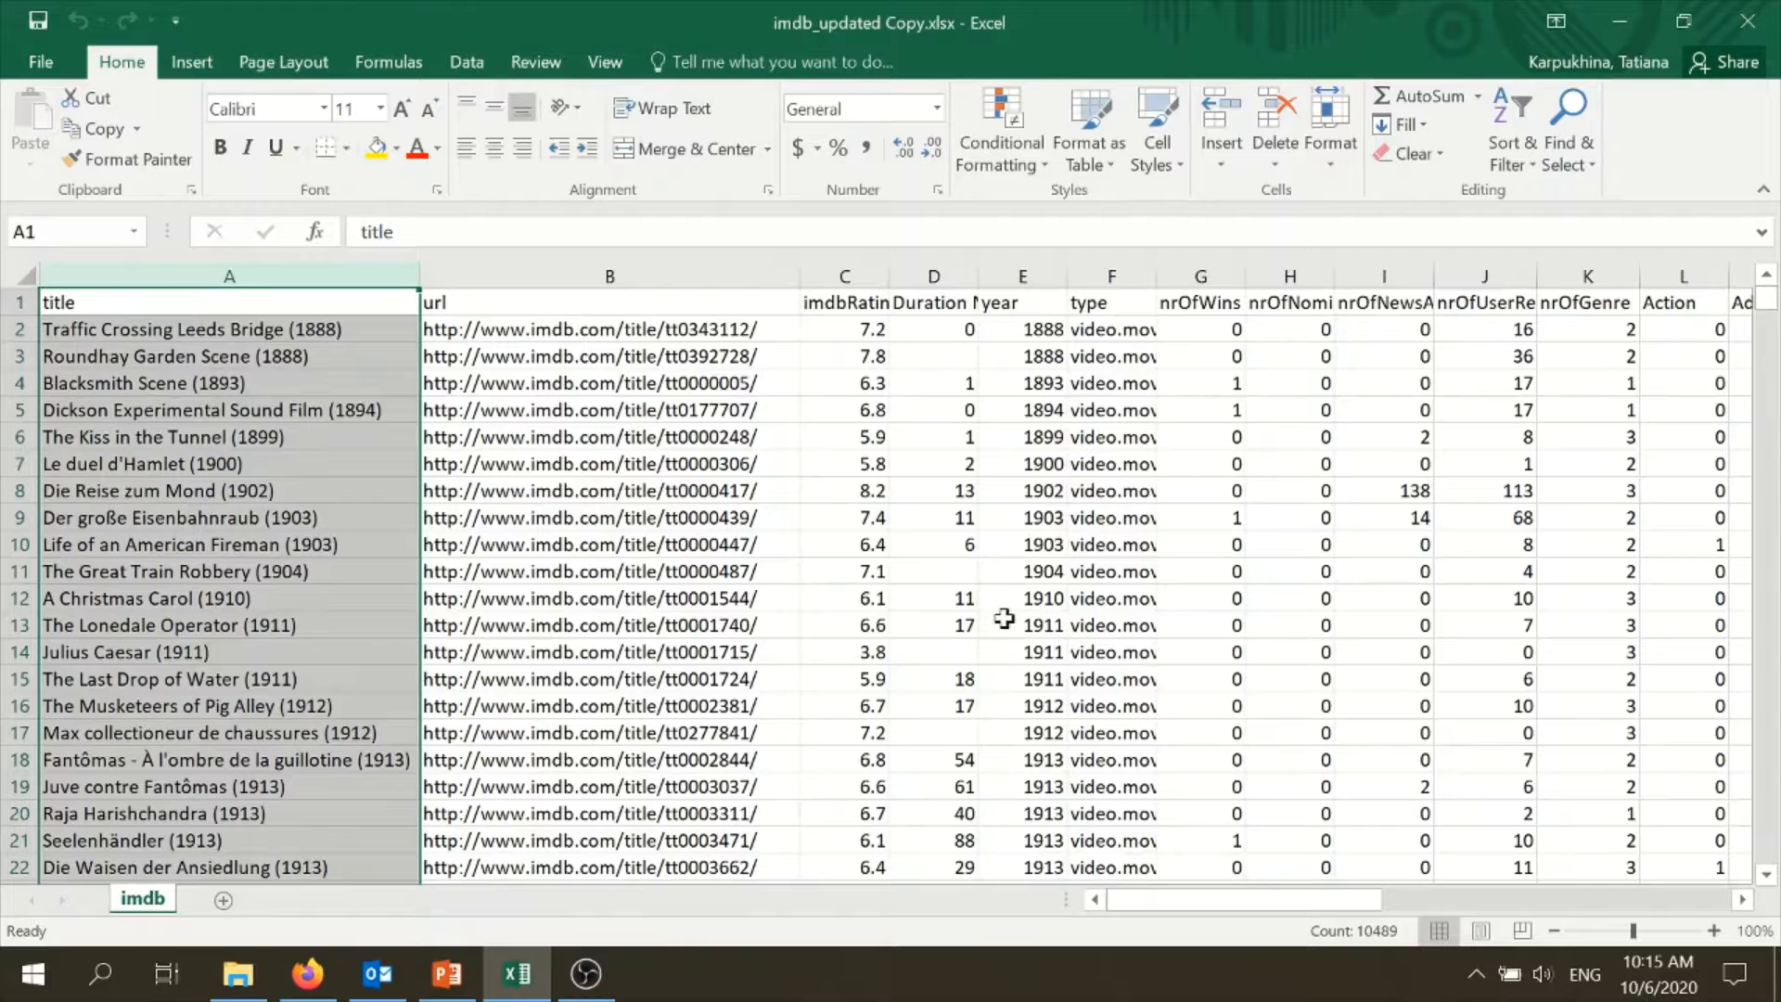
- Examine the title column and the formula behind the Word Count column in cell AN2
left_click(631, 508)
left_click(239, 275)
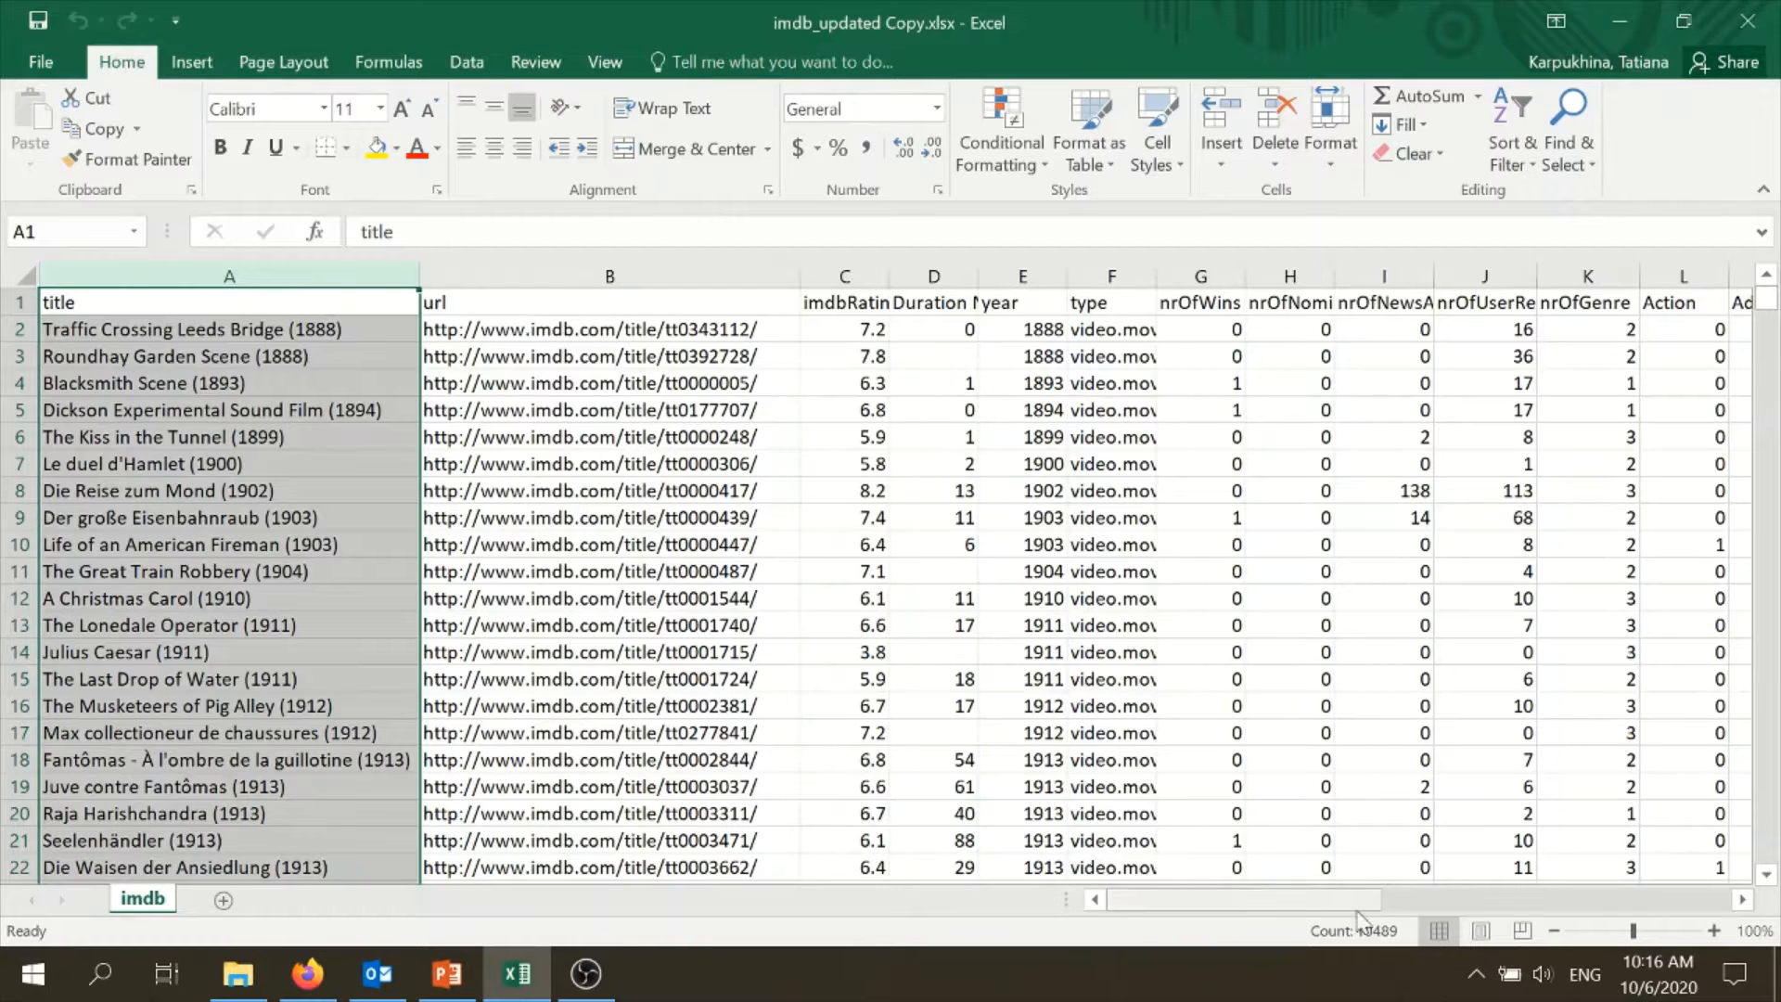
left_click_drag(1359, 904, 1716, 896)
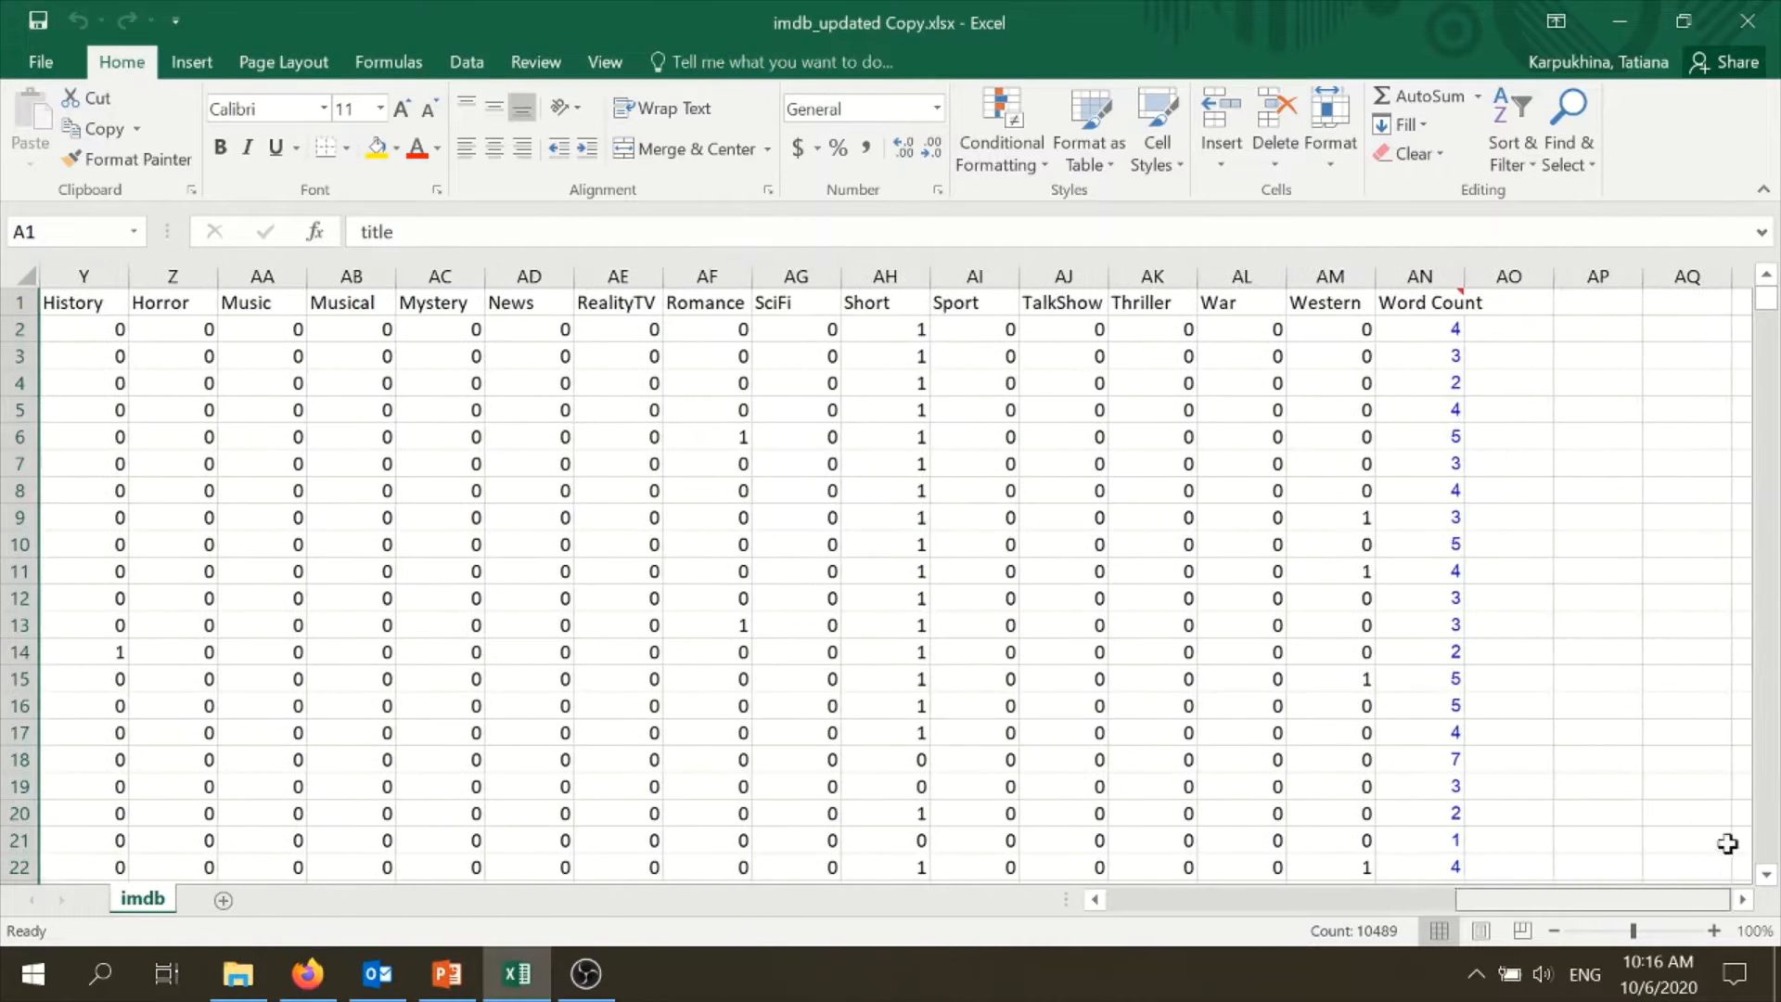
left_click(1420, 303)
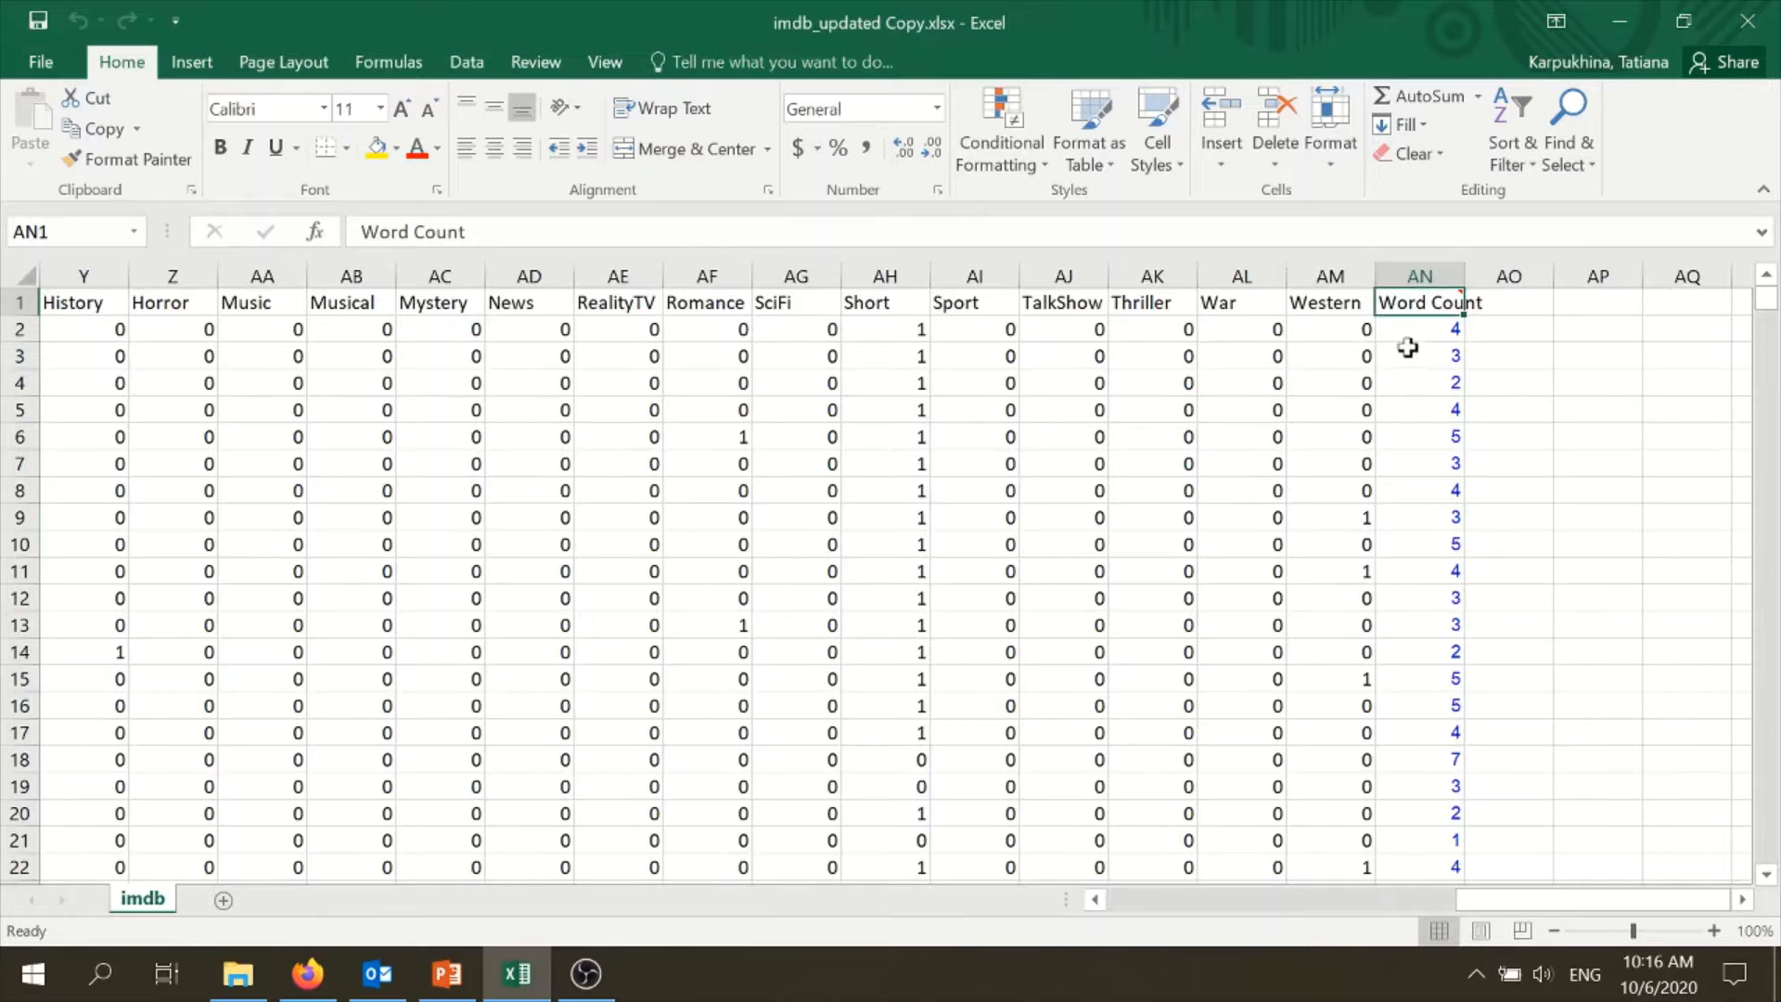
left_click(1435, 332)
left_click(709, 231)
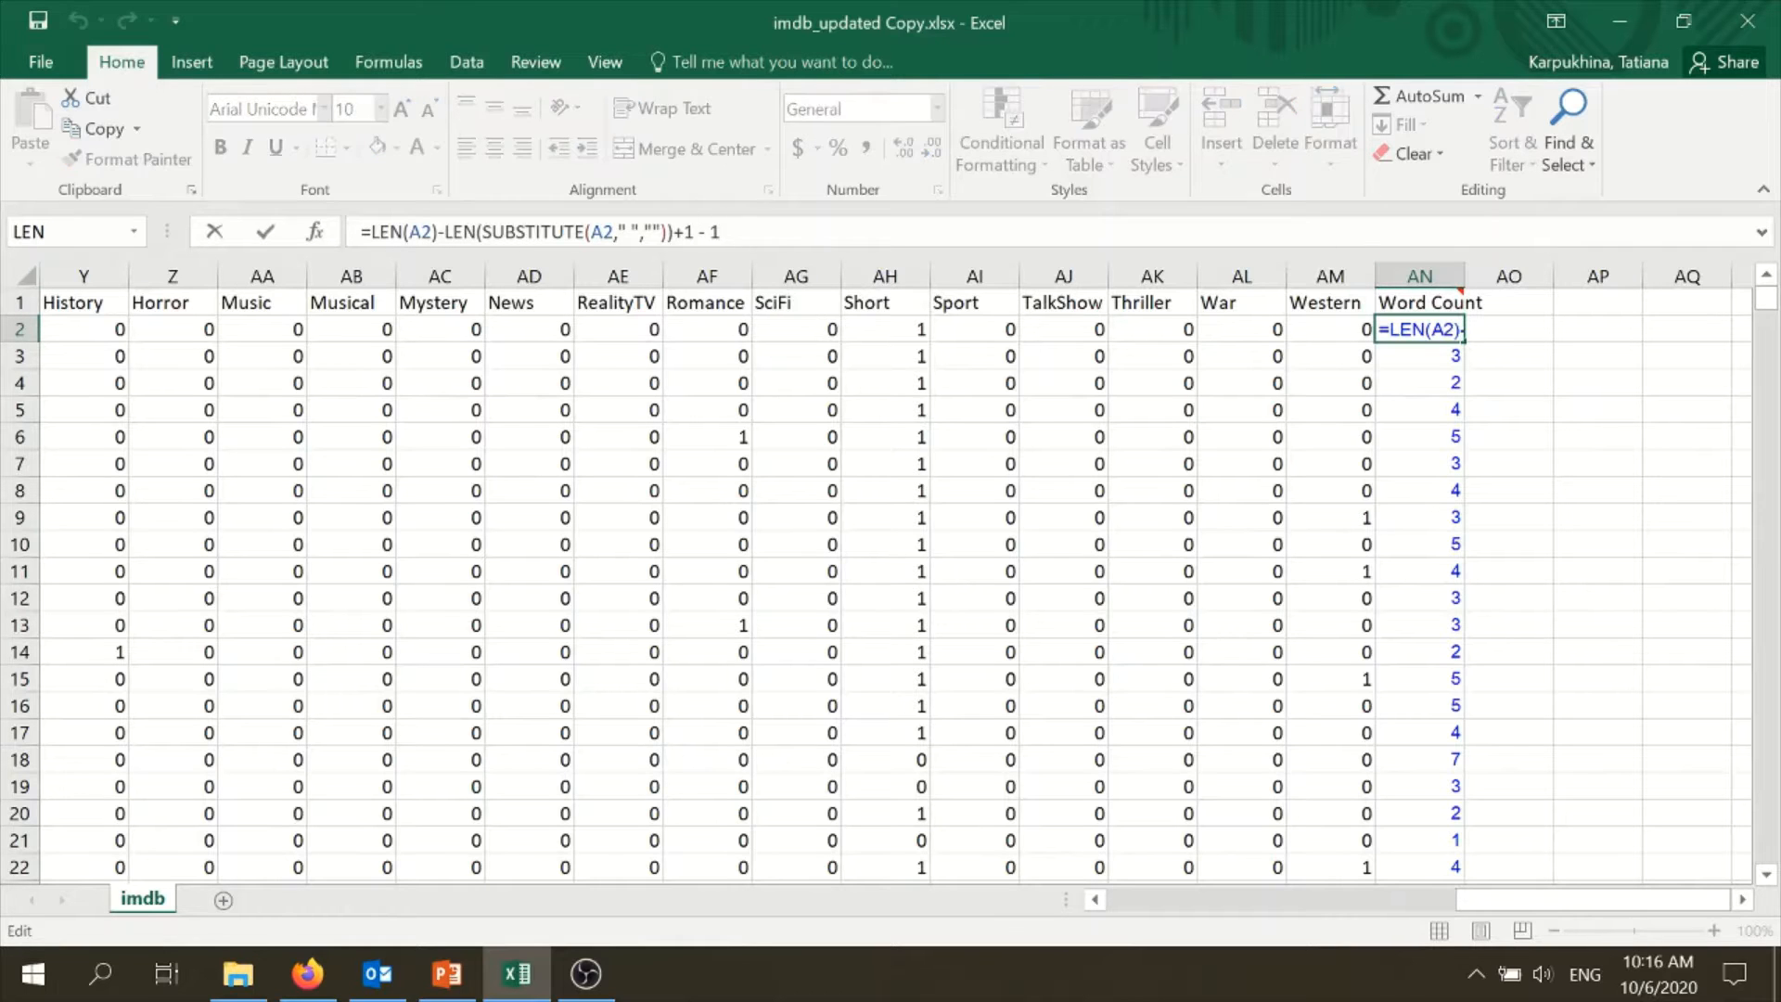
left_click_drag(698, 231, 380, 231)
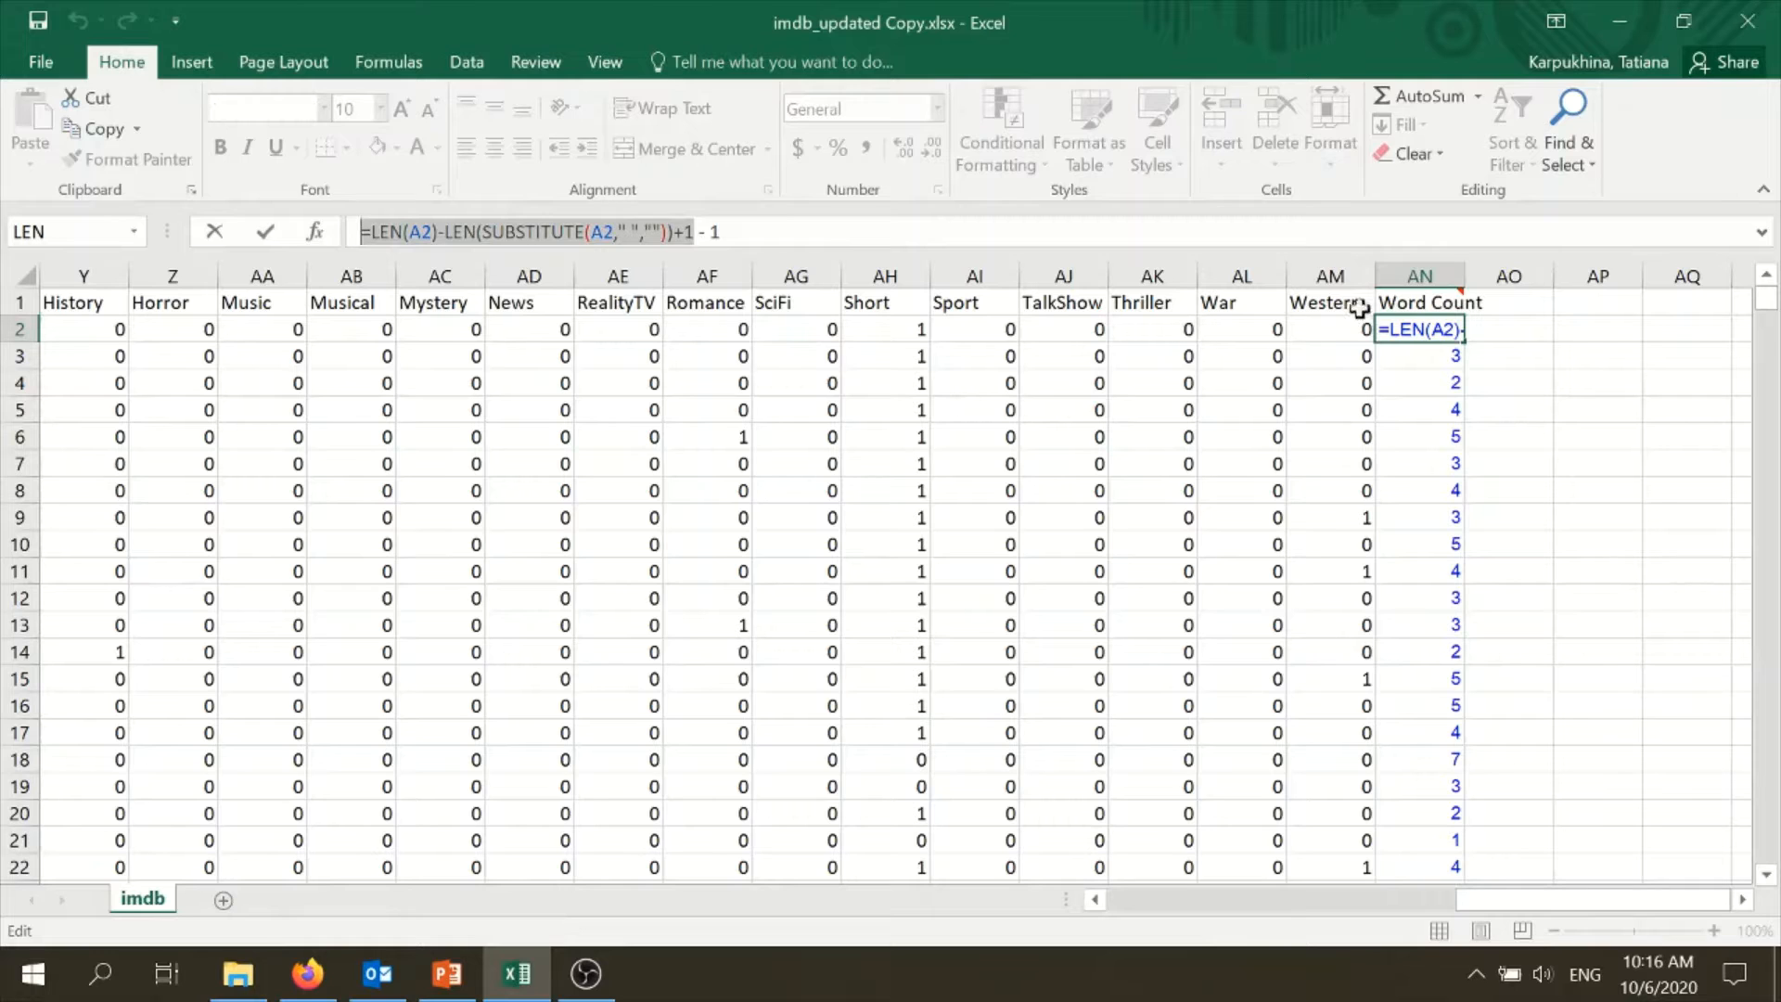
mouse_move(1463, 293)
key("Return")
scroll(501, 469, "left", 10)
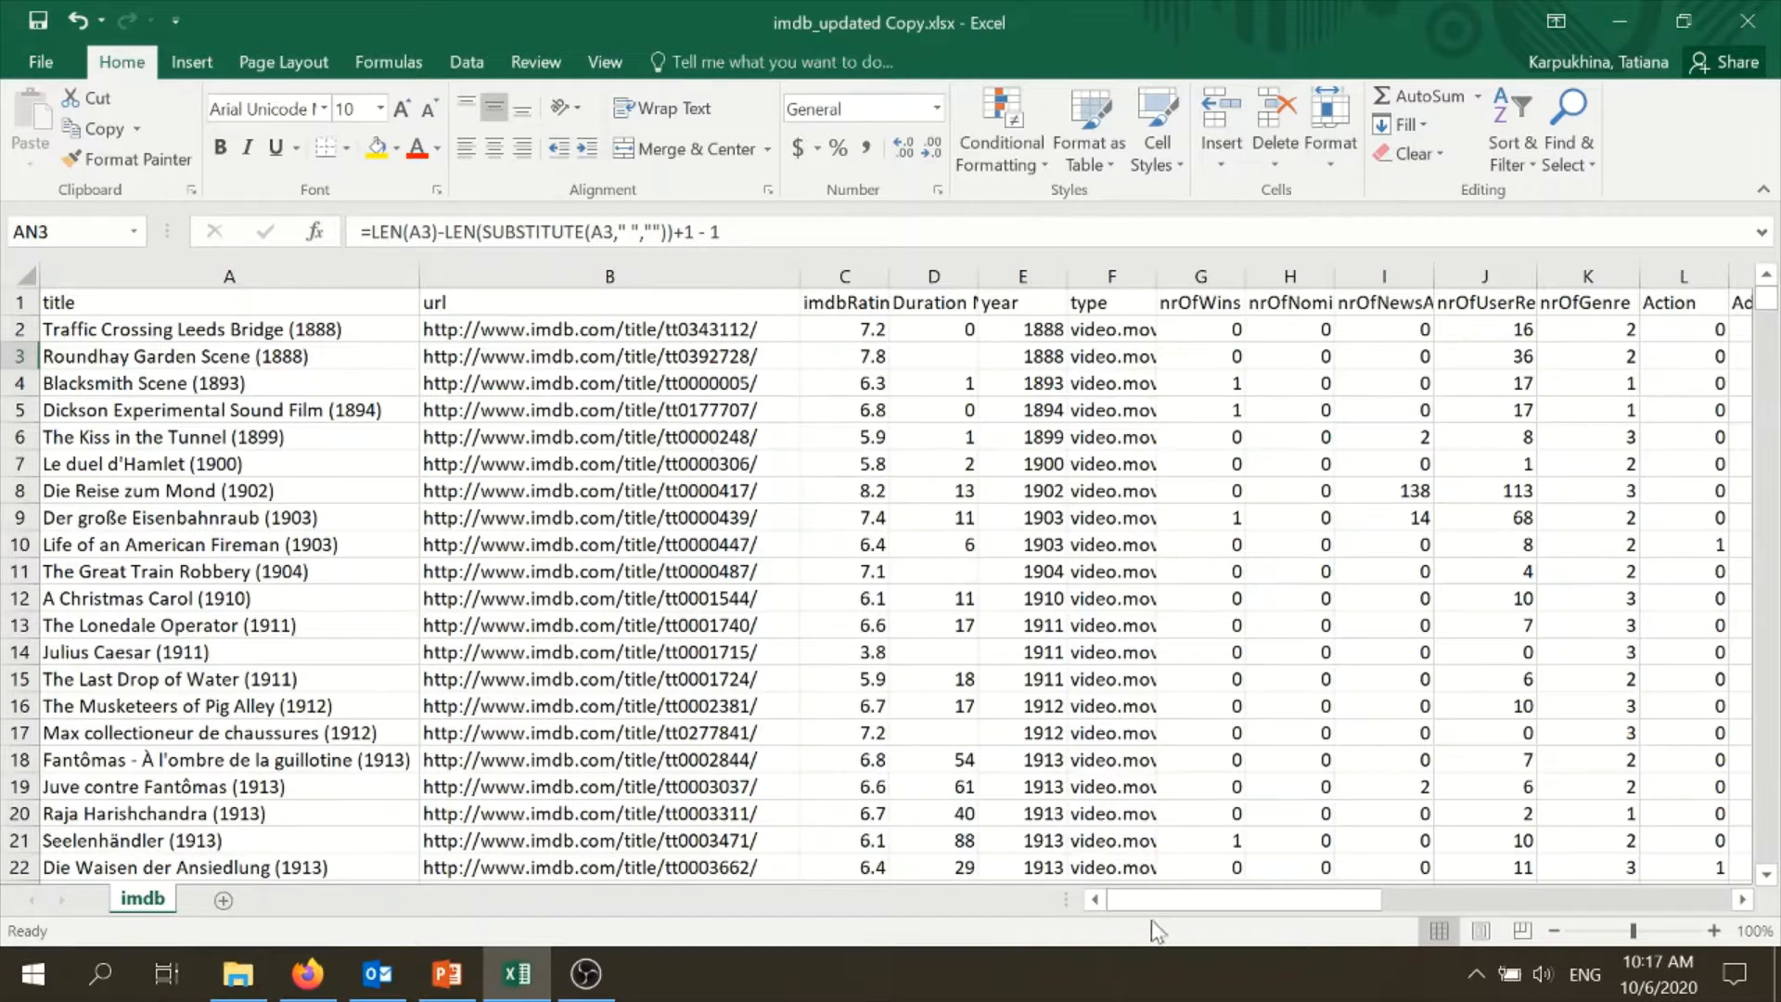
- Convert the entire imdb data range, starting at the title header in A1, into a table with headers
left_click(1106, 301)
left_click(1104, 357)
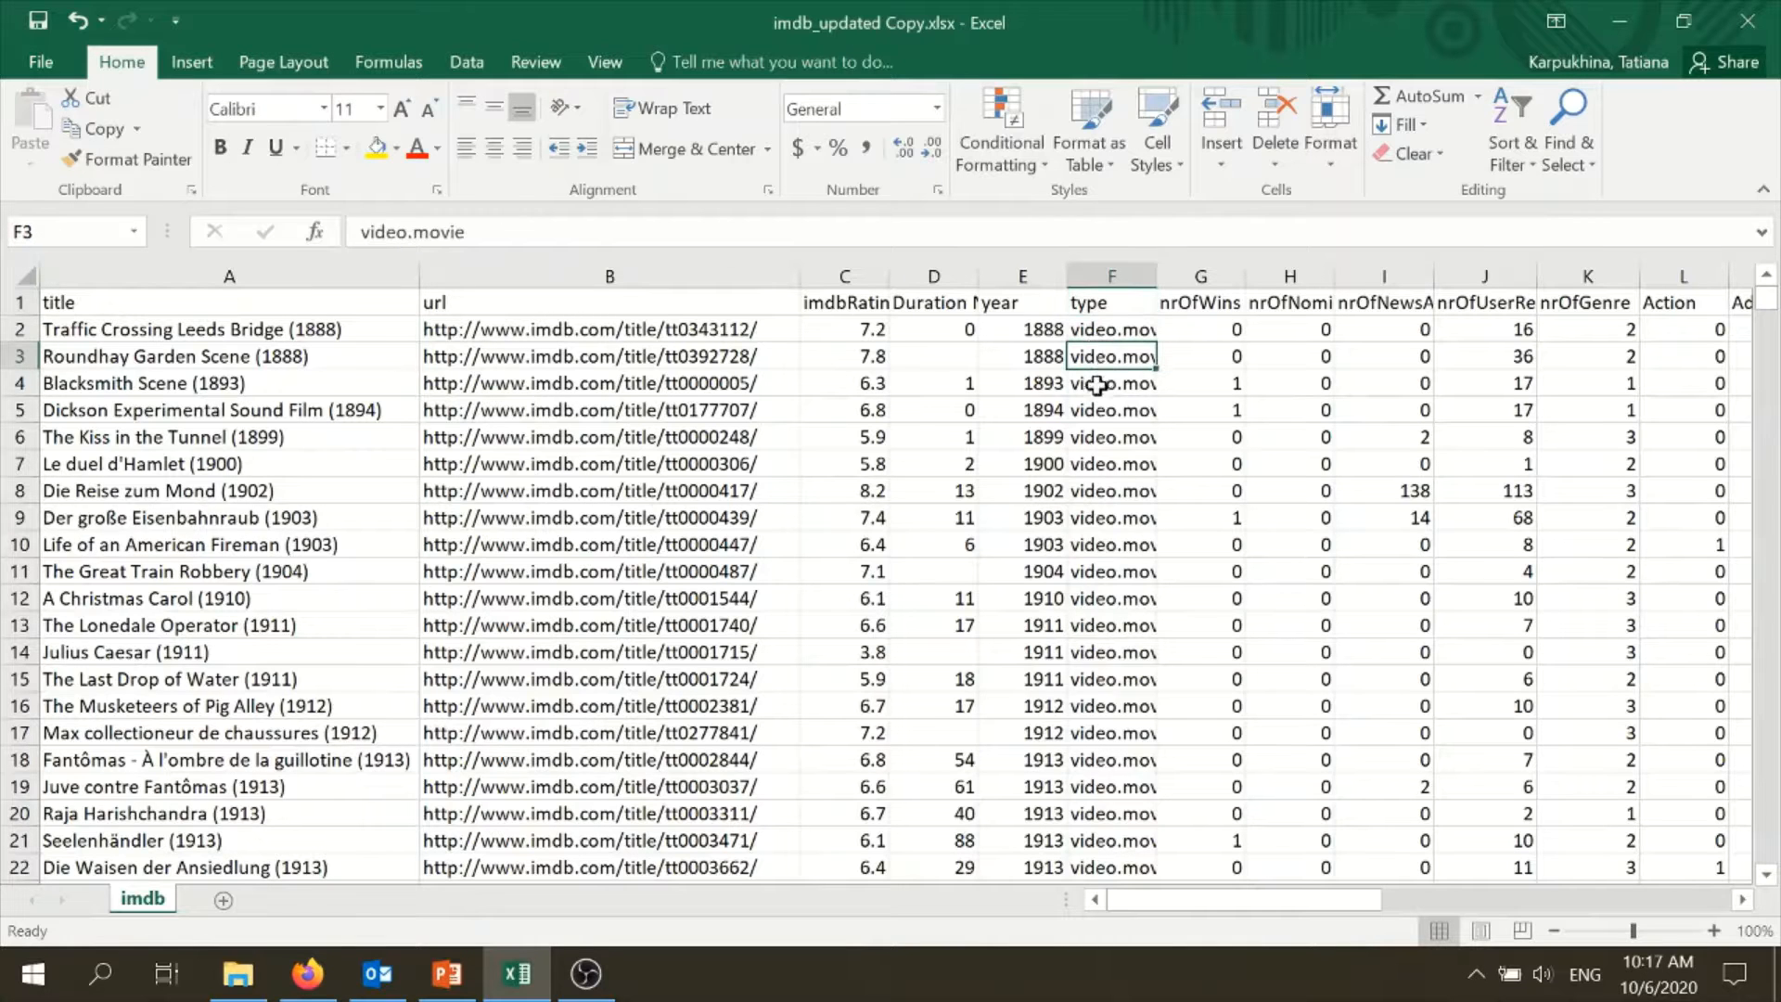
left_click(86, 306)
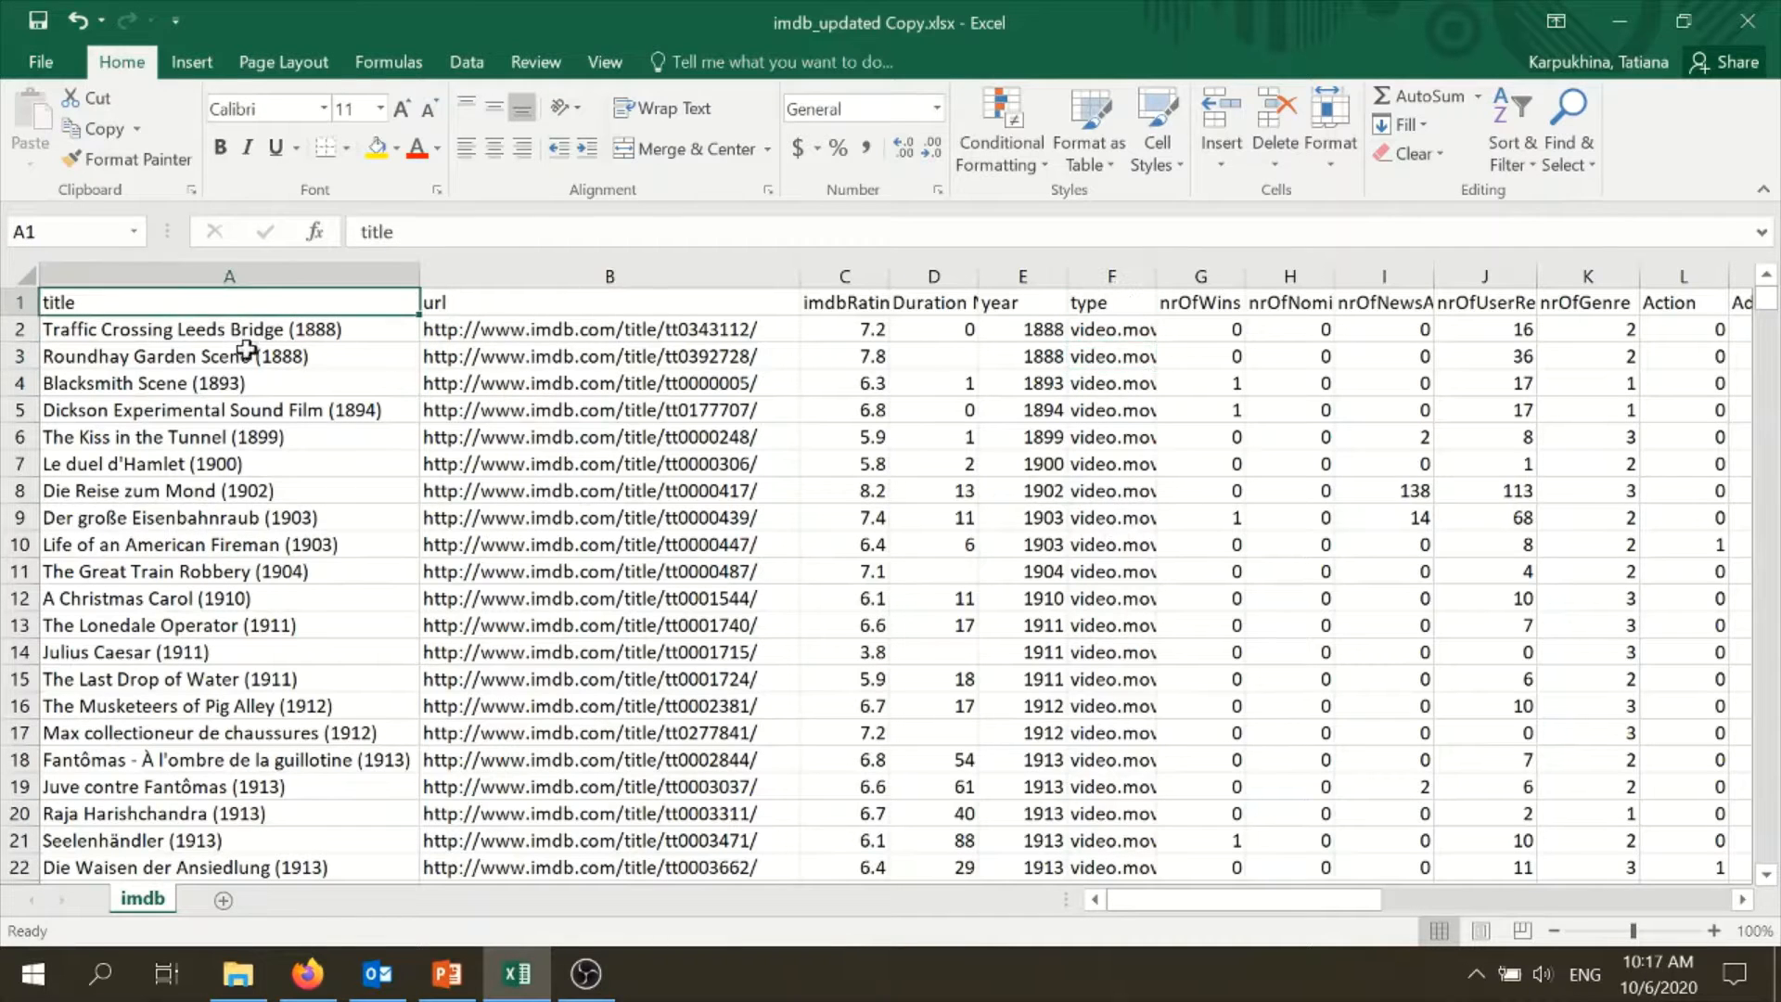
key("ctrl+shift+Right")
key("ctrl+shift+Down")
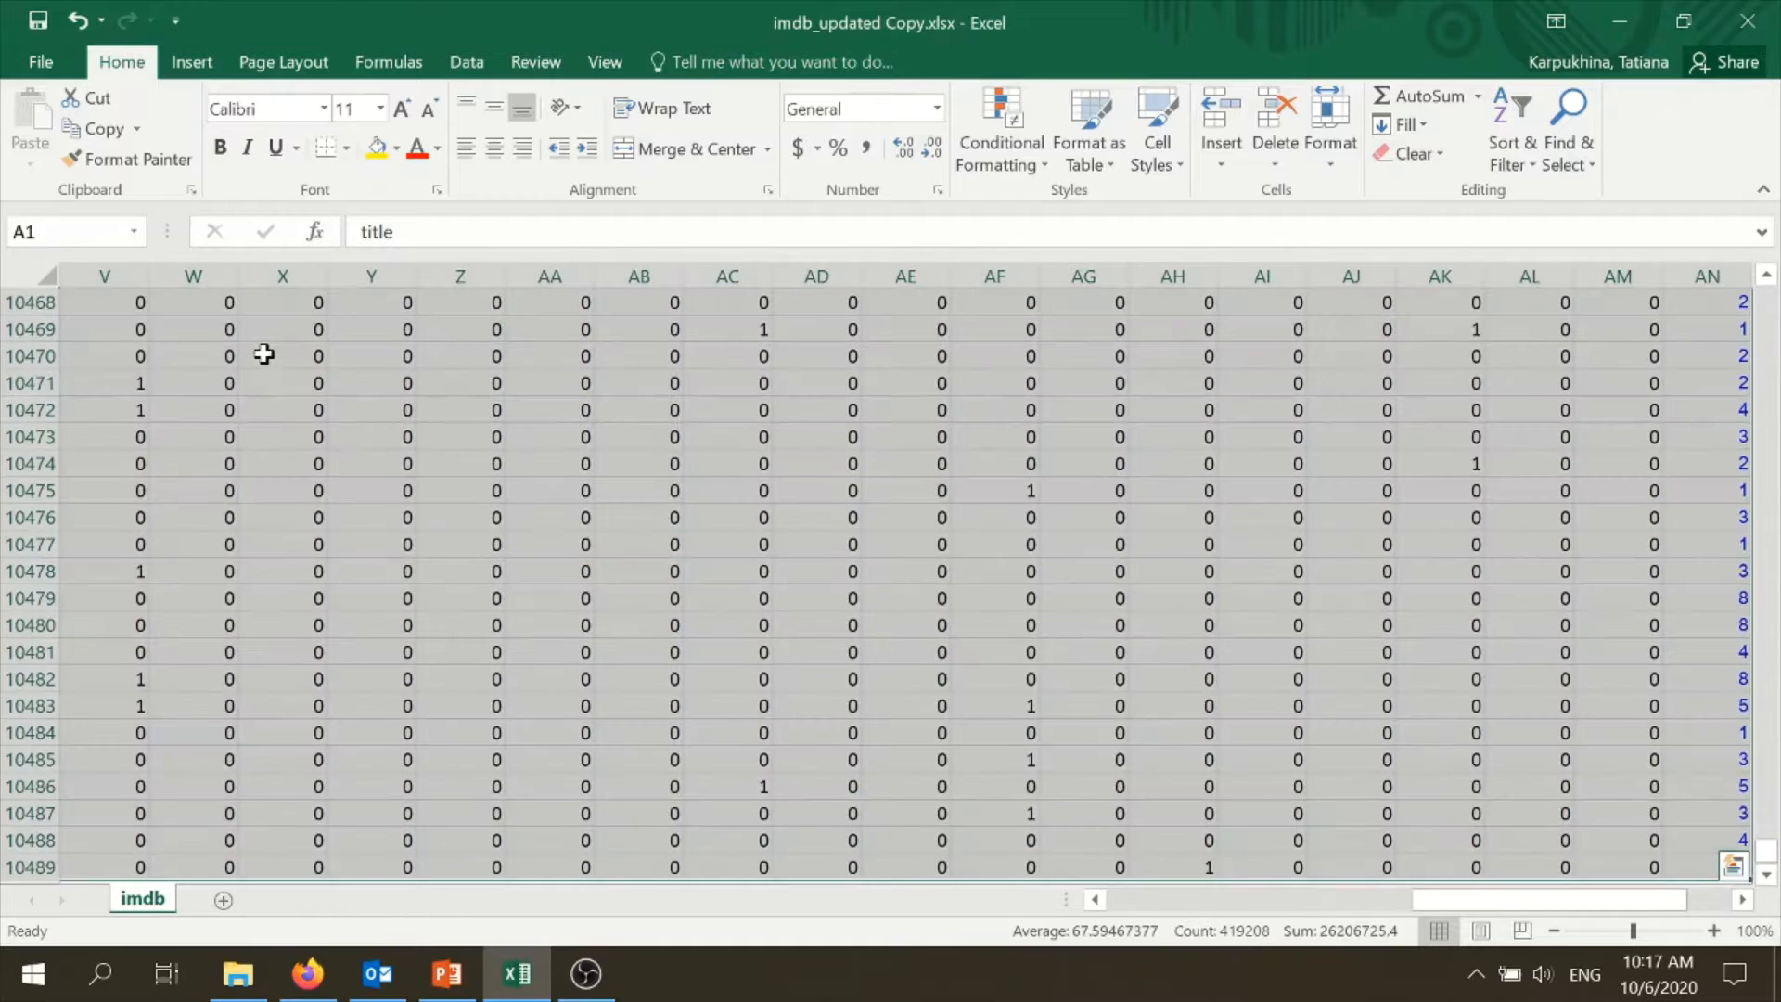
left_click(192, 63)
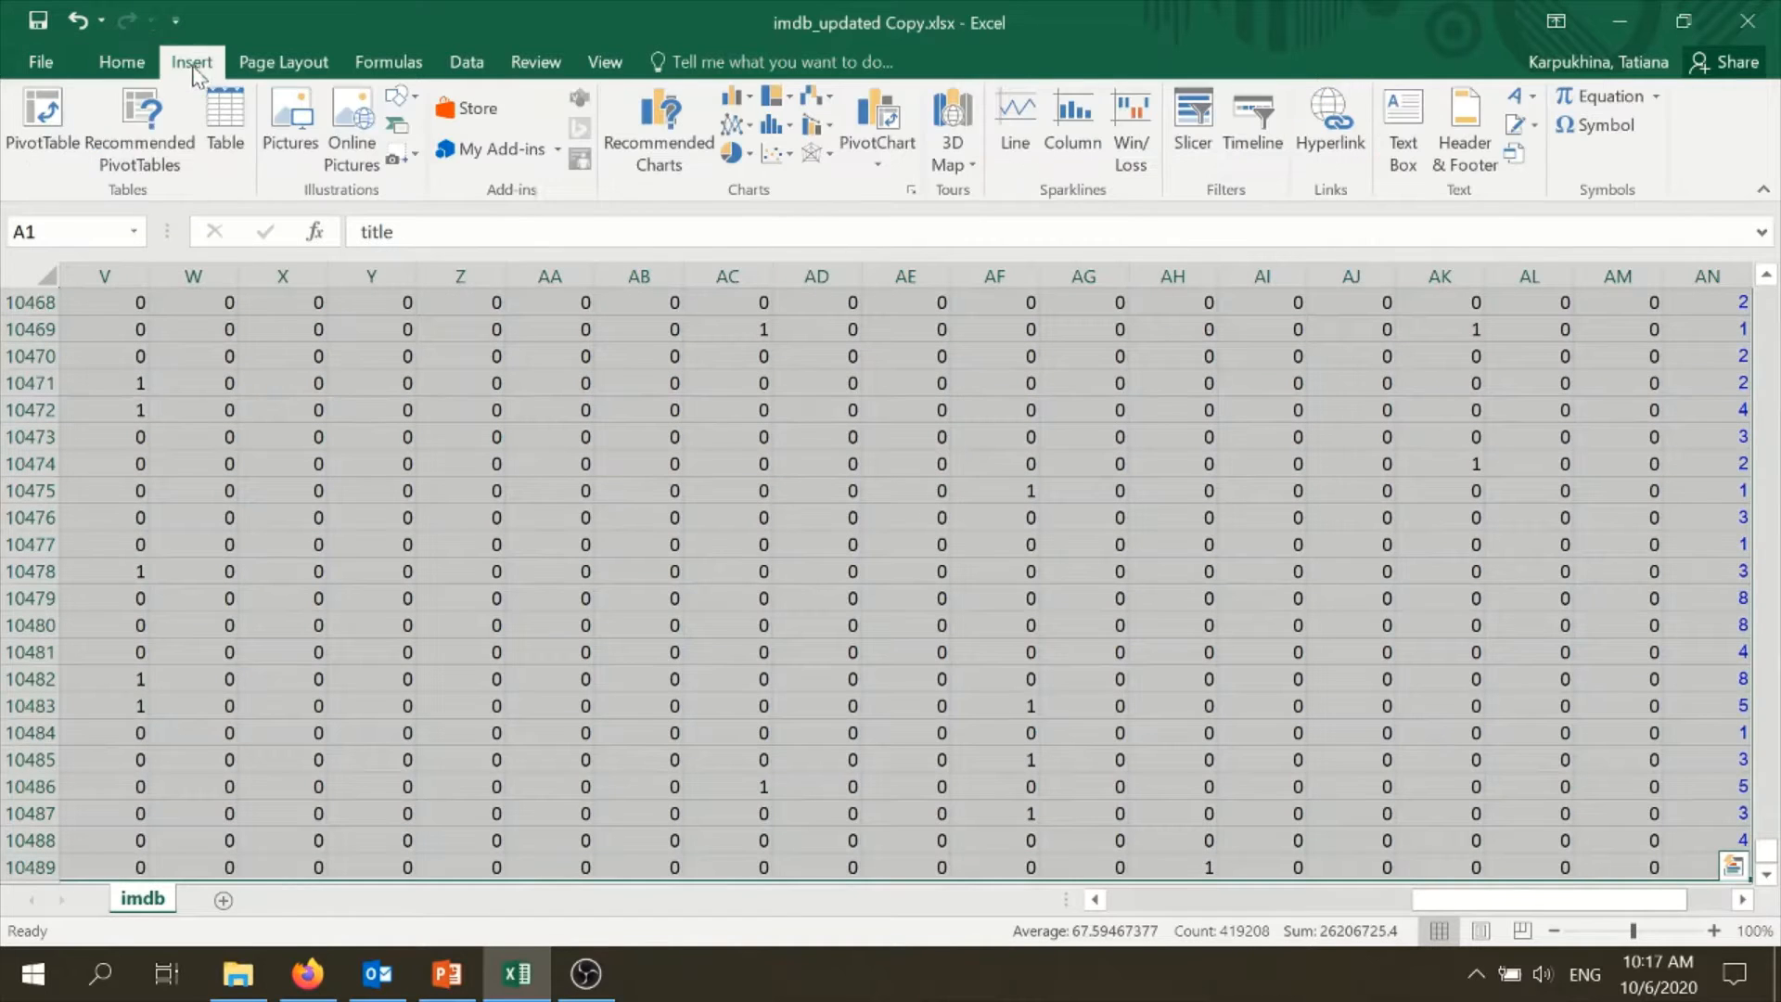
left_click(223, 125)
left_click(998, 721)
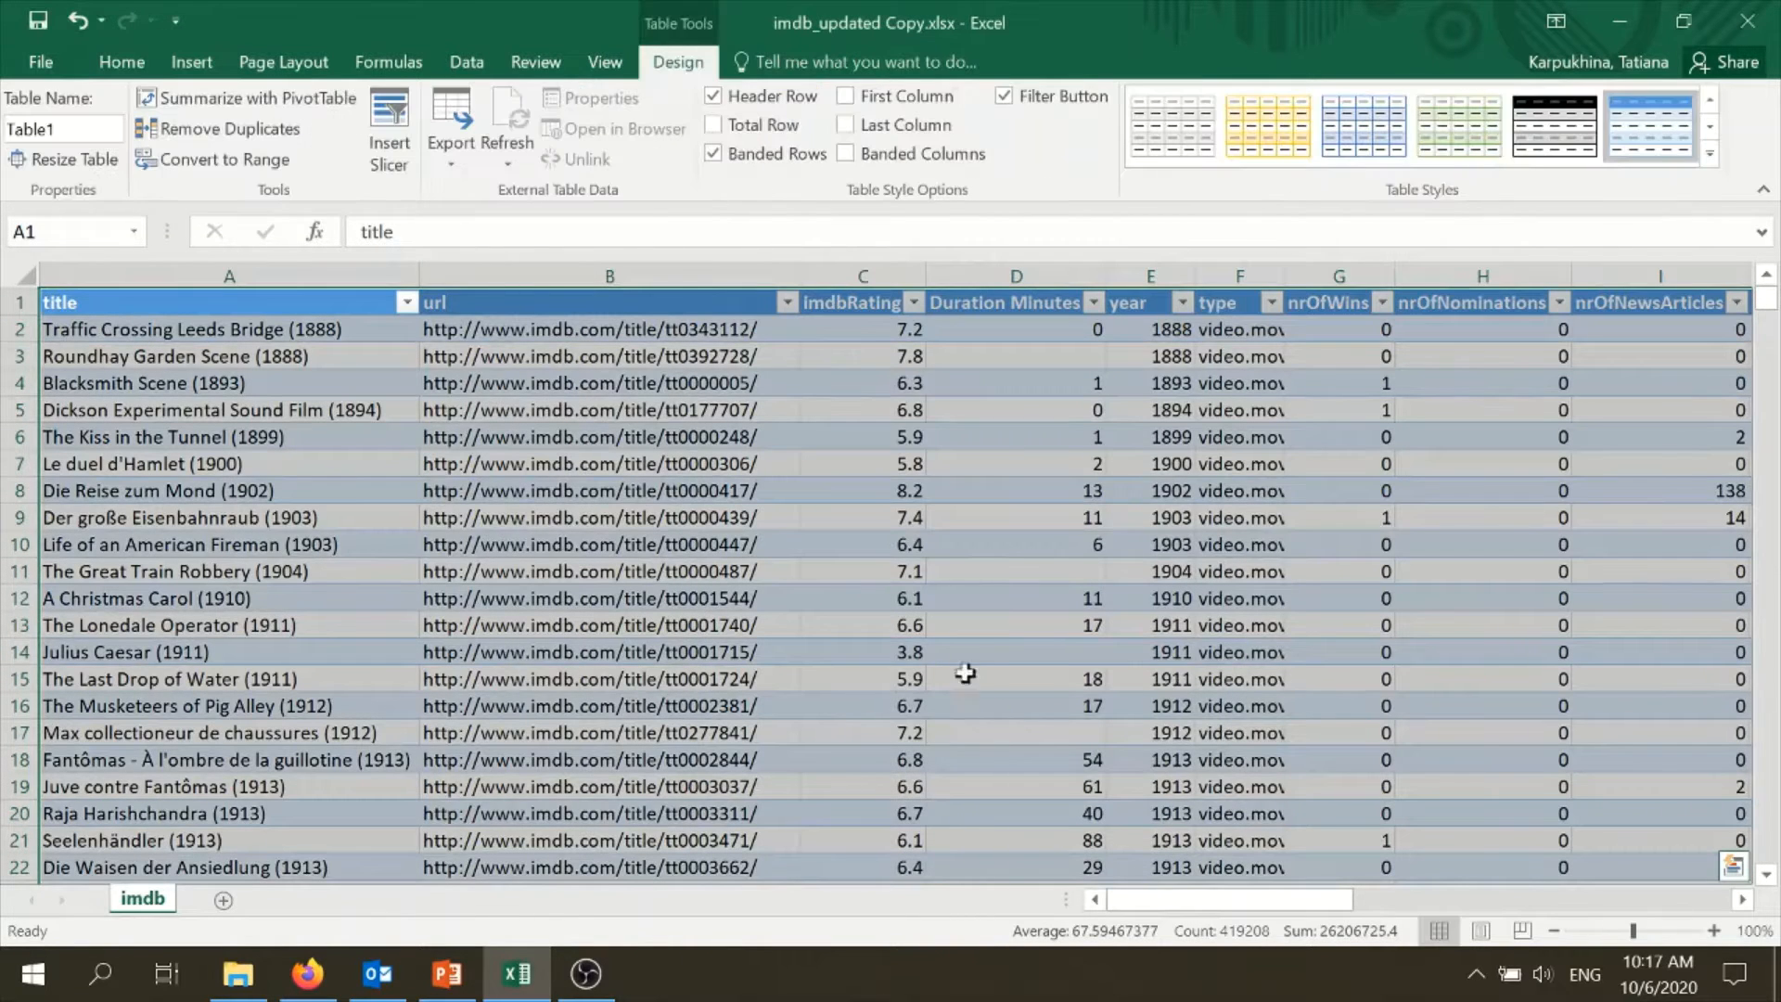
- Check which distinct values the type column holds in its filter list
left_click(1271, 303)
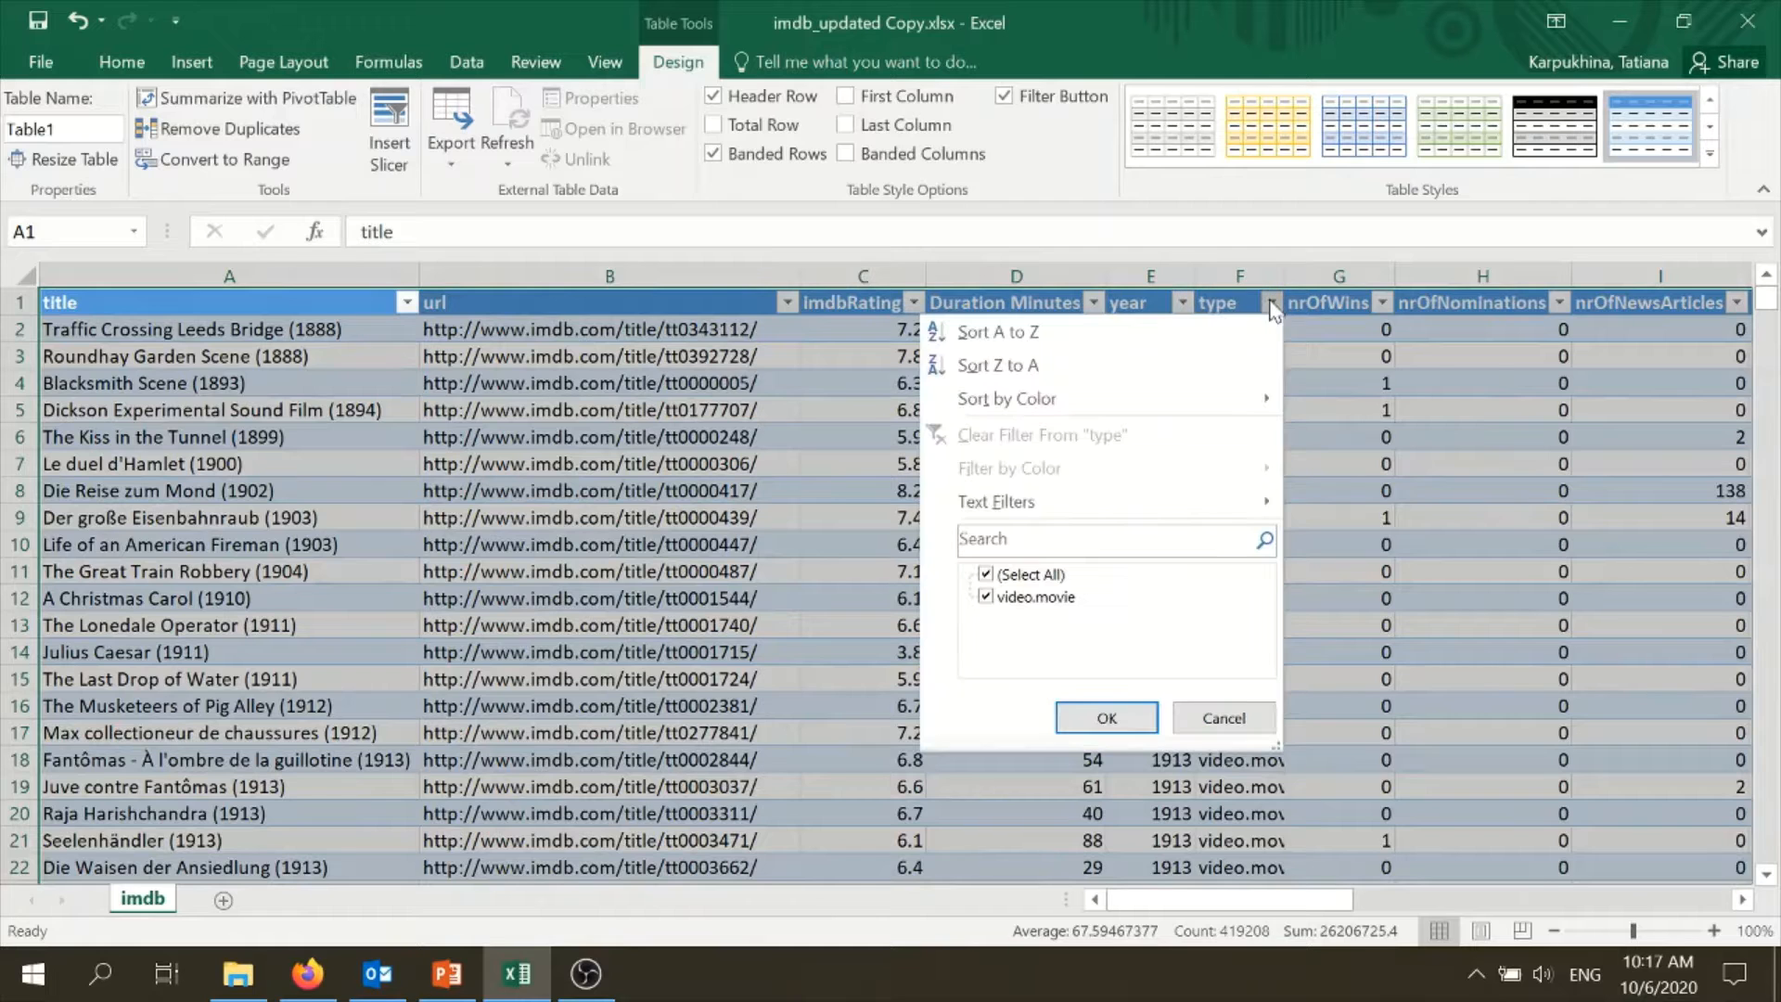
left_click(1149, 725)
left_click(1139, 595)
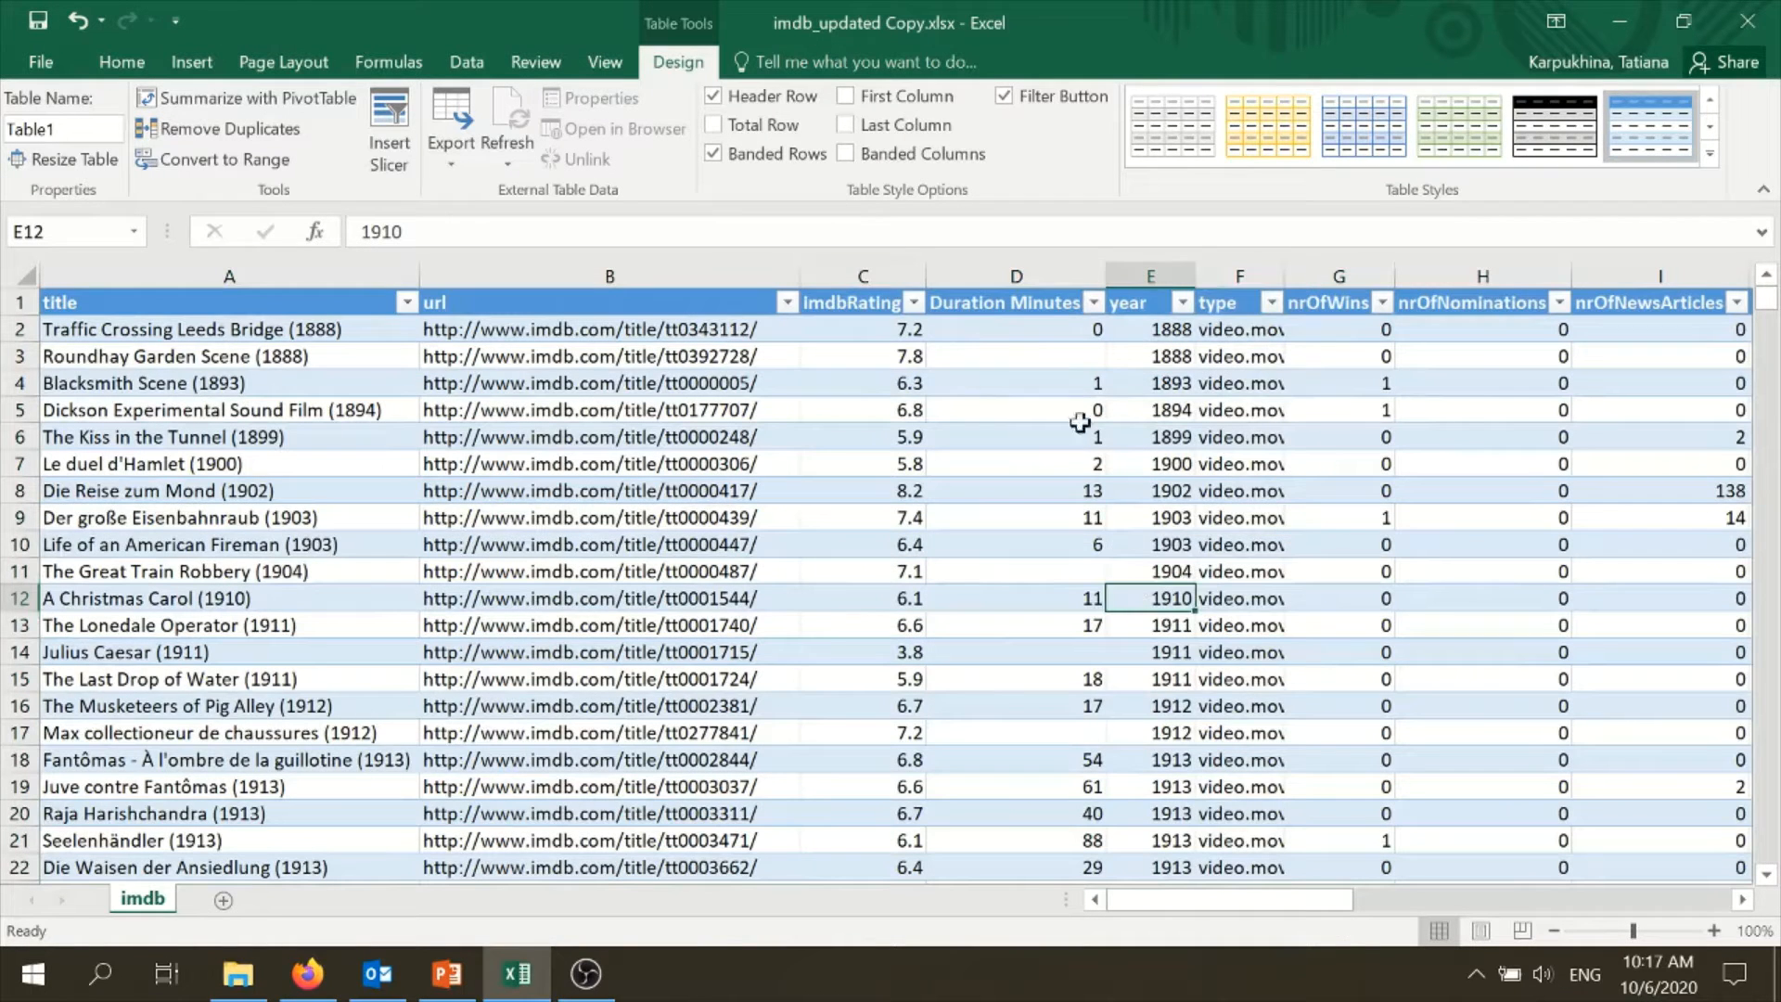
- Inspect the Duration Minutes column for blank cells and for fractional values displayed as zero
left_click(1065, 278)
left_click(1047, 305)
left_click(1016, 332)
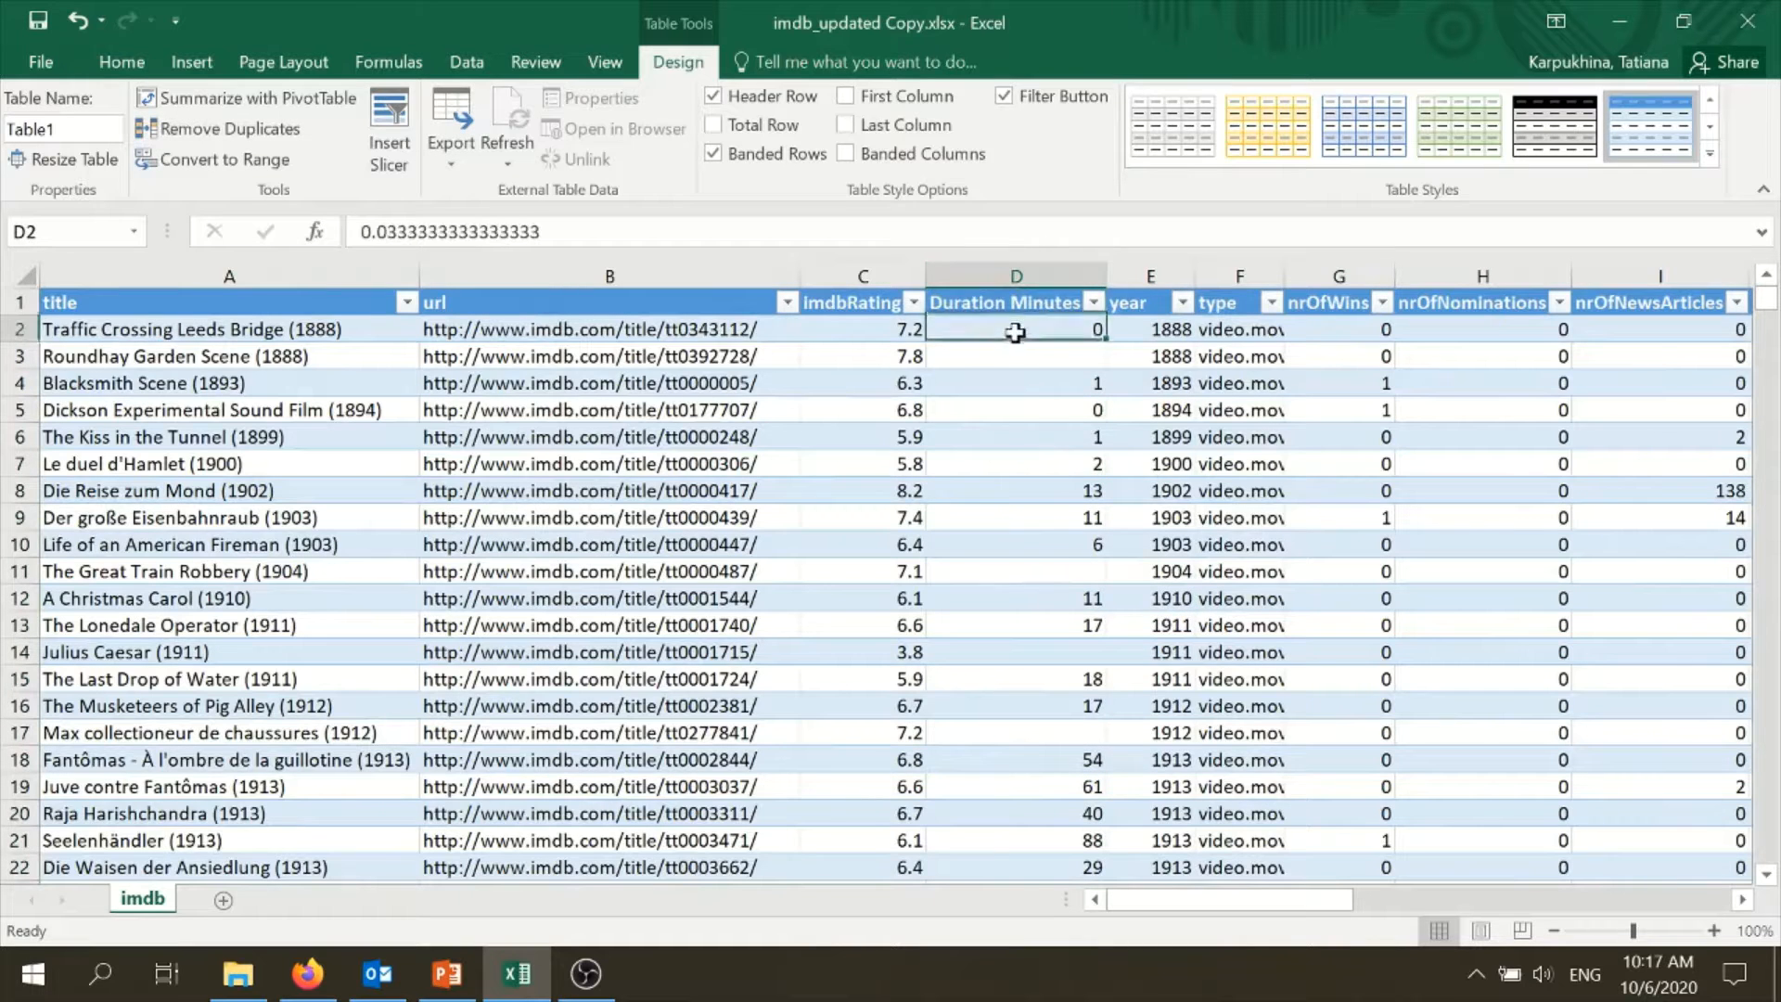
left_click(1020, 301)
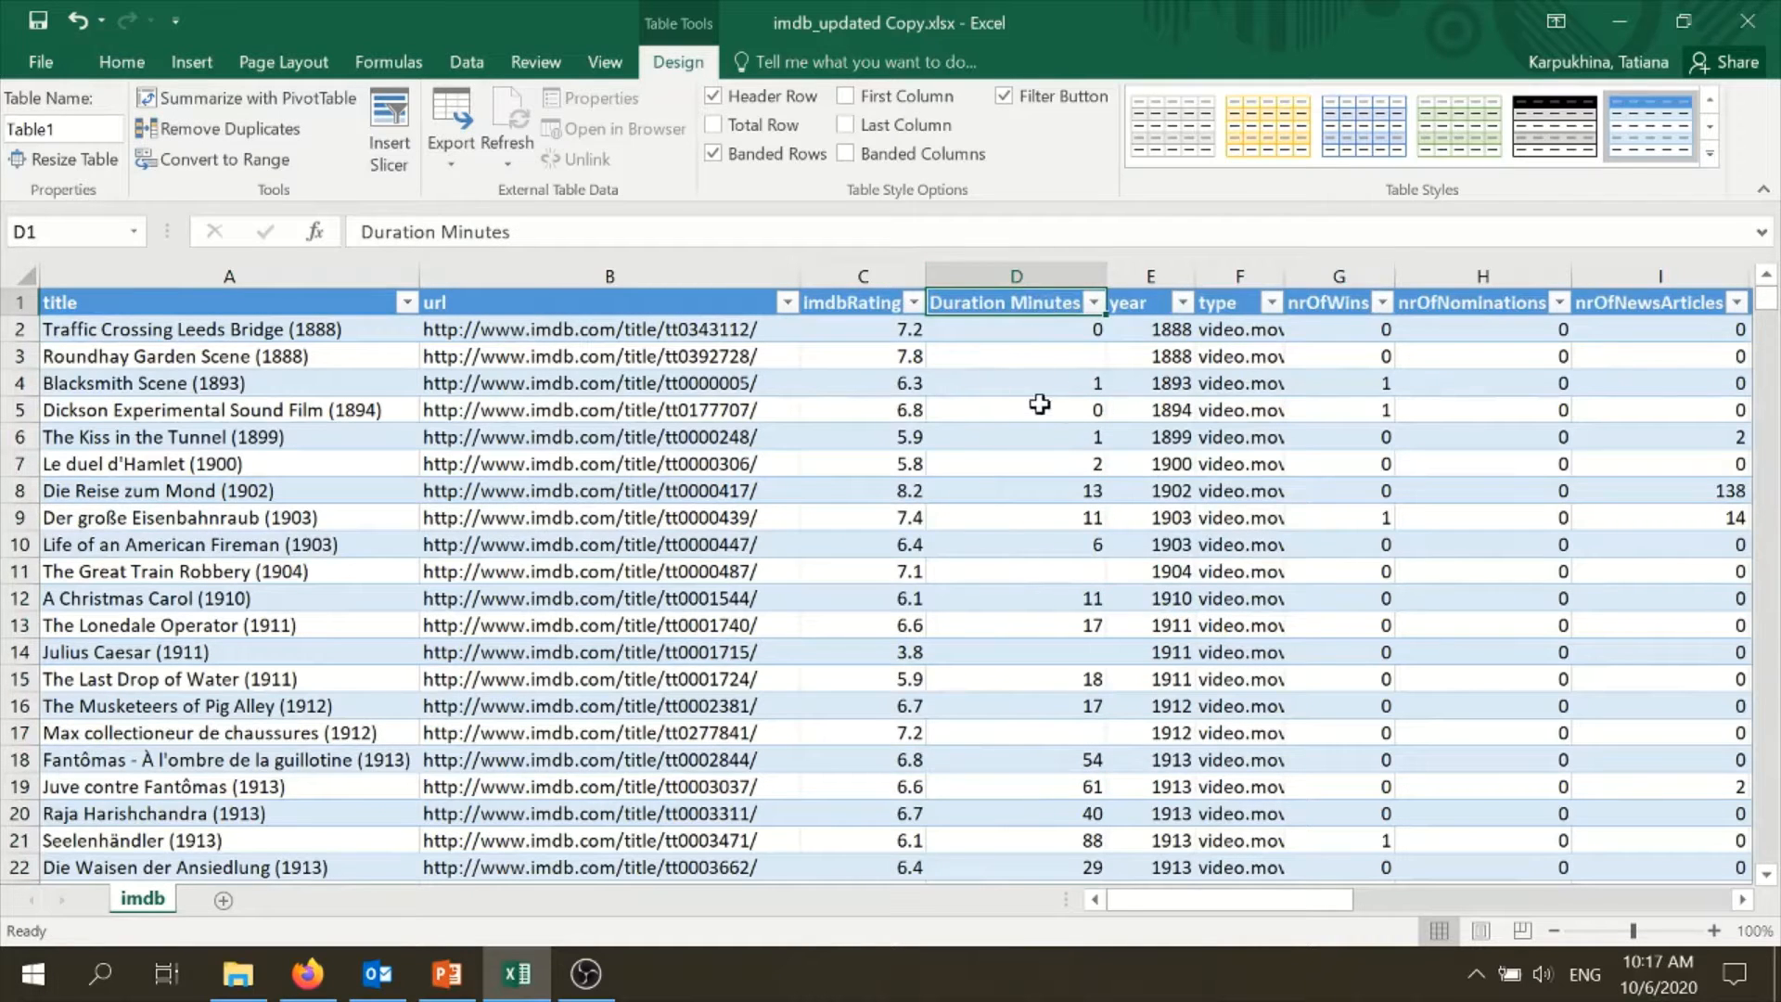
left_click(1079, 357)
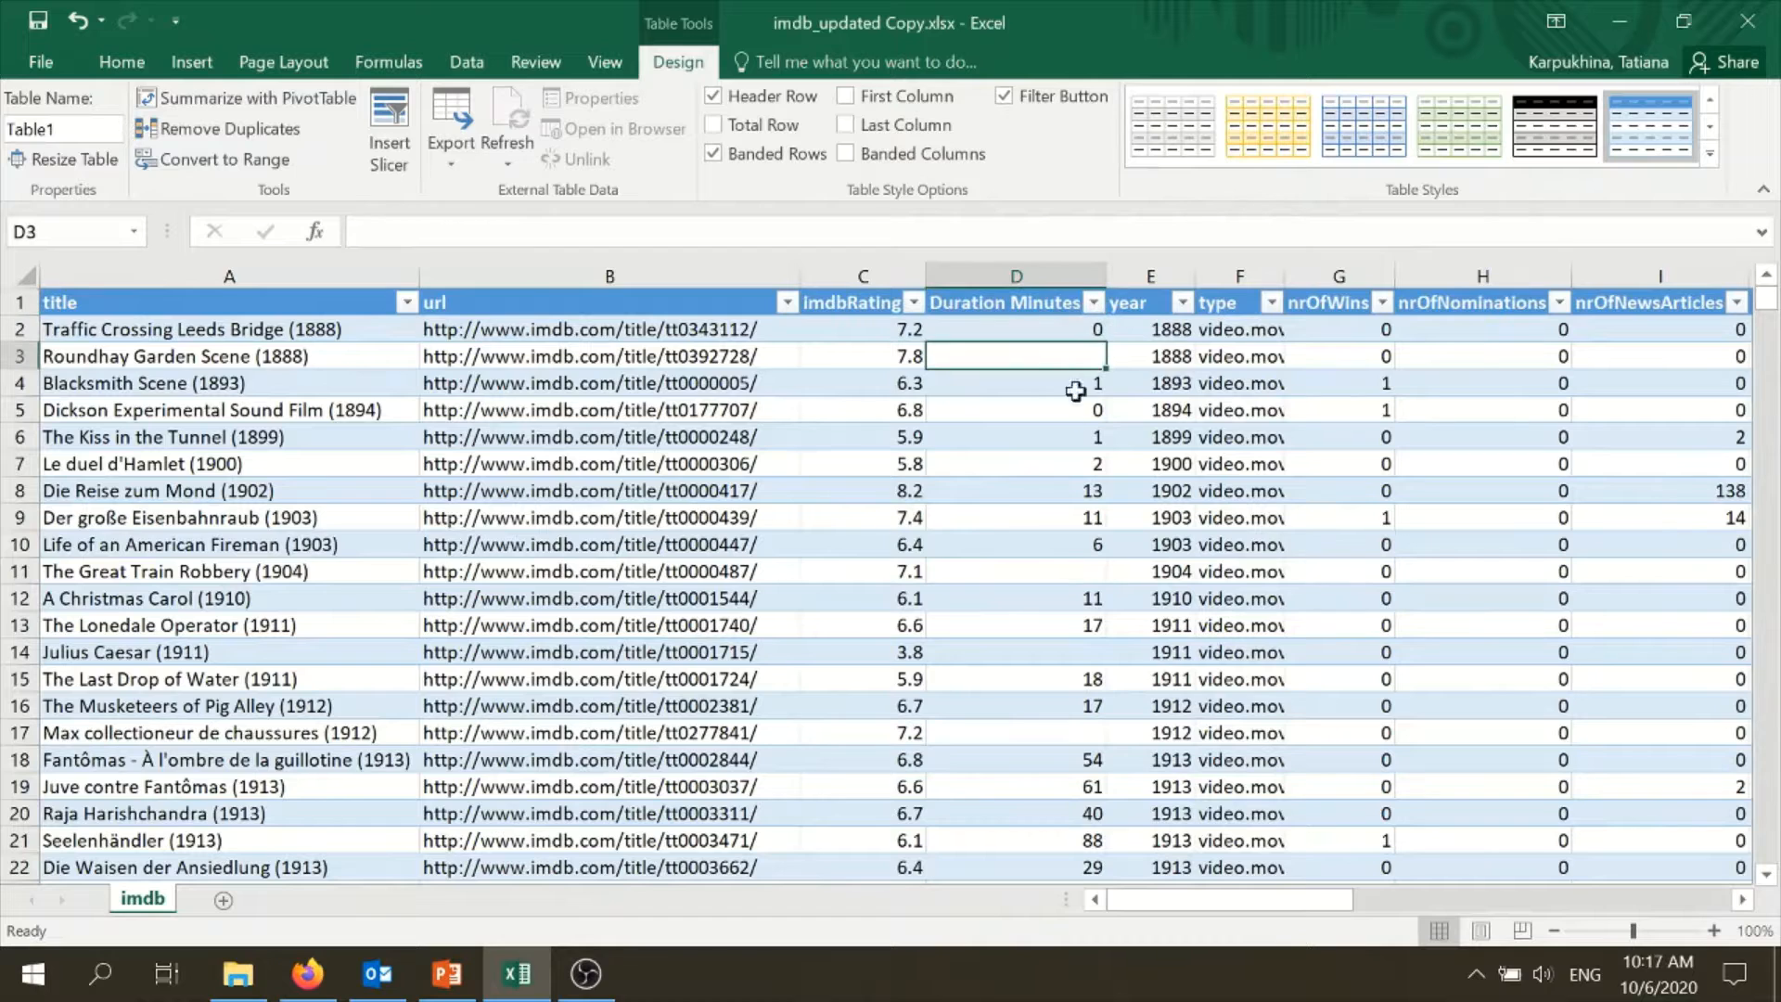
left_click(1063, 569)
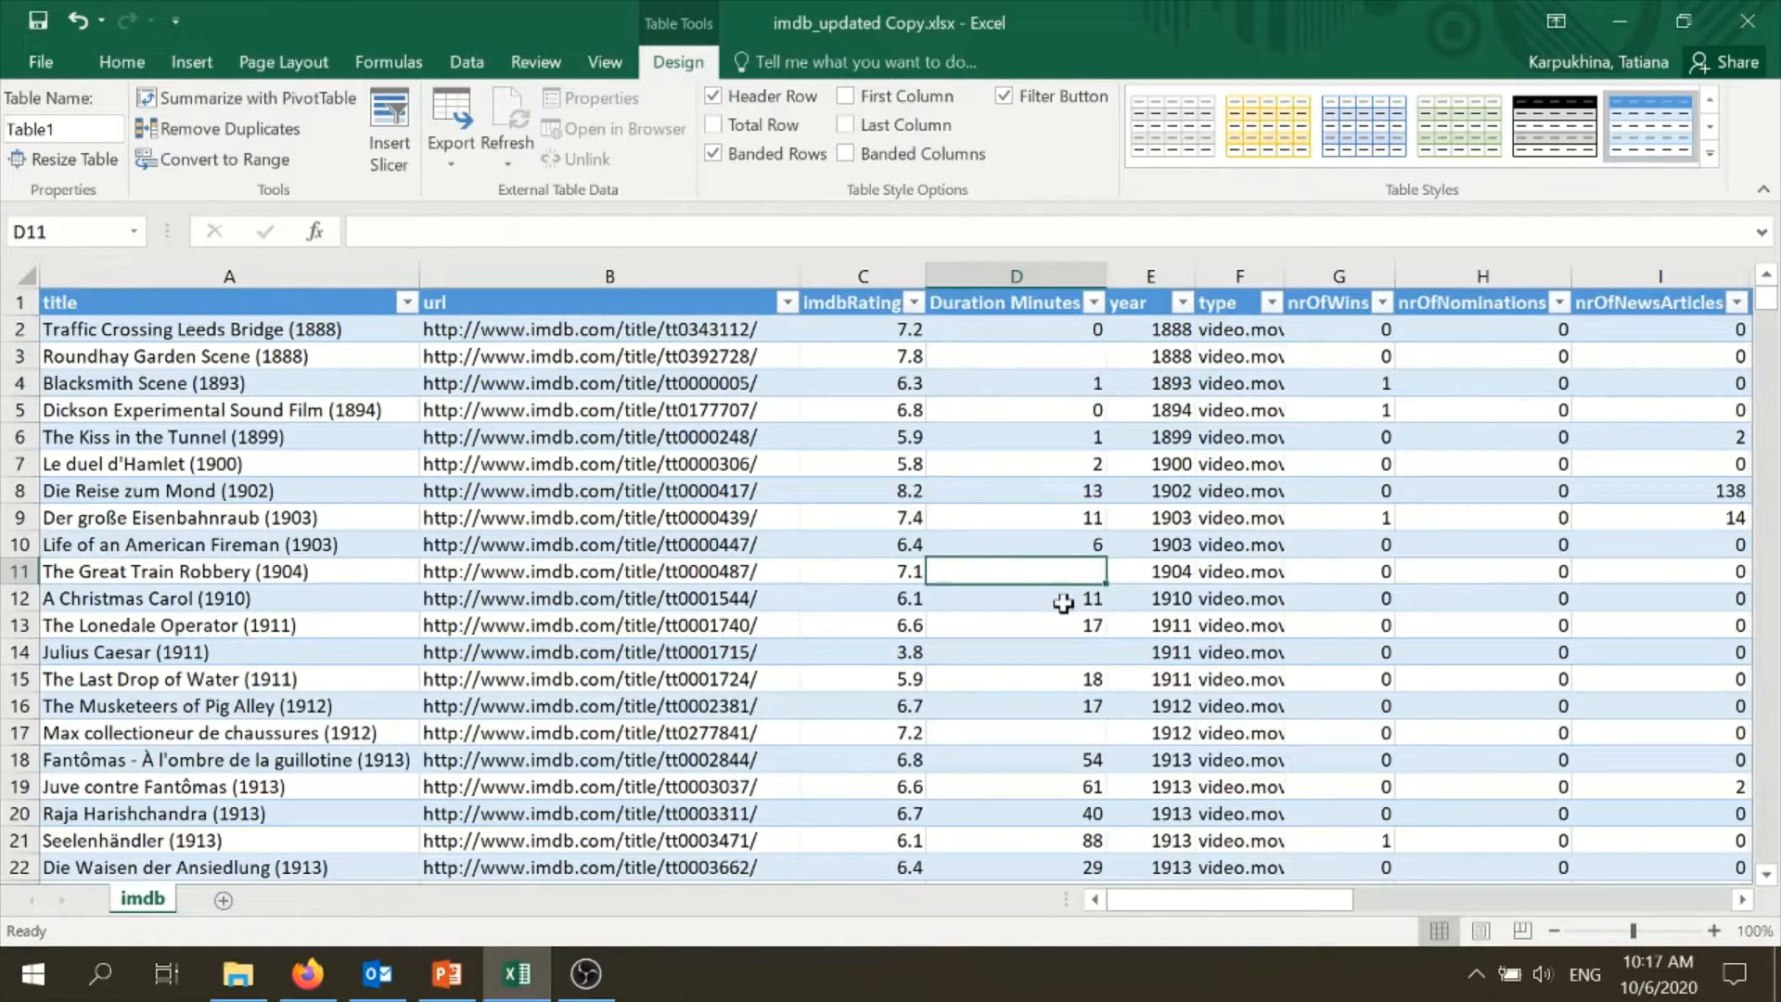
left_click(1090, 331)
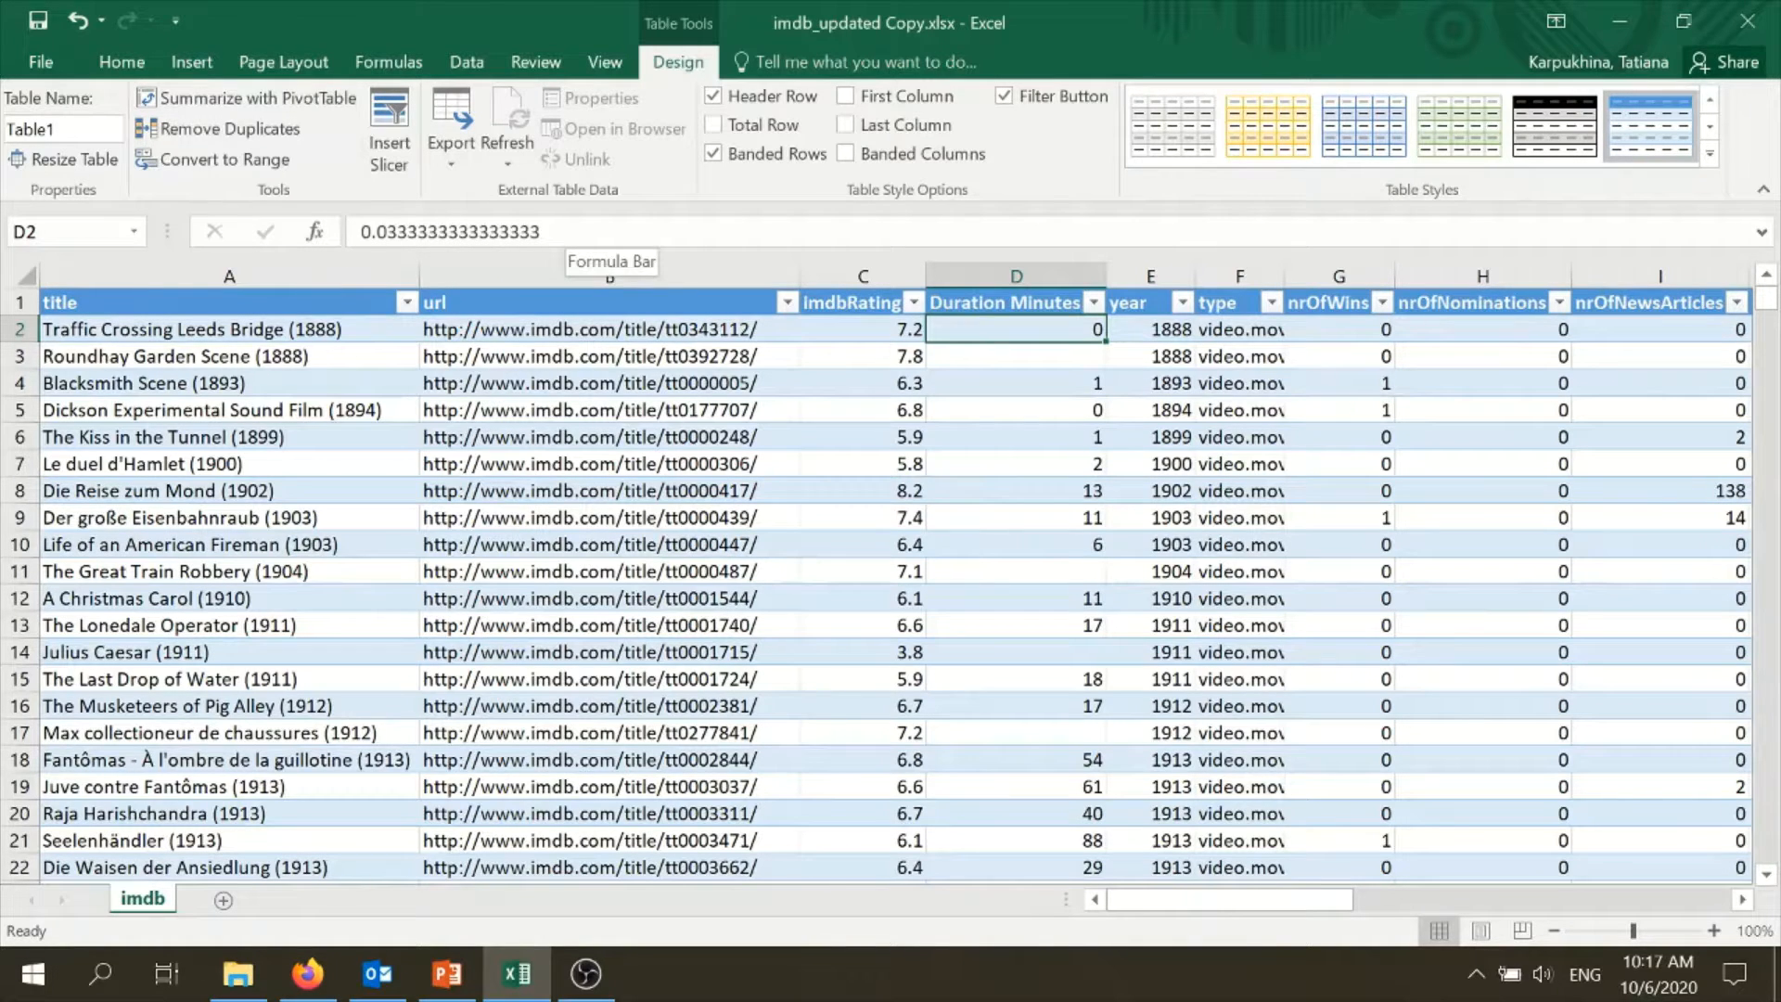
left_click(1054, 408)
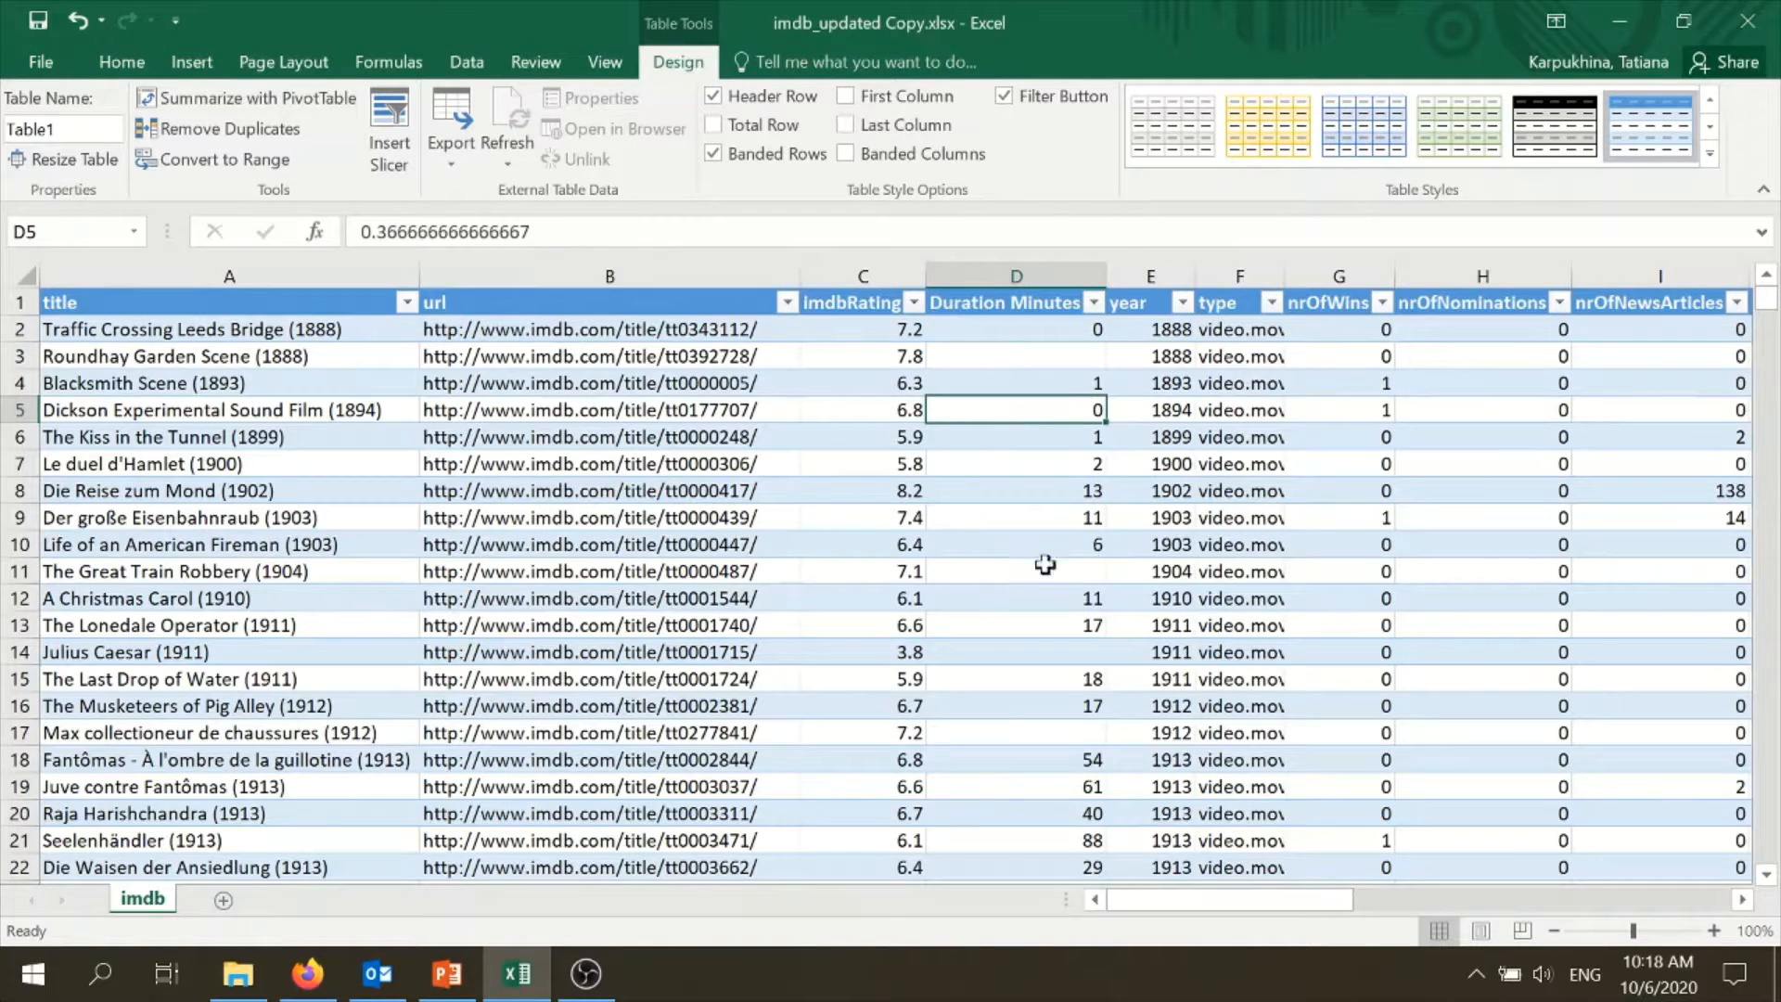
left_click(1220, 440)
left_click_drag(1243, 898, 1157, 843)
- Create a PivotTable from the whole imdb sheet on a new worksheet, with title as the row field
left_click(22, 276)
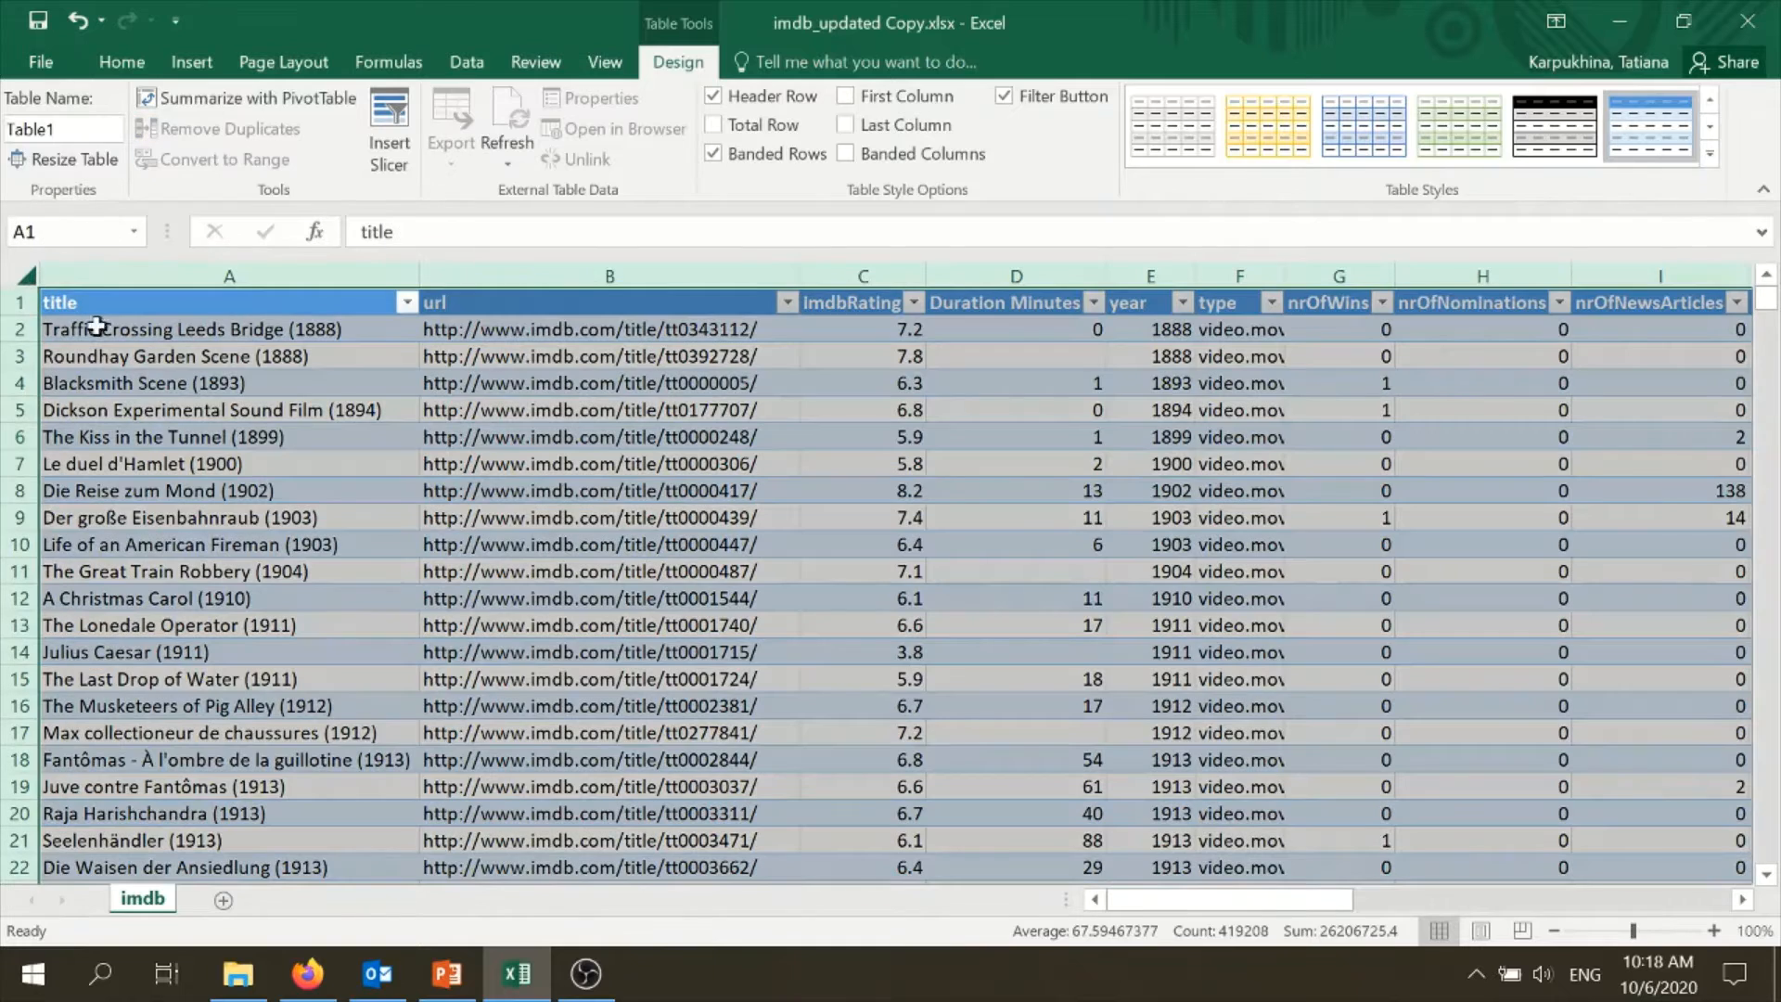
left_click(191, 61)
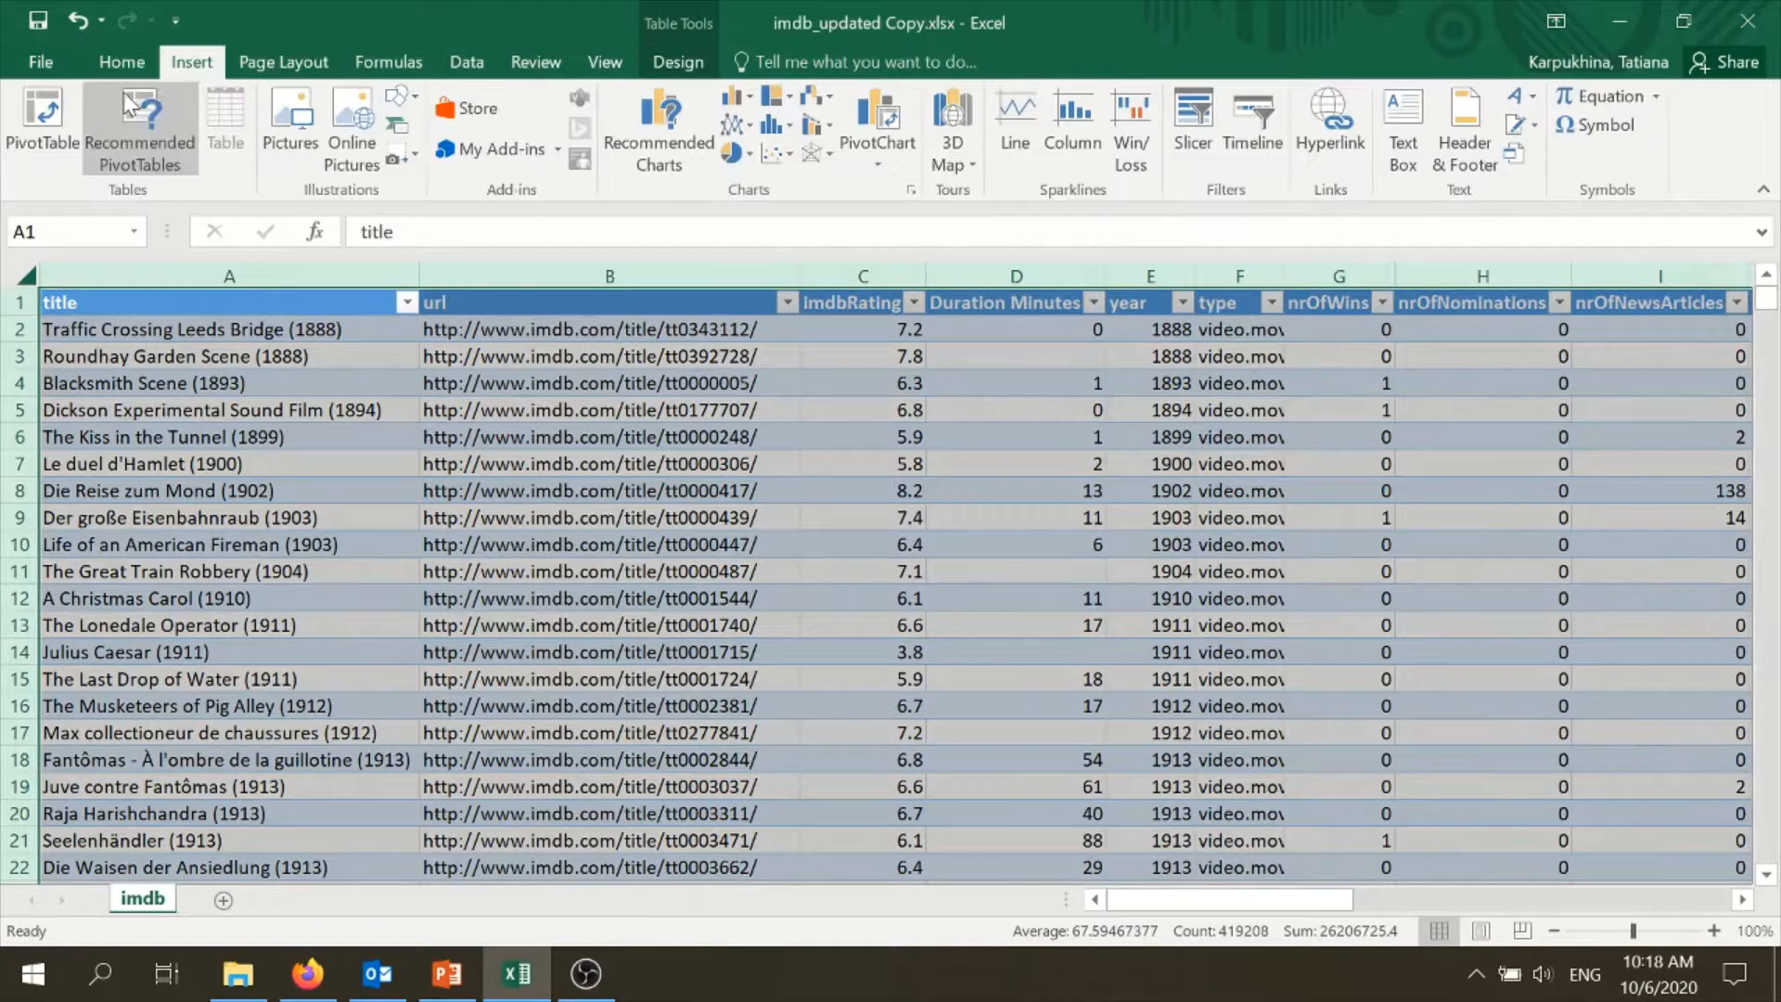
left_click(43, 111)
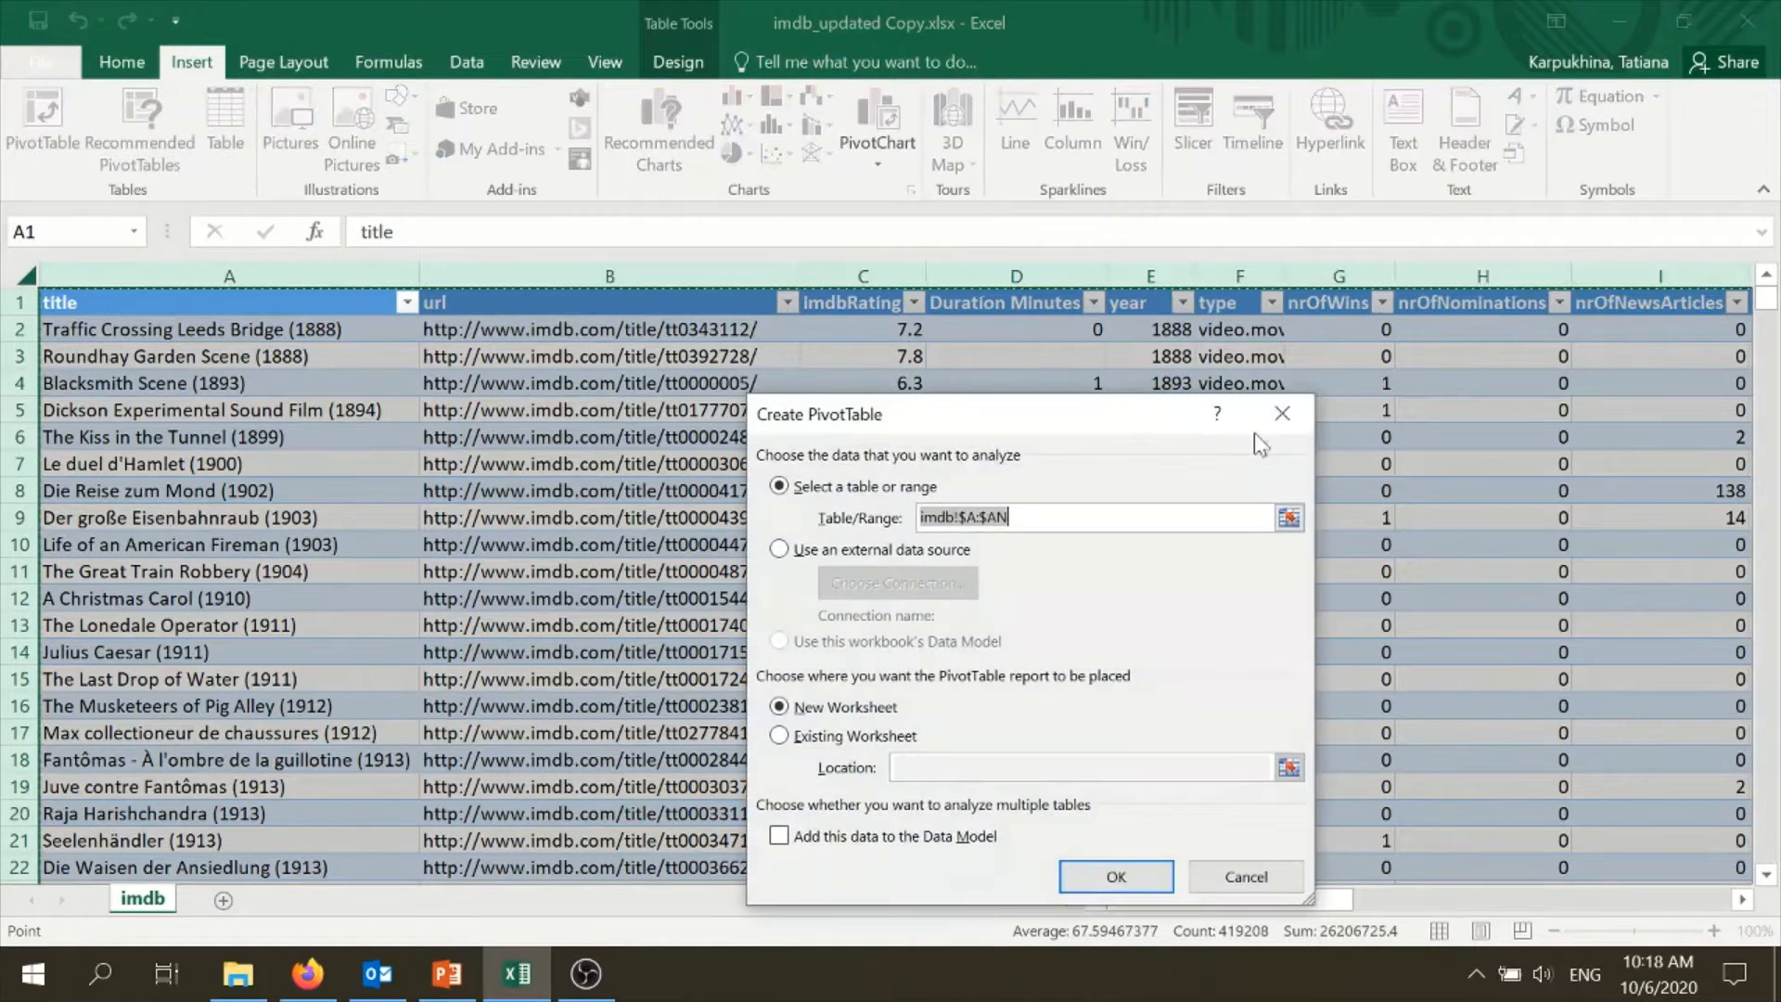
left_click(1114, 879)
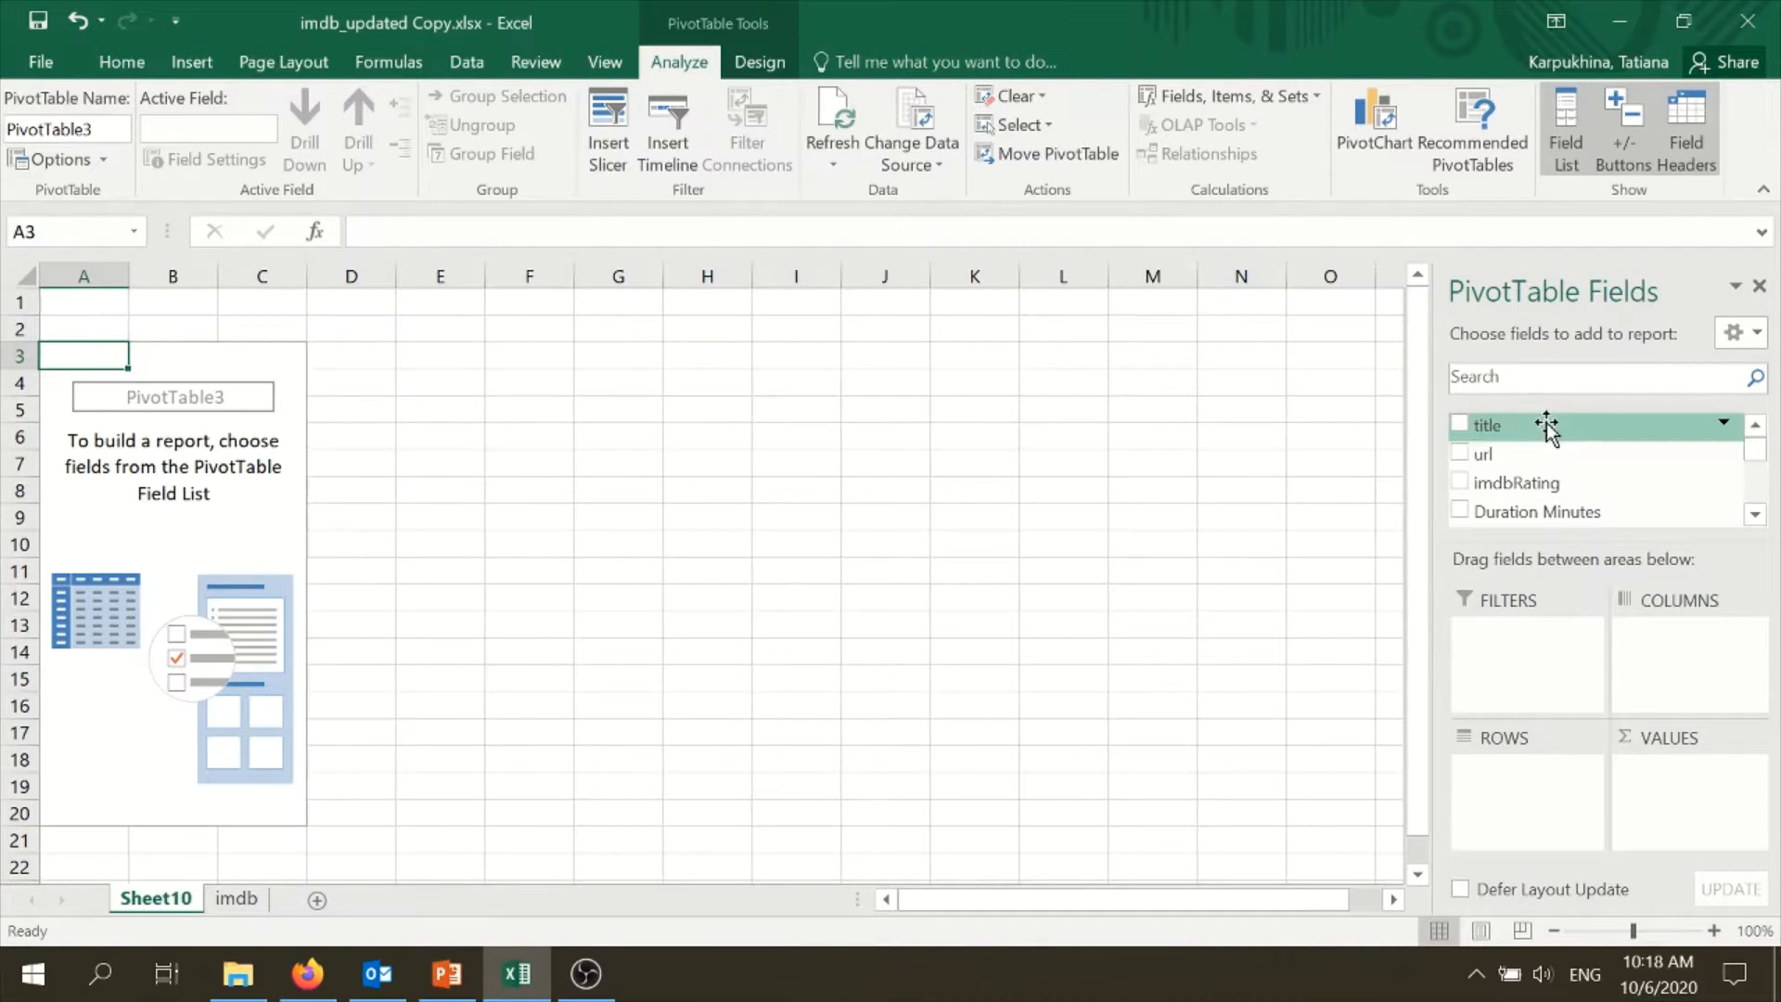
left_click_drag(1546, 426, 1539, 782)
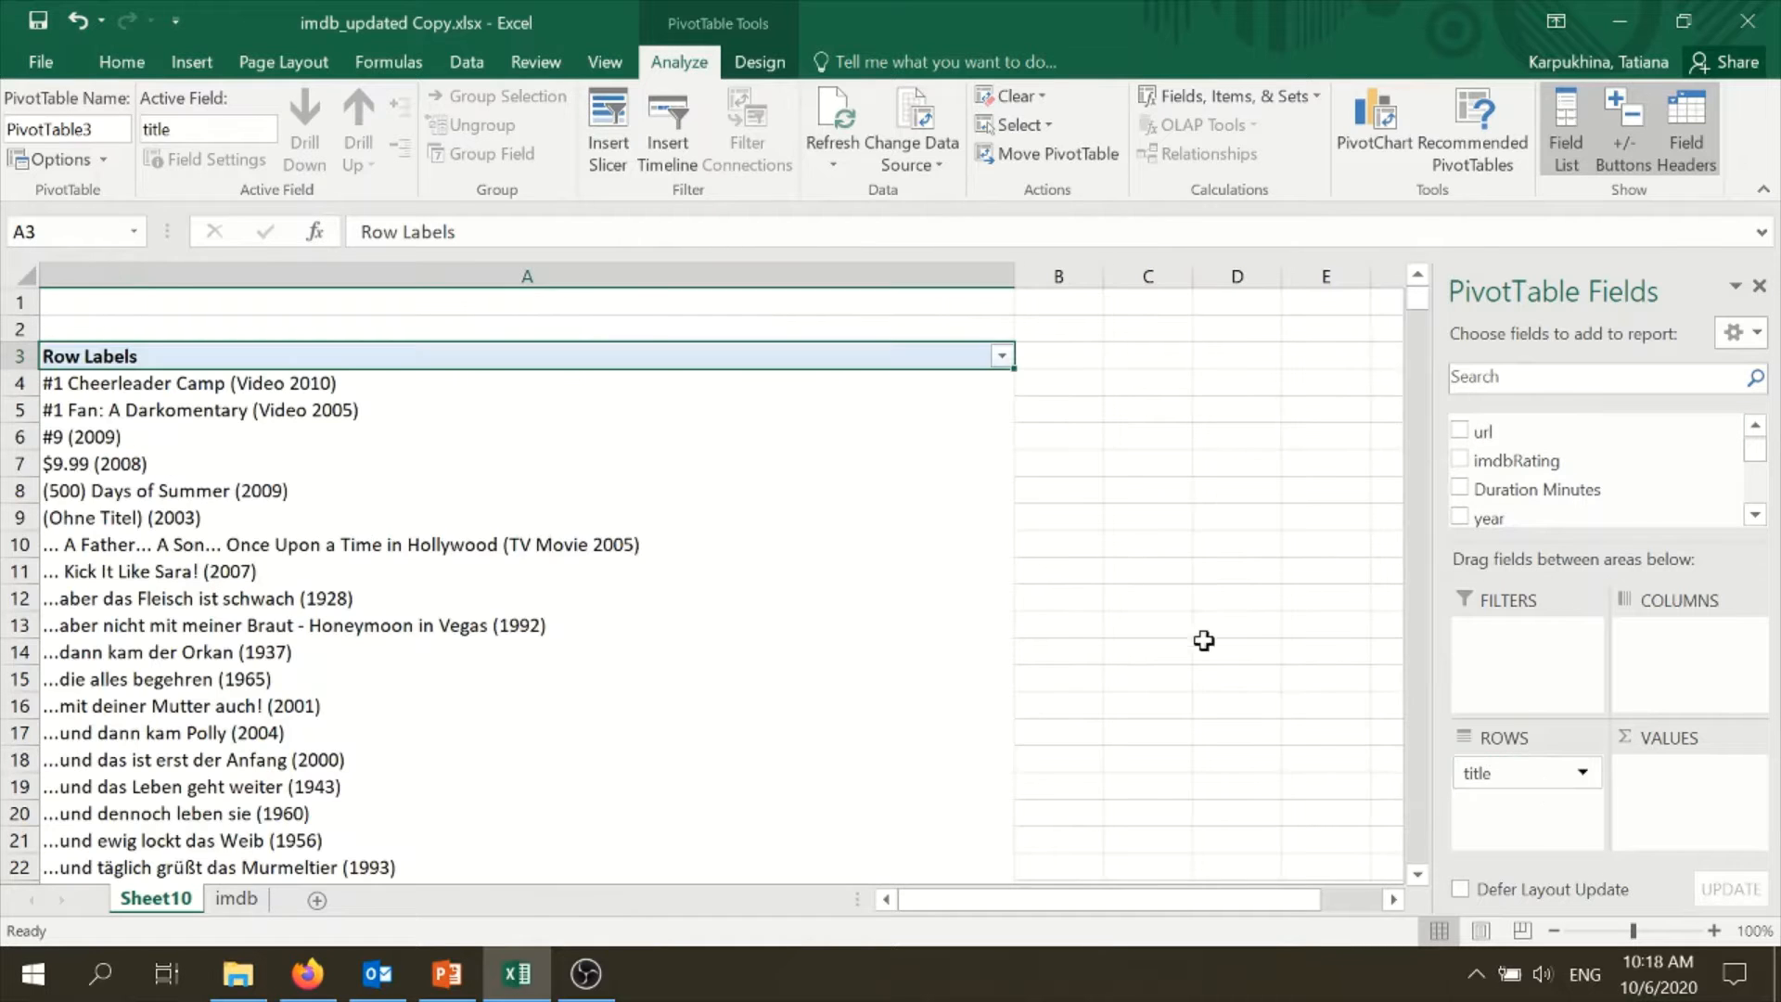
- Add a count of title to the PivotTable values and sort it from largest to smallest
scroll(1503, 457, "up", 1)
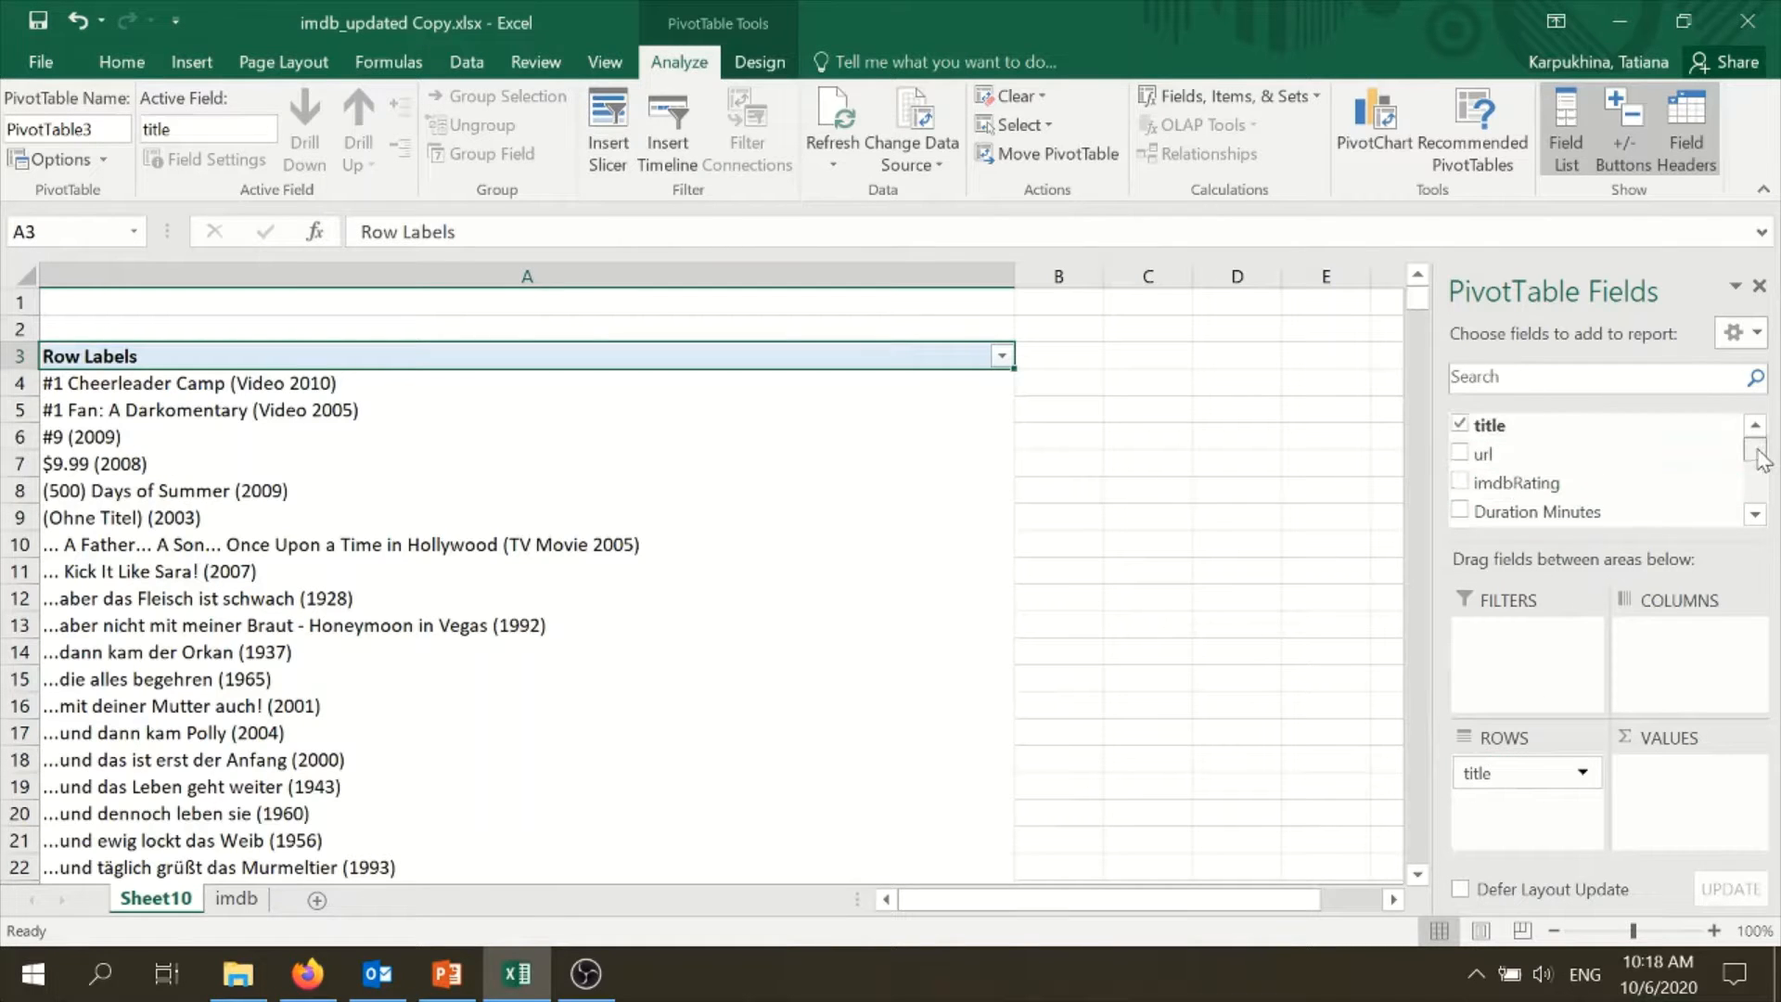
left_click_drag(1572, 435, 1707, 789)
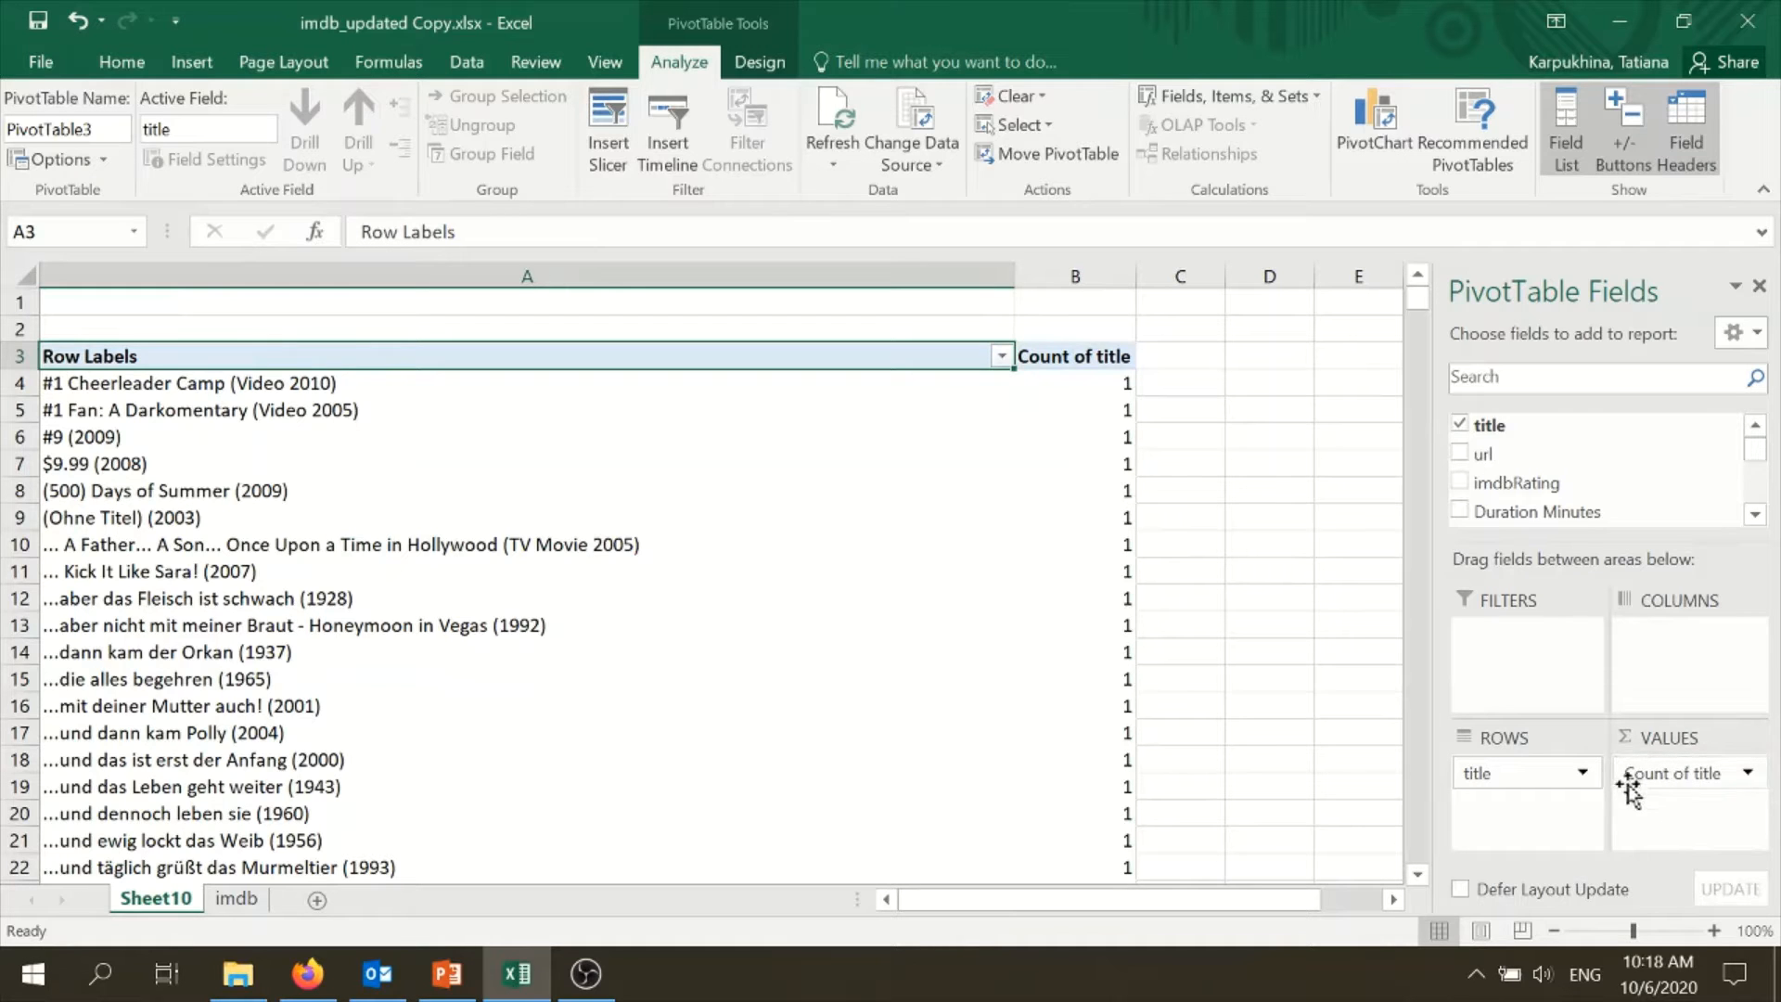
right_click(1087, 460)
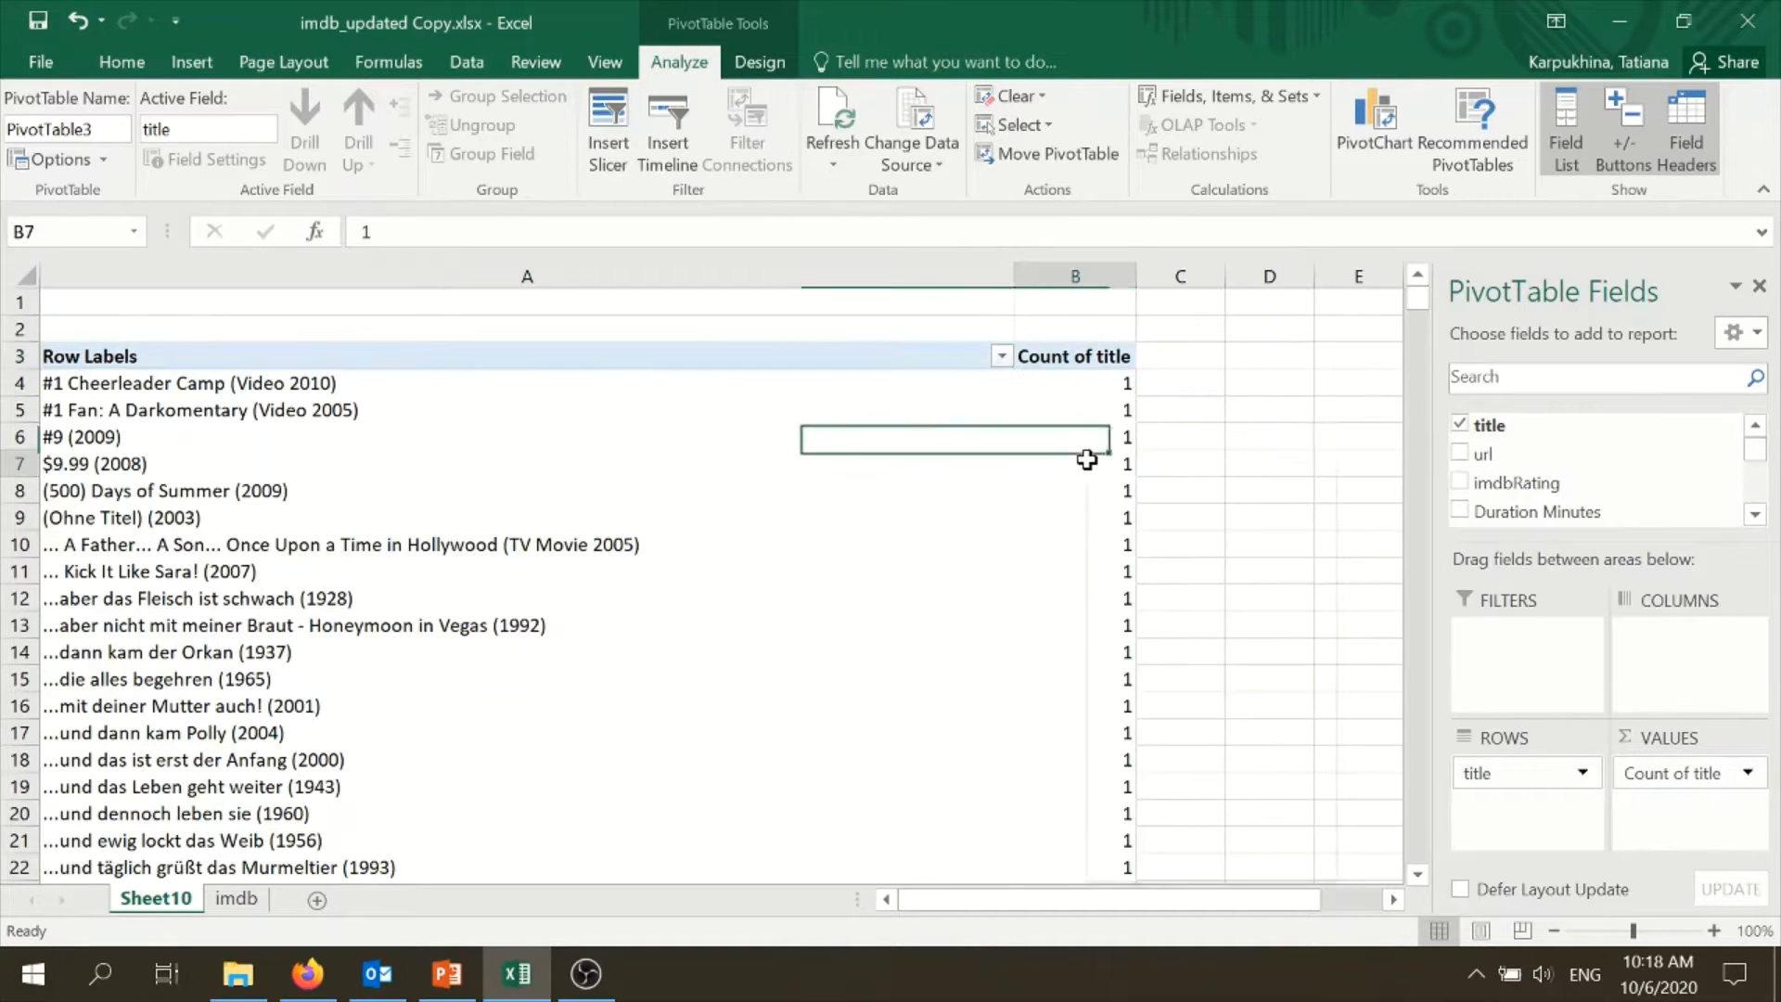
mouse_move(1187, 619)
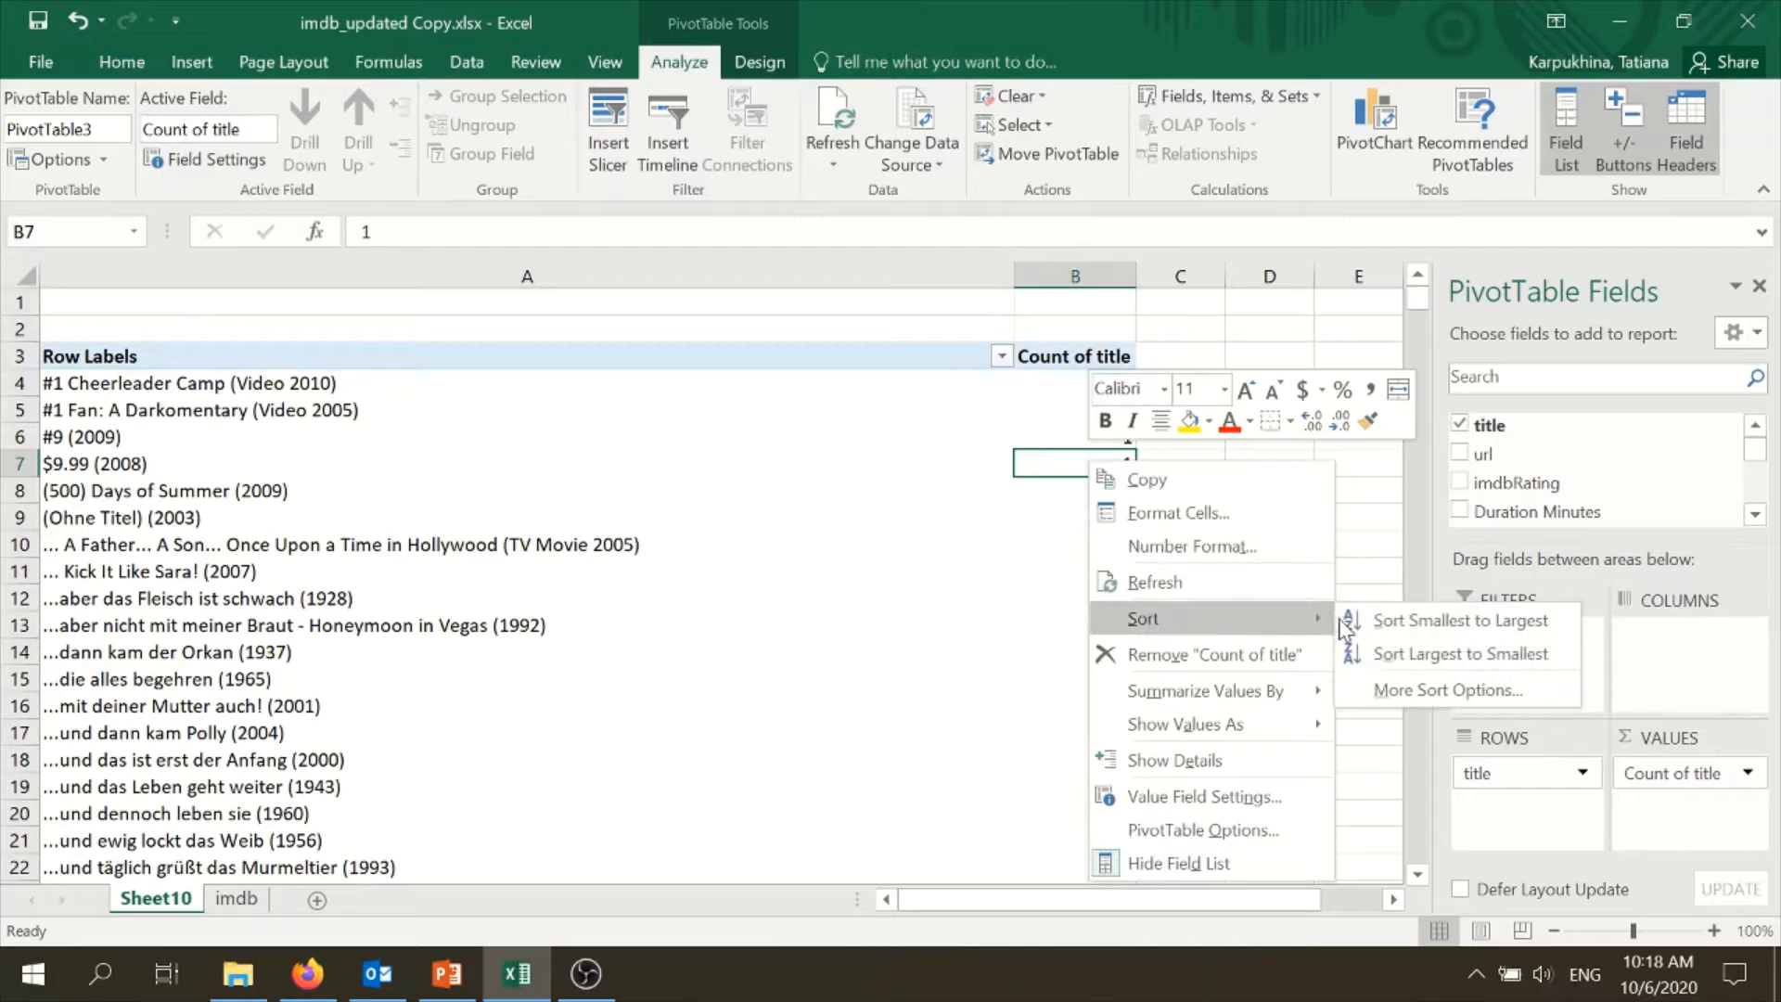
left_click(1379, 660)
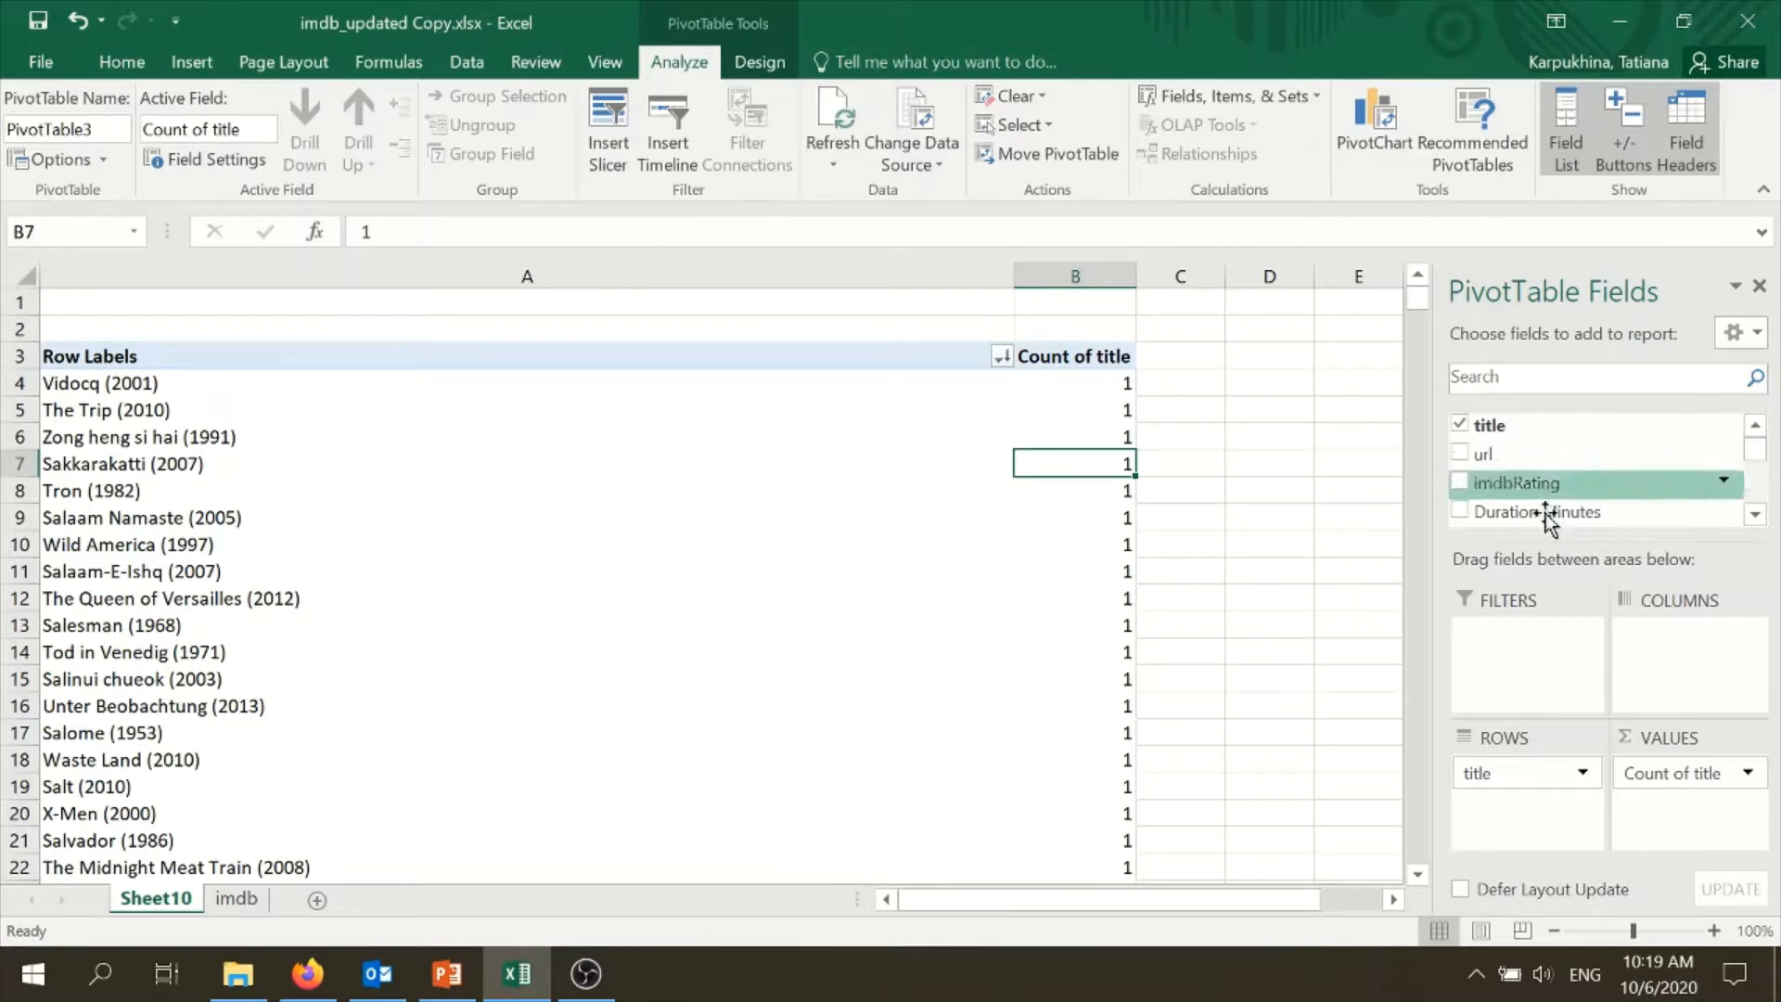
- Remove the title count from the PivotTable values
scroll(1540, 492, "down", 2)
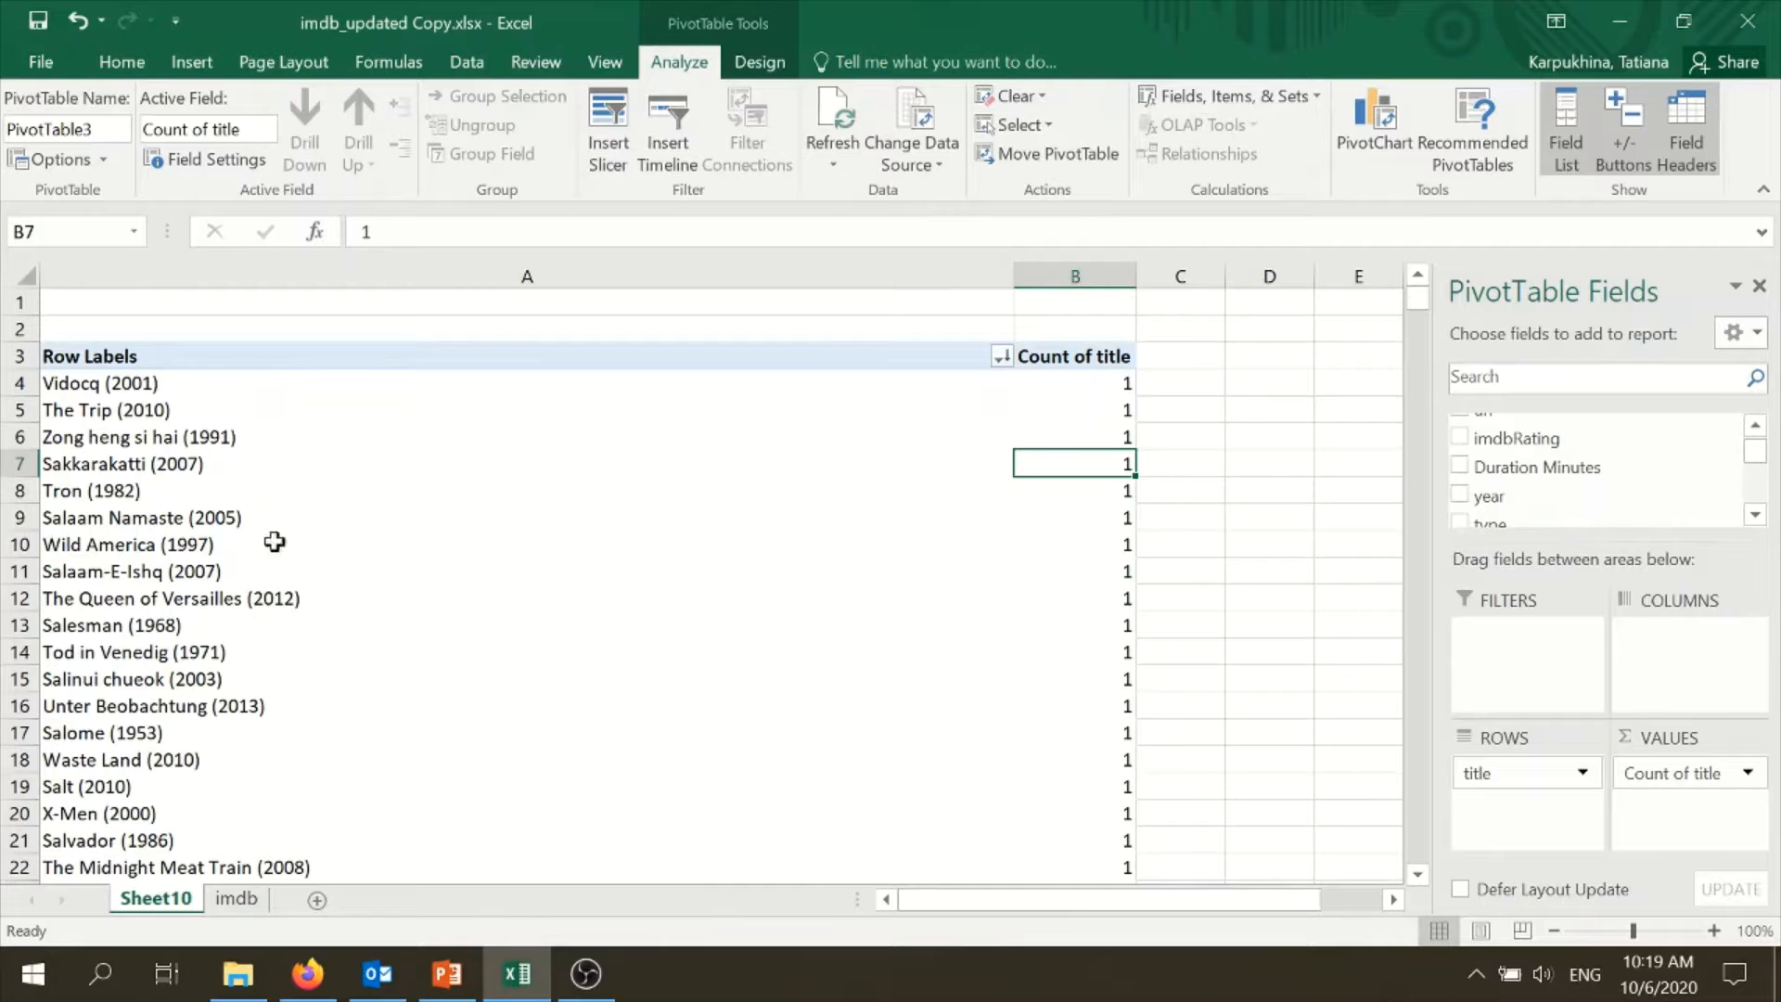
left_click_drag(1703, 779, 1709, 515)
scroll(1716, 482, "up", 3)
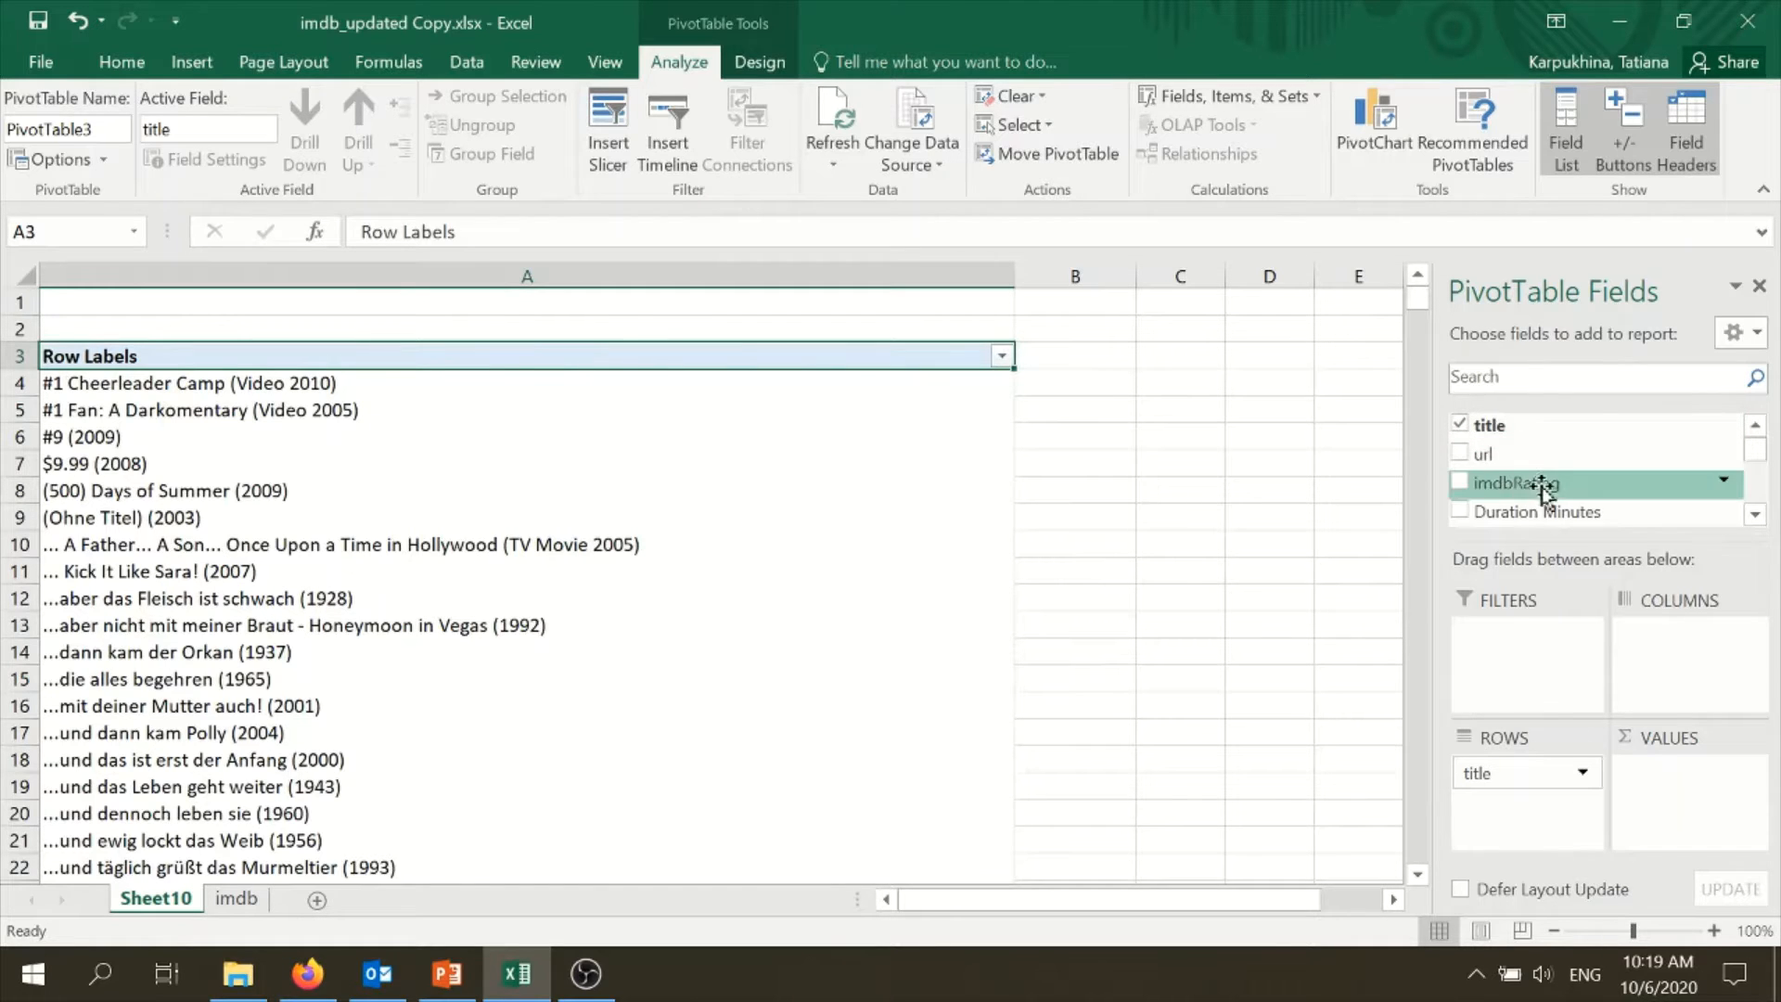
- Add imdbRating to the PivotTable values and summarize it by Average
left_click_drag(1546, 492, 1686, 780)
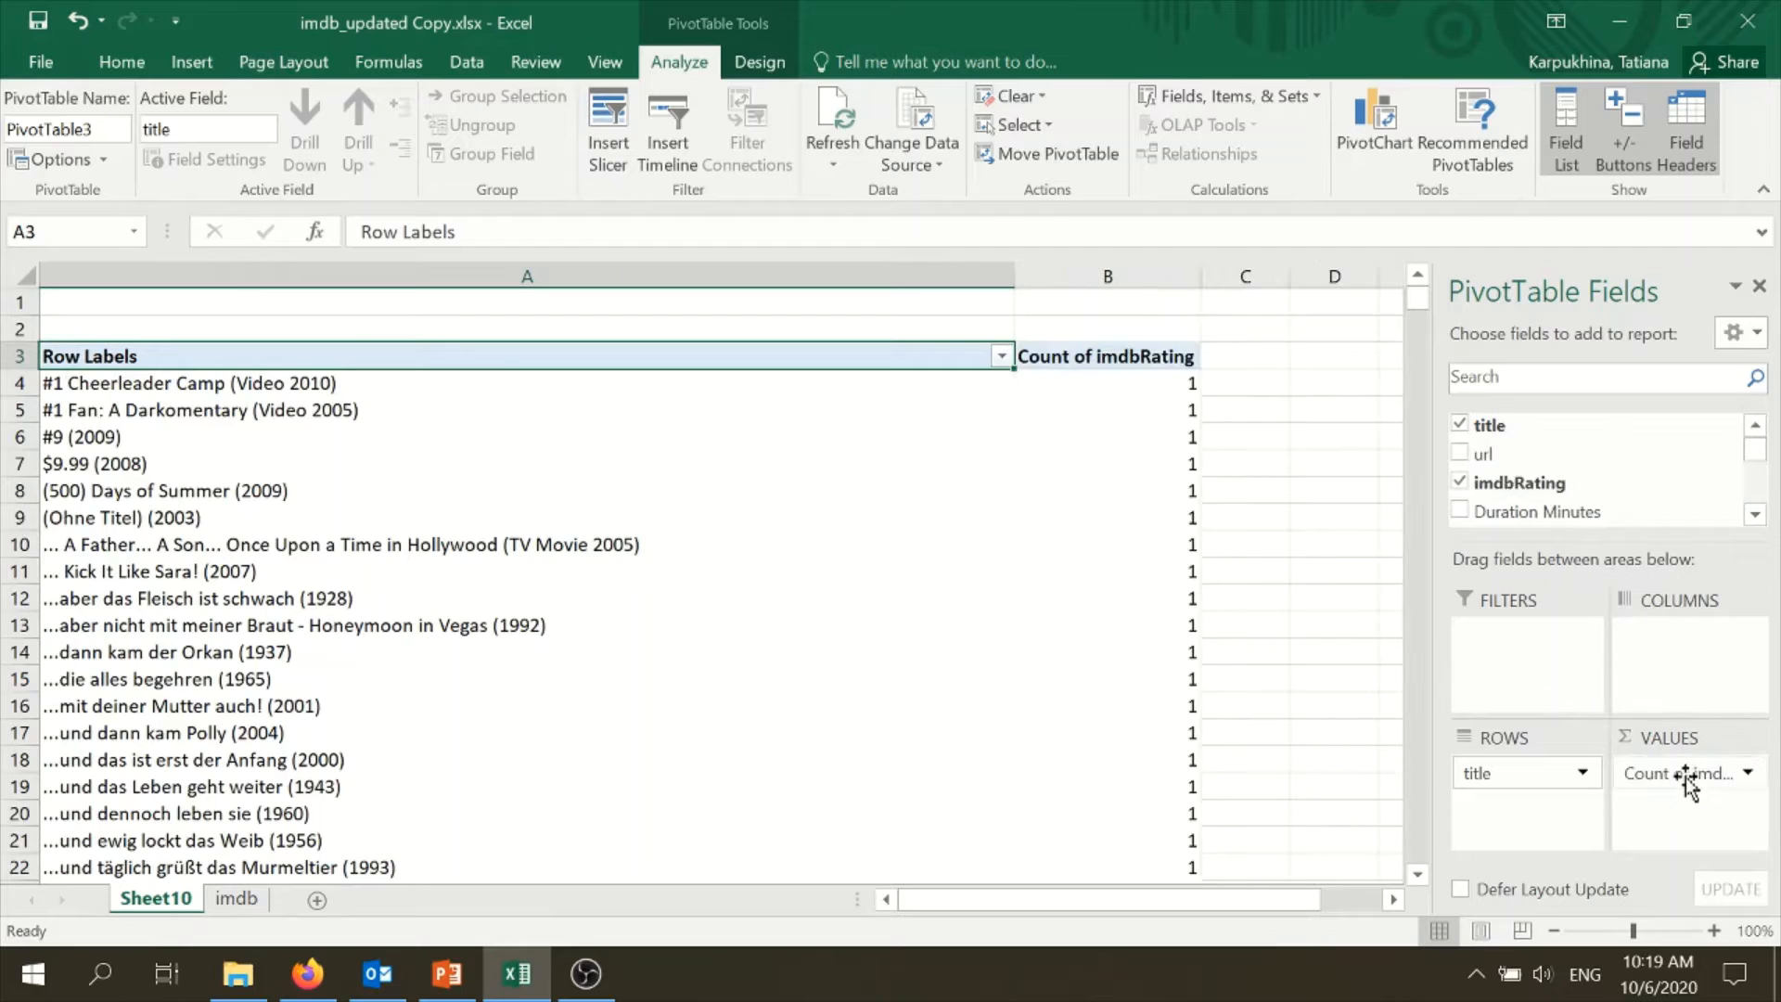
left_click(1748, 773)
left_click(1623, 740)
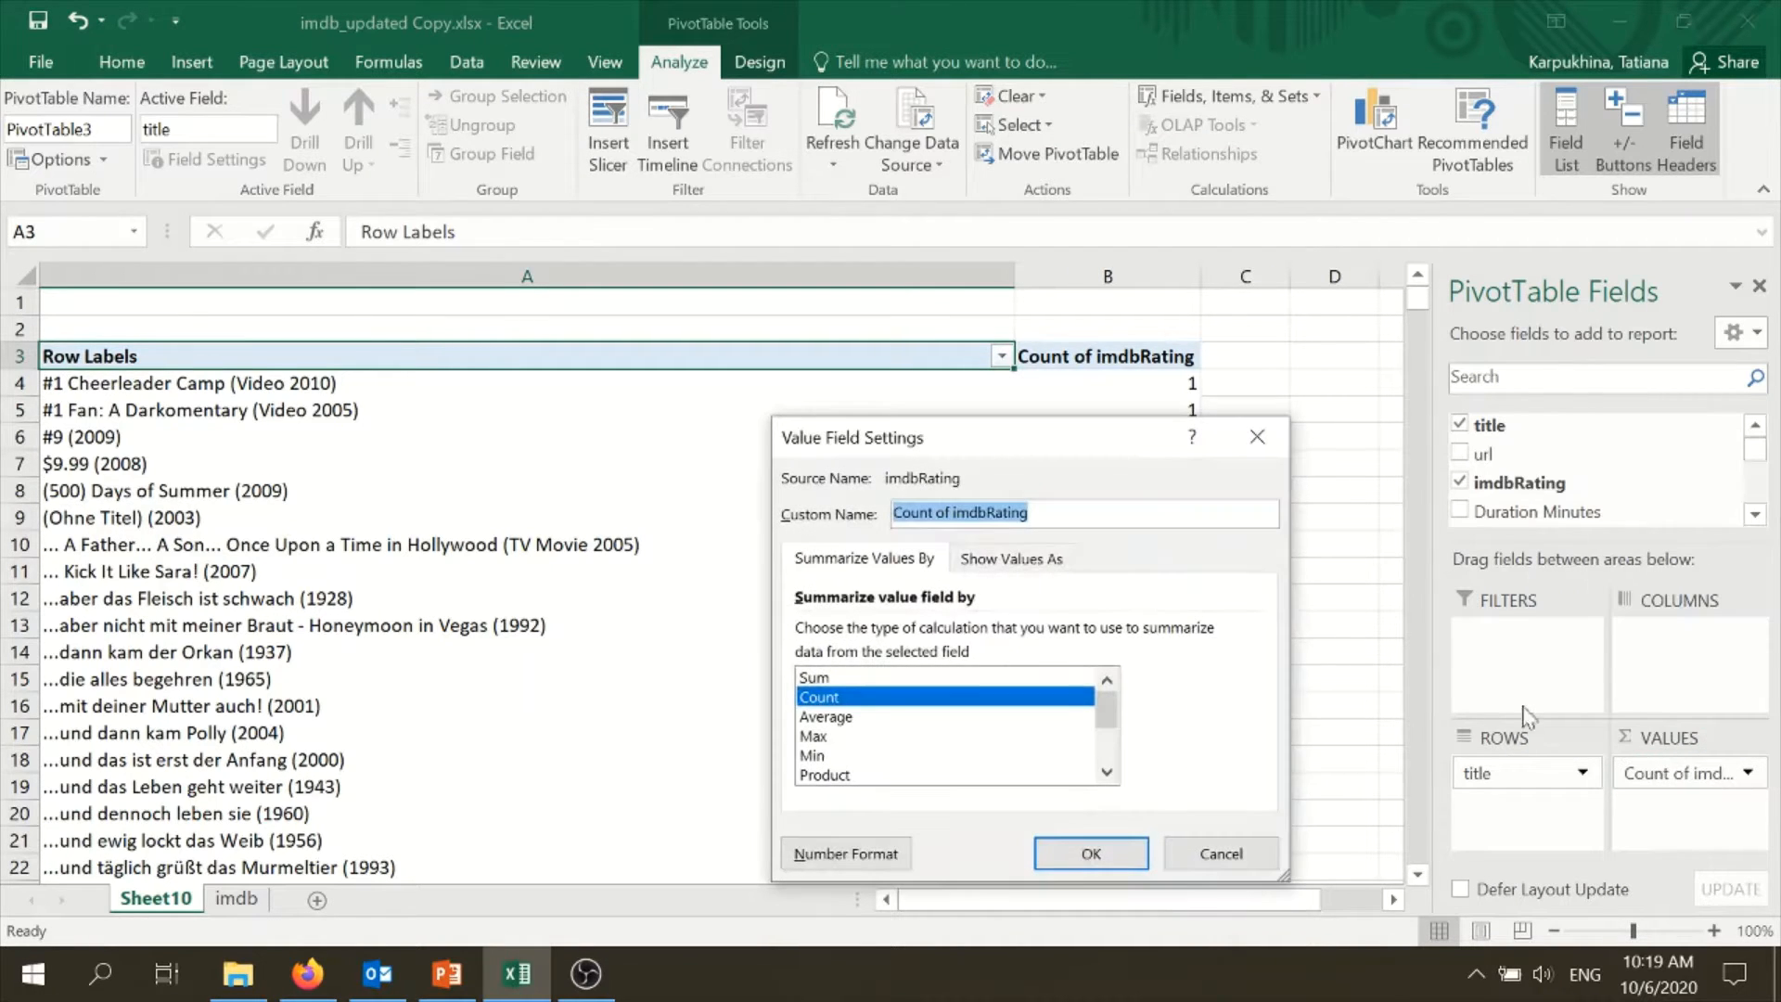
left_click(837, 677)
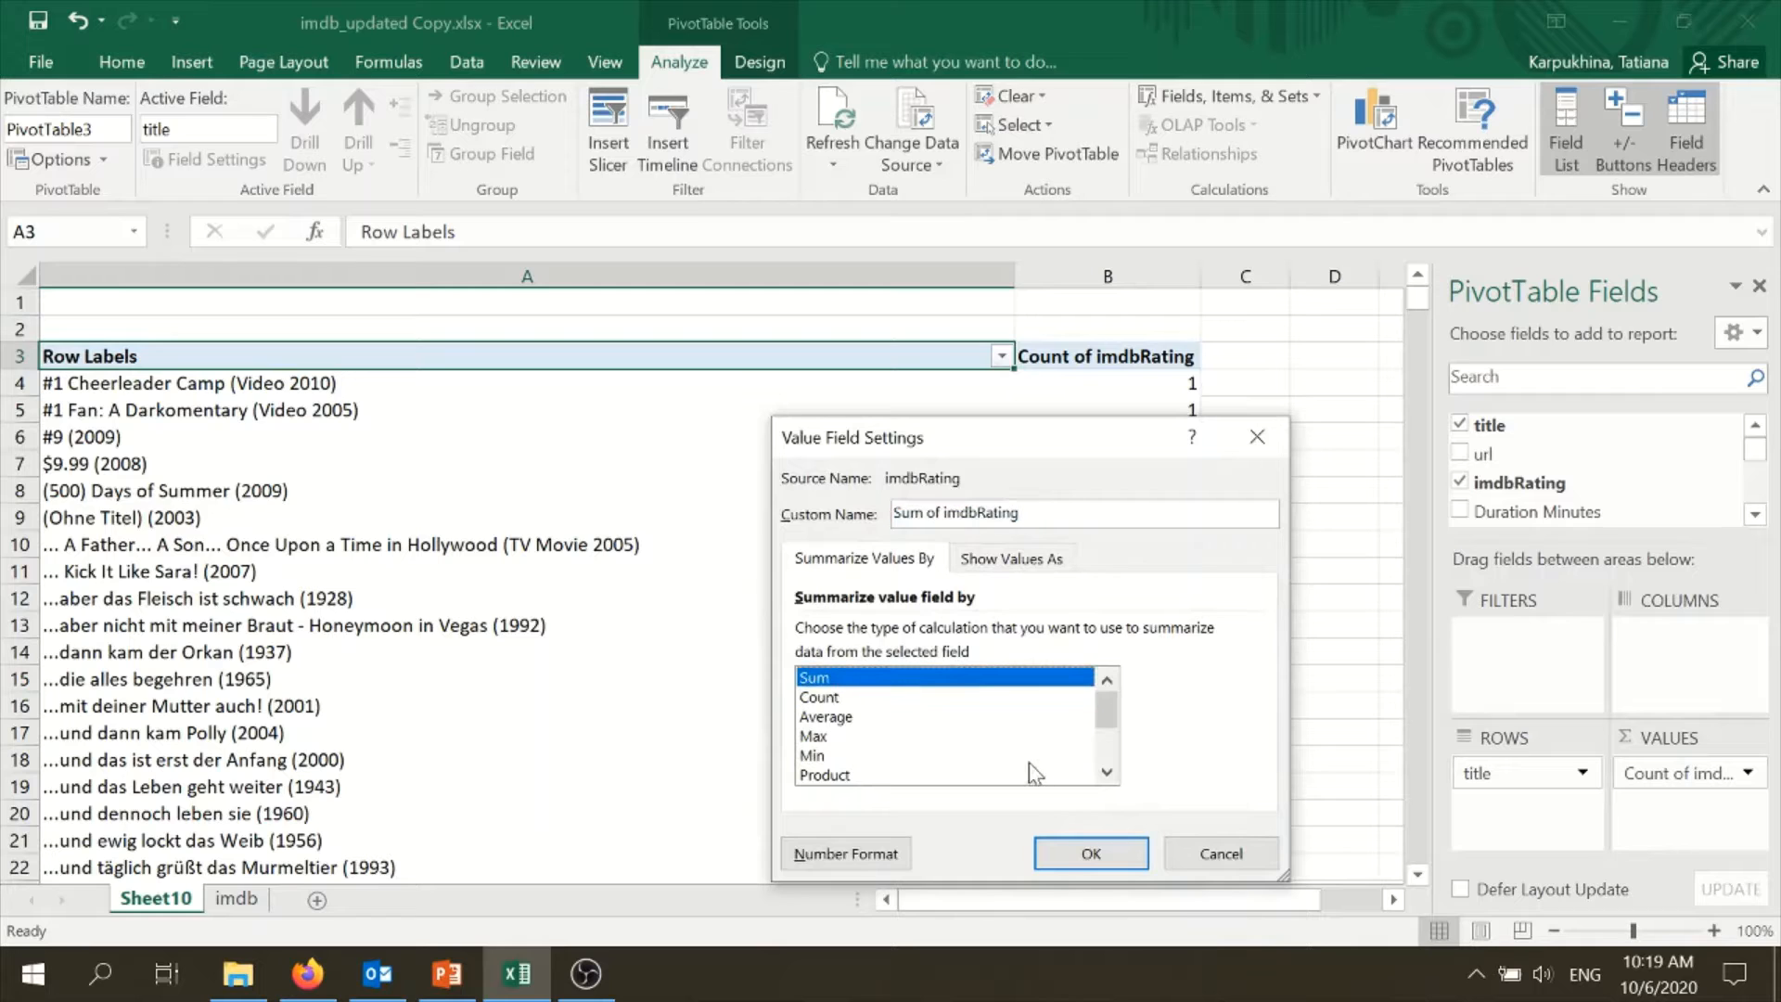
left_click(825, 716)
left_click(1091, 852)
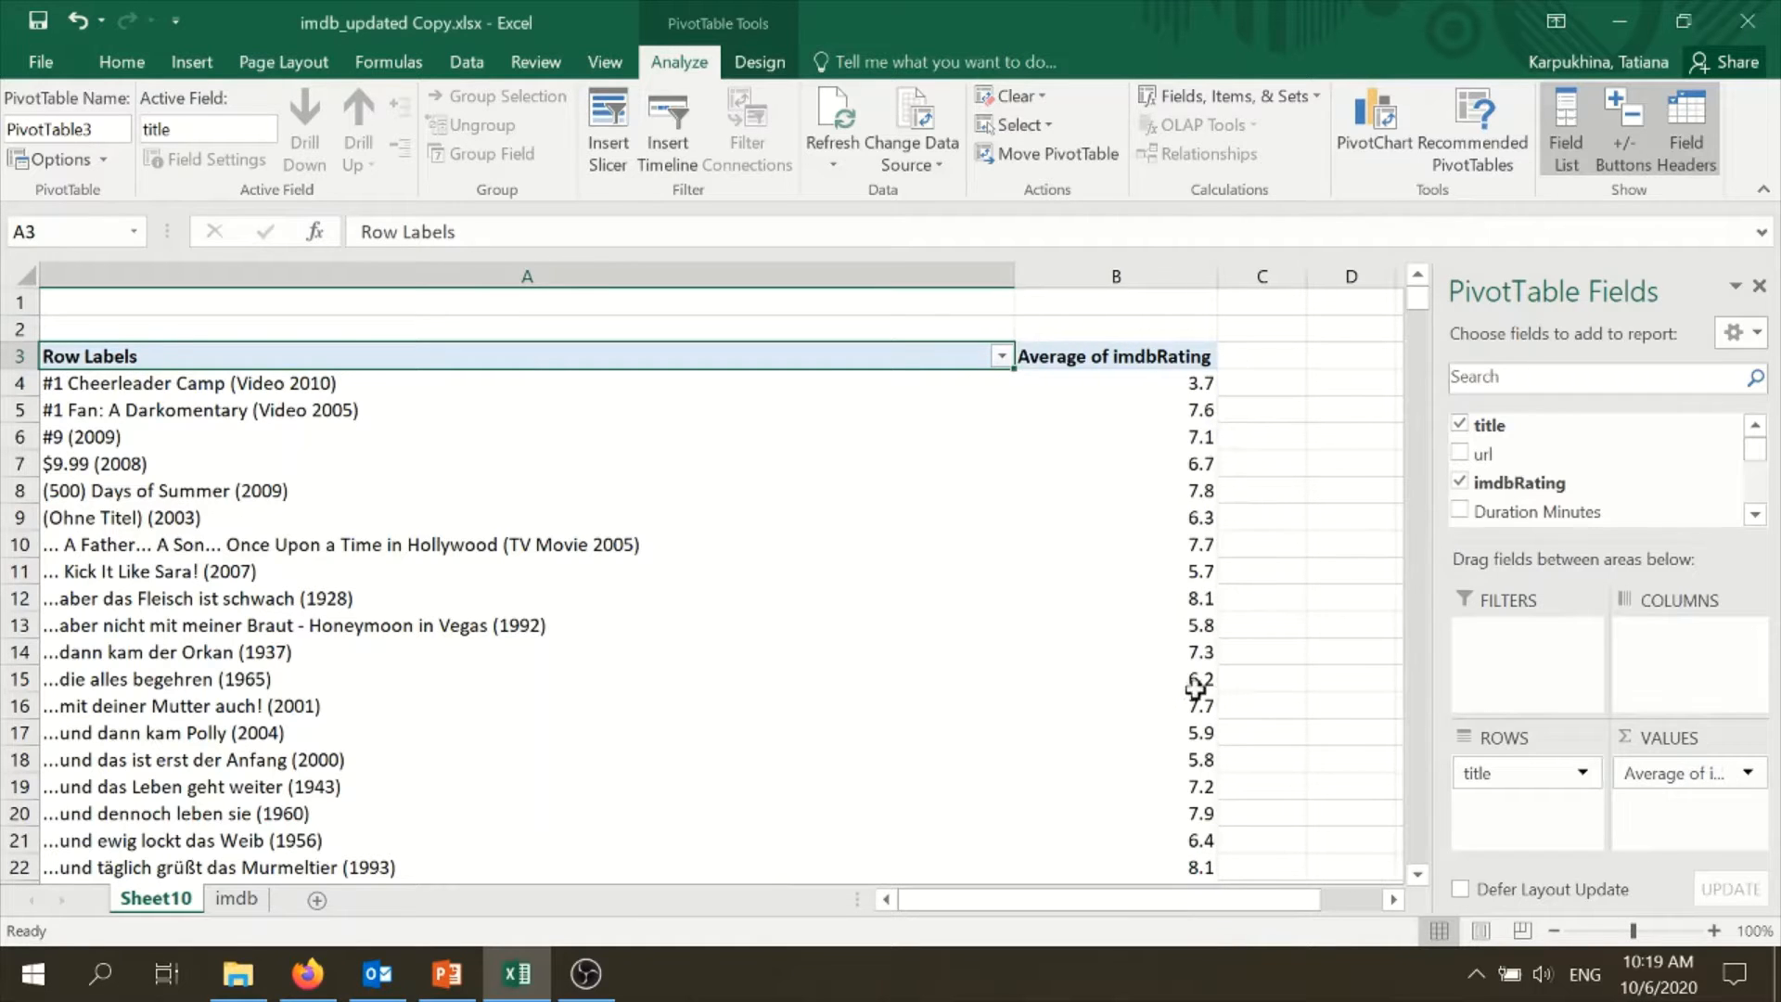
- Sort the PivotTable titles by Average of imdbRating from smallest to largest
left_click(1155, 545)
right_click(1155, 544)
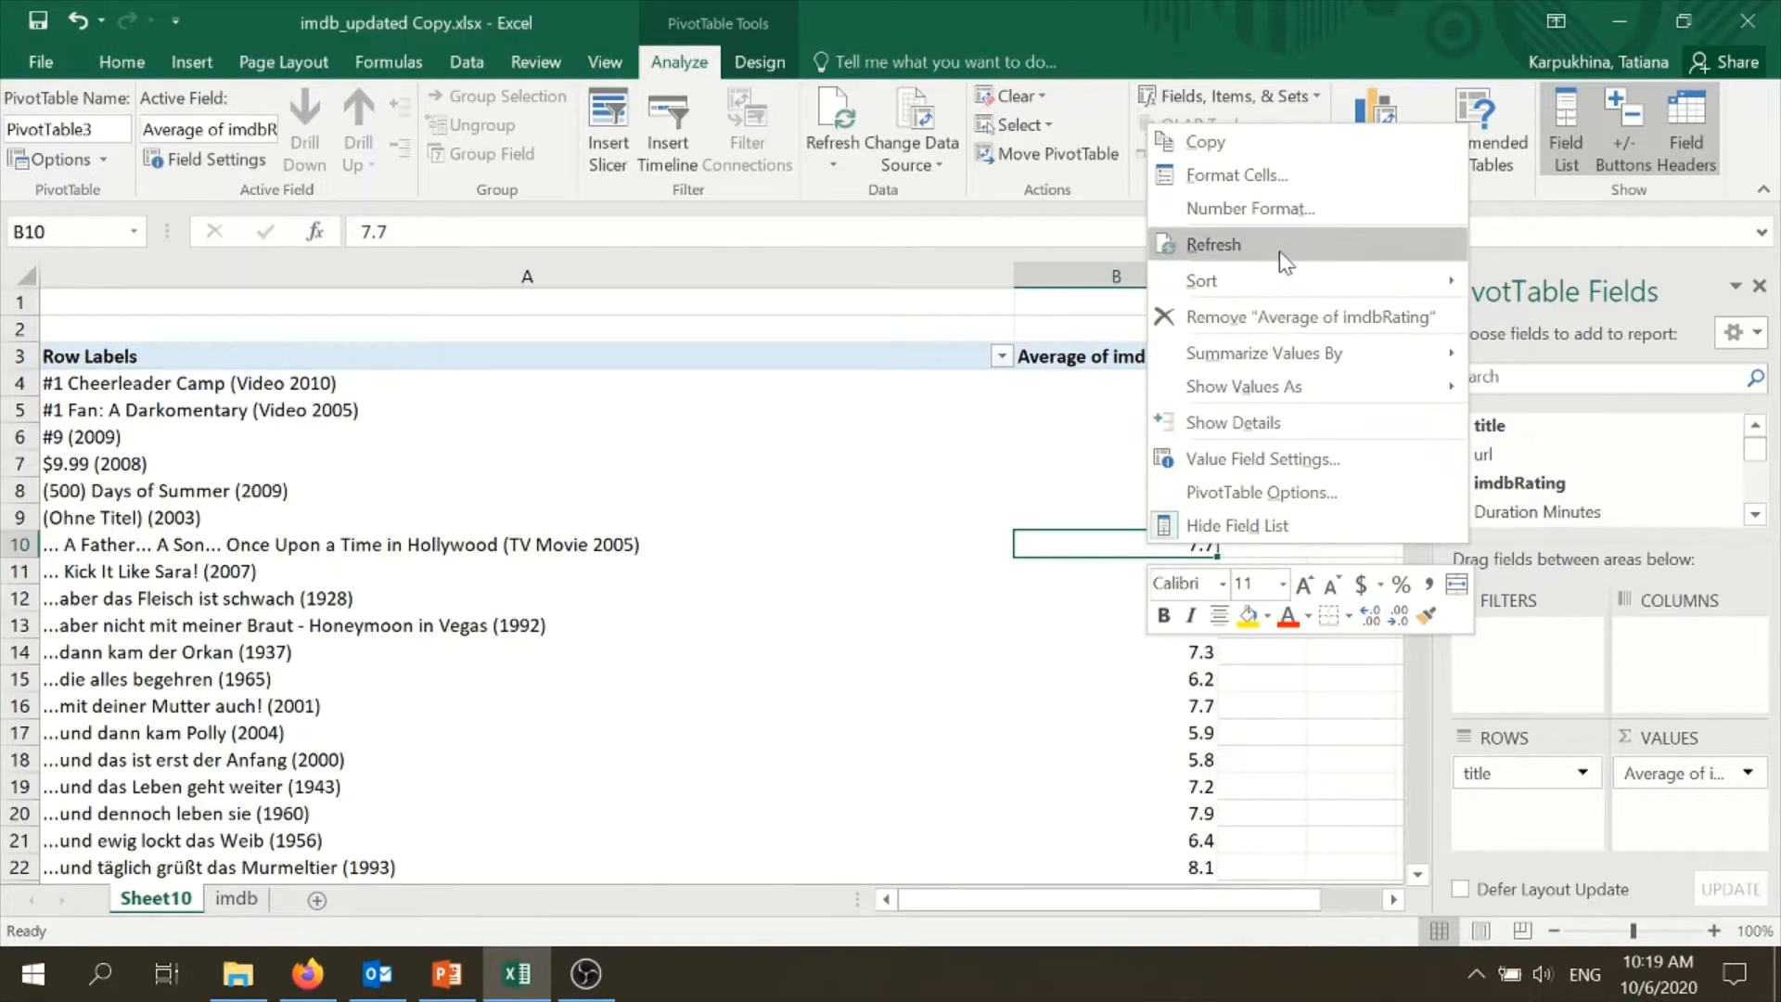
mouse_move(1373, 278)
left_click(1518, 283)
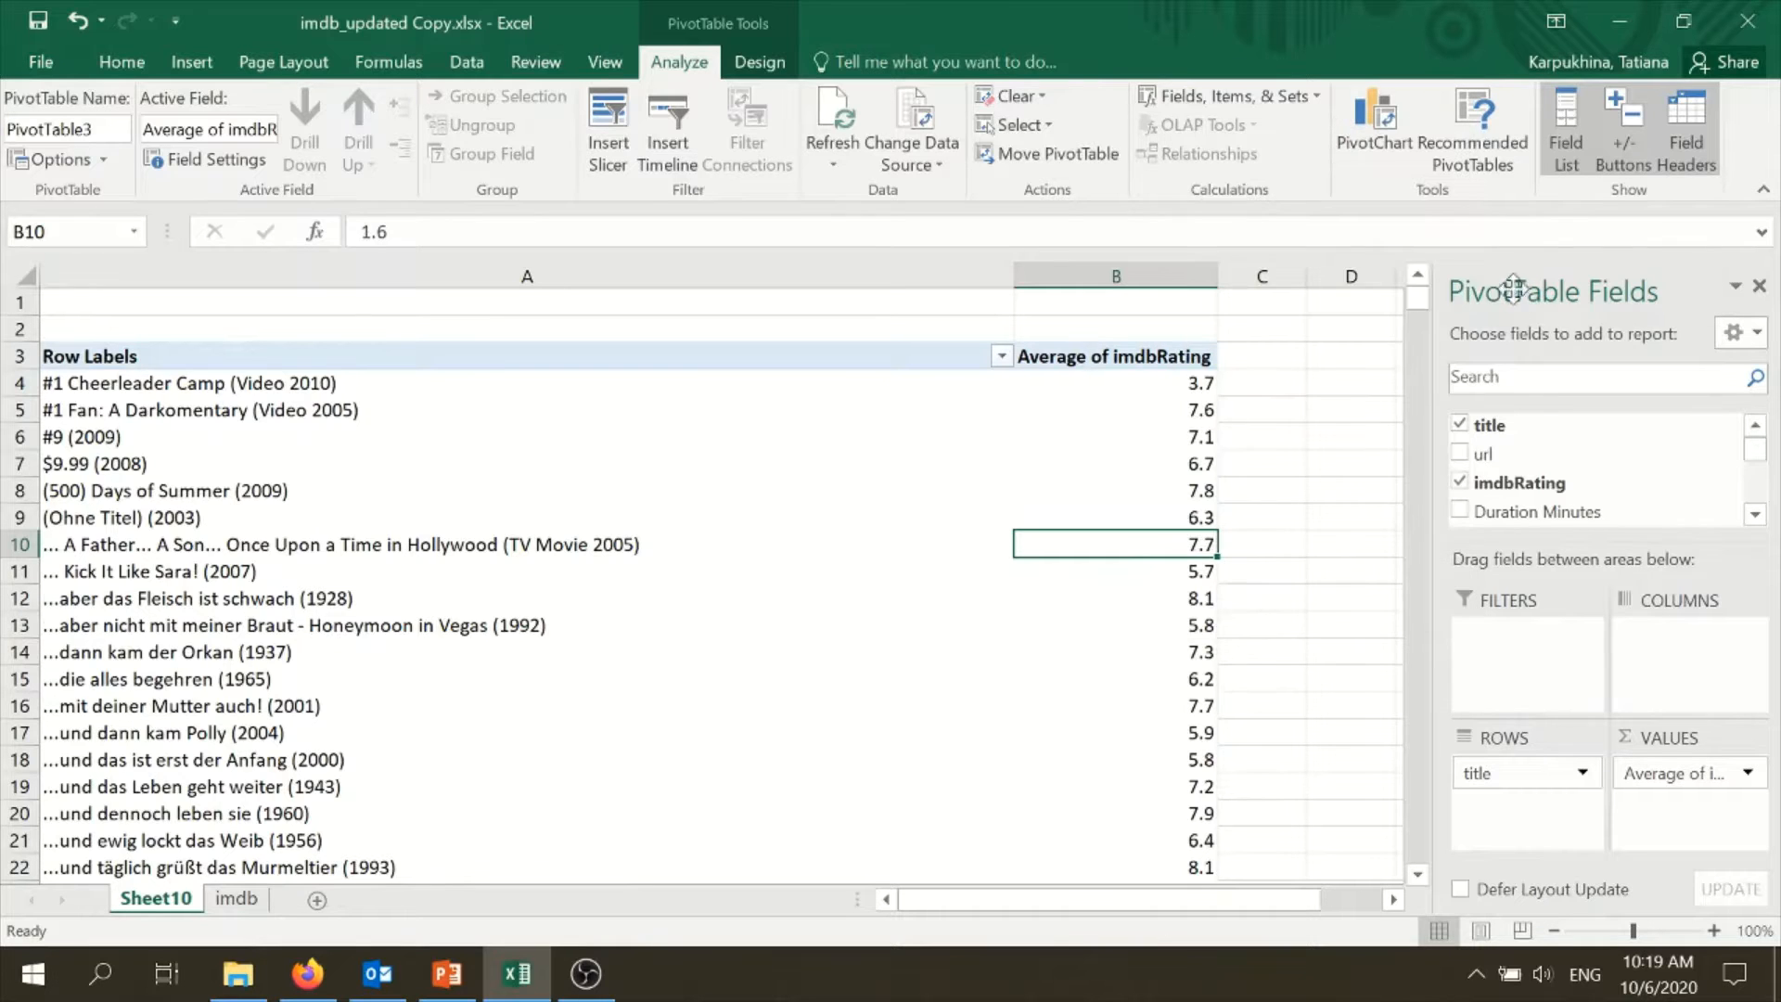
left_click(1188, 399)
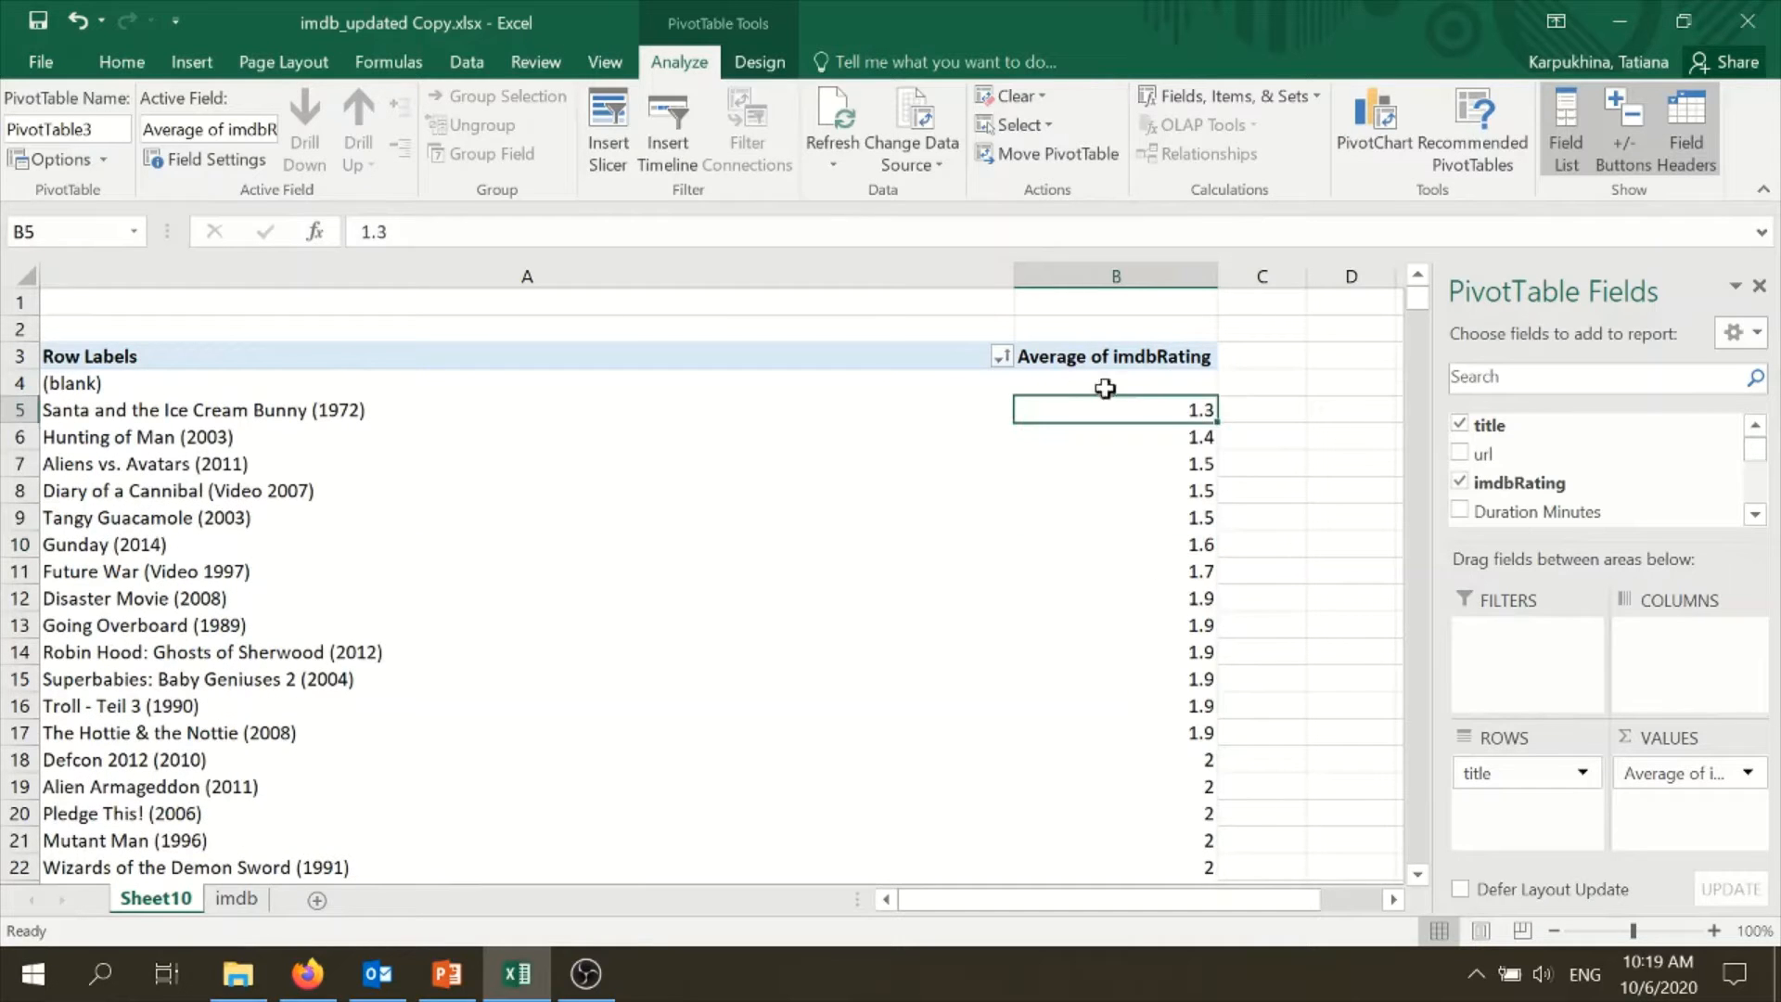
left_click(1148, 380)
left_click(999, 355)
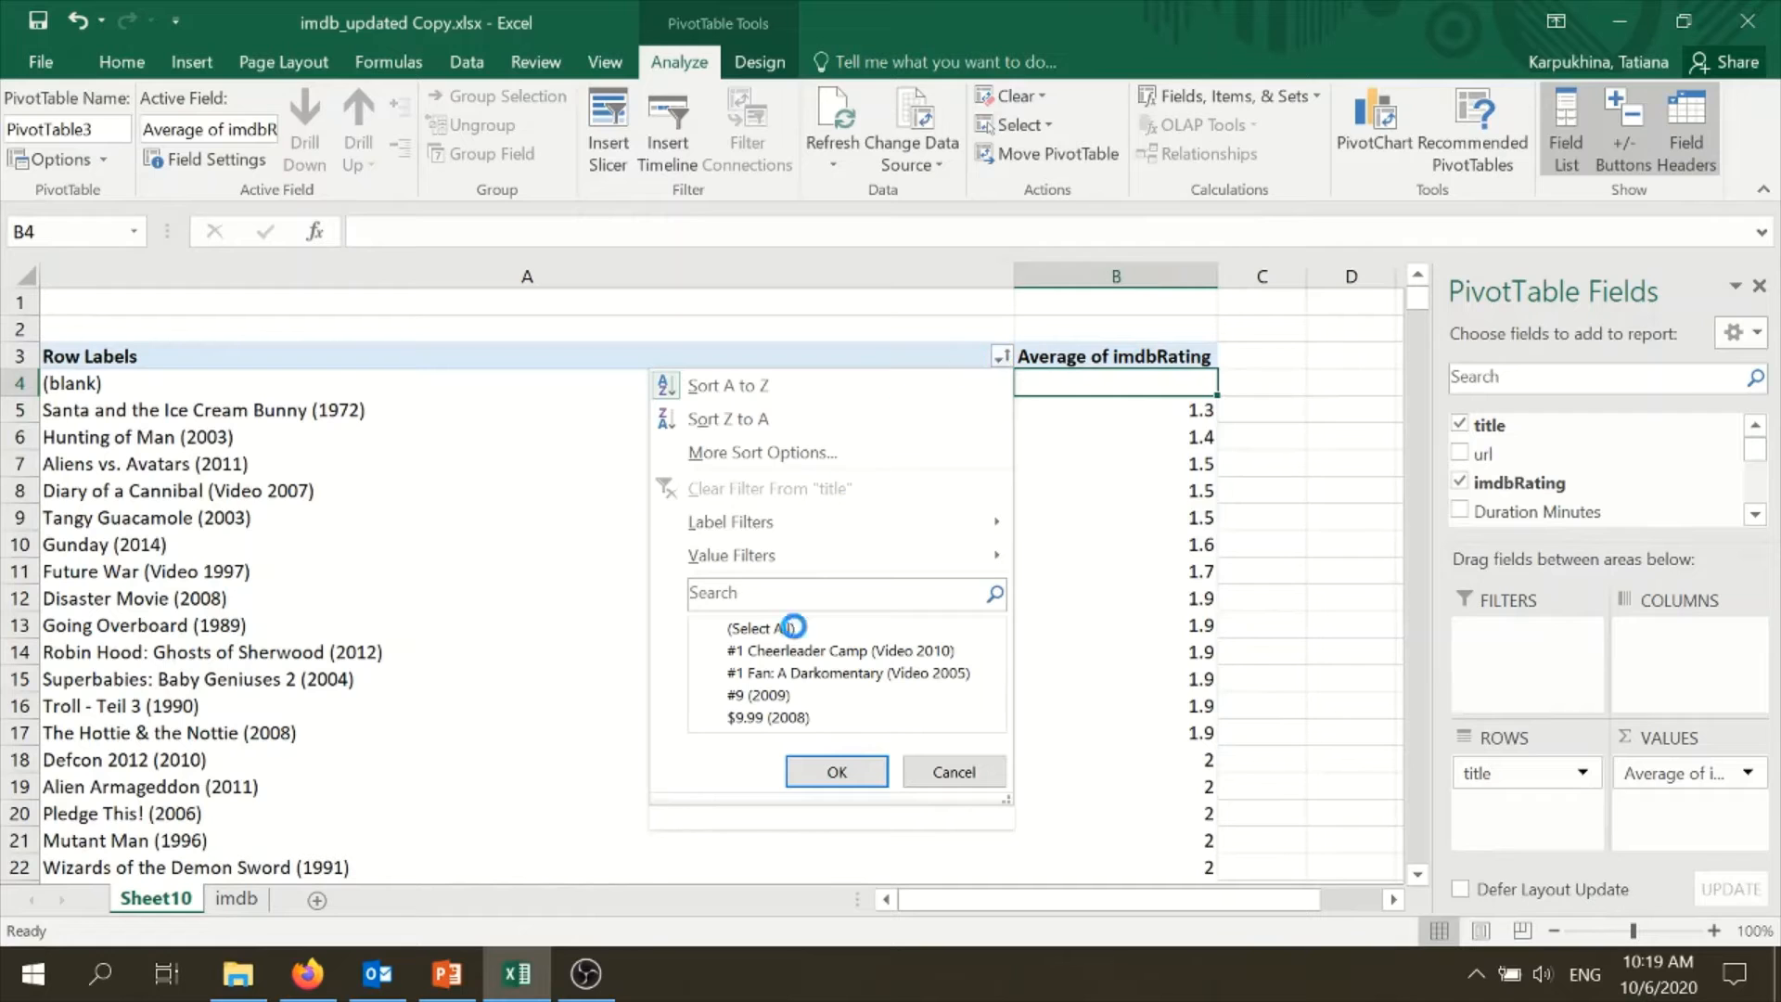
mouse_move(993, 654)
left_mouse_down()
mouse_move(999, 683)
mouse_move(997, 636)
left_mouse_up()
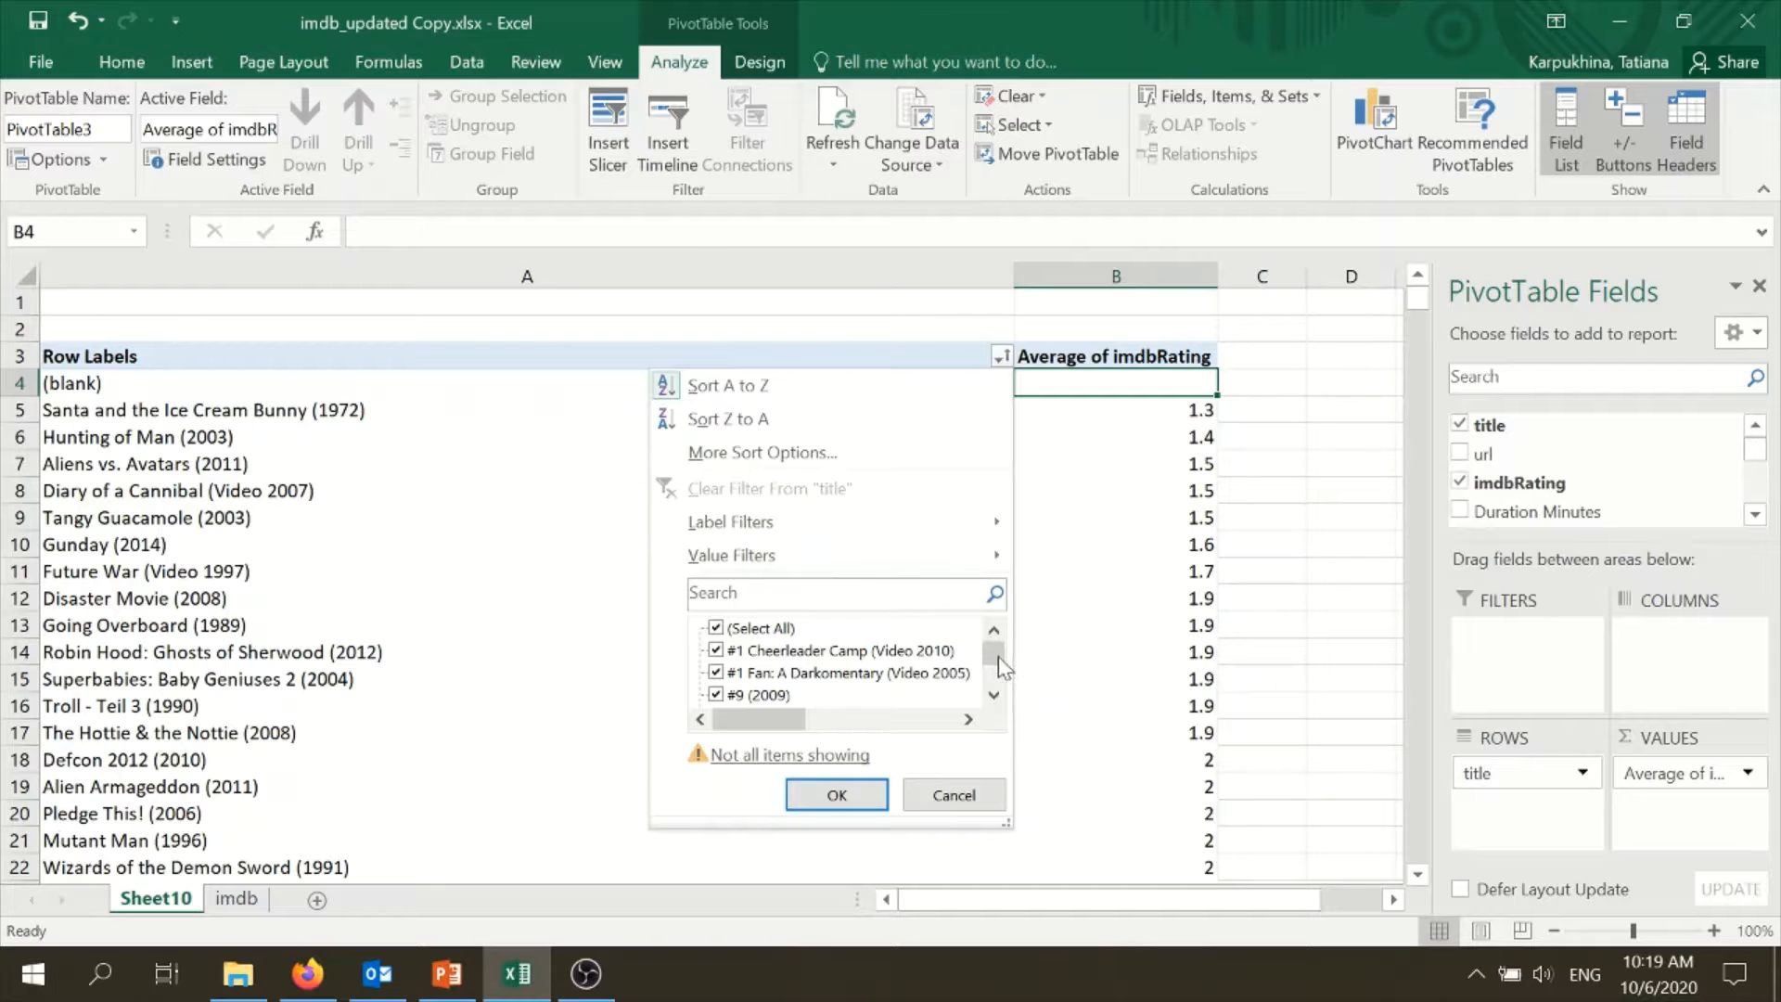
mouse_move(998, 658)
left_mouse_down()
mouse_move(1000, 694)
mouse_move(994, 660)
left_mouse_up()
type("black")
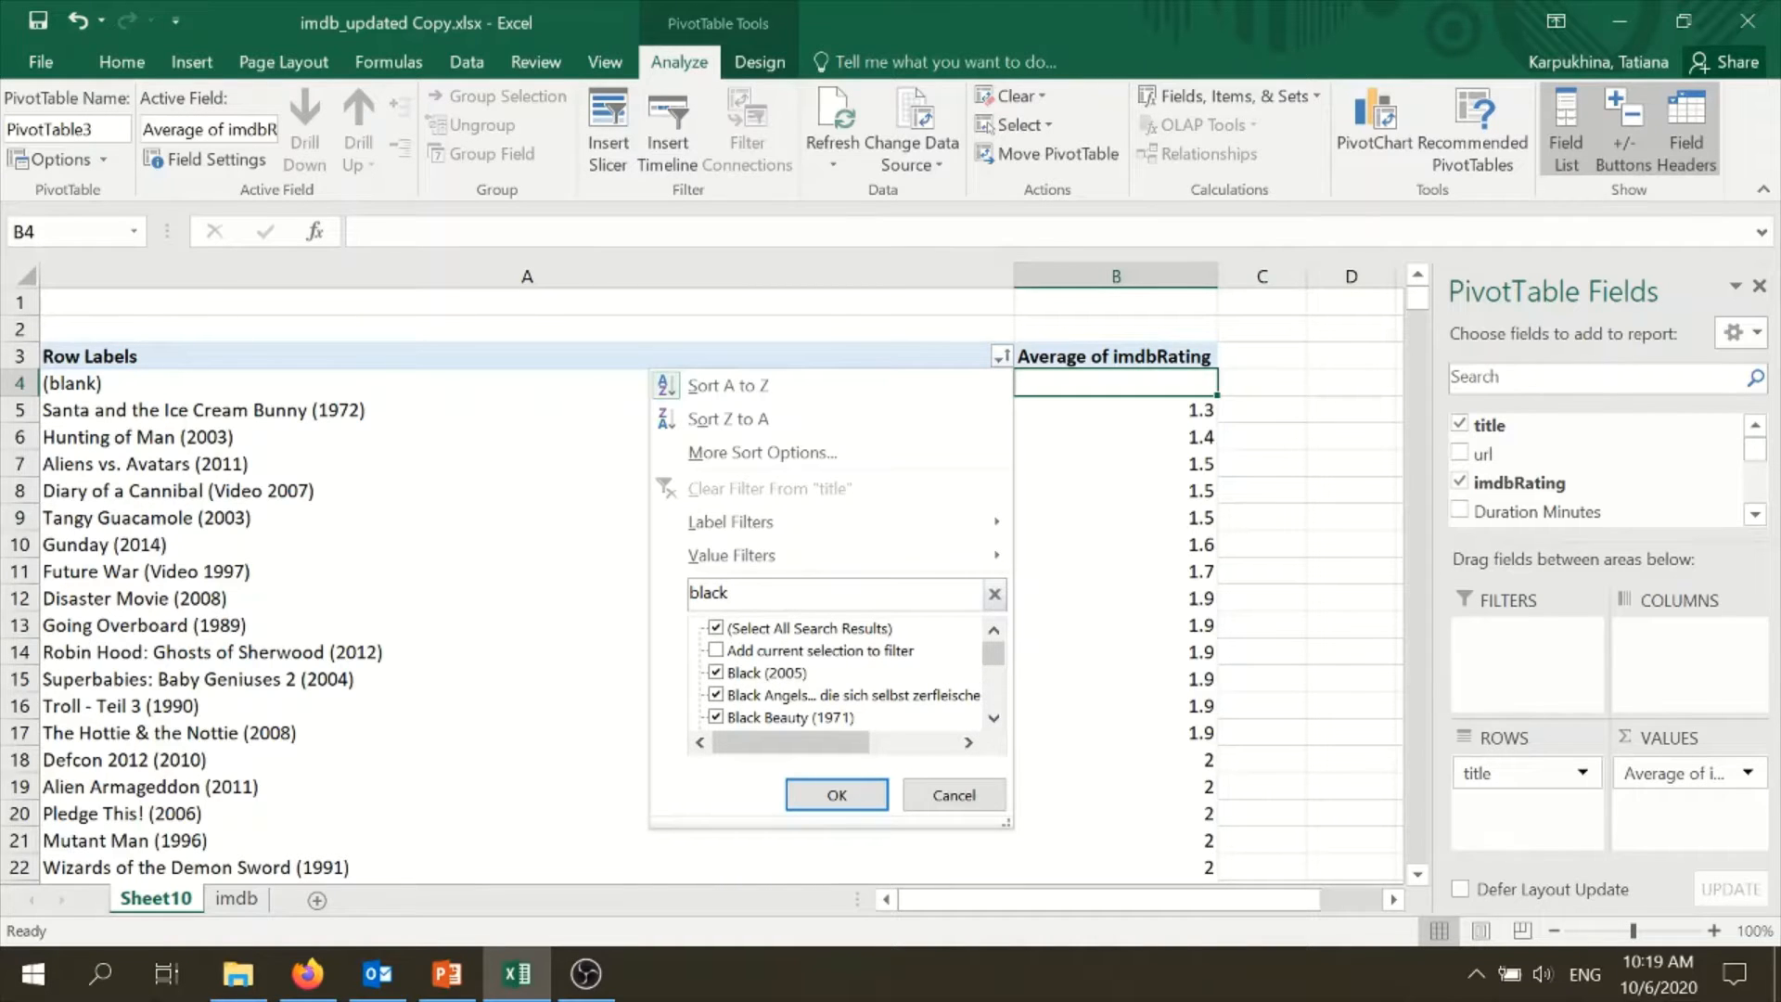
mouse_move(993, 656)
left_mouse_down()
mouse_move(999, 704)
mouse_move(990, 627)
left_mouse_up()
left_click_drag(1010, 825, 1391, 892)
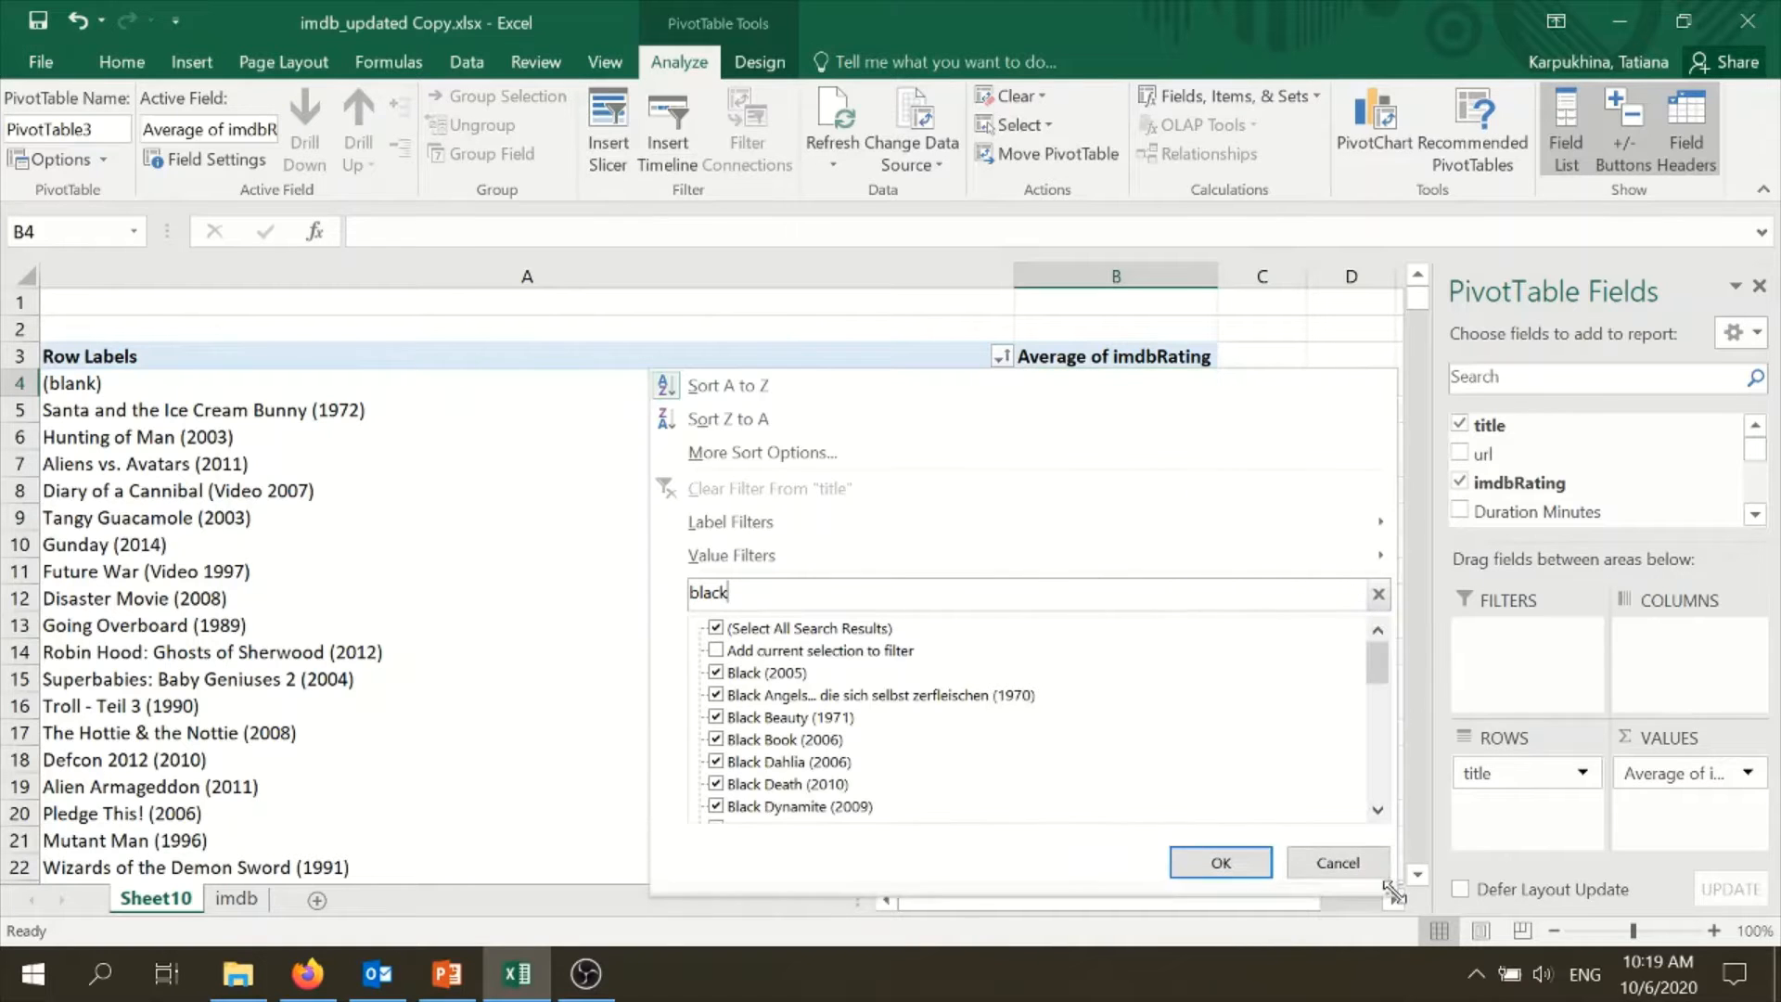
left_click(1338, 861)
left_click(1089, 682)
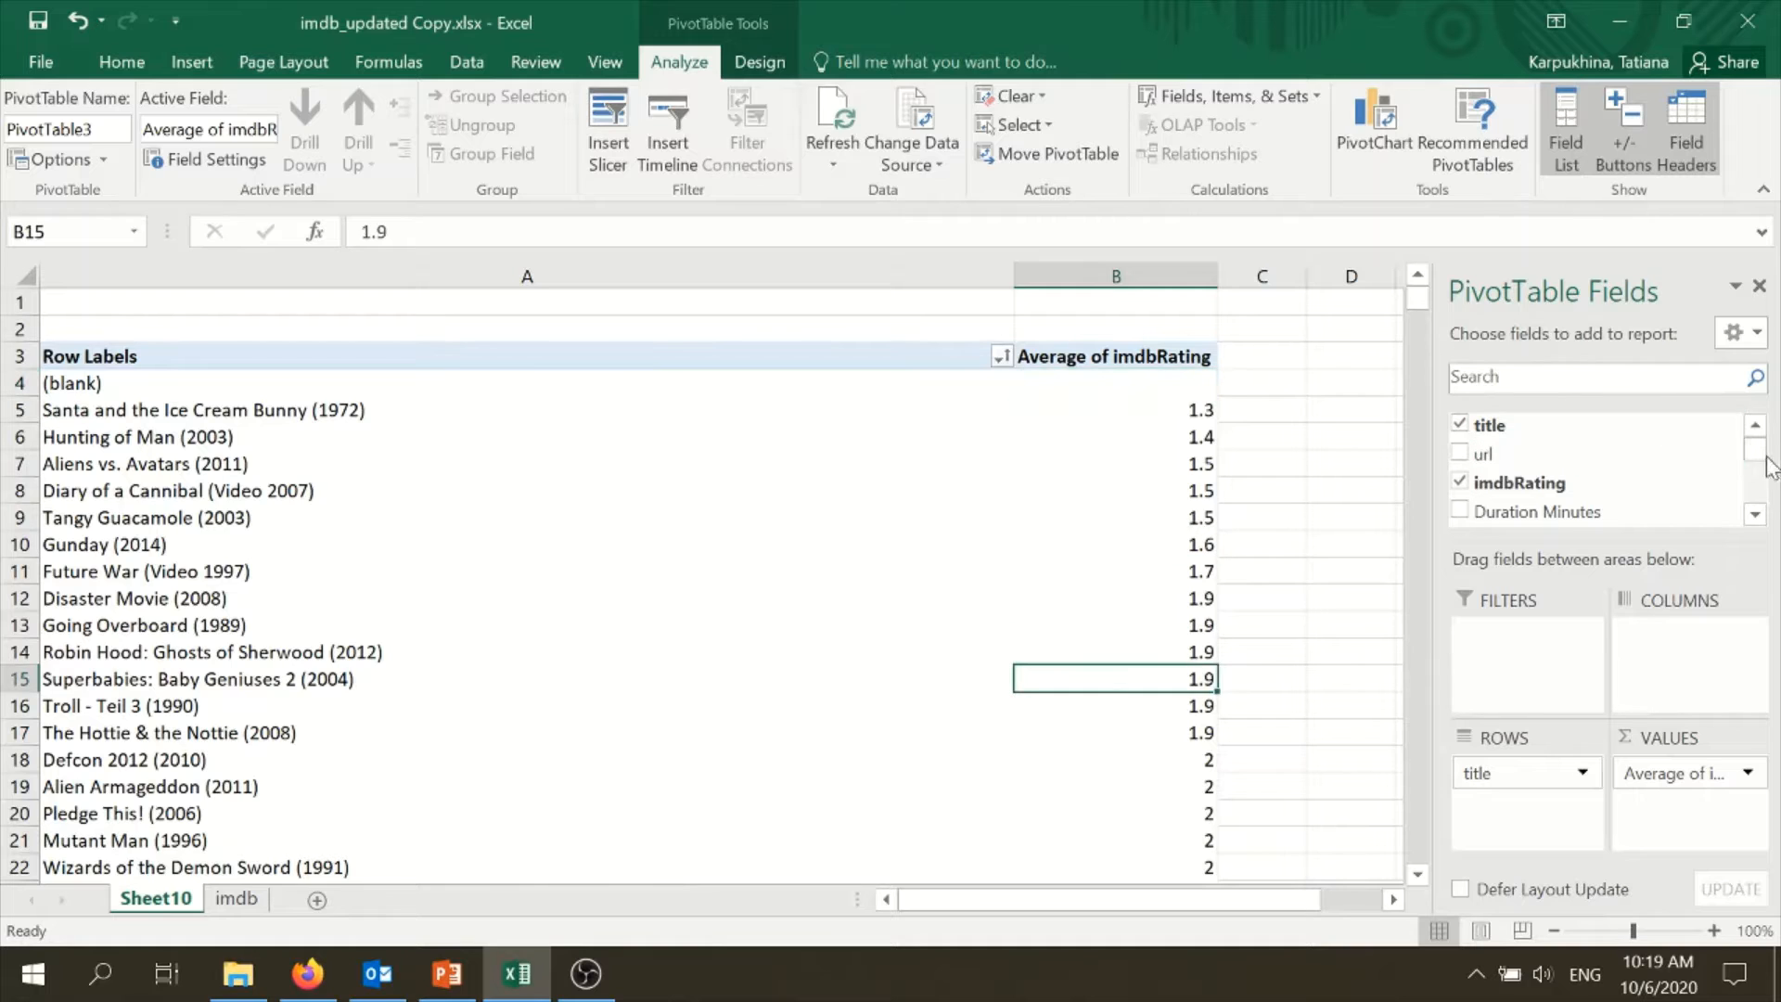
- Add imdbRating as a report filter in the PivotTable and exclude the (blank) item, keeping multiple items selected
left_click_drag(1529, 483, 1536, 675)
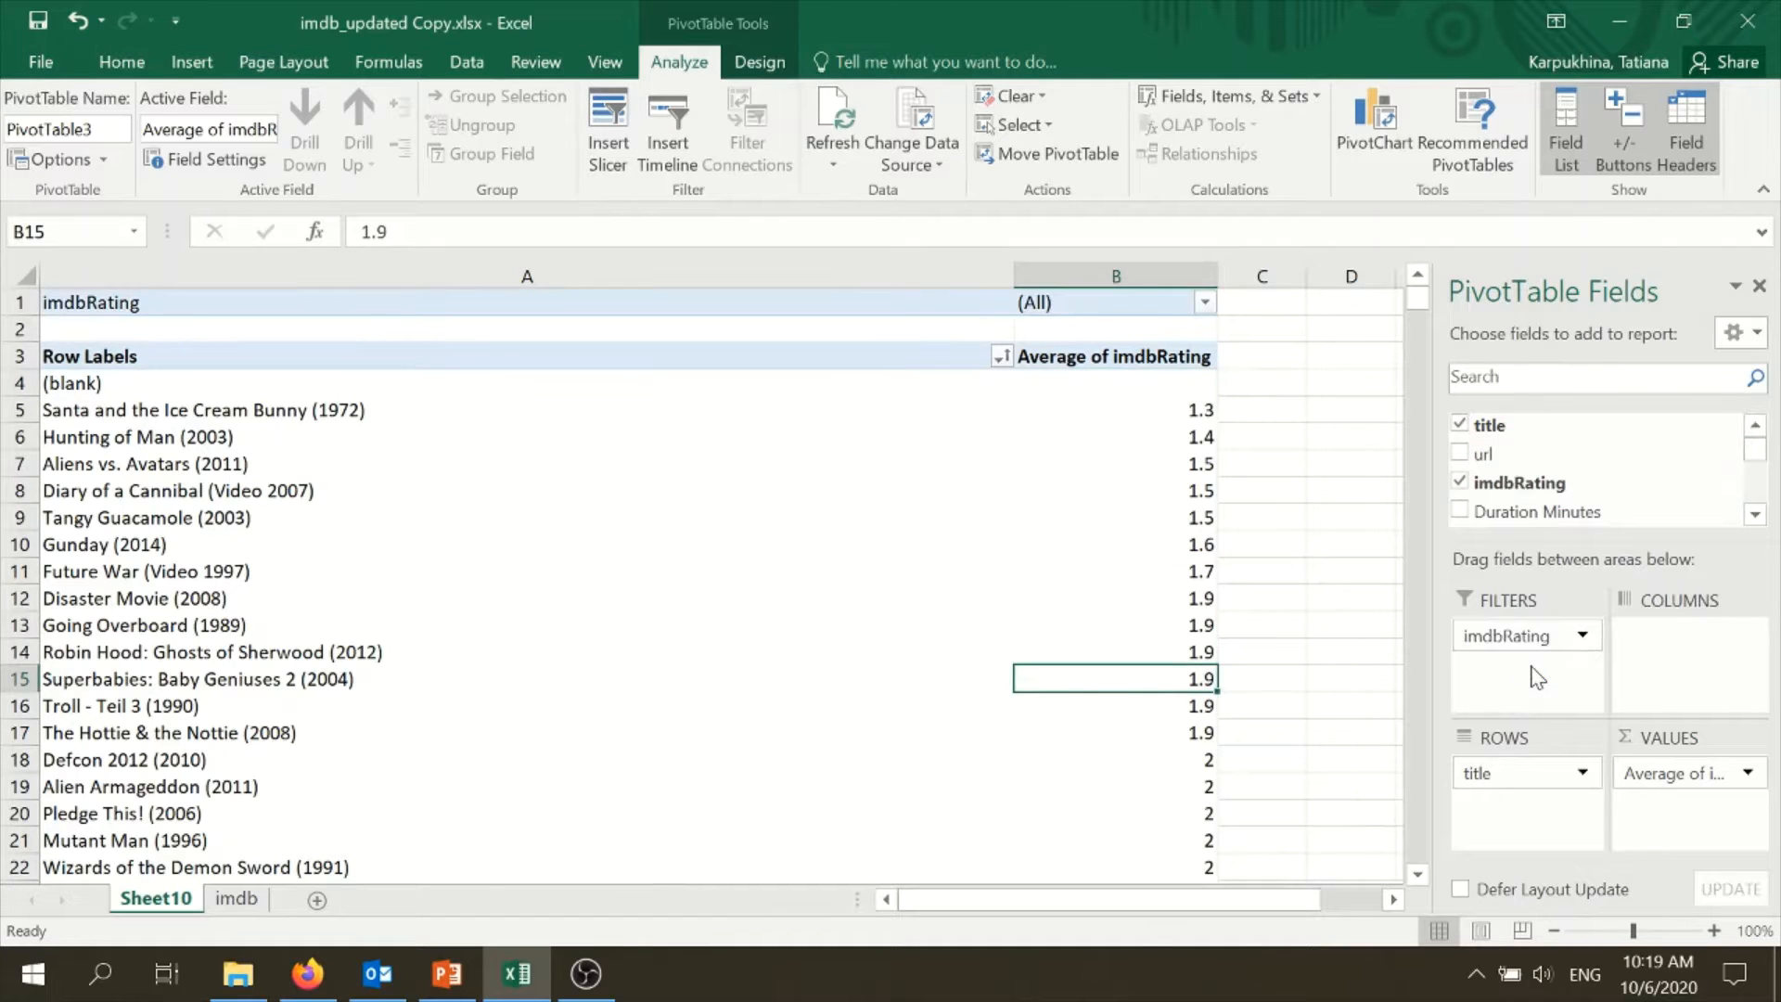
left_click(1205, 304)
left_click_drag(1201, 394, 1198, 449)
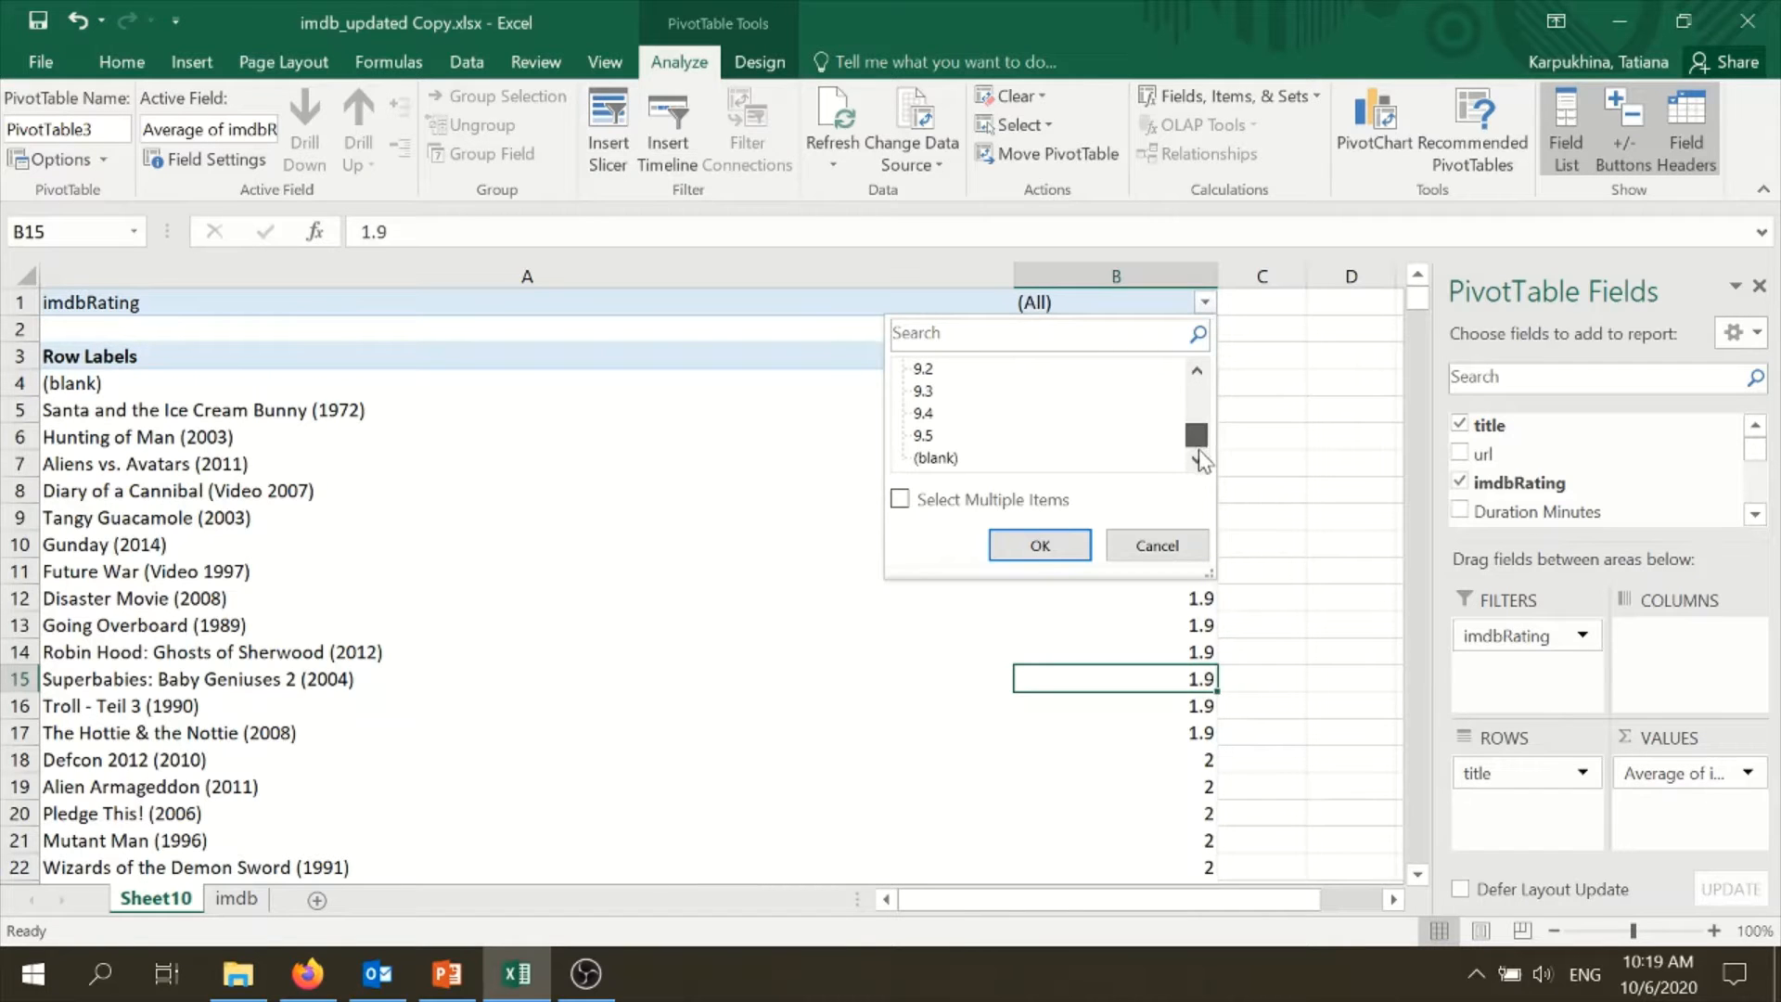
left_click(900, 500)
left_click(918, 458)
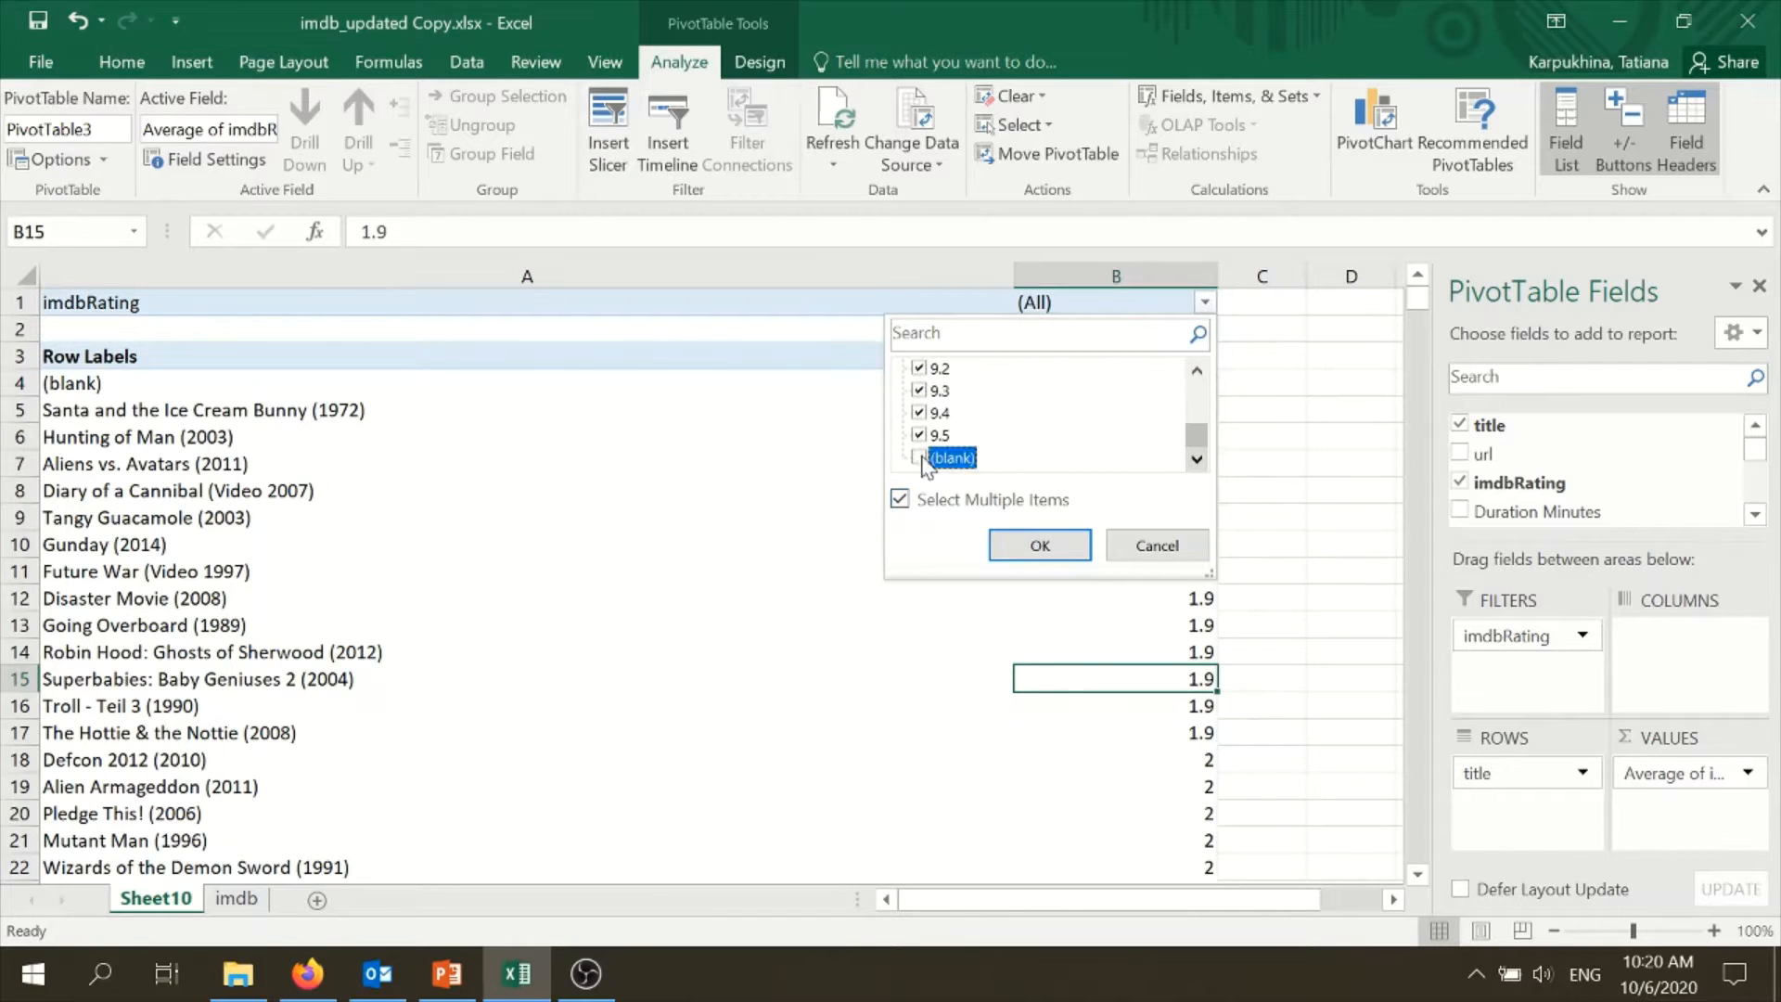
left_click(1039, 546)
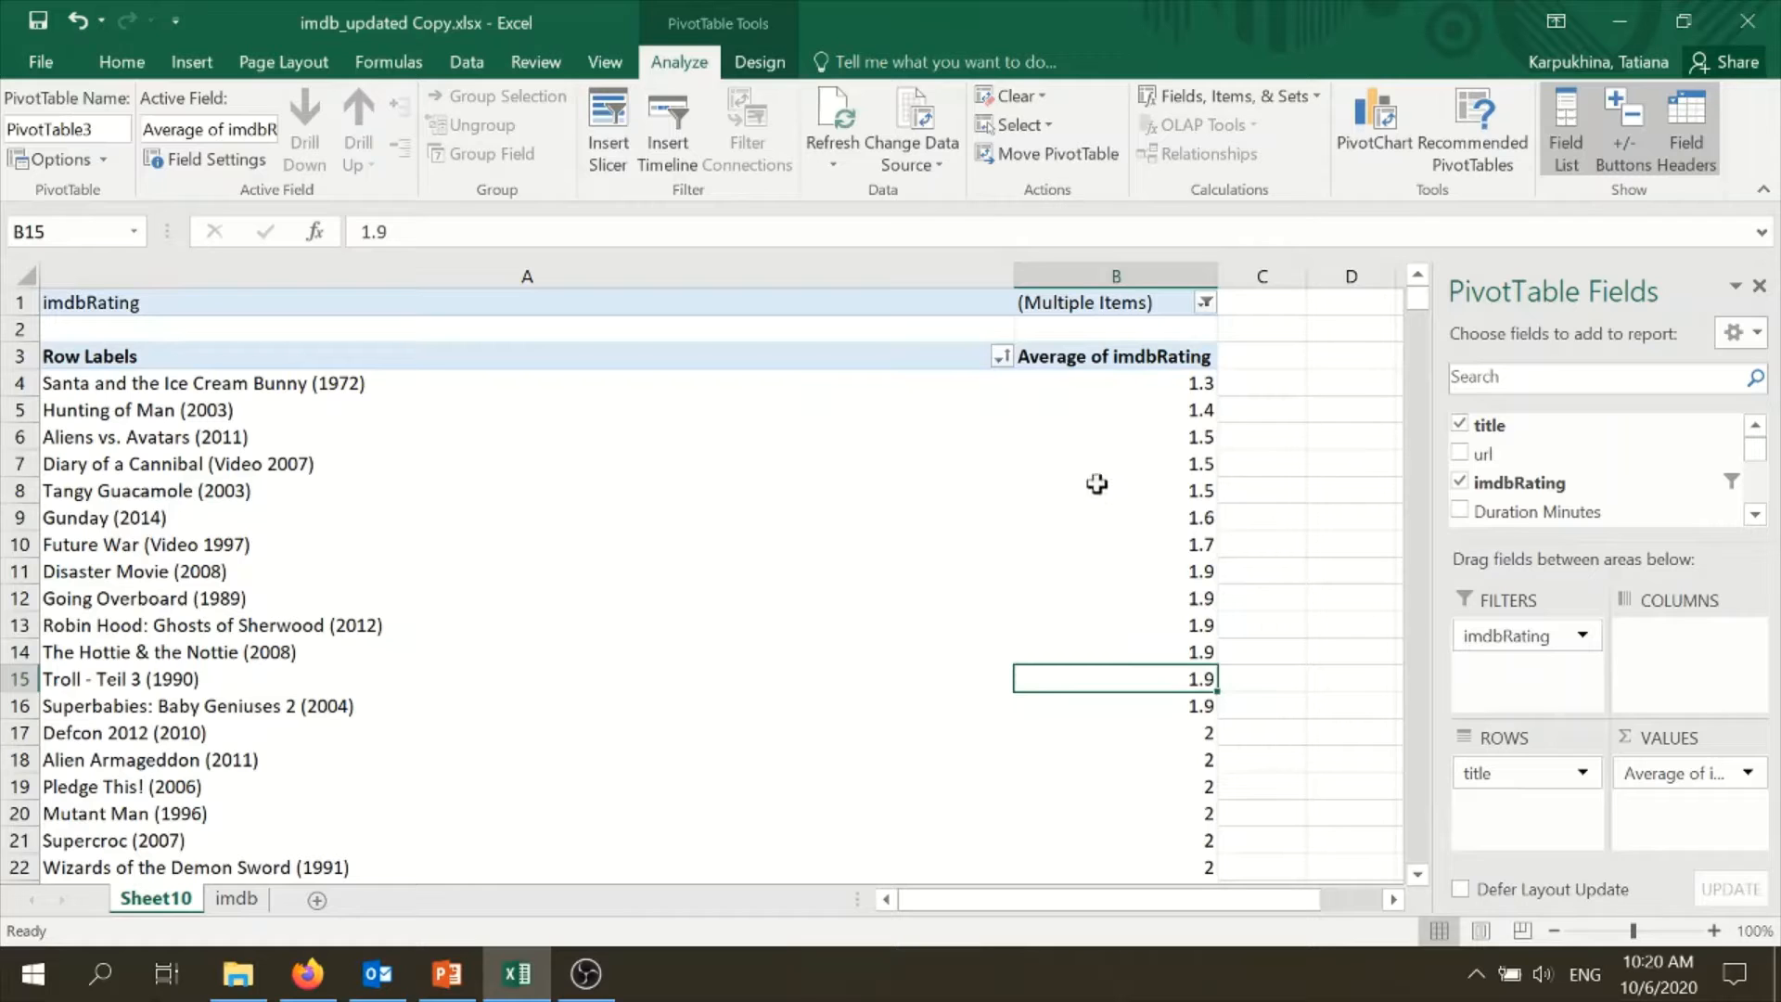
mouse_move(1176, 492)
left_click(1021, 573)
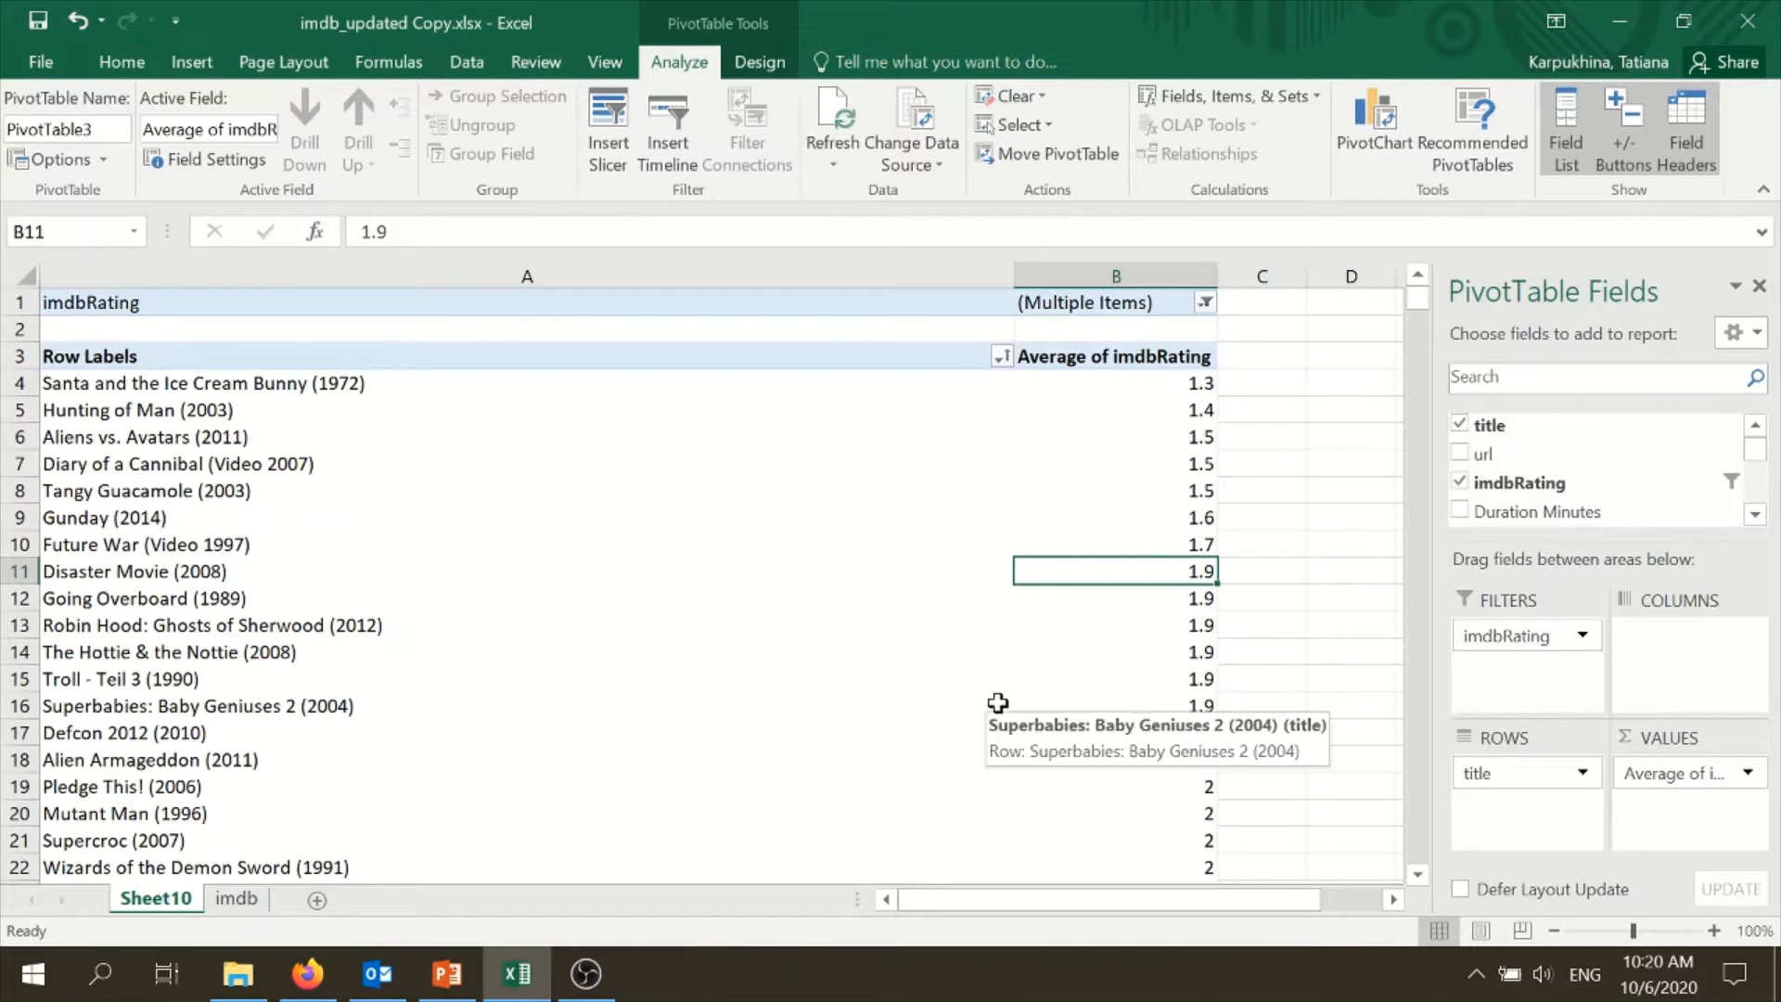
- Widen the PivotTable Fields pane to show the full value field name
mouse_move(1764, 449)
left_mouse_down()
mouse_move(1770, 511)
mouse_move(1760, 439)
left_mouse_up()
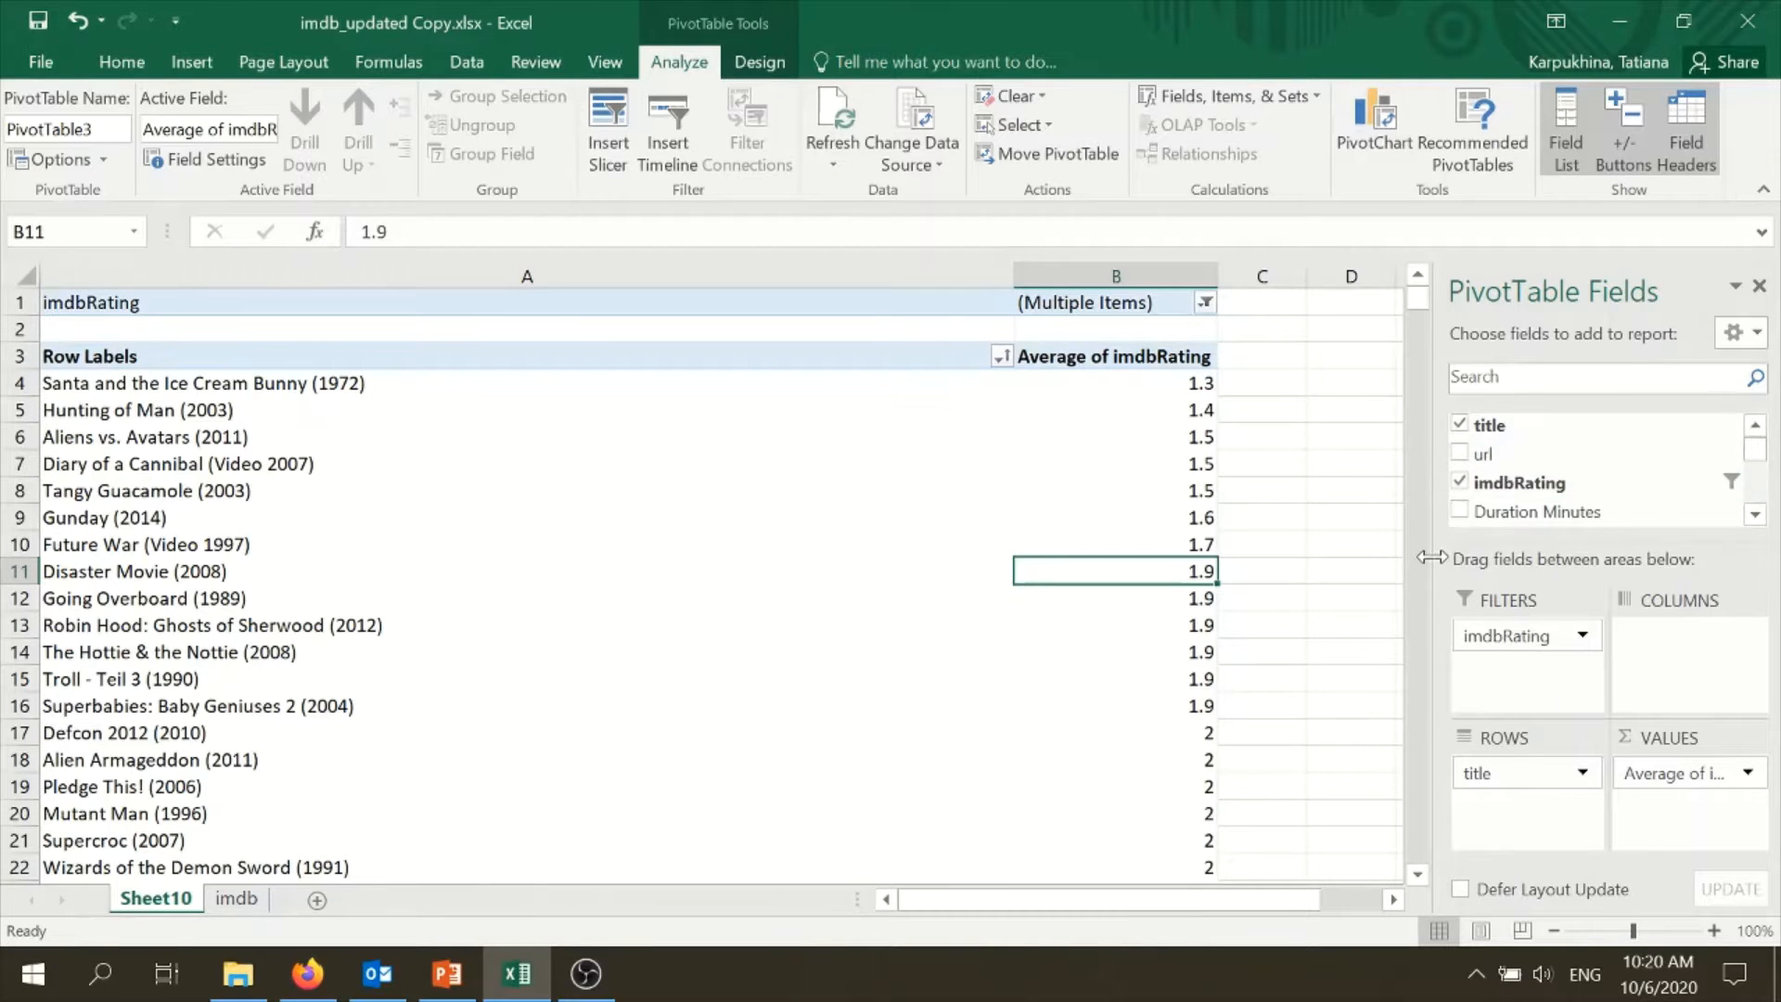
left_click_drag(1431, 558, 1333, 562)
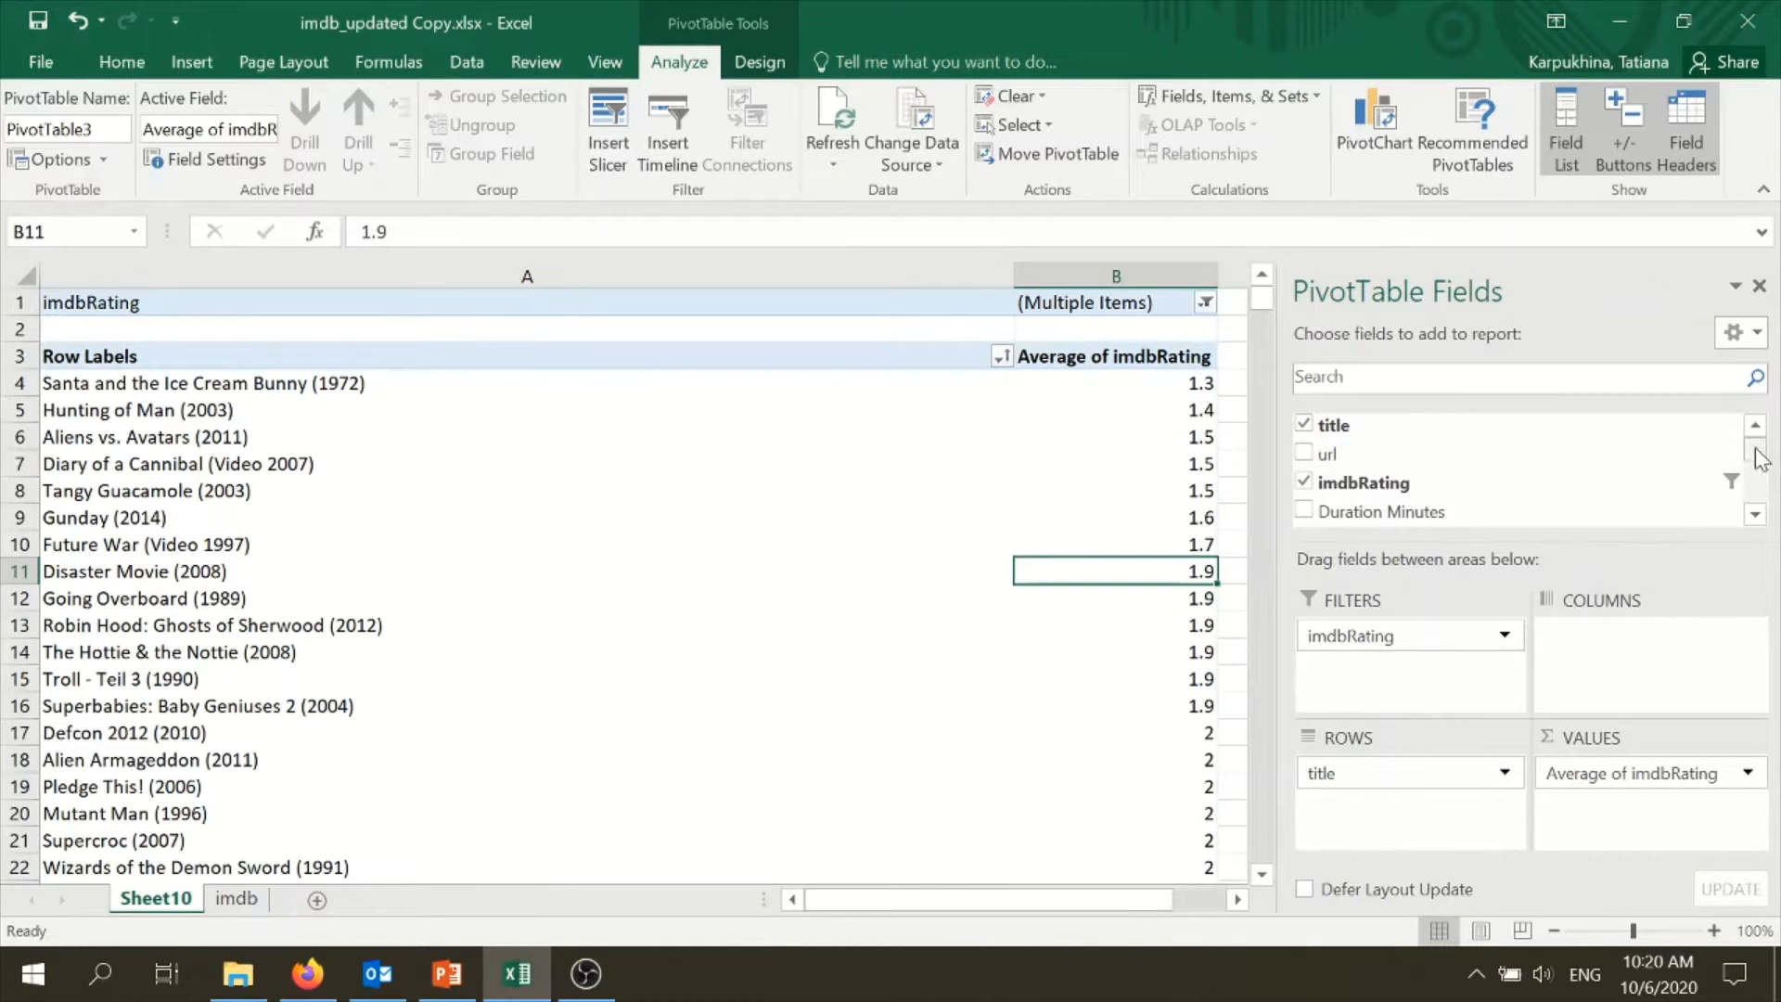
mouse_move(1755, 447)
left_mouse_down()
mouse_move(1778, 510)
mouse_move(1760, 444)
left_mouse_up()
left_click_drag(1279, 586, 1314, 586)
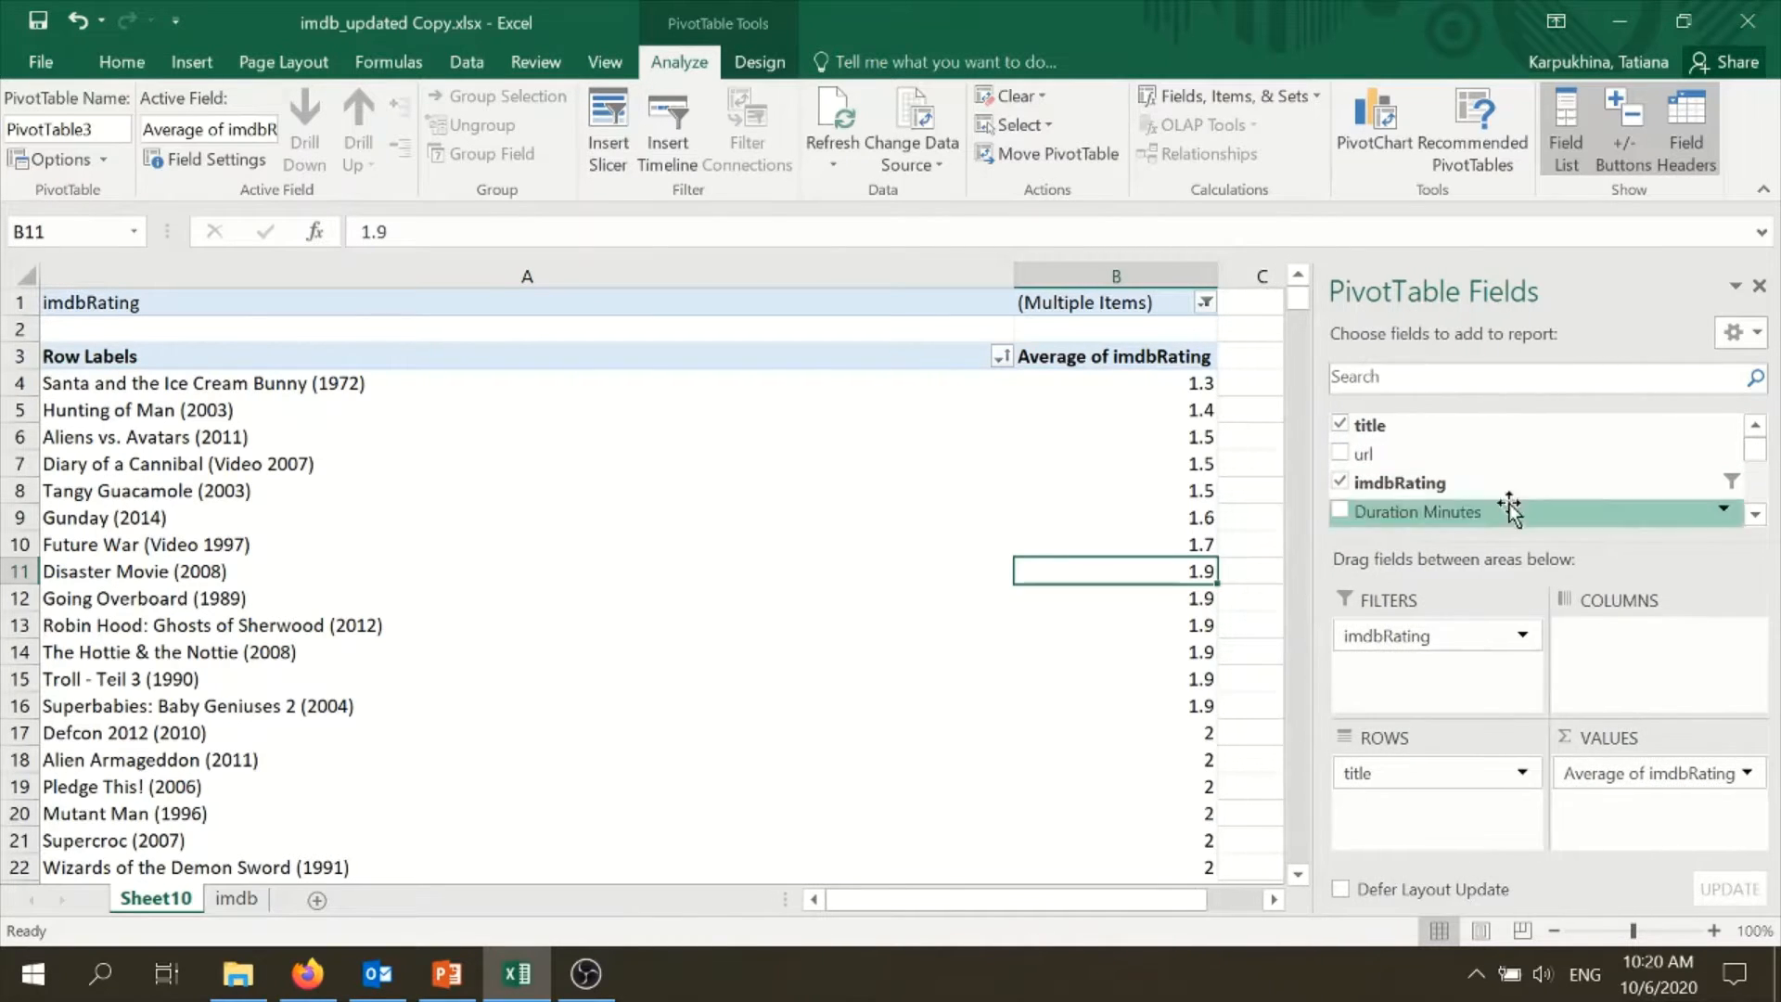
- Add Duration Minutes to the PivotTable values and summarize it by Average
left_click(1755, 516)
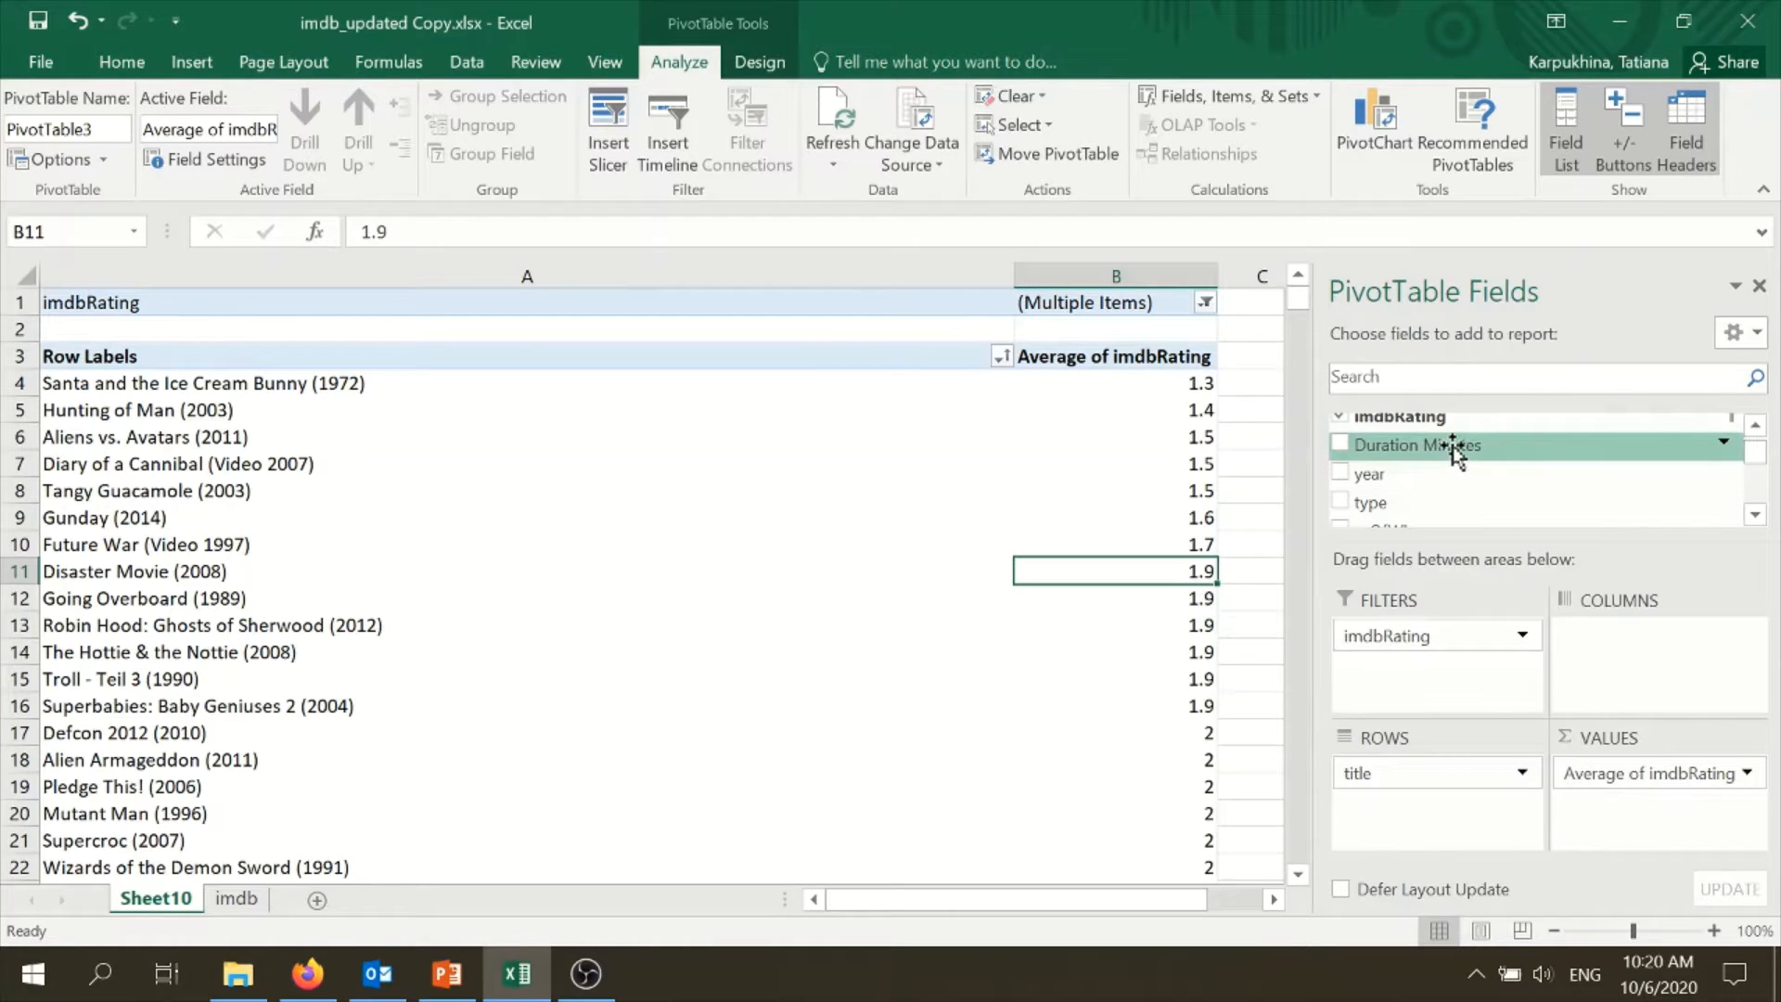
left_click_drag(1451, 447, 1681, 816)
left_click_drag(1018, 900, 1076, 896)
left_click(1749, 809)
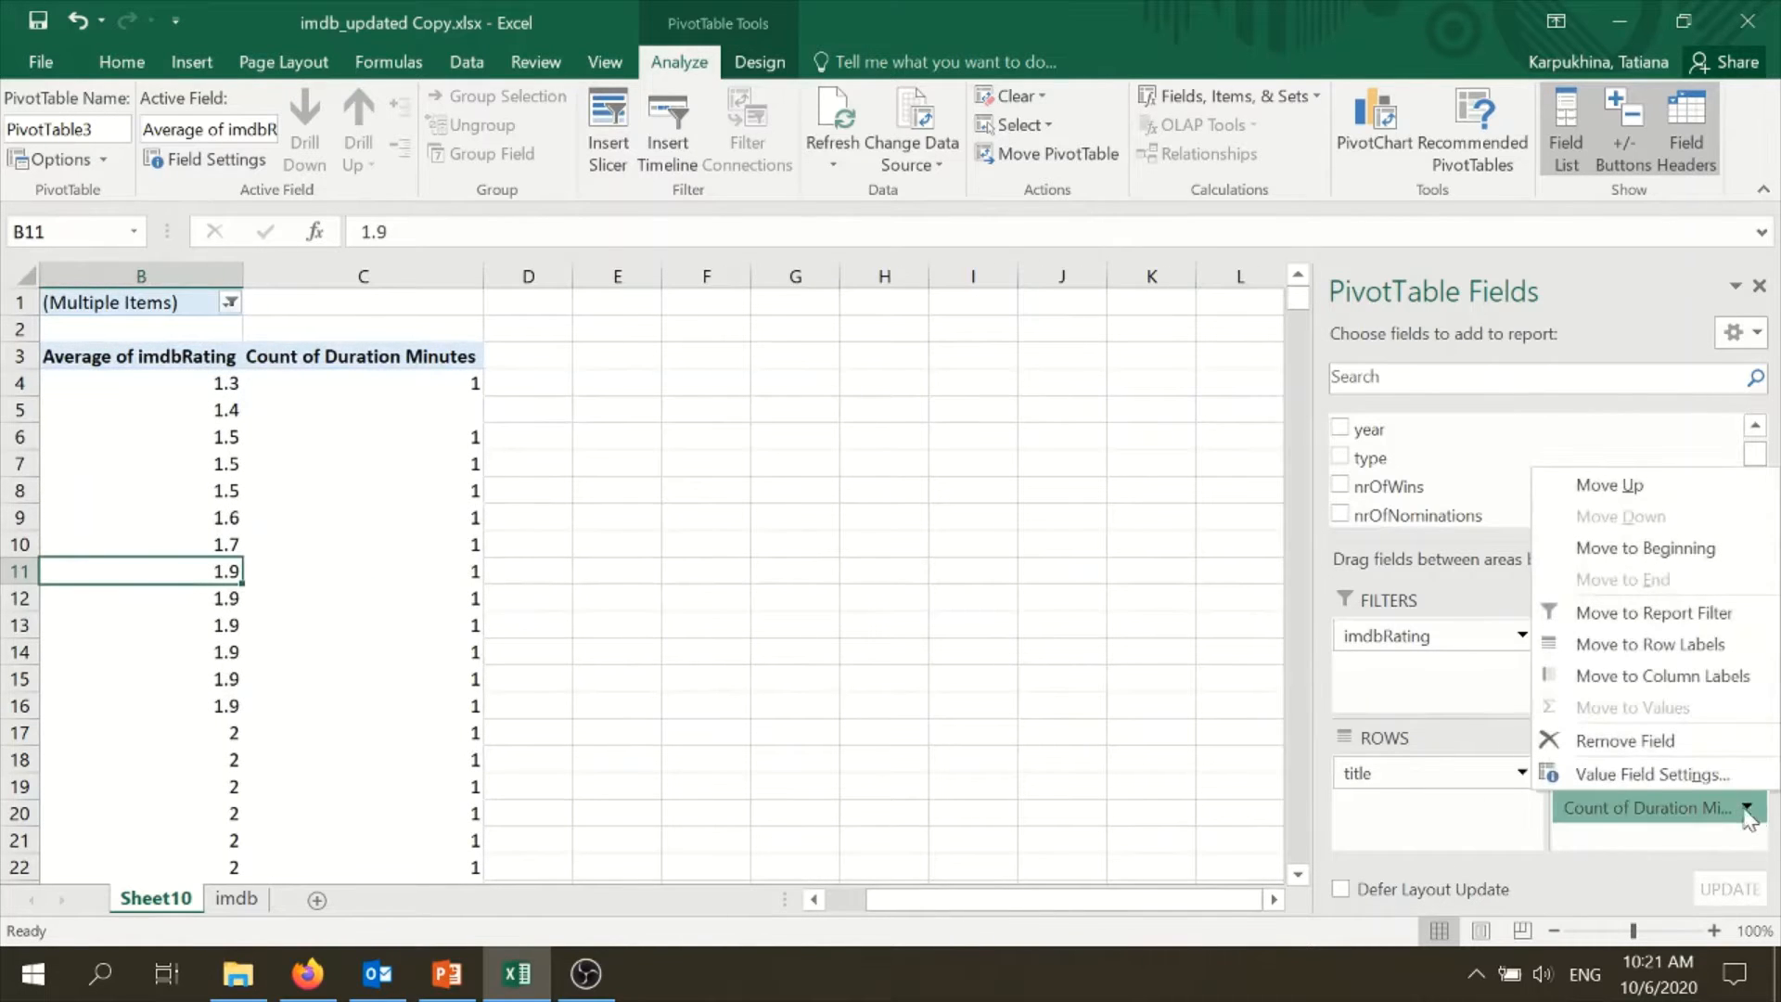
left_click(1671, 776)
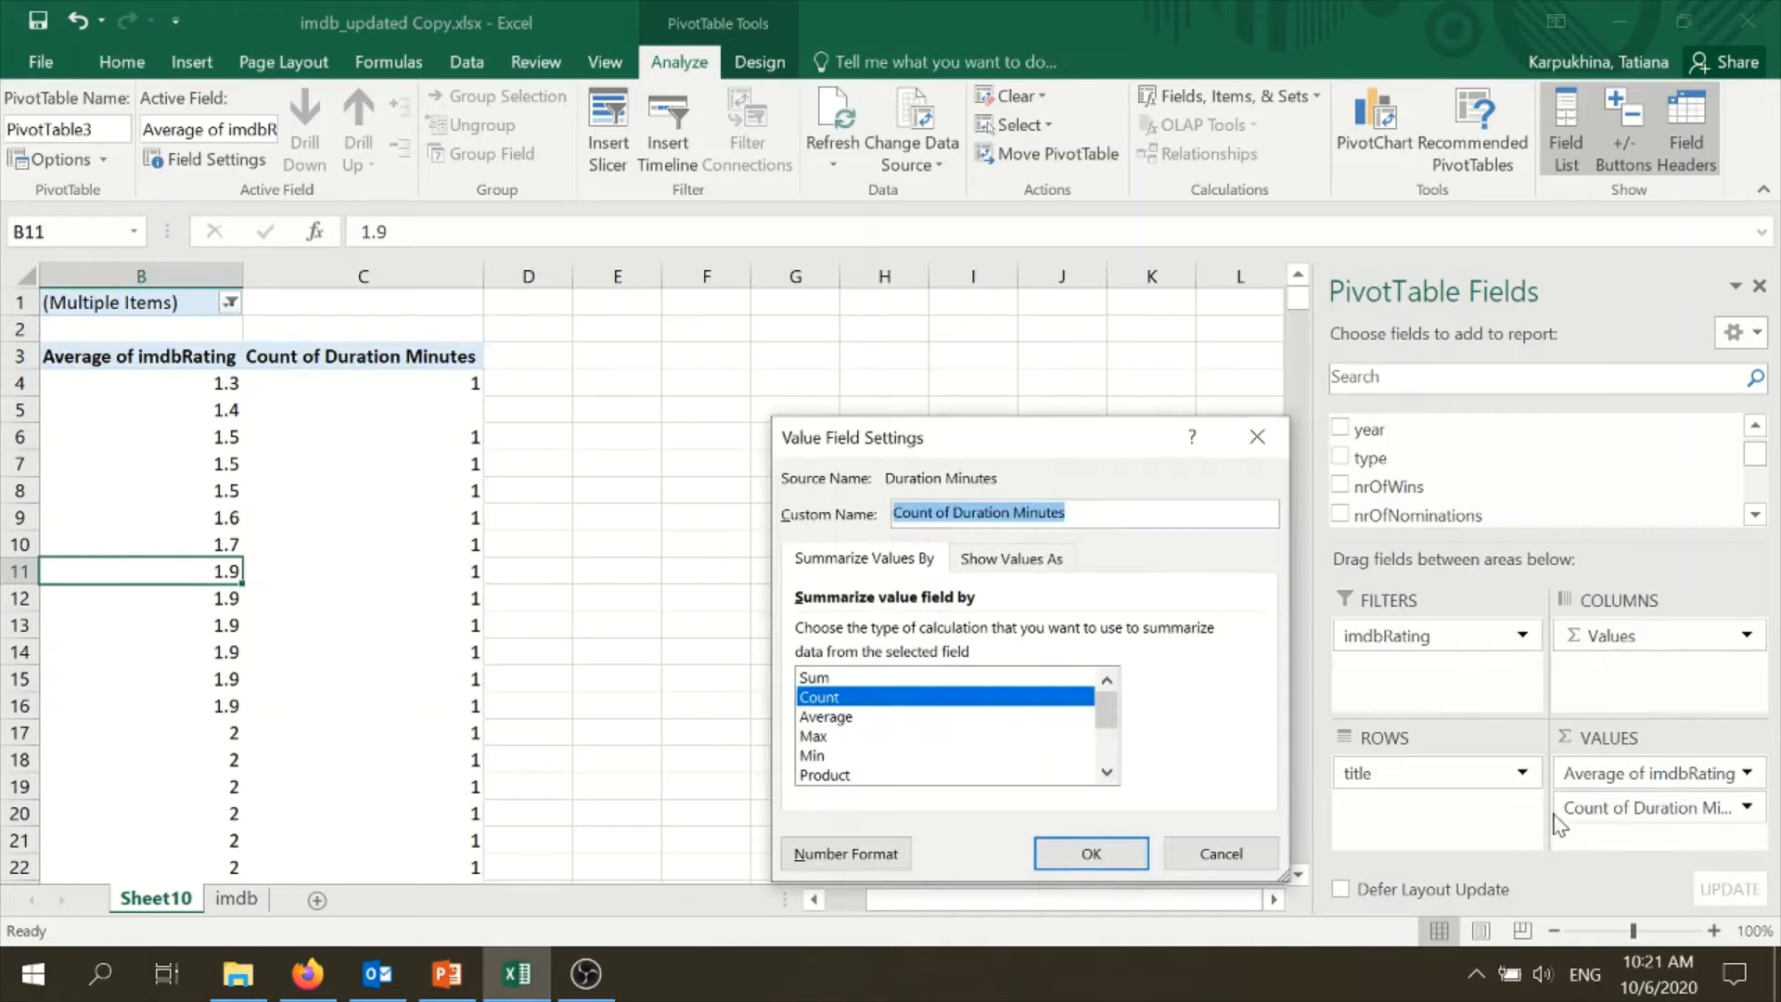
left_click(820, 678)
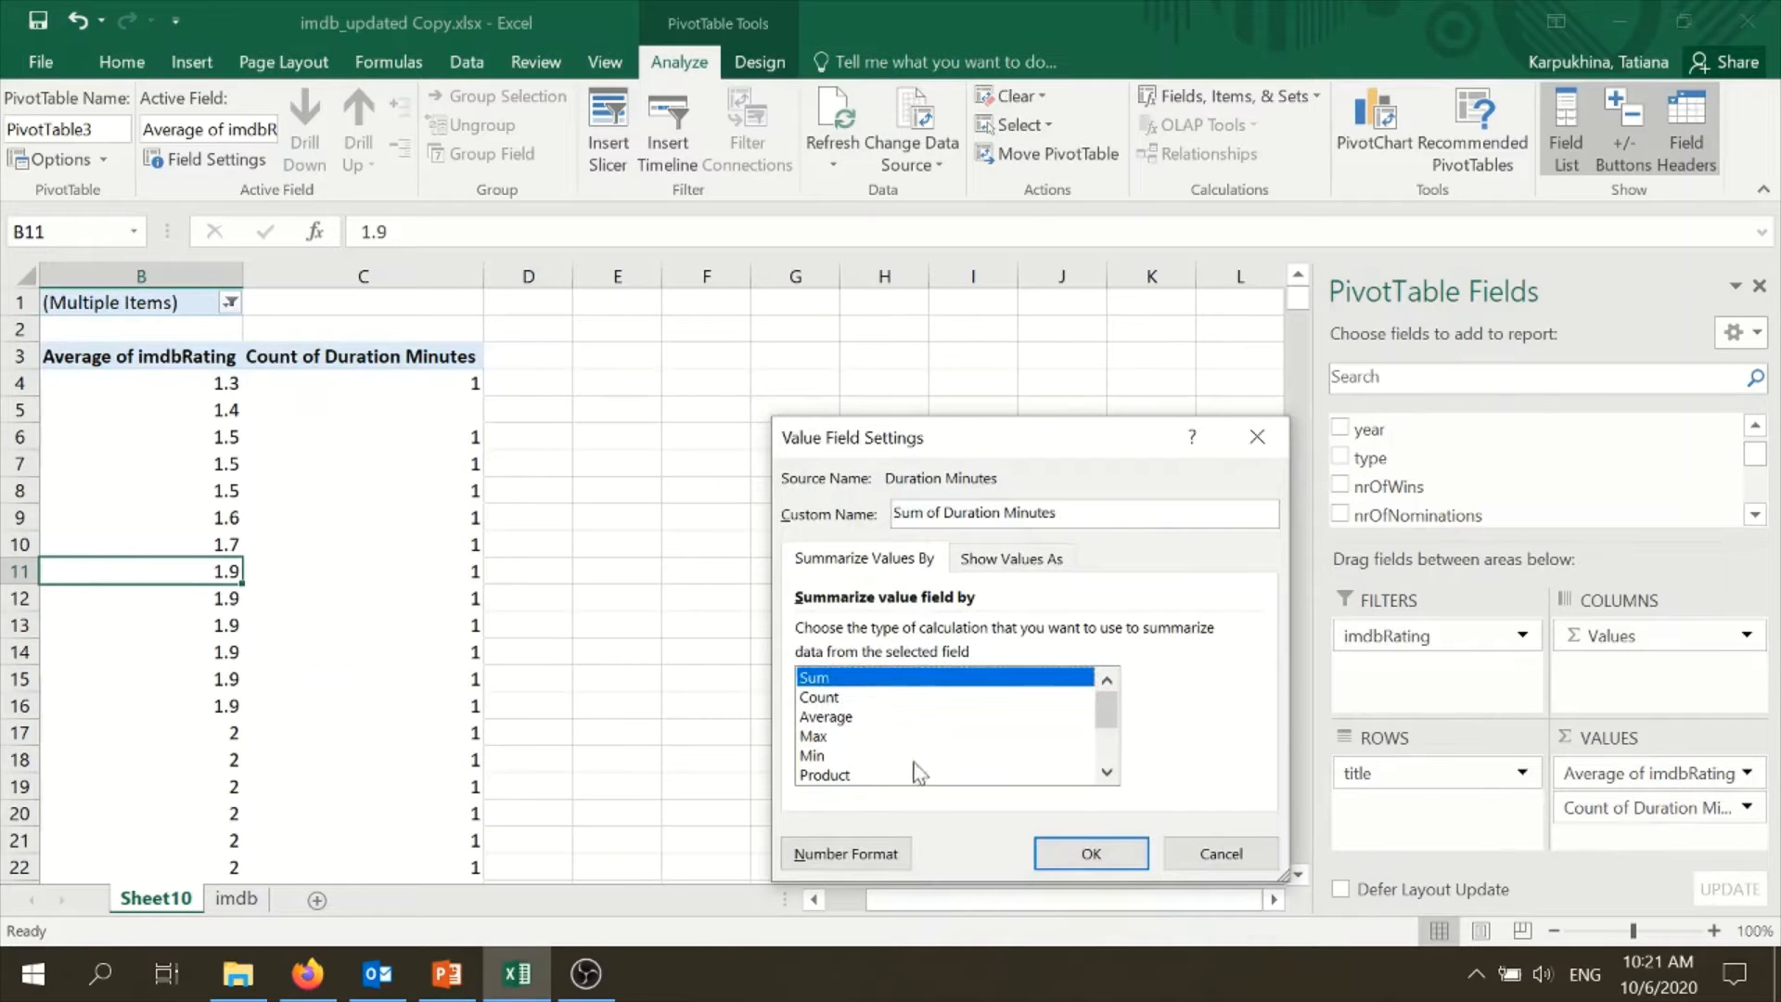
left_click(828, 717)
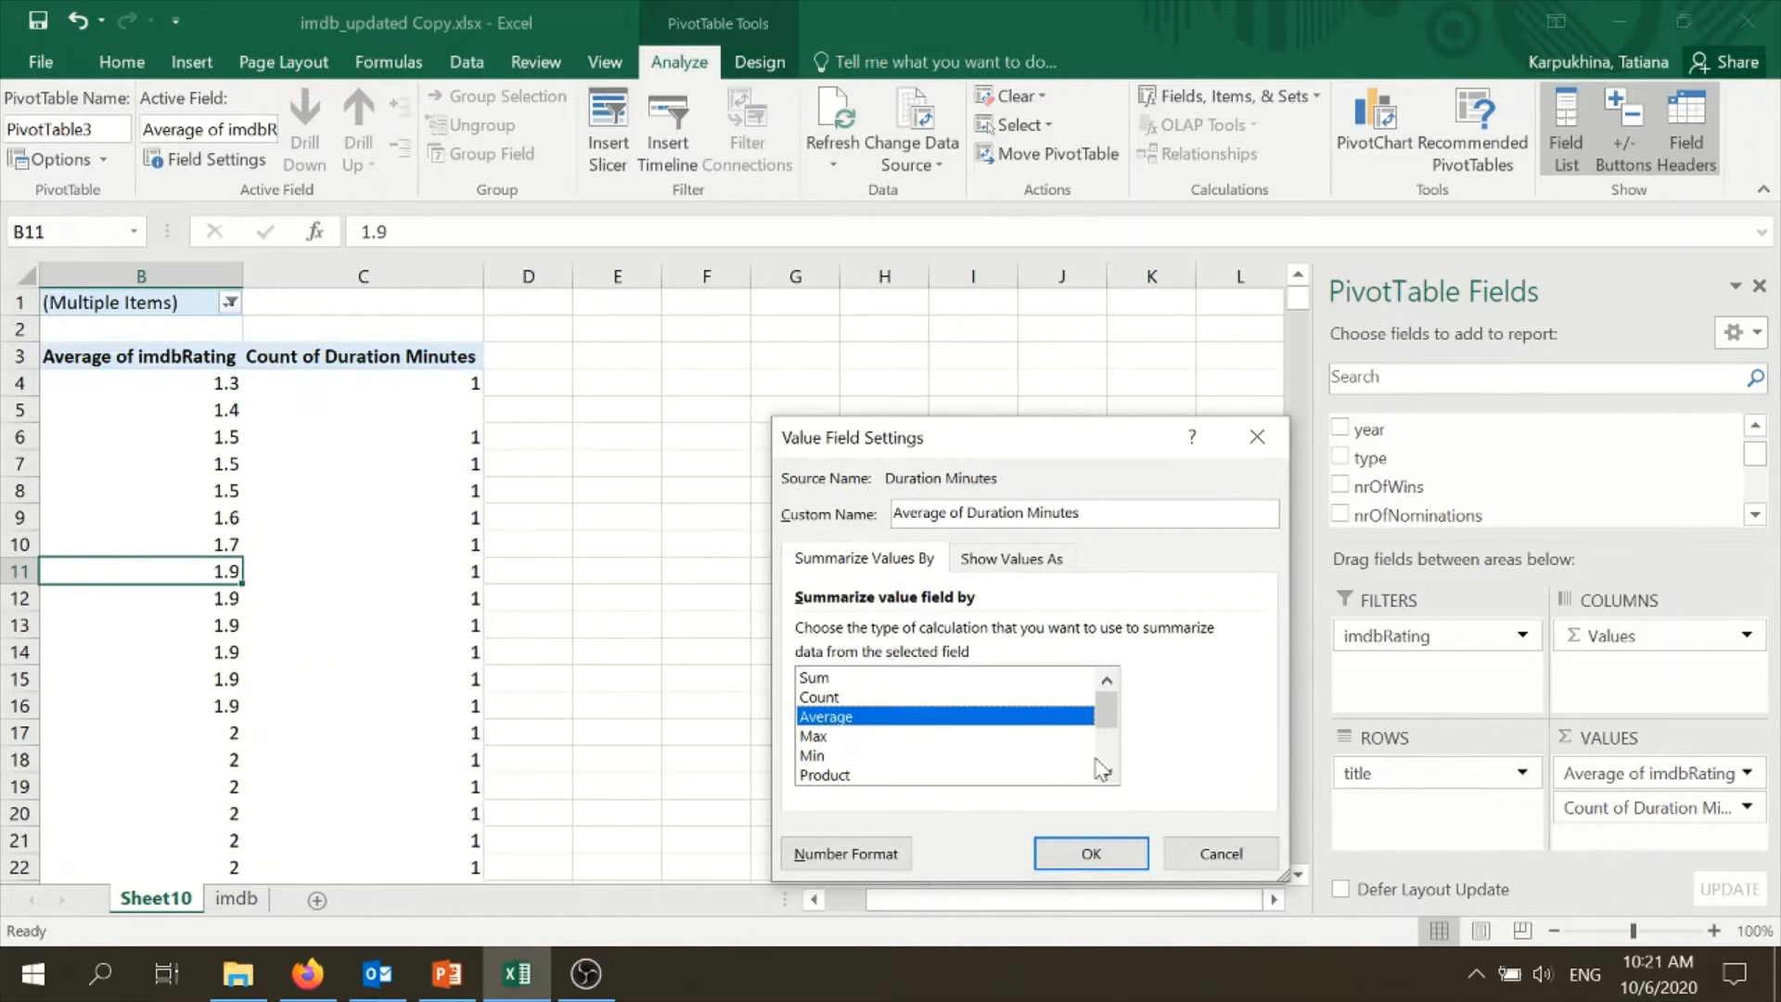
left_click(1053, 851)
- Examine the average imdbRating and average Duration Minutes columns alongside the movie titles
mouse_move(914, 901)
left_mouse_down()
mouse_move(880, 905)
mouse_move(918, 898)
left_mouse_up()
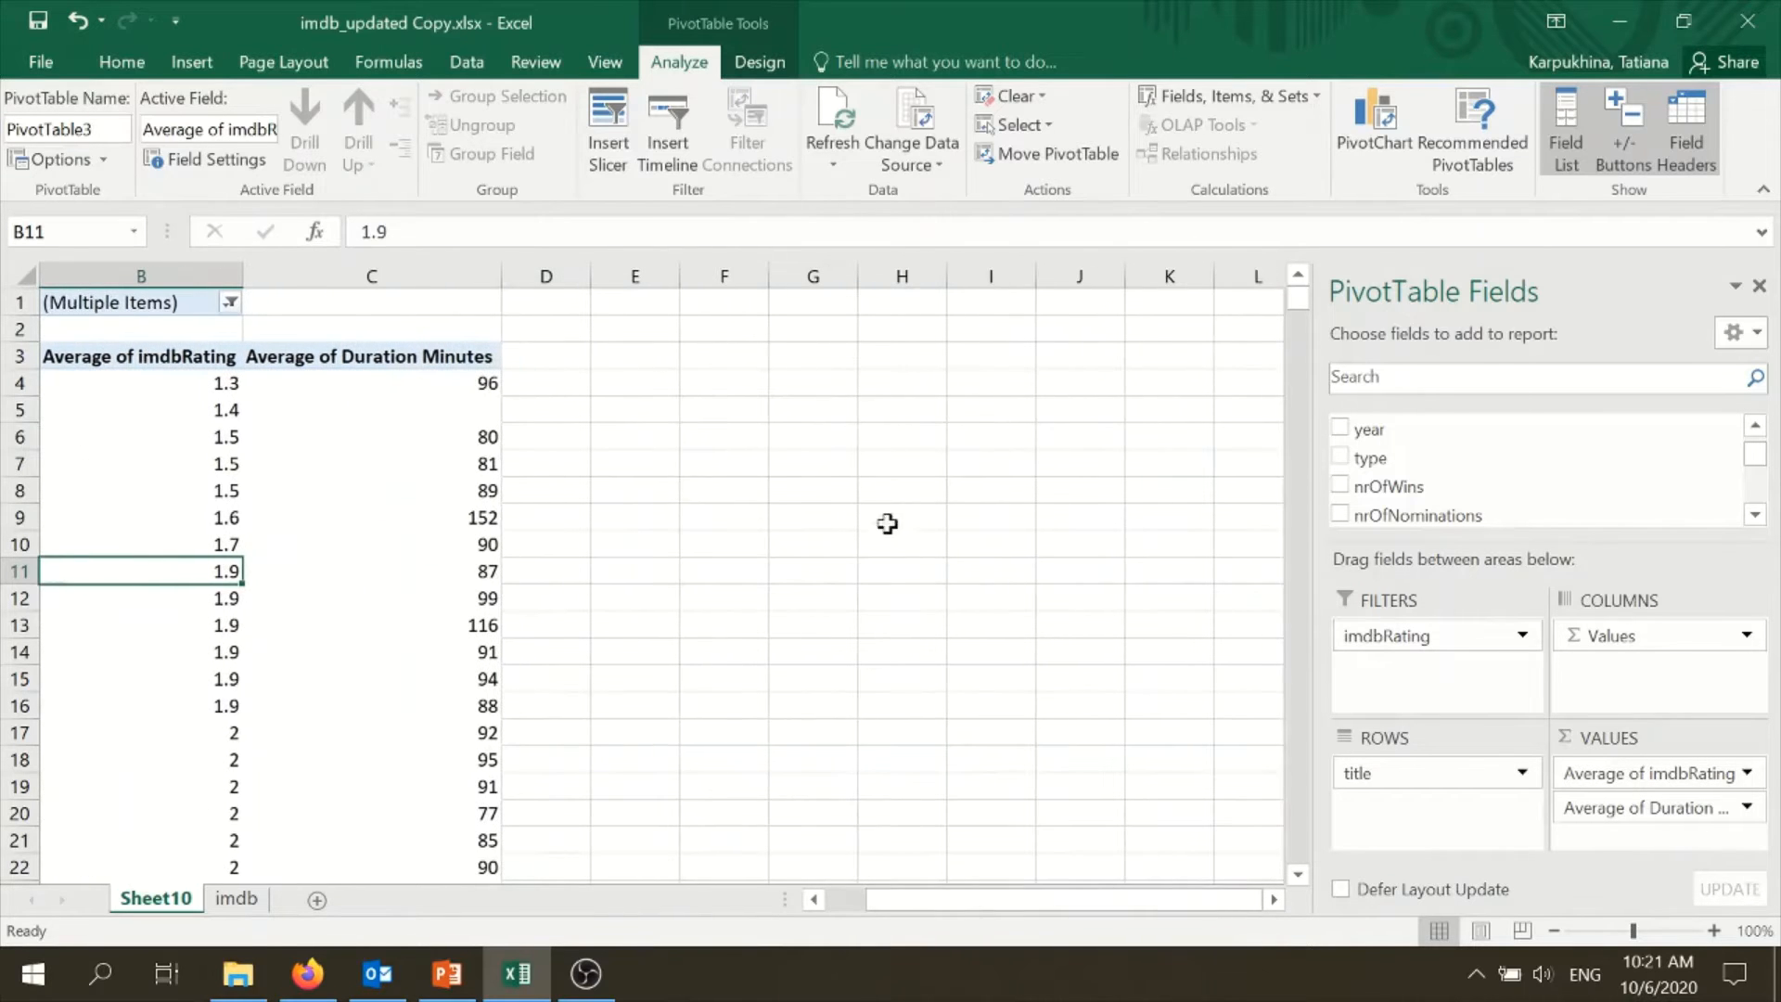
left_click(477, 406)
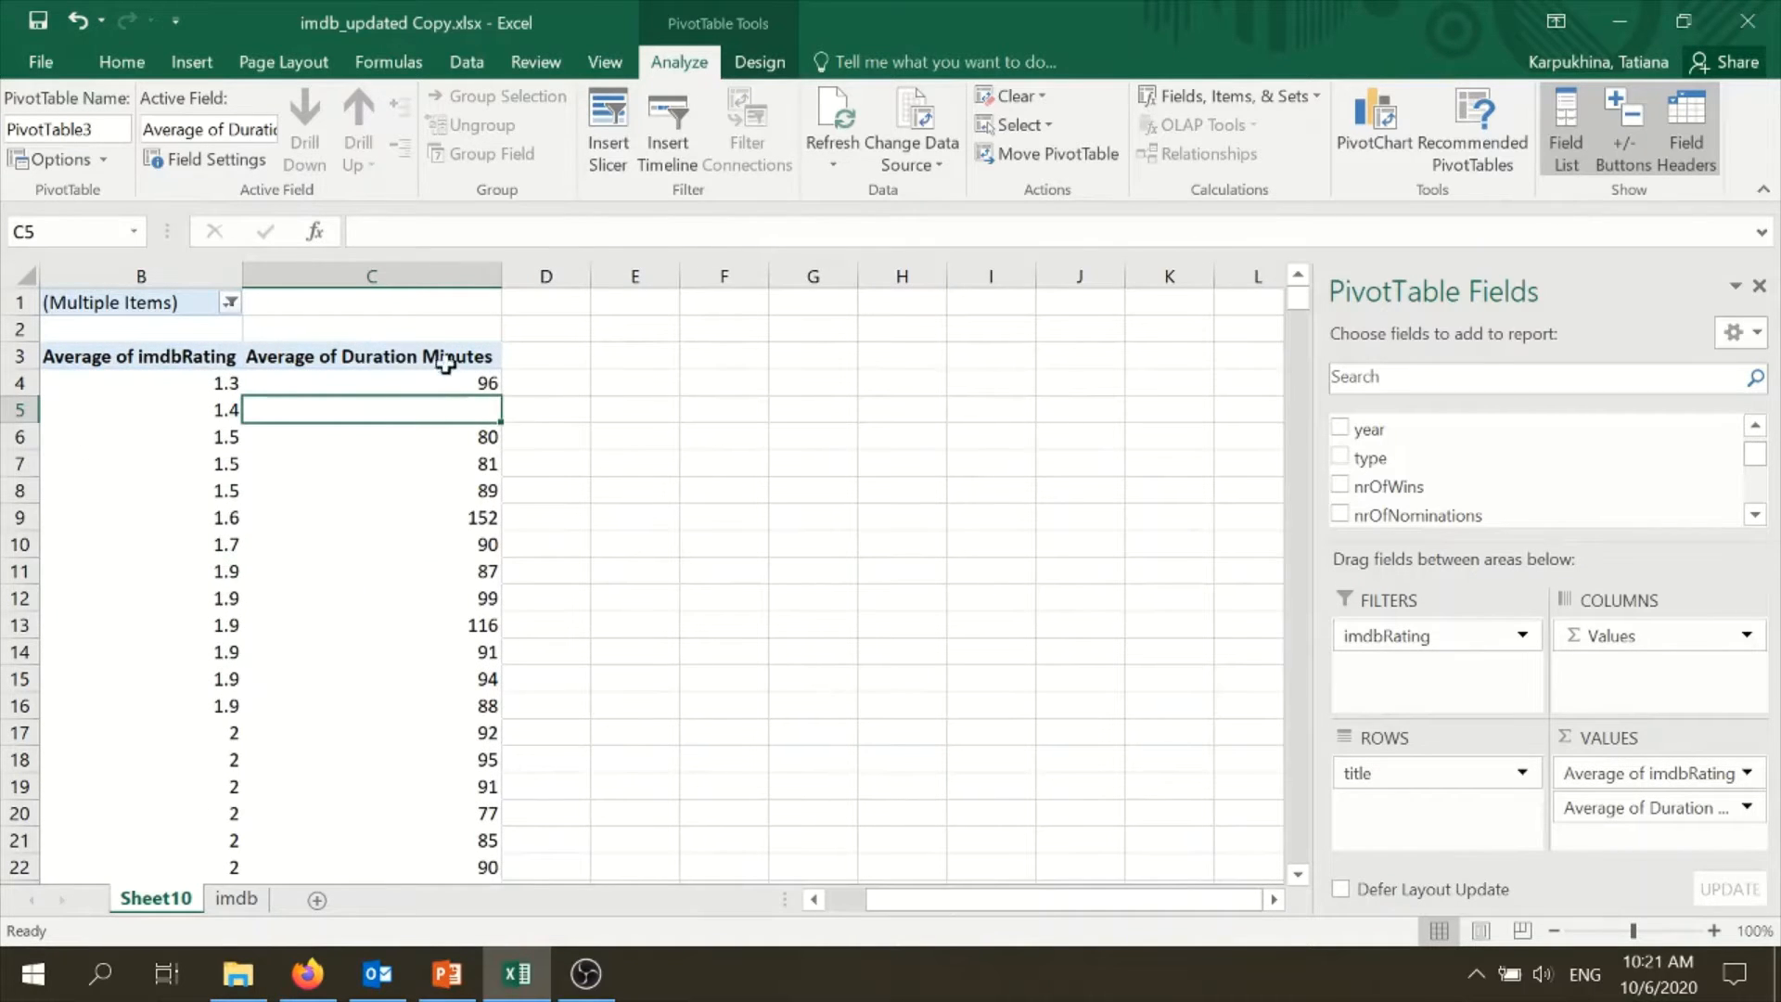
left_click_drag(906, 898, 862, 898)
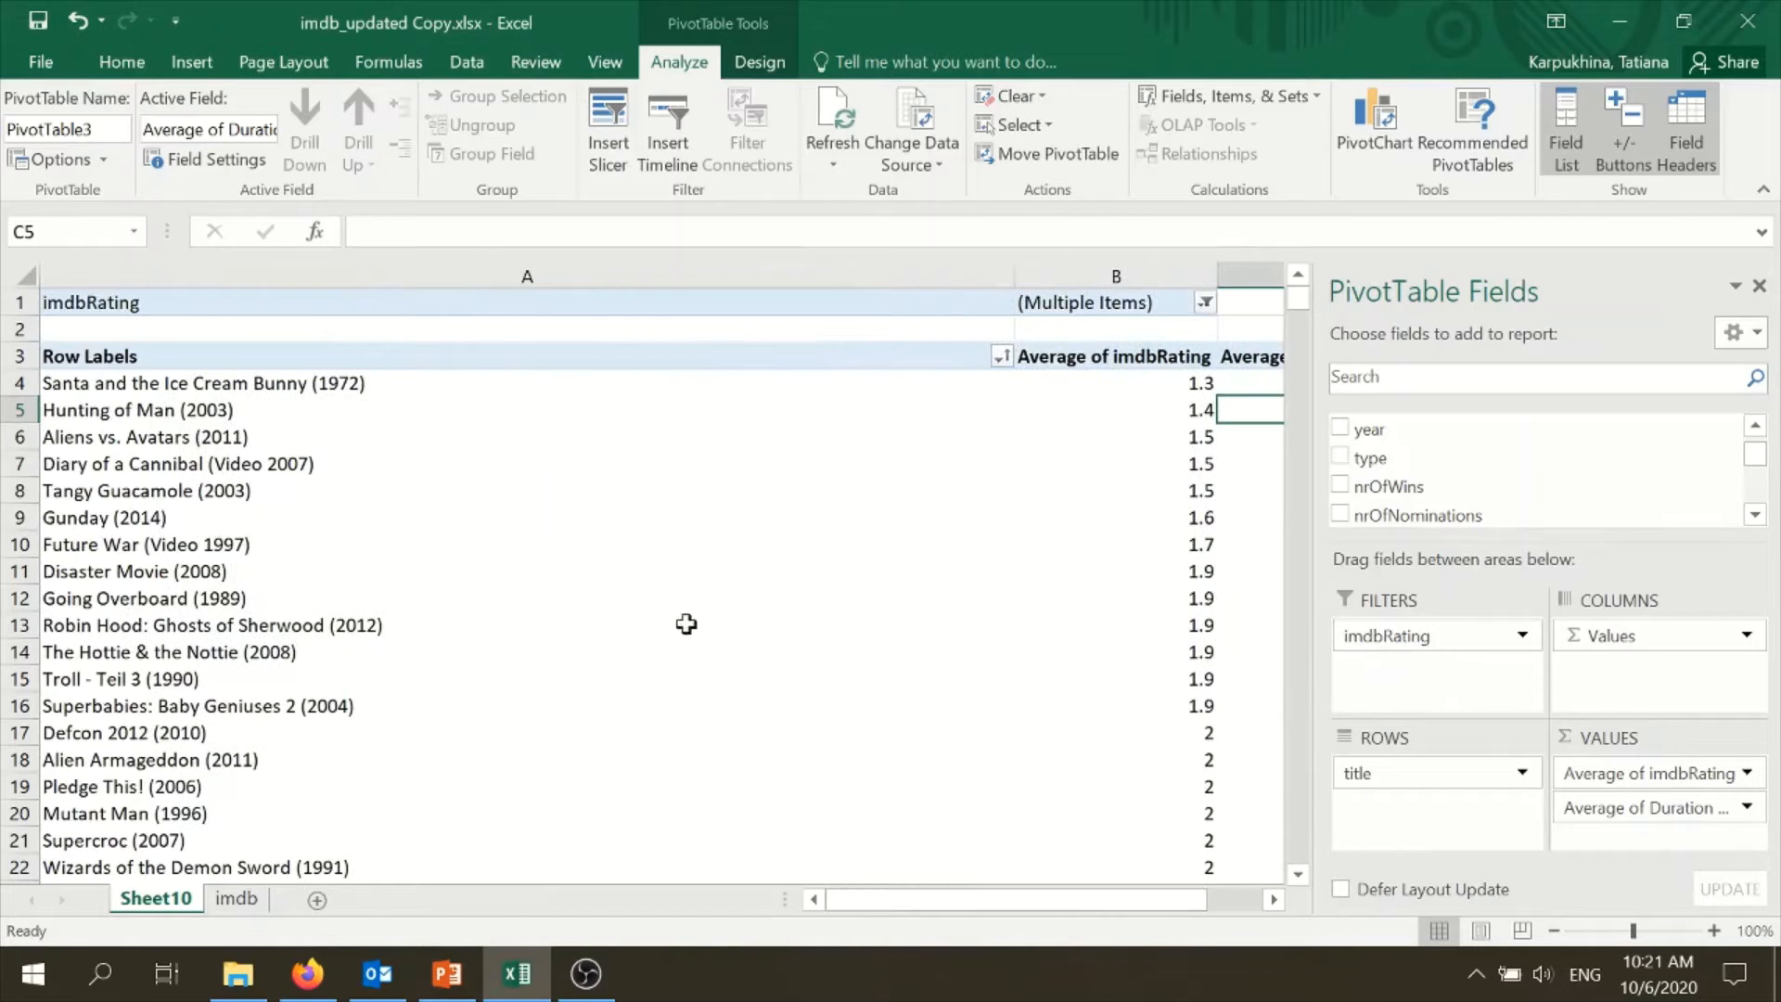
left_click_drag(1010, 902, 1041, 900)
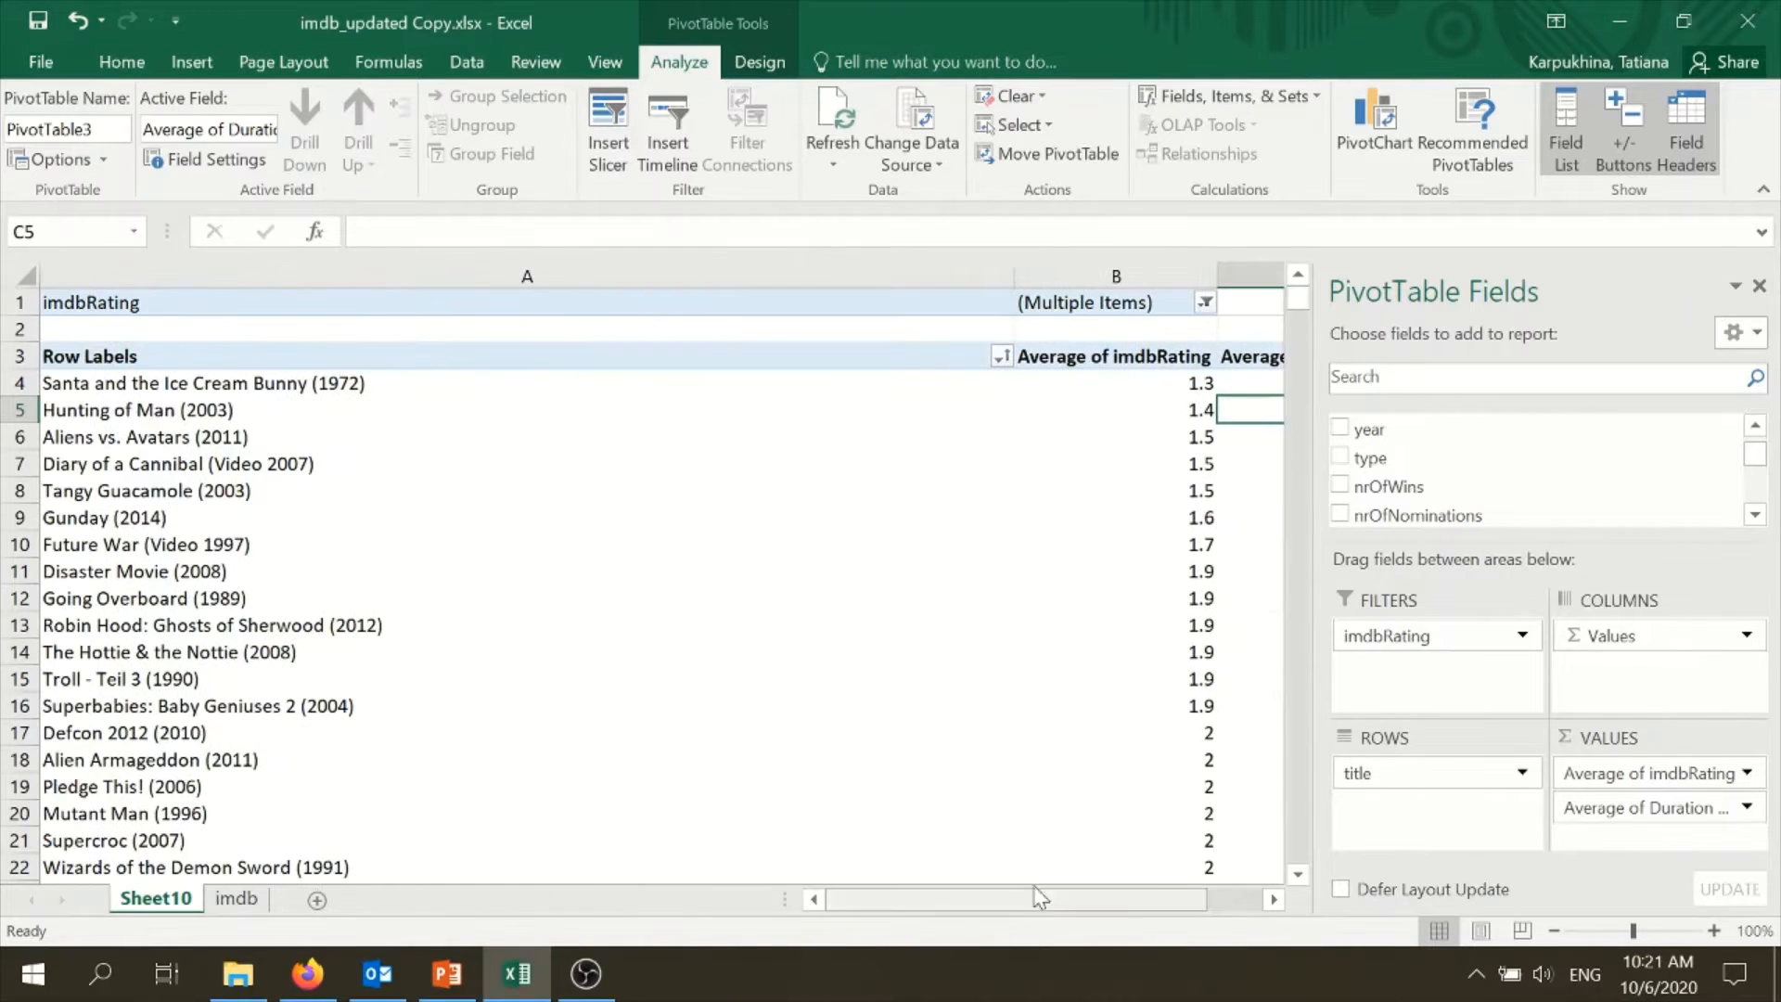
left_click(1274, 899)
left_click(1273, 898)
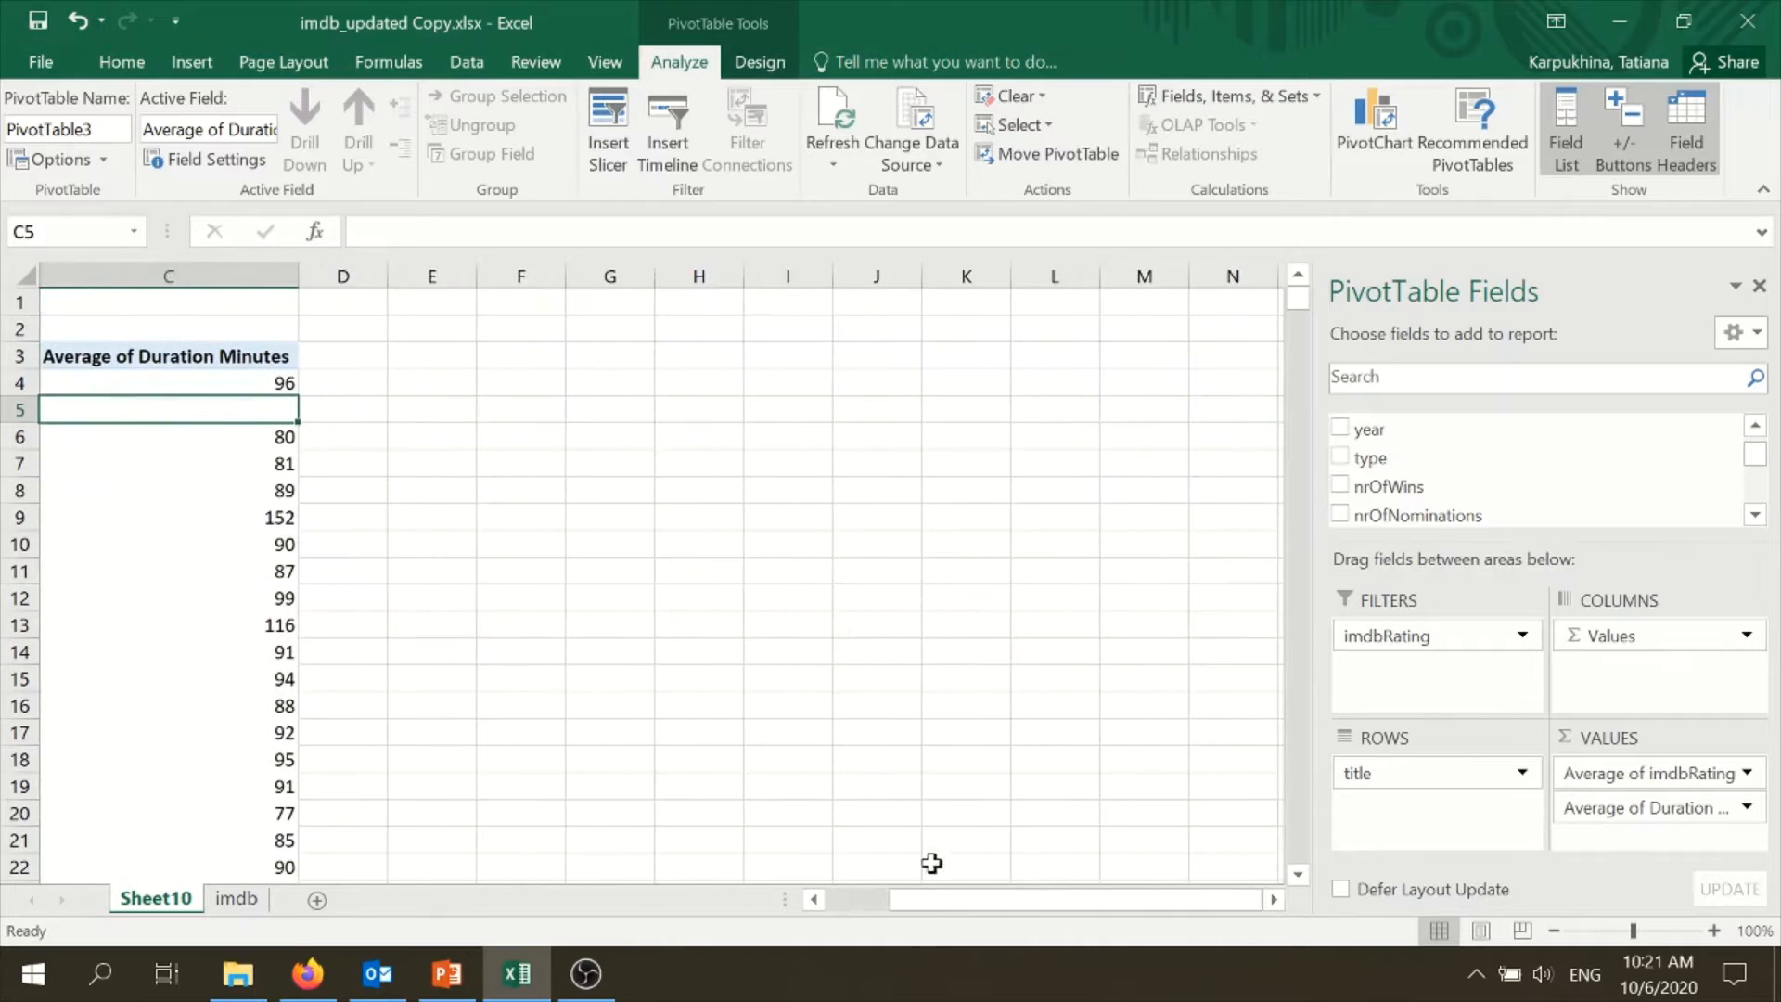
left_click_drag(928, 895, 898, 885)
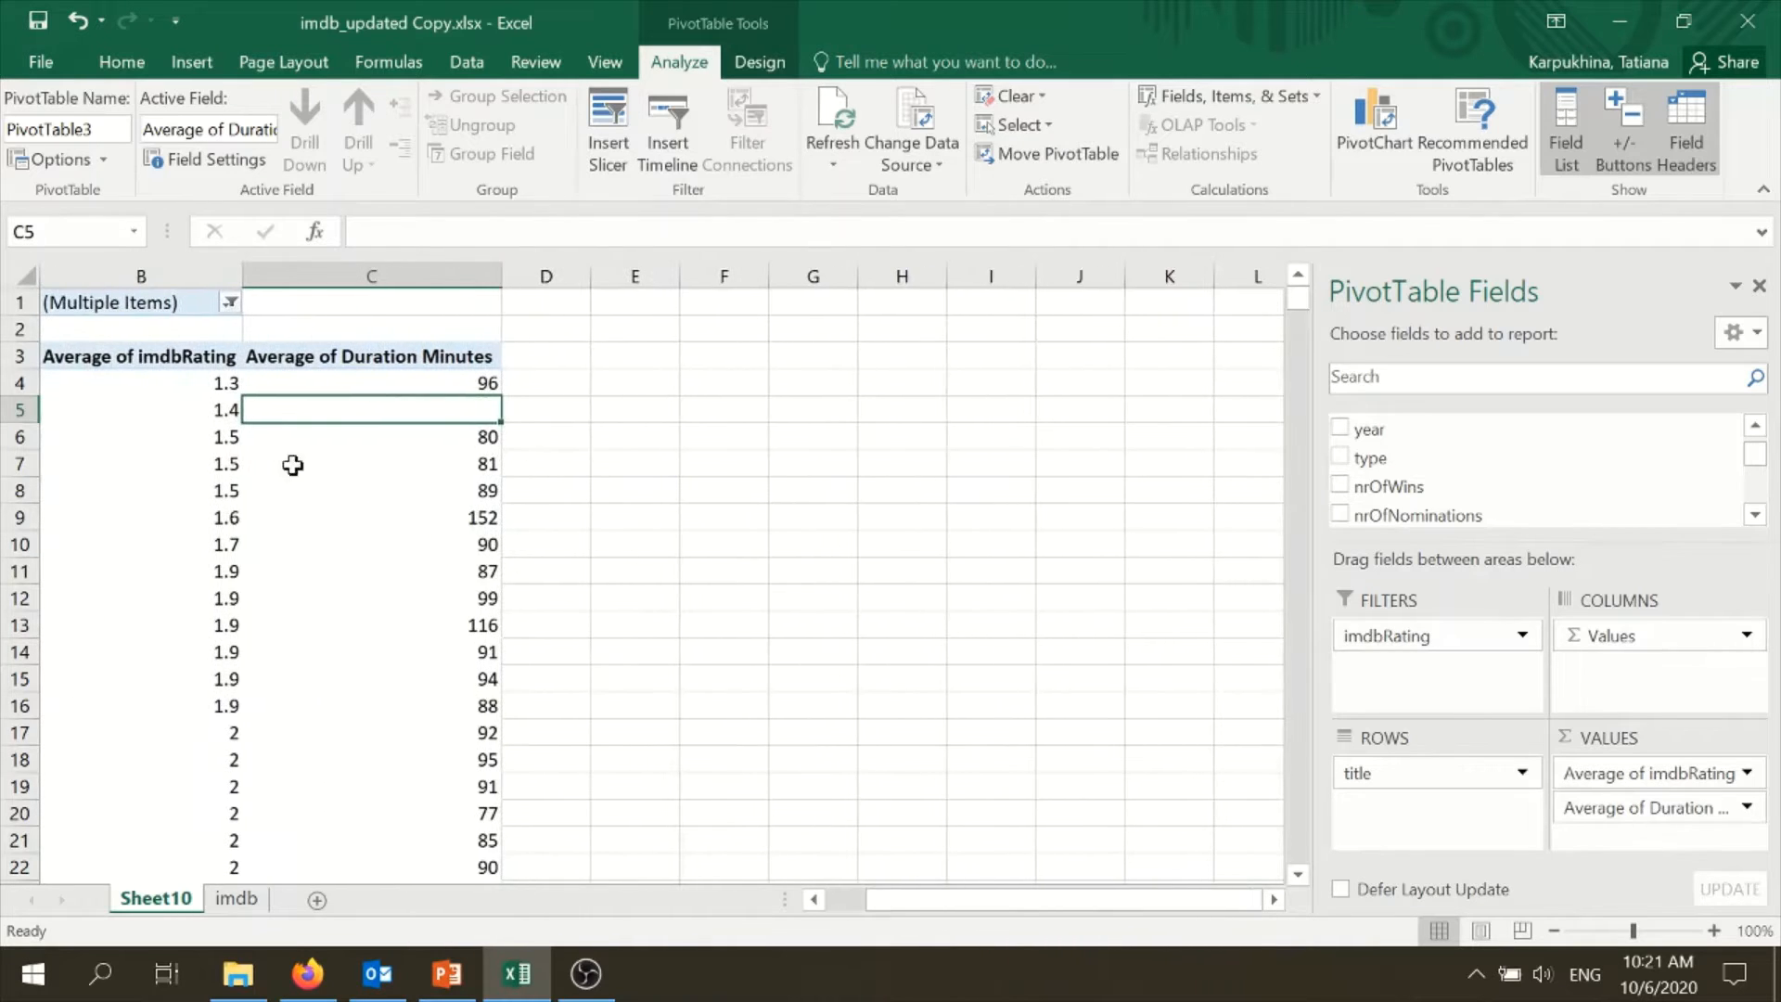
left_click(219, 356)
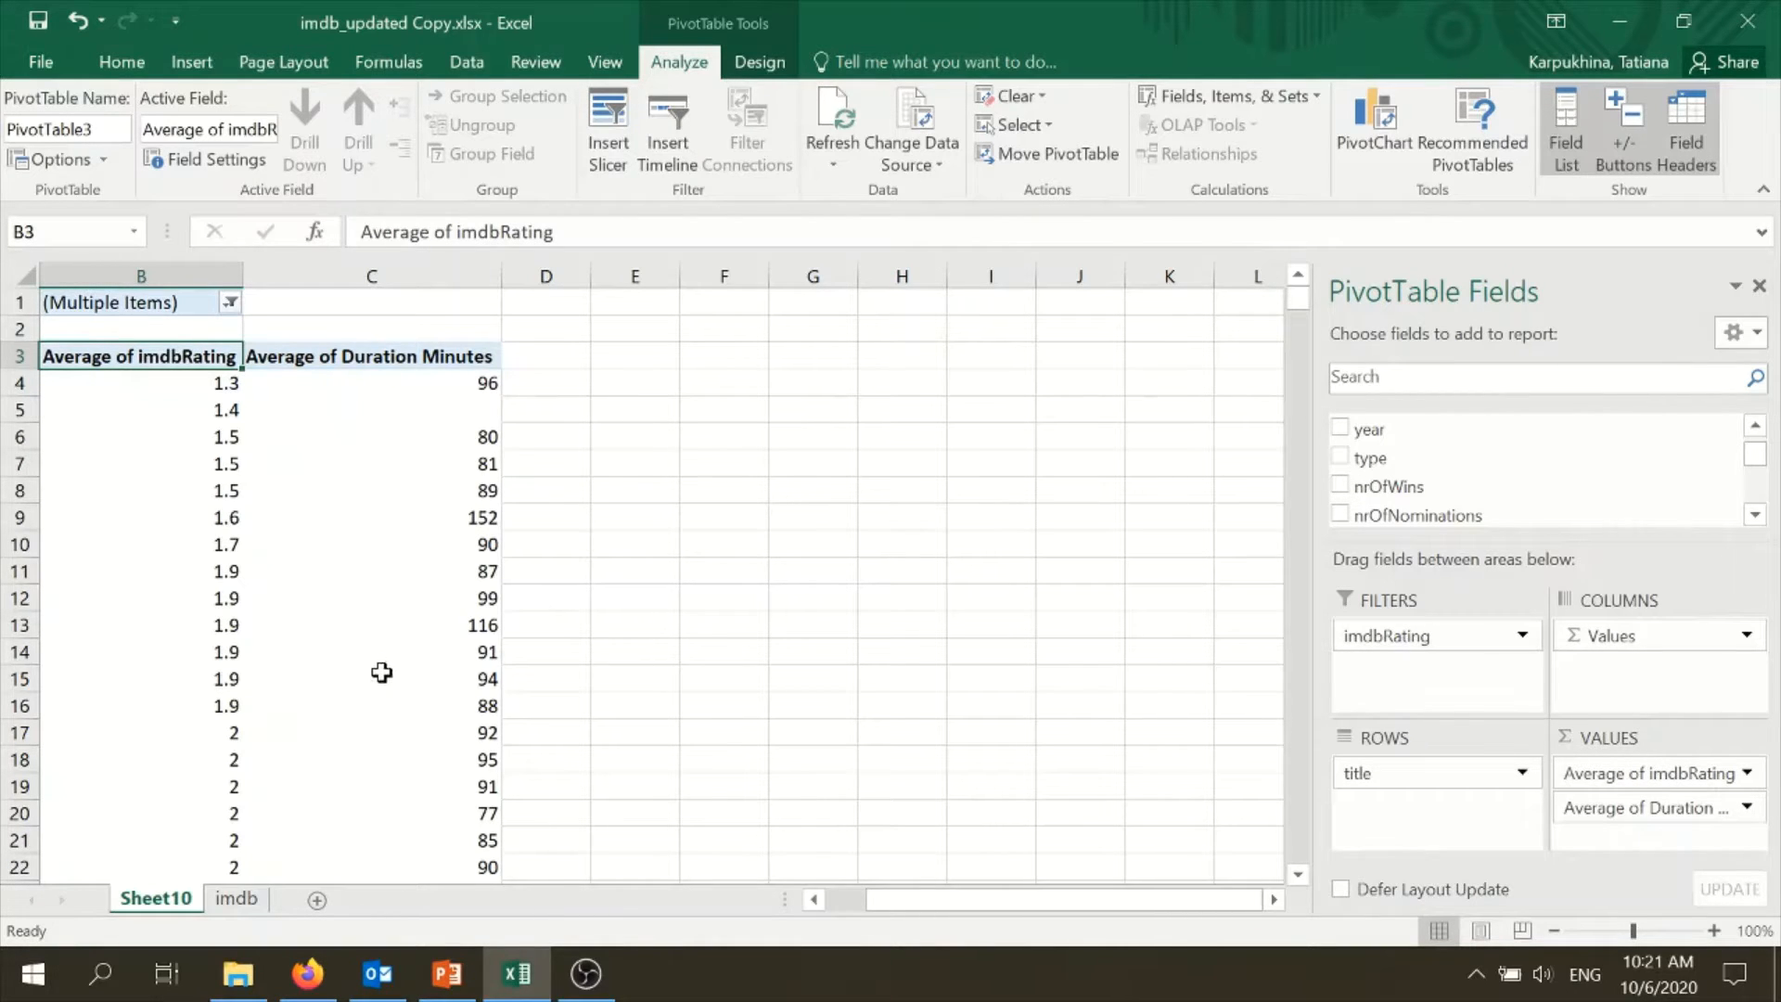
mouse_move(381, 671)
mouse_move(463, 598)
left_click_drag(933, 896, 858, 898)
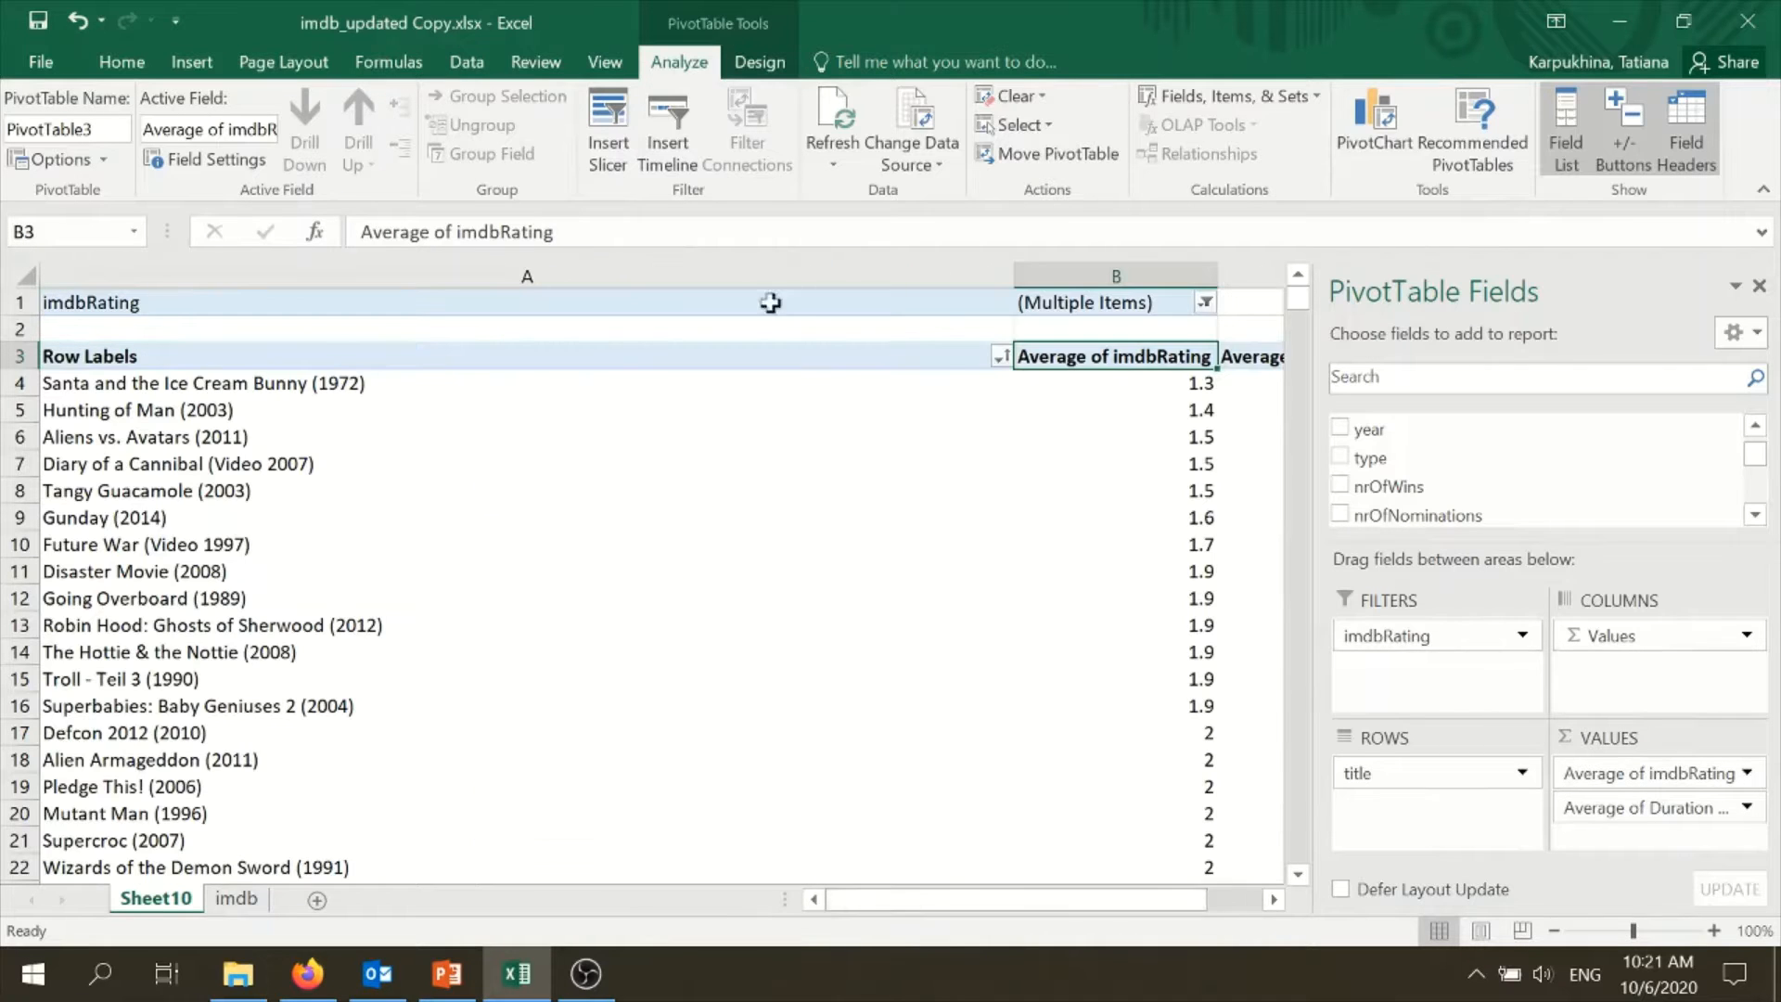
left_click(473, 60)
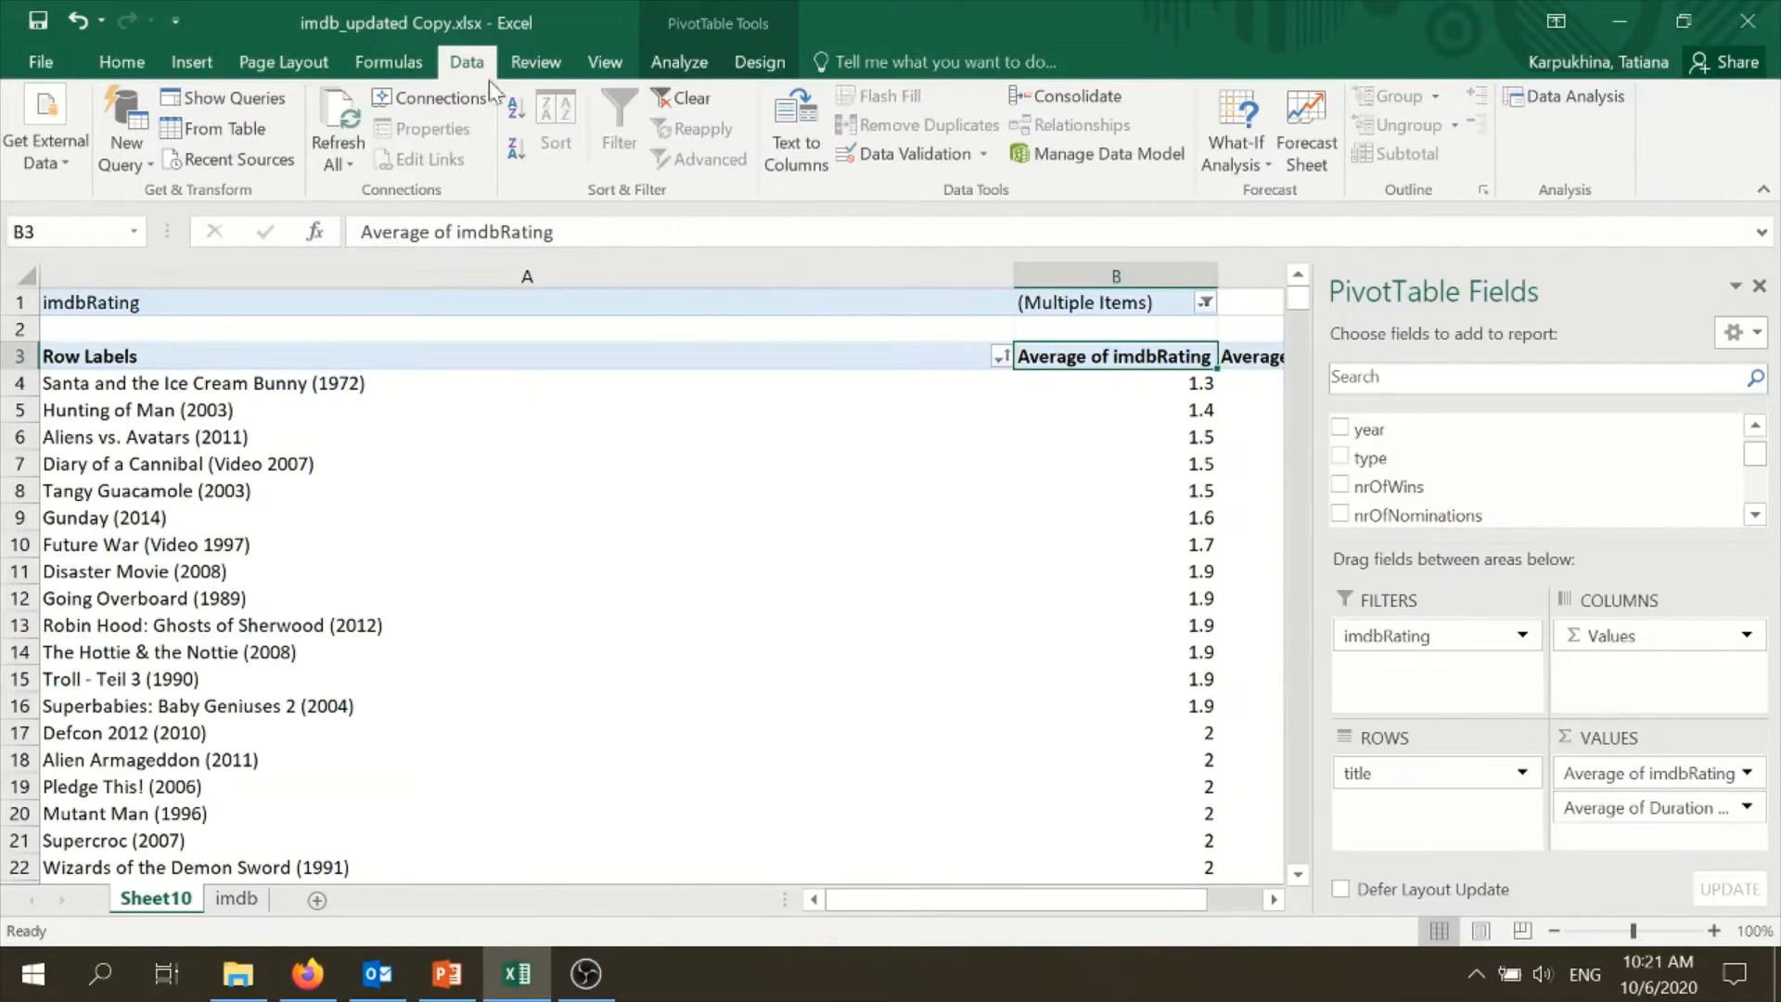
left_click(1572, 97)
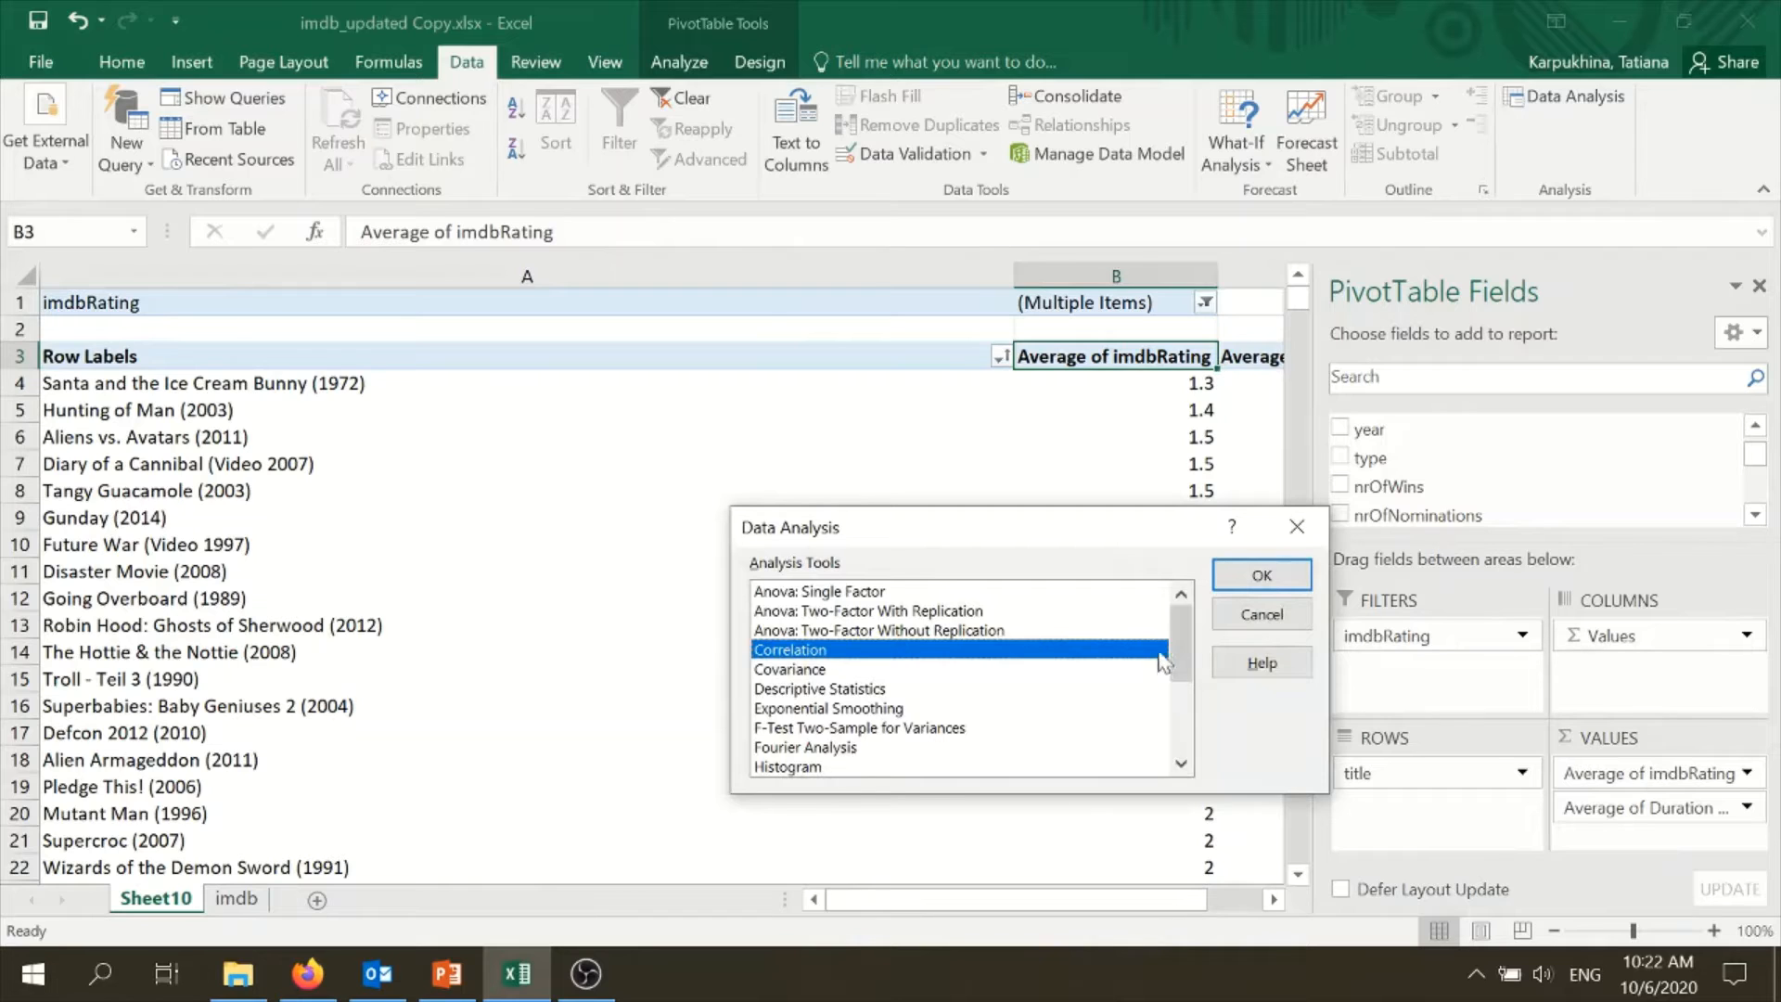
left_click_drag(1167, 634, 1173, 737)
left_click(789, 672)
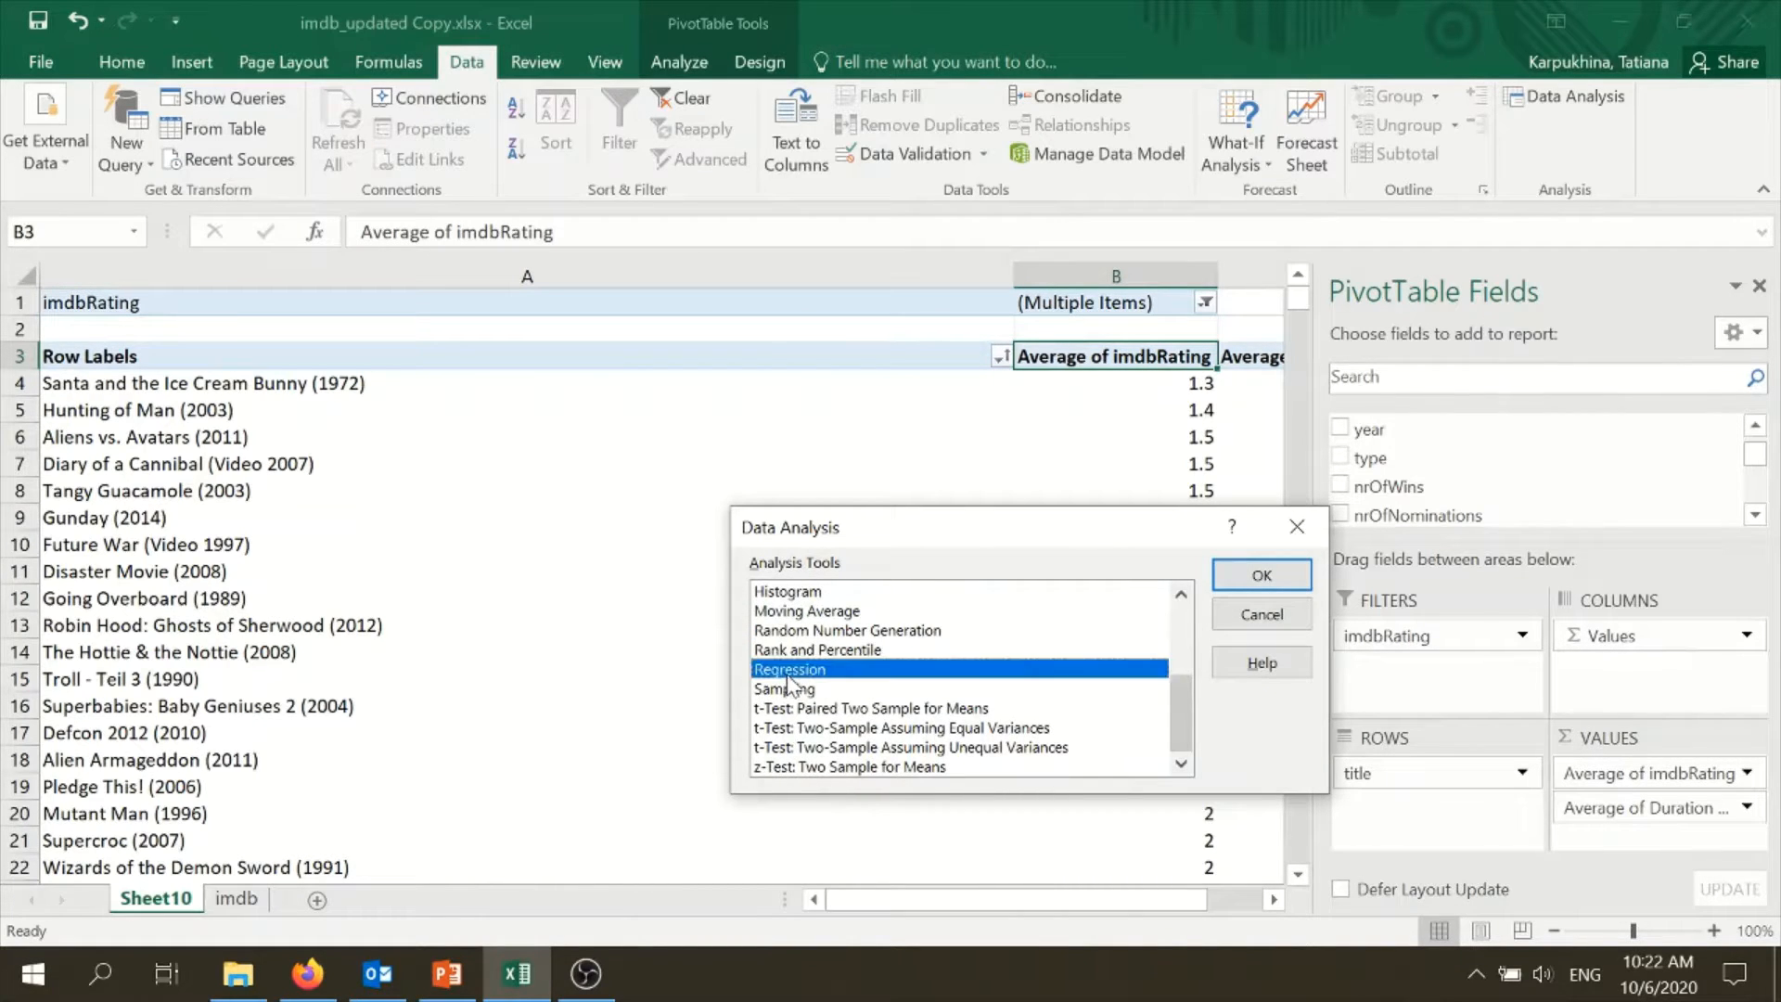
left_click(1238, 577)
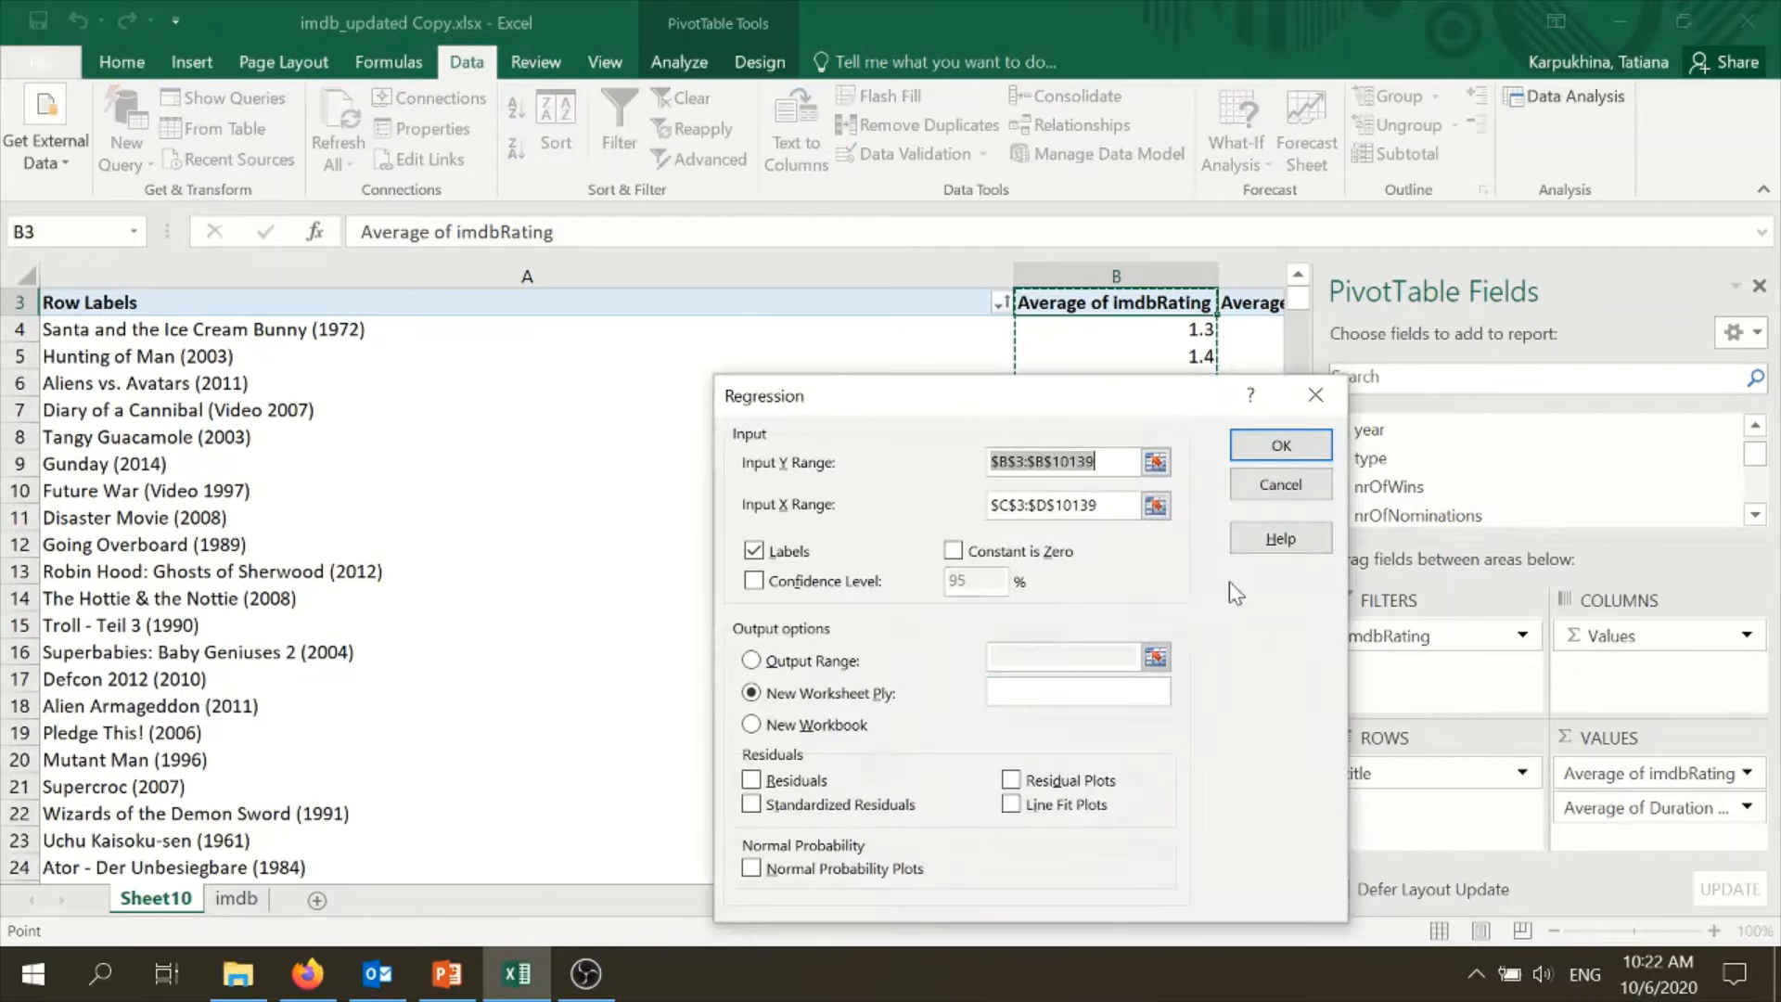
left_click_drag(1107, 462, 987, 454)
key("BackSpace")
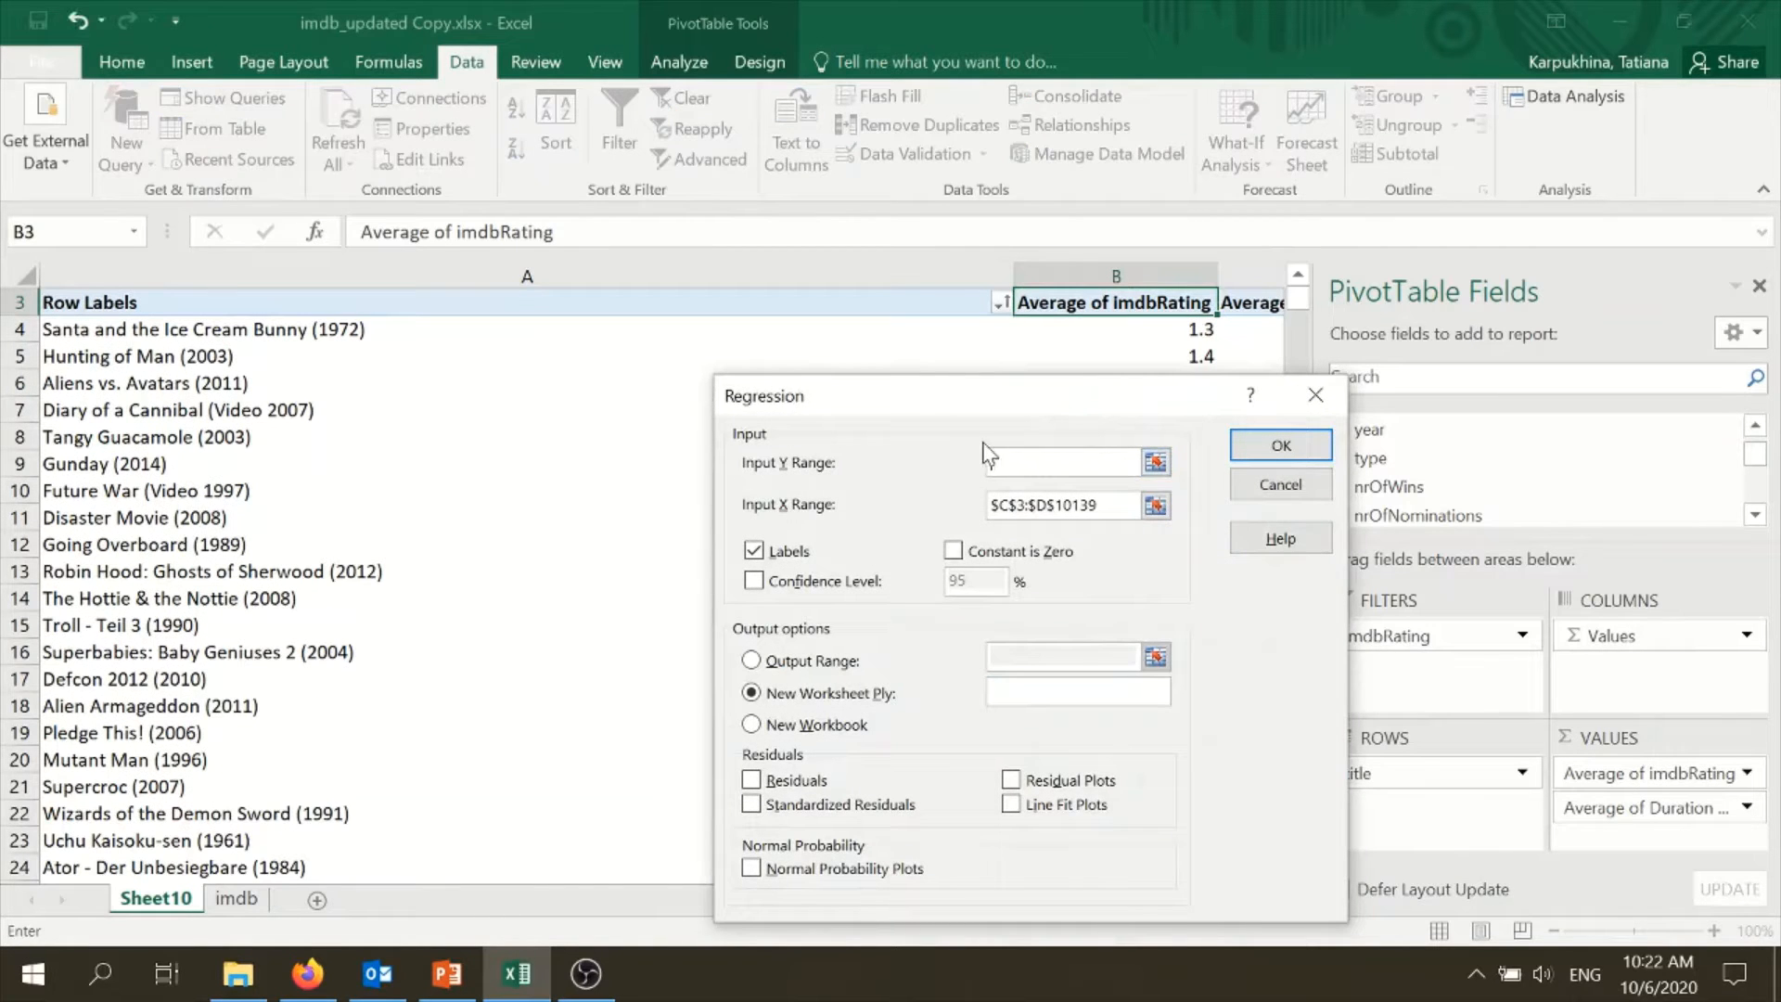
left_click_drag(1136, 506, 970, 510)
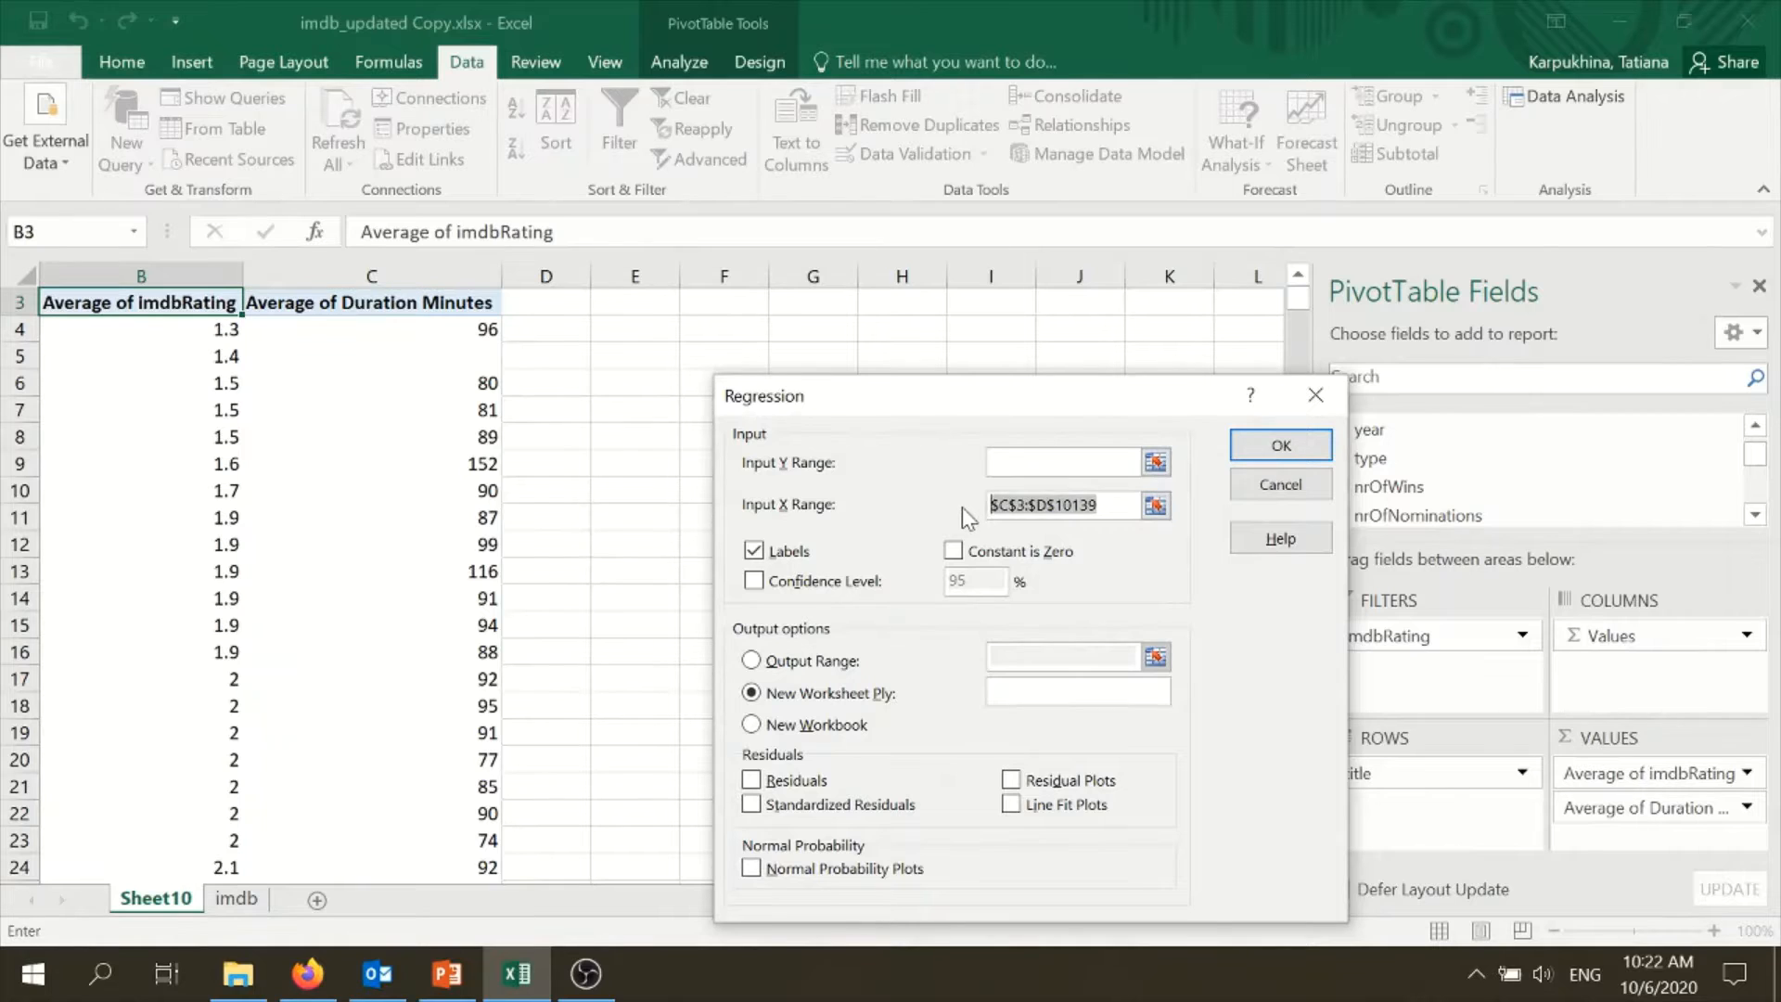
key("BackSpace")
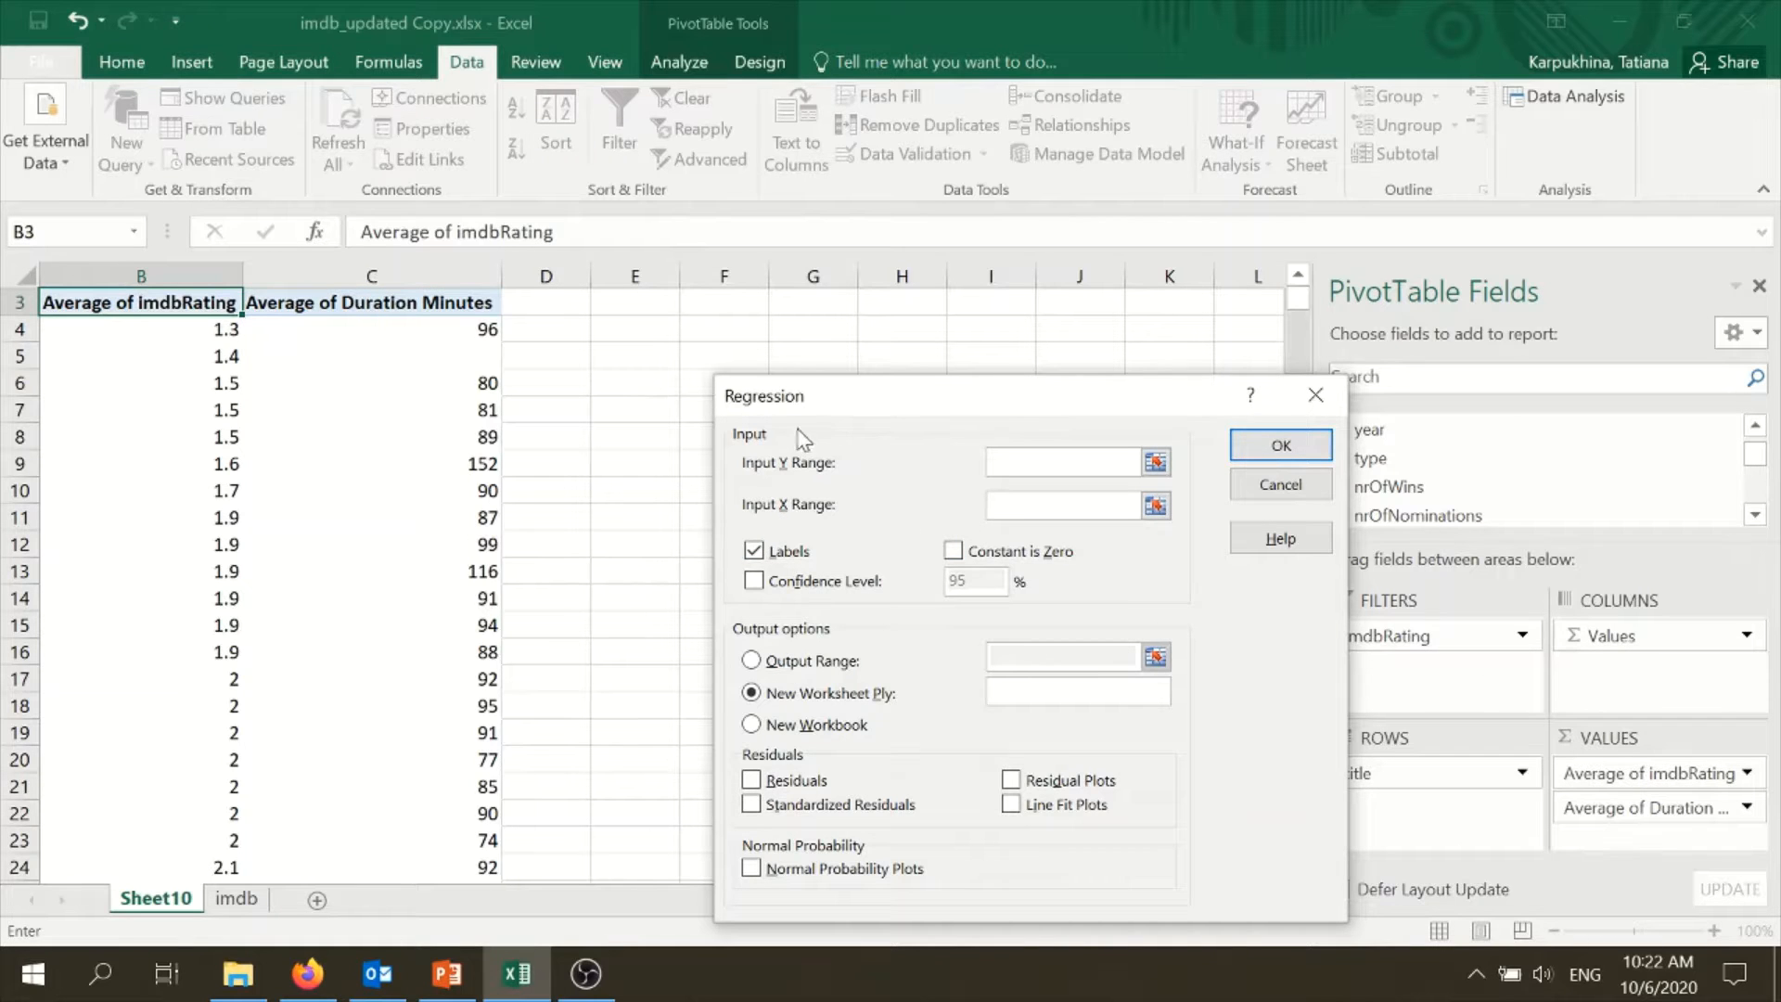
left_click_drag(809, 409, 847, 218)
left_click(811, 900)
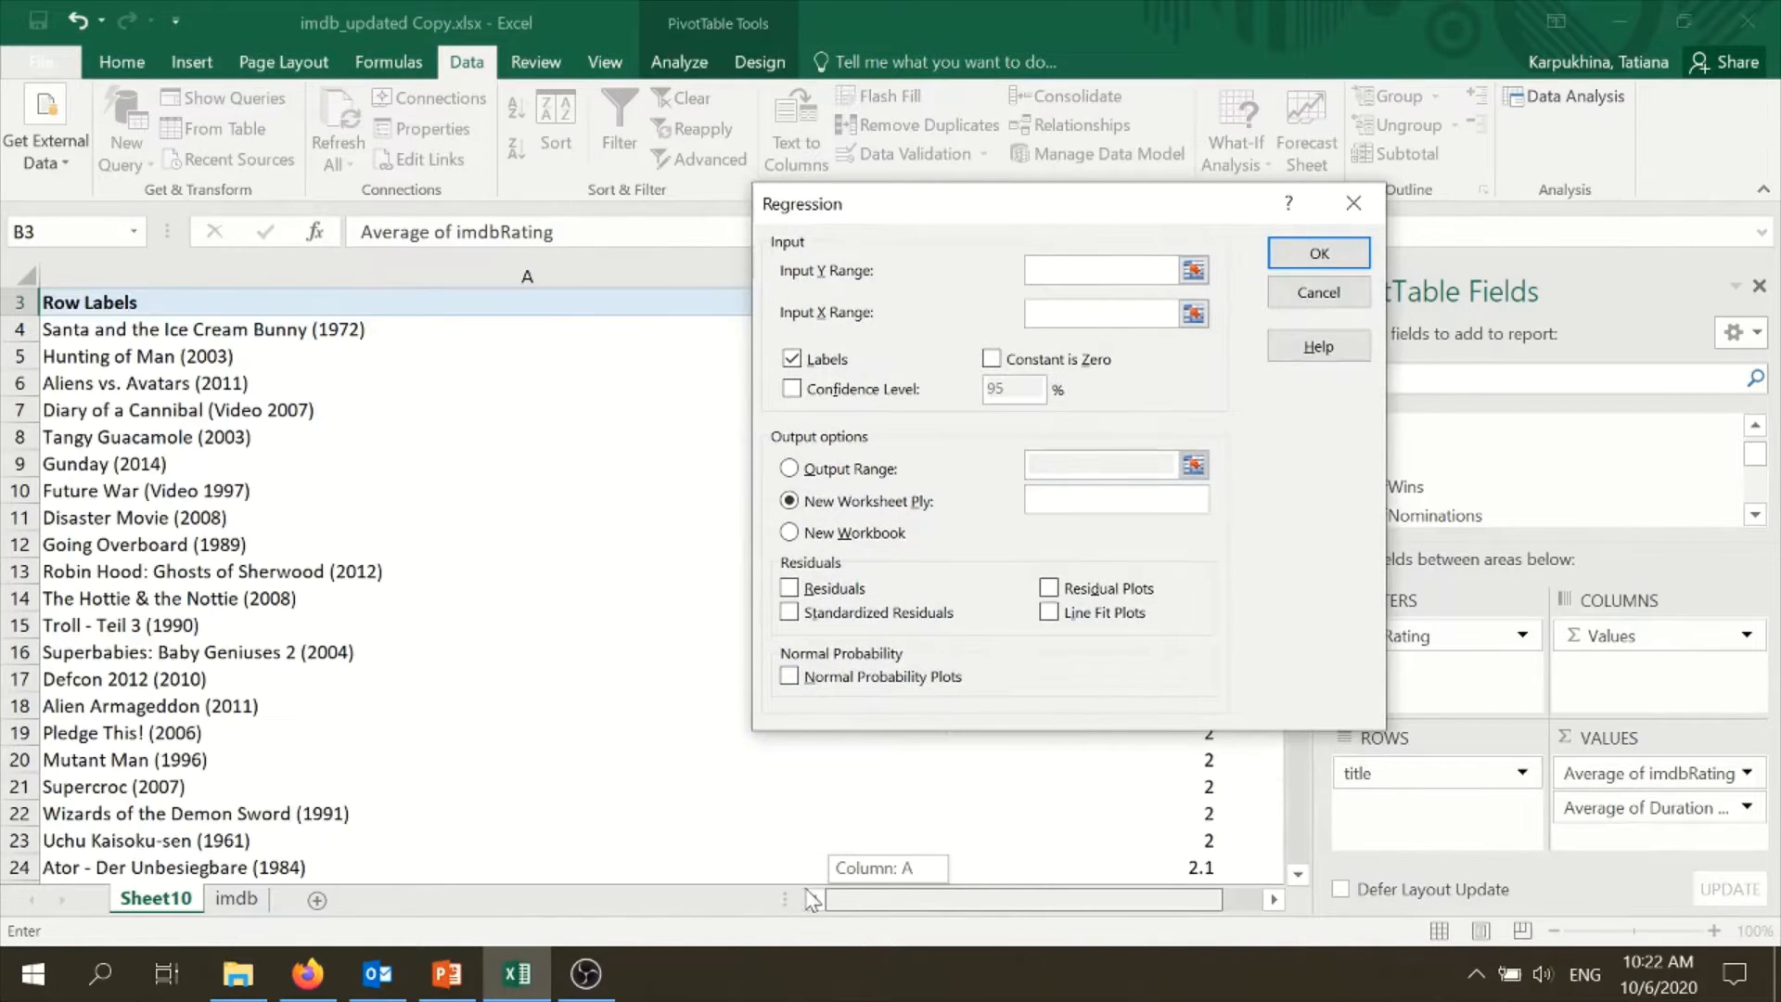
left_click_drag(807, 891, 880, 886)
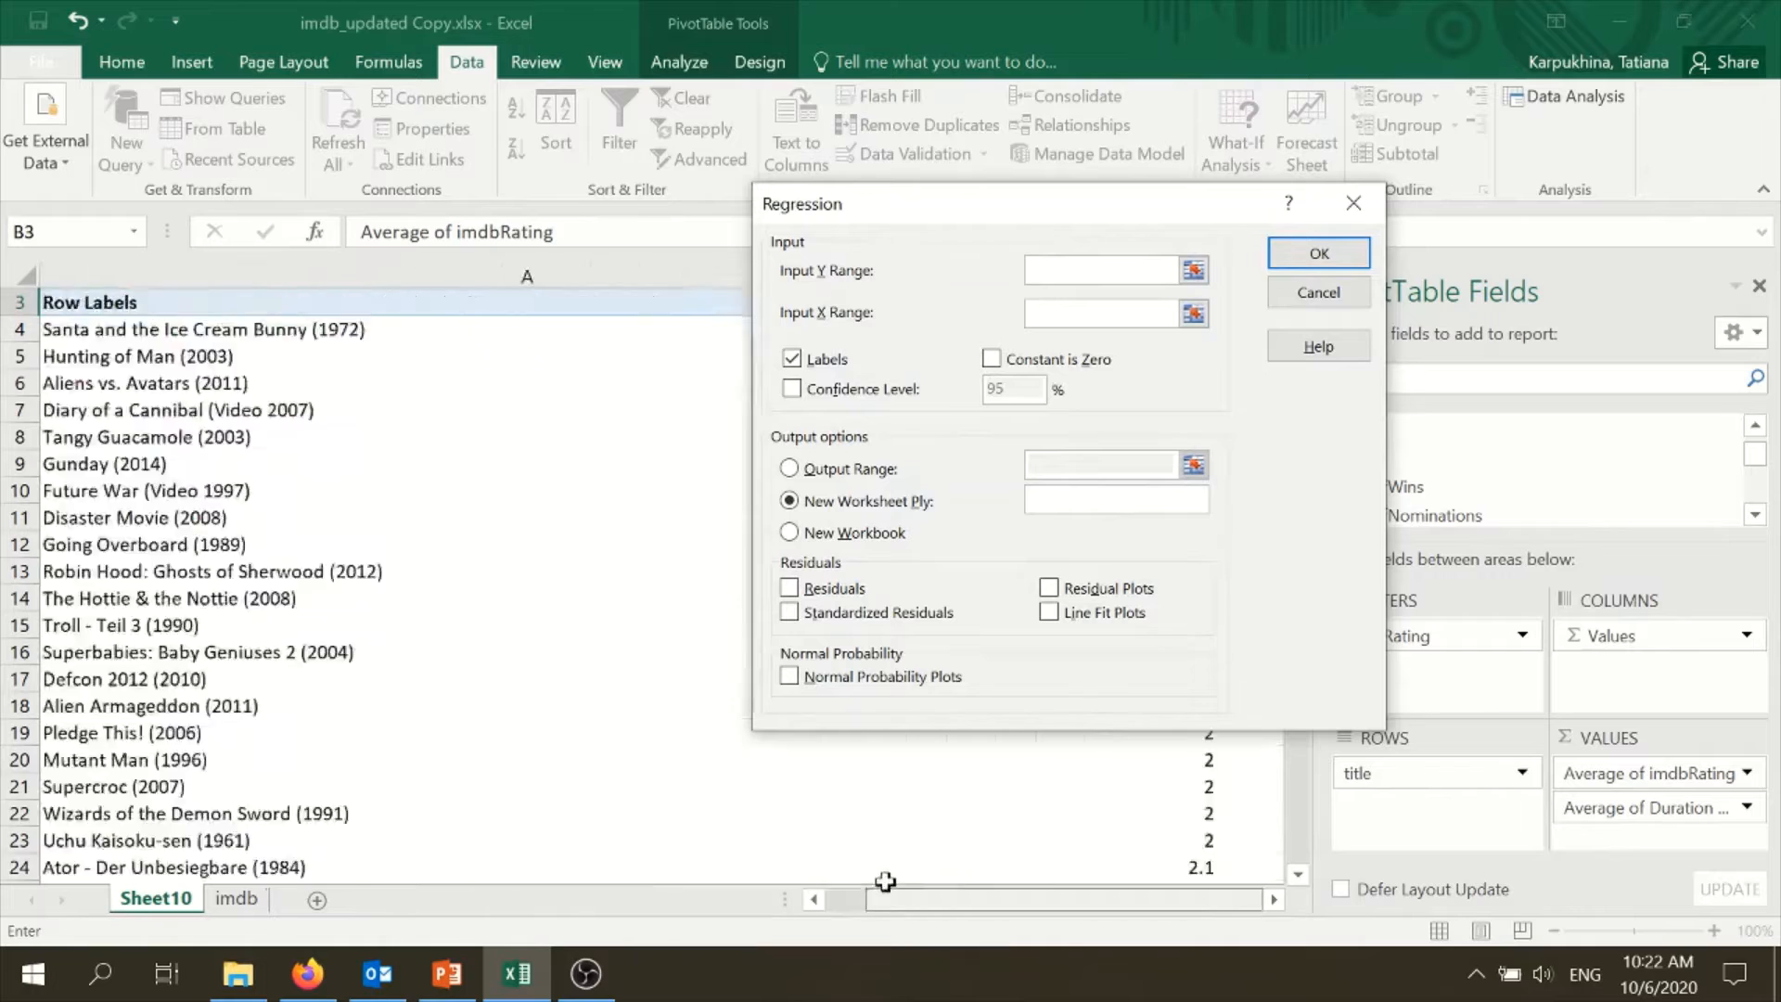
left_click(1050, 277)
left_click(124, 302)
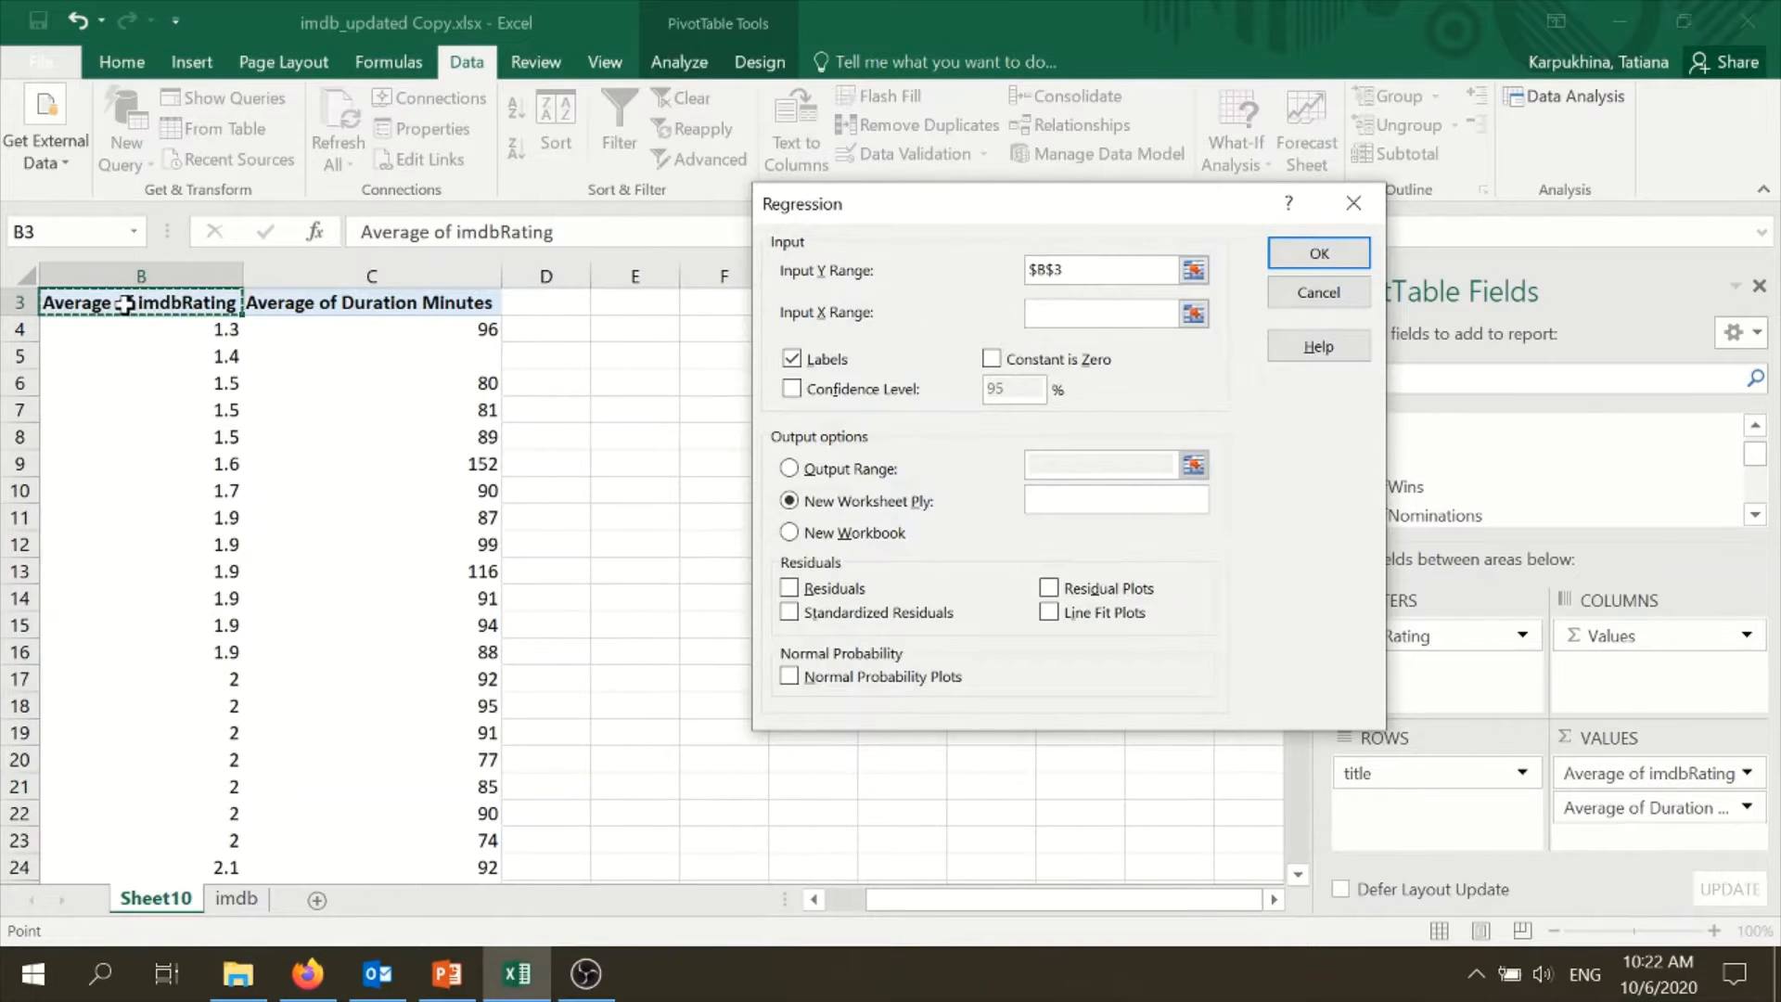
key("ctrl+shift+Down")
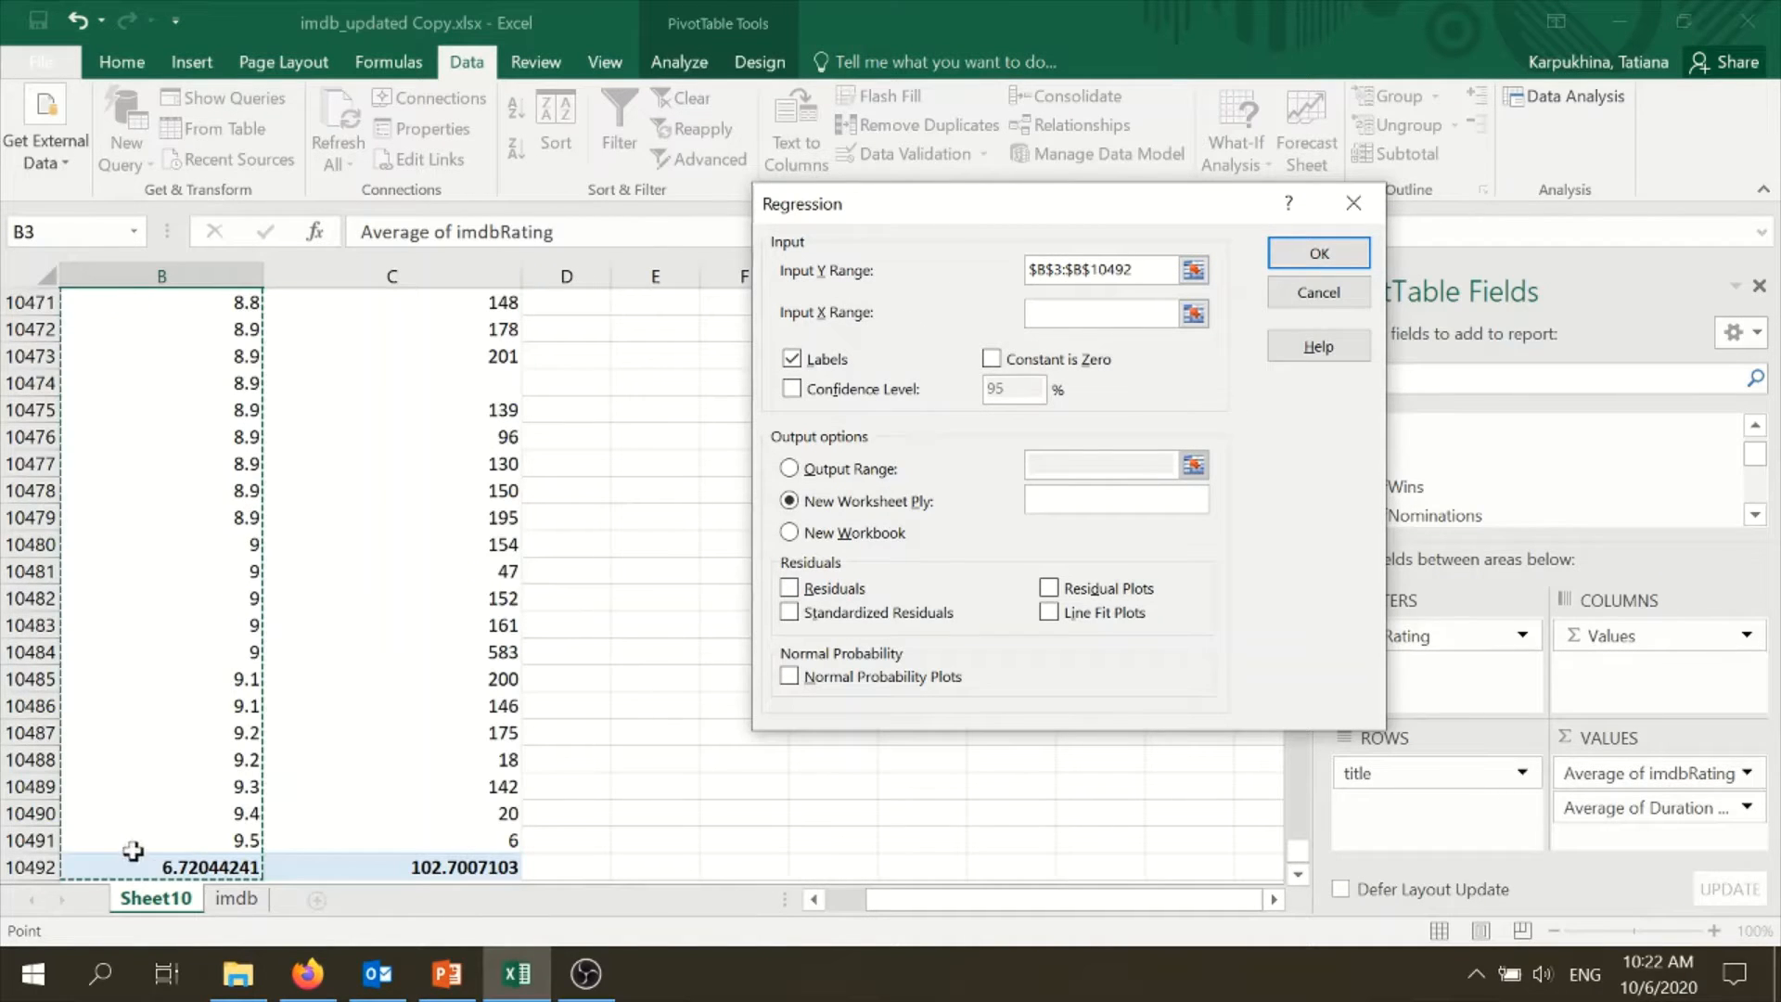
left_click_drag(889, 899, 846, 899)
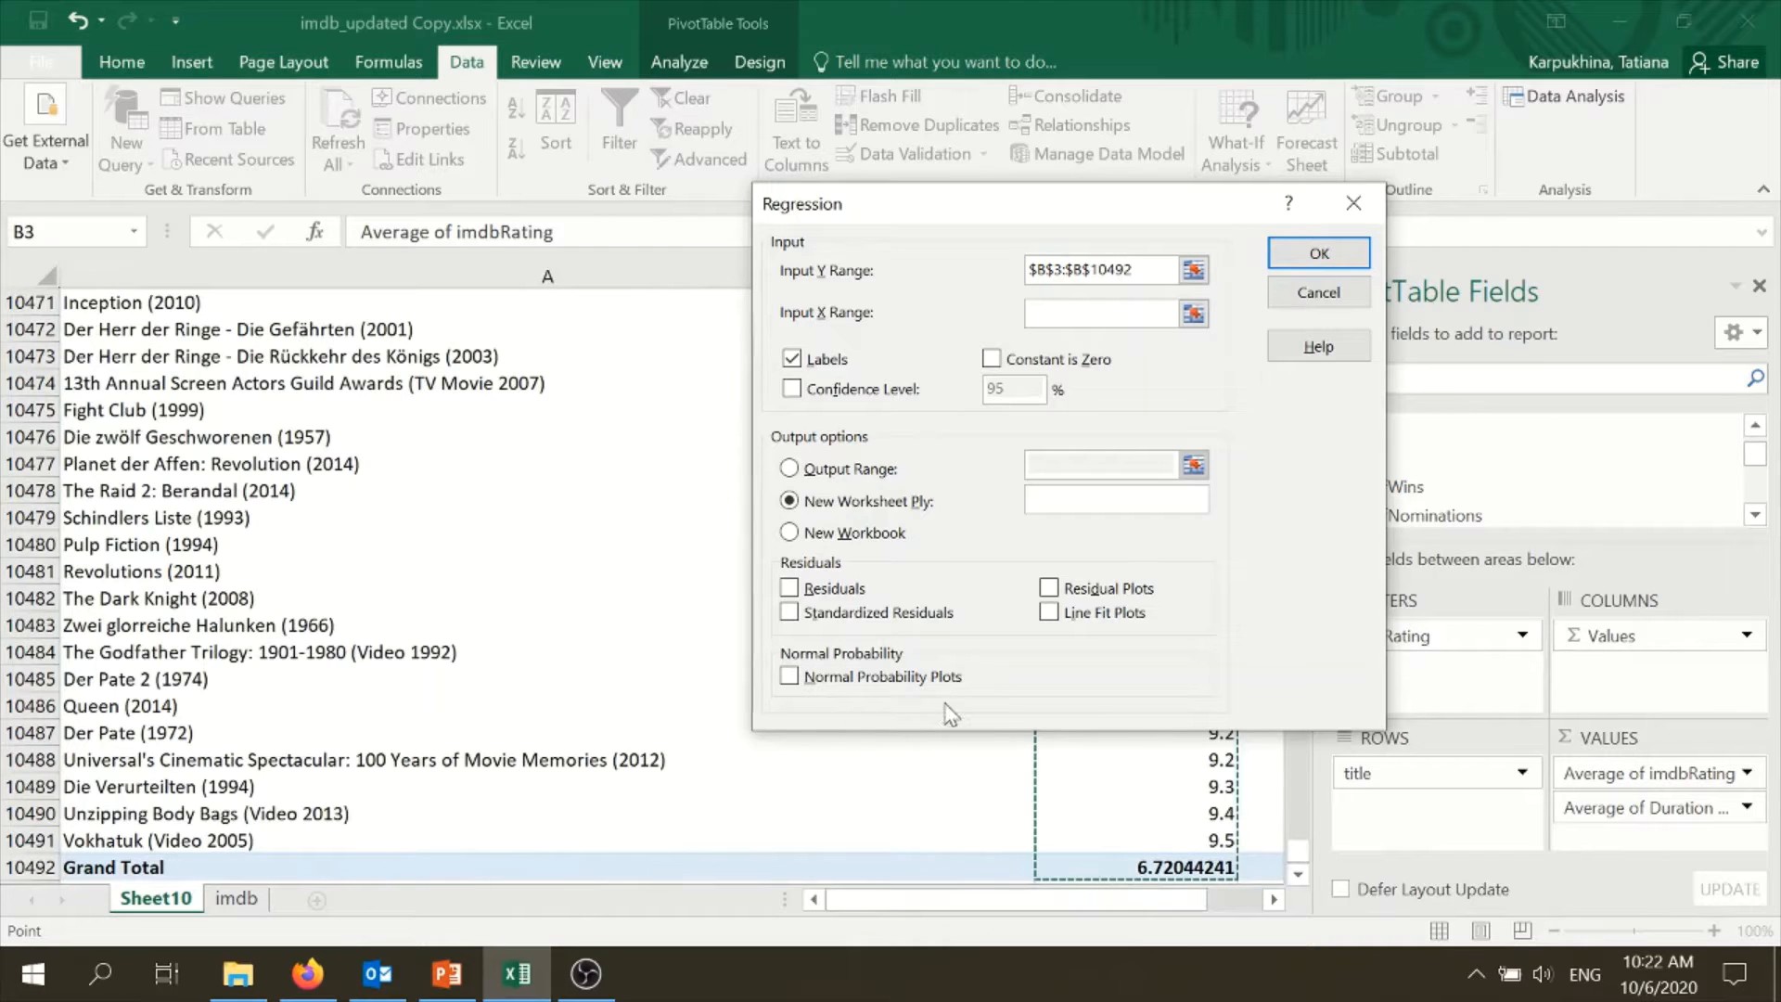
left_click(1318, 292)
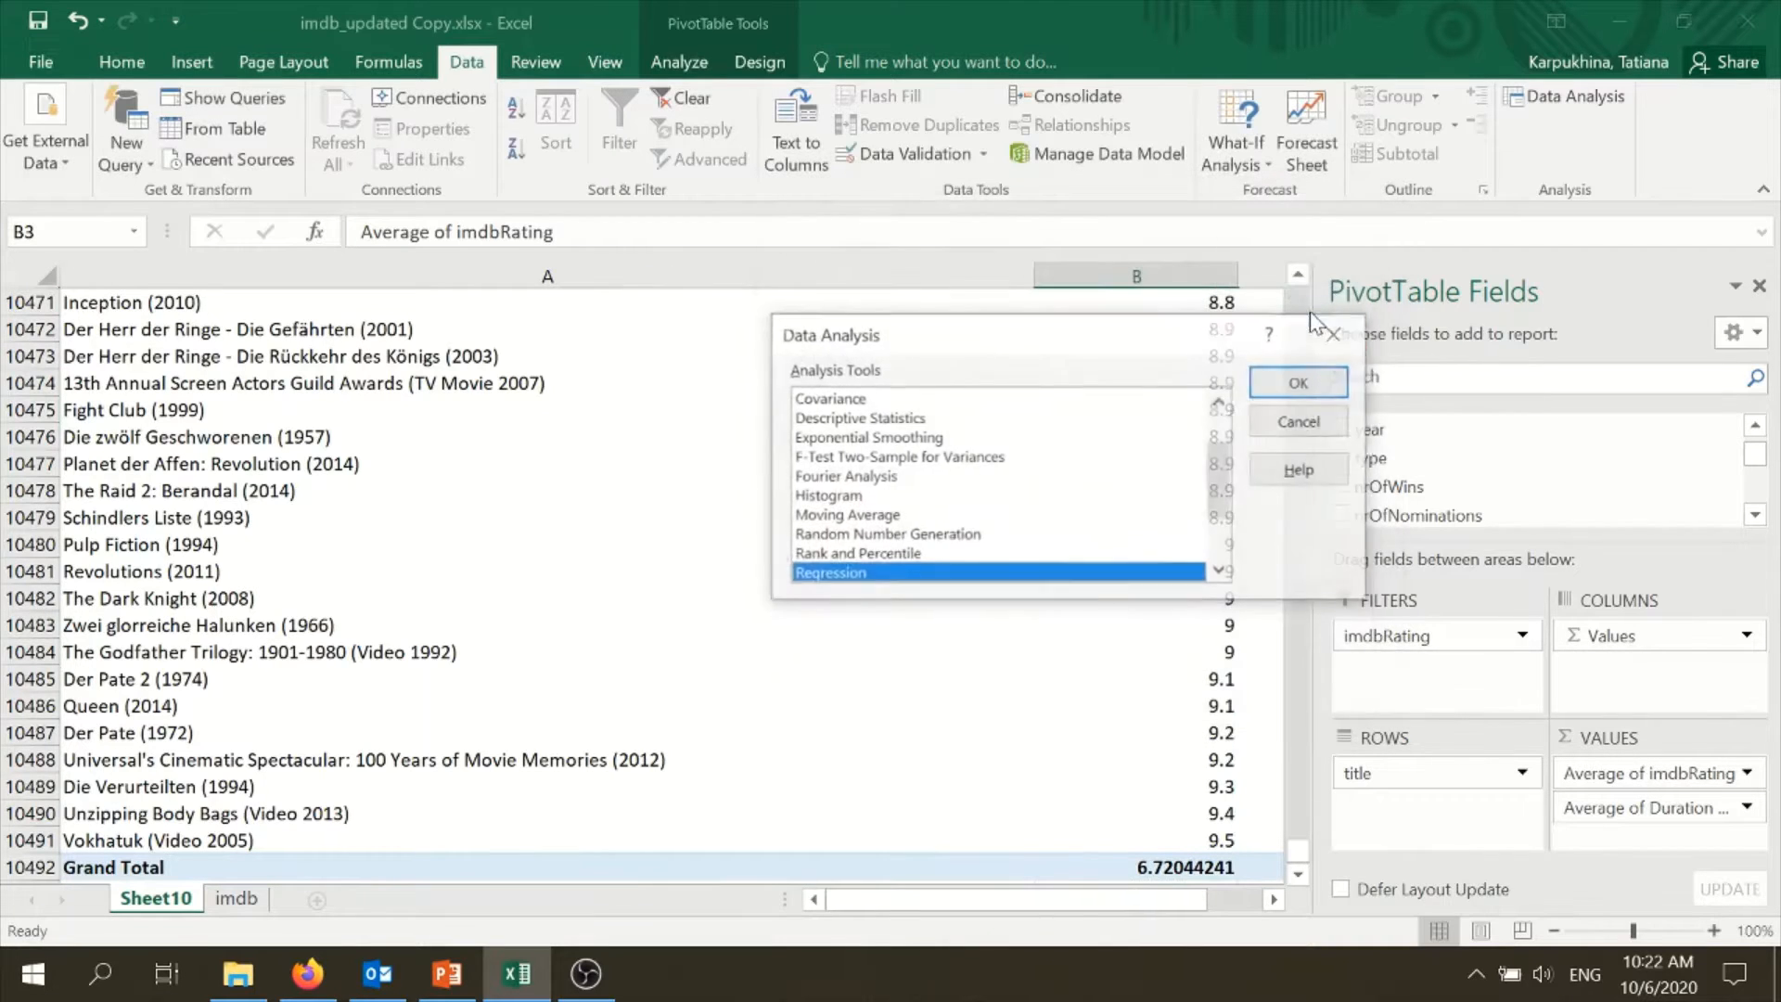
left_click(1299, 429)
- Turn off the PivotTable's grand totals and narrow column A so the two average columns fit beside the titles
left_click_drag(1302, 846, 1299, 297)
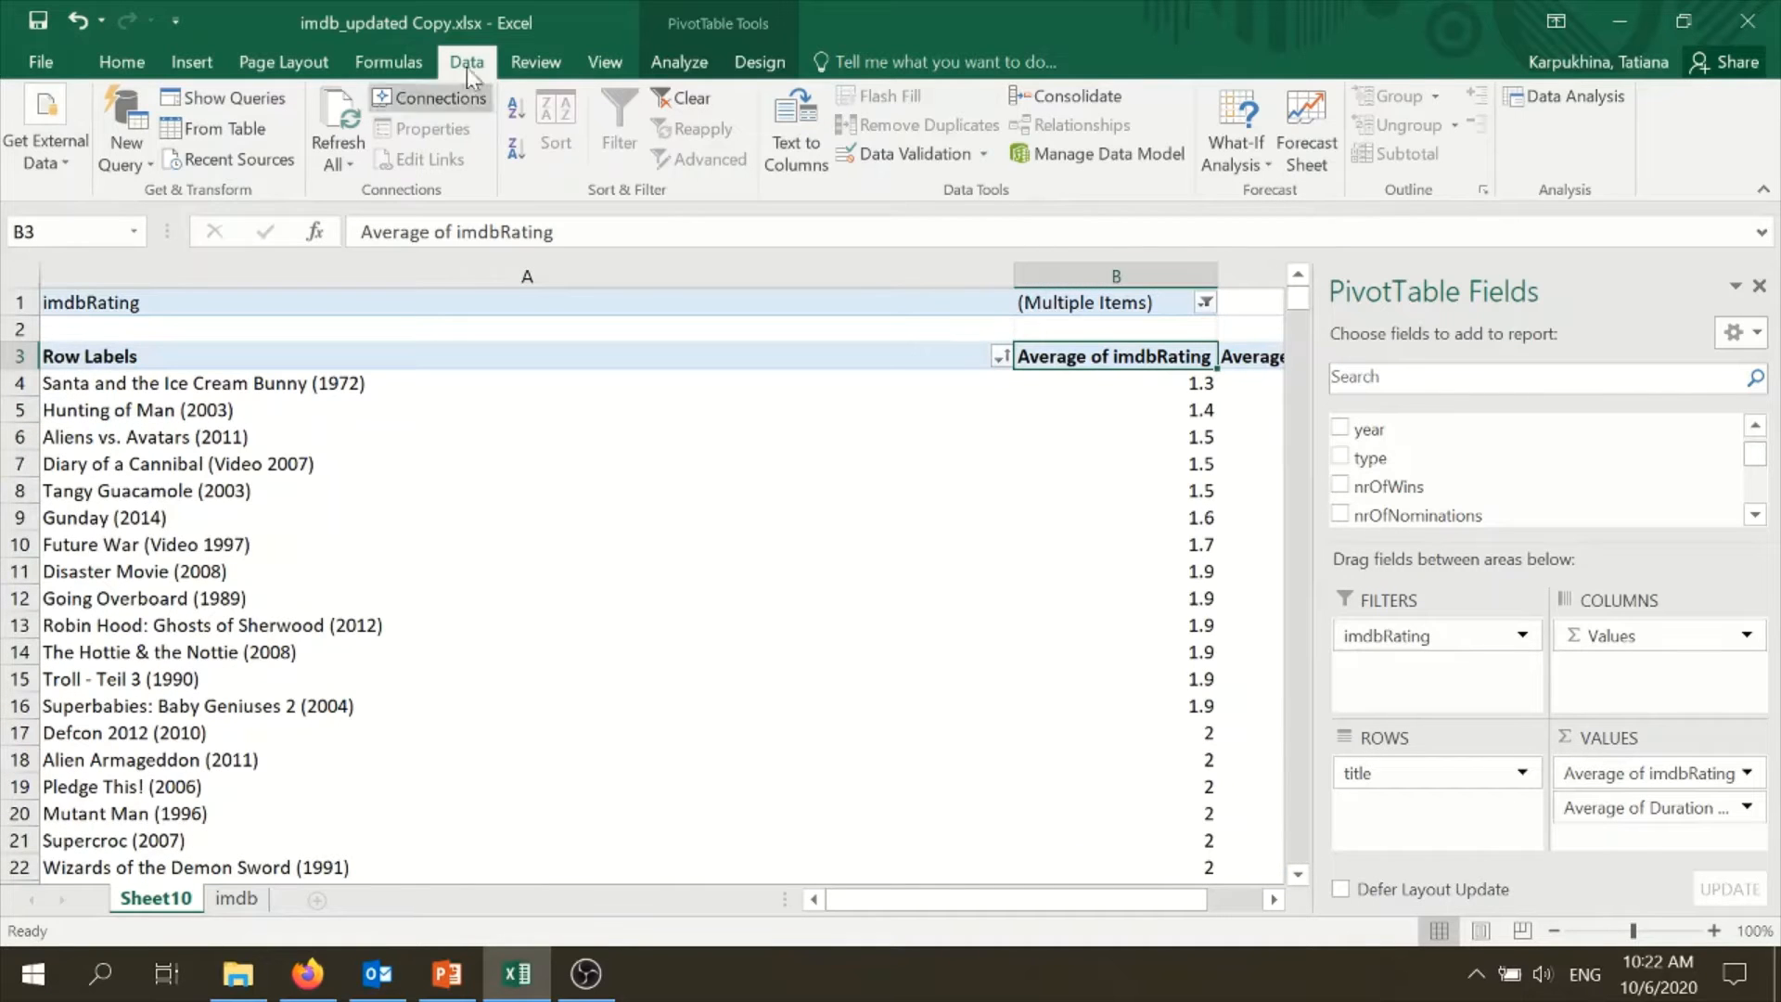
left_click(679, 61)
left_click(761, 61)
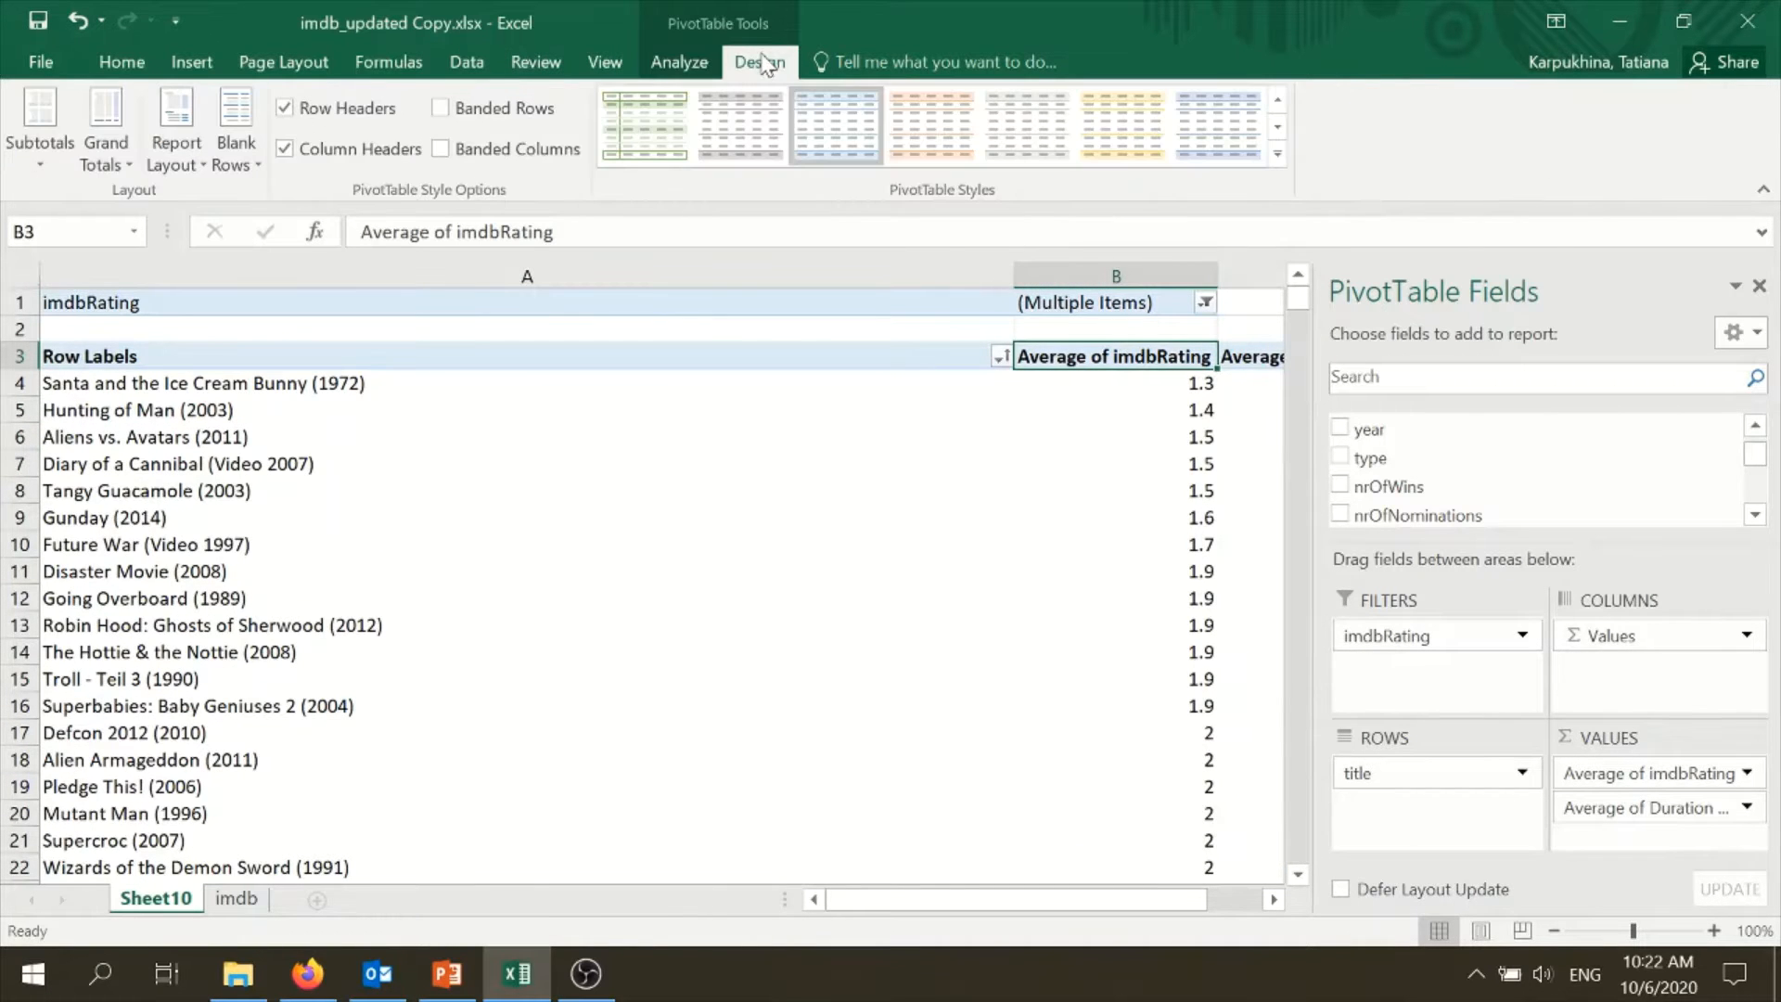
left_click(91, 169)
left_click(119, 209)
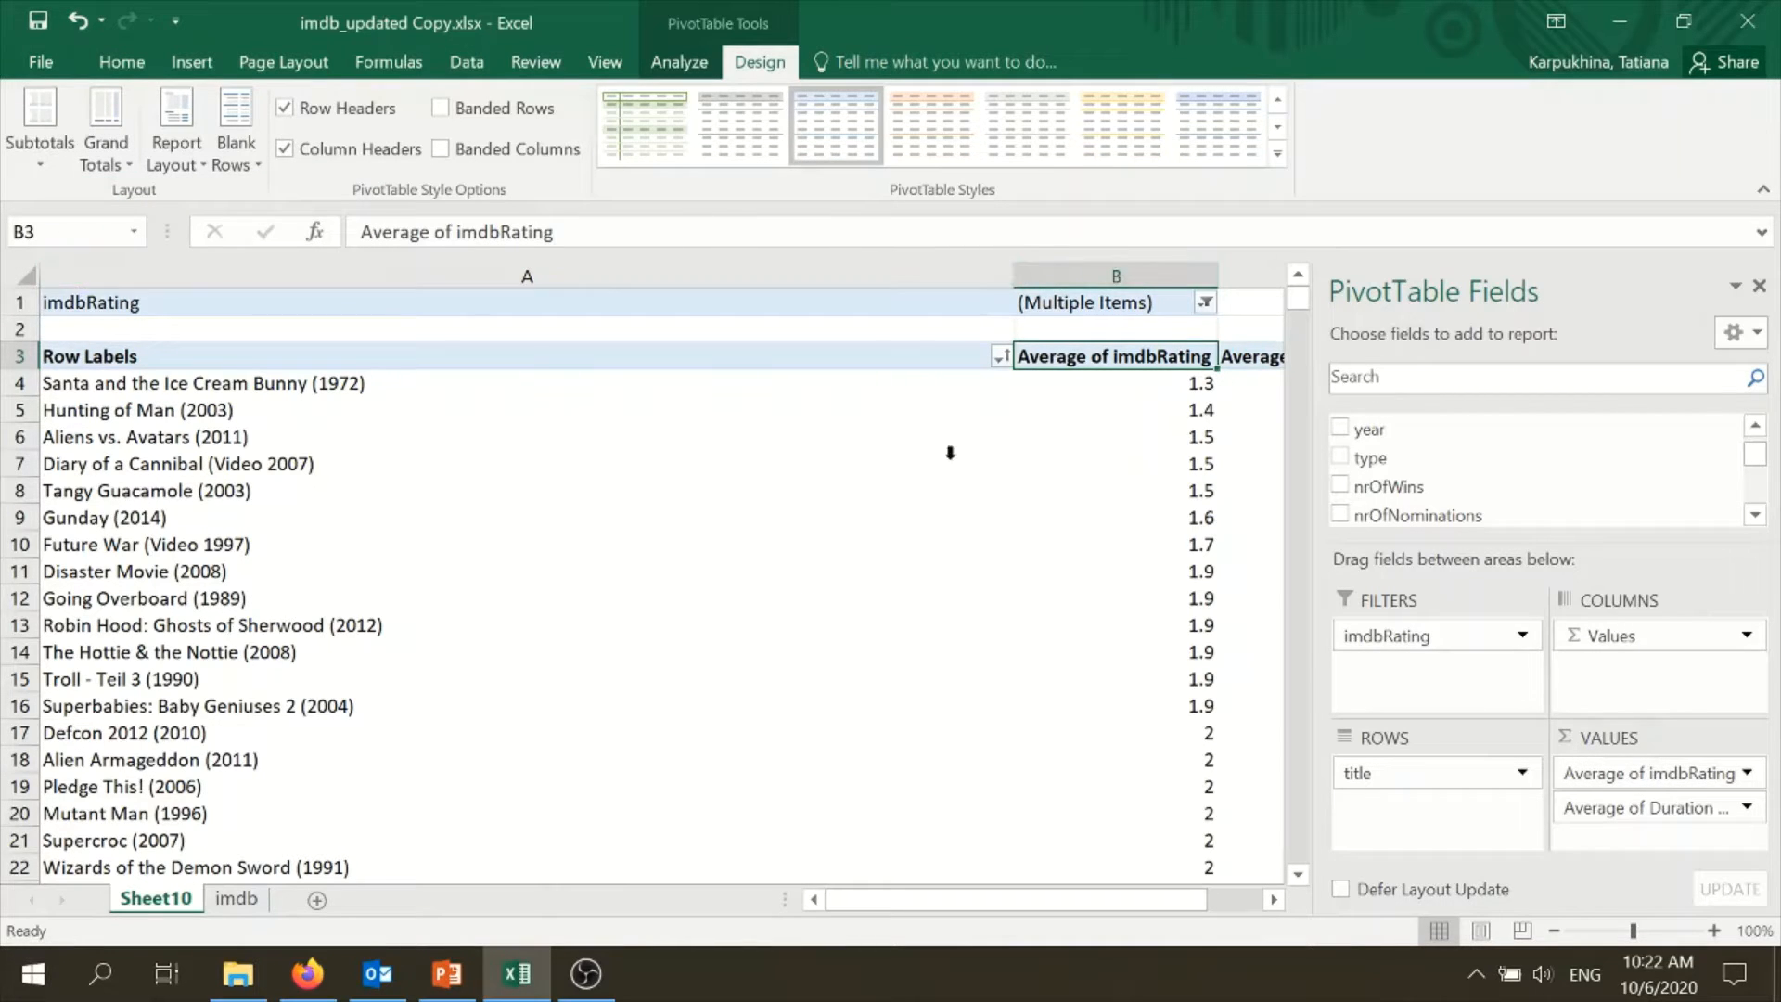
left_click_drag(1014, 270, 494, 325)
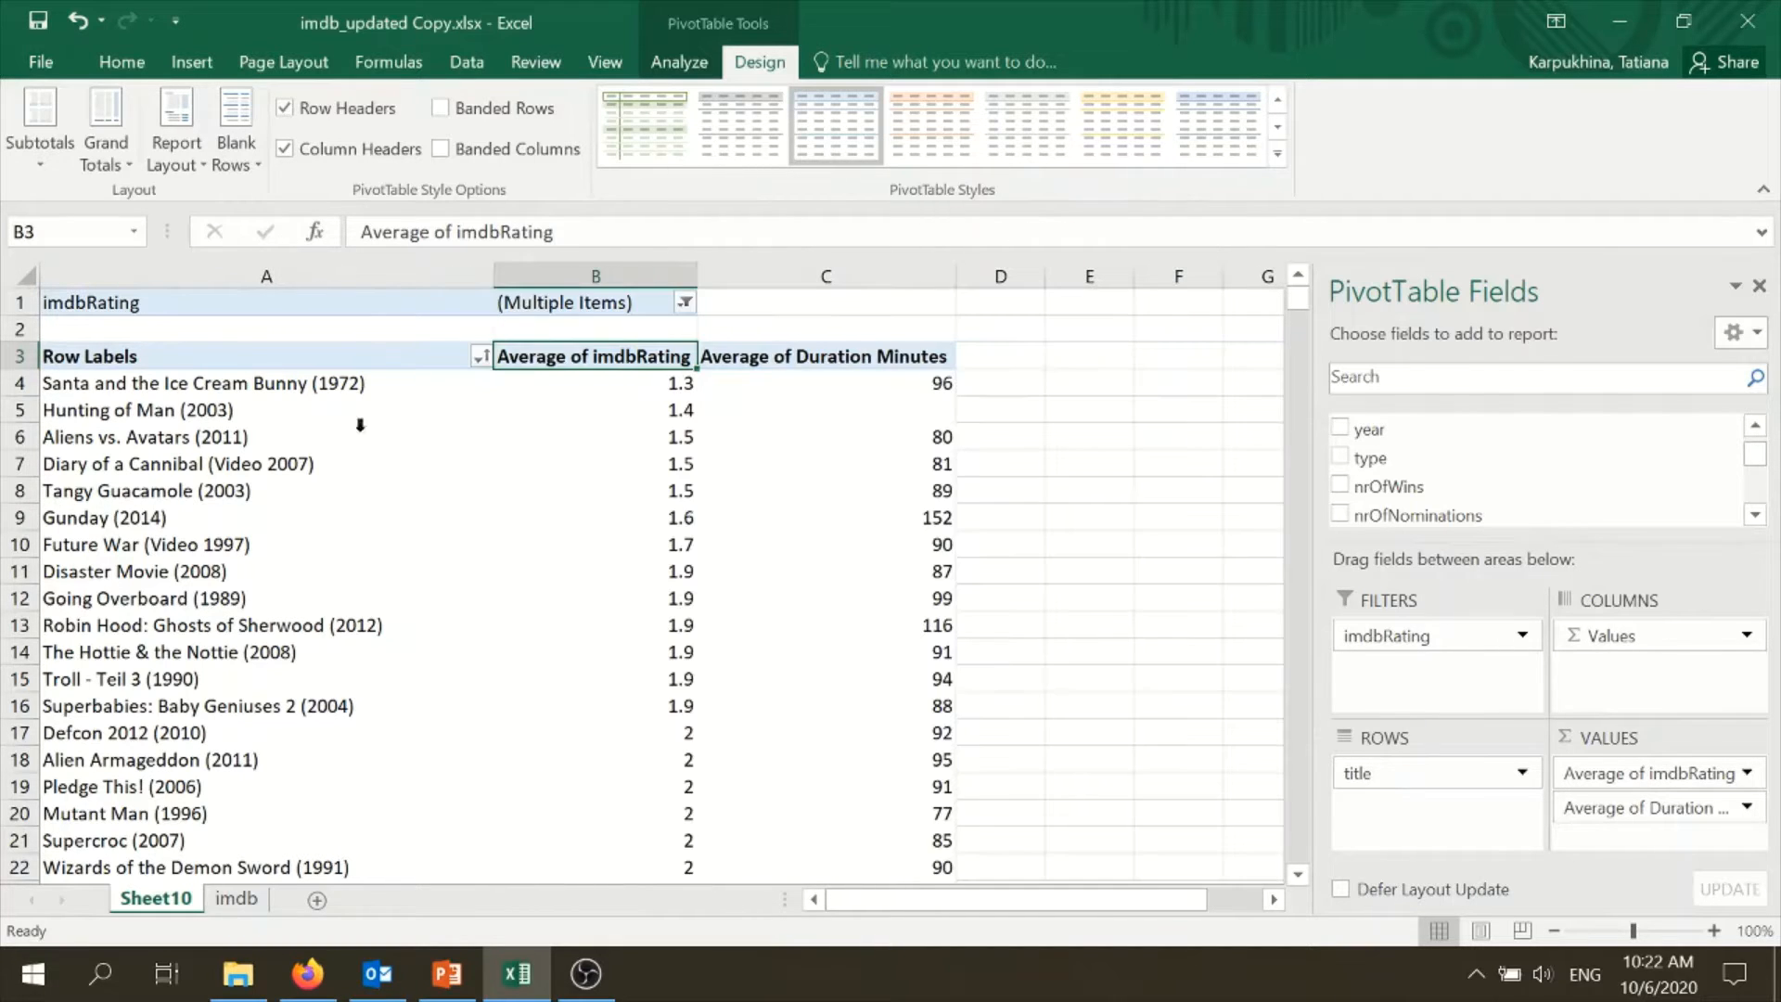
left_click(738, 447)
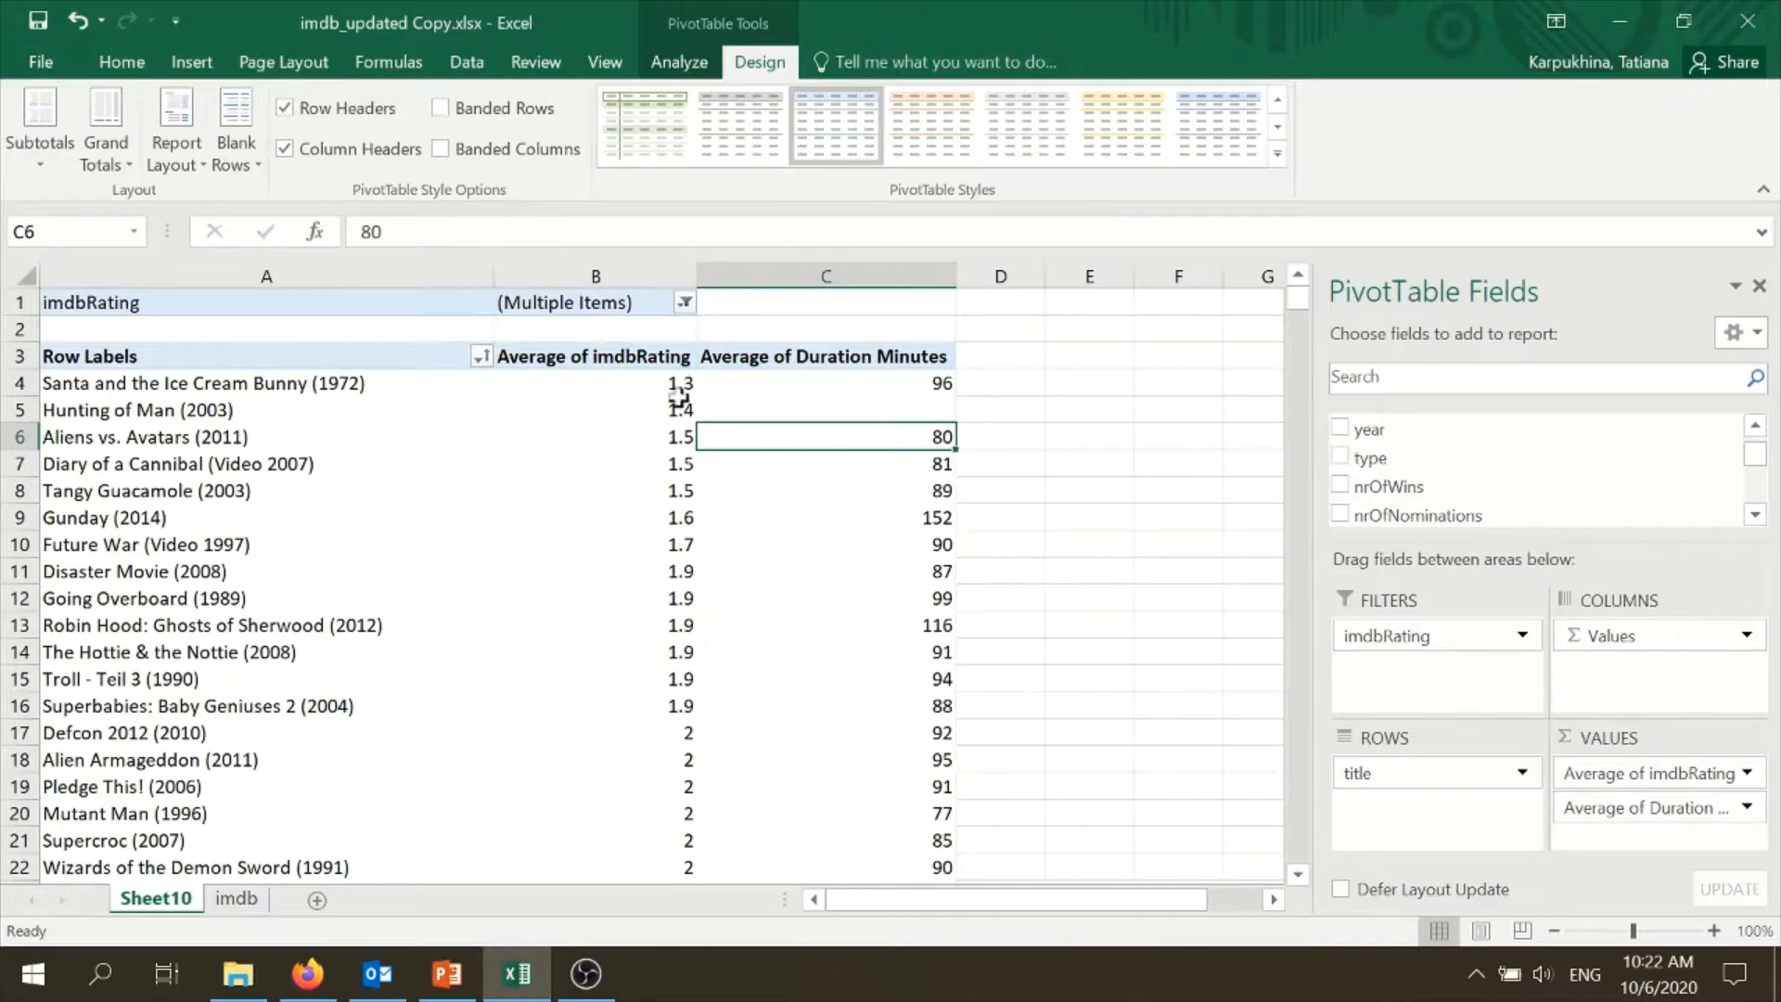
- Start the Regression analysis tool and clear its prefilled Y and X input ranges
left_click(471, 61)
left_click(1612, 106)
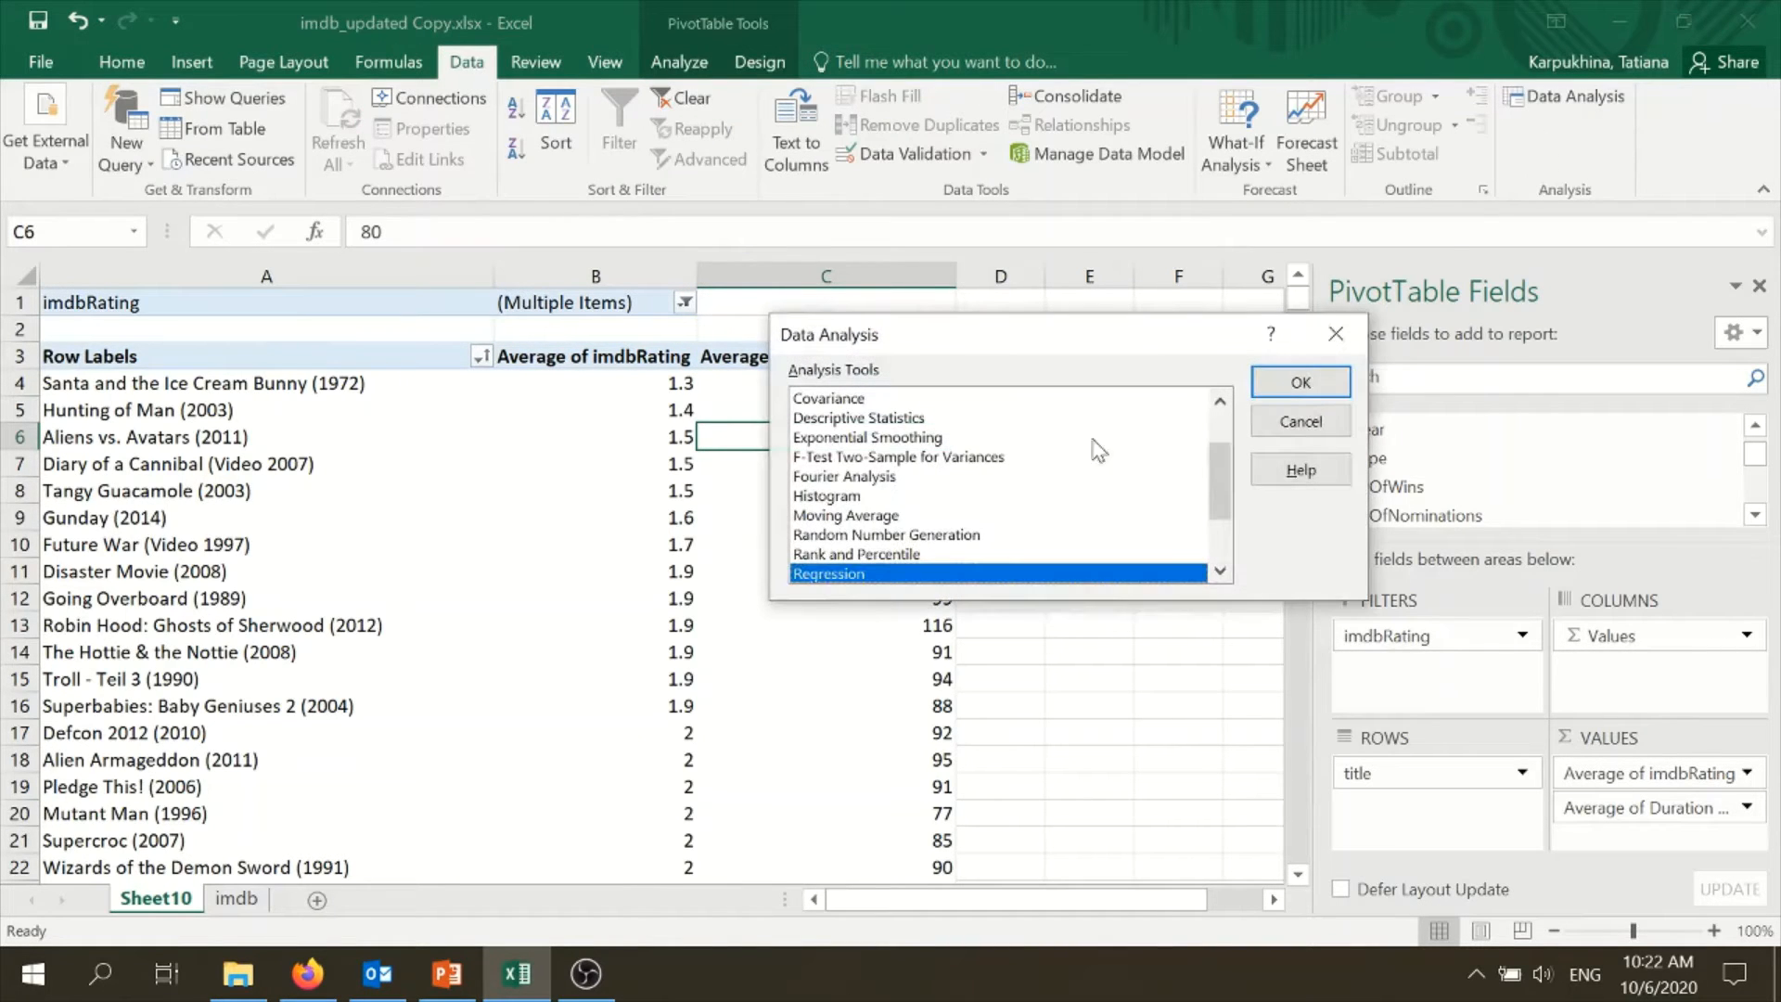
left_click(1295, 384)
left_click_drag(1154, 270, 974, 272)
key("BackSpace")
left_click(1142, 316)
left_click_drag(1148, 315, 1025, 314)
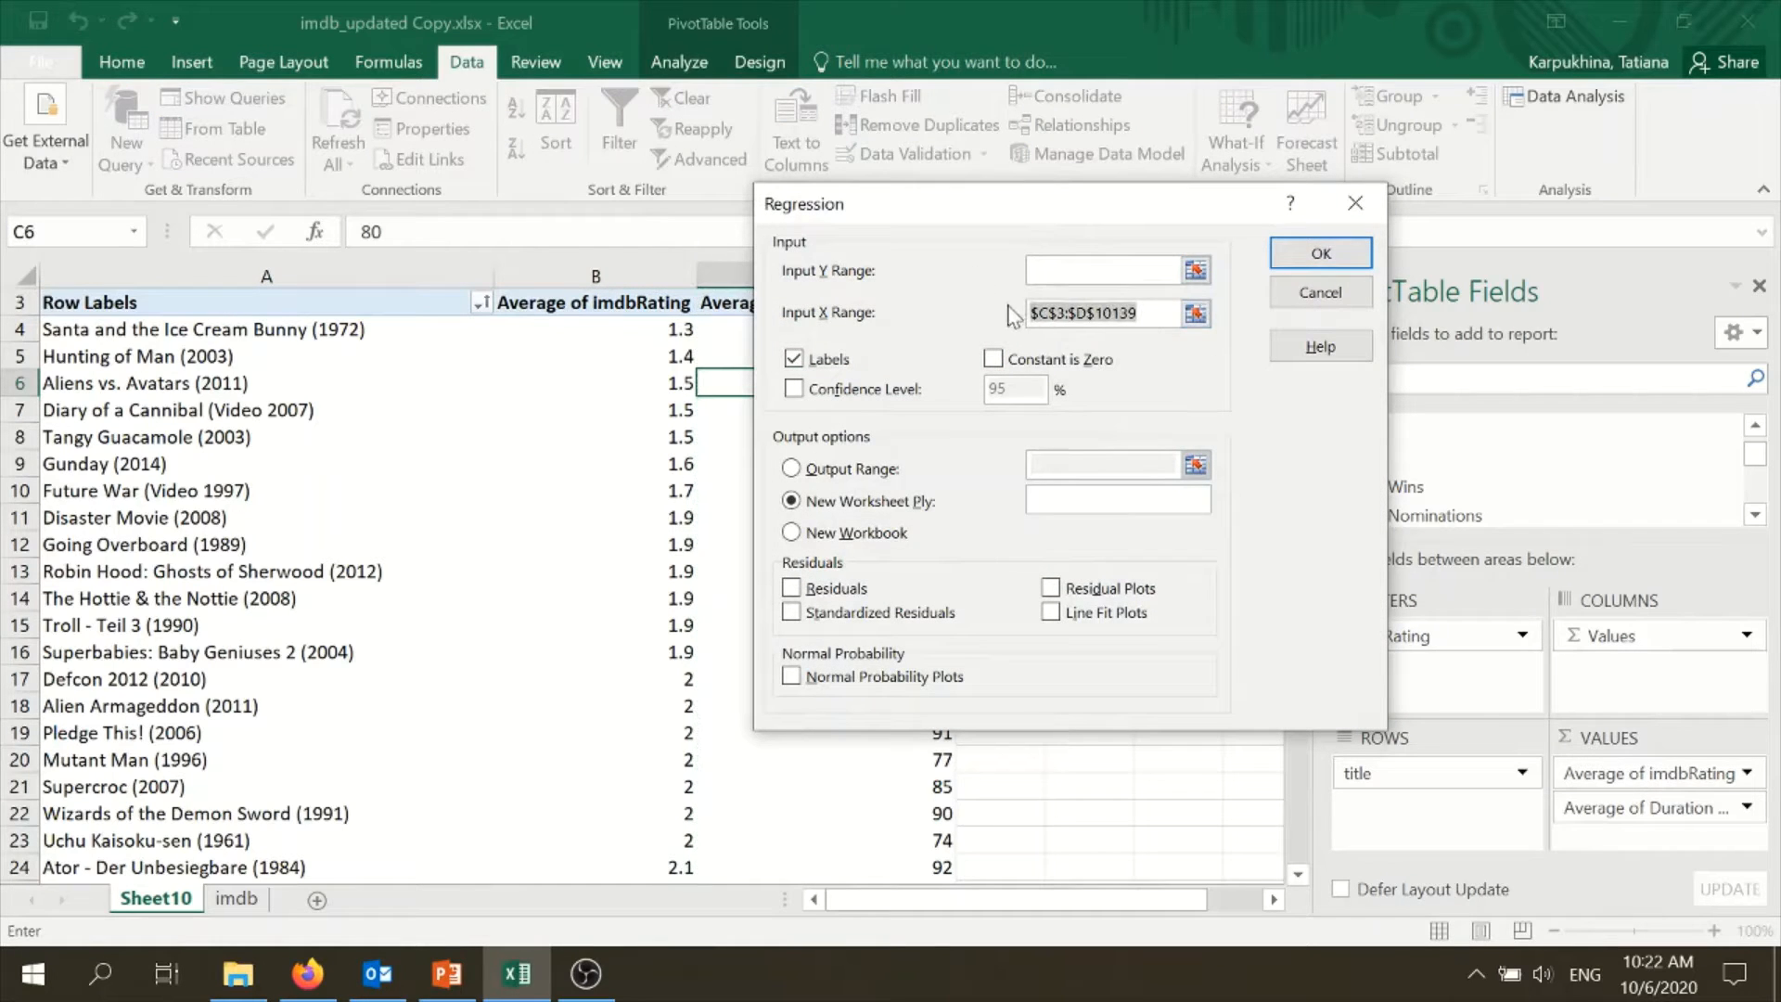
key("BackSpace")
- Set the regression's Y range to the Average of imdbRating column, $B$3:$B$10491, including its header
left_click(566, 303)
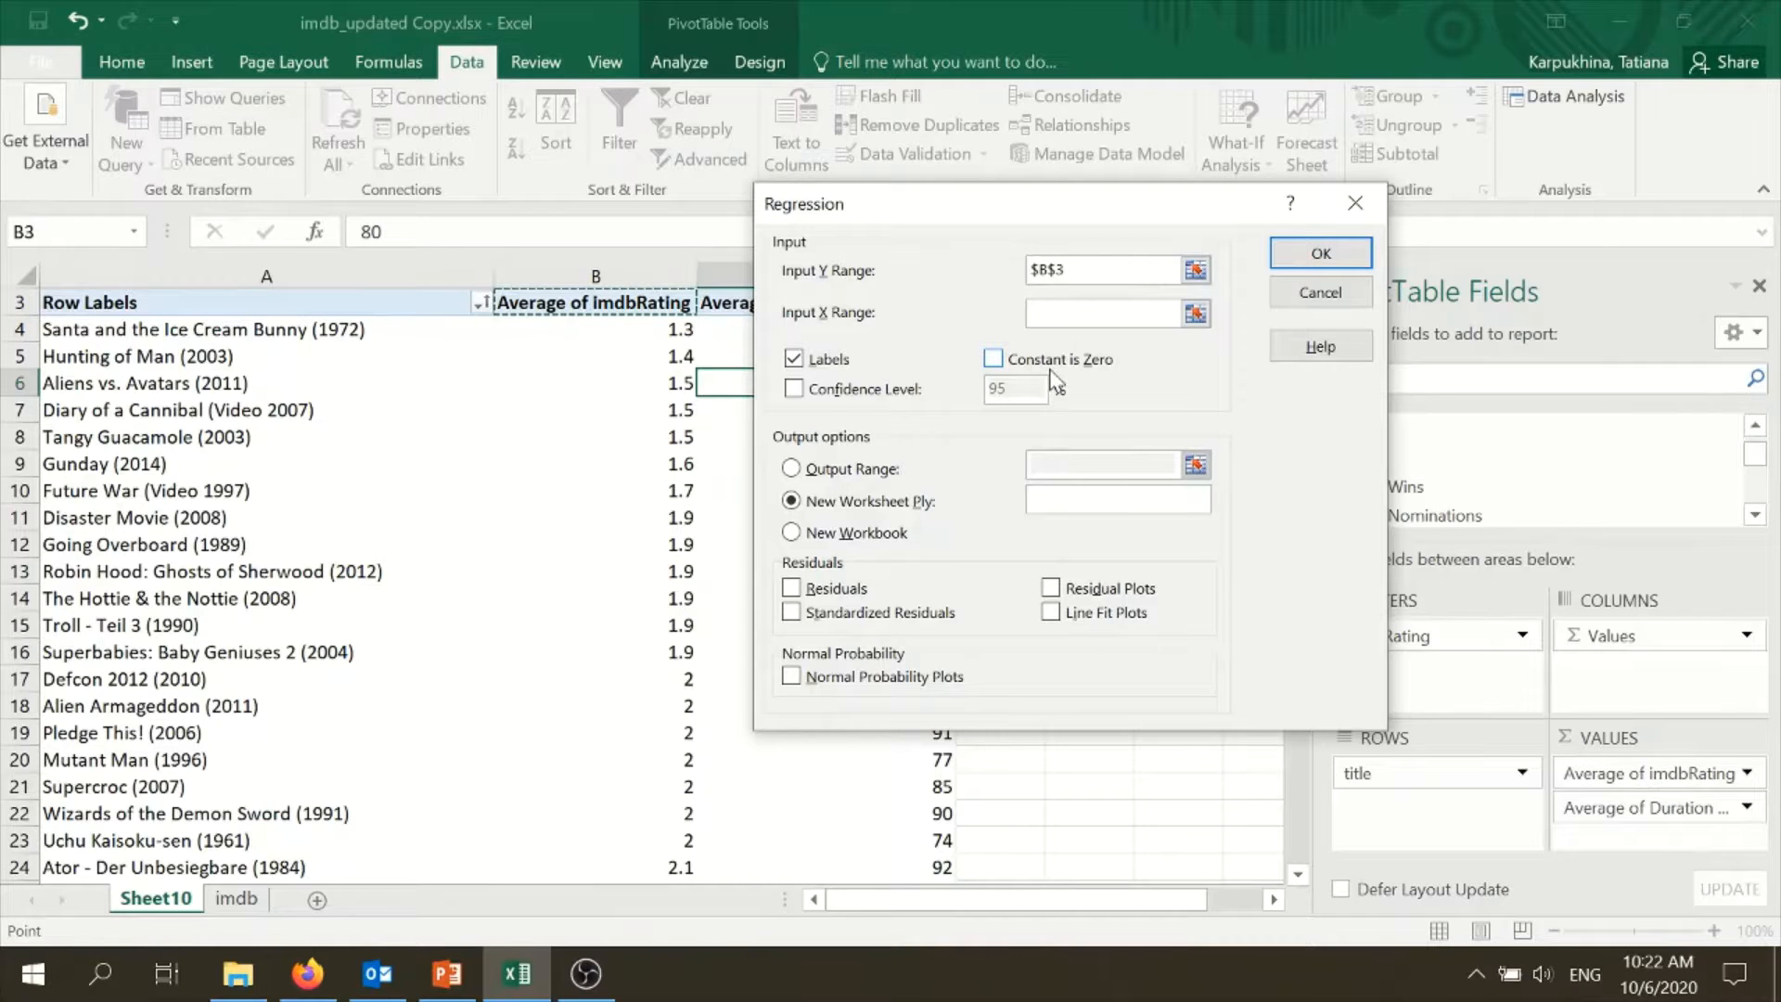
key("ctrl+shift+Down")
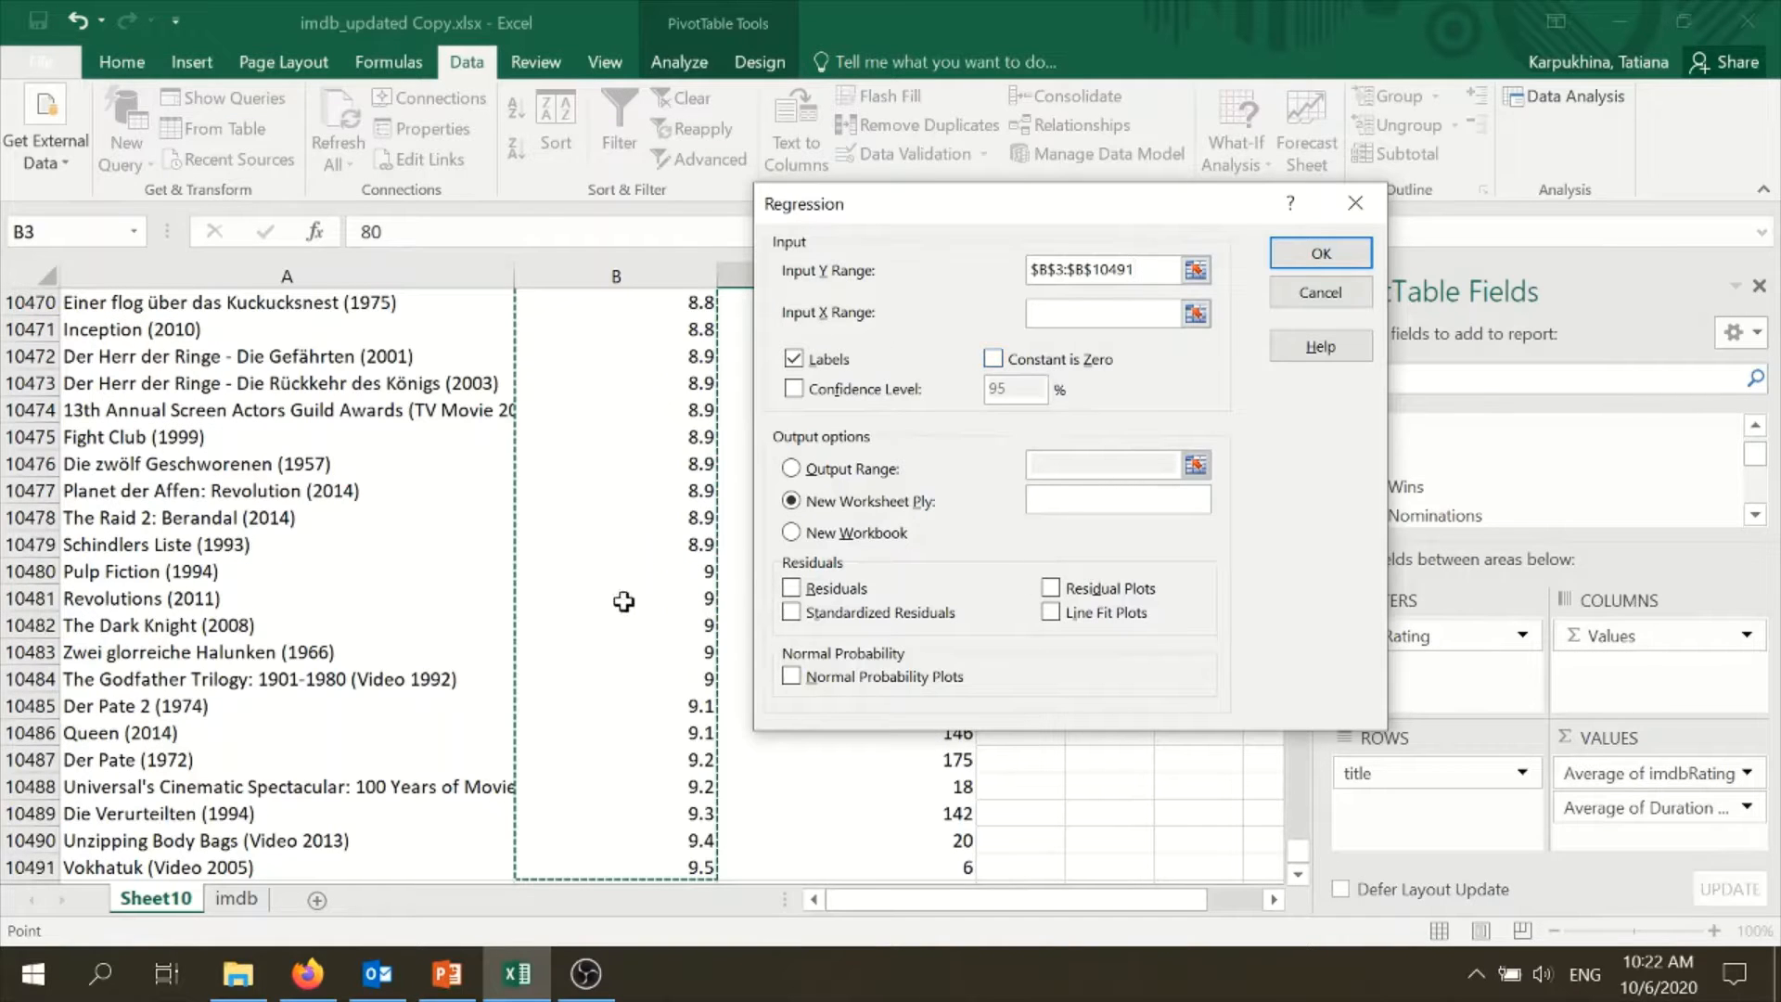
scroll(634, 553, "up", 1)
scroll(634, 553, "up", 13)
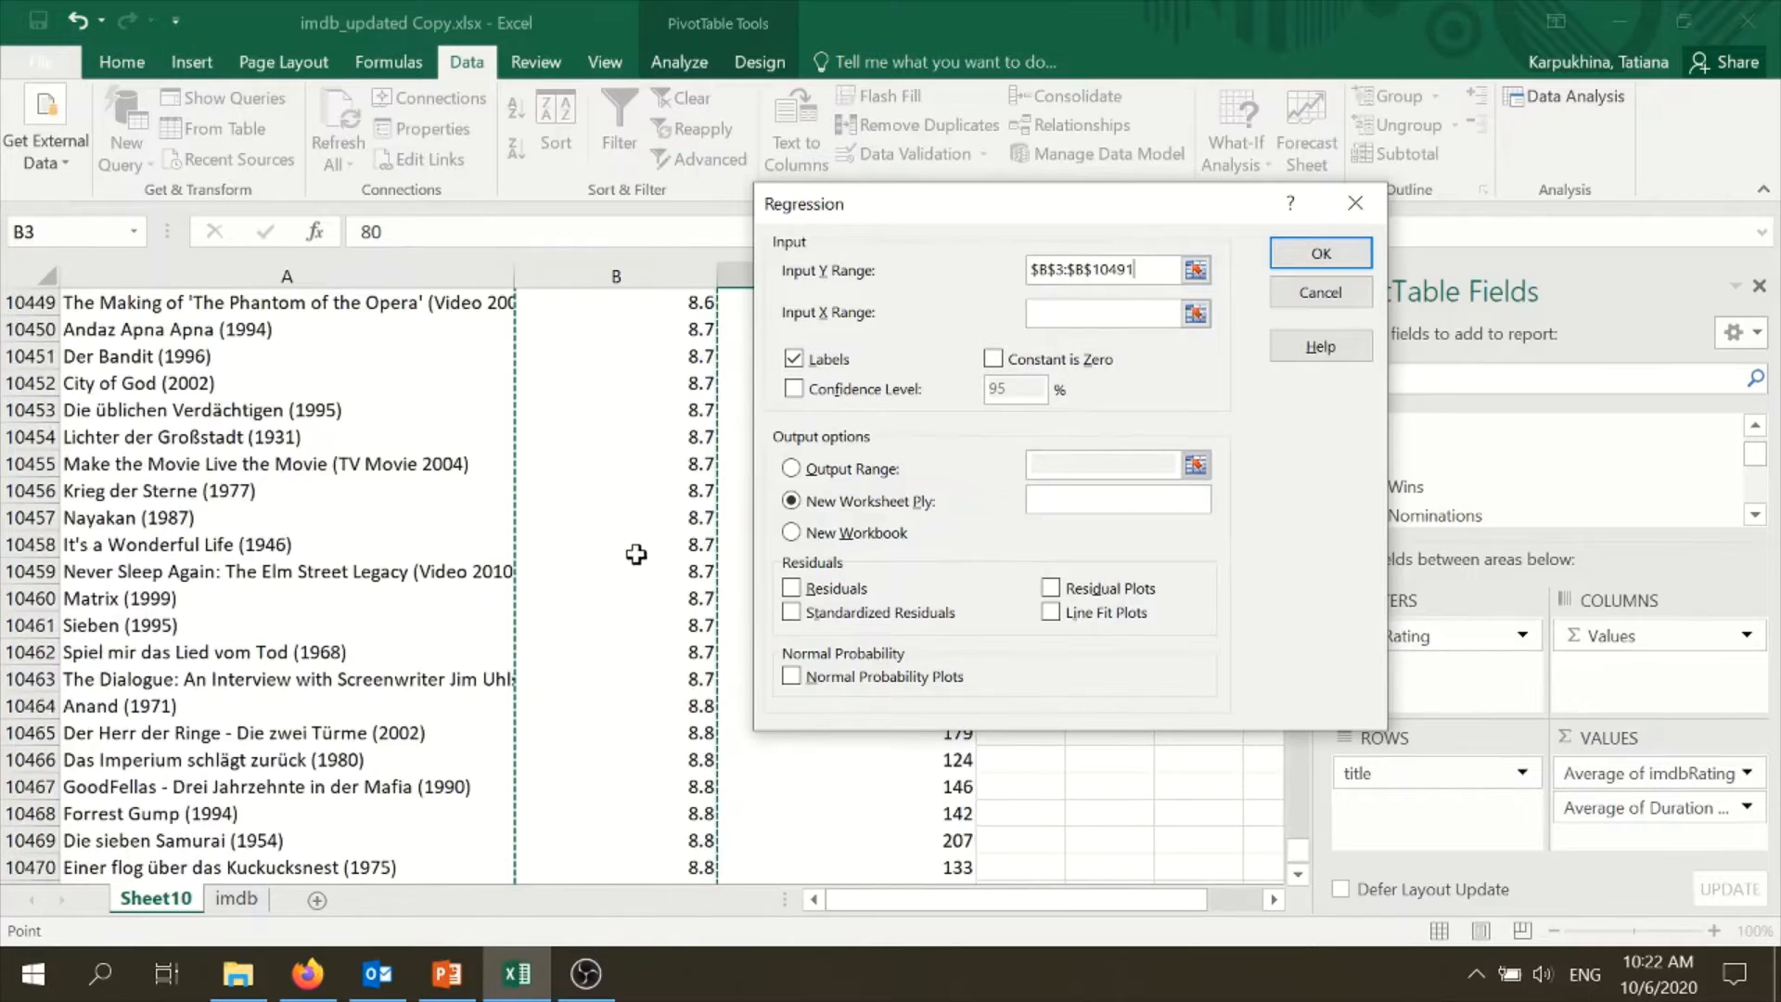
- Set the regression's X range to the Average of Duration Minutes column, $C$3:$C$10491, including its header
left_click(1078, 313)
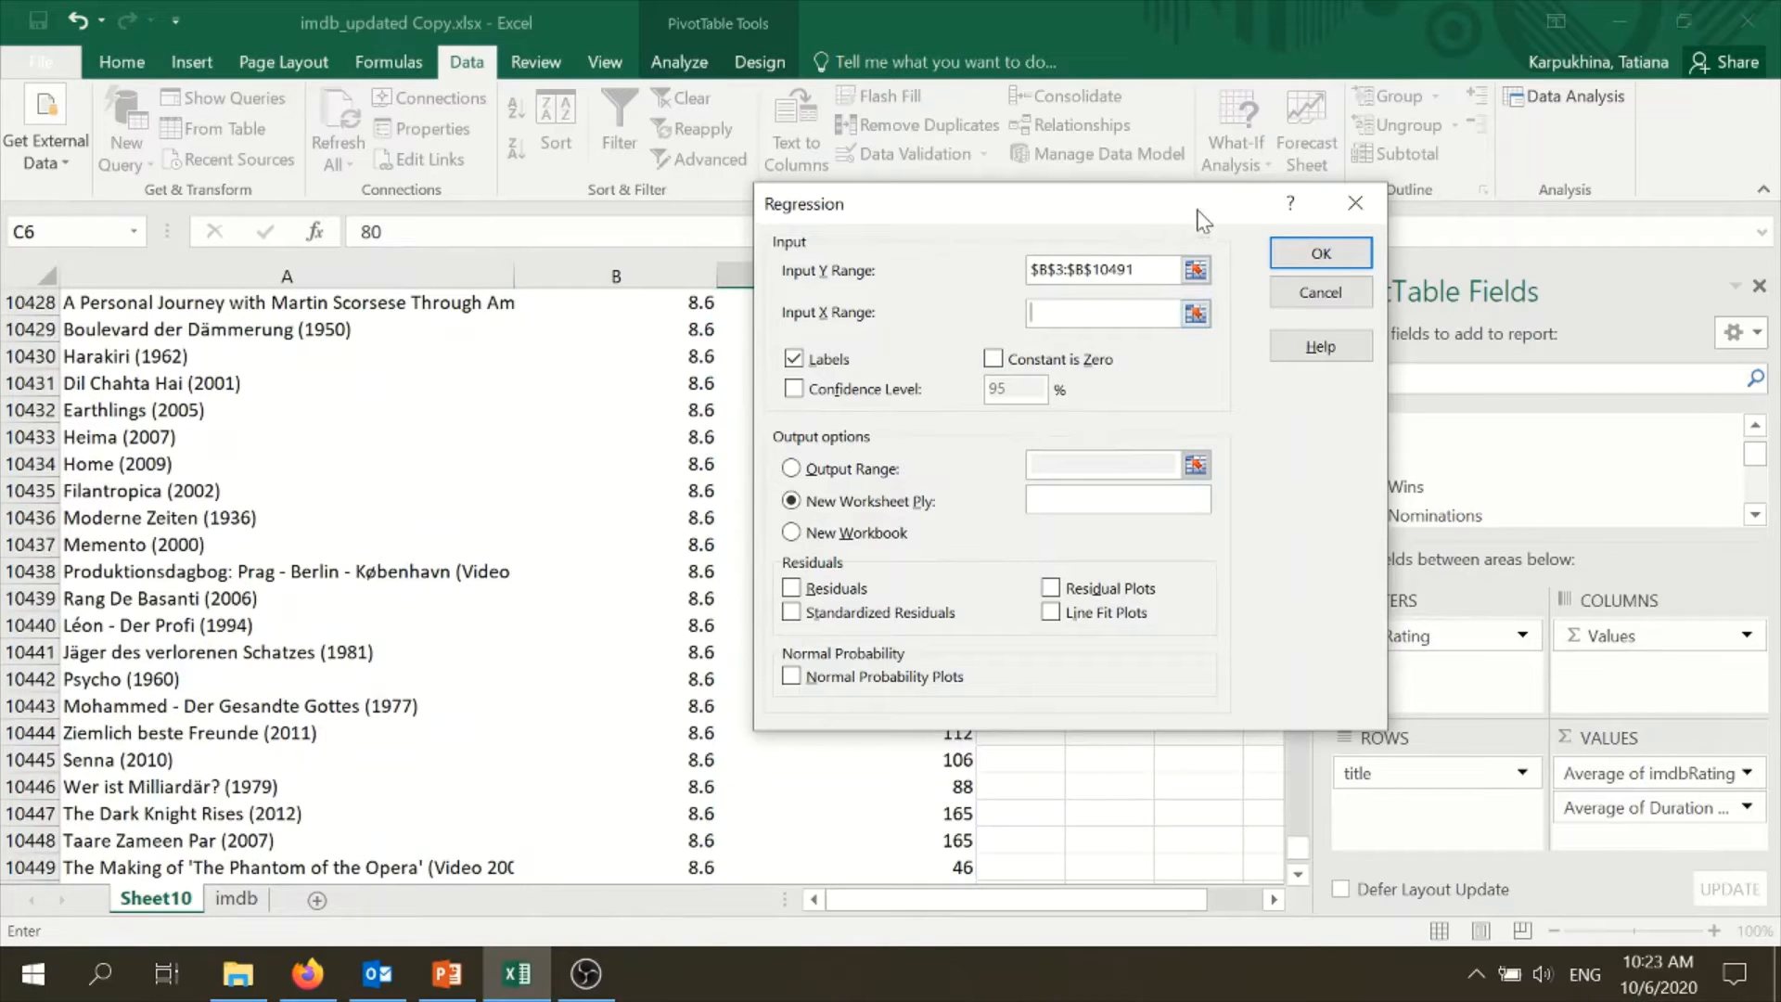
left_click_drag(1197, 209, 1558, 151)
left_click_drag(1297, 846, 1303, 192)
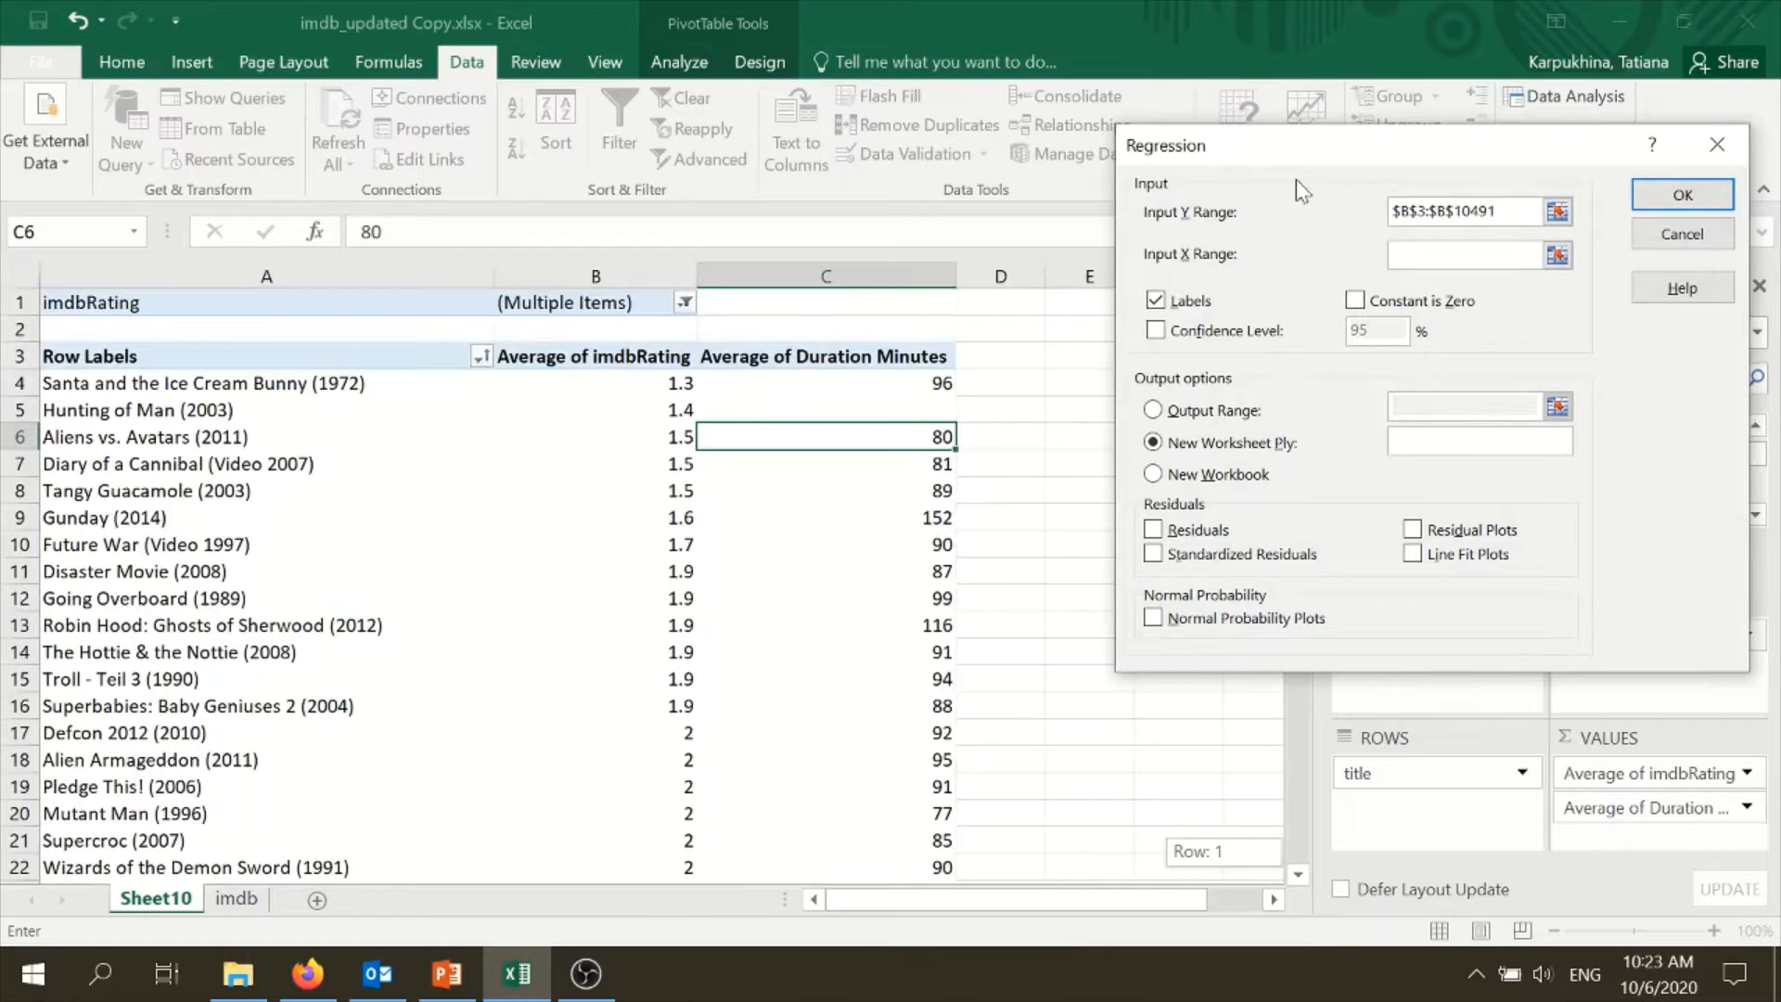
left_click(849, 361)
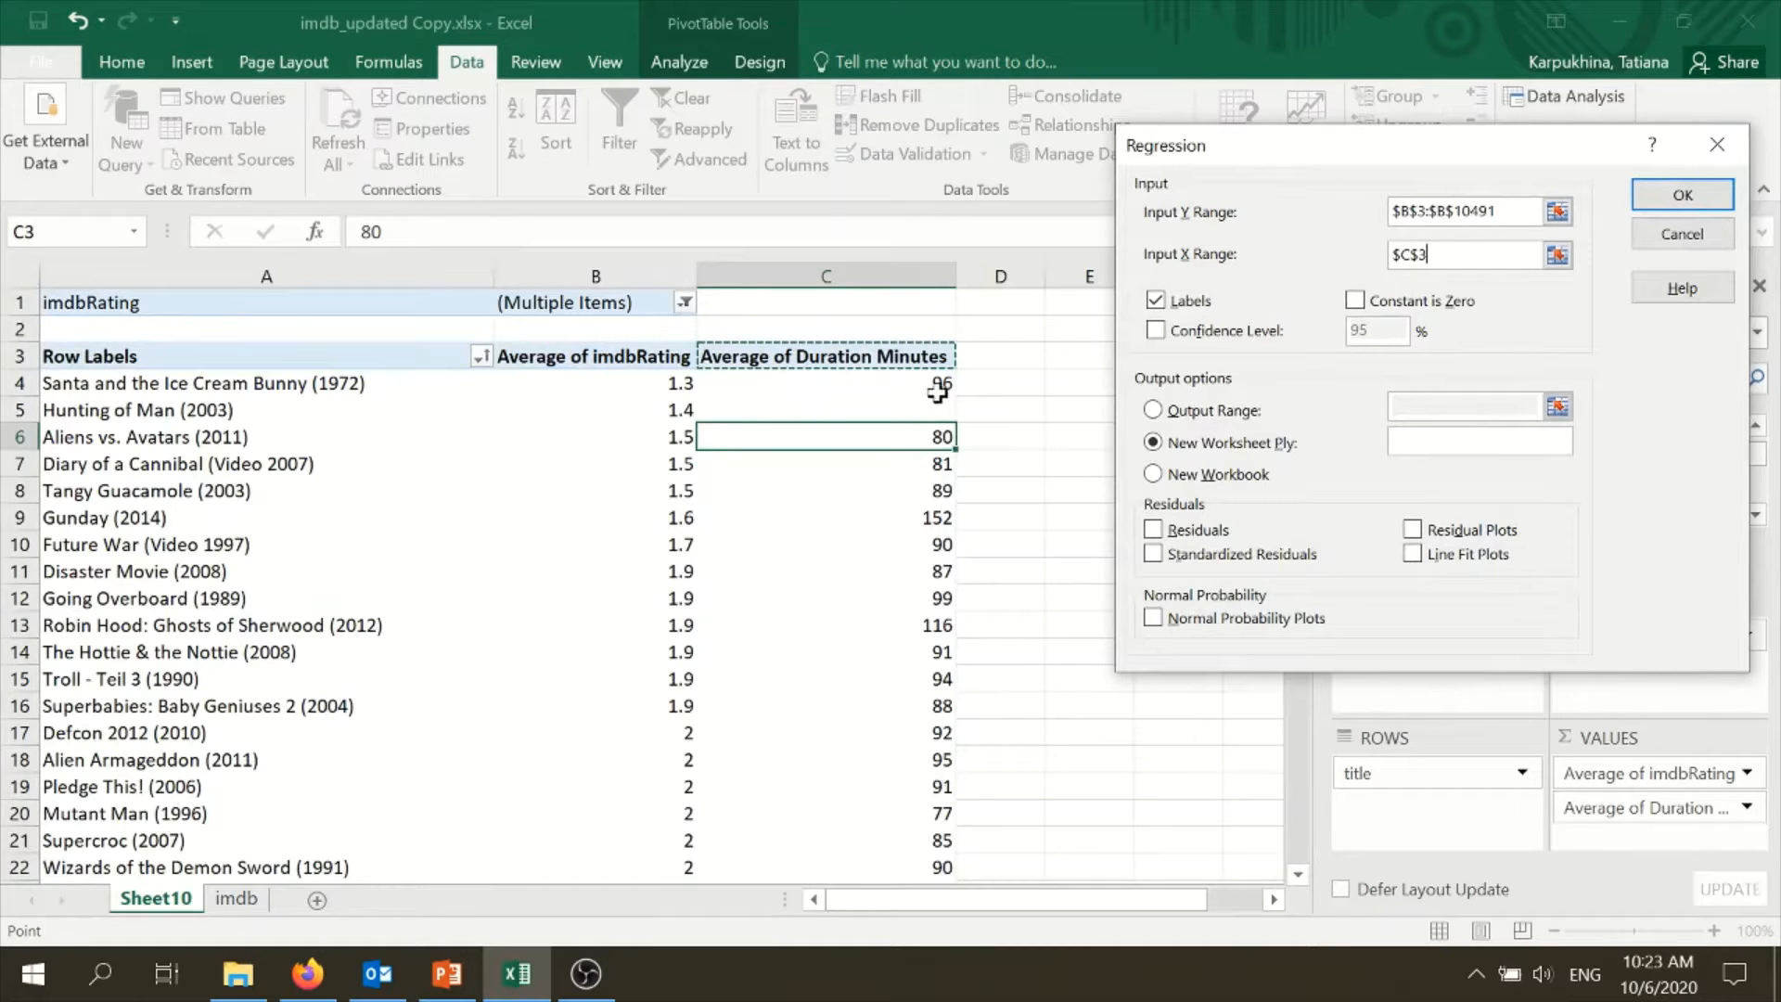
left_click_drag(940, 390, 940, 390)
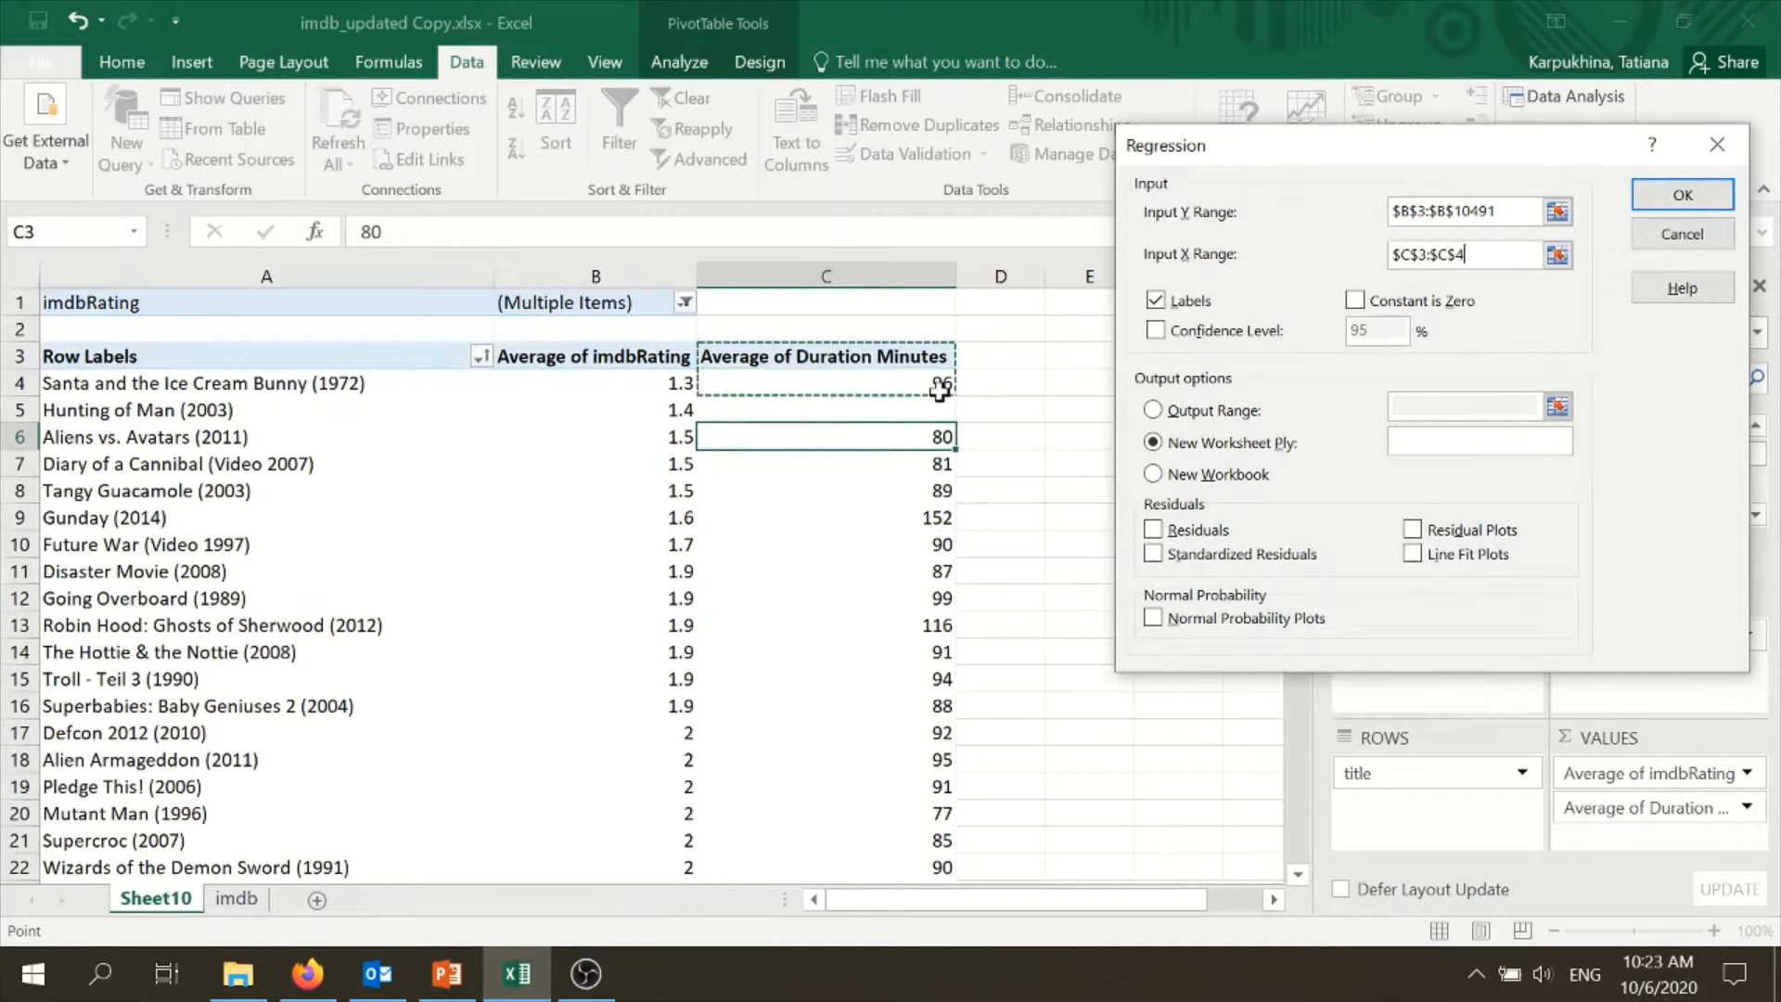
key("shift+Down")
key("shift+Down")
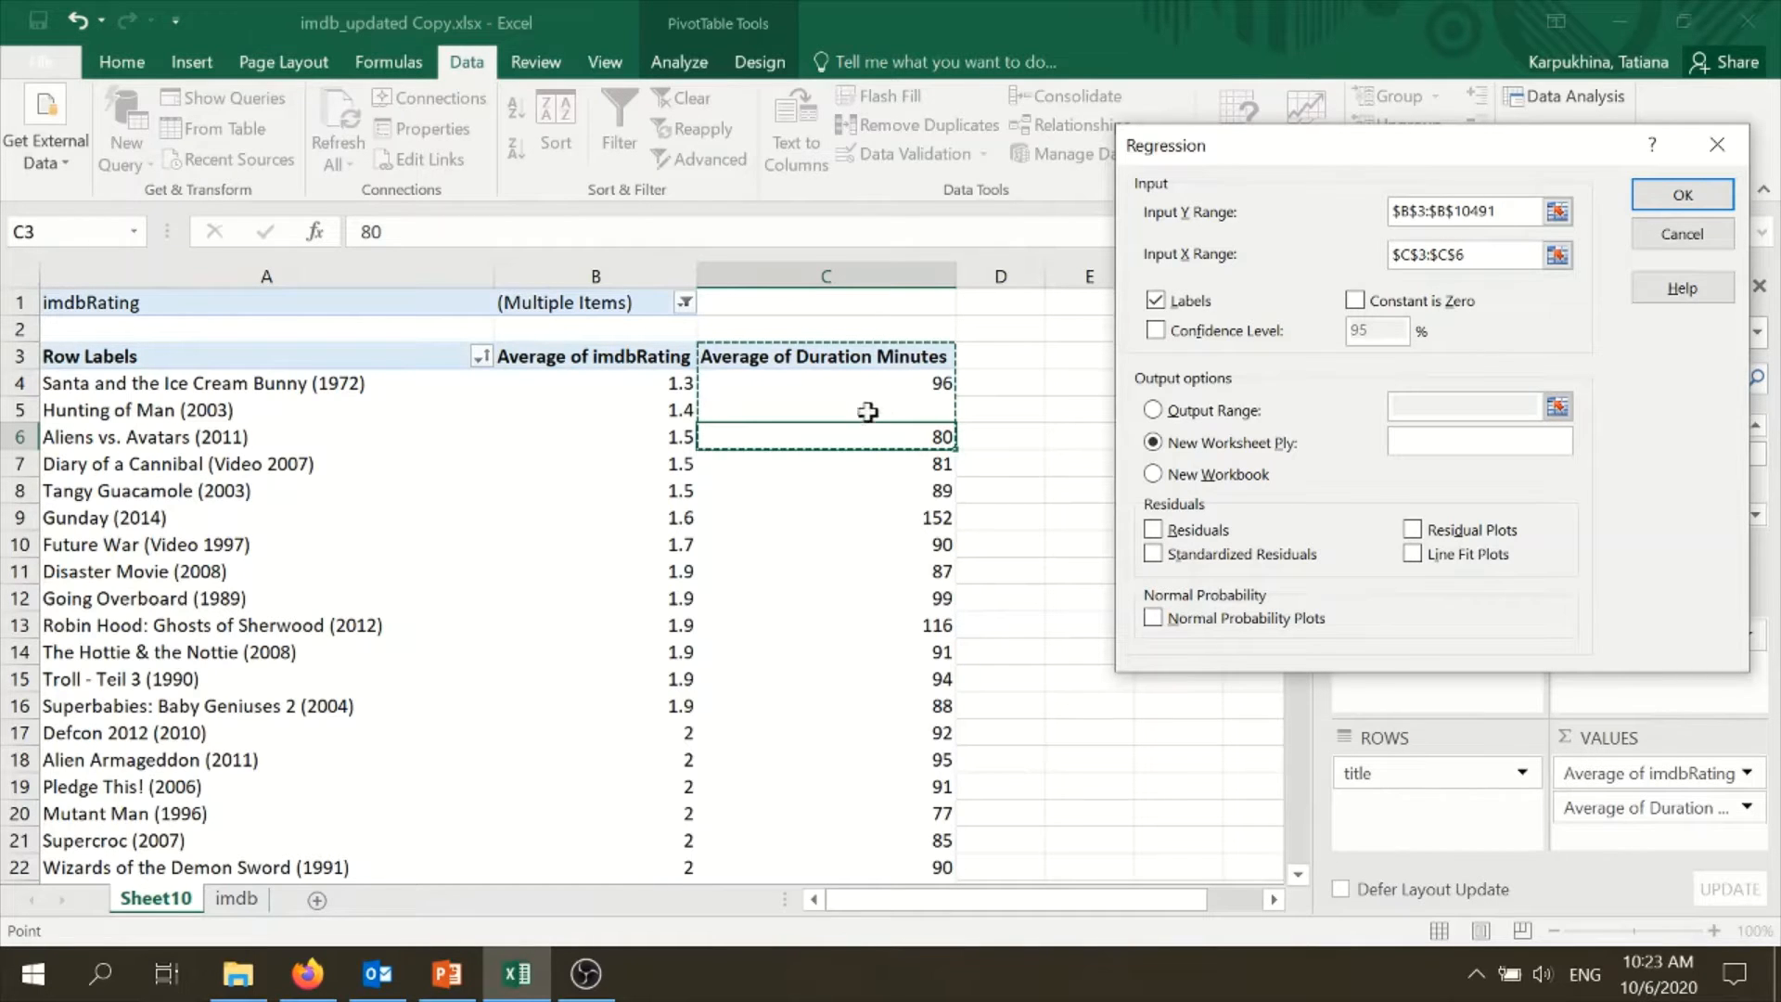
key("shift+Down")
key("shift+Down")
key("shift+Down")
key("shift+Down")
key("shift+Down")
key("shift+Down")
key("shift+Down")
key("shift+Down")
key("shift+Down")
key("shift+Down")
key("shift+Down")
key("shift+Down")
key("shift+Down")
key("shift+Down")
key("shift+Down")
key("shift+Down")
key("shift+Down")
key("shift+Down")
key("shift+Down")
key("shift+Down")
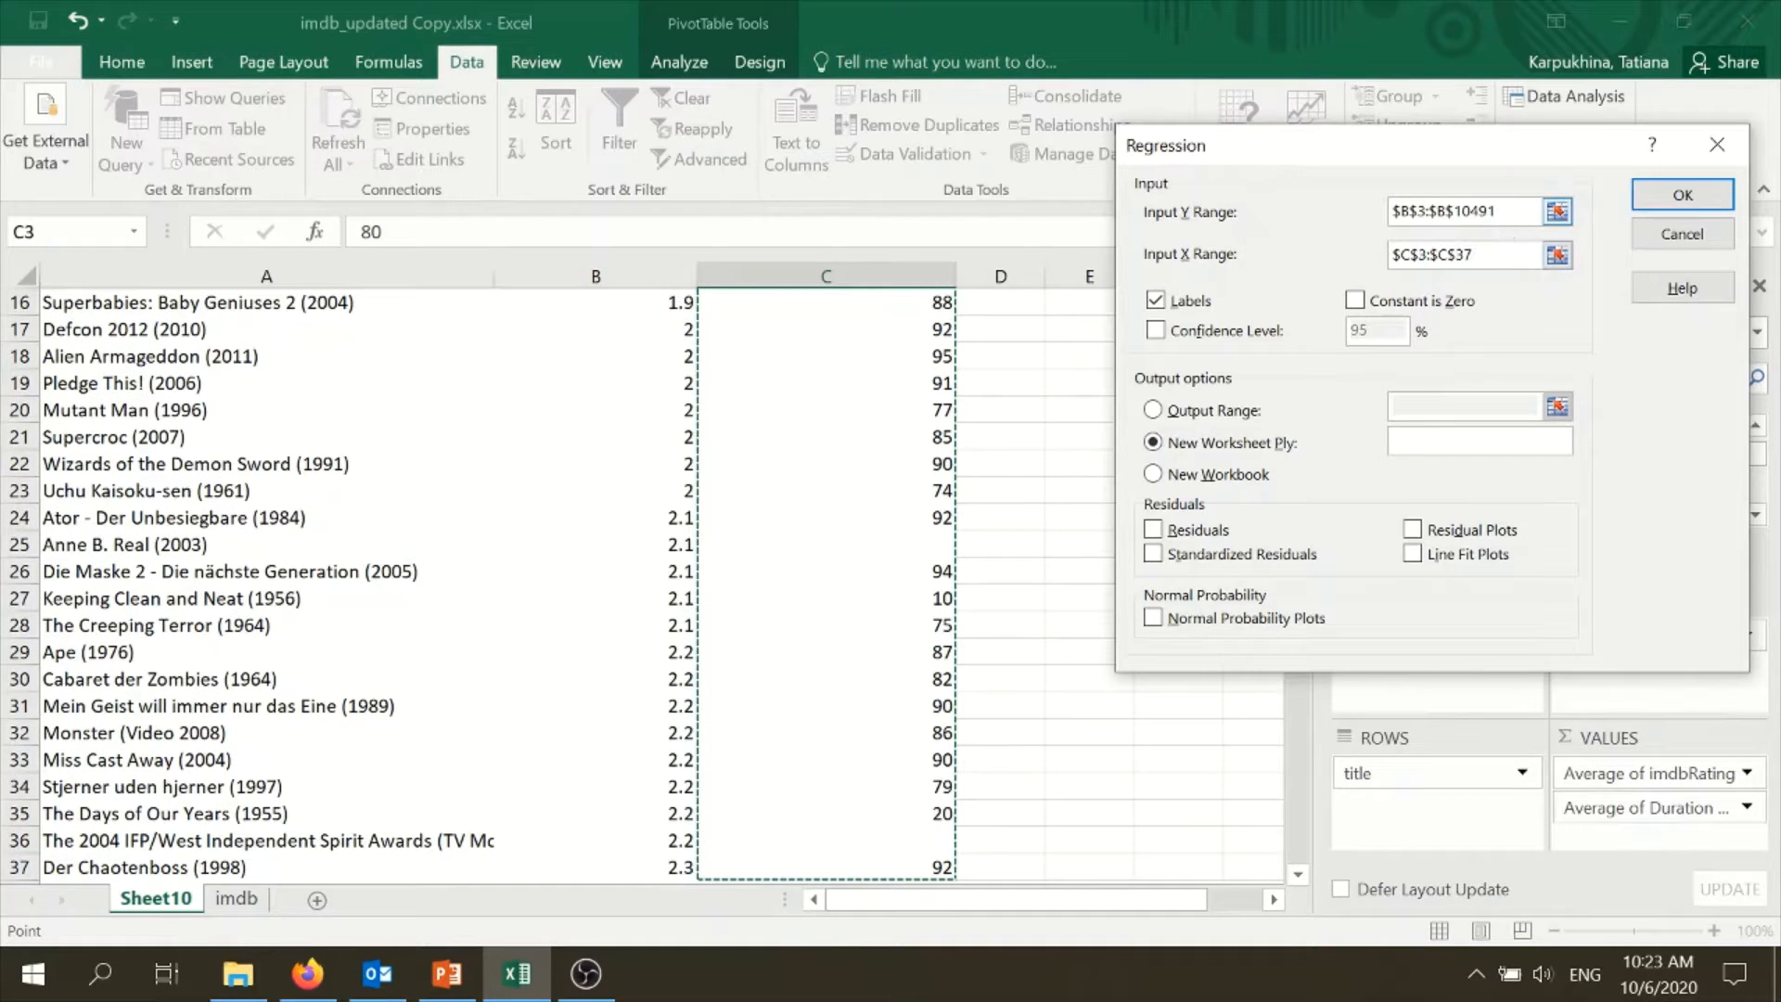
left_click(1485, 255)
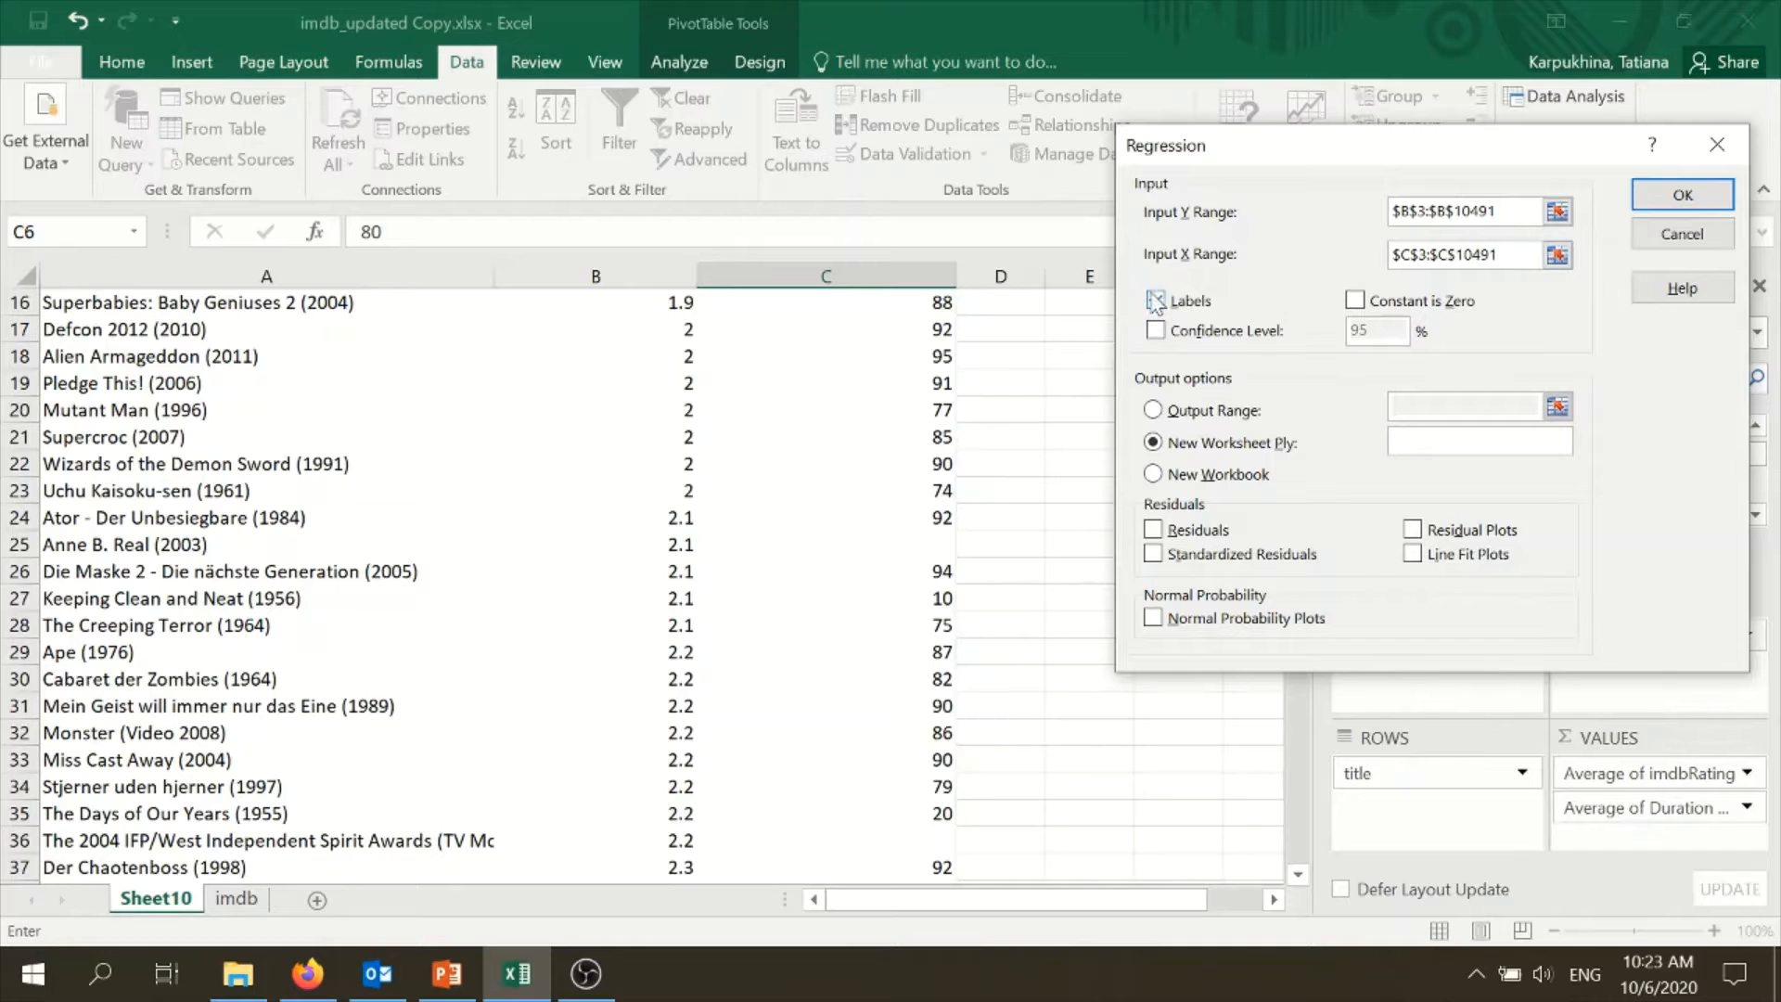
- Try to run the regression with labels and output to a new worksheet, and close the analysis dialogs
left_click(1681, 195)
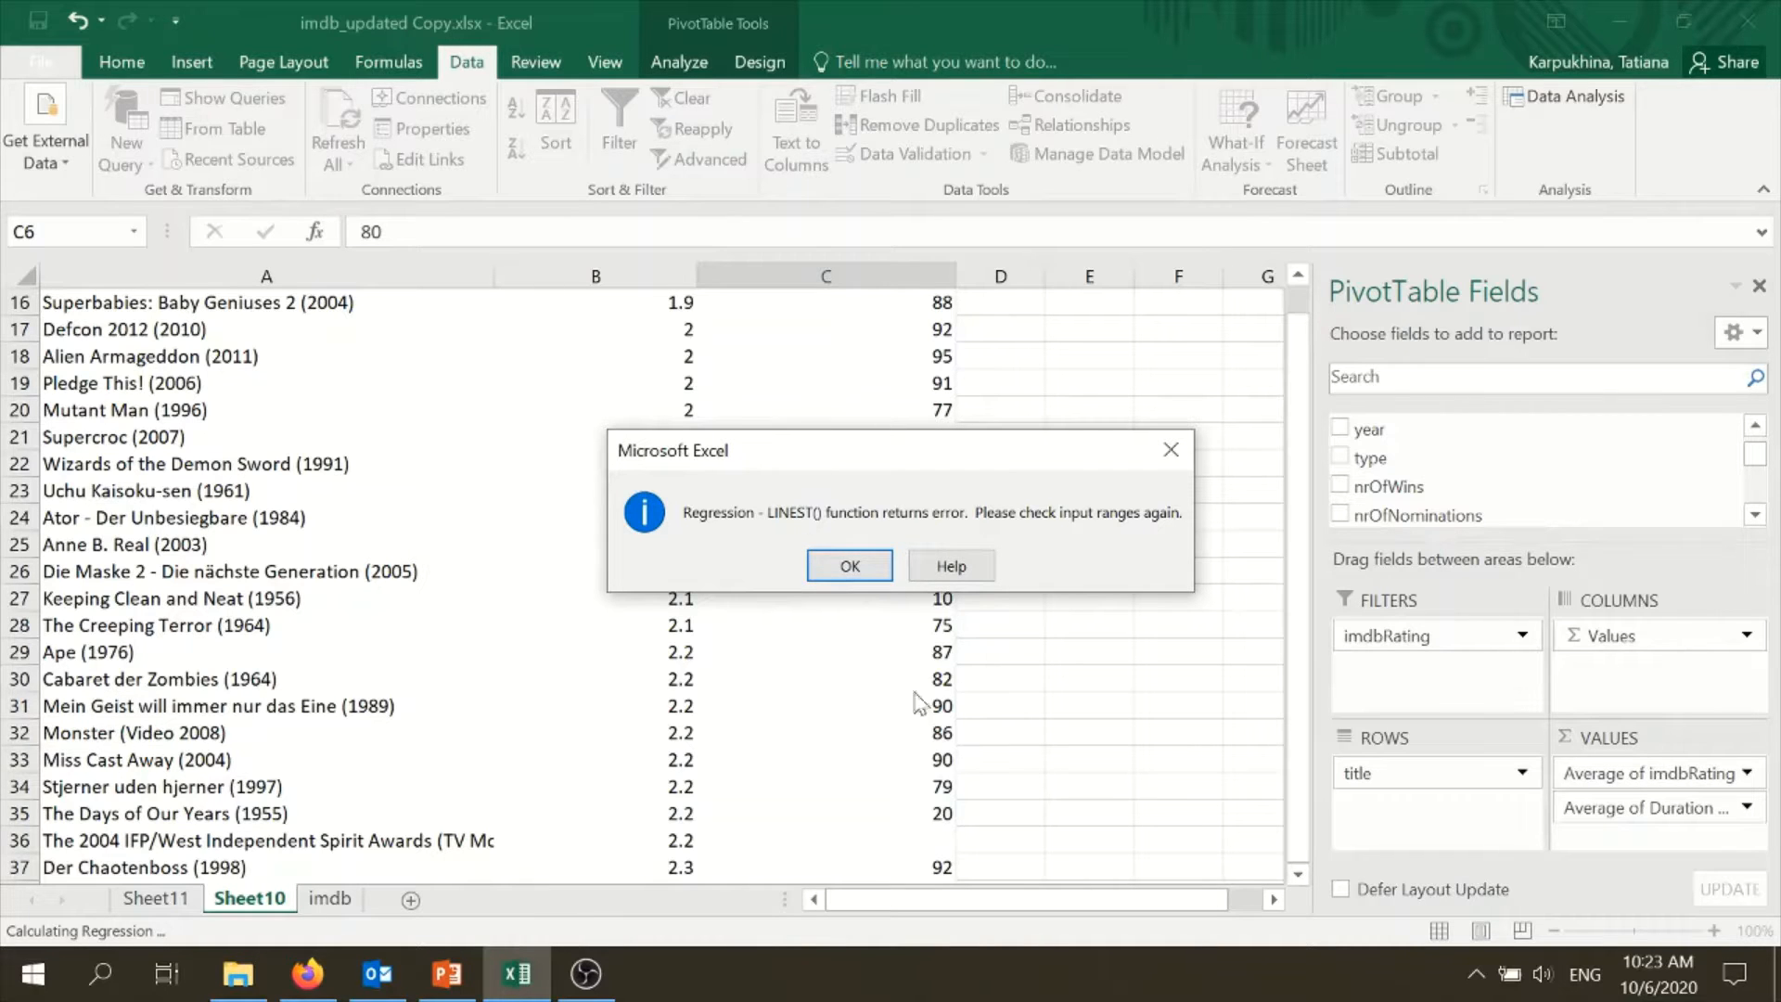
left_click(850, 567)
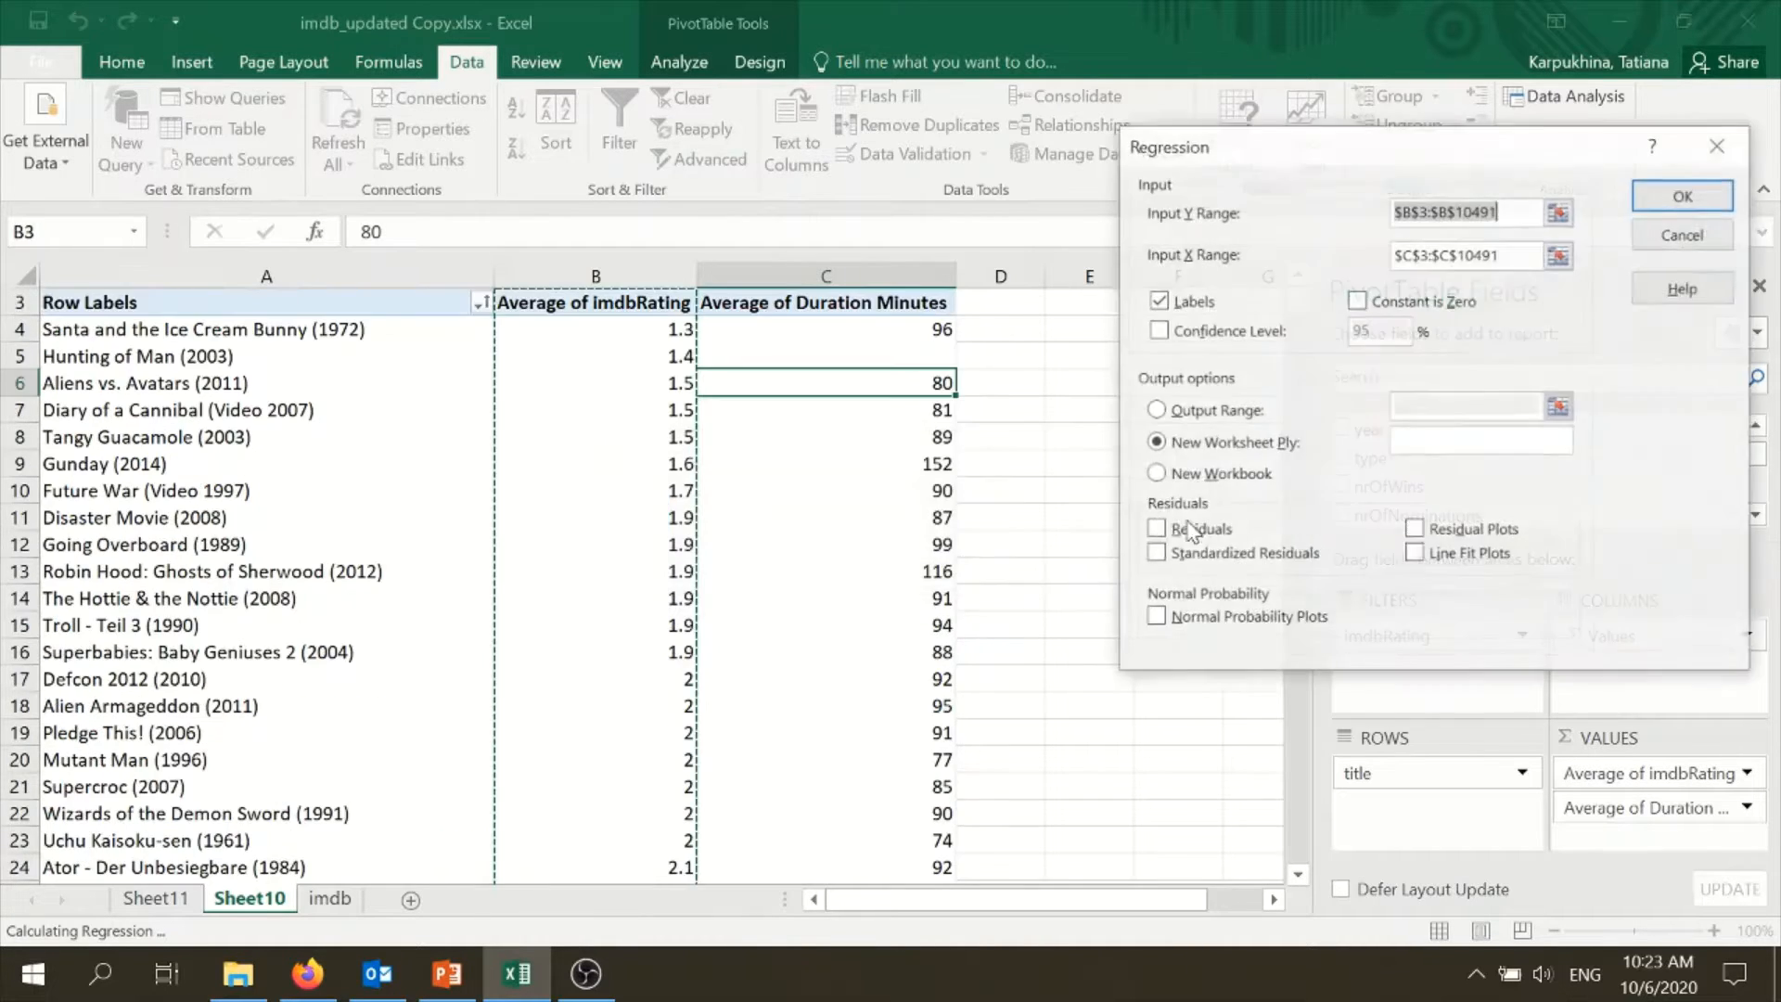
left_click(1661, 243)
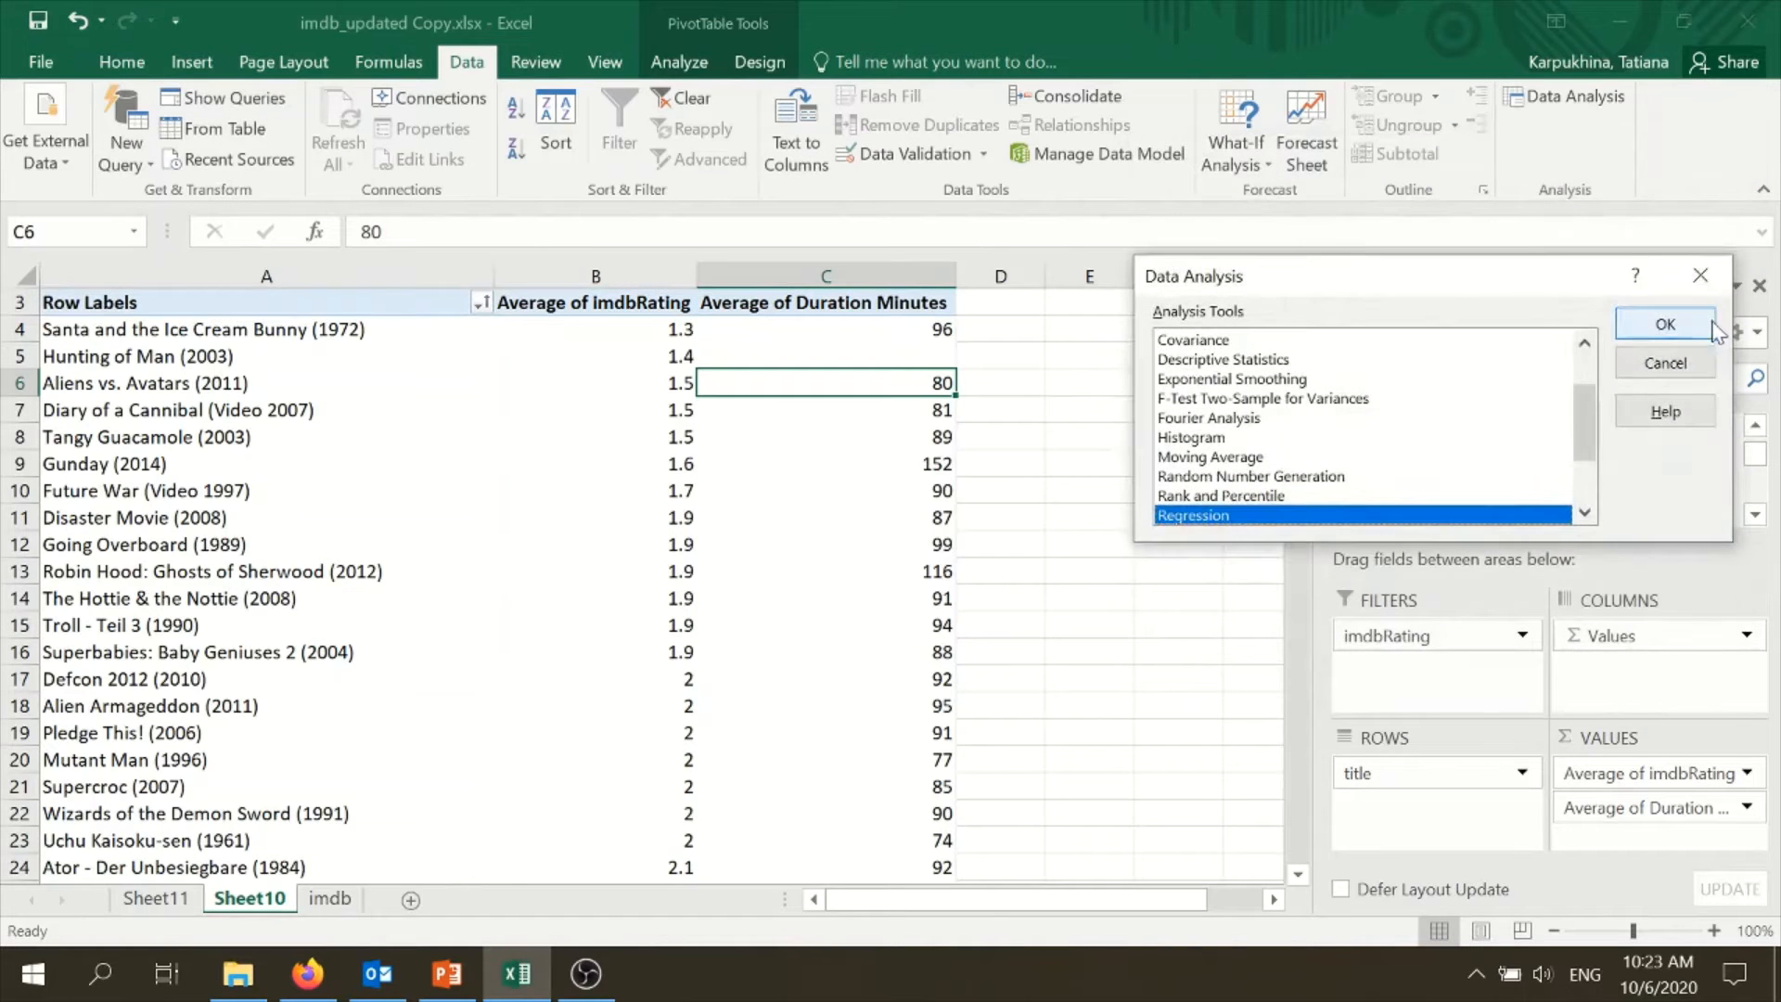
left_click(1662, 358)
- Add the Duration Minutes field to the PivotTable as a second report filter beneath imdbRating
scroll(1299, 306, "up", 1)
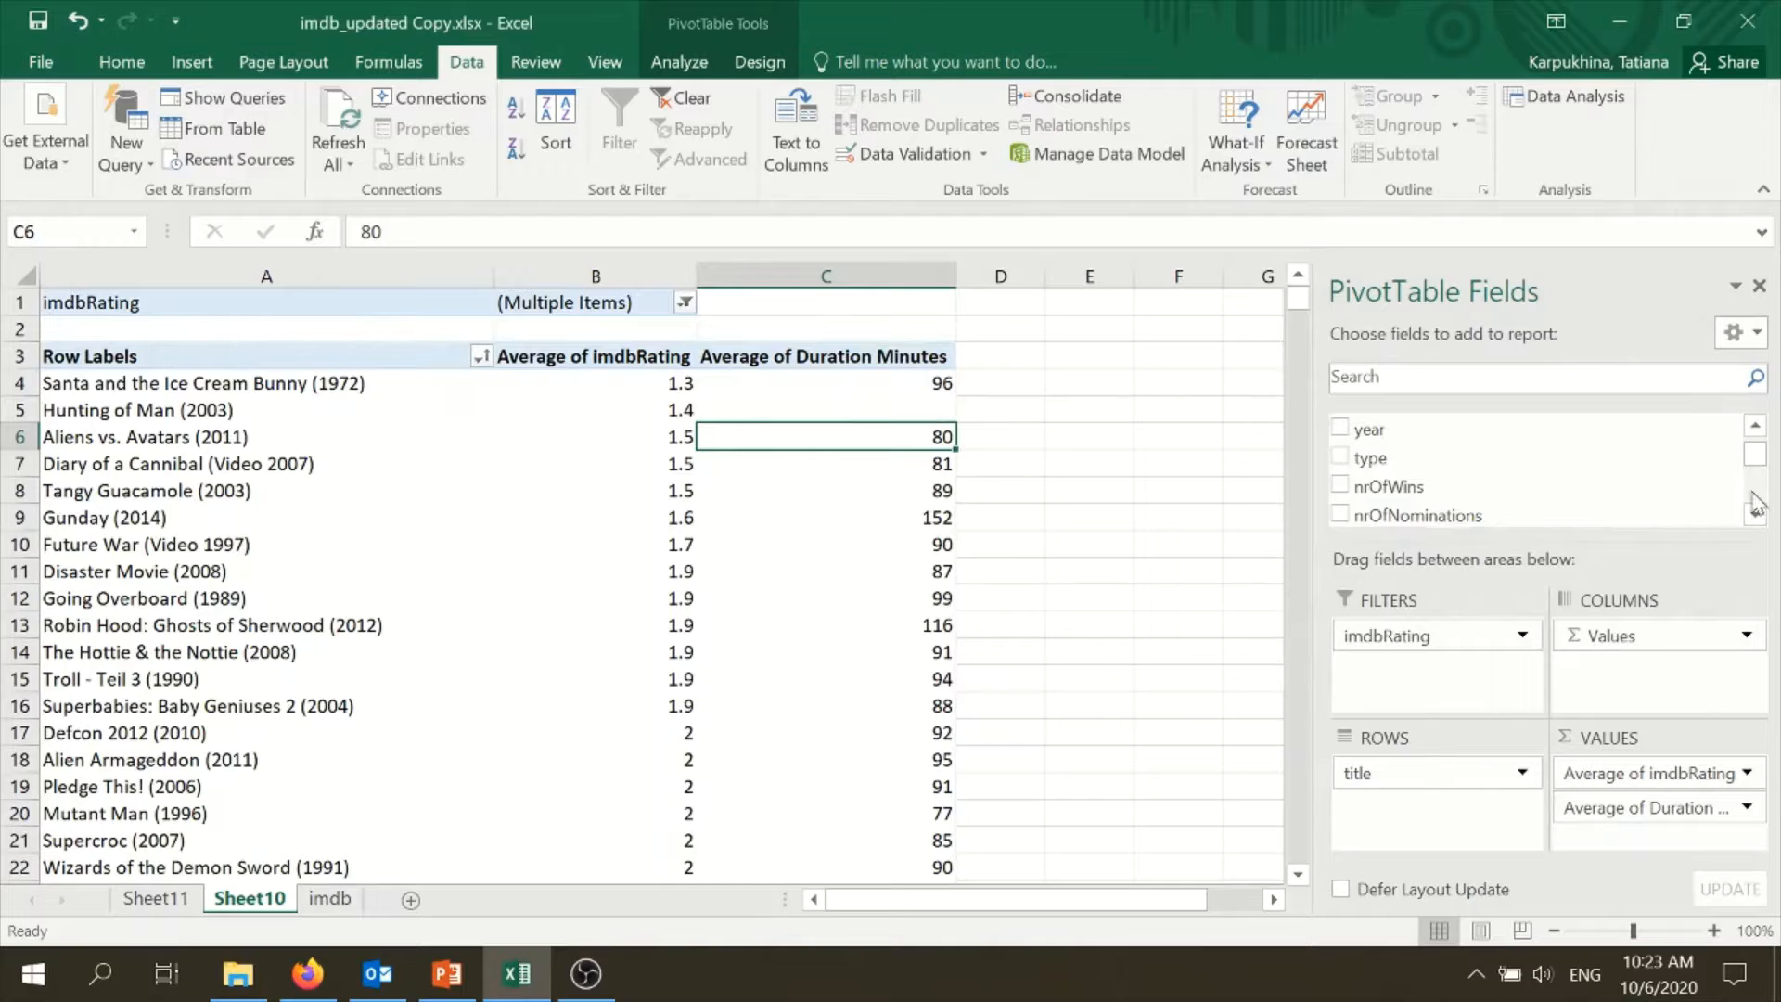
scroll(1752, 445, "up", 3)
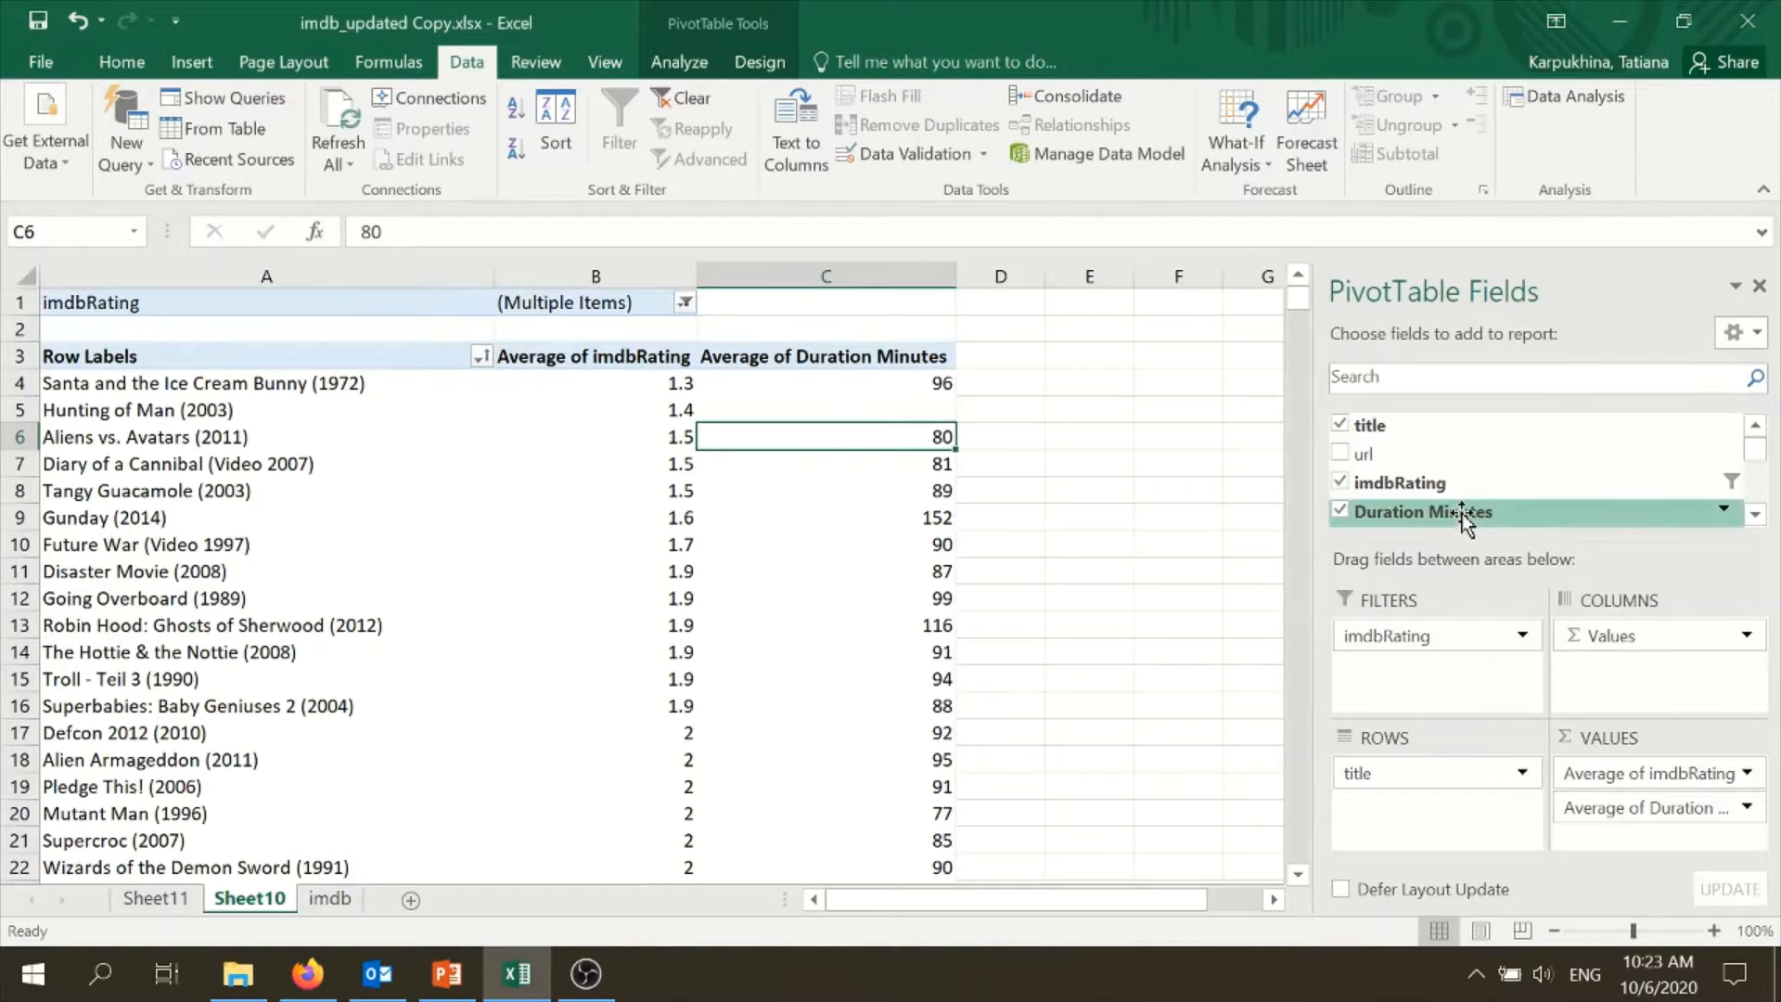
left_click_drag(1462, 516, 1461, 677)
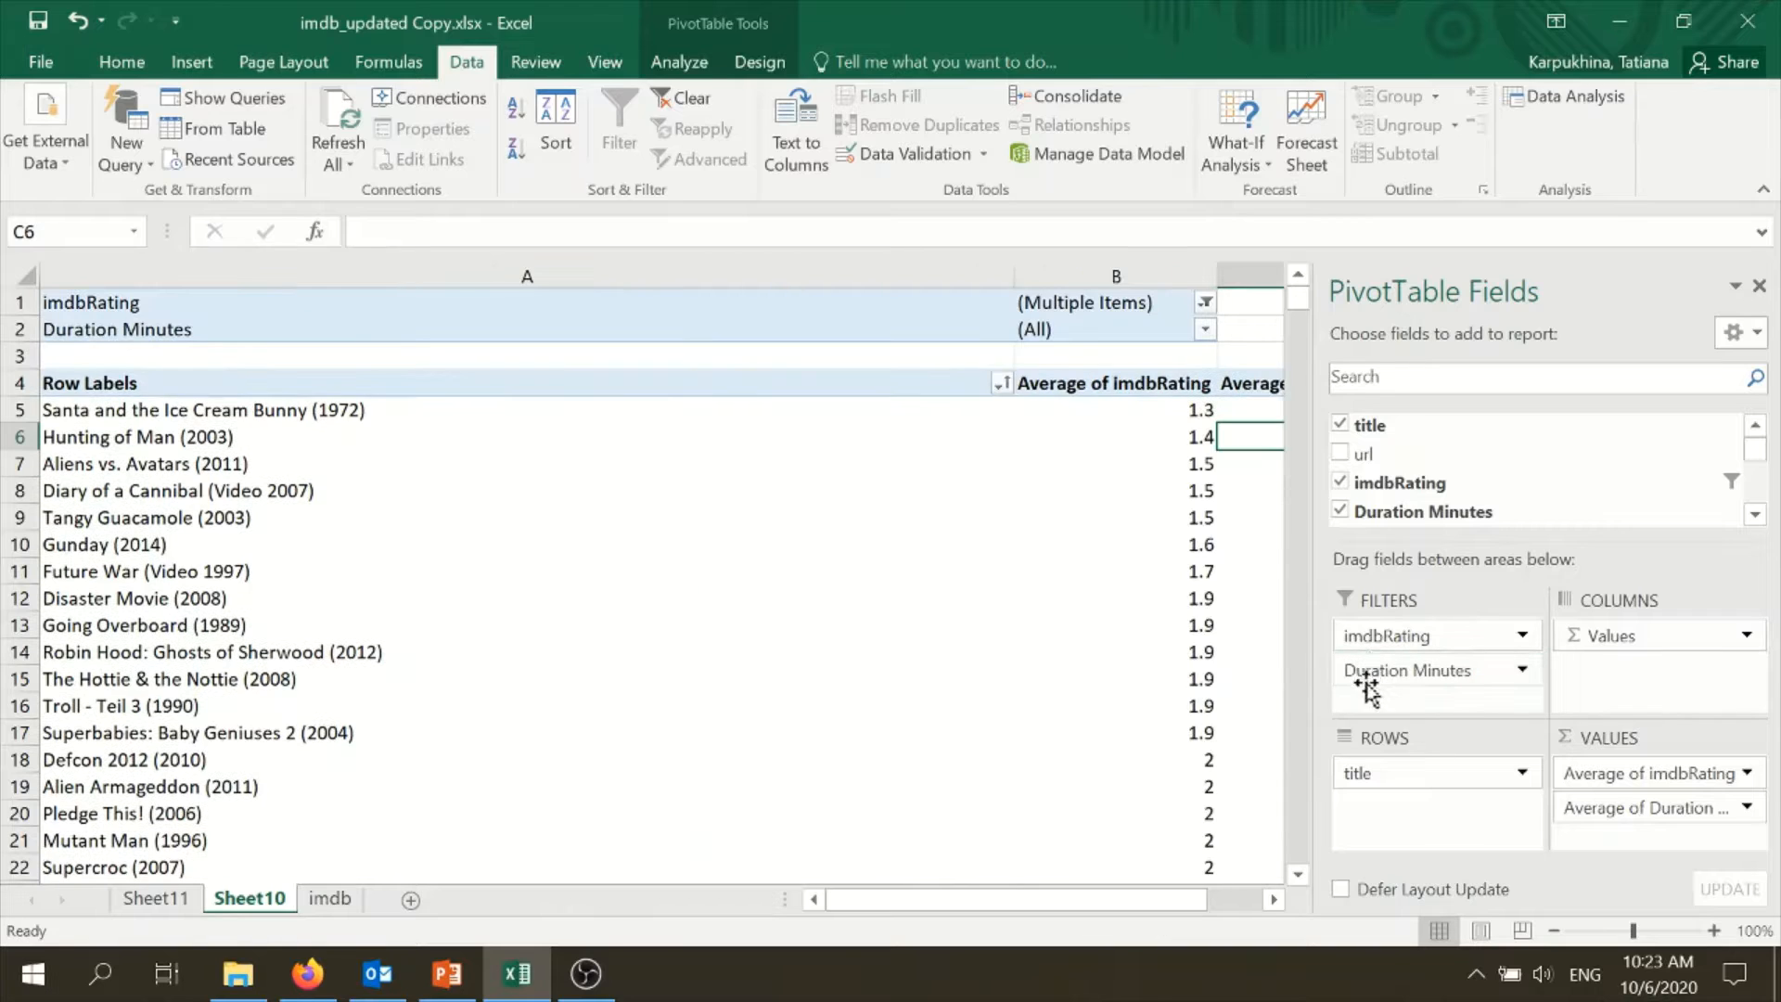
- Filter Duration Minutes with multiple item selection so that only the (blank) item is excluded
left_click(1204, 331)
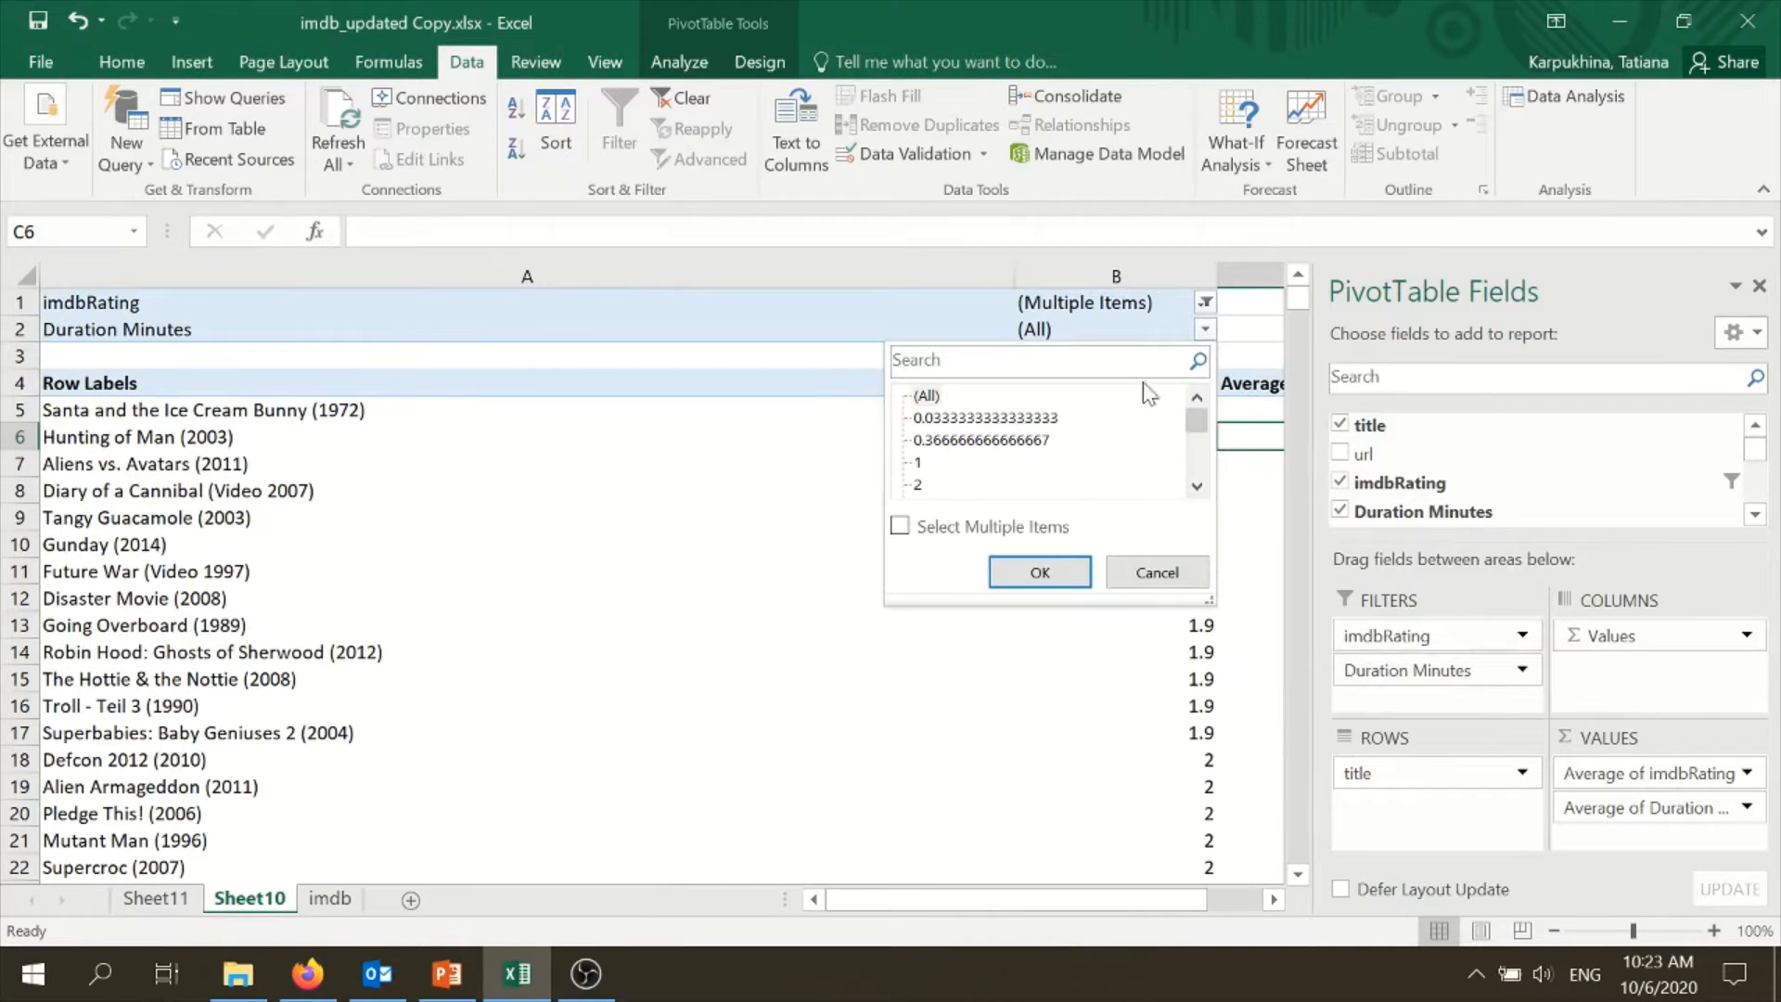
left_click(899, 527)
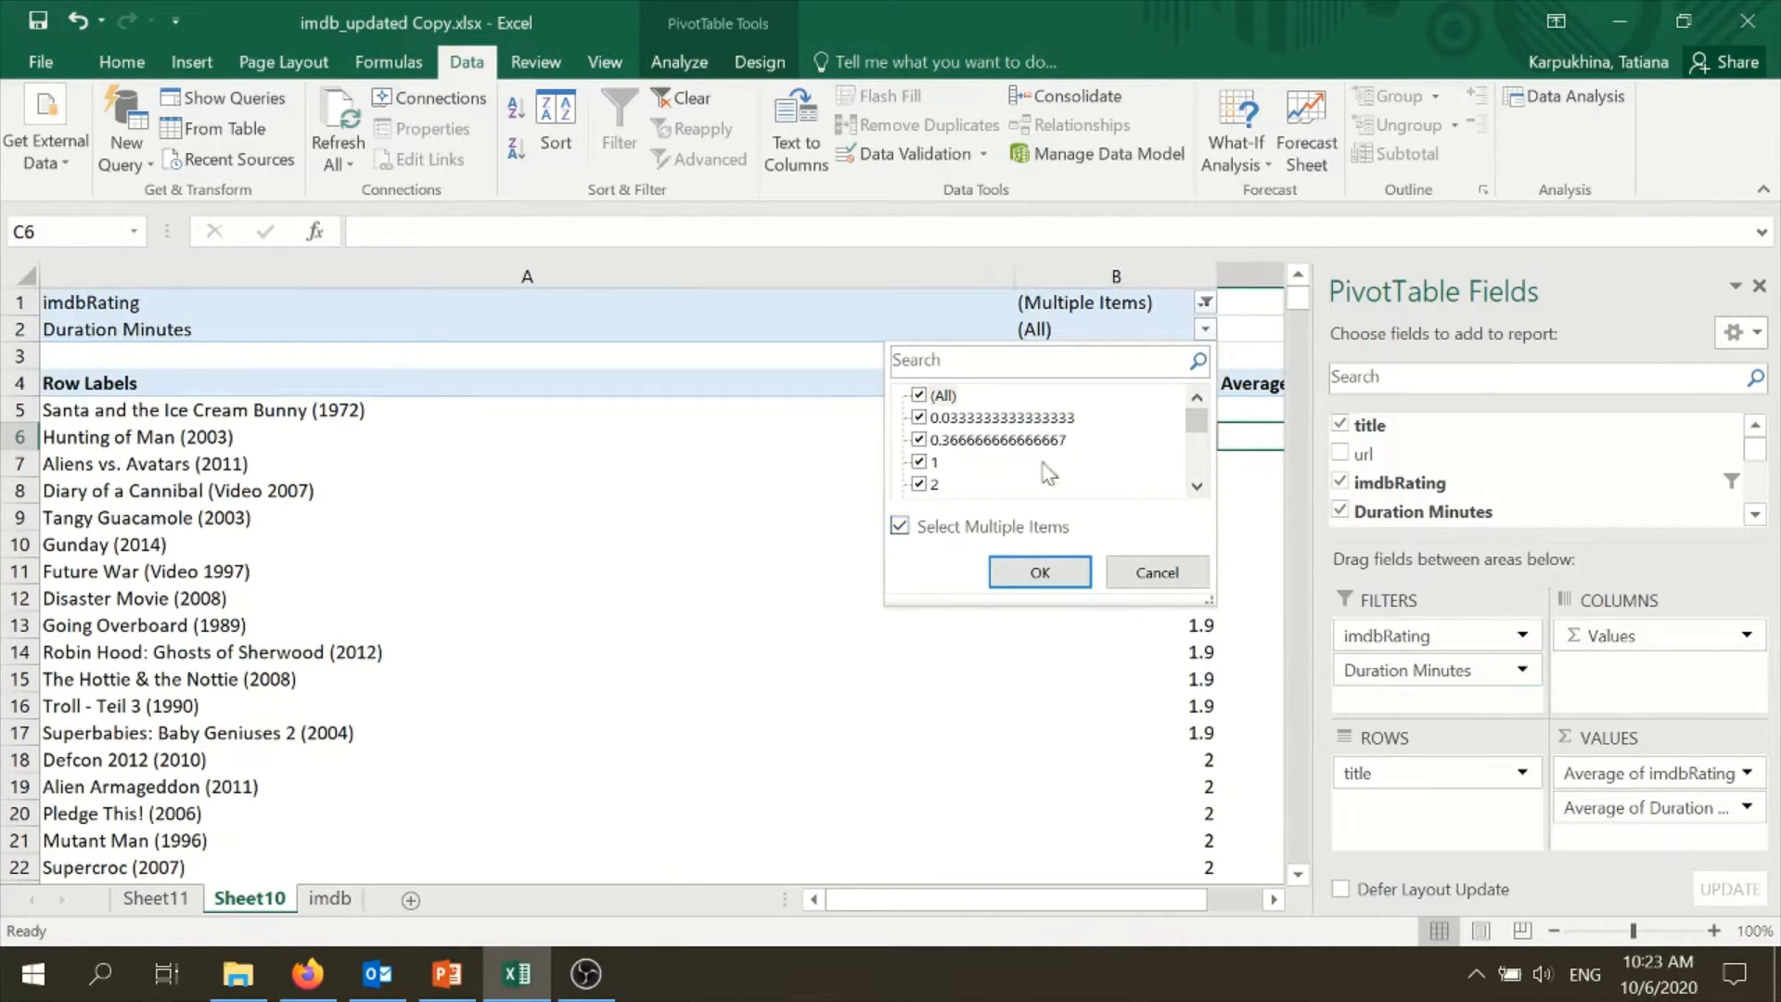
left_click_drag(1197, 431, 1196, 464)
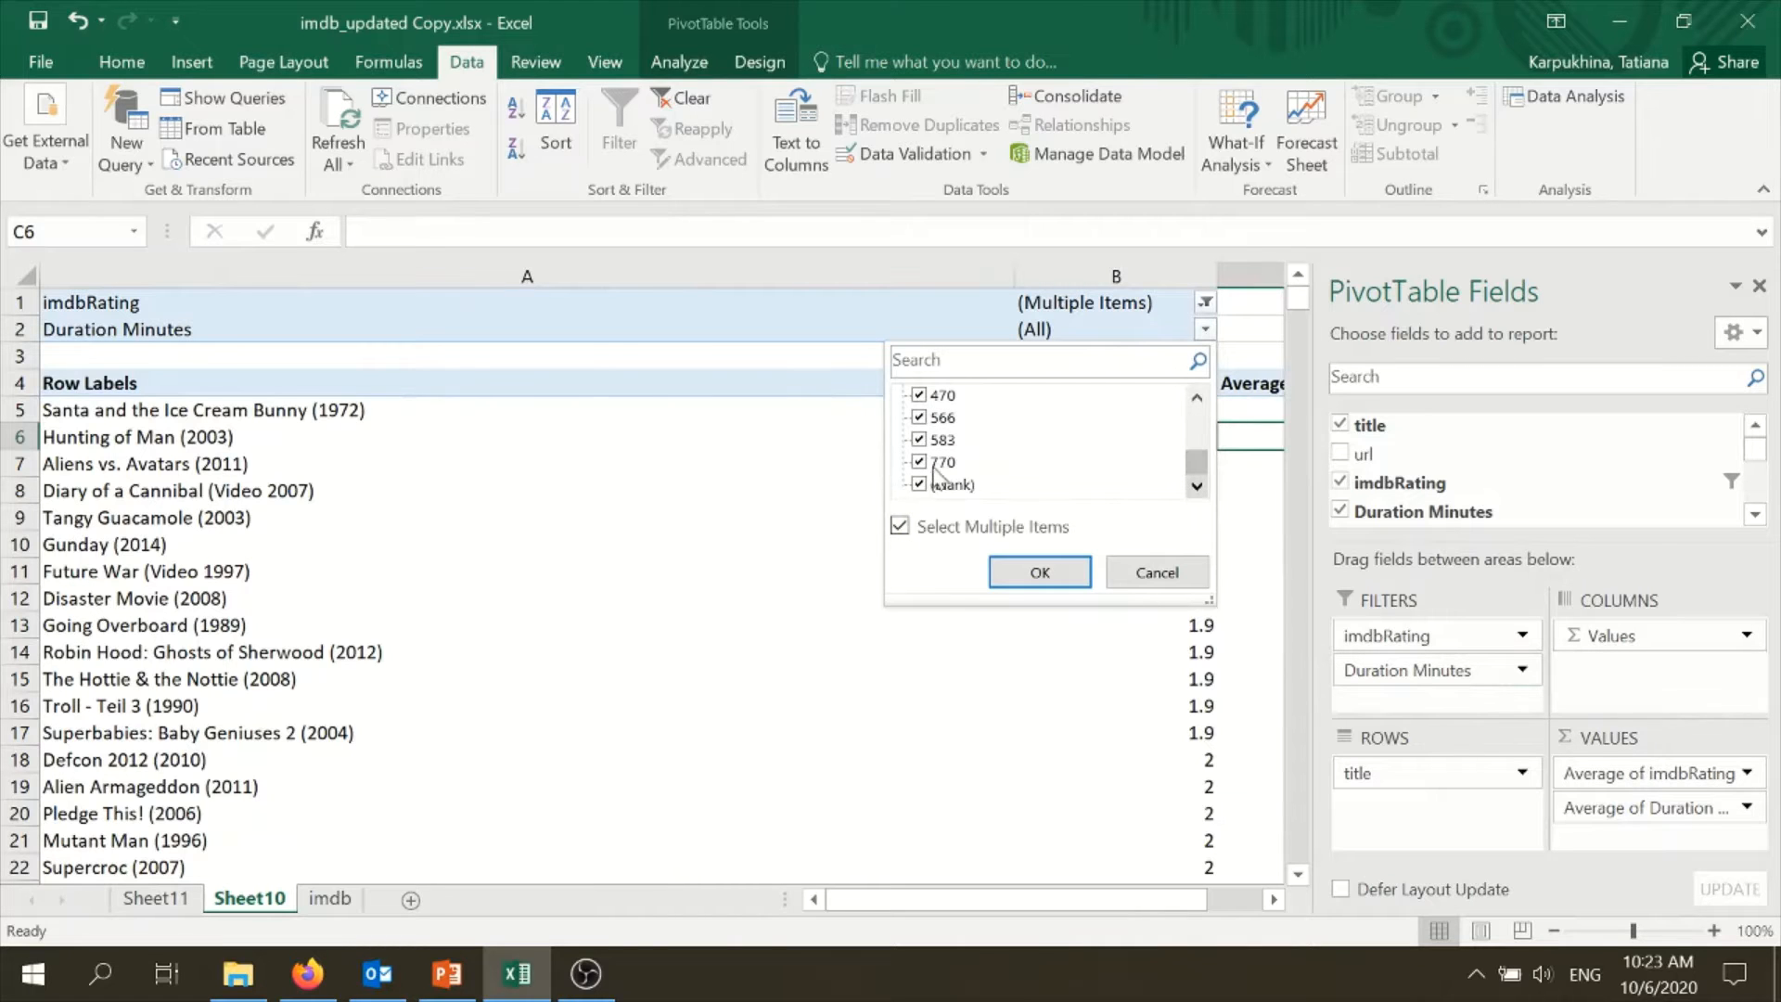
left_click(919, 484)
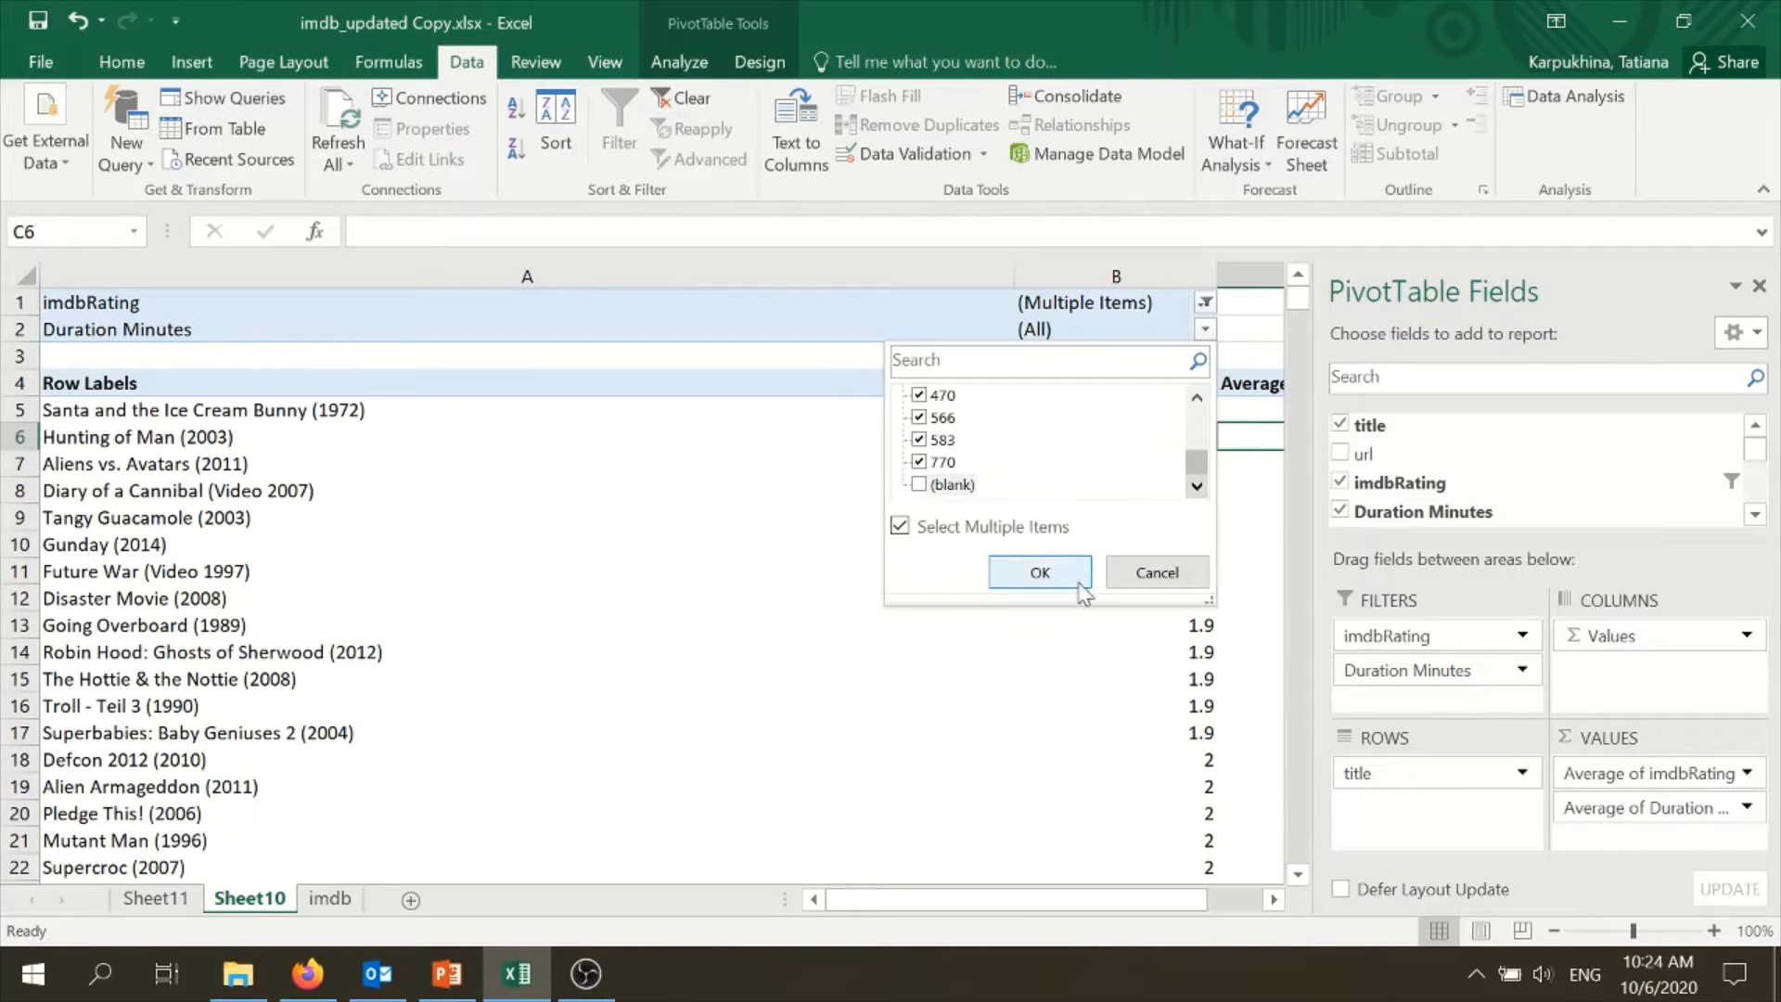
left_click(1040, 572)
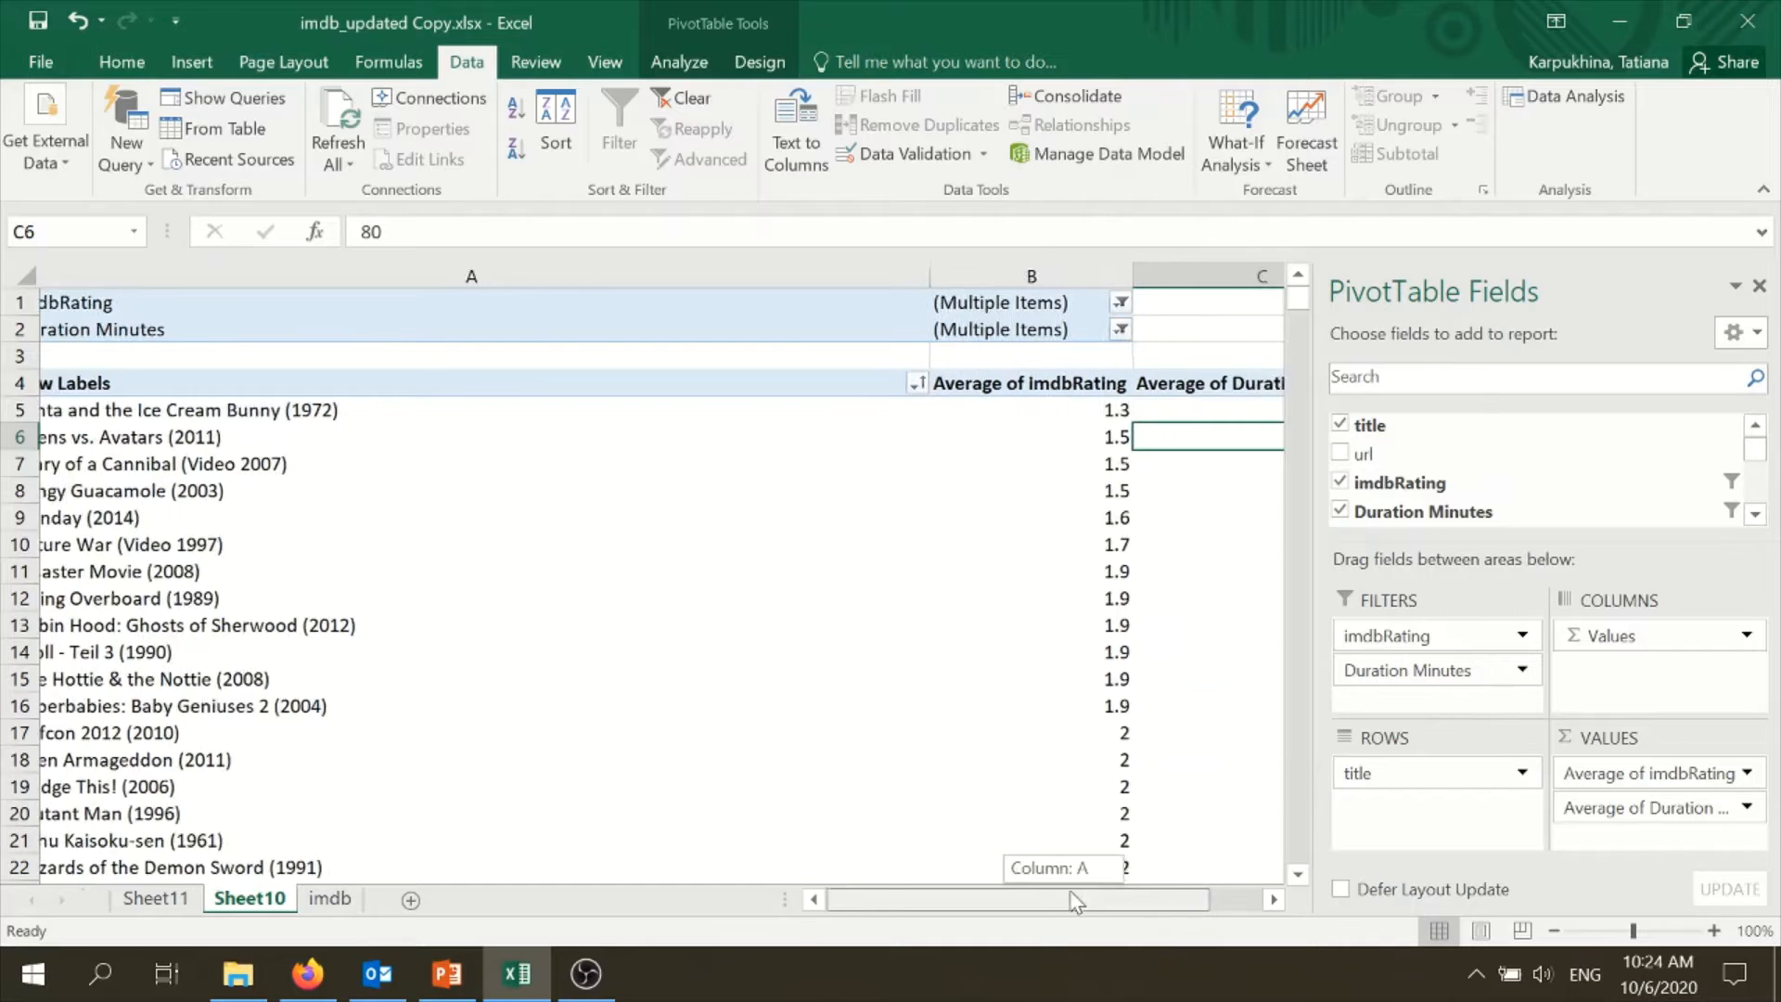
- Narrow column A so the row labels and both average columns fit in view together
left_click_drag(1127, 901, 1172, 894)
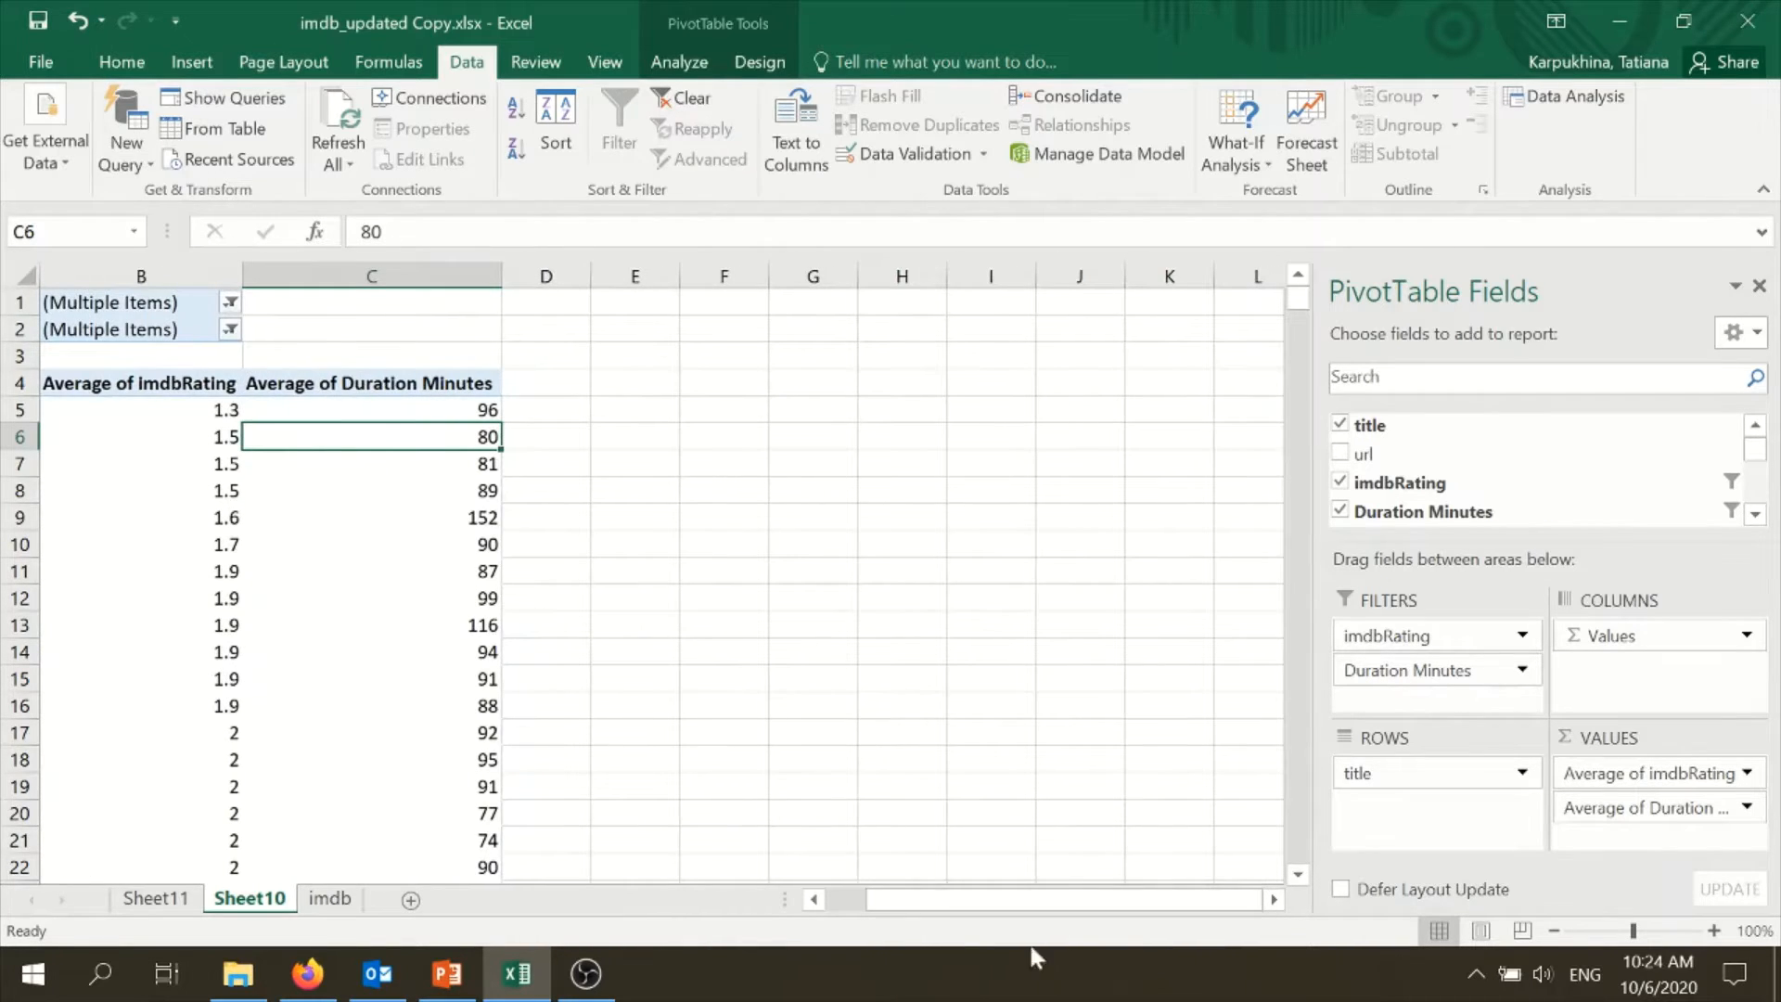
left_click(816, 899)
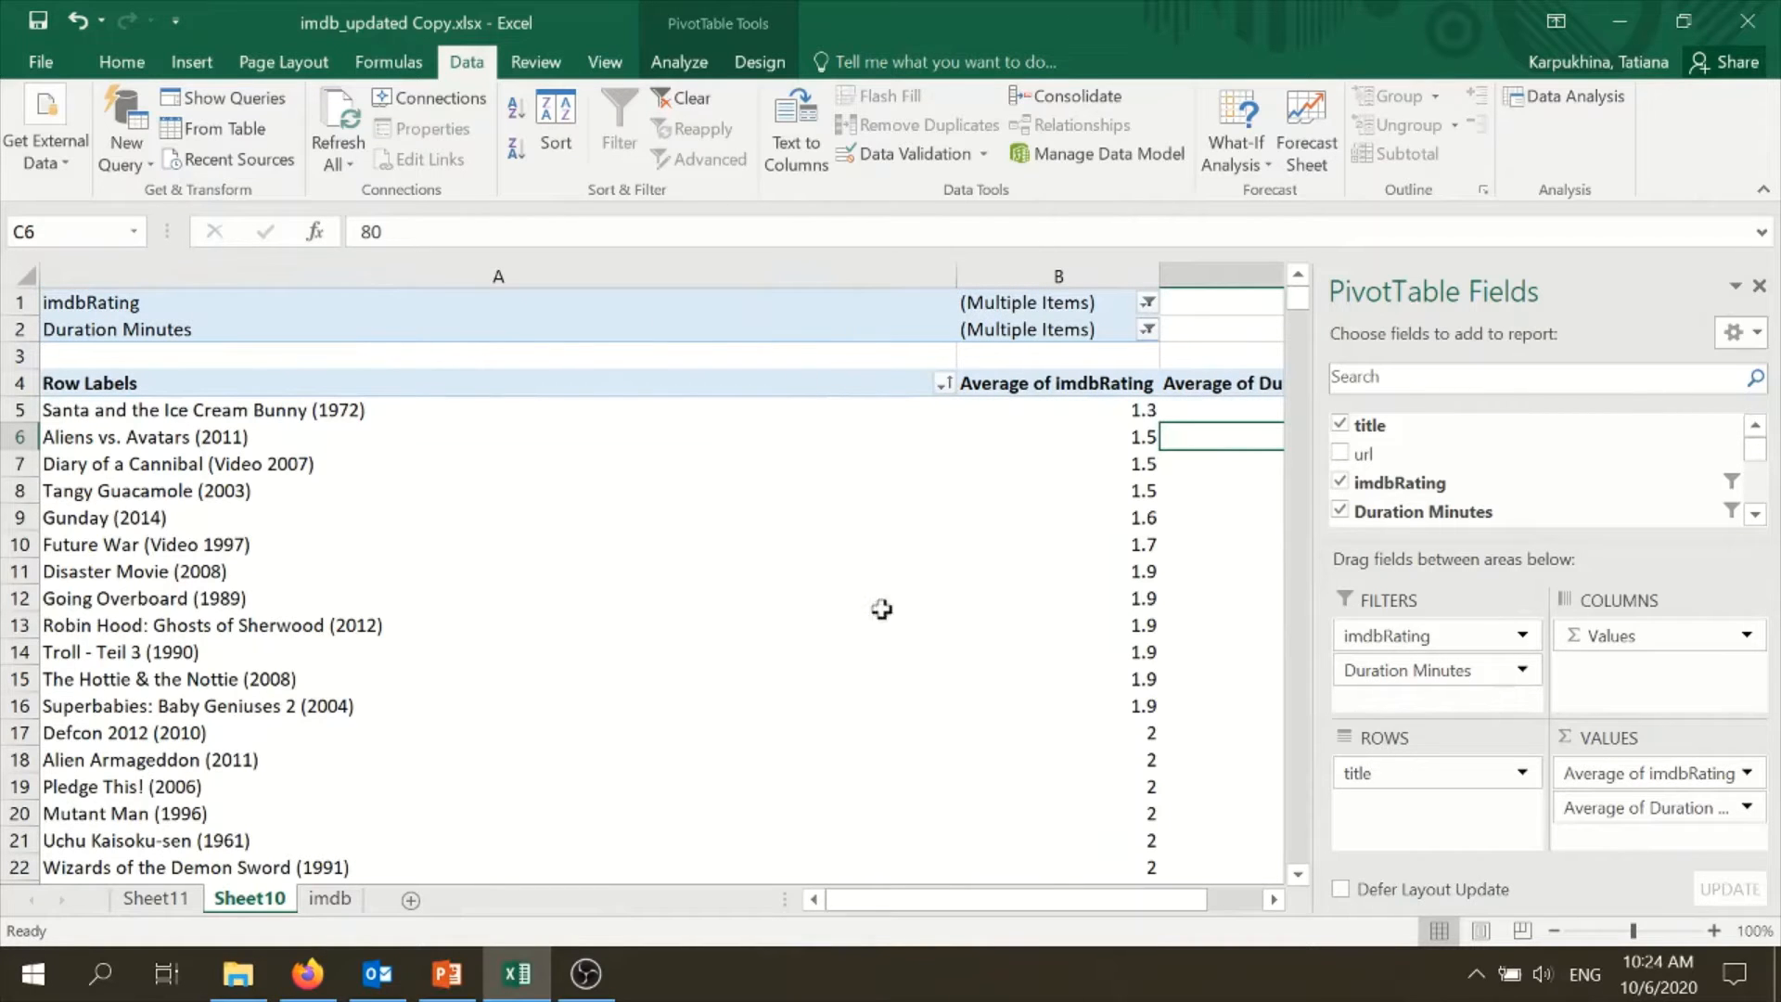
left_click_drag(963, 276, 416, 326)
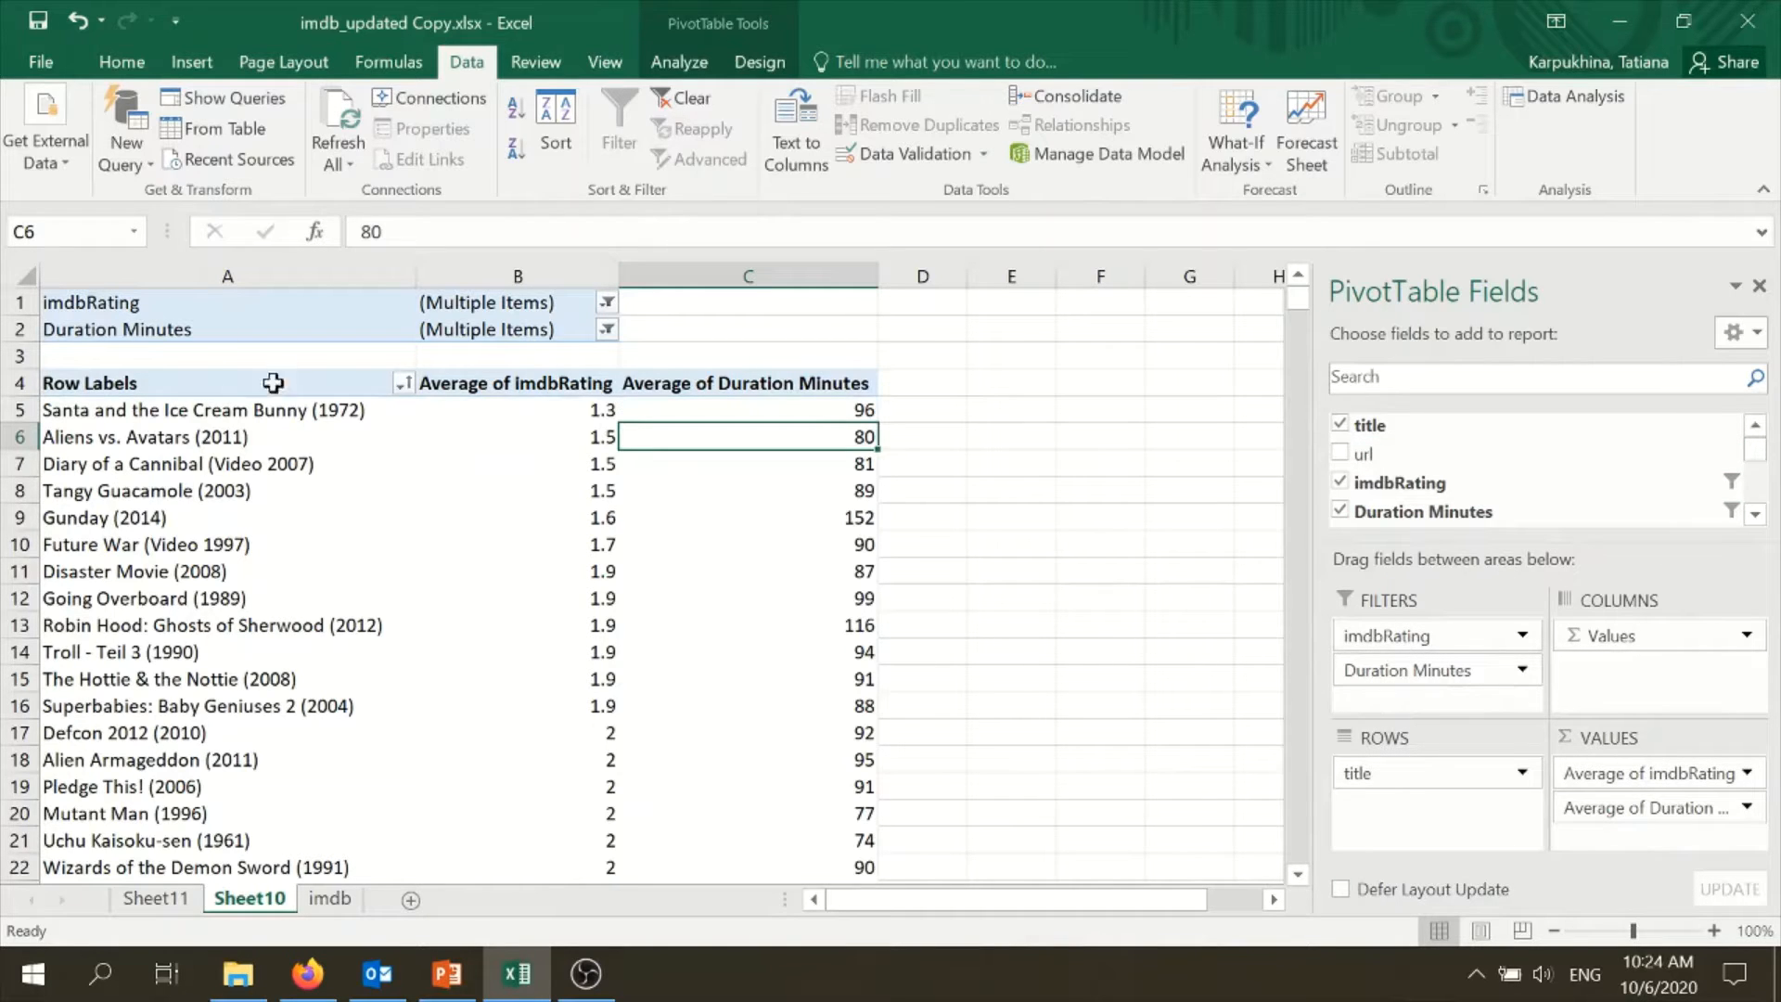
- Turn off autofitting of column widths on update in the PivotTable's options, keeping cell formatting preserved
left_click(666, 63)
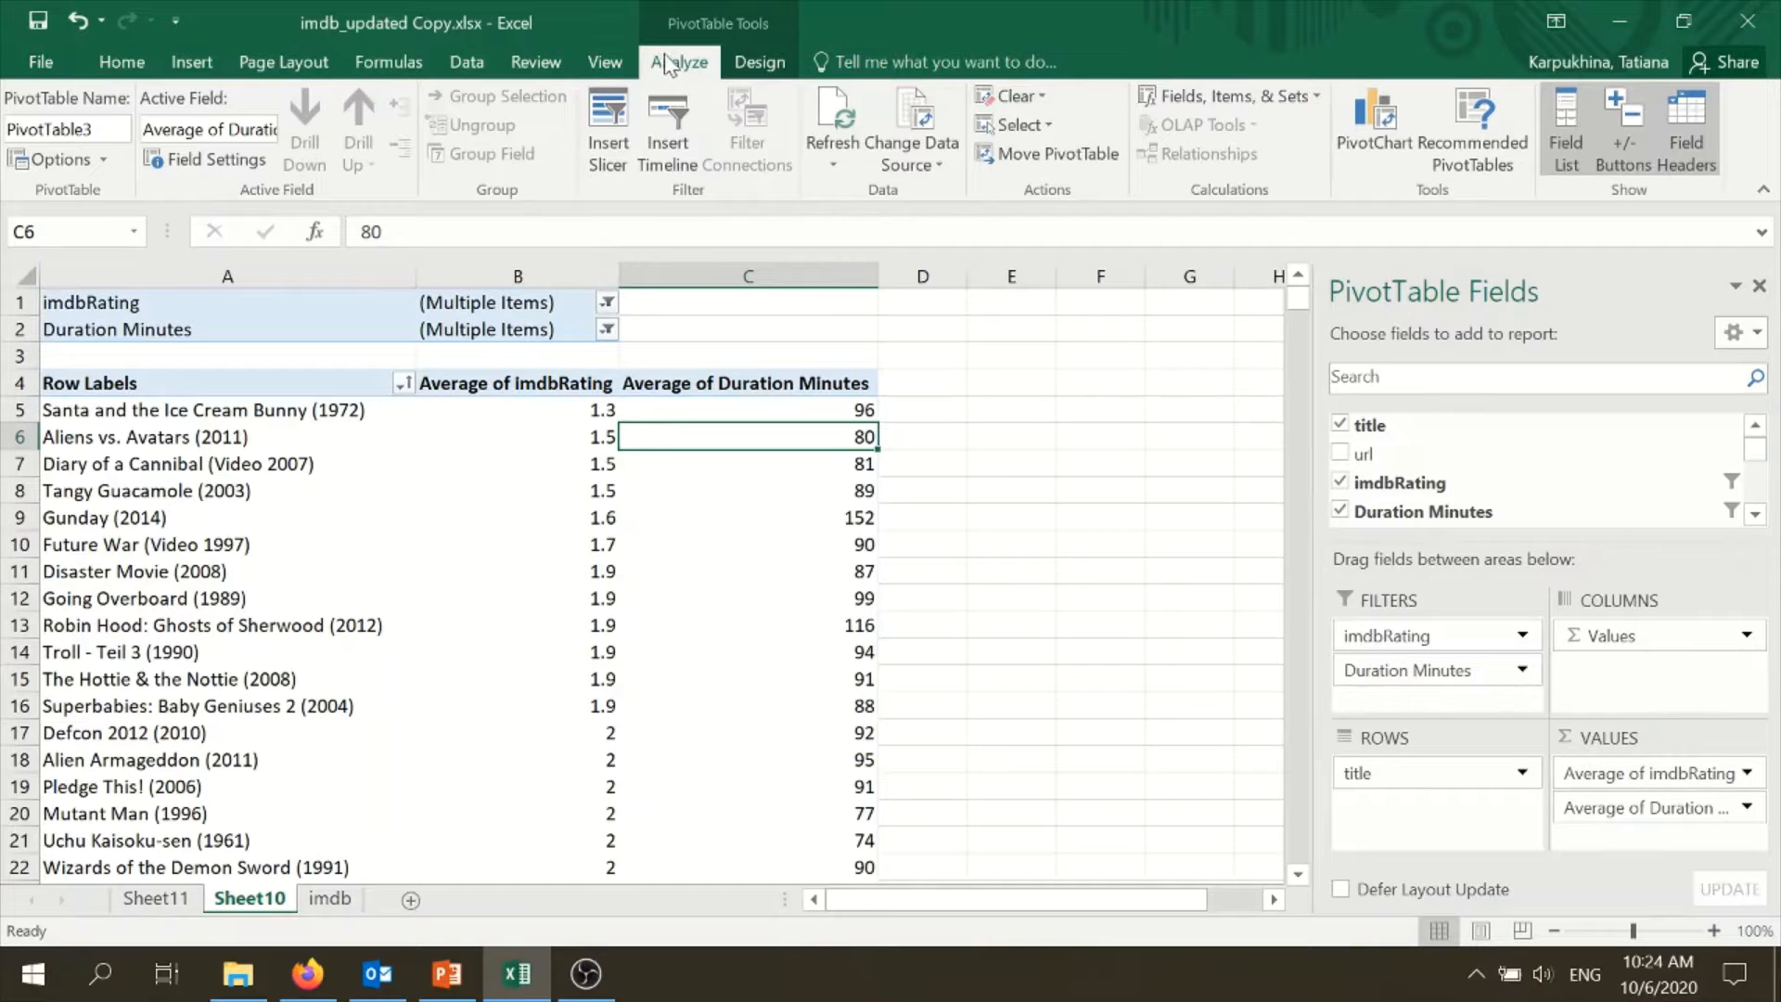
left_click(103, 160)
left_click(85, 193)
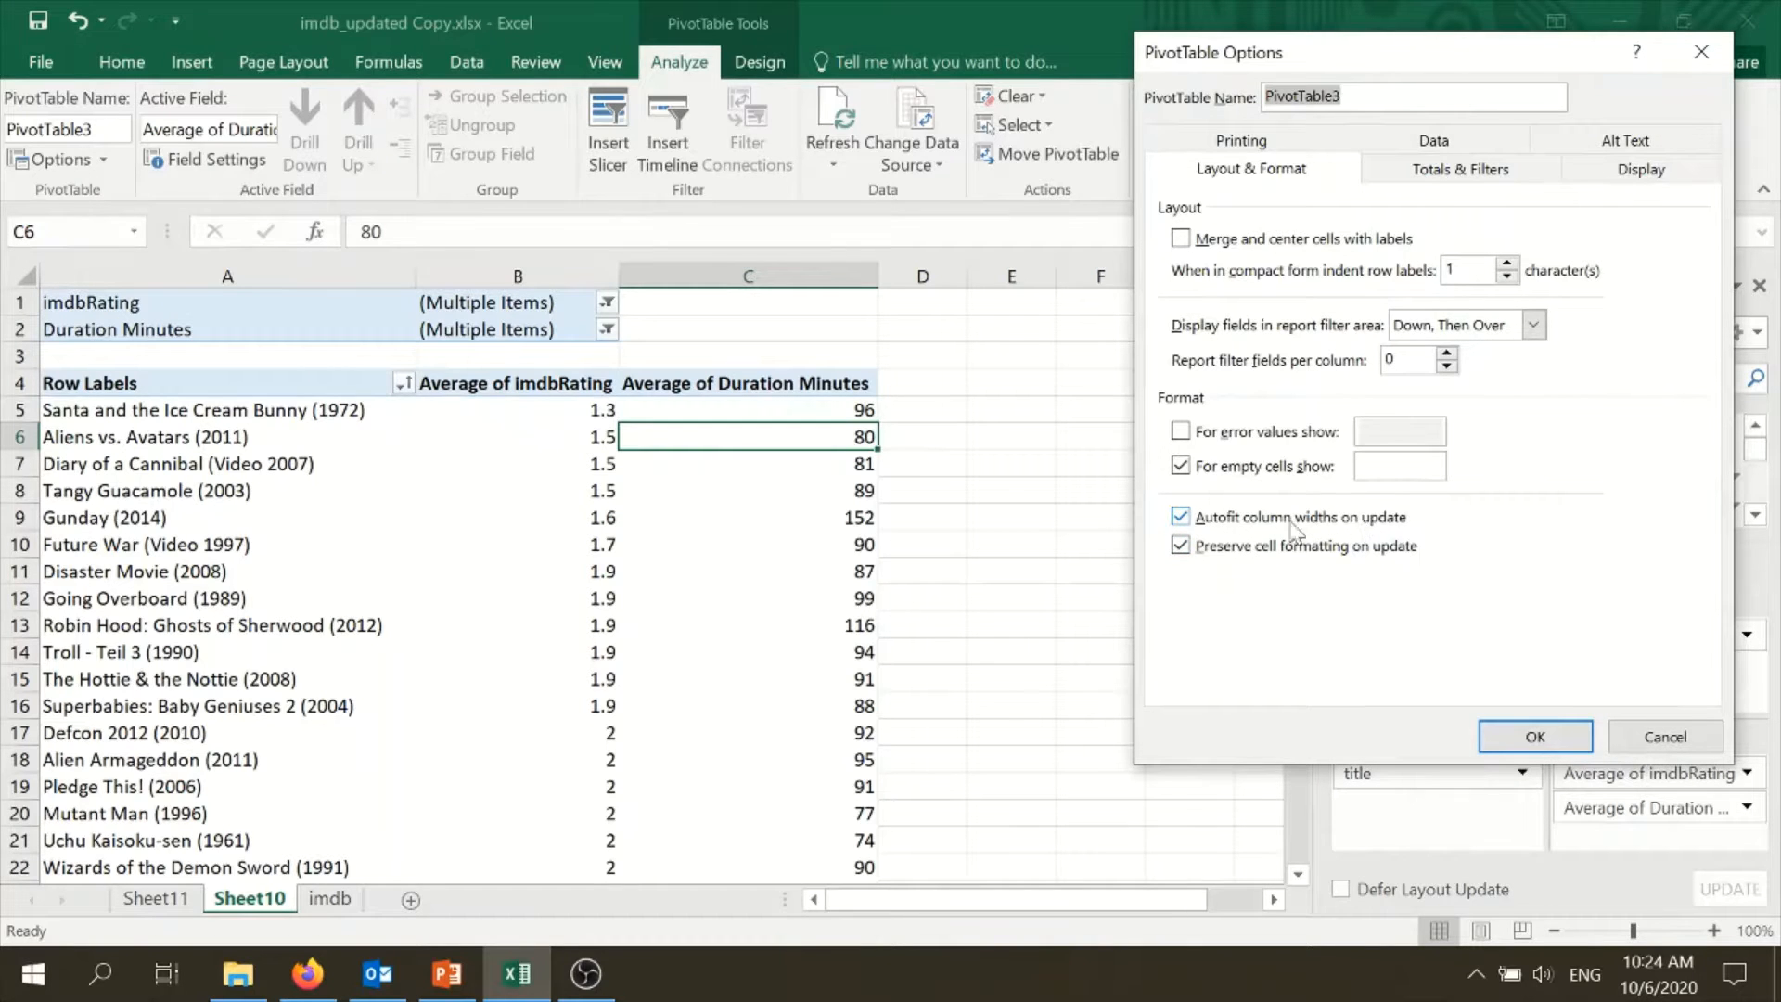
left_click(1180, 517)
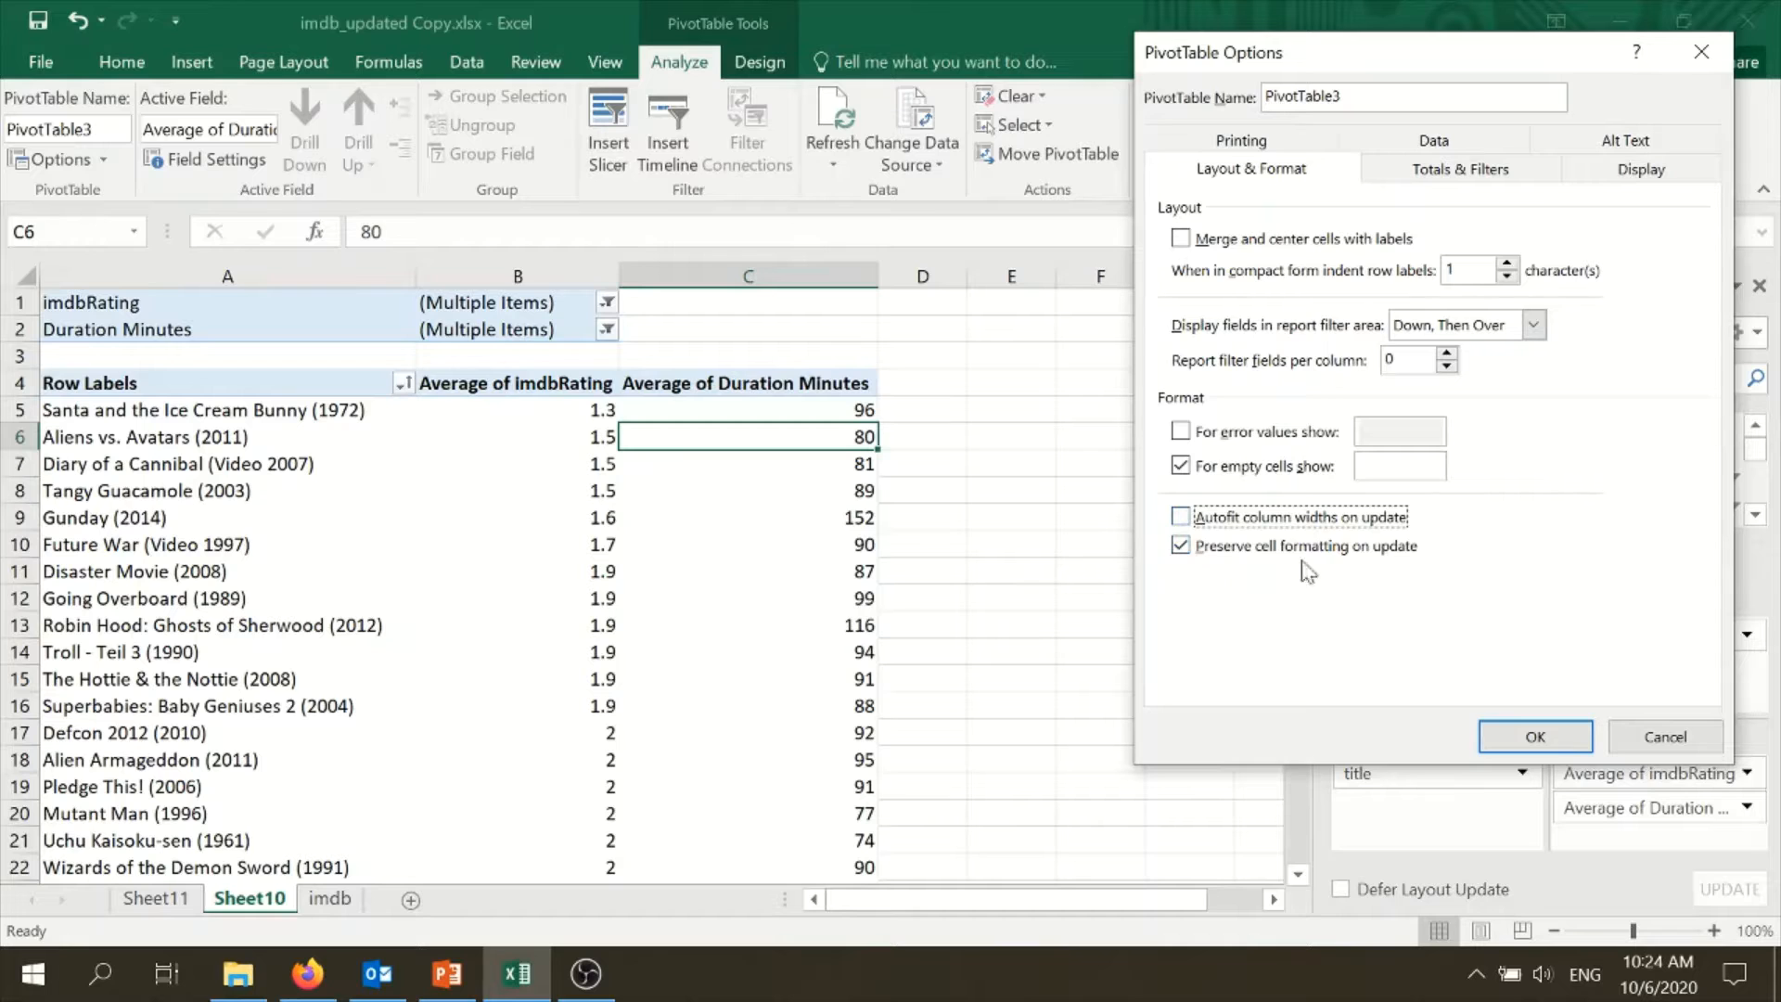
left_click(1535, 737)
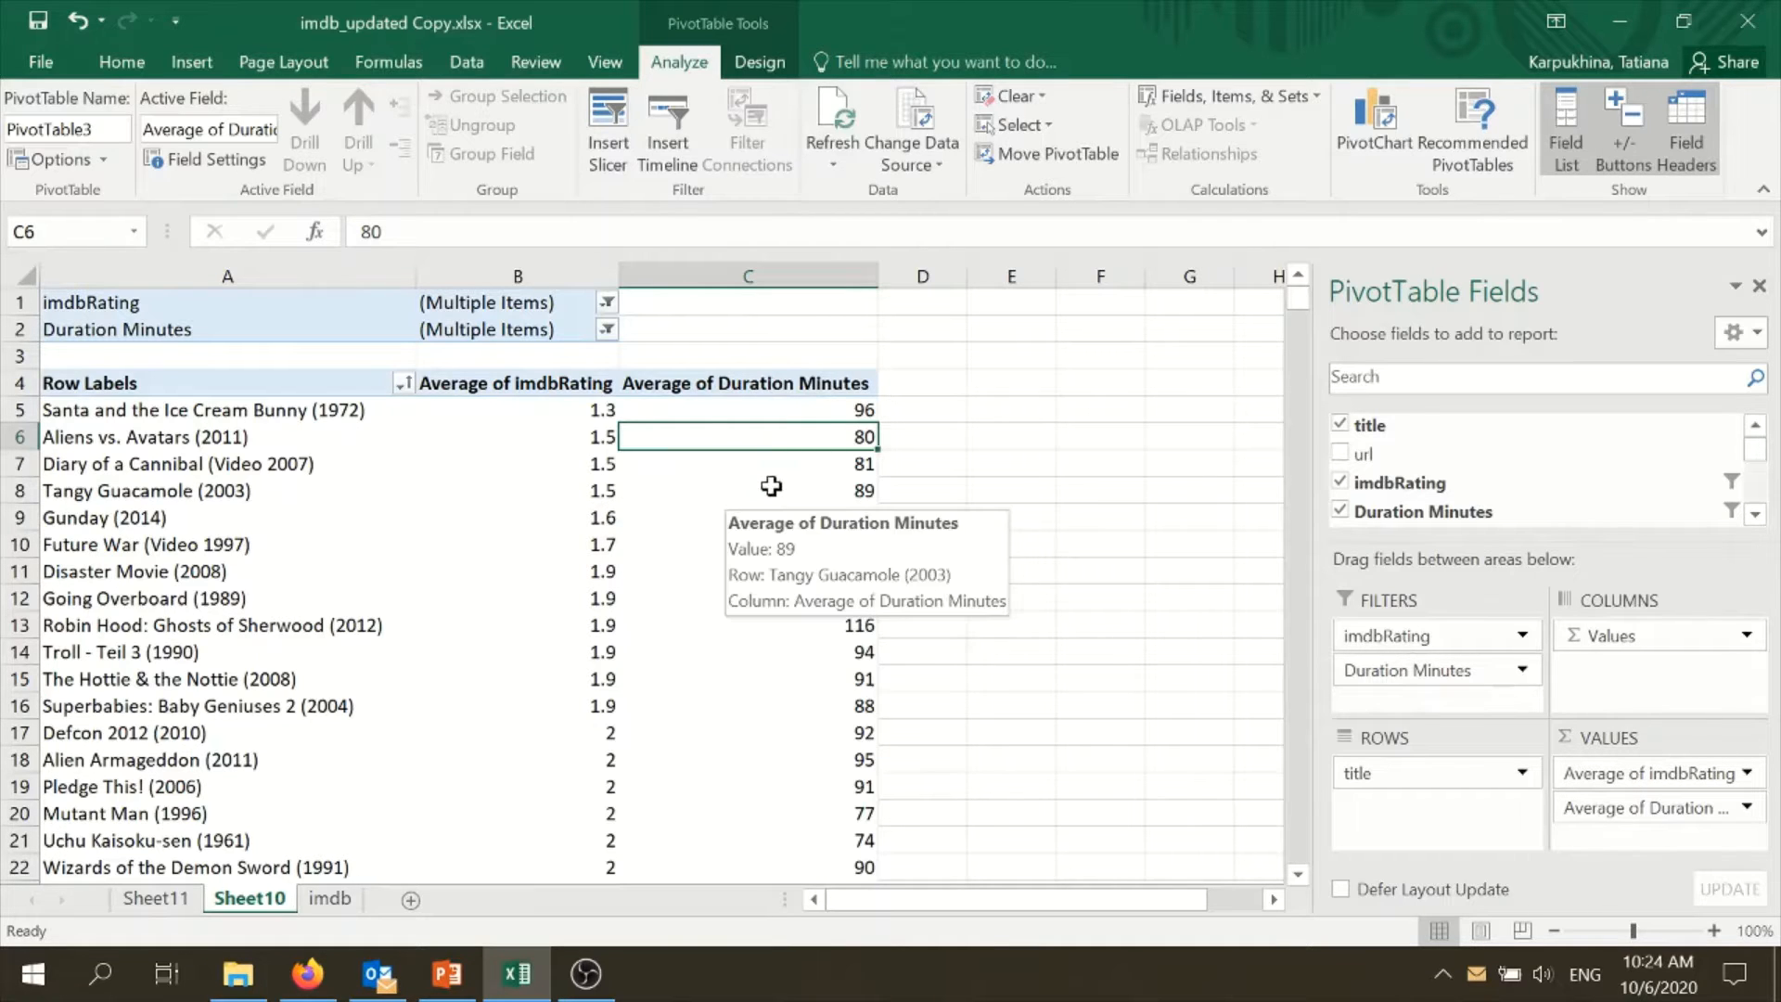
- Start the Regression analysis tool again and clear the previous Y and X input ranges
left_click(467, 61)
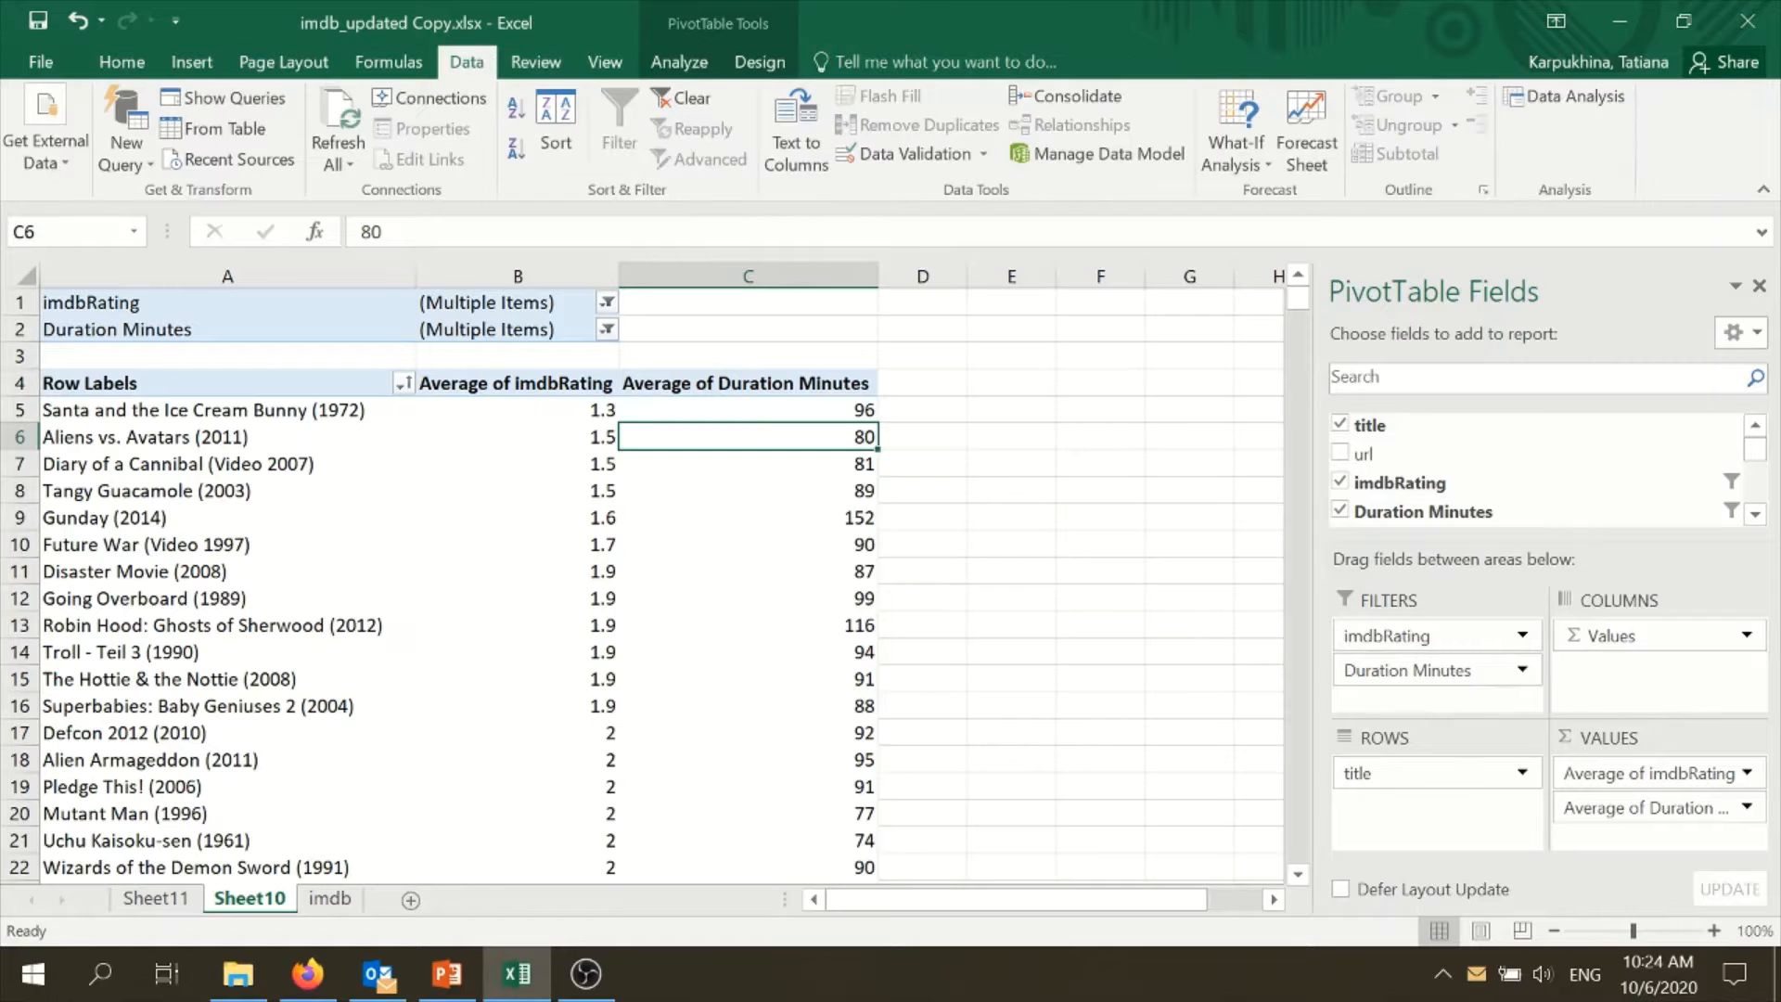
left_click(1547, 98)
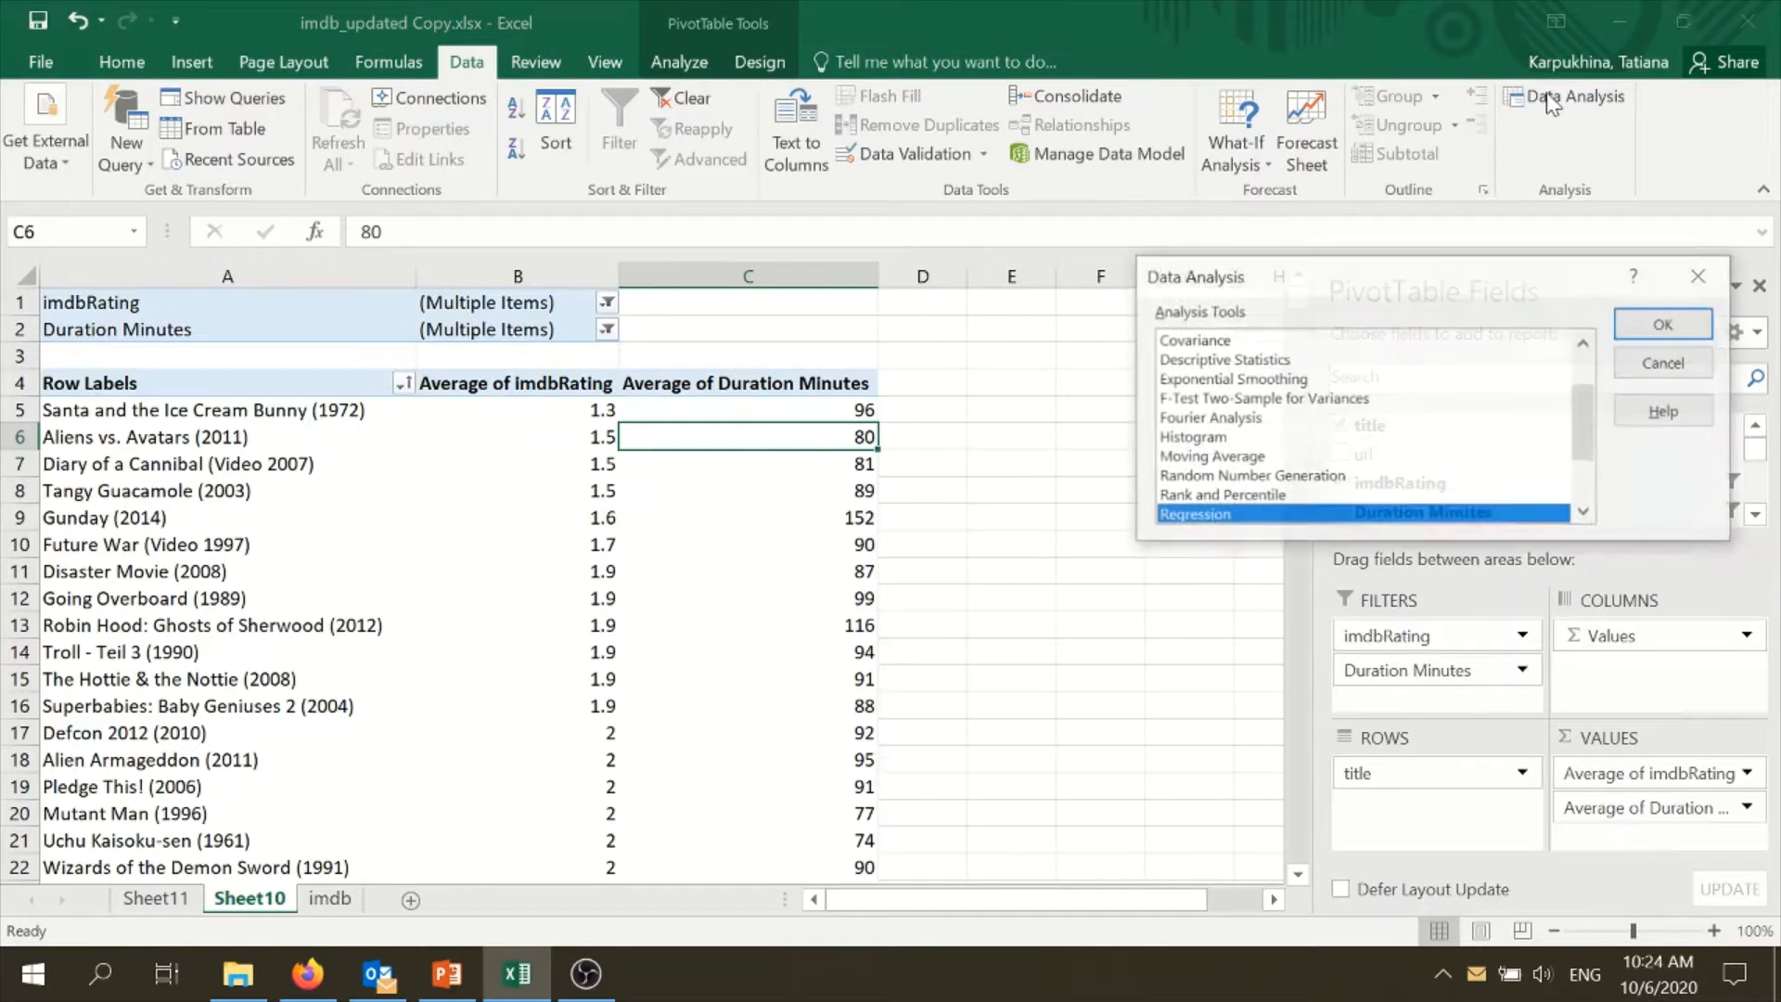
left_click(1661, 325)
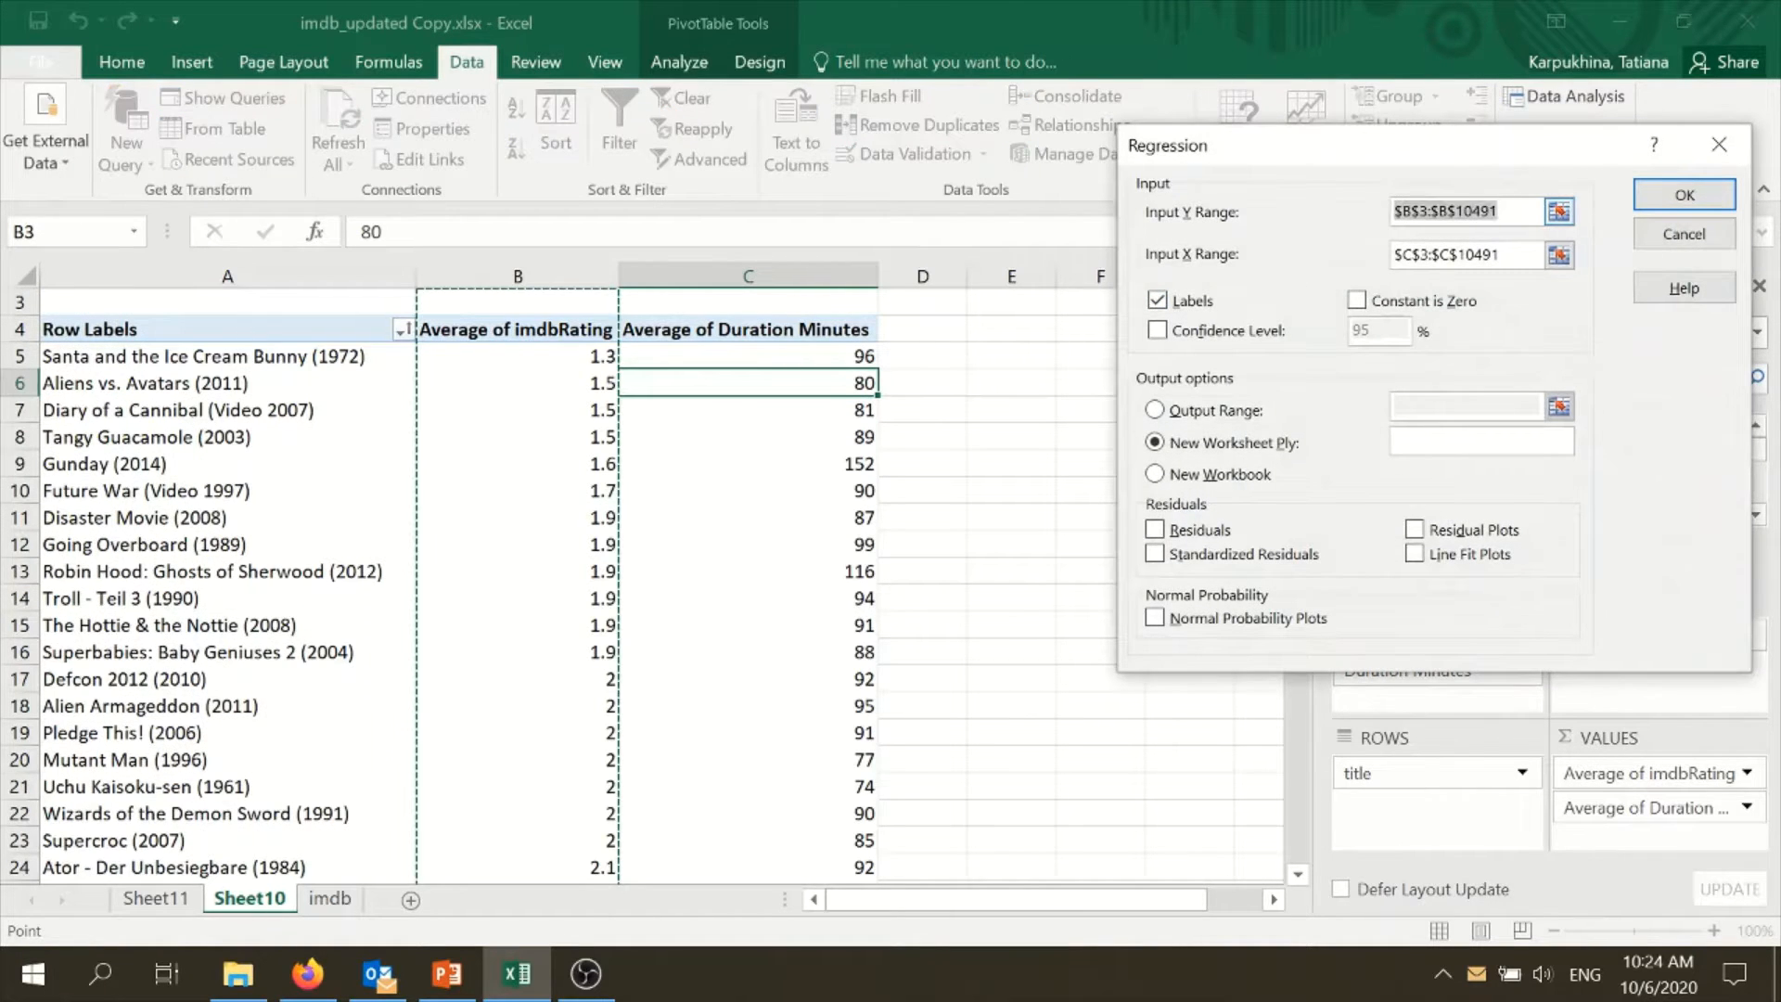
left_click(1515, 213)
left_click_drag(1515, 213, 1369, 213)
key("BackSpace")
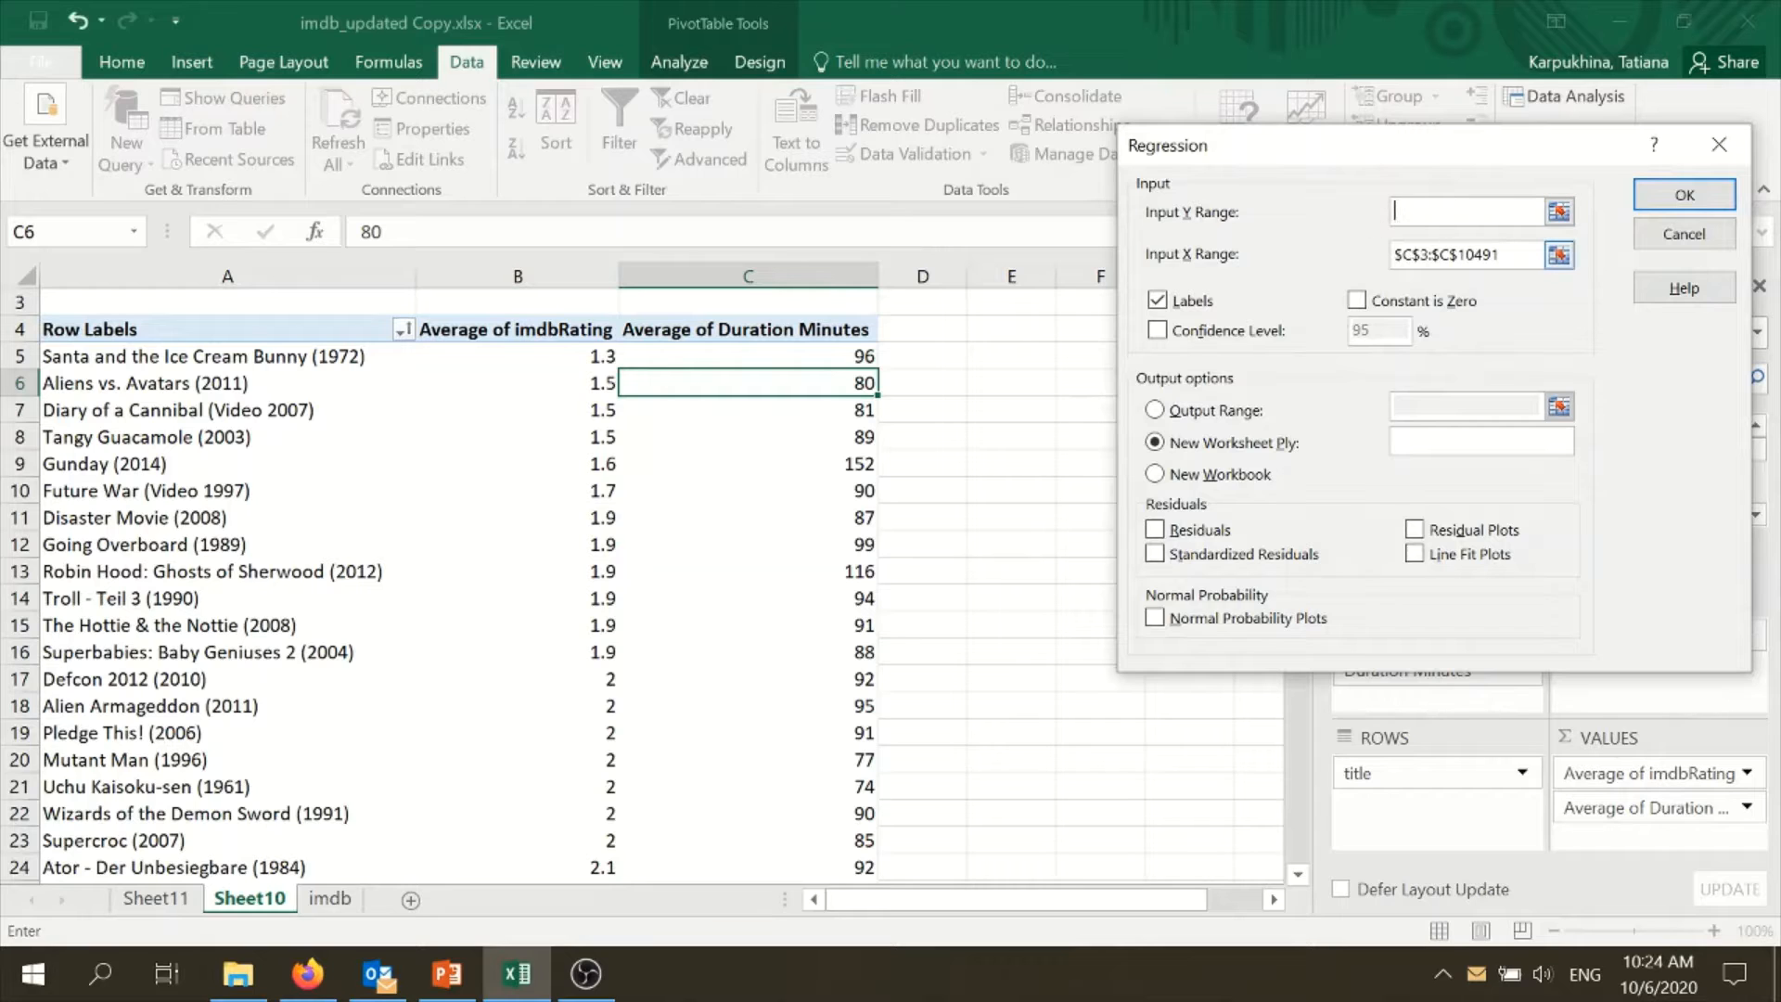
left_click(1511, 255)
left_click_drag(1511, 255, 1384, 263)
key("BackSpace")
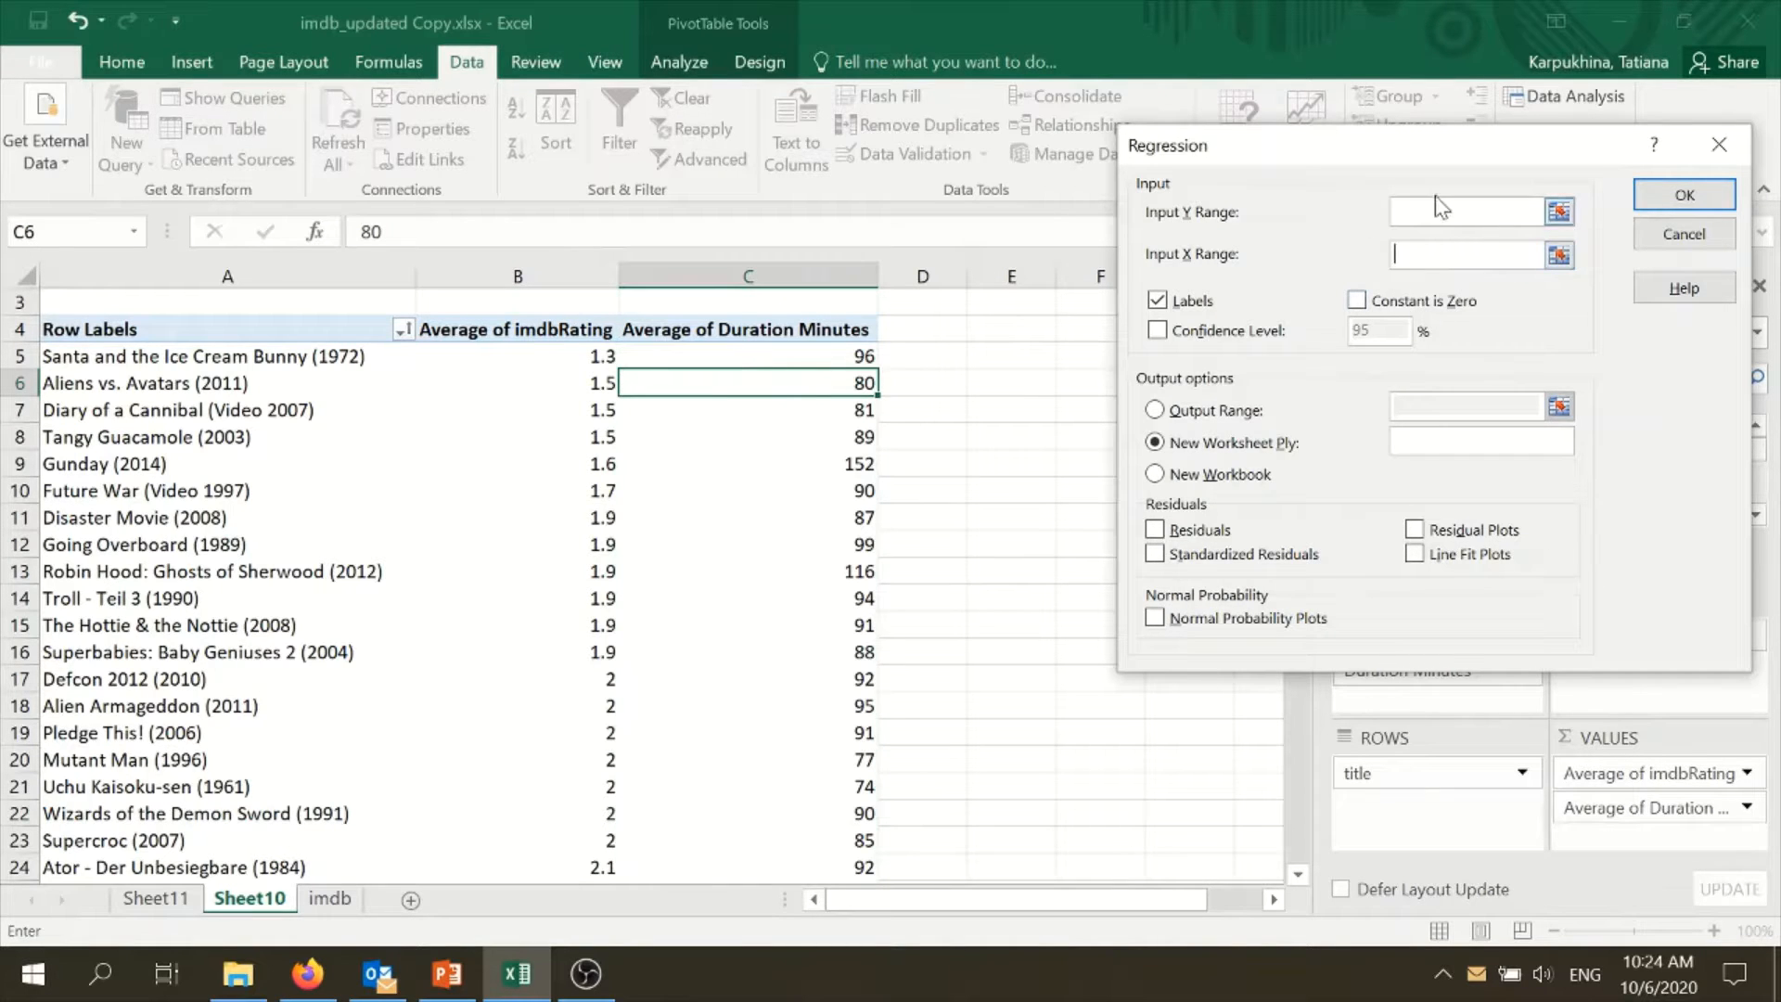
- Set the regression's Y range to the Average of imdbRating column, $B$4:$B$10140, including its header
scroll(565, 501, "up", 1)
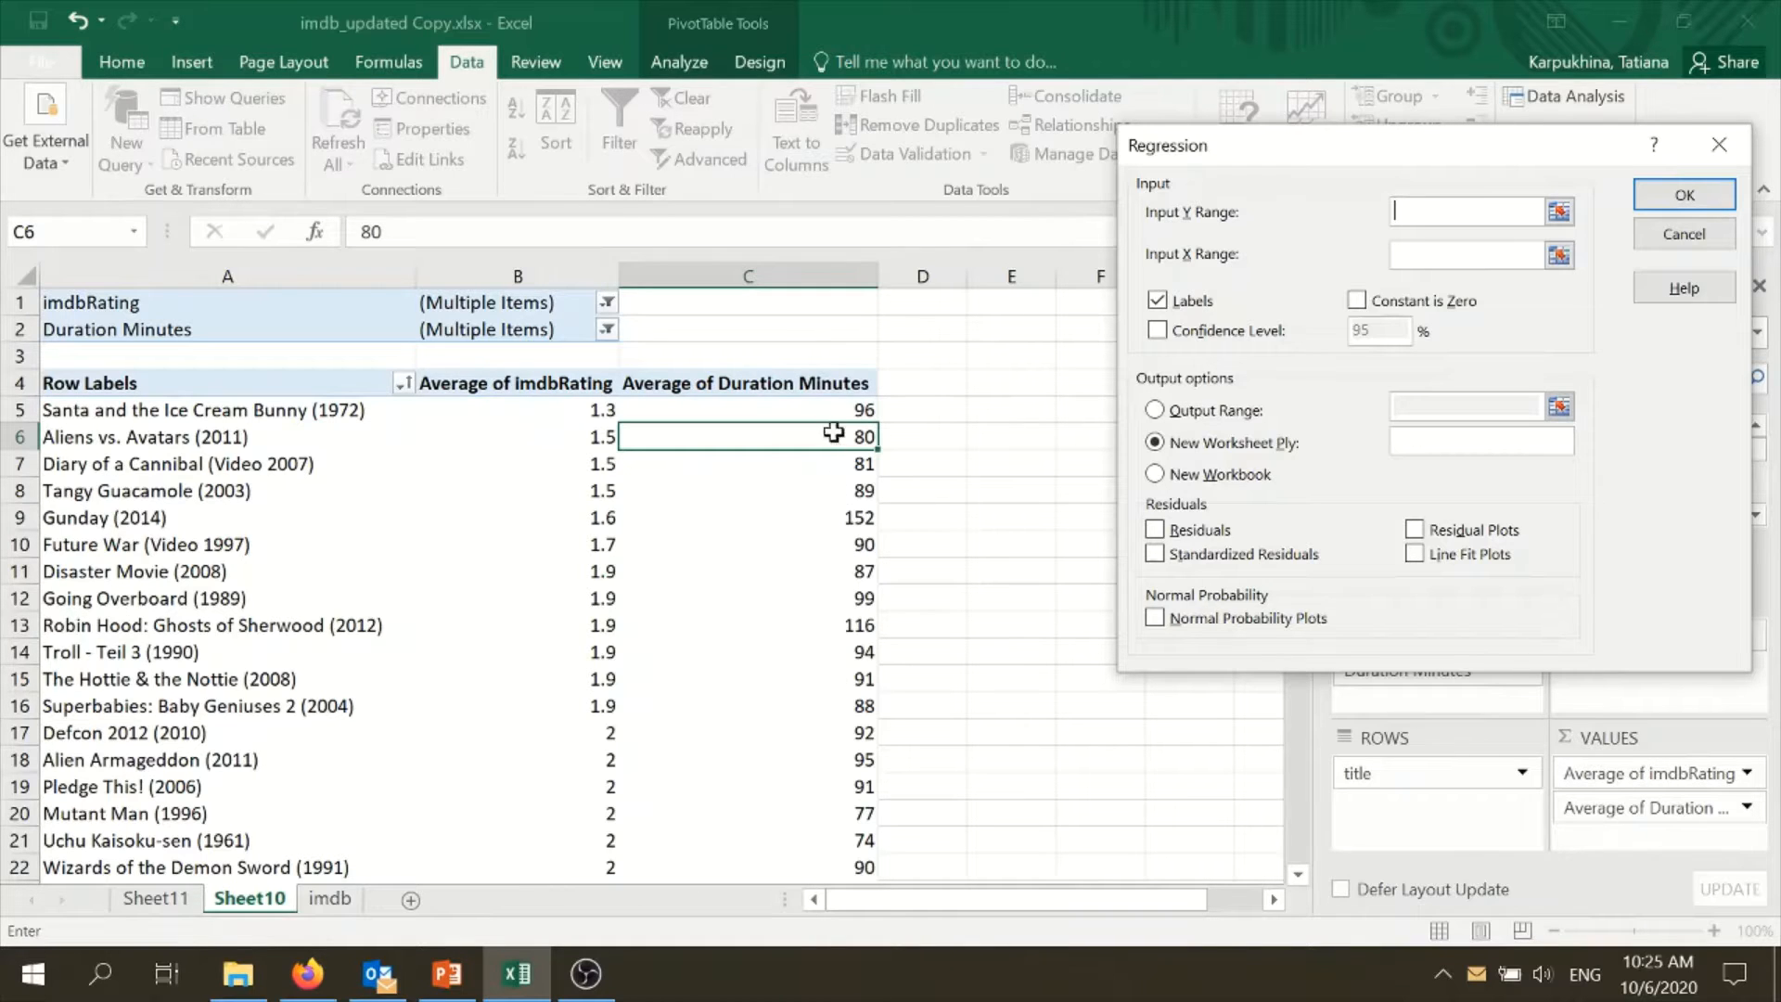
left_click(543, 382)
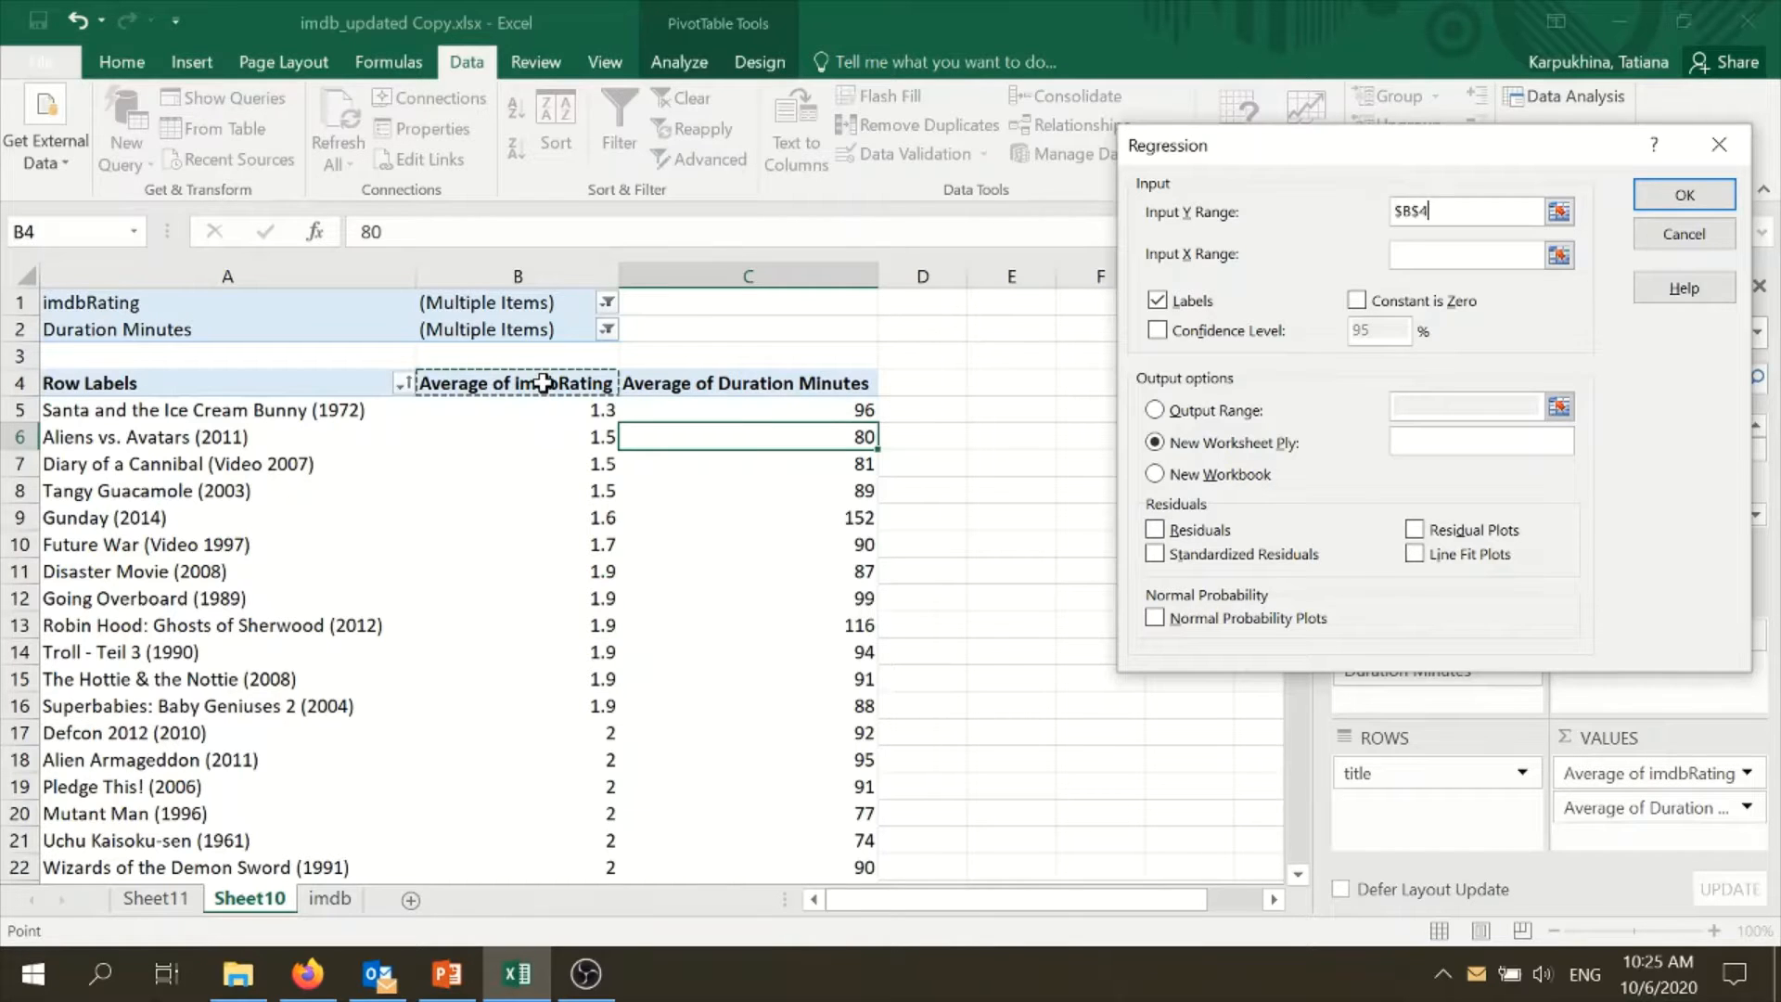
key("ctrl+shift+Down")
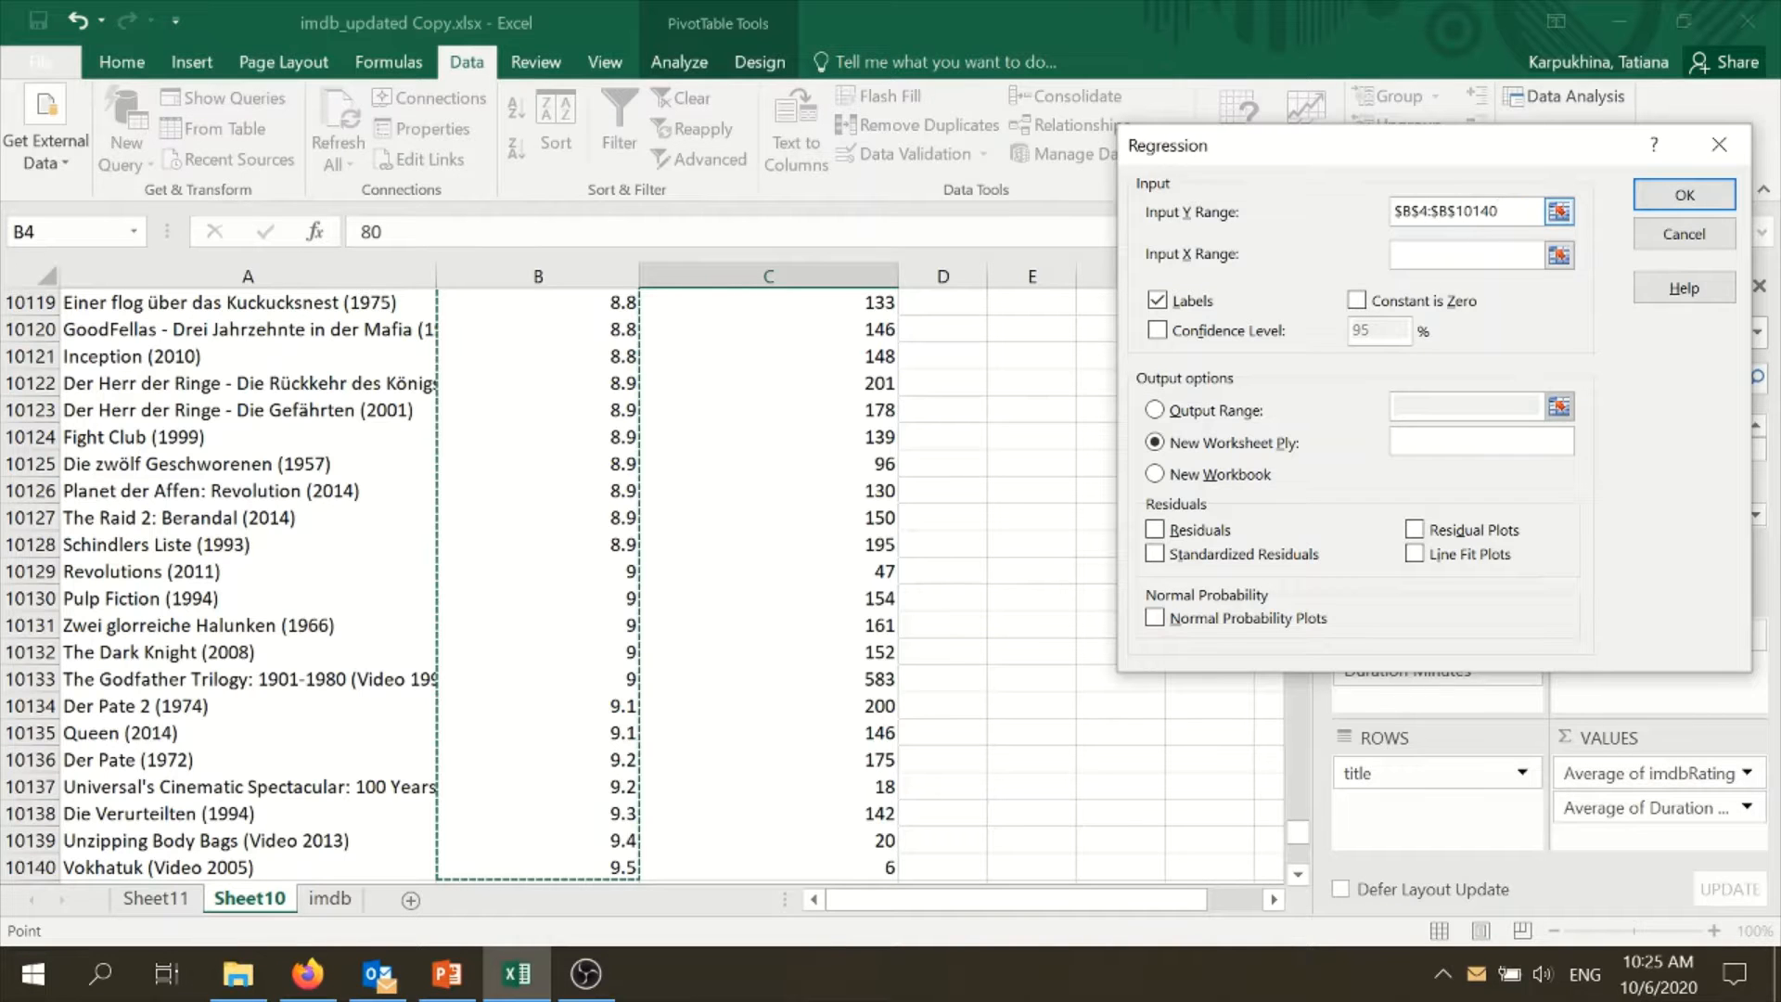
left_click_drag(1326, 148, 754, 196)
left_click_drag(1307, 839, 1303, 287)
left_click_drag(946, 195, 1364, 205)
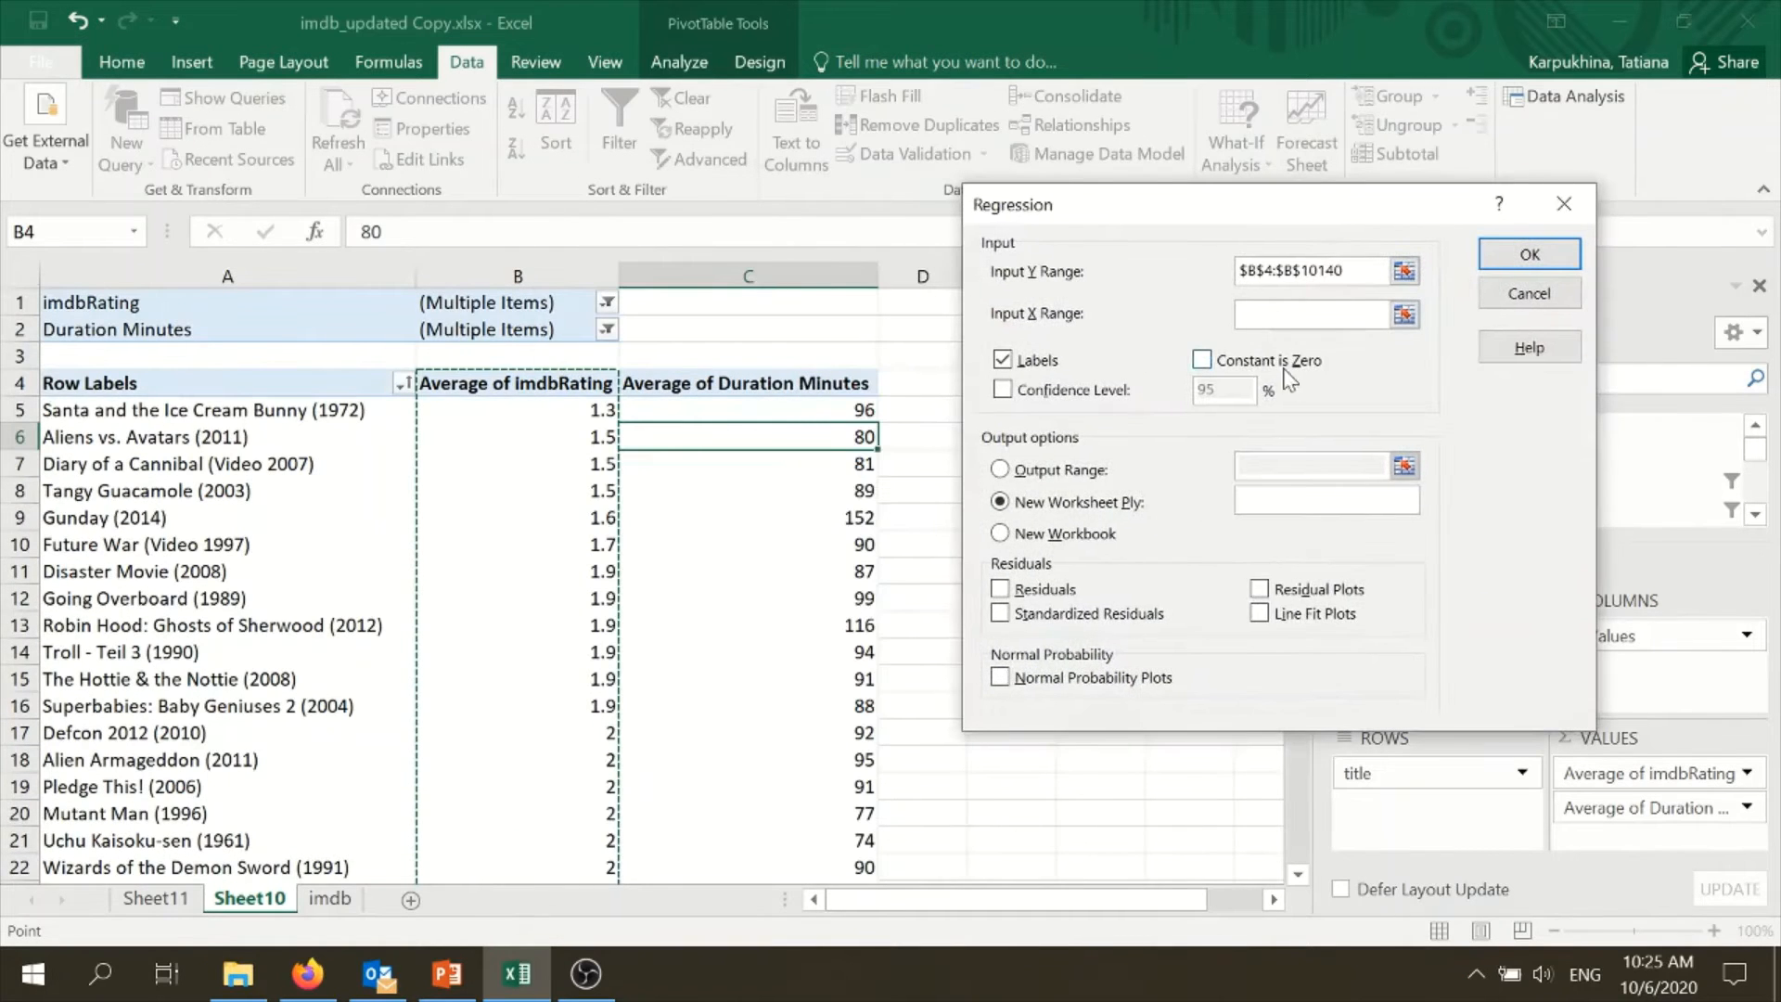
- Set the X range to the Average of Duration Minutes column, $C$4:$C$10140, and run the regression with labels to a new worksheet
left_click(1296, 316)
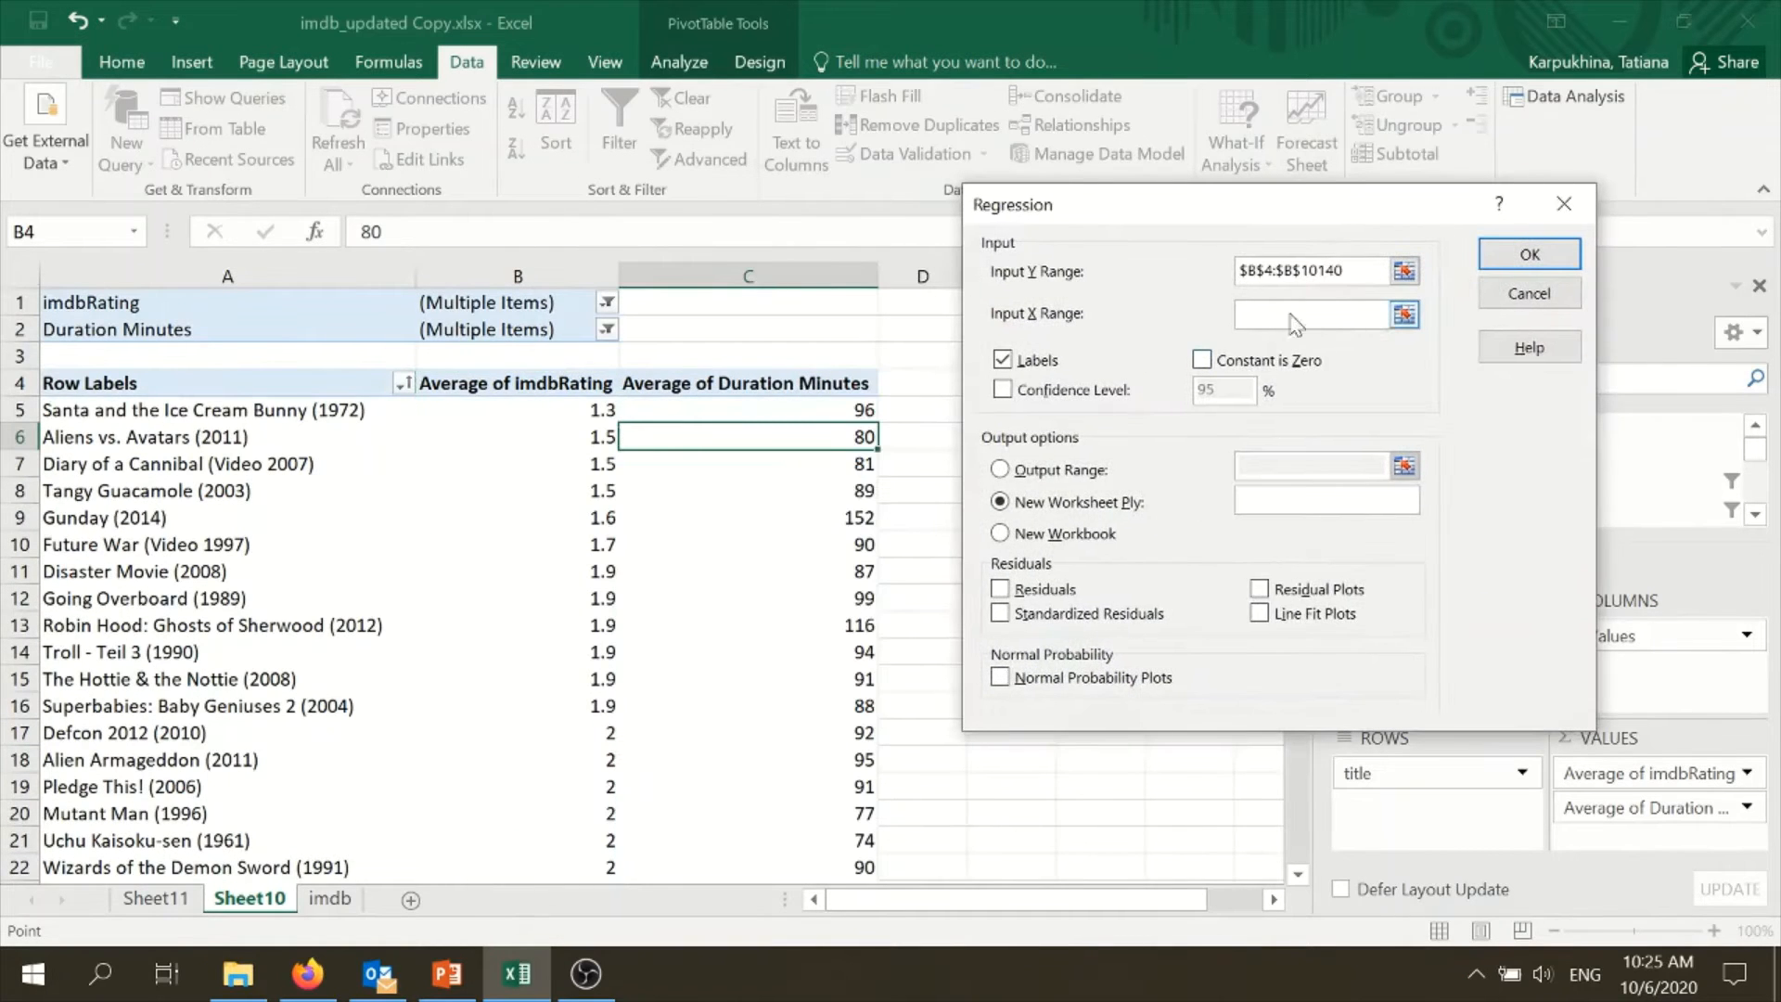
left_click(813, 382)
key("ctrl+shift+Down")
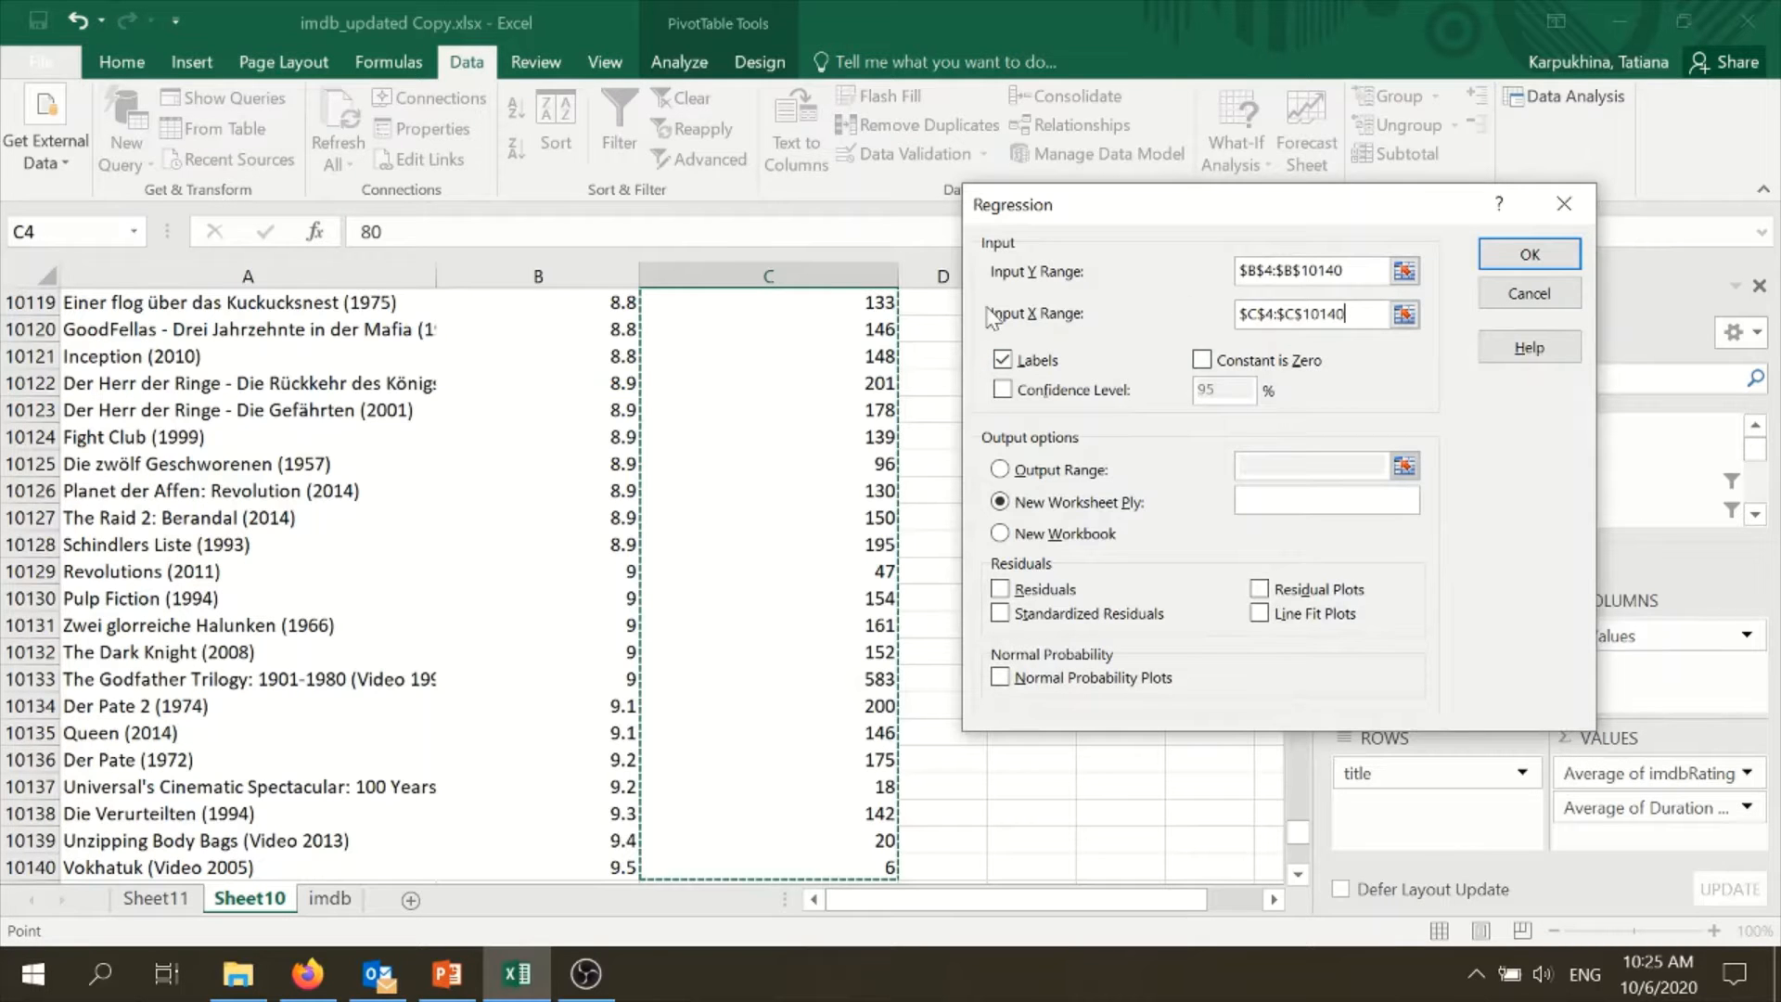
left_click_drag(1326, 206, 852, 357)
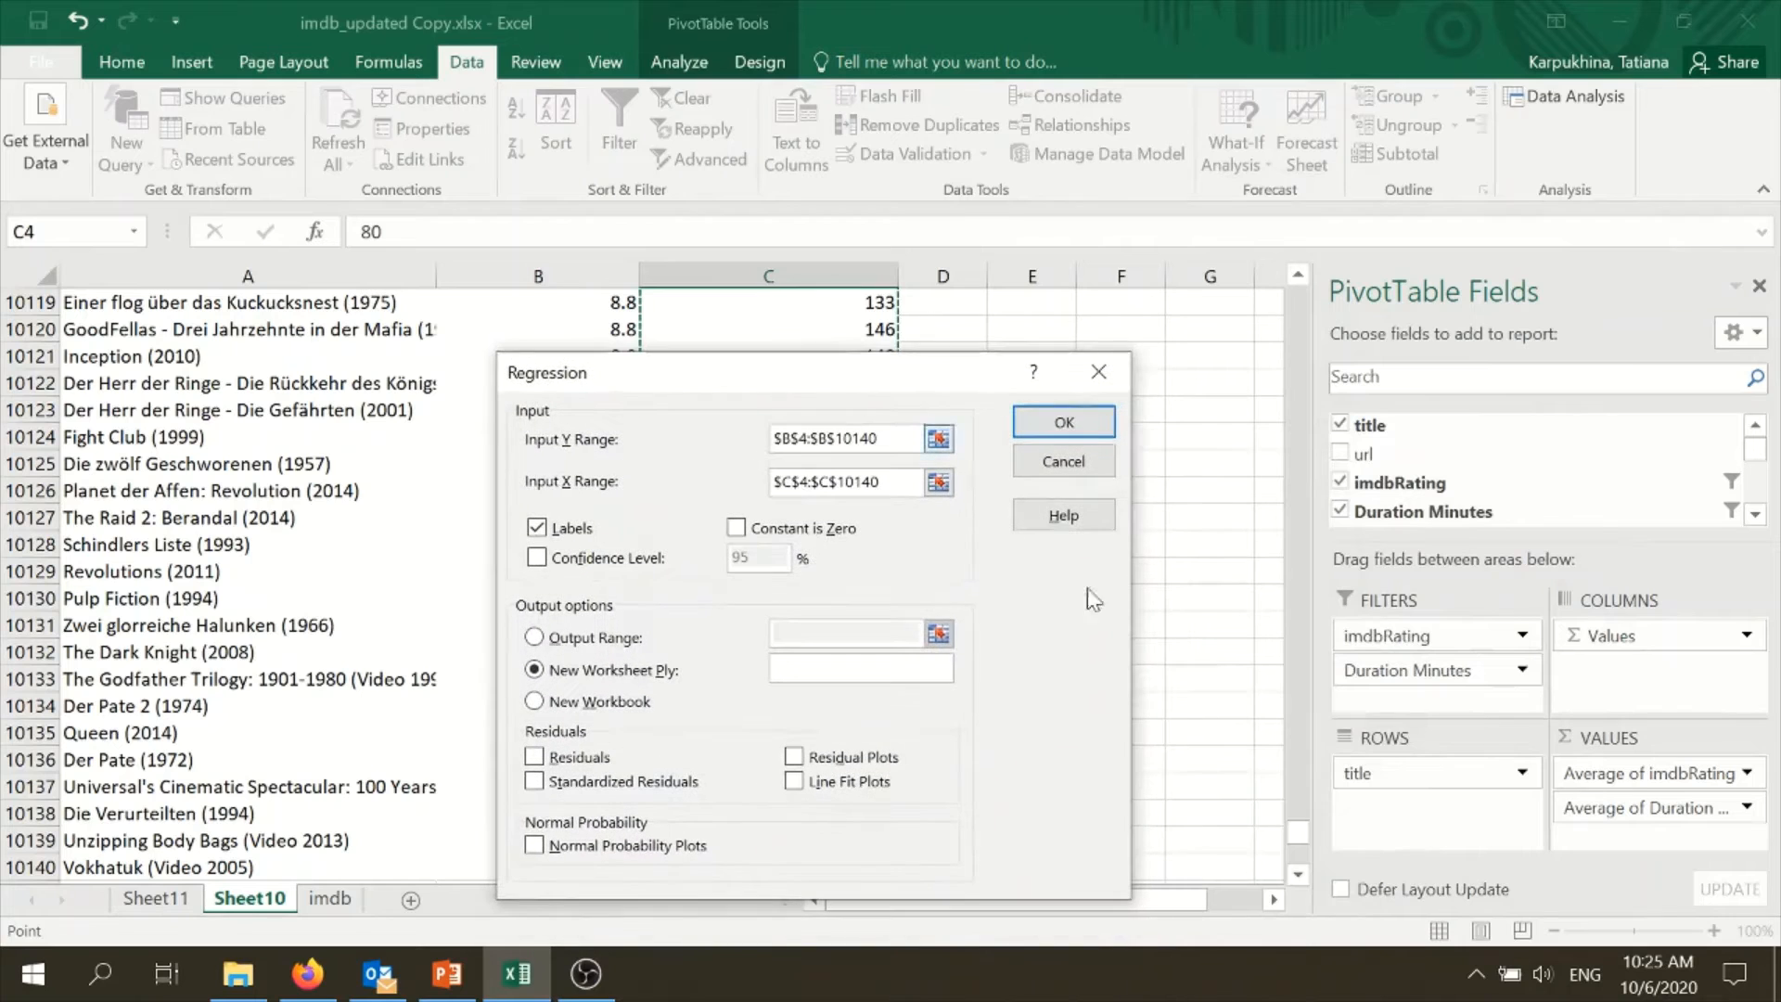
left_click_drag(1308, 827, 1298, 299)
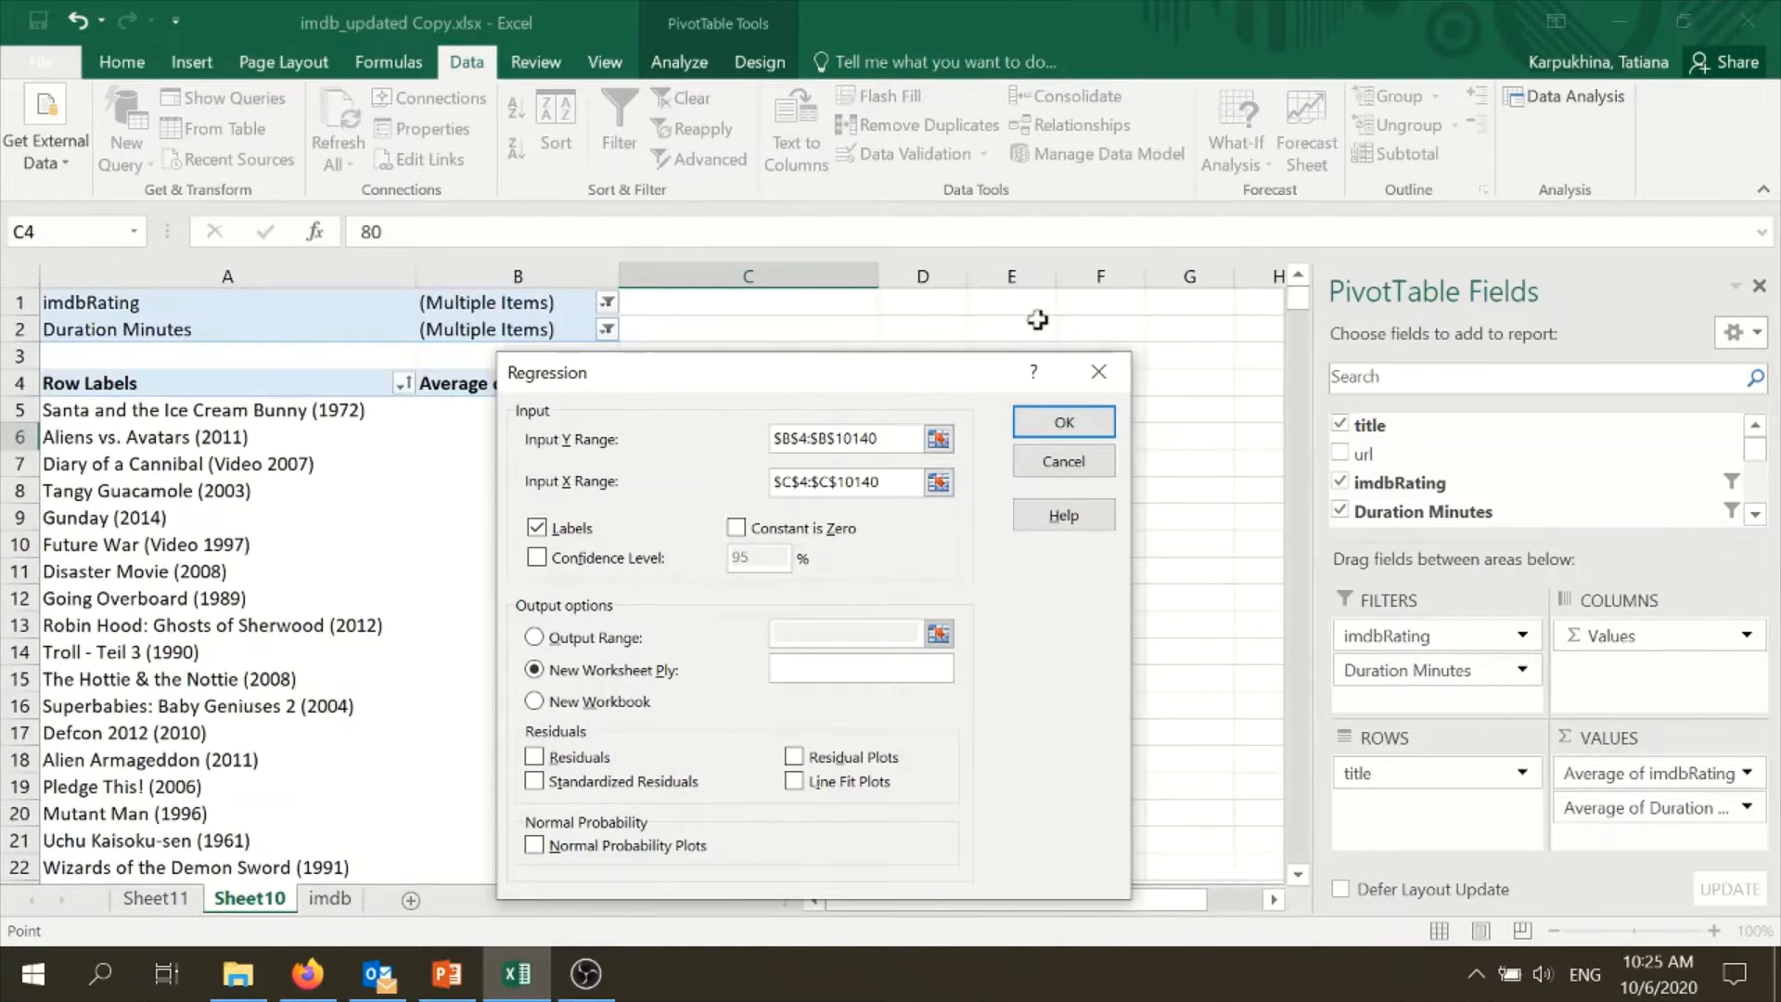
left_click_drag(844, 385, 1308, 281)
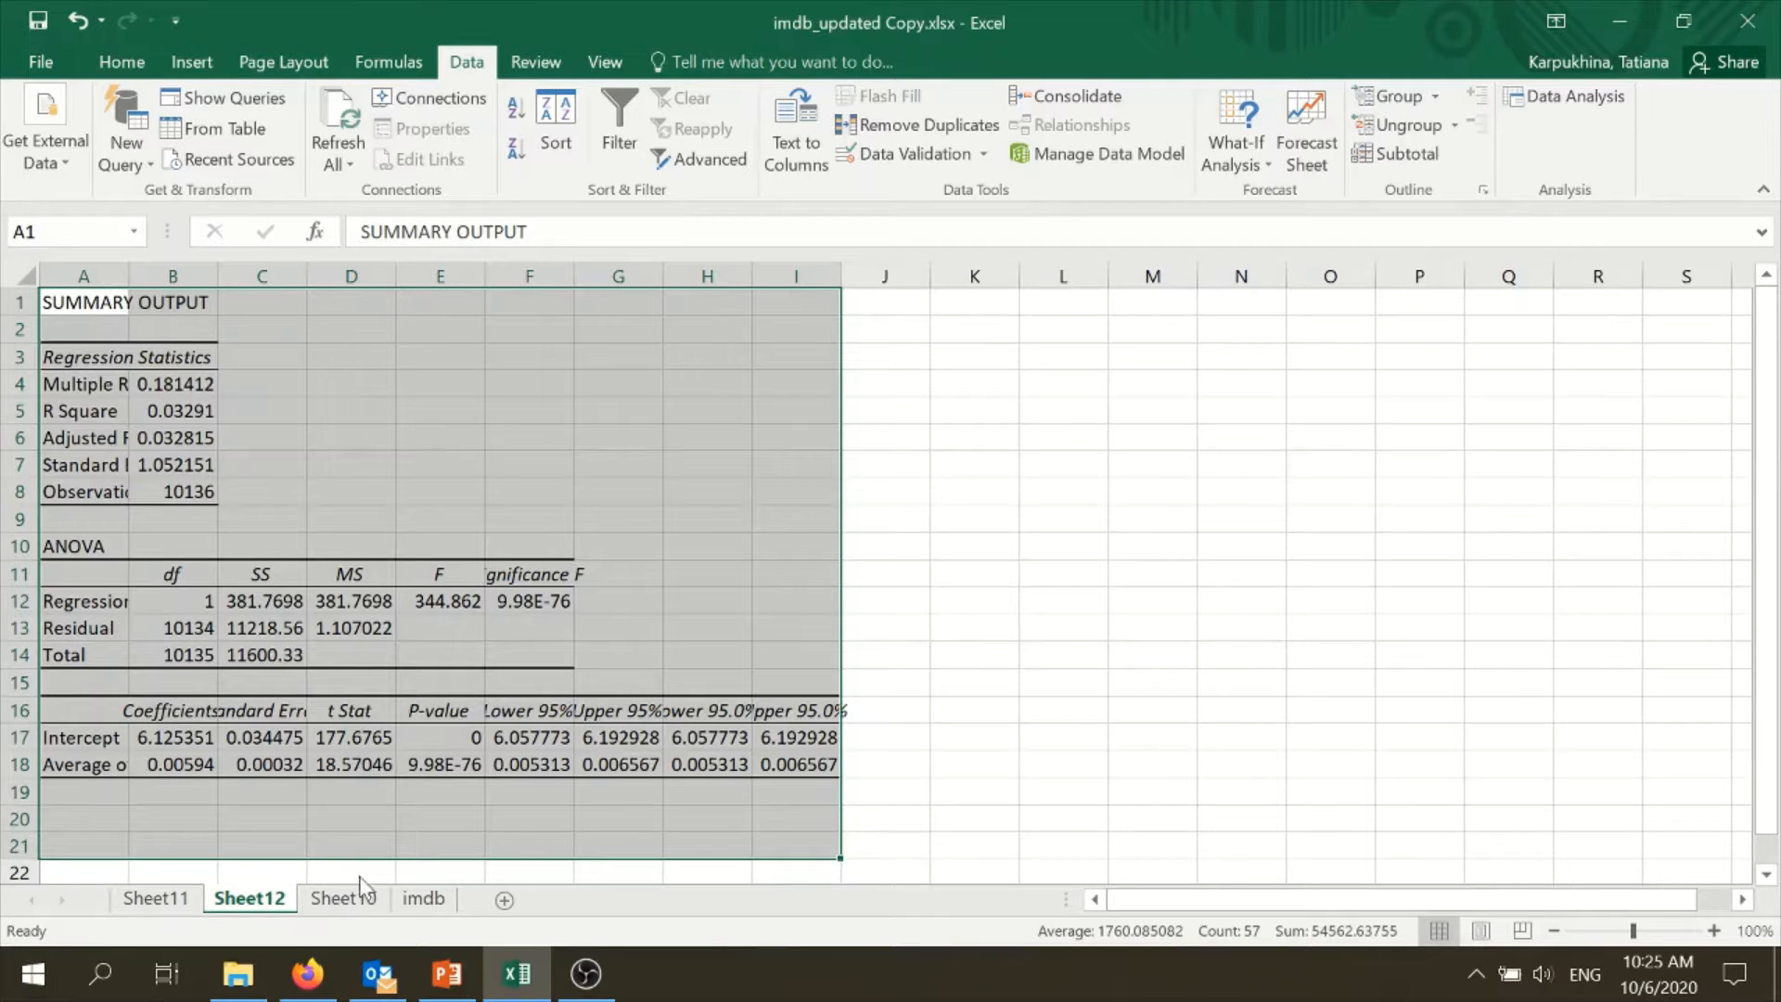
- Move Sheet12 with the regression output to the end of the workbook and place Sheet10 right after the imdb sheet
left_click_drag(533, 876, 445, 862)
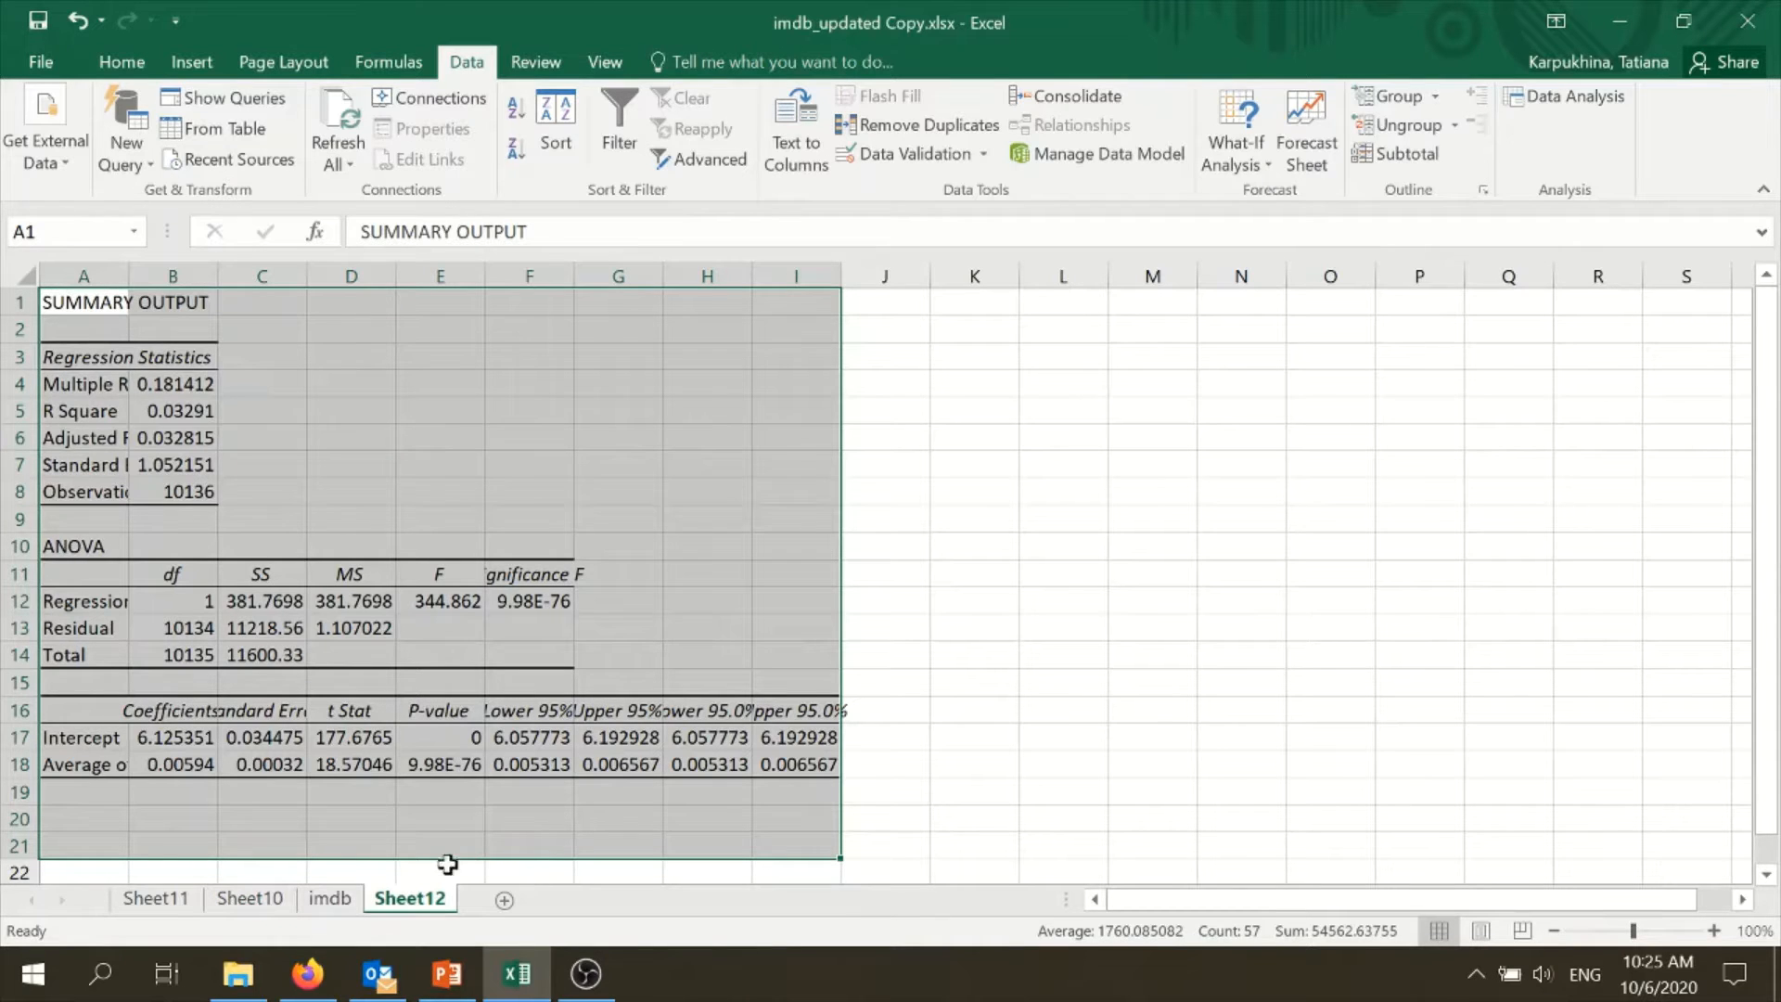
left_click(250, 900)
left_click(186, 900)
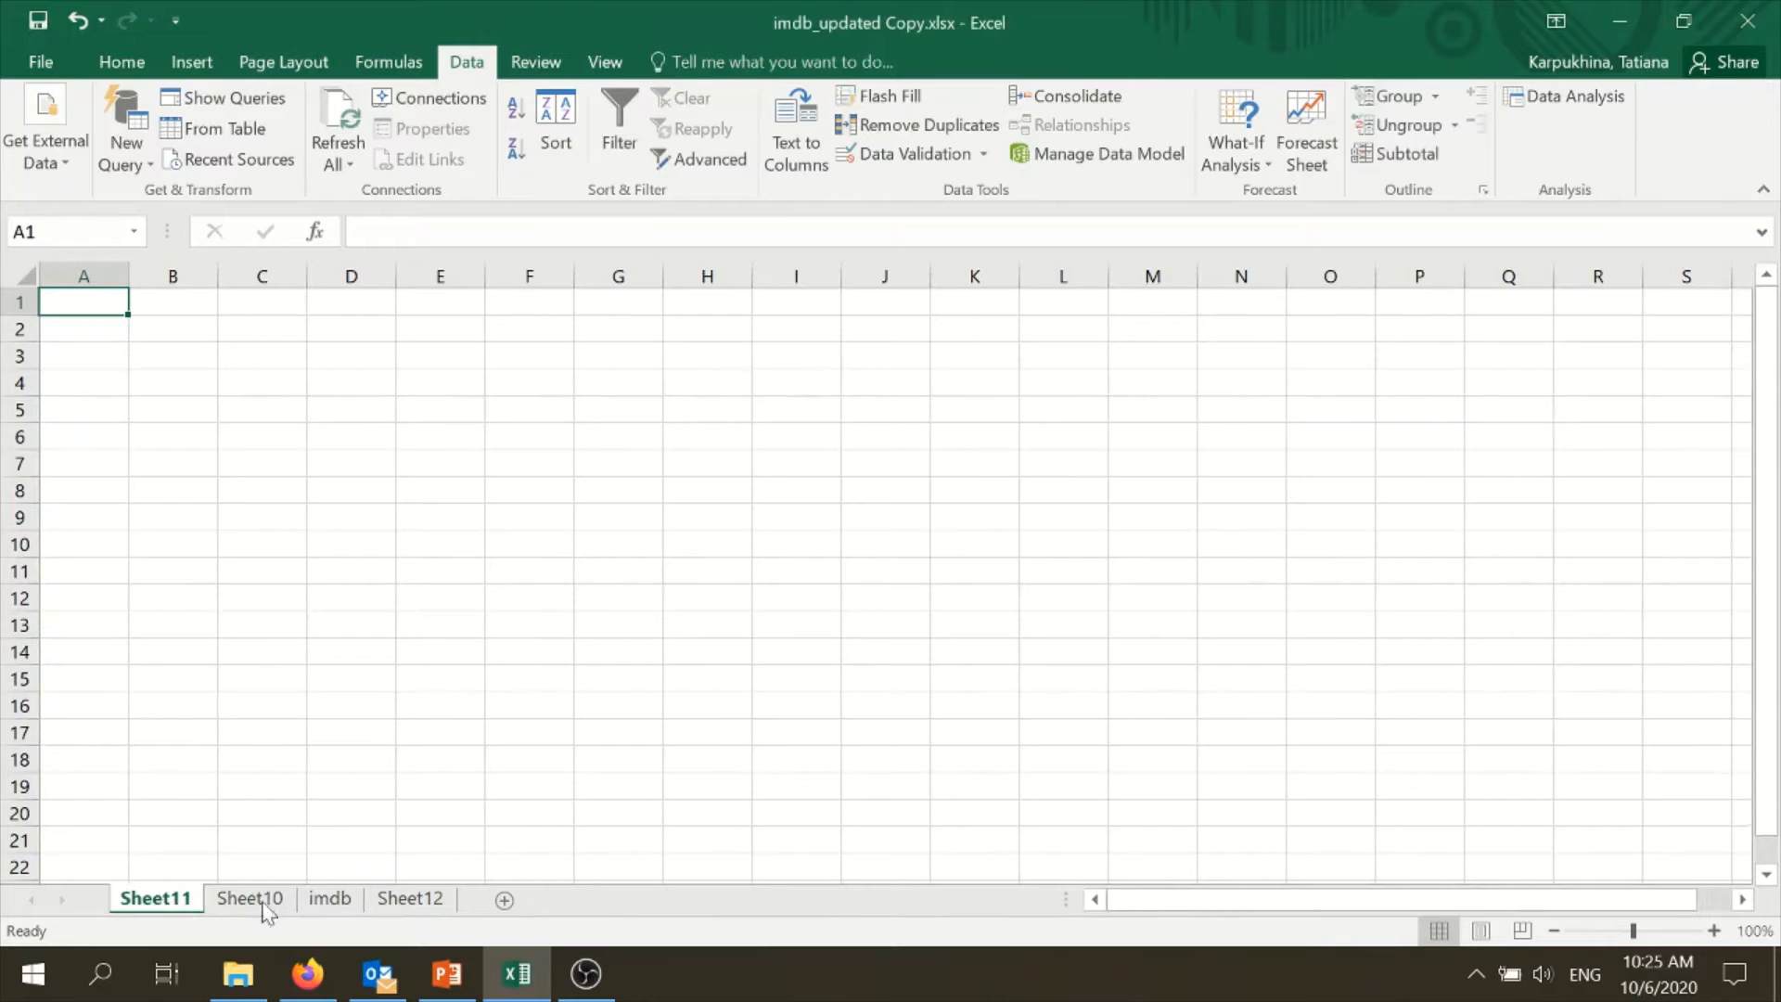
left_click_drag(243, 898, 379, 872)
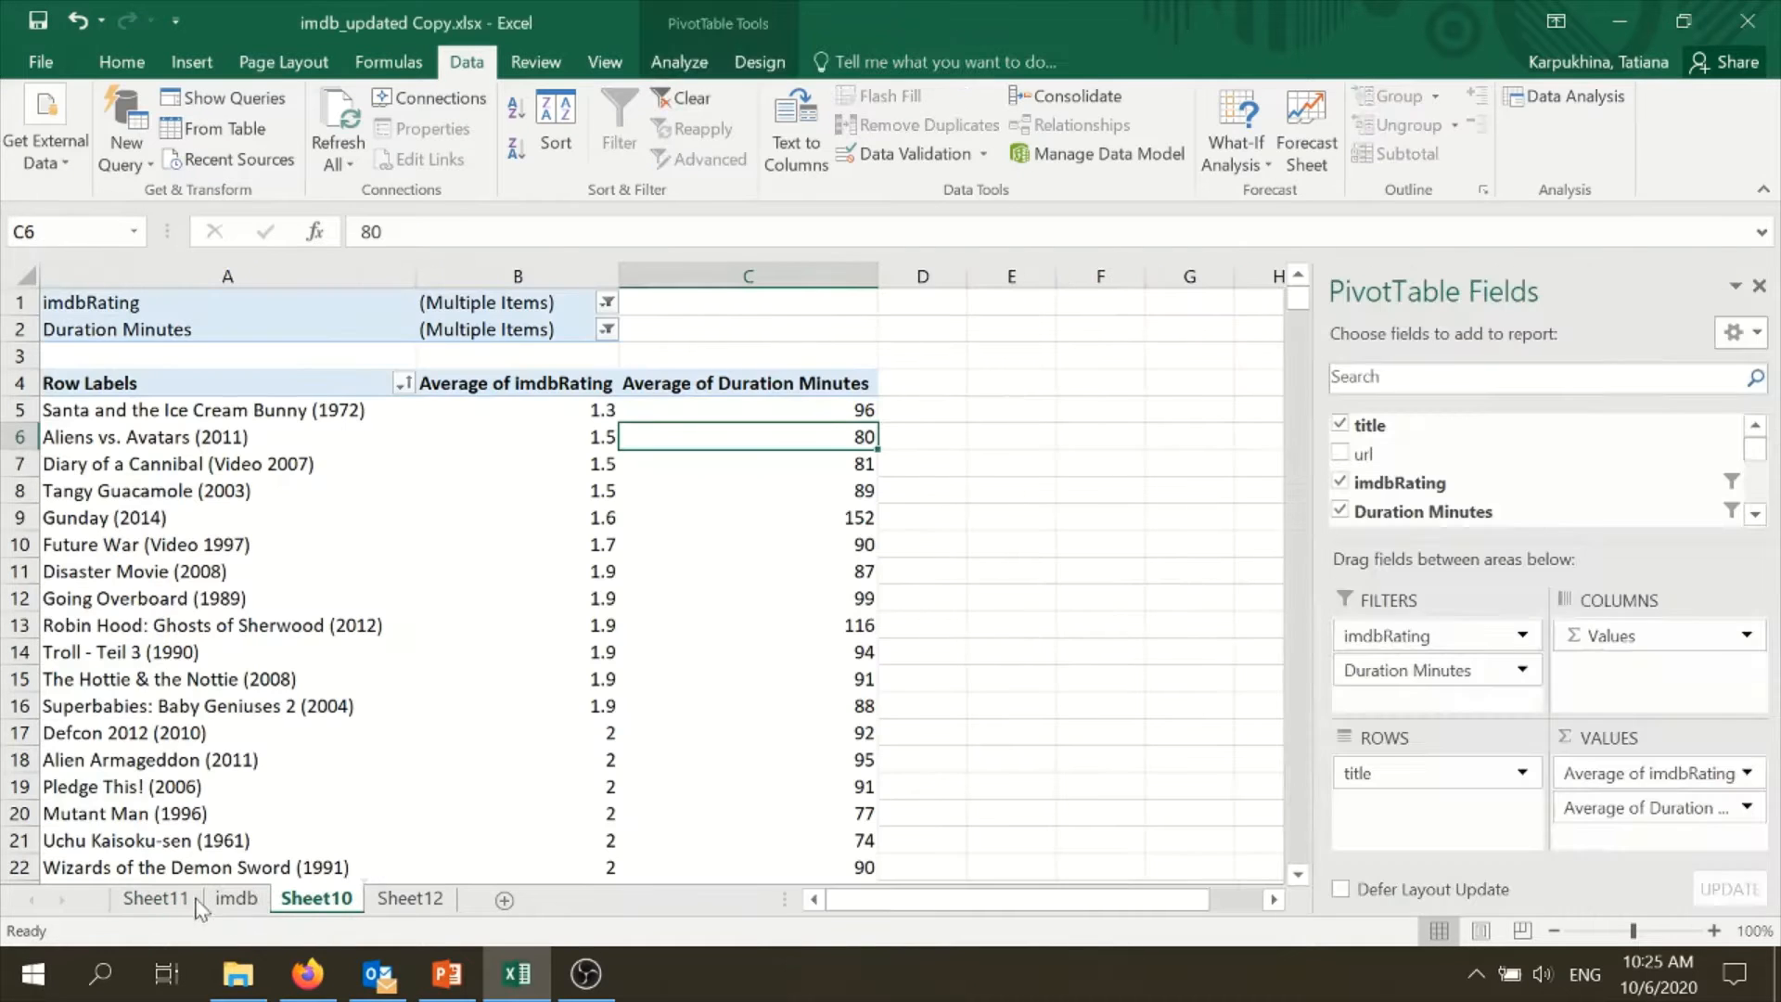
- Delete the empty Sheet11 and return to the PivotTable on Sheet10
left_click(154, 899)
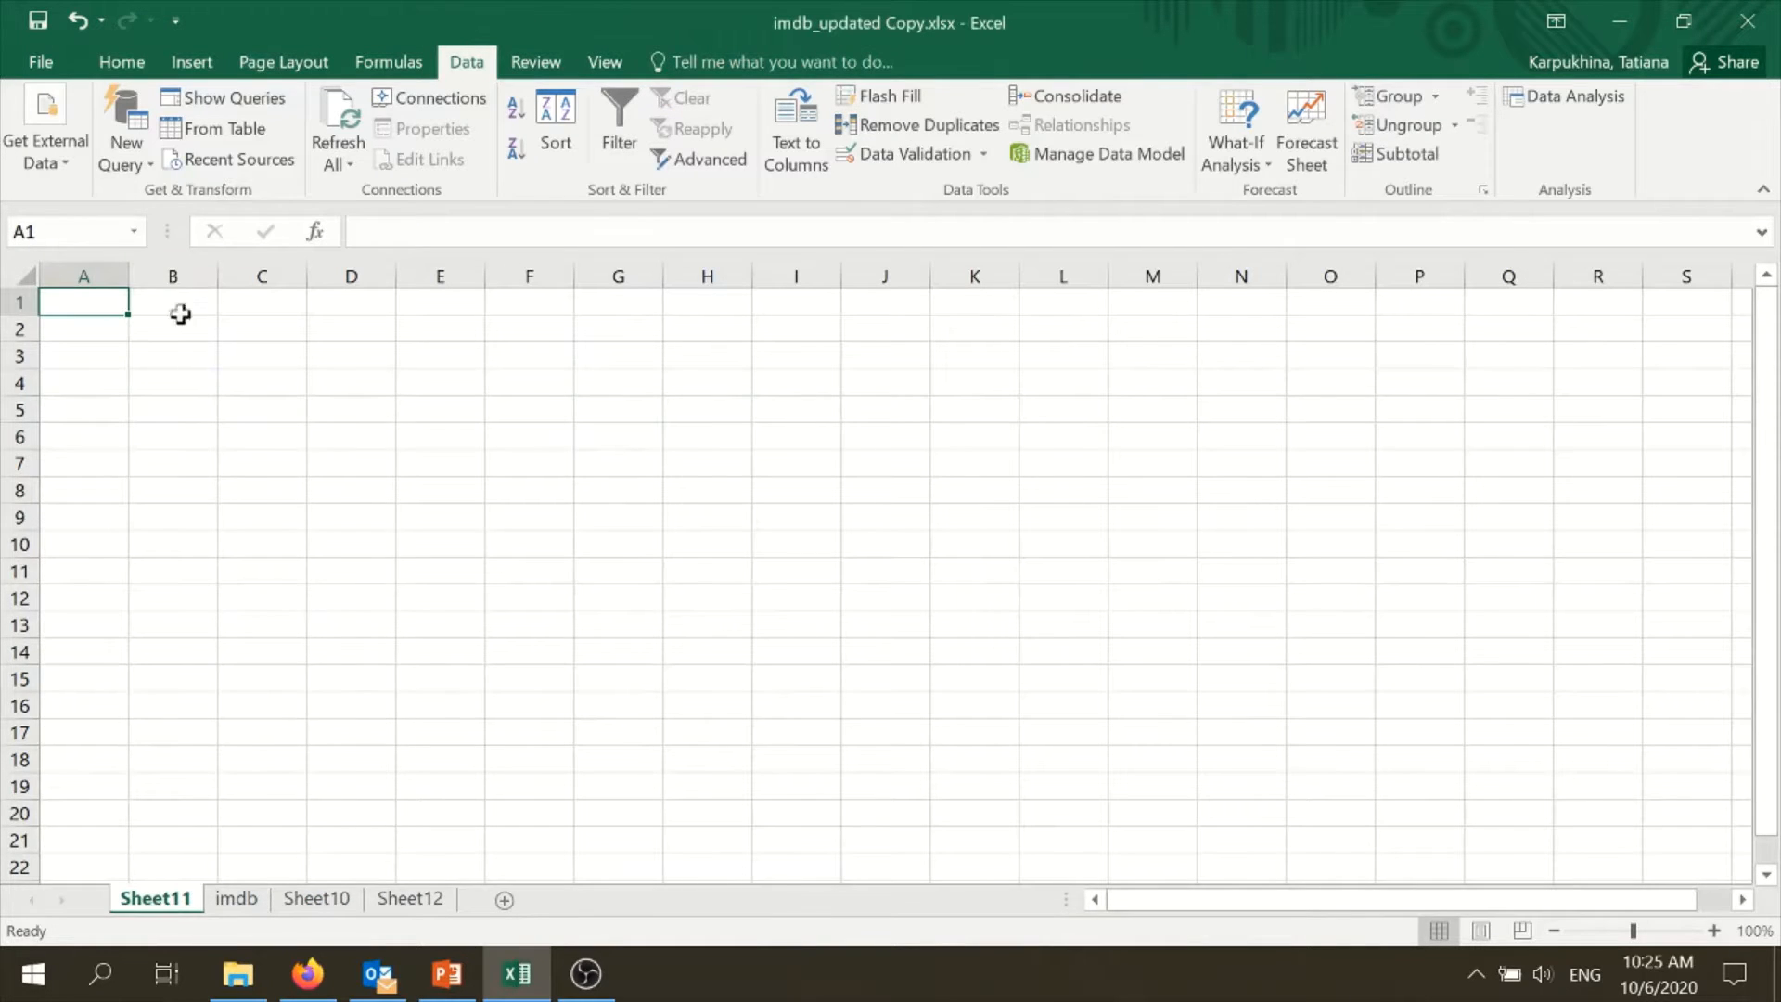
right_click(165, 897)
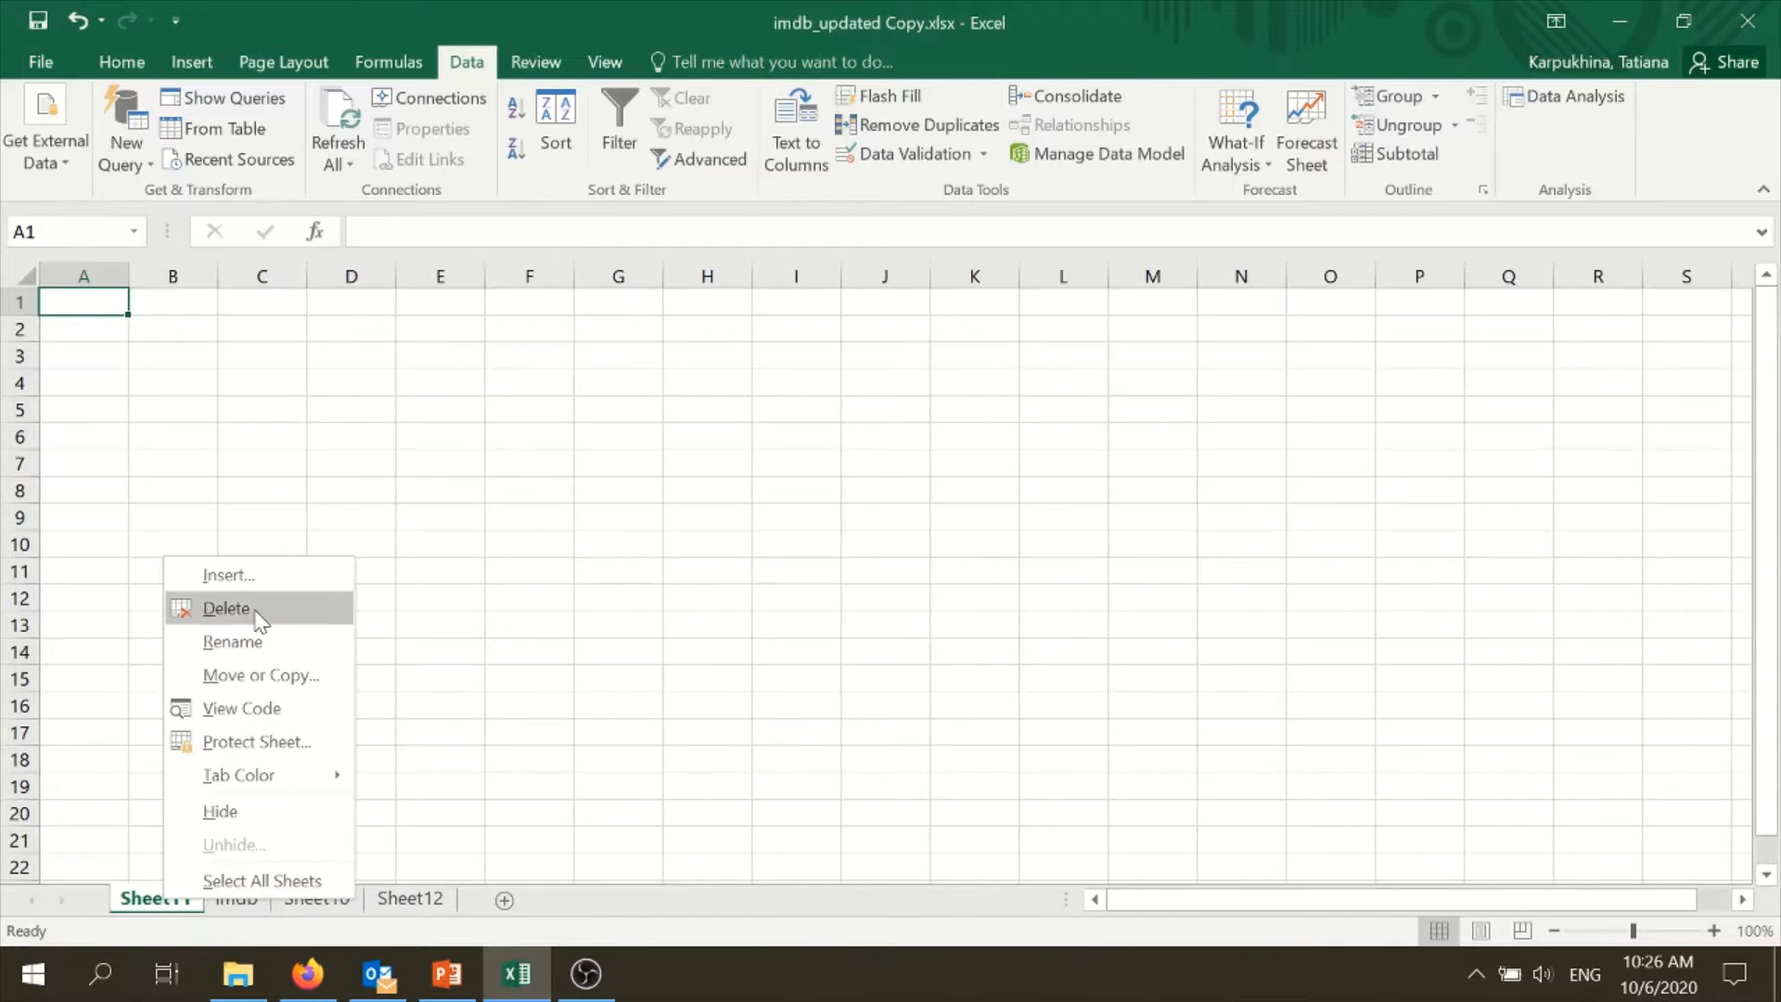
left_click(259, 609)
left_click(212, 900)
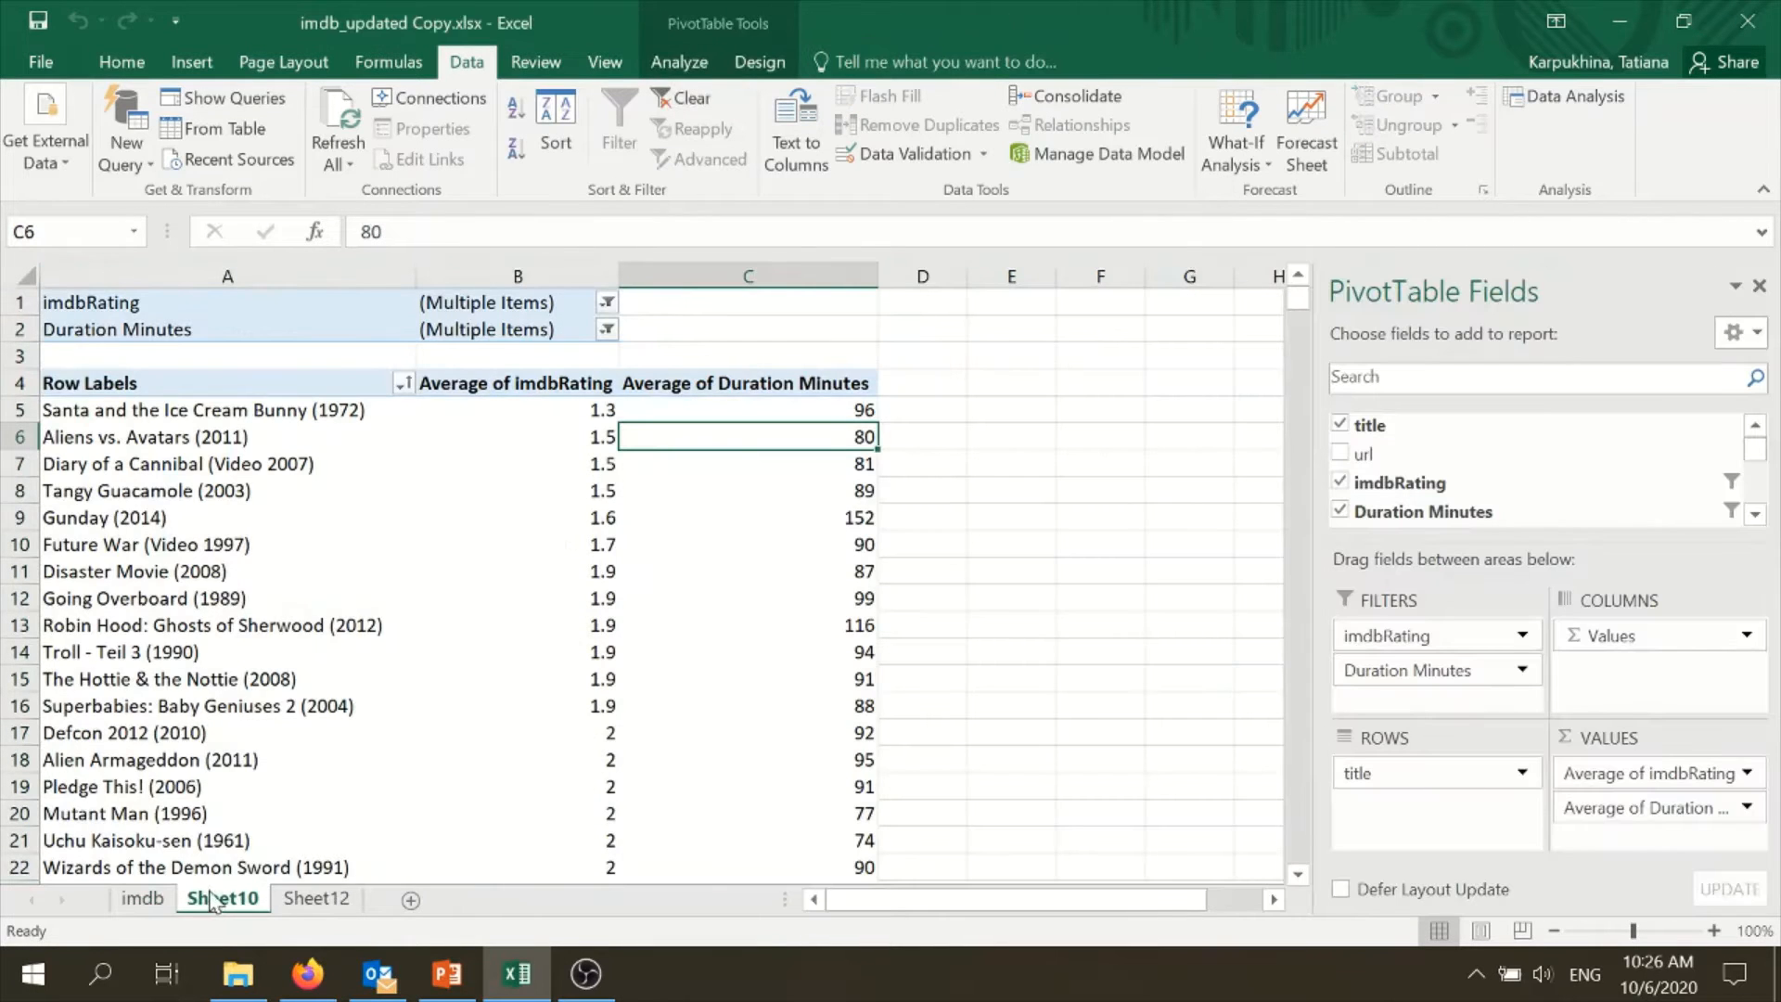
- Rename Sheet10, which holds the PivotTable, as Regression Pivot
right_click(211, 900)
left_click(348, 631)
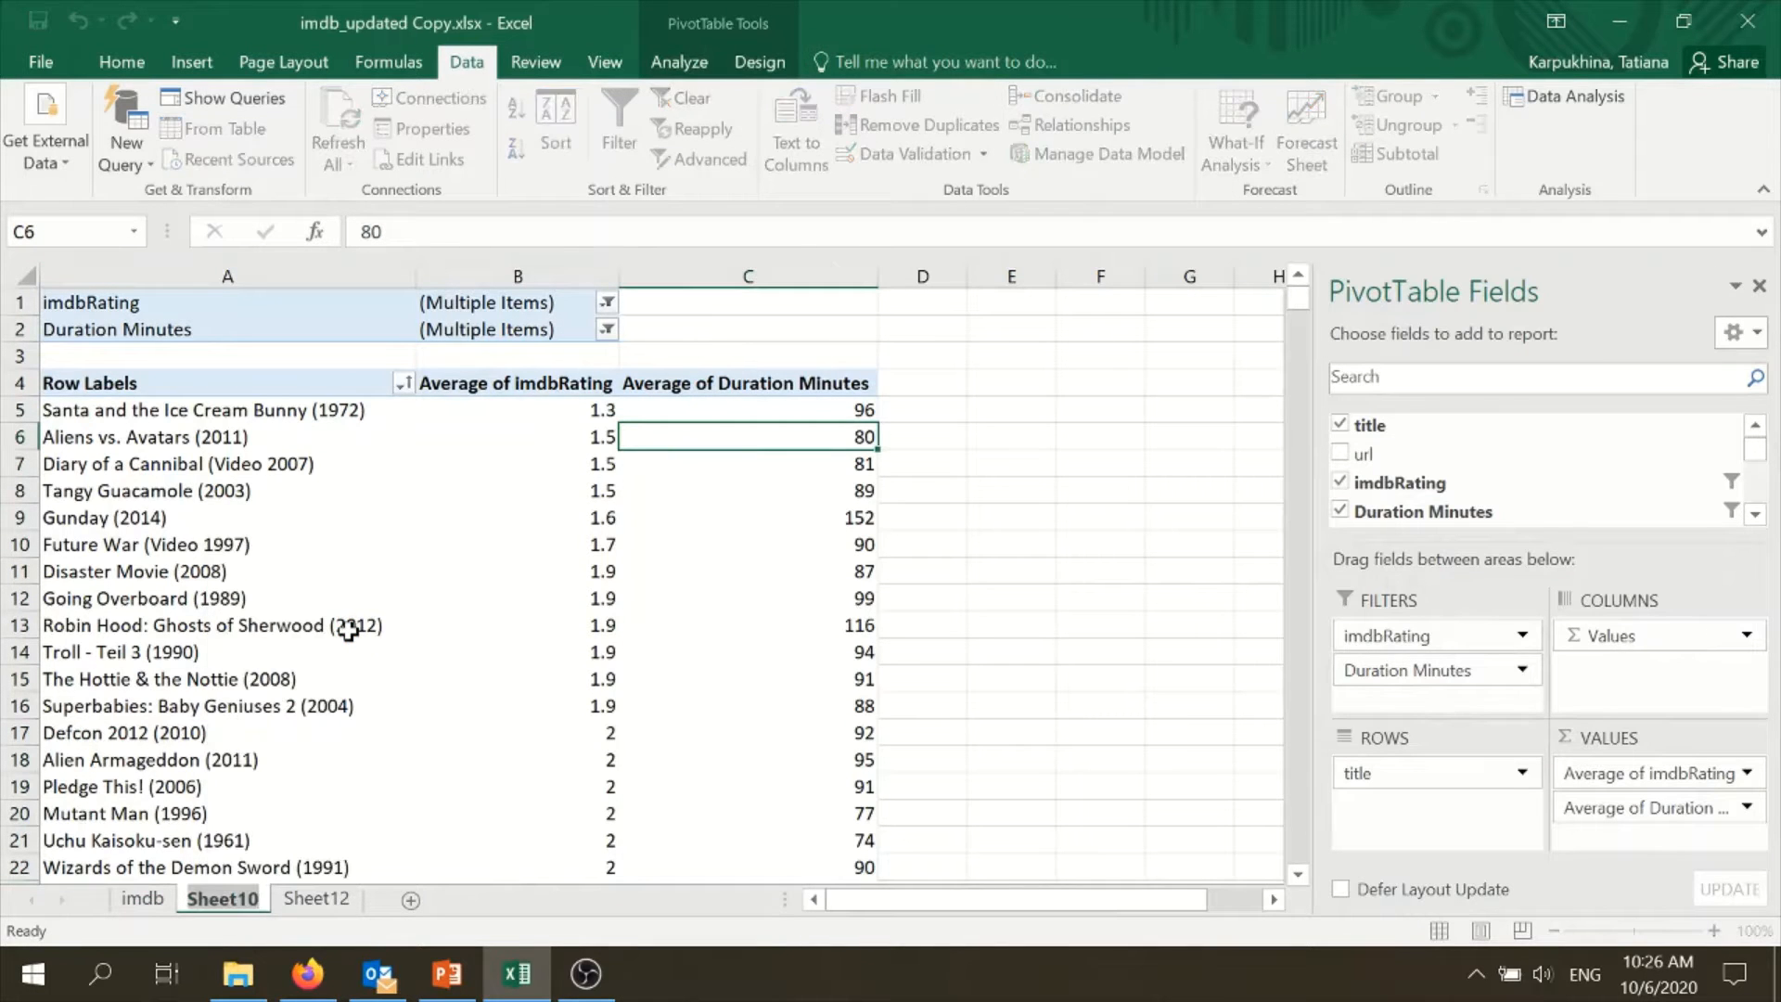
type("Regression P")
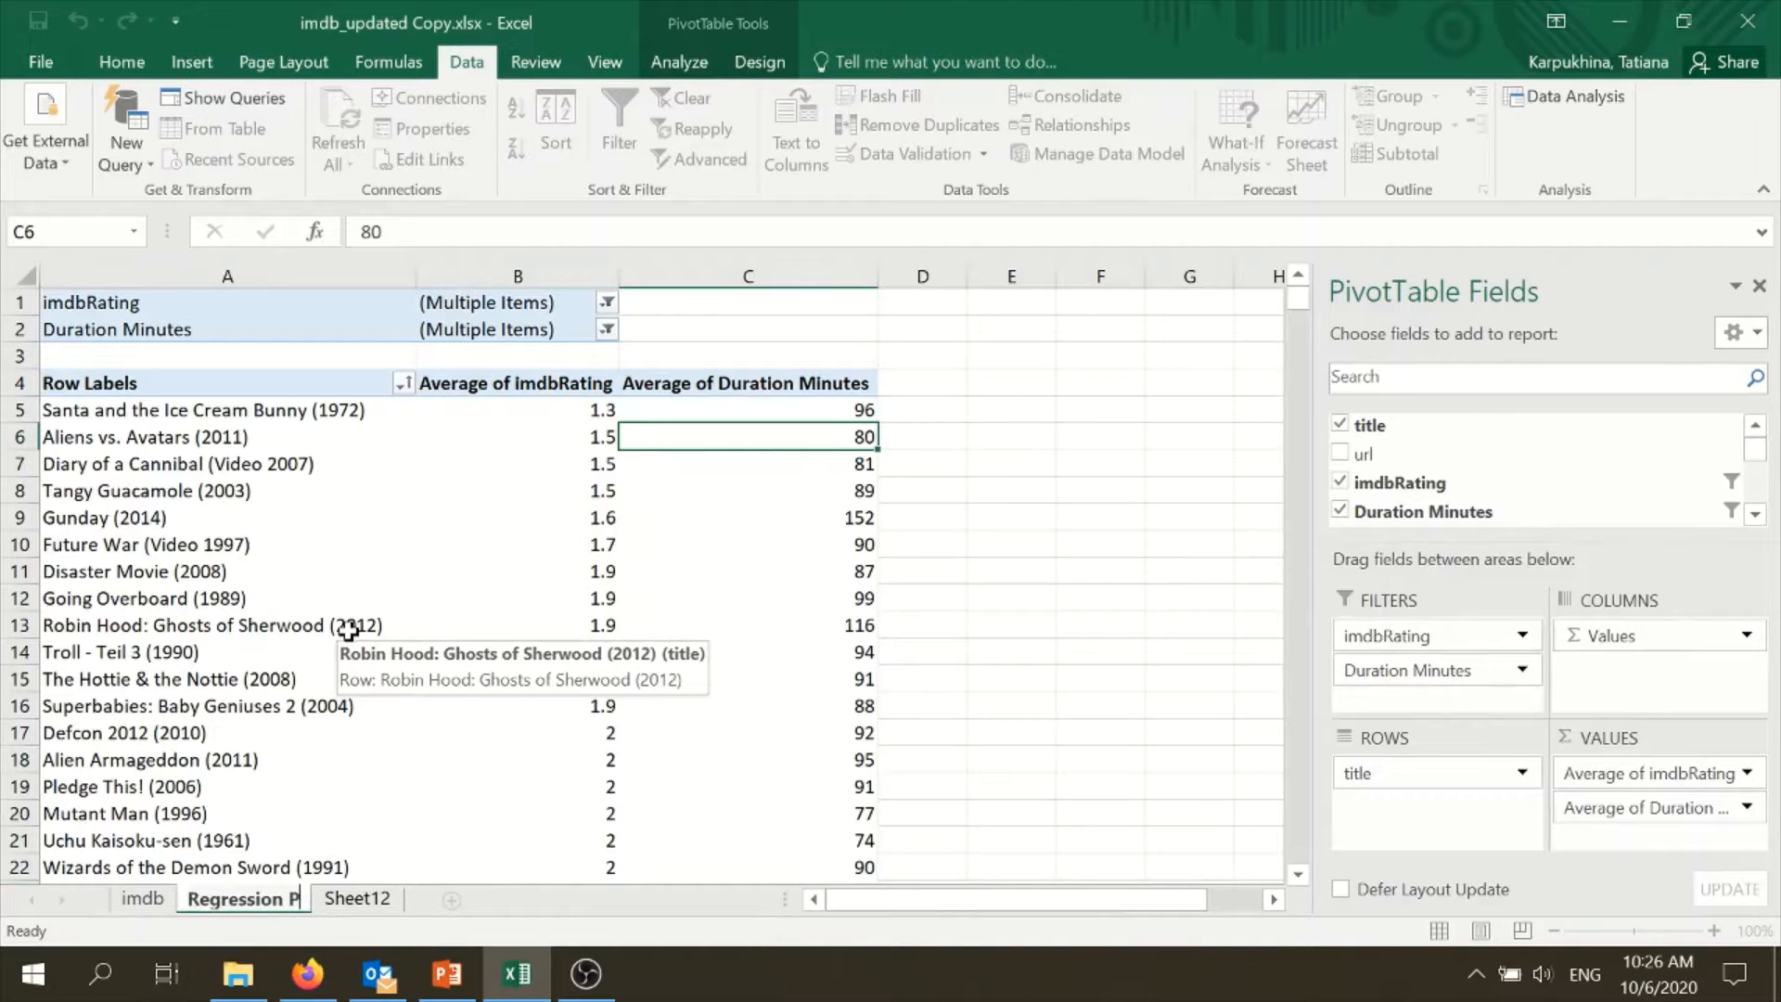
type("ivot")
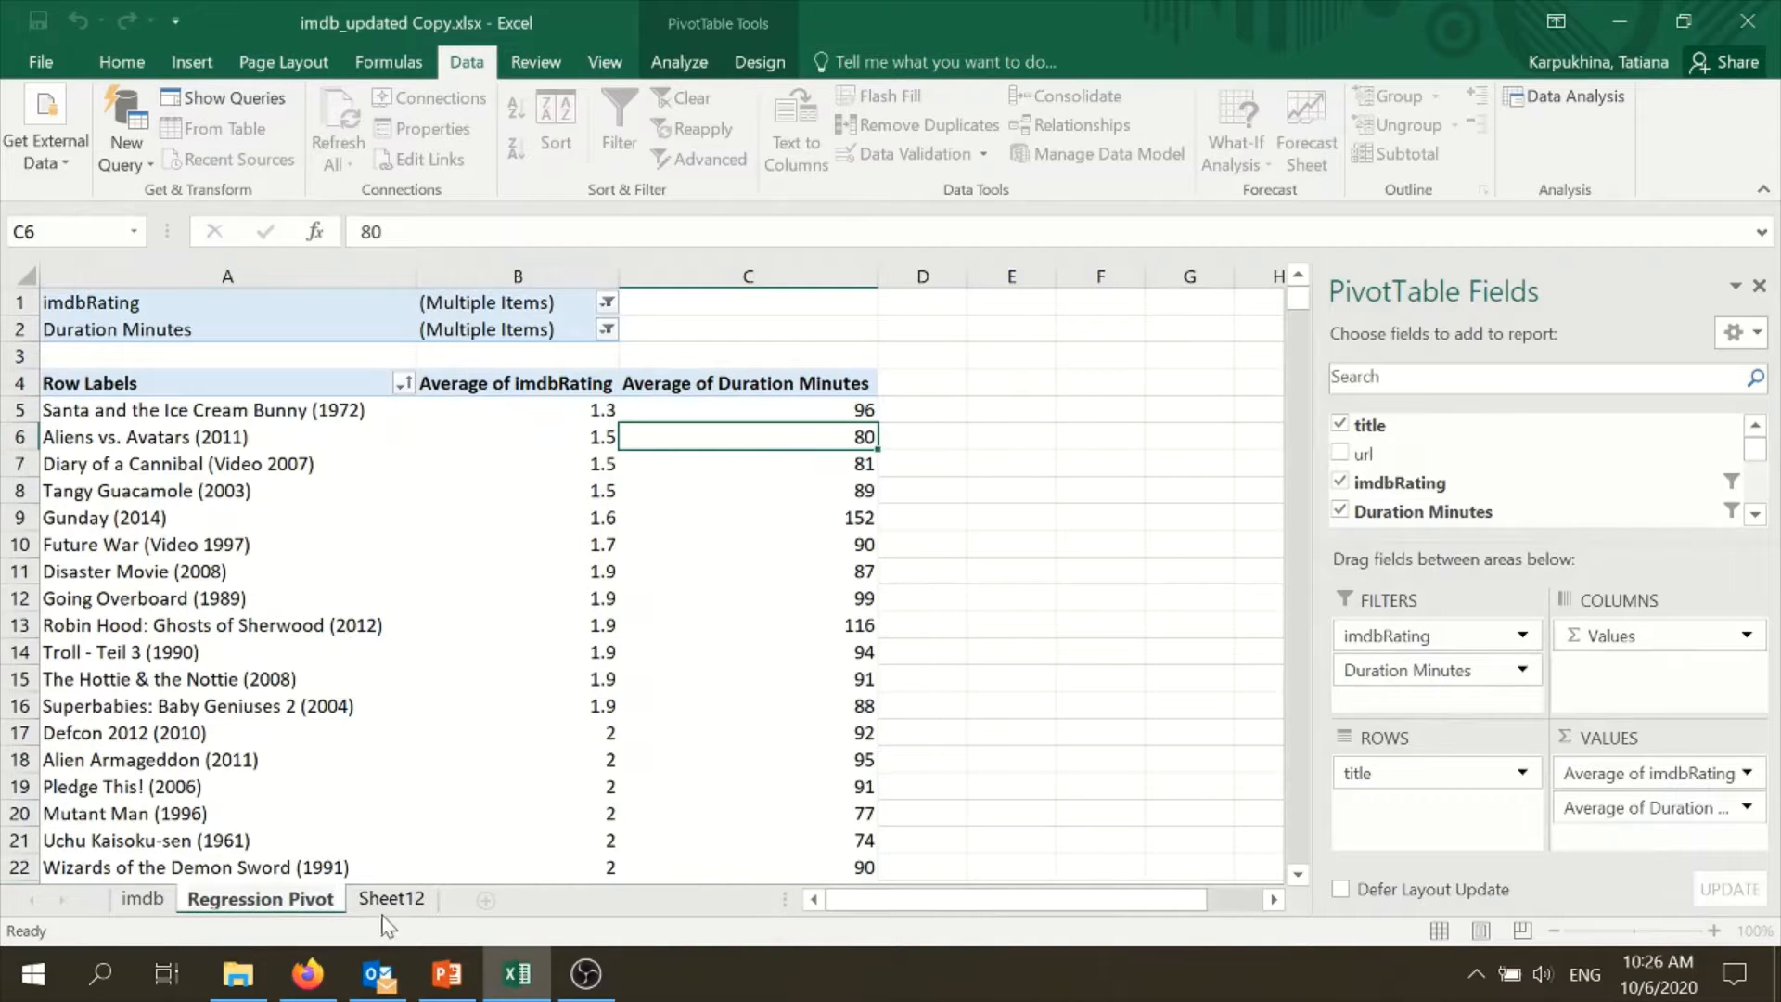
- Rename Sheet12, which holds the regression output, as Reg1
left_click(387, 899)
right_click(394, 905)
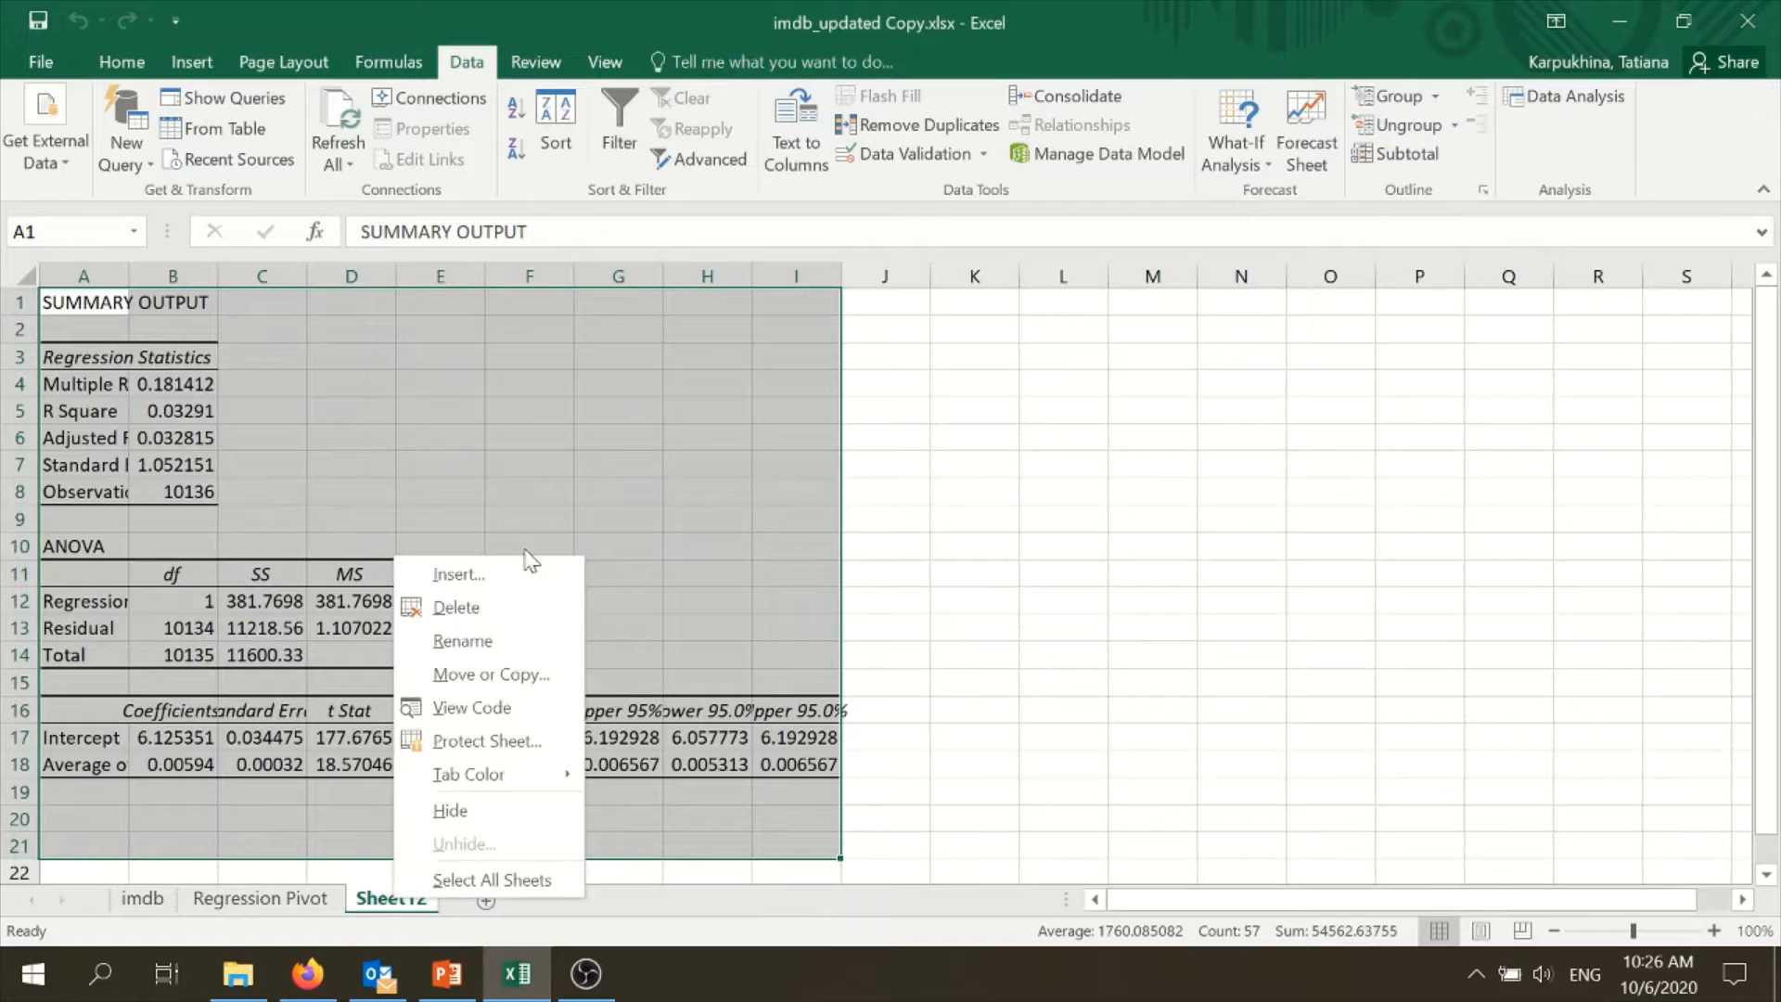
left_click(492, 640)
type("Reg1")
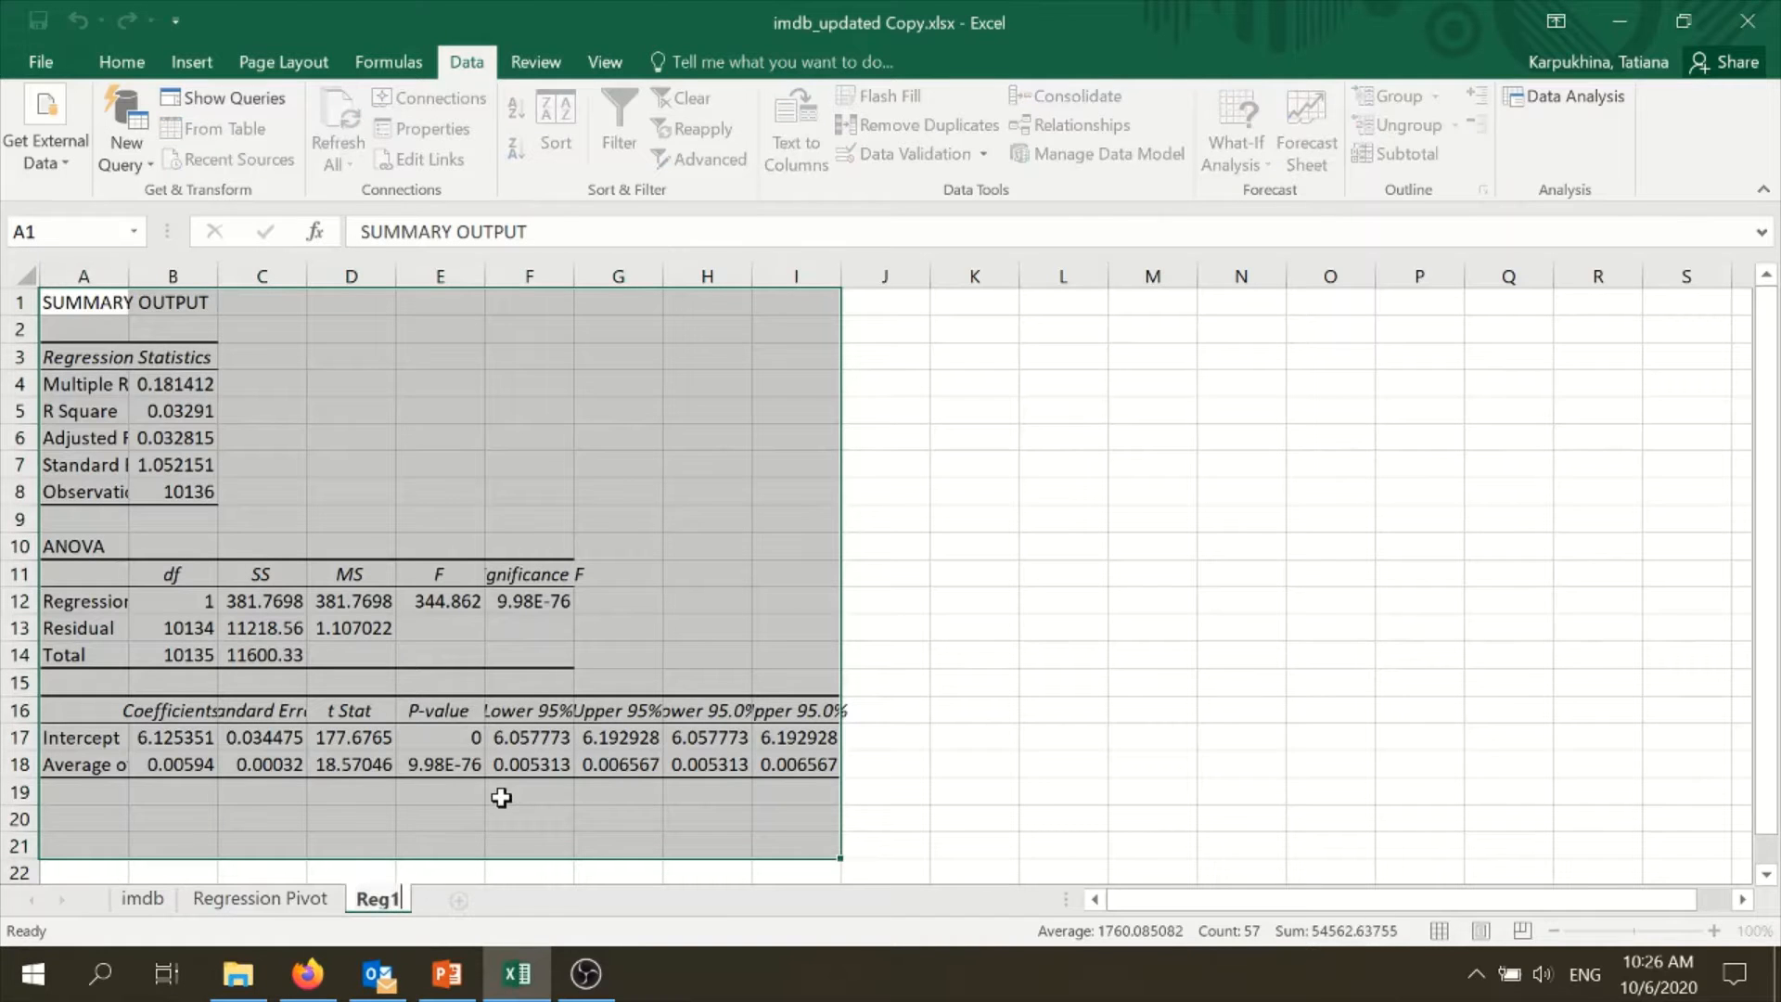
left_click(1026, 767)
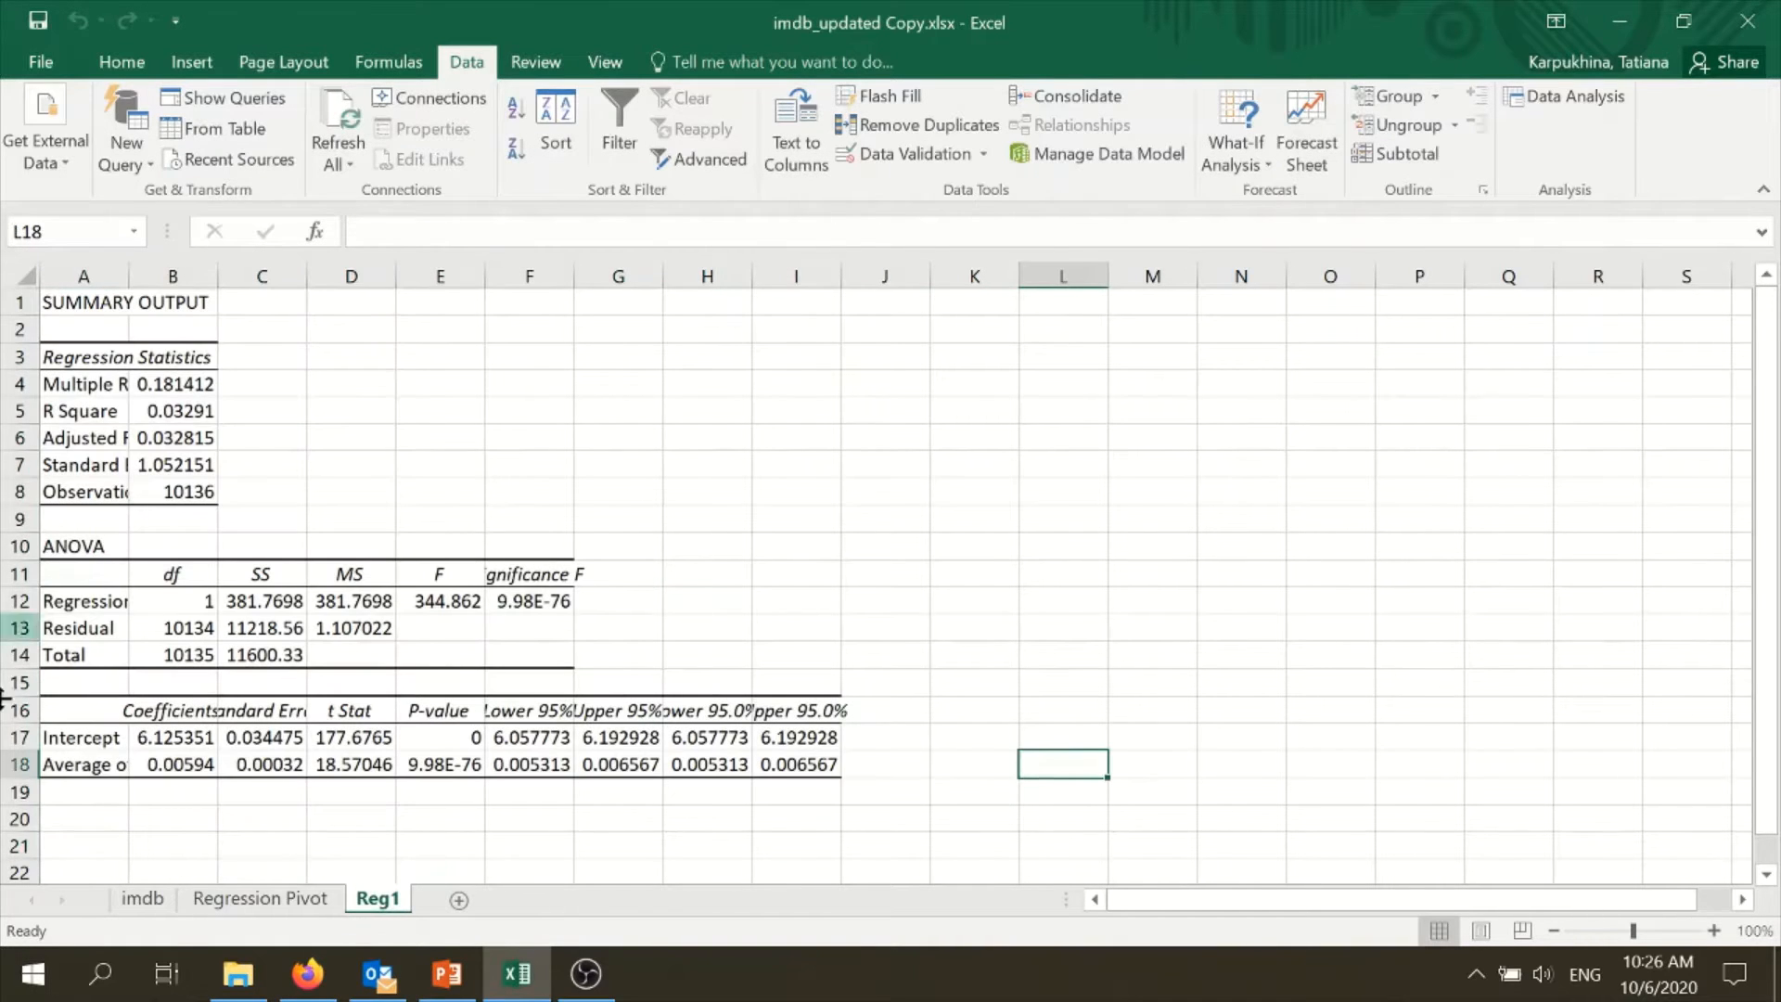
- Autofit the widths of columns A through I on the Reg1 sheet to their contents
left_click(120, 768)
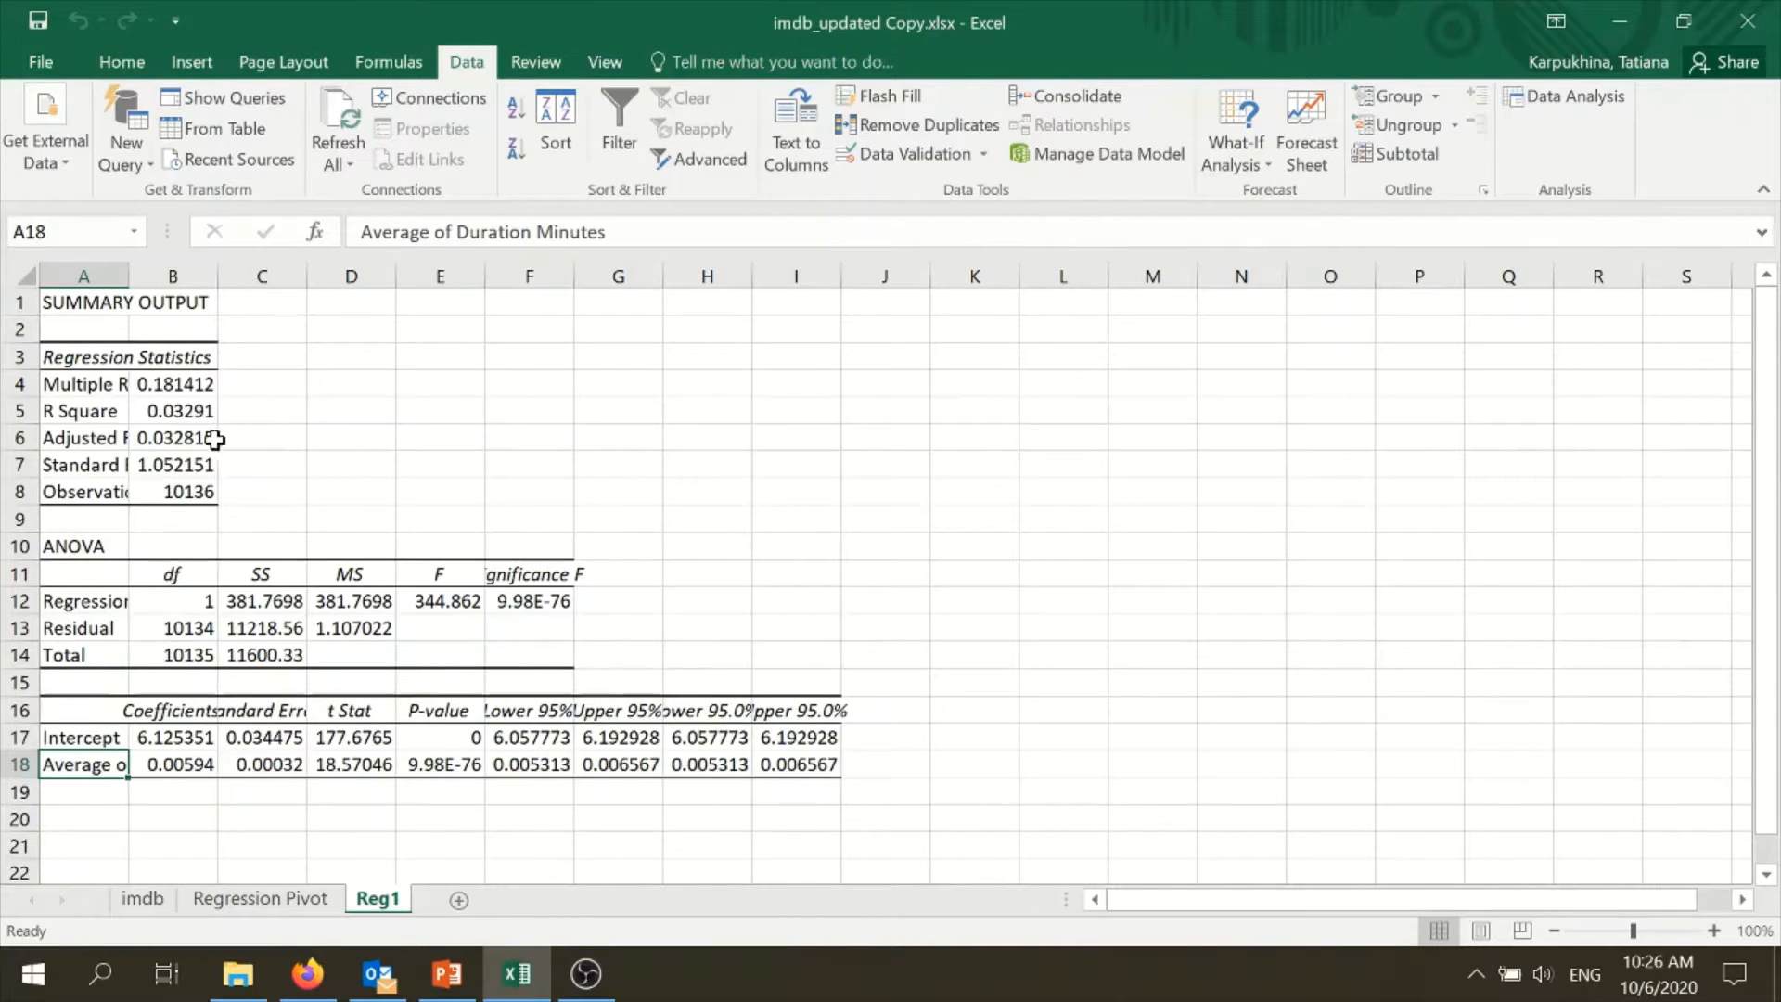
left_click_drag(107, 272, 837, 272)
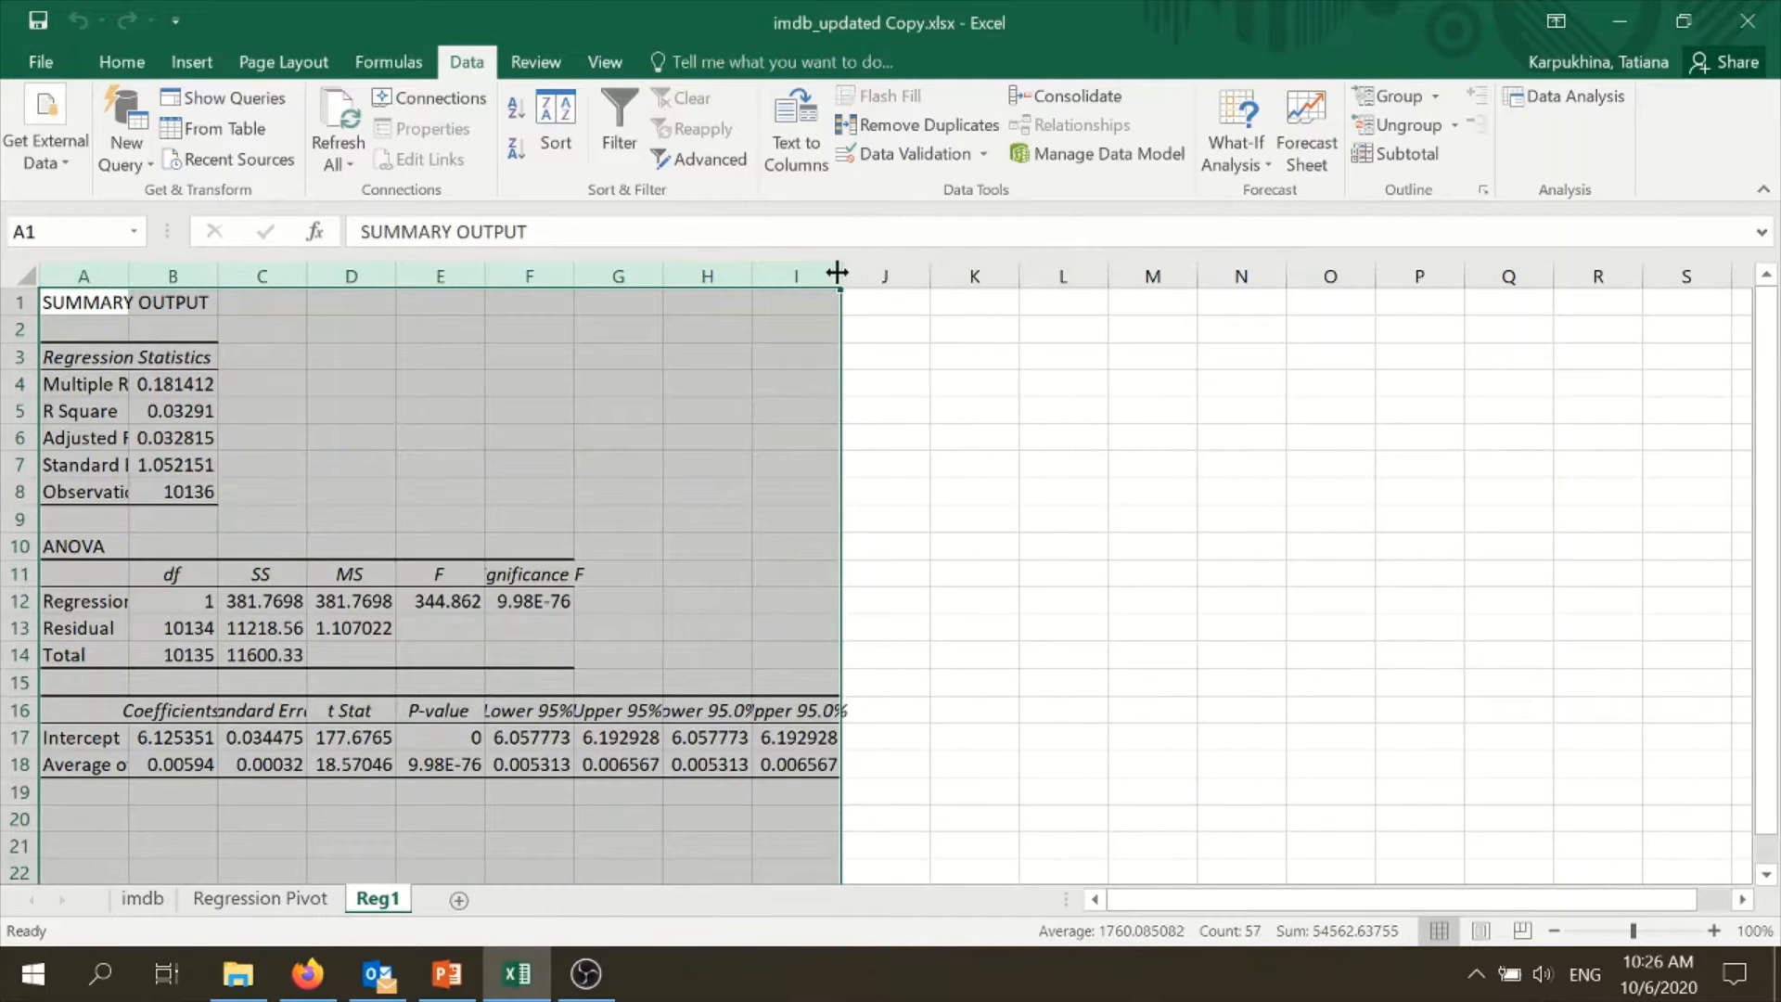
double_click(836, 272)
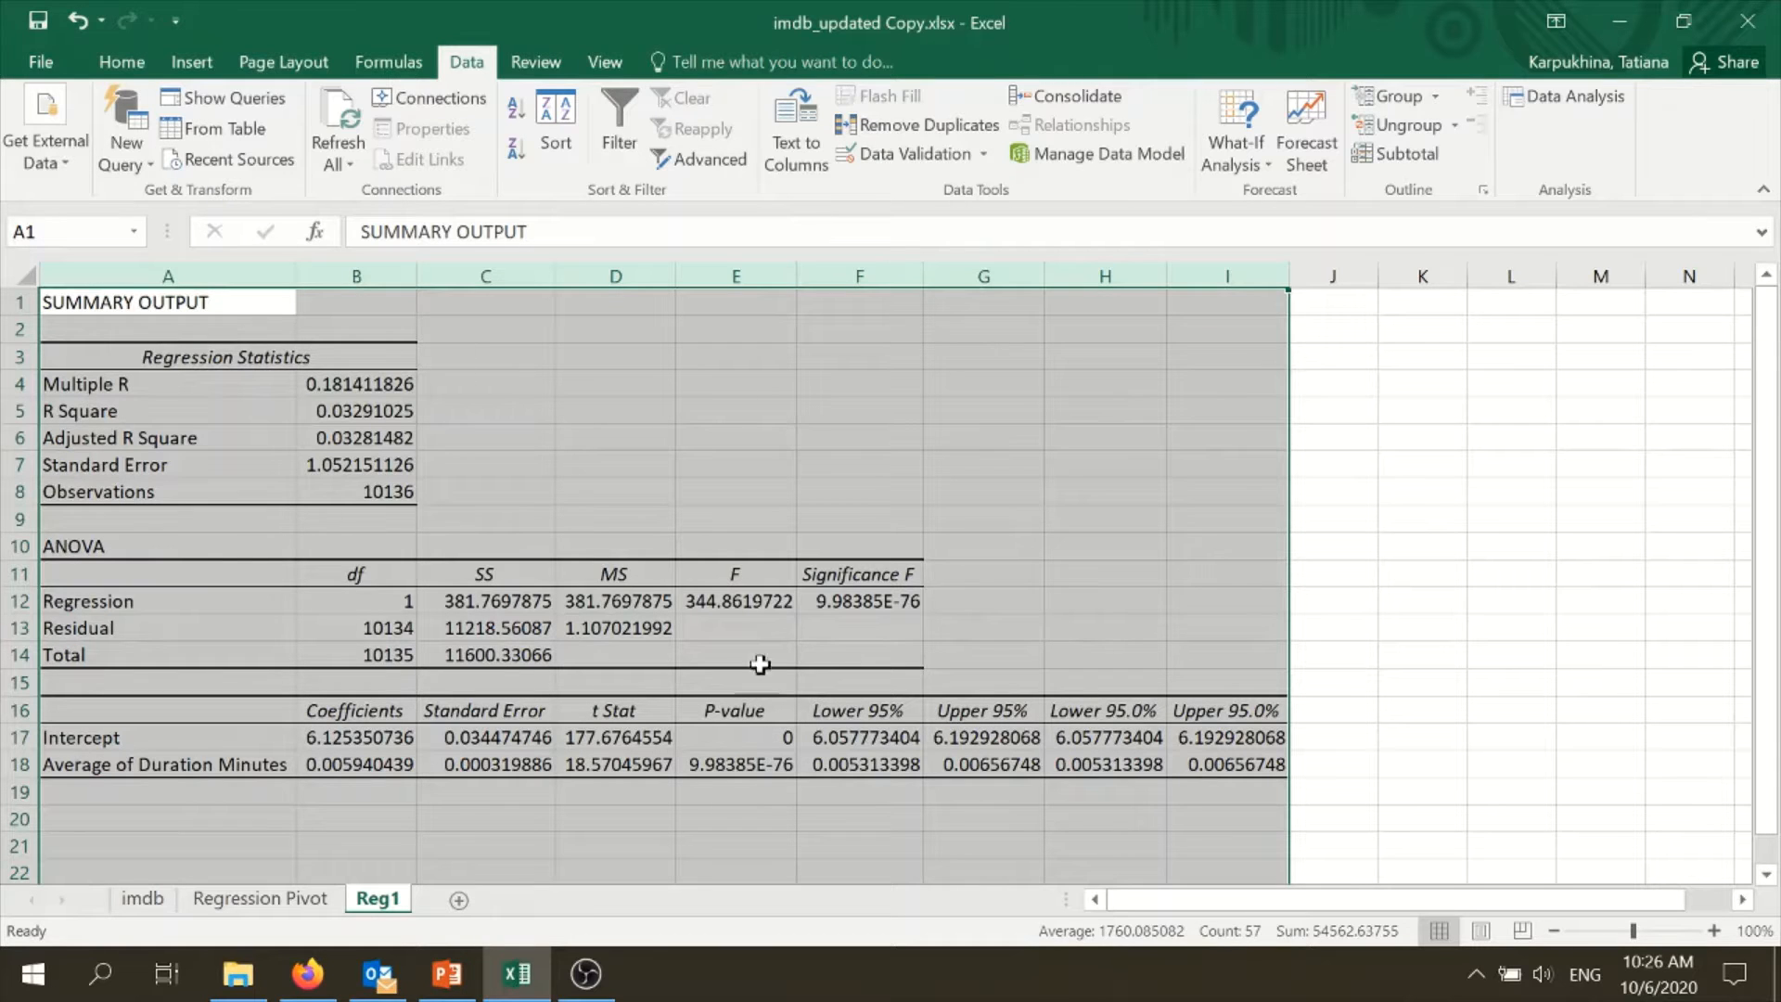
left_click(1071, 579)
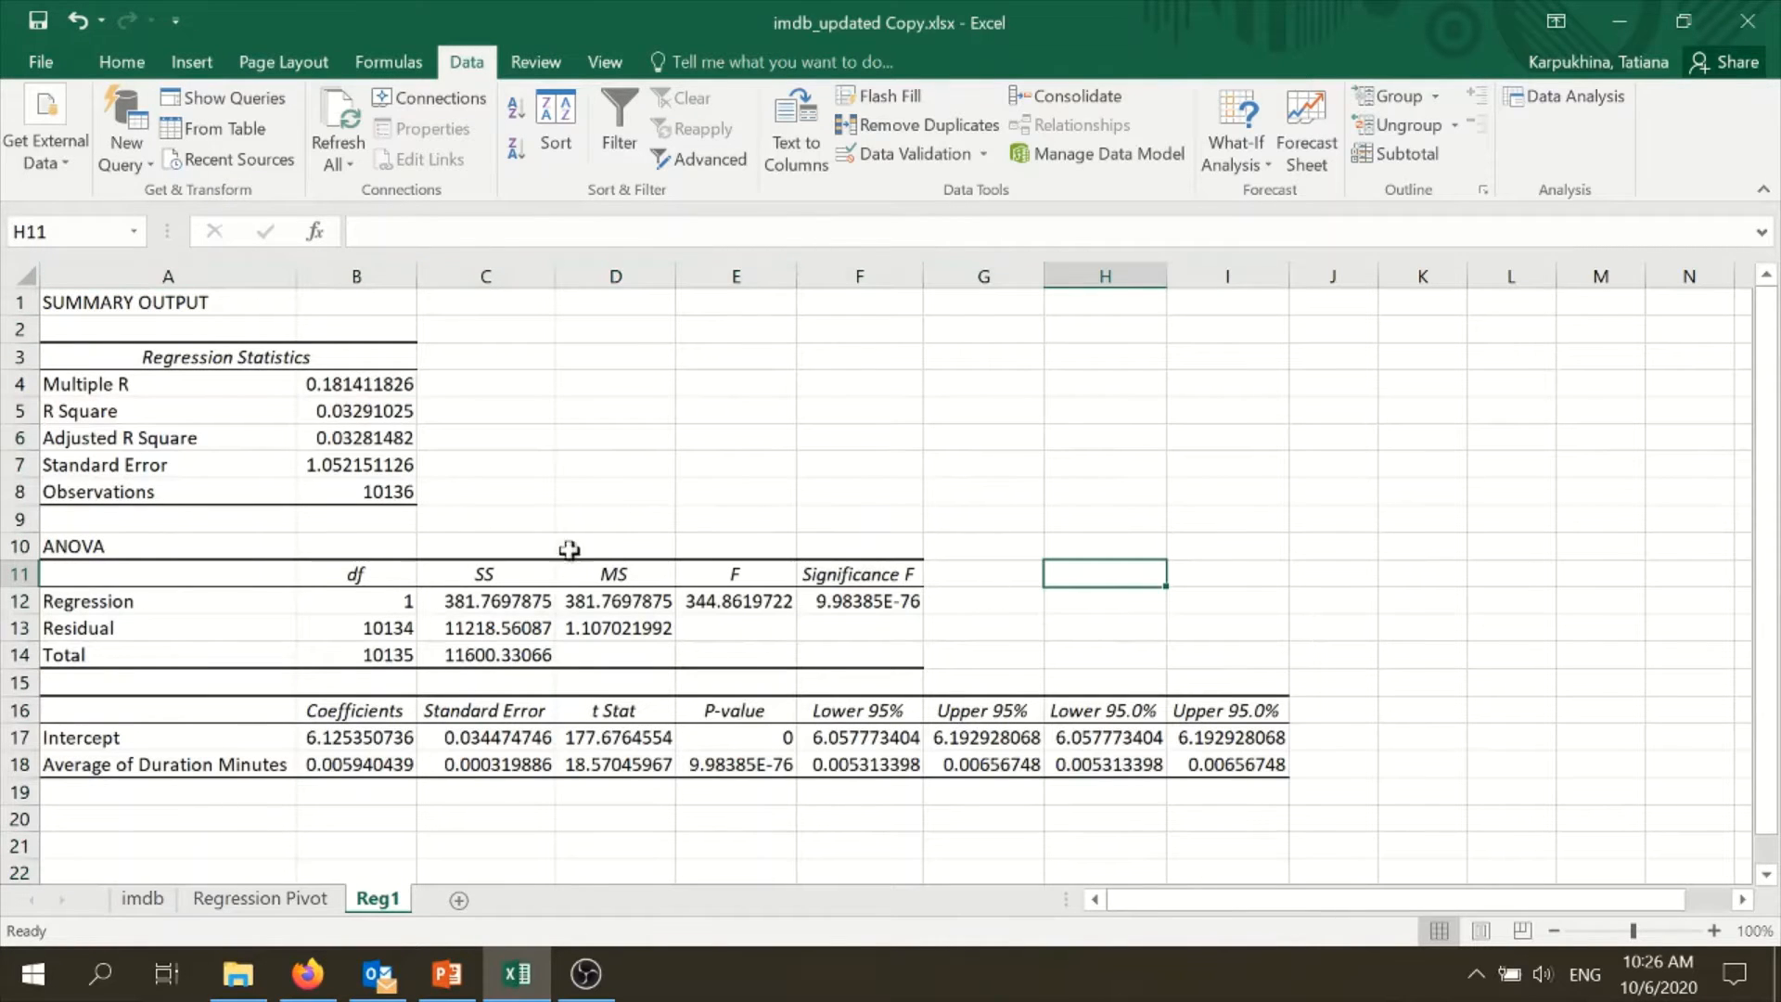
- Format the regression statistics from Multiple R to Standard Error, B4:B7, as Number with 3 decimal places
left_click_drag(386, 379, 360, 462)
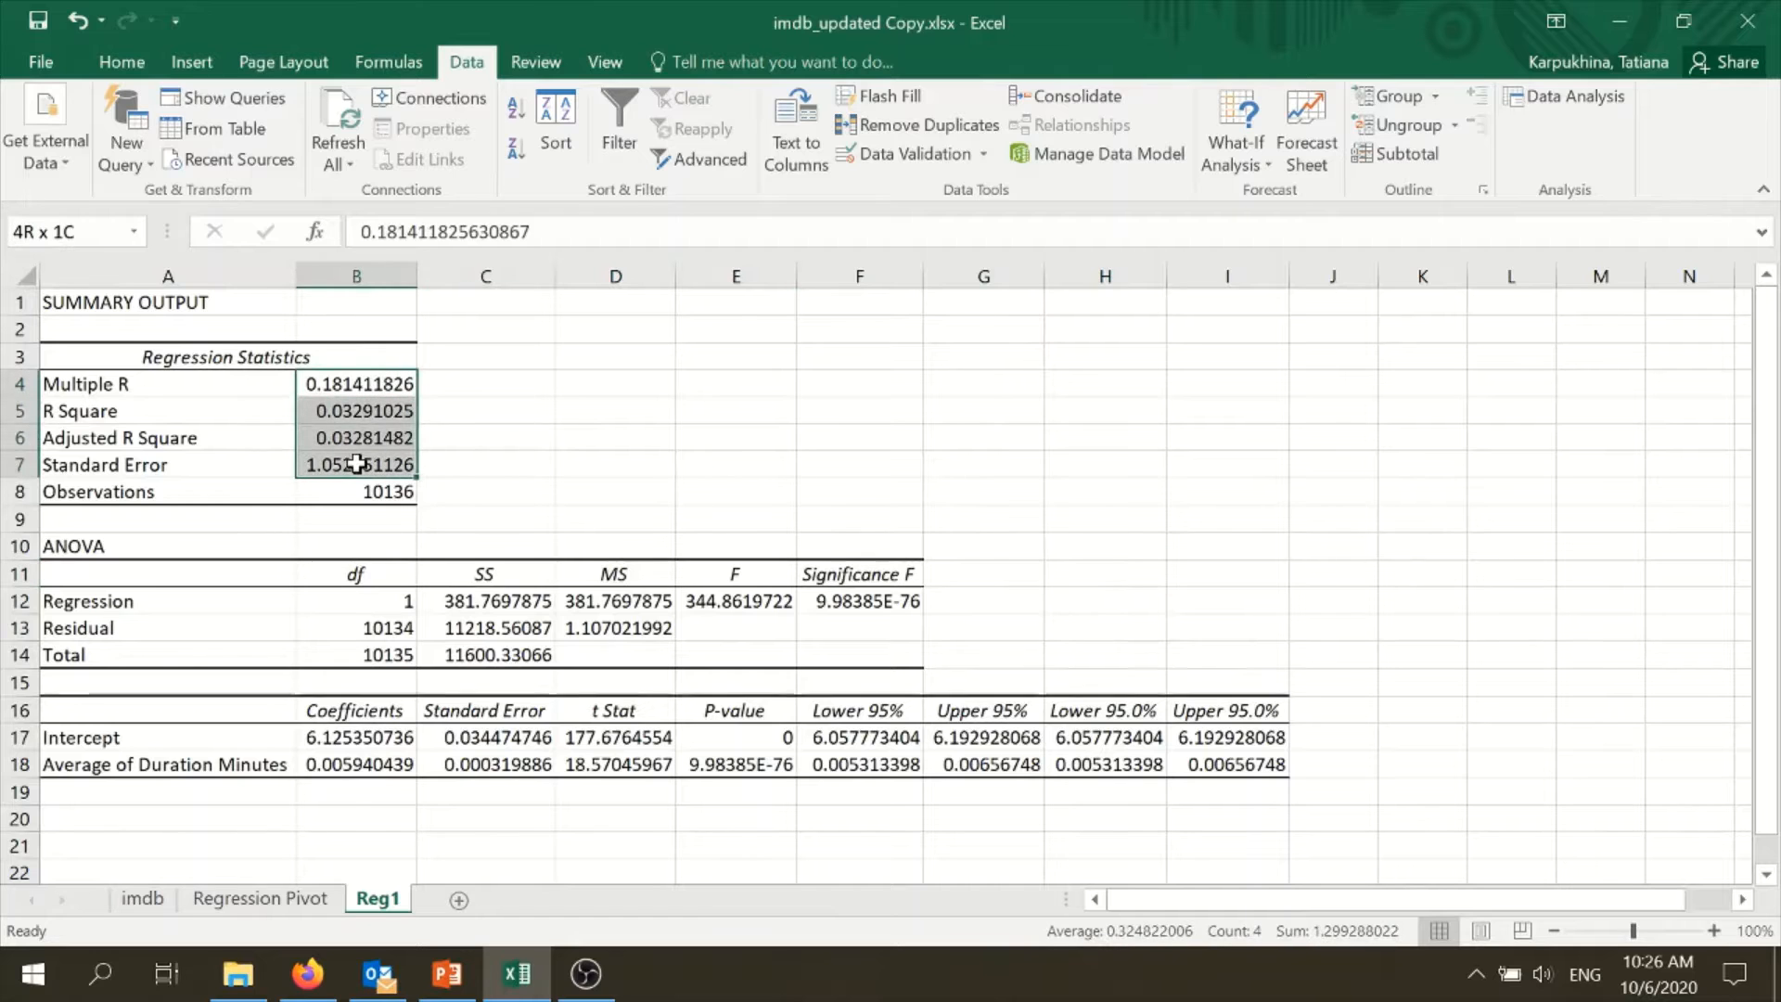
right_click(360, 462)
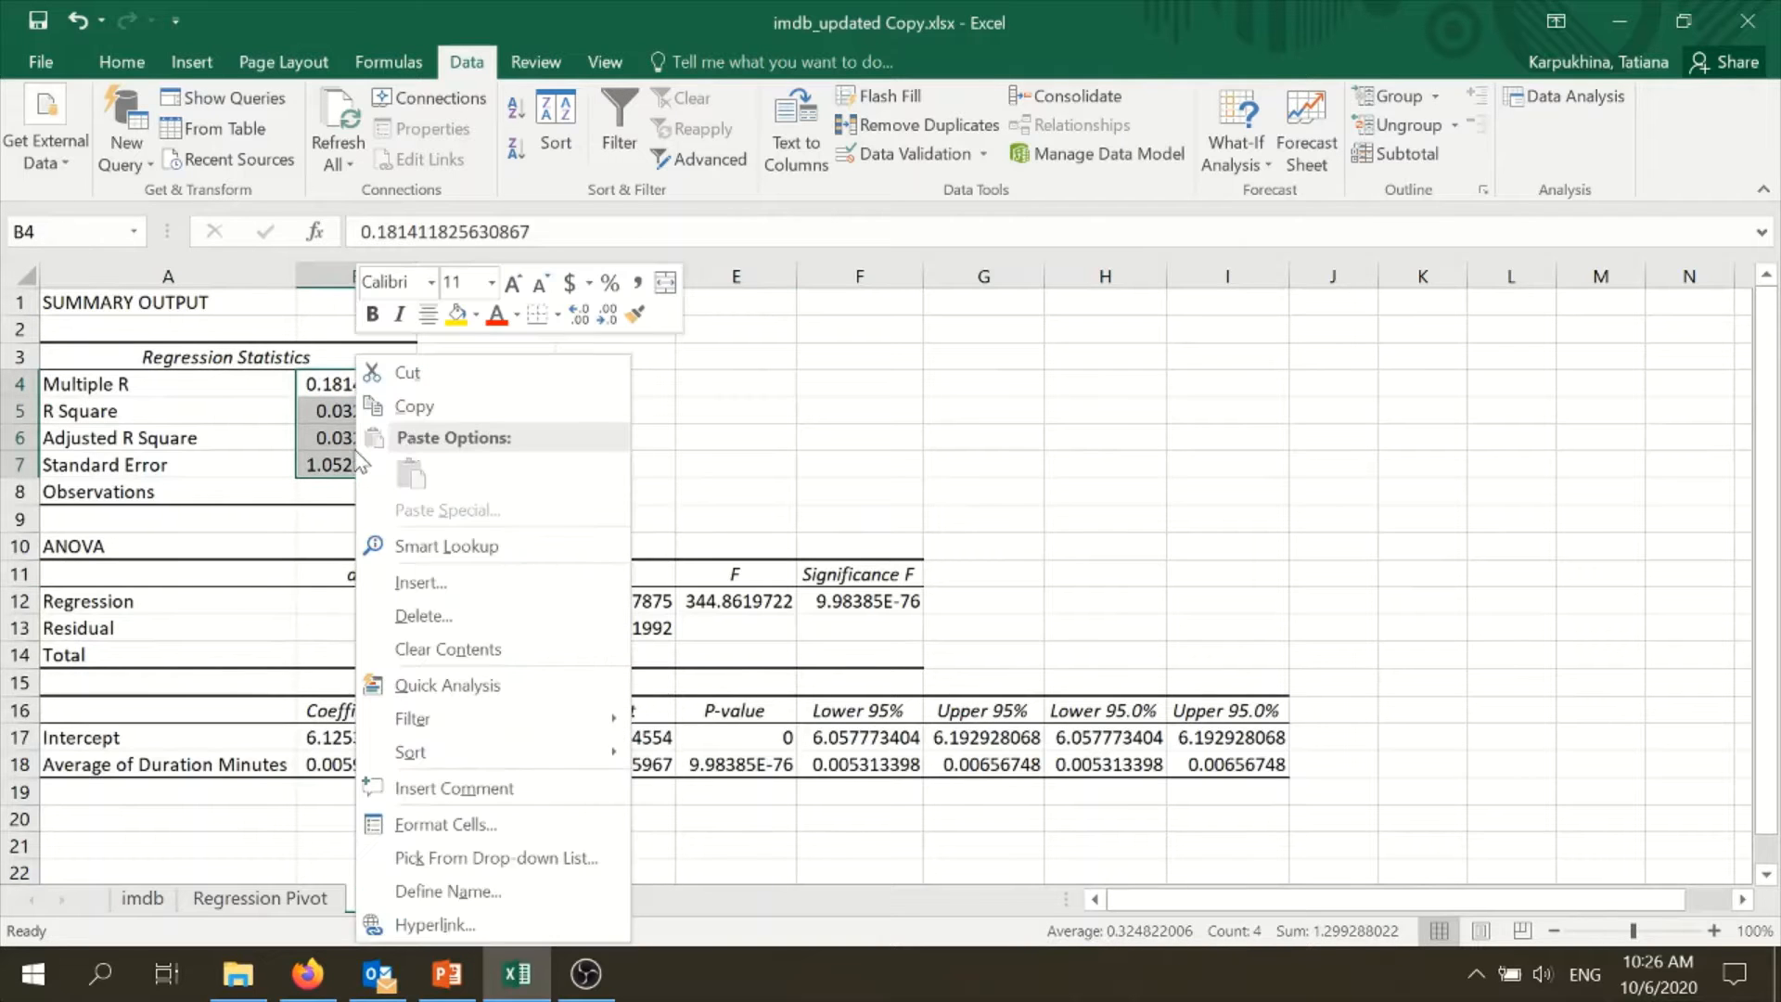
left_click(474, 825)
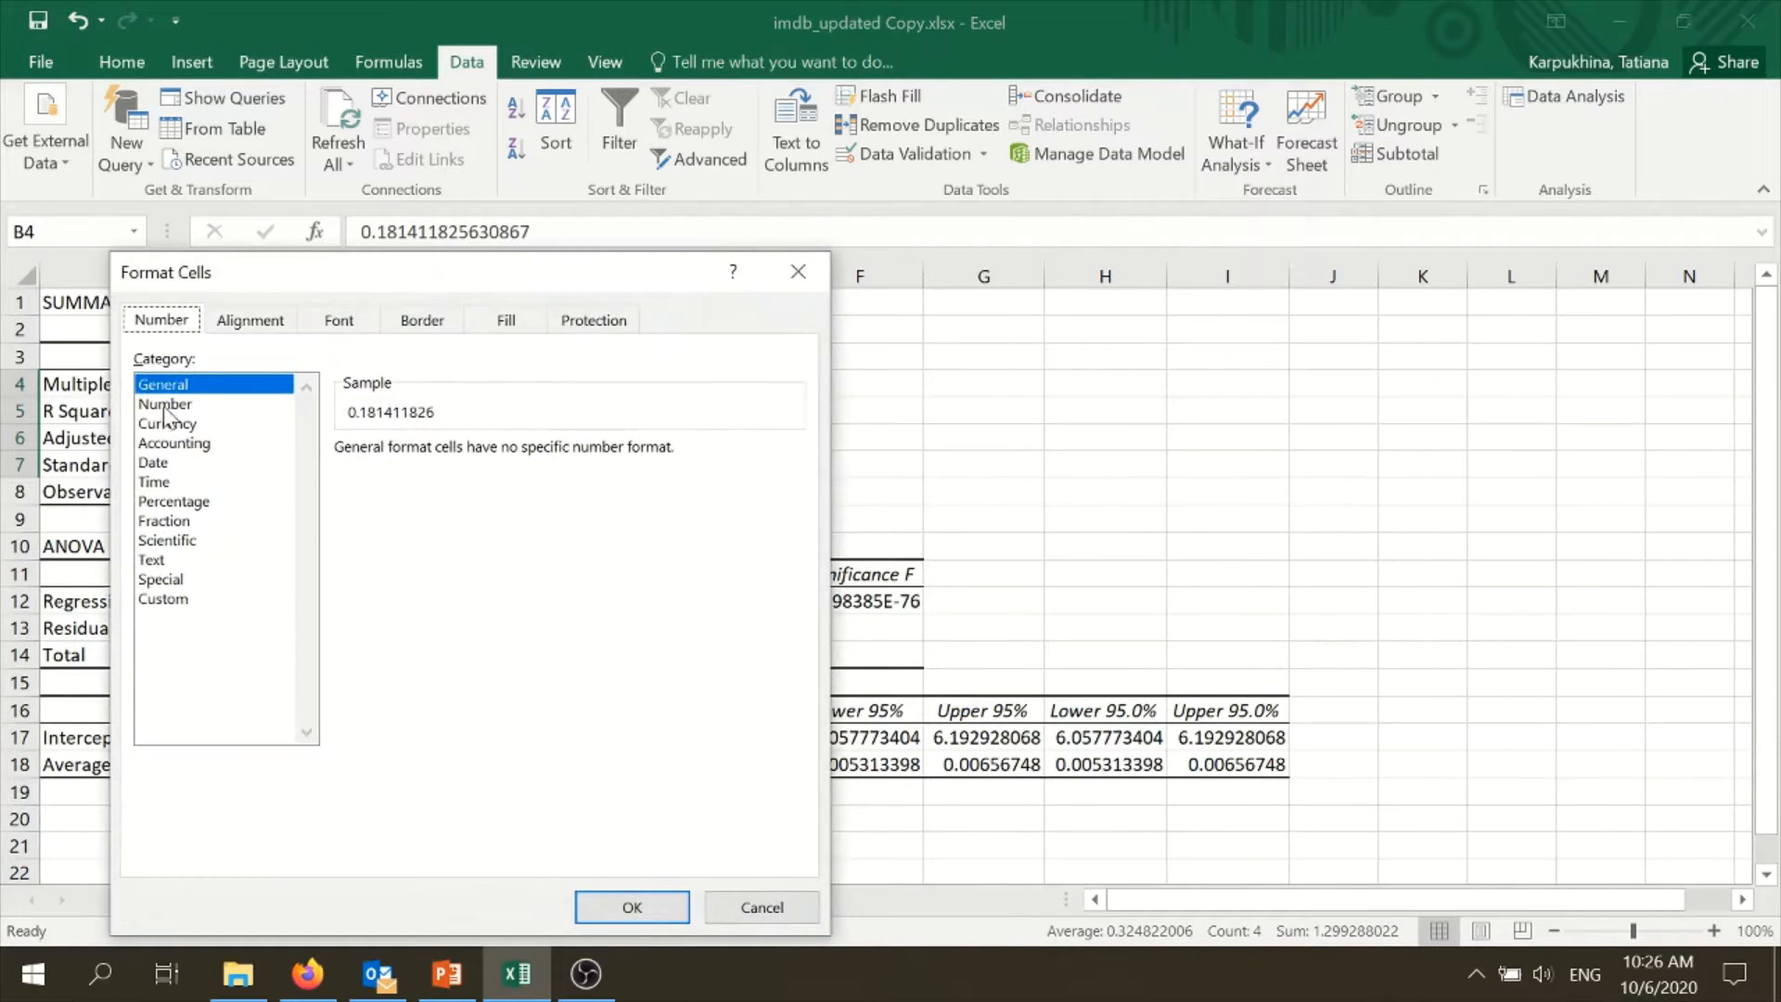
left_click(166, 404)
left_click(523, 444)
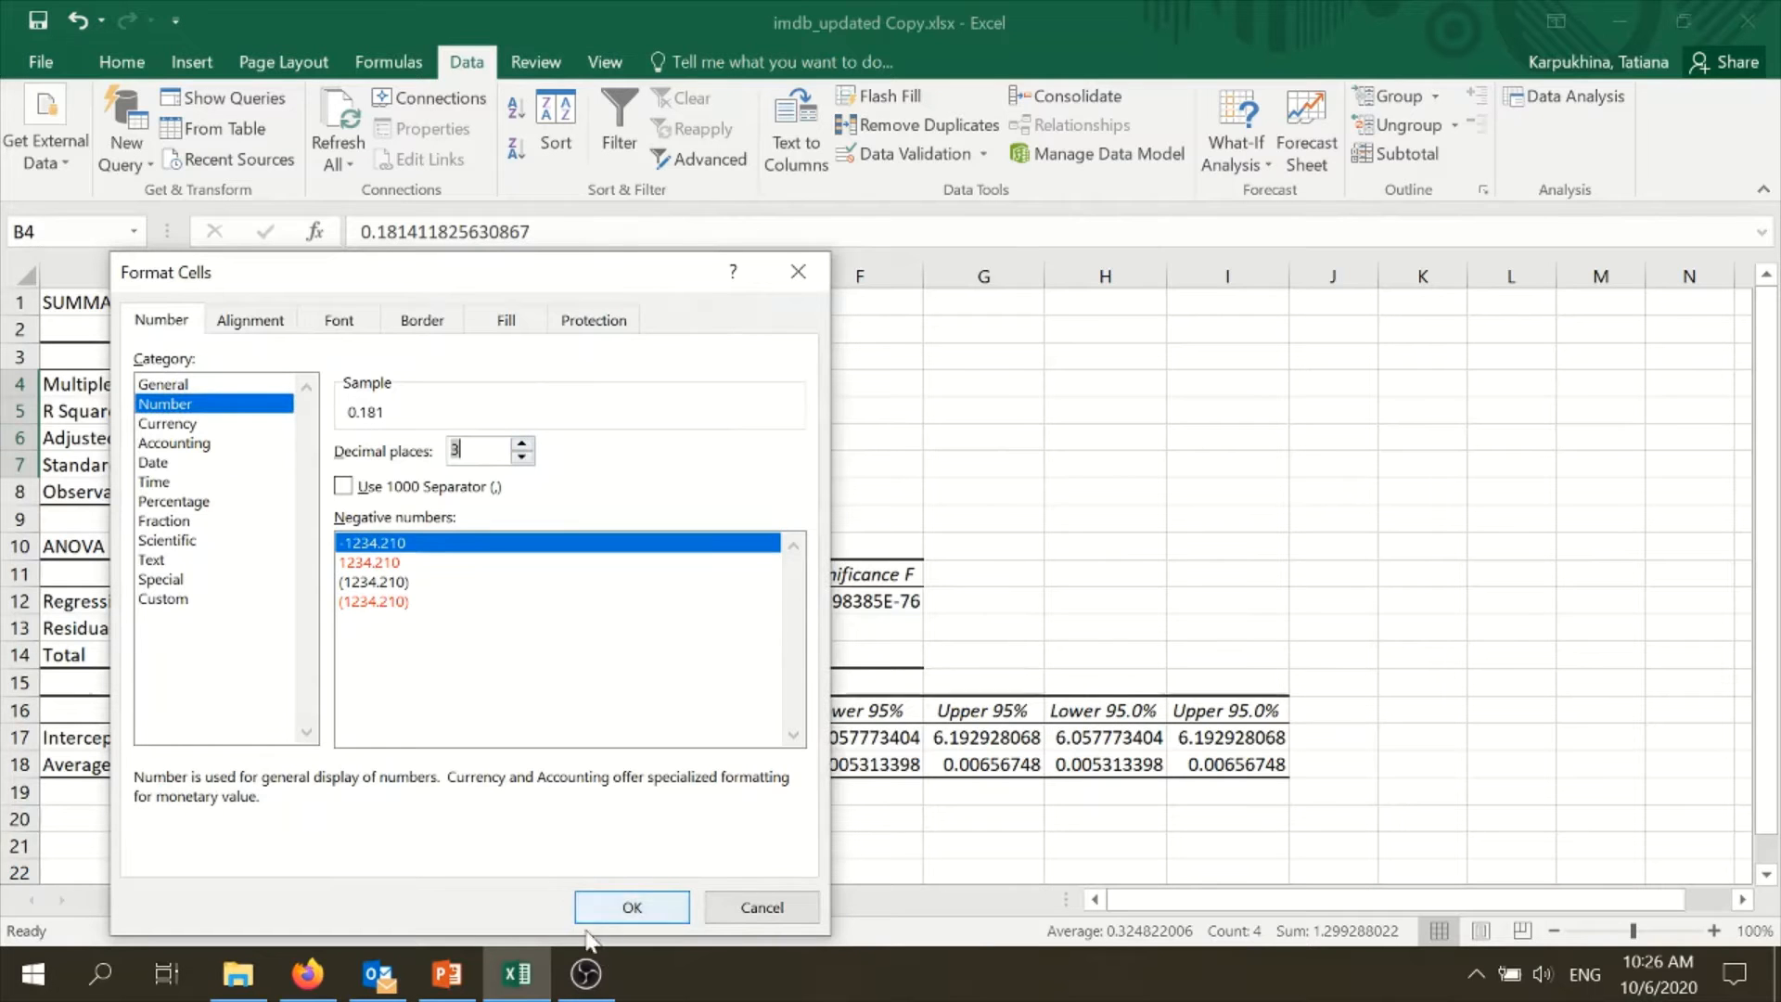
left_click(632, 906)
scroll(895, 561, "down", 1)
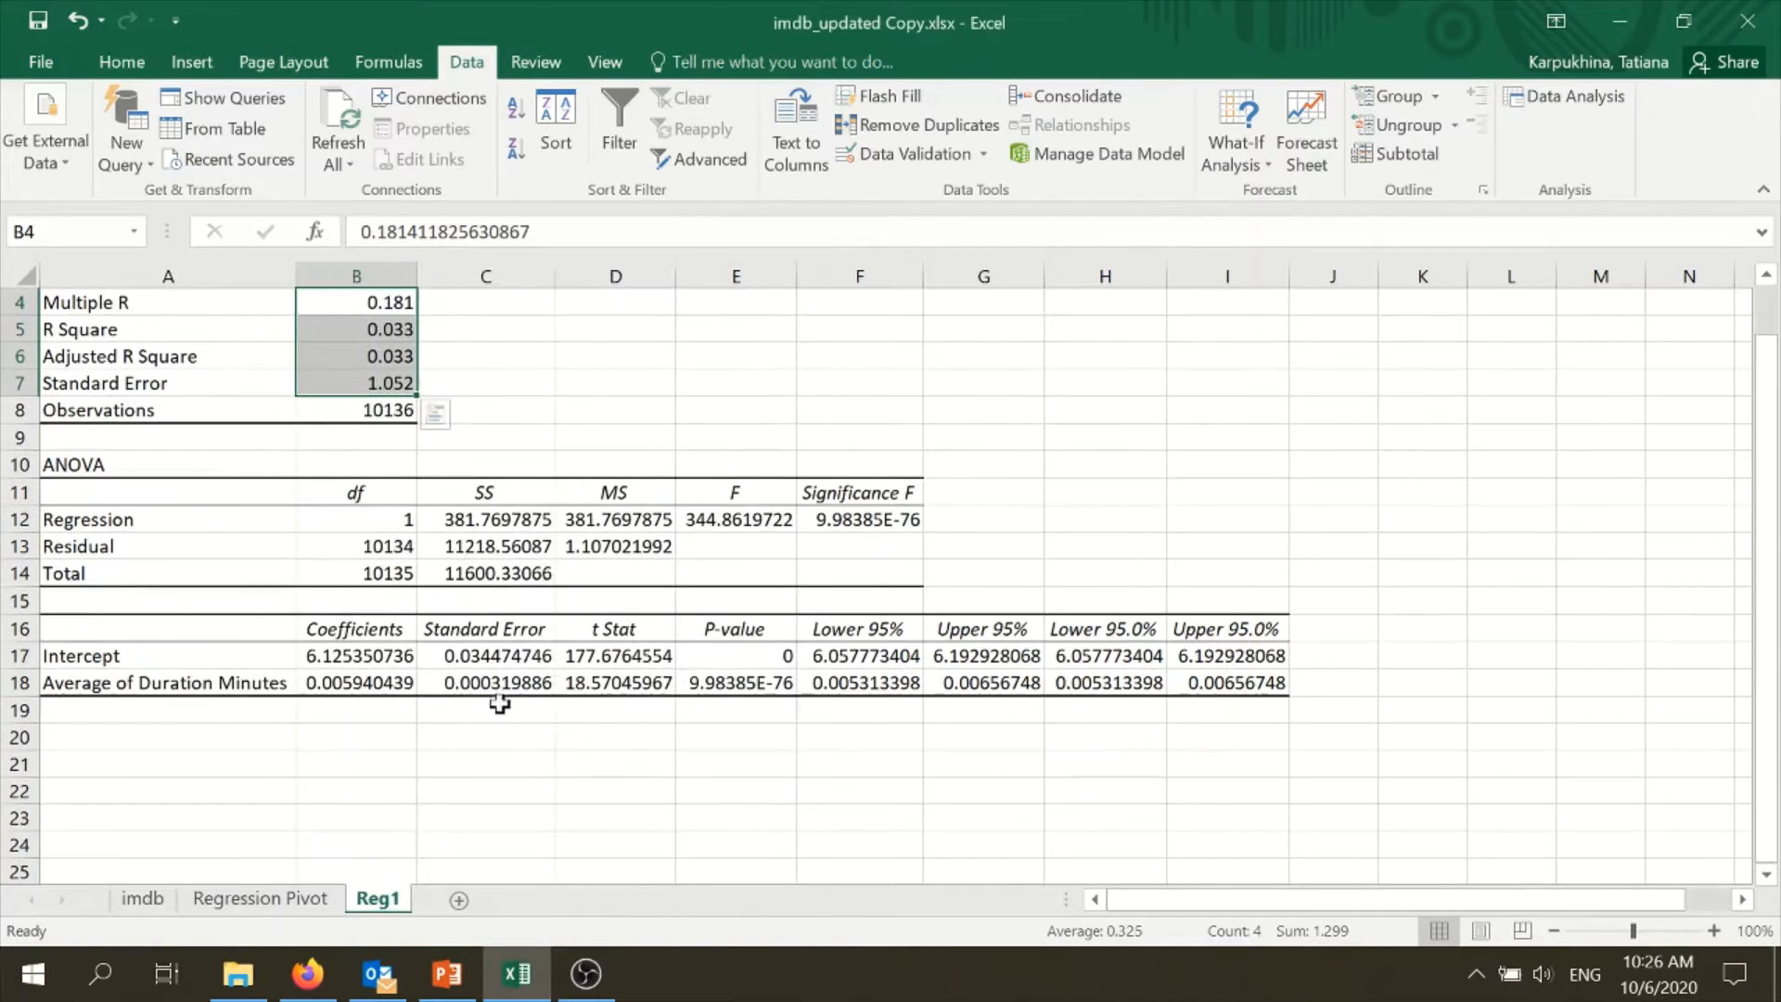
left_click_drag(406, 524, 795, 573)
right_click(568, 534)
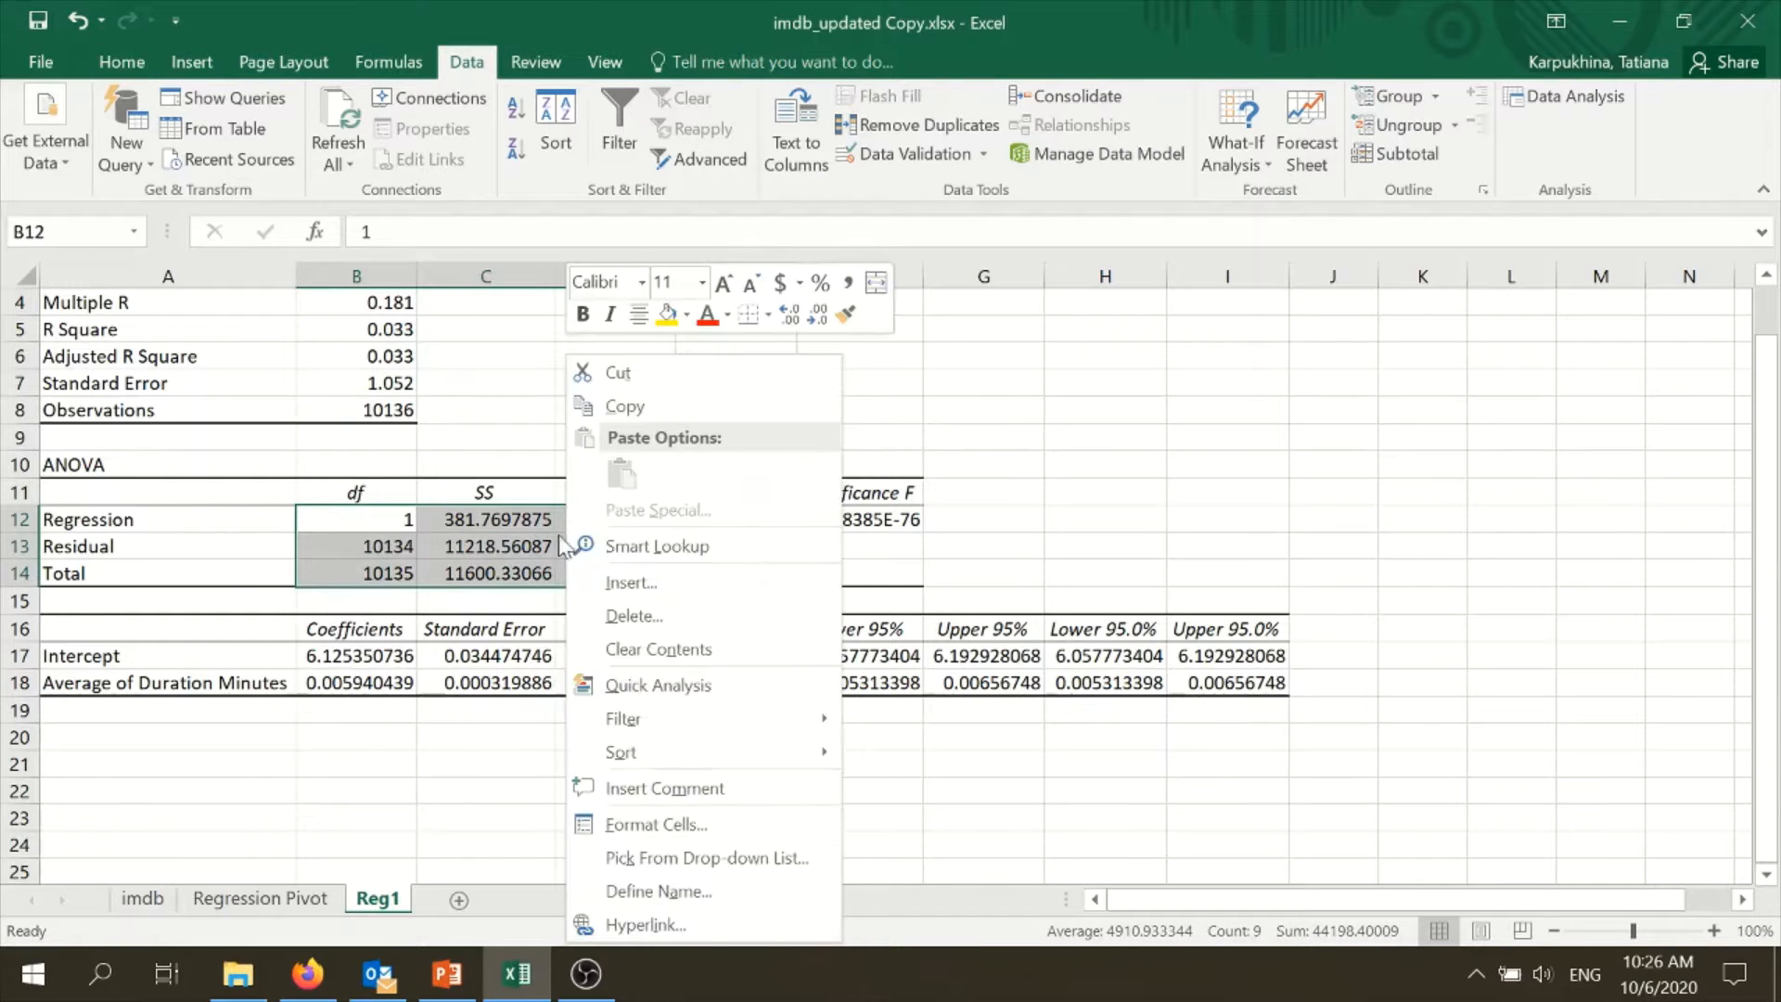
key("Escape")
- Format the ANOVA table's SS, MS and F values, C12:E14, as Number with 2 decimal places
left_click(487, 522)
left_click_drag(425, 523, 740, 561)
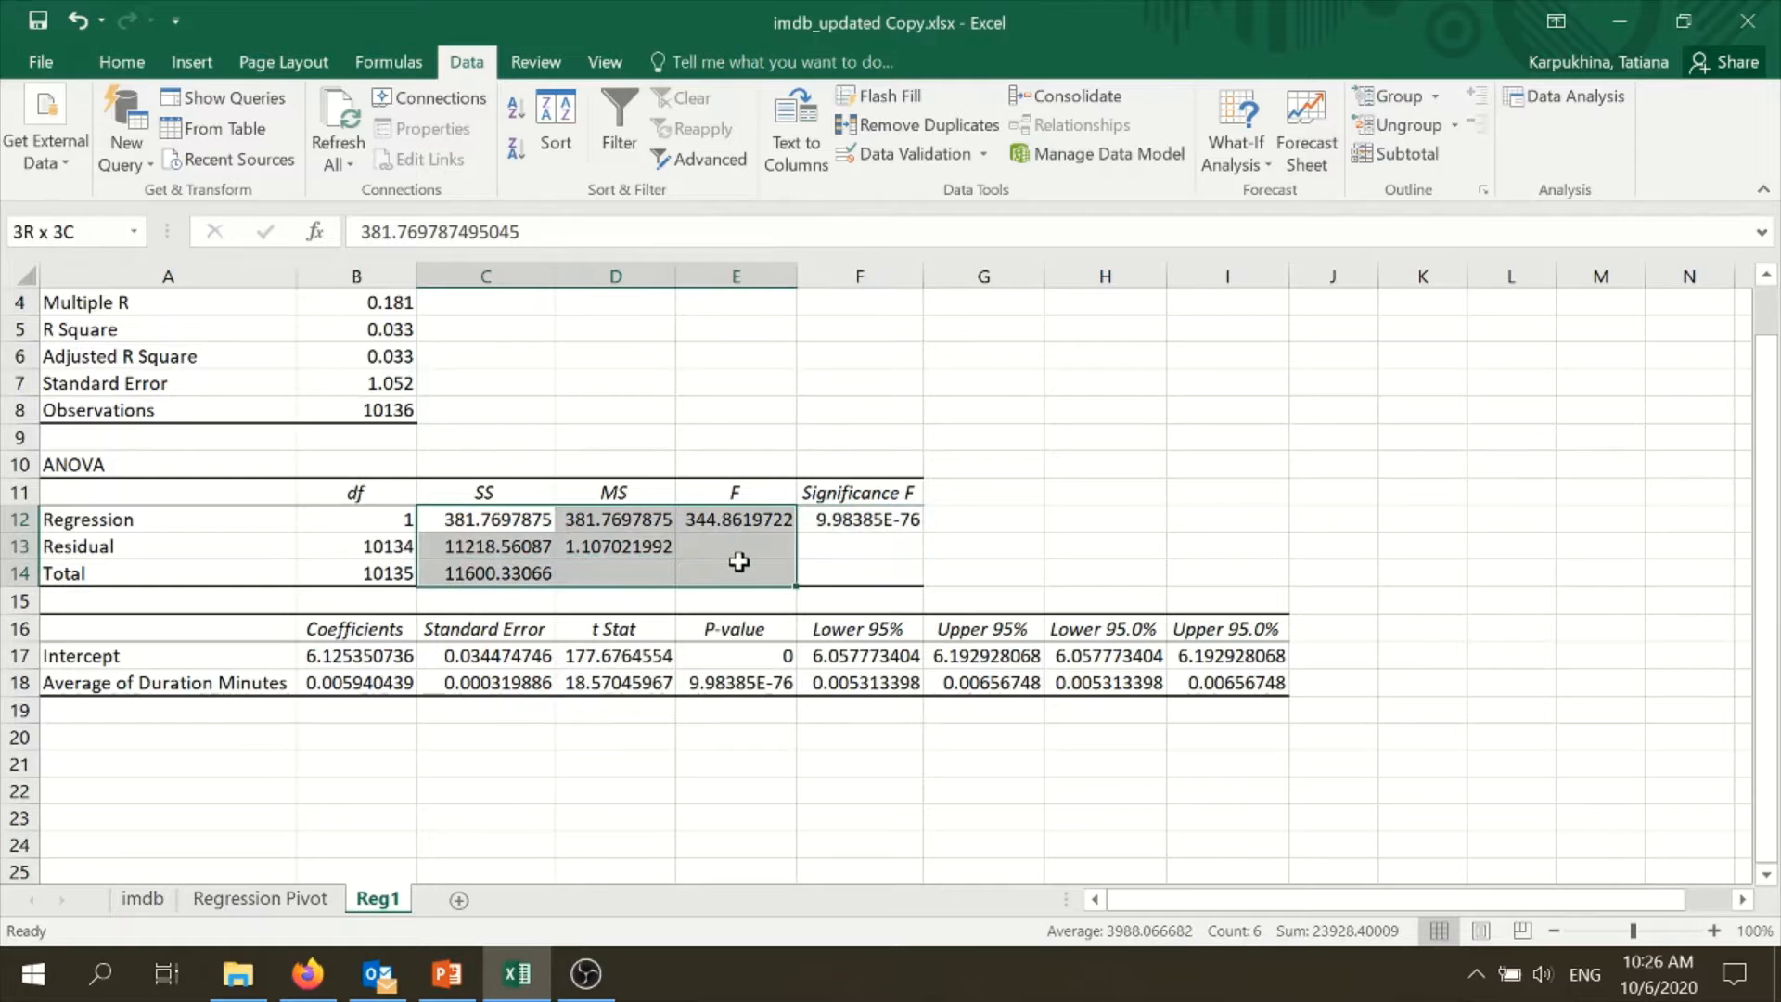
right_click(652, 540)
left_click(747, 824)
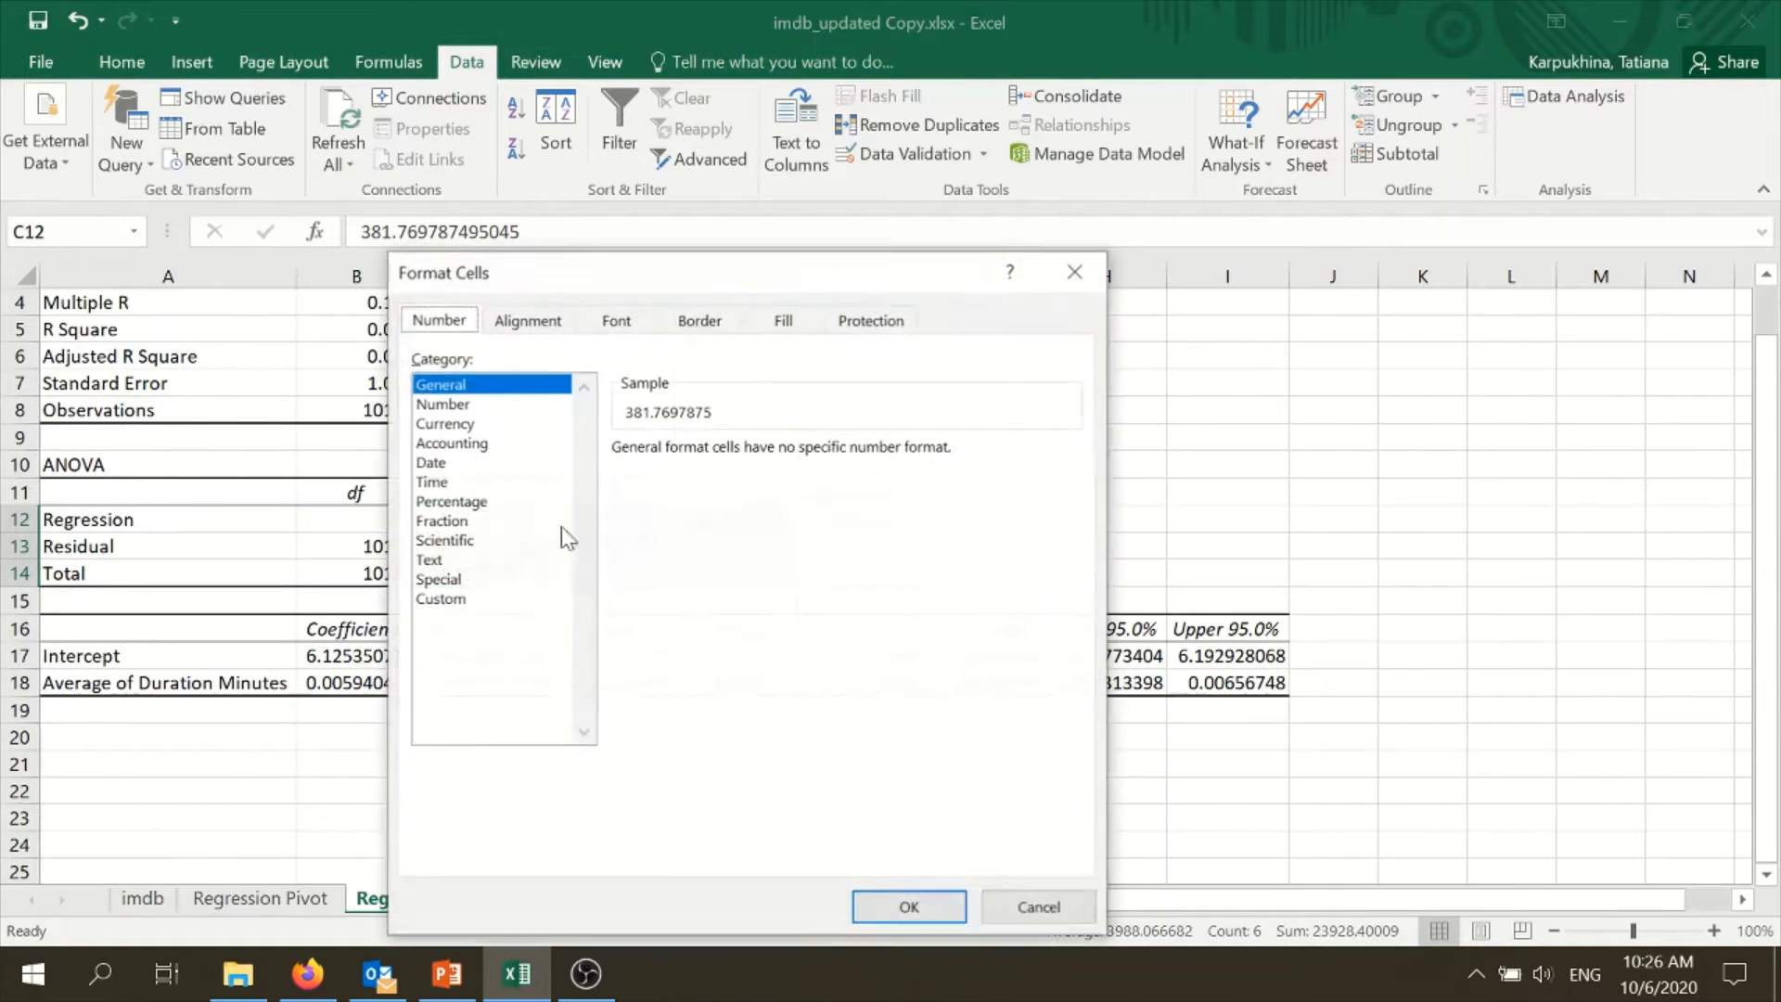
left_click(451, 406)
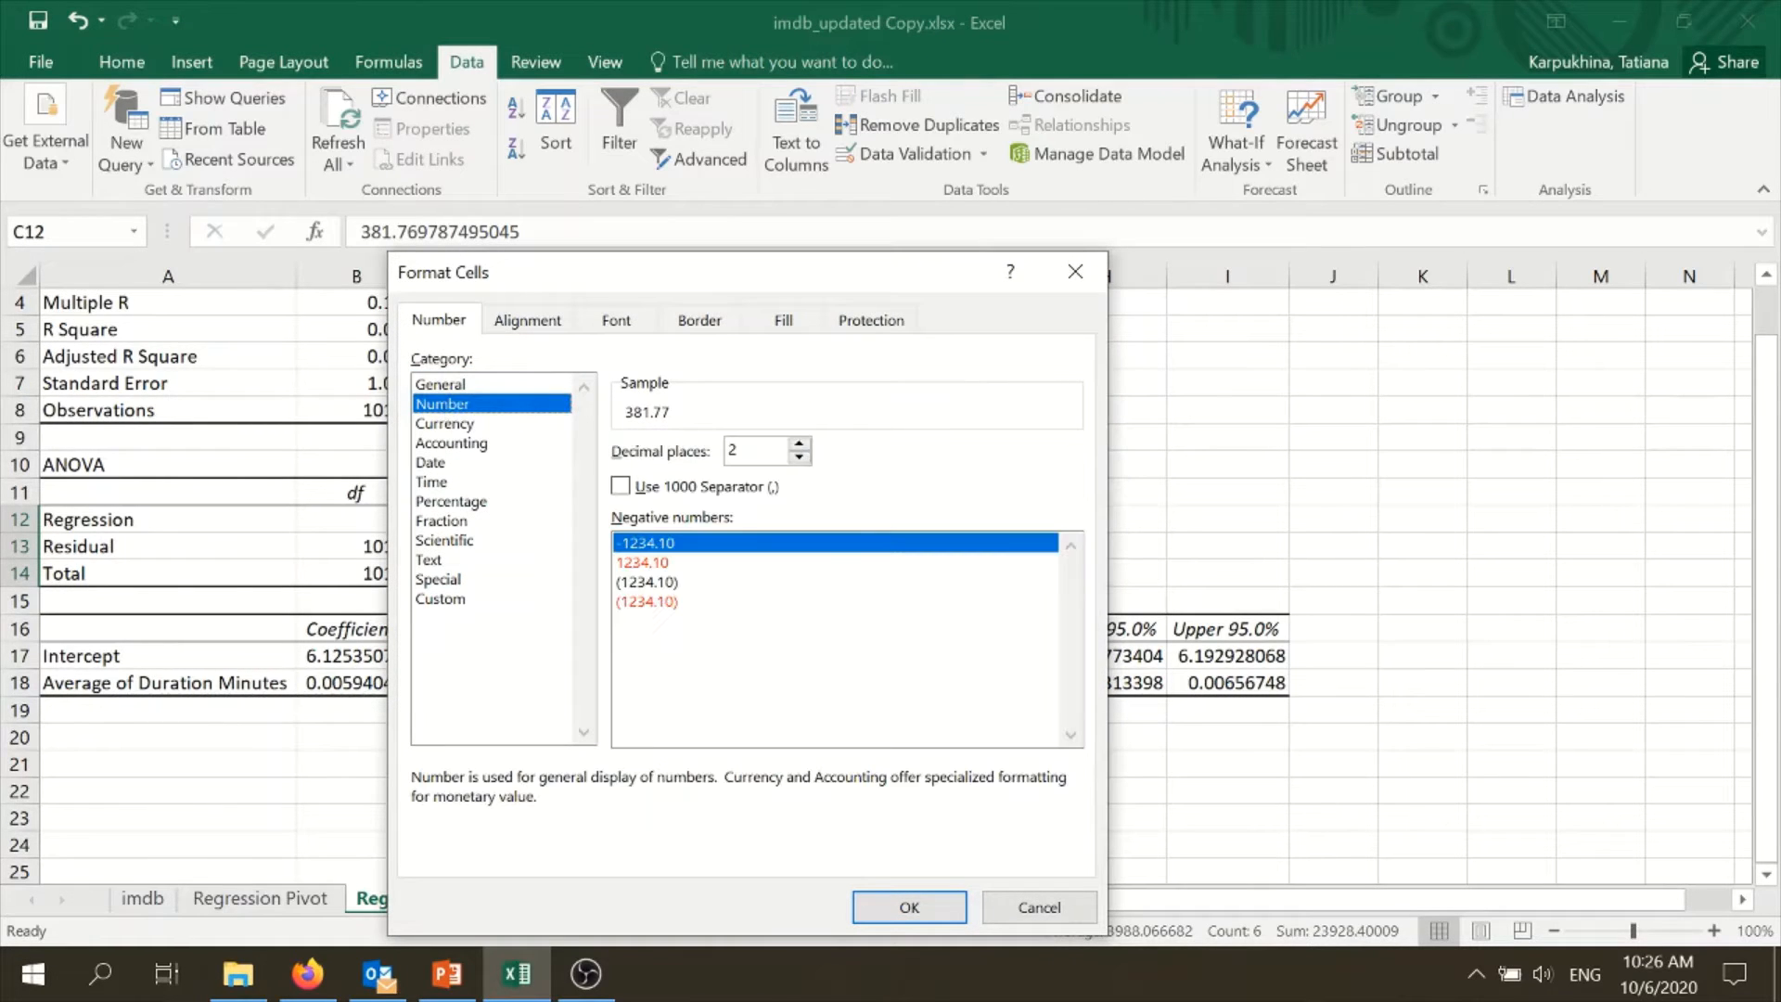
left_click(909, 907)
- Format the Significance F value in F12 and both P-values in E17:E18 as Number with 3 decimal places
left_click(894, 521)
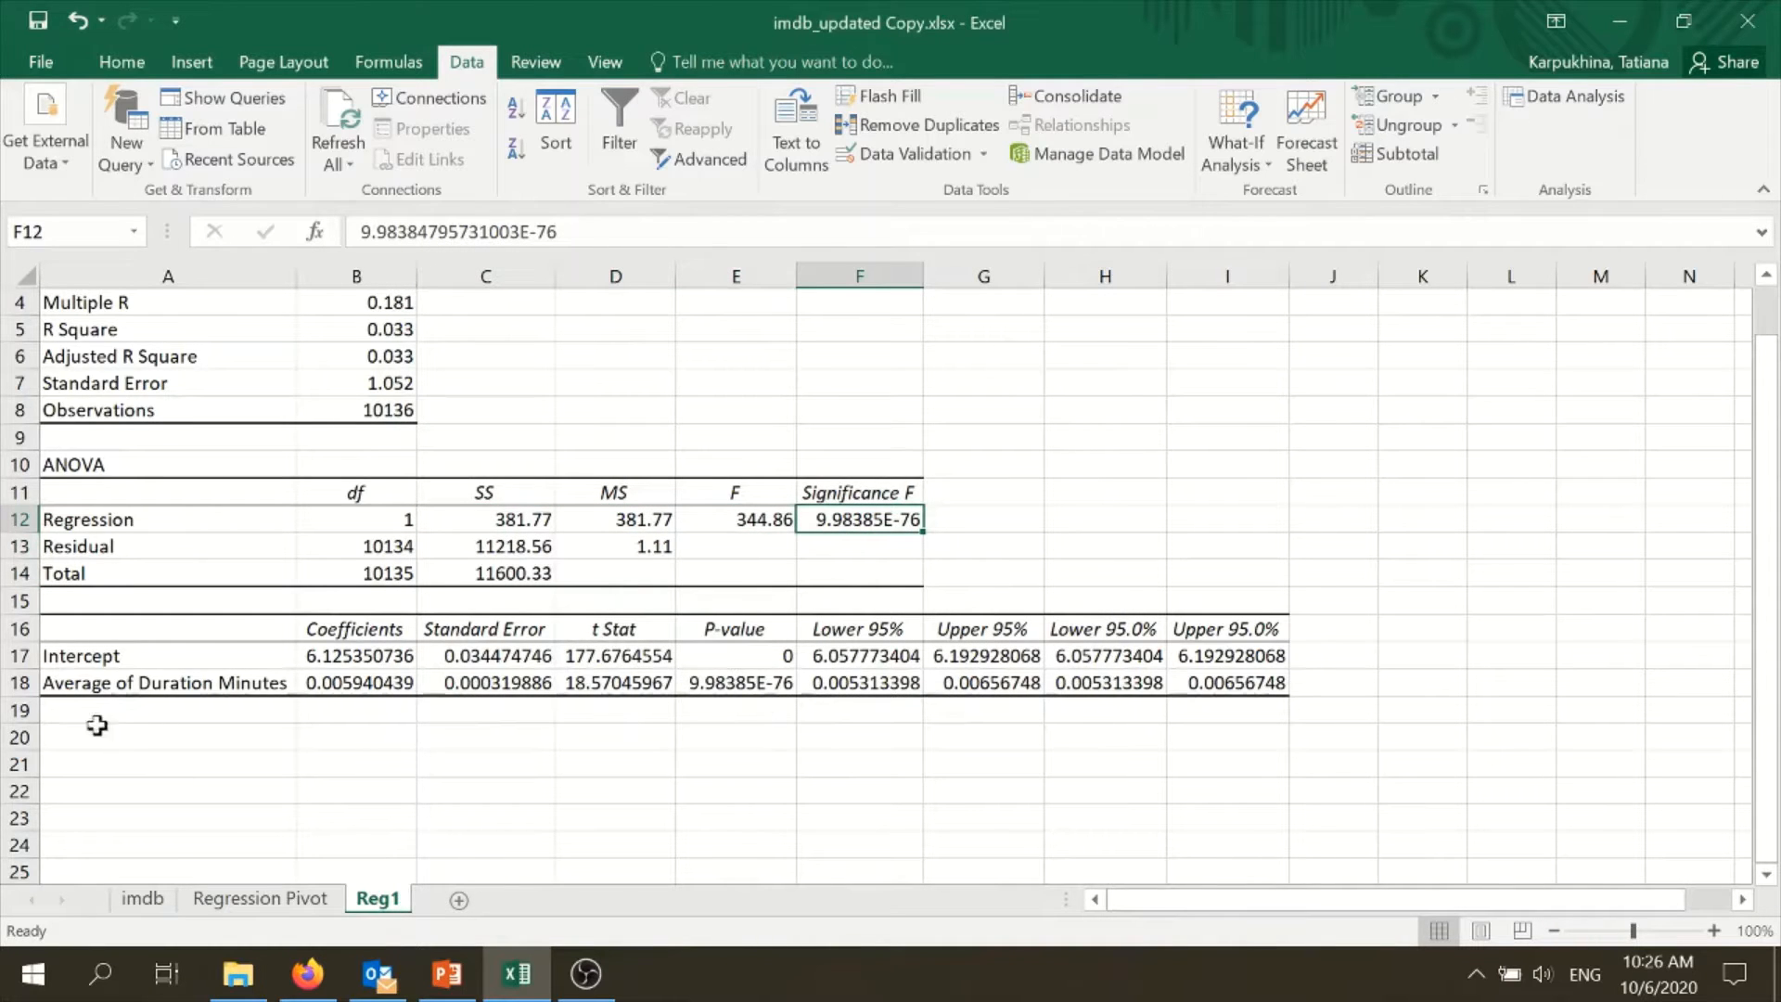
left_click(764, 683, "ctrl")
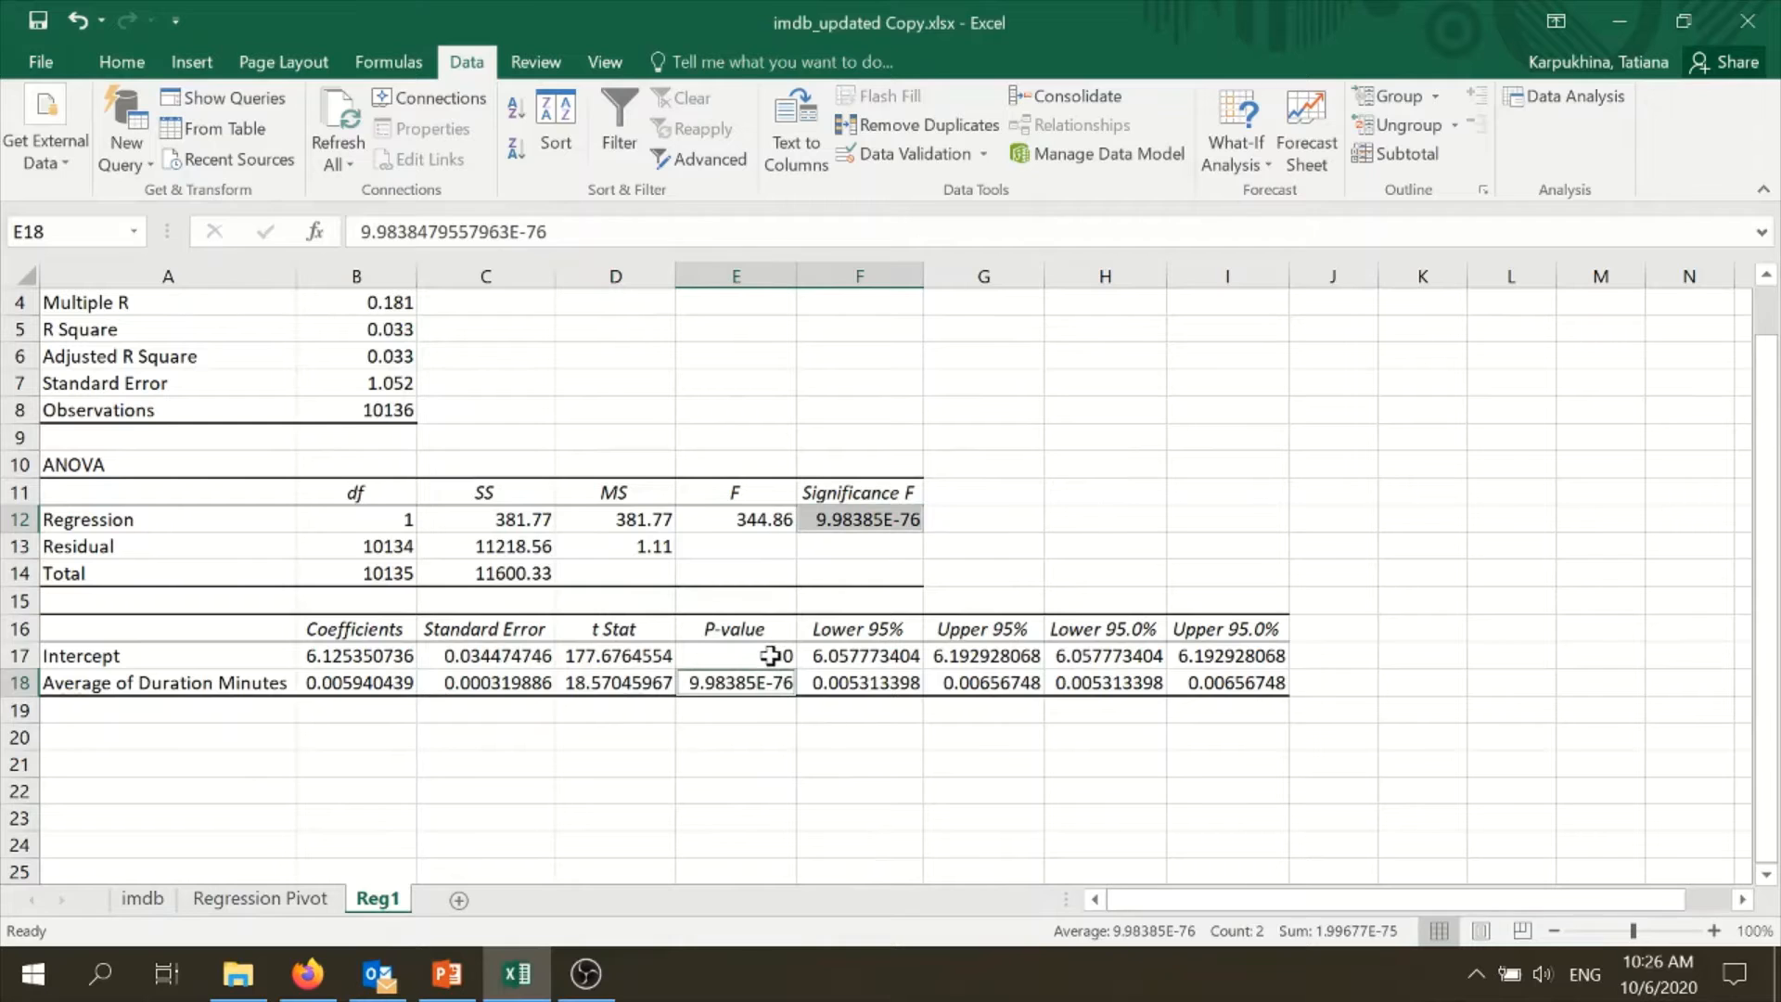
left_click(770, 656, "ctrl")
right_click(770, 656)
left_click(837, 535)
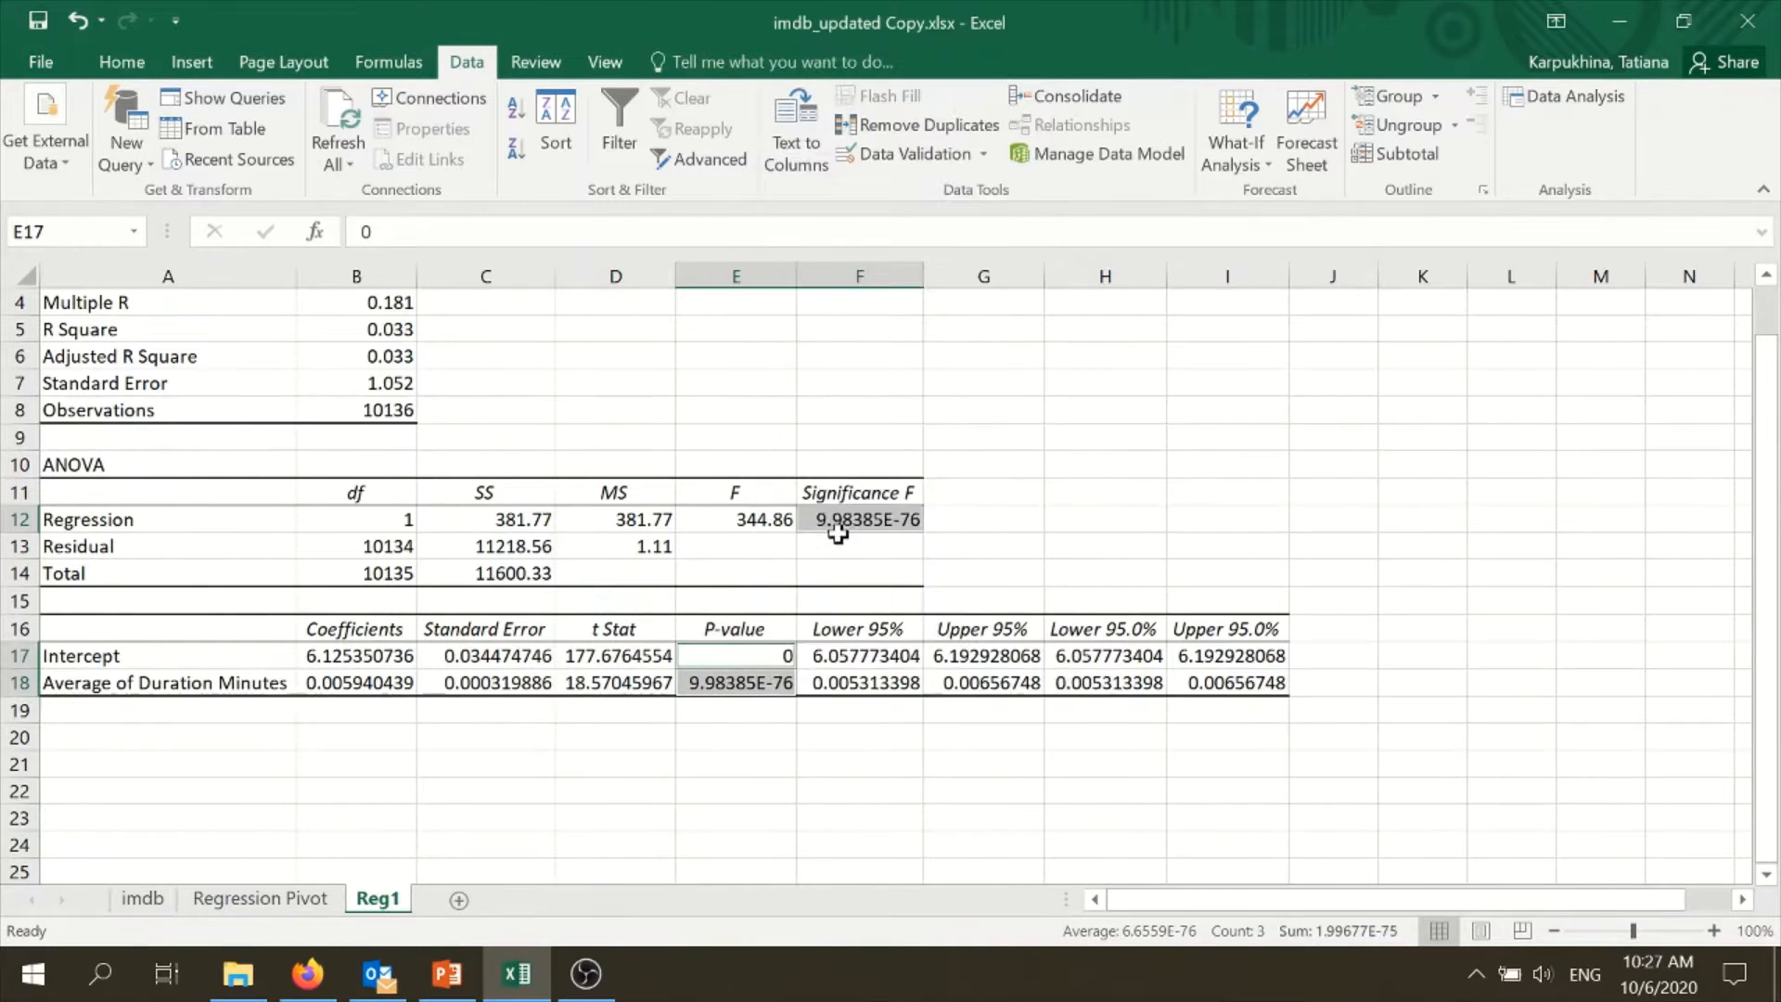
left_click(543, 326)
left_click(890, 366)
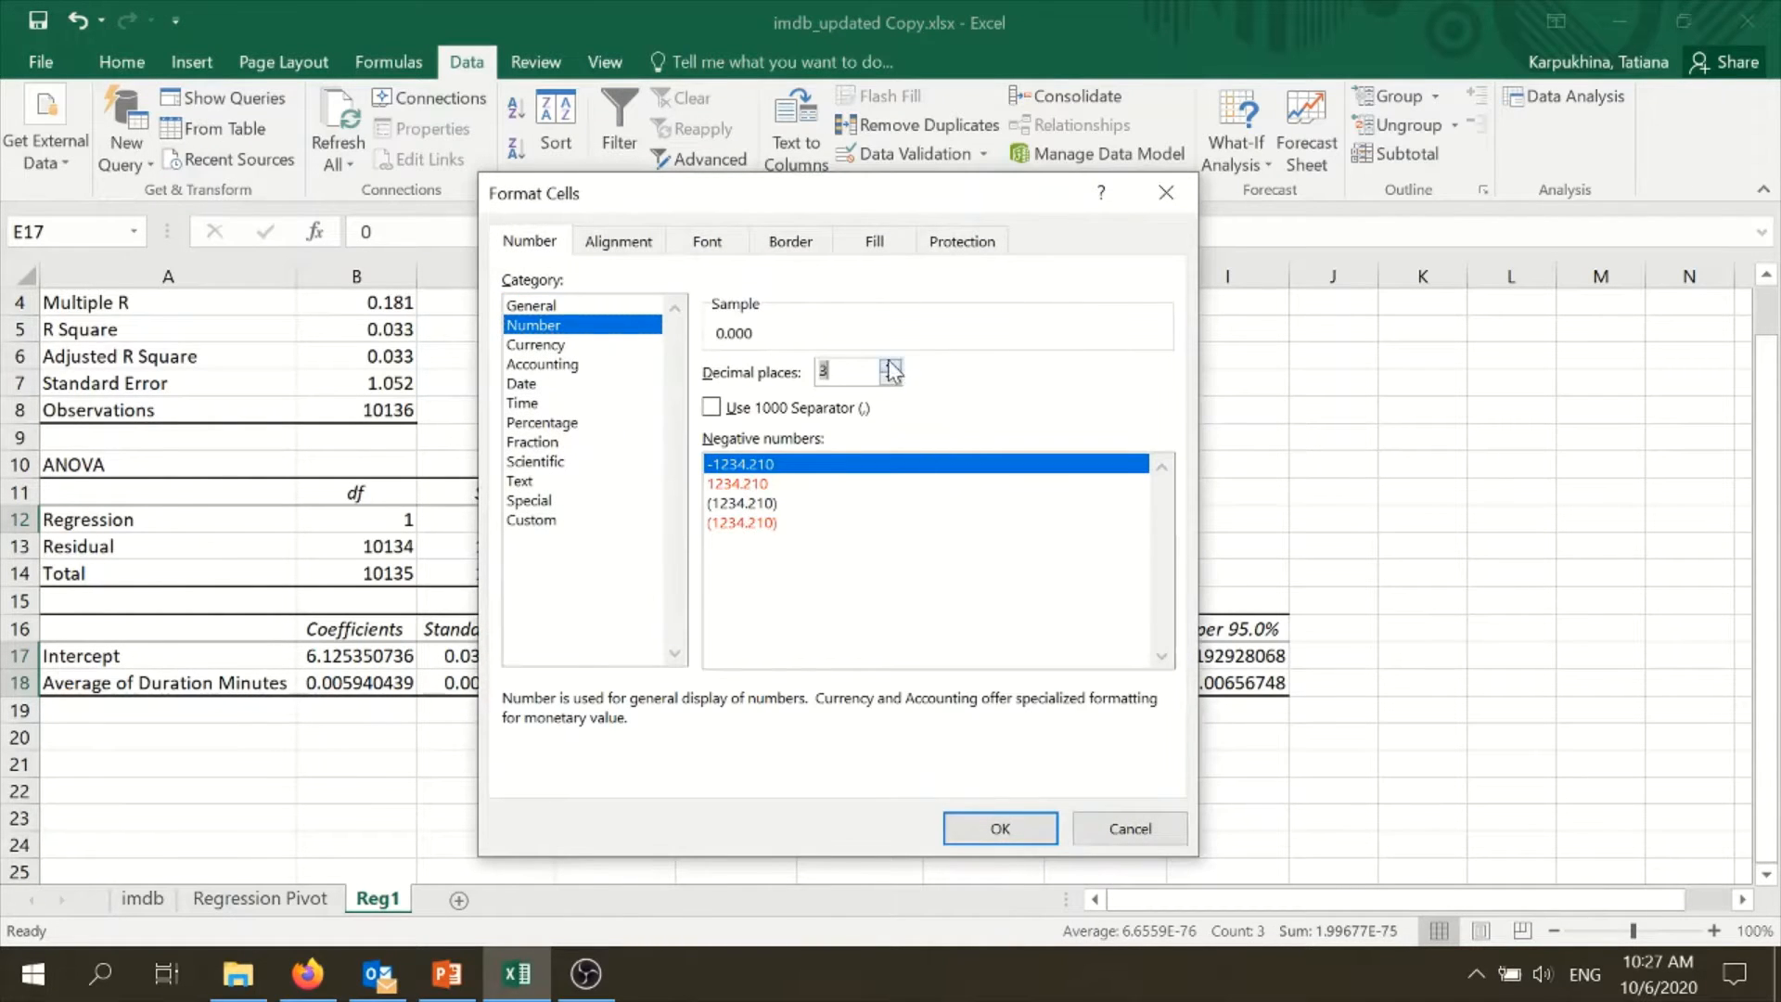
left_click(1000, 828)
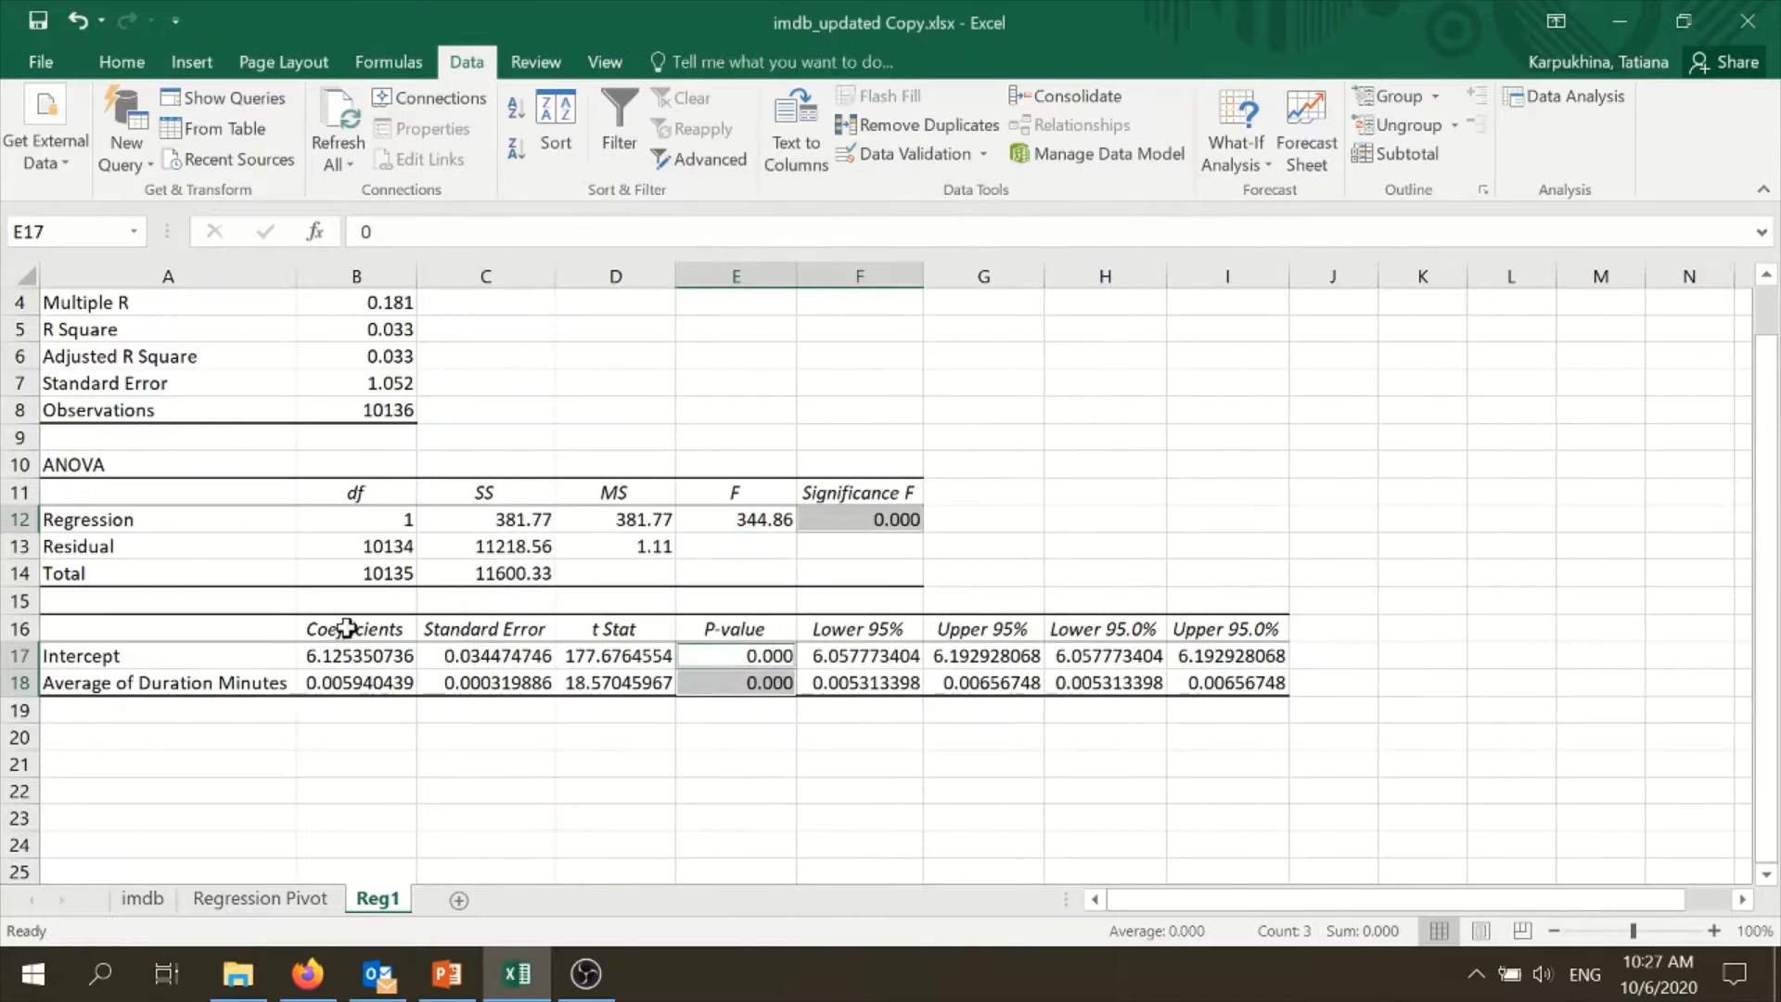
- Format the coefficients, standard errors, t Stats and 95% limits, B17:D18 and F17:I18, as Number with 2 decimal places
left_click_drag(361, 660, 649, 685)
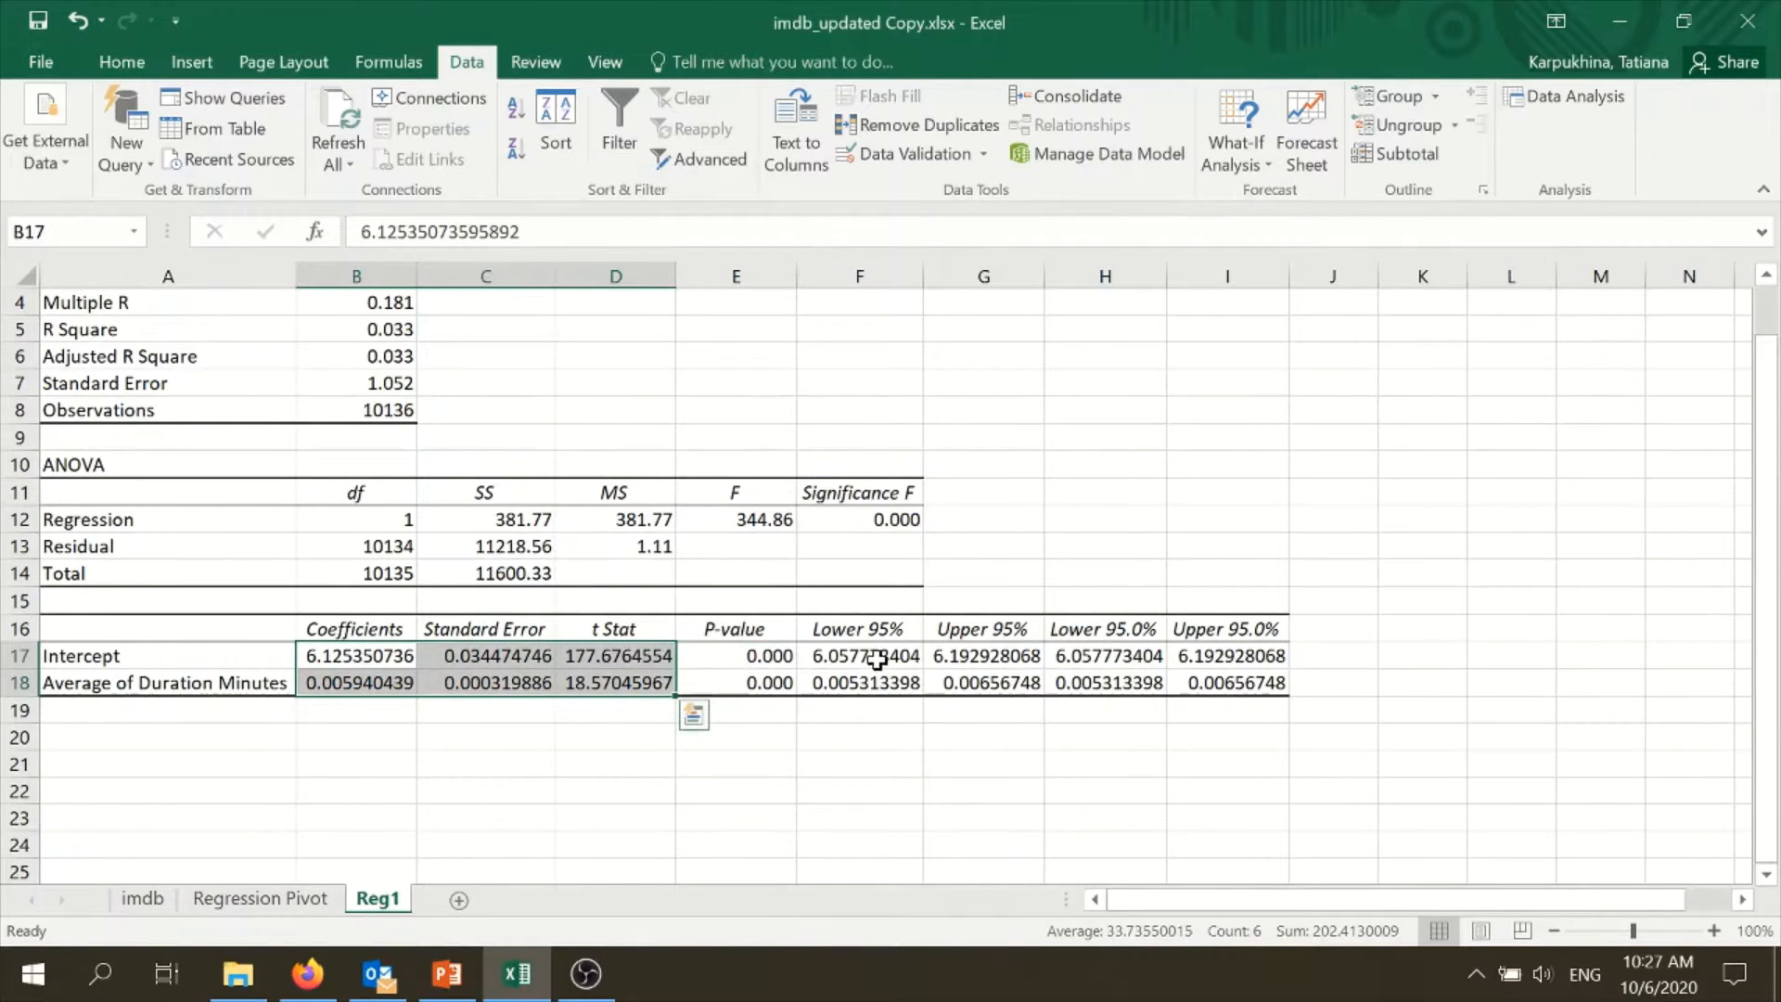
left_click_drag(877, 658, 1225, 684)
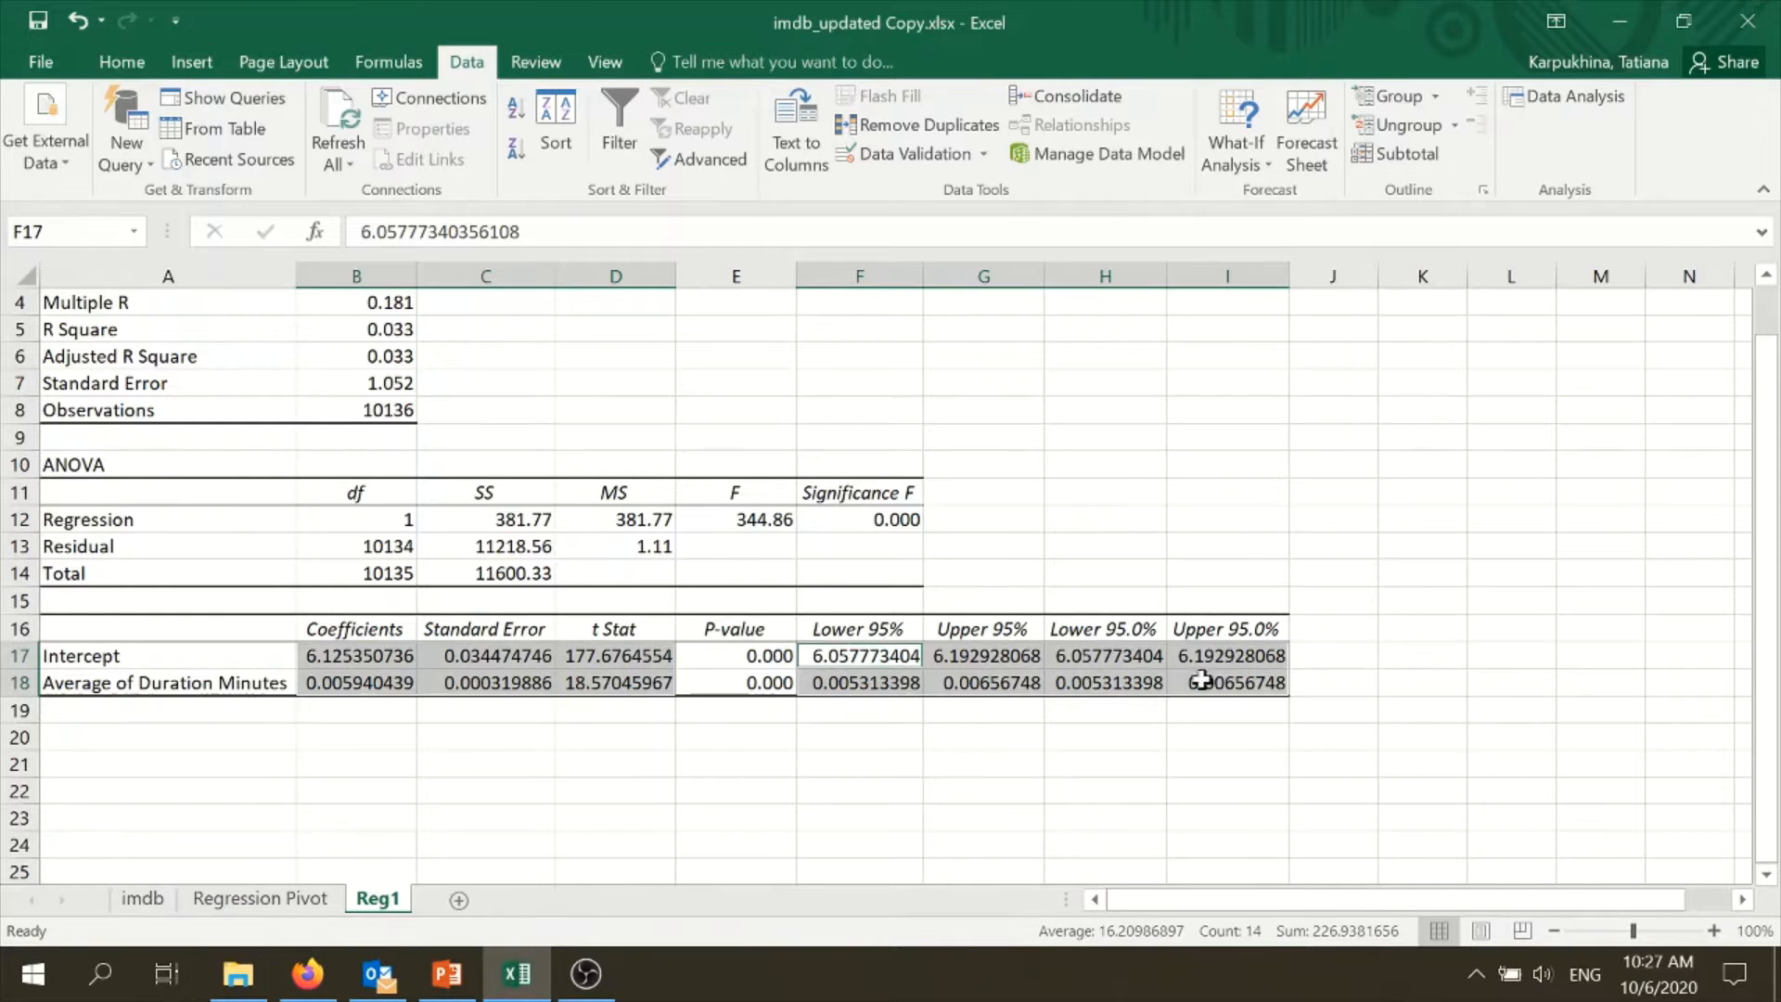
right_click(860, 668)
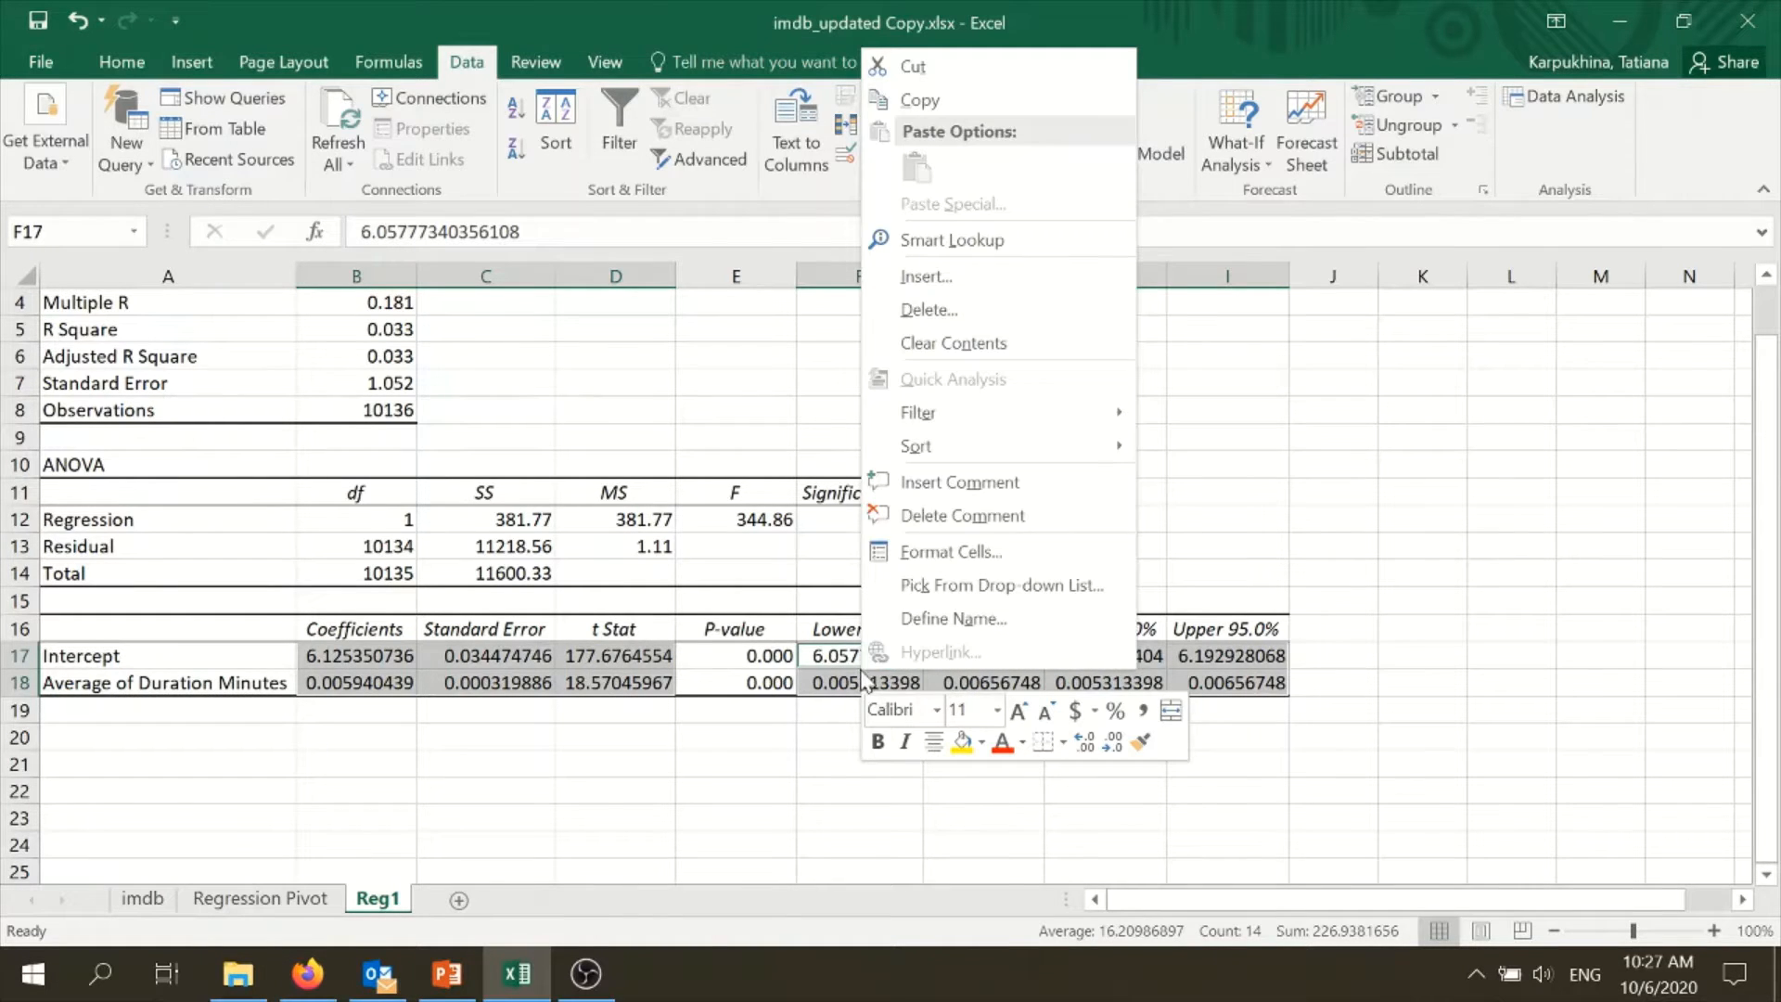
left_click(1004, 548)
left_click(719, 343)
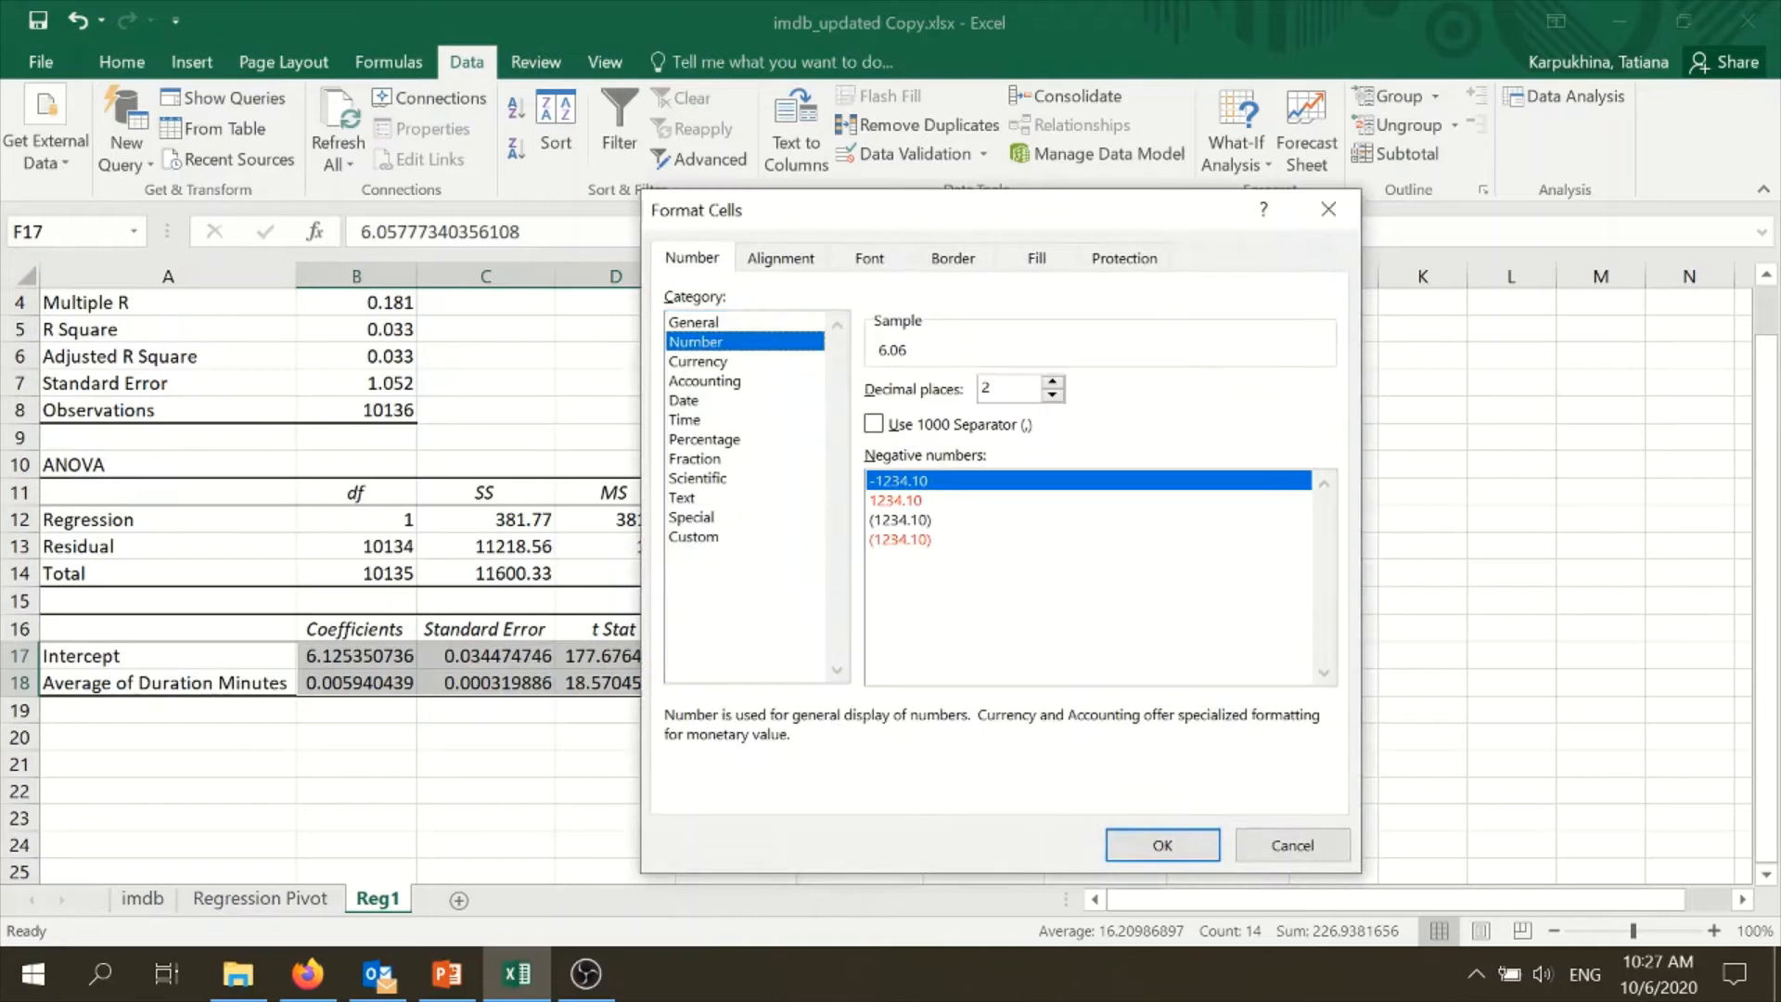
left_click(1151, 844)
left_click(1069, 790)
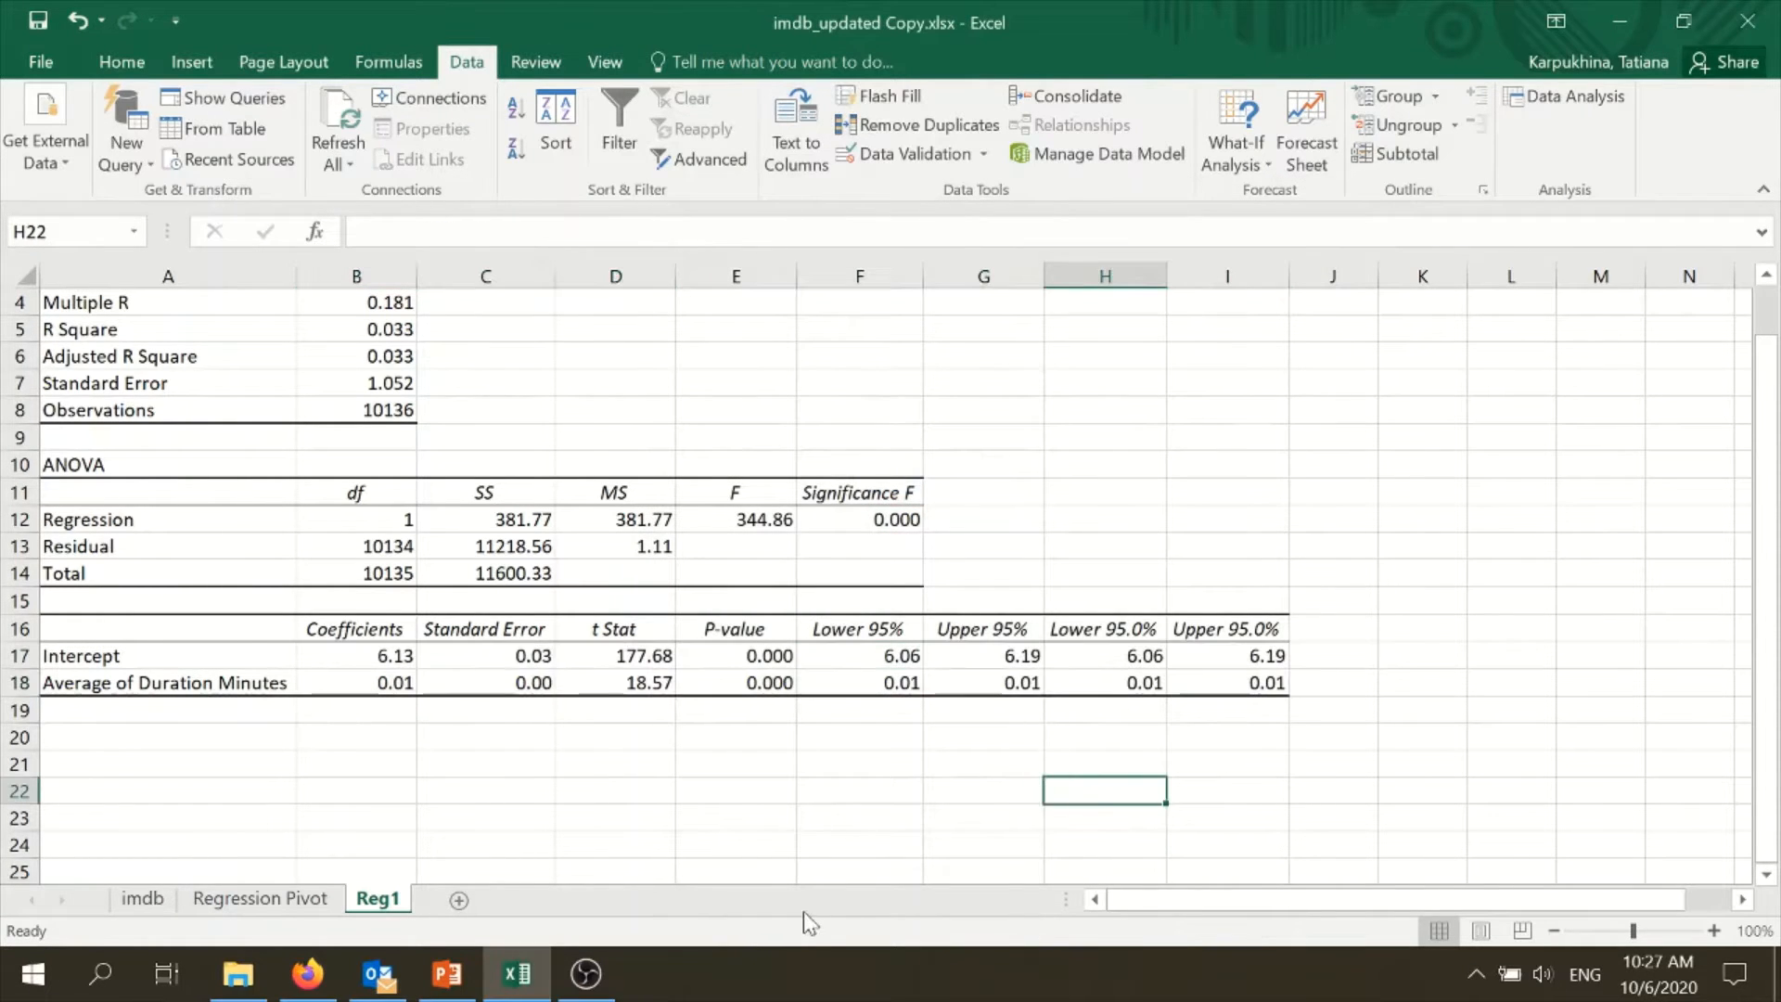
- Select all imdbRating values on the imdb sheet from C2 downward to check their average
scroll(755, 735, "up", 1)
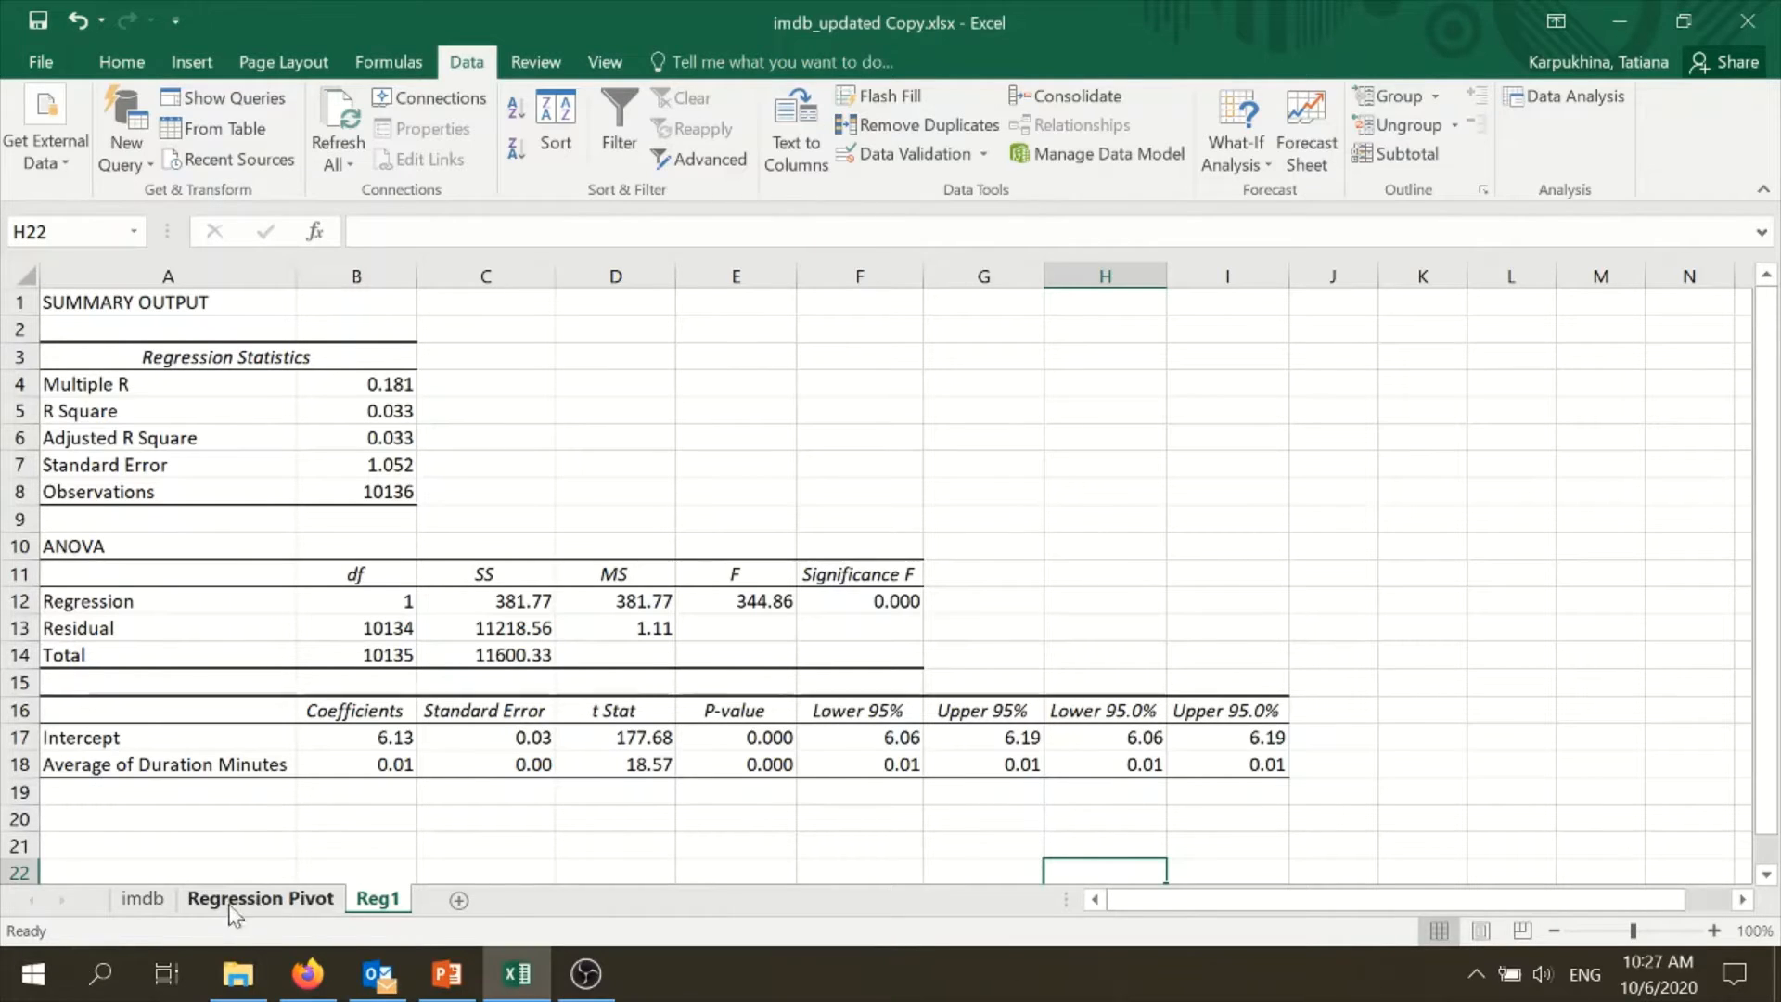
left_click(123, 898)
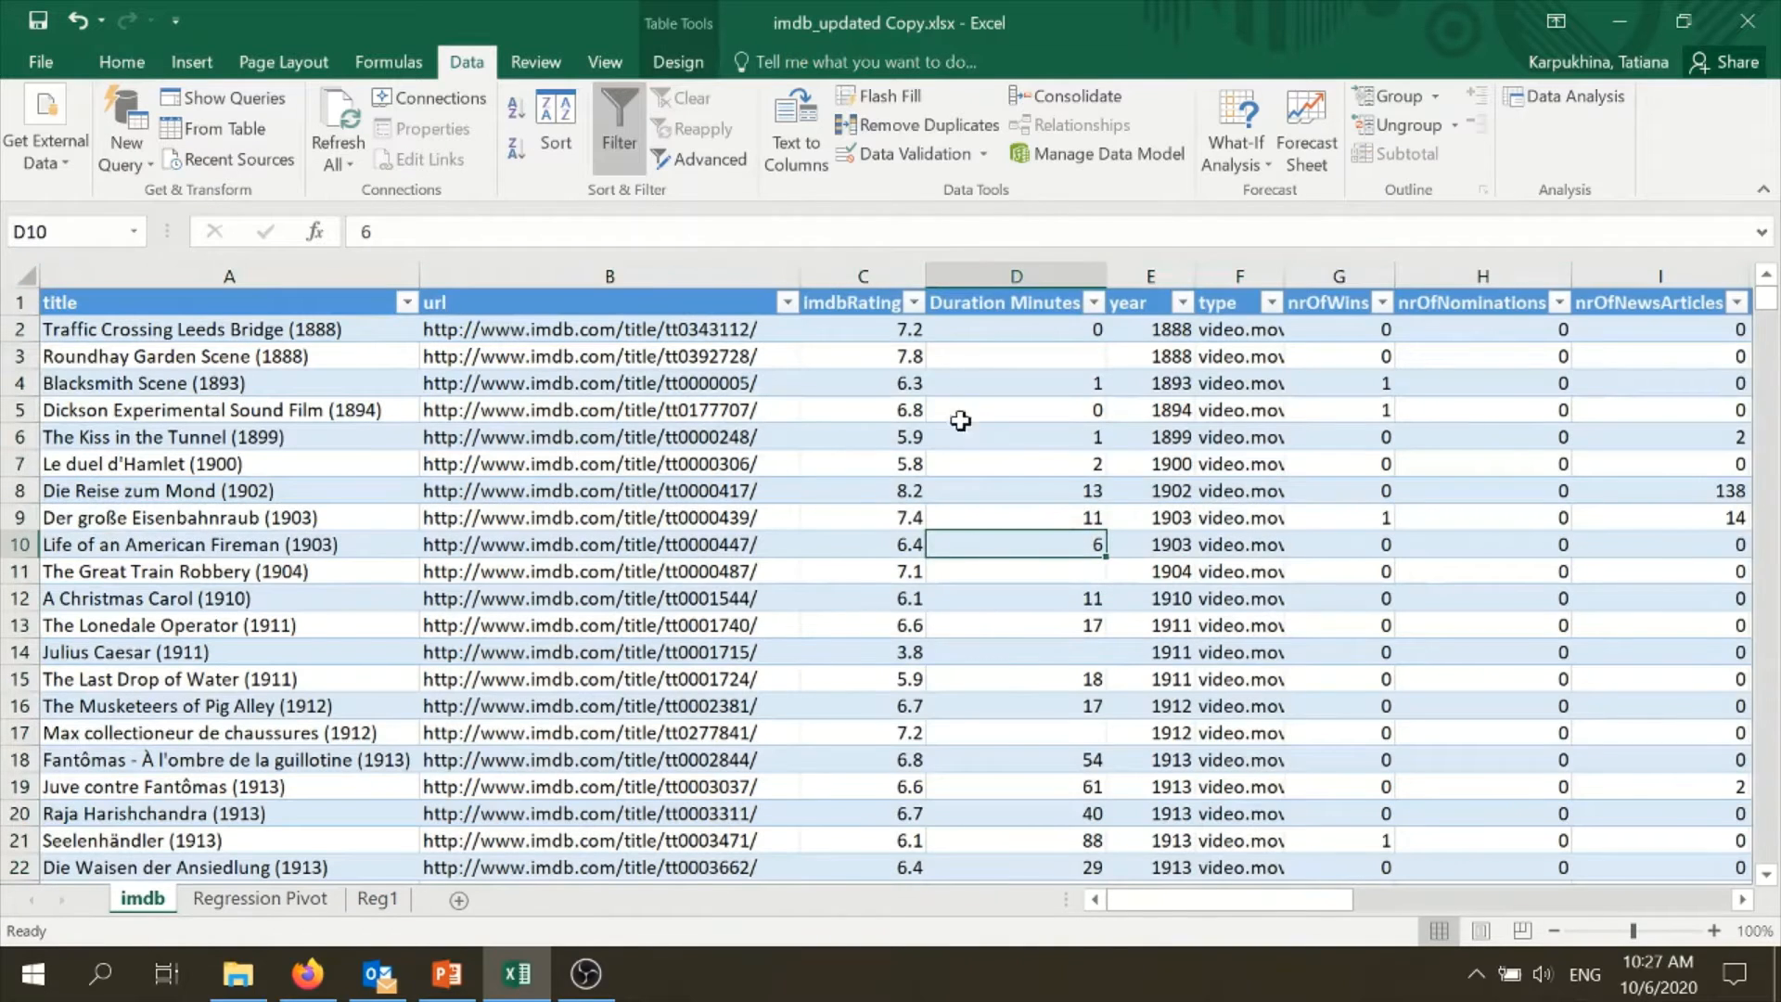
left_click(889, 332)
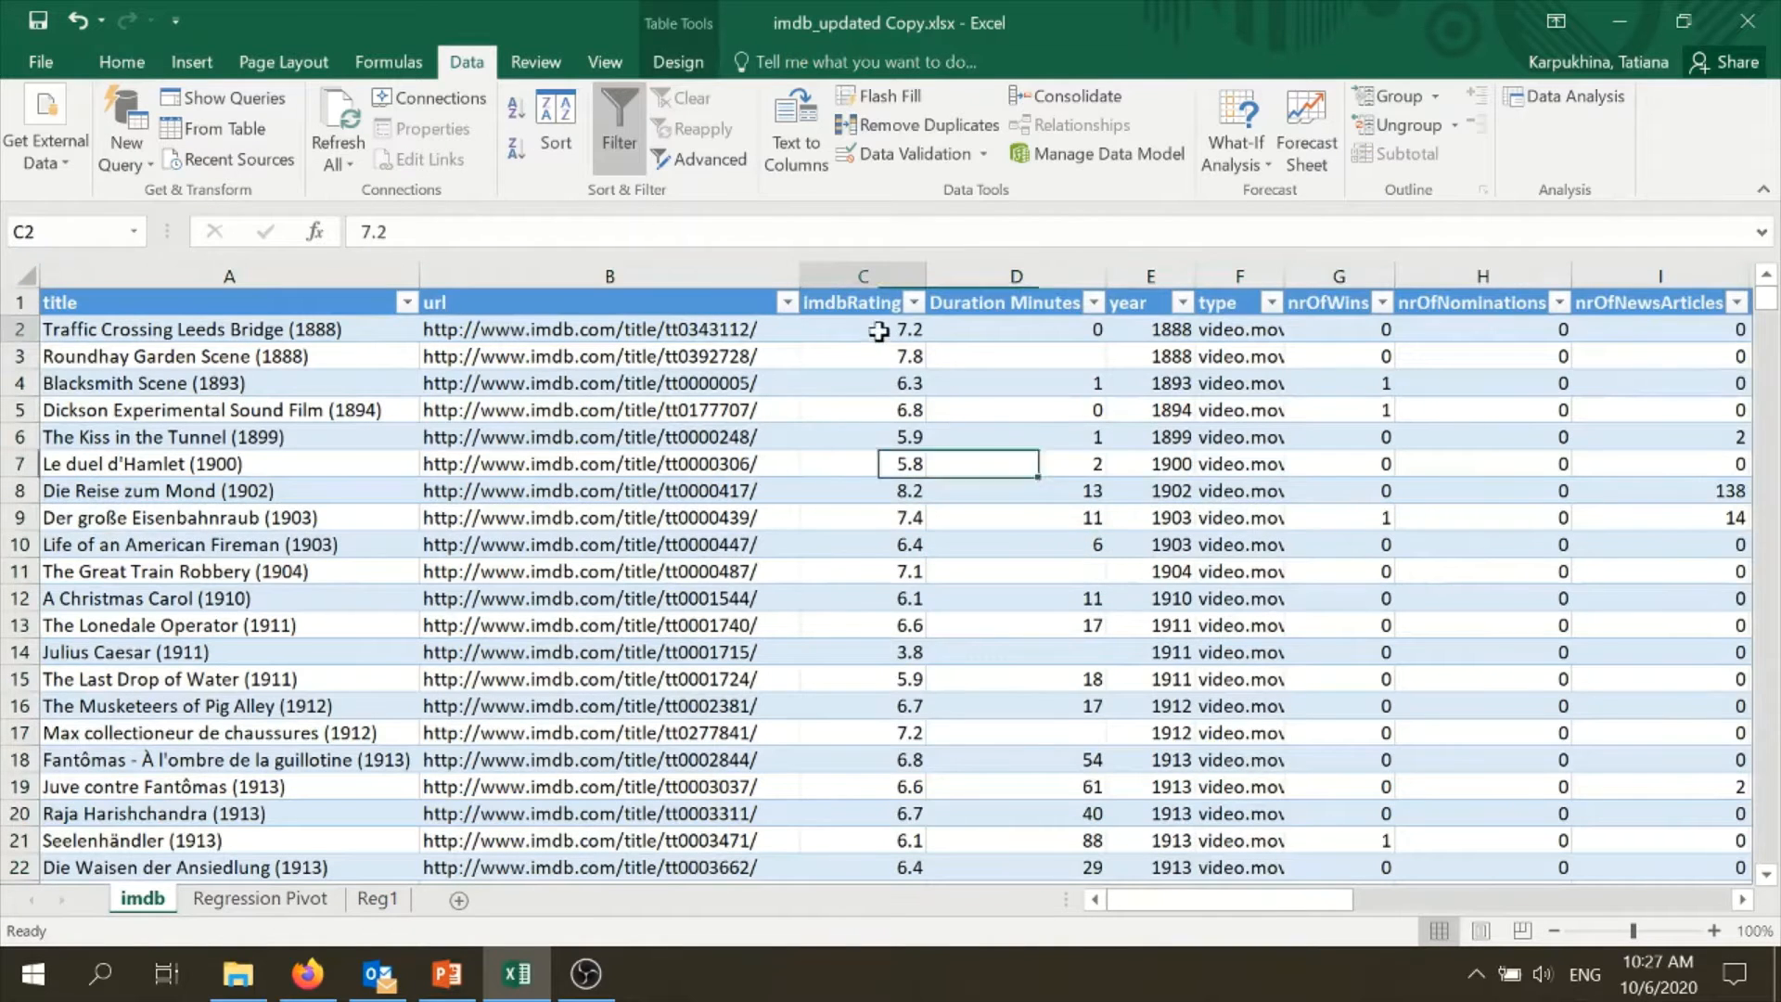
key("ctrl+shift+Down")
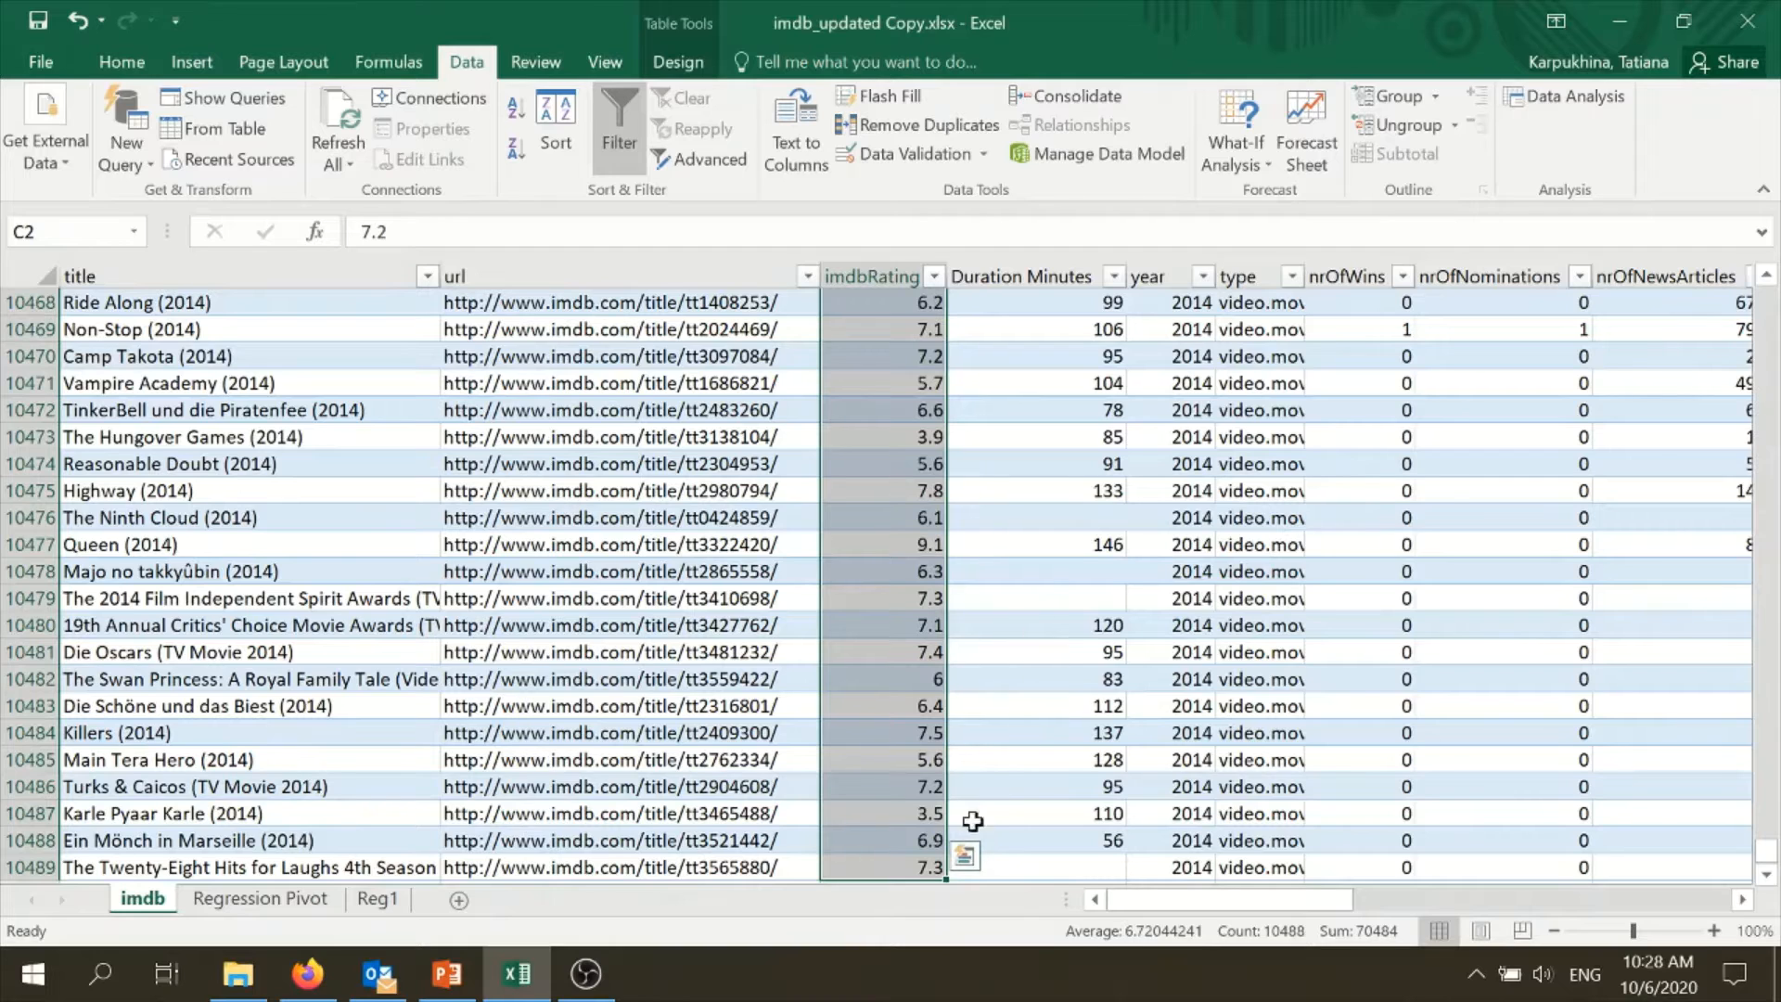
- Return to Reg1 and examine the ANOVA table's Significance F and the Average of Duration Minutes row through its P-value
left_click(376, 904)
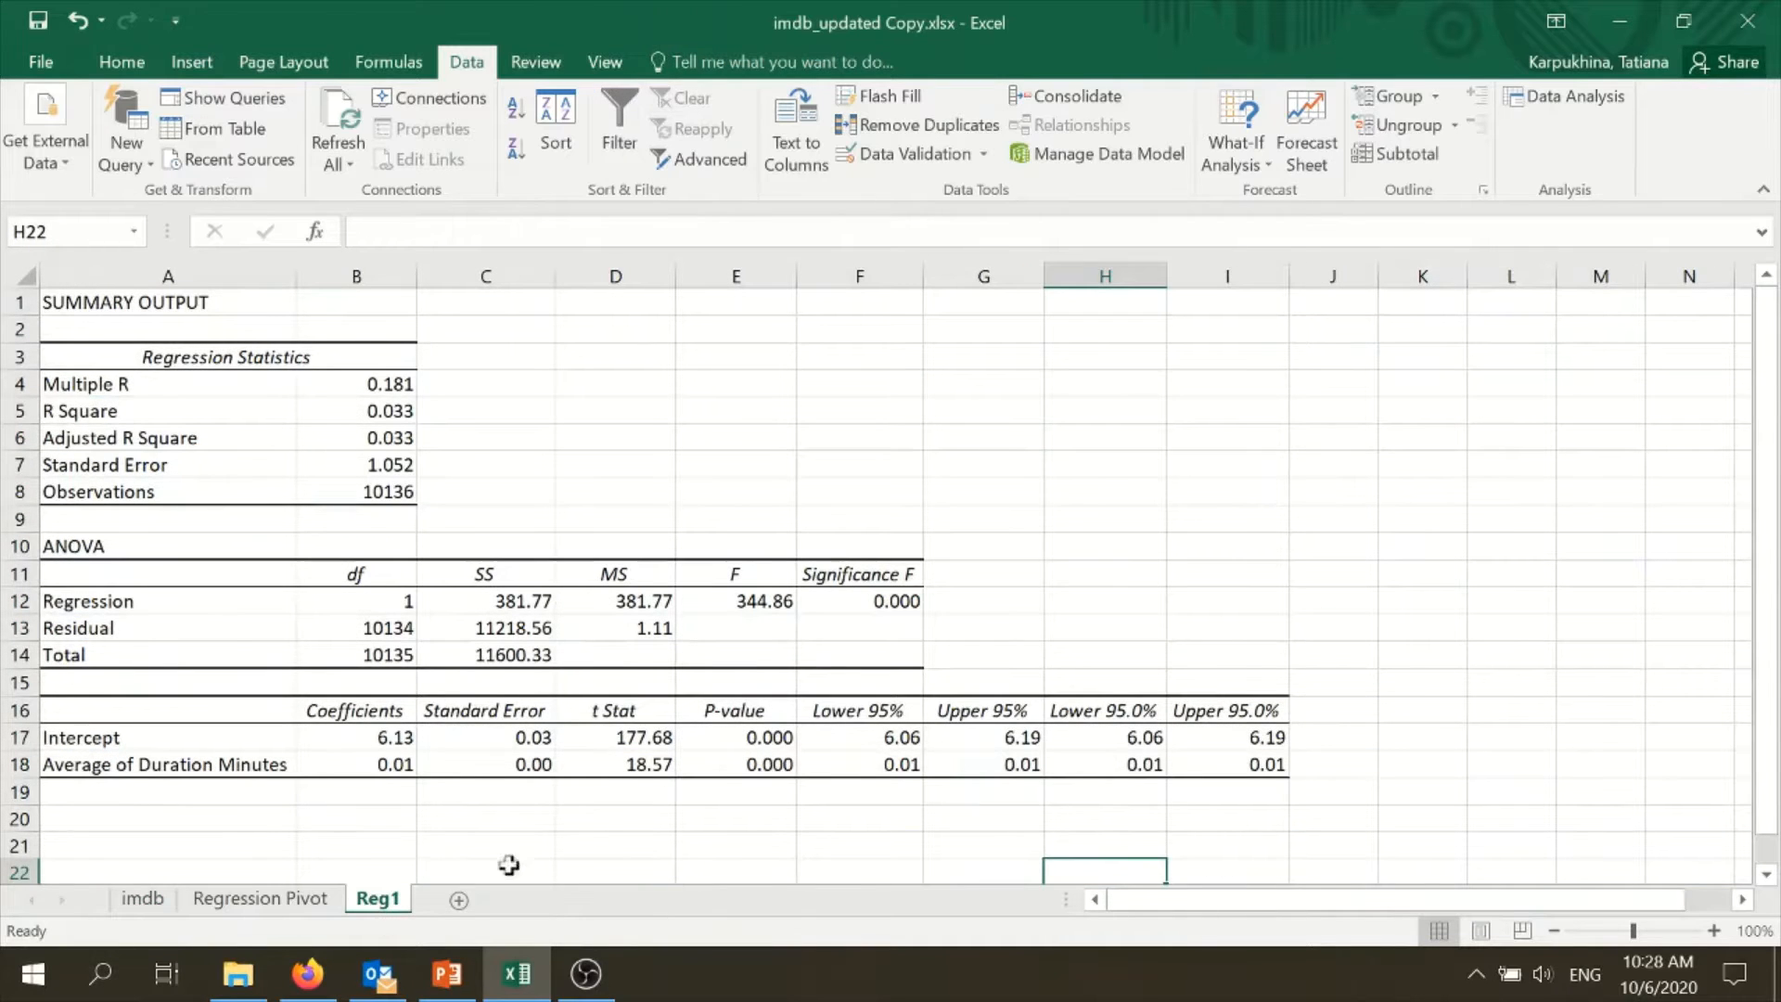
left_click(863, 600)
left_click_drag(51, 555, 942, 687)
left_click(882, 604)
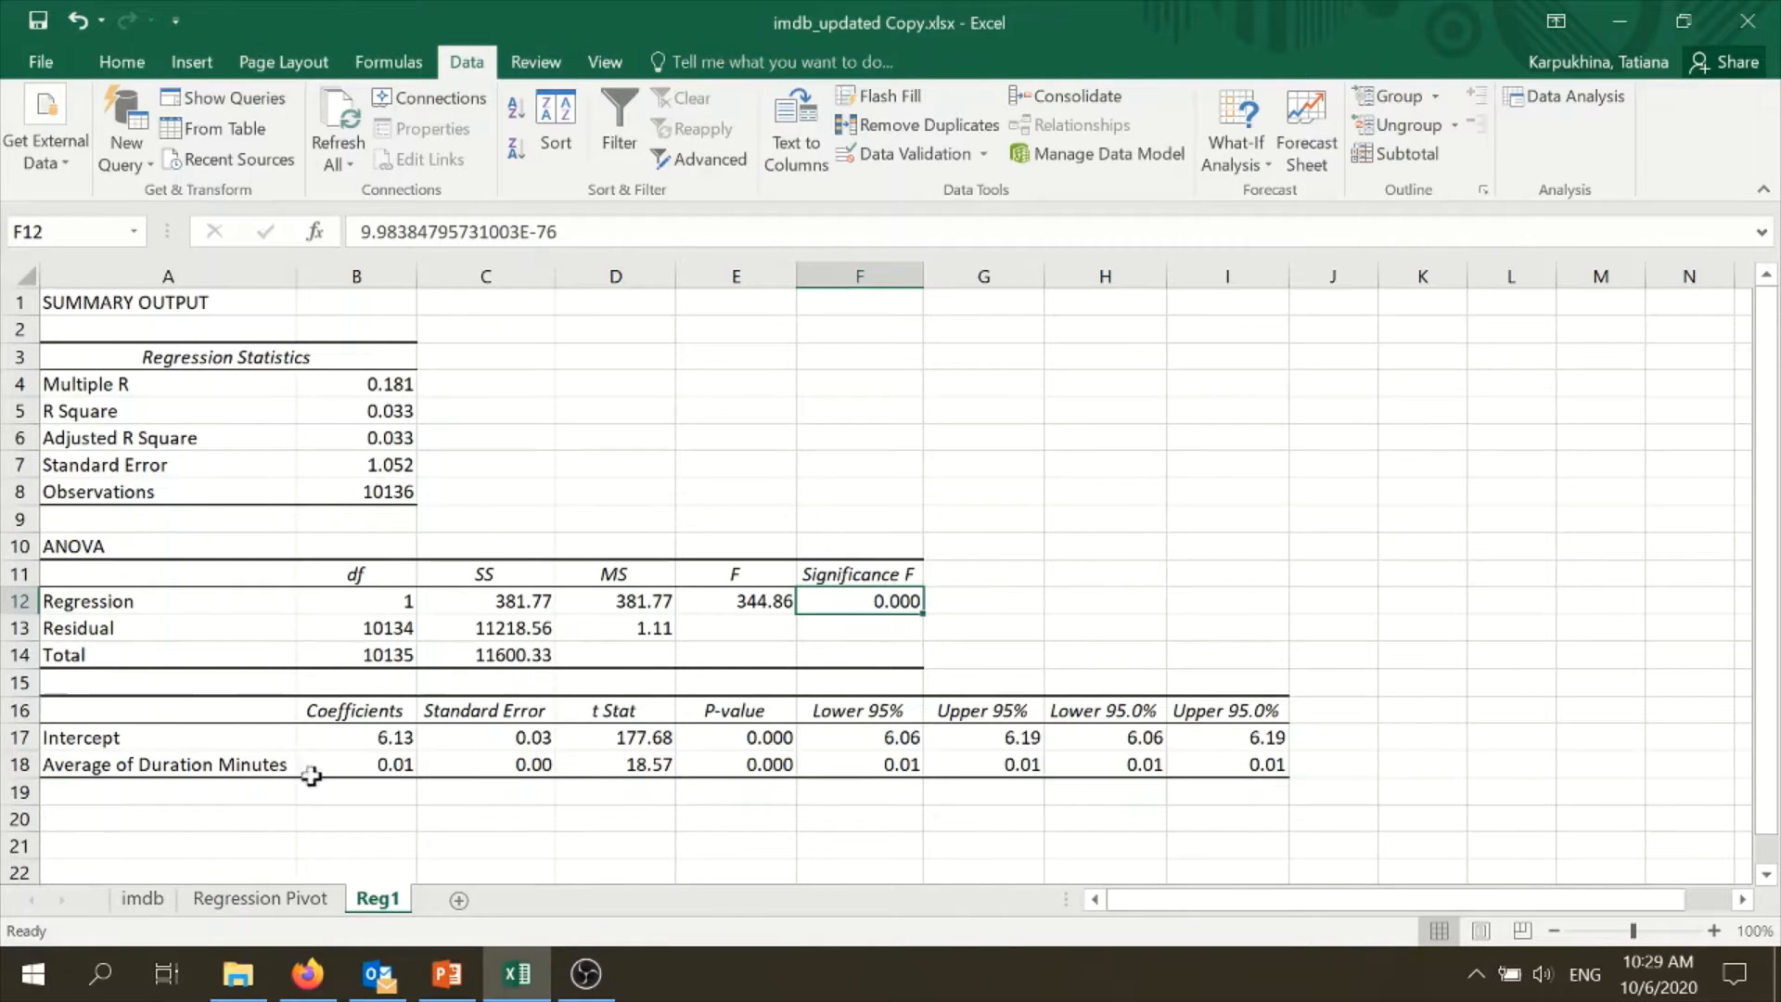
left_click_drag(181, 765, 728, 765)
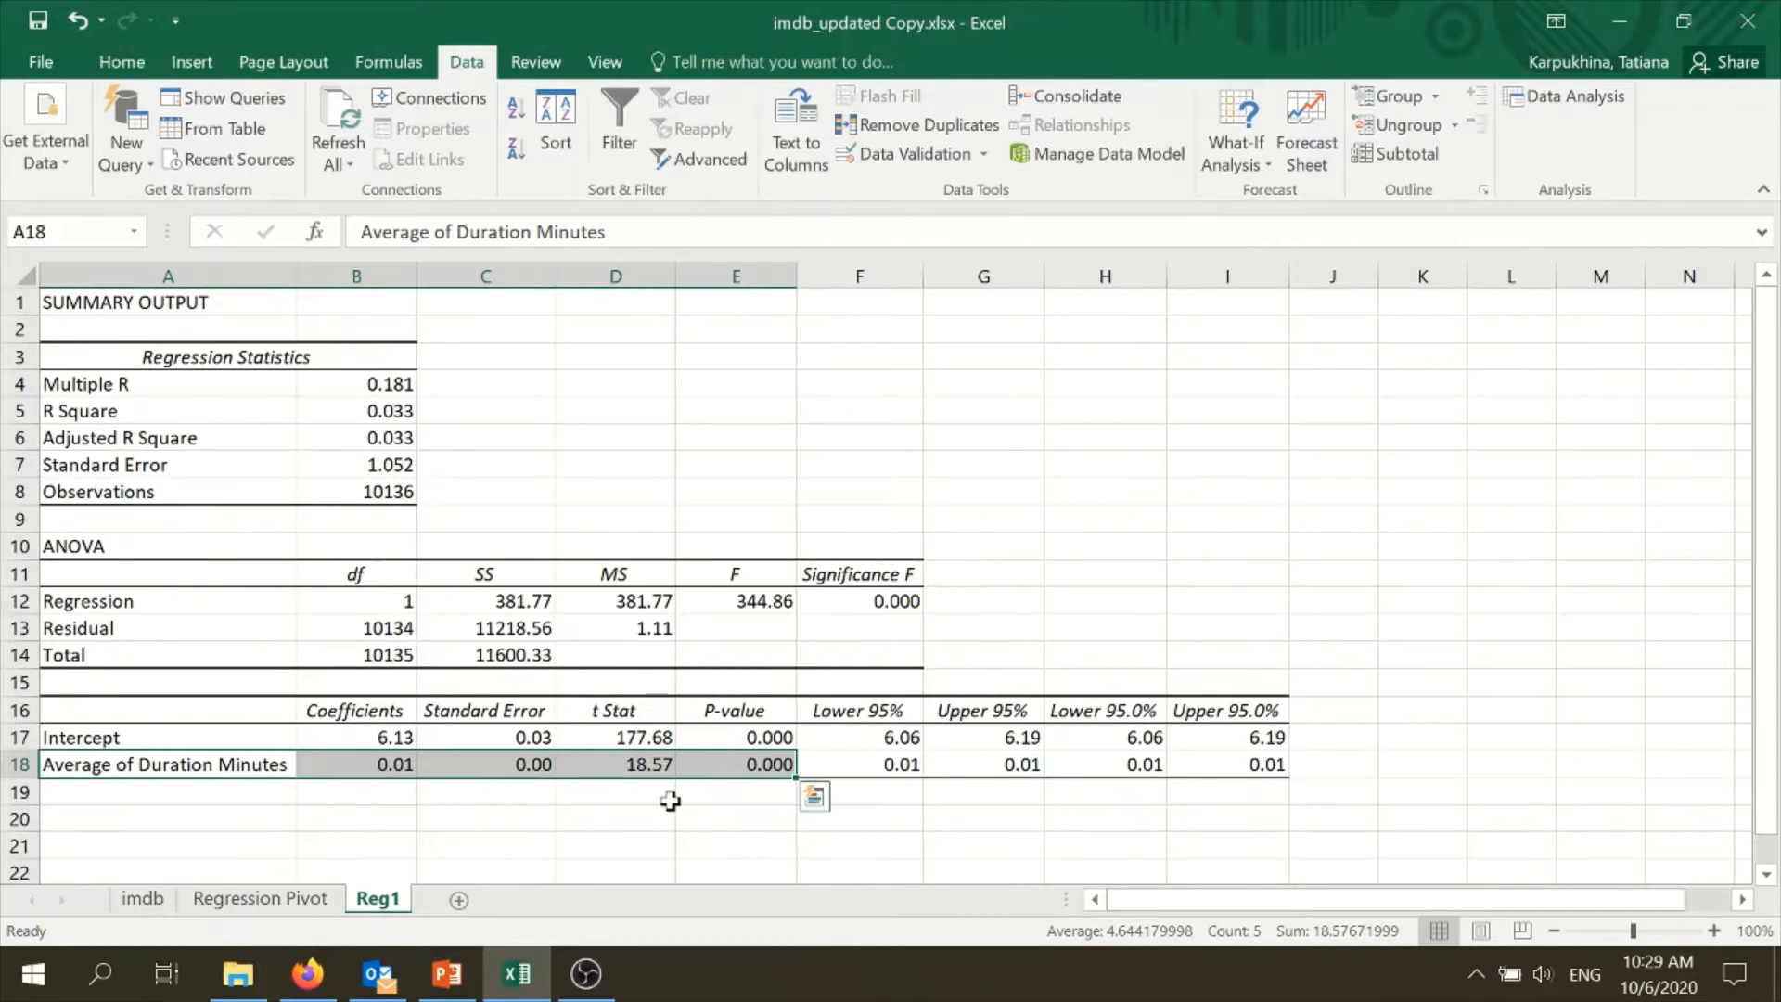
- Examine the Average of Duration Minutes row in A18:E18 and its P-value in E18
left_click(769, 763)
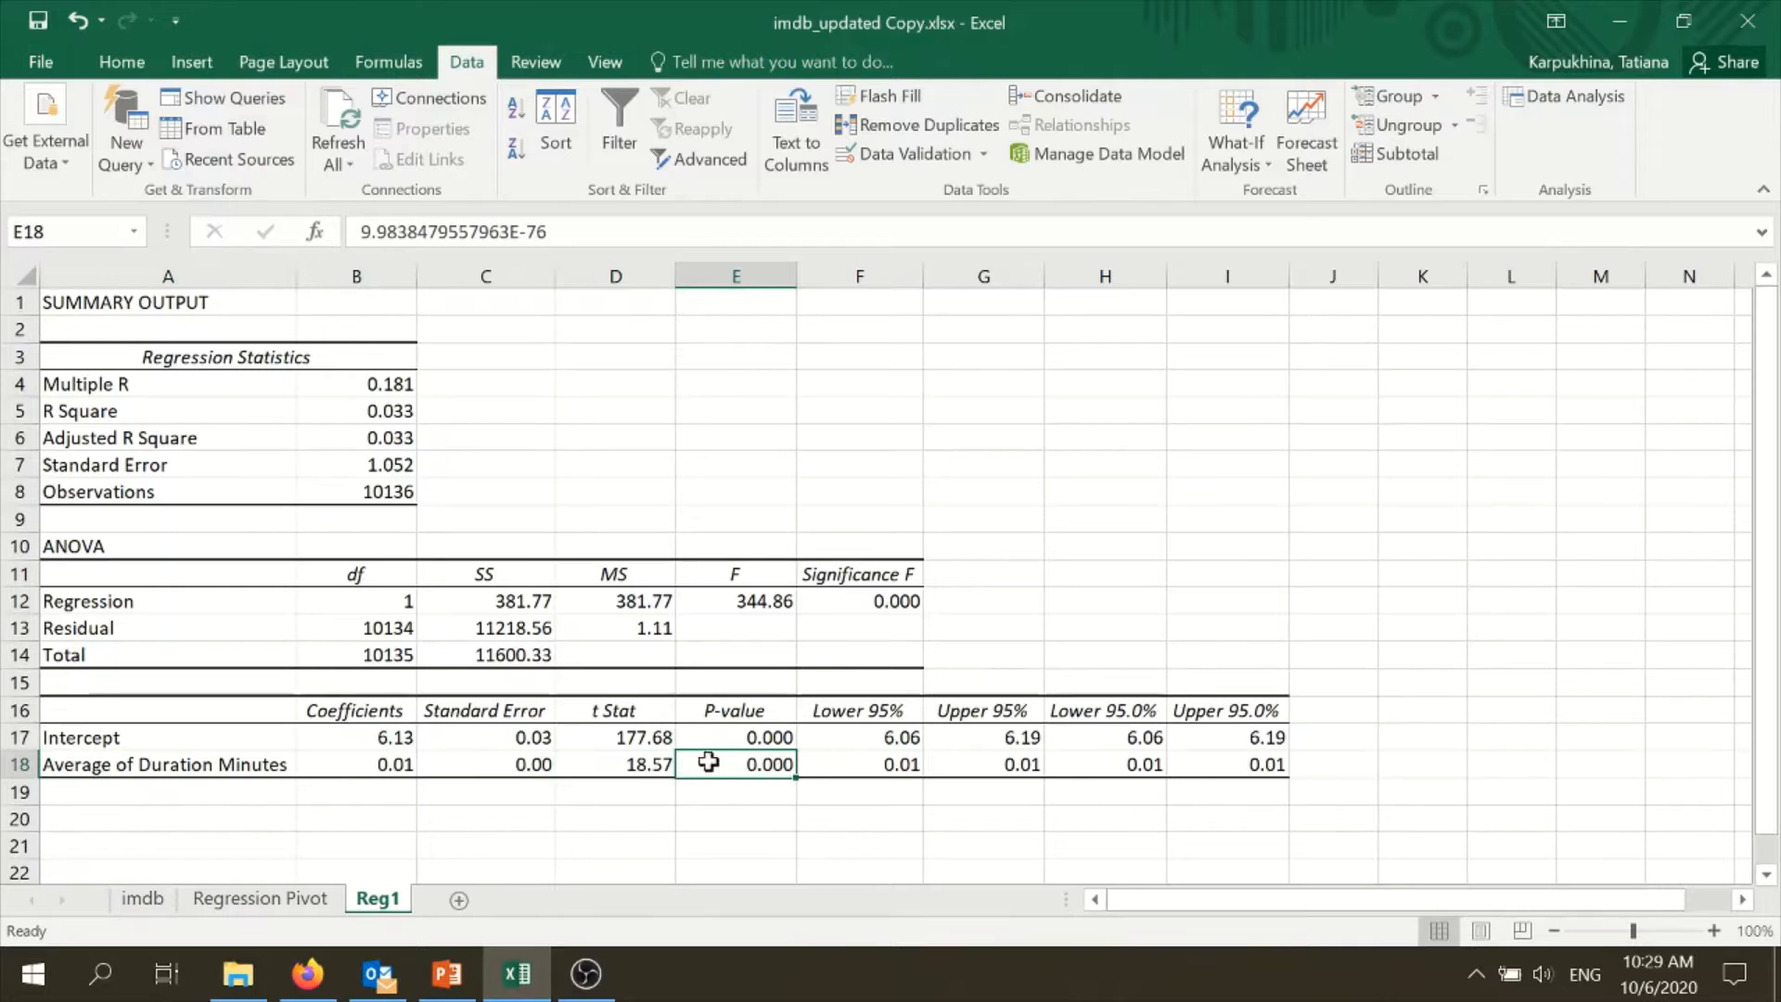
left_click_drag(181, 762, 770, 767)
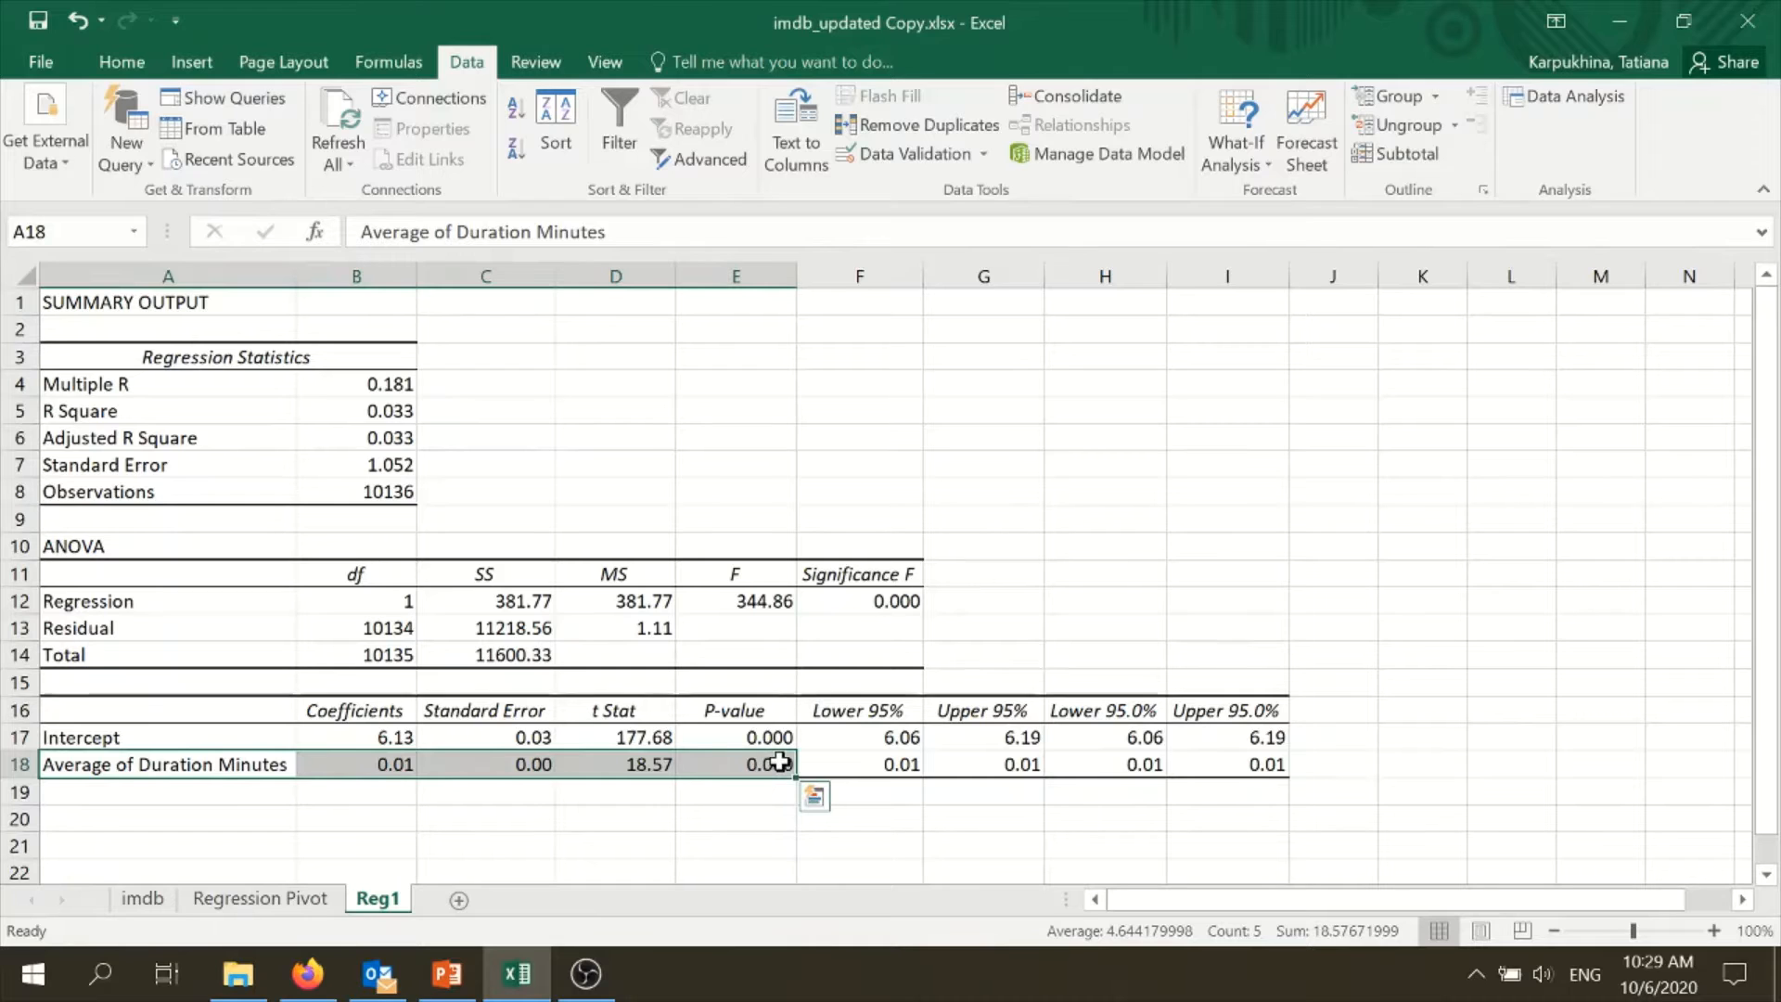
left_click(761, 766)
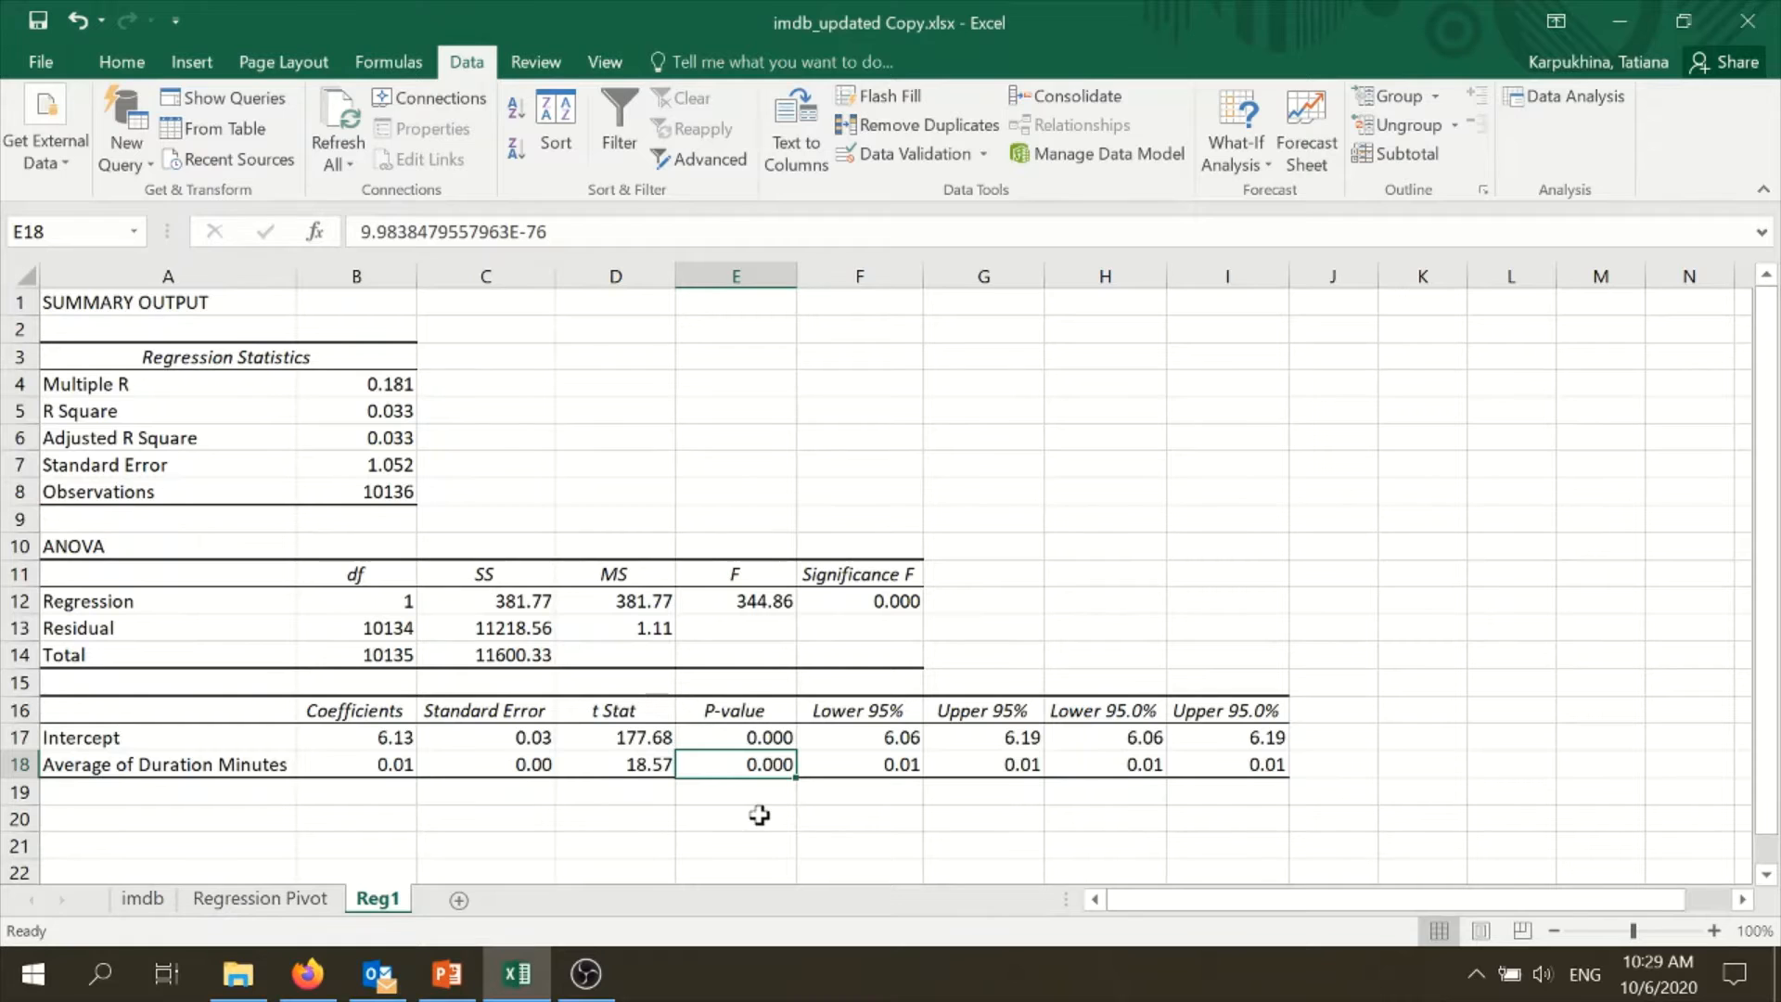
- Review the R Square and Adjusted R Square rows in the Regression Statistics table
left_click(367, 410)
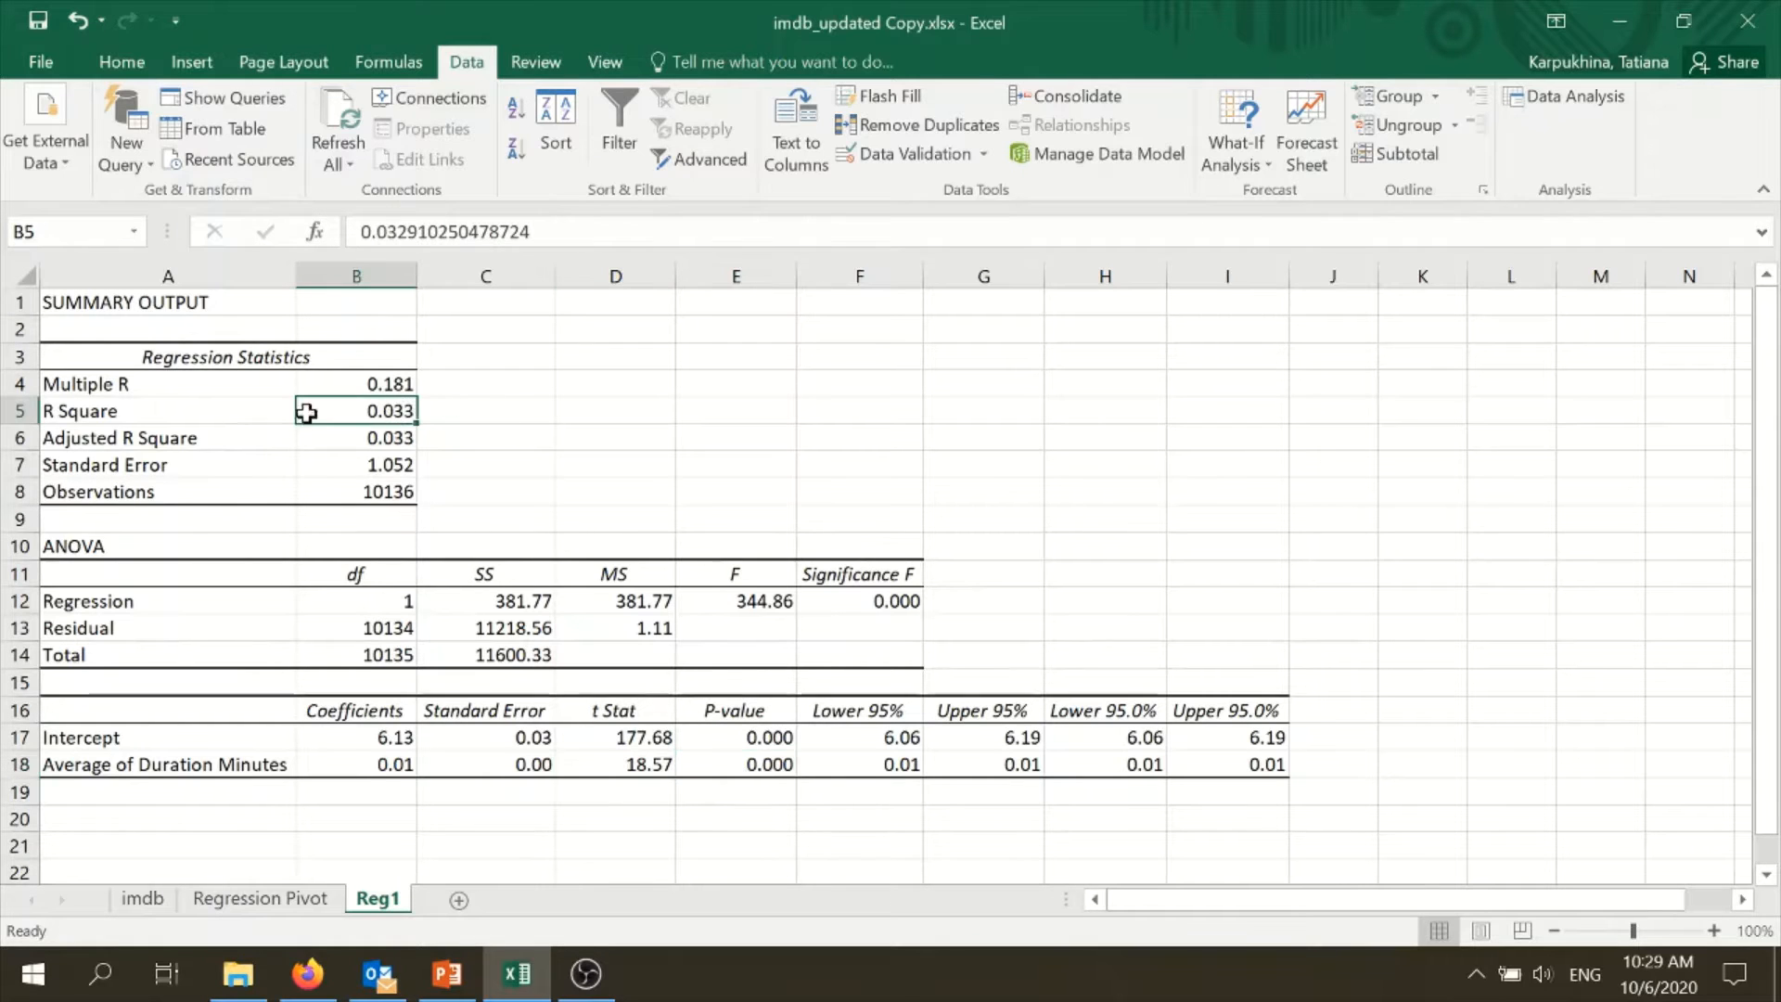
left_click(137, 411)
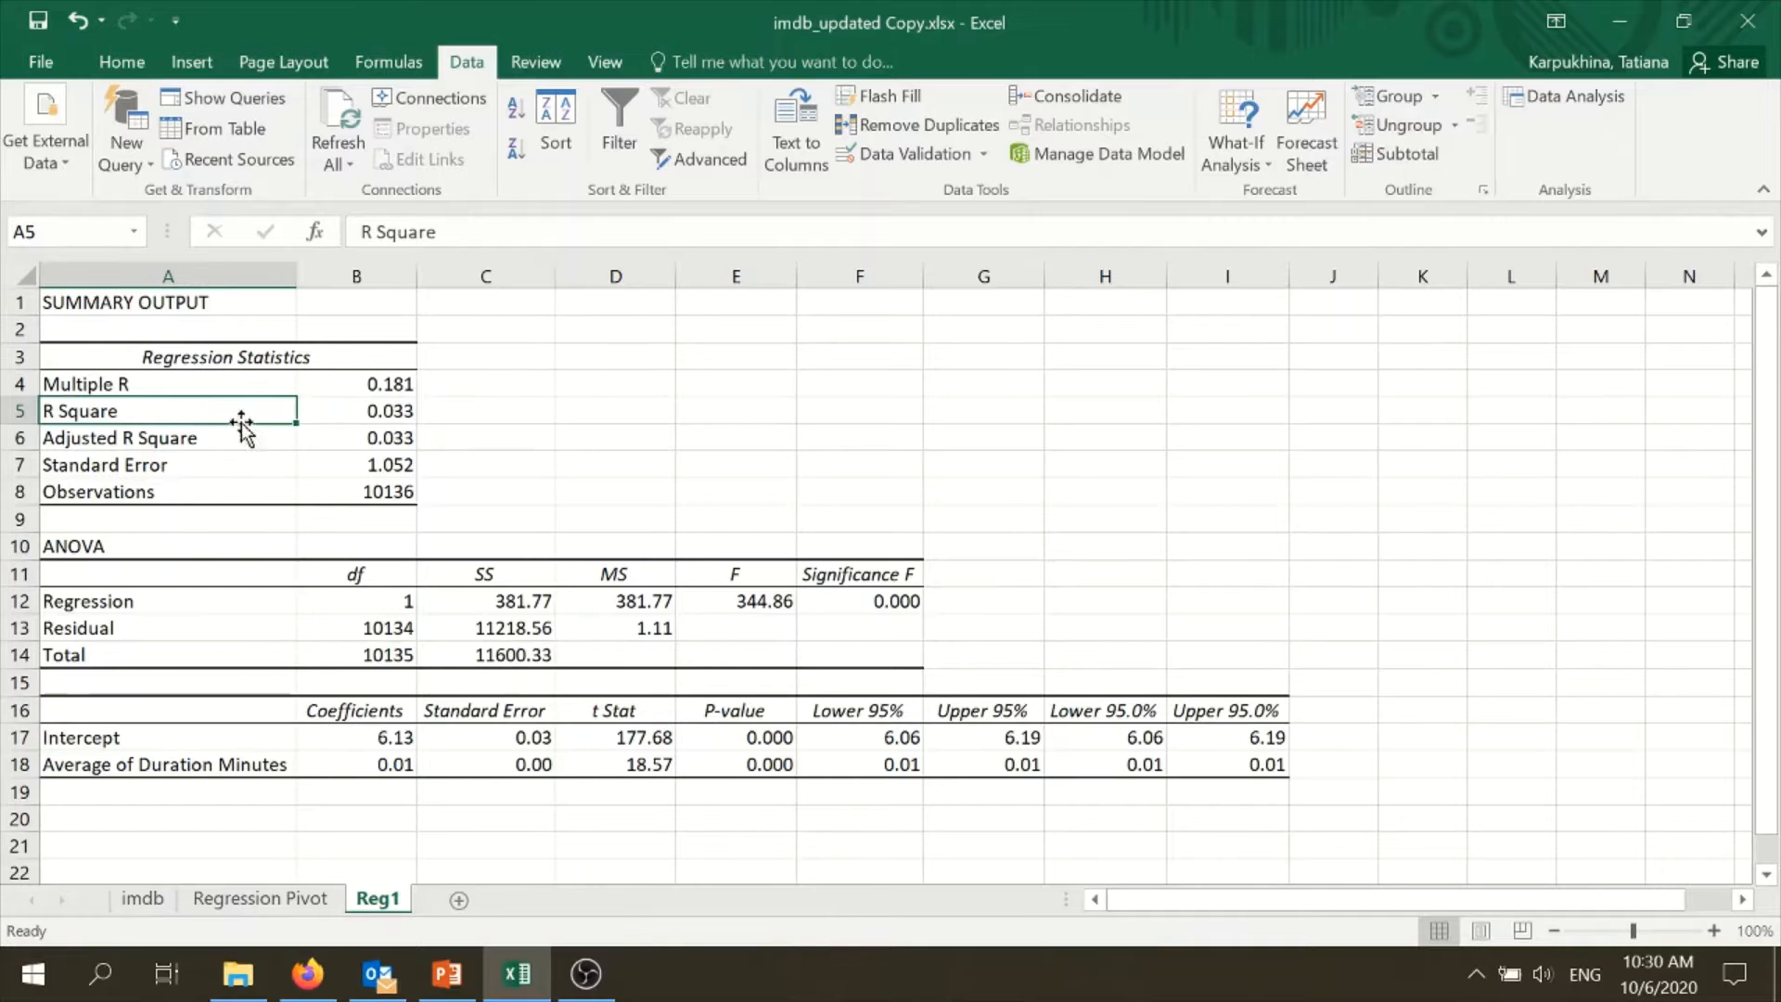
left_click_drag(250, 441, 338, 408)
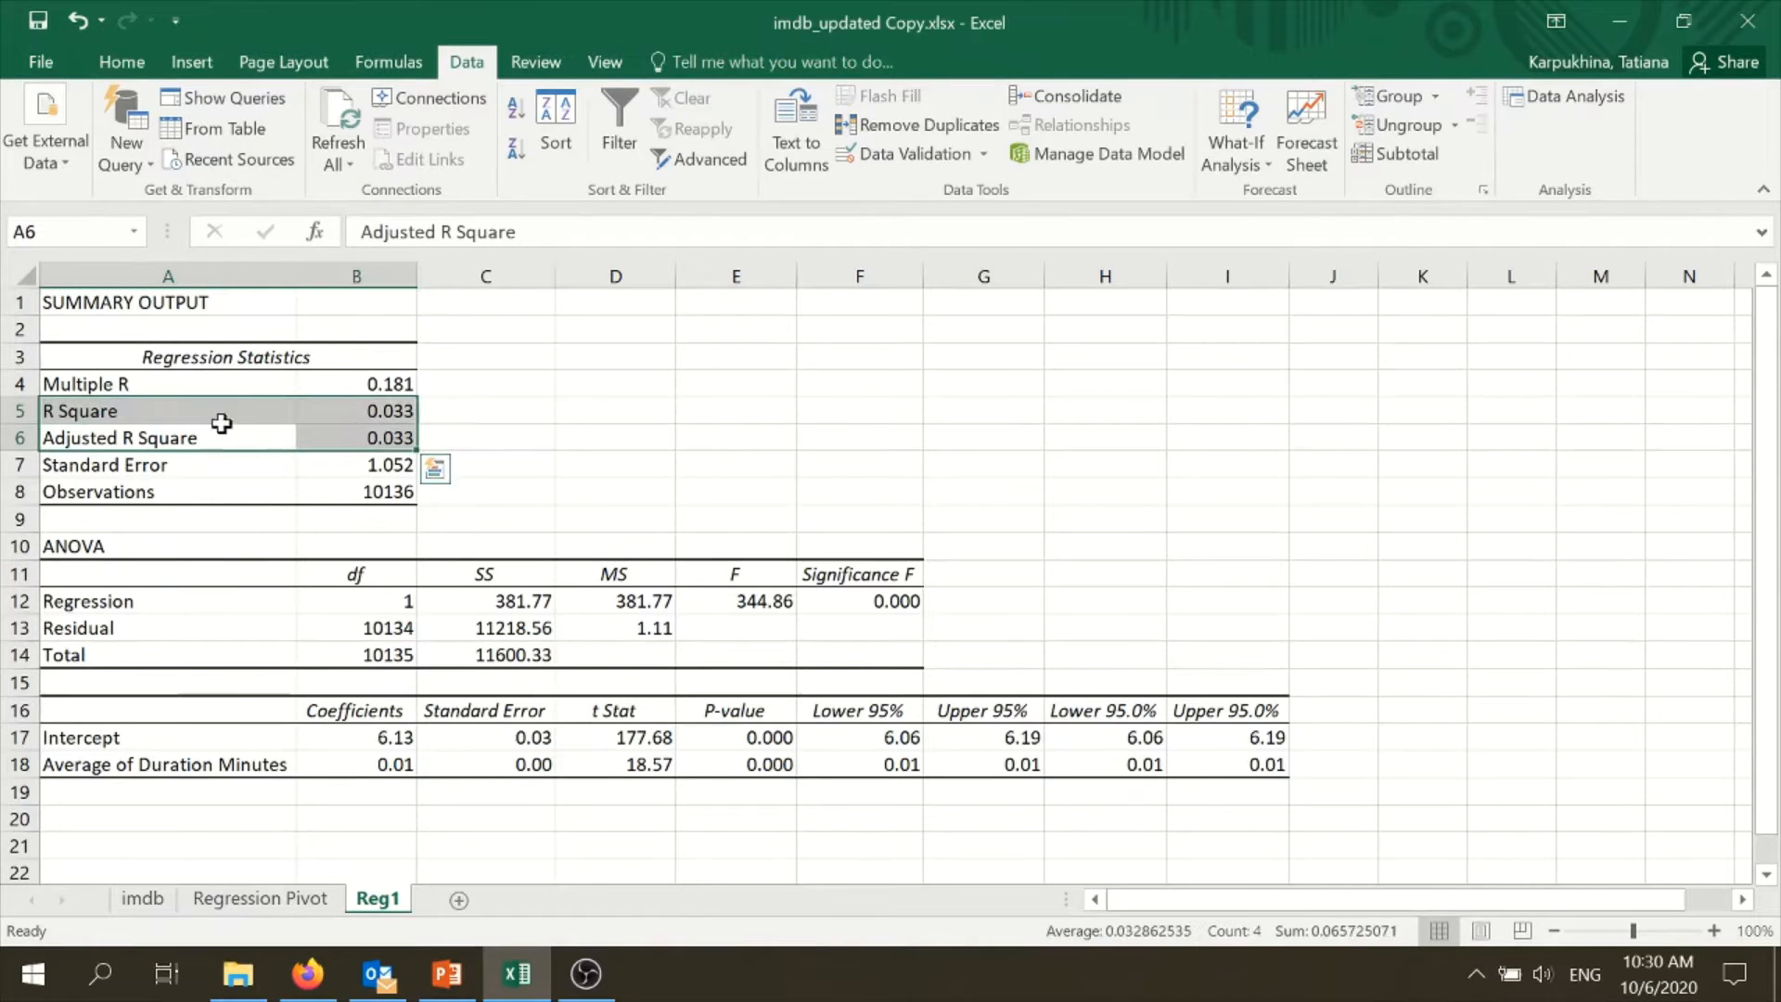
left_click(273, 417)
left_click_drag(275, 420, 342, 417)
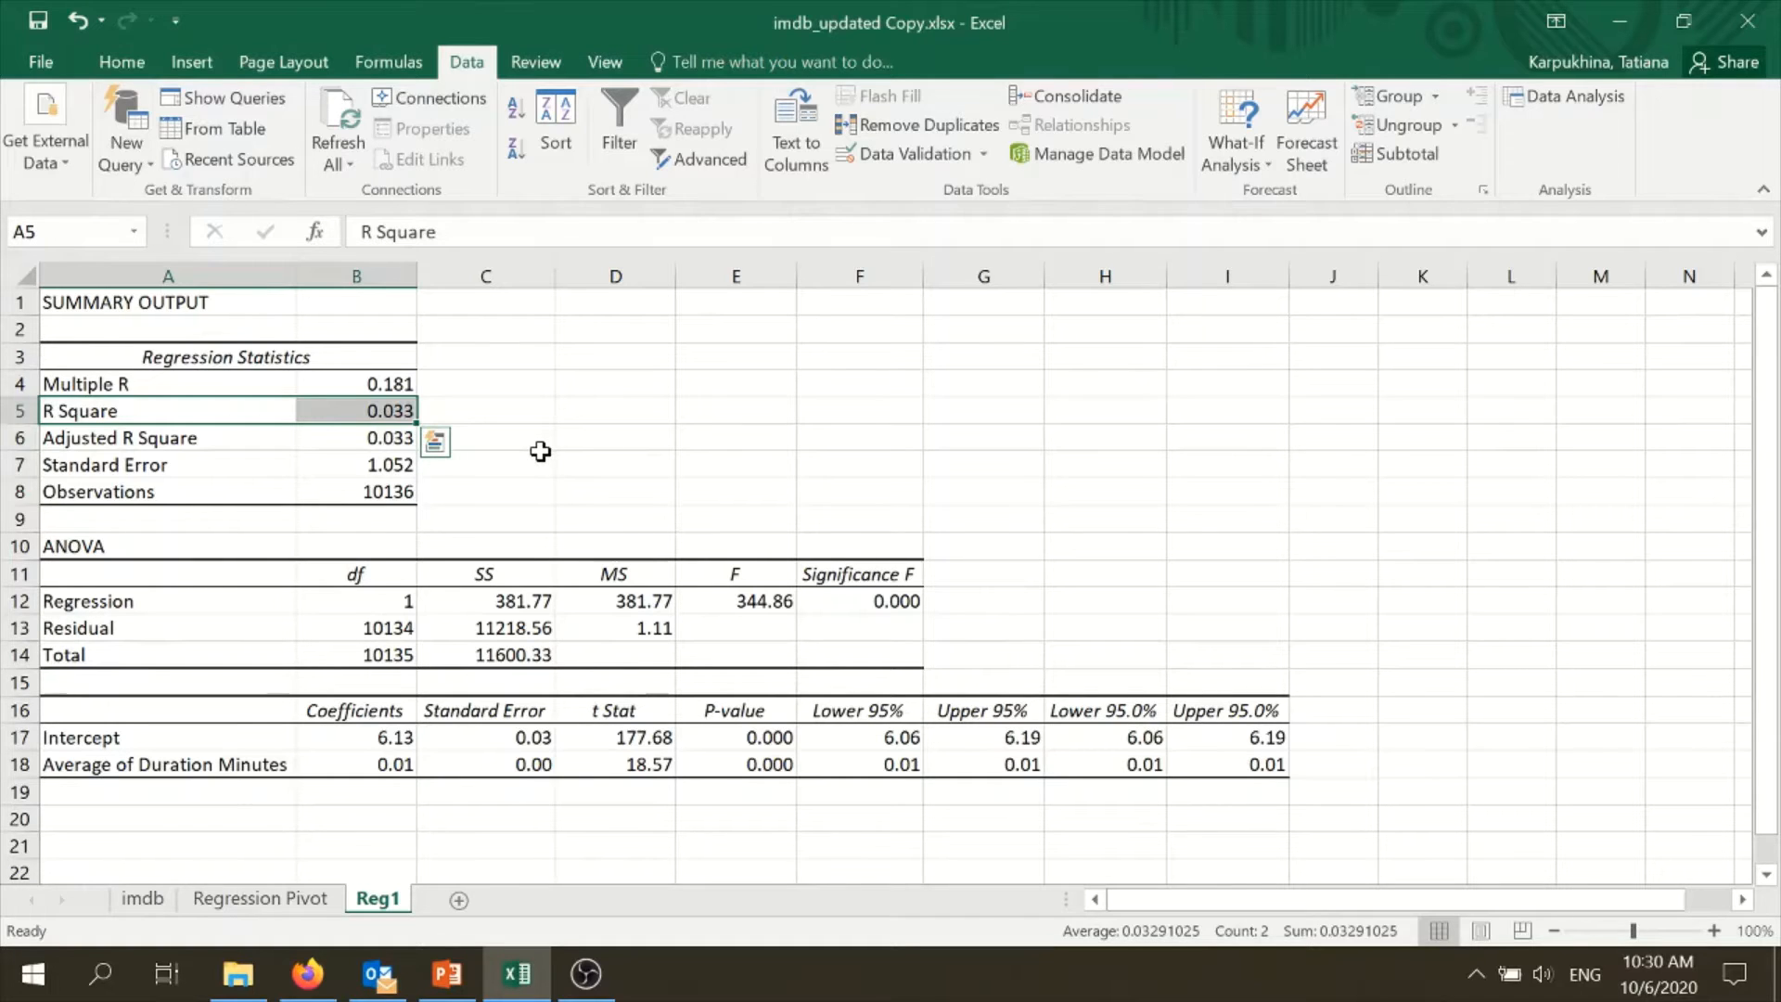
left_click_drag(240, 436, 347, 436)
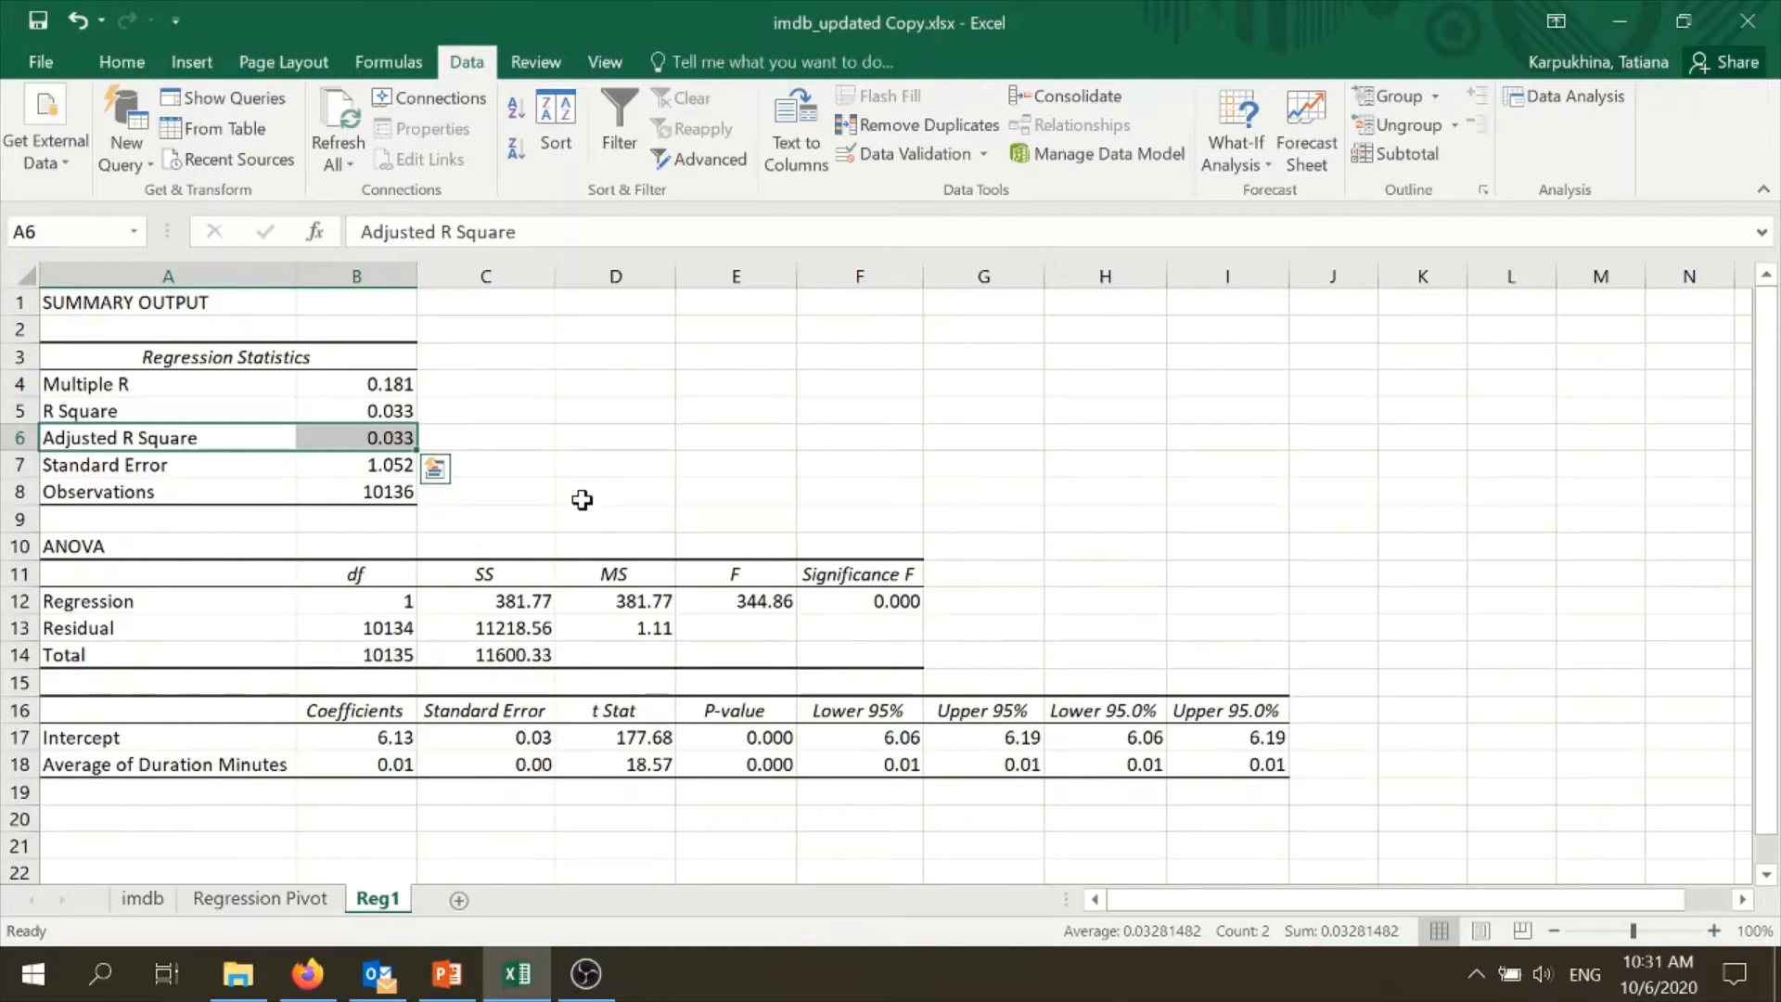
- Examine the Intercept label and the Average of Duration Minutes coefficient and P-value in the coefficients table
left_click(130, 732)
left_click(209, 763)
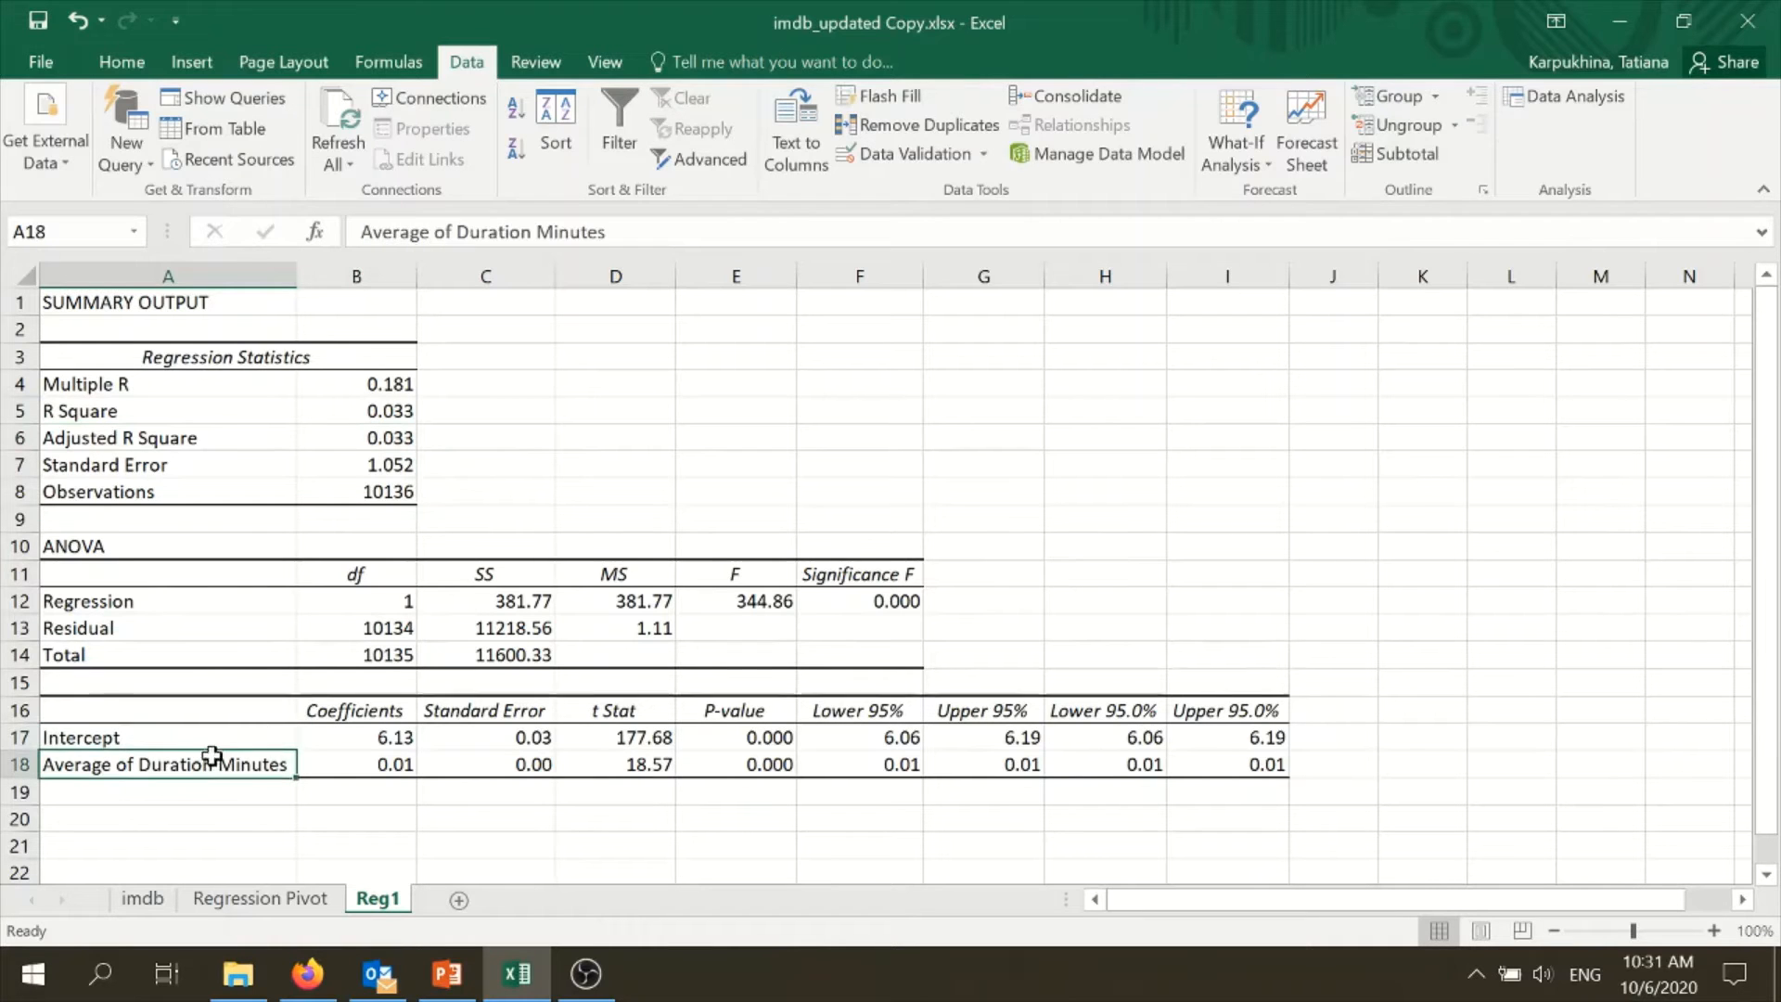
left_click(361, 772)
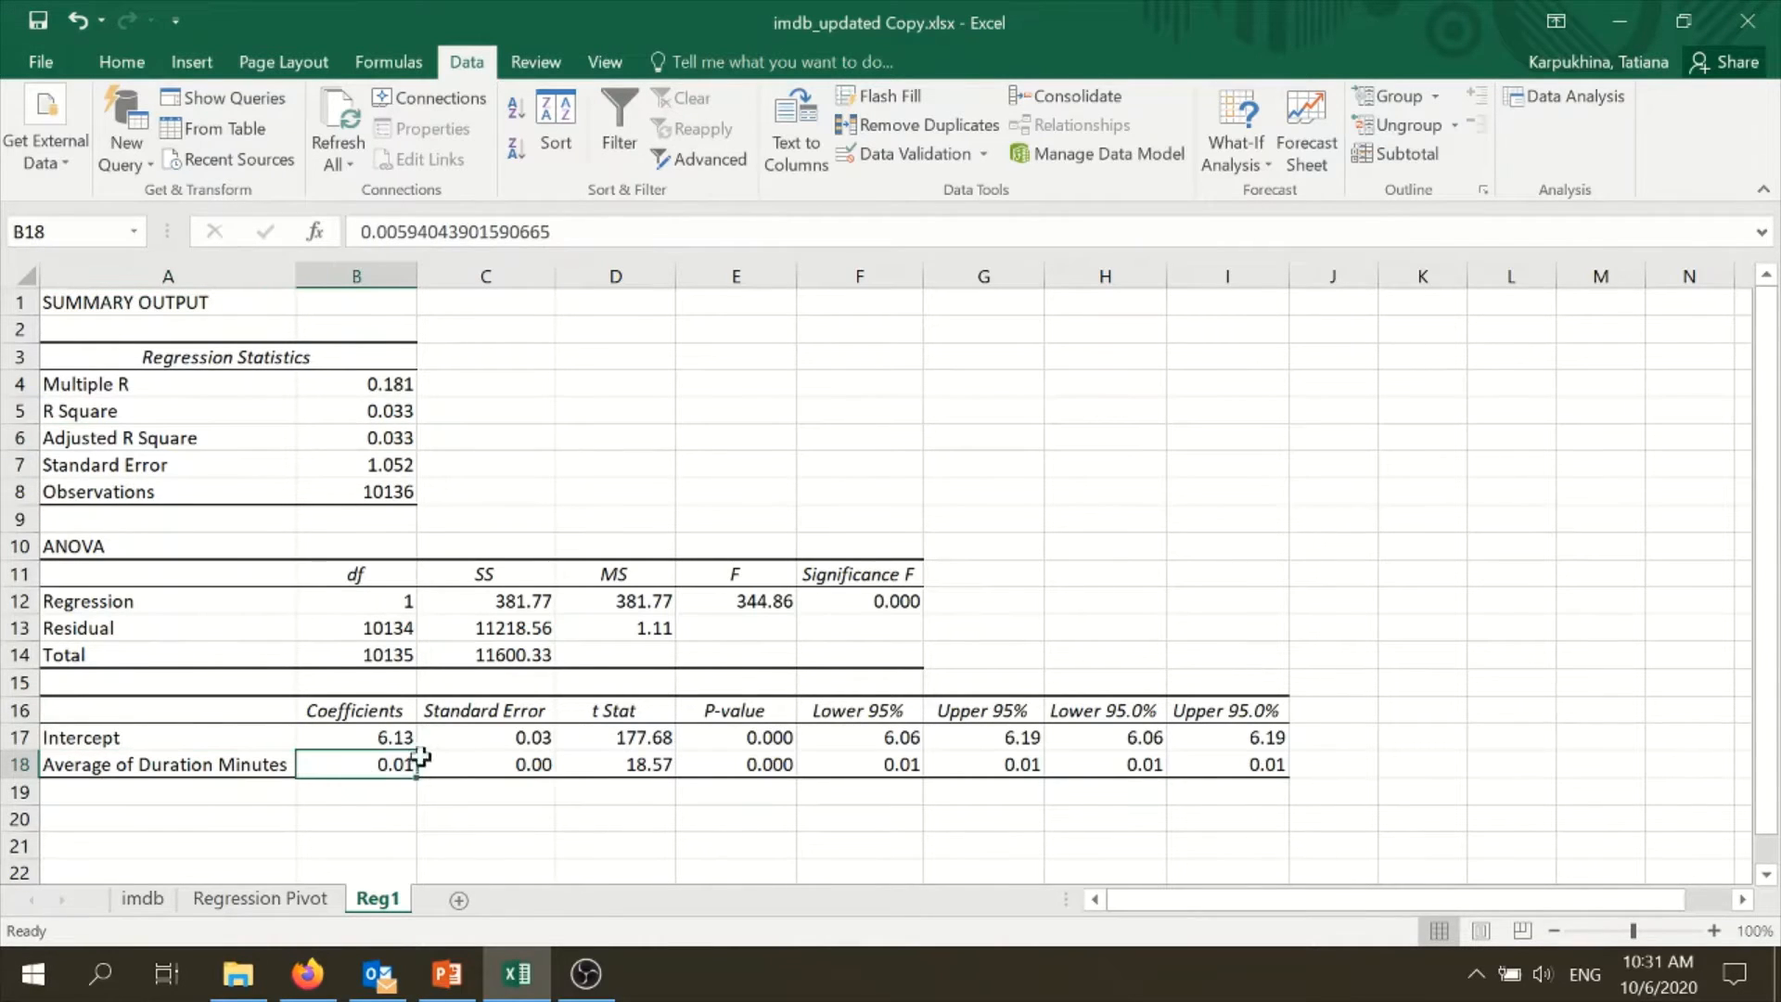
left_click(208, 770)
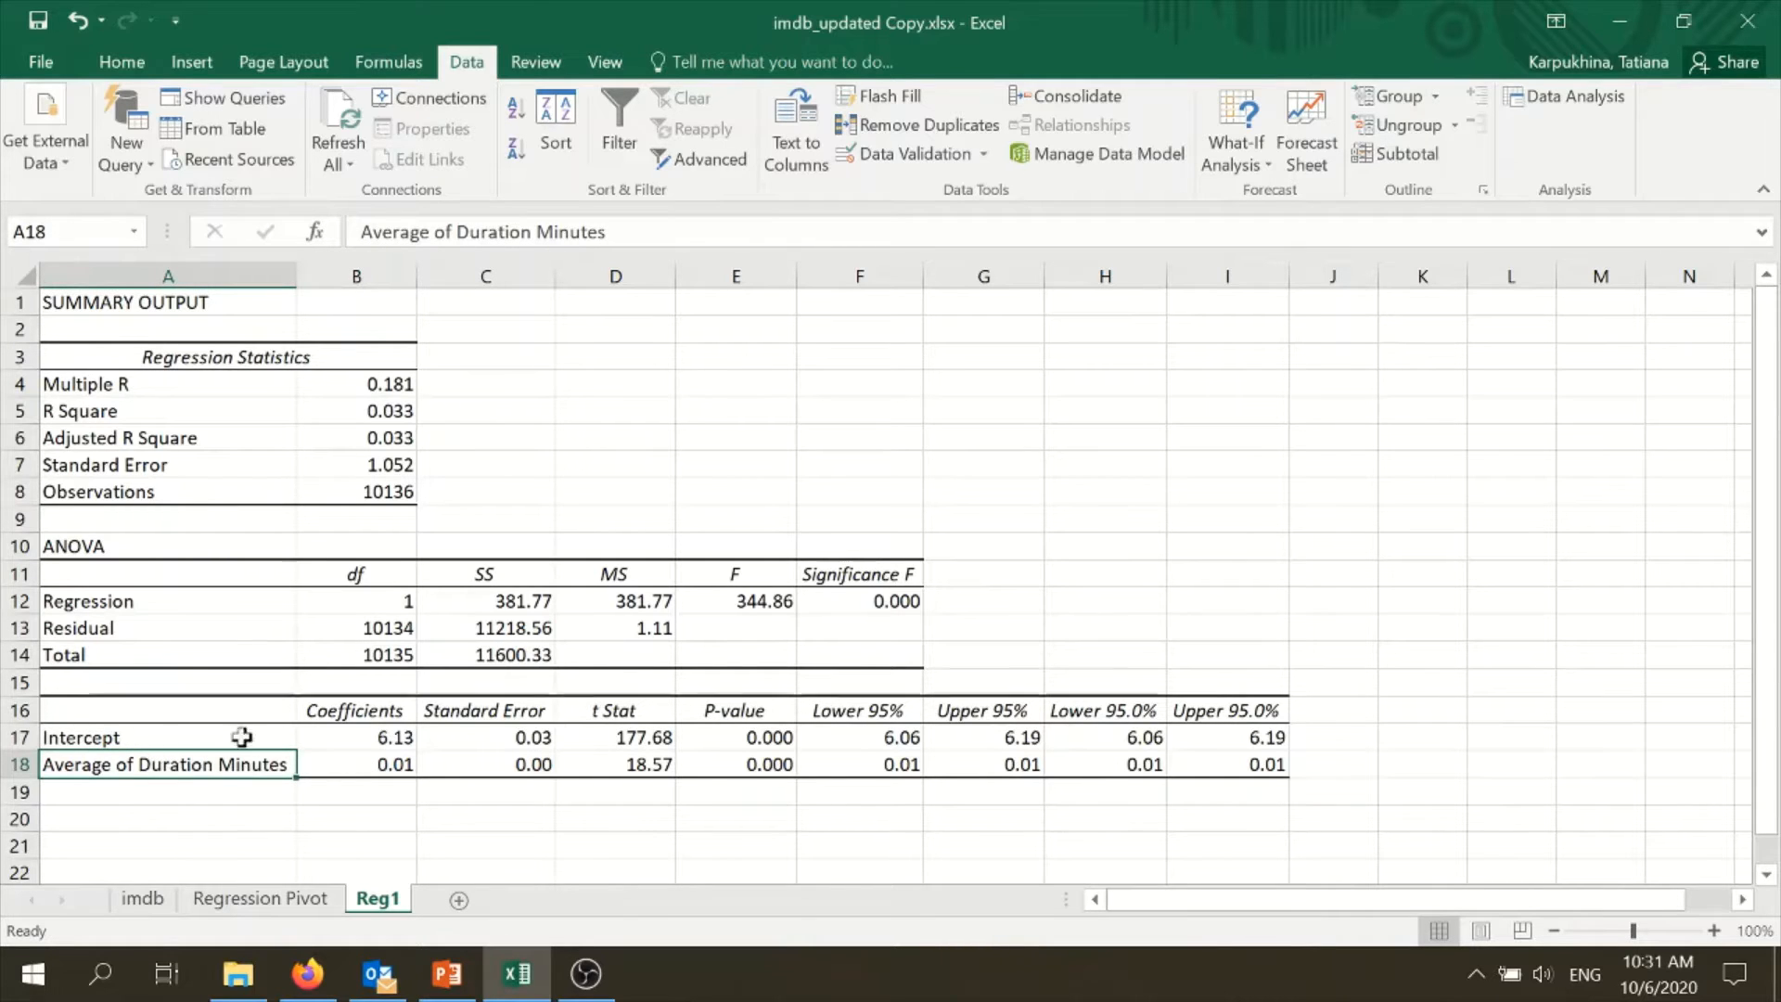
left_click(761, 760)
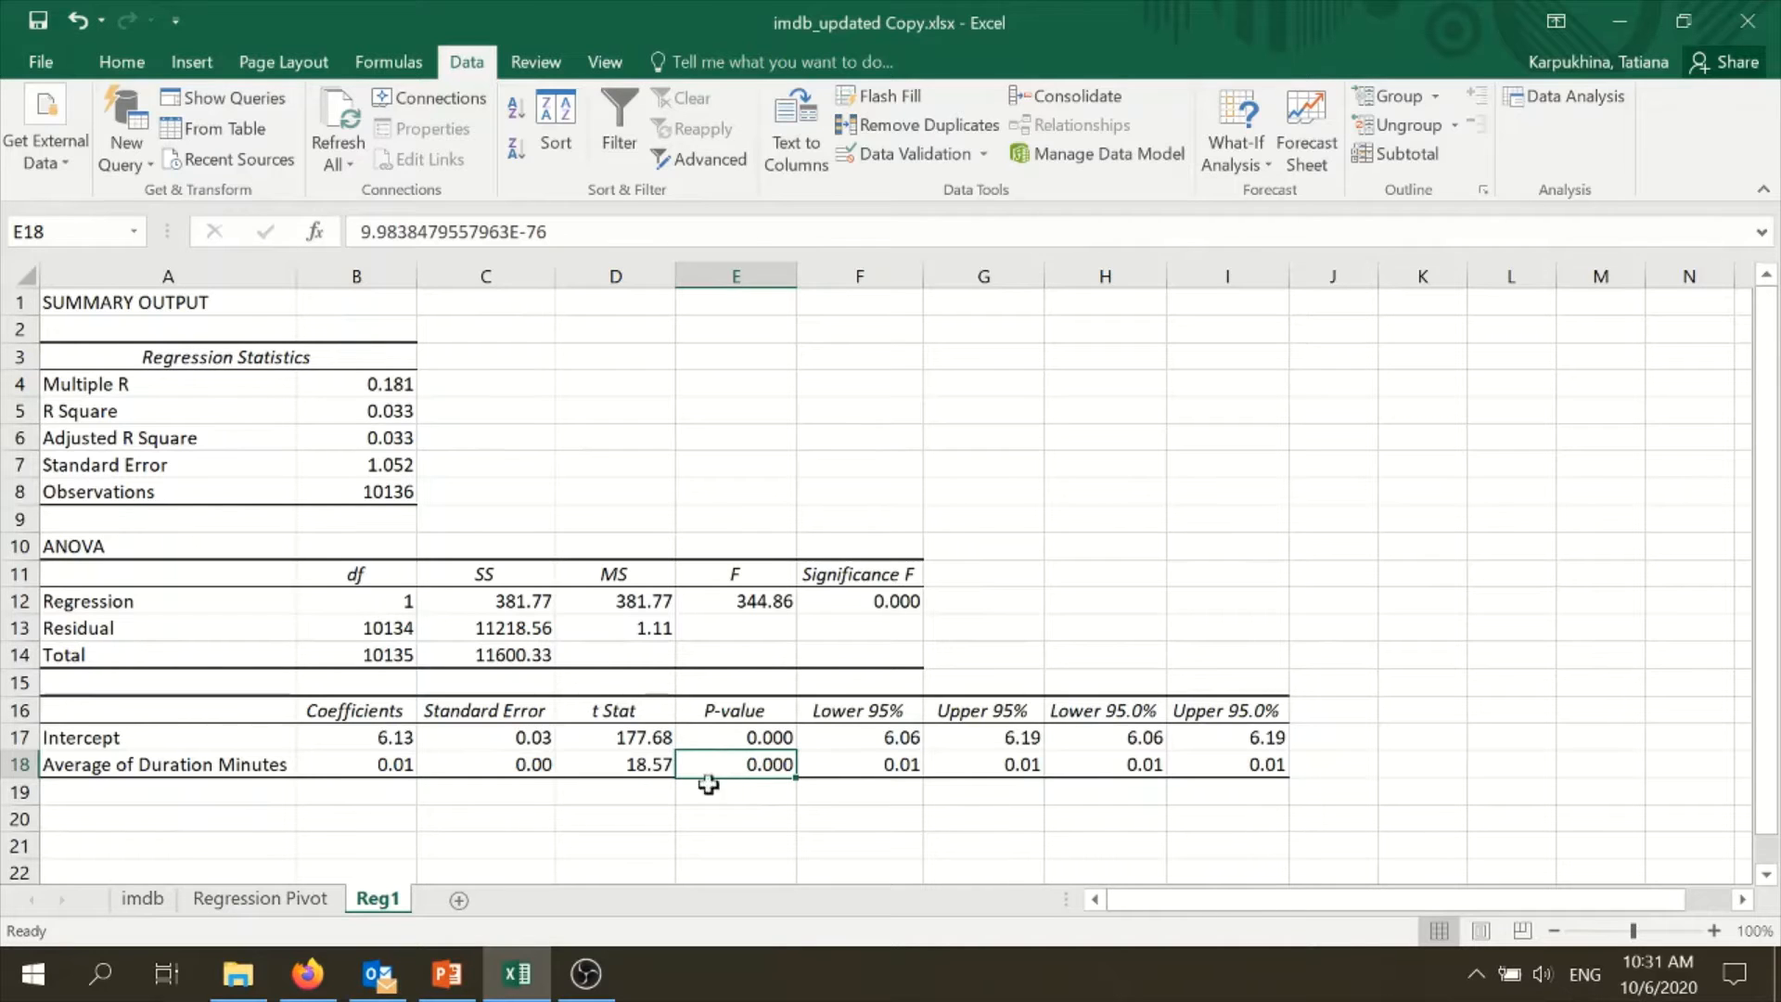
left_click(358, 769)
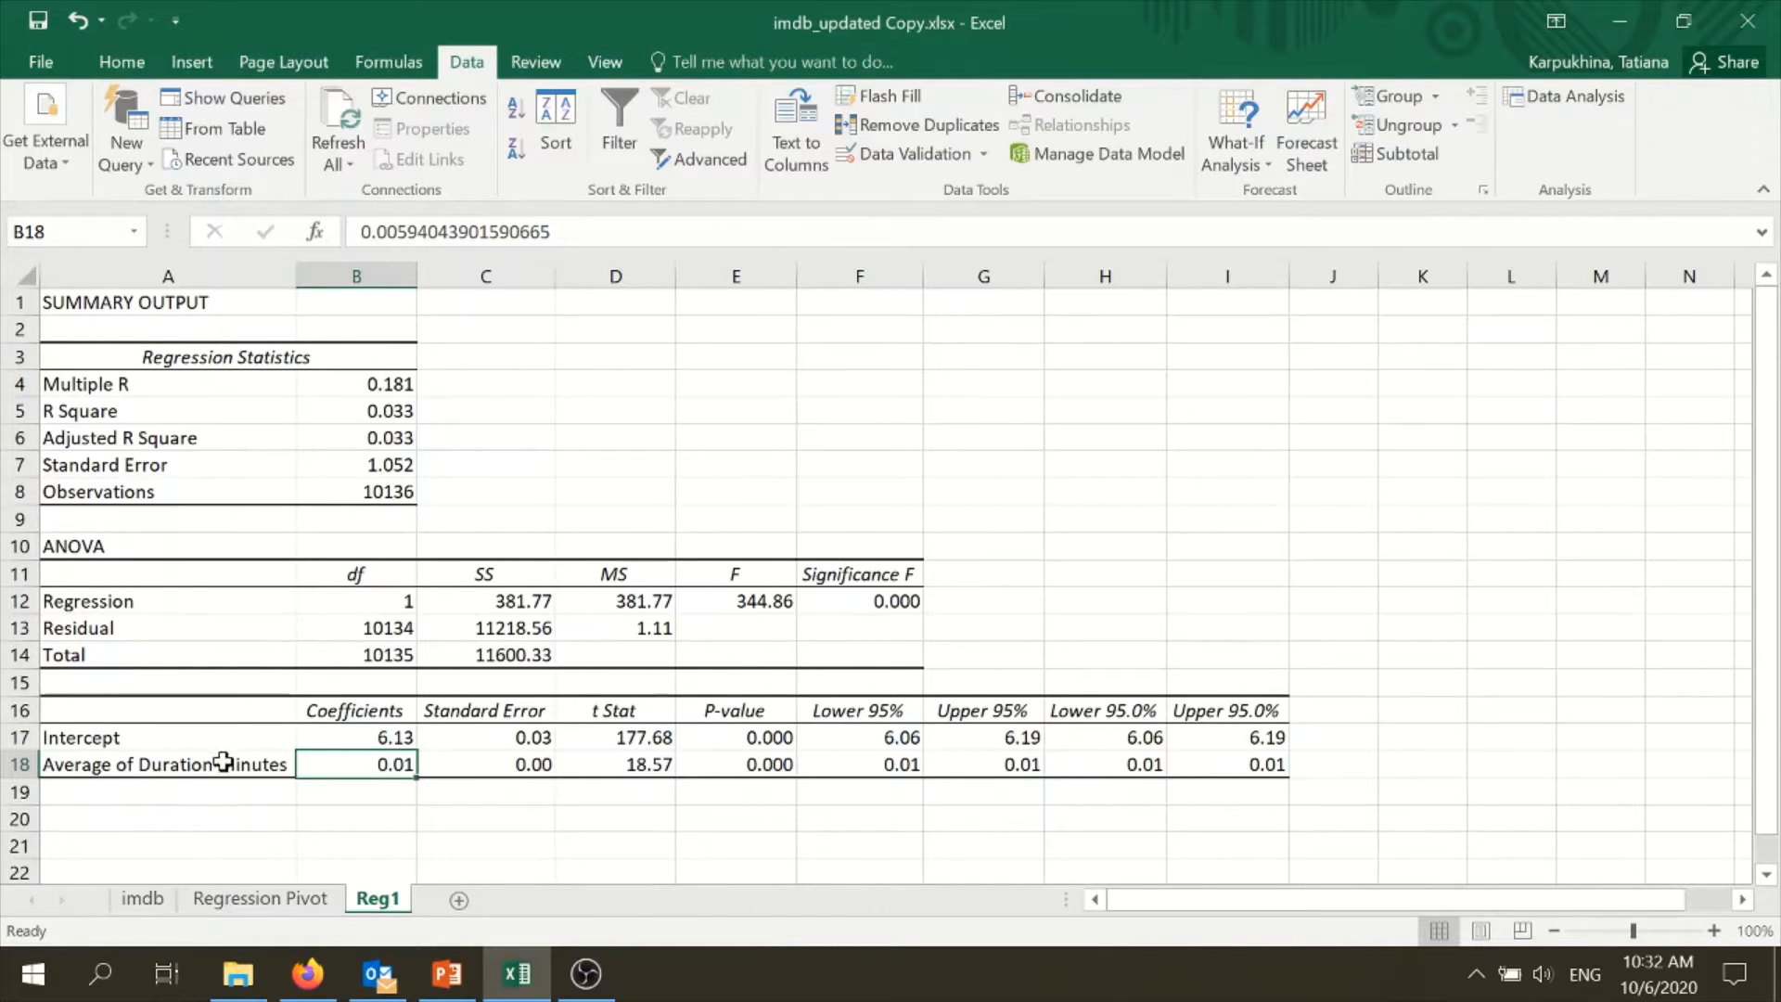
left_click_drag(228, 762, 404, 764)
left_click(404, 764)
- Enter example durations of 100 in B20 and 101 in B21 below the coefficients table
left_click(378, 816)
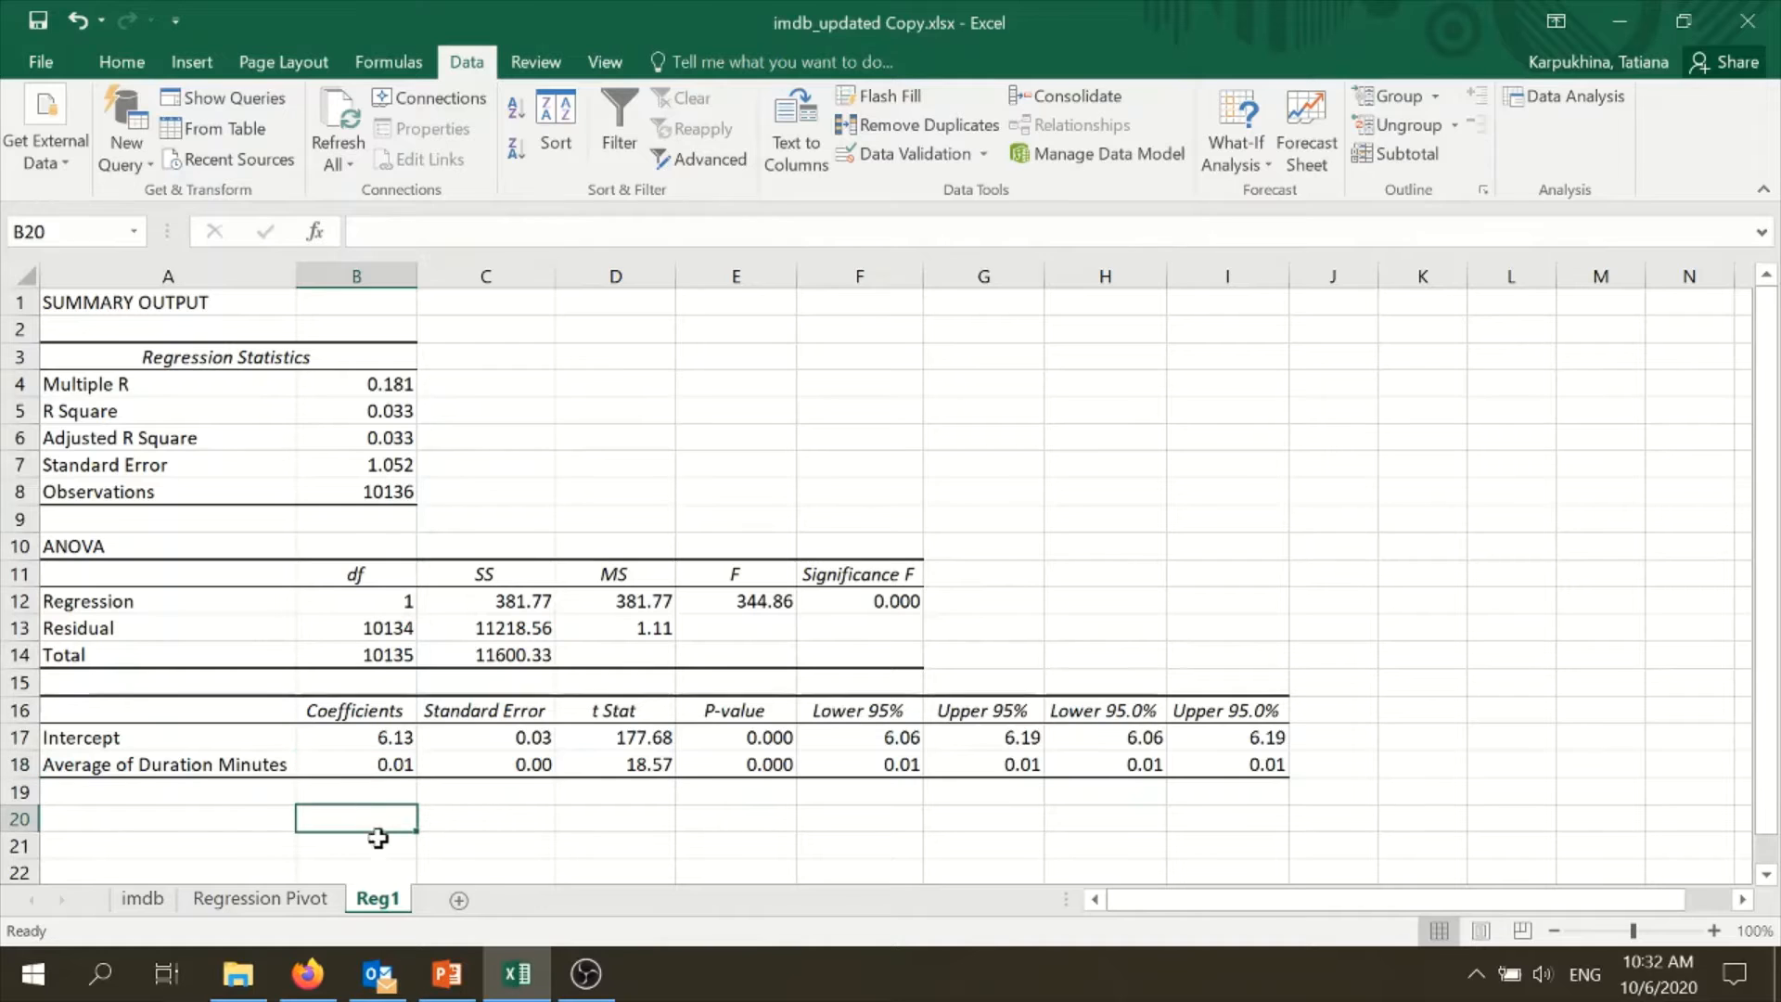
type("100")
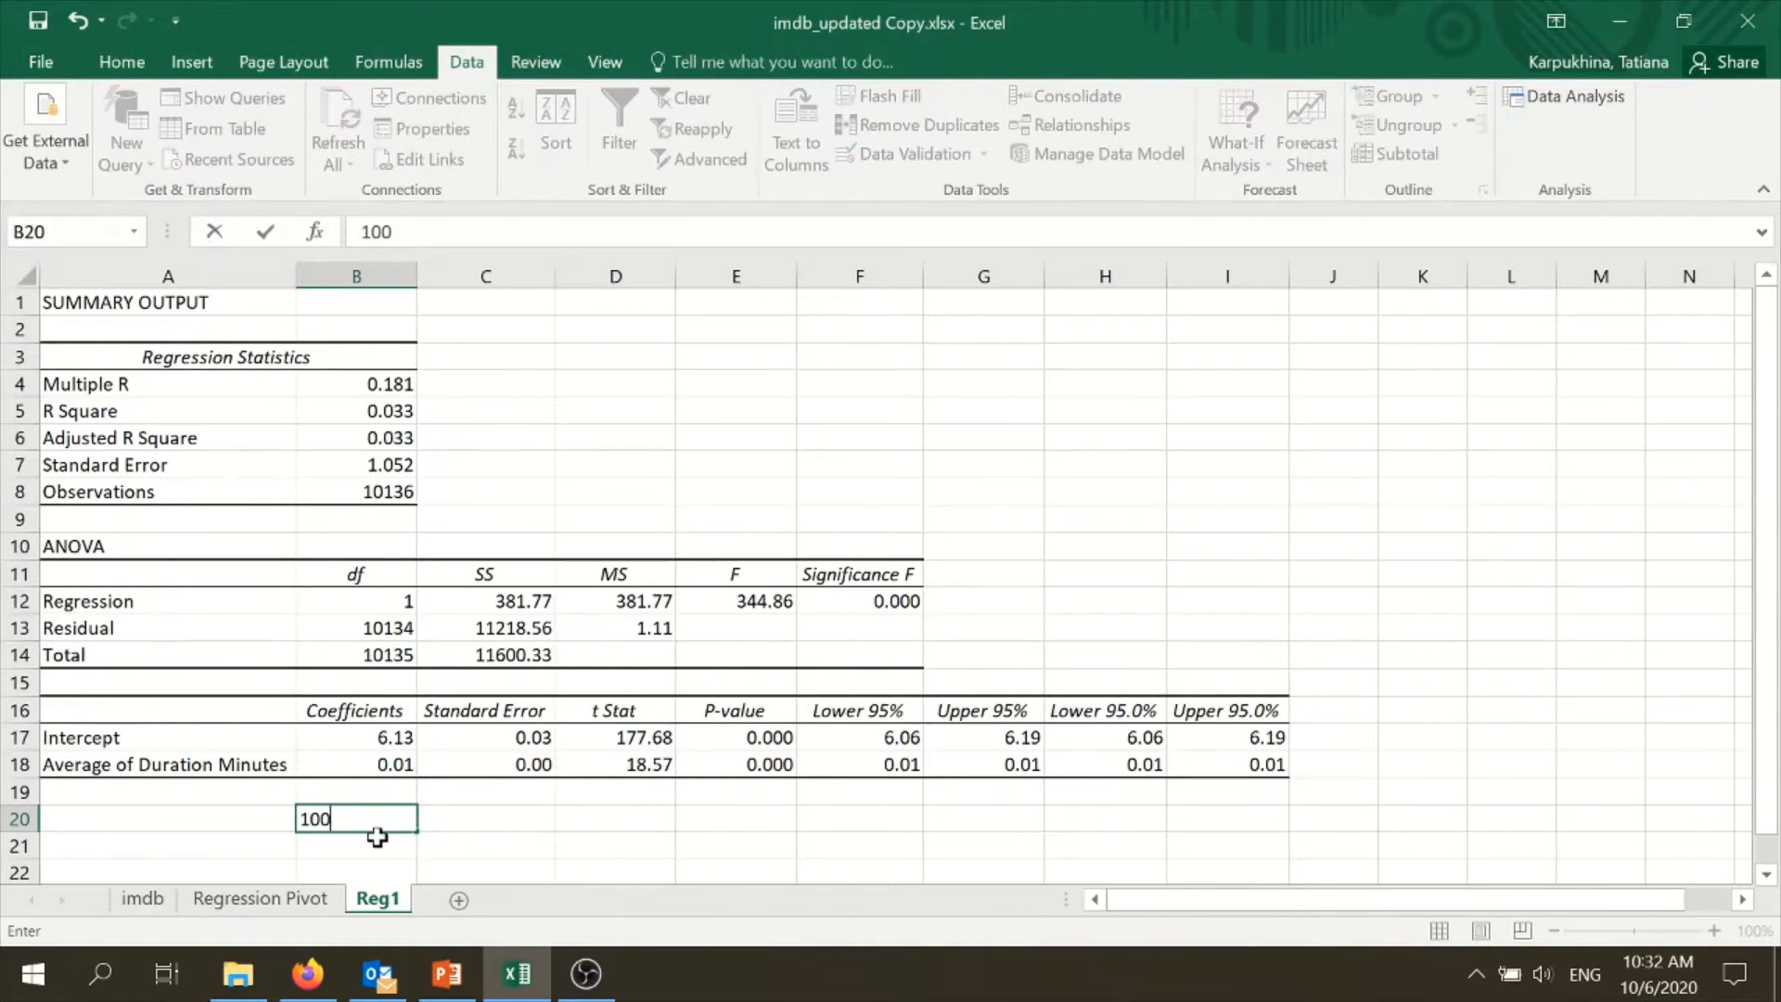
key("Tab")
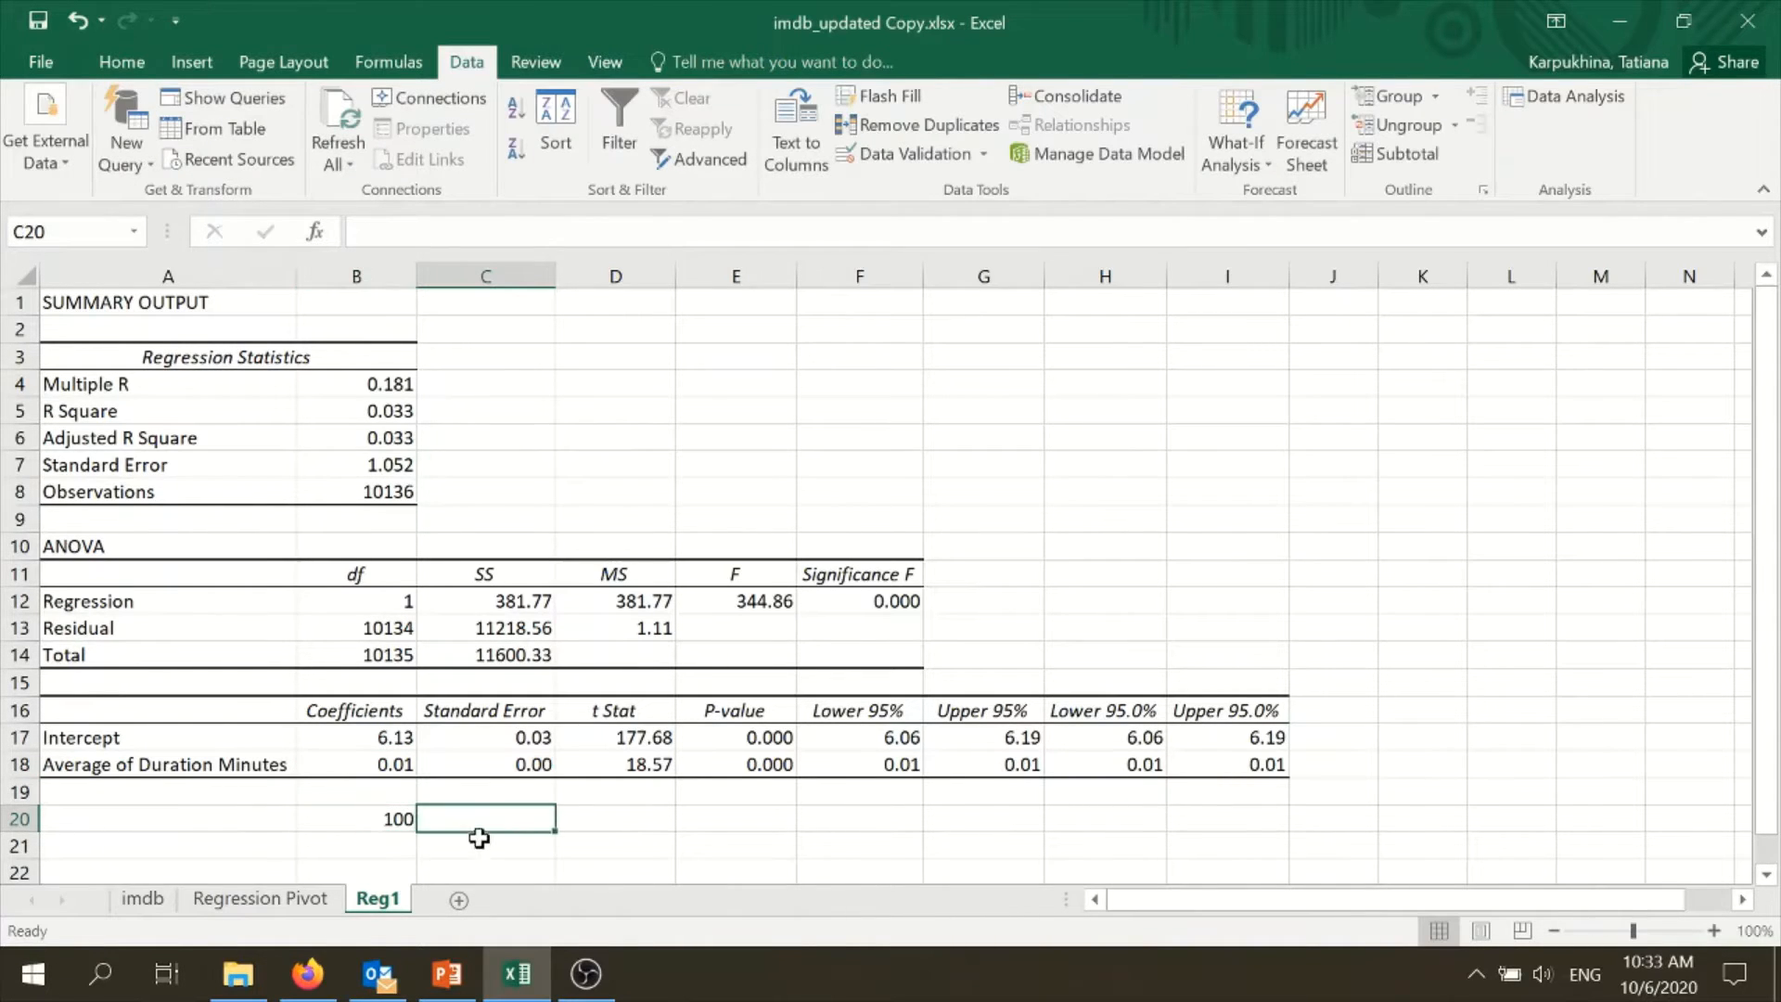
scroll(492, 835, "down", 1)
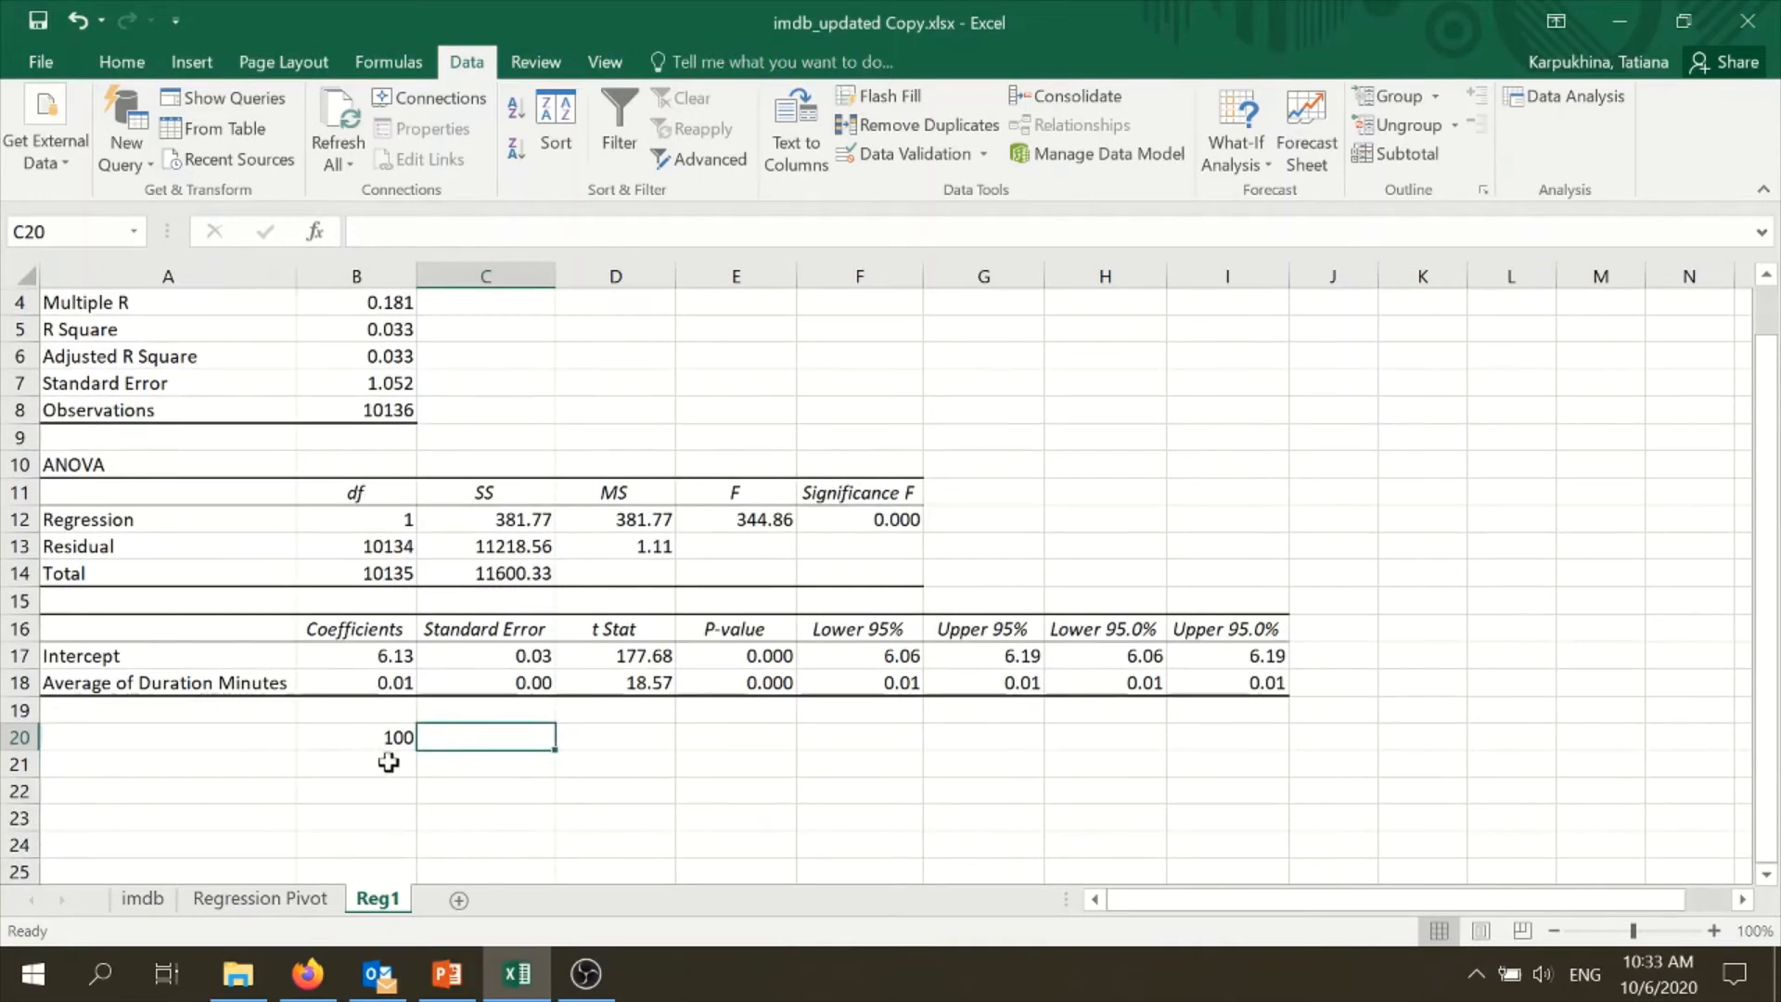
left_click(395, 764)
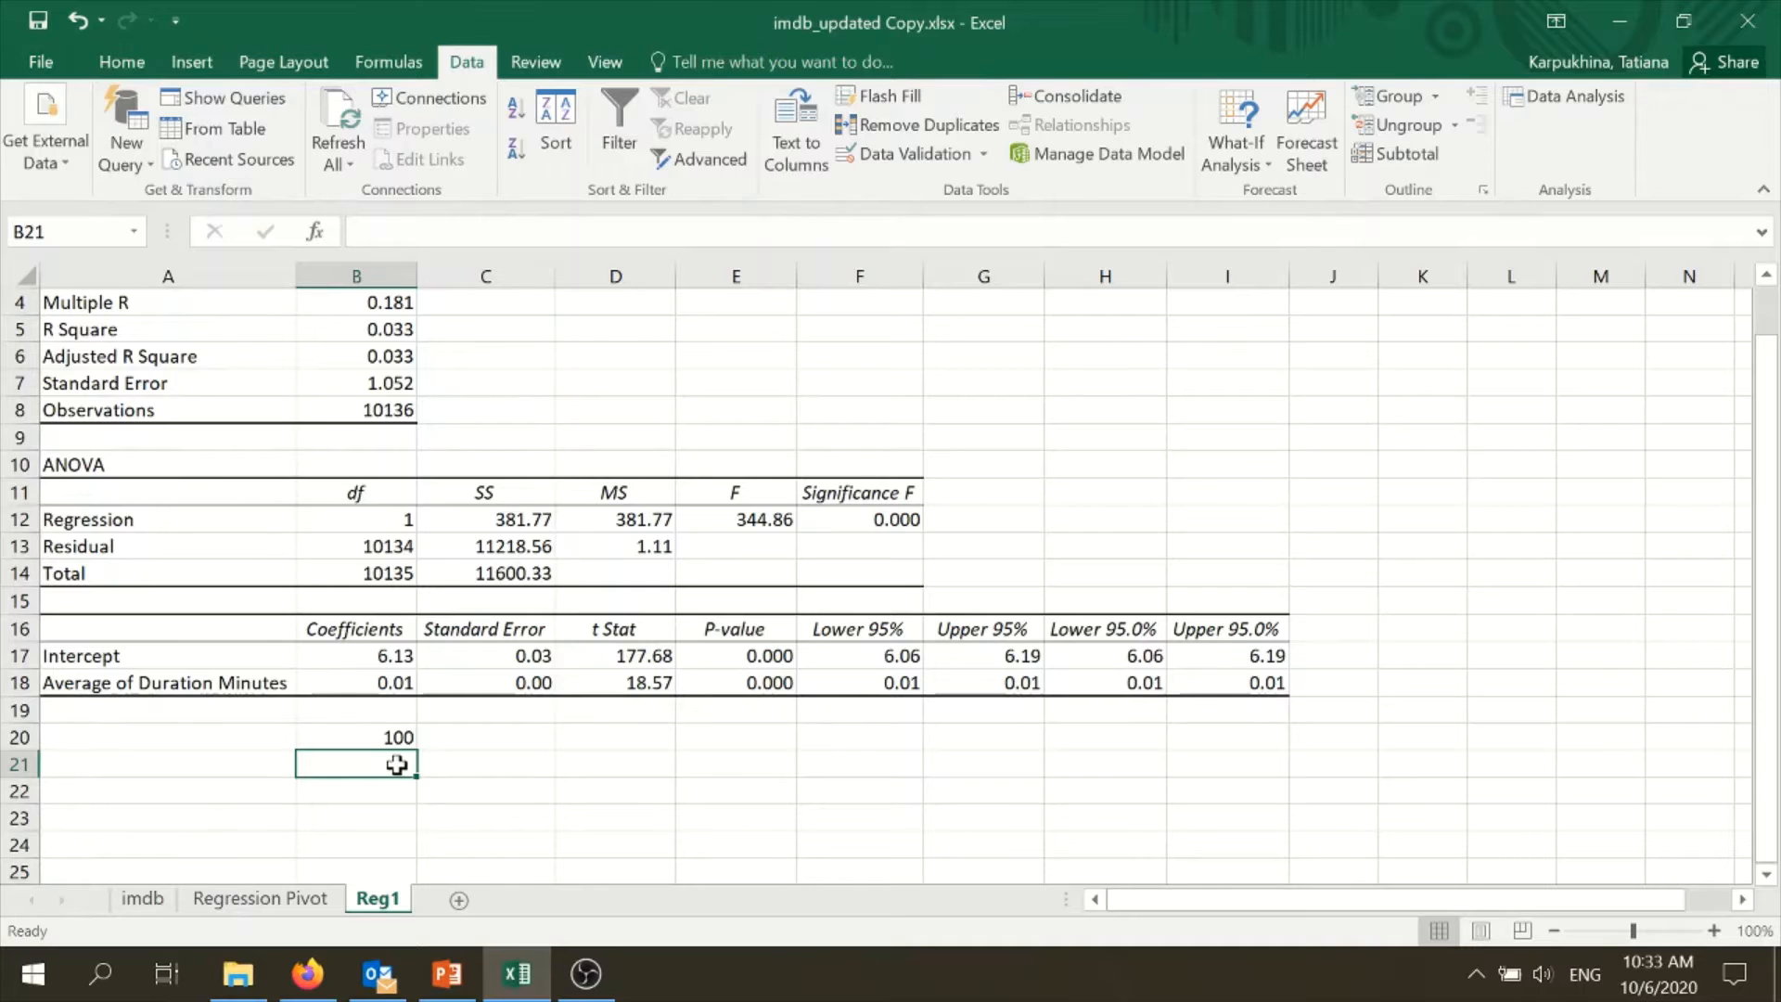
type("101")
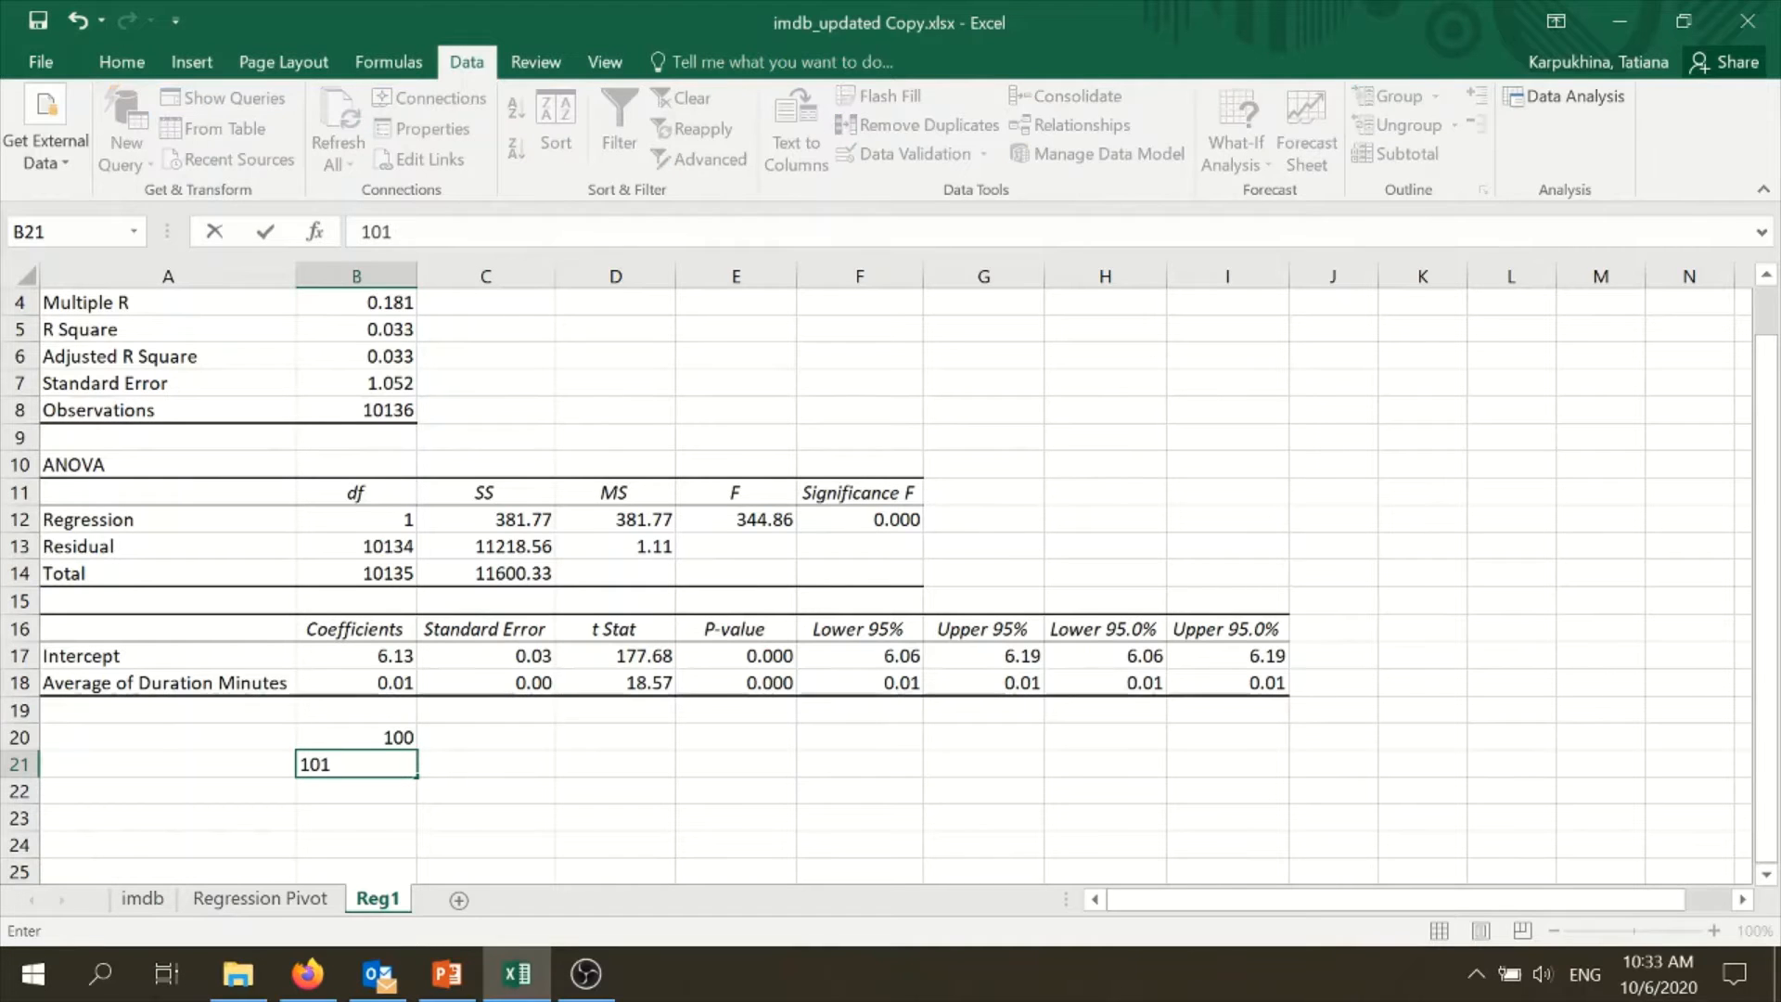
key("Return")
left_click(354, 766)
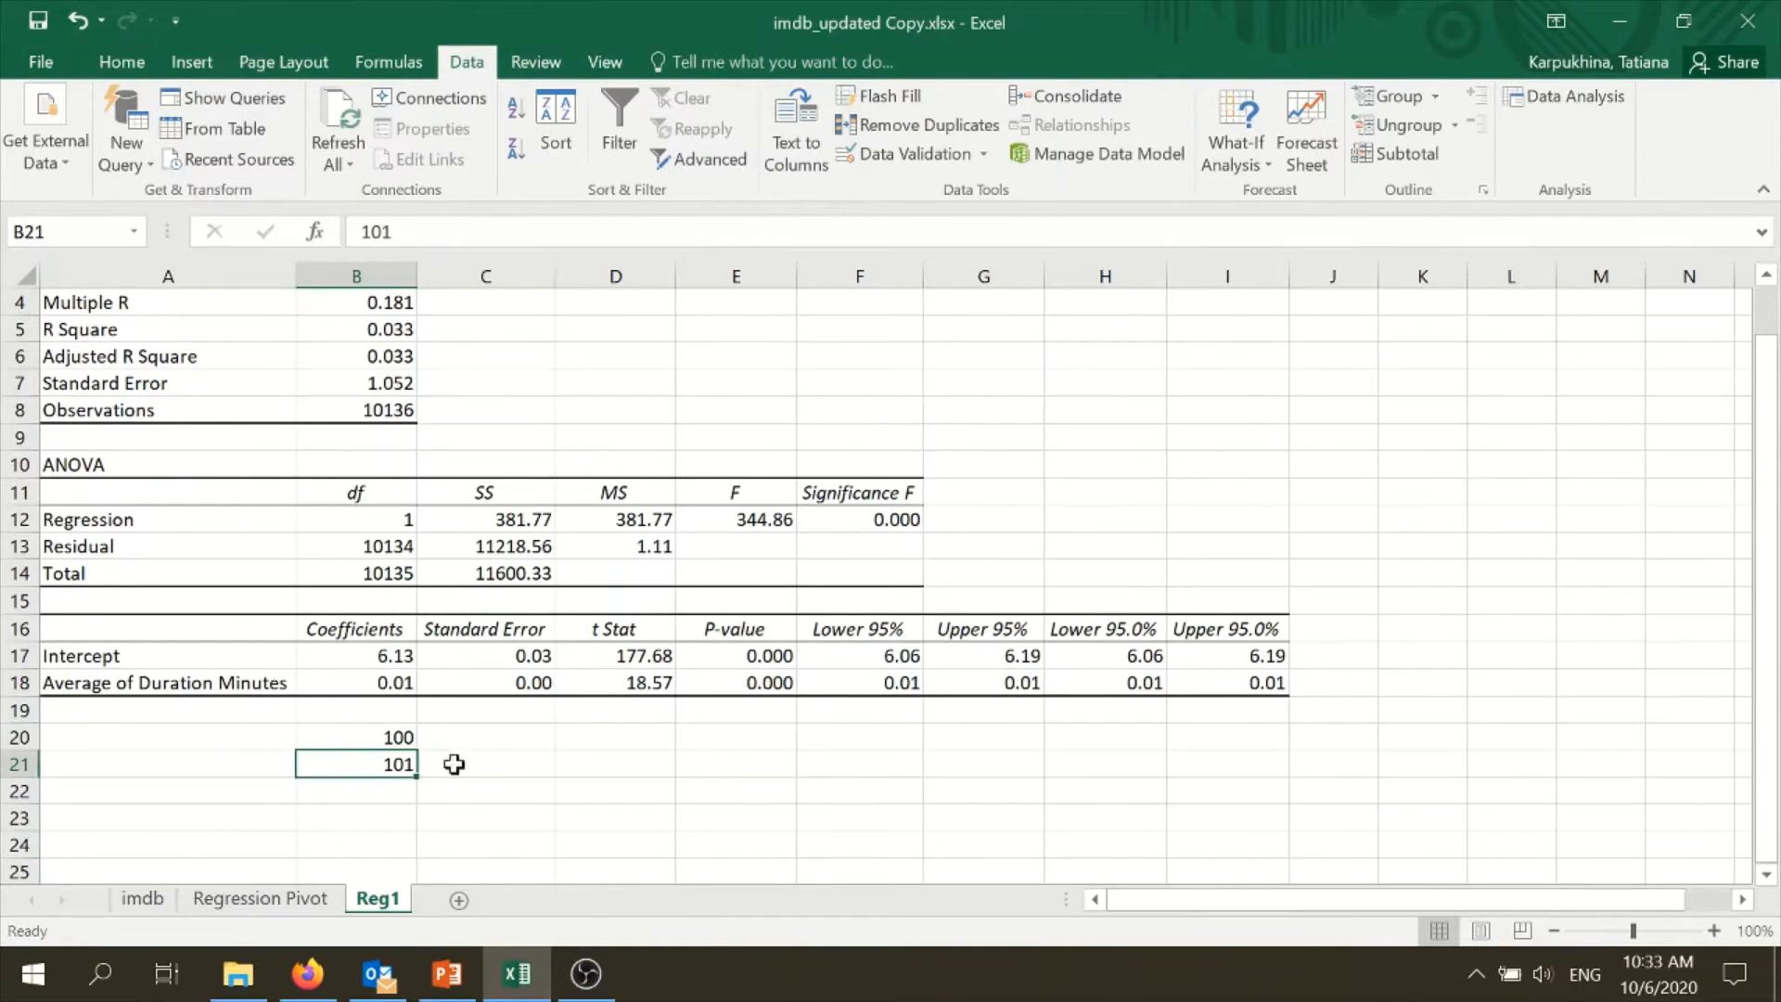
- Add the heading imdb in C19 and enter an example rating of 6.7 in C20
left_click(502, 774)
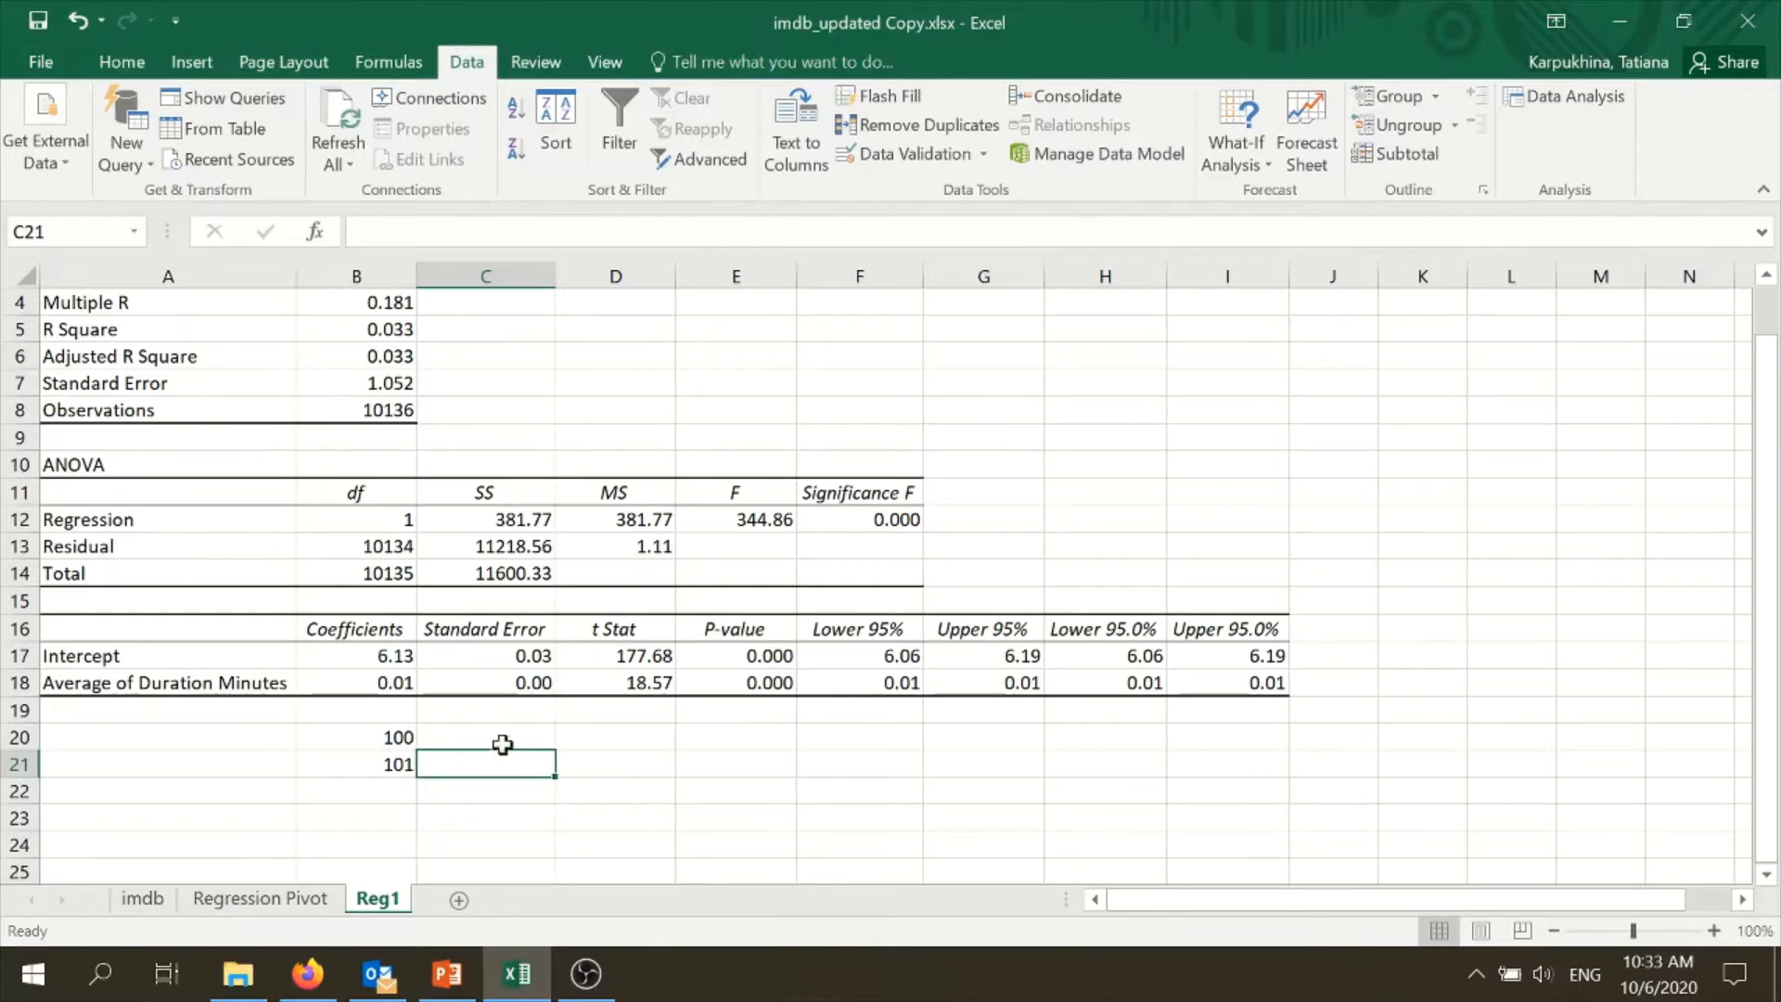
left_click(513, 735)
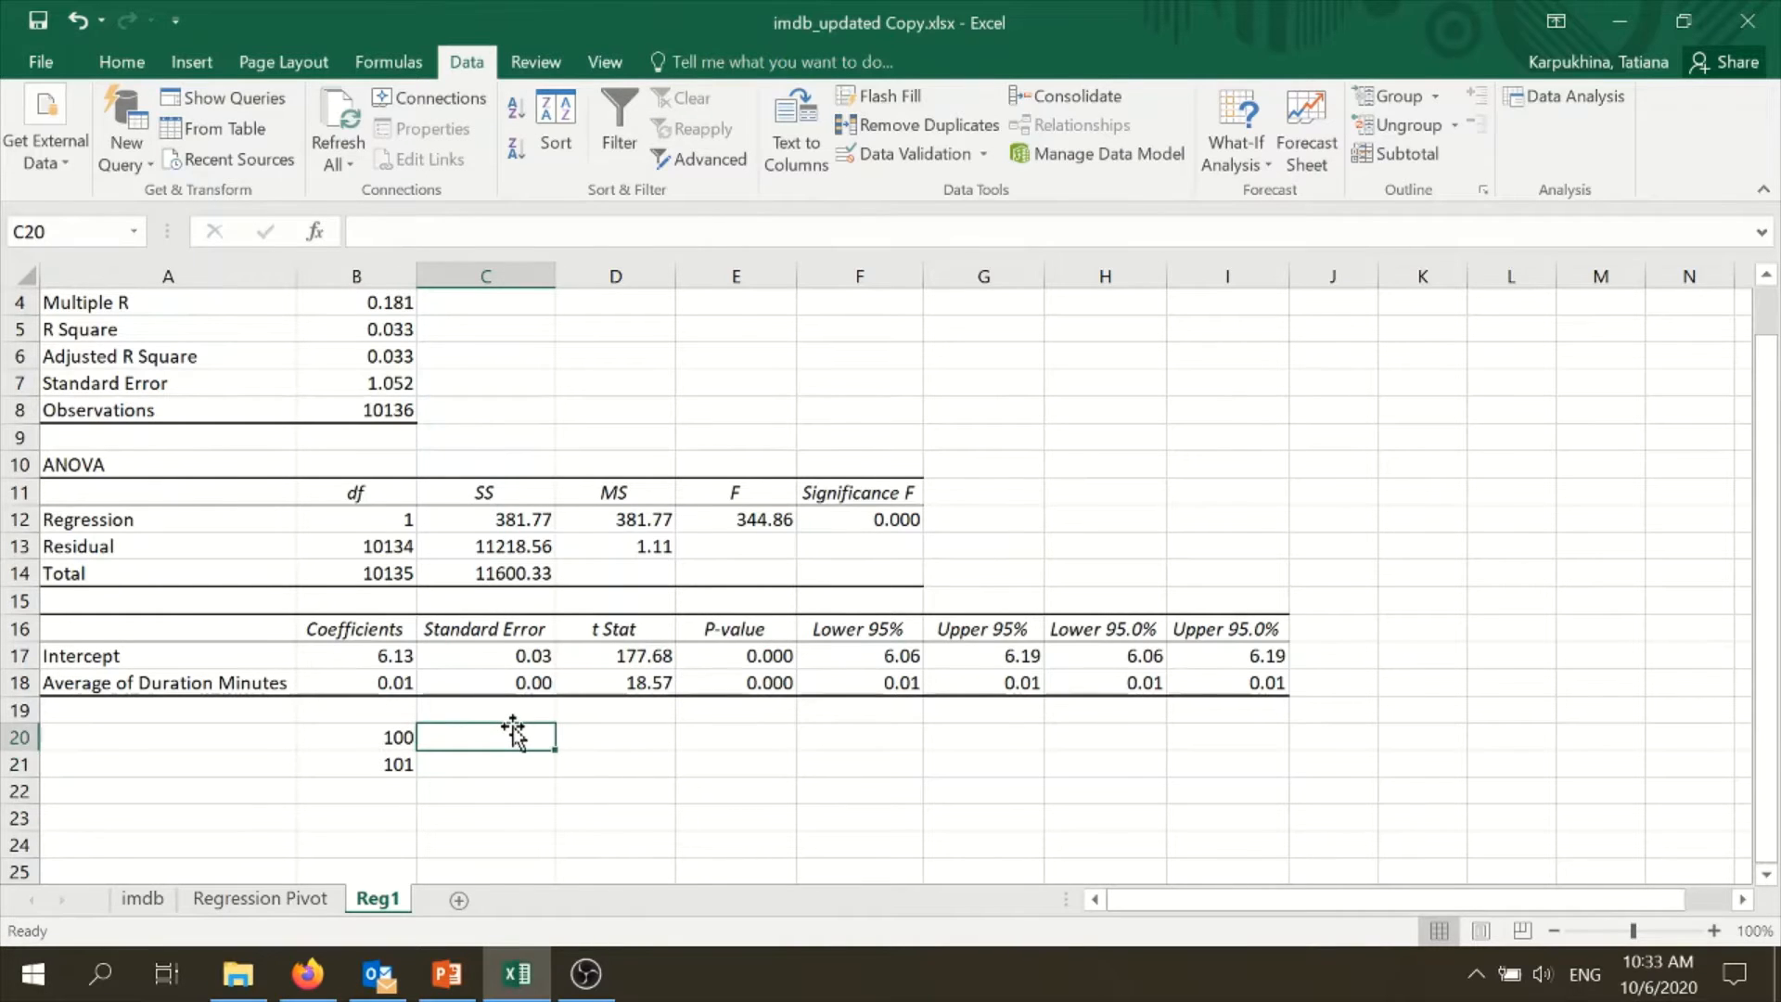
key("Up")
type("im")
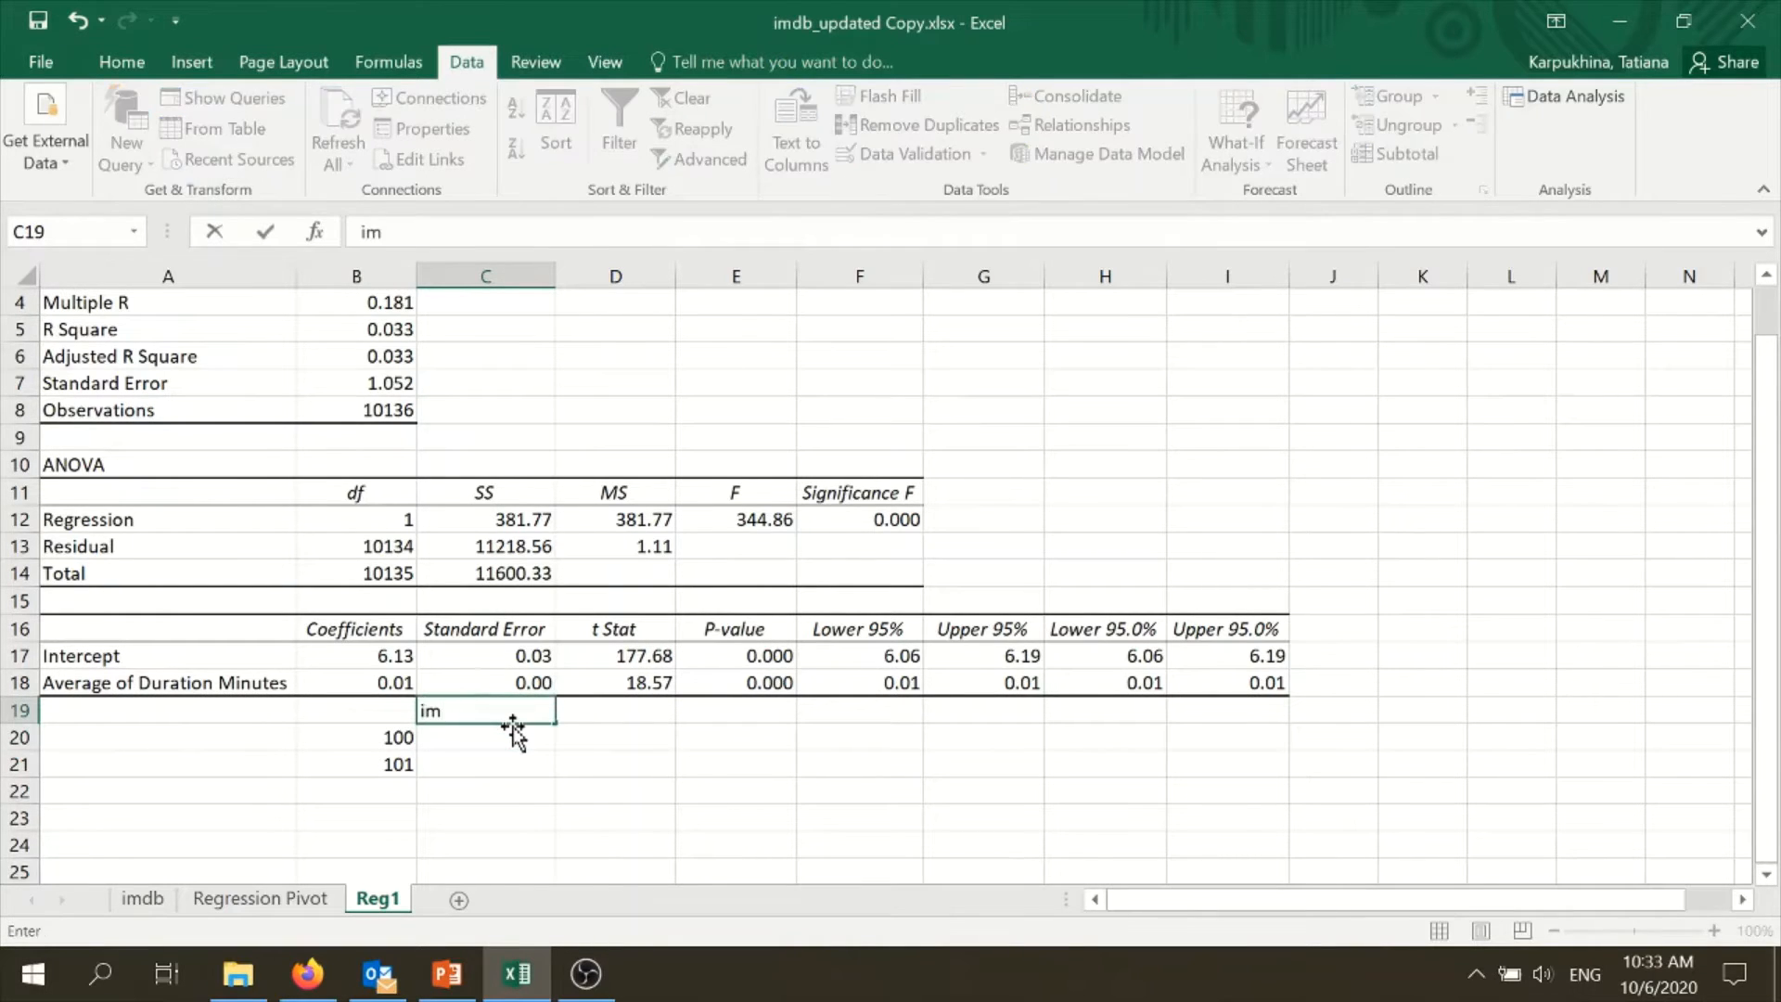
key("Return")
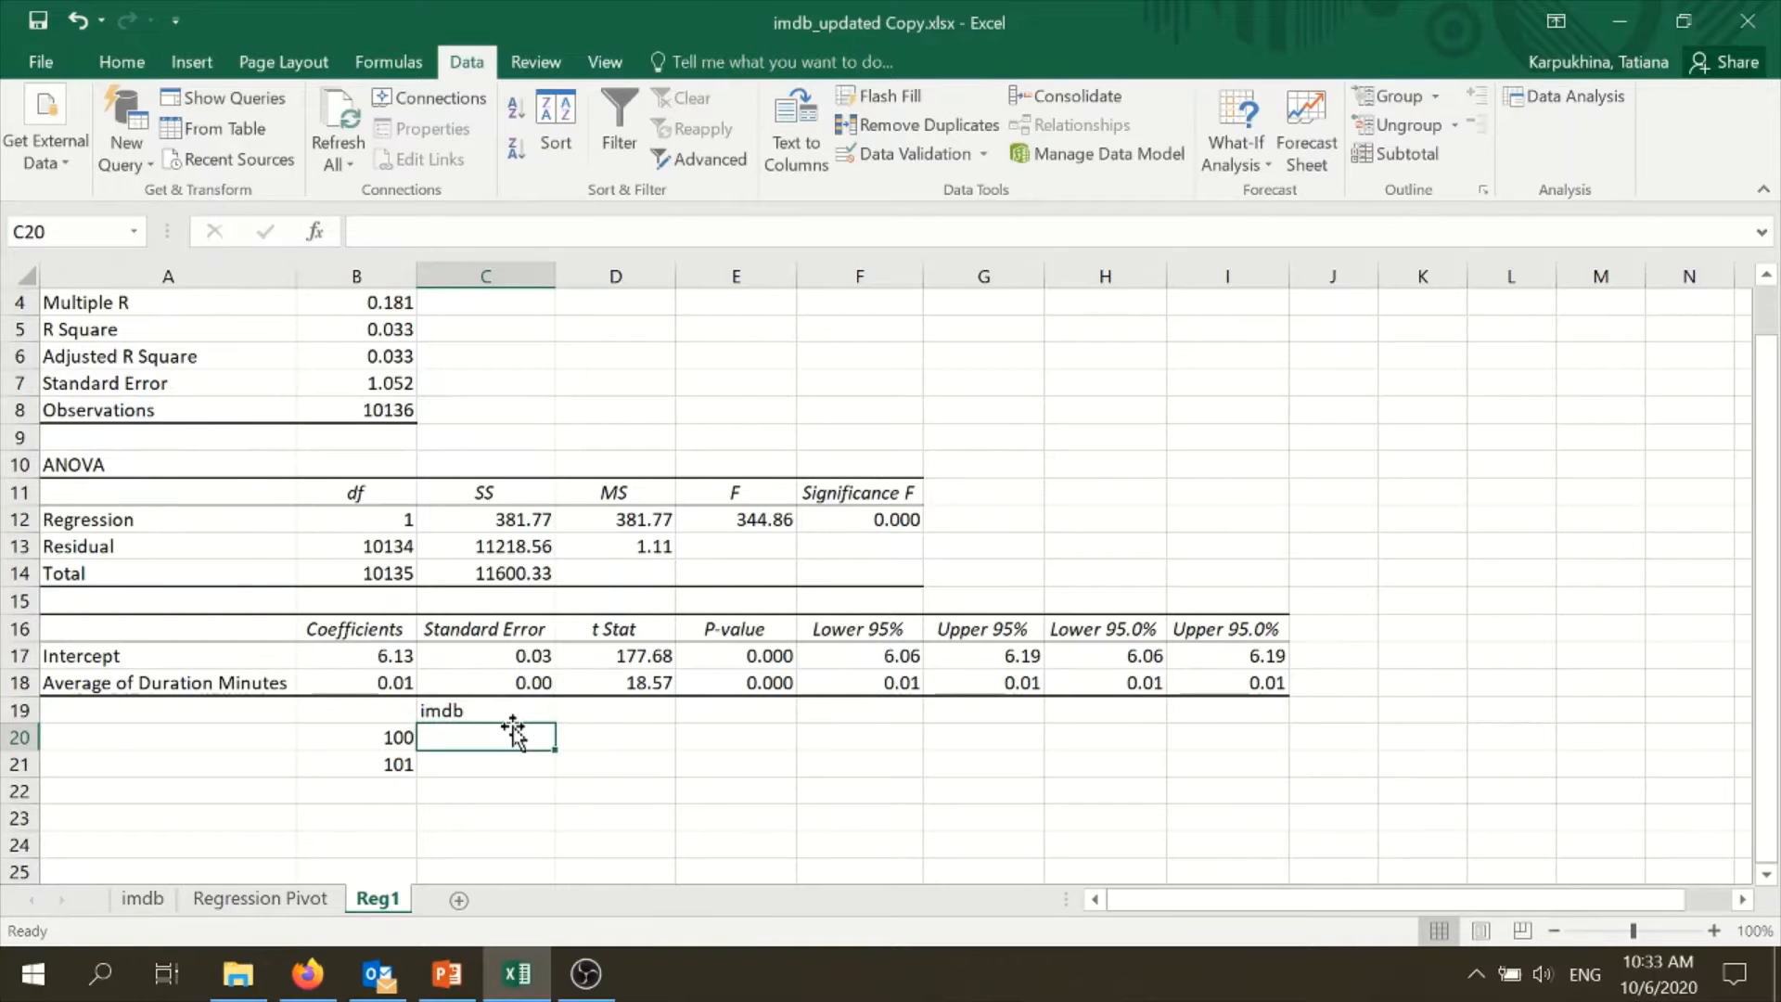
type("6.7")
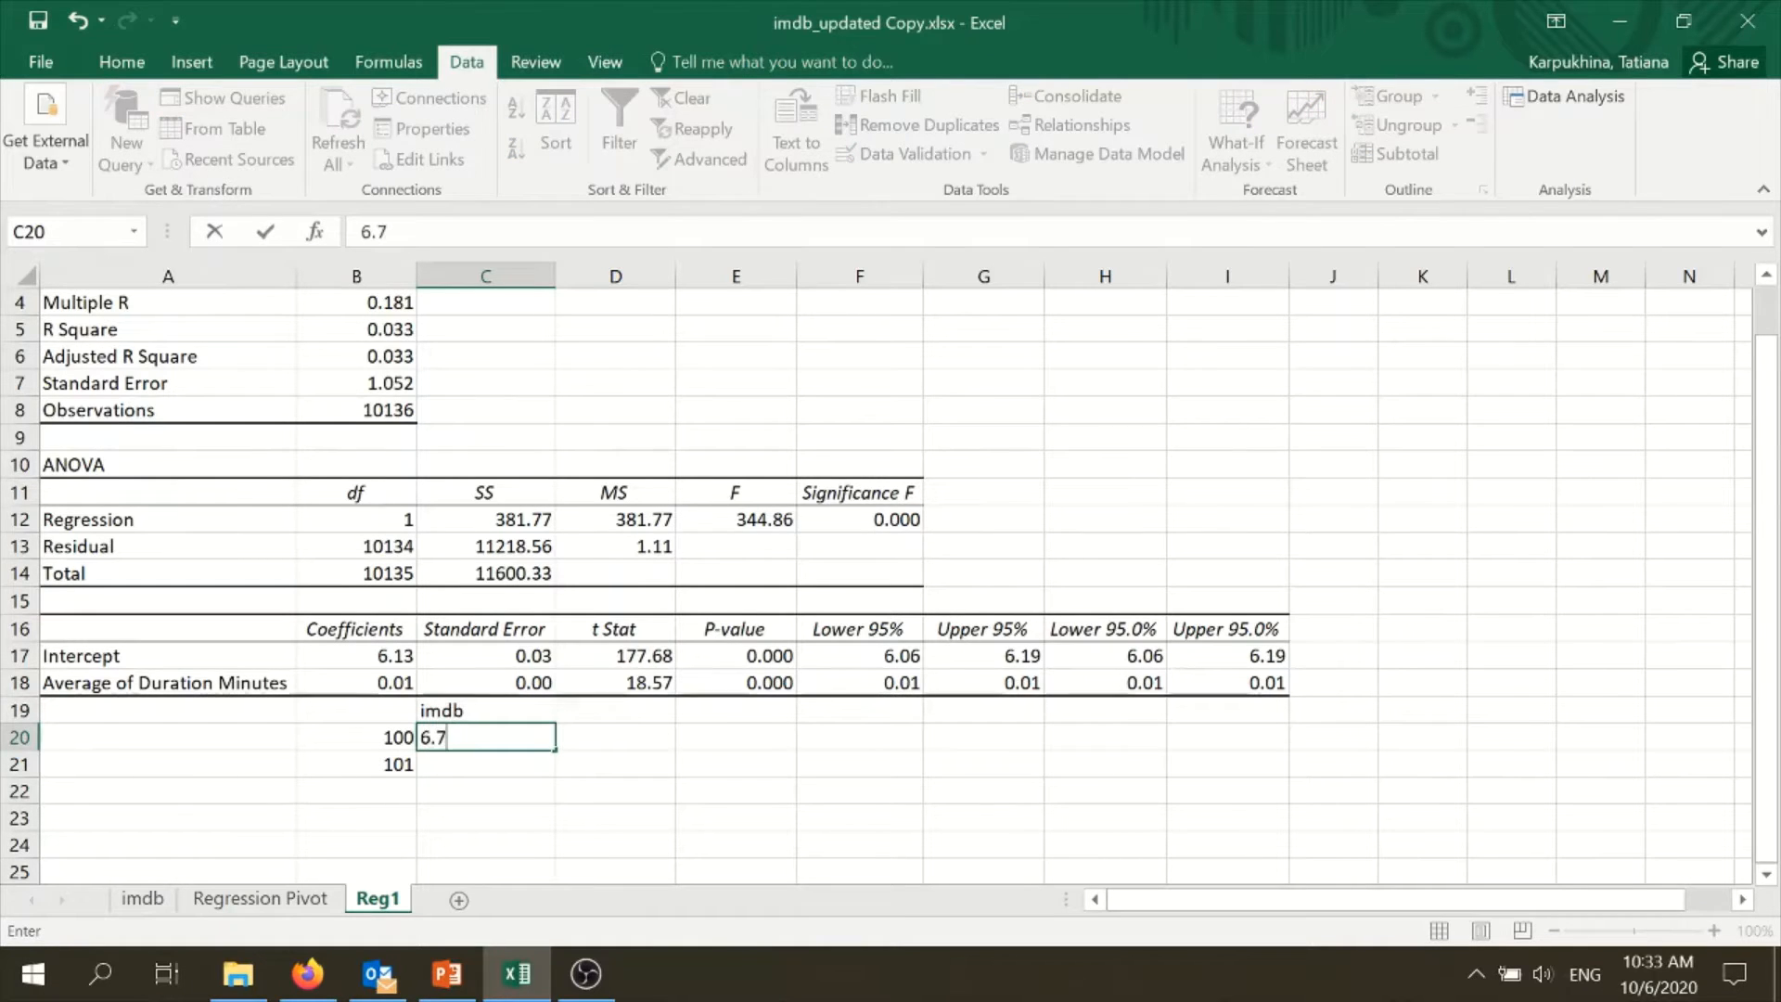
key("Return")
left_click(494, 740)
- Calculate the rating for the 101-minute duration in C21 with the formula =C20+B18
left_click(511, 769)
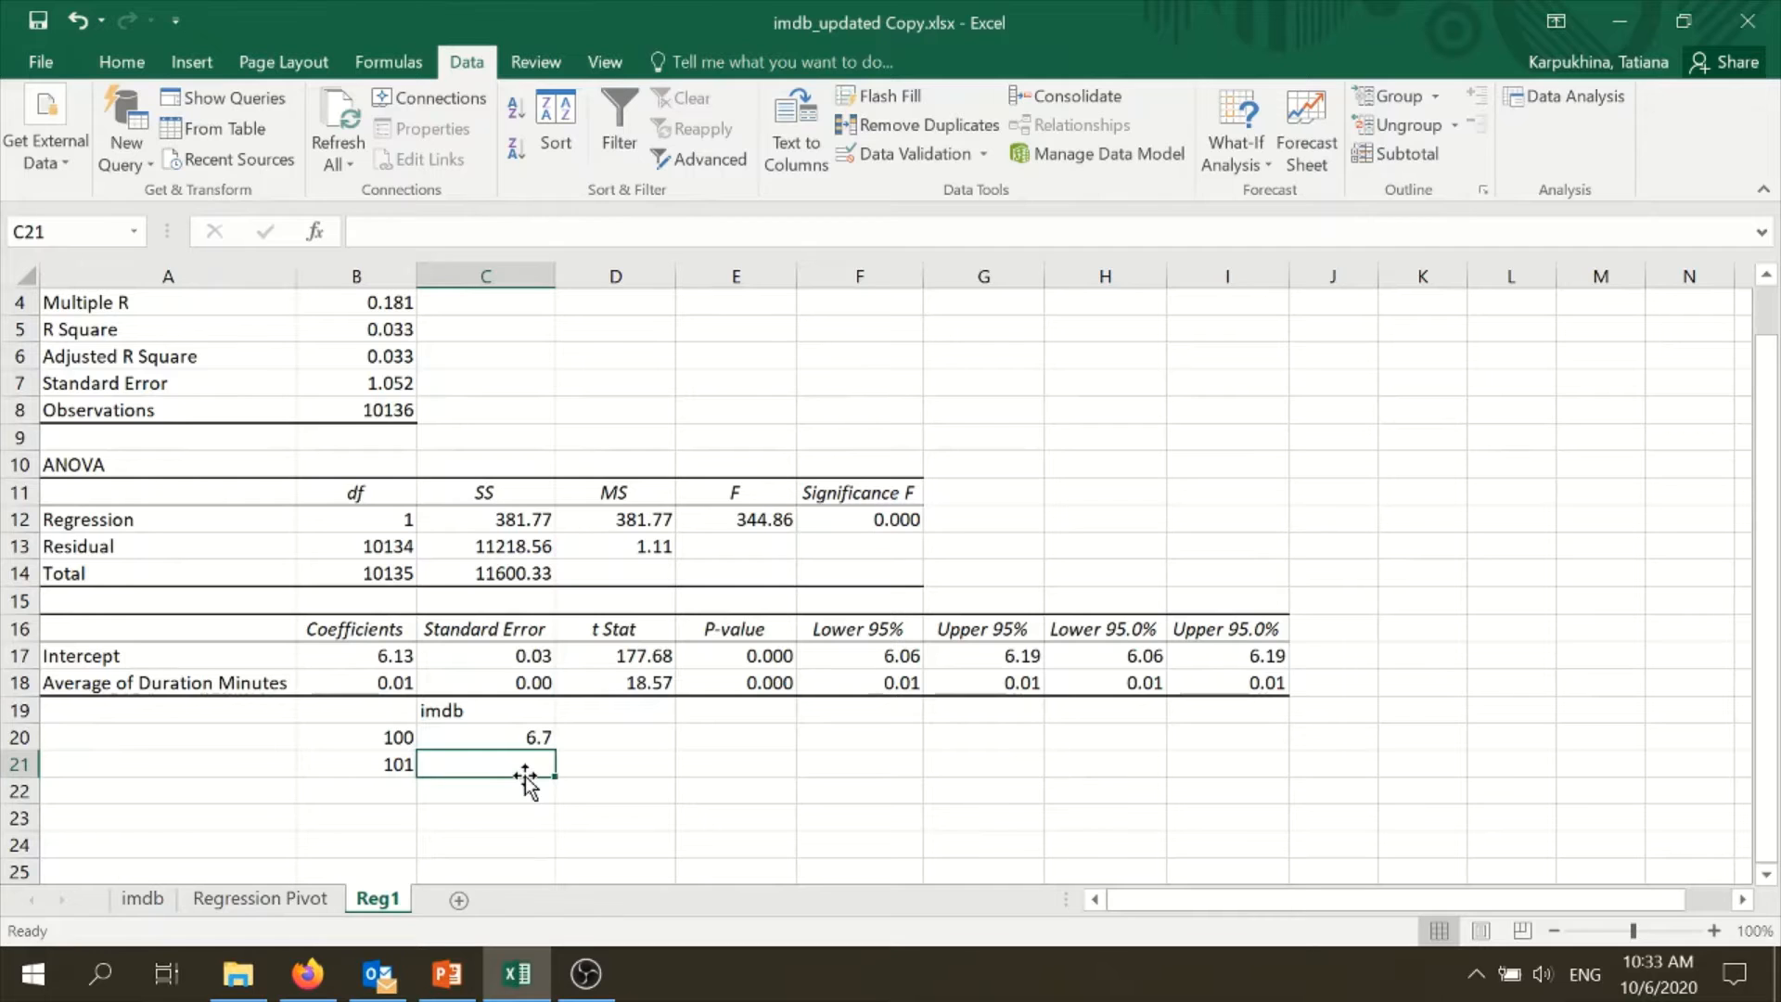
type("=")
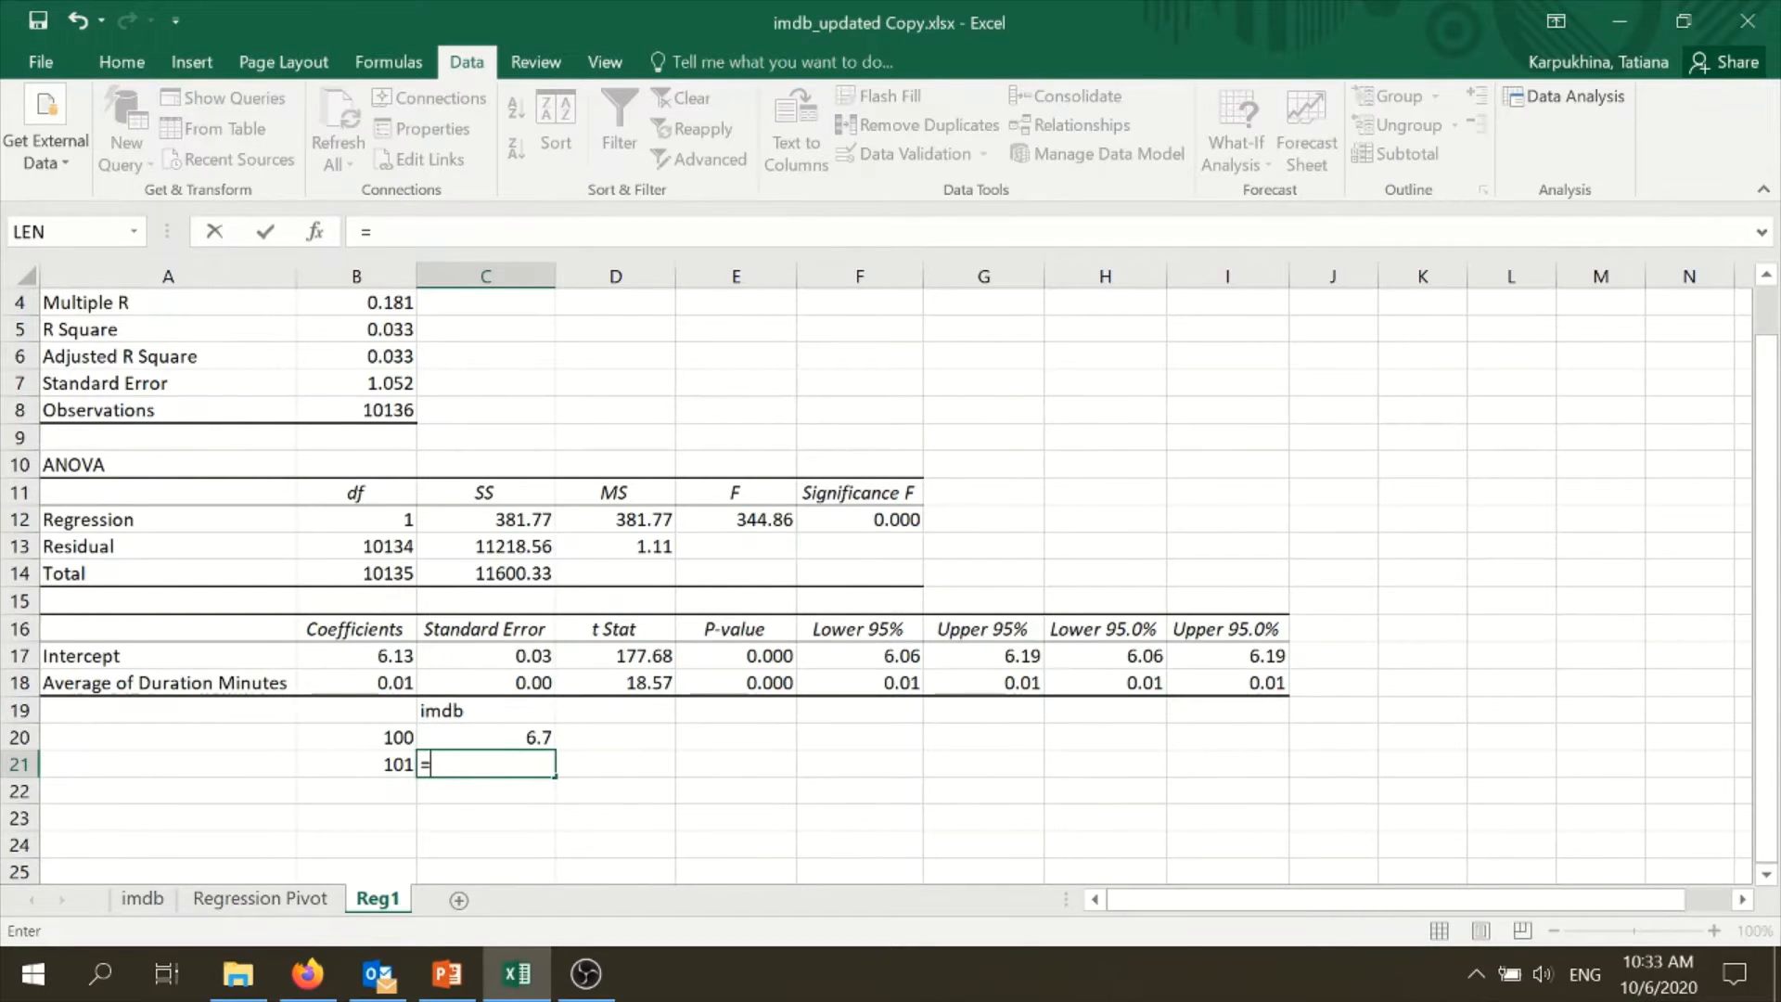
left_click(531, 739)
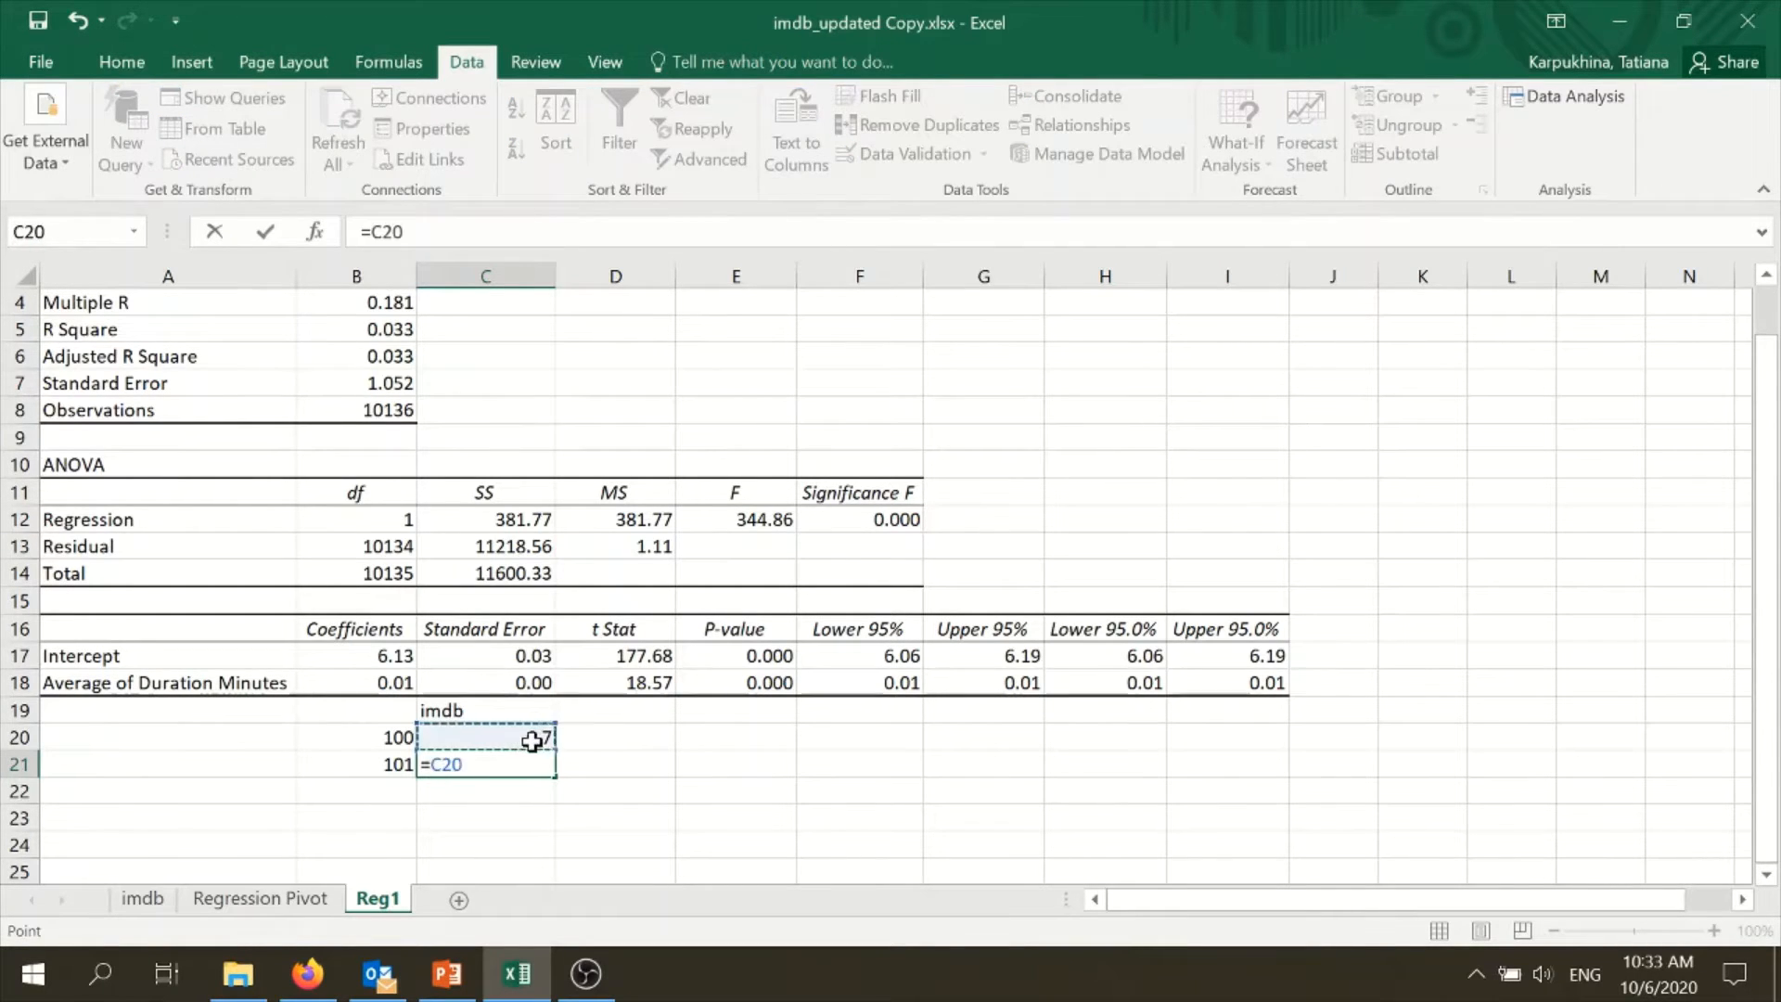
type("+")
left_click(371, 691)
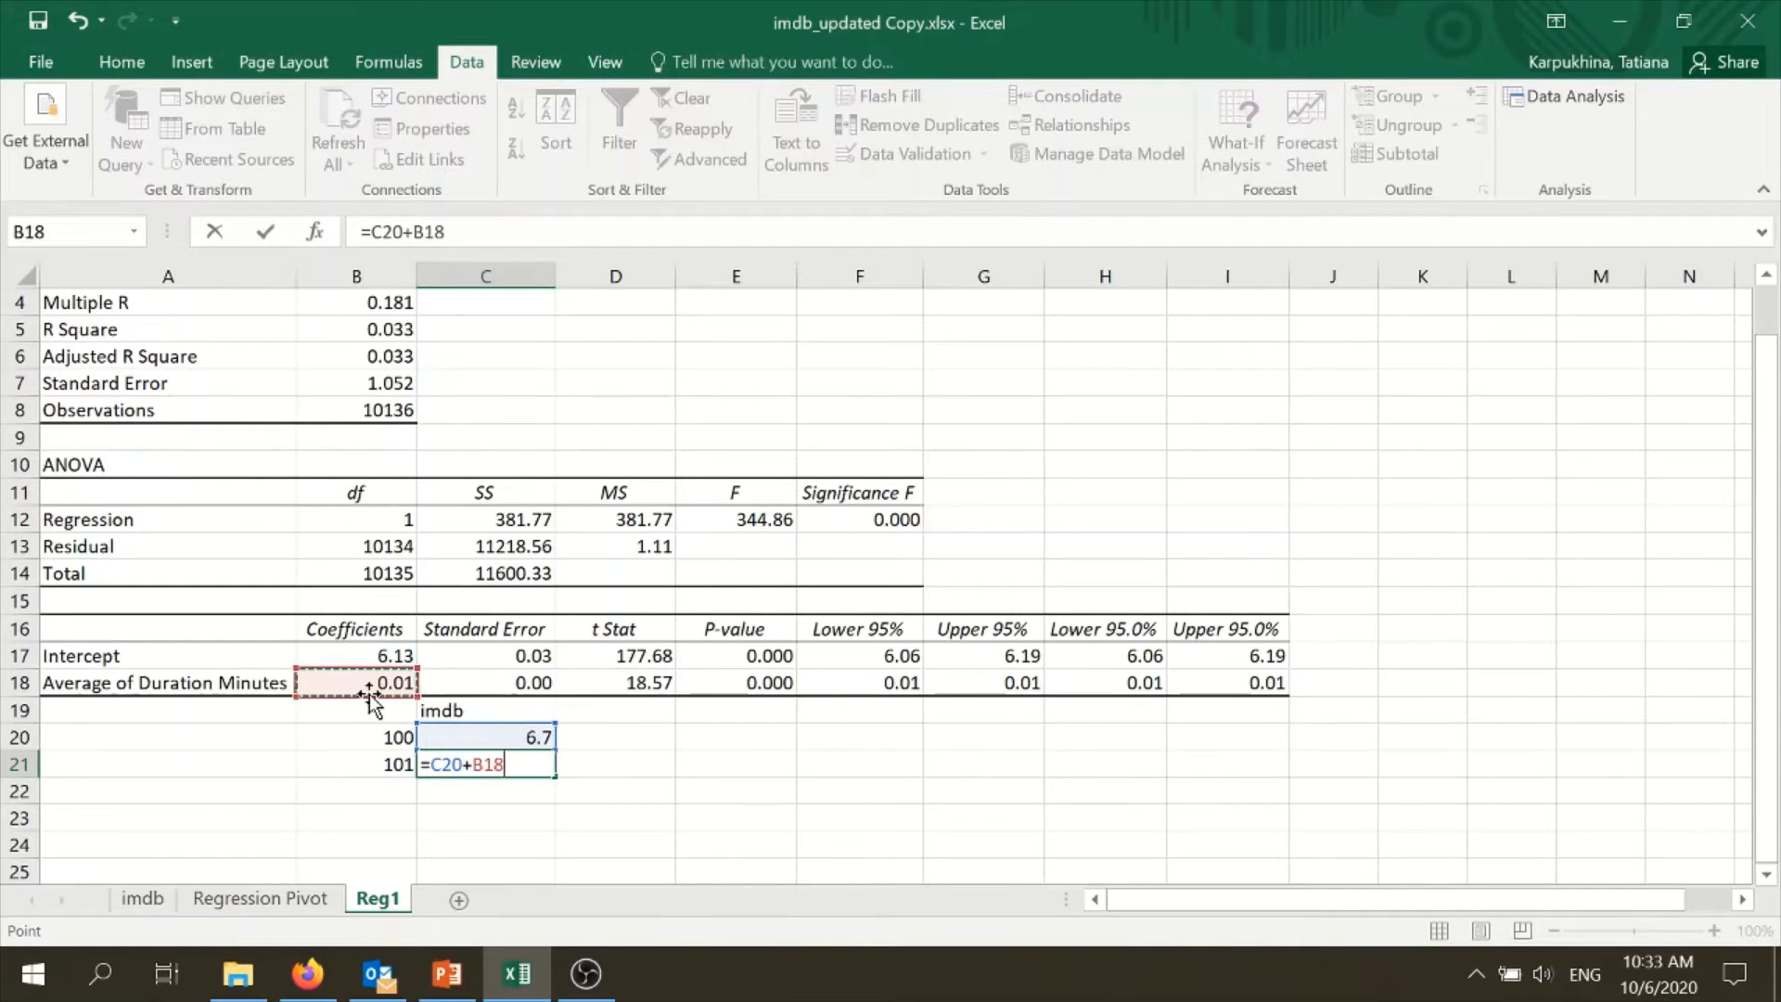
key("Return")
left_click(530, 762)
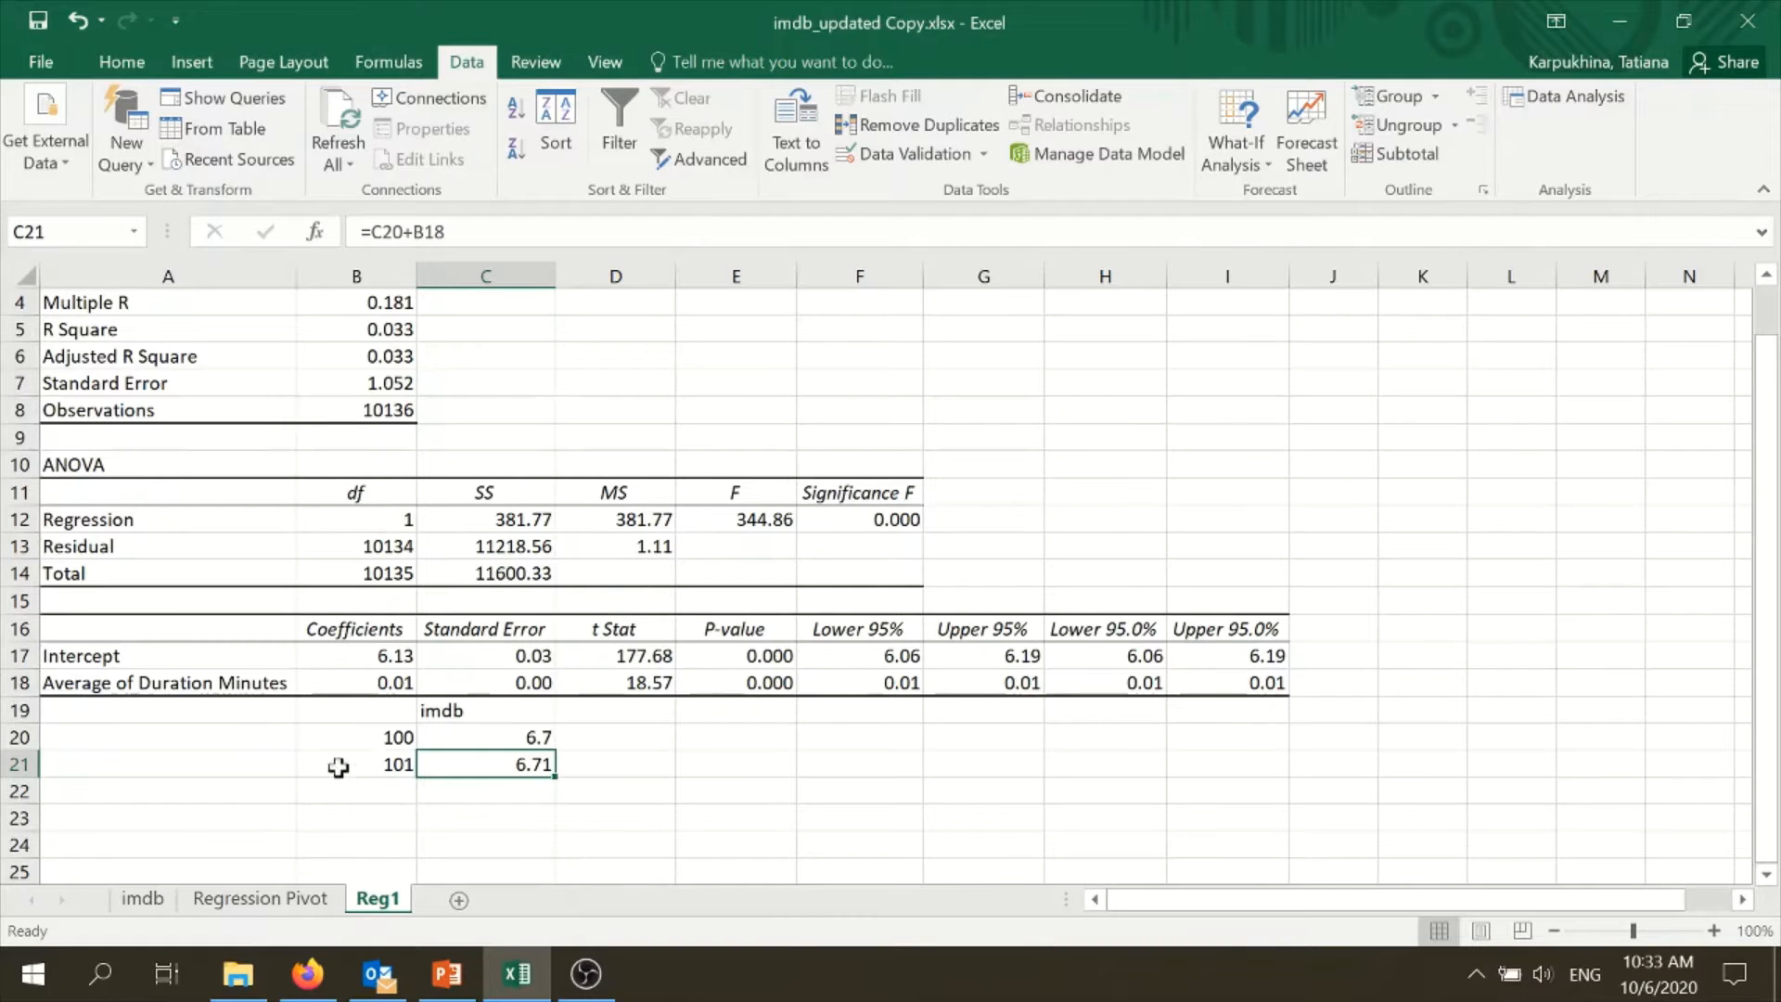
- Clear the example durations and ratings from B19:C21
left_click_drag(376, 710, 529, 750)
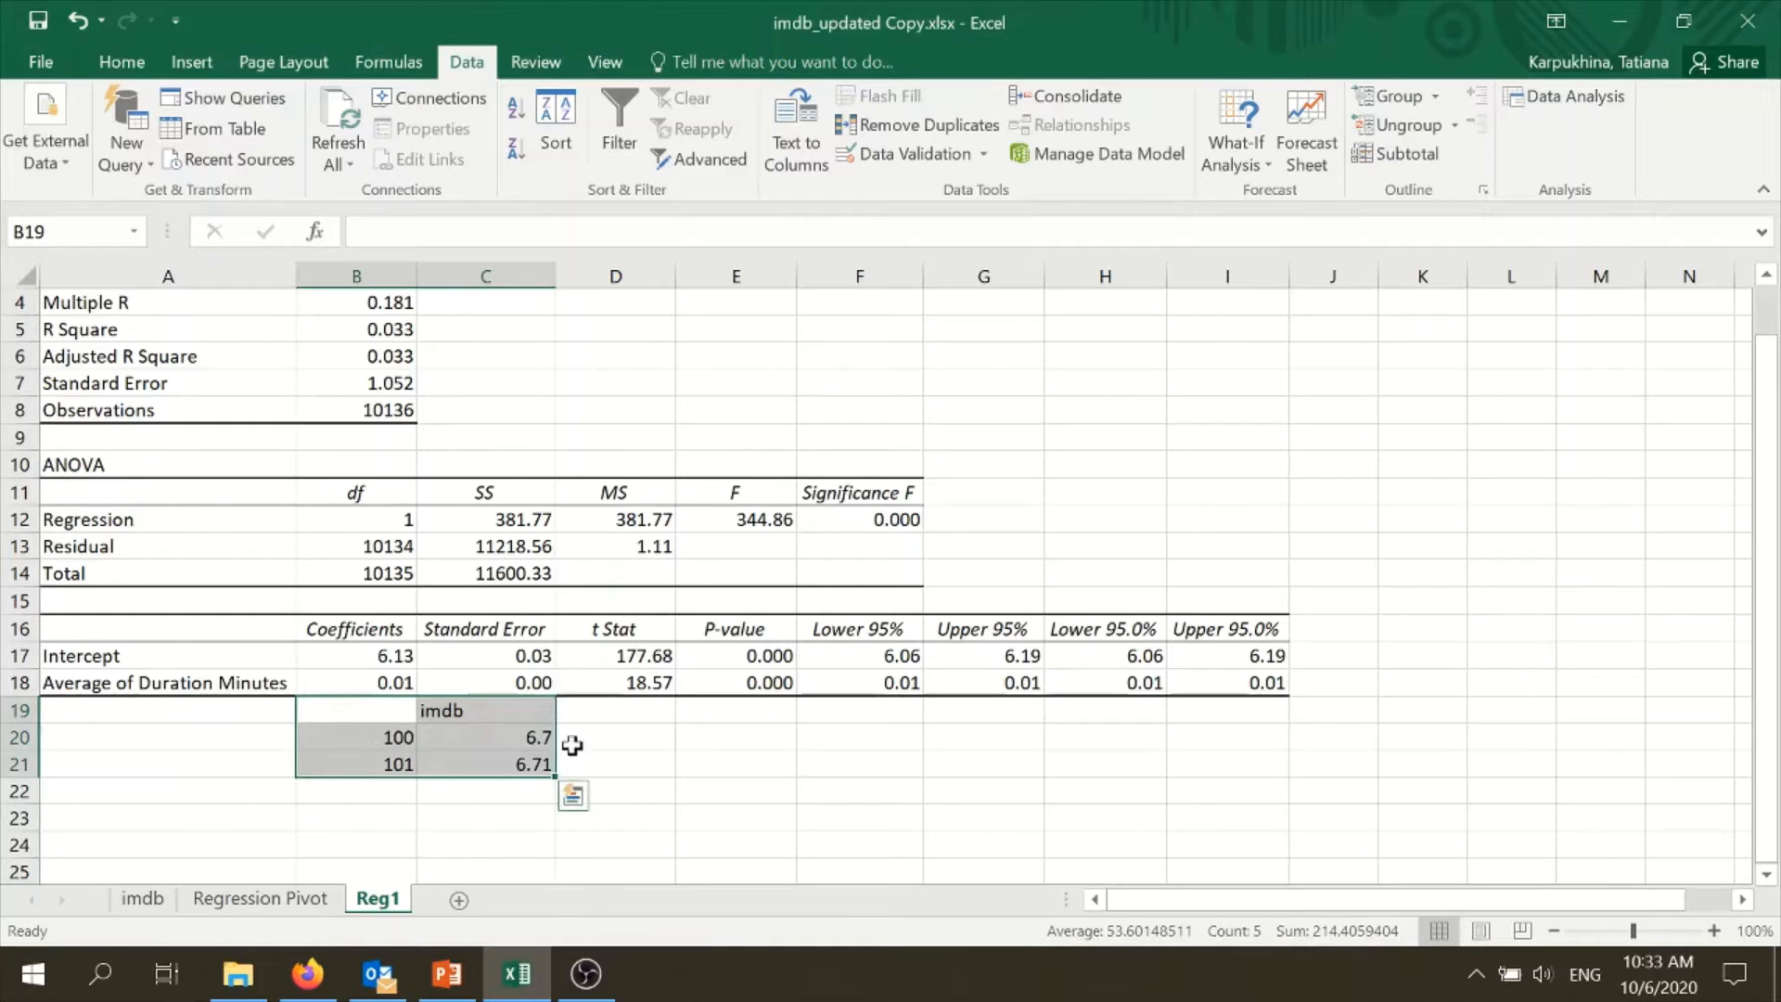
key("Delete")
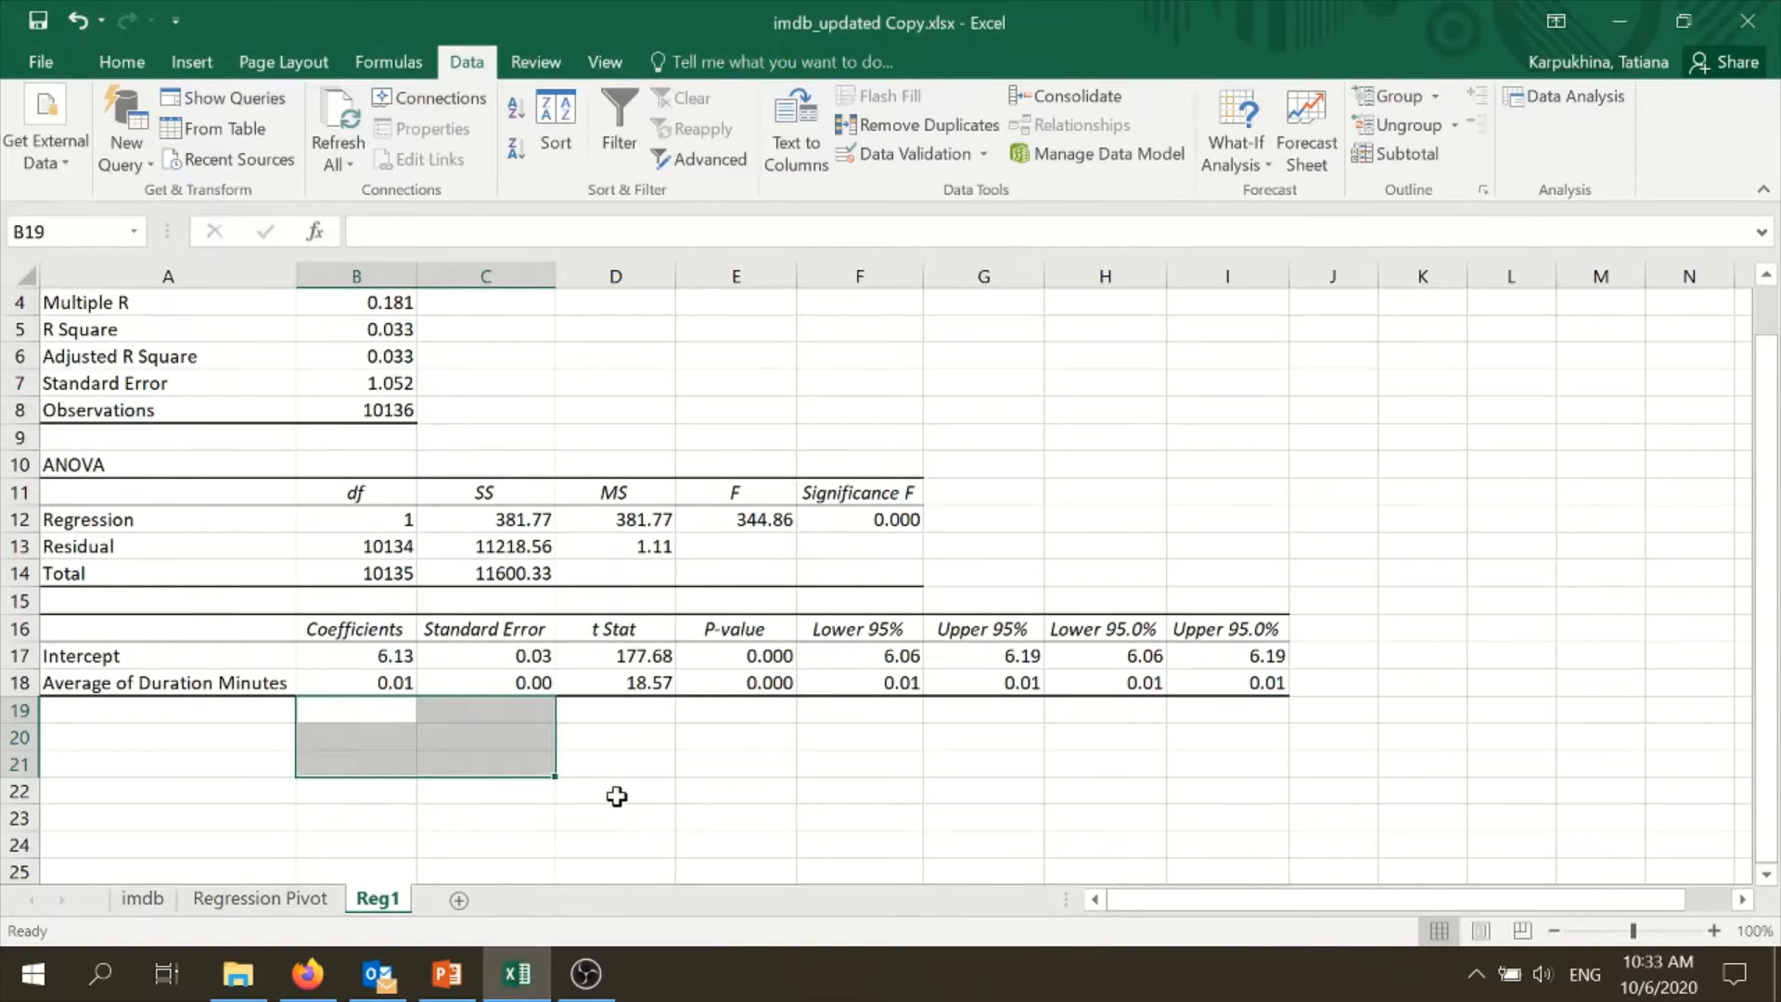
left_click(603, 816)
- Review the Average of Duration Minutes label, the ANOVA table A10:F14 and its Significance F in F12
left_click(243, 687)
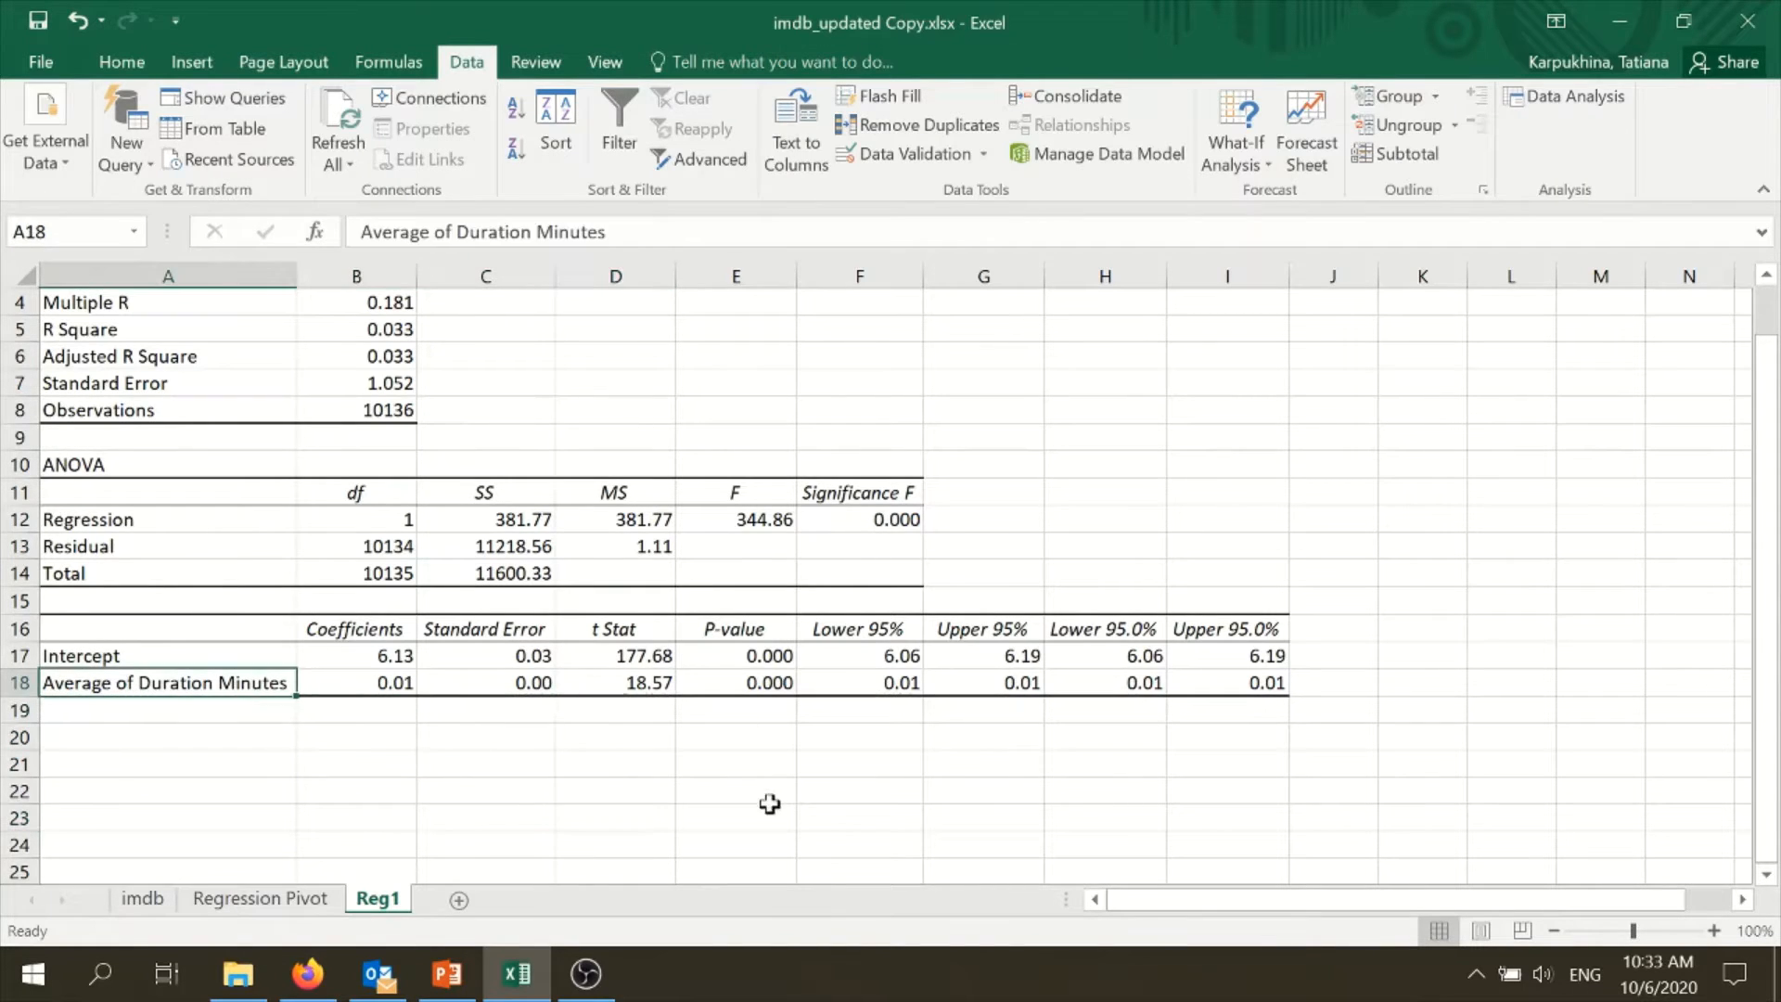
left_click(905, 525)
left_click_drag(99, 455, 909, 555)
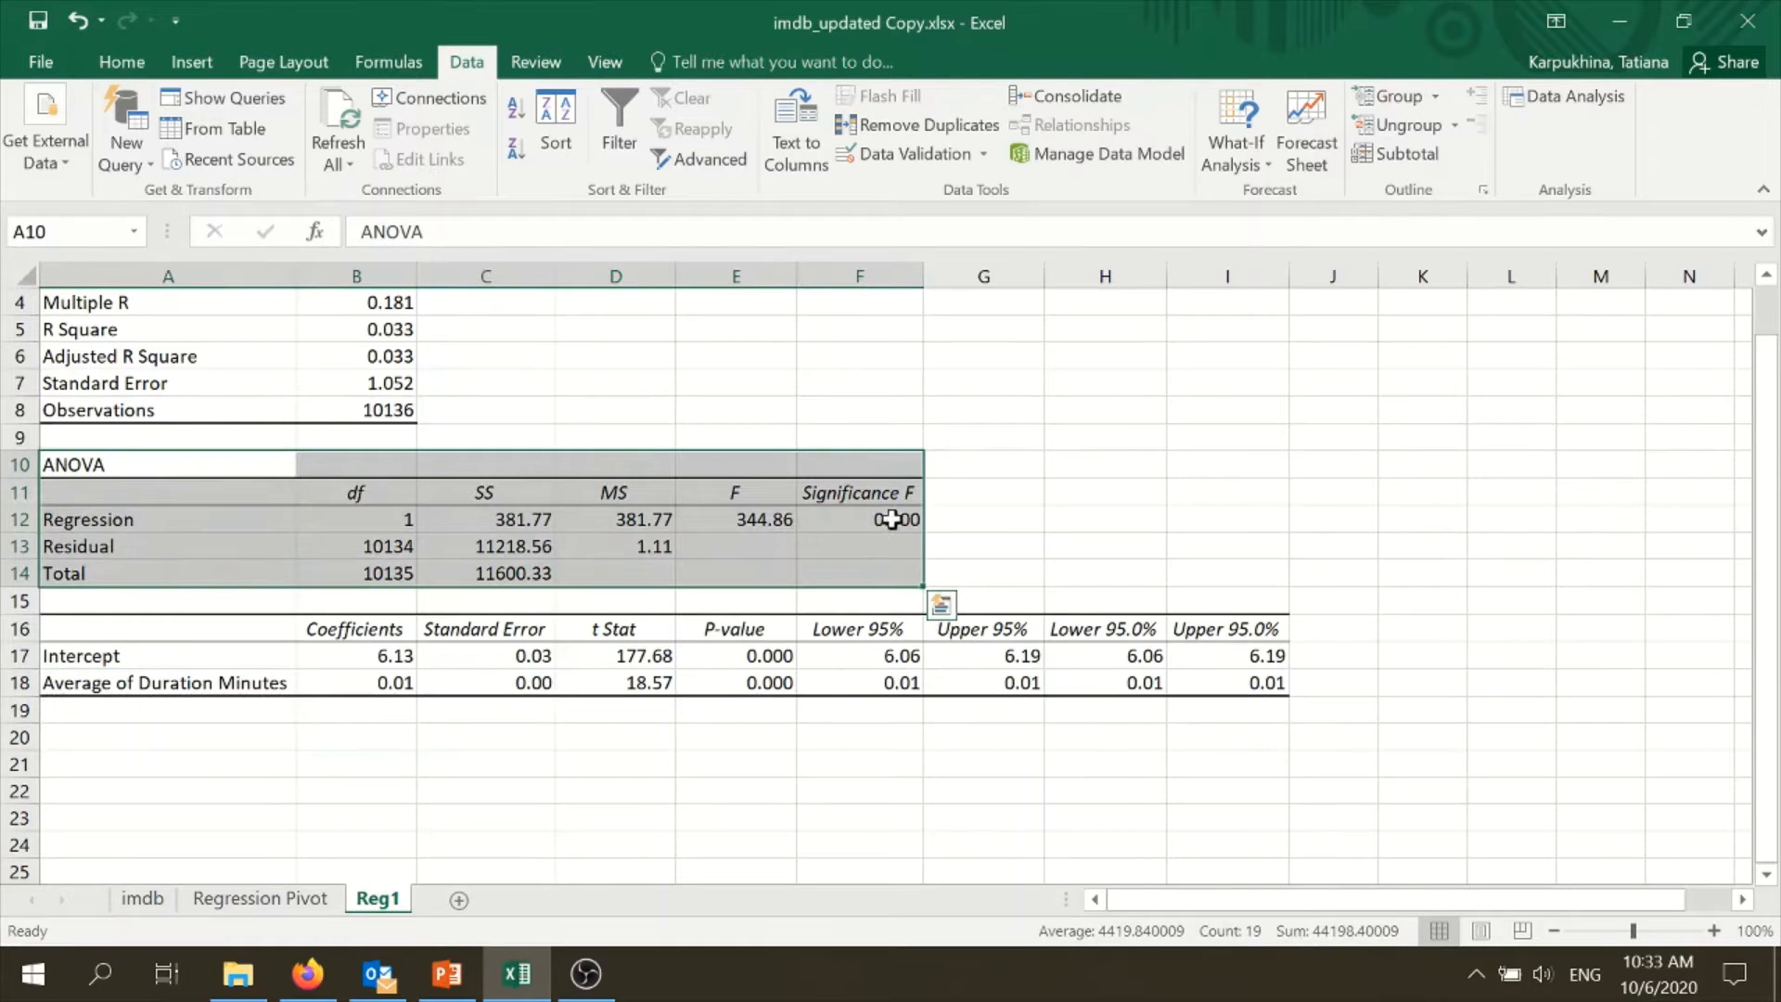
left_click(891, 519)
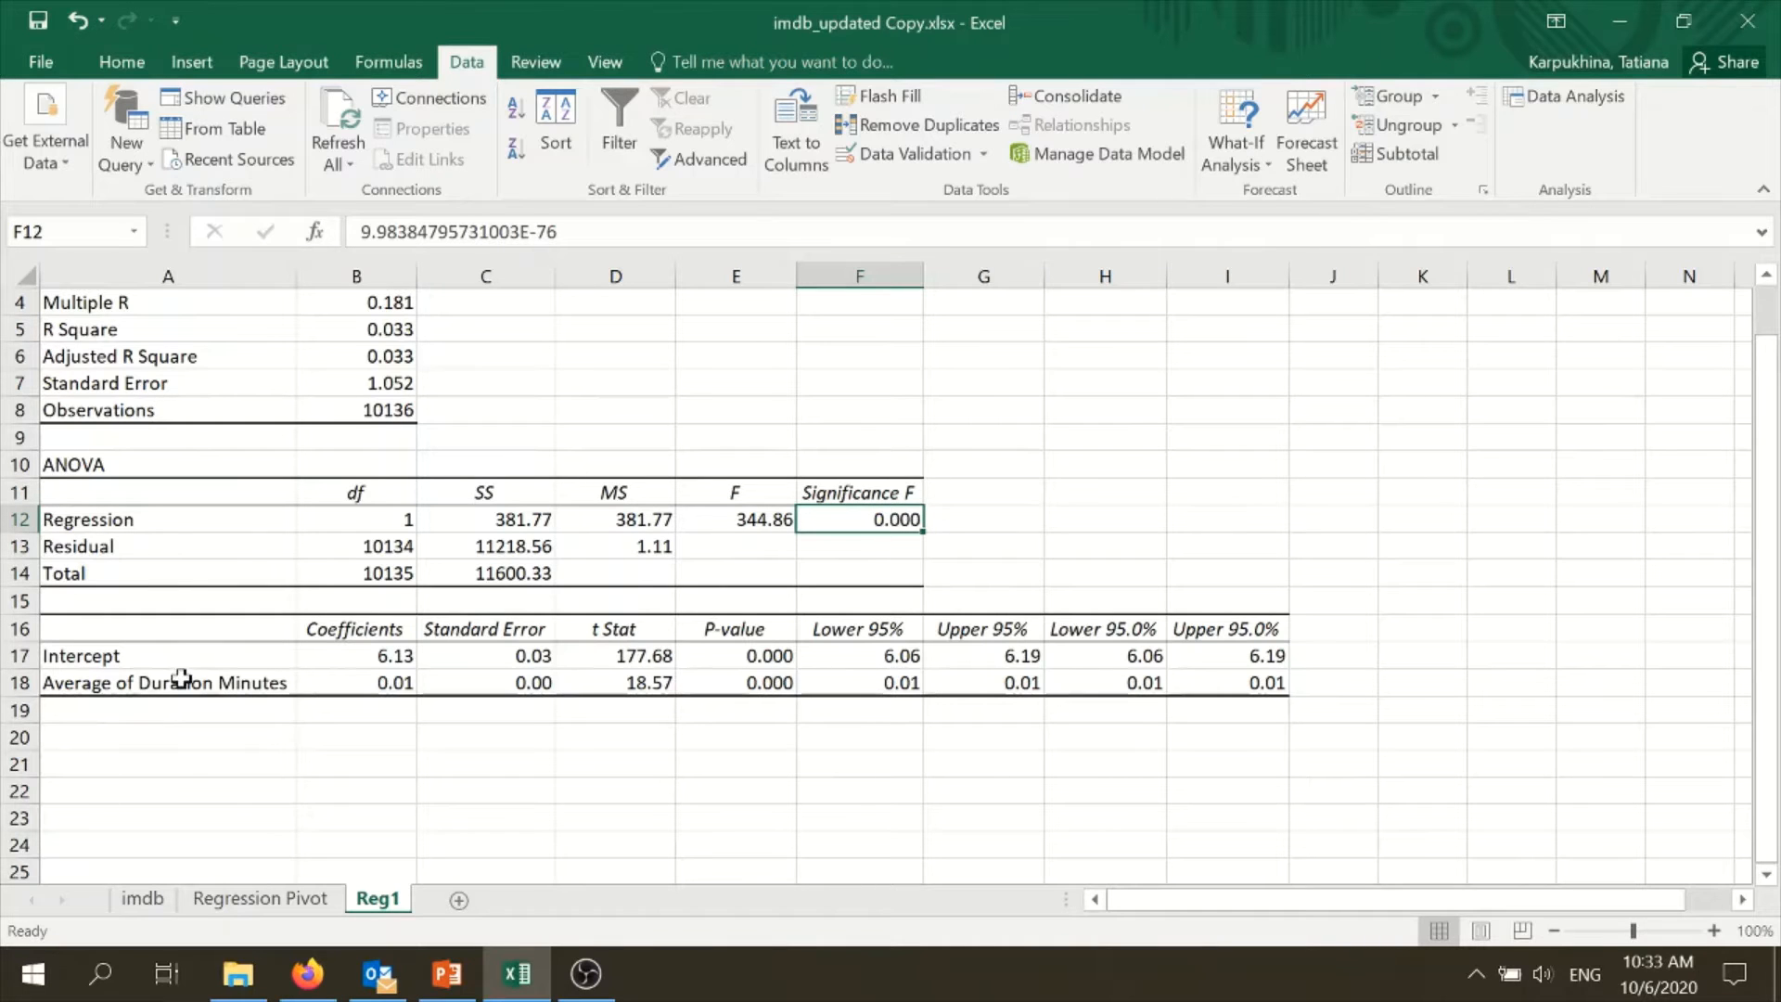
- Review the duration row's P-value and coefficient in A18:E18, and the R Square and Adjusted R Square in rows 5 and 6
left_click_drag(179, 683, 739, 682)
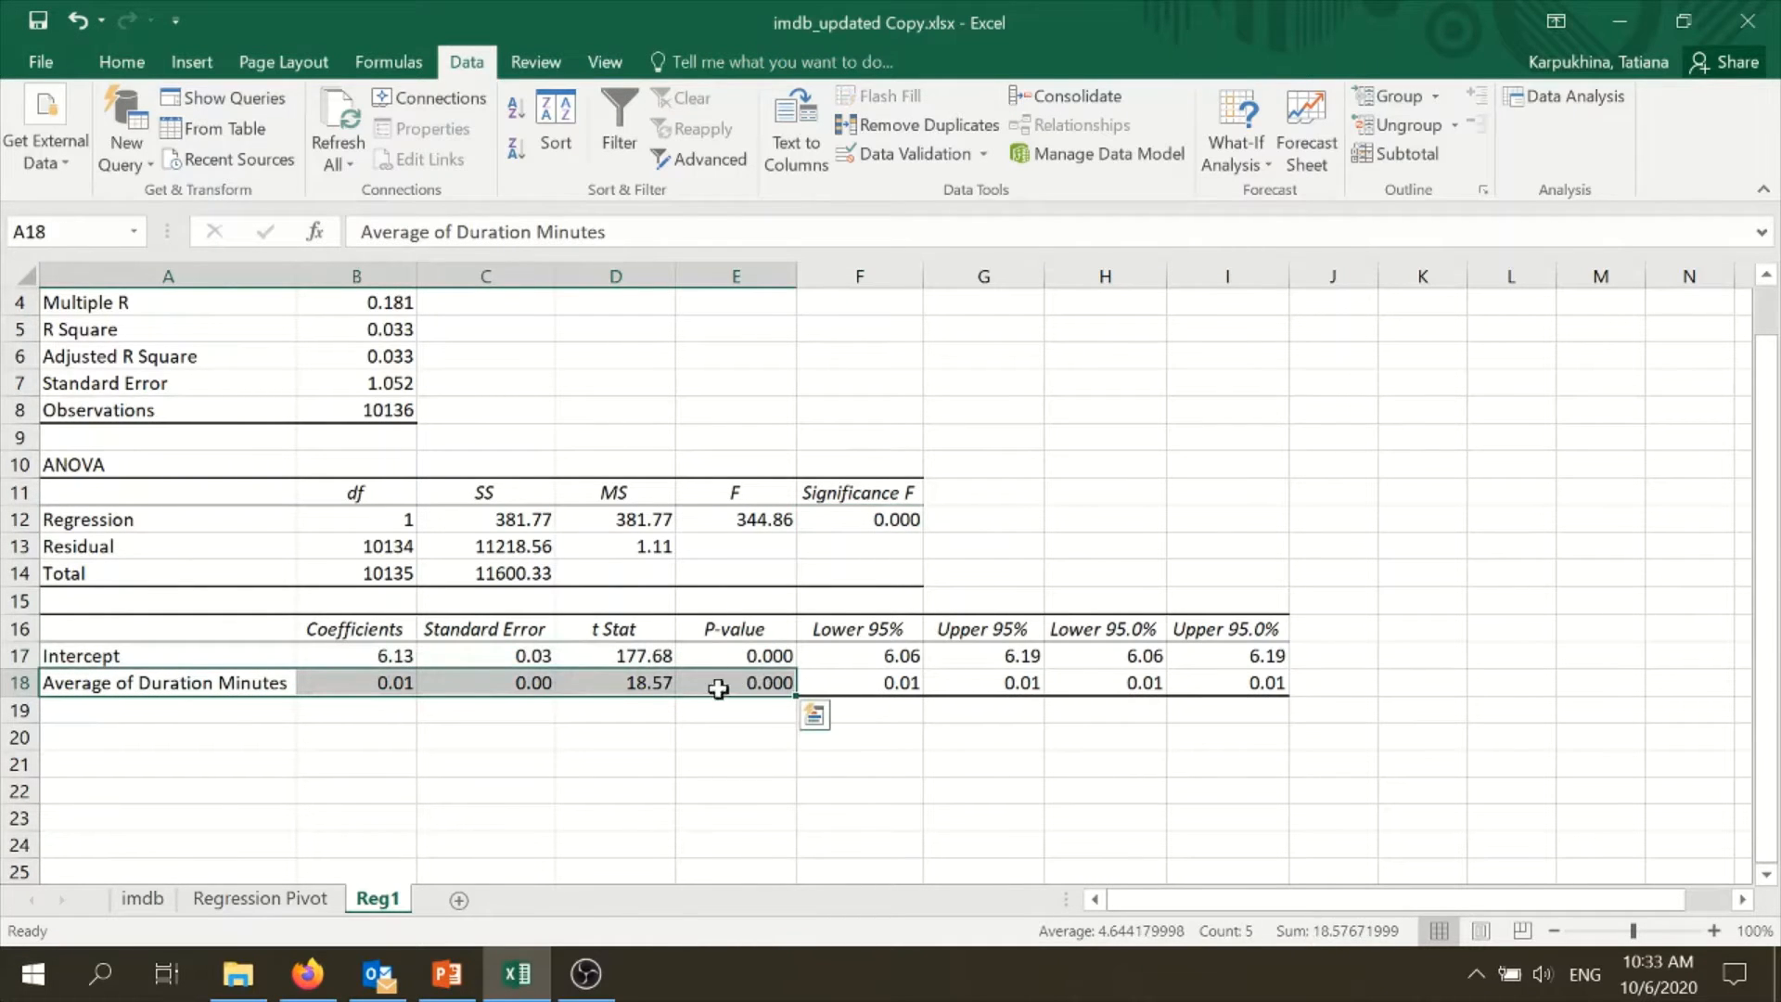
left_click(770, 679)
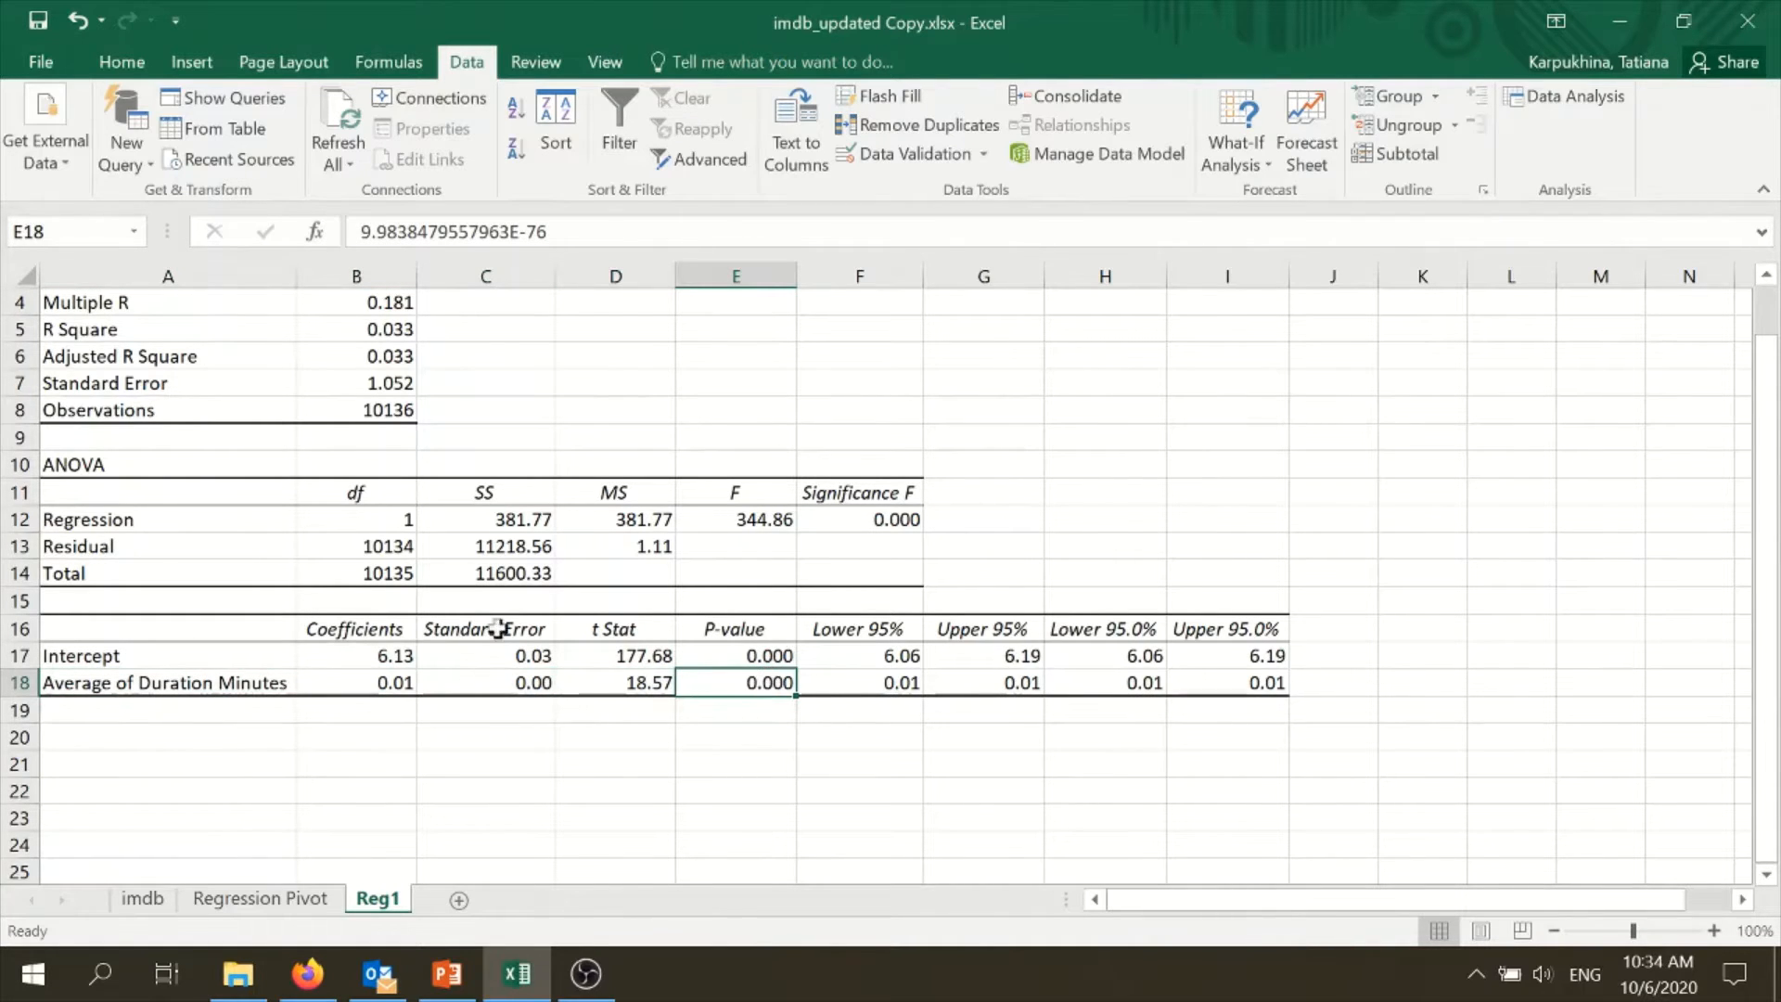
left_click(357, 684)
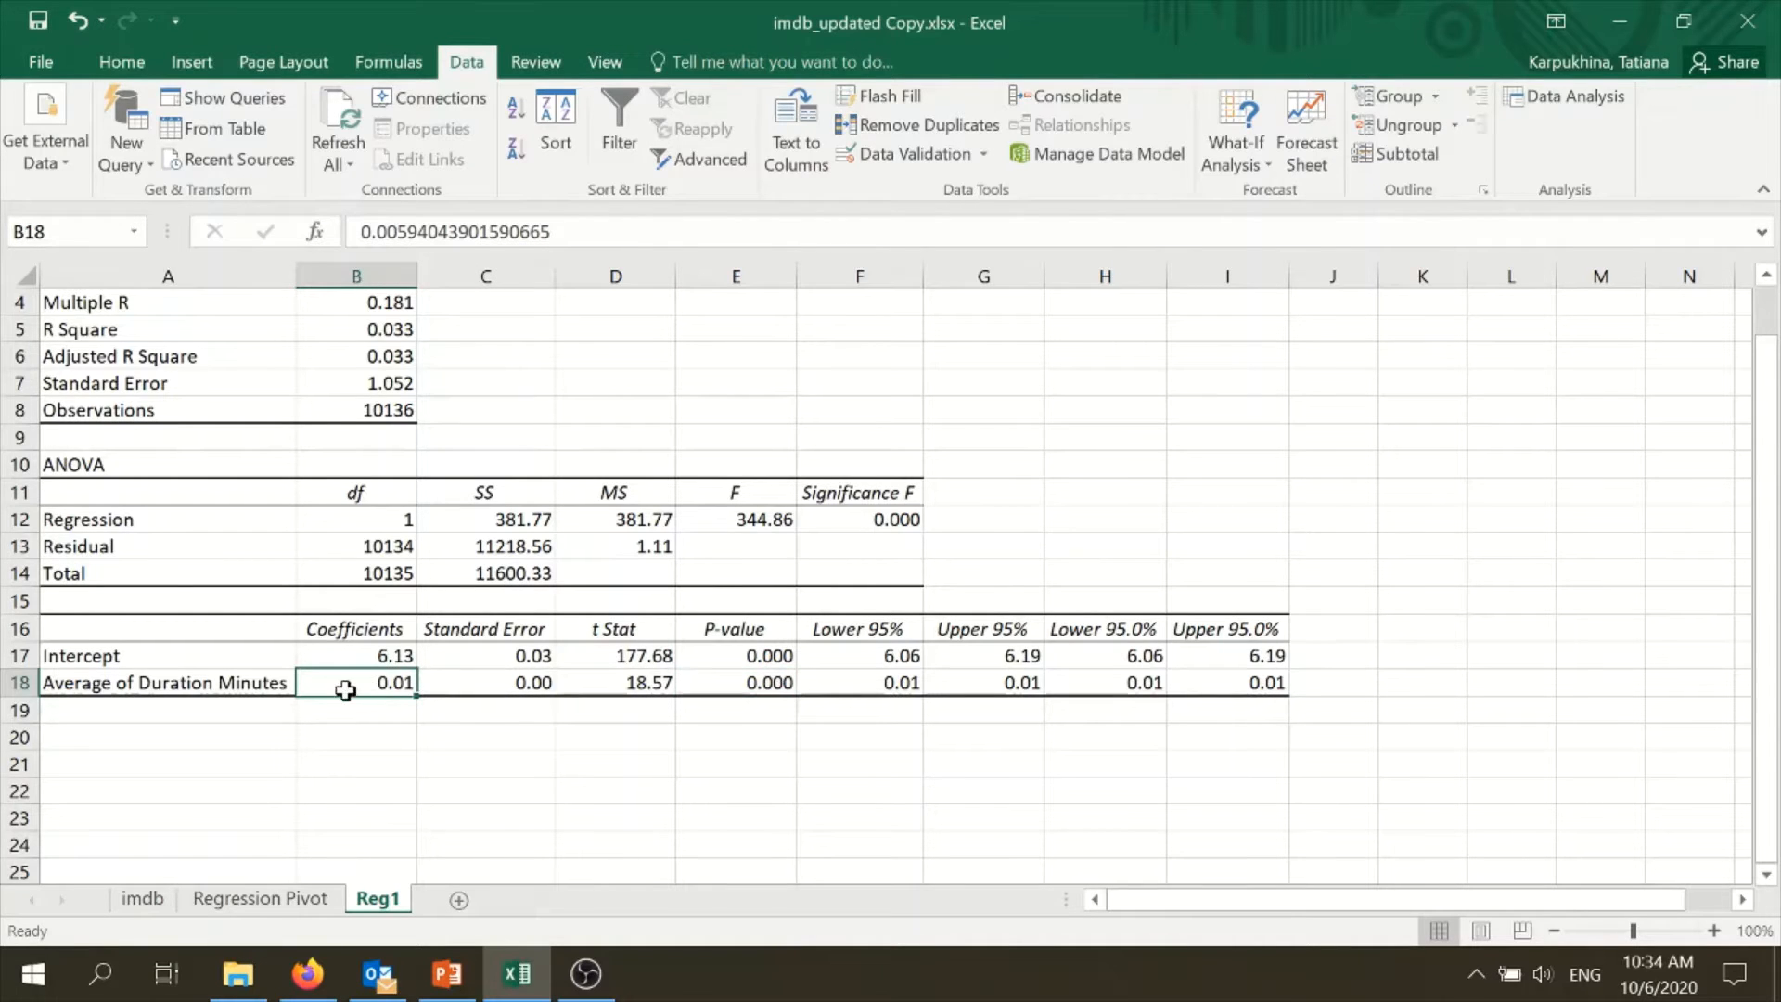
scroll(381, 720, "up", 1)
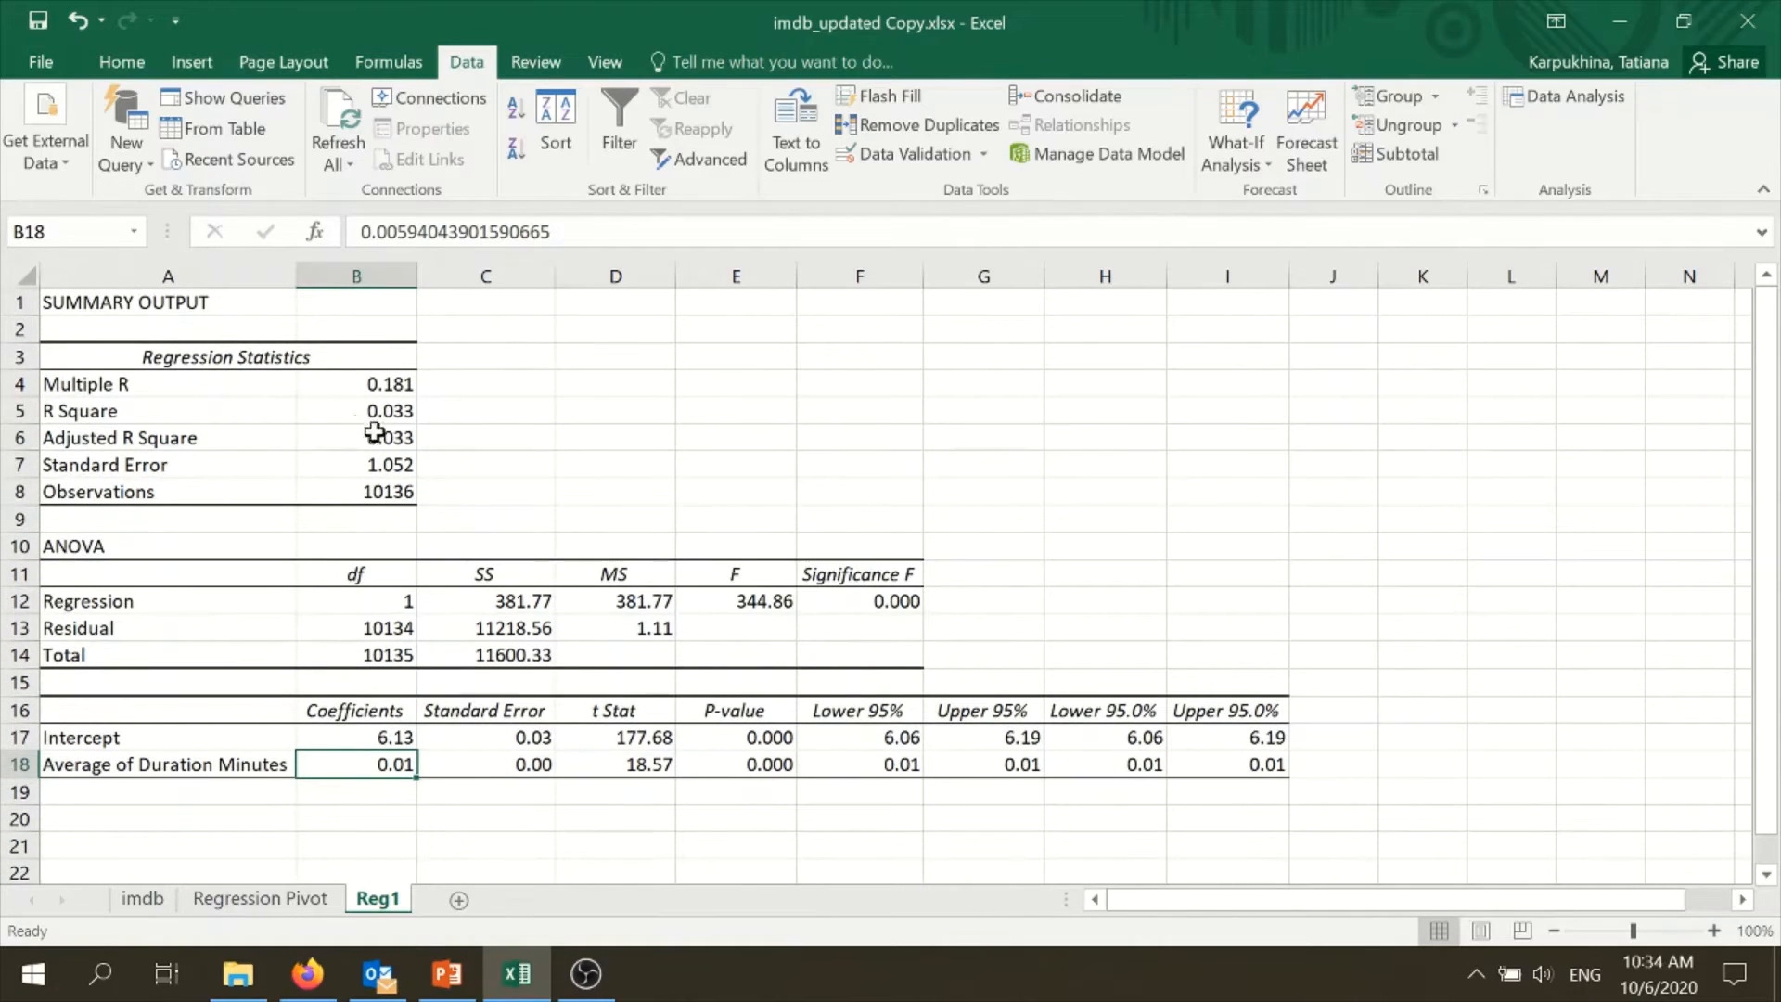
mouse_move(373, 417)
left_mouse_down()
mouse_move(269, 425)
mouse_move(371, 410)
left_mouse_up()
left_click_drag(269, 442, 409, 433)
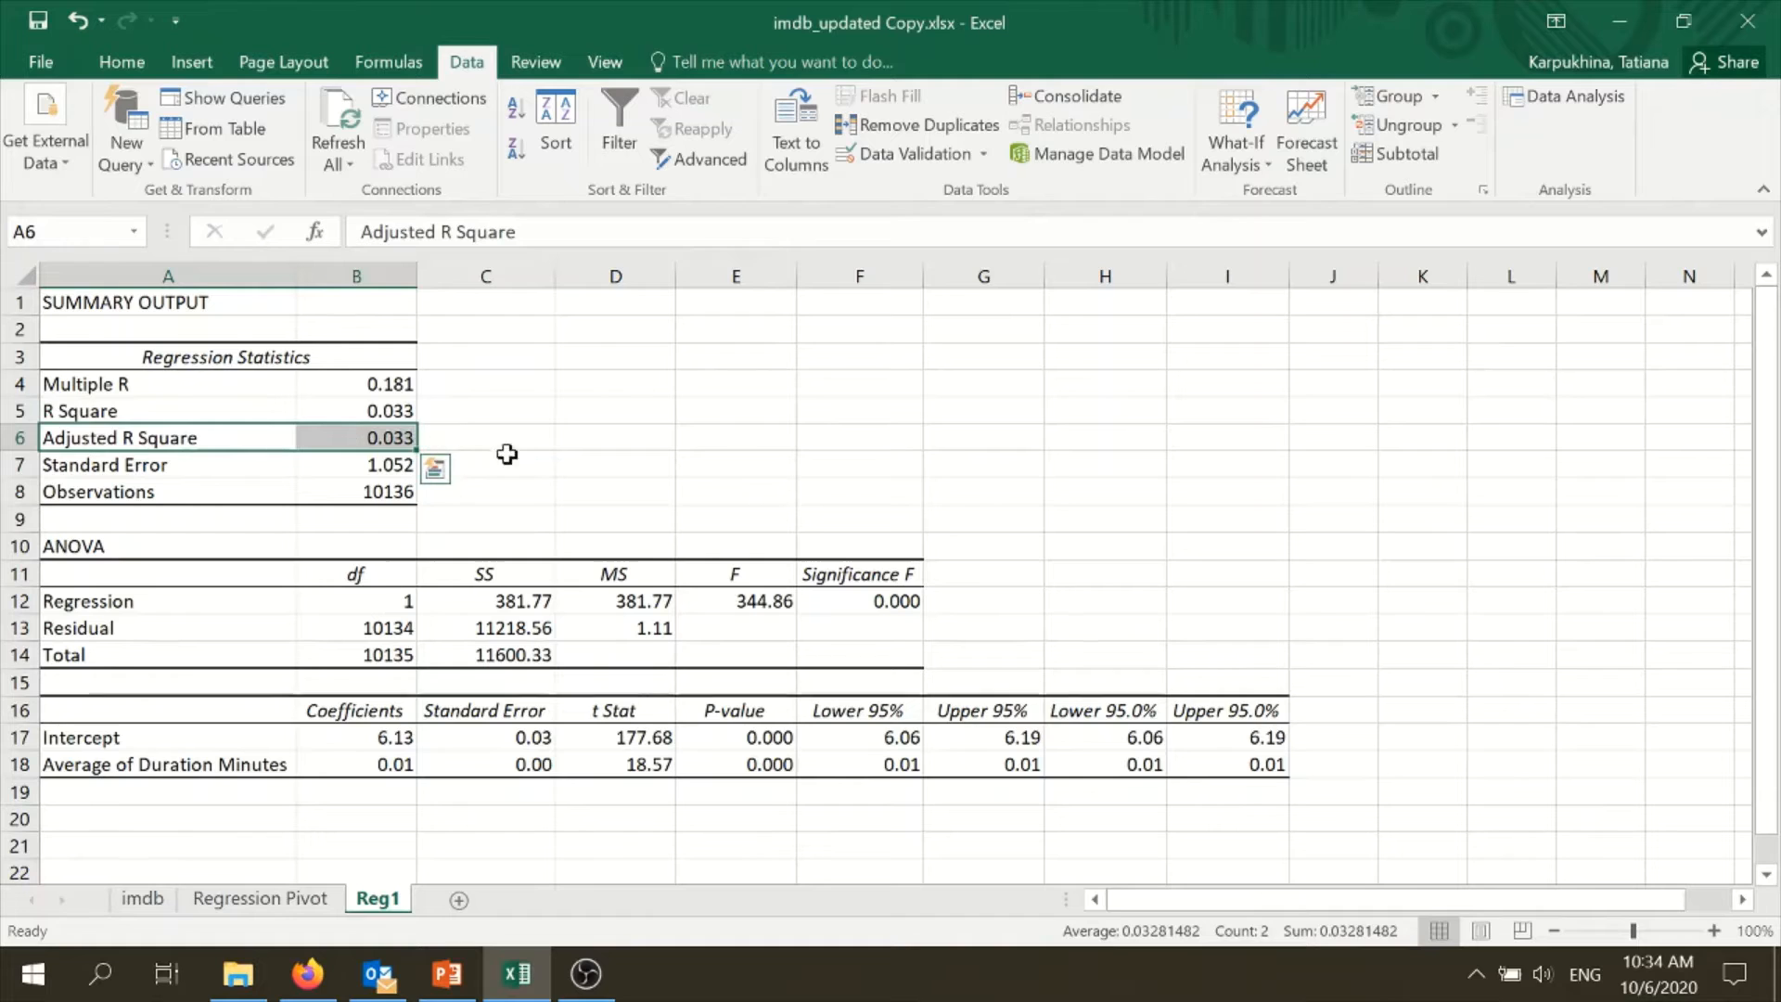
left_click(714, 456)
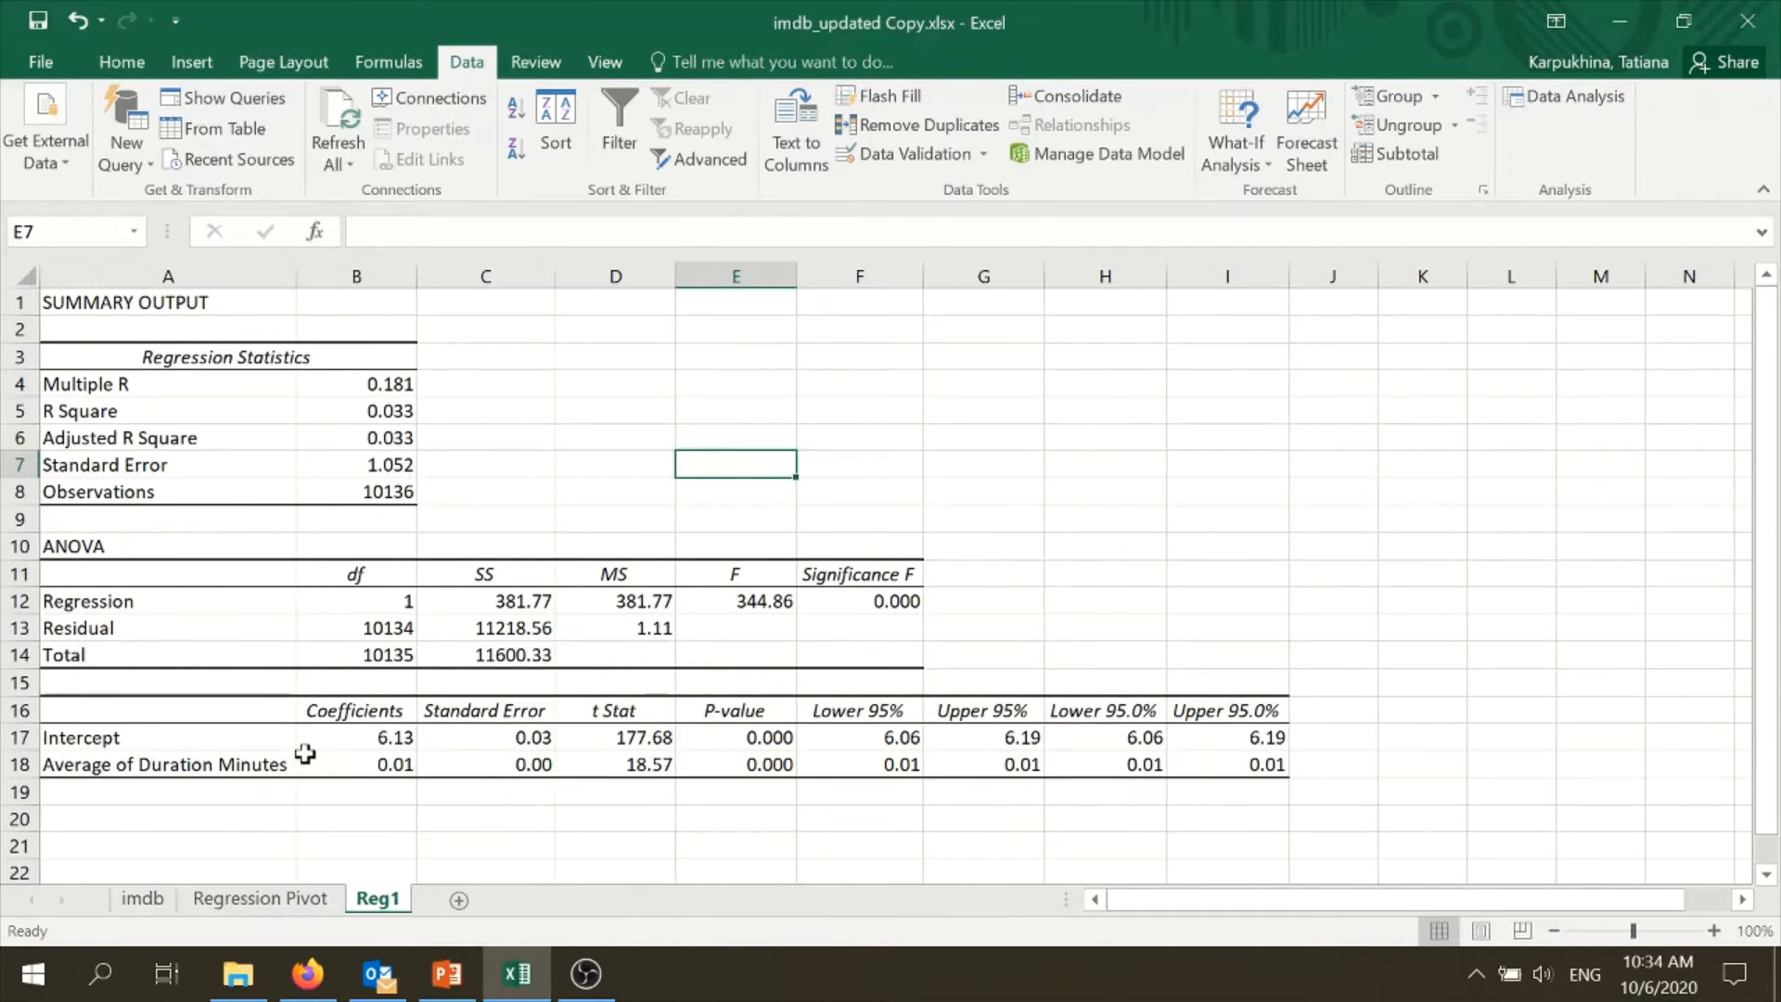
- Look through the PivotTable field list on the Regression Pivot sheet for further variables to include in the regression
left_click(278, 898)
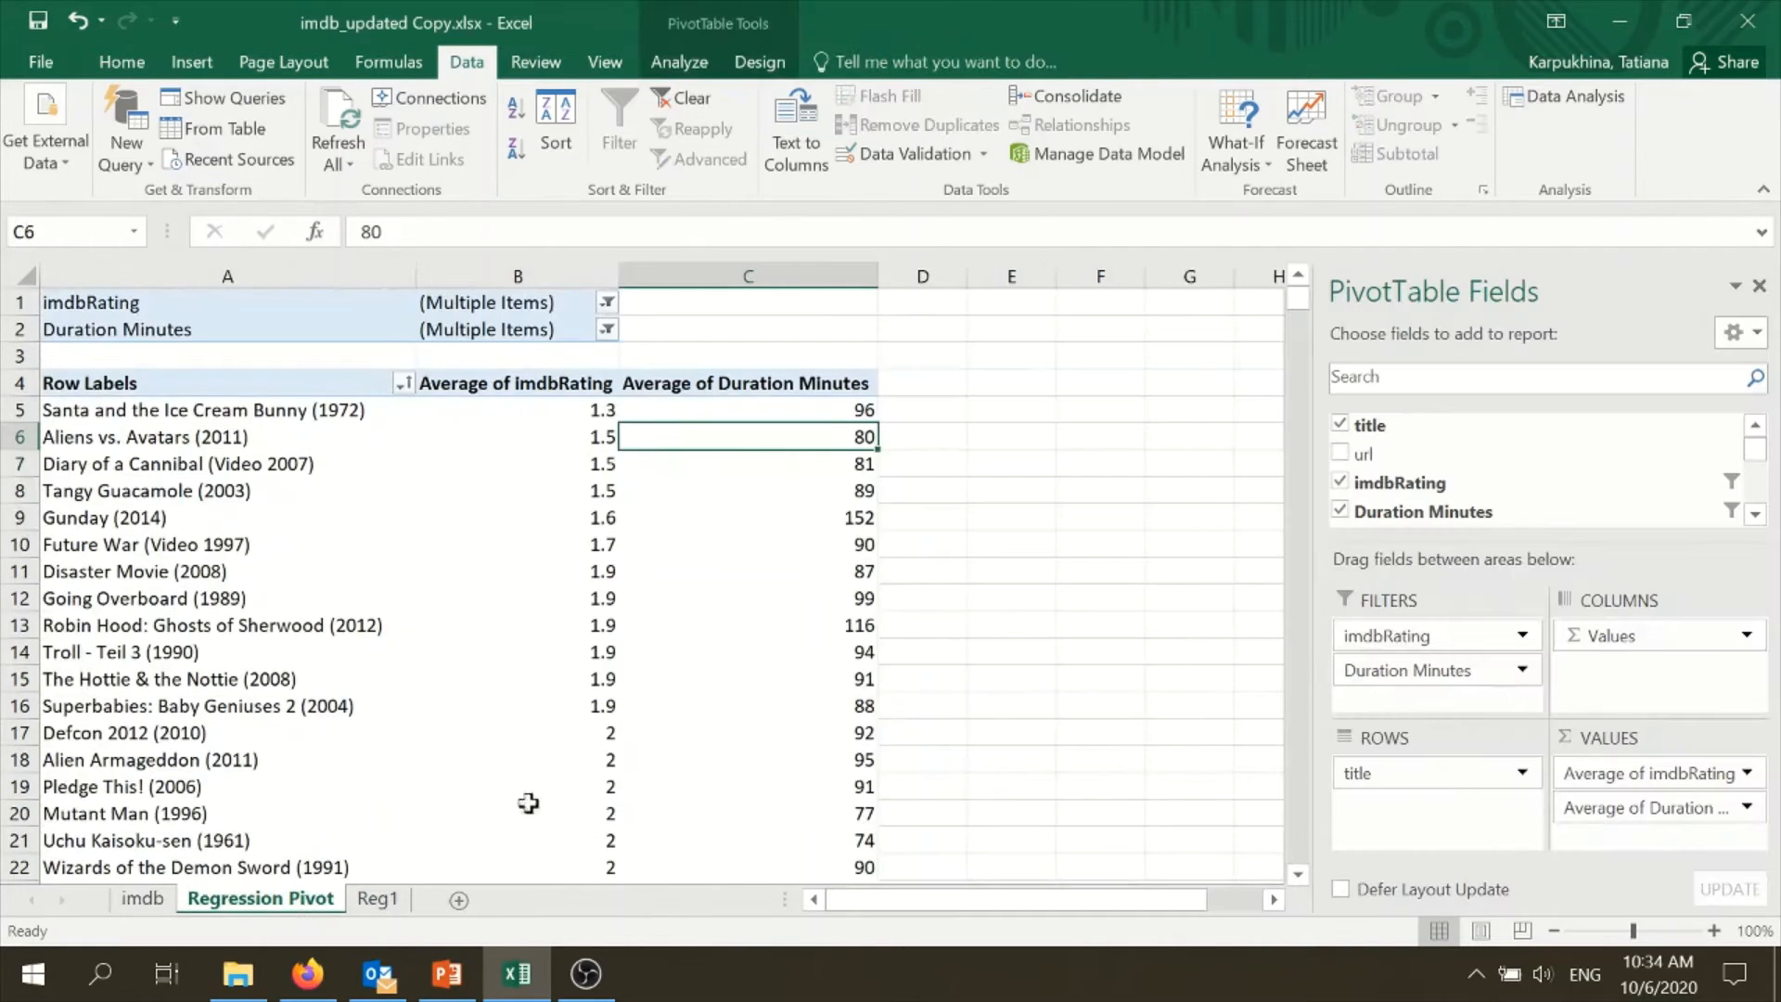
left_click_drag(1642, 543, 1644, 686)
scroll(1583, 553, "down", 1)
scroll(1582, 553, "up", 1)
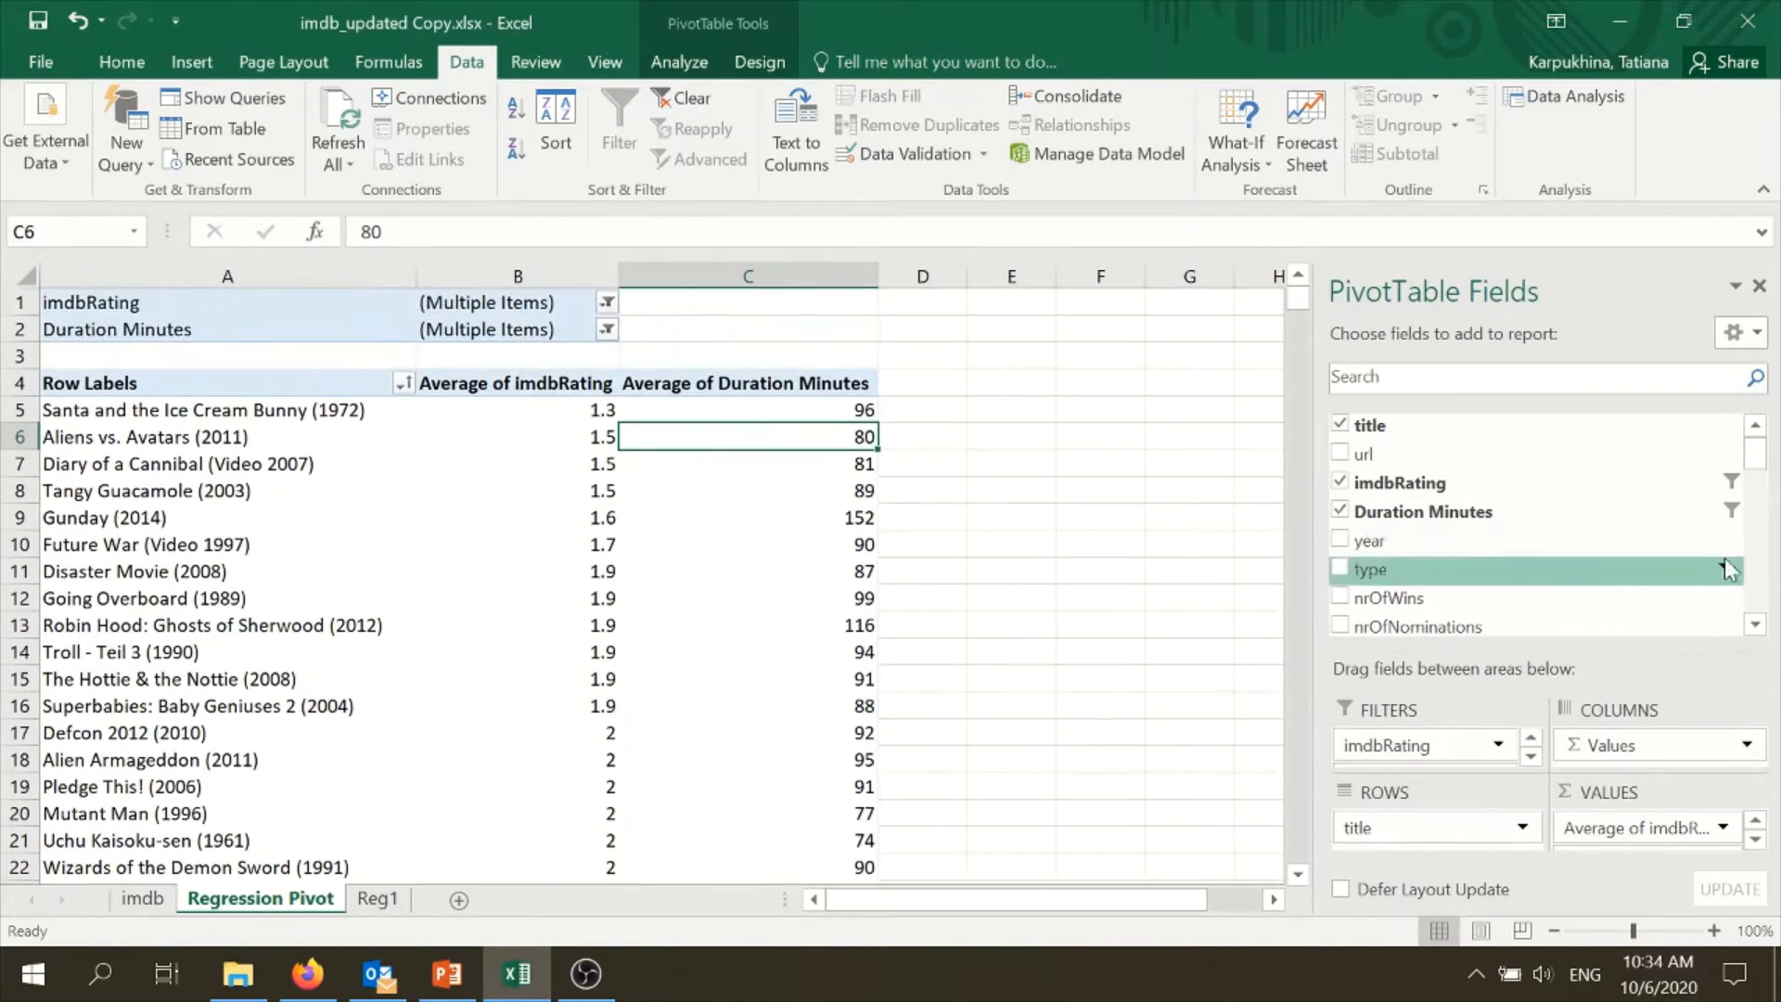
mouse_move(1755, 455)
left_mouse_down()
mouse_move(1756, 496)
mouse_move(1756, 444)
left_mouse_up()
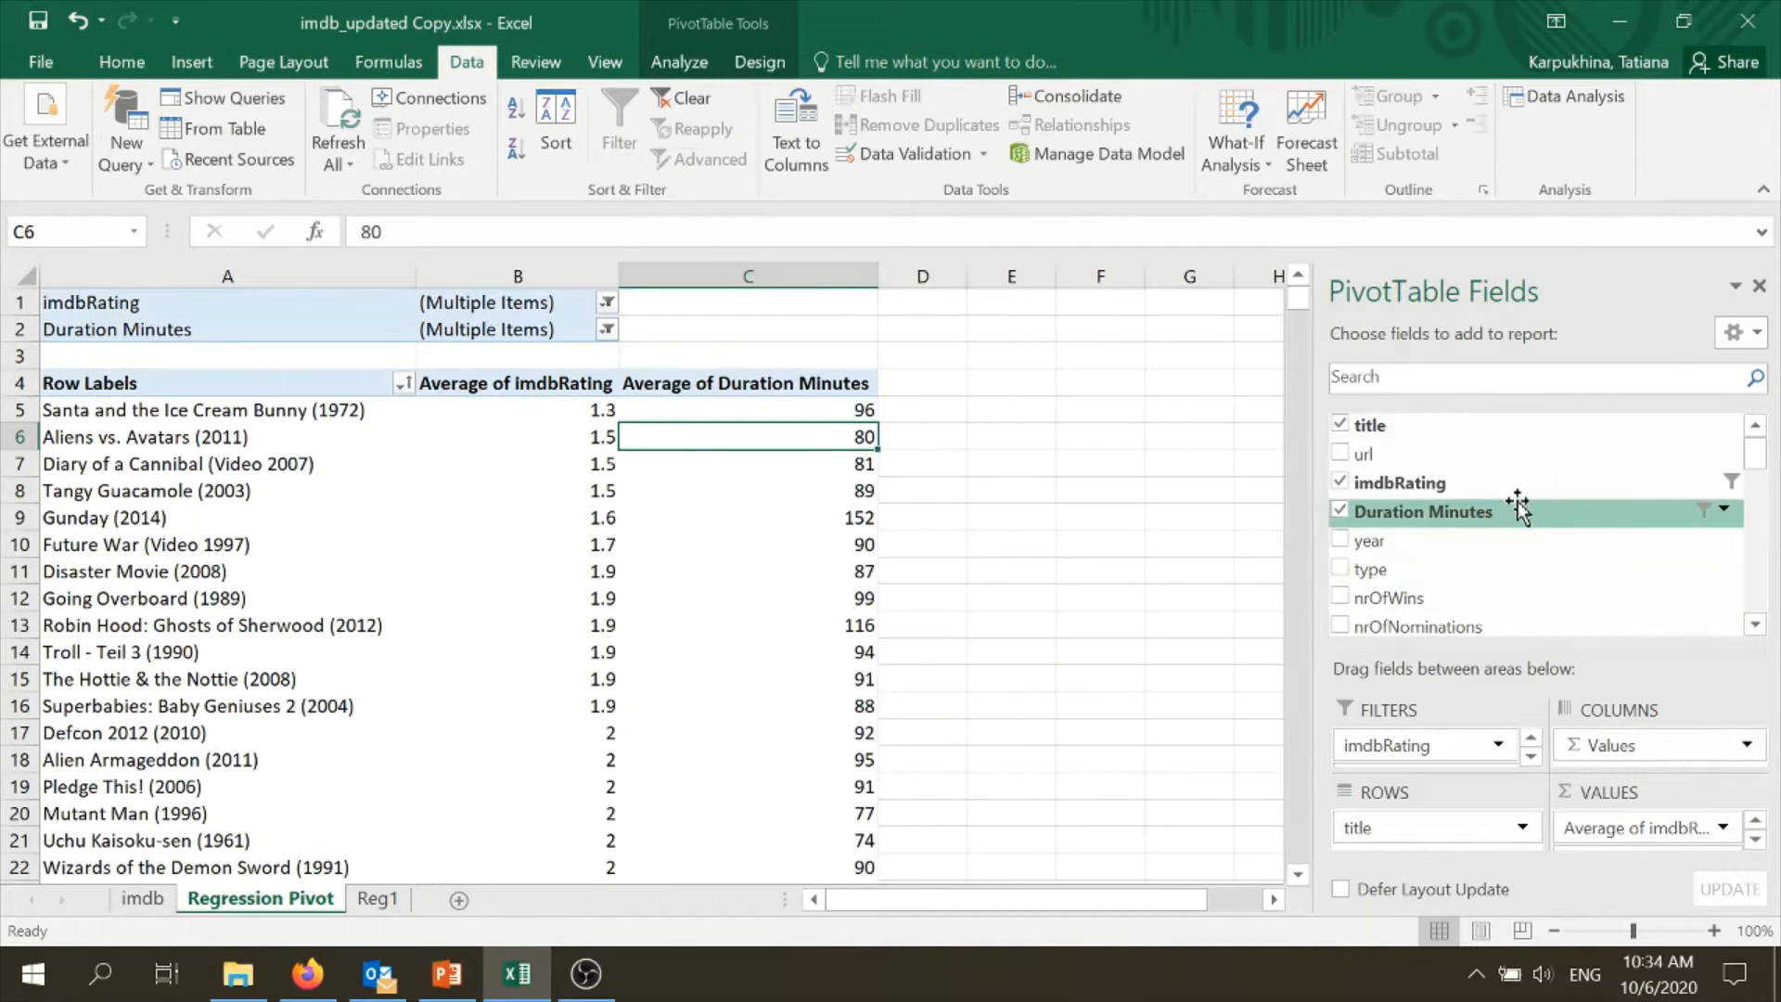
scroll(1740, 466, "down", 1)
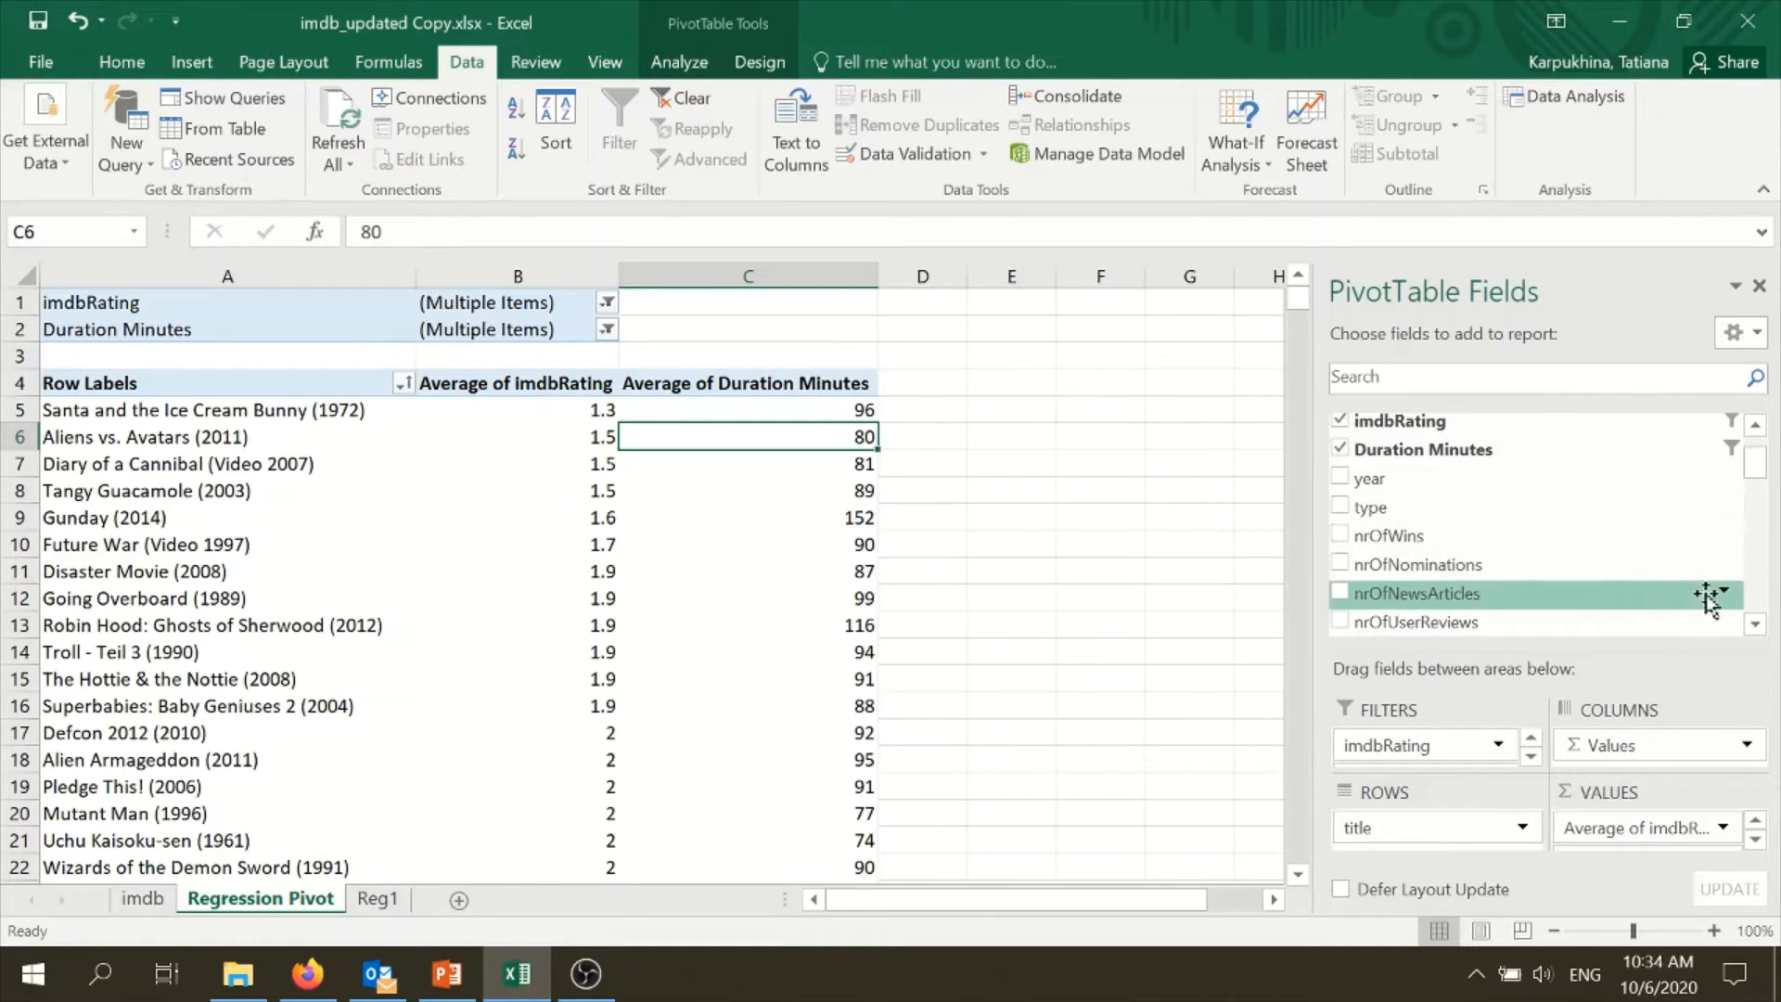
scroll(1761, 492, "down", 1)
scroll(1760, 492, "down", 2)
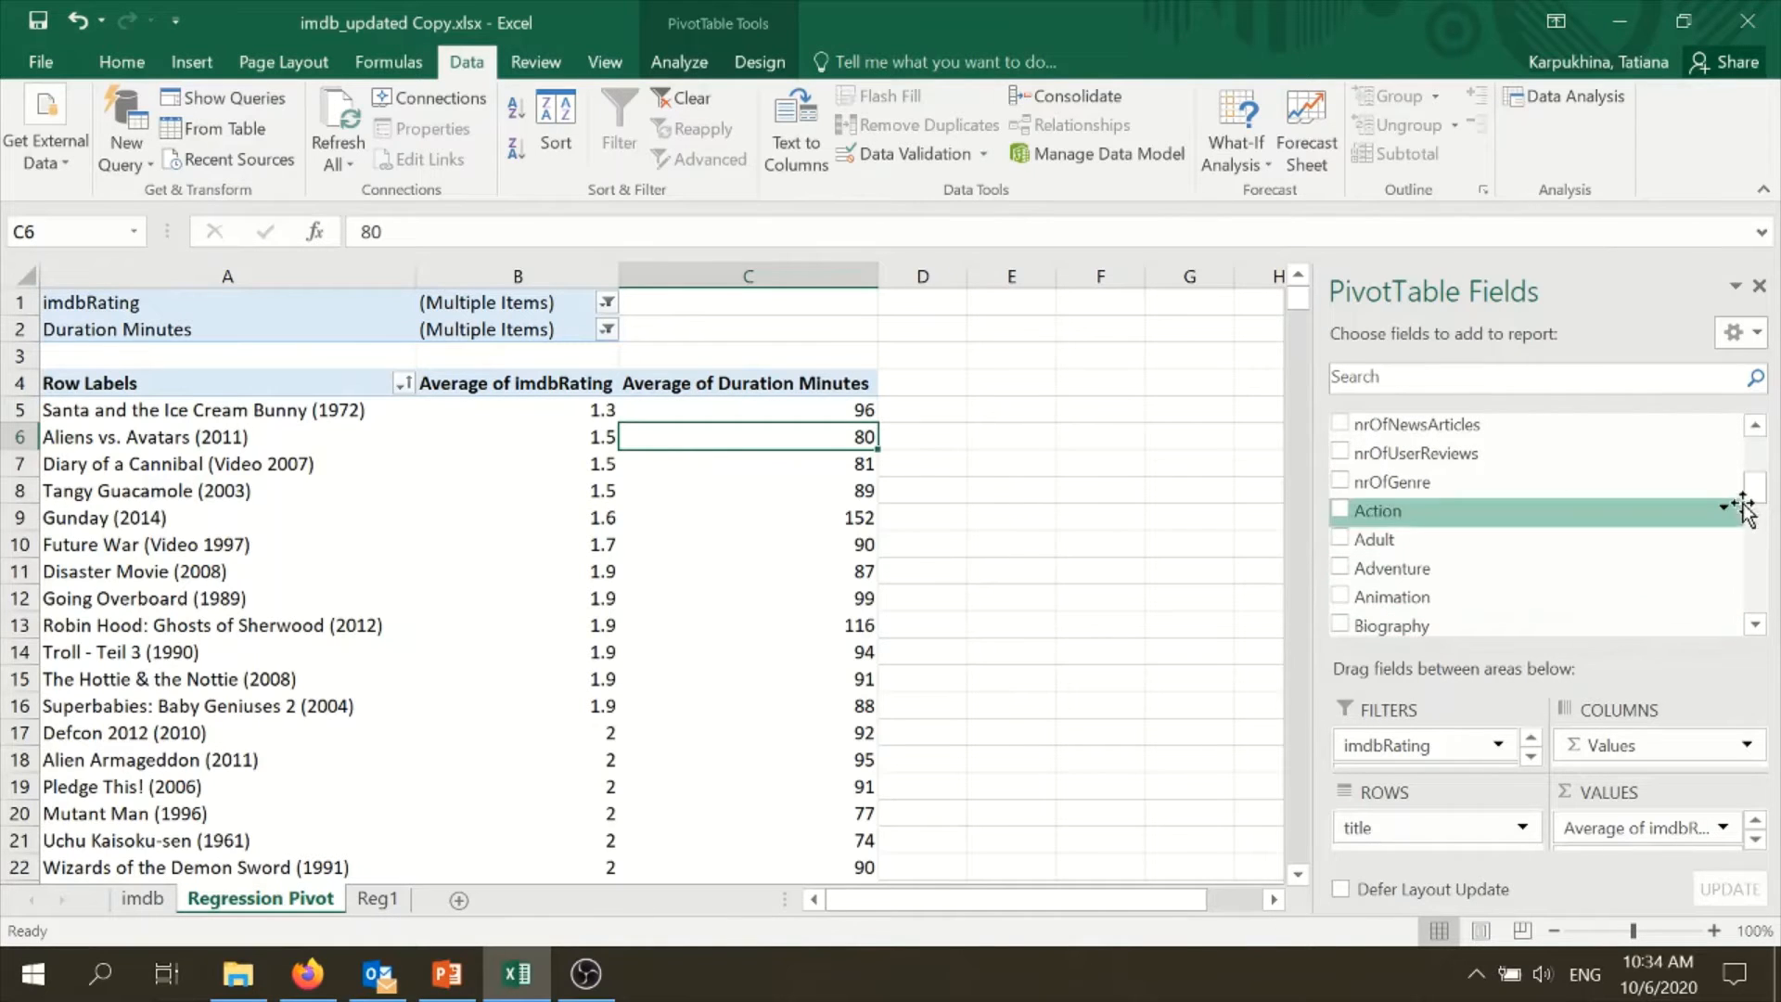
left_click_drag(1750, 493, 1756, 445)
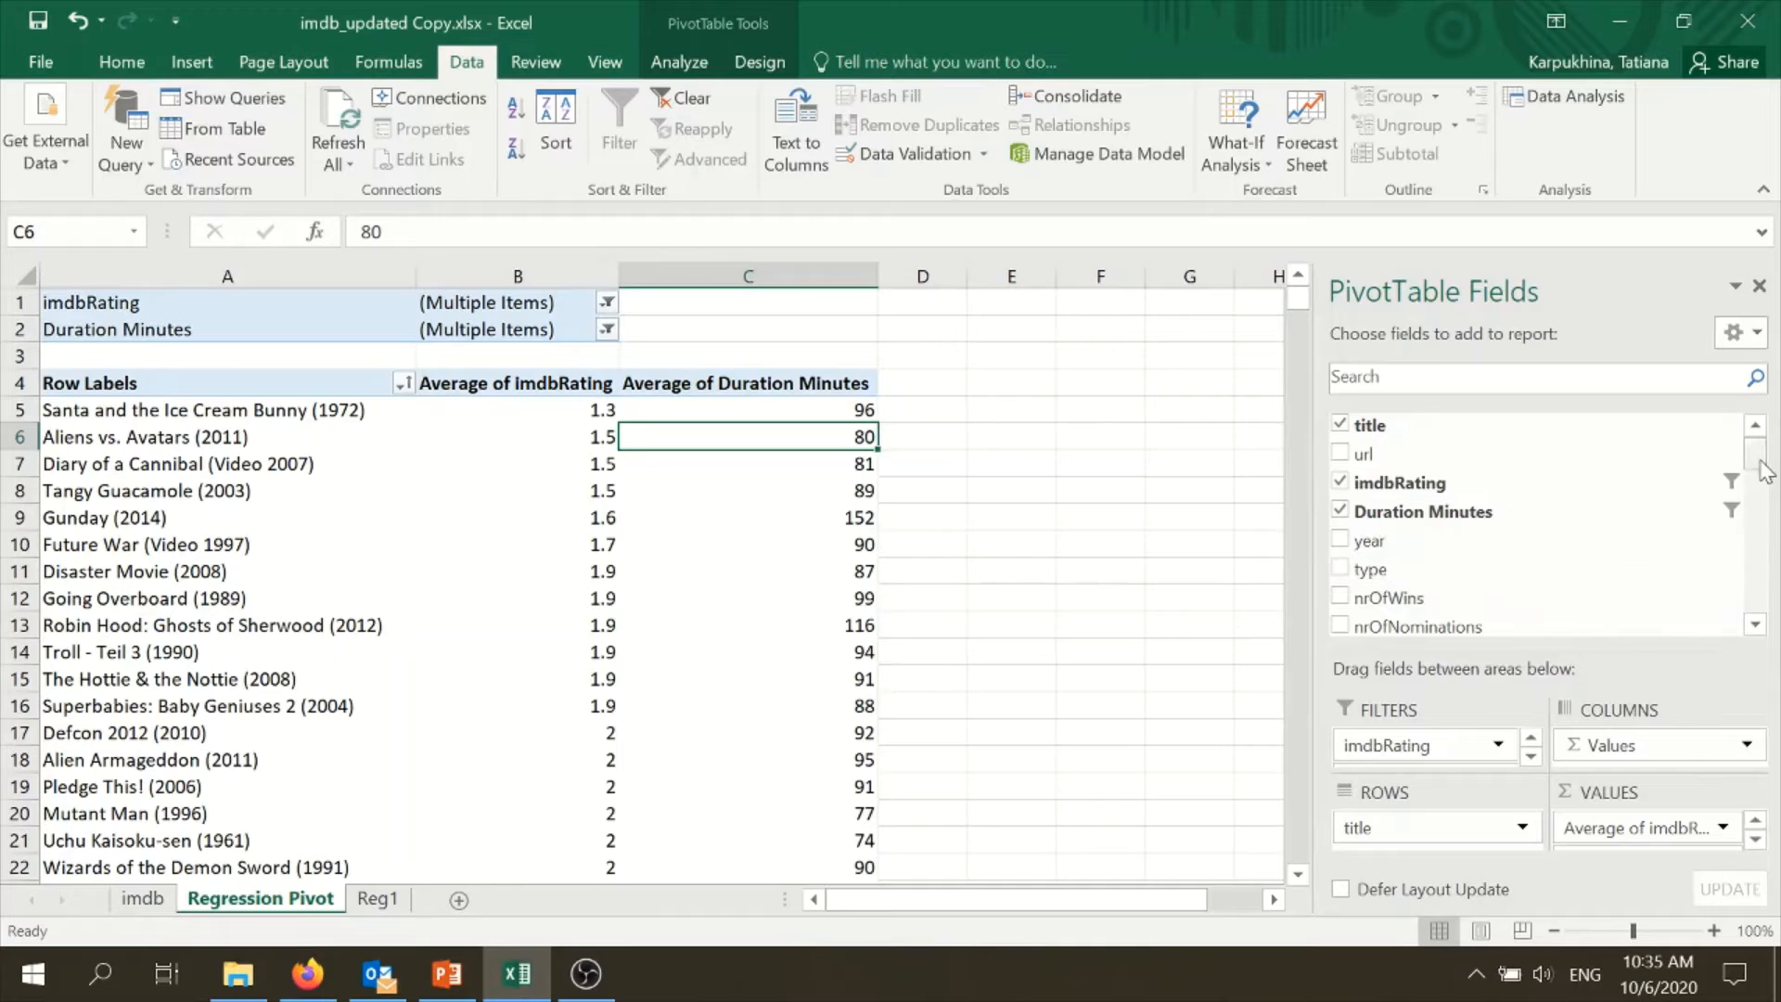
scroll(1447, 557, "down", 1)
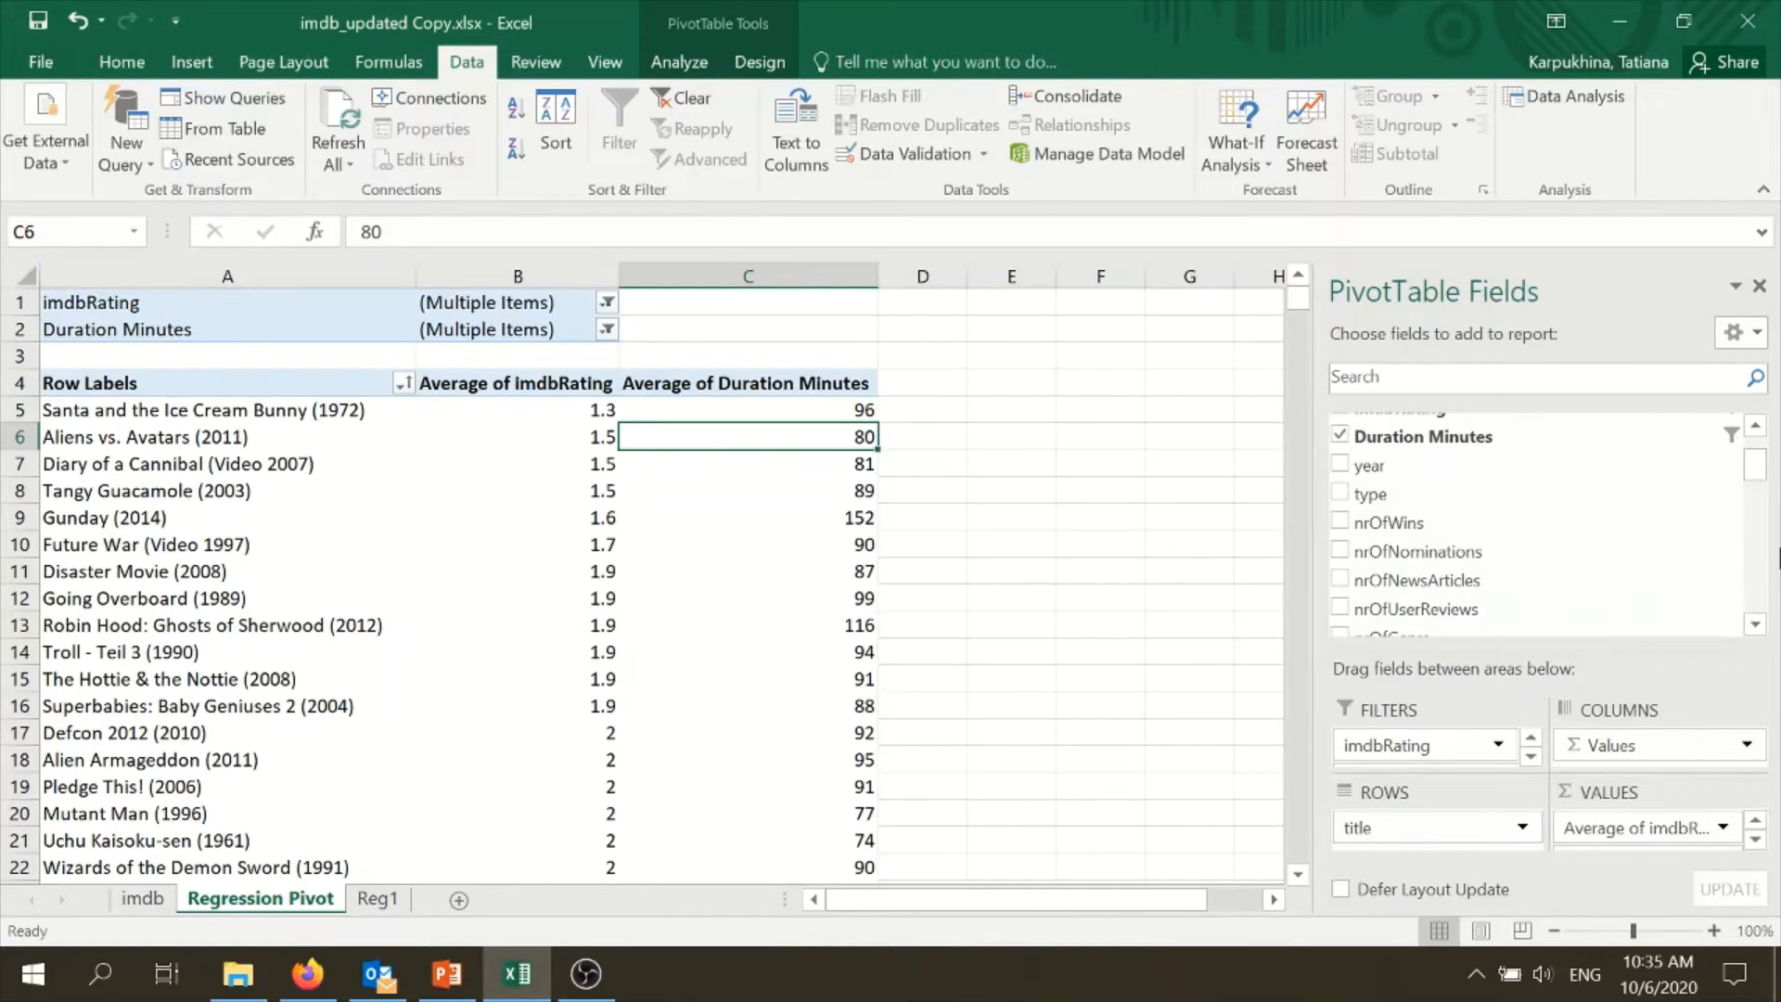
scroll(1756, 476, "up", 1)
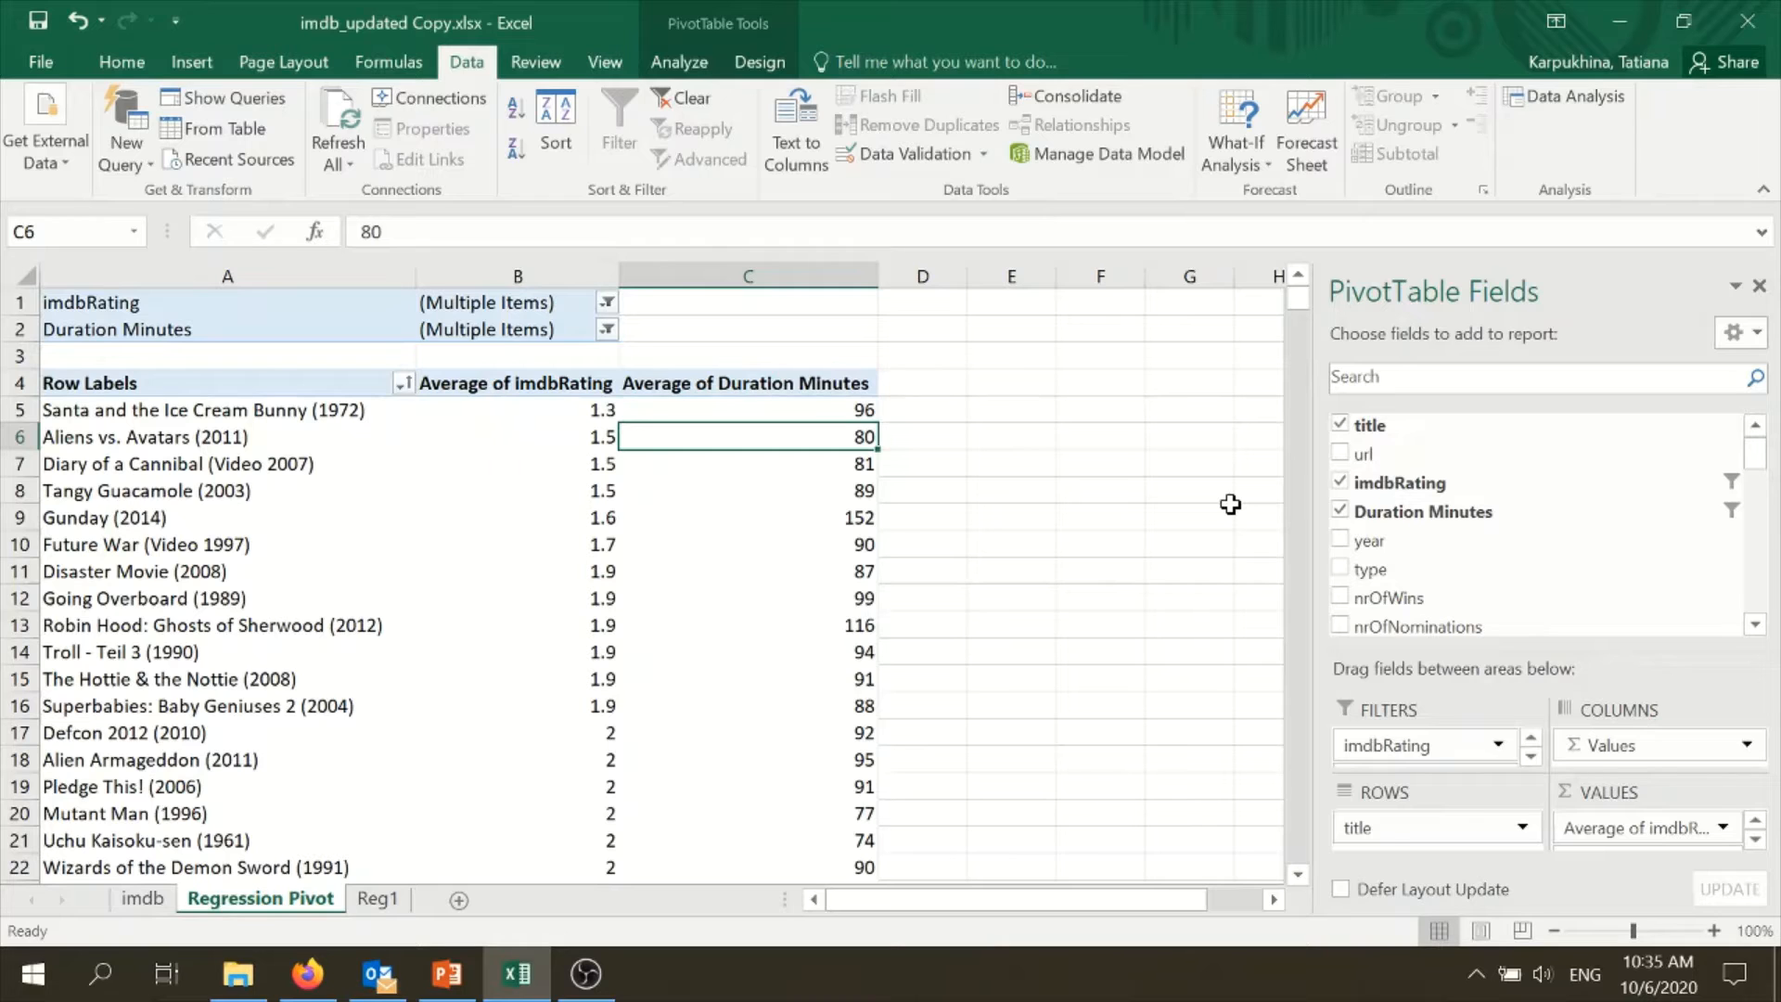
left_click_drag(1757, 458, 1760, 473)
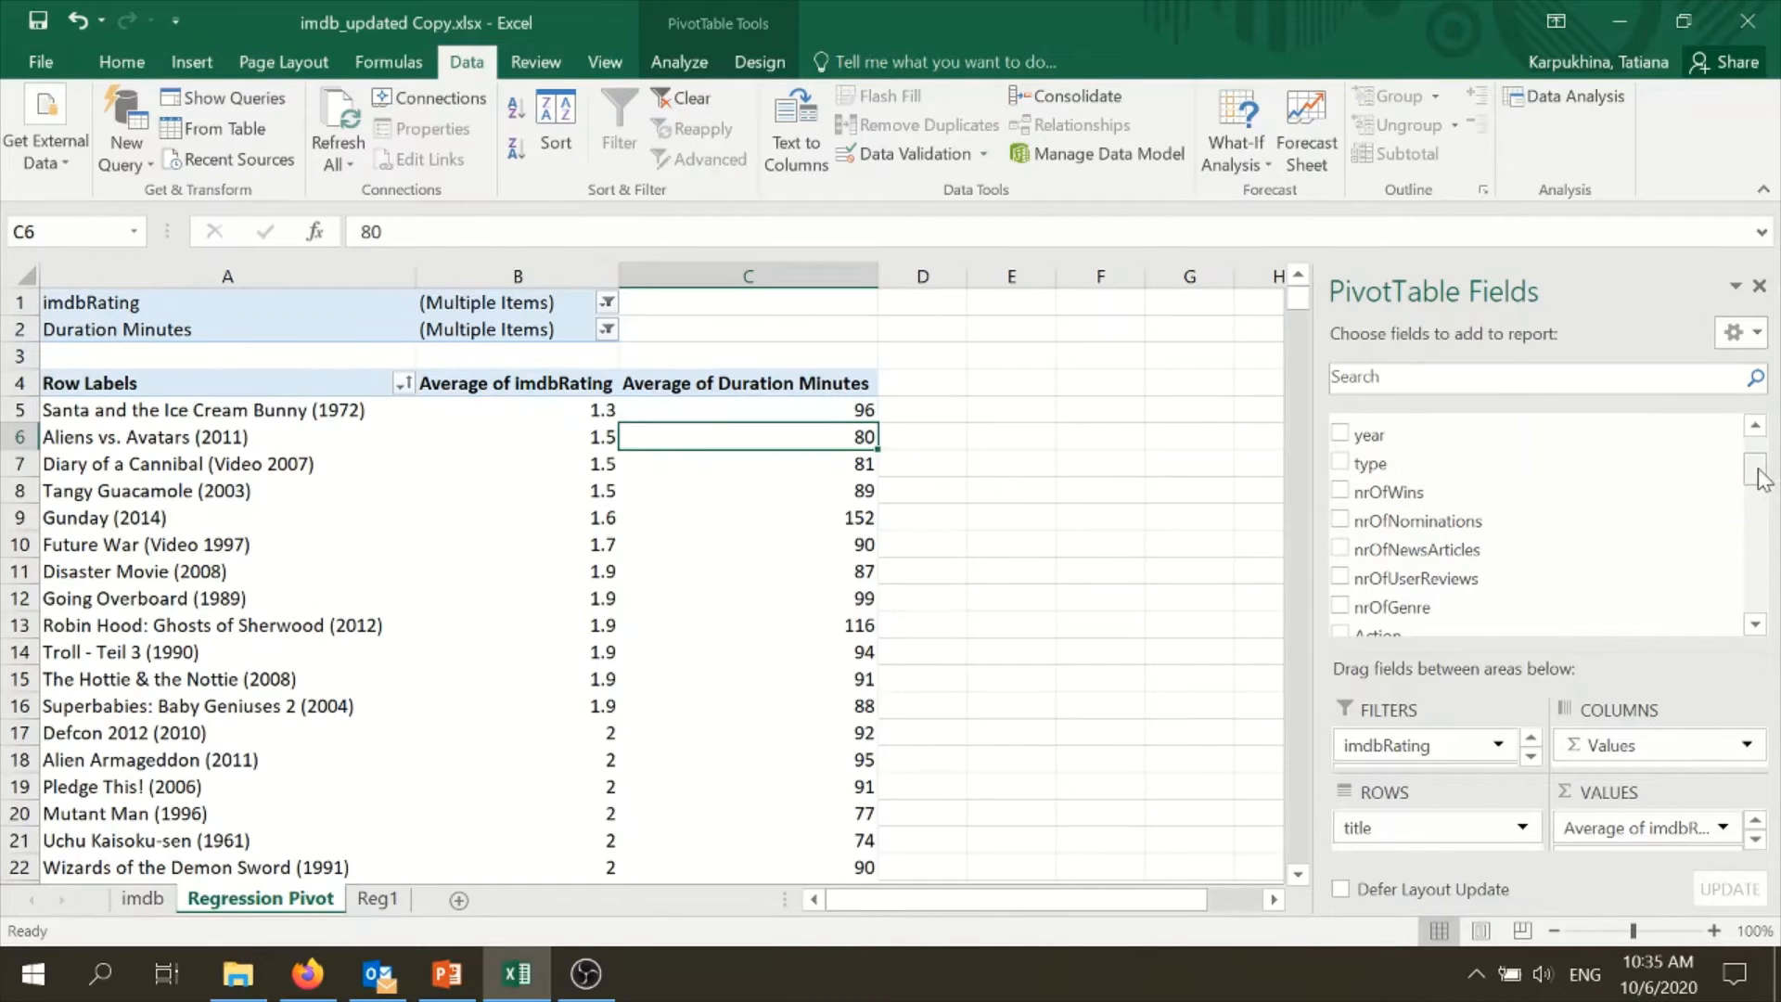
left_click_drag(1760, 478, 1758, 455)
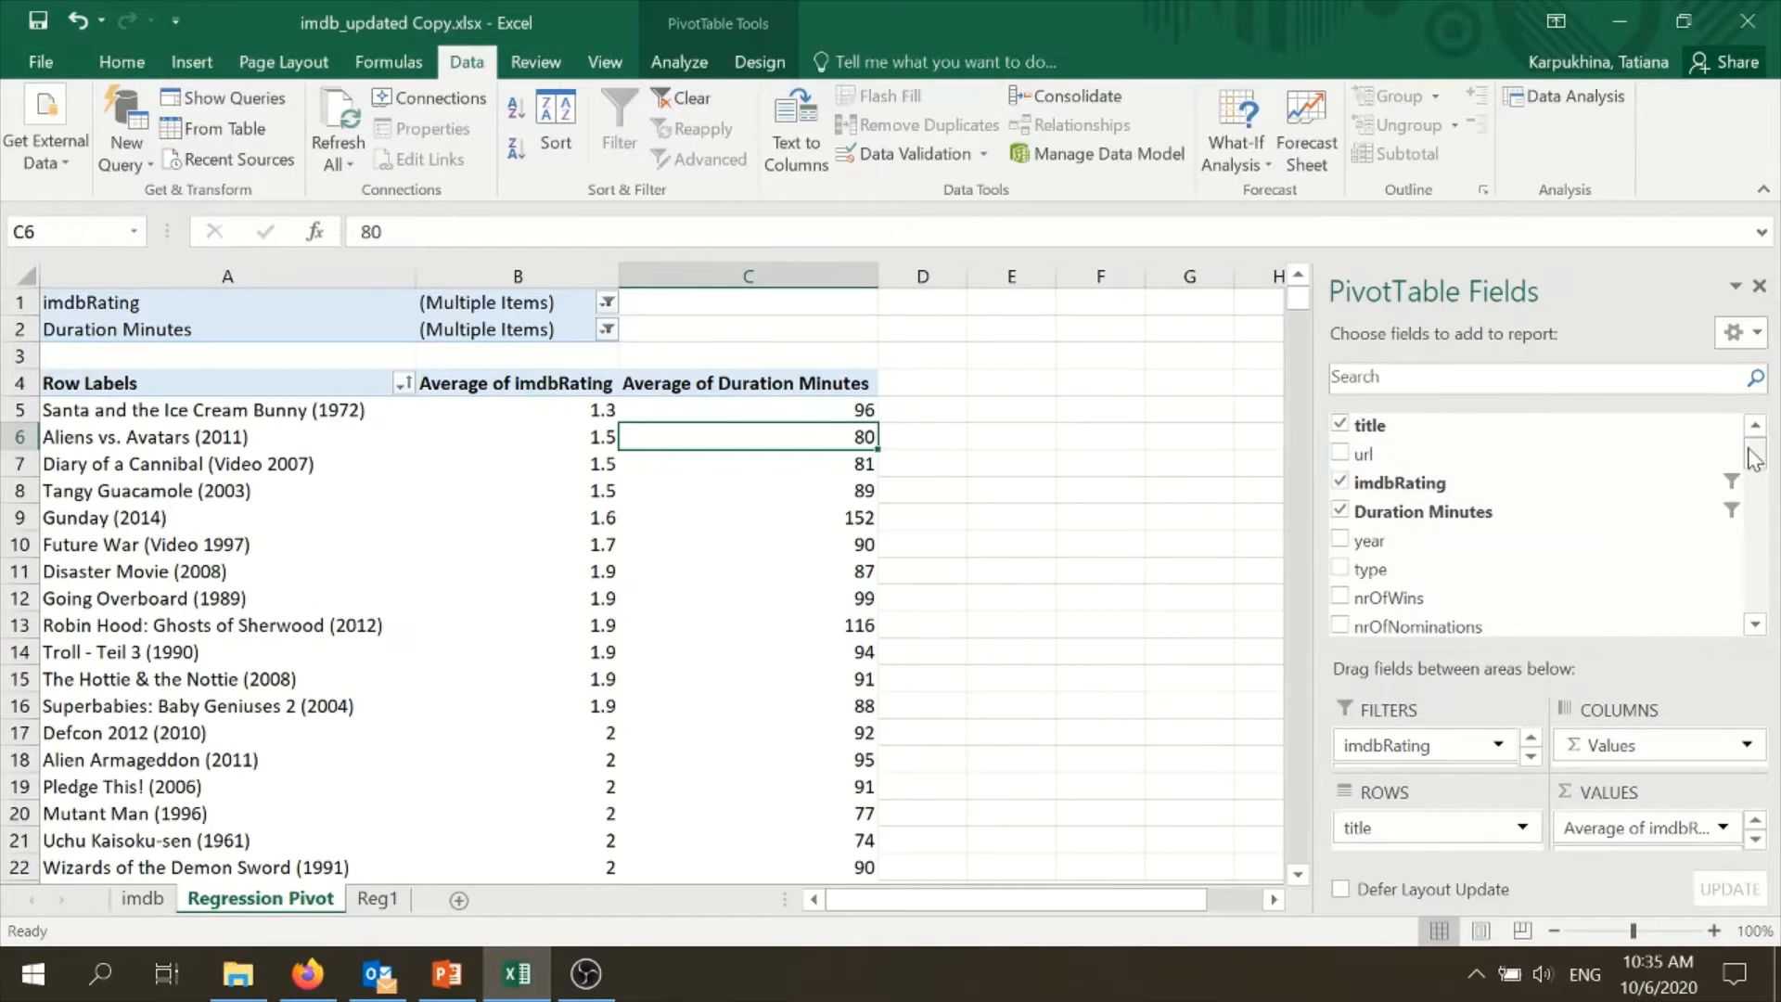
- Add nrOfWins to the PivotTable values and place it after Average of Duration Minutes
scroll(1753, 457, "down", 2)
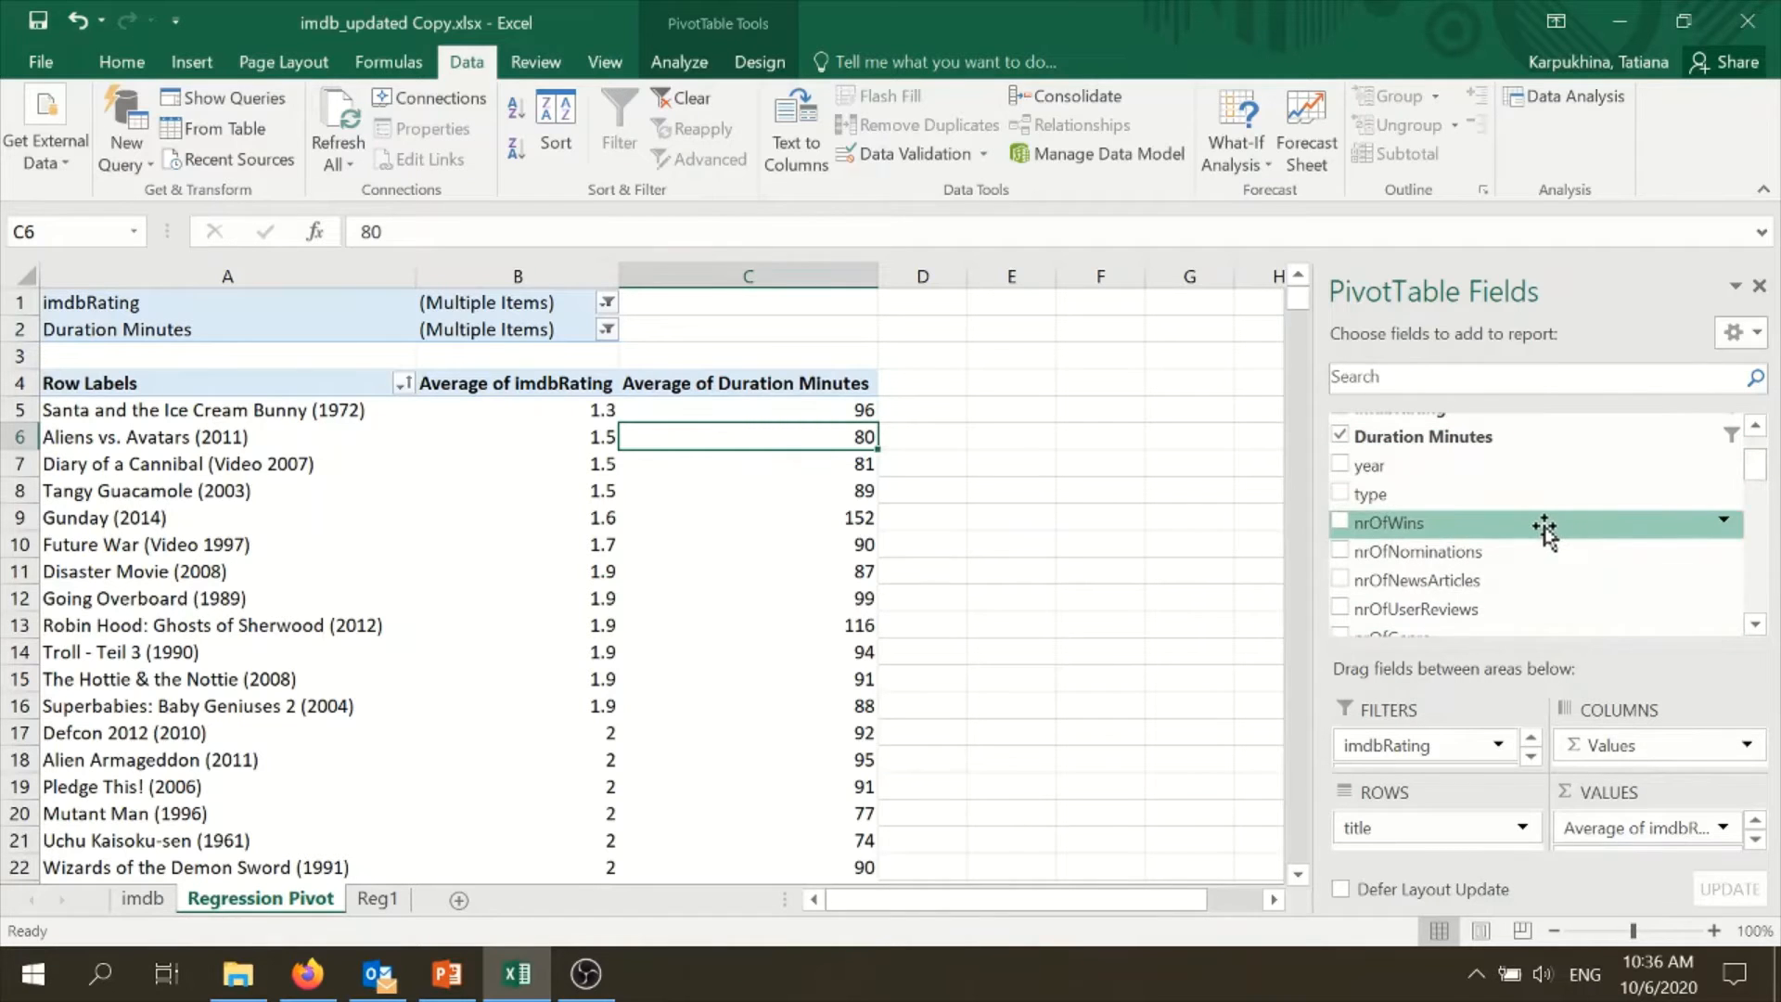
left_click_drag(1544, 531, 1670, 849)
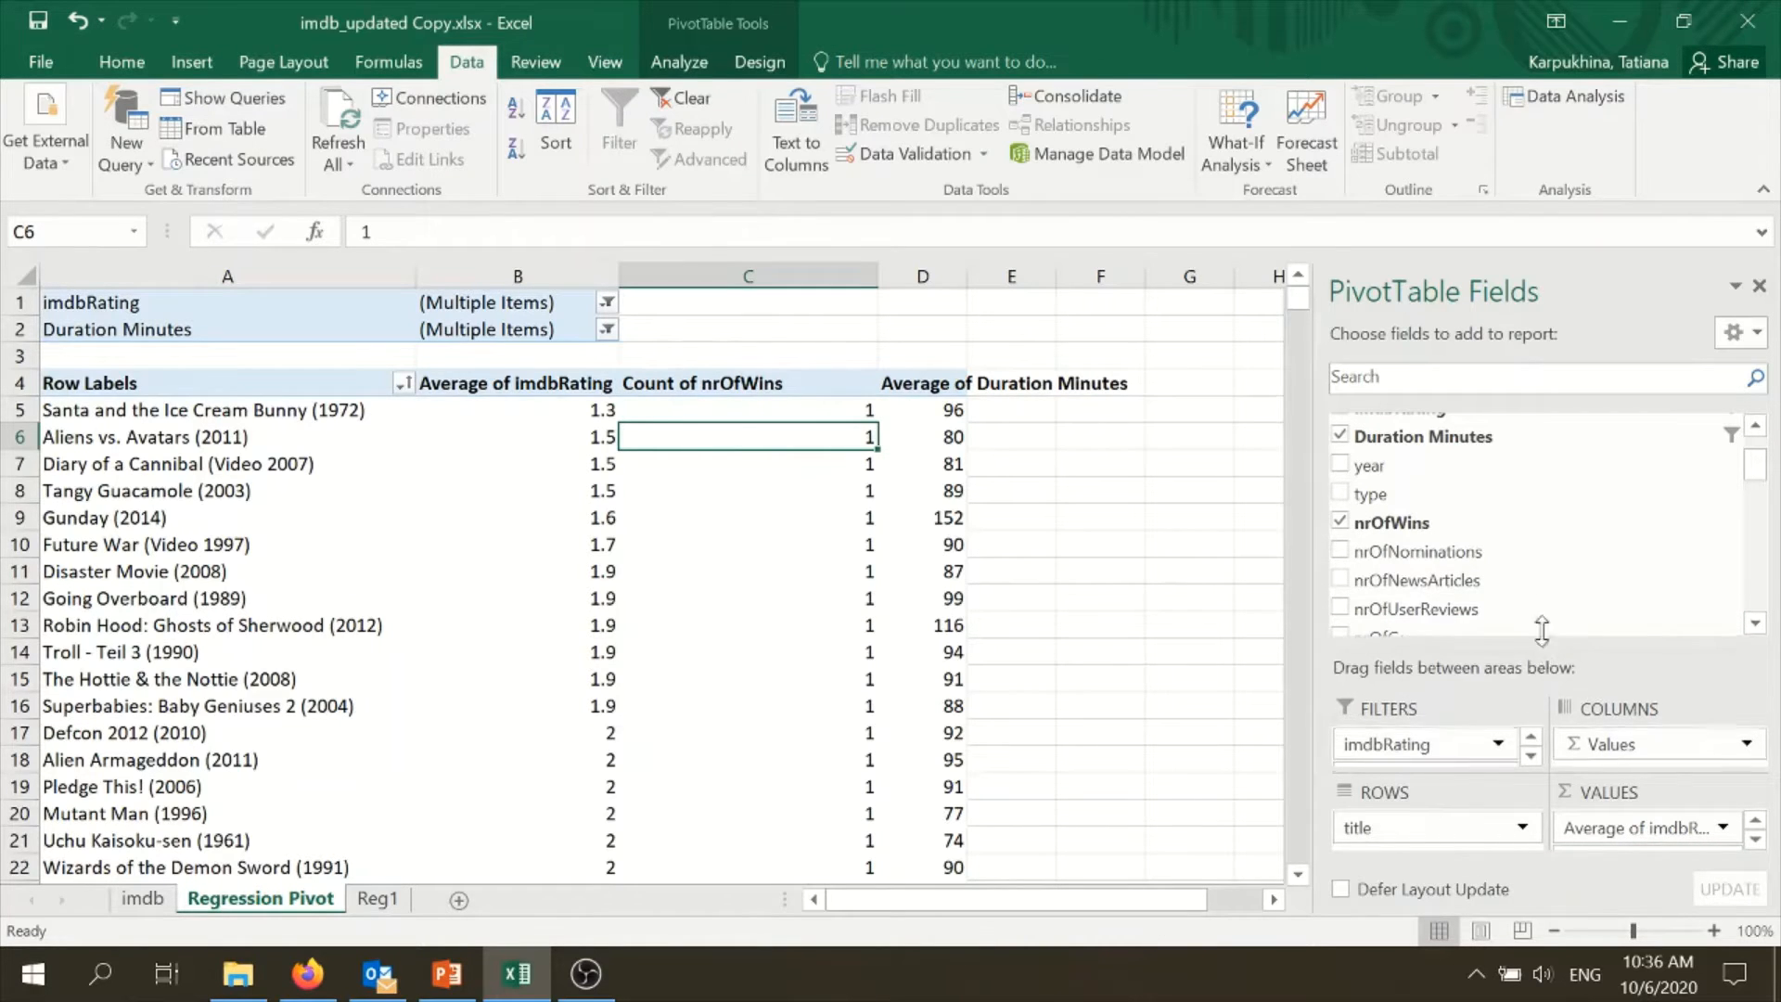
left_click_drag(1548, 652, 1548, 471)
left_click_drag(1632, 774, 1633, 835)
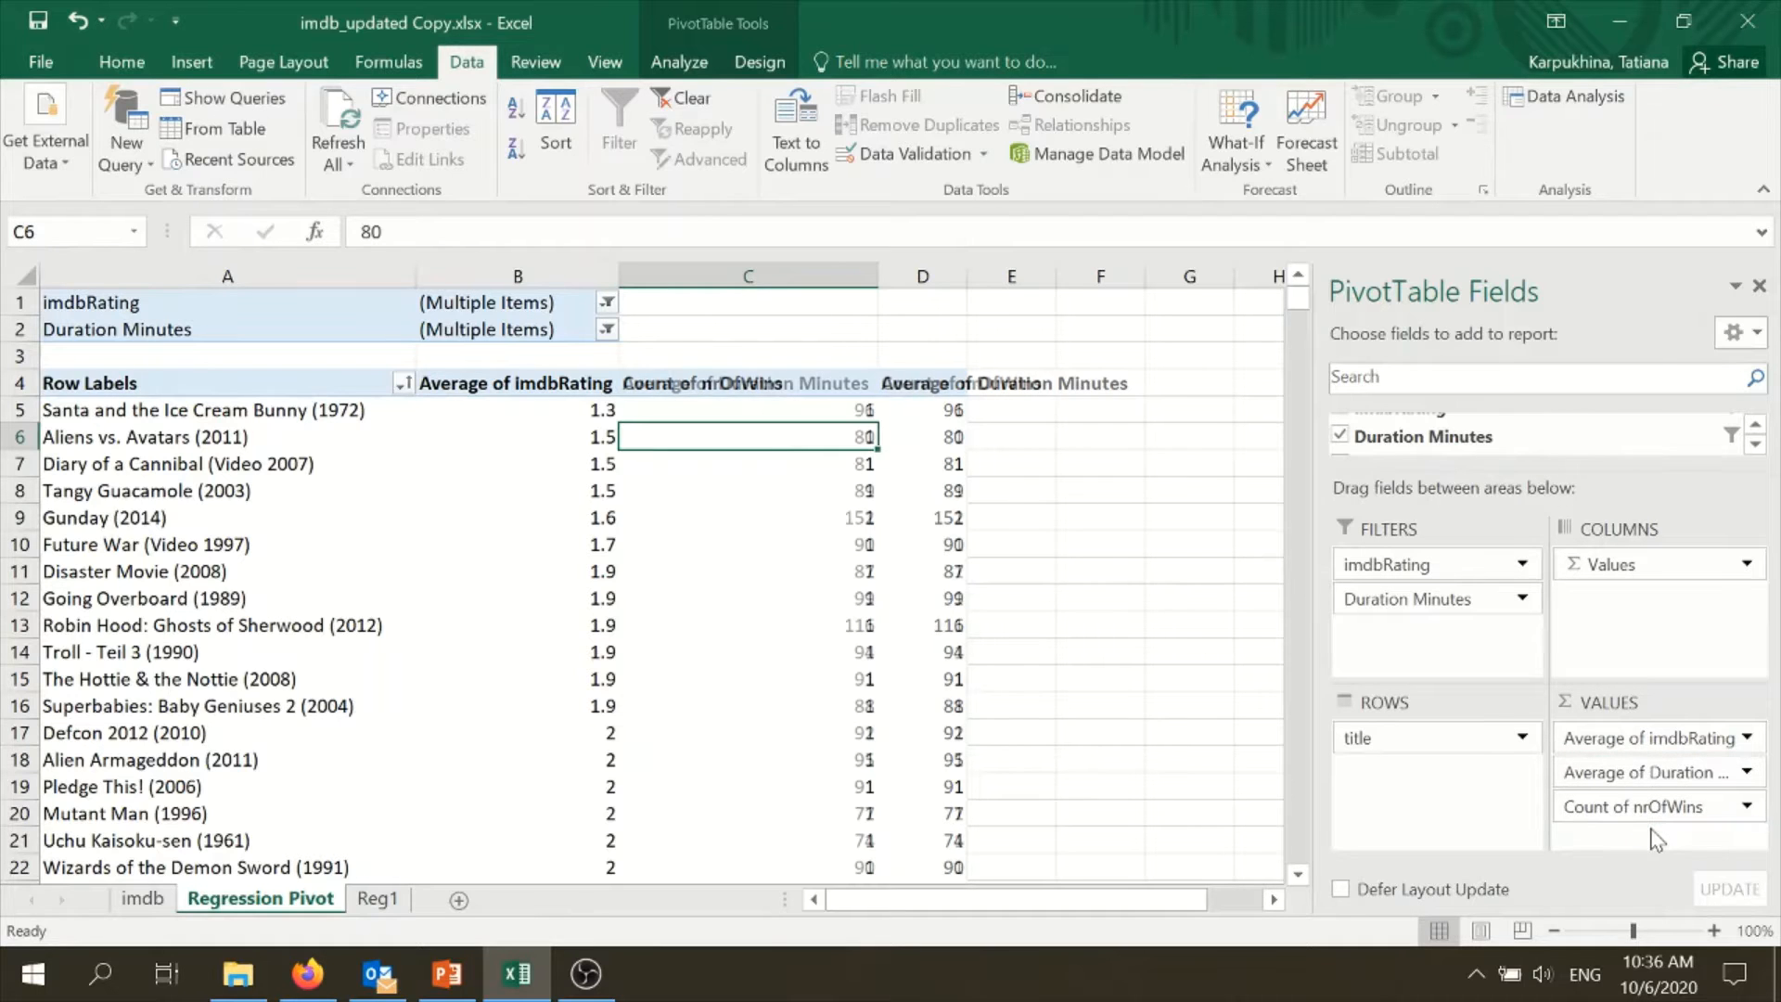
- Summarize the nrOfWins value field by Sum instead of Count
left_click(1748, 806)
left_click(1614, 766)
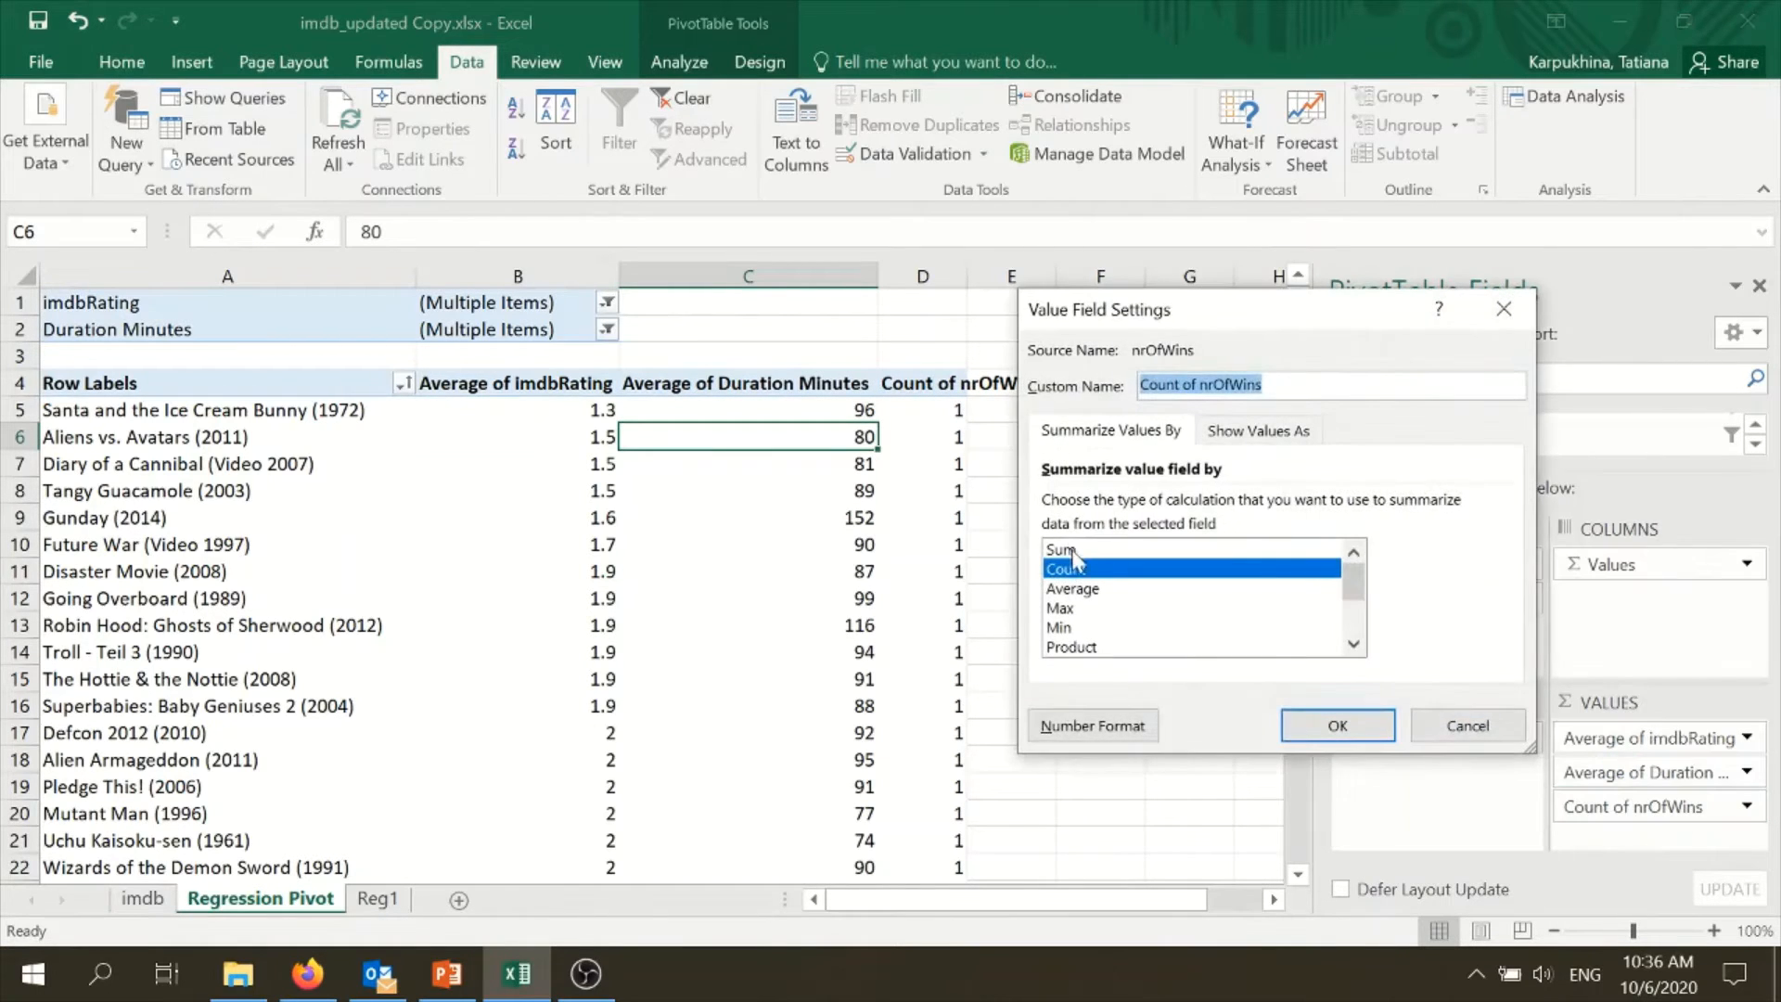
left_click(1072, 550)
left_click(1335, 724)
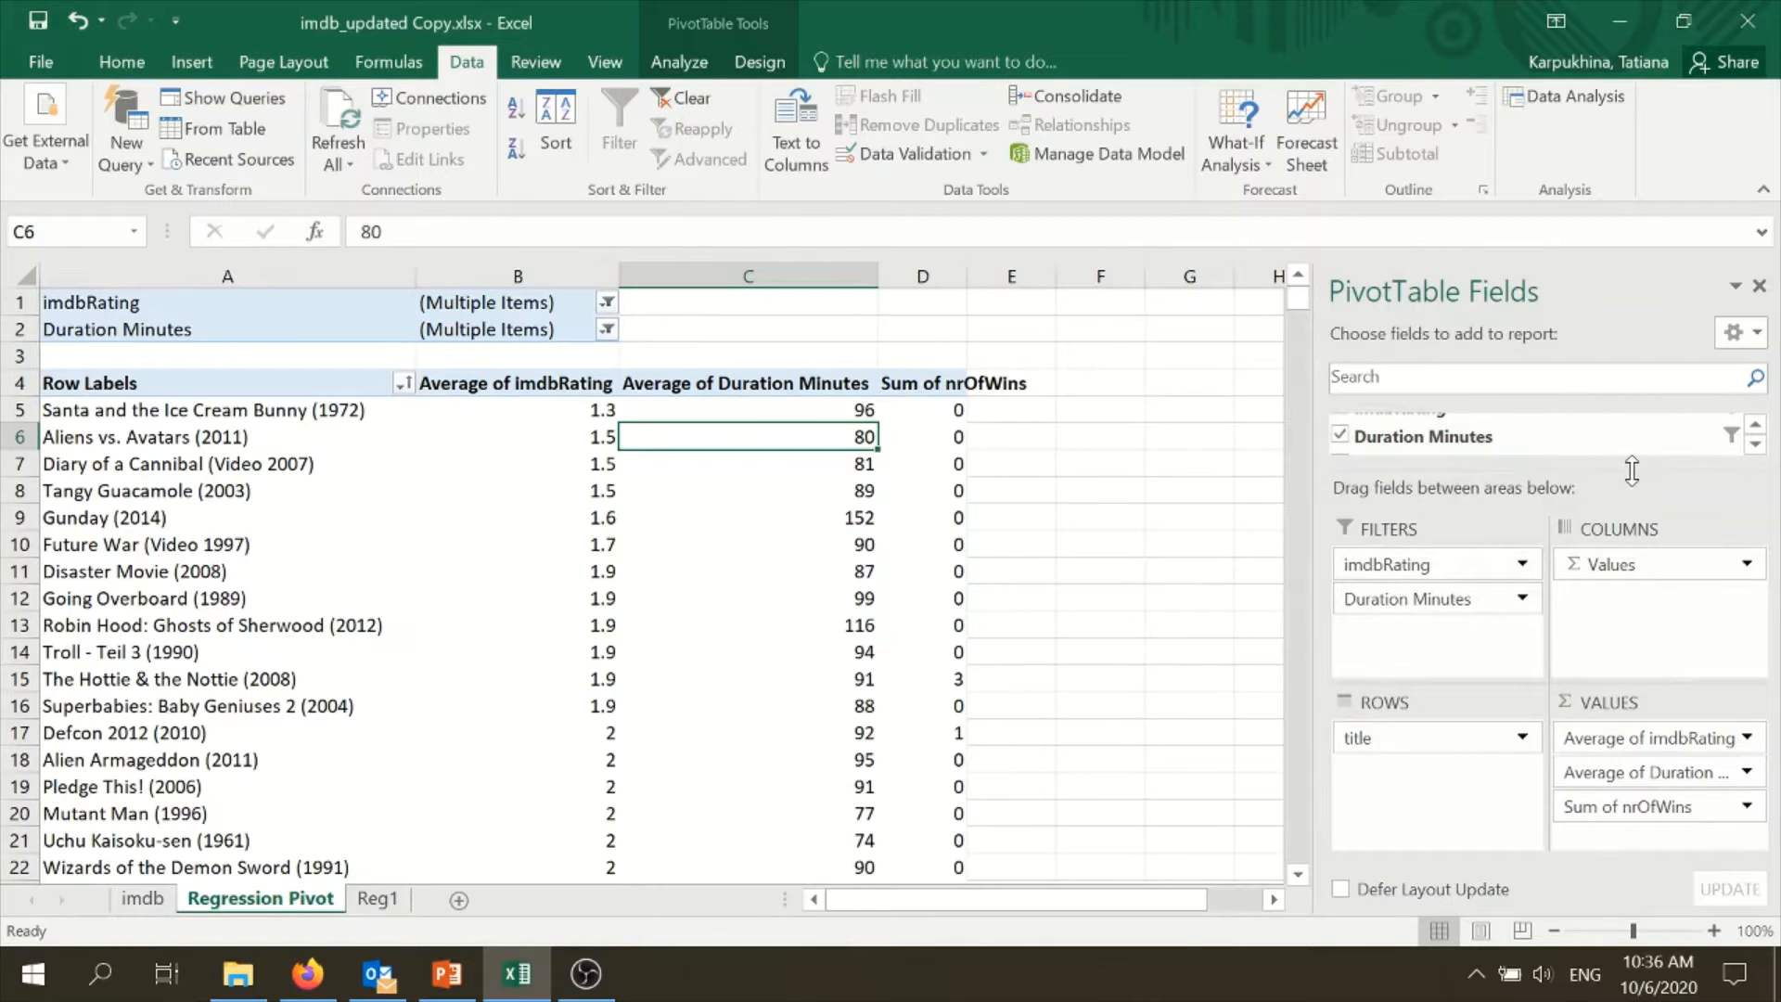
- Add nrOfNominations and nrOfNewsArticles to the PivotTable values after nrOfWins
left_click_drag(1632, 471, 1645, 560)
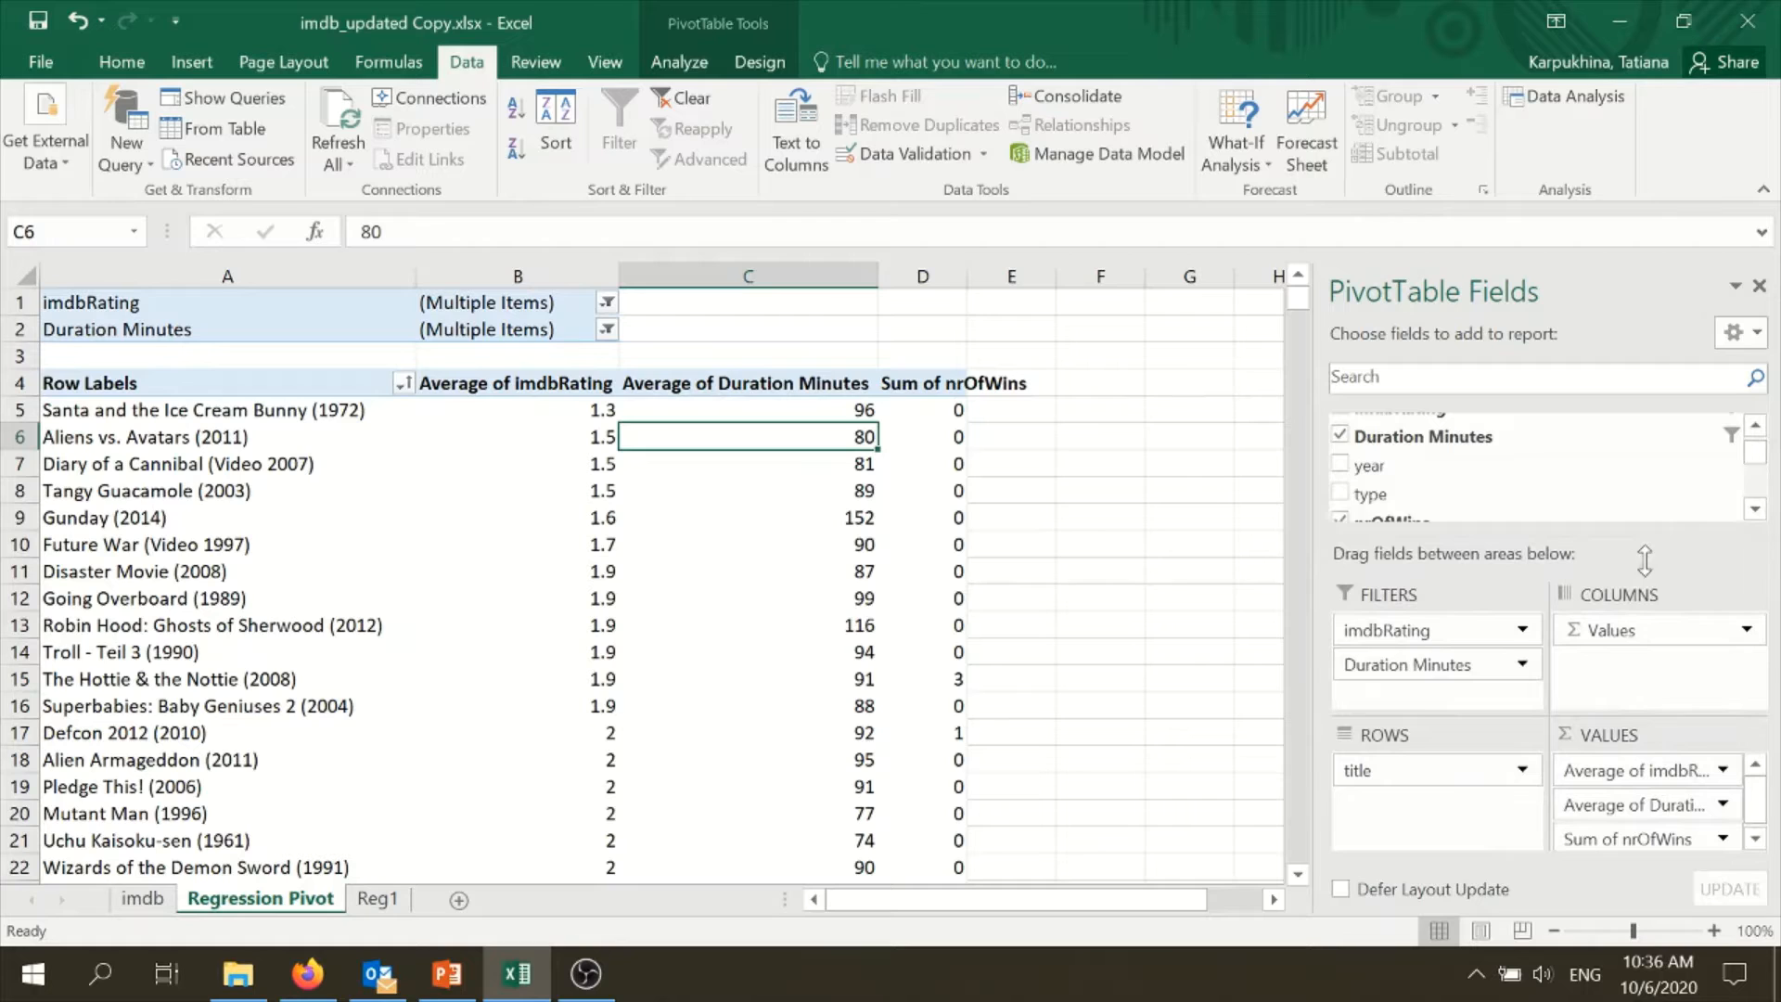
left_click(1754, 510)
left_click(1754, 510)
left_click(1754, 510)
left_click(1754, 511)
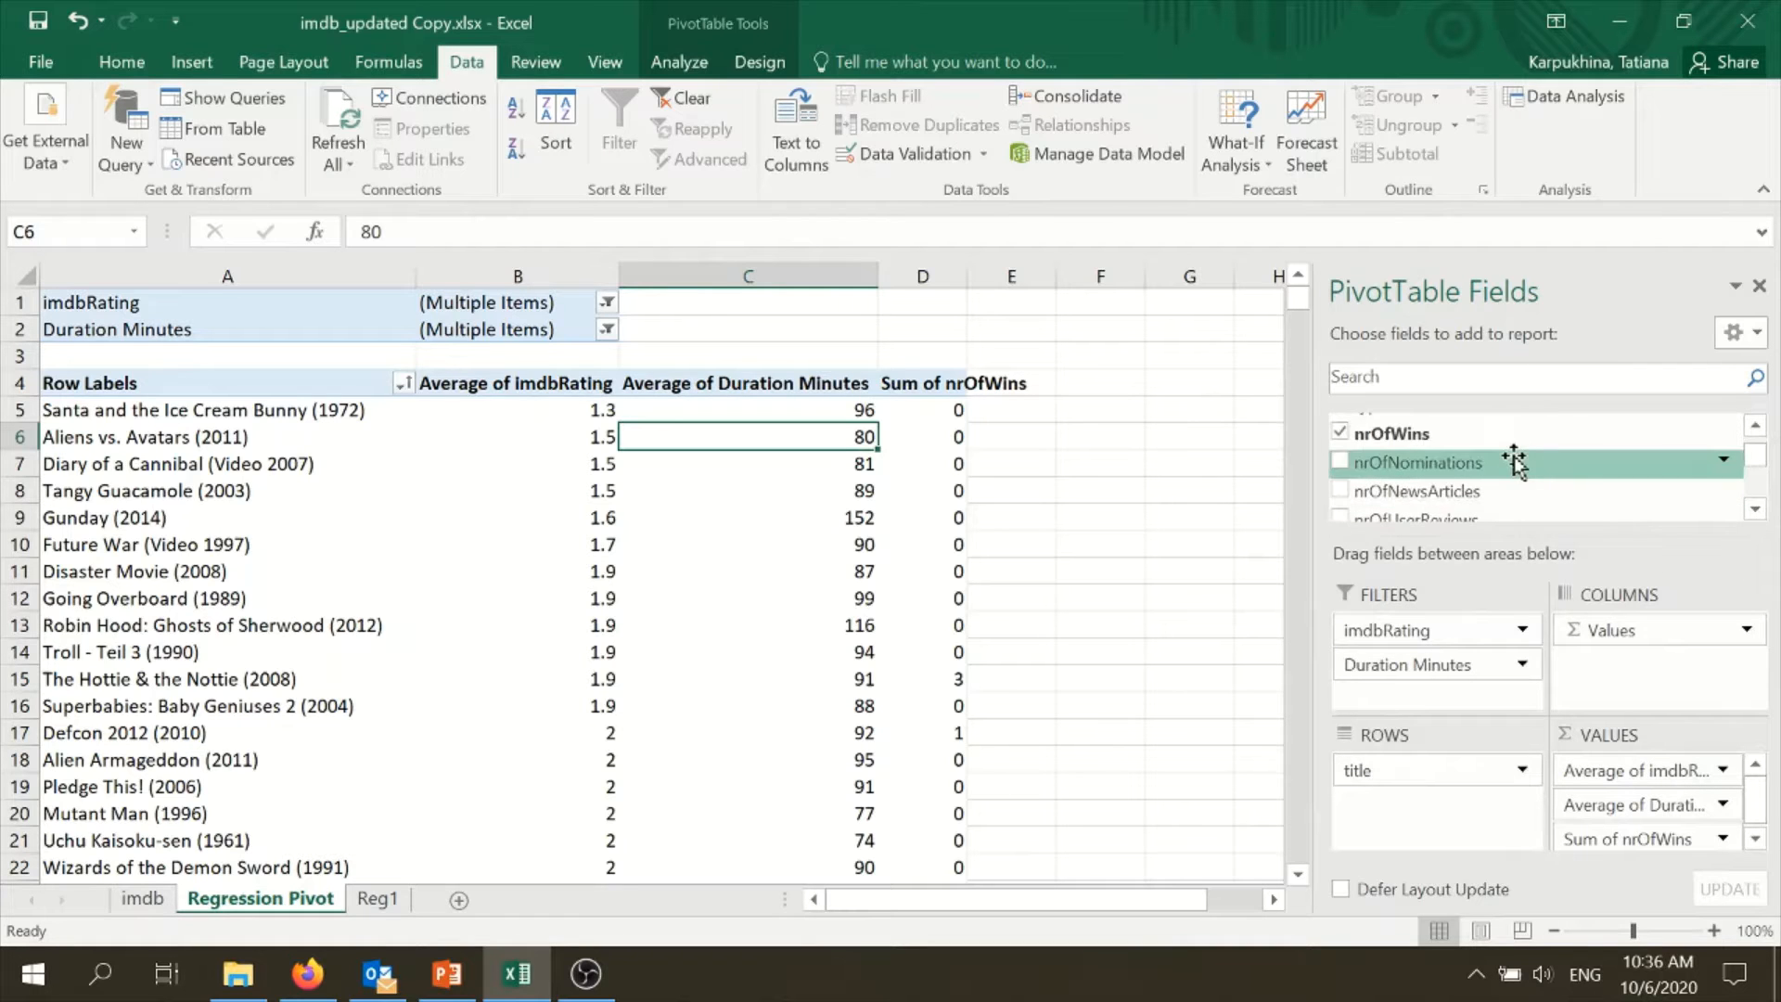
left_click_drag(1514, 461, 1684, 842)
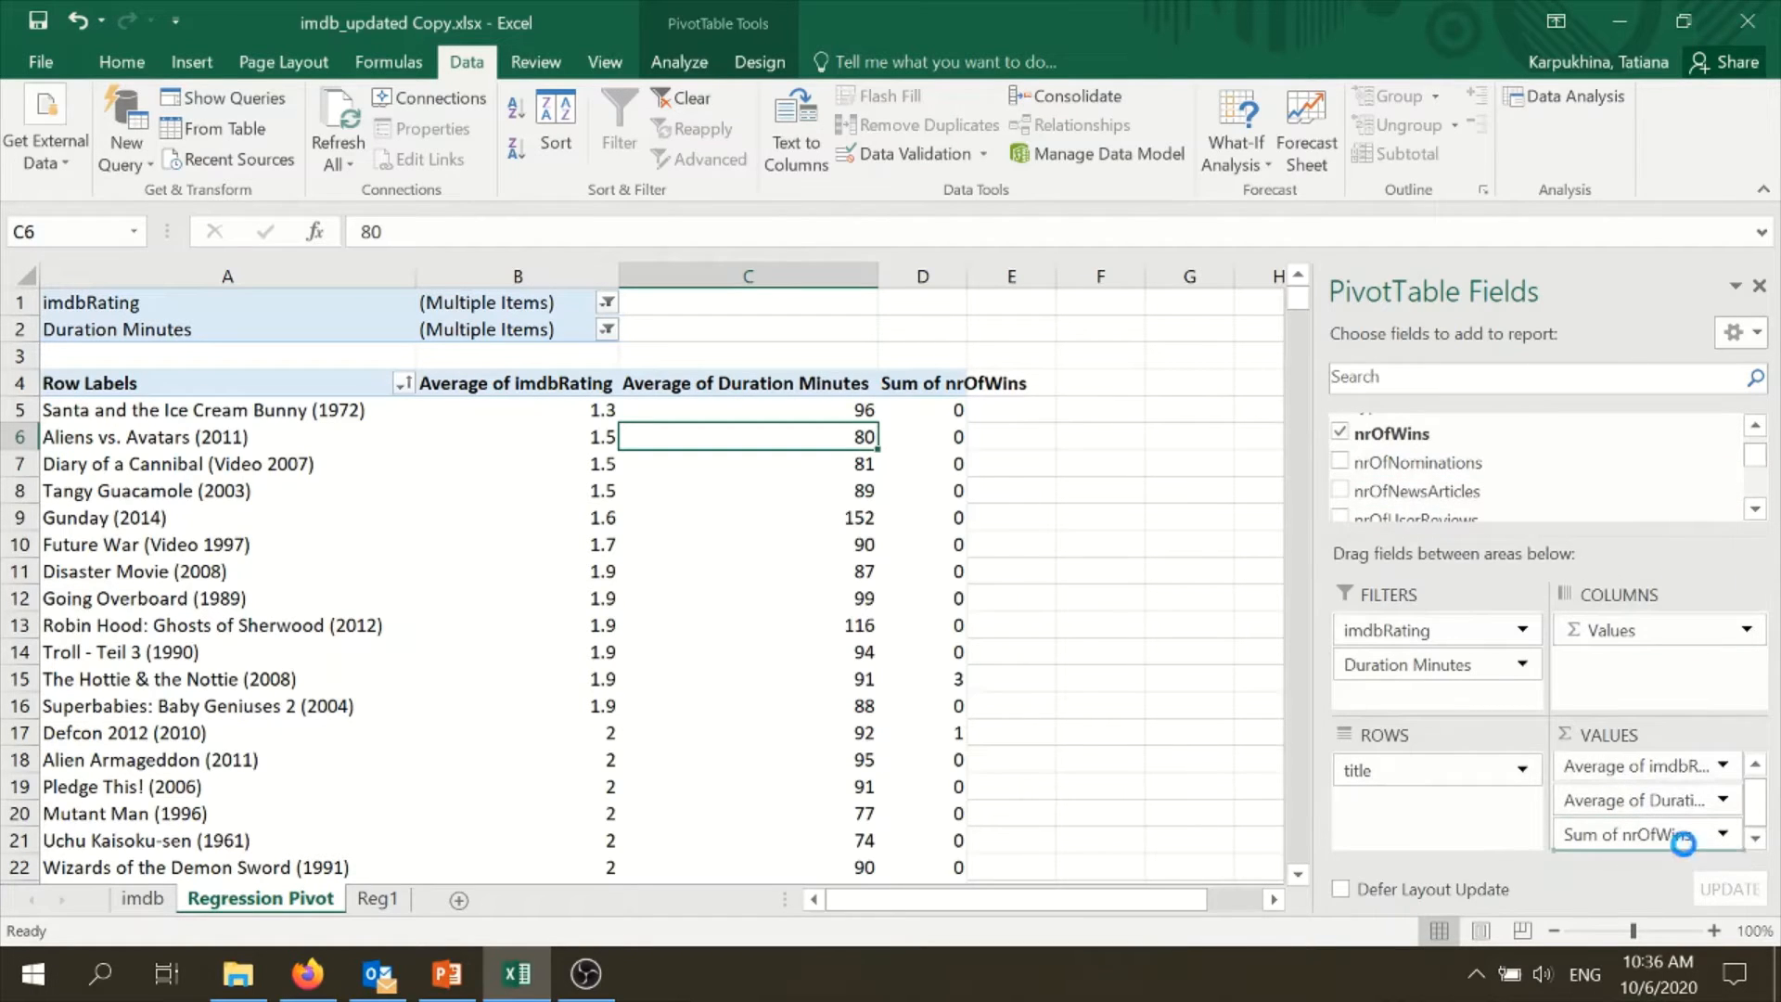
left_click_drag(1511, 491, 1672, 845)
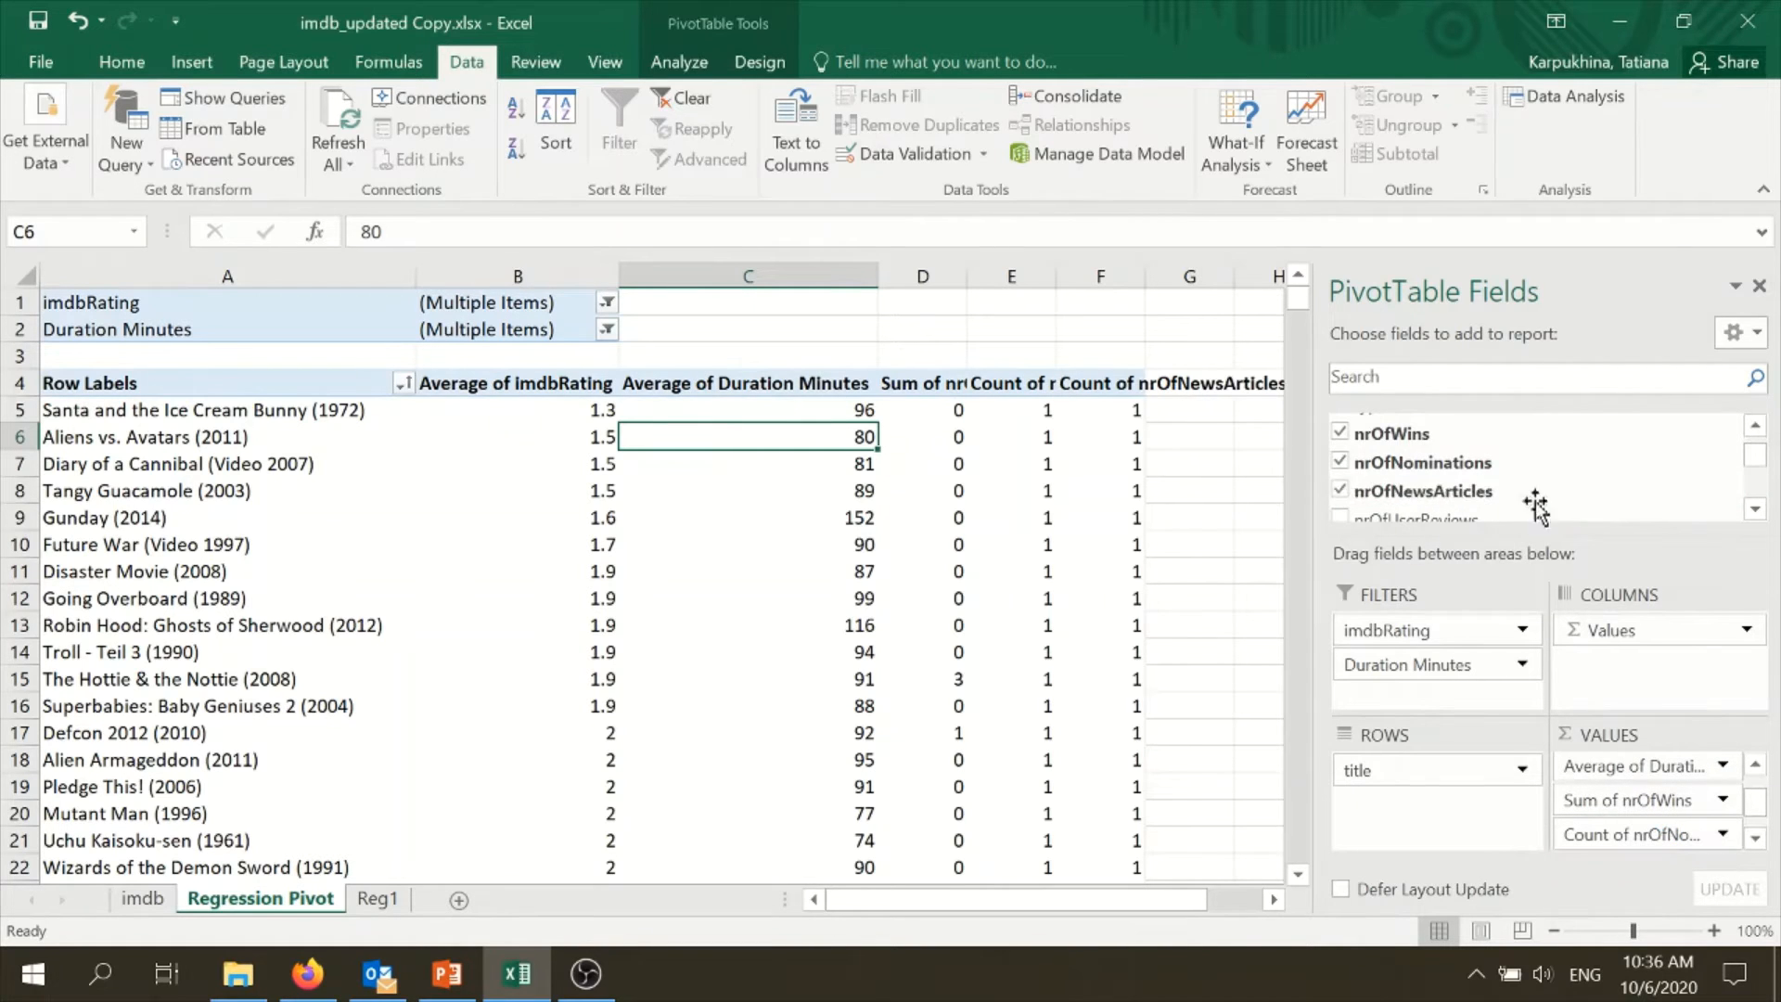
- Add nrOfUserReviews, nrOfGenre and Word Count to the PivotTable values
left_click(1755, 509)
left_click(1755, 509)
left_click_drag(1566, 475, 1680, 835)
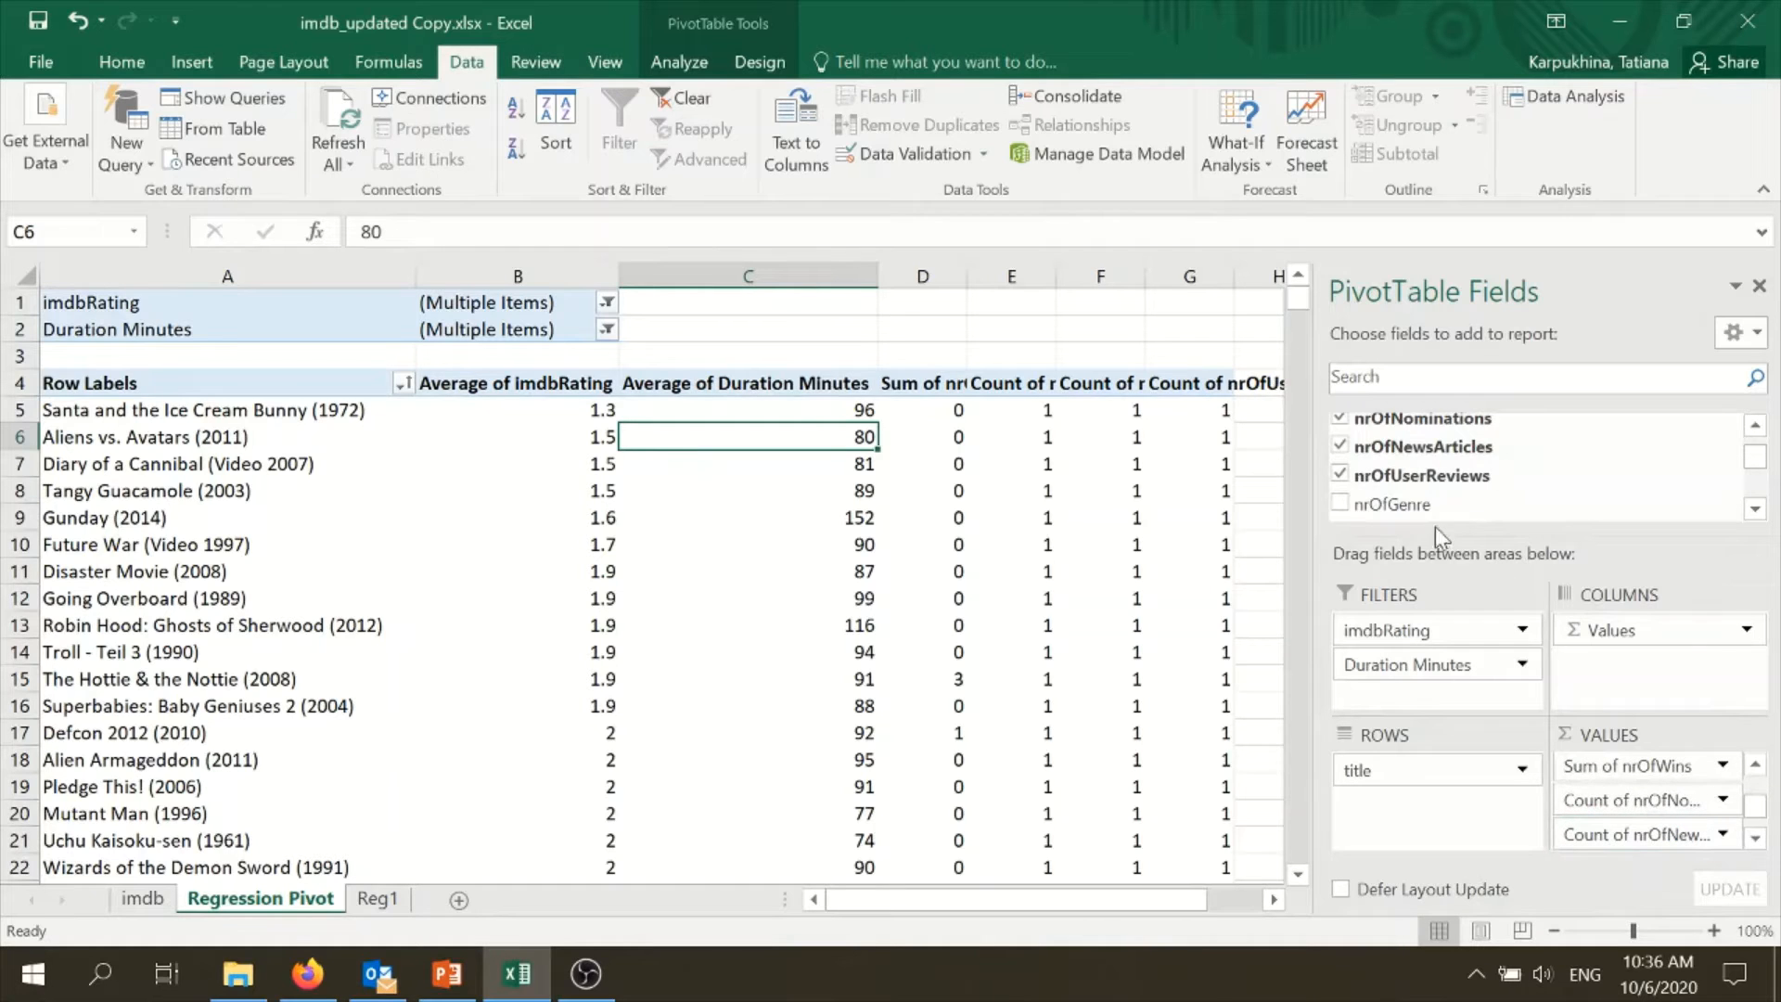
left_click_drag(1442, 505, 1696, 815)
left_click(1755, 508)
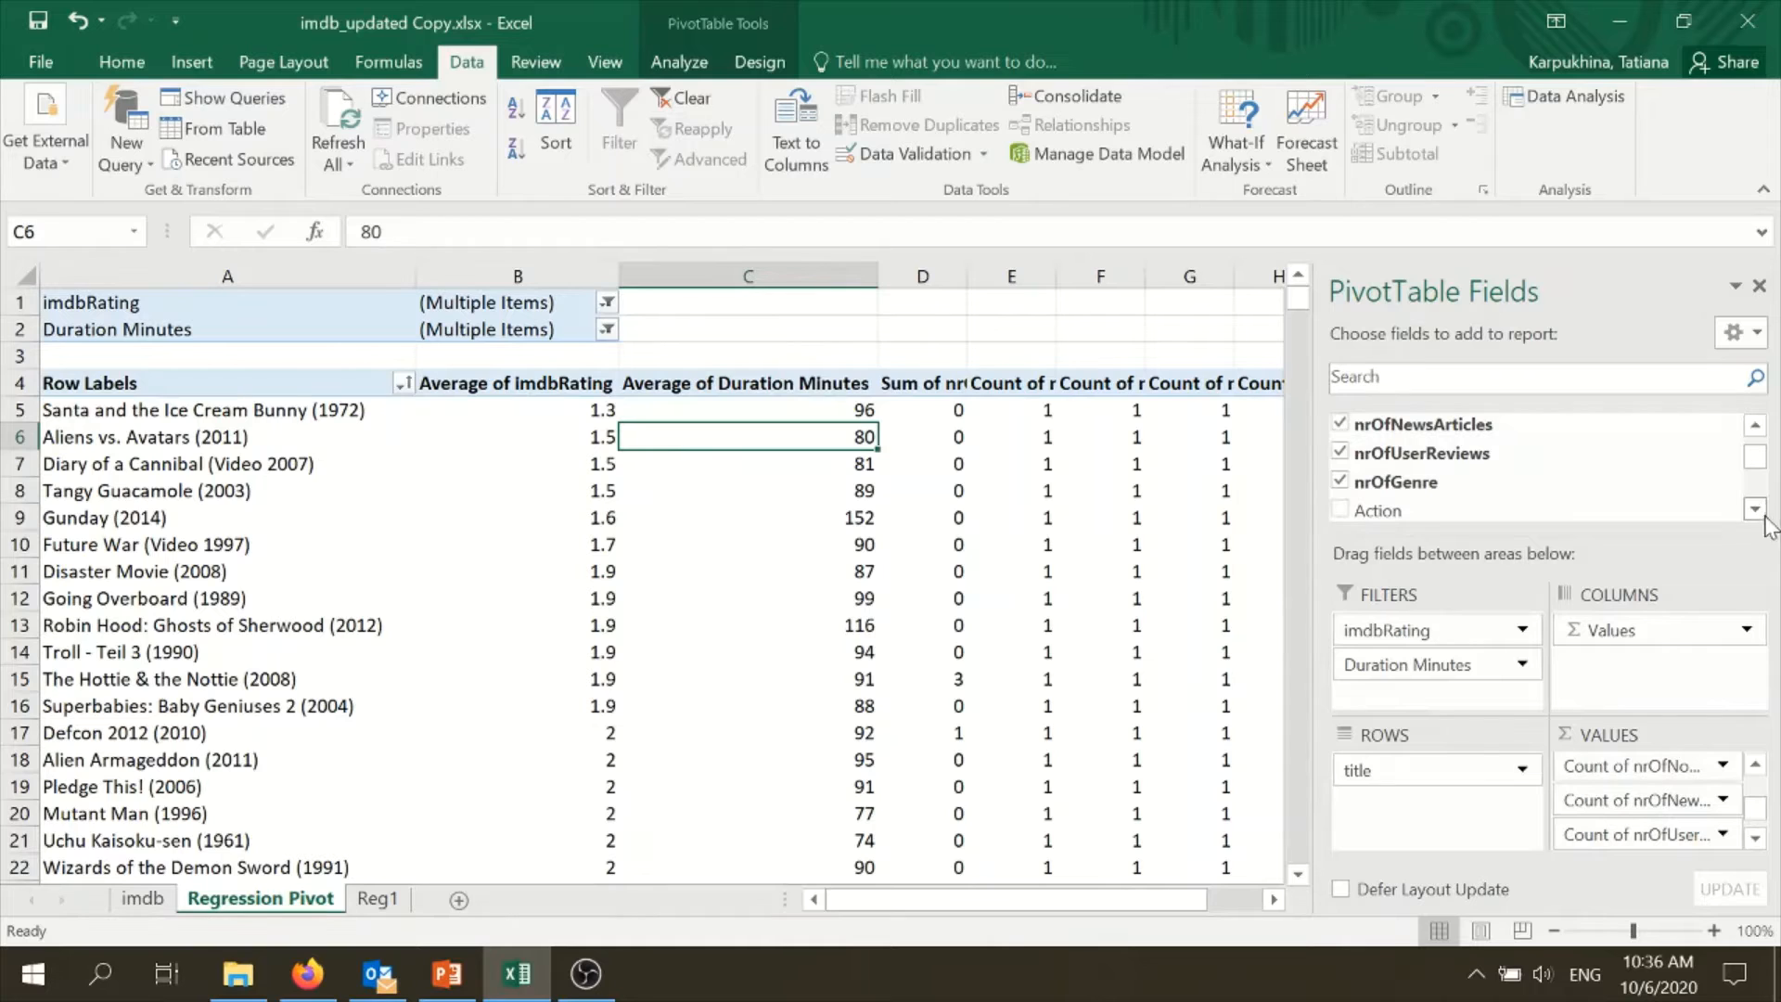
left_click(1755, 507)
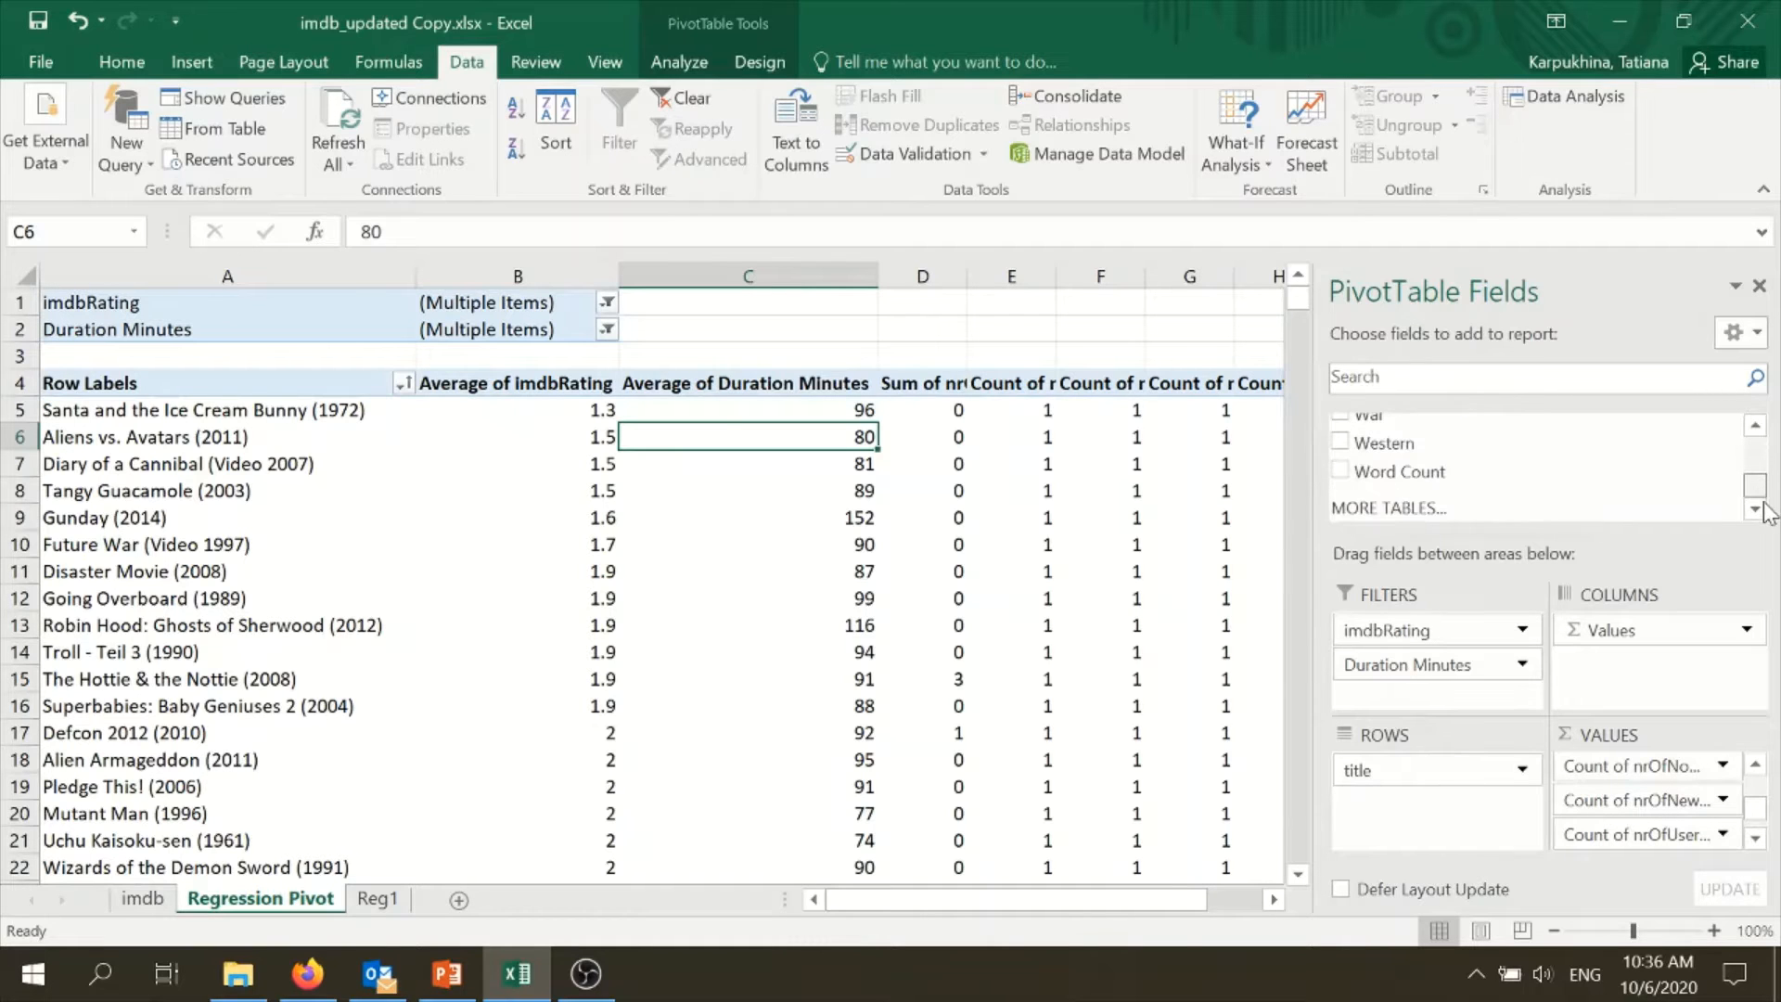
left_click_drag(1461, 475, 1659, 824)
- Check the selected fields in the field list and narrow the PivotTable Fields pane to show more value columns
left_click_drag(1771, 492, 1761, 457)
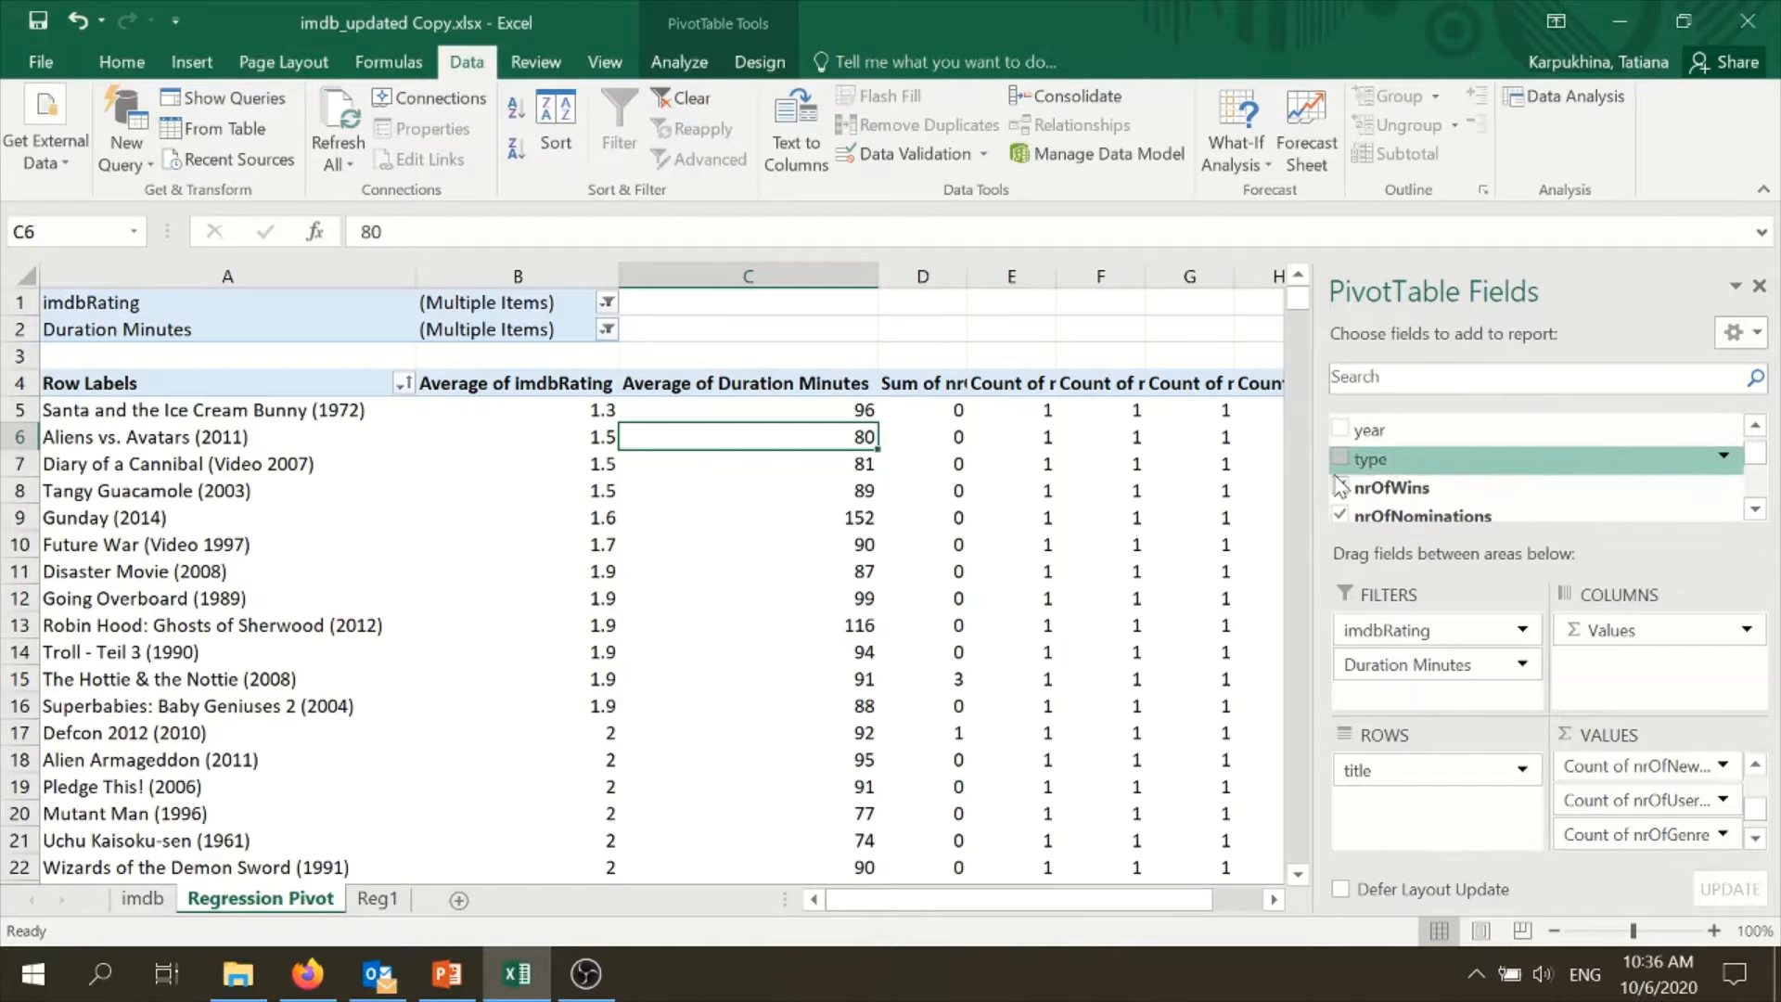
left_click_drag(1753, 467, 1751, 461)
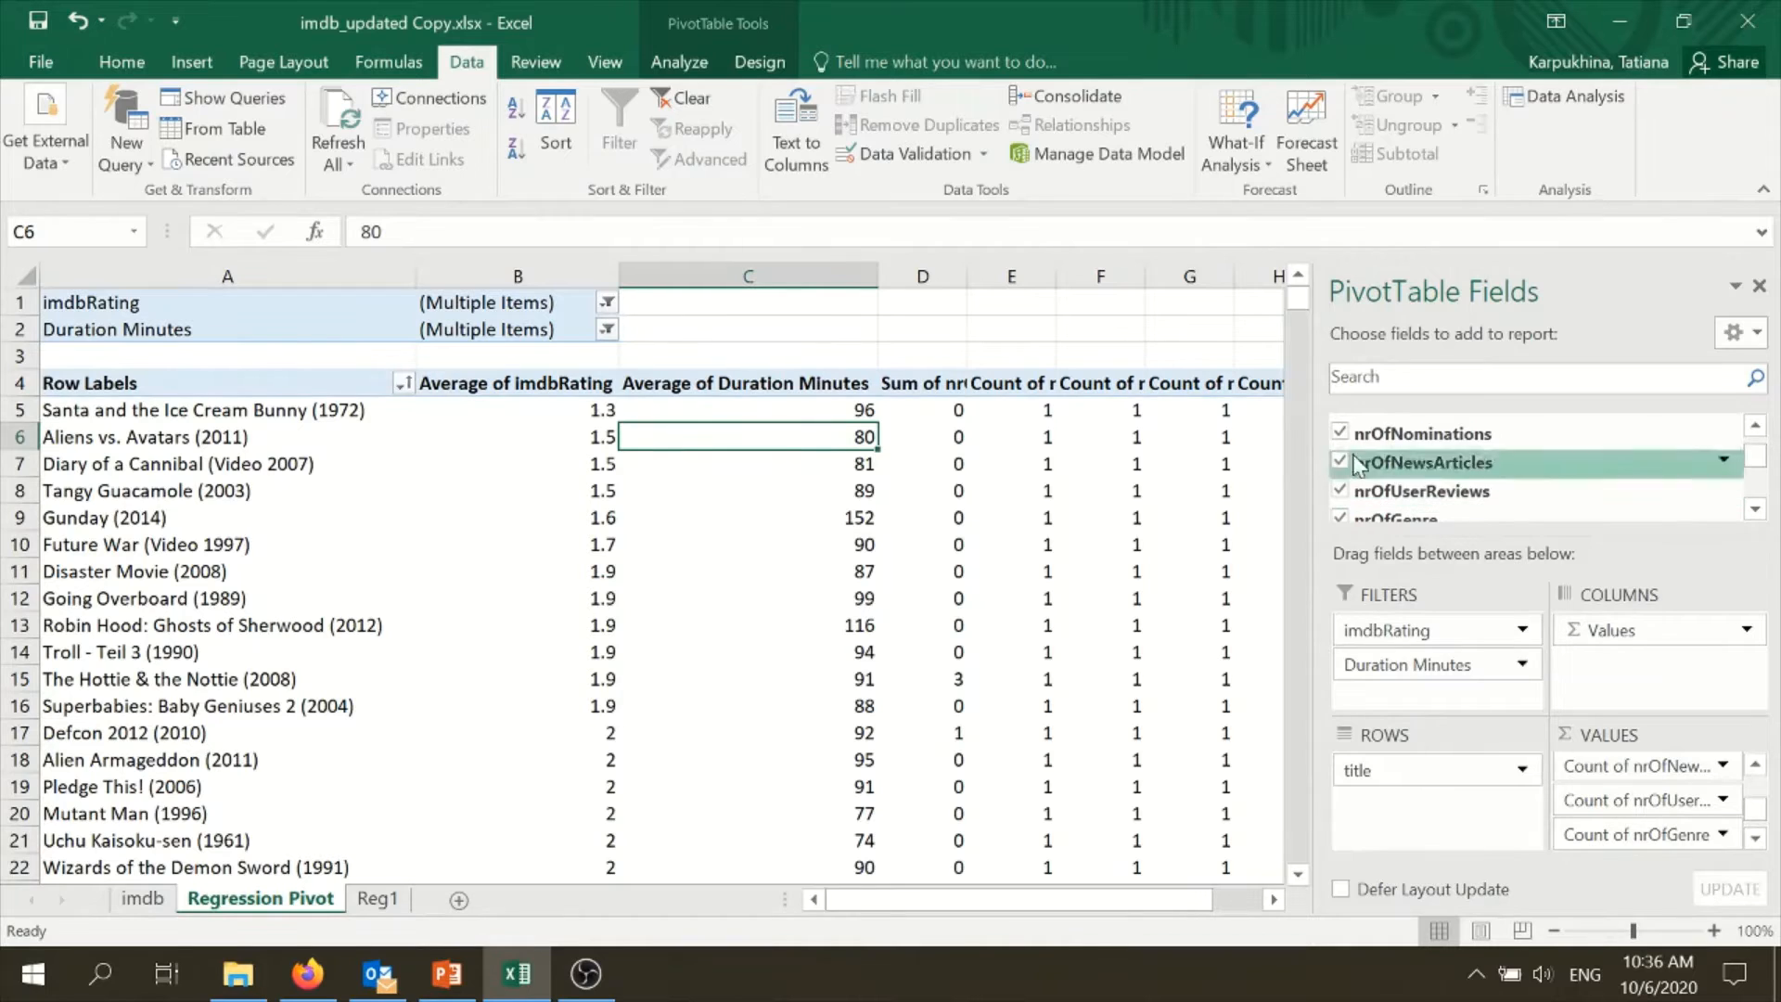
left_click_drag(1310, 408, 1397, 384)
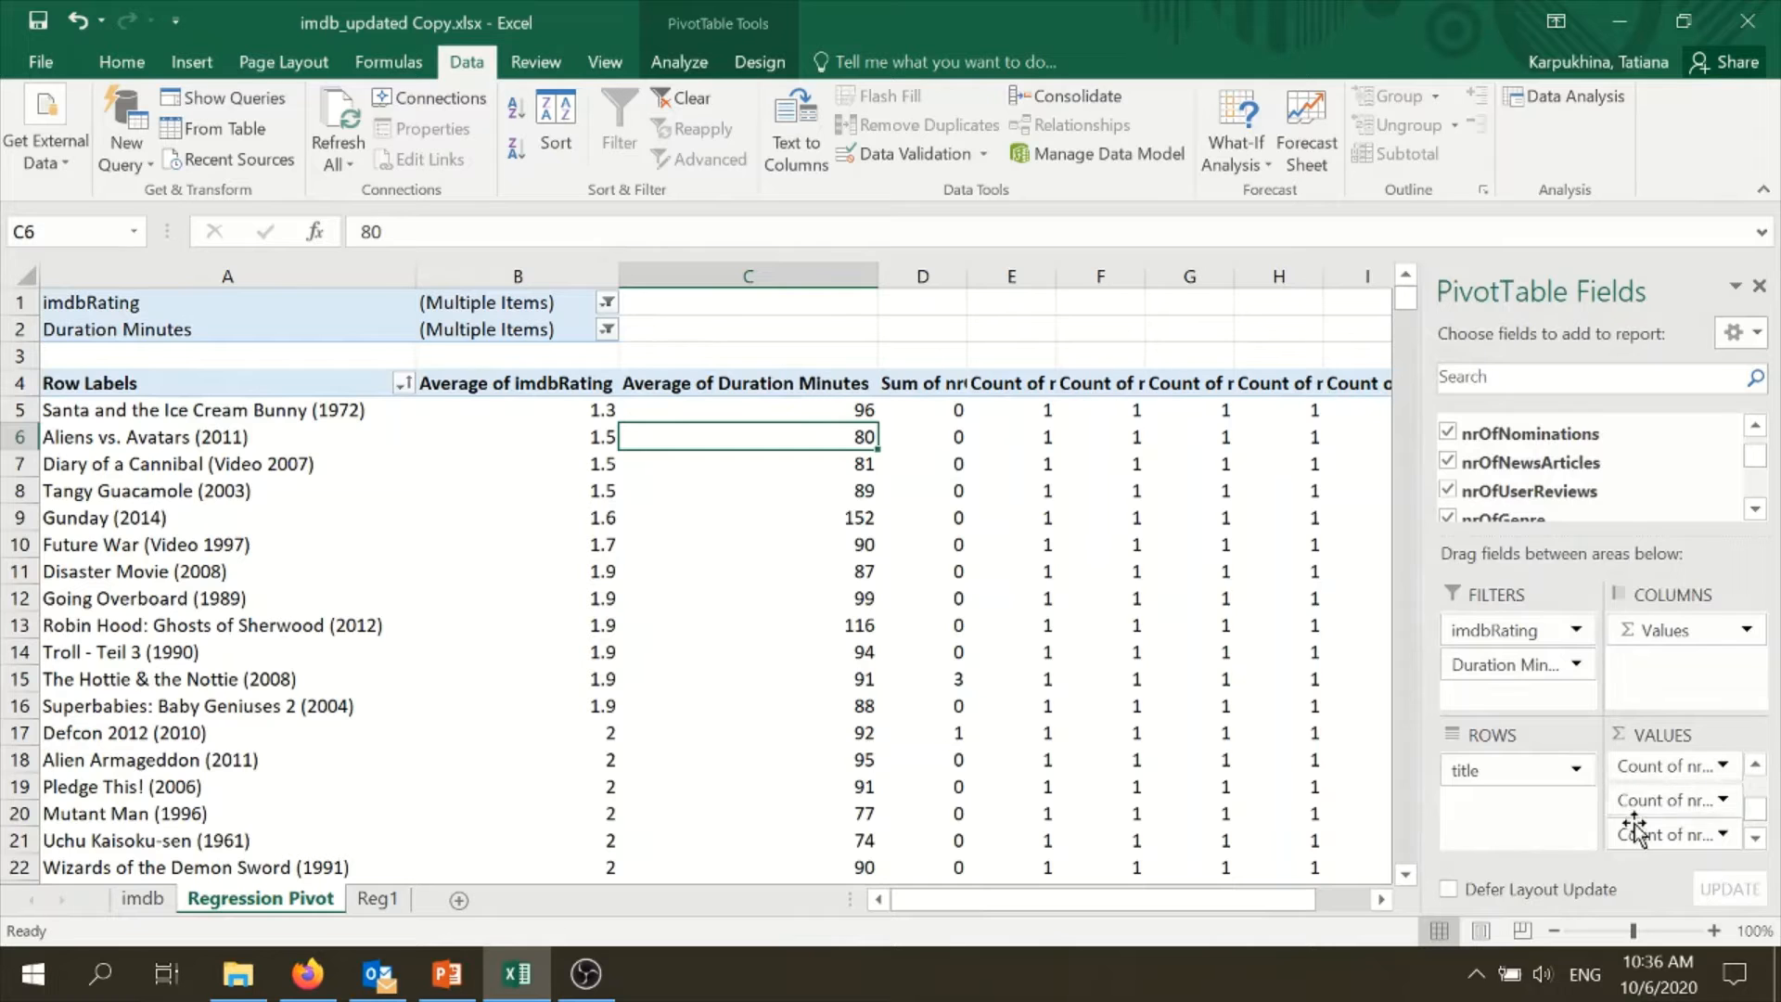
left_click_drag(1110, 902, 1159, 898)
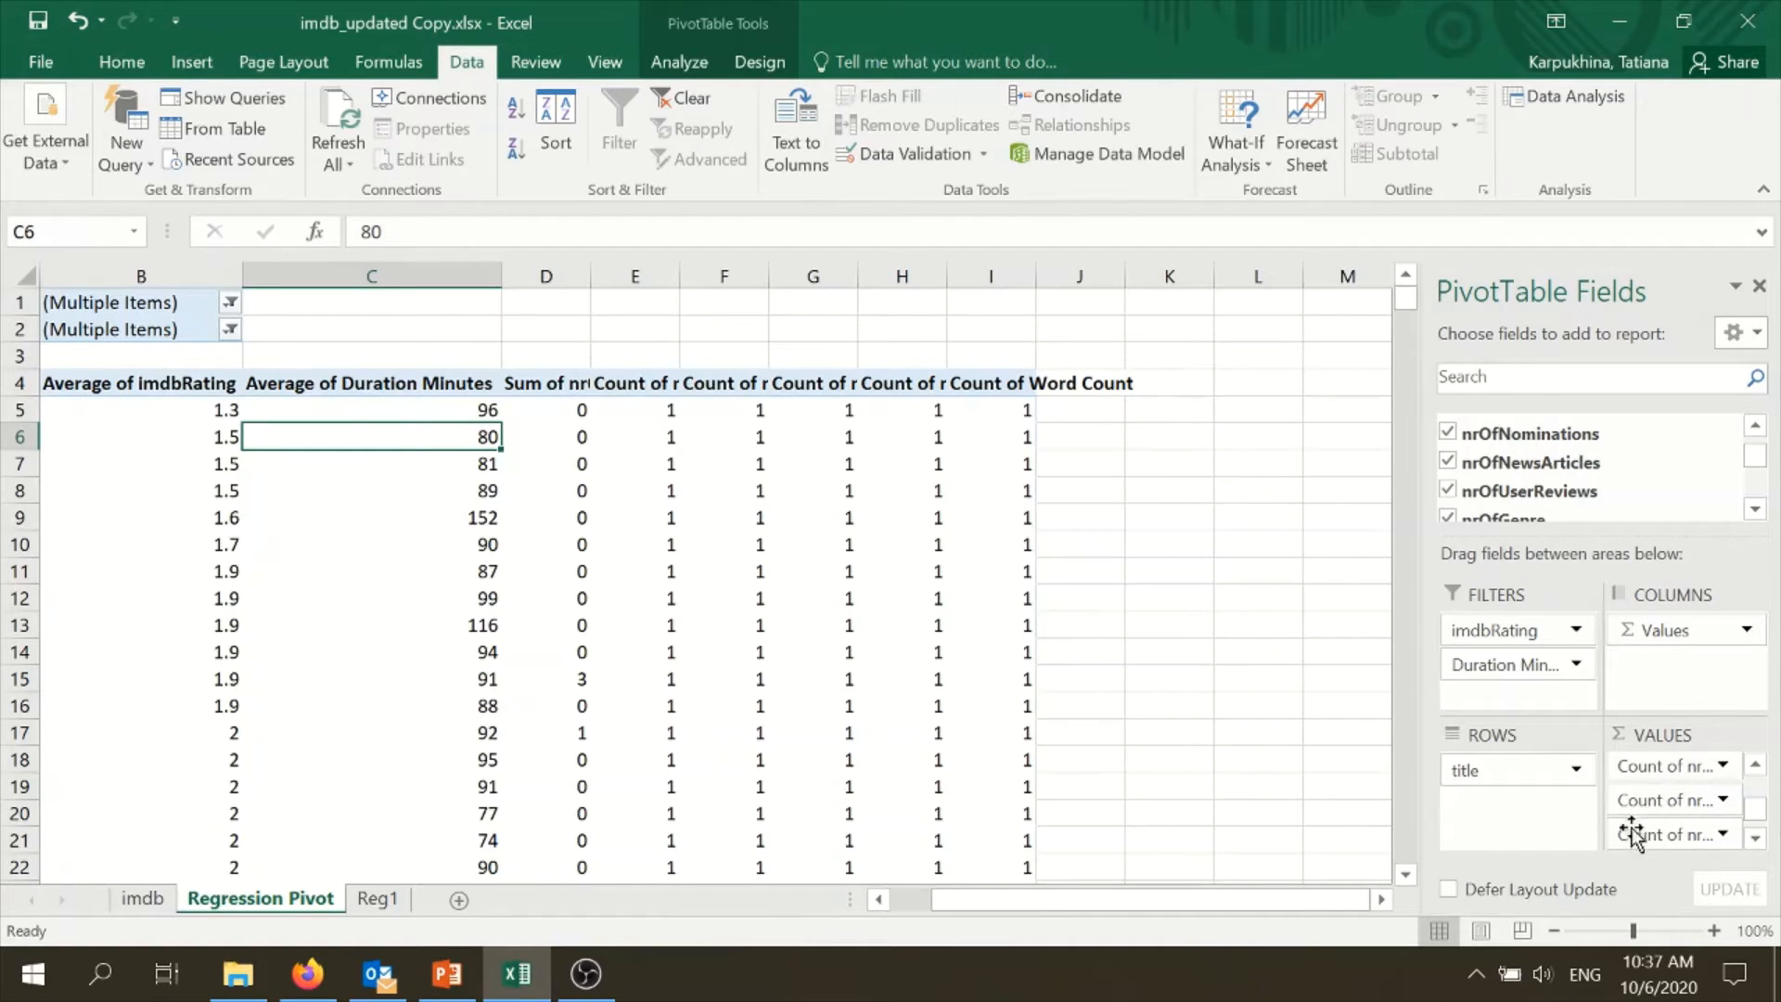
- Check the Value Field Settings of nrOfWins in D4 and keep Sum as its calculation
left_click(537, 389)
right_click(537, 389)
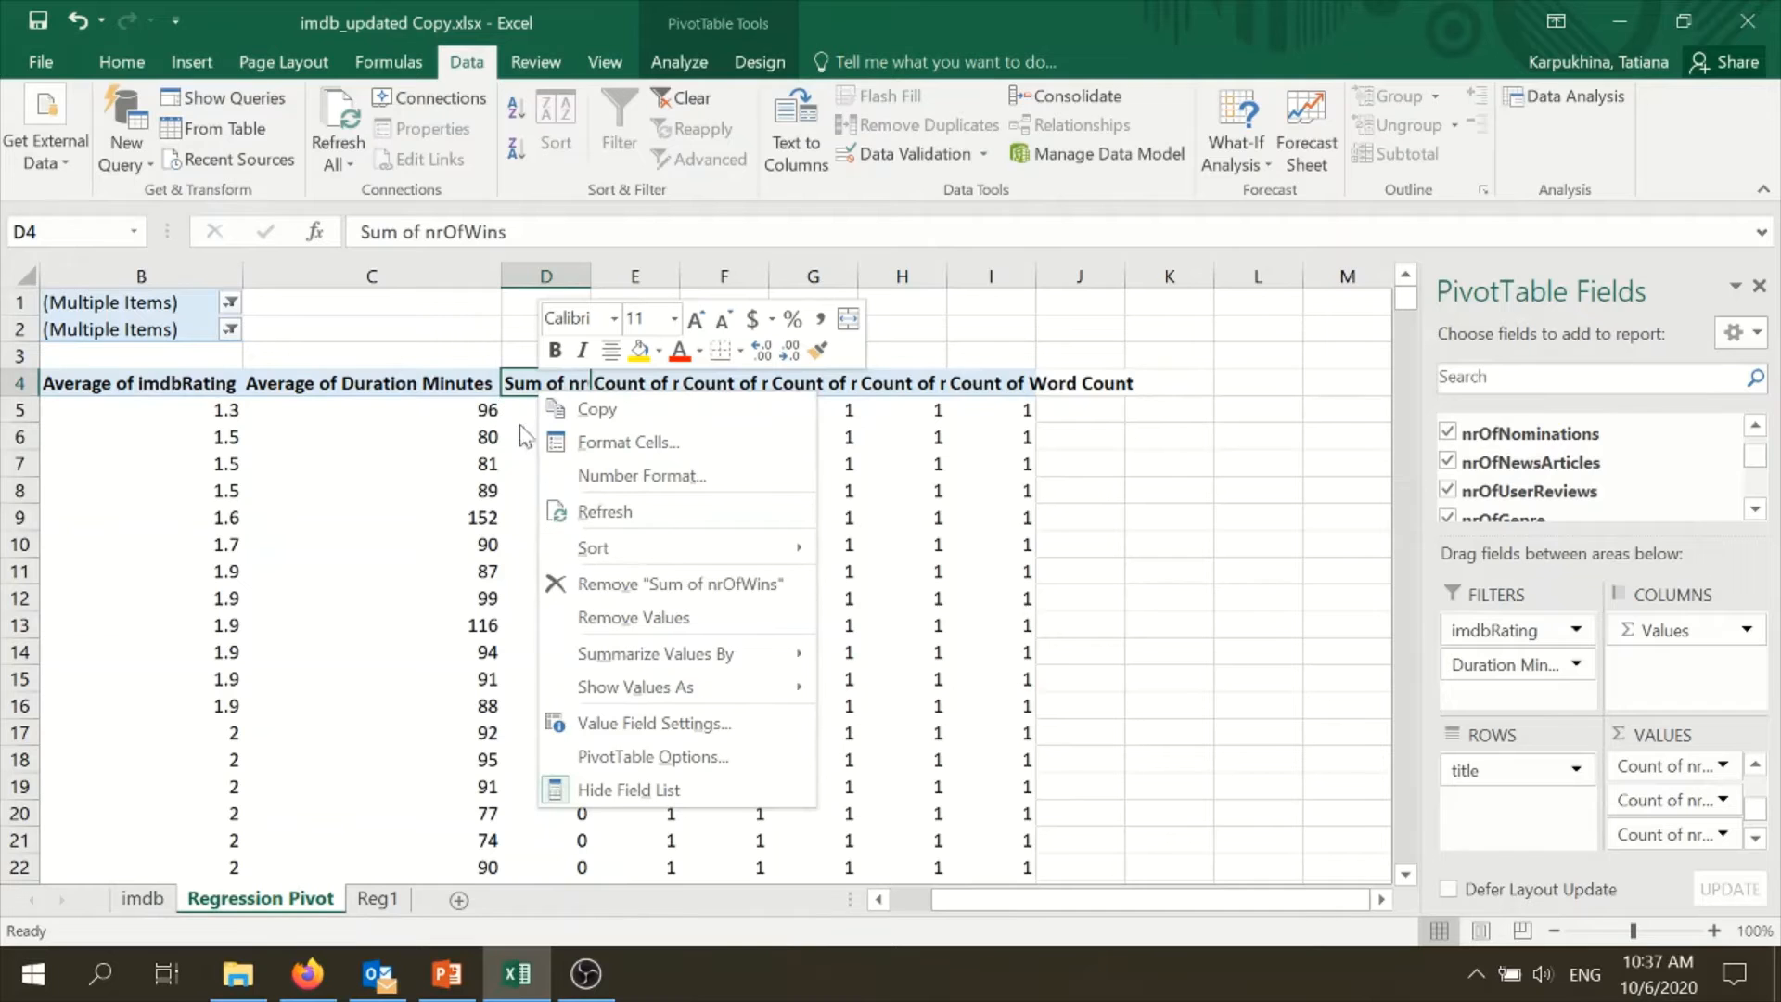
left_click(601, 724)
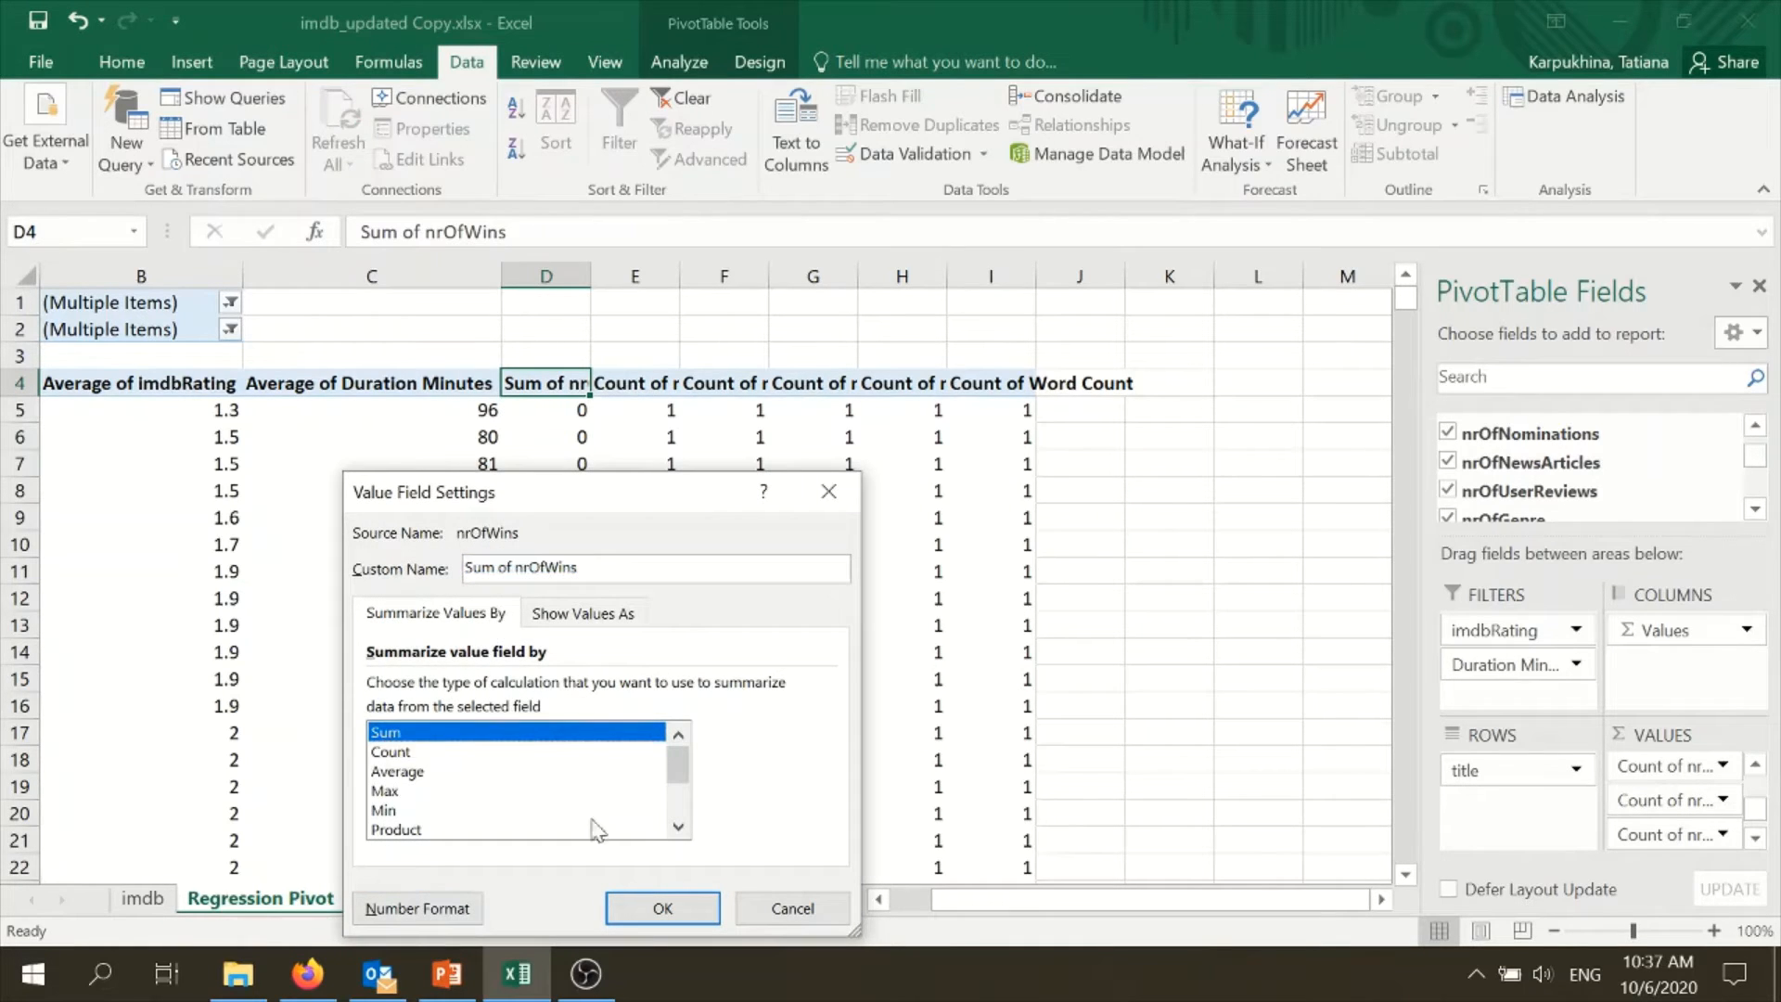
left_click(663, 908)
- Summarize the nrOfNominations and nrOfNewsArticles values in the PivotTable by Sum
right_click(619, 430)
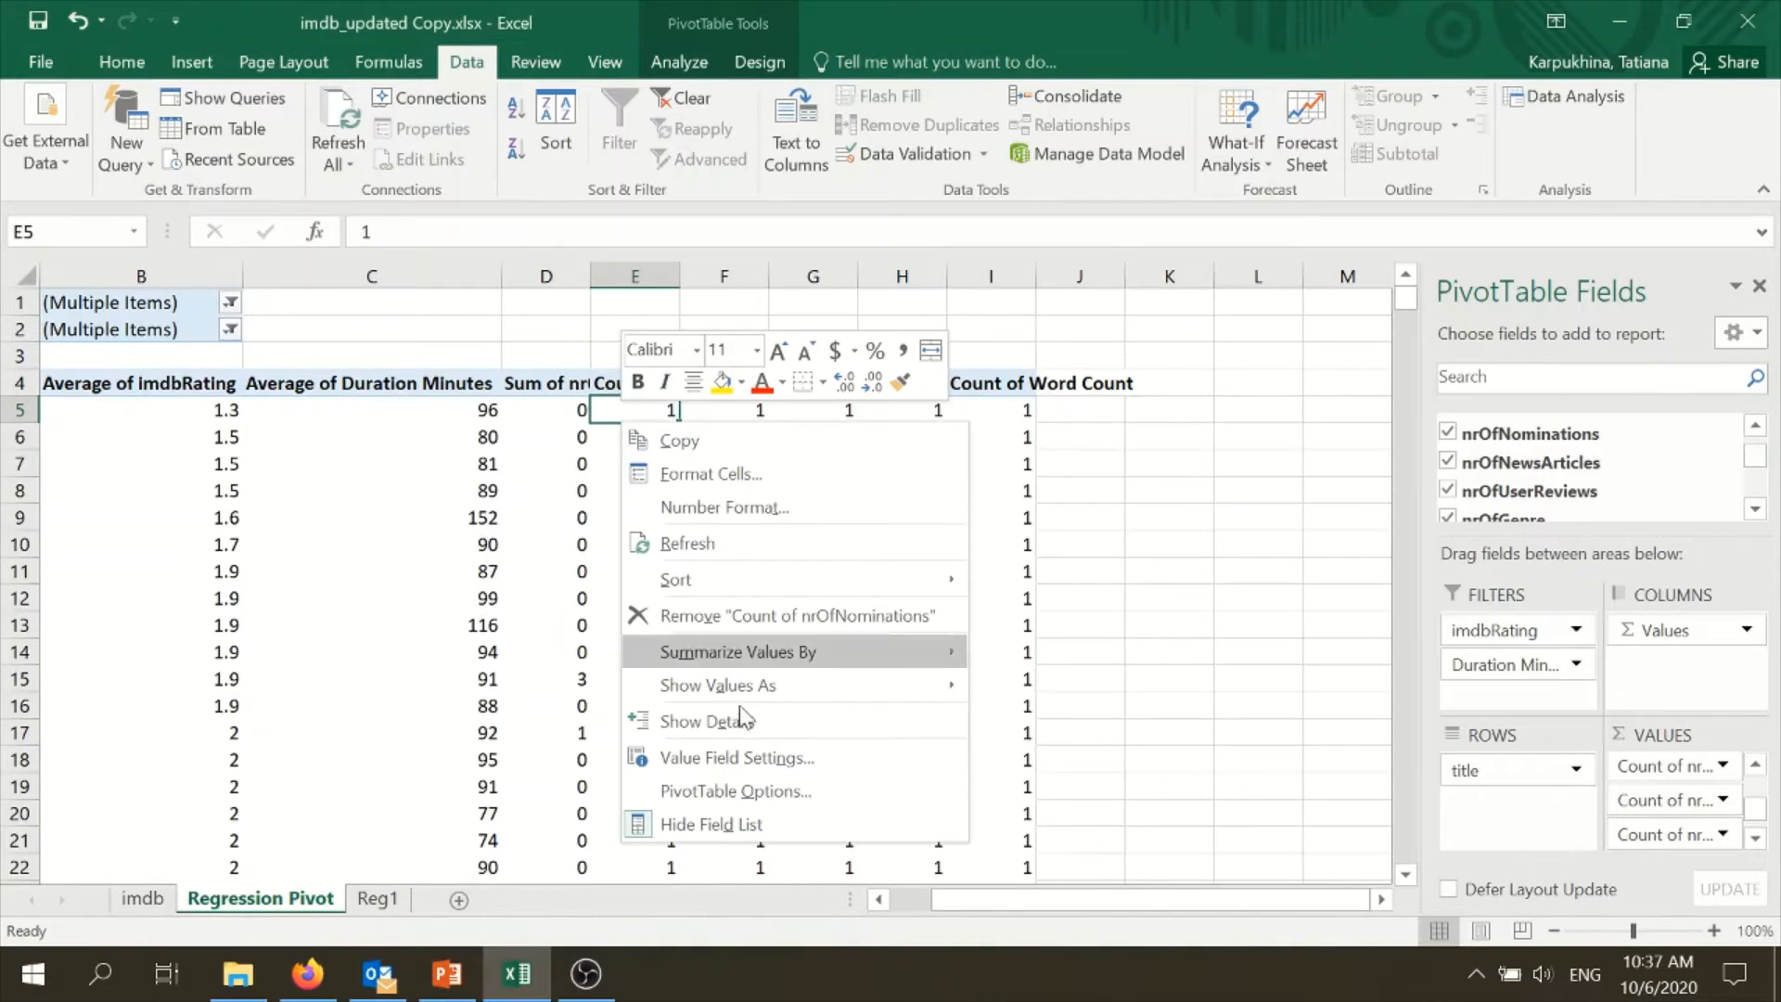
left_click(737, 757)
left_click(540, 732)
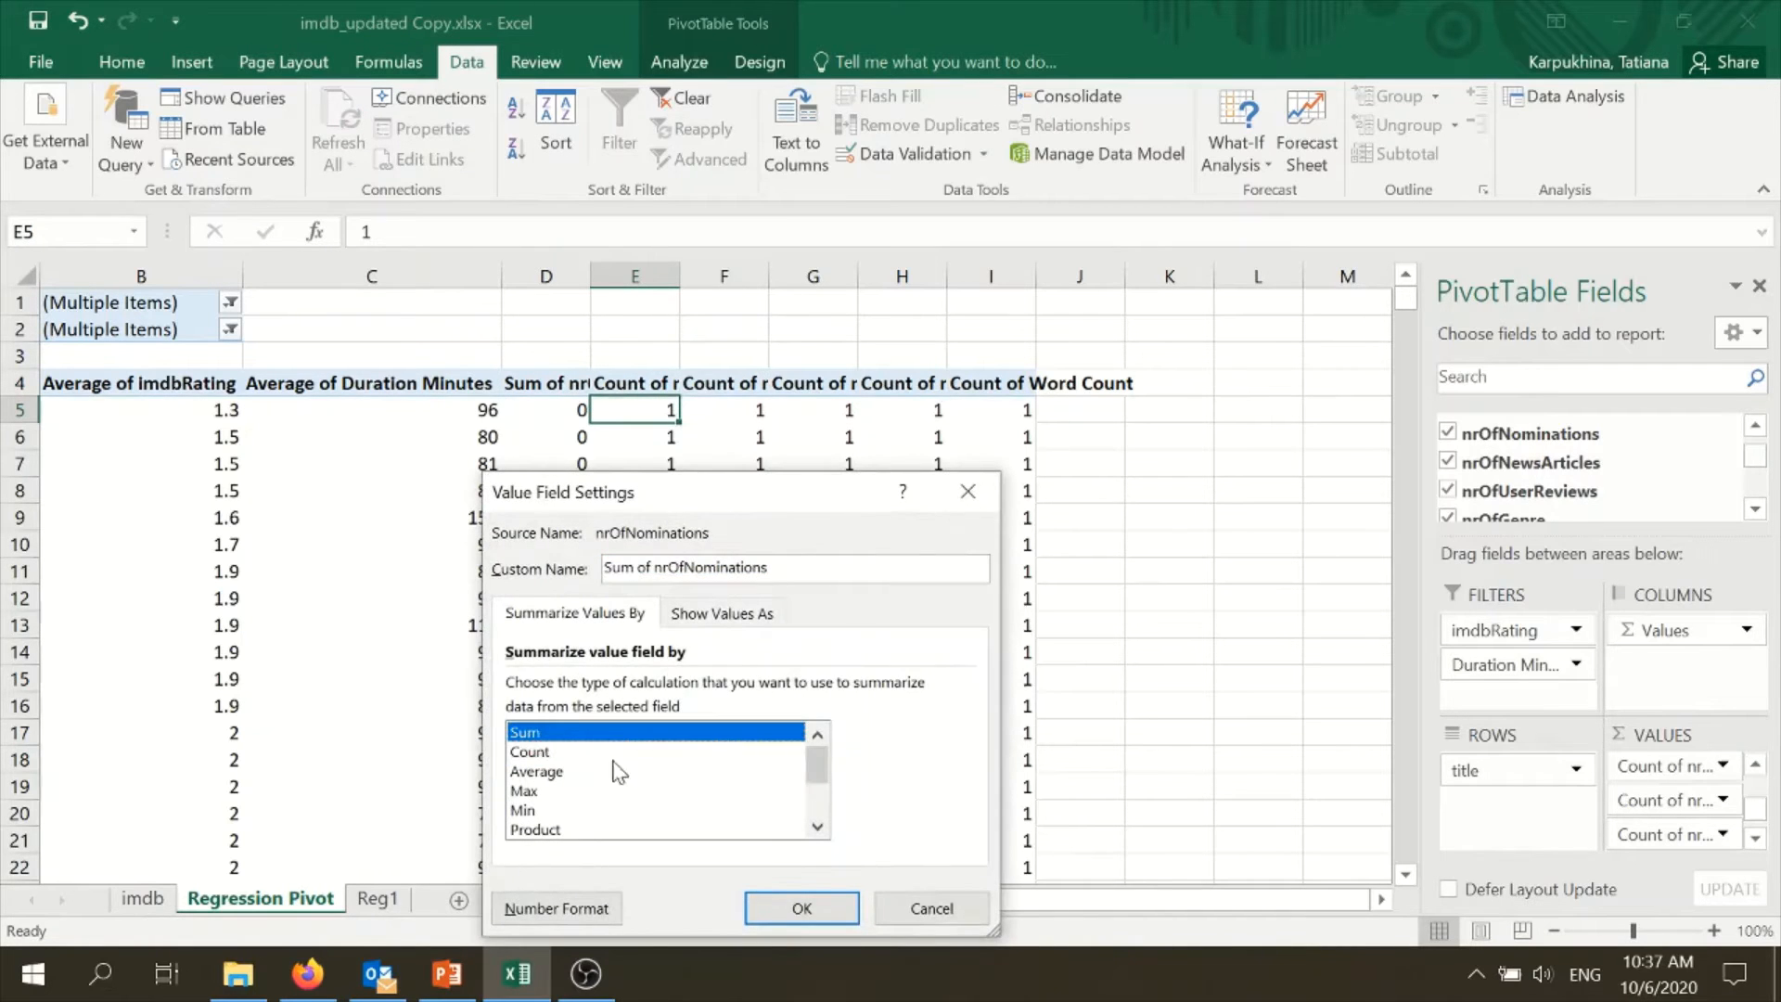
left_click(801, 908)
right_click(749, 425)
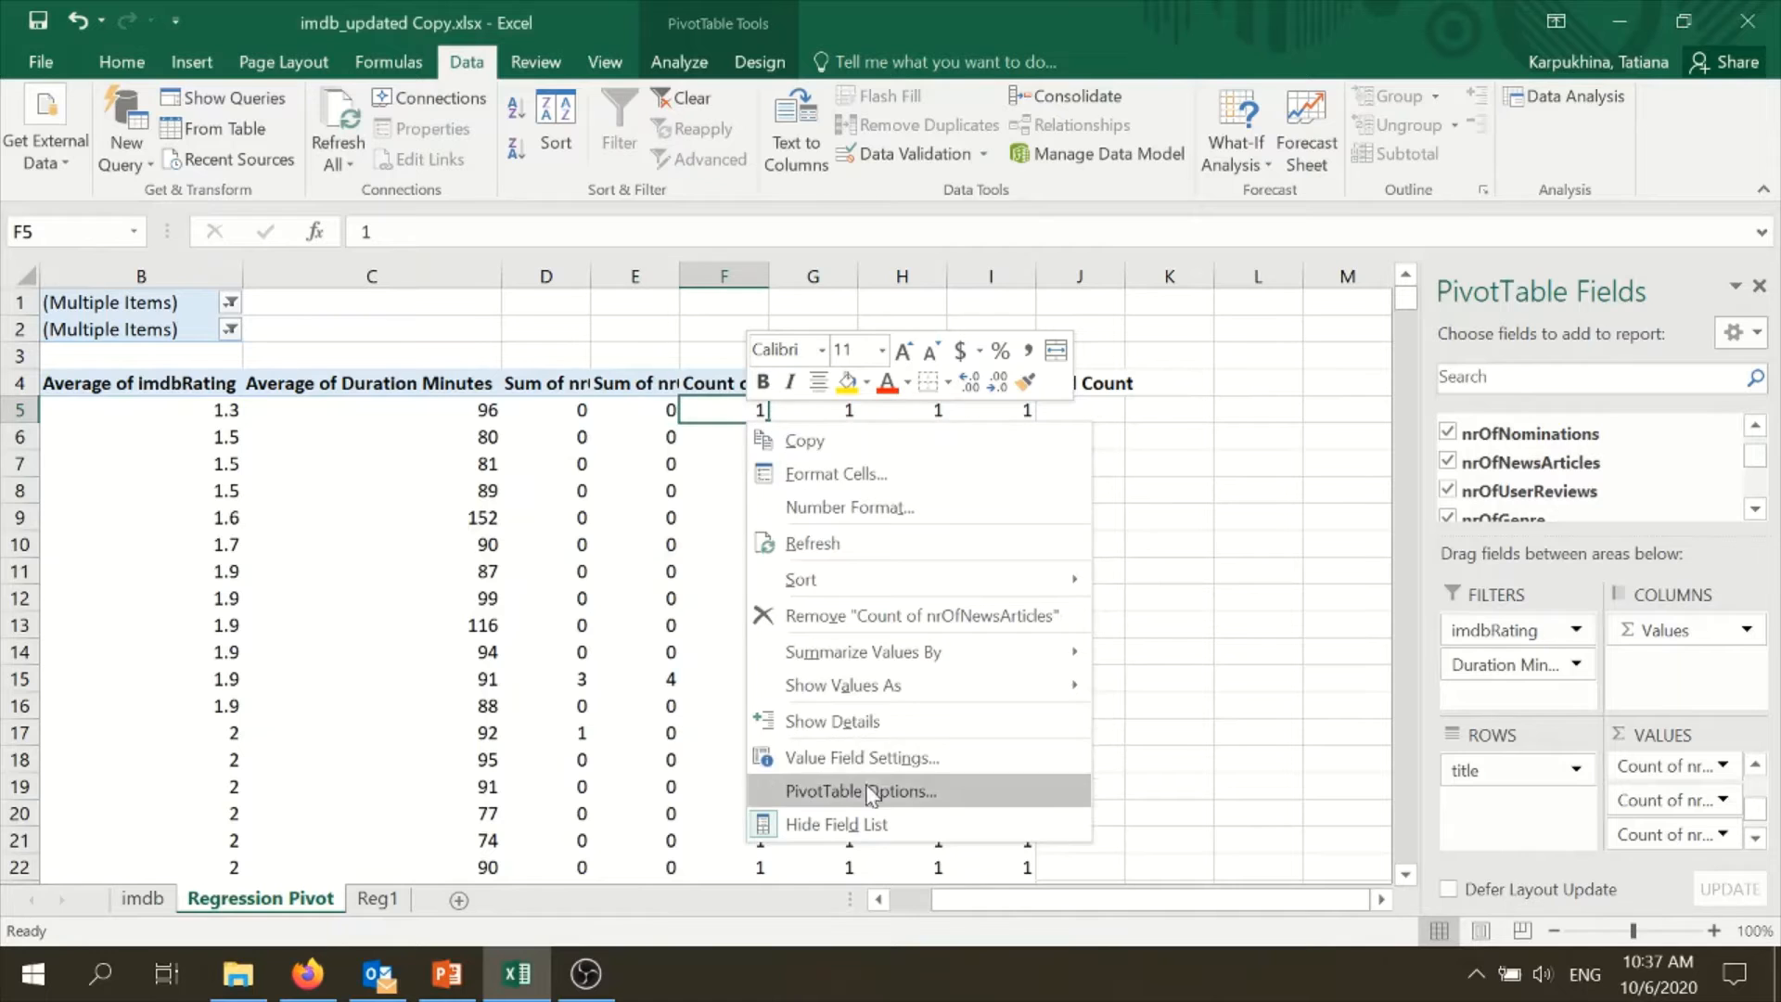
left_click(859, 757)
left_click(660, 733)
left_click(919, 908)
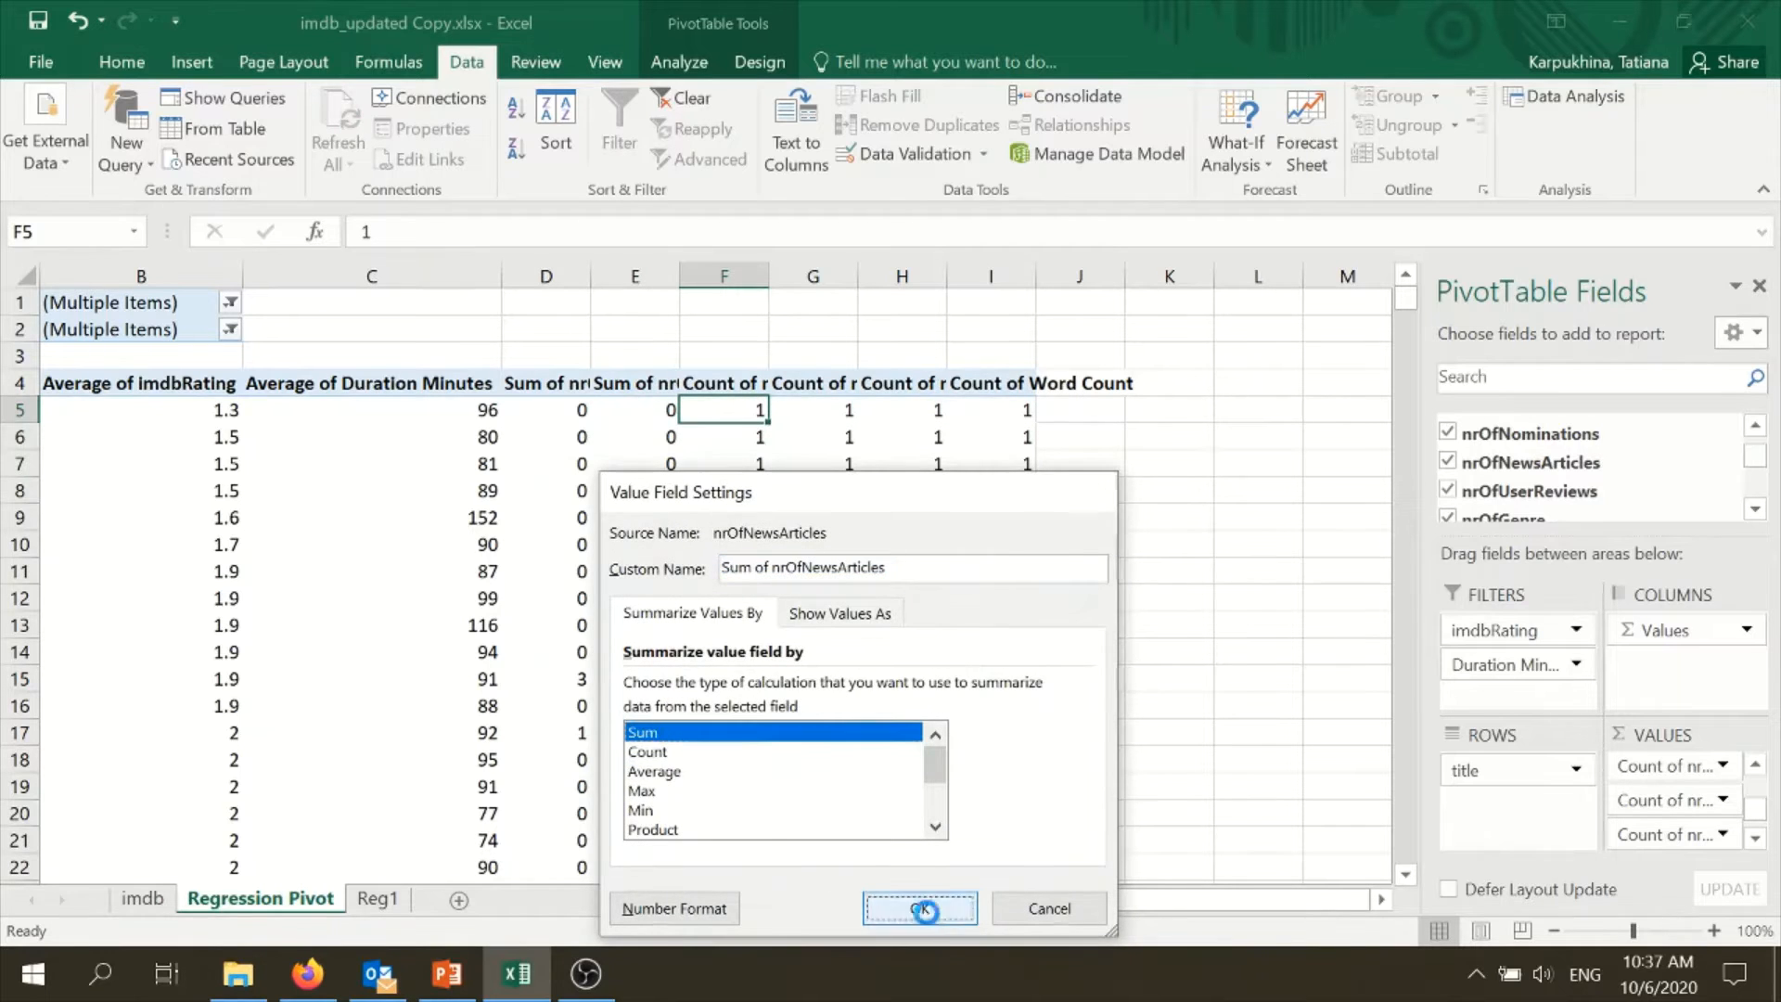
- Summarize the nrOfUserReviews and nrOfGenre values in the PivotTable by Sum
right_click(809, 413)
left_click(878, 751)
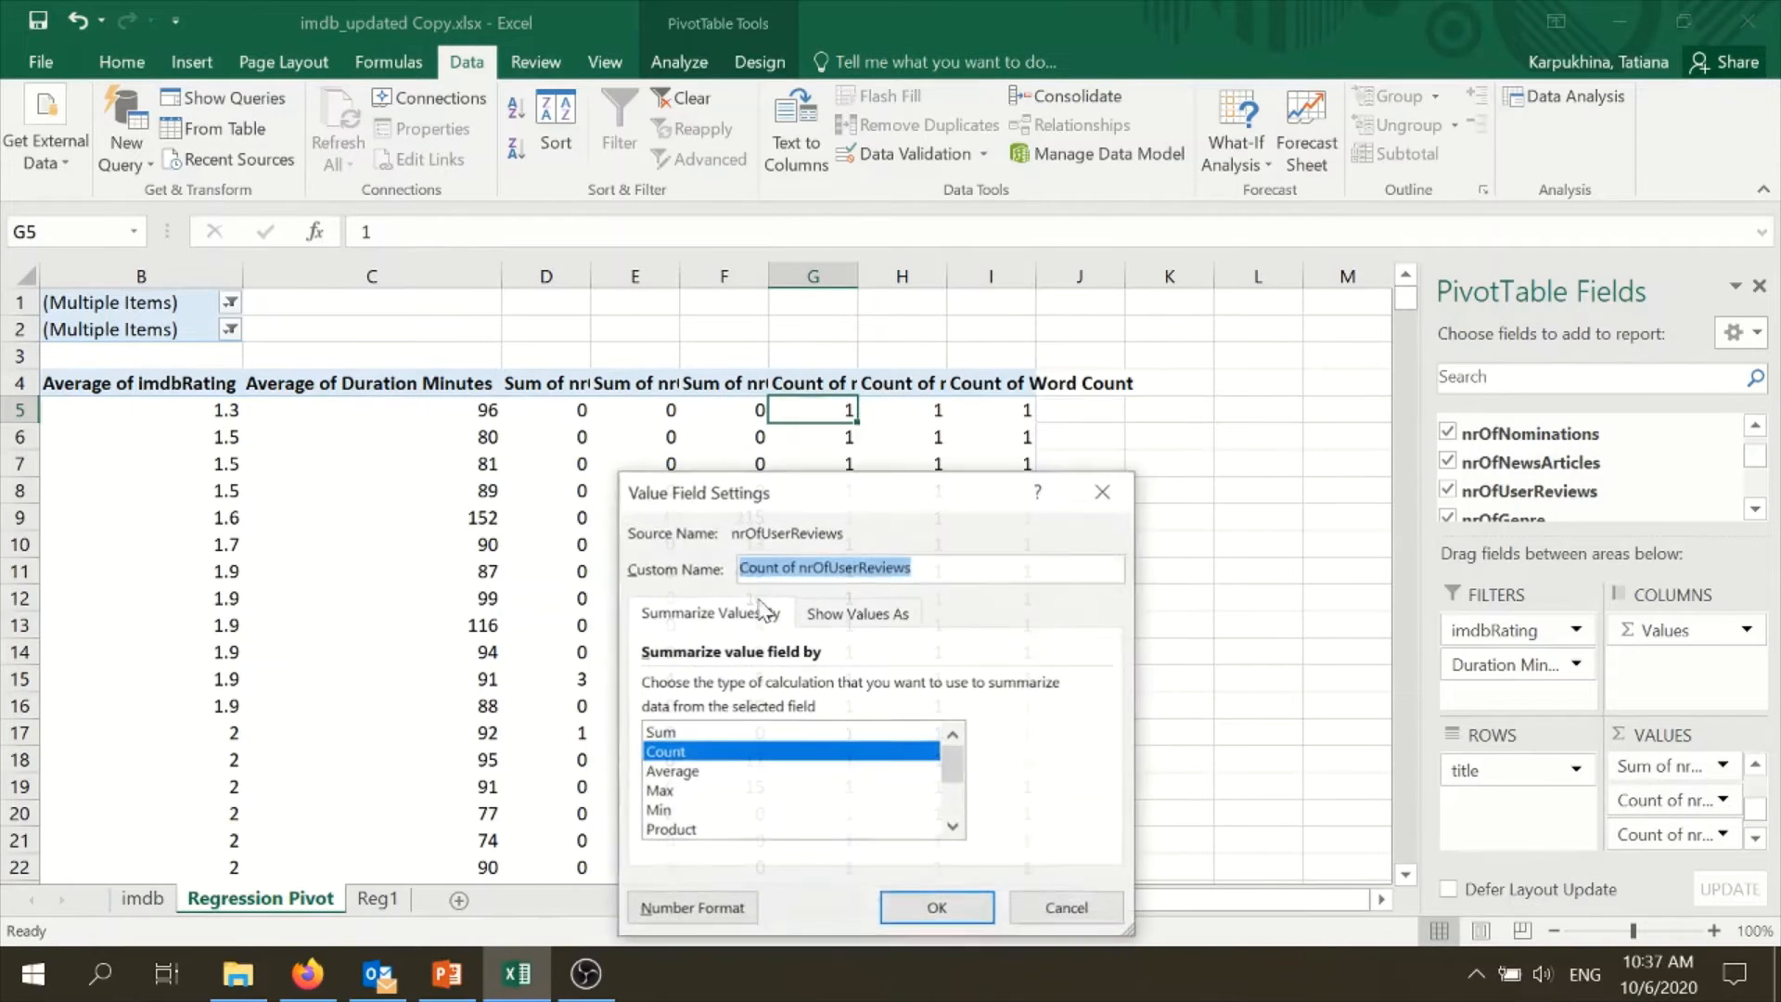
left_click(686, 732)
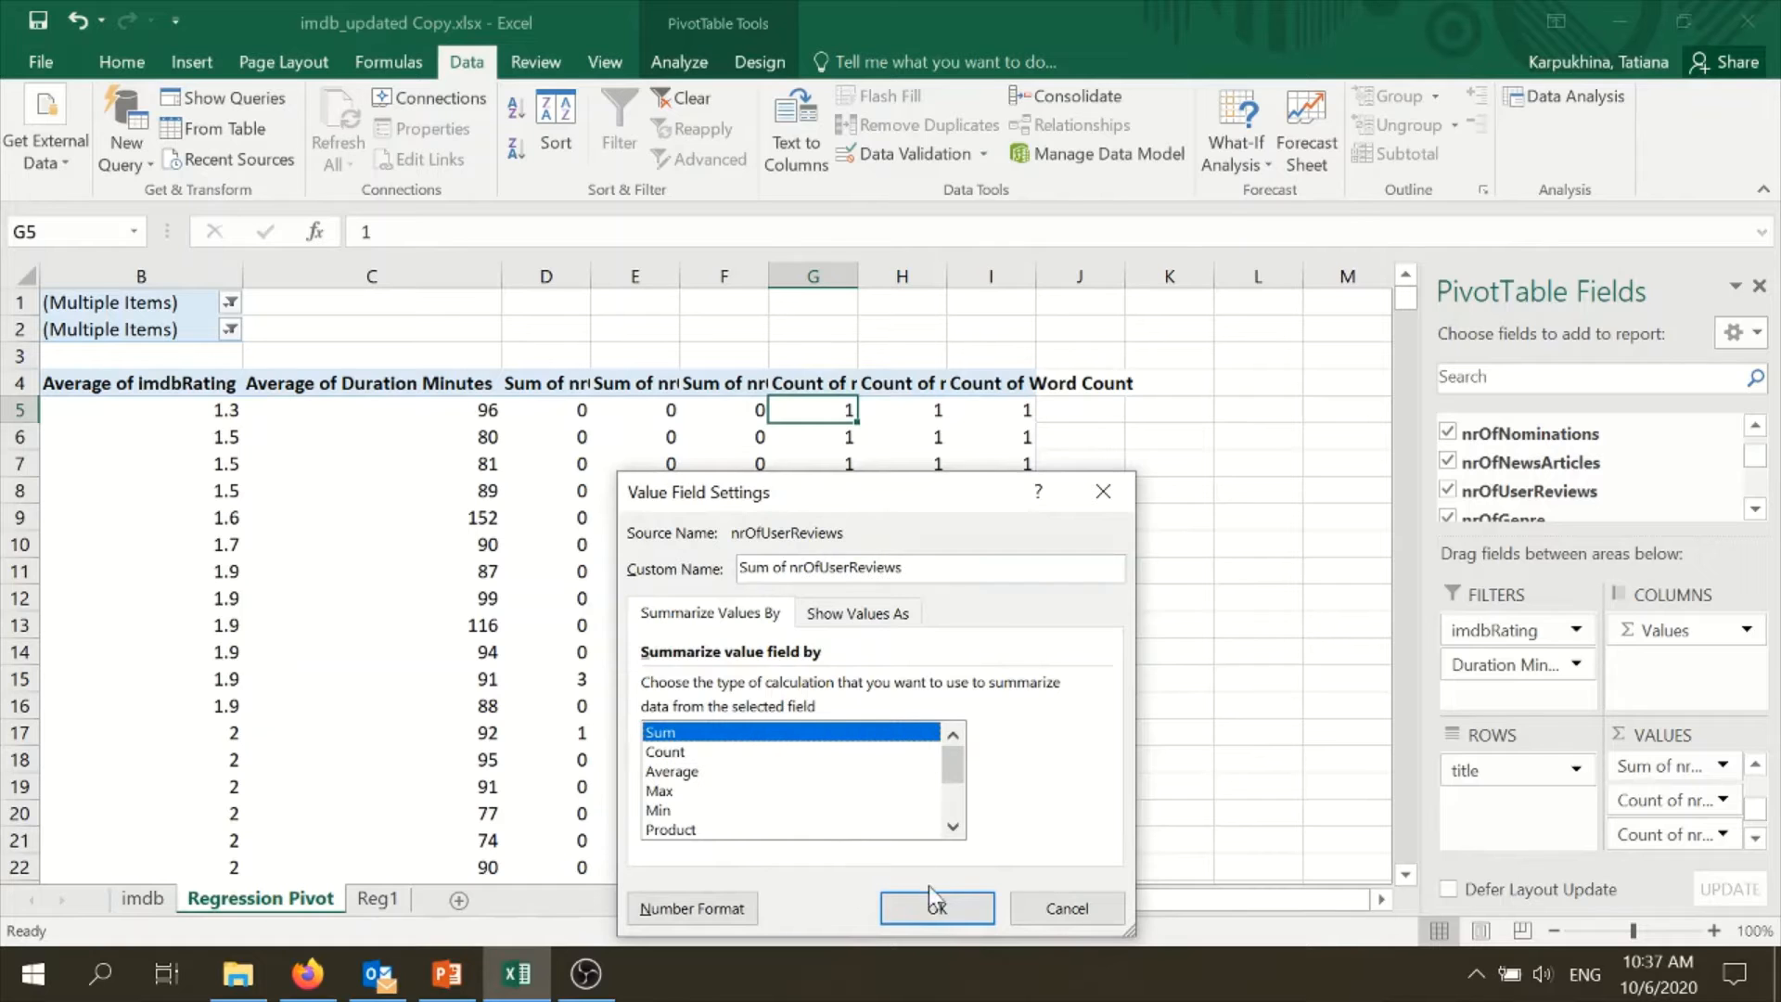
left_click(932, 906)
right_click(905, 429)
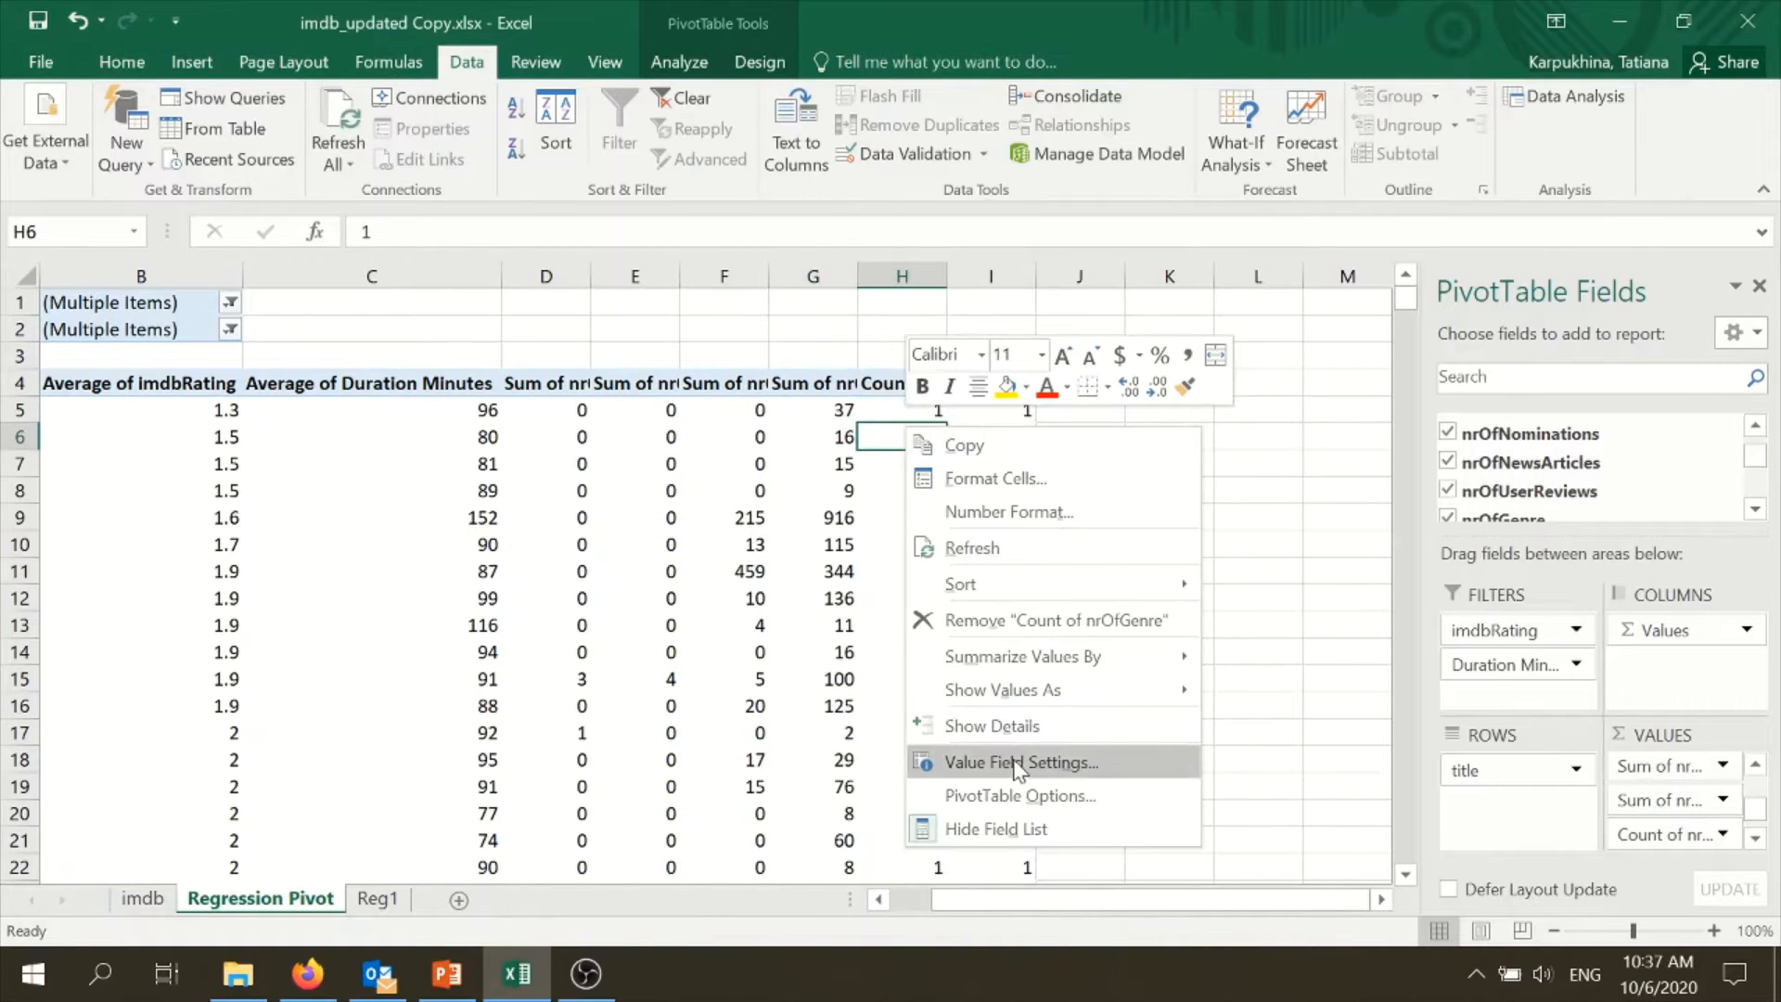
left_click(1021, 762)
left_click(834, 731)
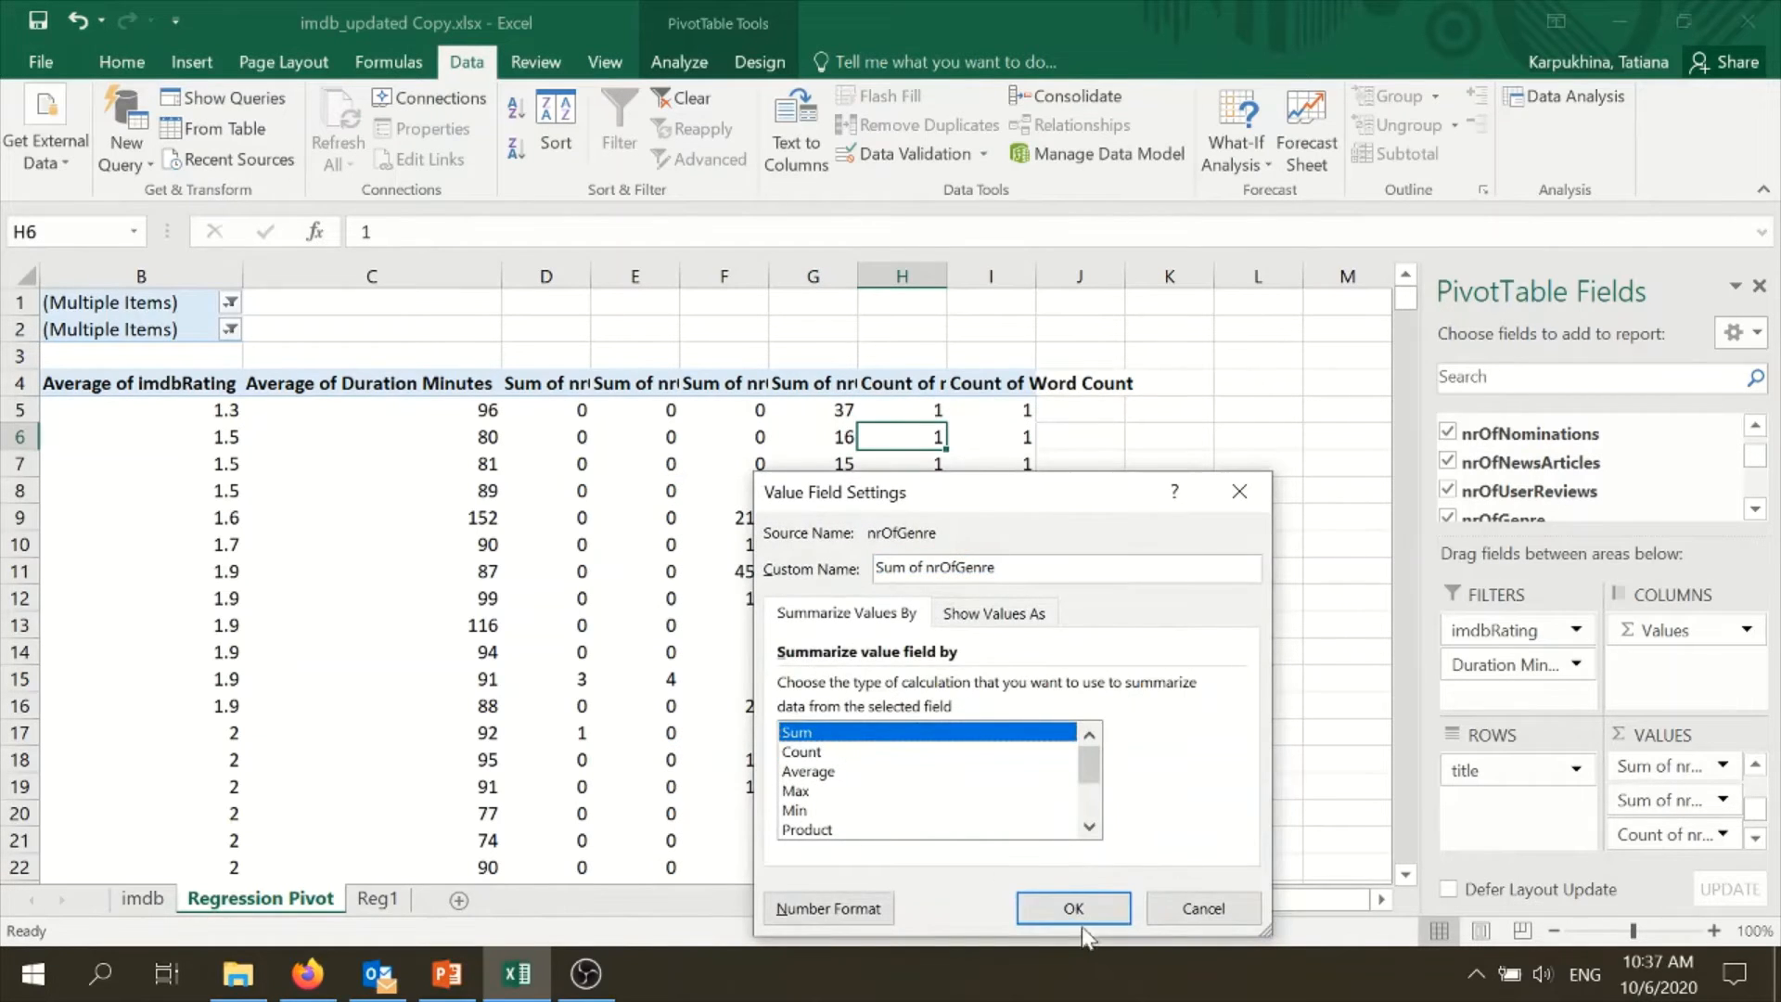
left_click(1058, 904)
- Summarize the Word Count values in the PivotTable by Sum
right_click(990, 461)
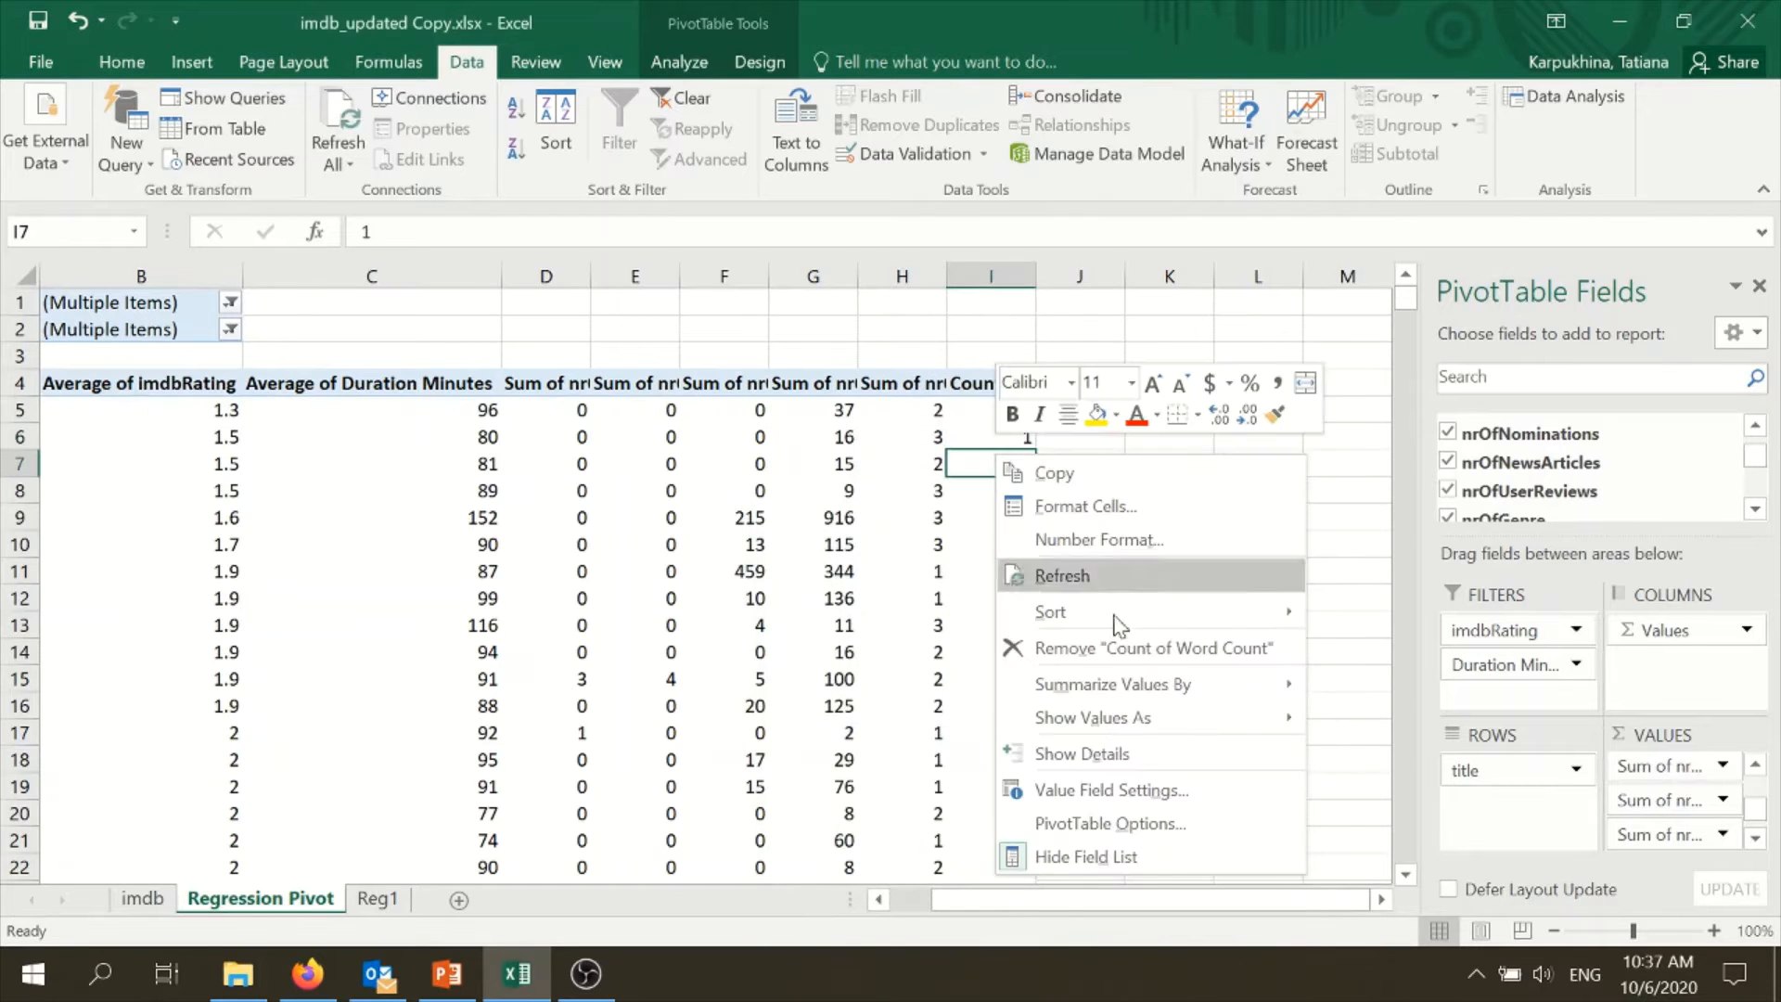
left_click(1133, 787)
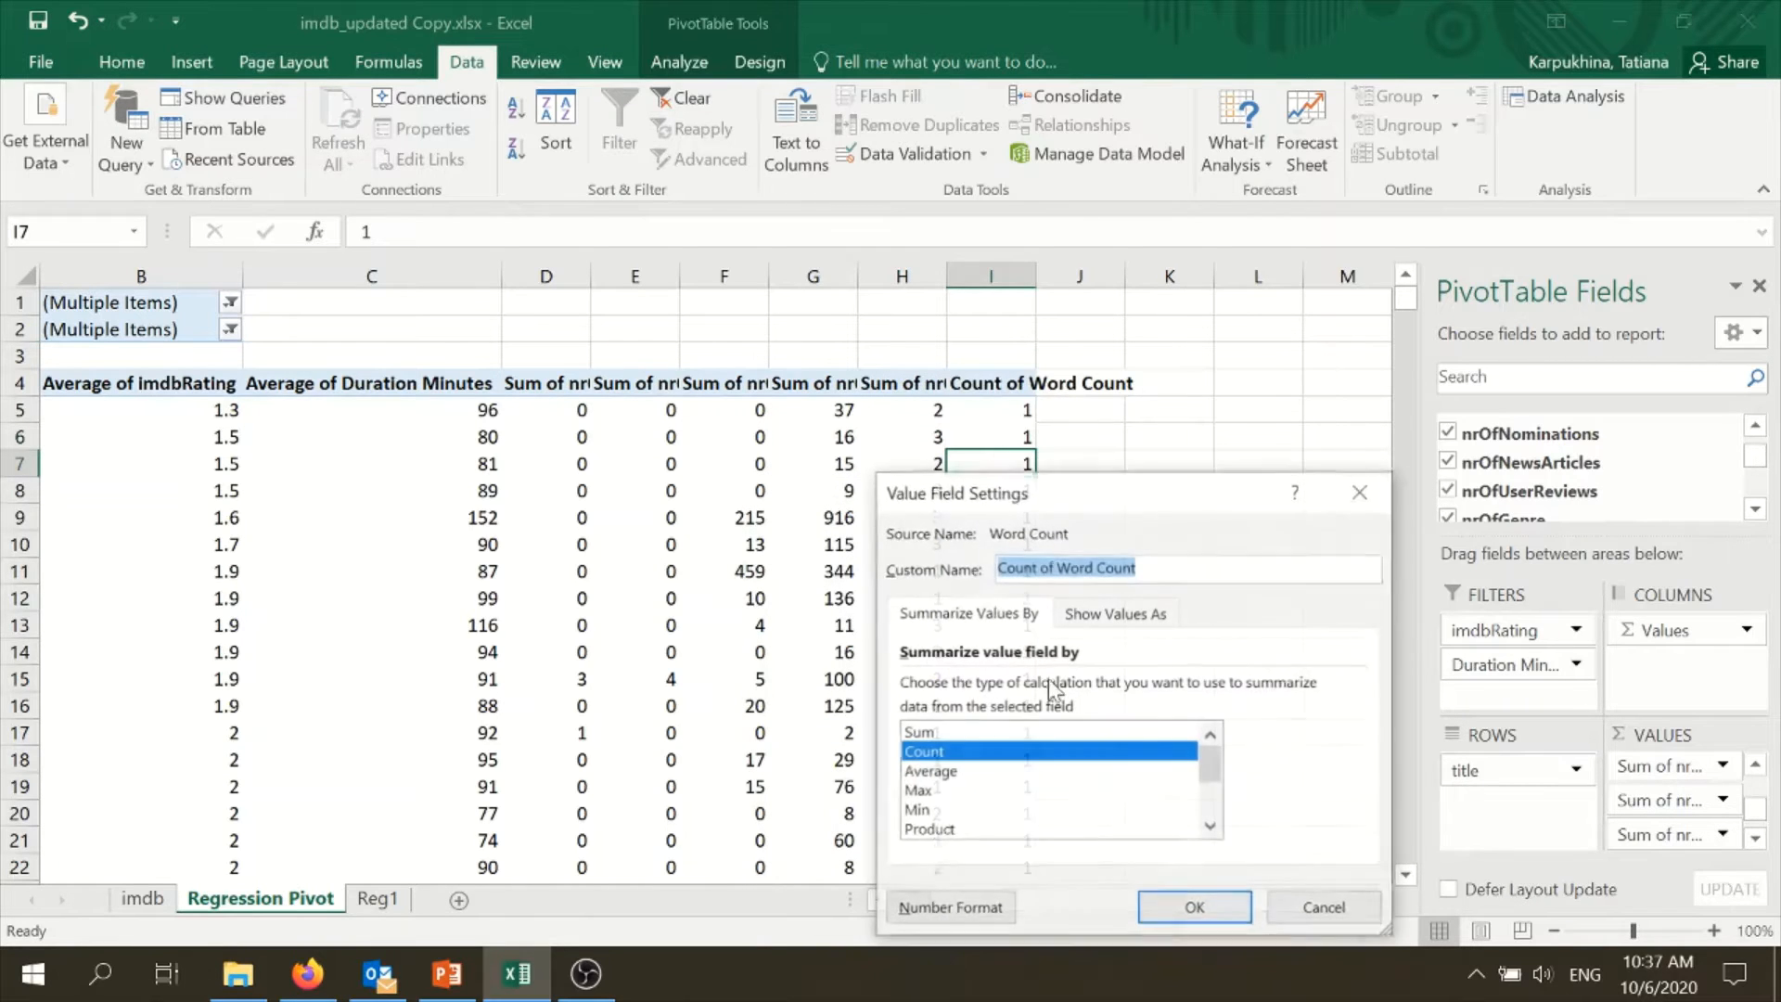
left_click(977, 733)
left_click(1193, 908)
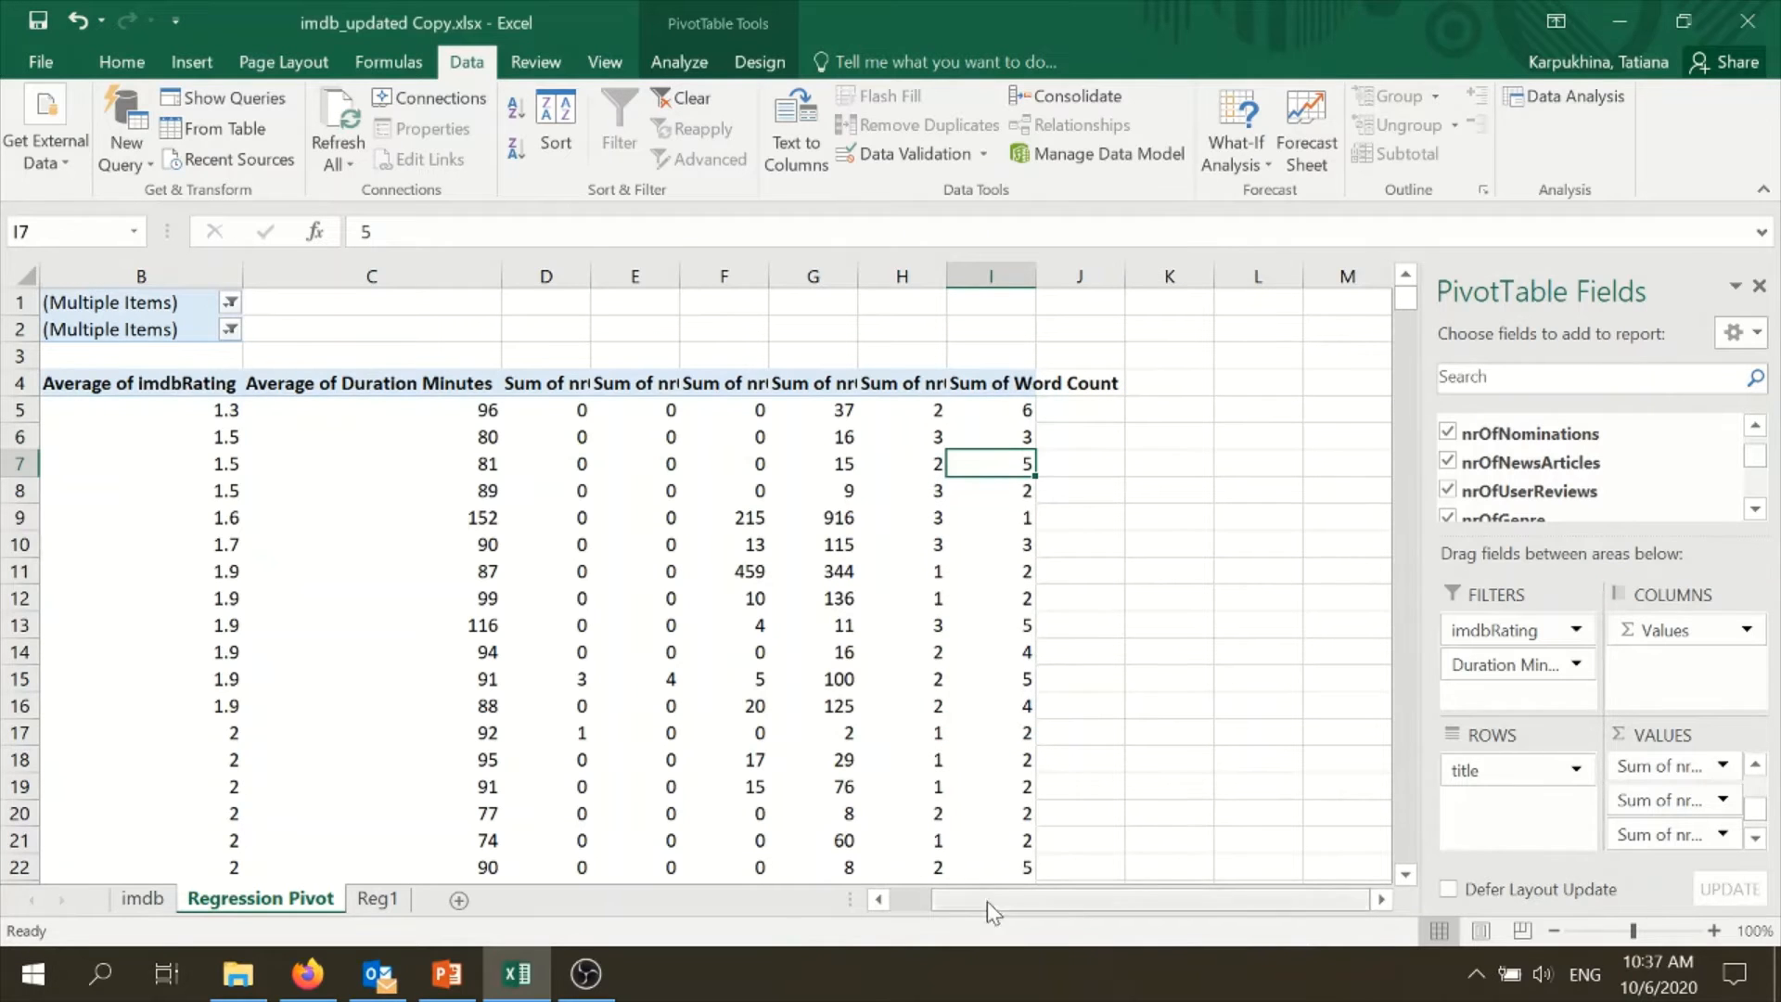
left_click_drag(1063, 907, 1061, 907)
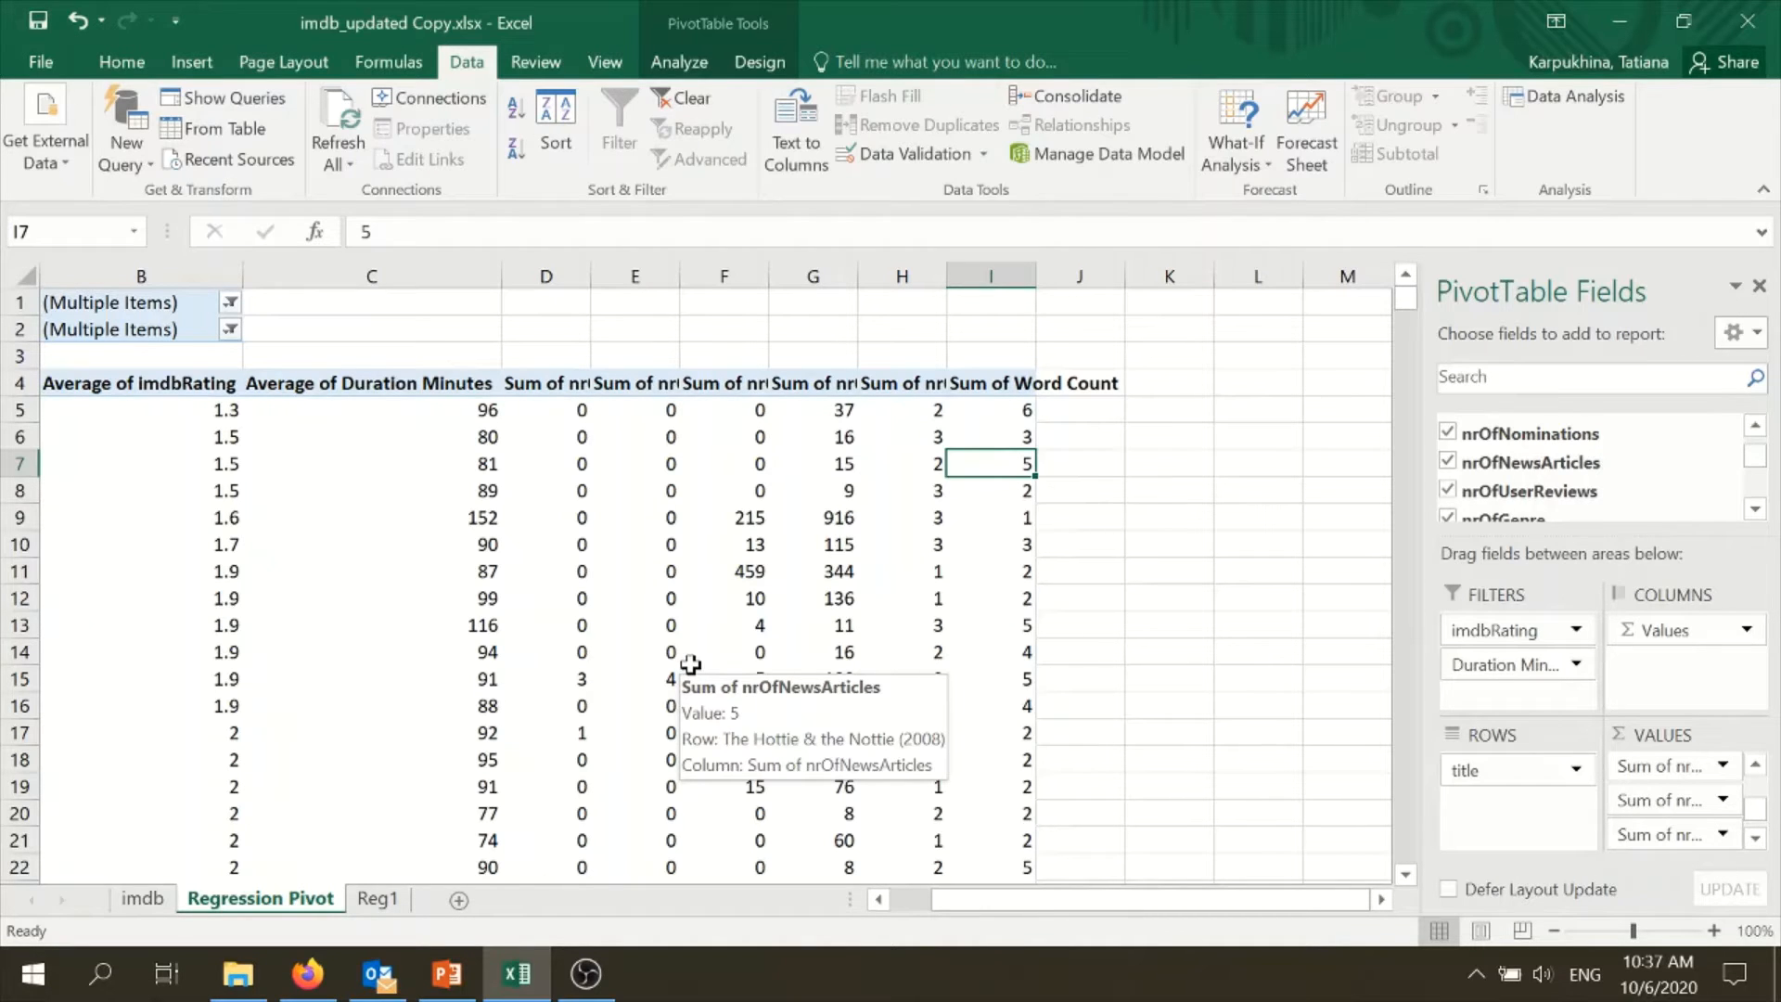
- Start the Correlation analysis from the Data Analysis tools and clear its existing input range
left_click(318, 372)
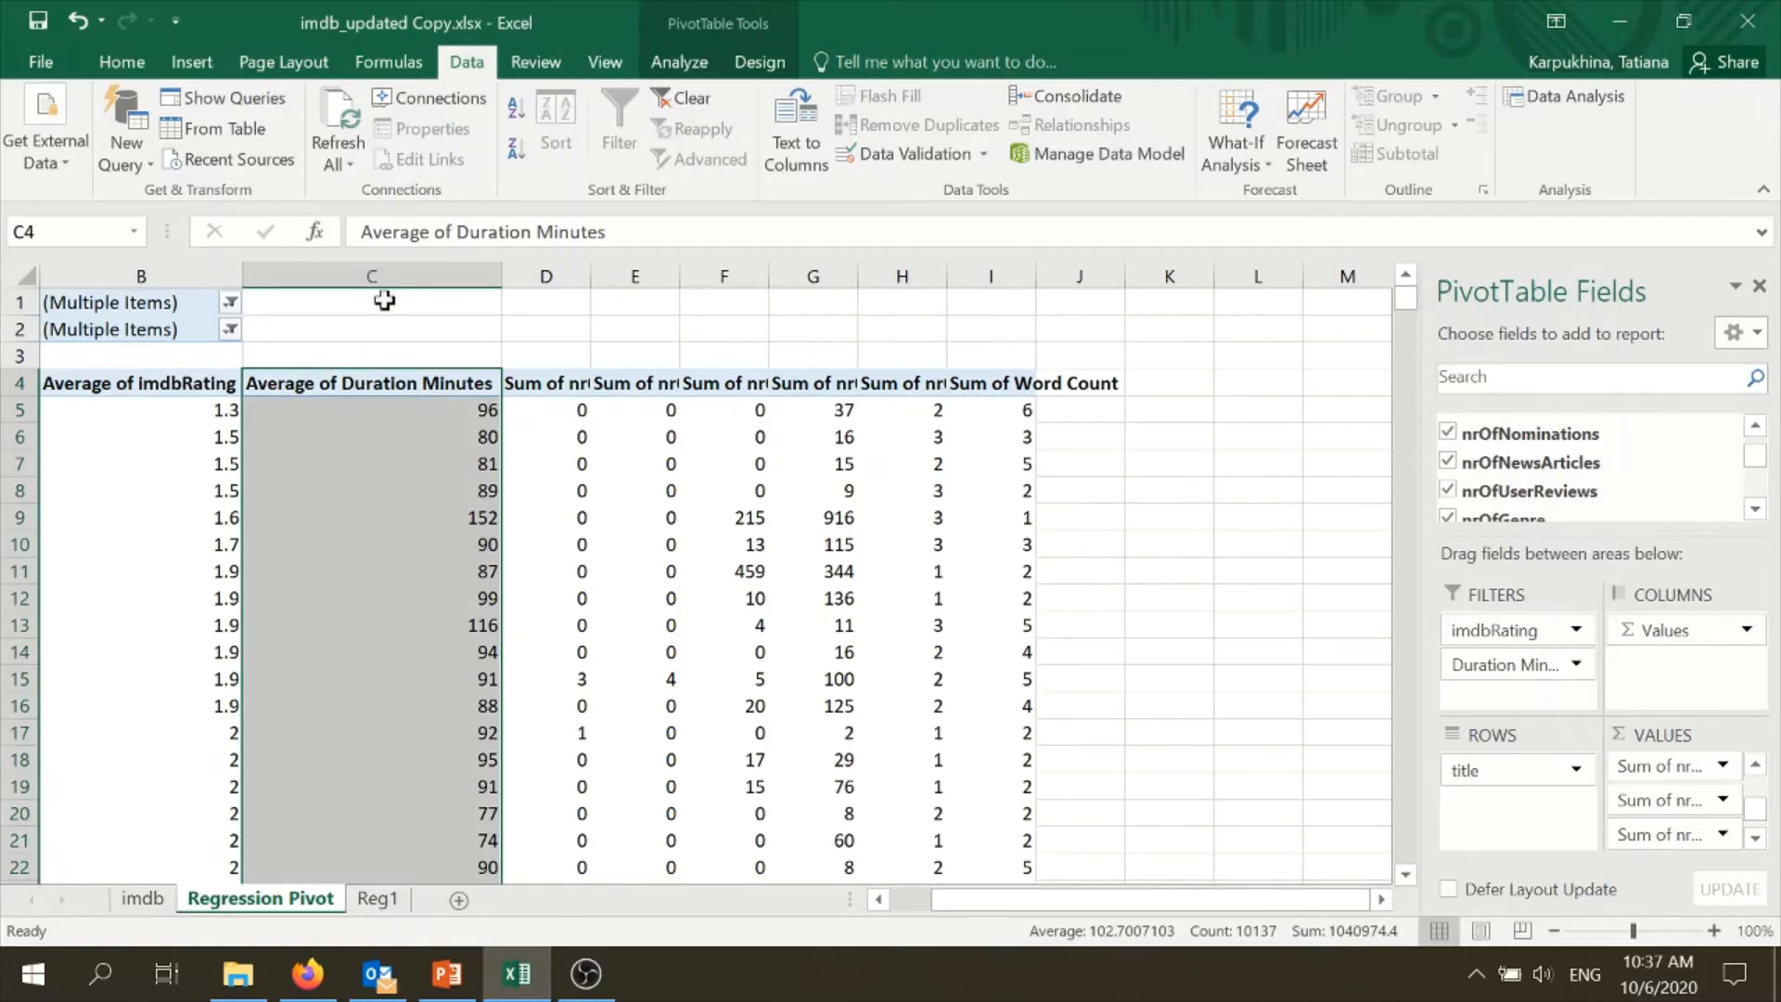
left_click(1563, 96)
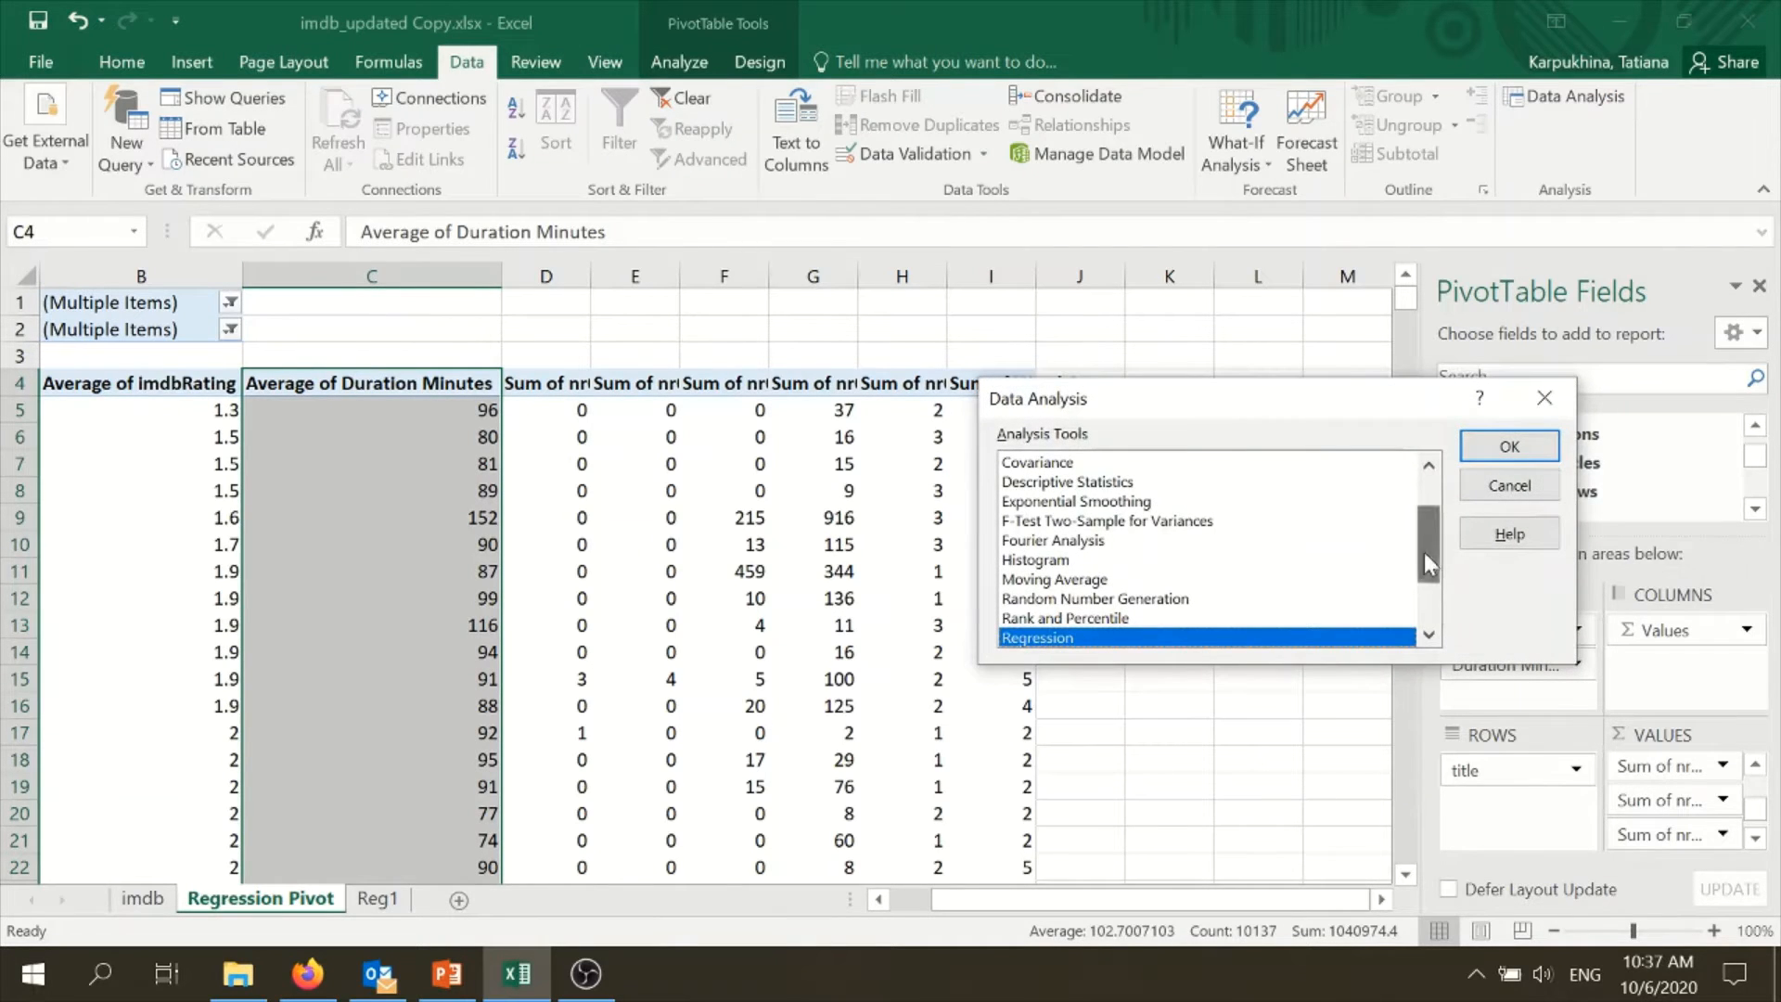
left_click_drag(1425, 554, 1430, 535)
left_click(1066, 502)
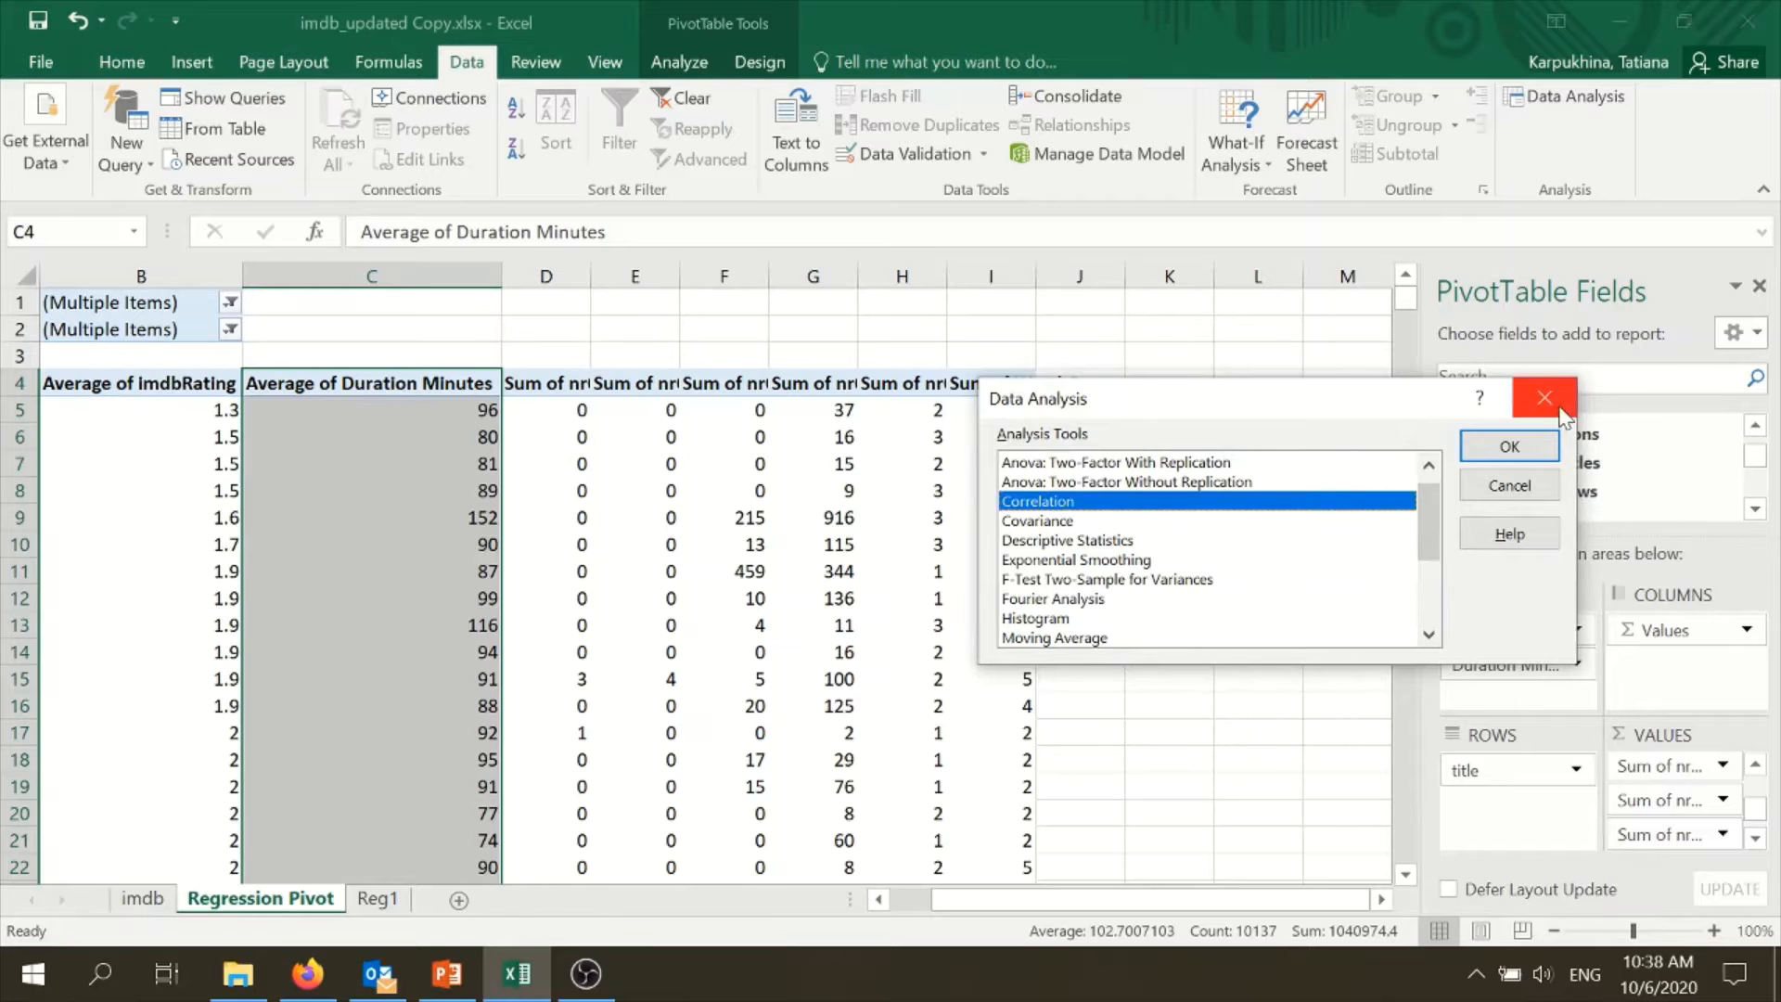
left_click(1509, 446)
left_click_drag(1357, 428, 1230, 424)
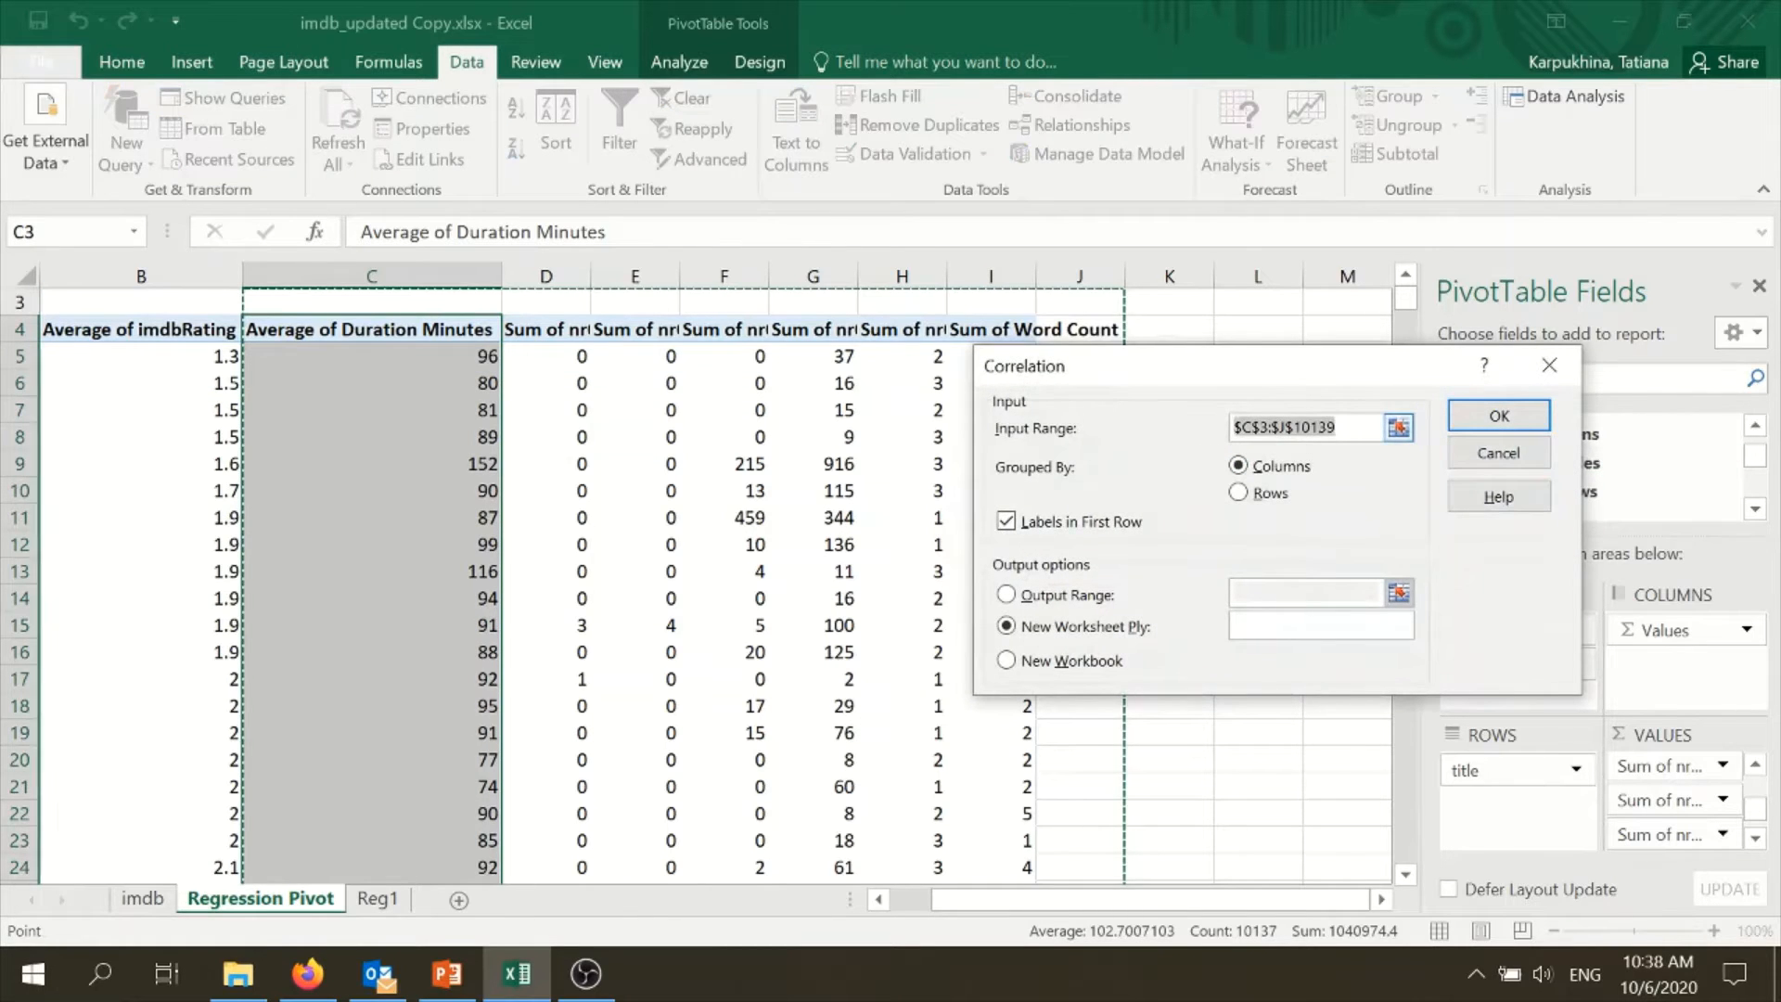
key("BackSpace")
scroll(334, 747, "up", 1)
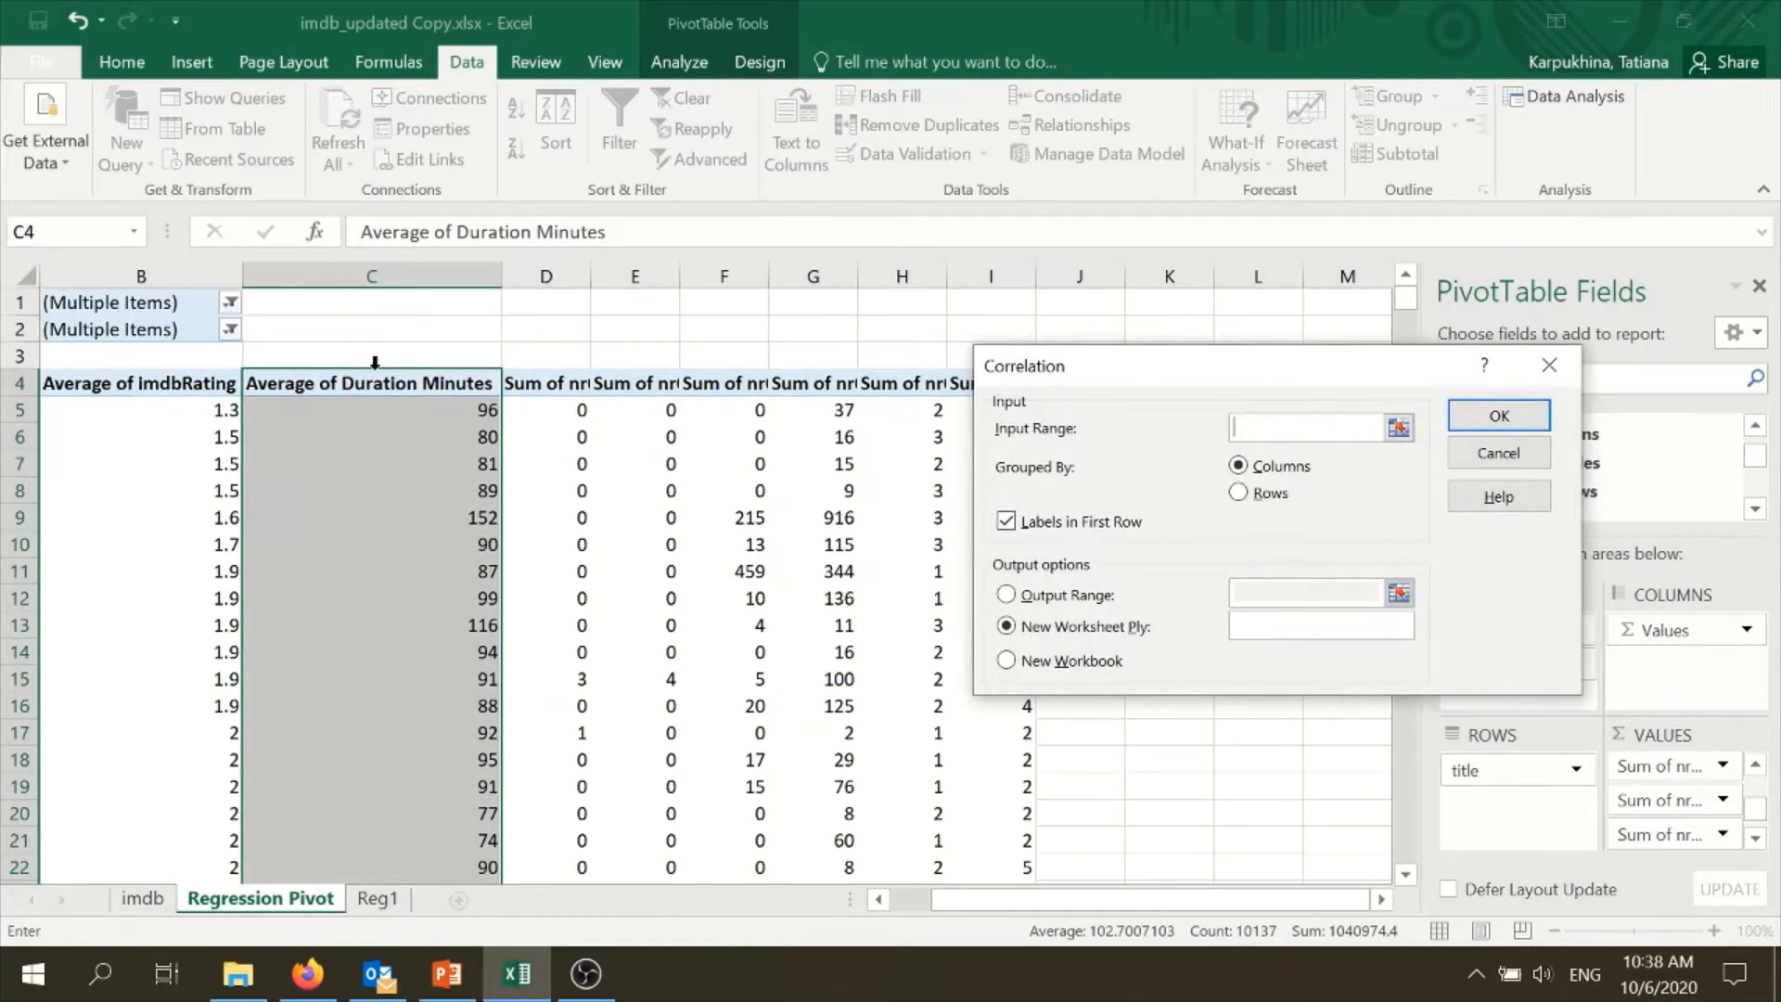
left_click_drag(381, 383, 989, 678)
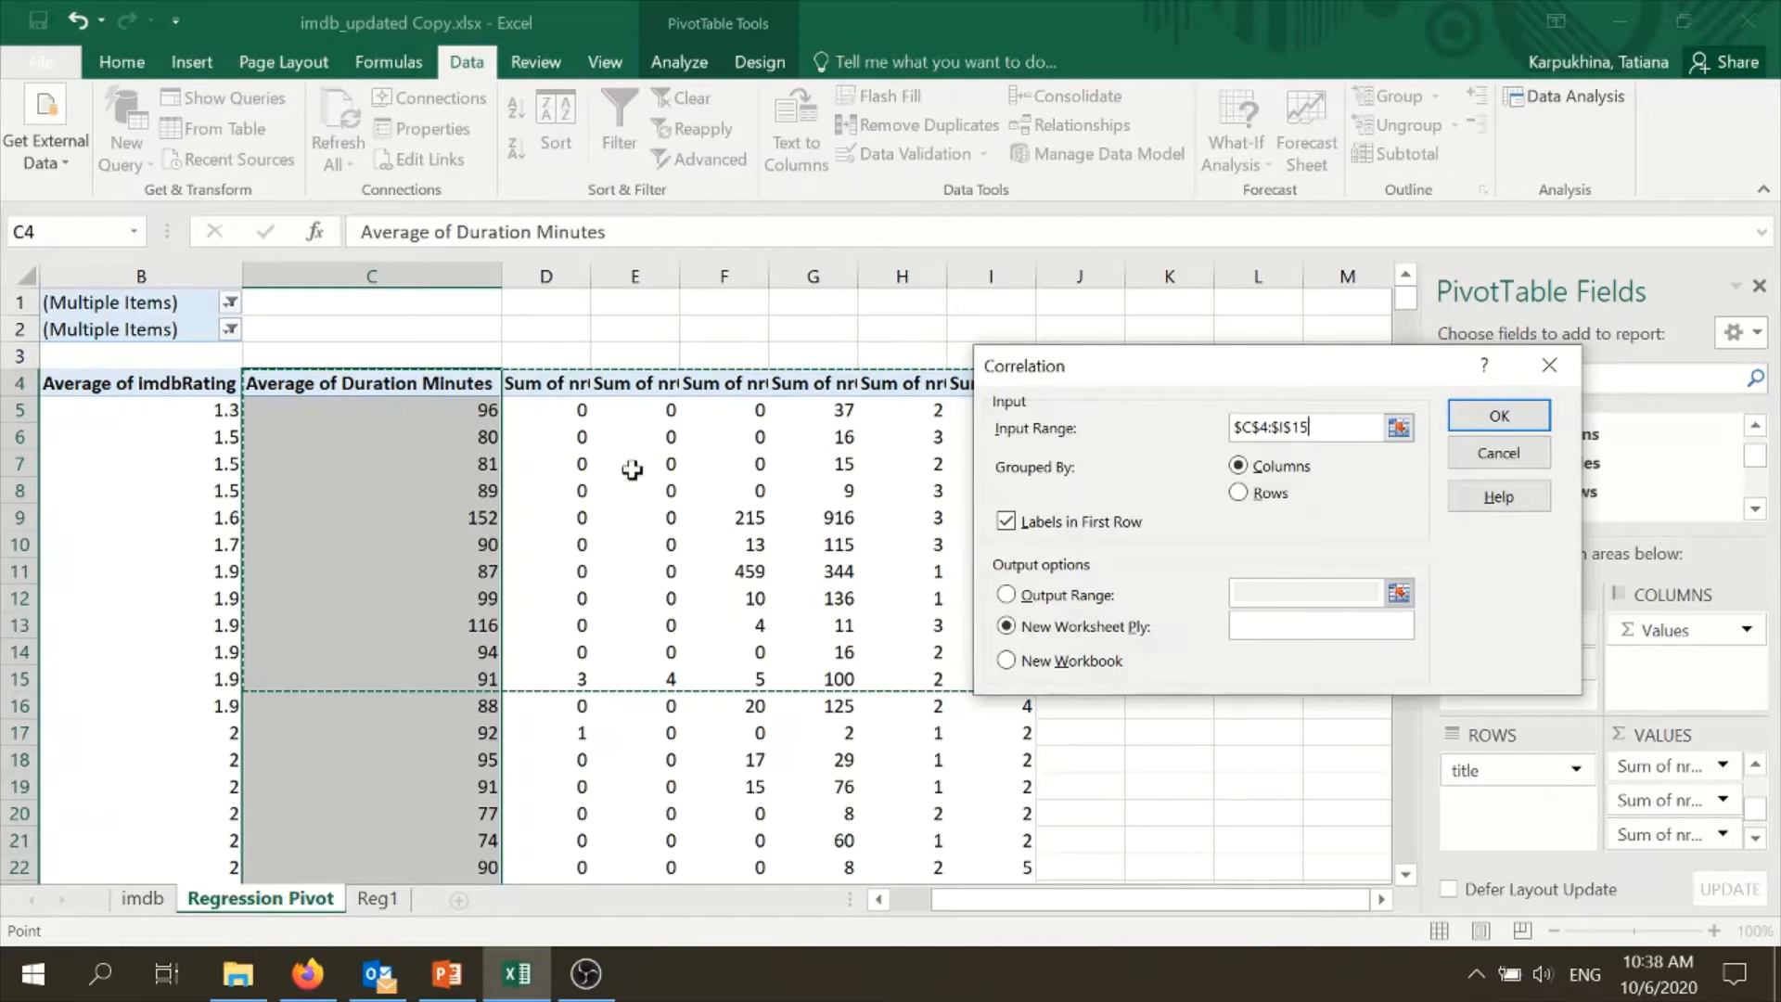
left_click(1315, 427)
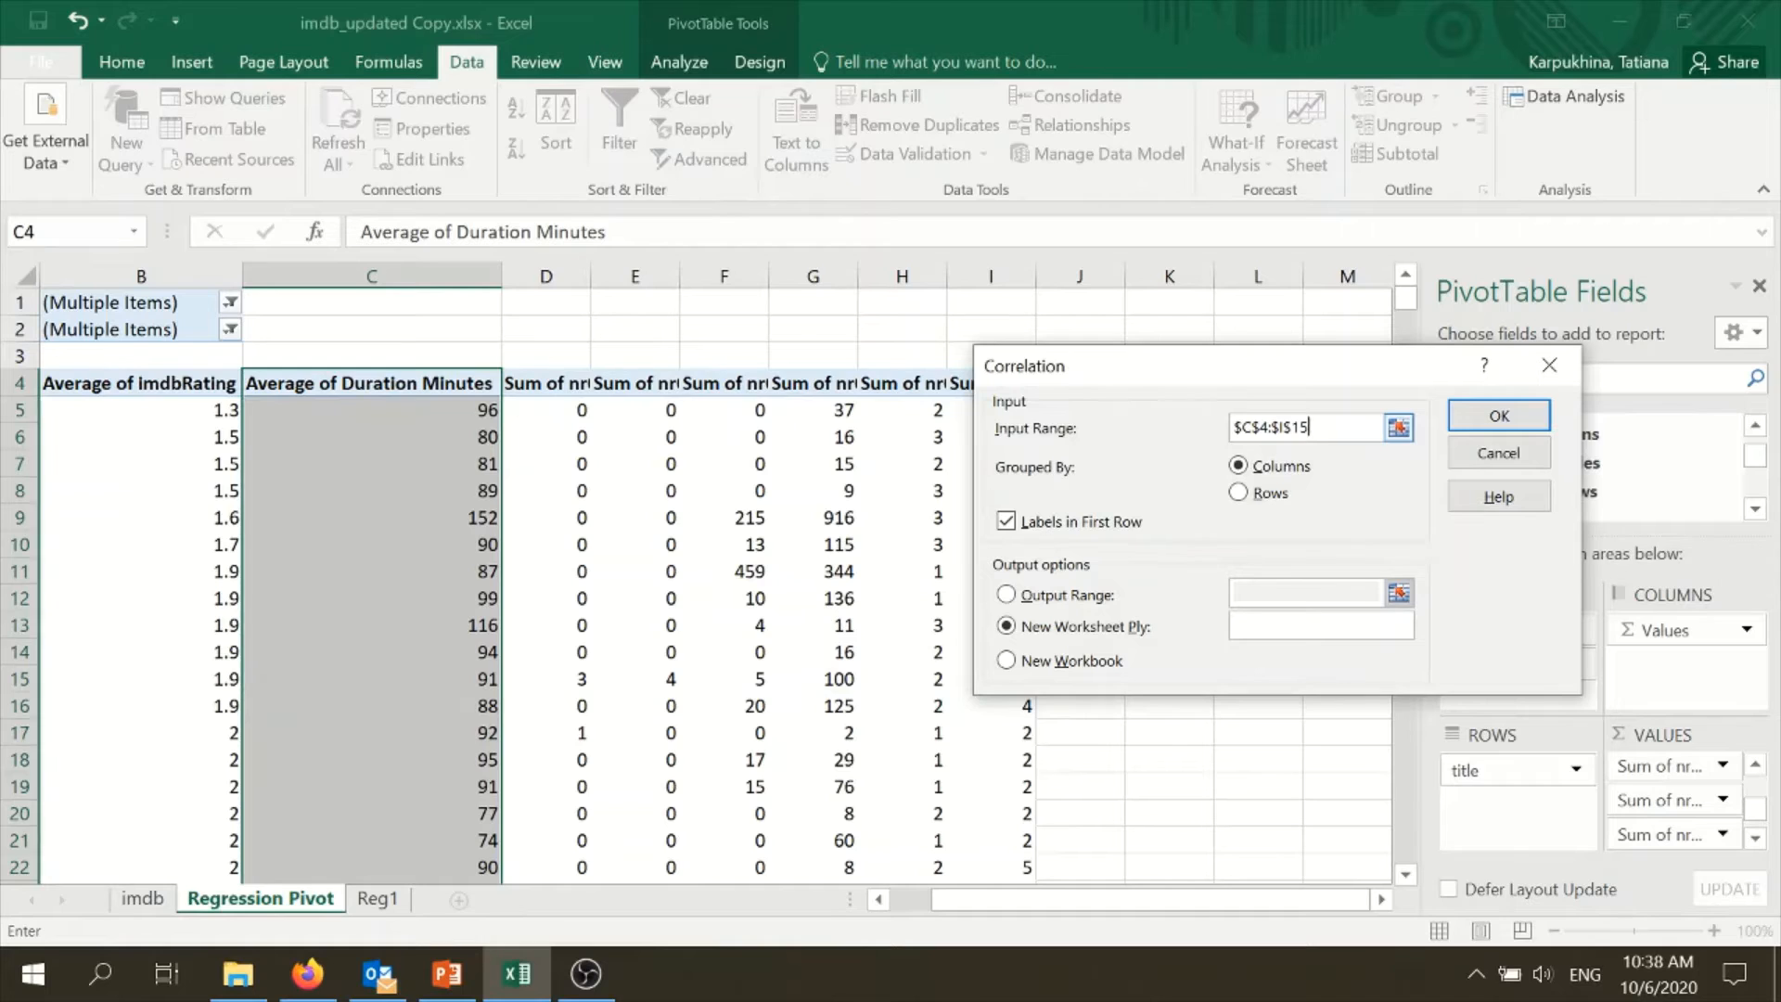
left_click_drag(1315, 428, 1220, 447)
key("BackSpace")
- Set the correlation input range to $C$4:$I$10140 and run the analysis onto a new worksheet
left_click_drag(489, 392, 979, 418)
key("ctrl+shift+Down")
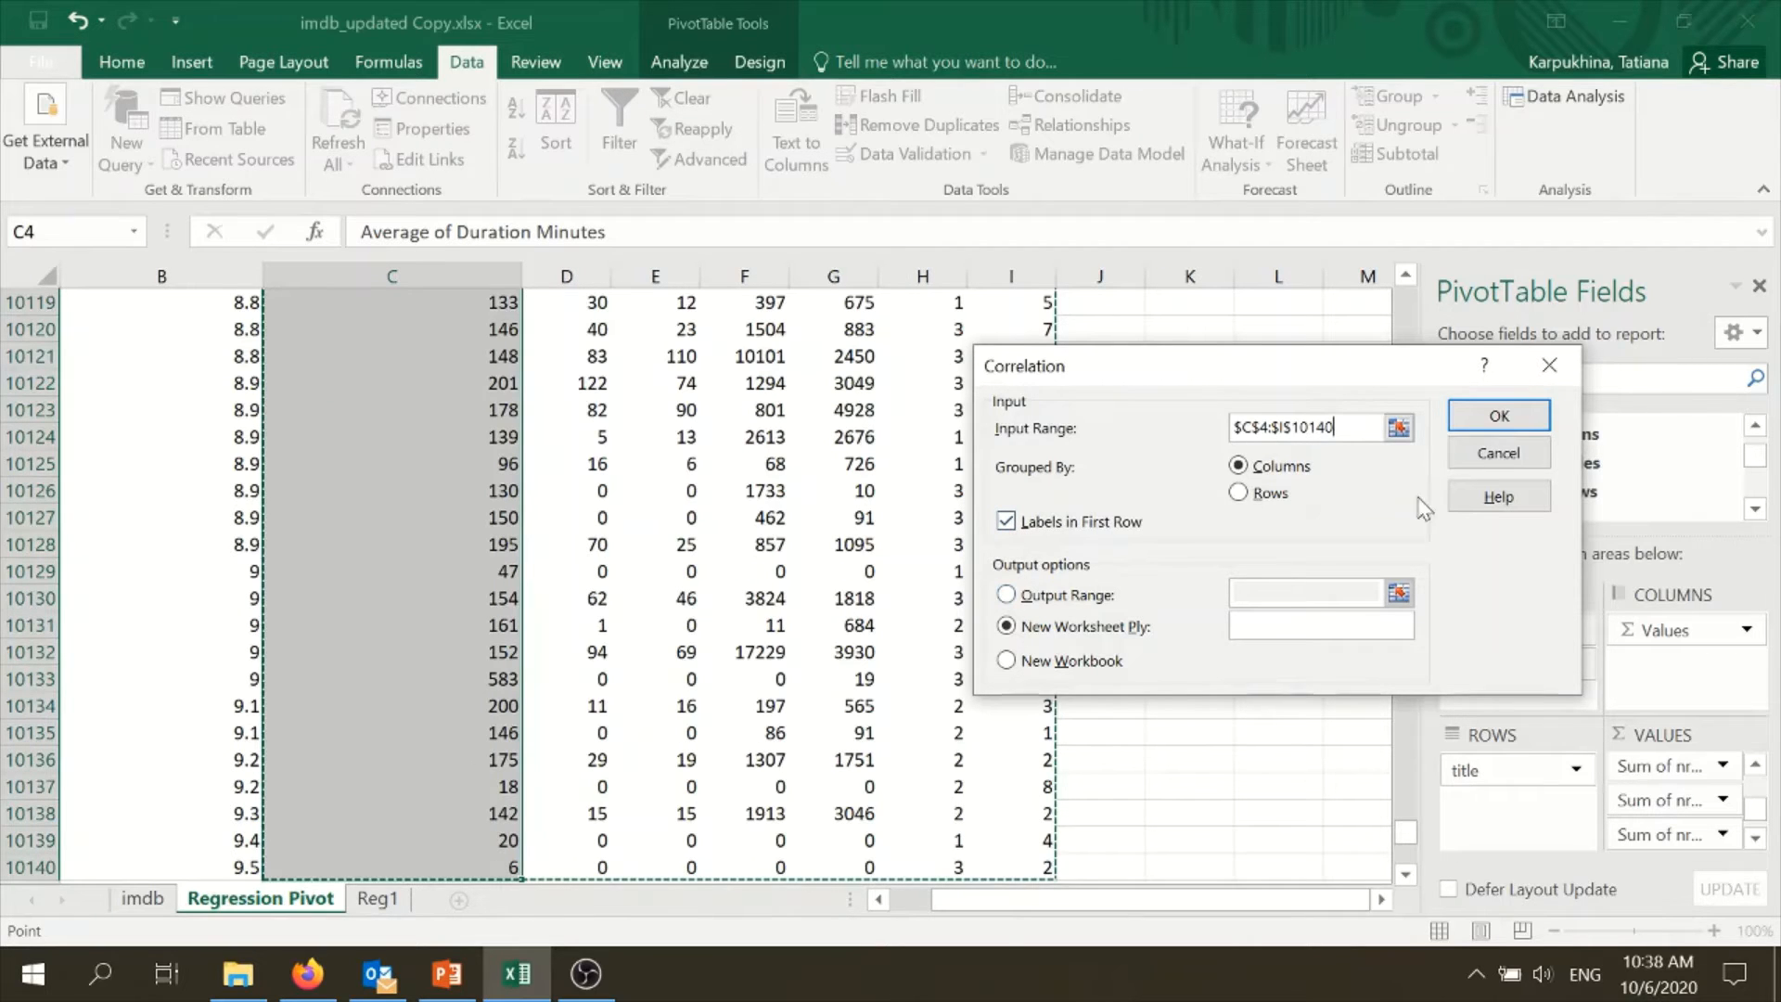
left_click(1494, 415)
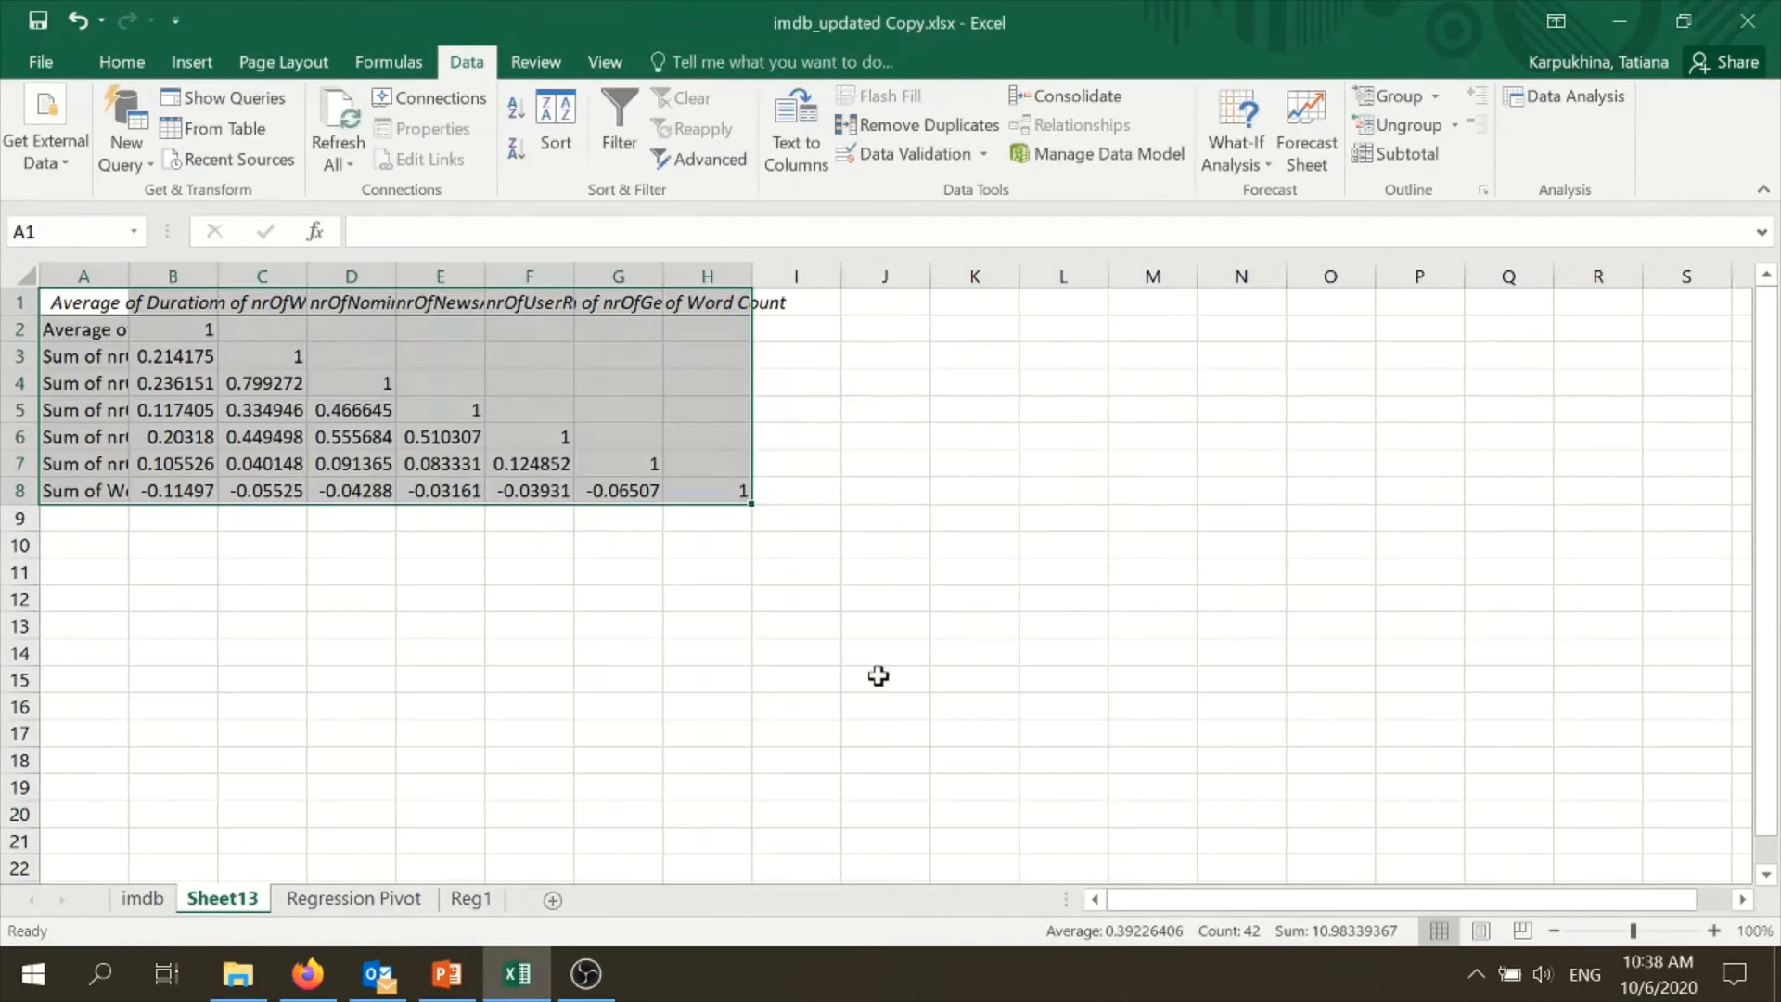
- Move the new correlation output sheet behind Reg1 and rename it correlation
left_click(314, 623)
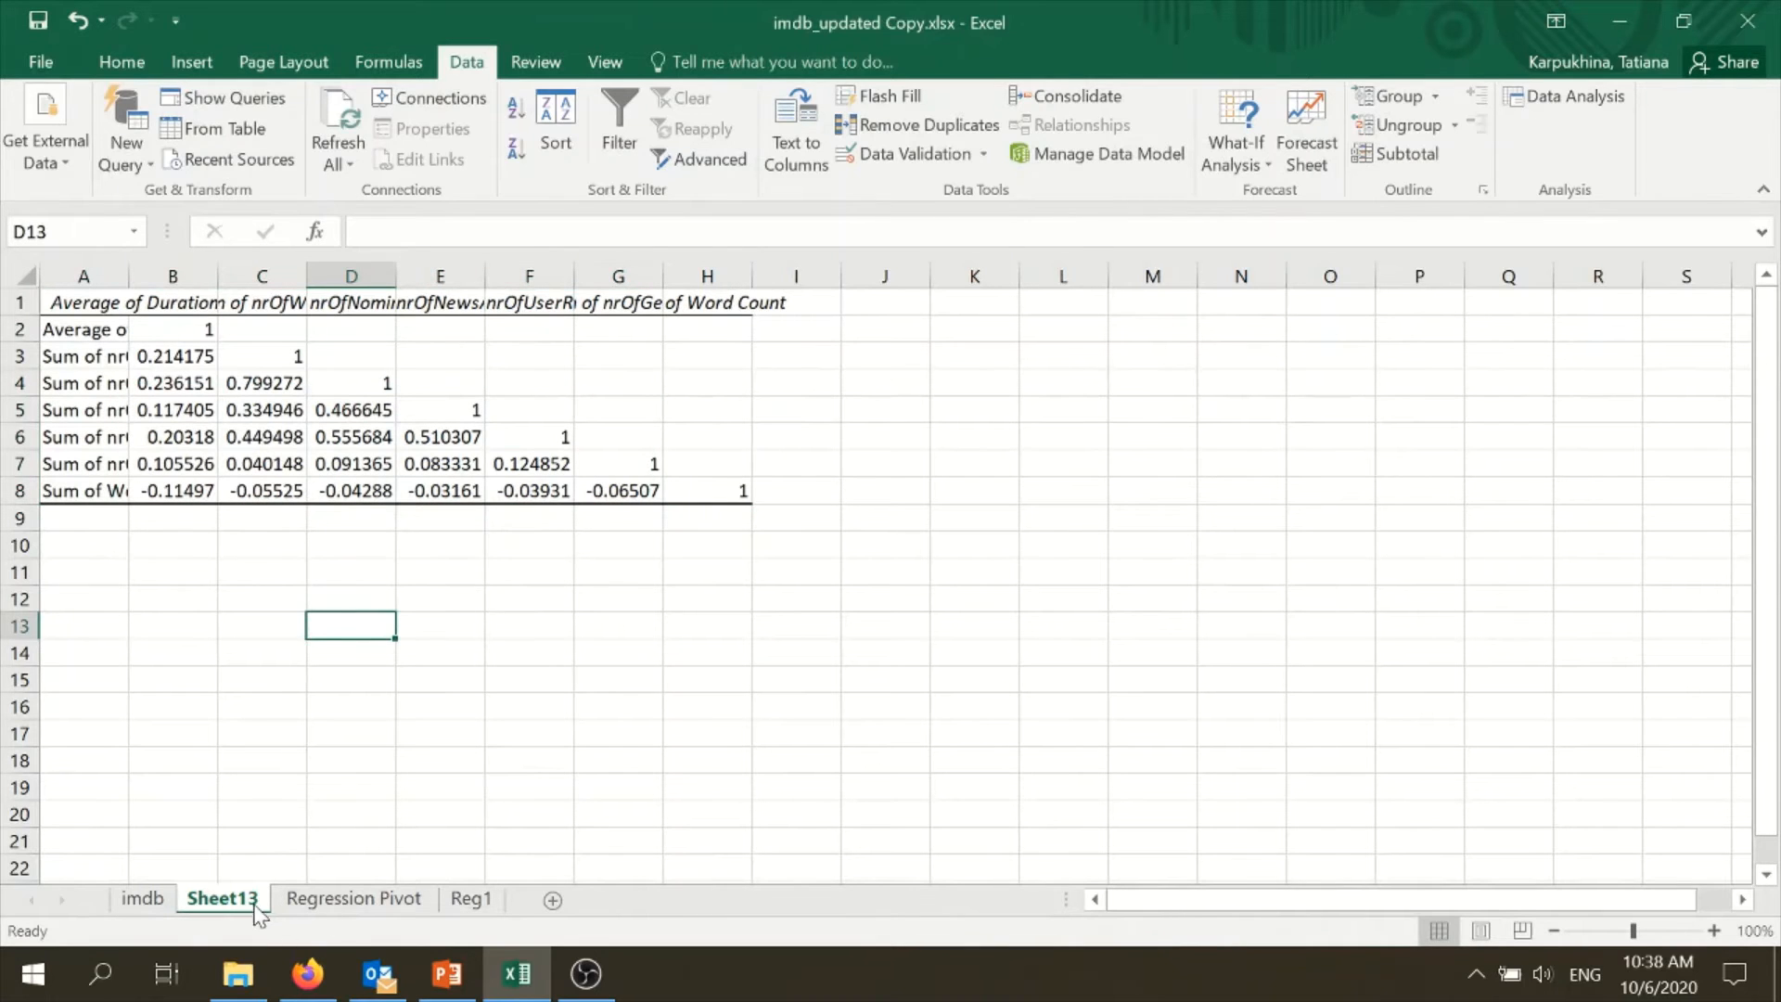
left_click_drag(532, 877, 533, 886)
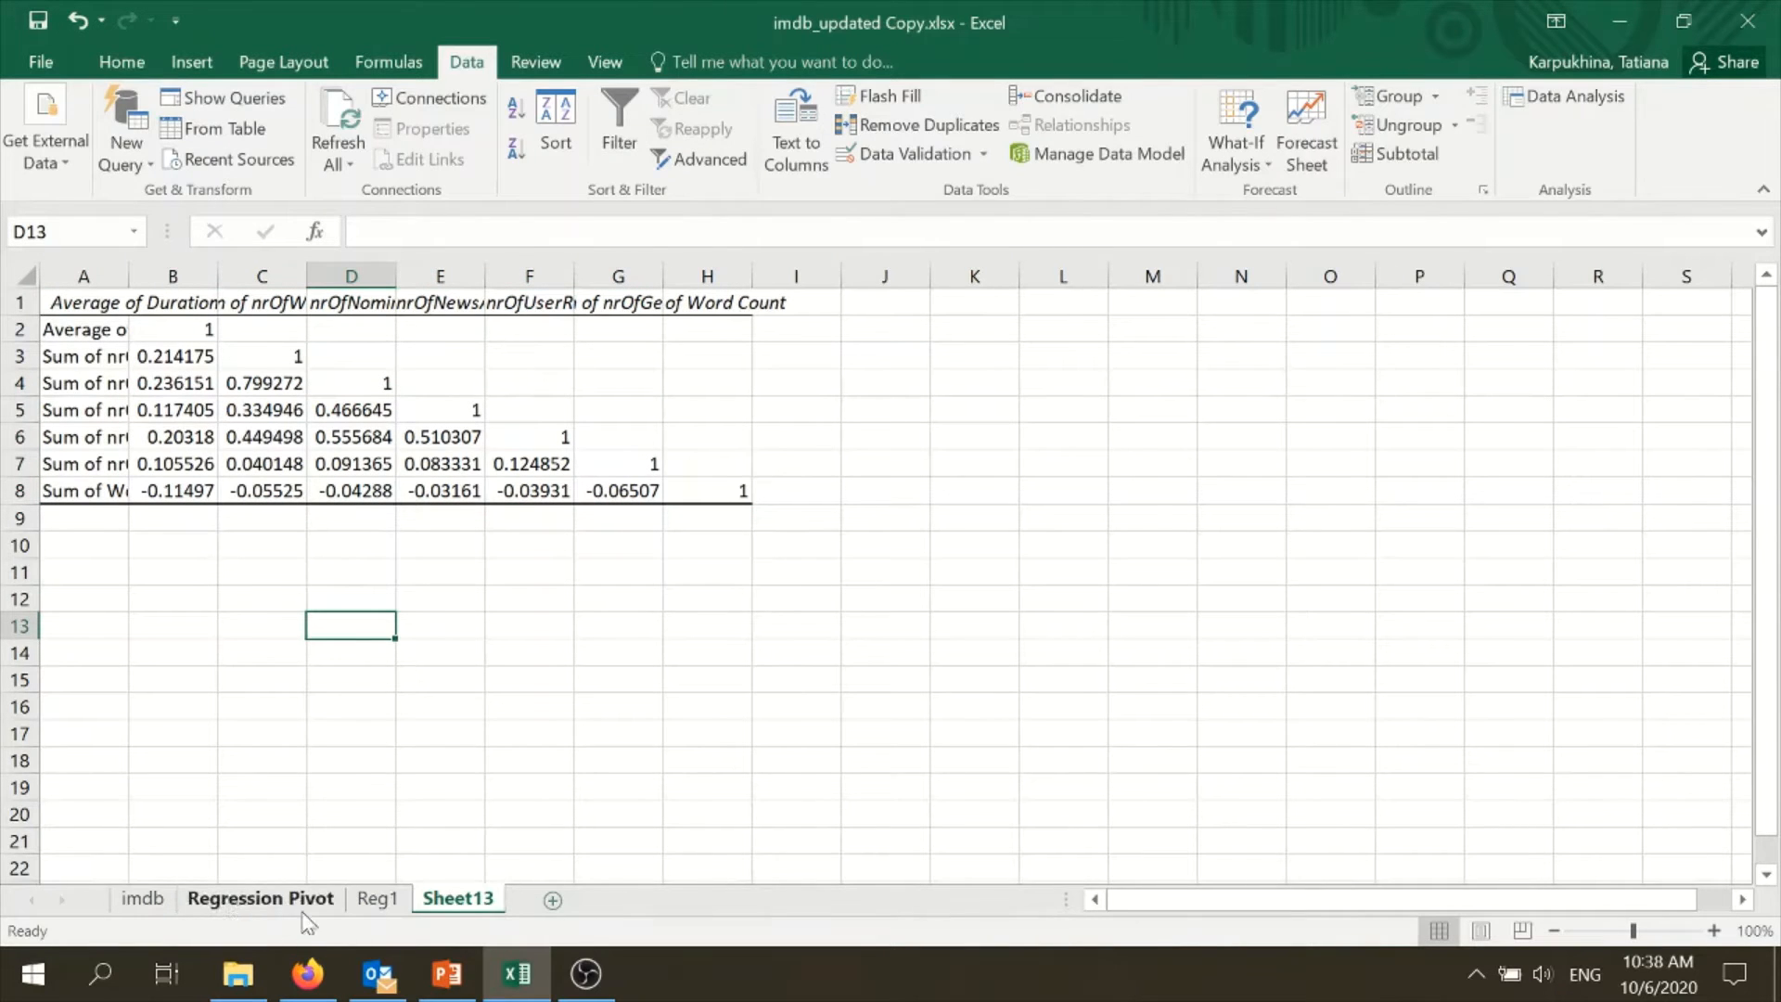
right_click(459, 896)
left_click(570, 636)
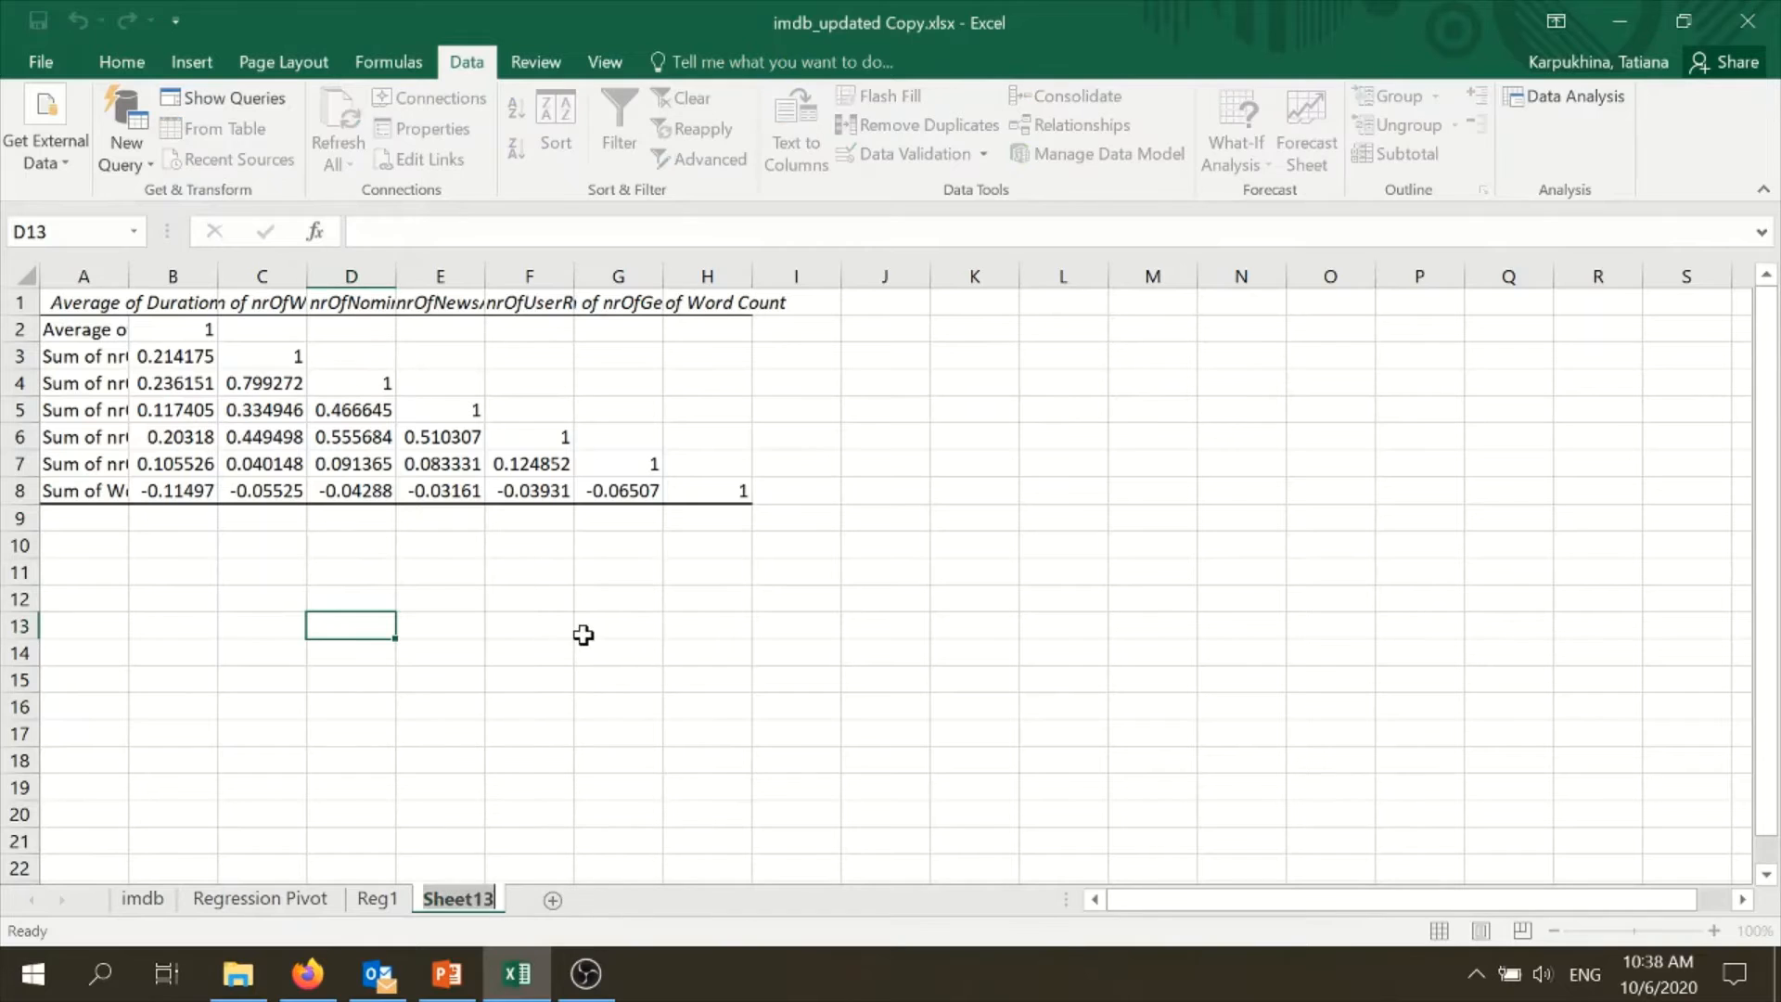
type("correlation")
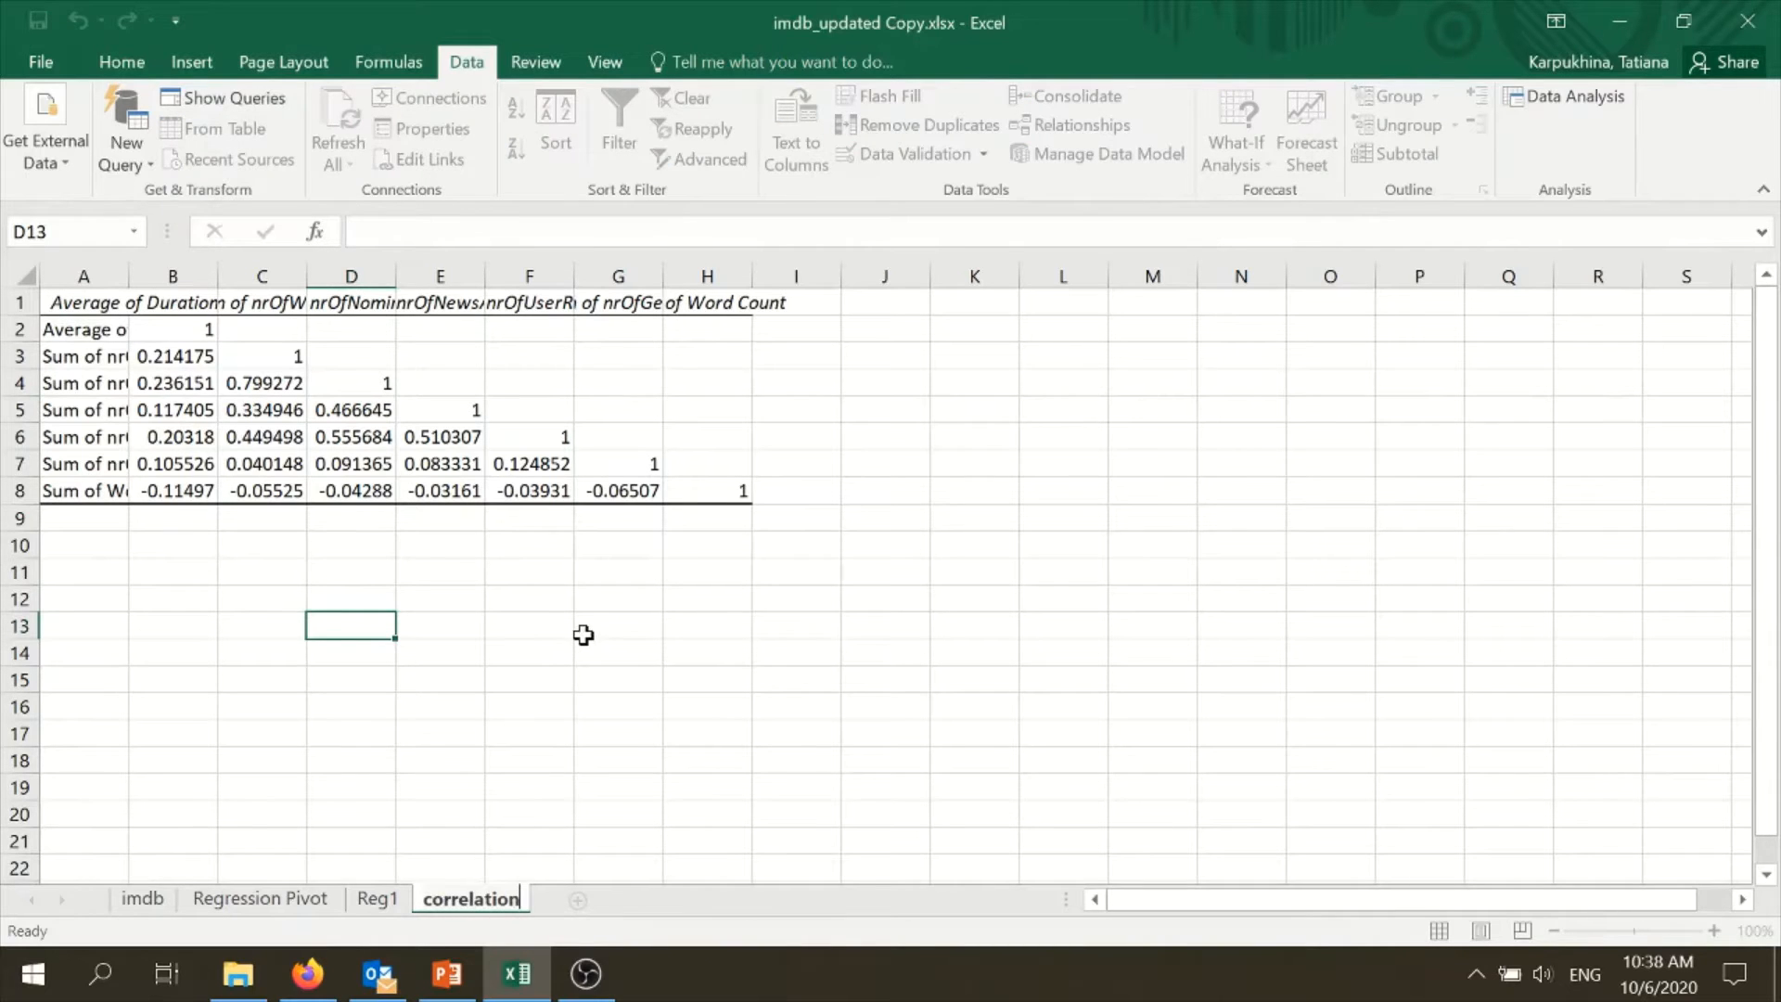
left_click(561, 638)
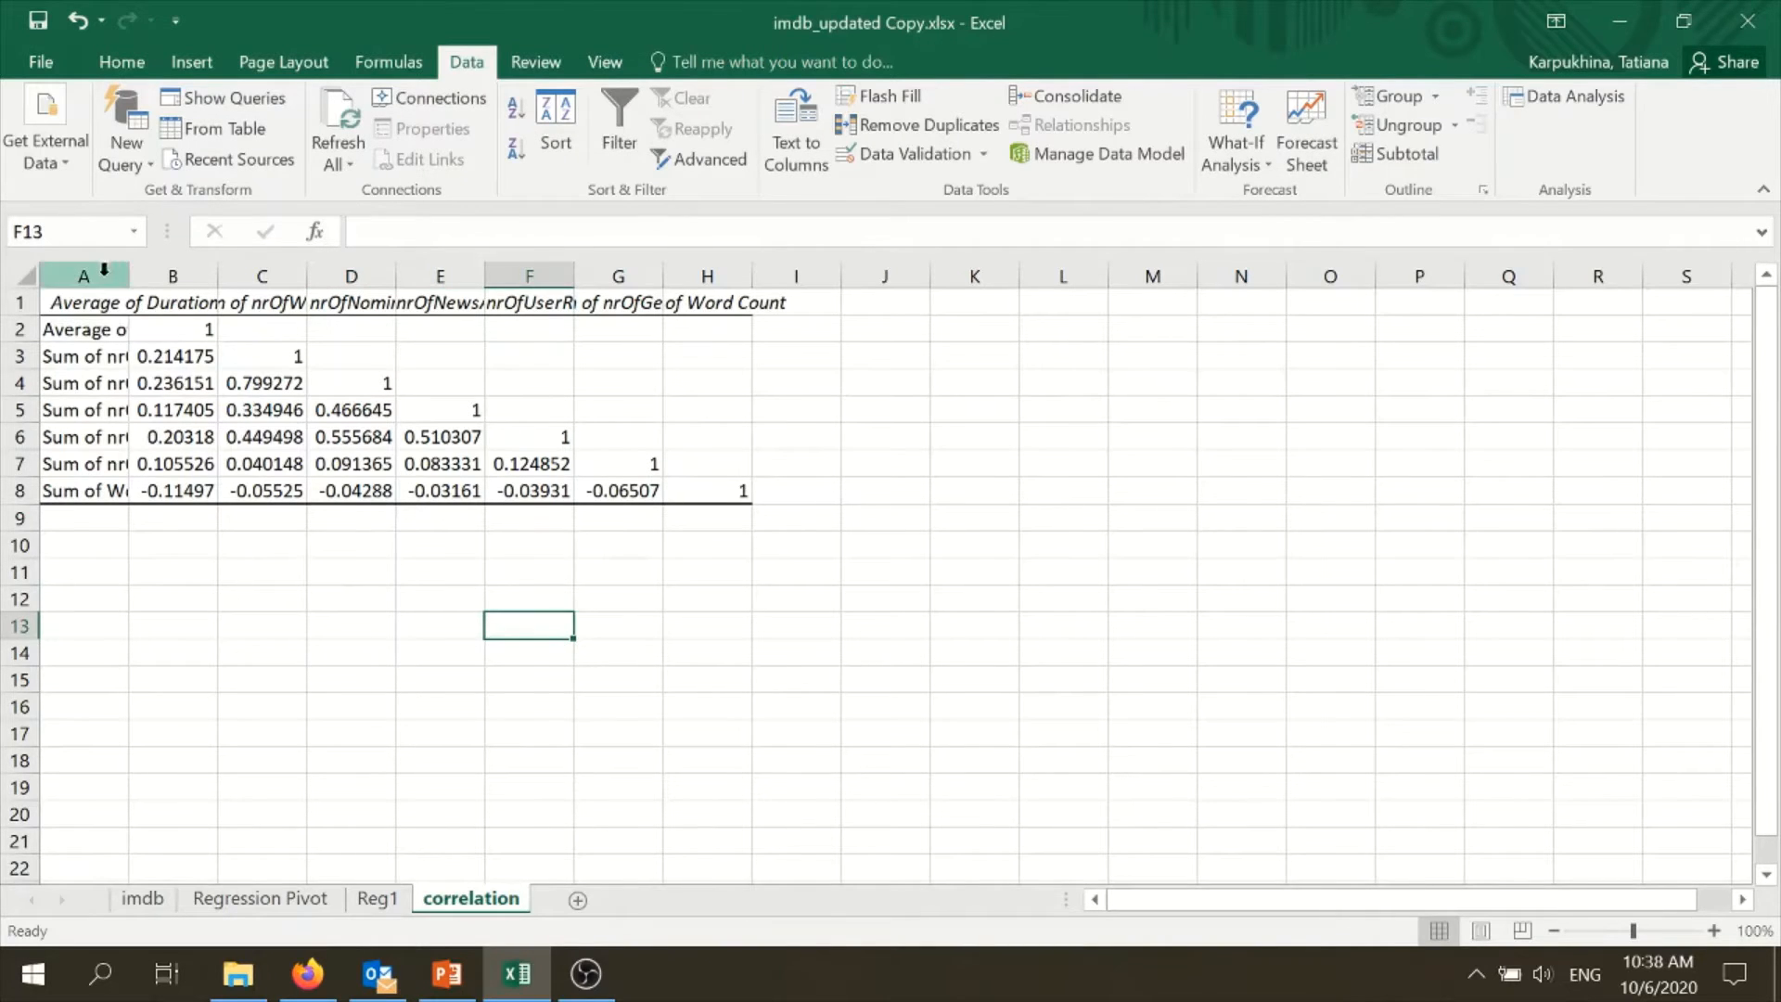
- Autofit the widths of columns A to H so the correlation matrix labels are readable
left_click_drag(93, 276, 752, 279)
double_click(751, 279)
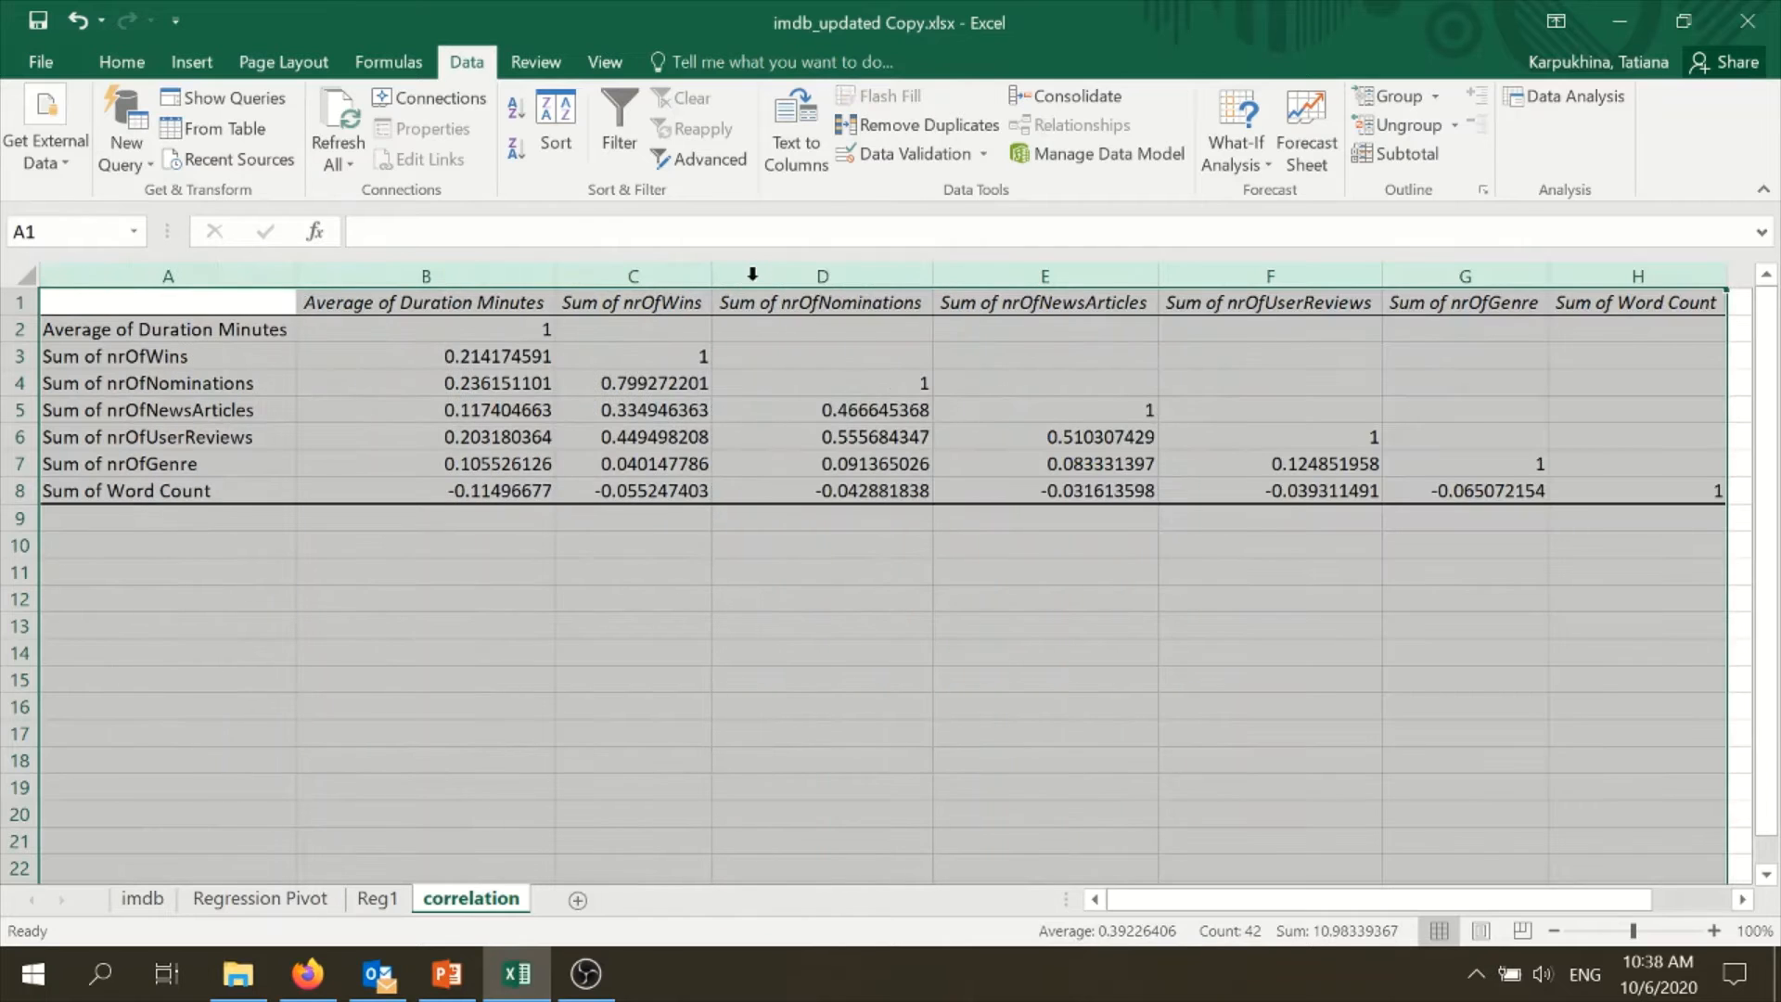
left_click_drag(1180, 903, 1208, 867)
- Format the correlation coefficients in B2:H8 as Number with 2 decimal places
left_click_drag(475, 337, 1688, 489)
right_click(896, 442)
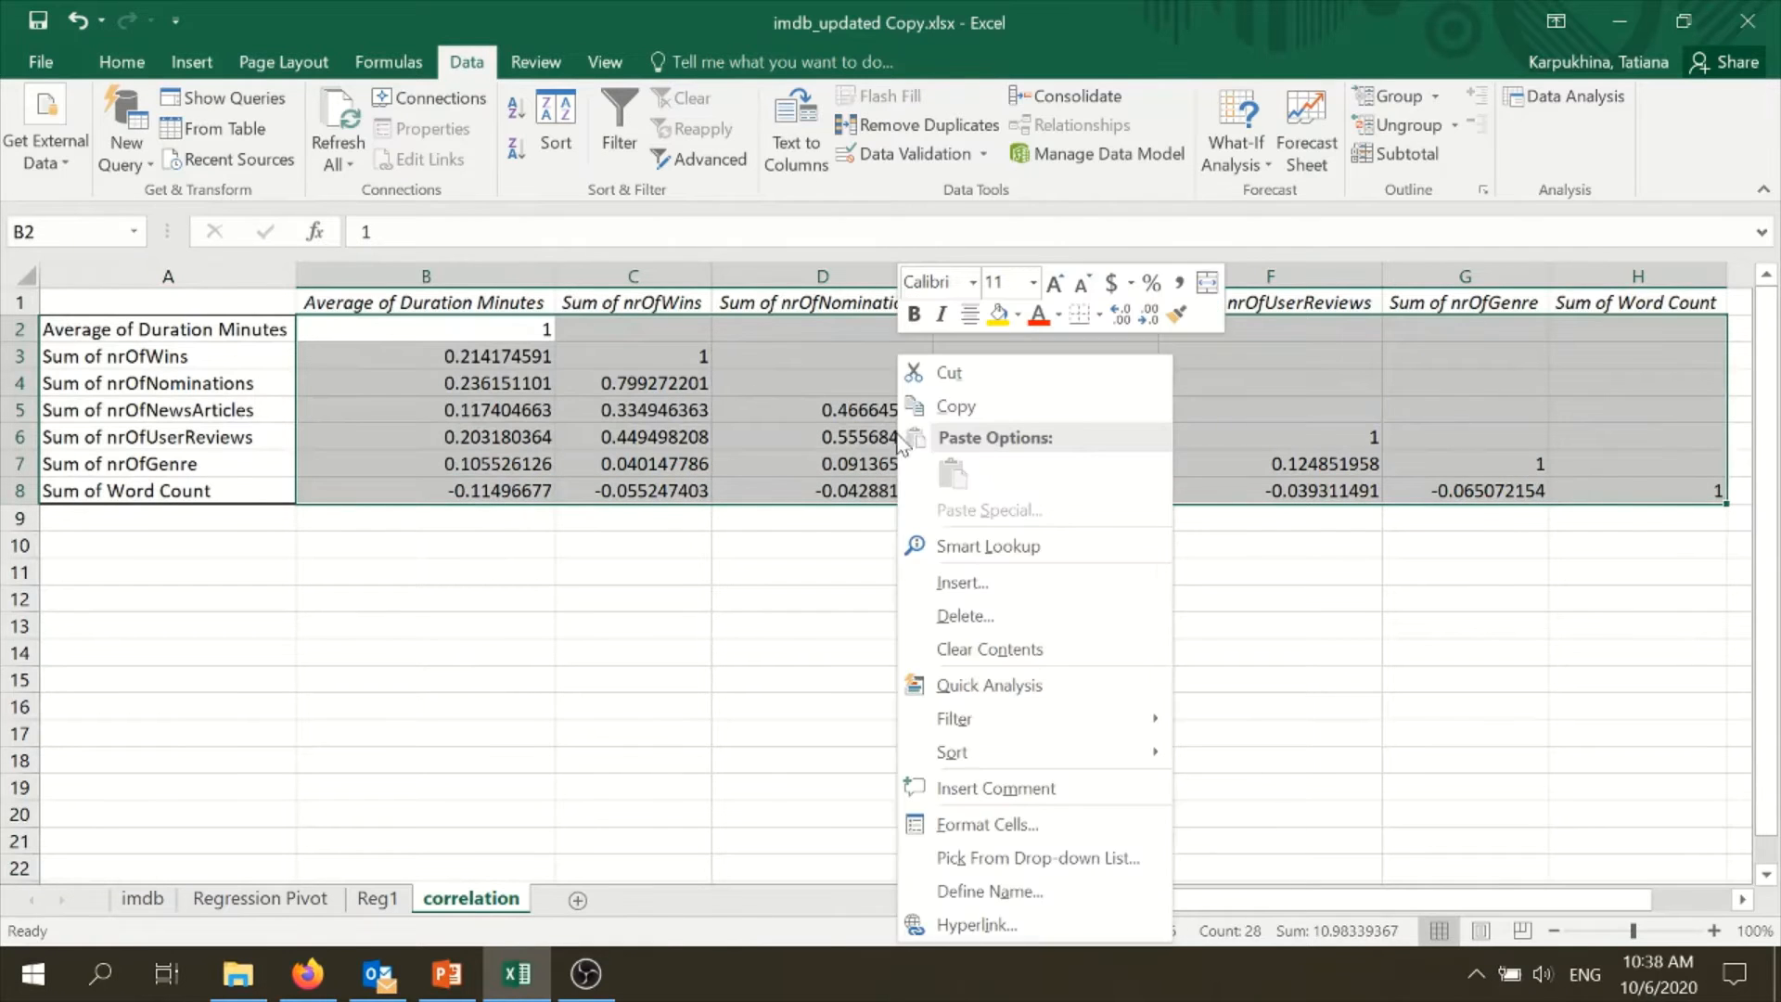
left_click(1071, 822)
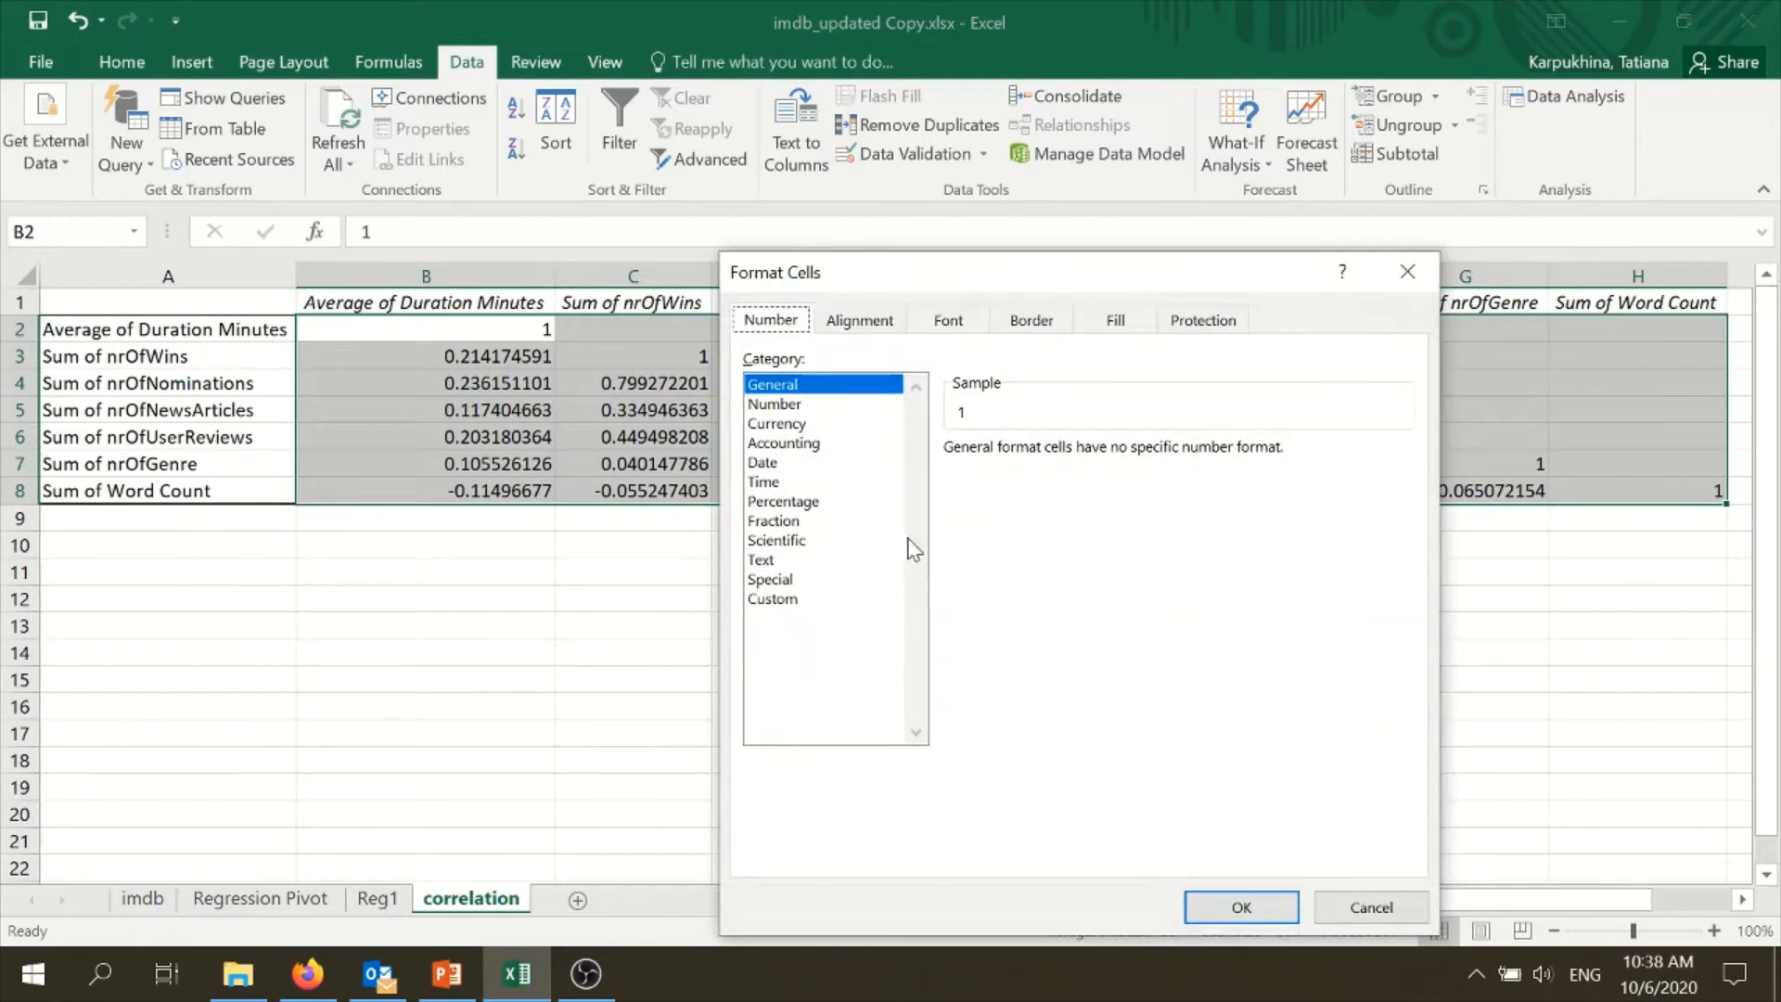
left_click(787, 406)
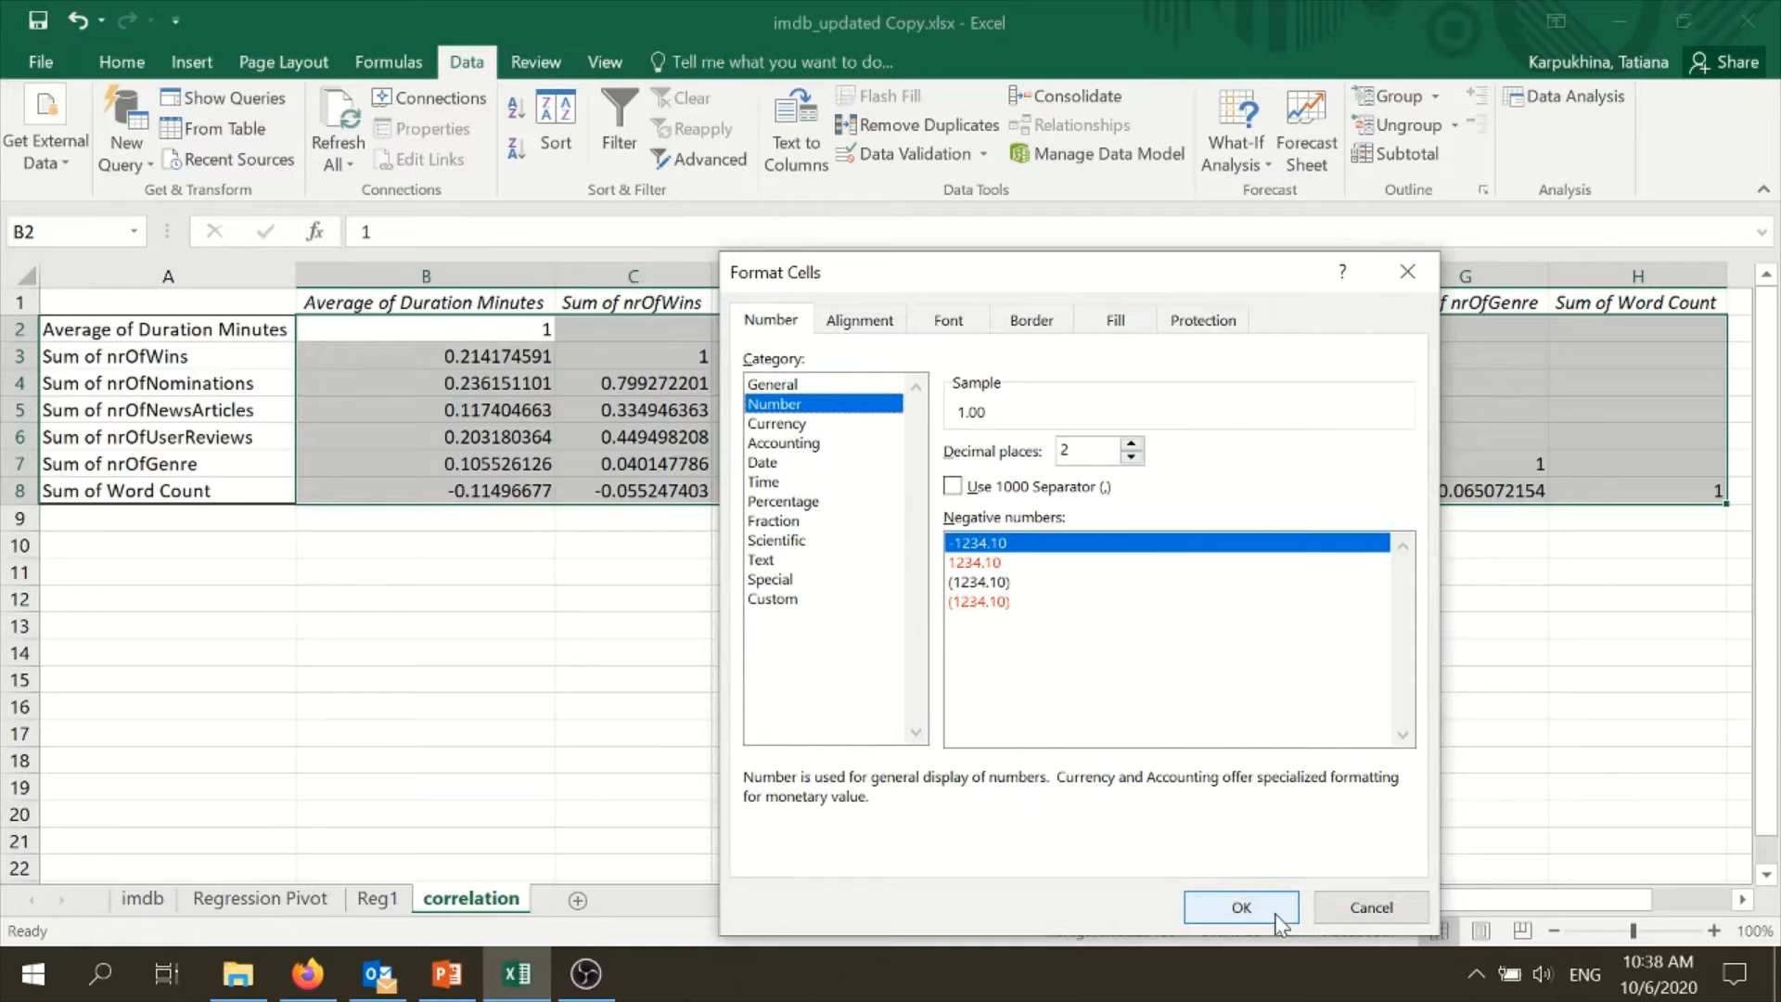
left_click(1243, 908)
left_click(711, 599)
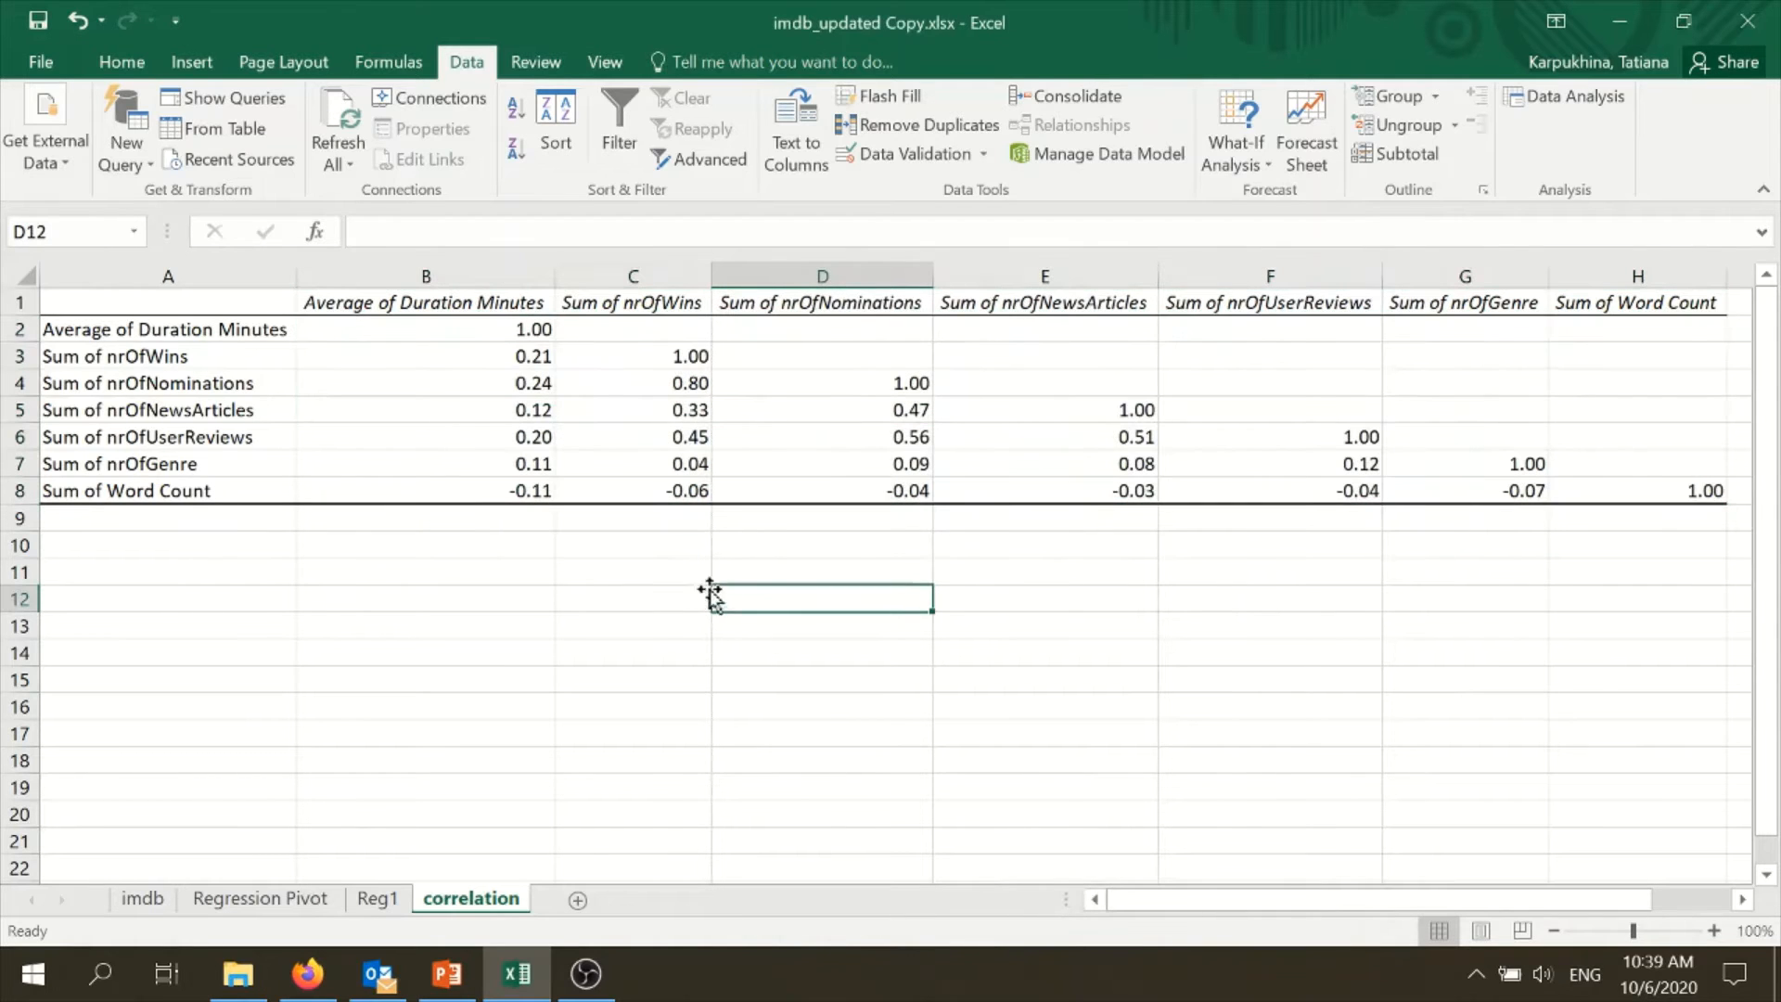
- Select the correlation coefficients in B2:H8 without their row and column labels
left_click_drag(517, 336, 1662, 493)
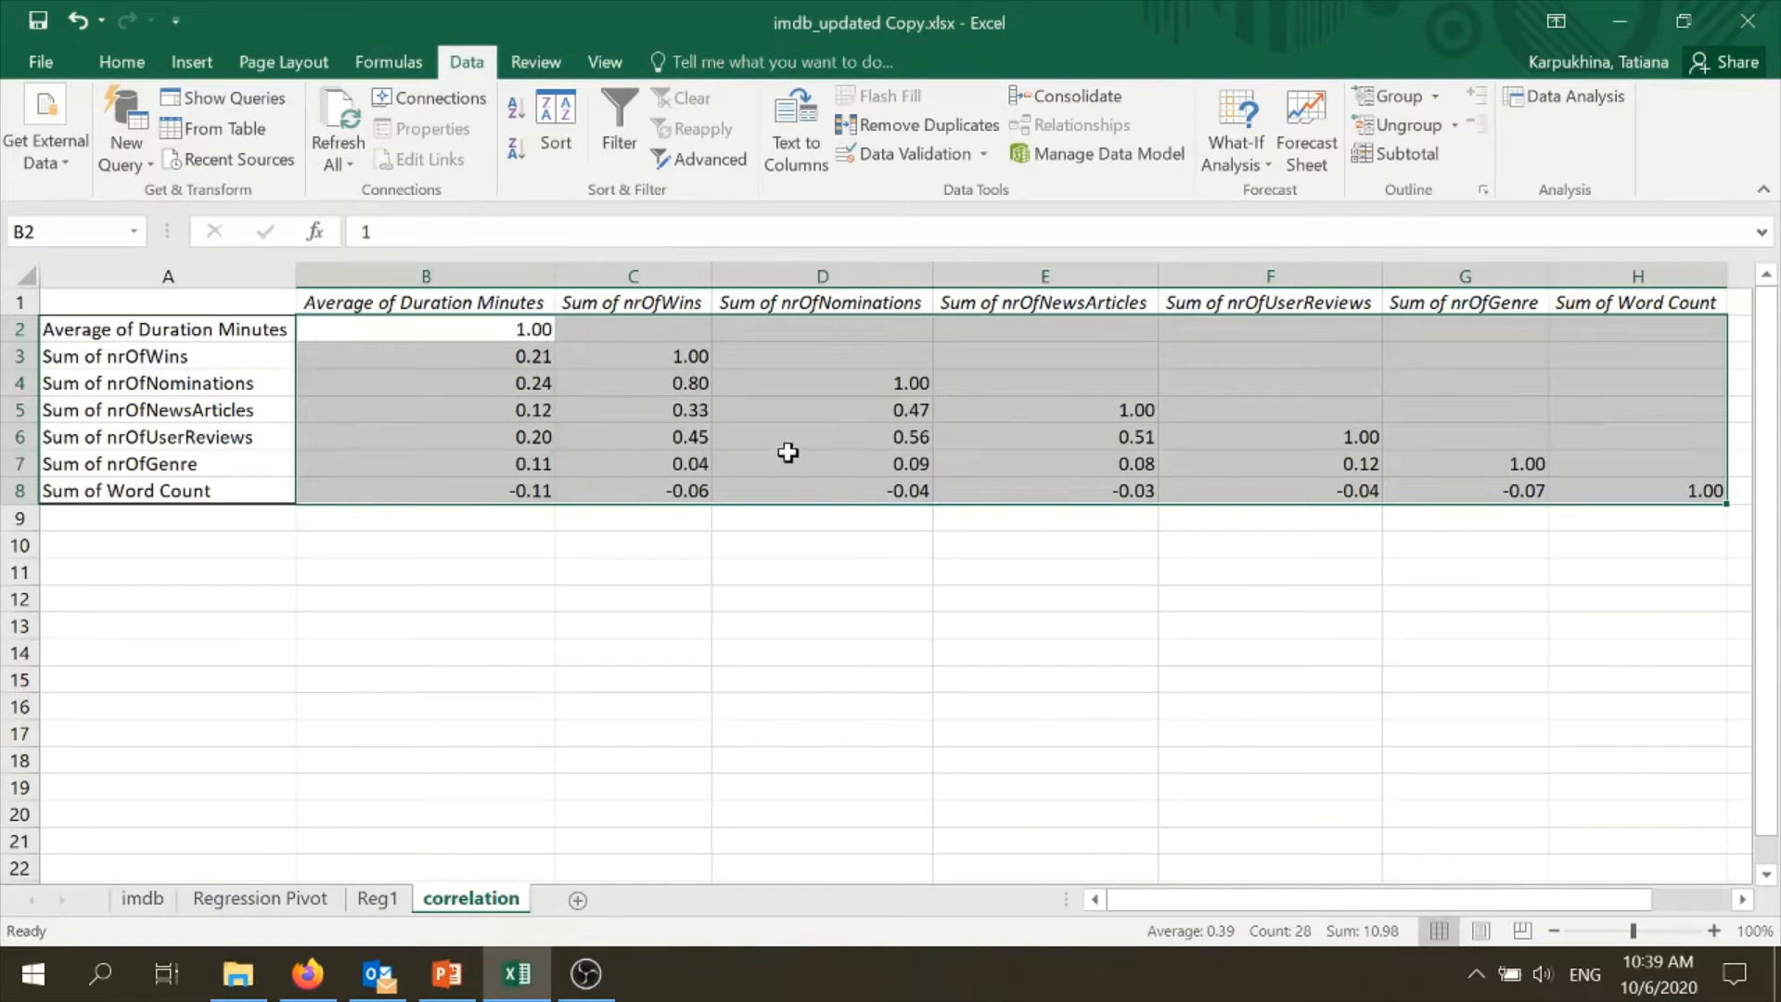
- Apply the Red - White color scale as conditional formatting to the correlation coefficients in B2:H8
left_click(693, 386)
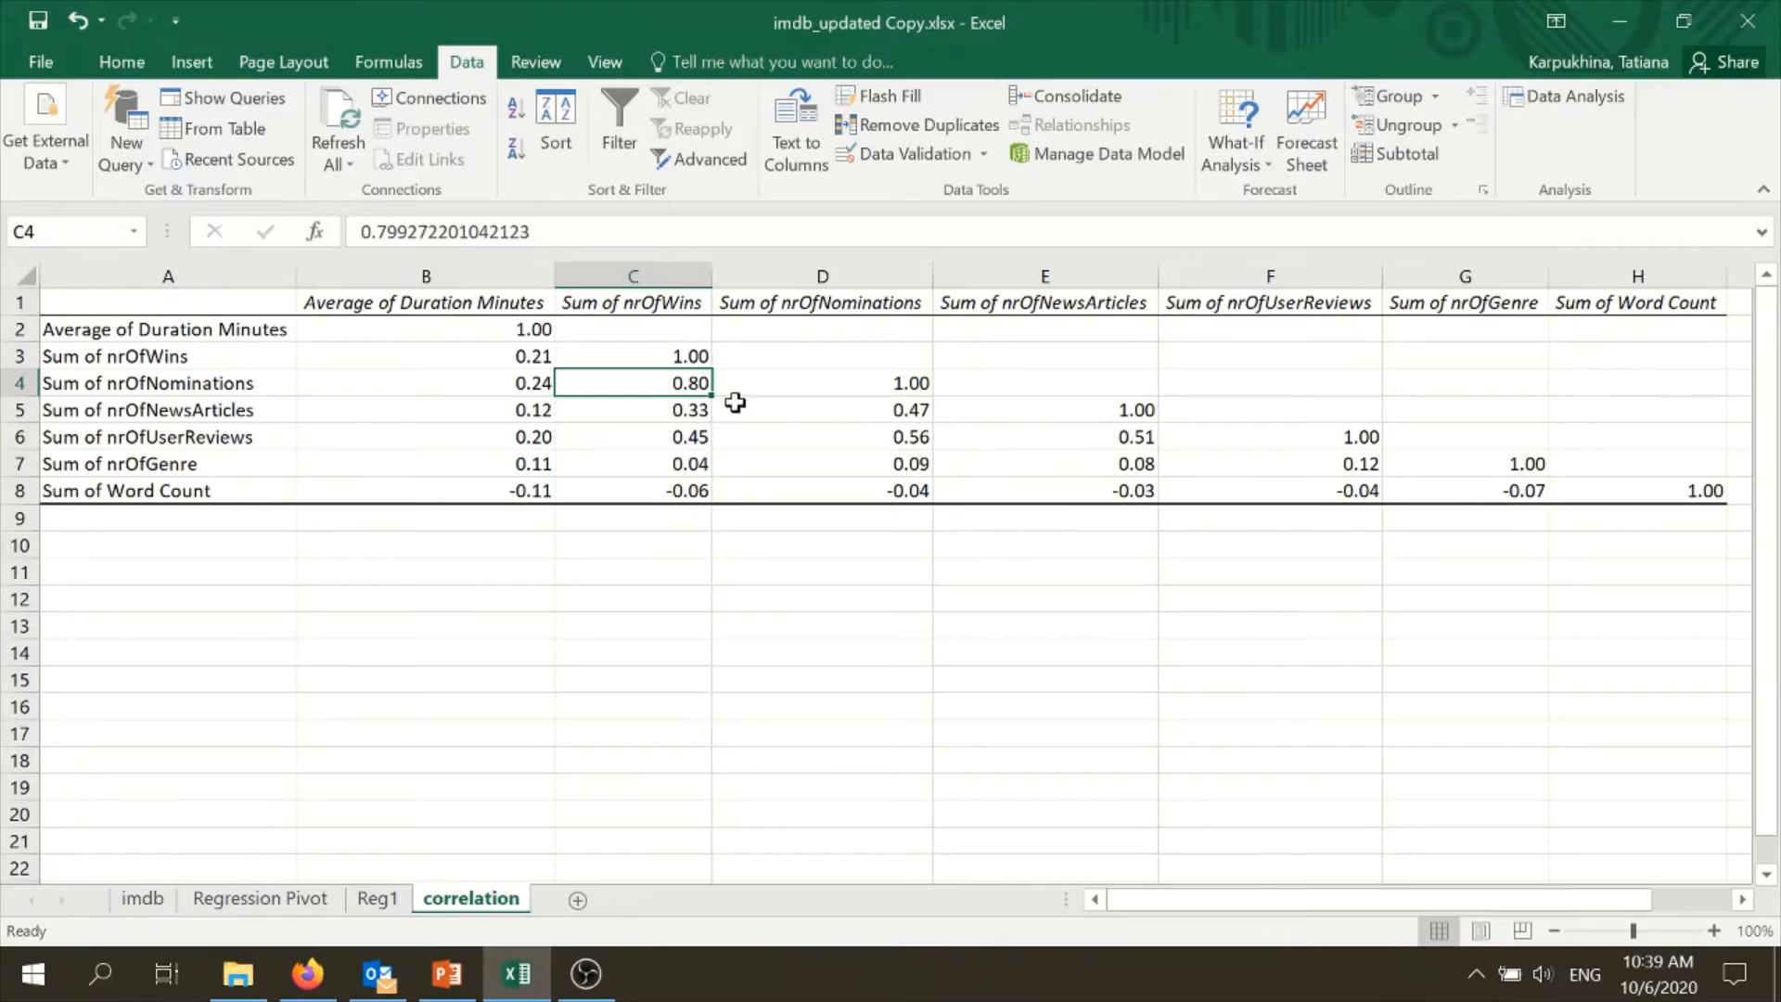
left_click_drag(515, 330, 1704, 490)
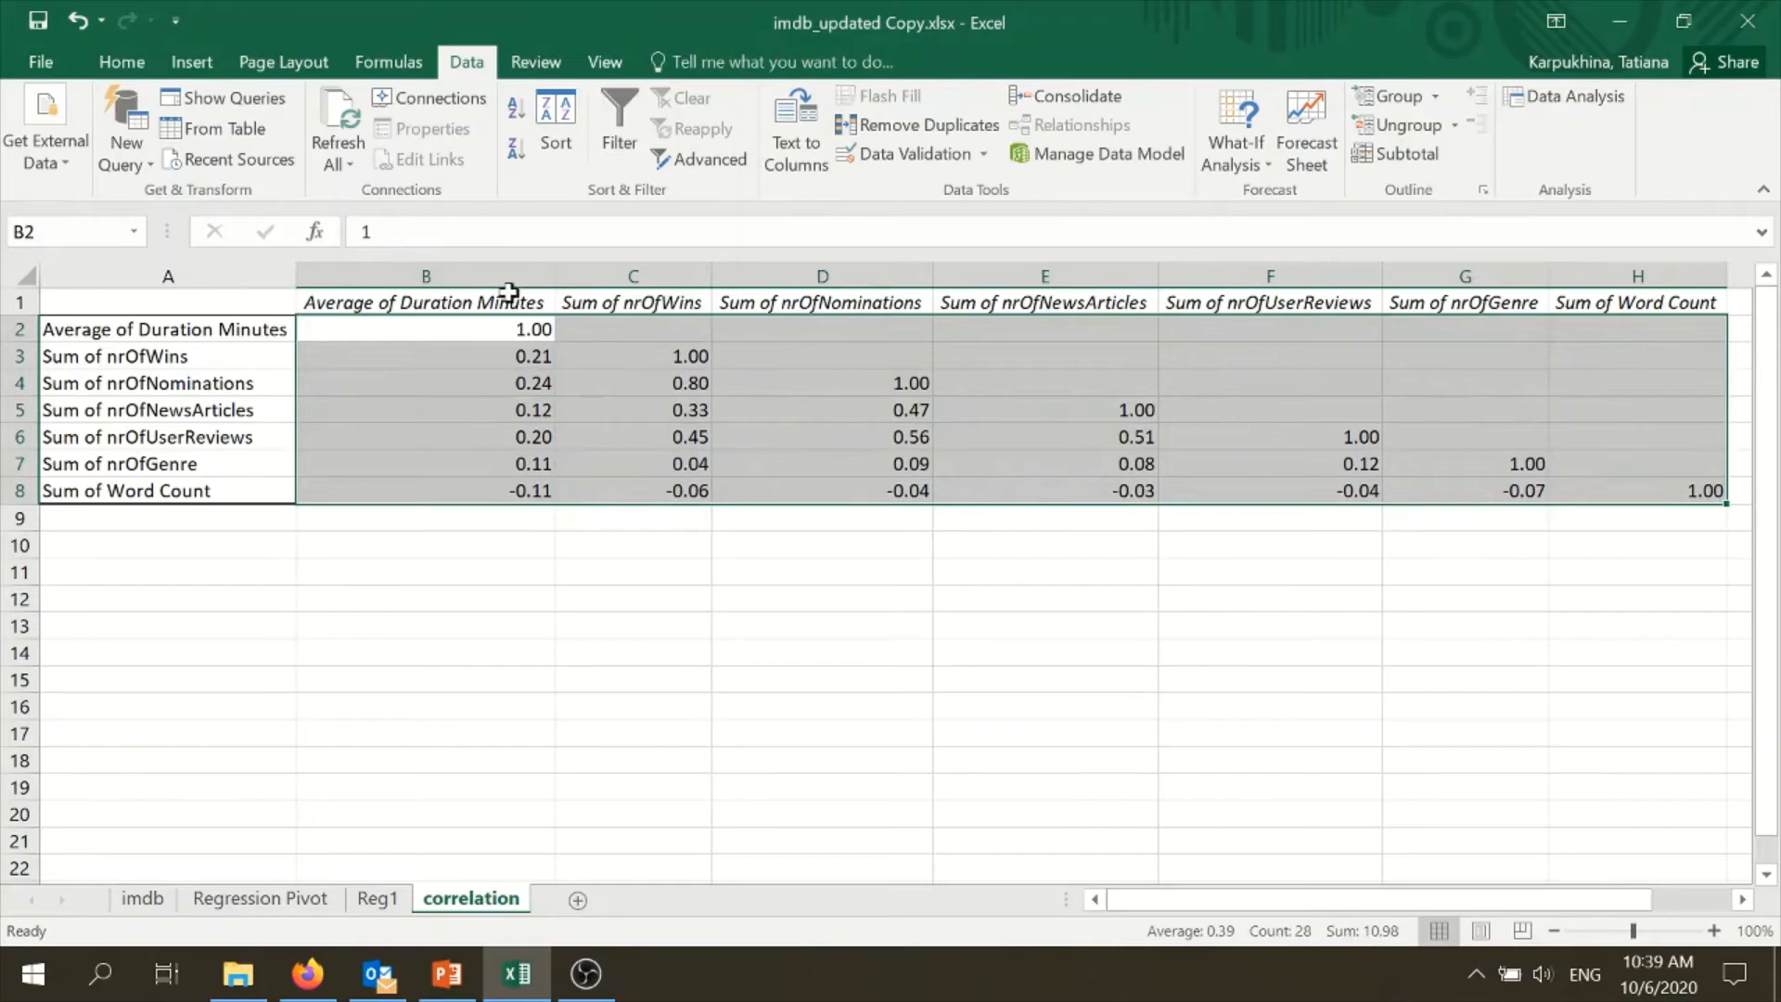
left_click(124, 63)
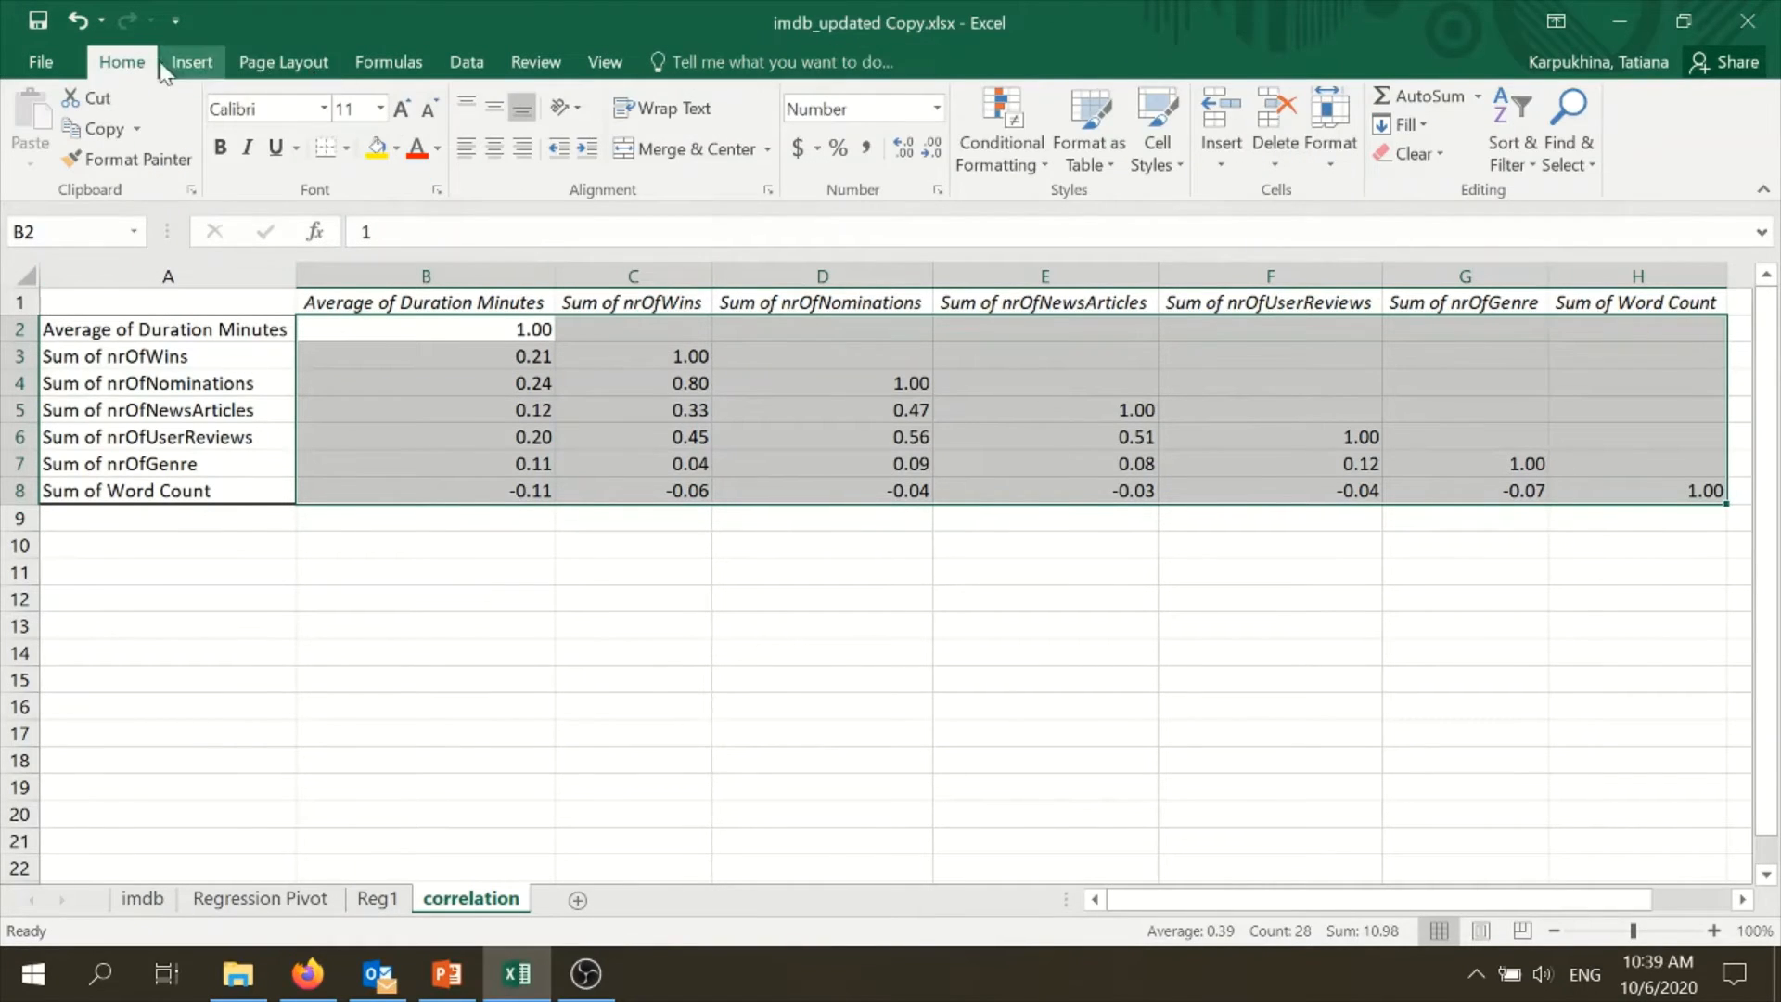
left_click(985, 163)
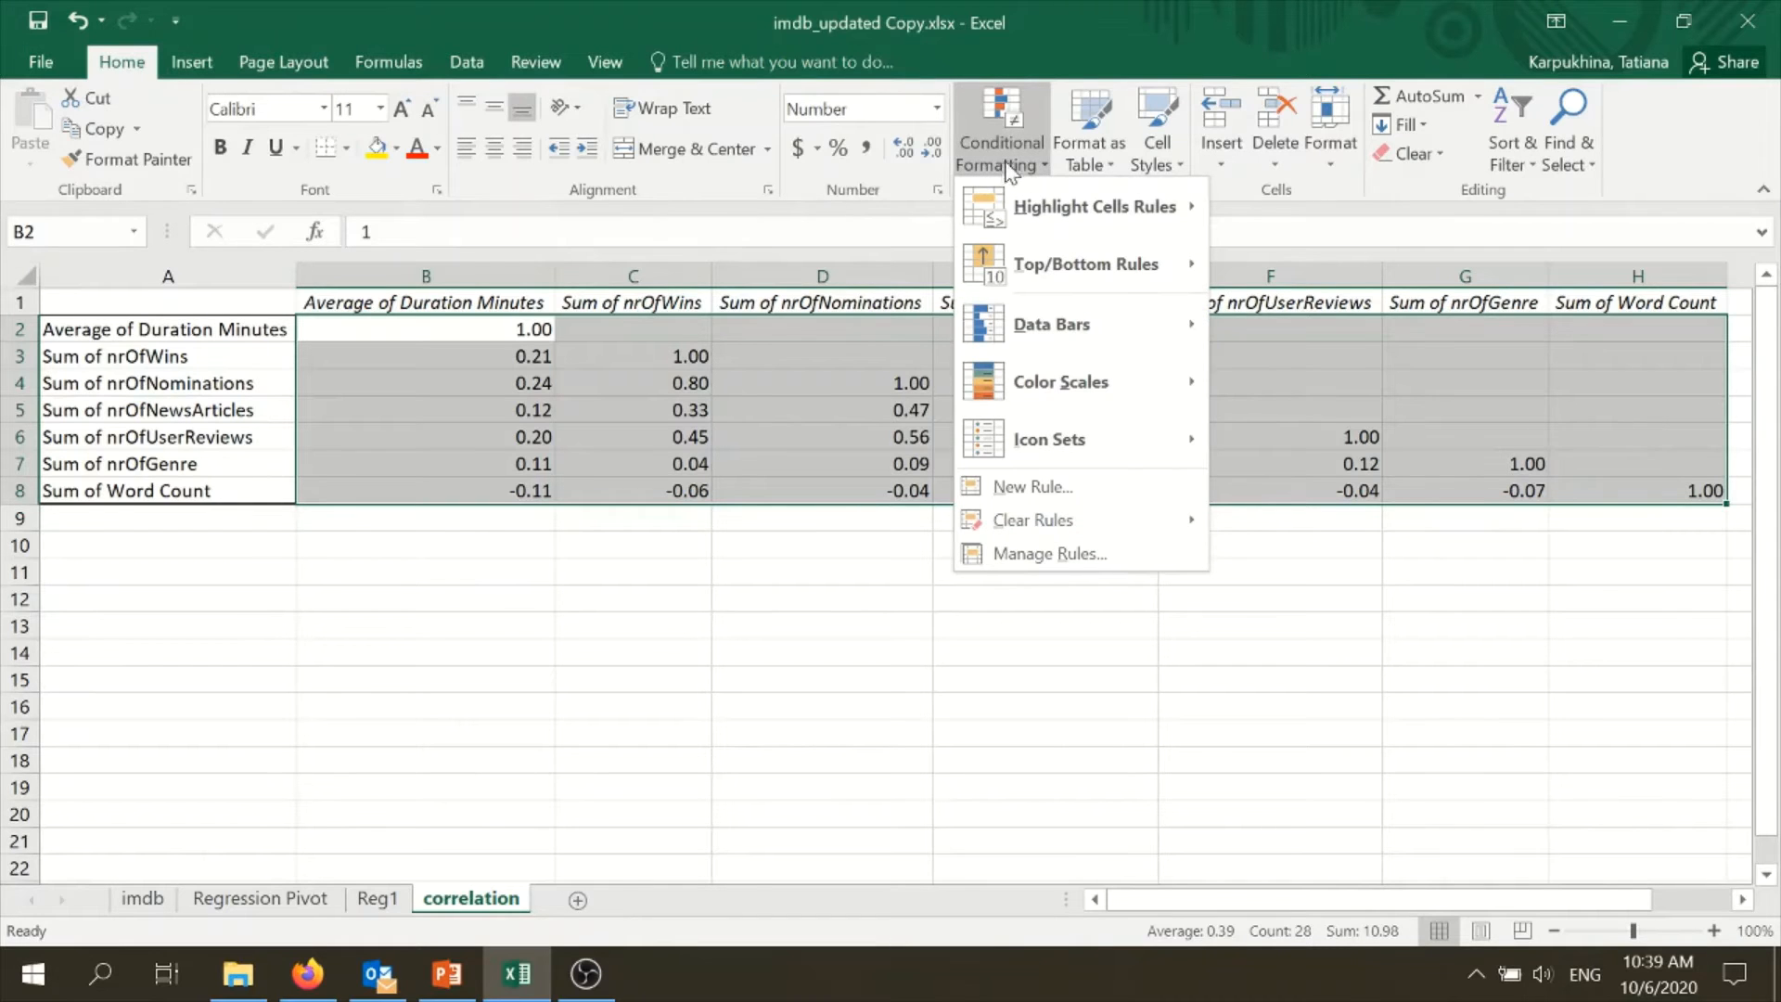
mouse_move(1113, 400)
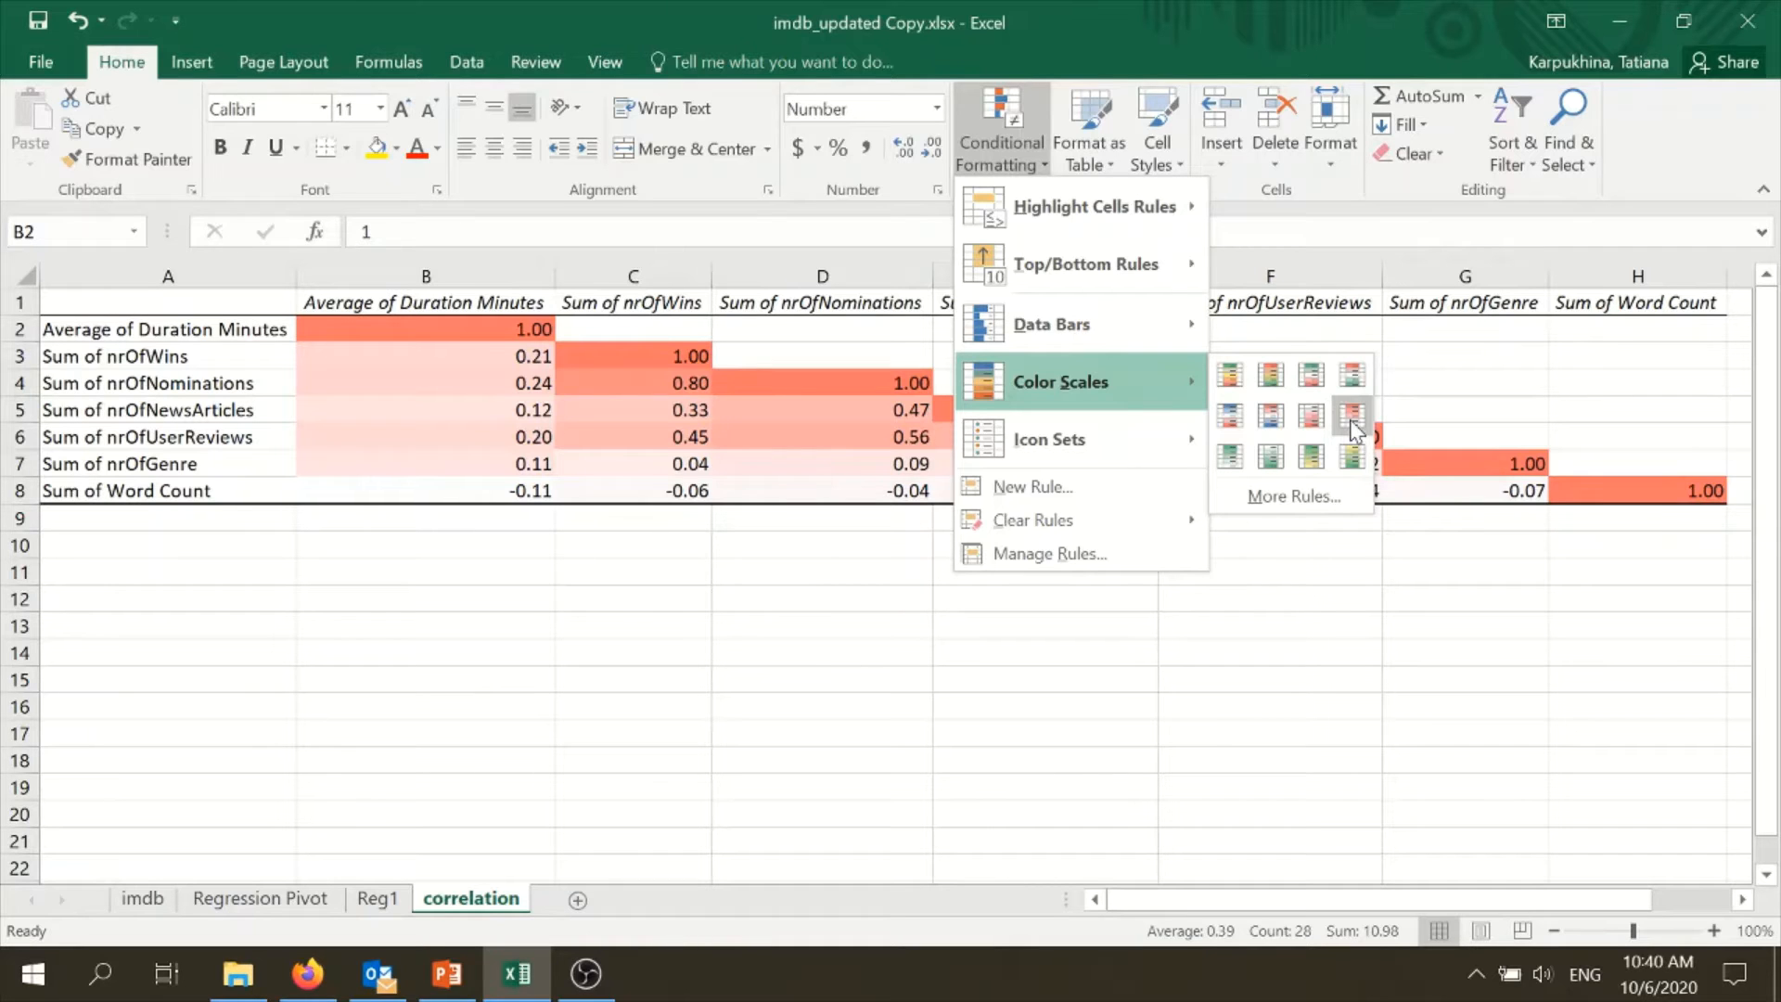
left_click(1353, 426)
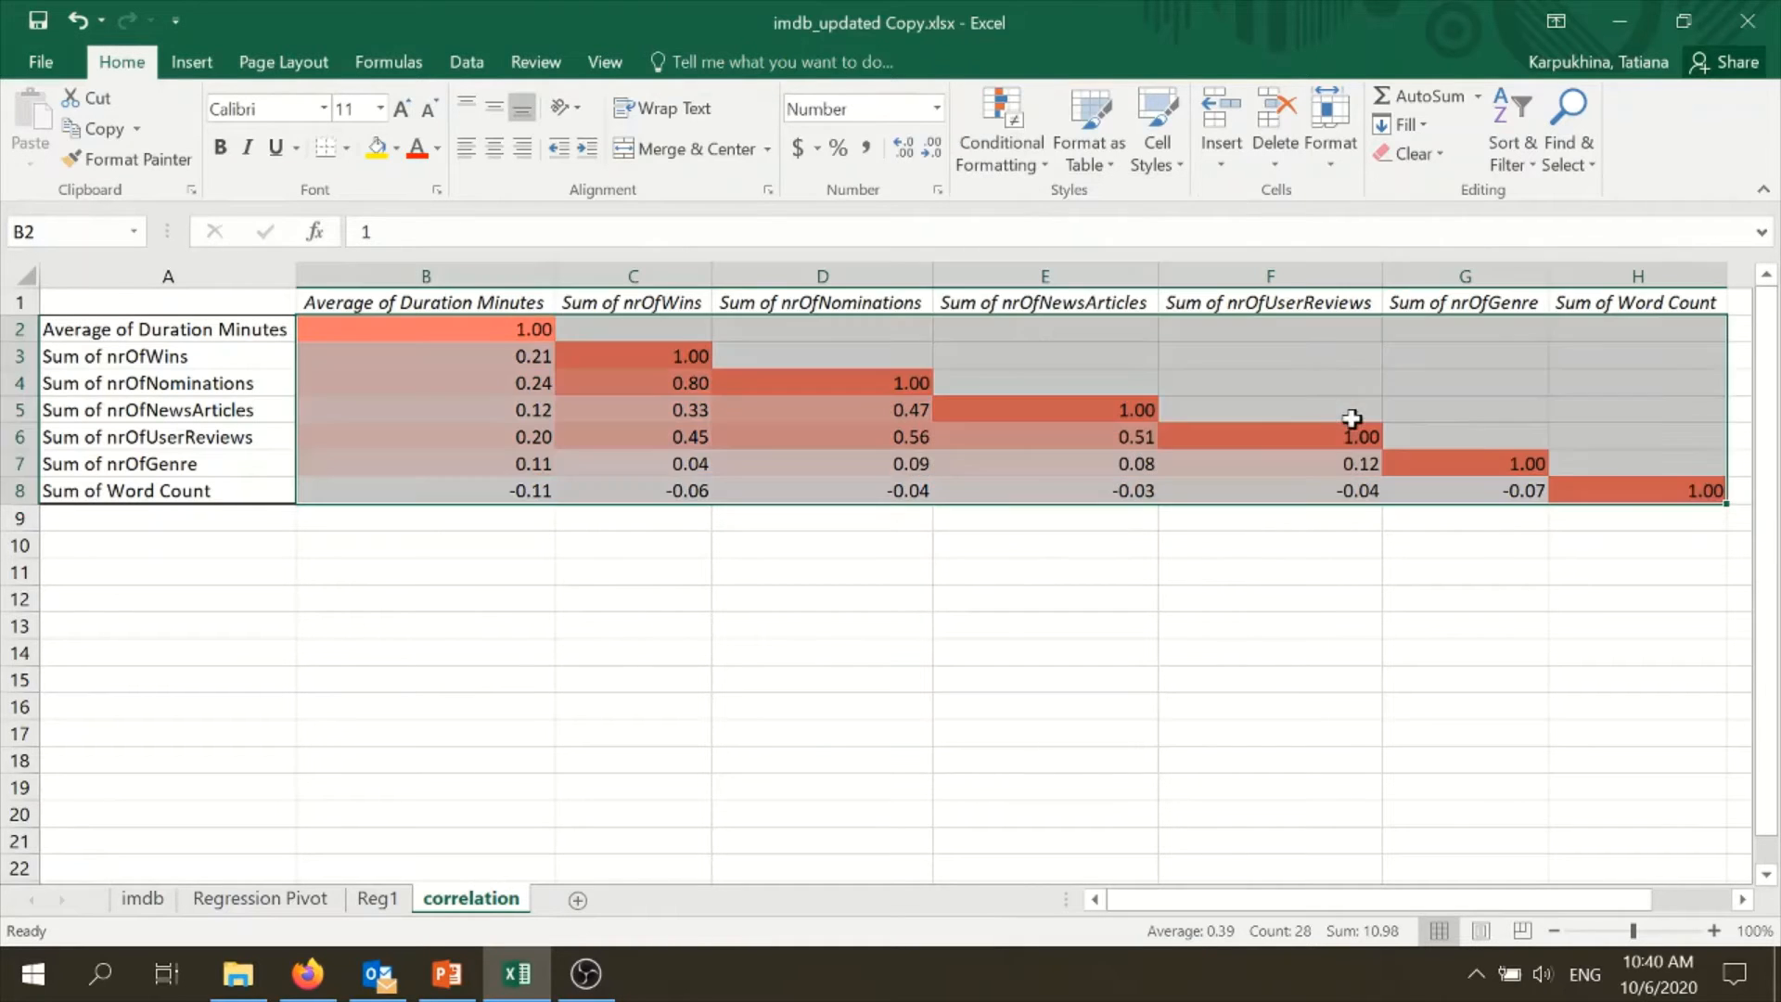
left_click(921, 493)
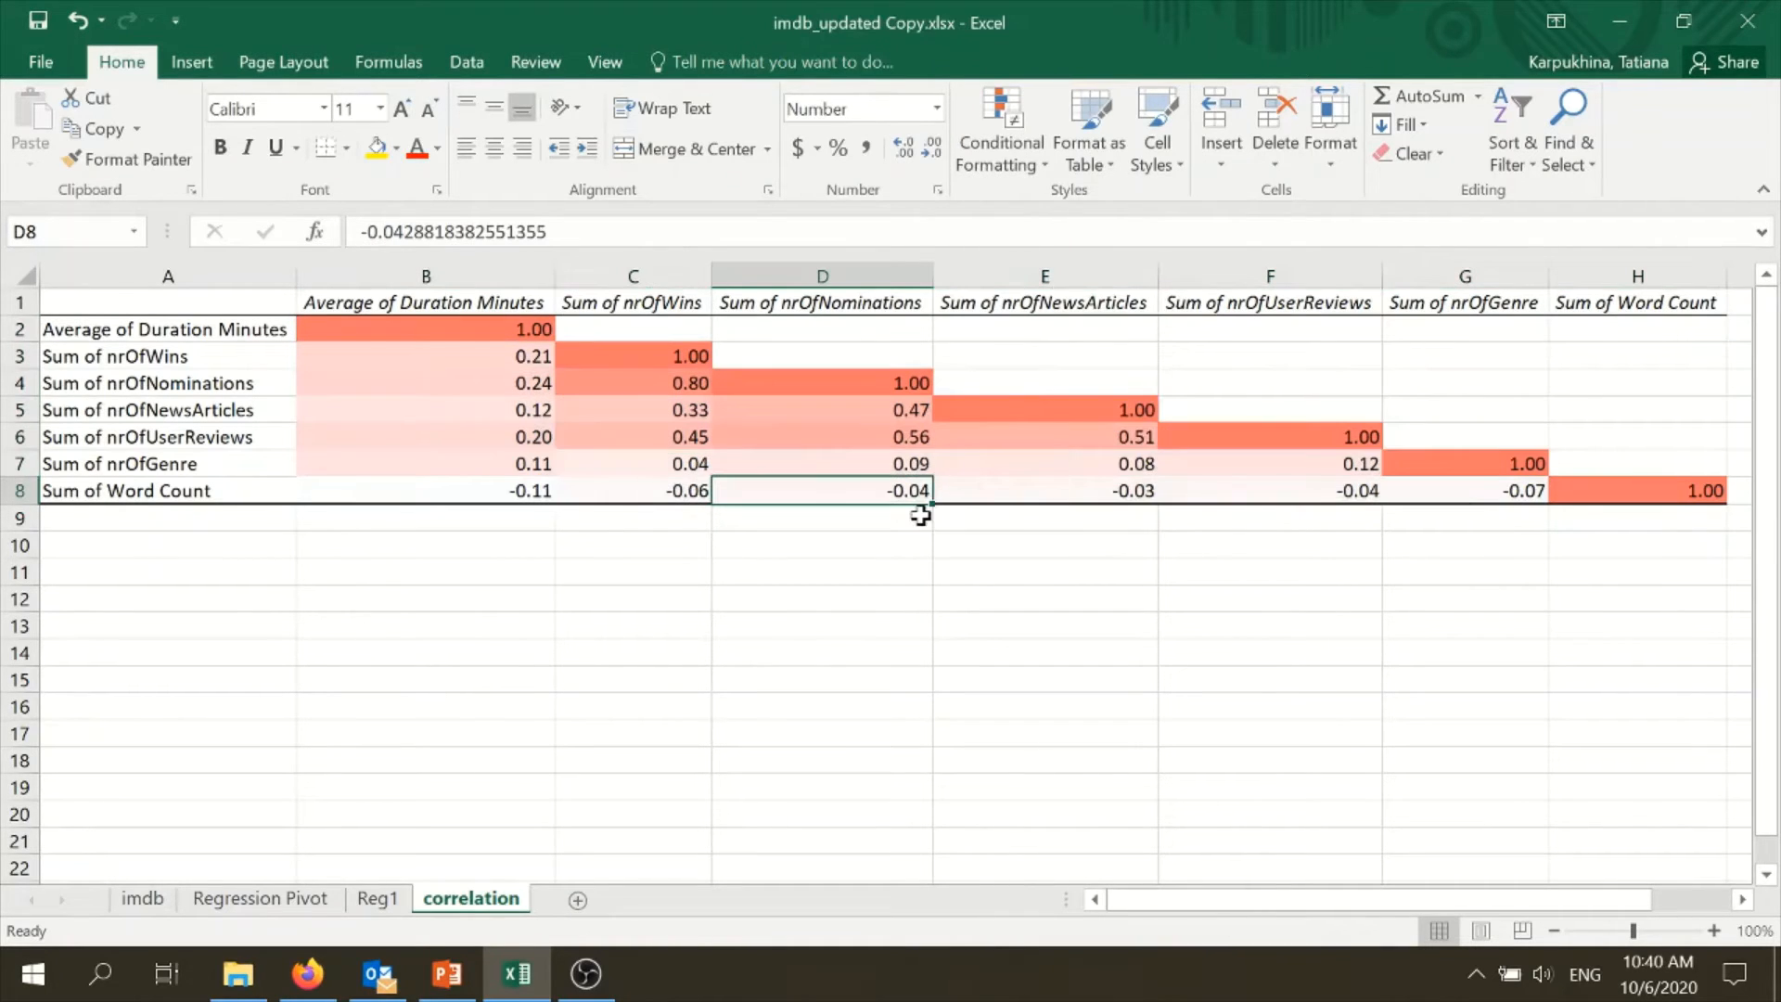
- Examine the correlation between nrOfWins and nrOfNominations by tracing its row and column labels
left_click(679, 394)
left_click_drag(199, 385, 650, 385)
left_click(636, 305)
left_click_drag(636, 304, 659, 385)
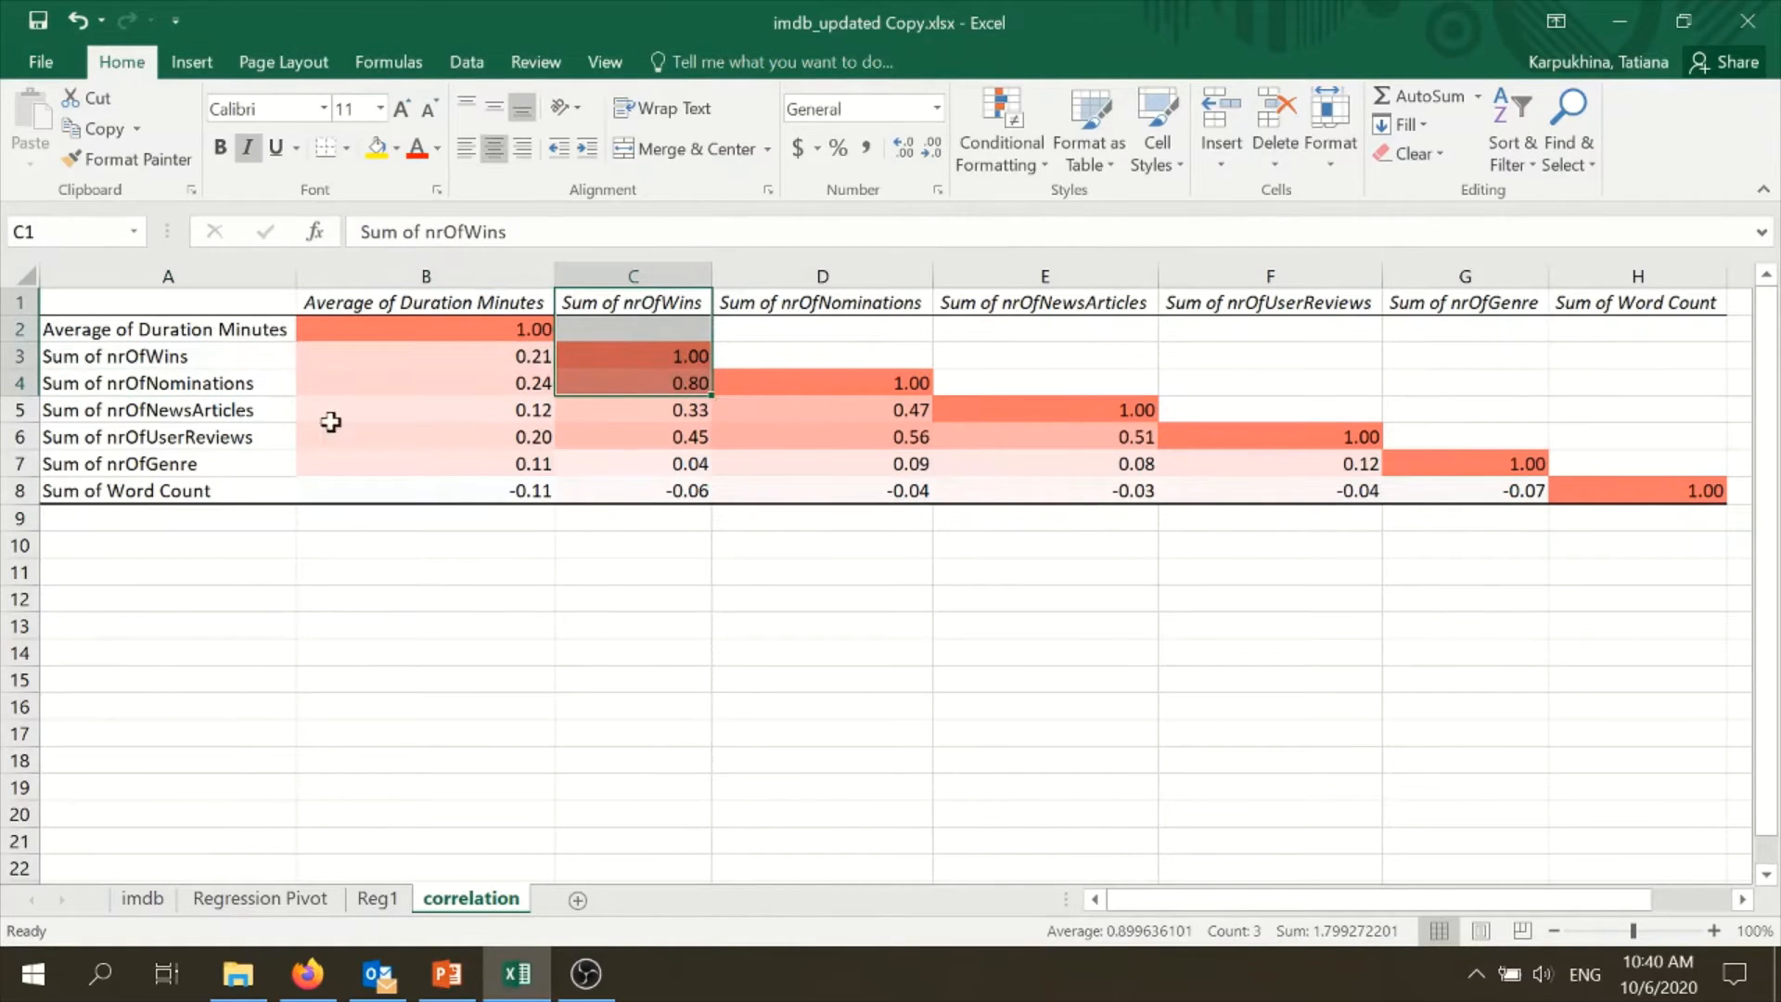
left_click(654, 383)
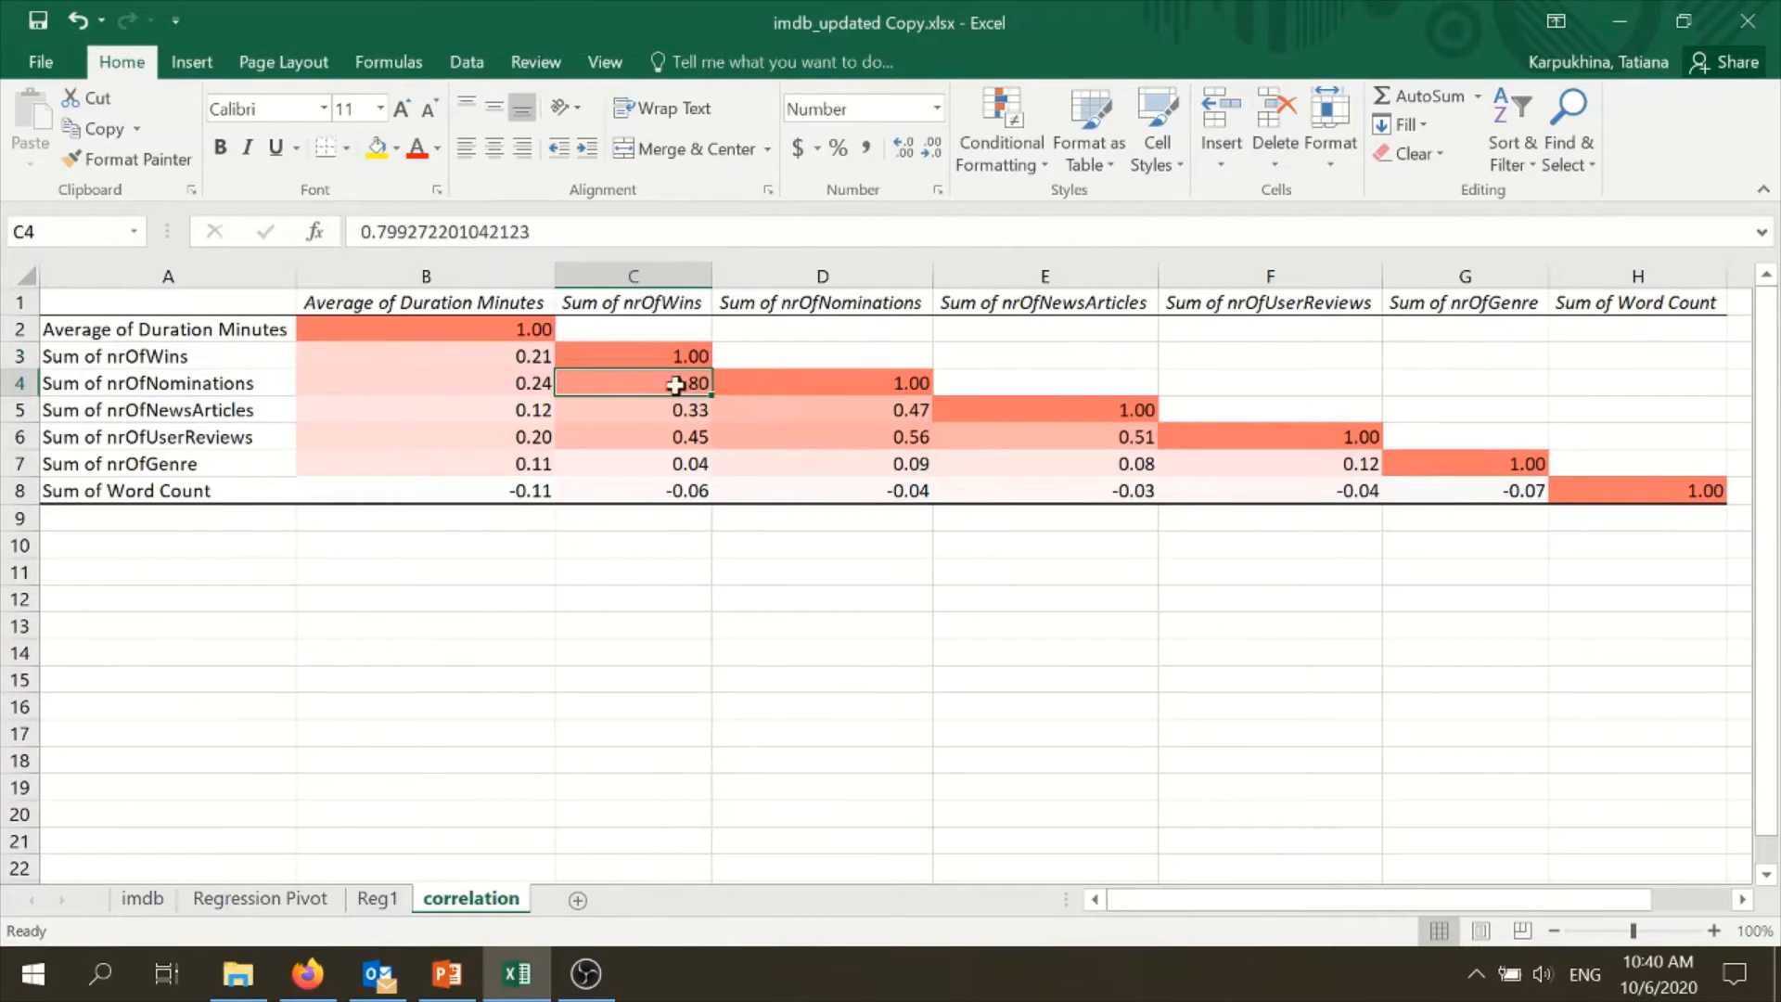
left_click(659, 304)
left_click(259, 382)
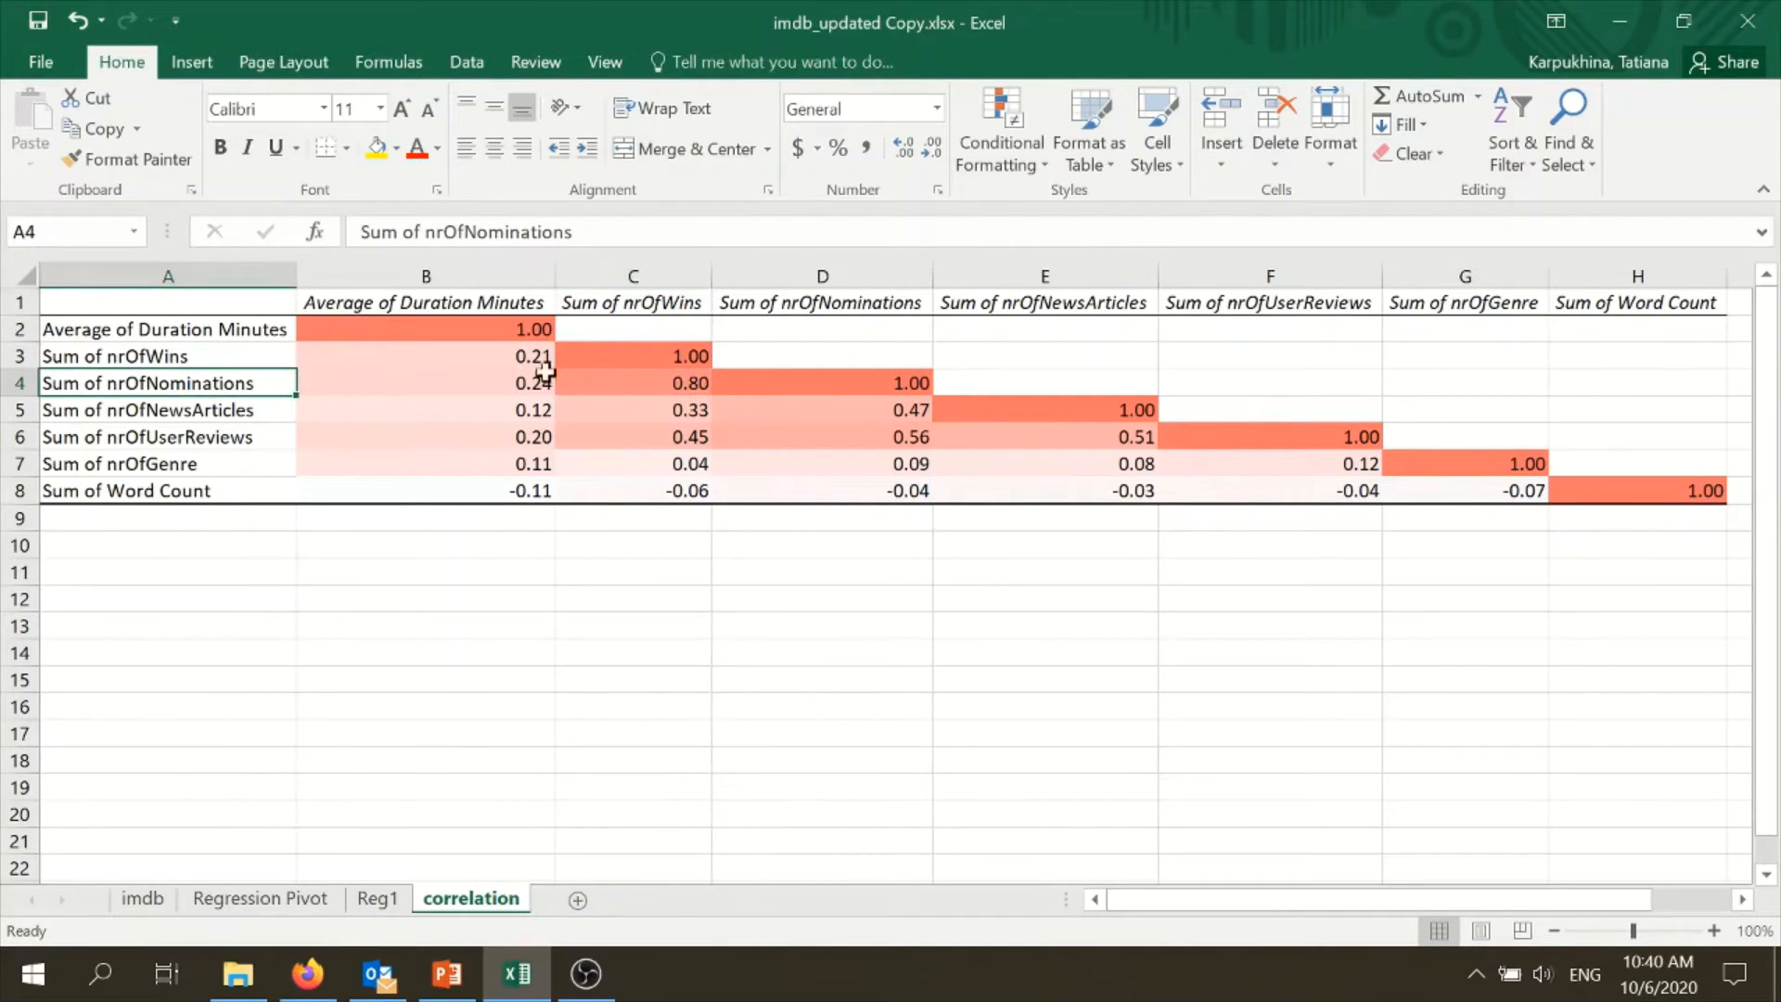
- Examine the correlations of nrOfNewsArticles with nrOfWins and nrOfNominations
left_click(685, 408)
left_click_drag(259, 409, 581, 414)
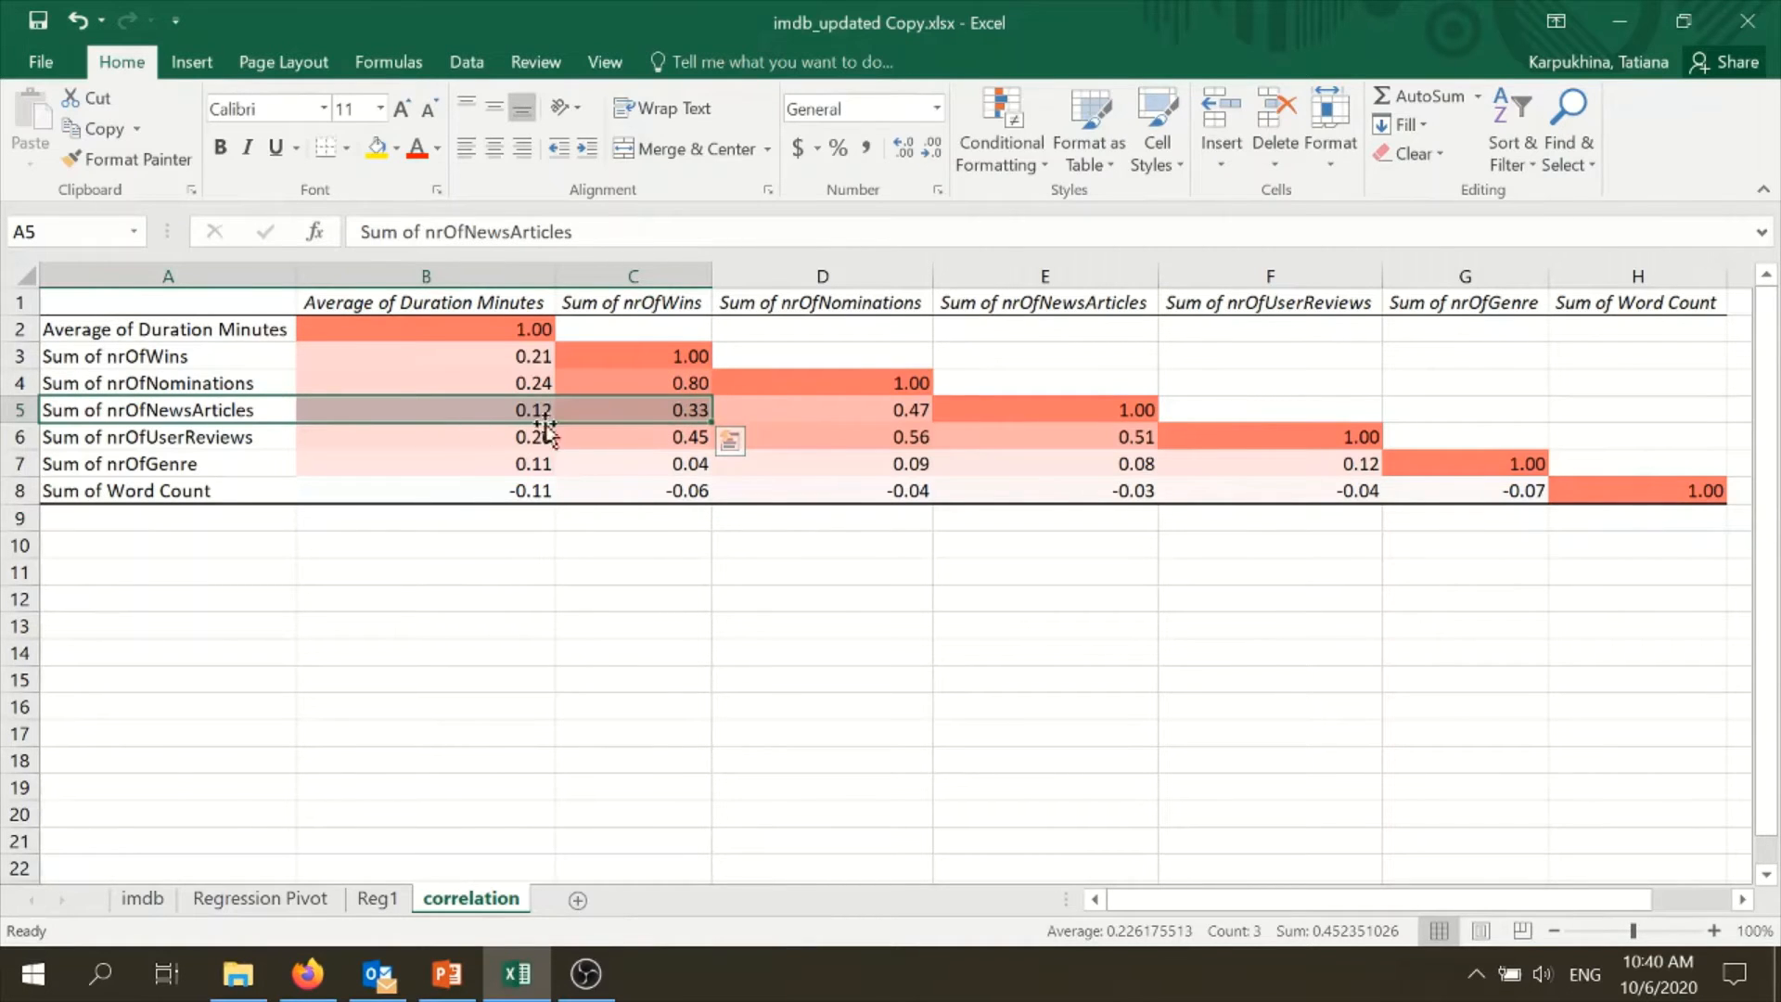
left_click(804, 415)
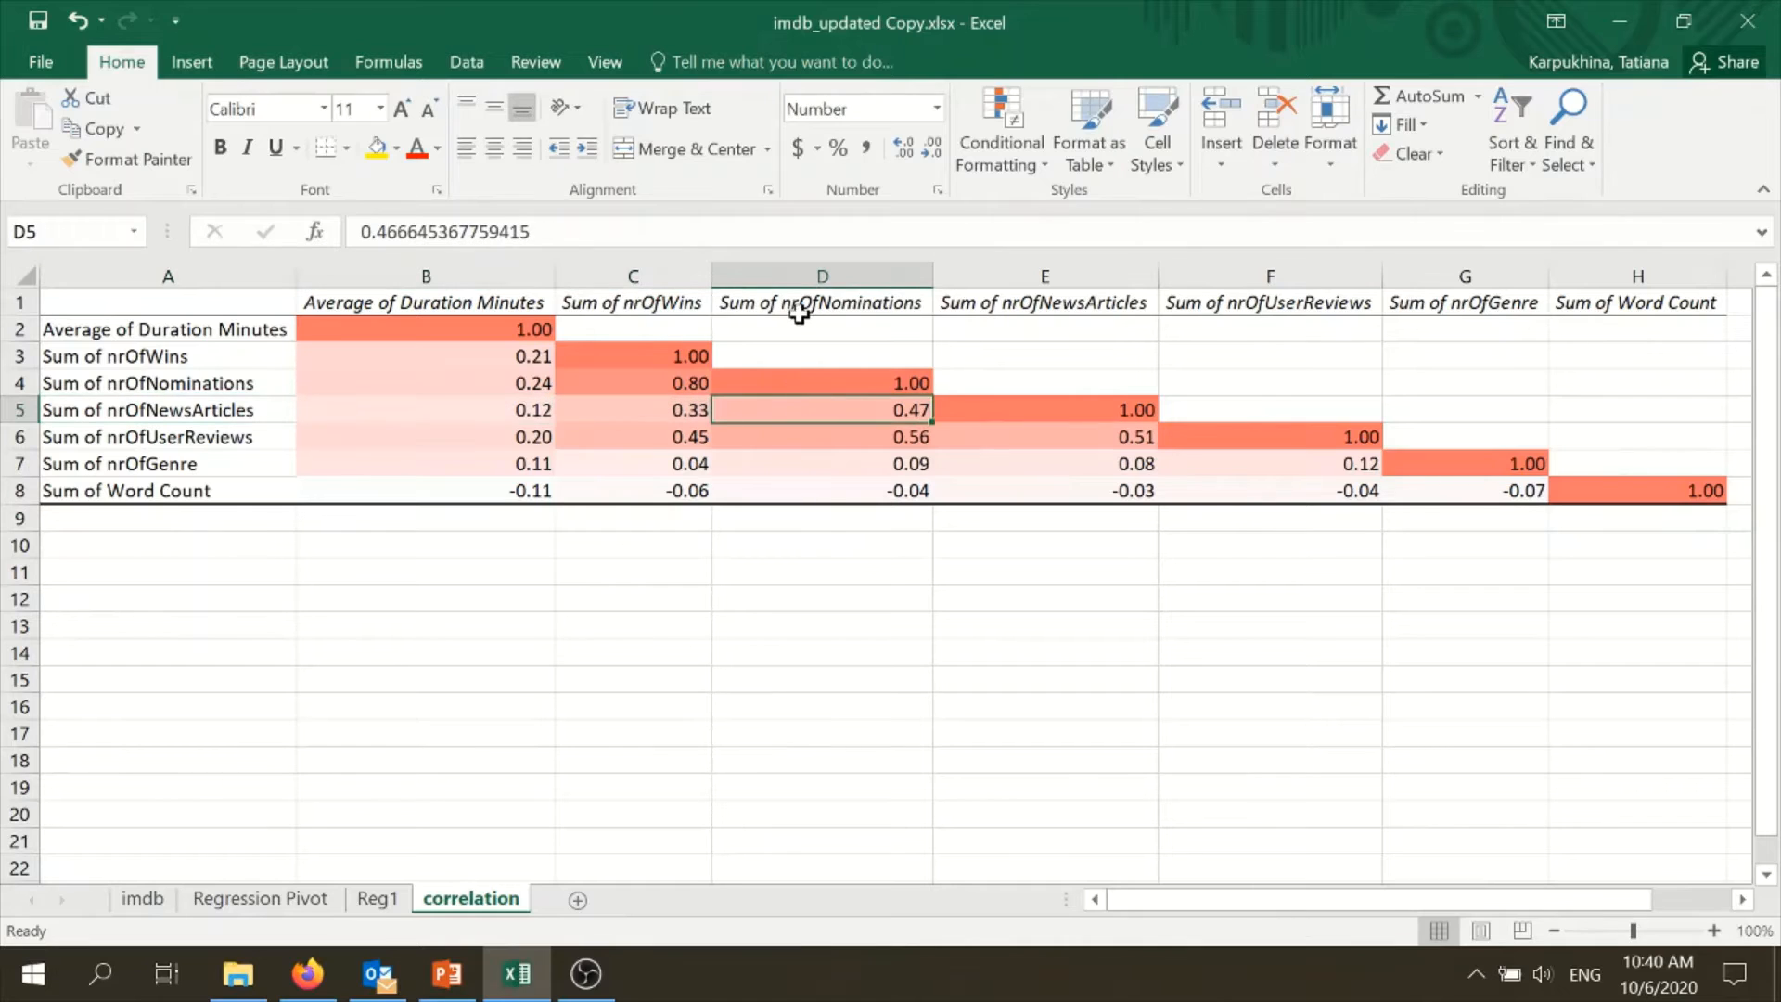
left_click_drag(800, 308, 827, 413)
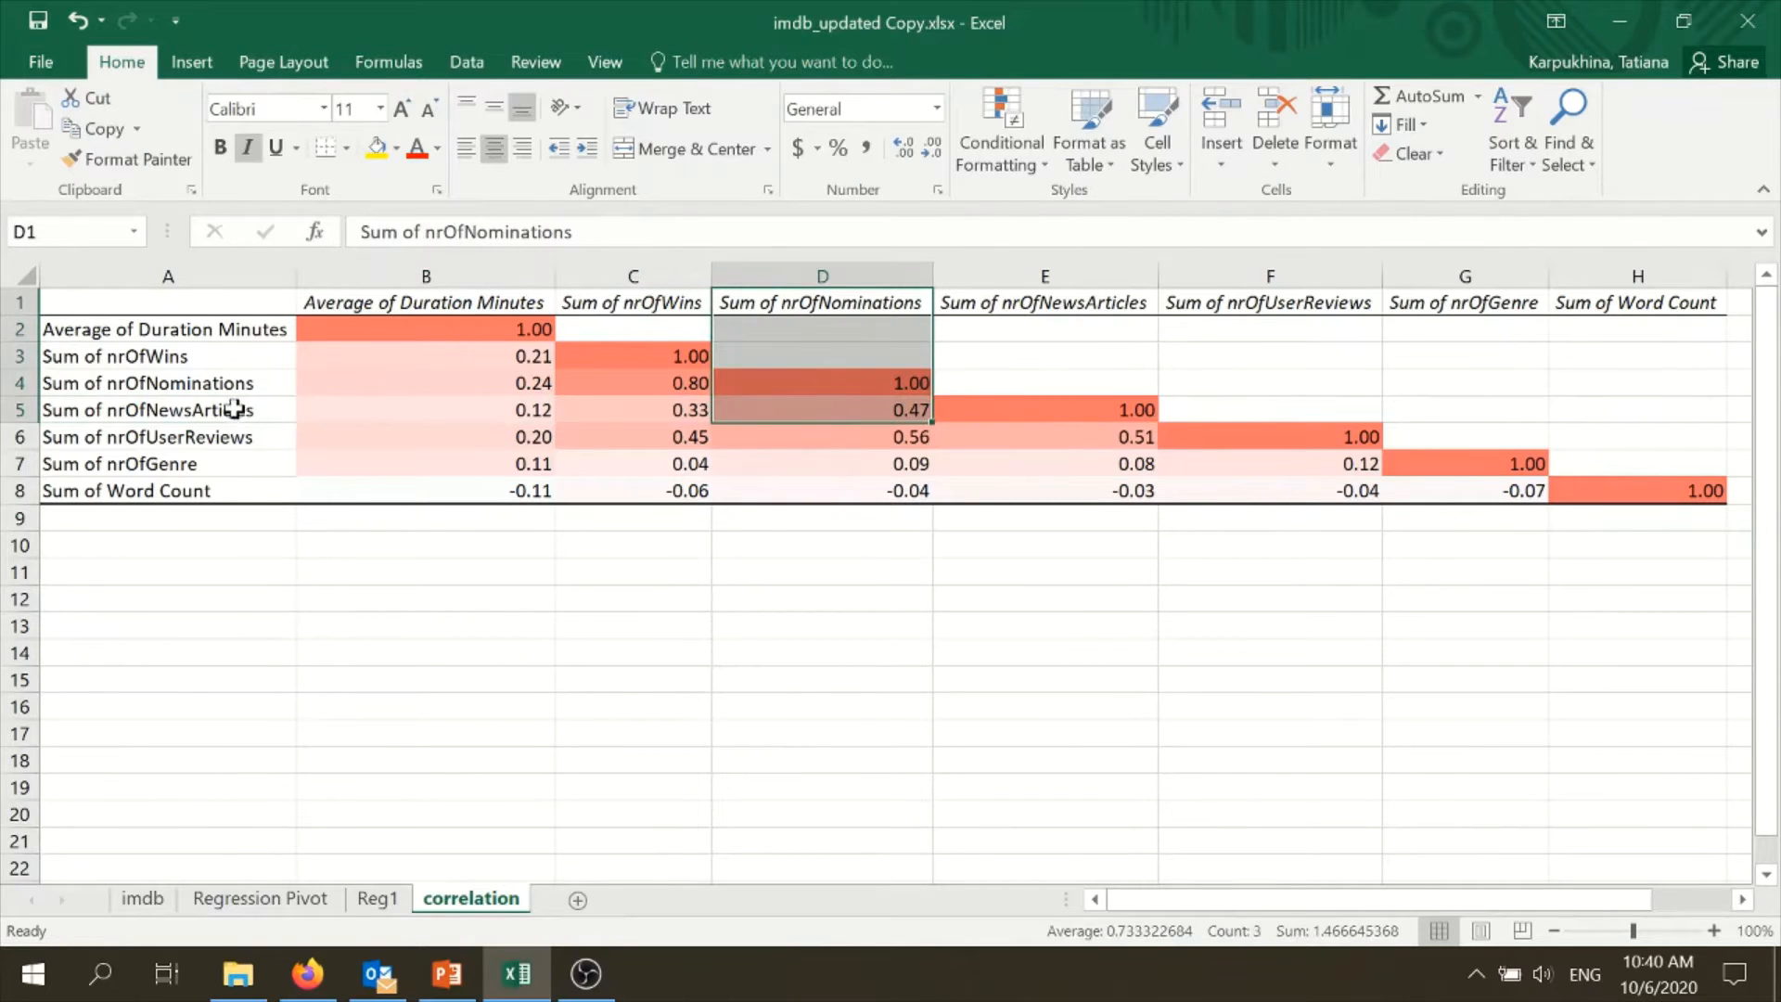
left_click_drag(239, 405, 822, 404)
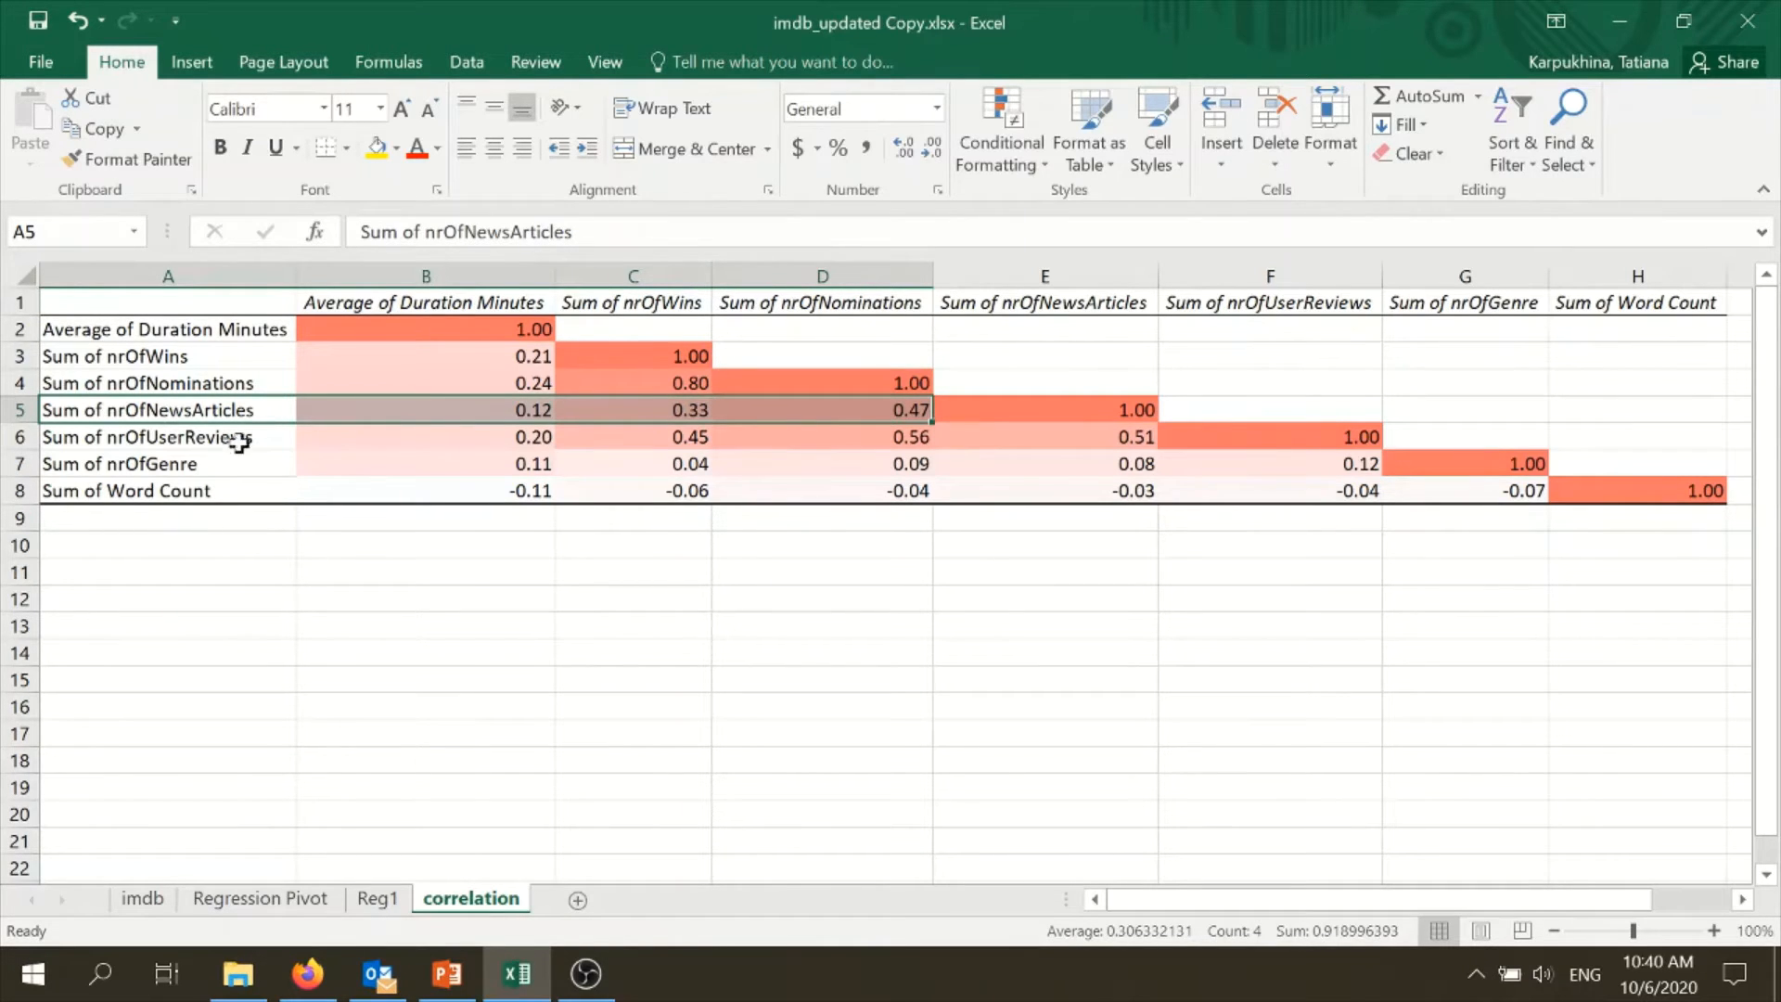
- Examine how nrOfUserReviews correlates with wins, nominations and news articles, and review the nrOfWins coefficients in C4:C6
left_click_drag(668, 441, 805, 422)
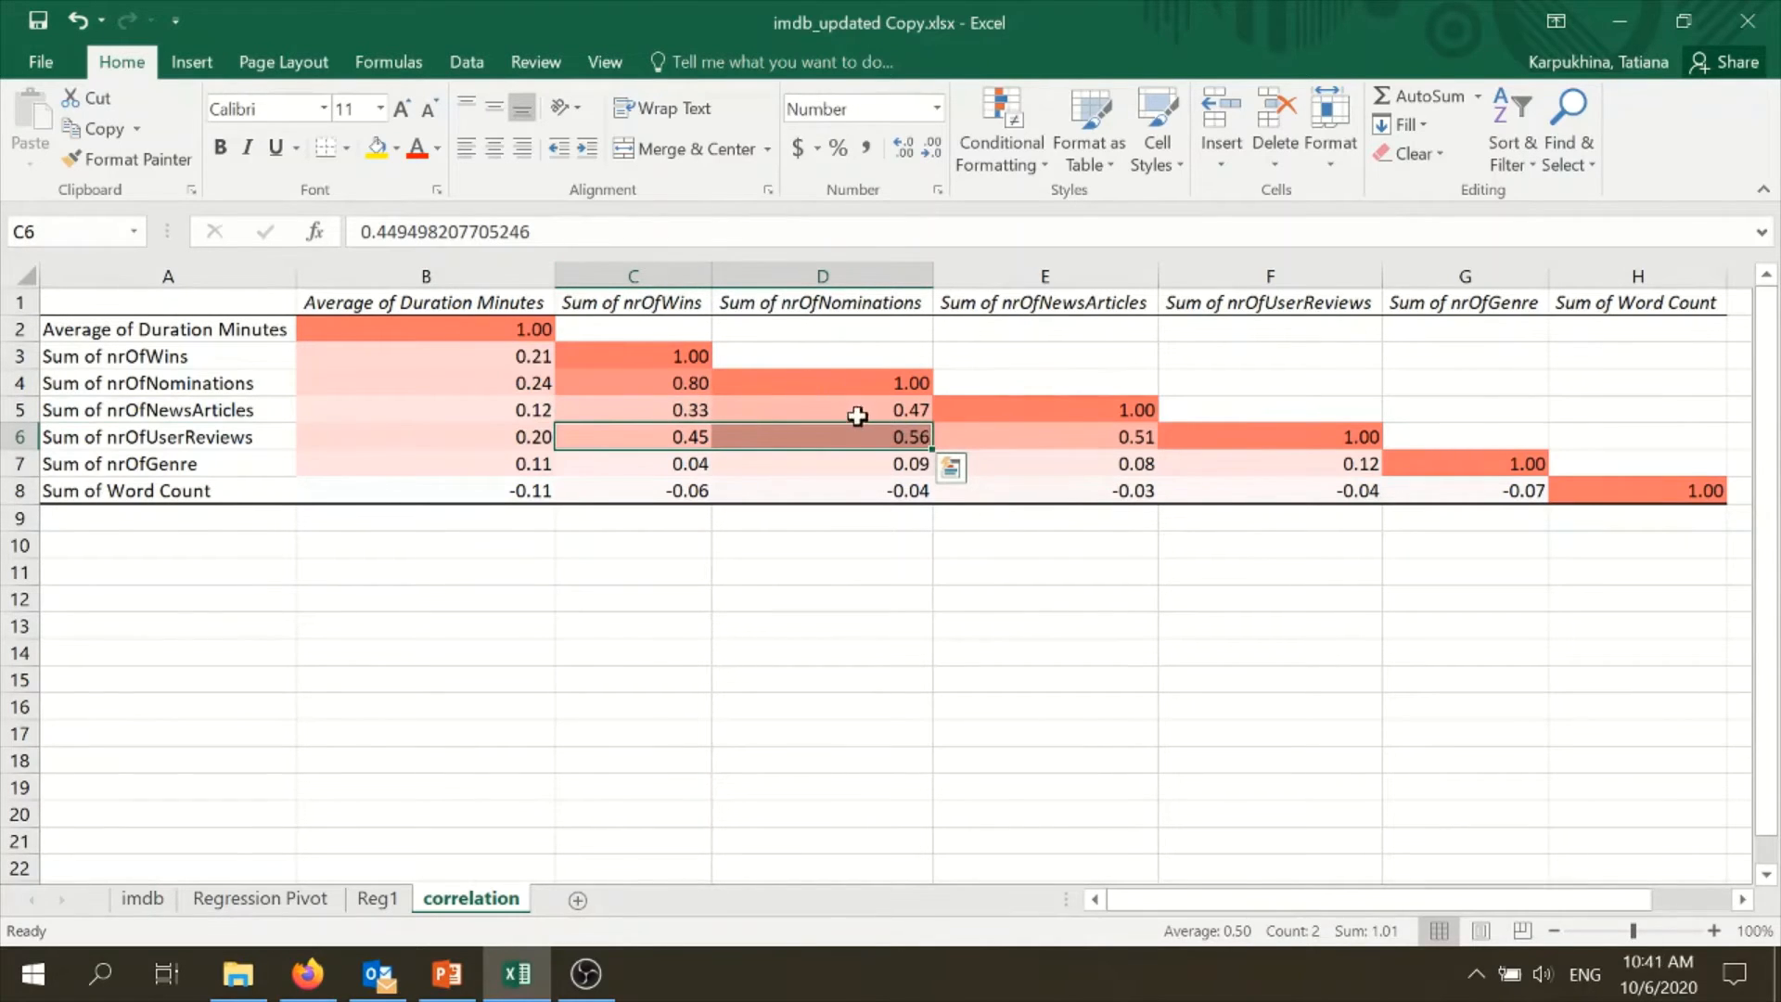
left_click(1147, 439)
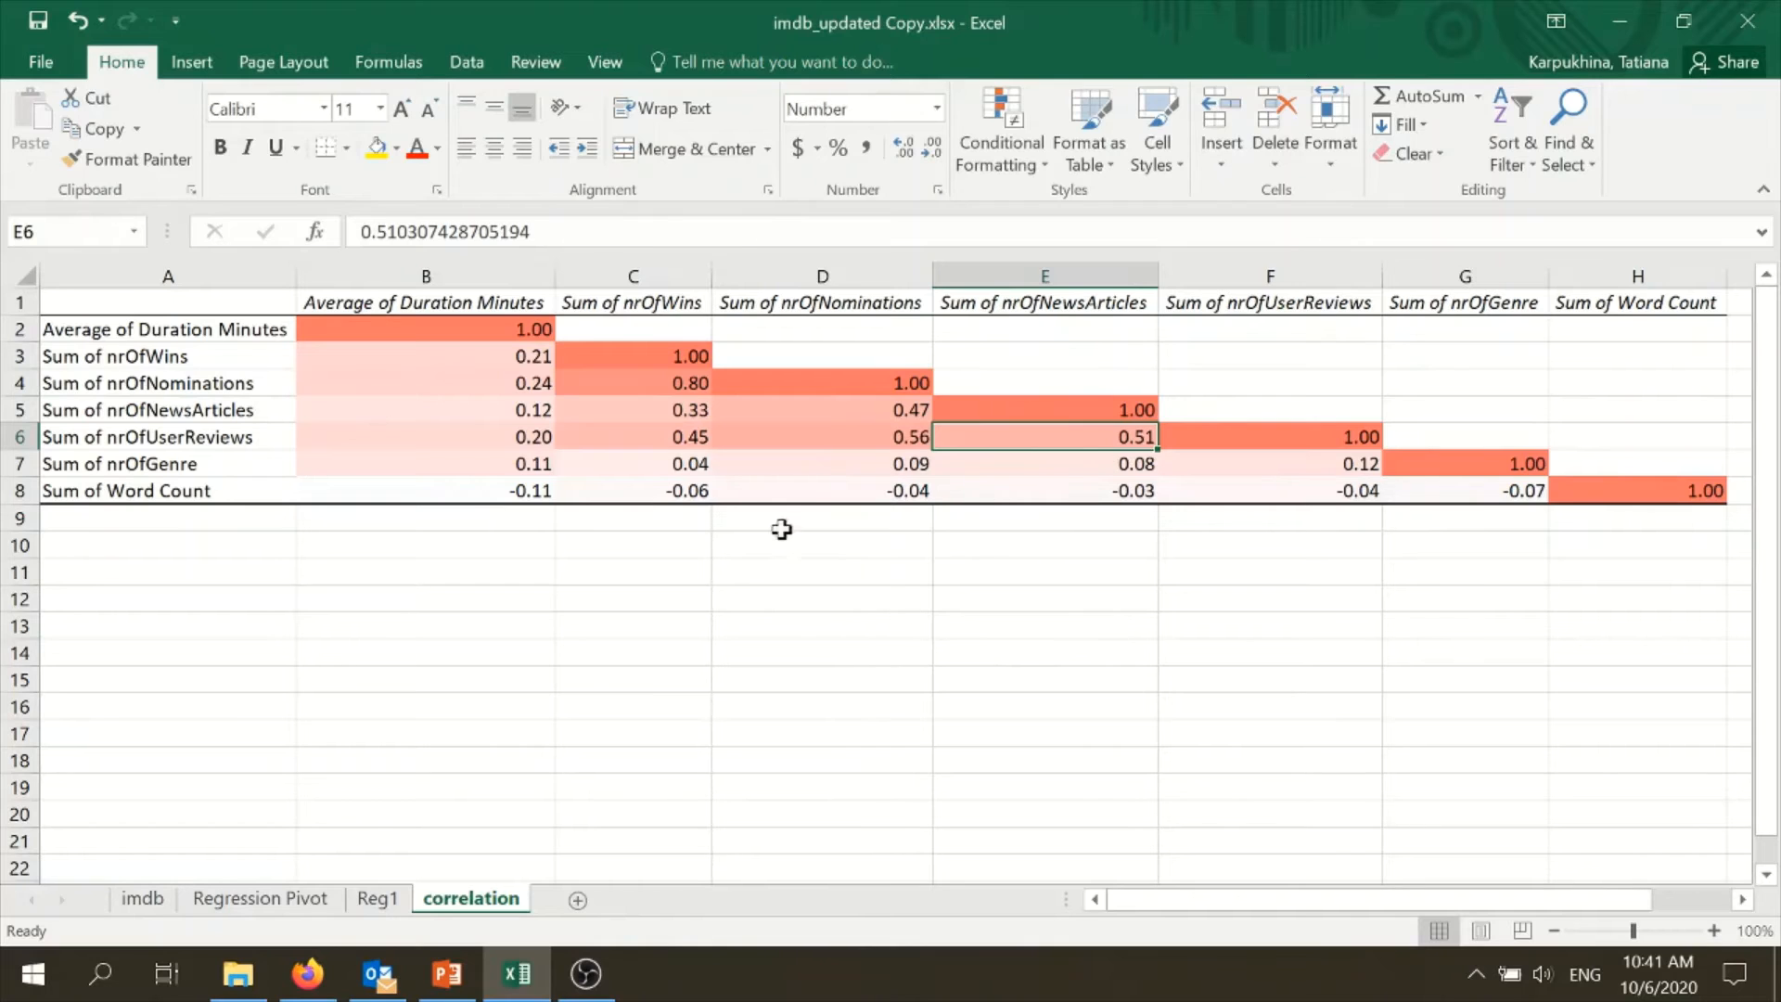
left_click_drag(676, 385, 695, 441)
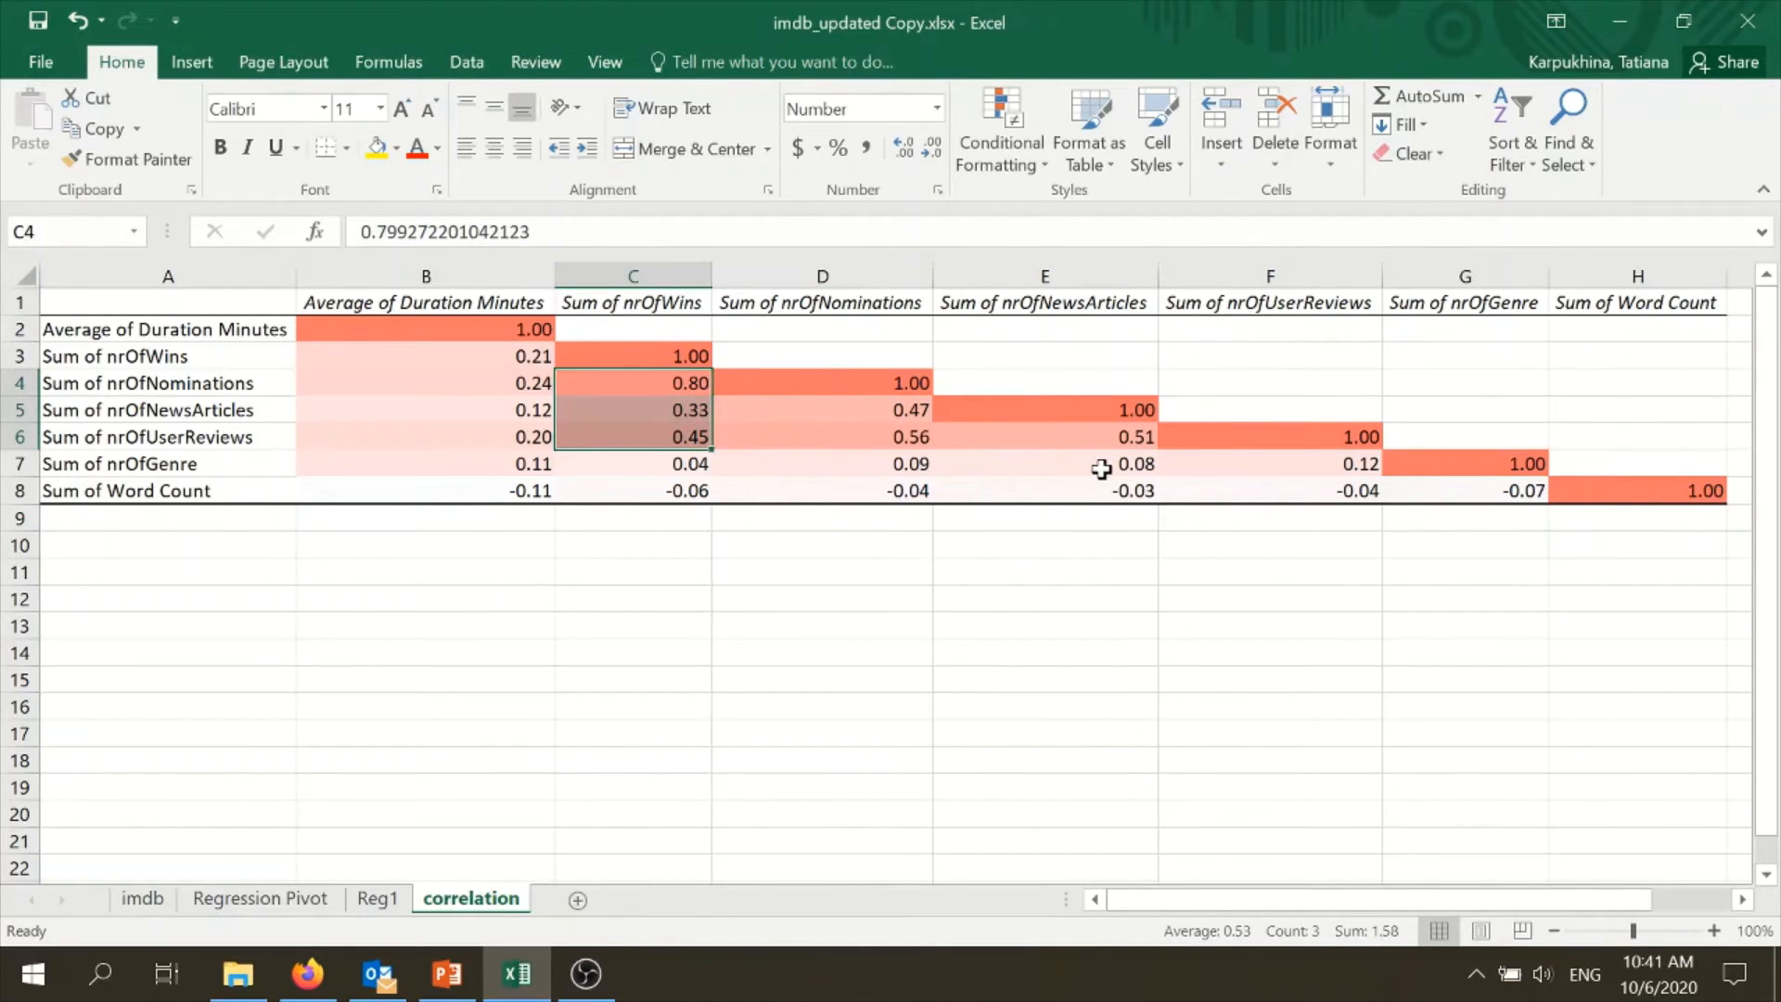
left_click(363, 798)
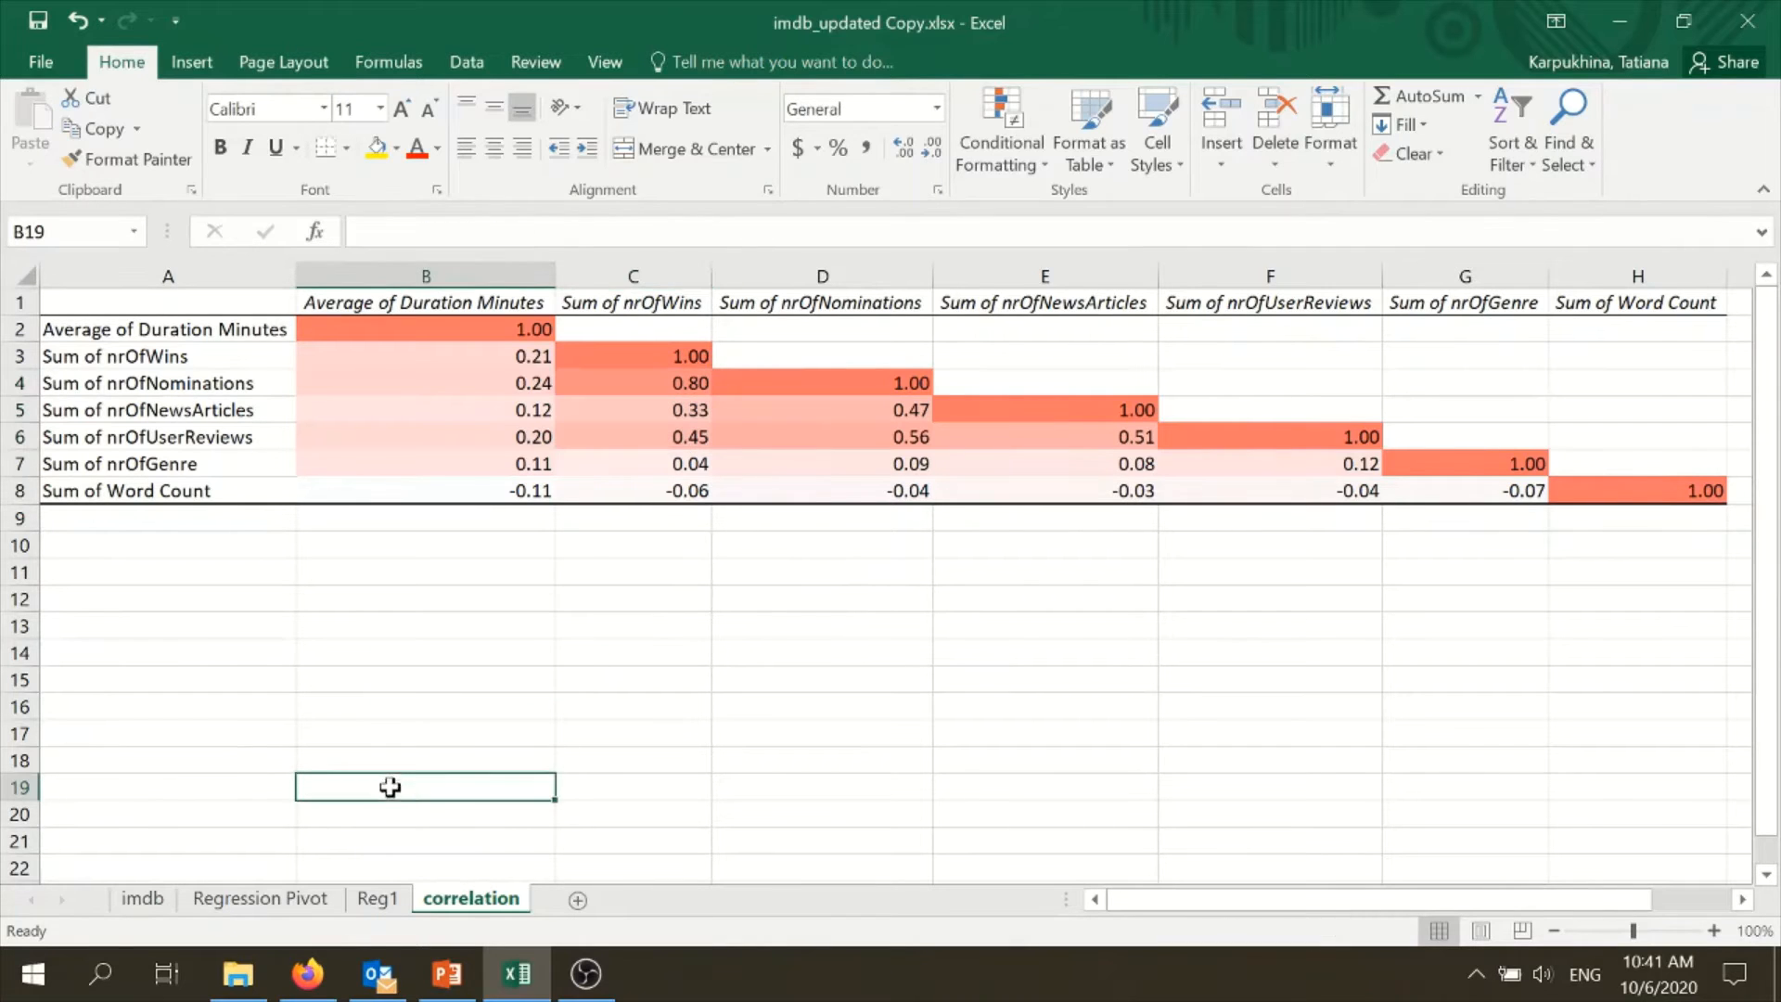
- Look through the PivotTable field list on the Regression Pivot sheet for unused variables, and return to the correlation sheet
left_click(376, 901)
left_click(260, 898)
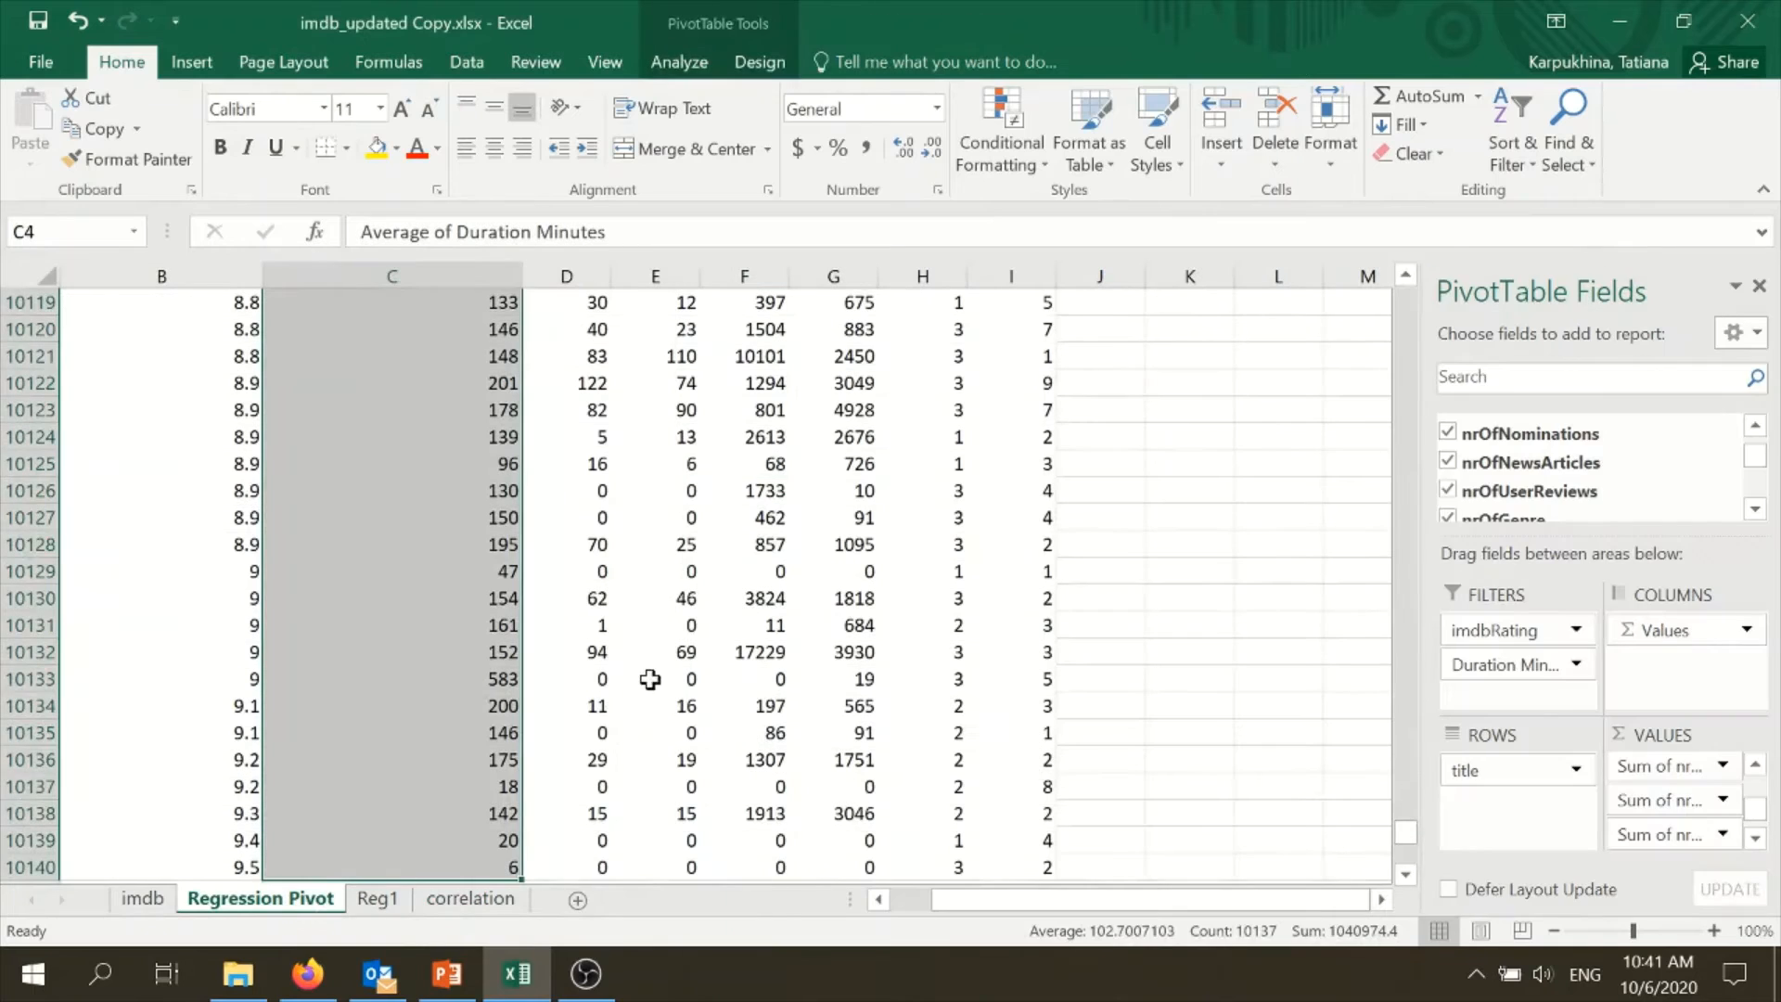
left_click_drag(1758, 457, 1760, 443)
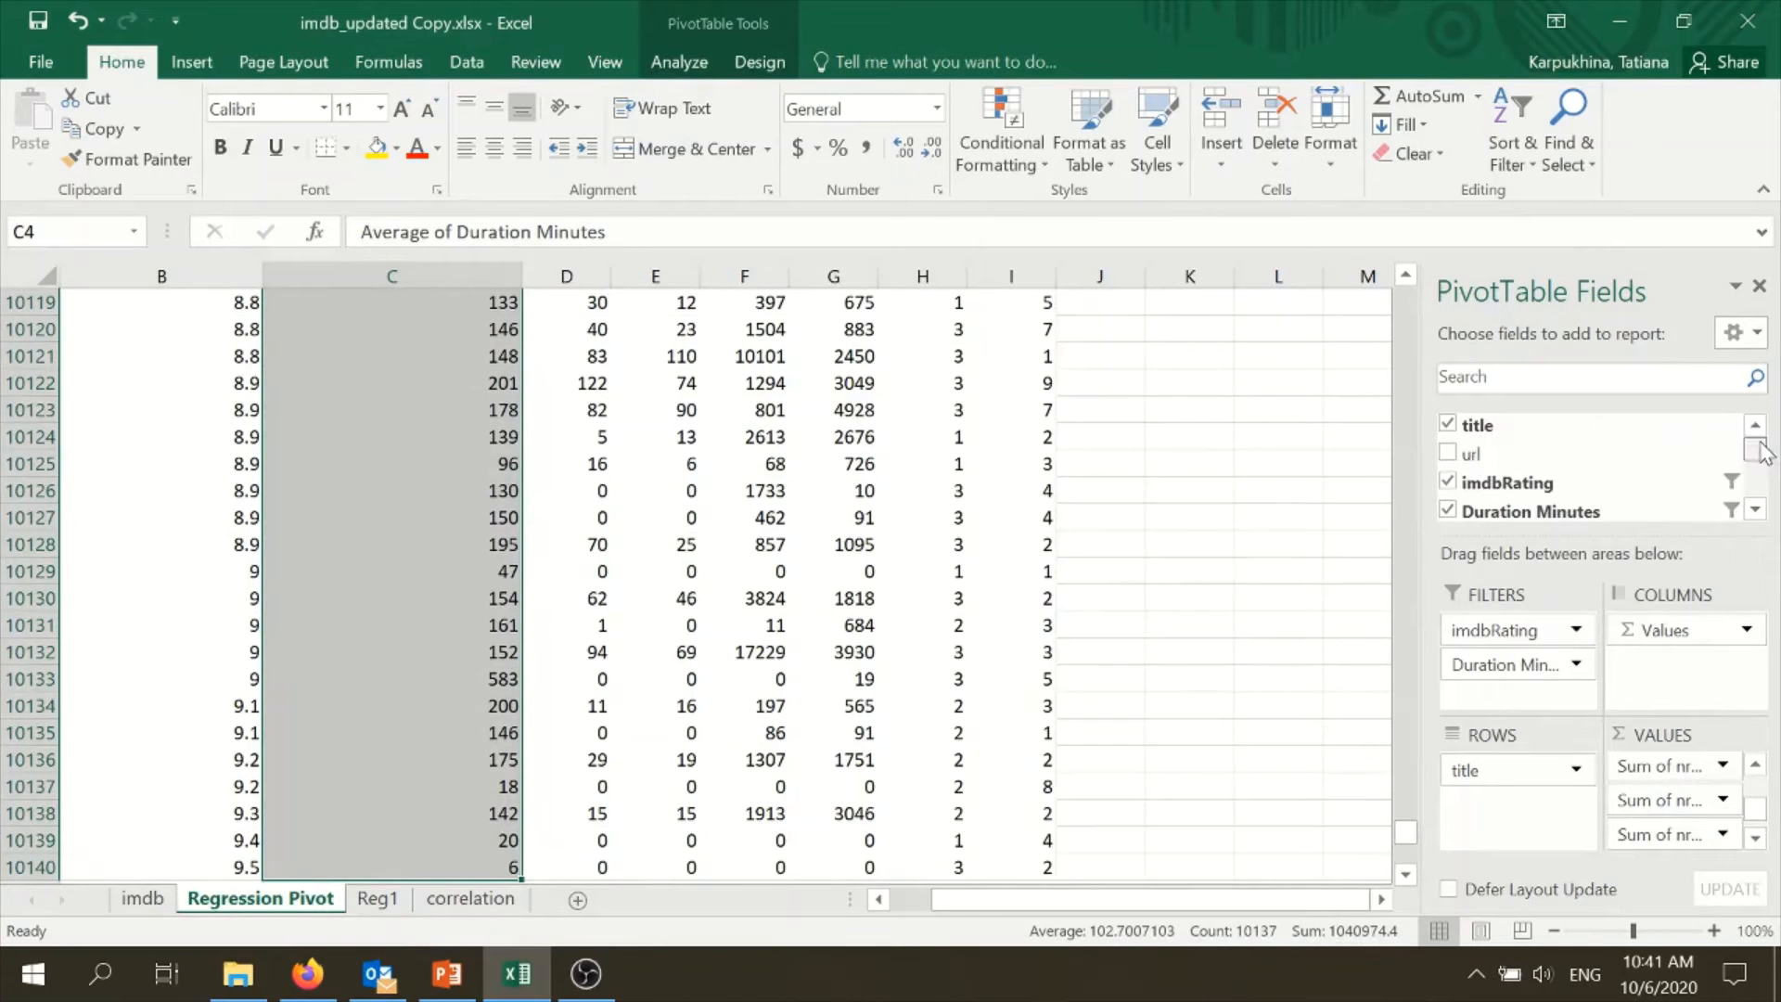
left_click(1756, 511)
left_click(1756, 512)
left_click(1756, 511)
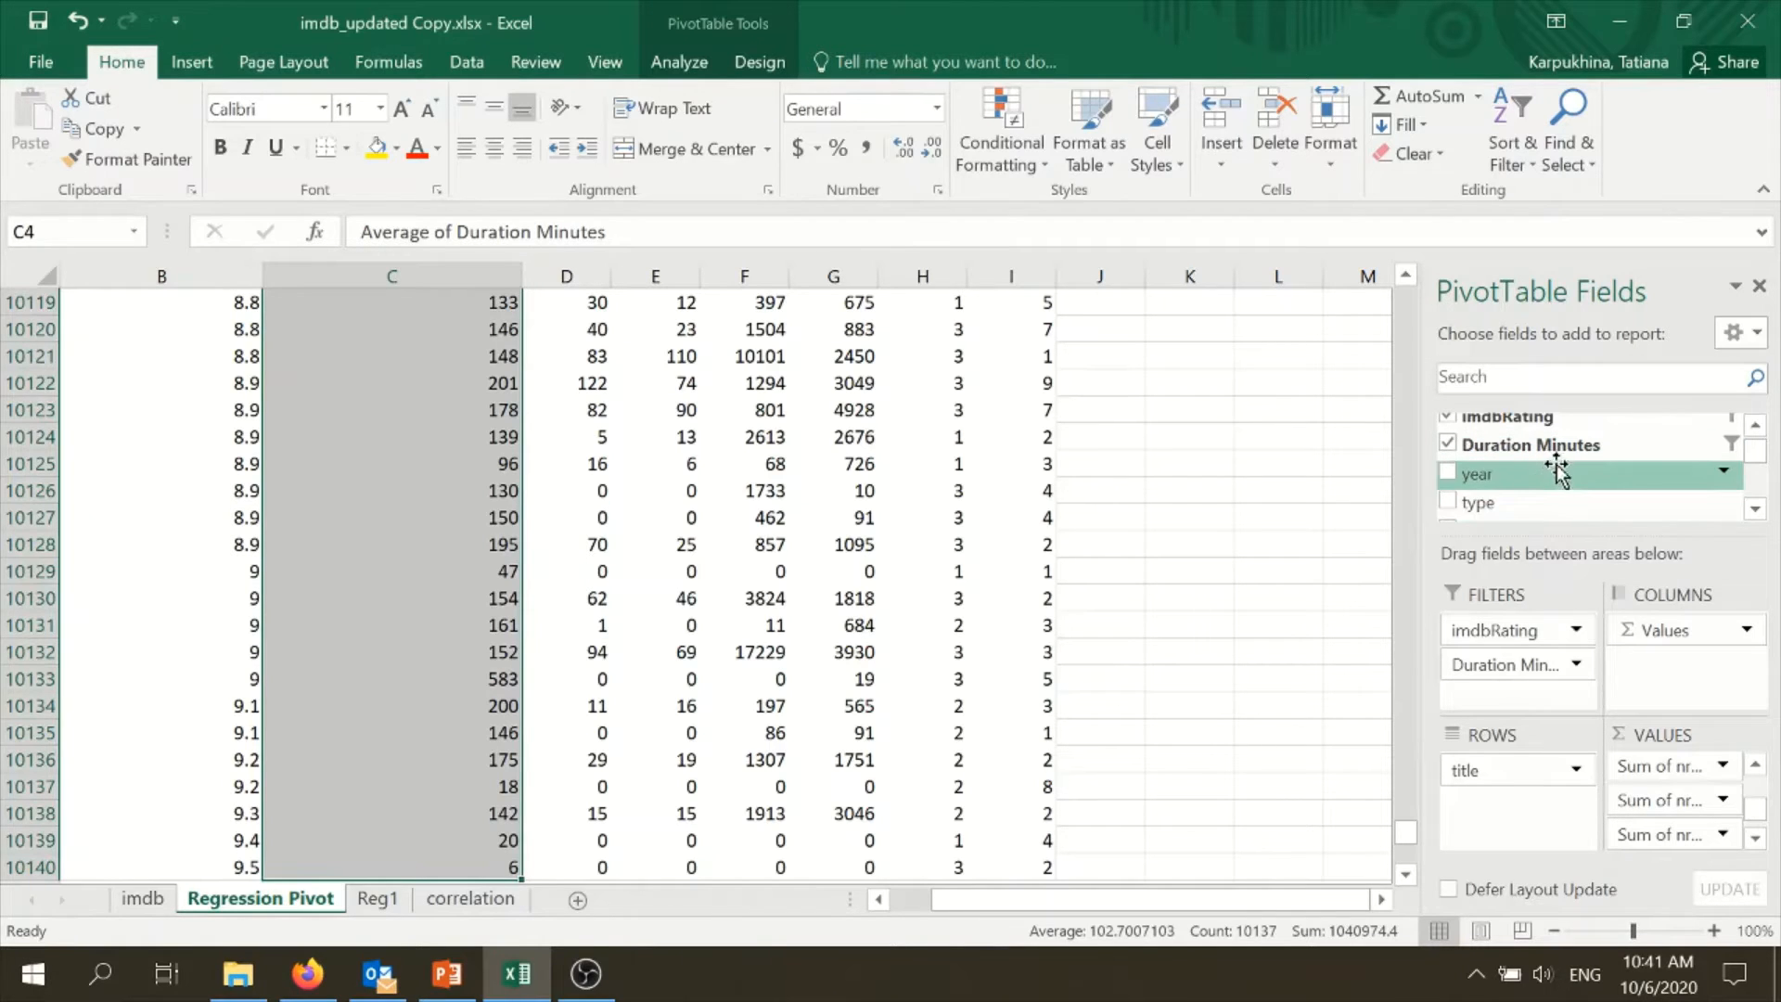
left_click(377, 900)
left_click(471, 900)
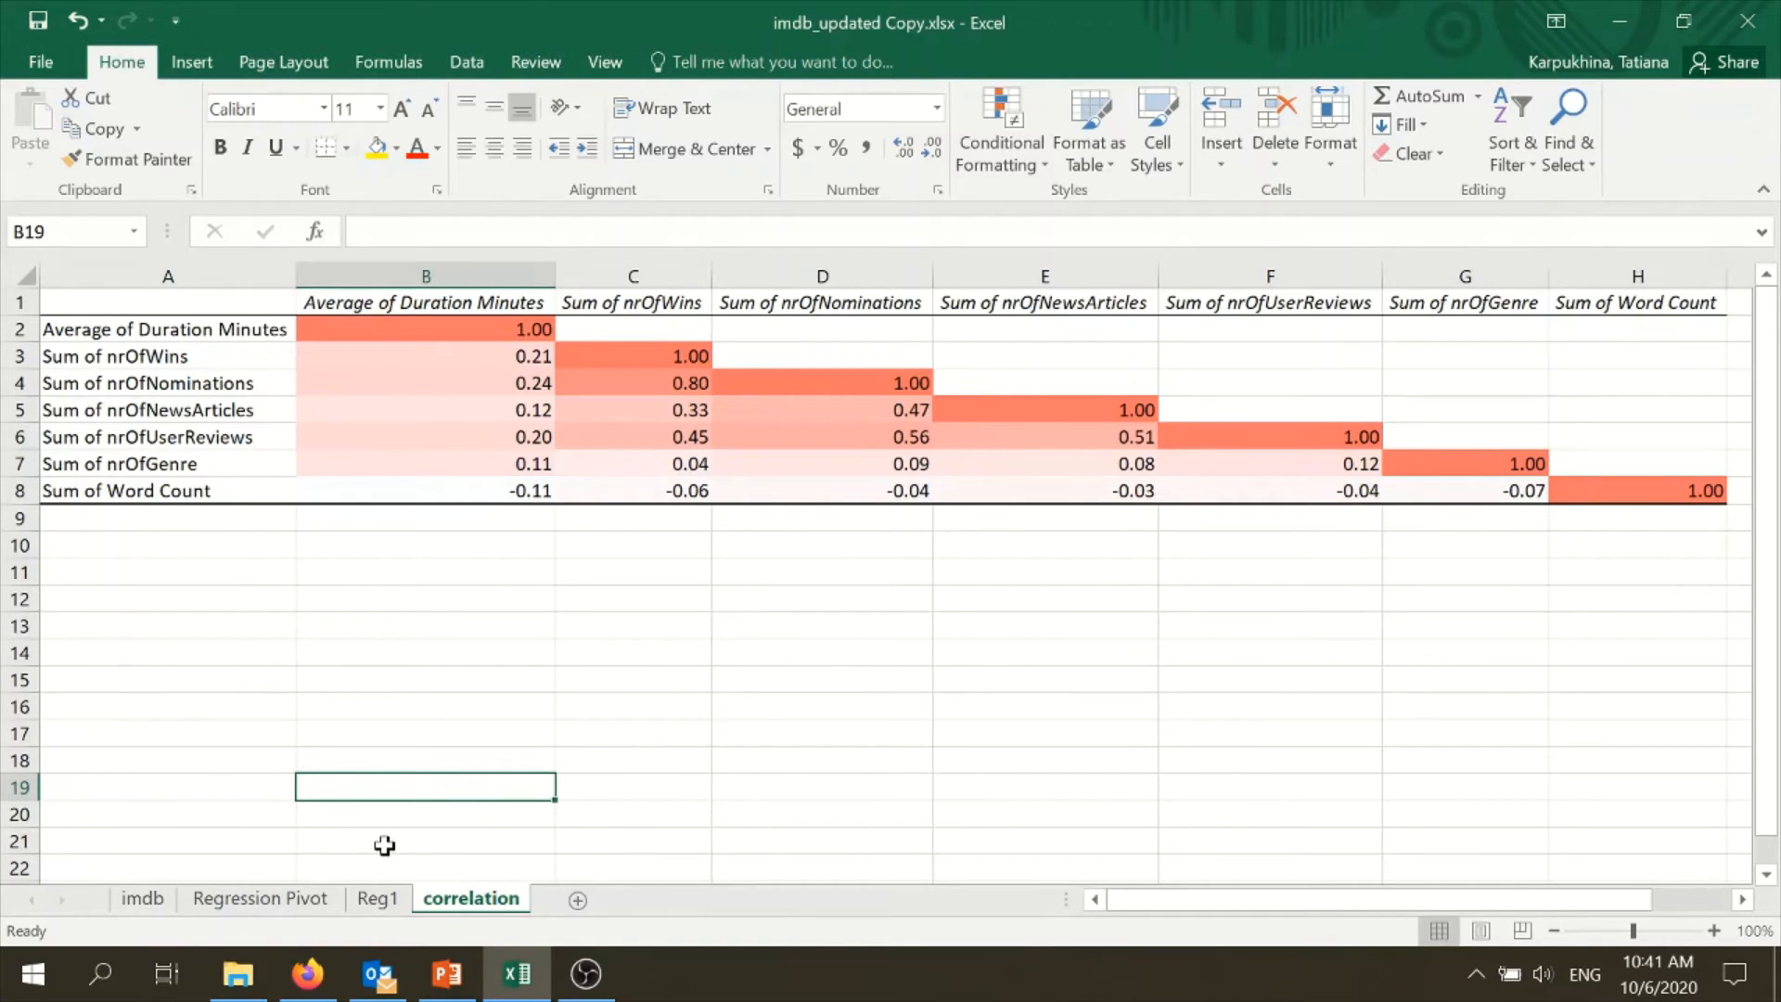
- Insert a histogram of the imdbRating column on the imdb sheet to examine its distribution, and delete the chart
left_click(143, 899)
left_click(1058, 678)
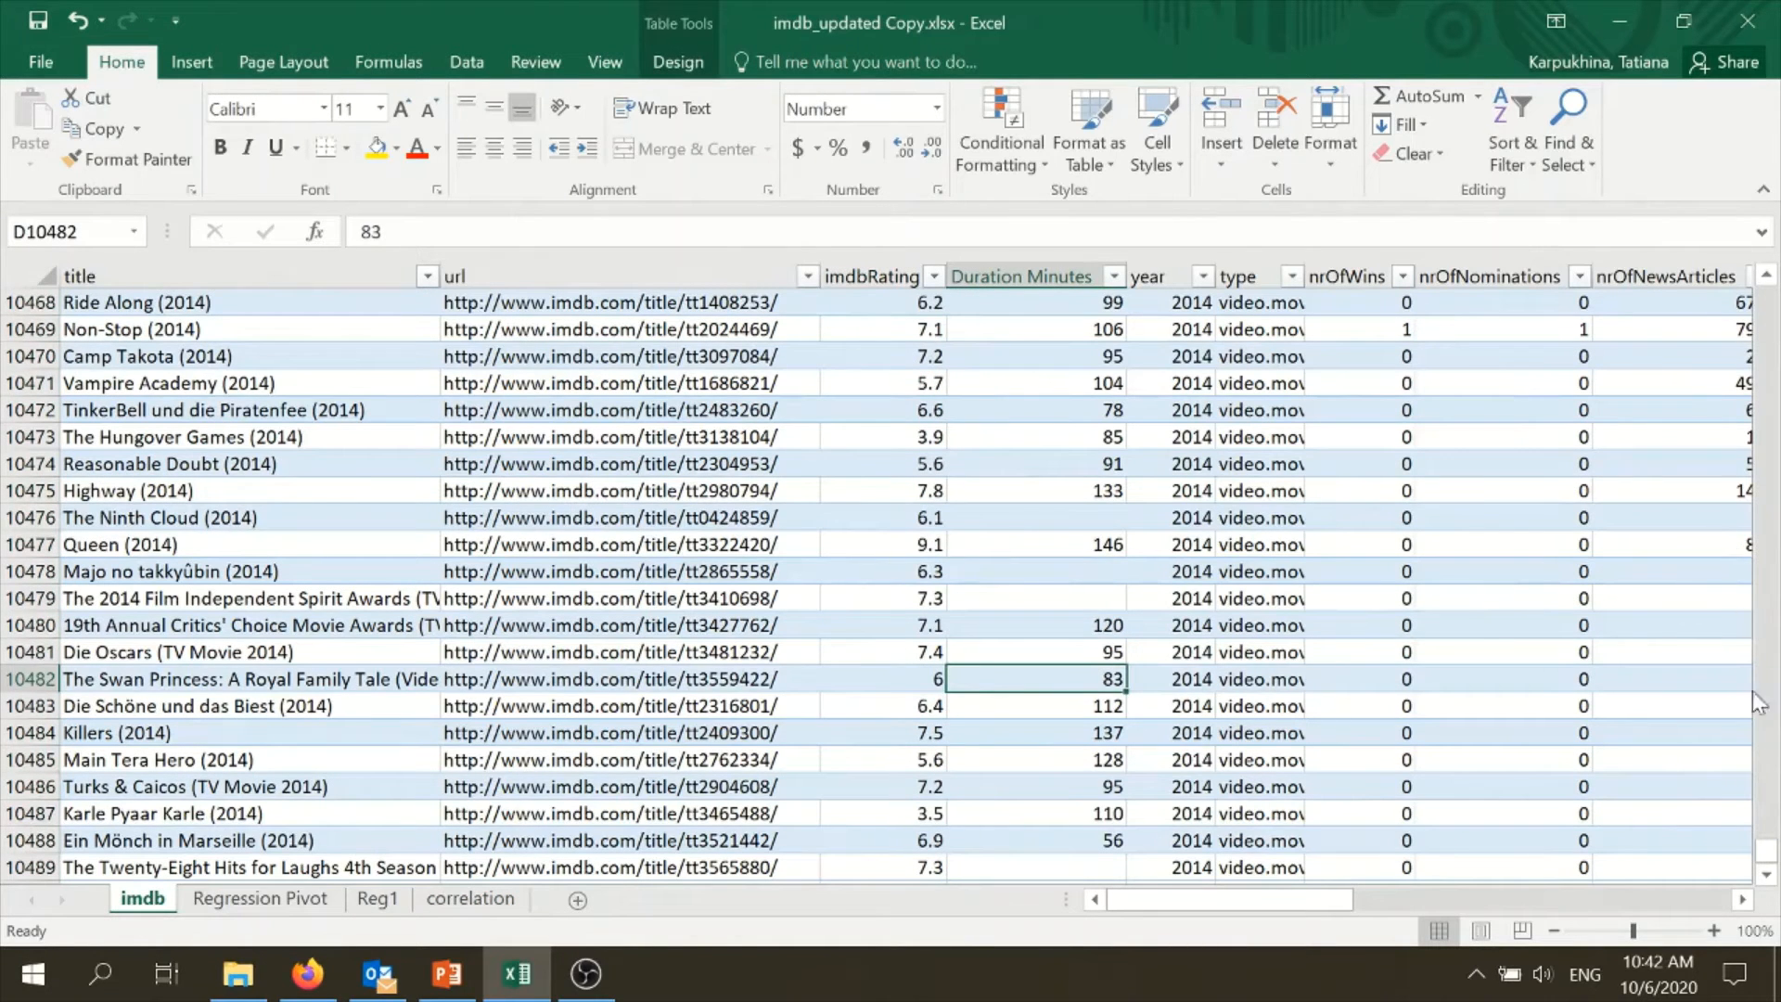
left_click_drag(1765, 855, 1736, 212)
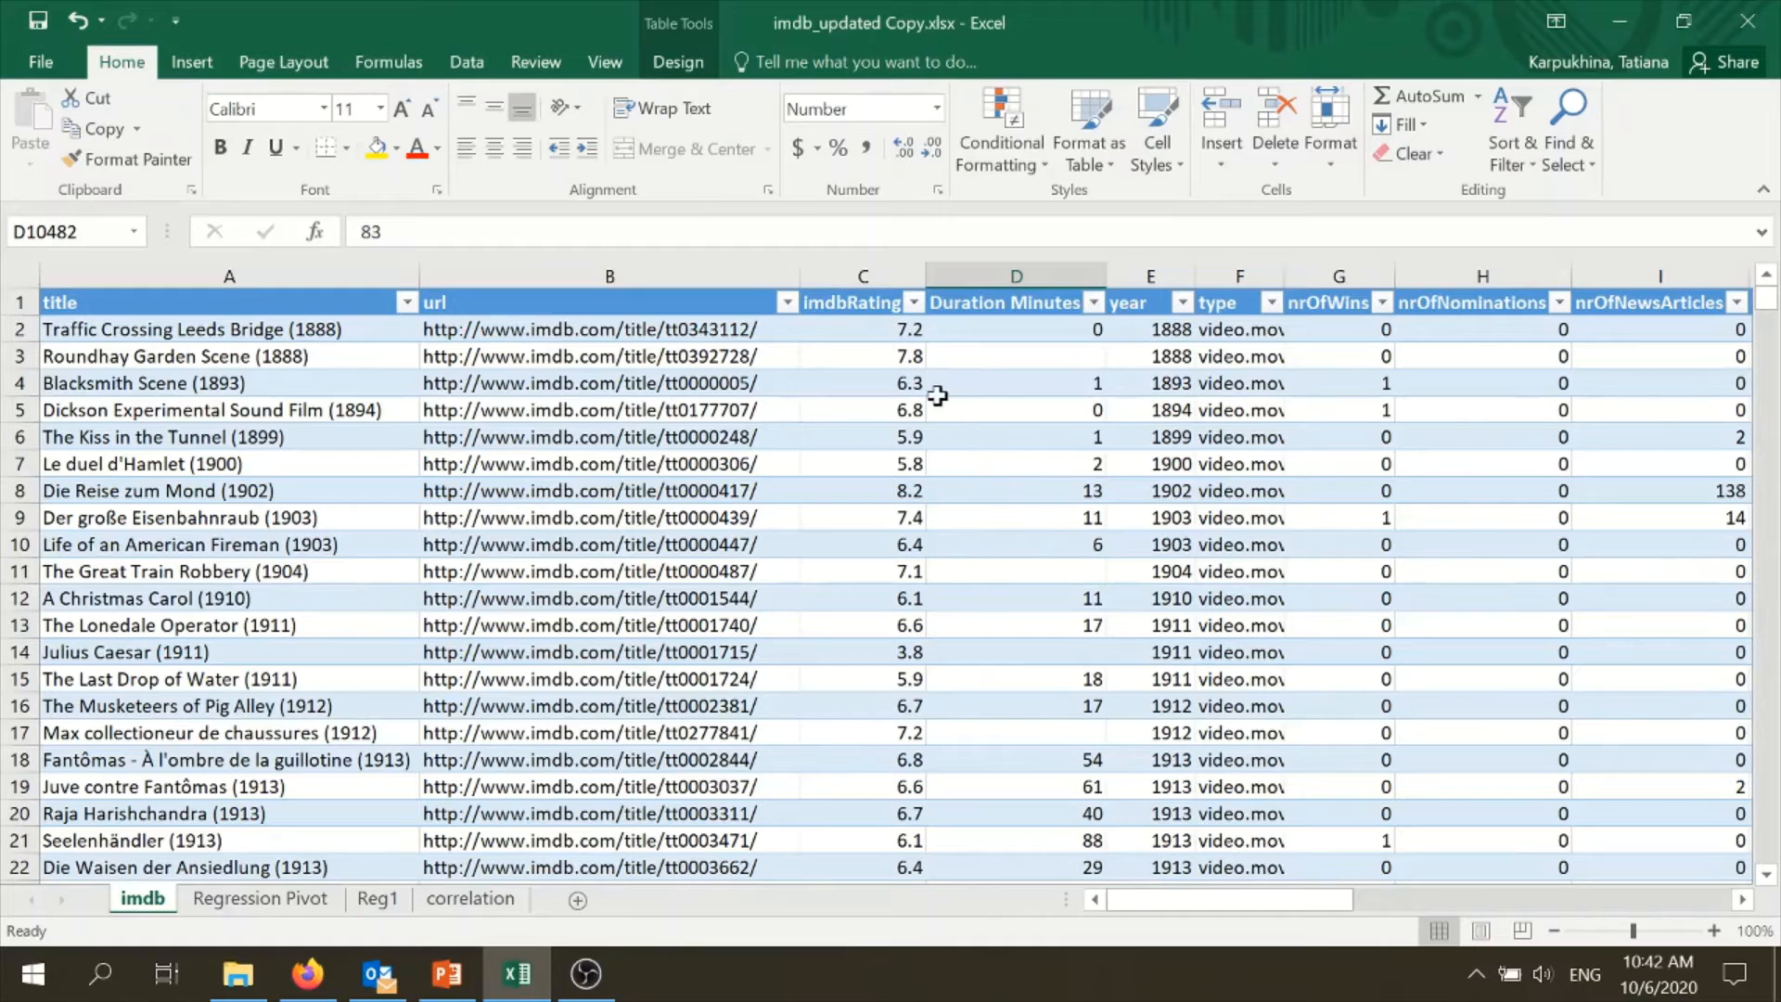
left_click(878, 276)
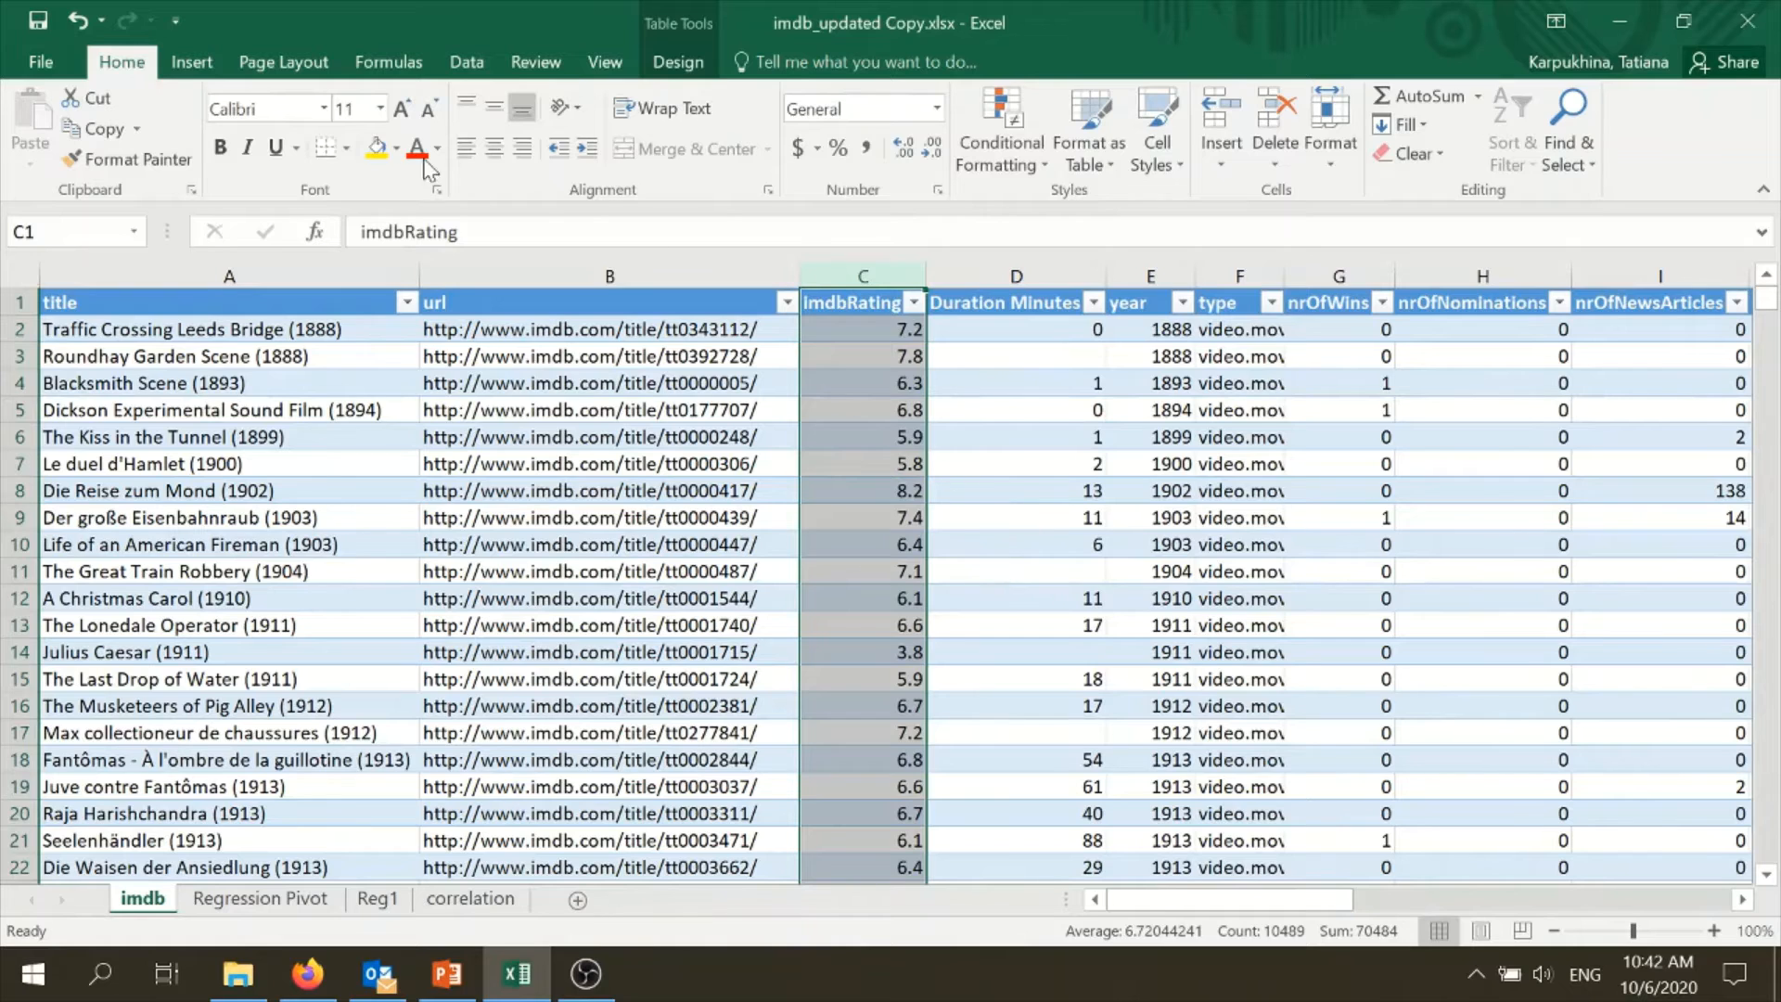
left_click(191, 62)
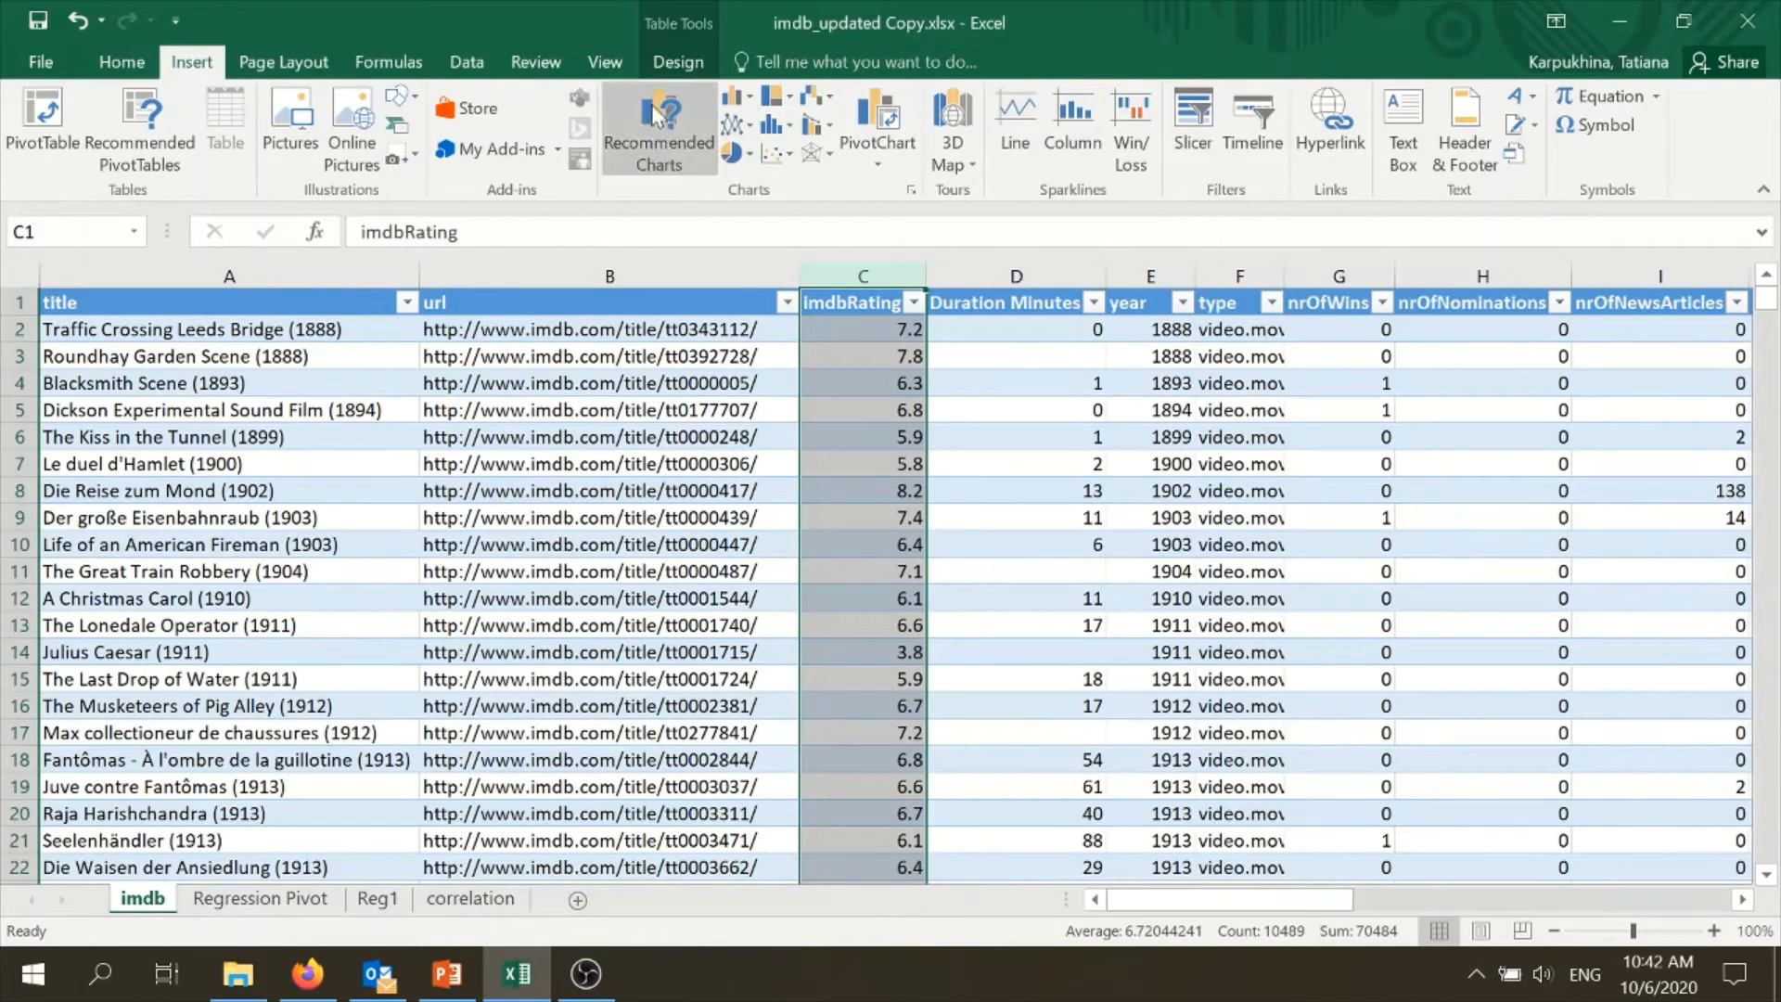
left_click(777, 126)
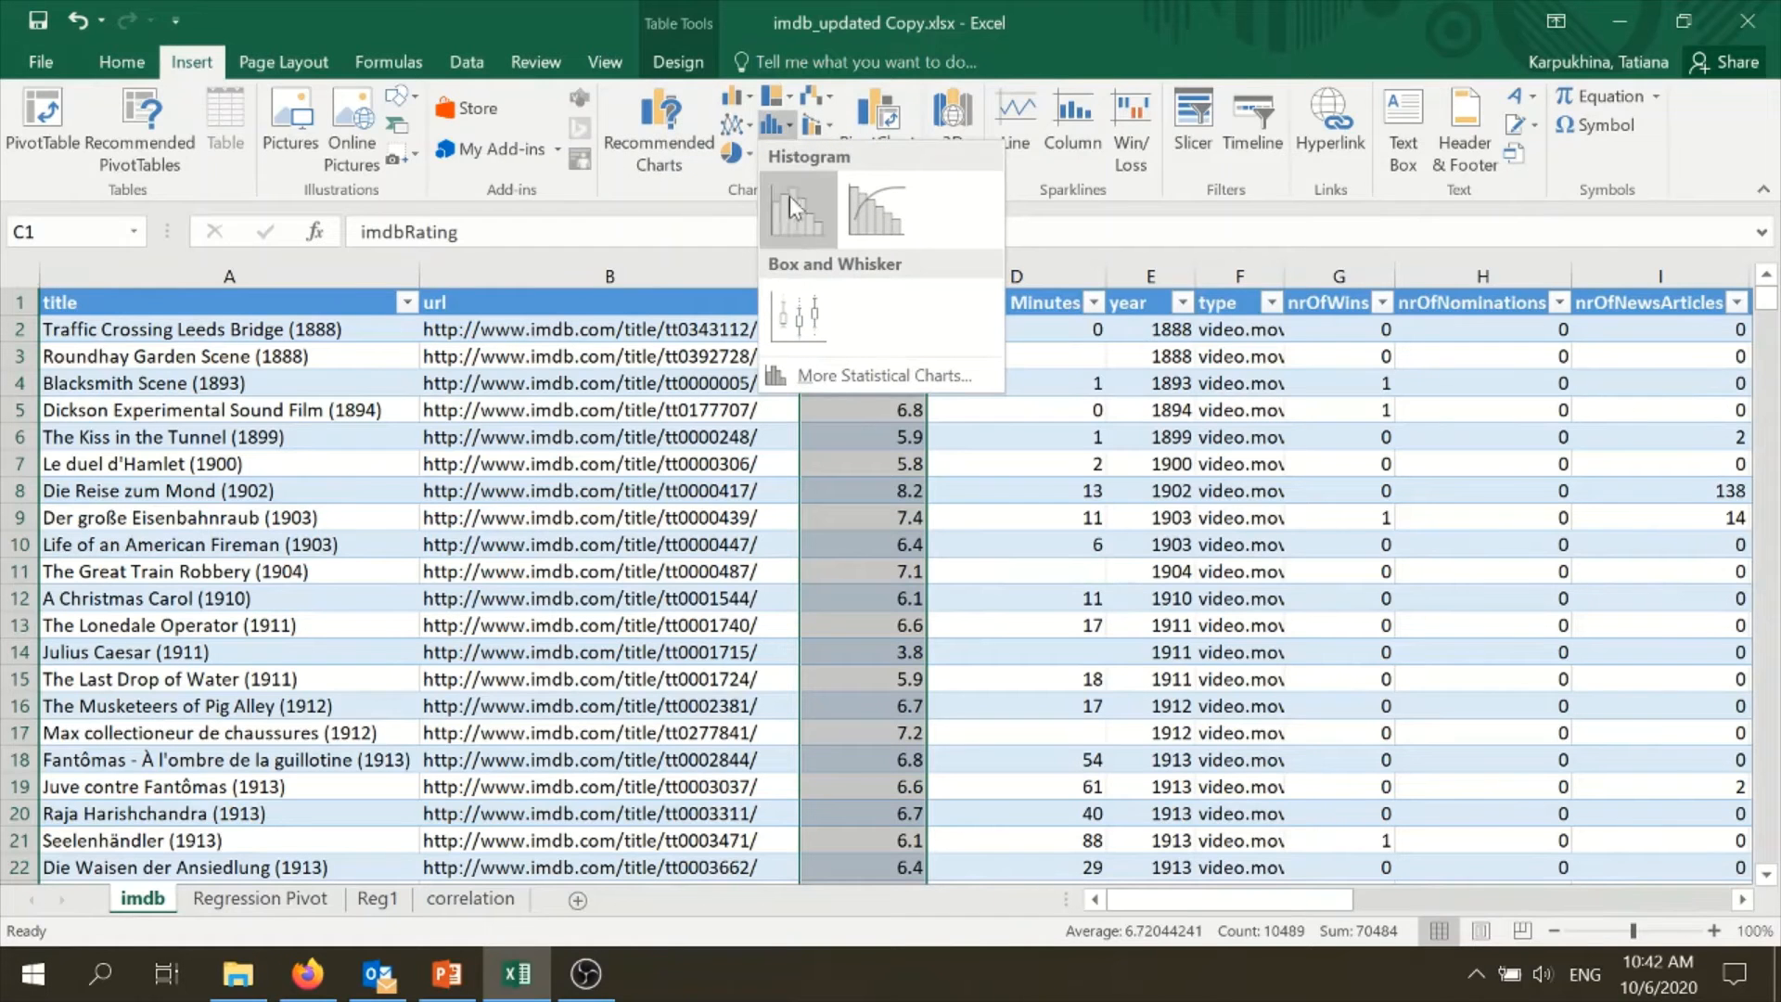
left_click(788, 219)
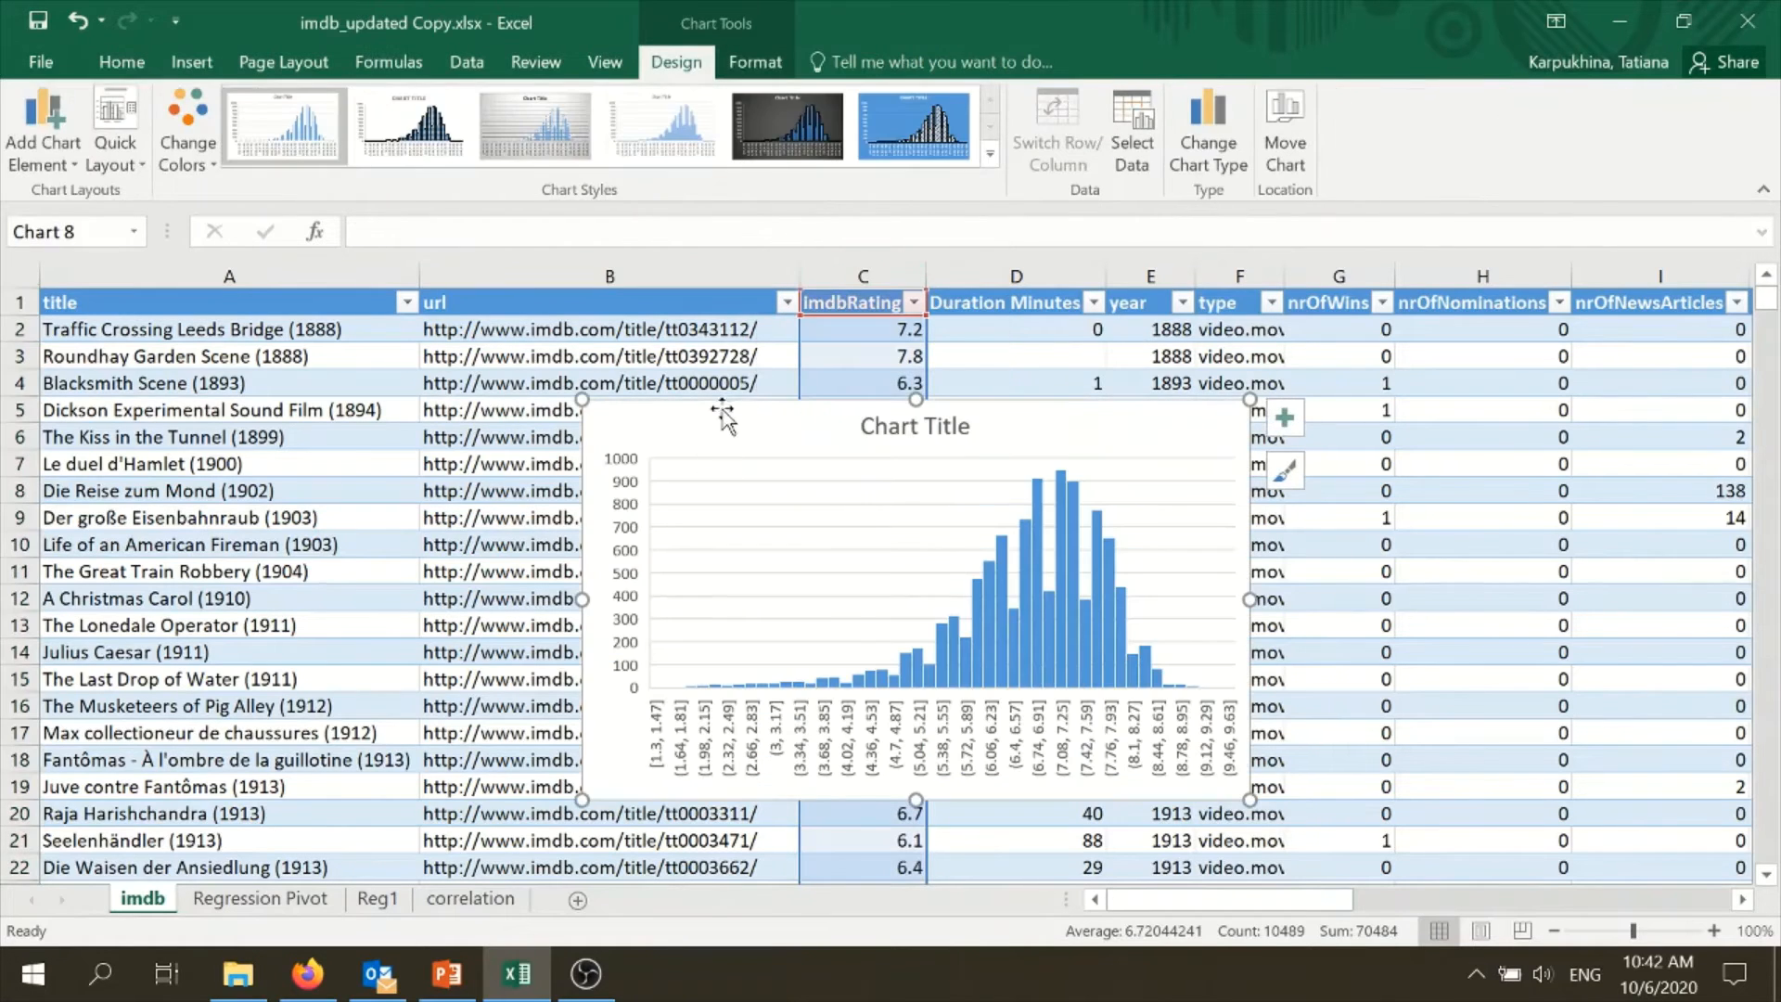
left_click_drag(665, 389, 198, 350)
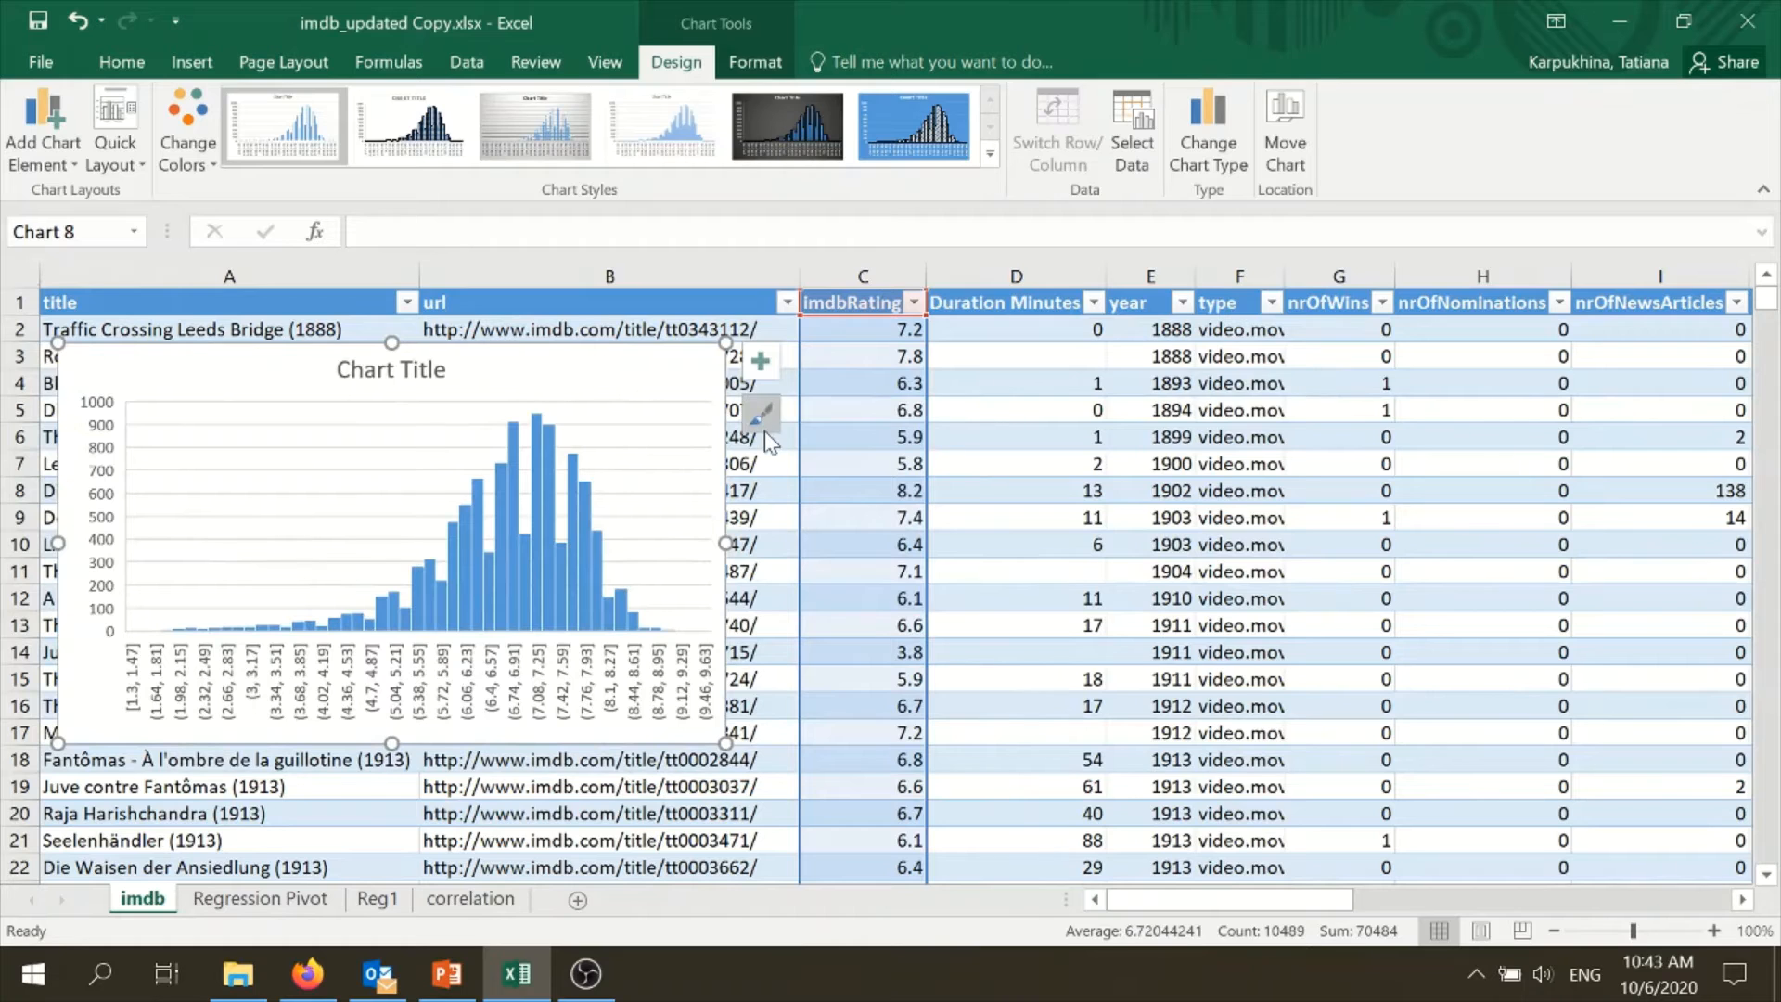
key("Delete")
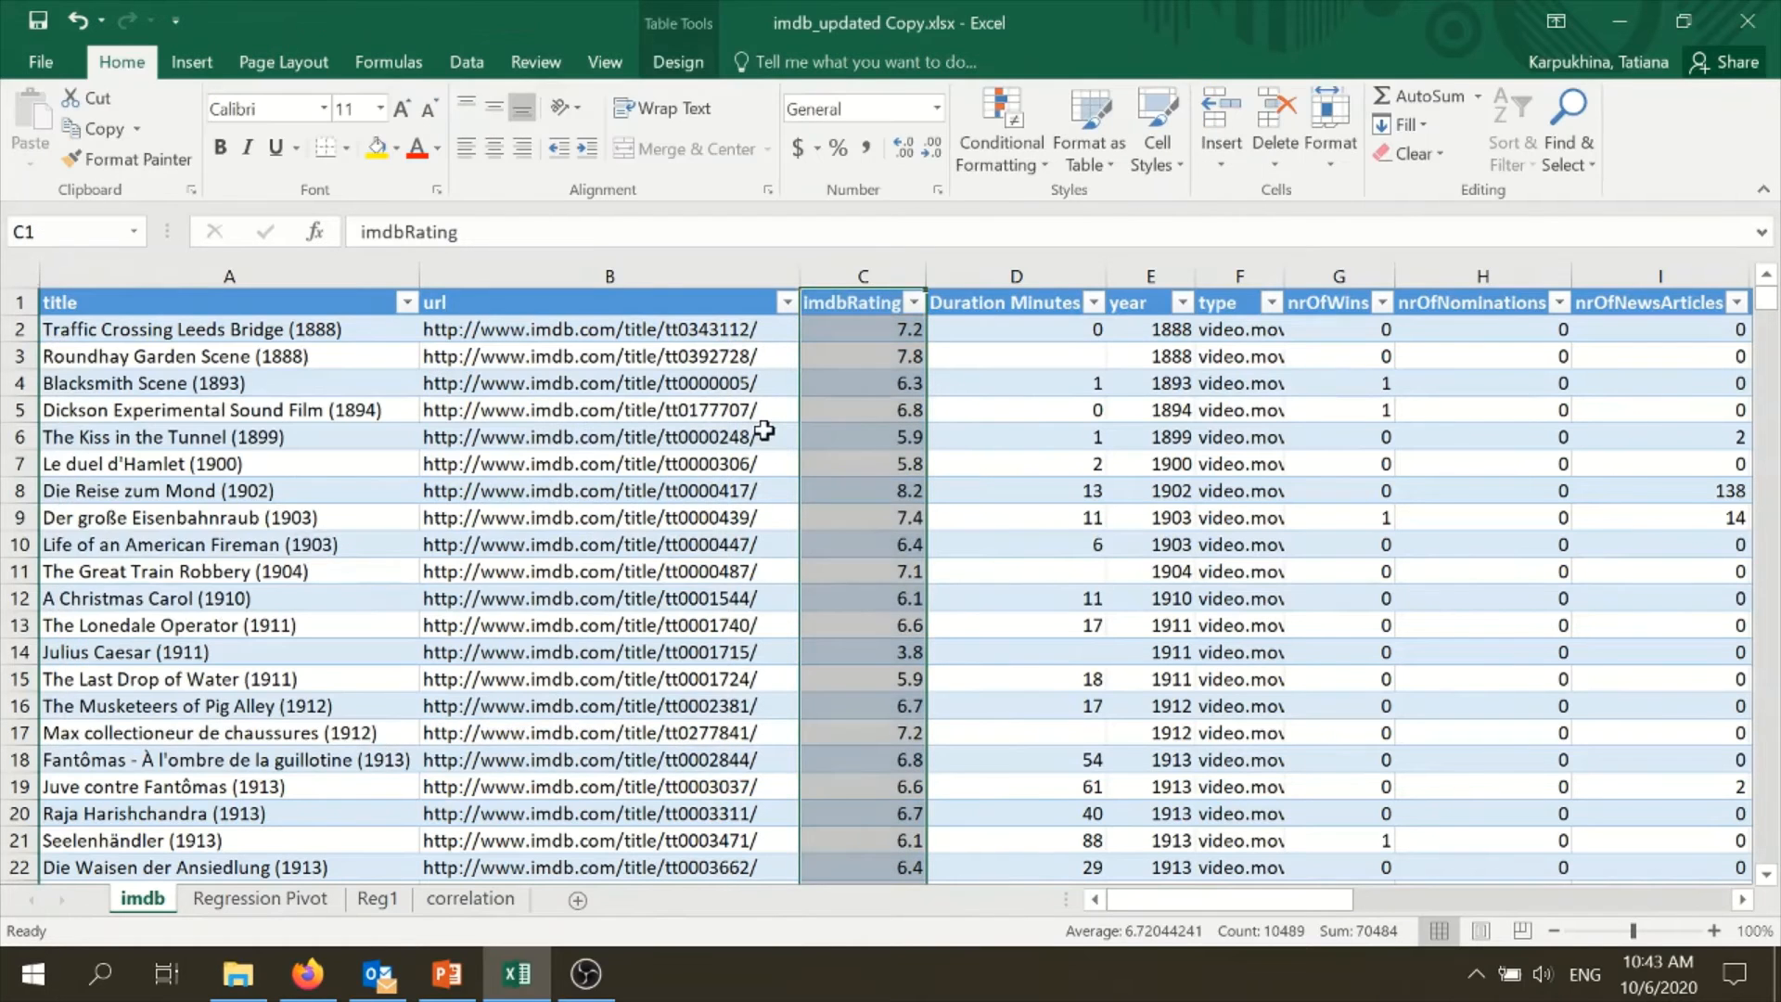
- Insert a histogram of the year column to examine its distribution, and delete the chart
left_click(1149, 265)
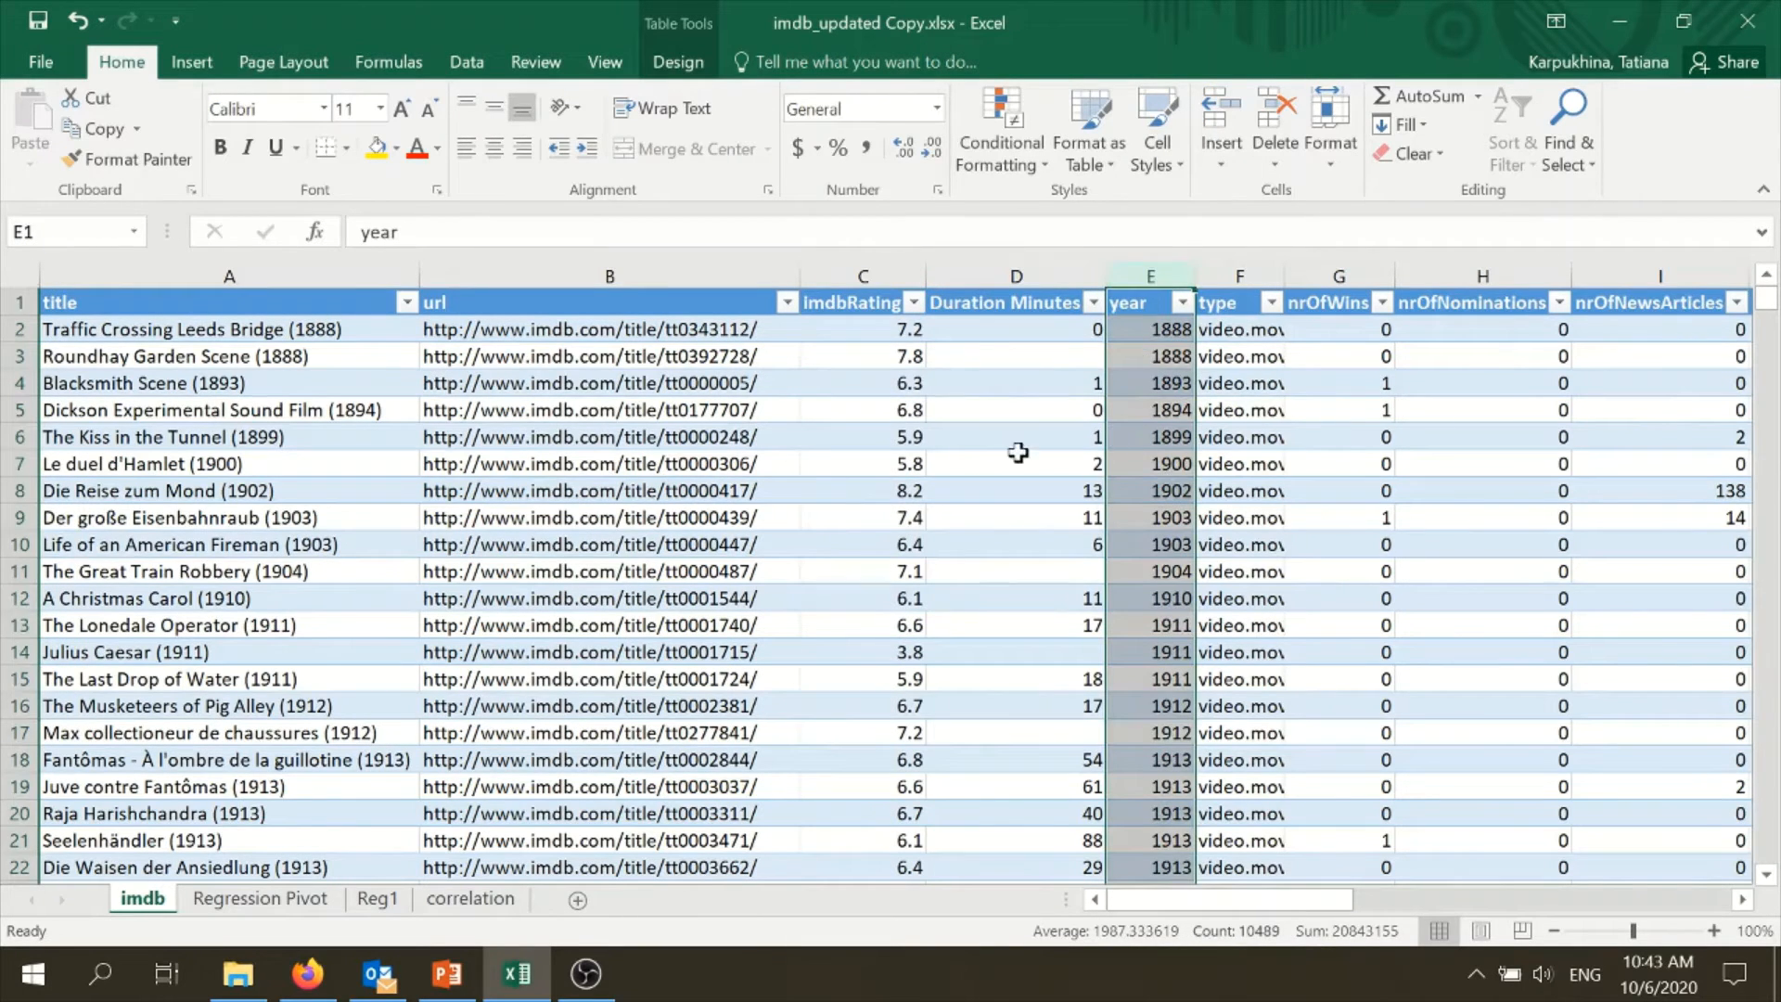
left_click(191, 61)
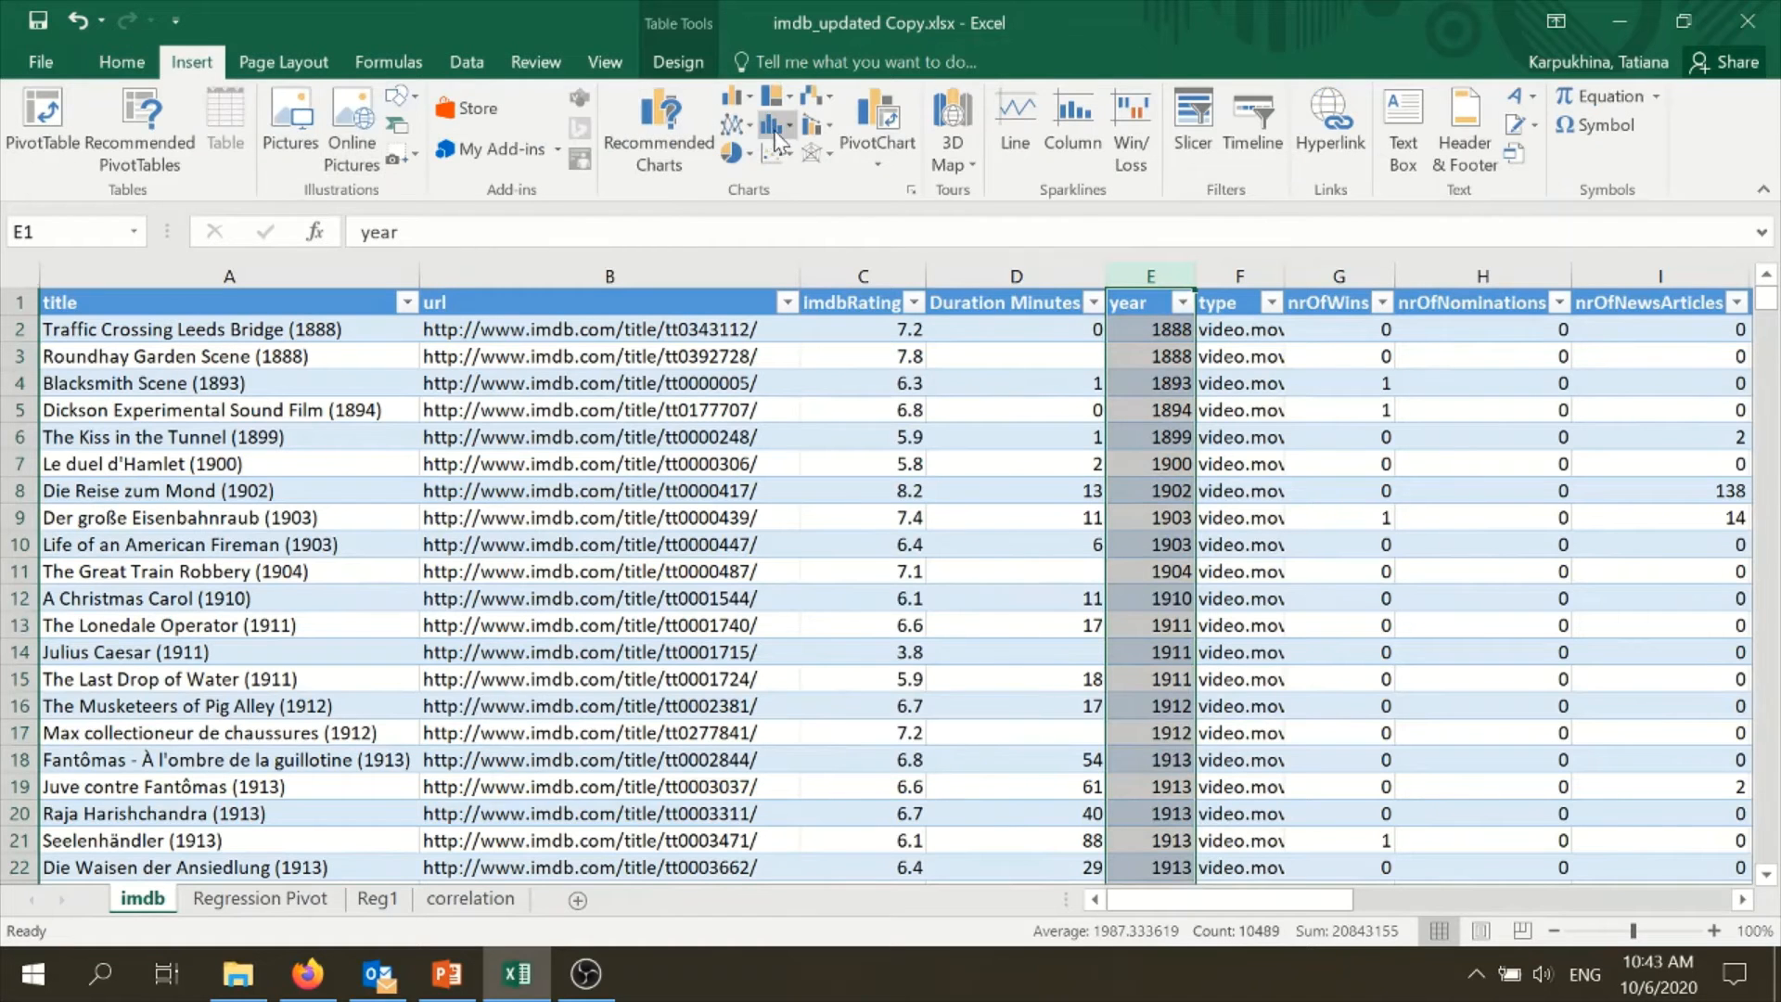
left_click(770, 126)
left_click(793, 193)
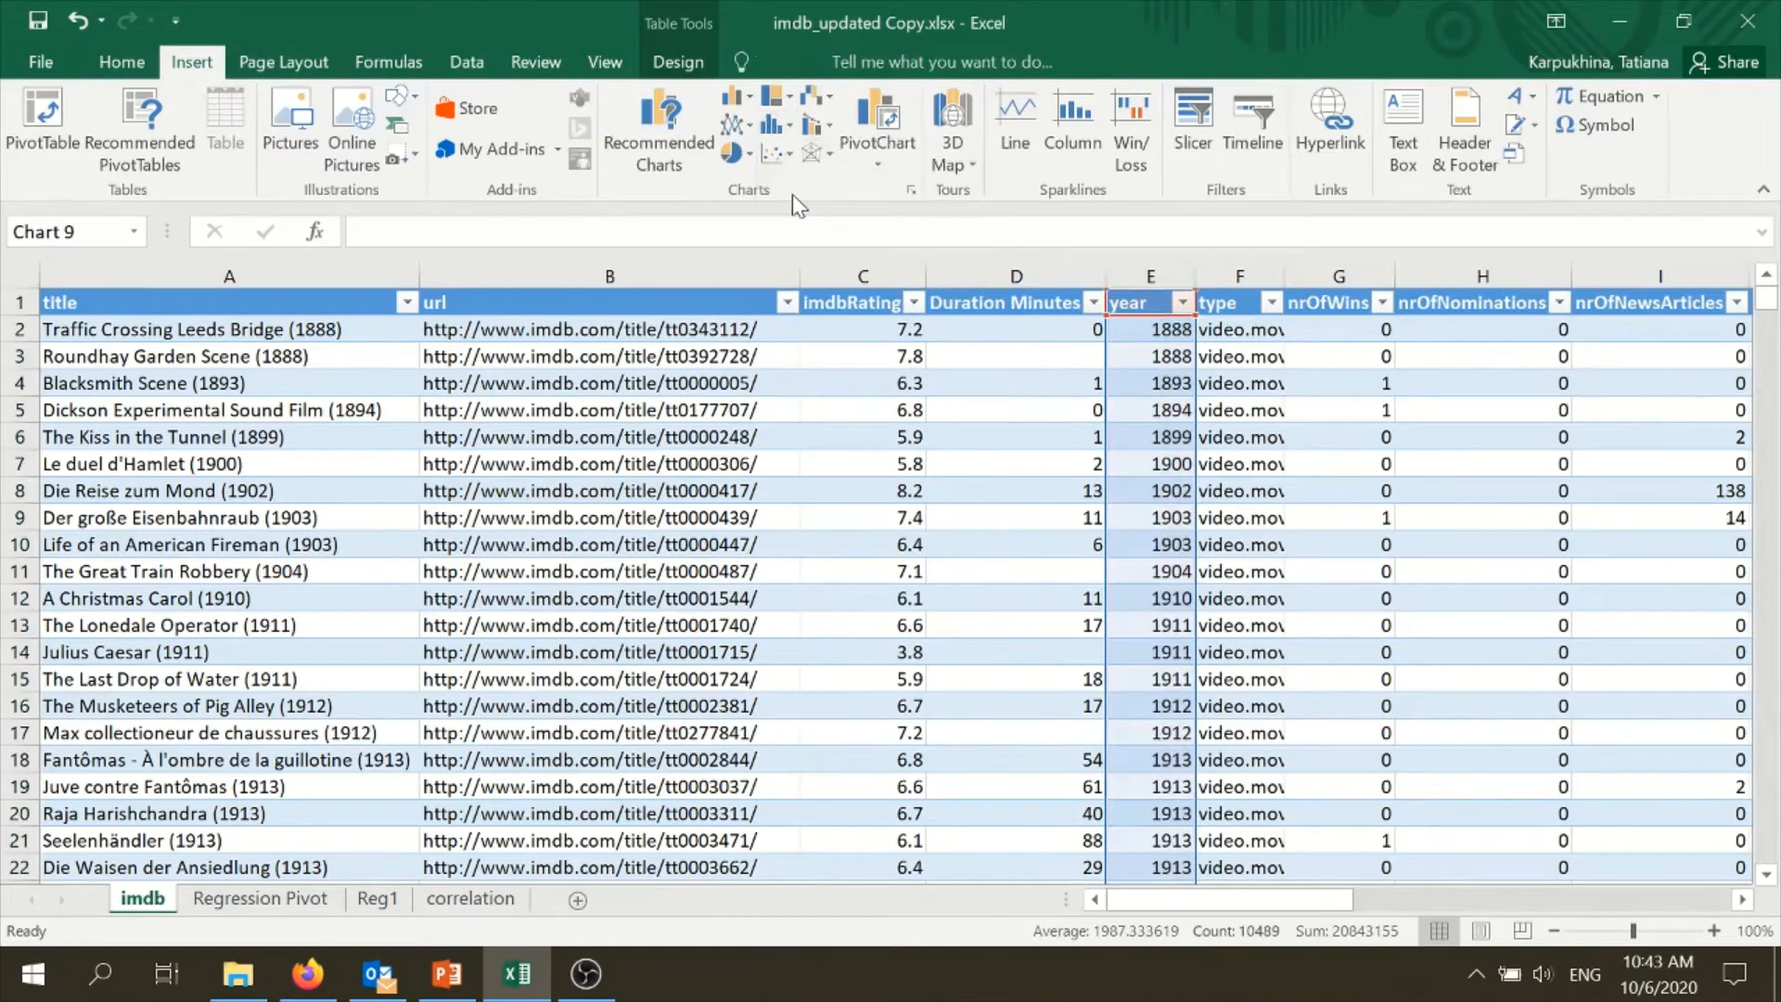
left_click_drag(775, 445, 342, 342)
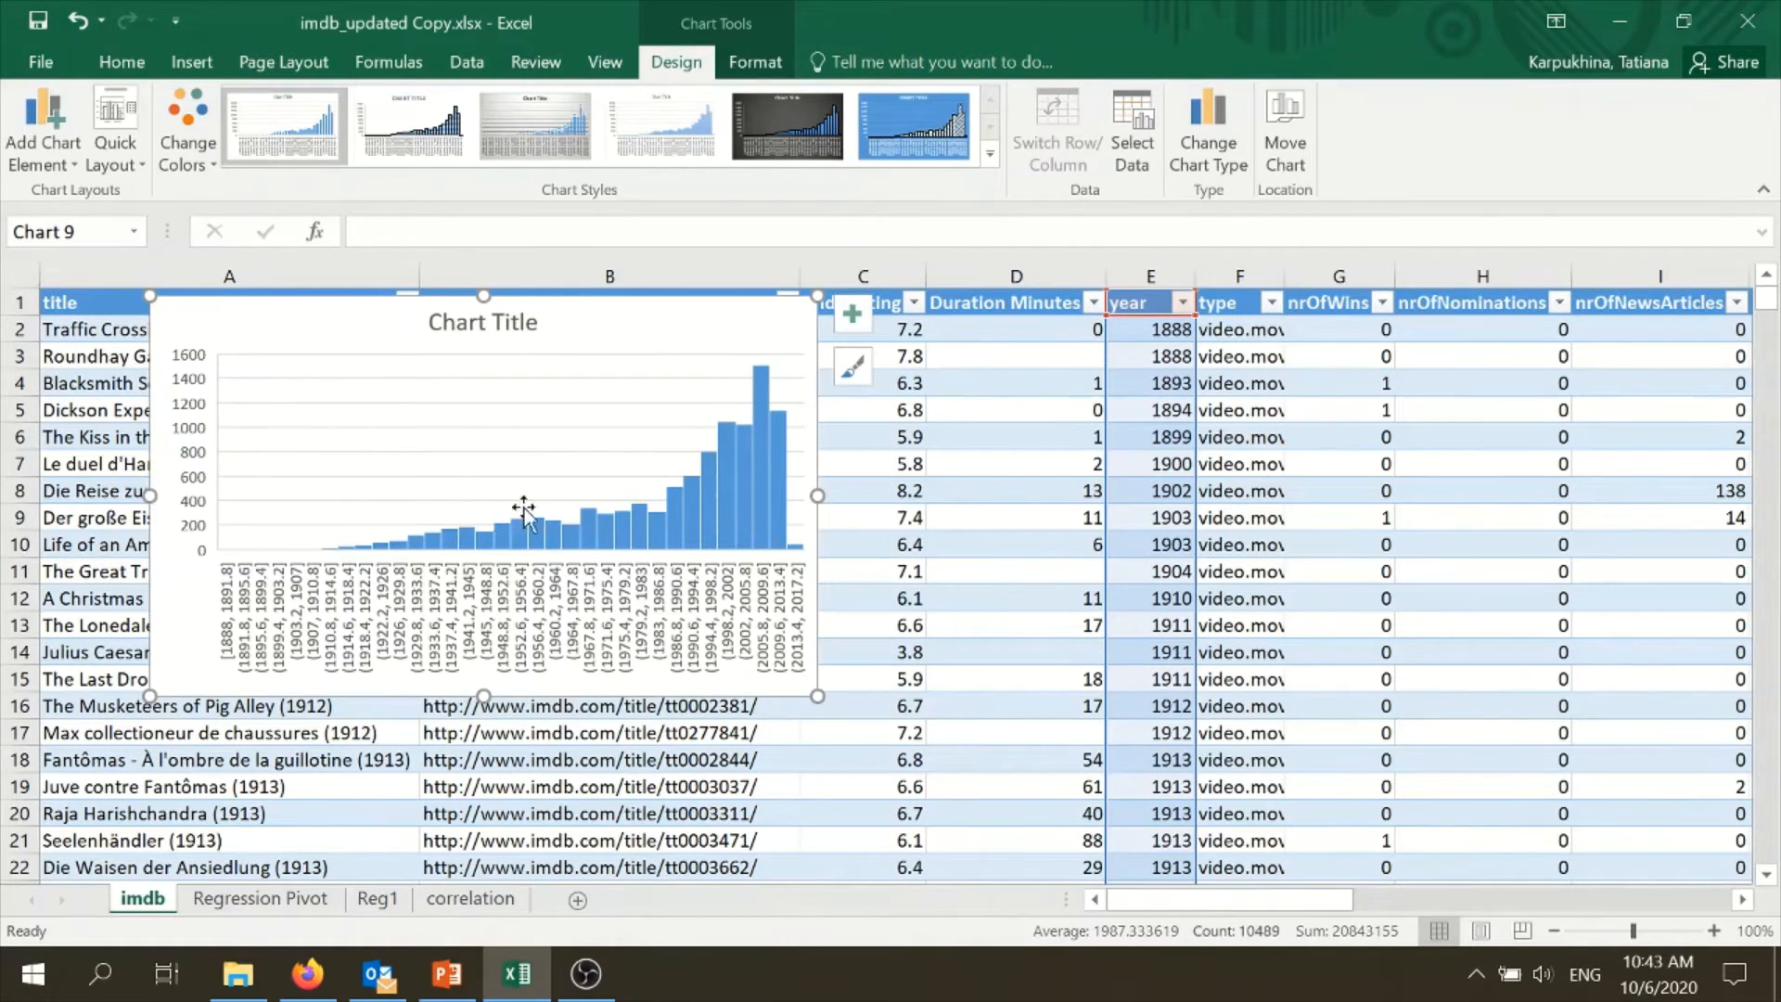
mouse_move(782, 431)
key("Delete")
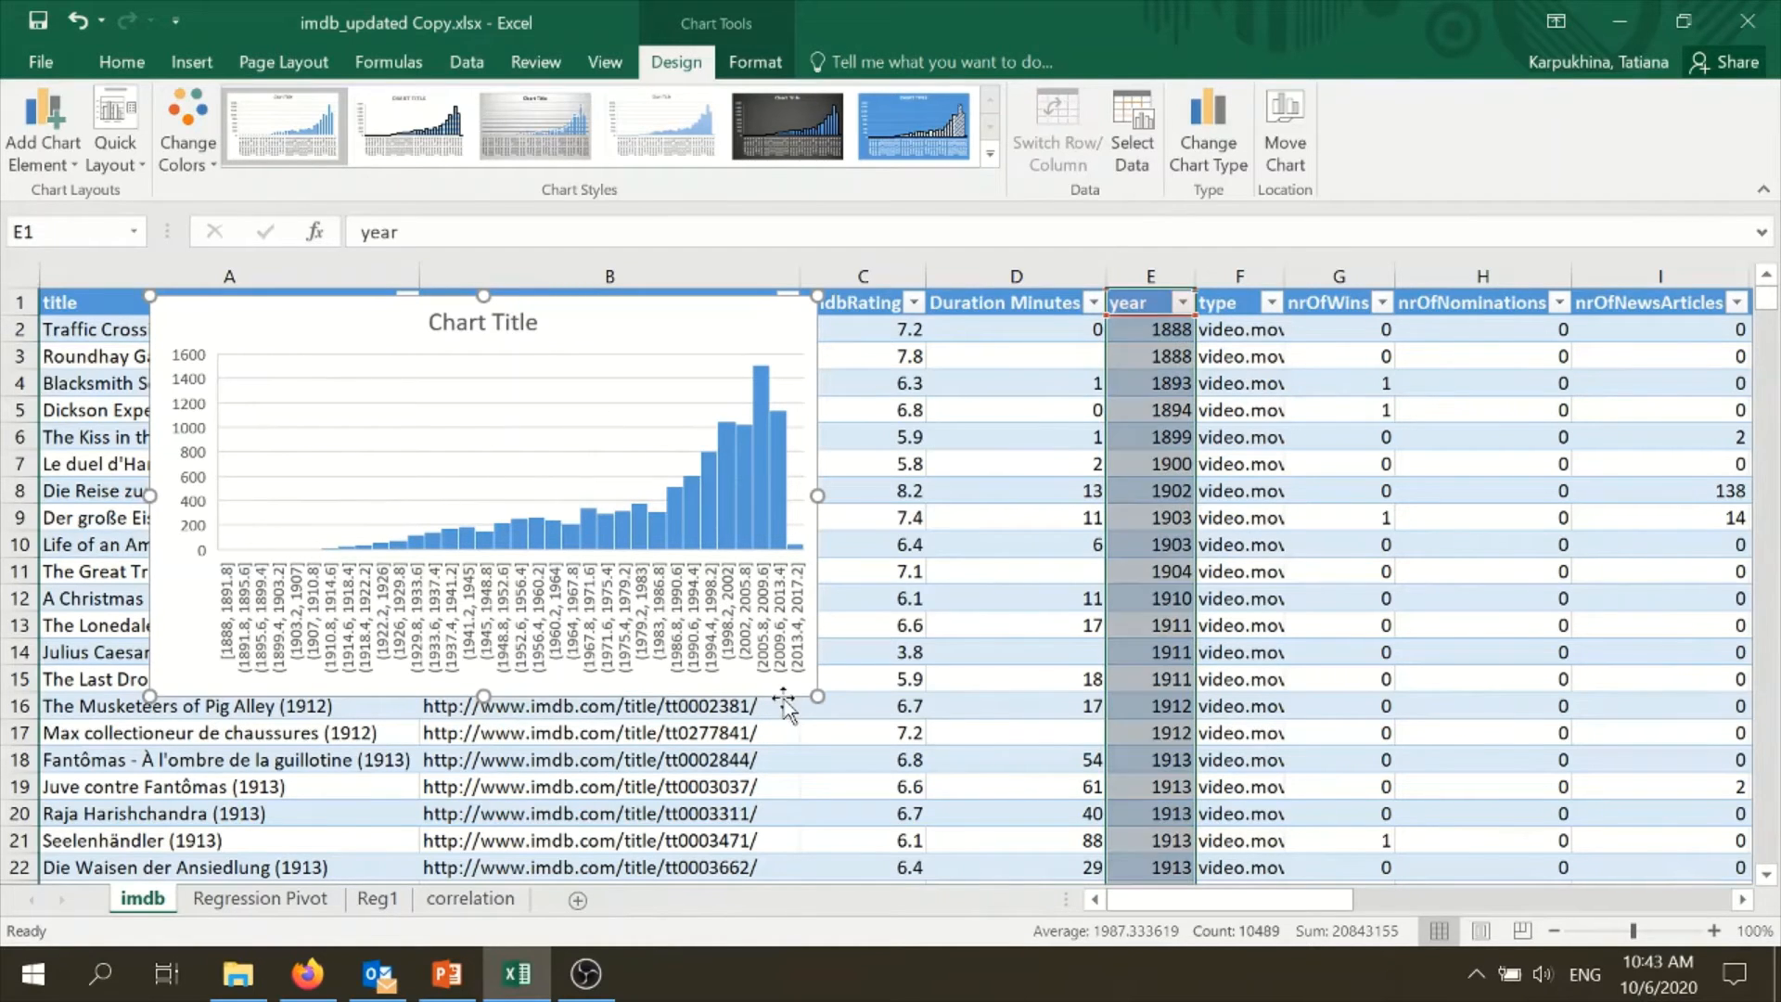
- Insert a histogram of the Duration Minutes column to examine its distribution, and delete the chart
left_click(1020, 266)
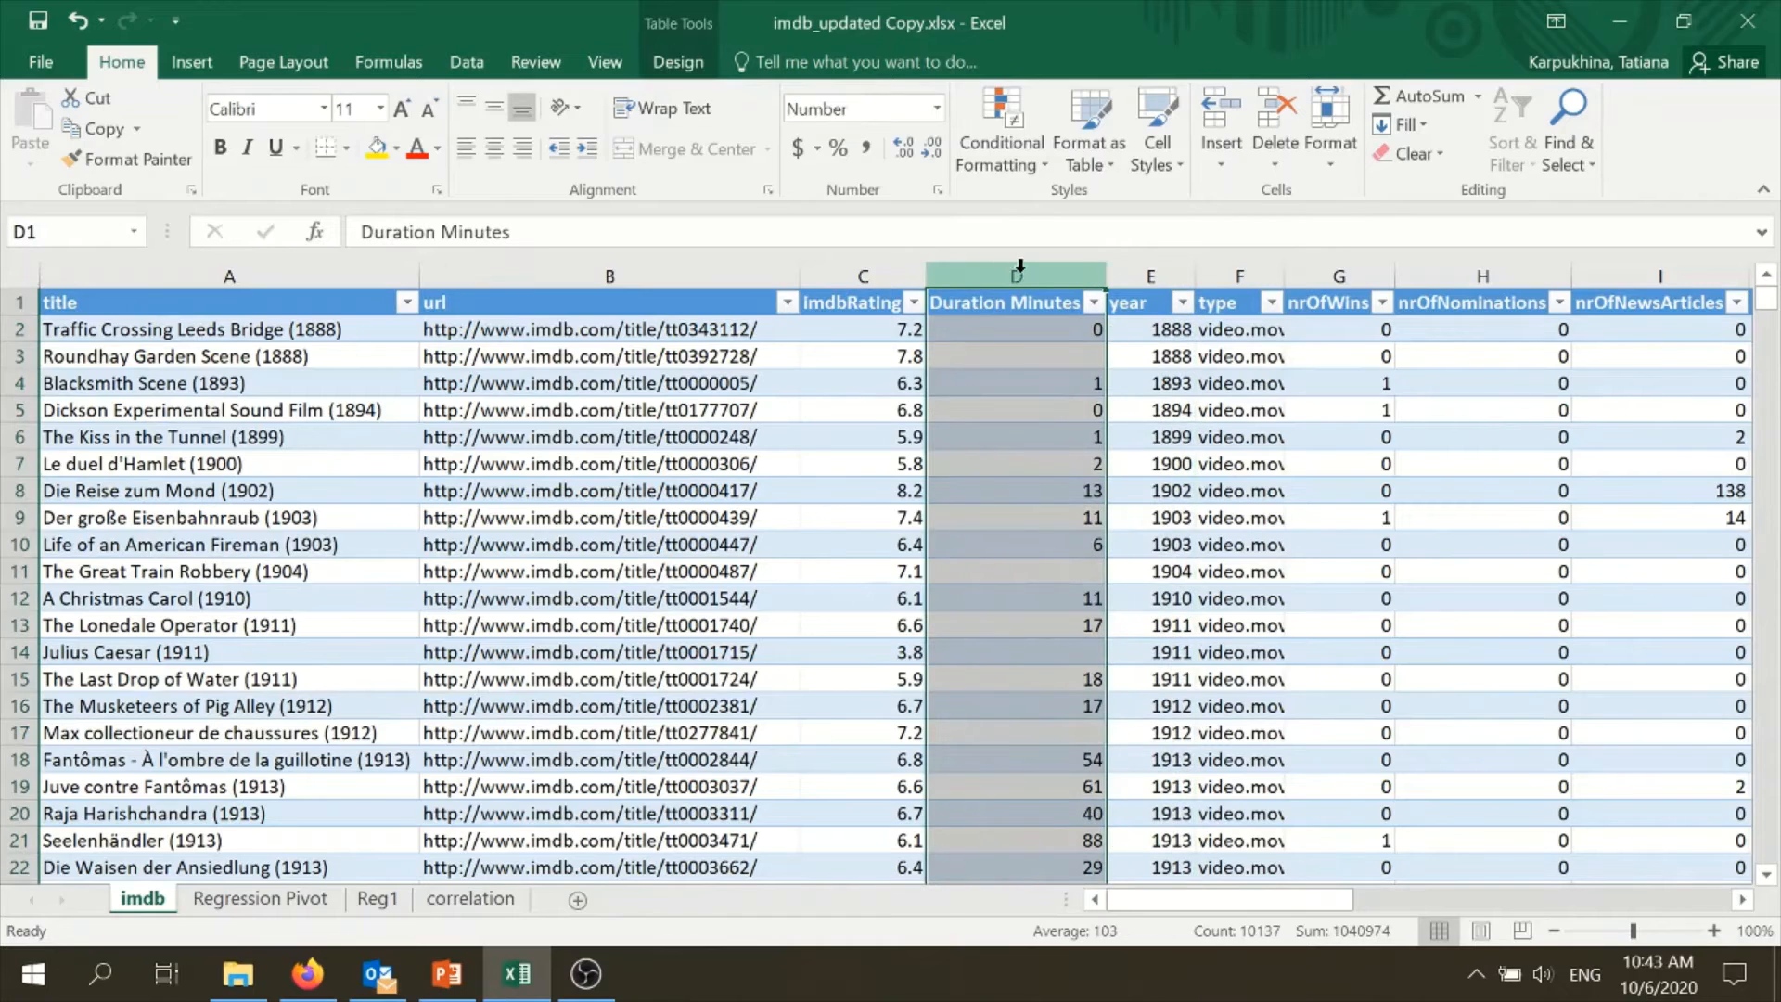
left_click(191, 61)
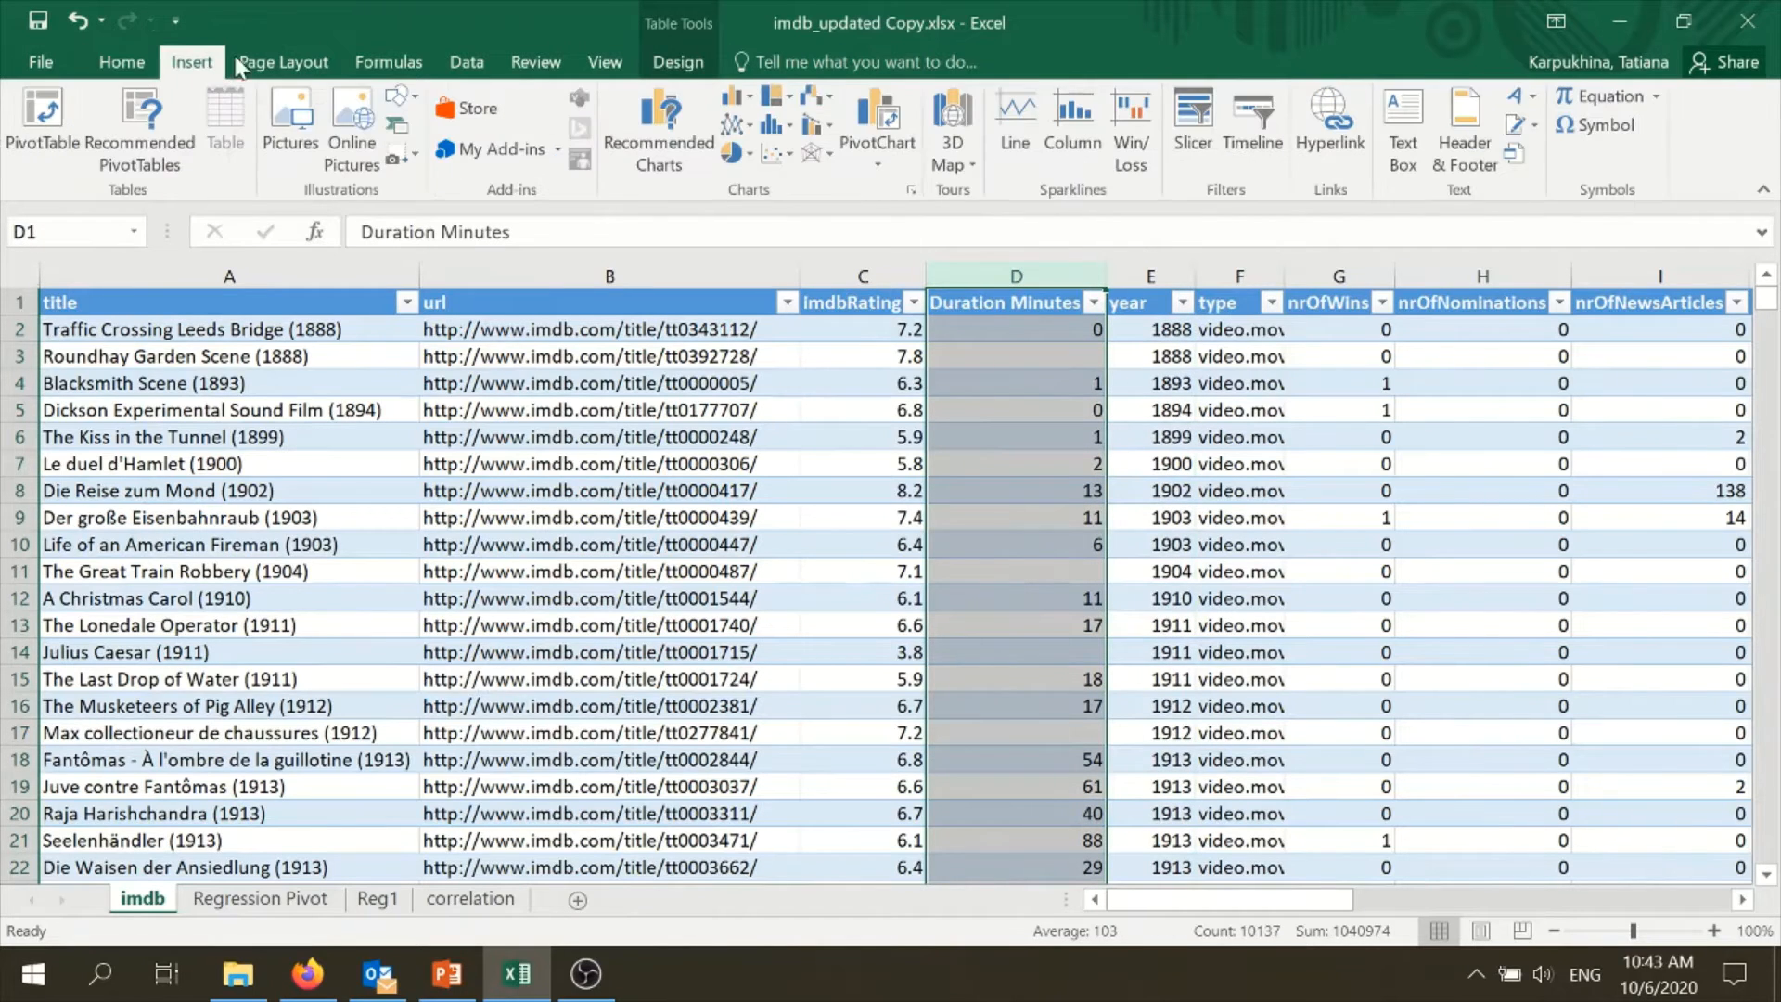
left_click(810, 125)
left_click(786, 190)
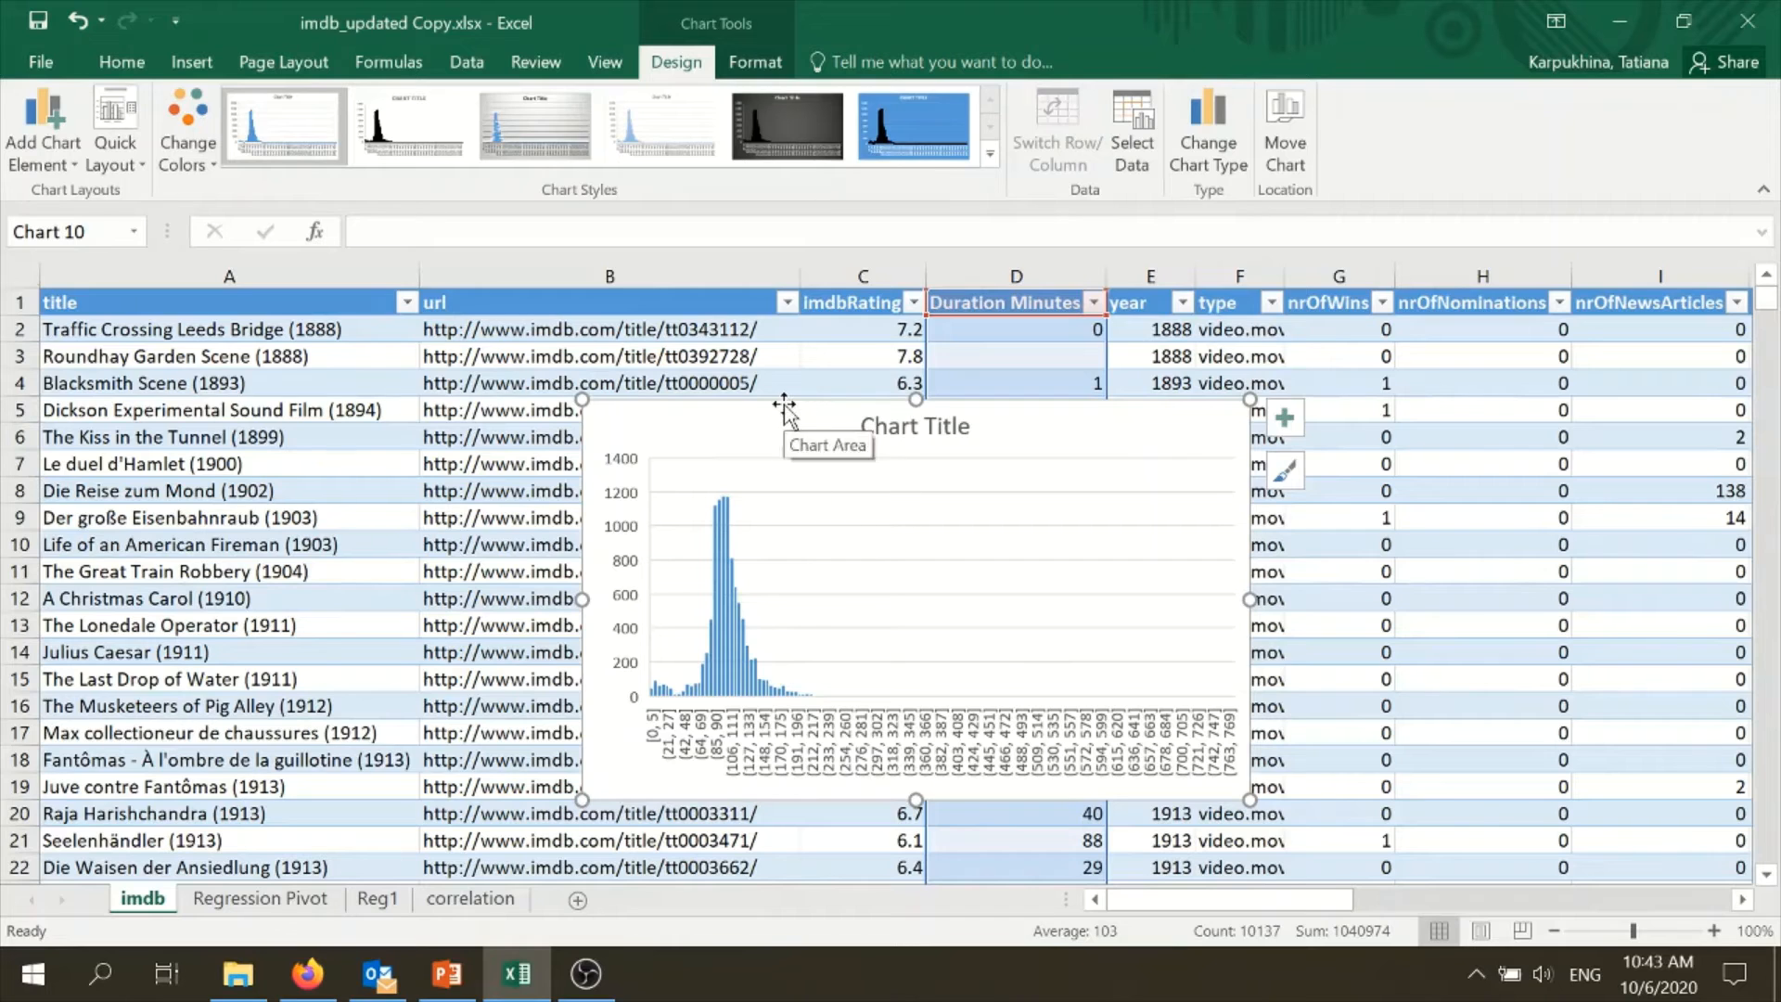
key("Delete")
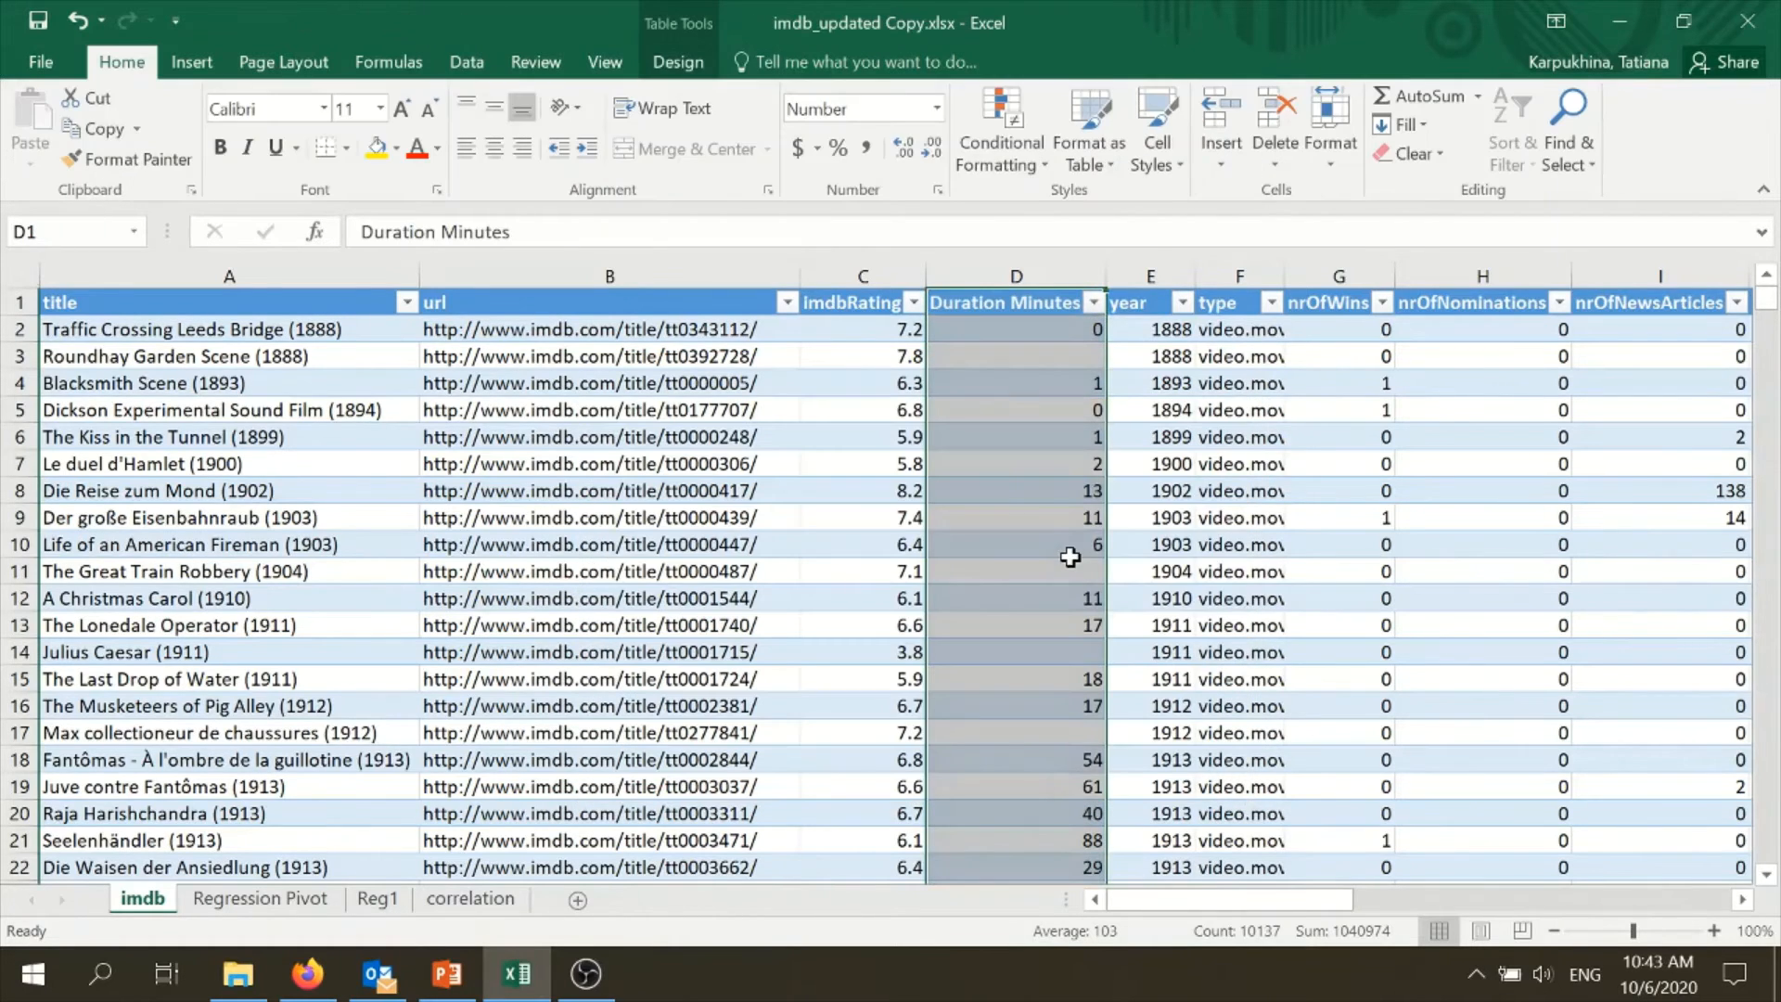
- Insert a histogram of the nrOfWins column and move the chart clear of that column's data
left_click_drag(1227, 901, 1262, 914)
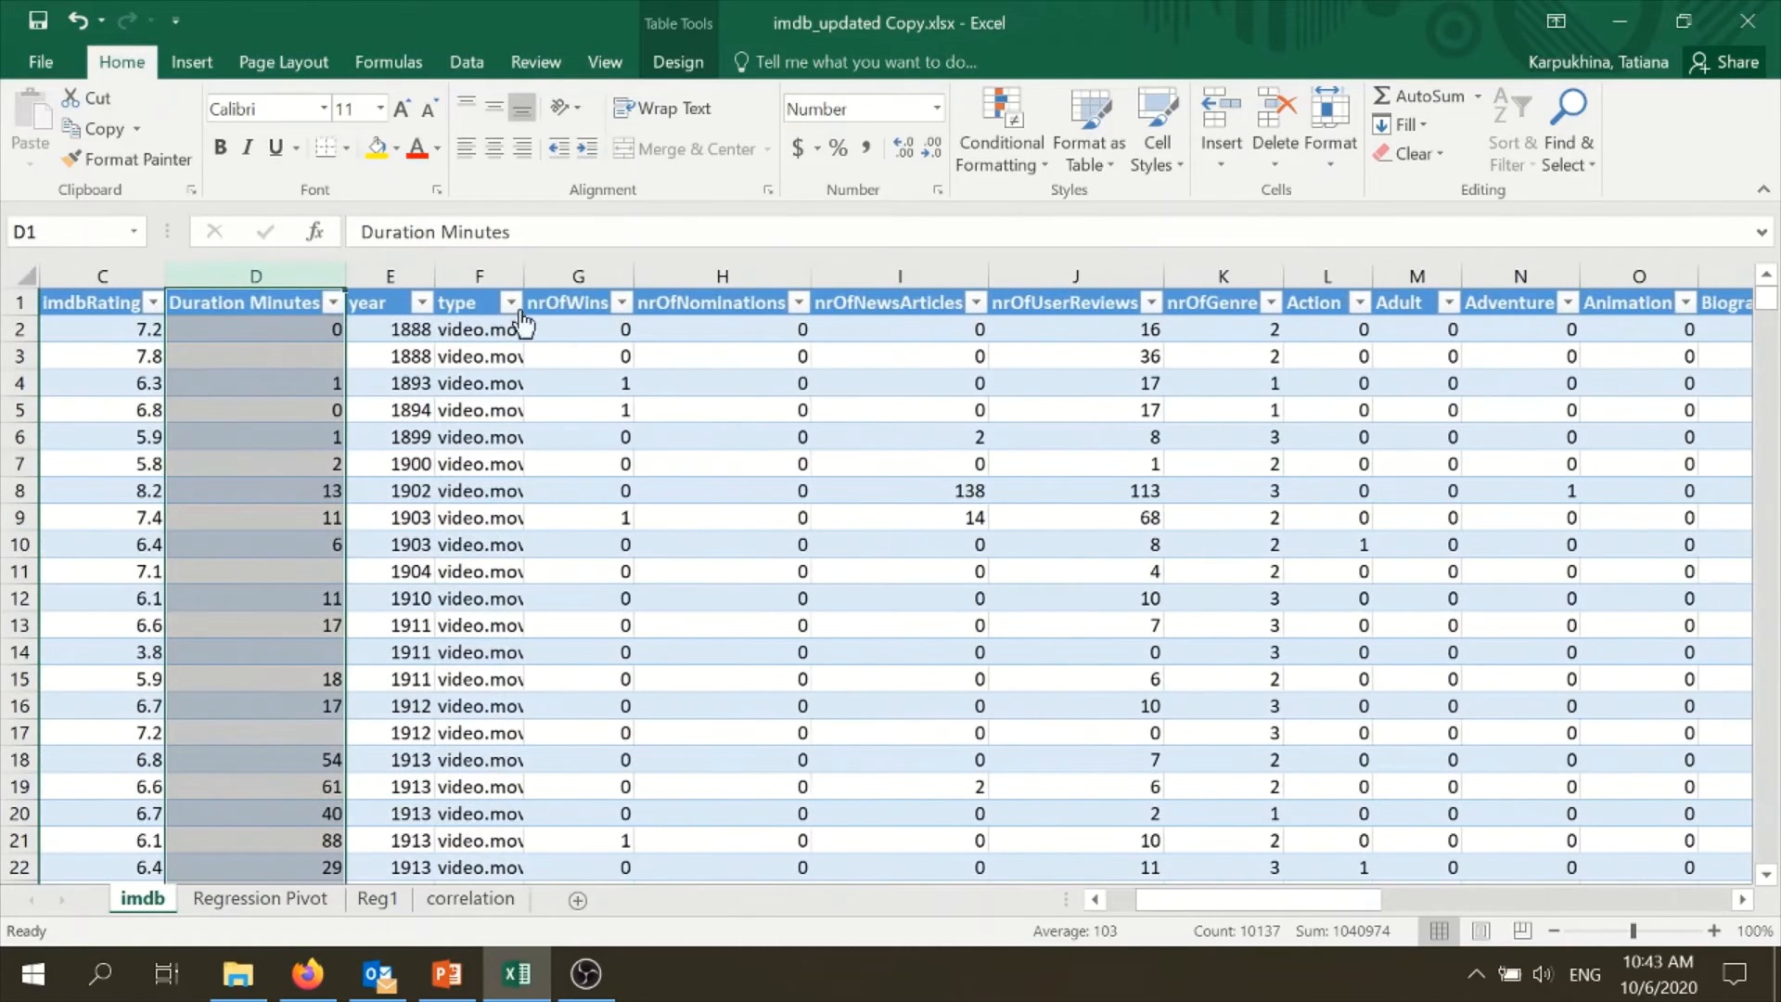
left_click(576, 277)
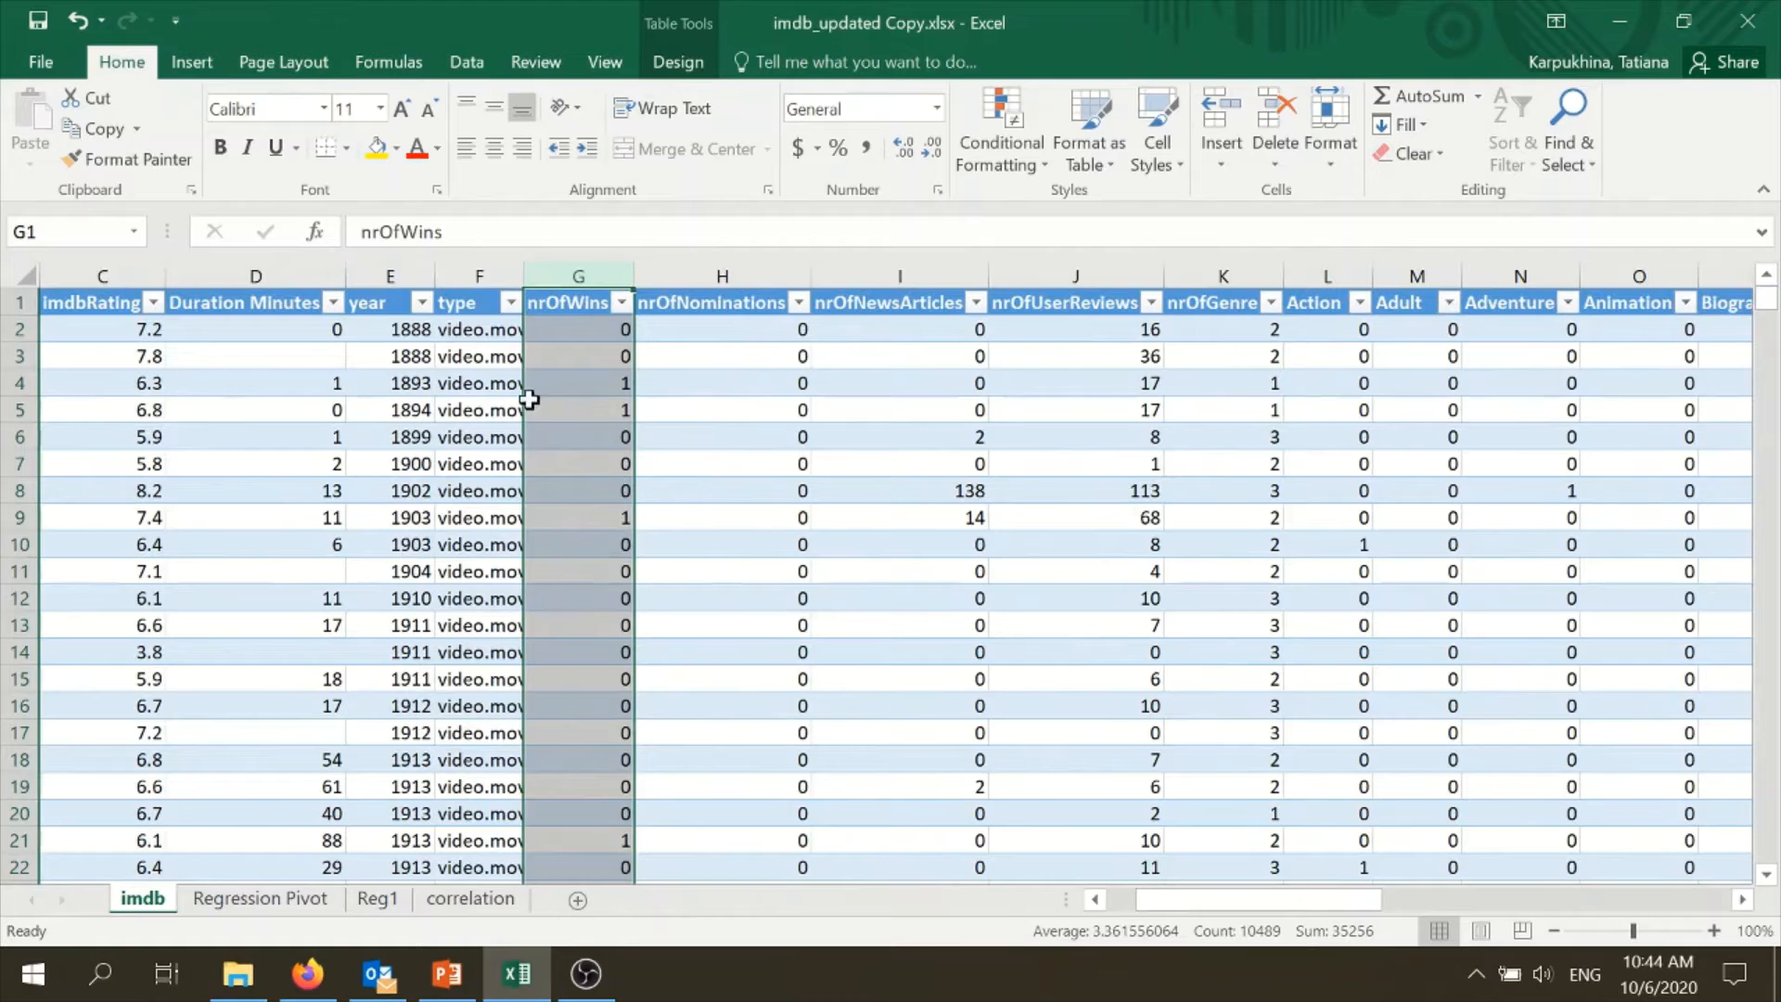
left_click(195, 65)
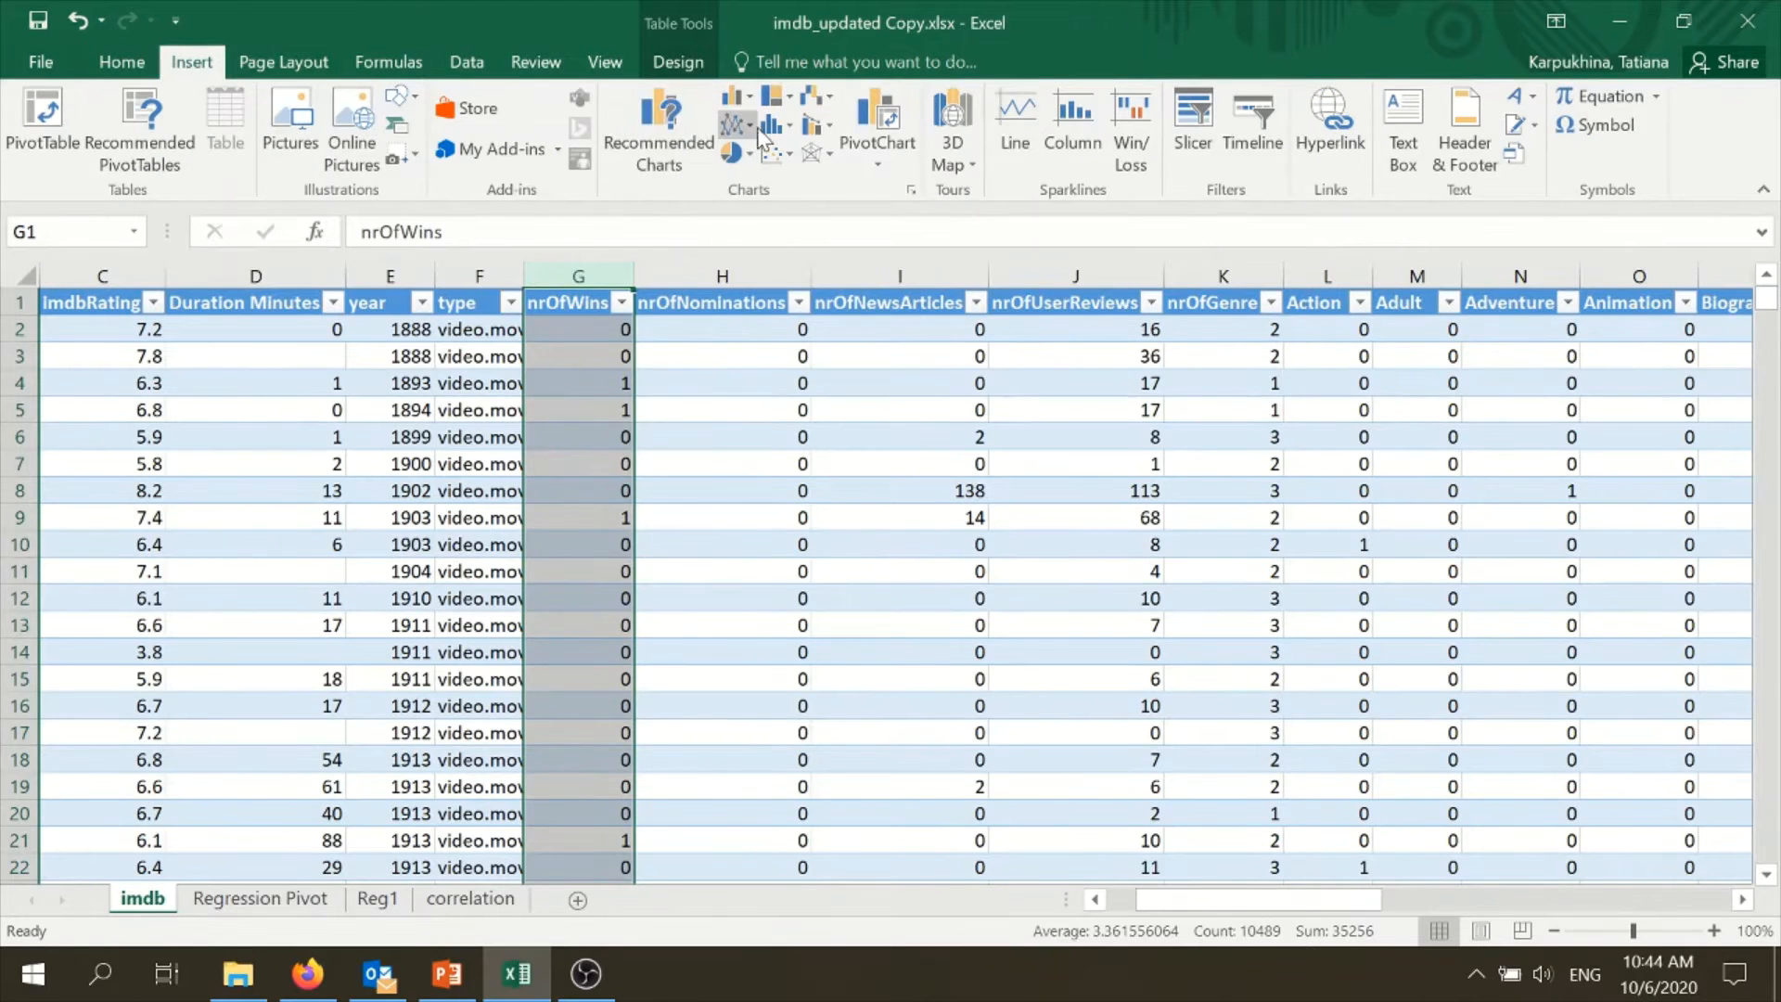
left_click(774, 125)
left_click(798, 223)
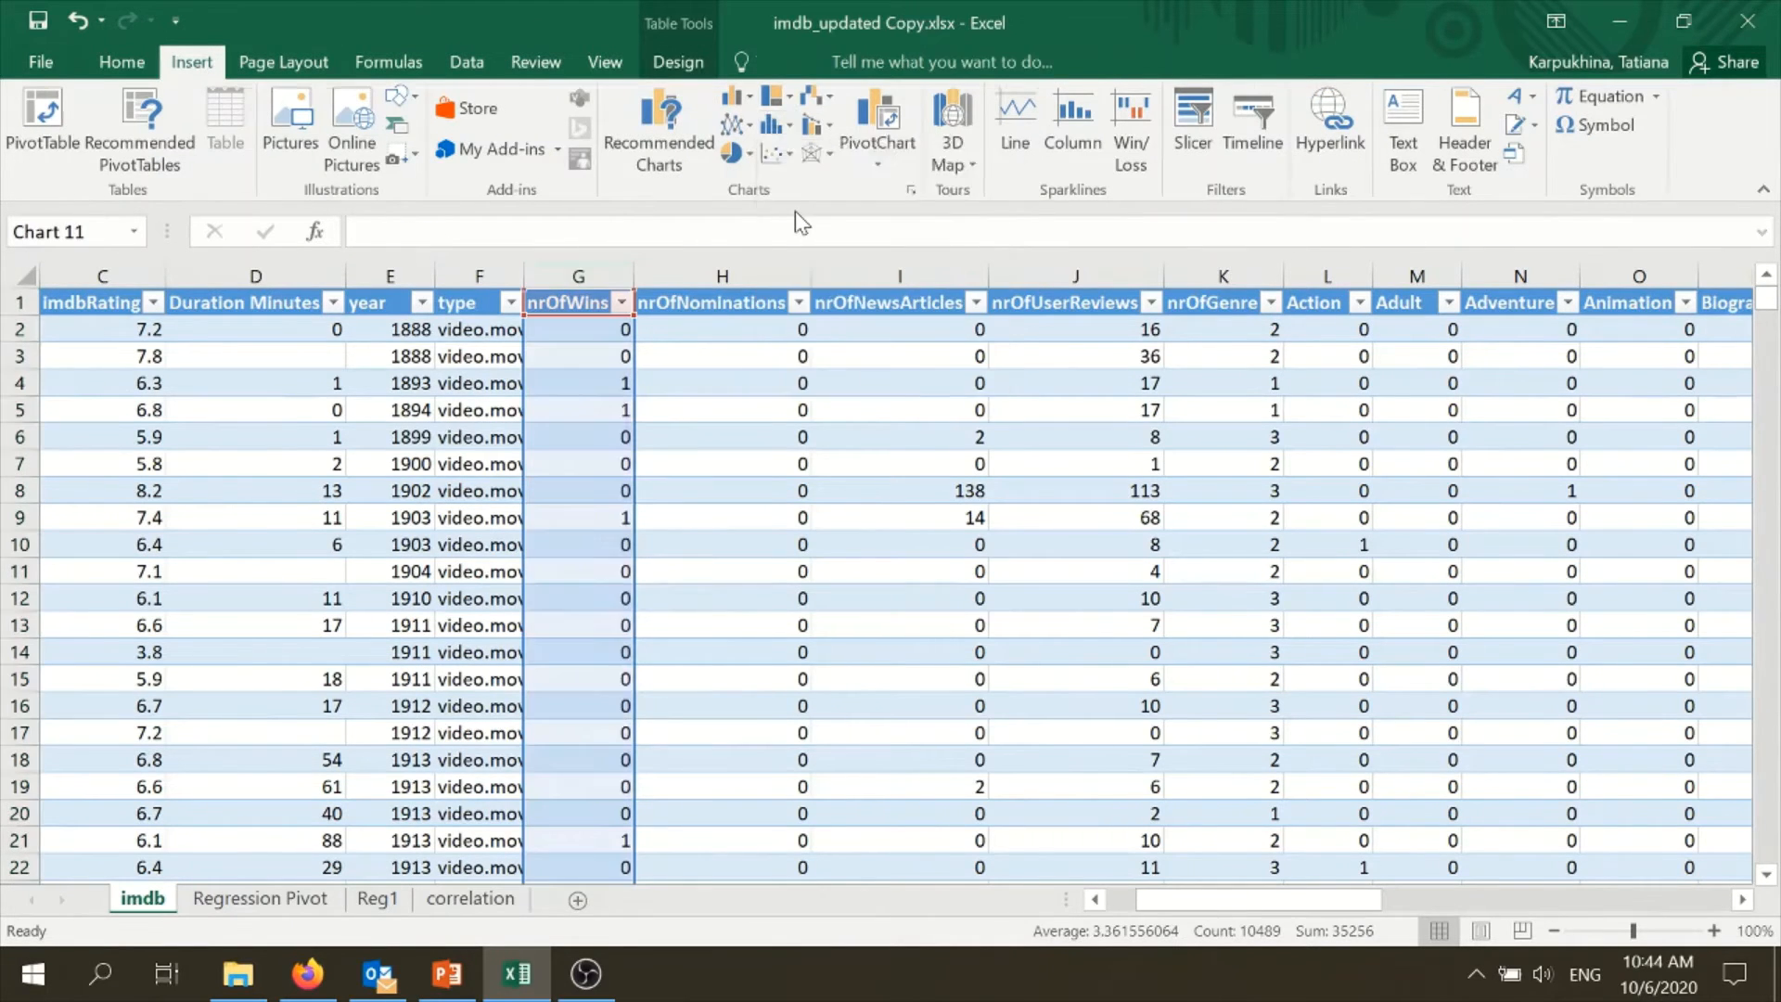
left_click_drag(767, 397, 907, 274)
left_click_drag(762, 395, 872, 355)
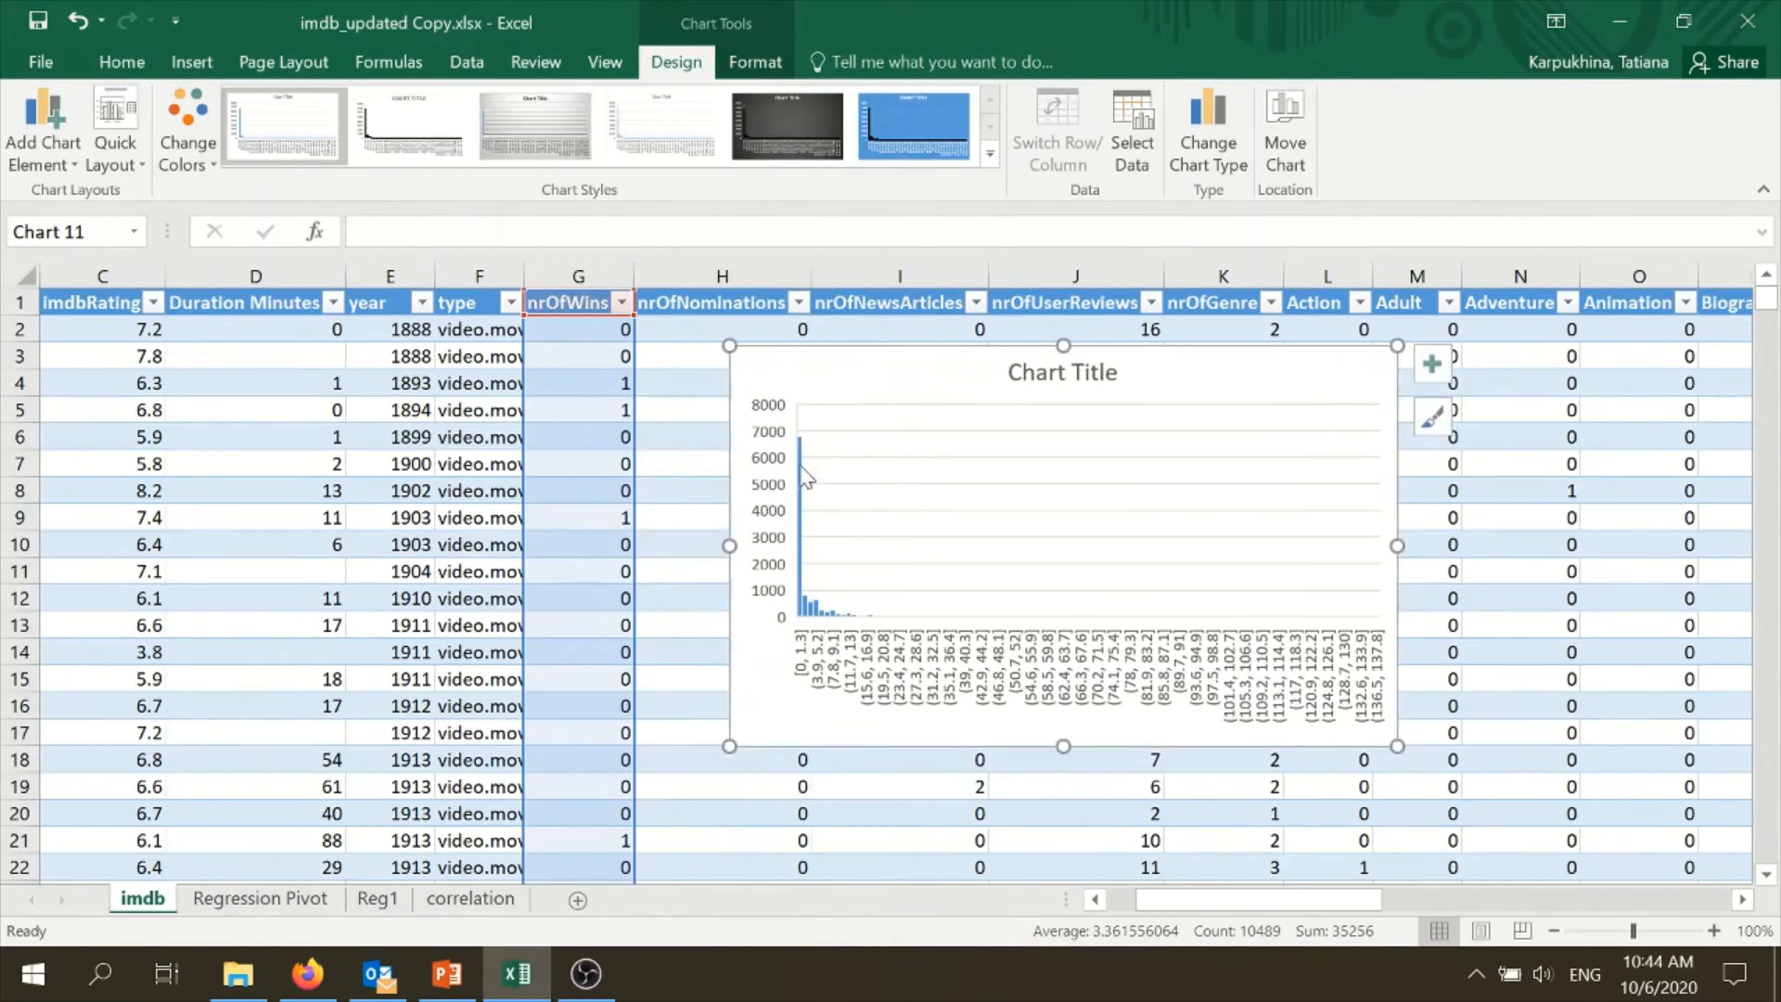
- Widen the nrOfWins histogram on both sides to examine its distribution, and delete the chart
left_click_drag(729, 546, 529, 519)
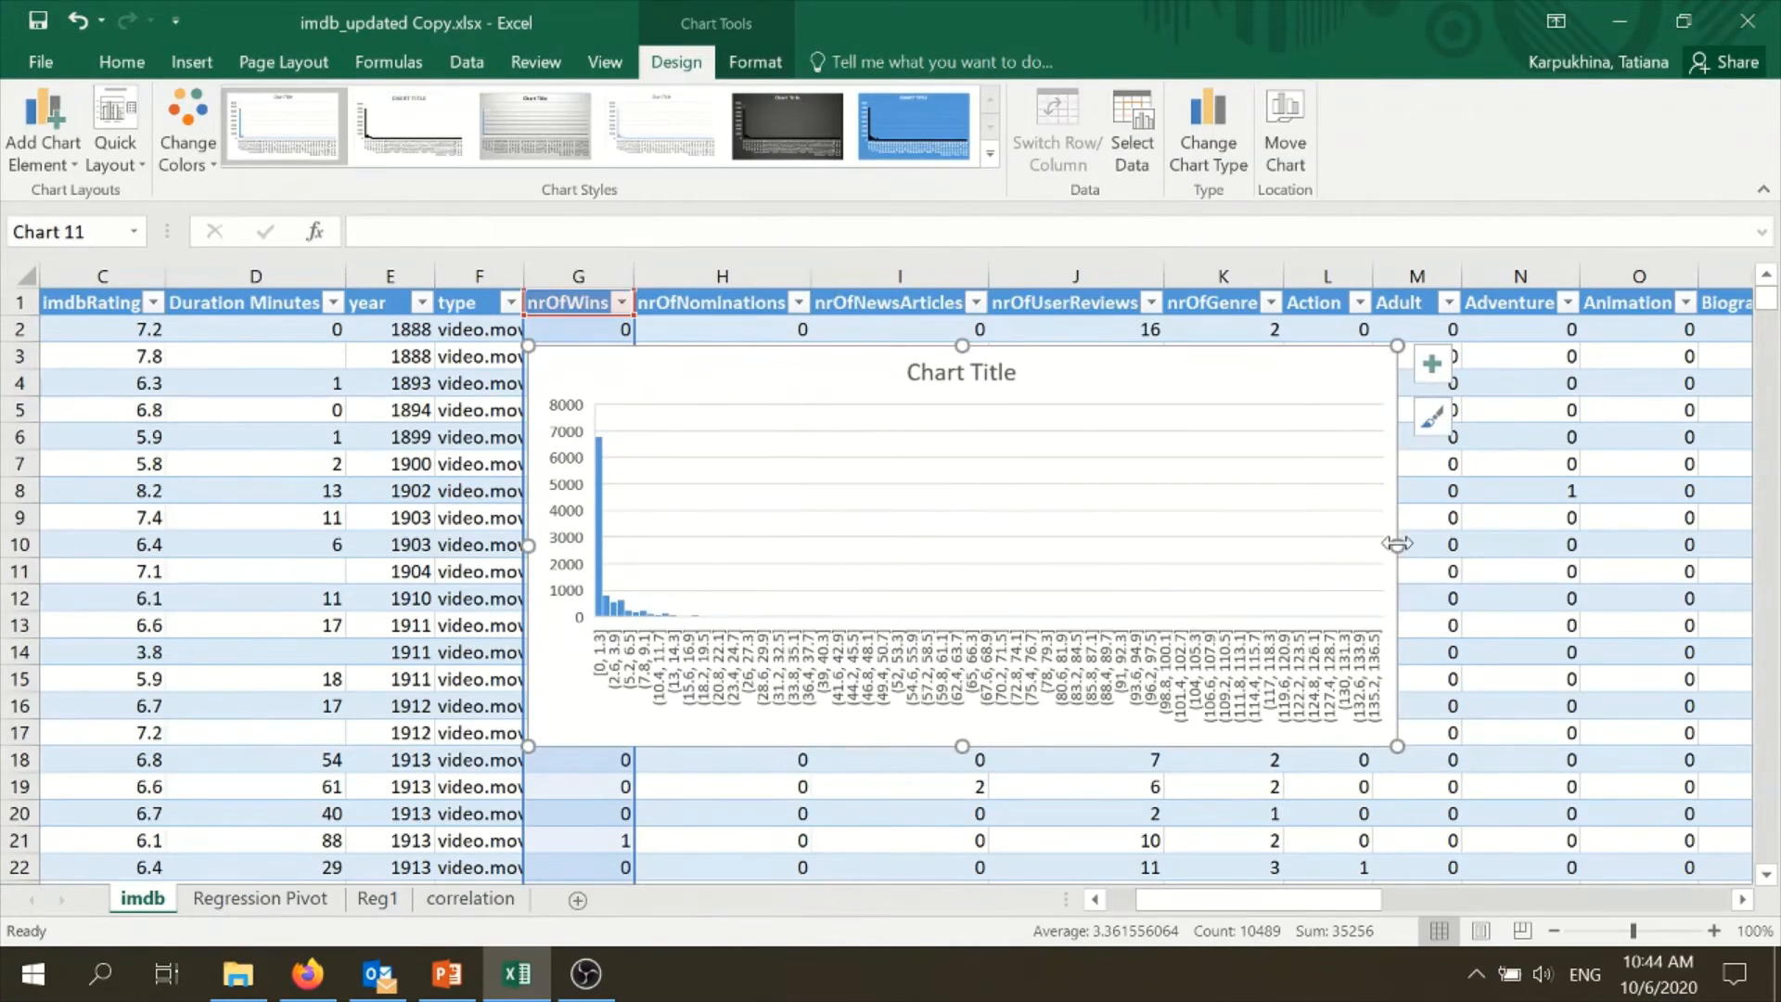
left_click_drag(1397, 546, 1647, 545)
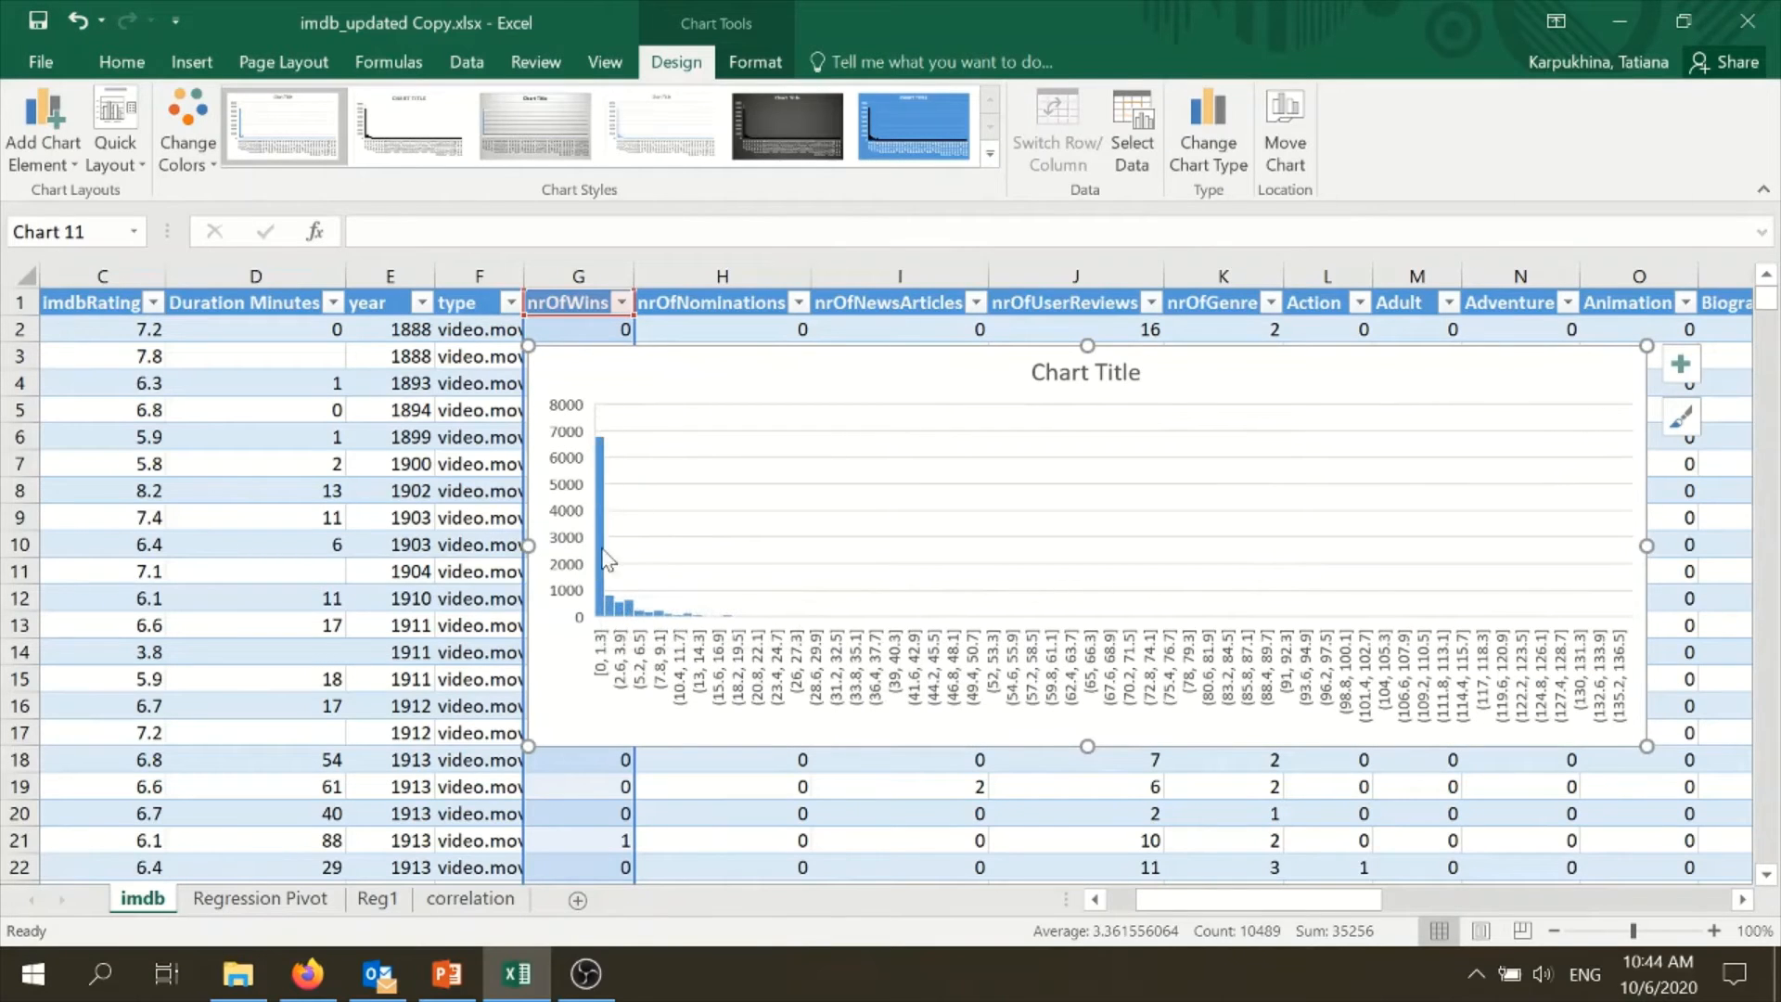
left_click(872, 332)
left_click(878, 353)
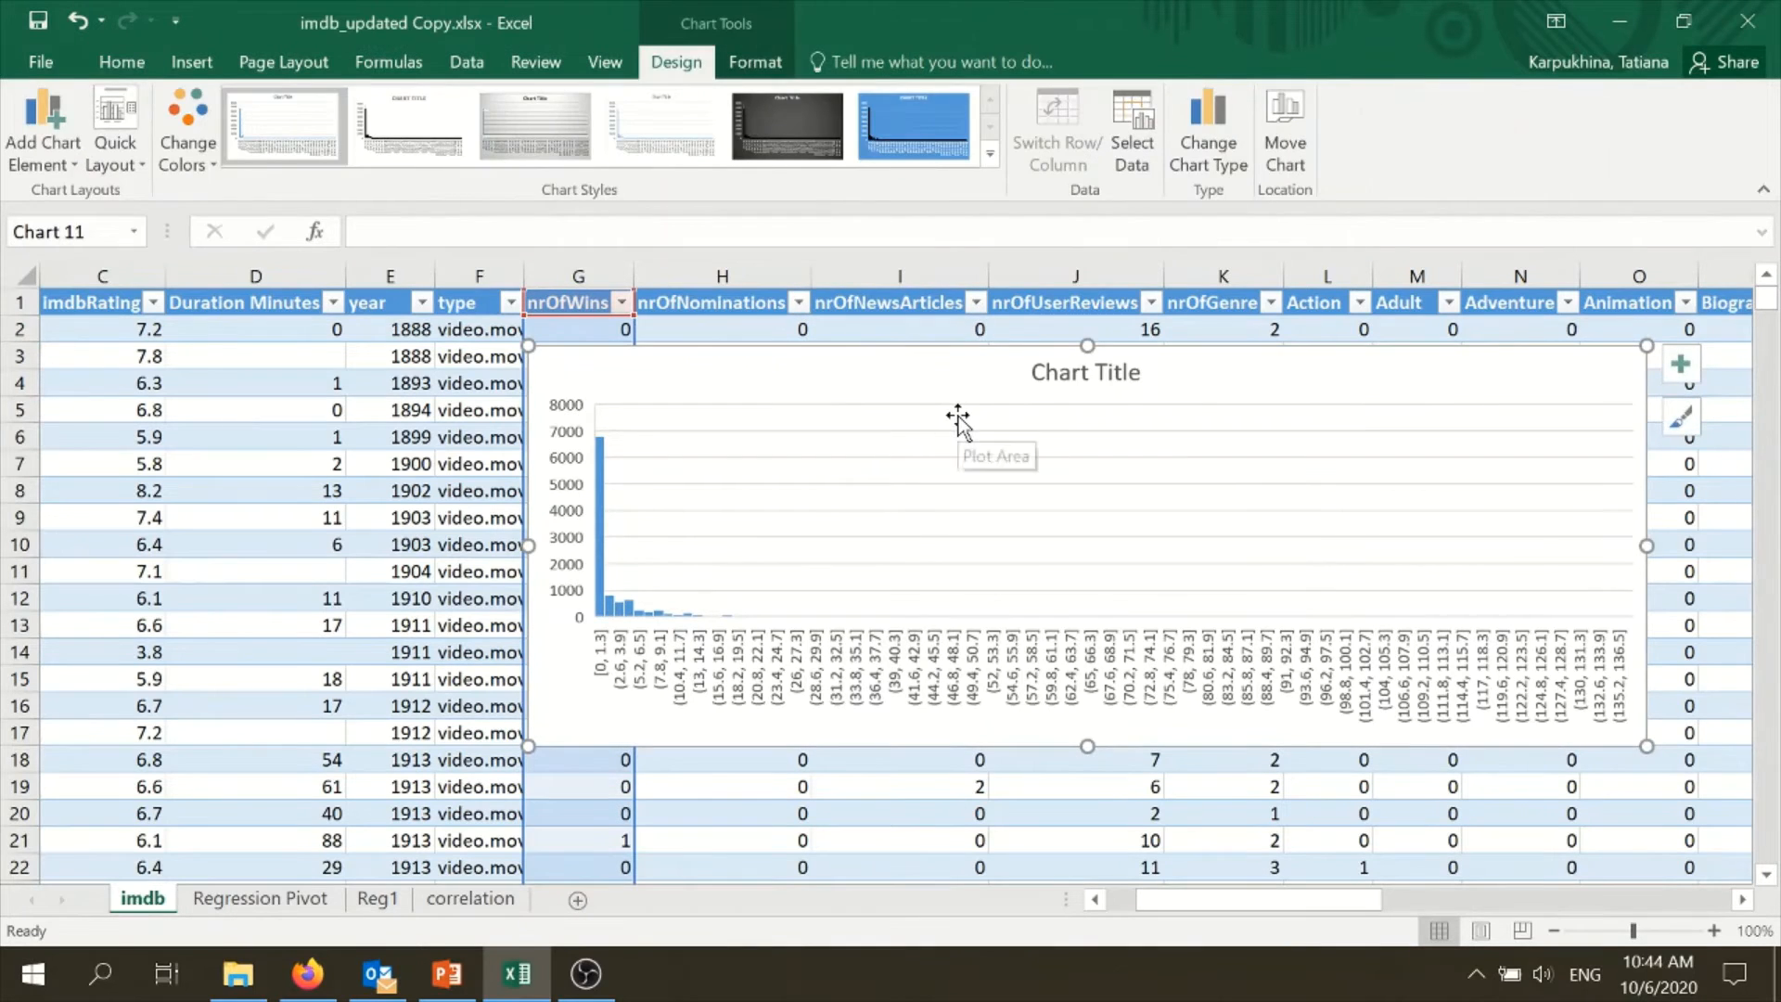
key("Delete")
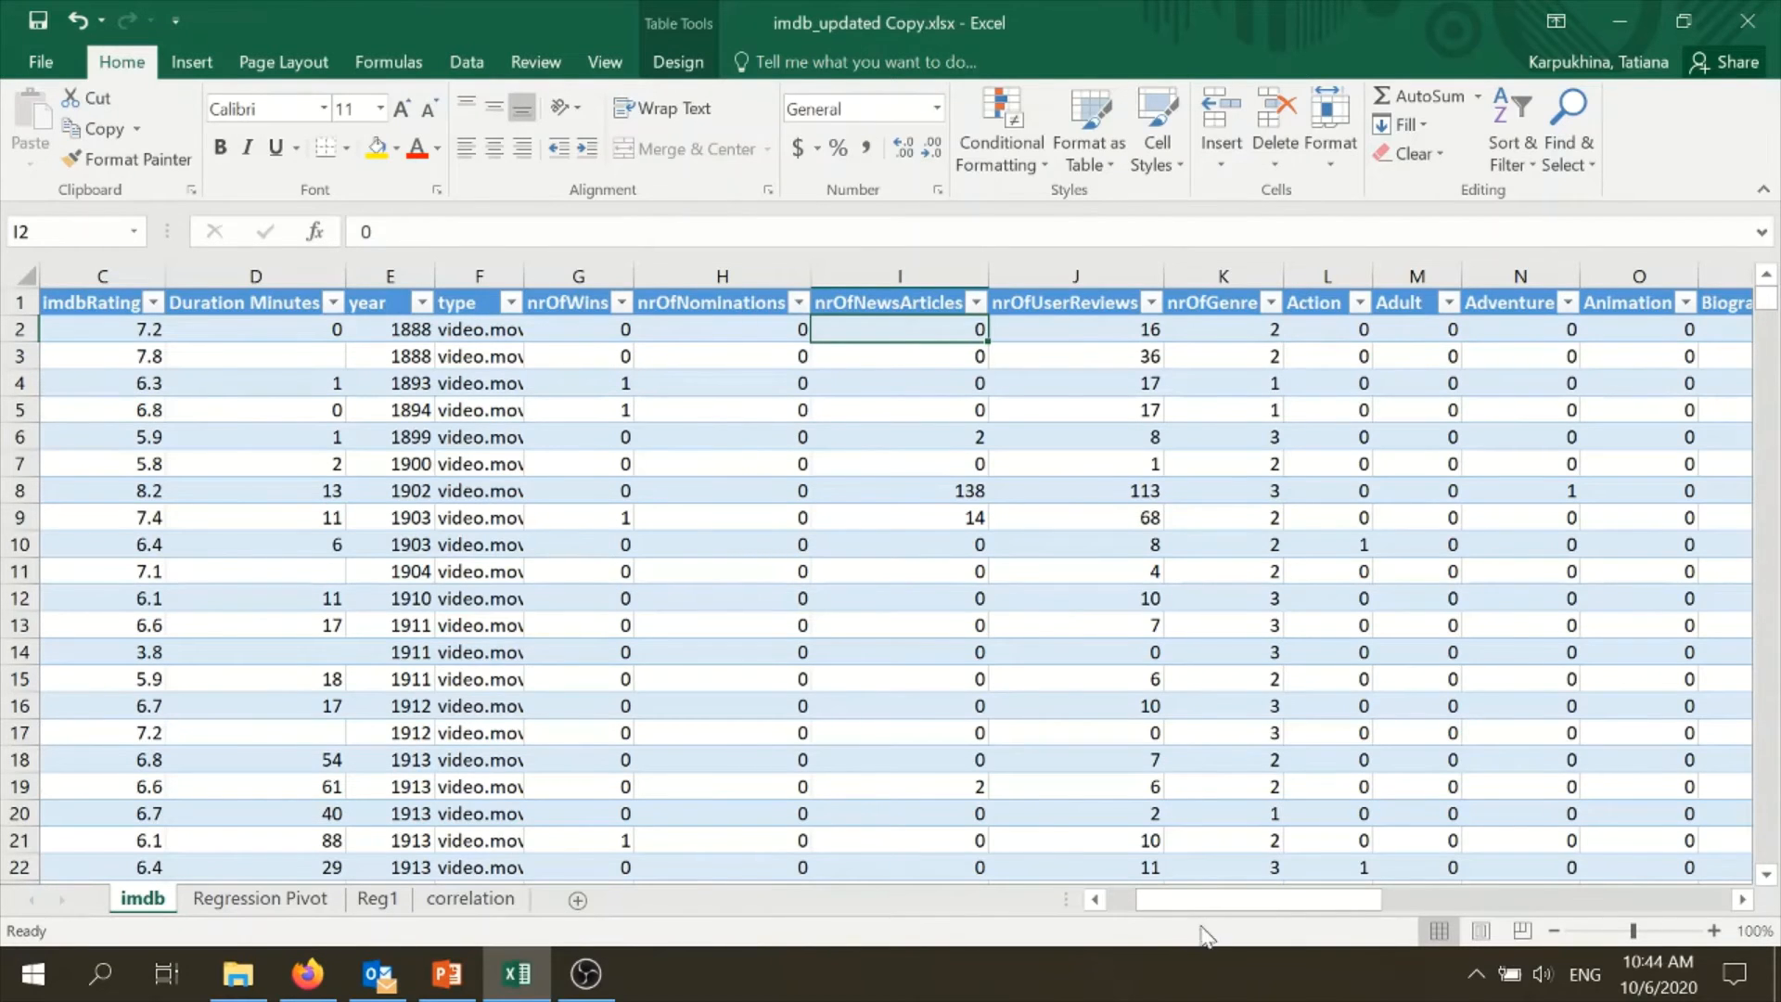
- Select the whole nrOfWins column on the imdb sheet
left_click_drag(1206, 899, 1193, 899)
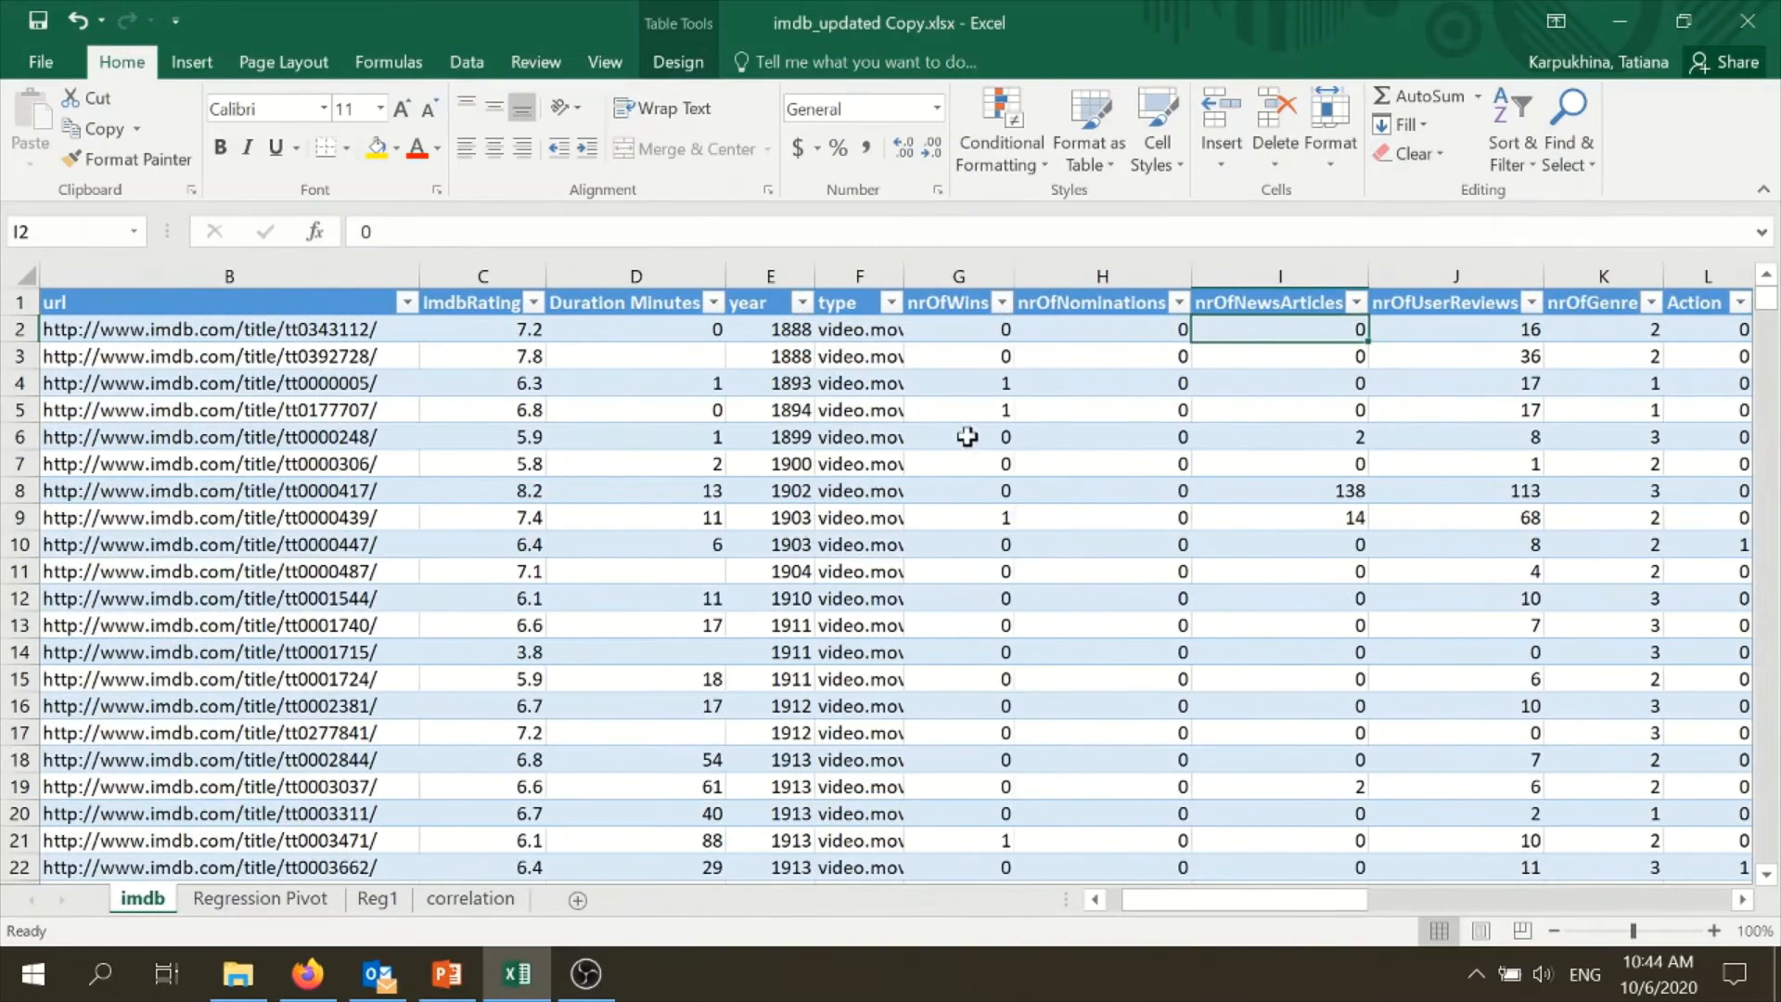
left_click(952, 298)
key("ctrl+shift+Down")
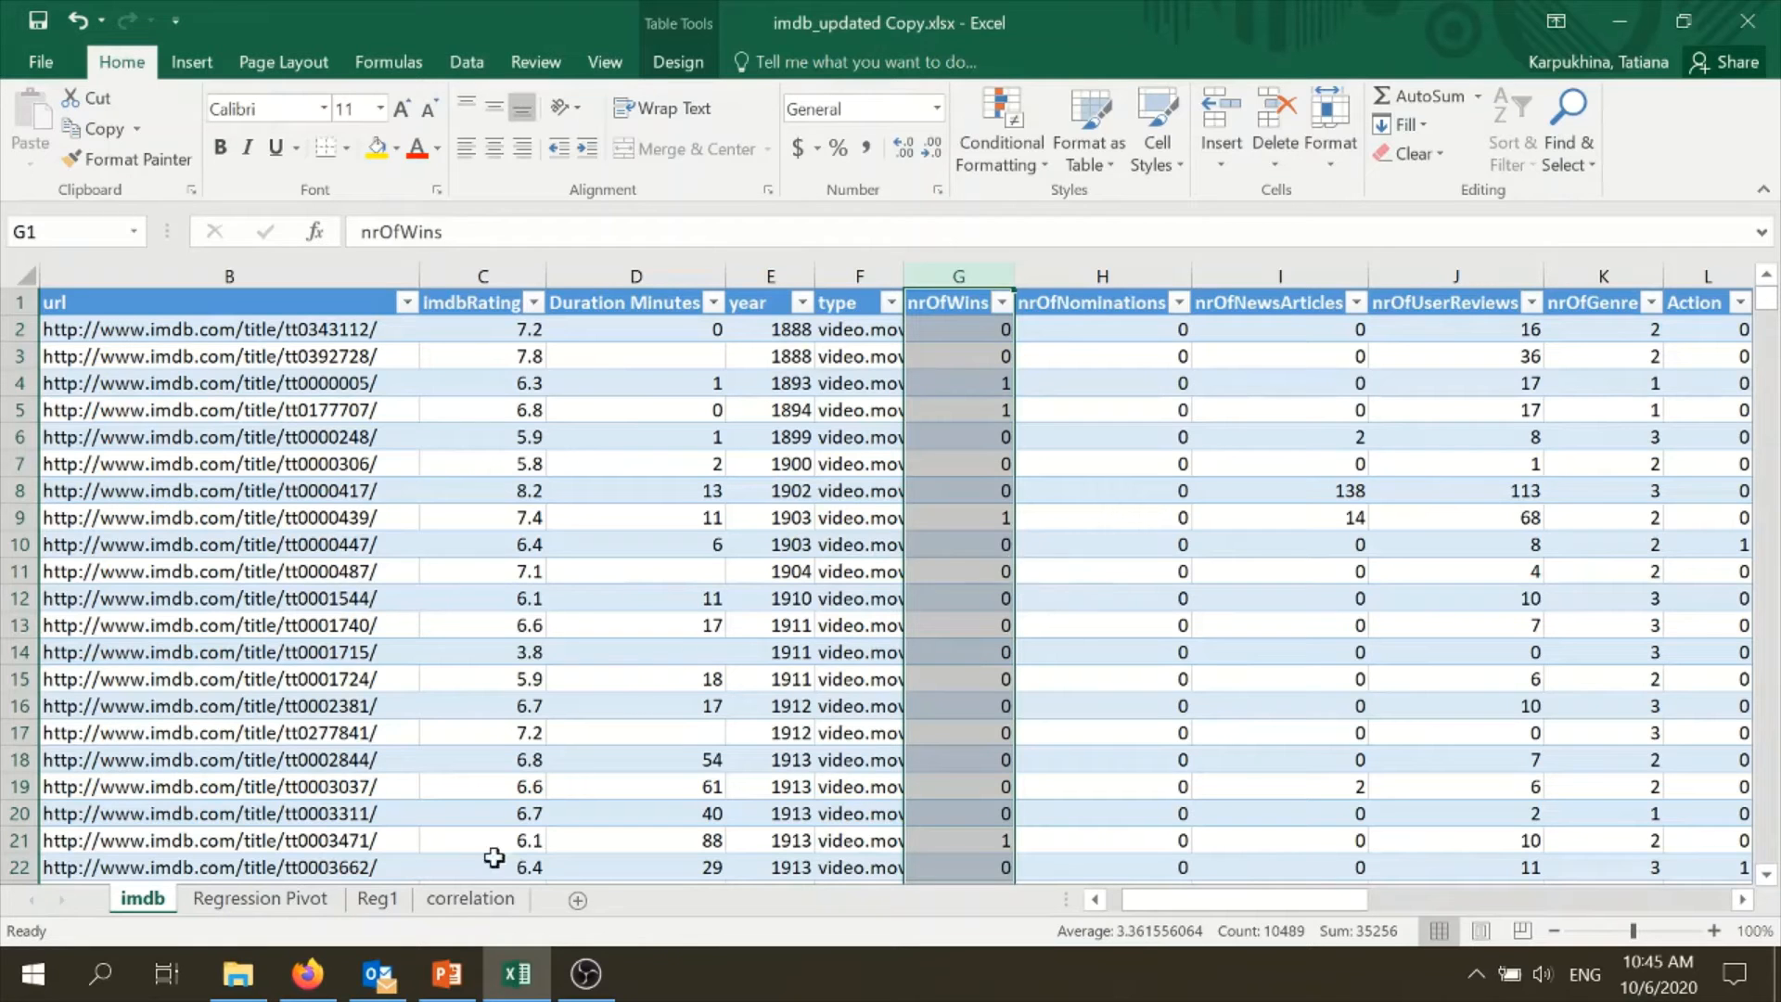
- Return to the first rows of the pivot table on the Regression Pivot sheet and select cell E6 in it
left_click(480, 909)
left_click(373, 901)
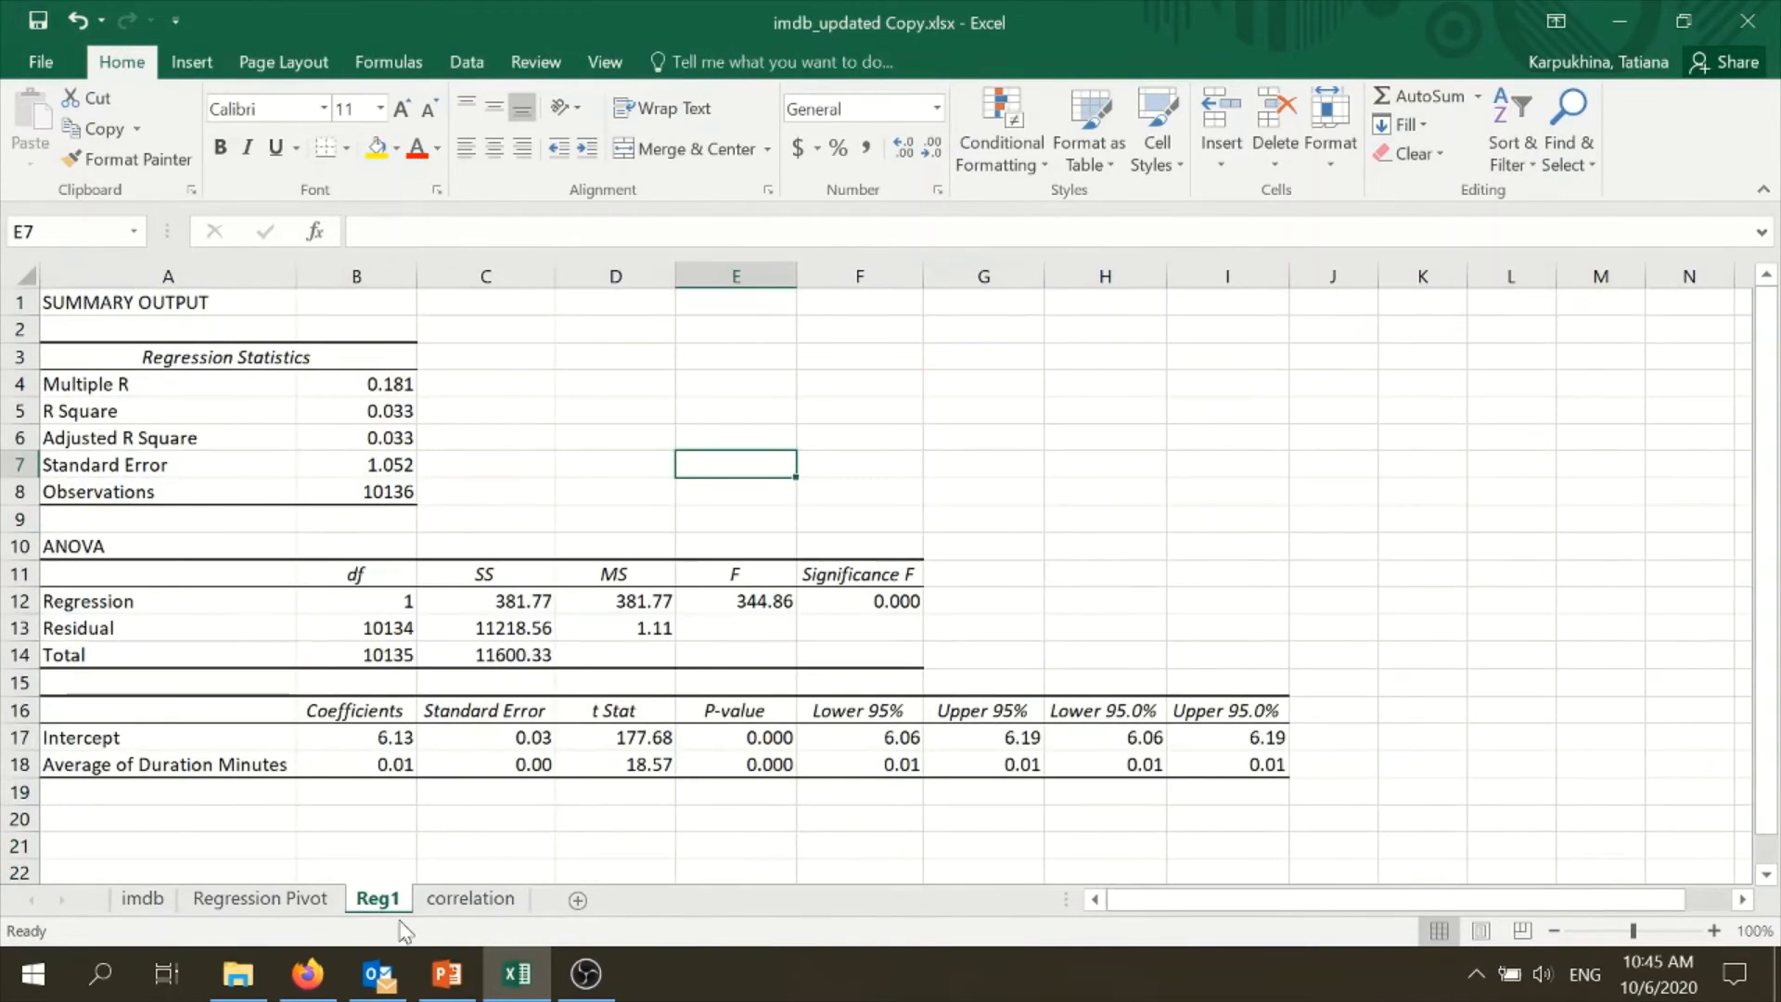
left_click(278, 902)
scroll(742, 668, "up", 15)
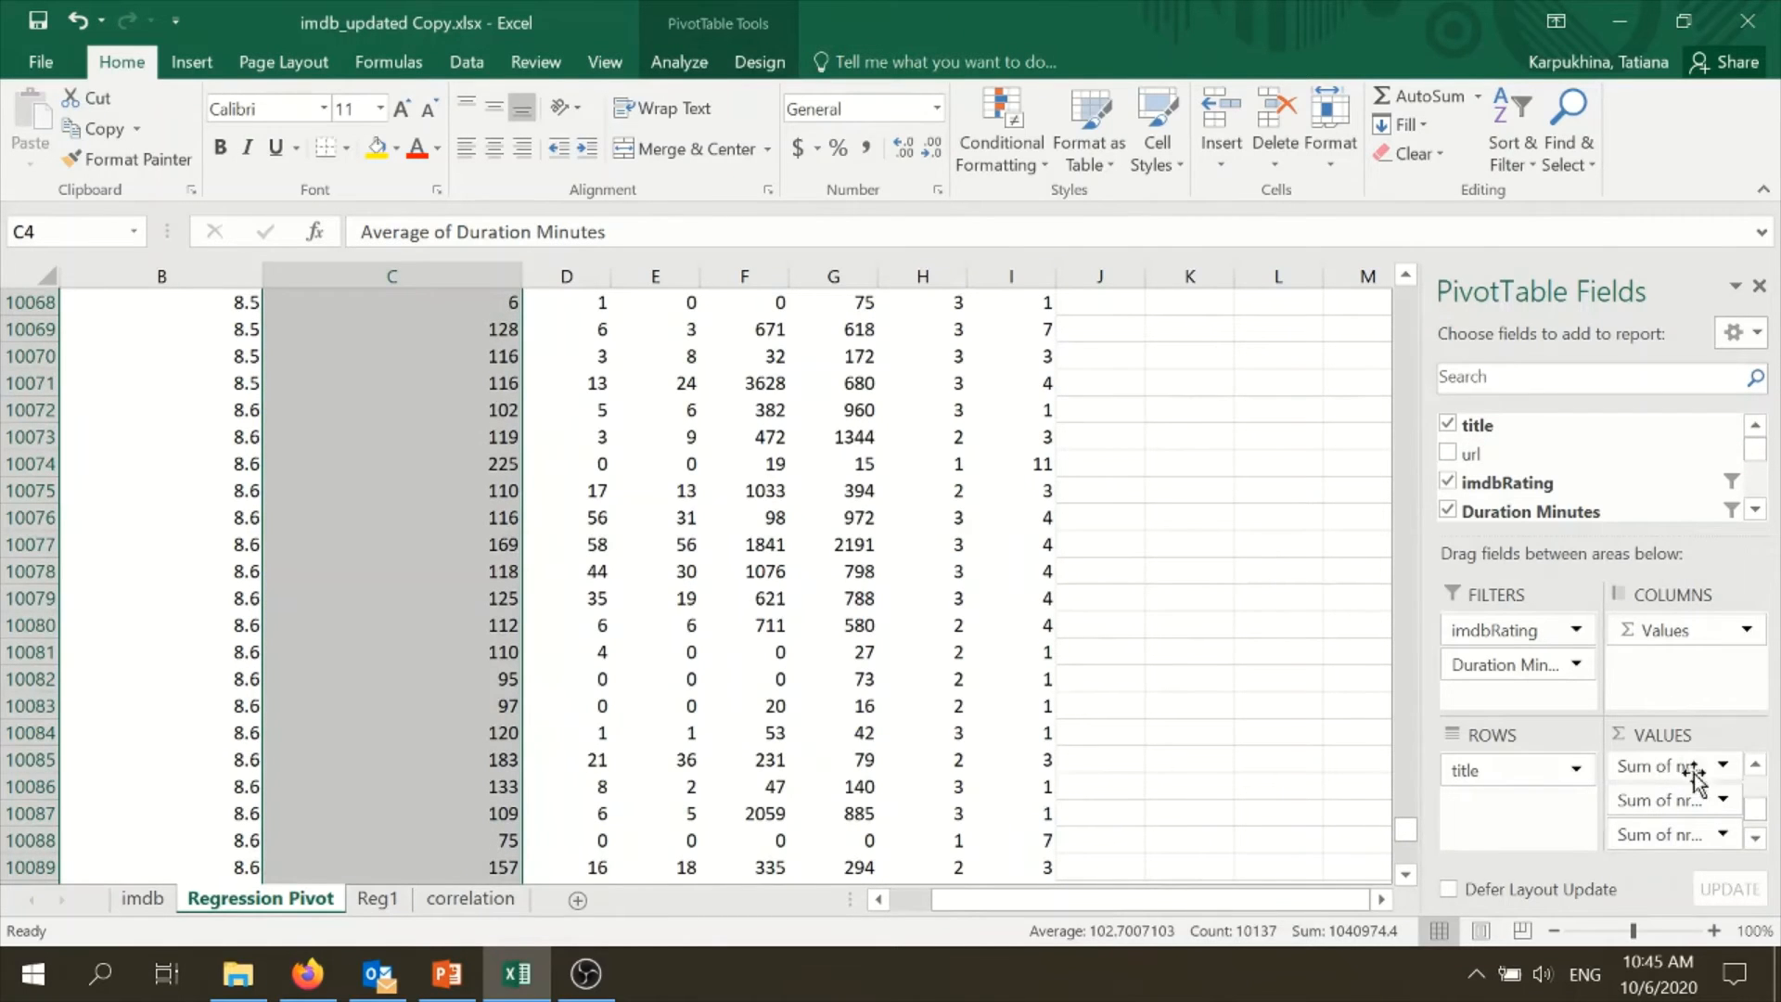
scroll(1315, 840, "up", 8)
left_click_drag(1404, 839, 1406, 295)
left_click(1346, 409)
left_click(628, 529)
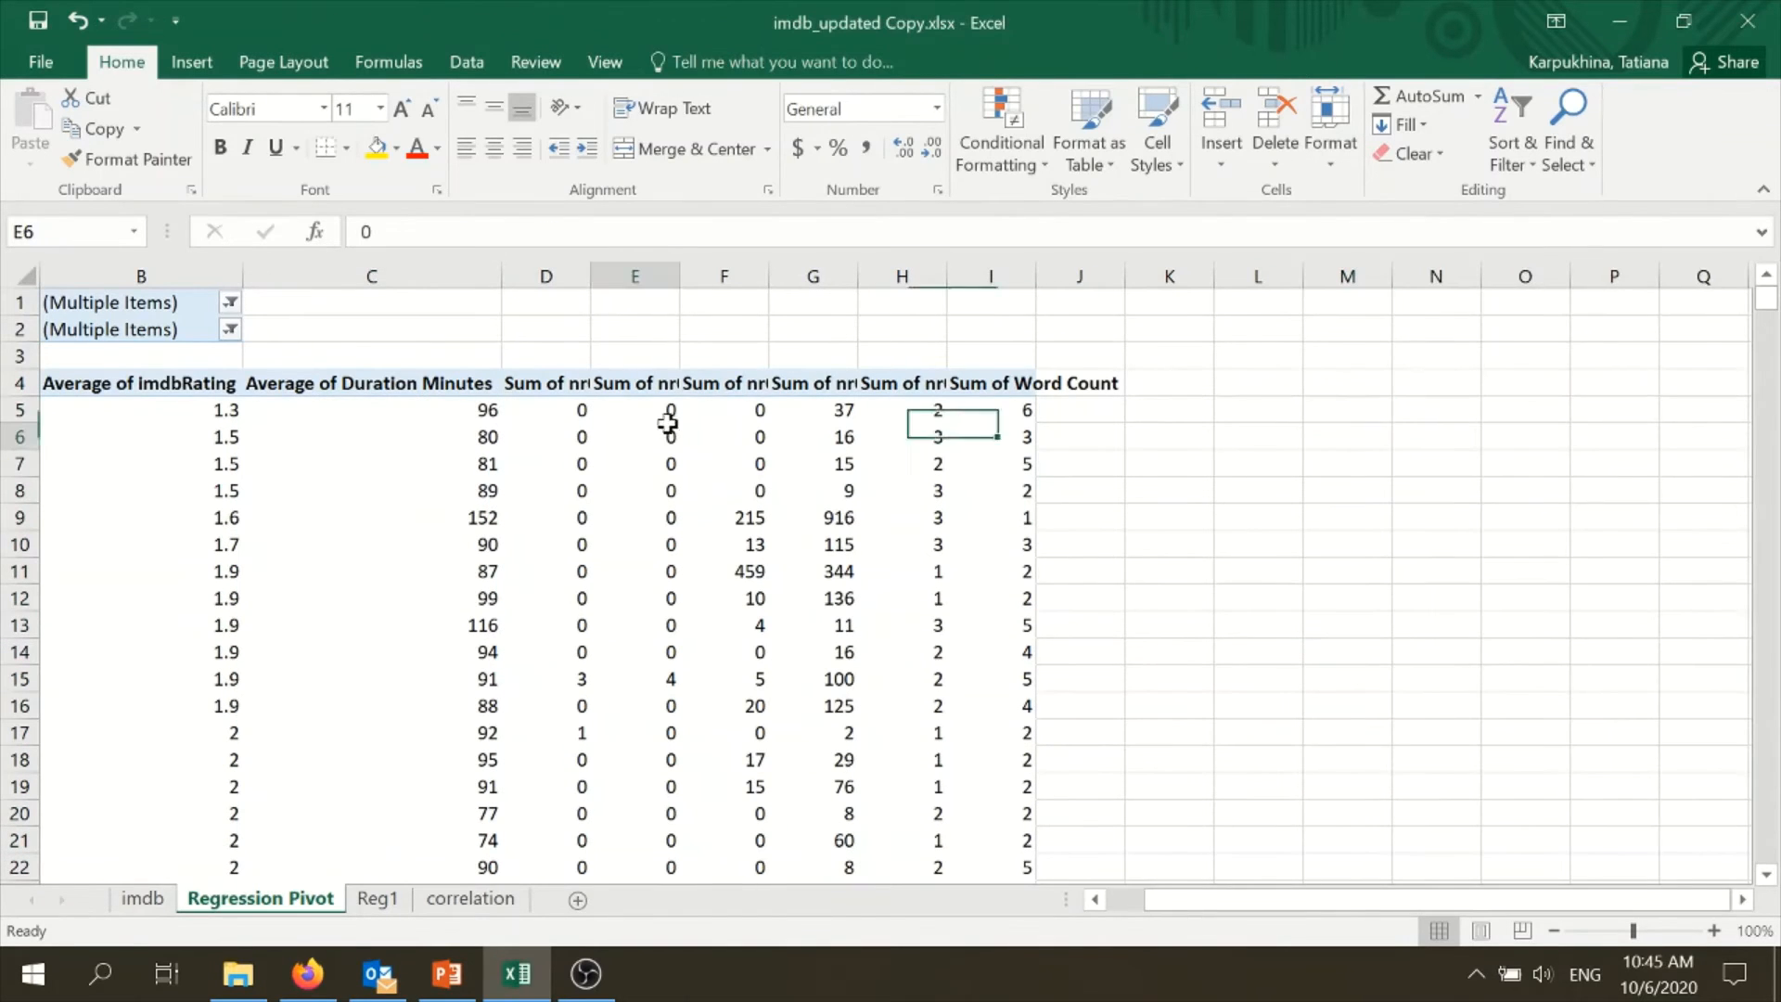
- Check the correlation between nrOfWins and nrOfNominations, and remove nrOfNominations from the pivot table on the Regression Pivot sheet
left_click(470, 898)
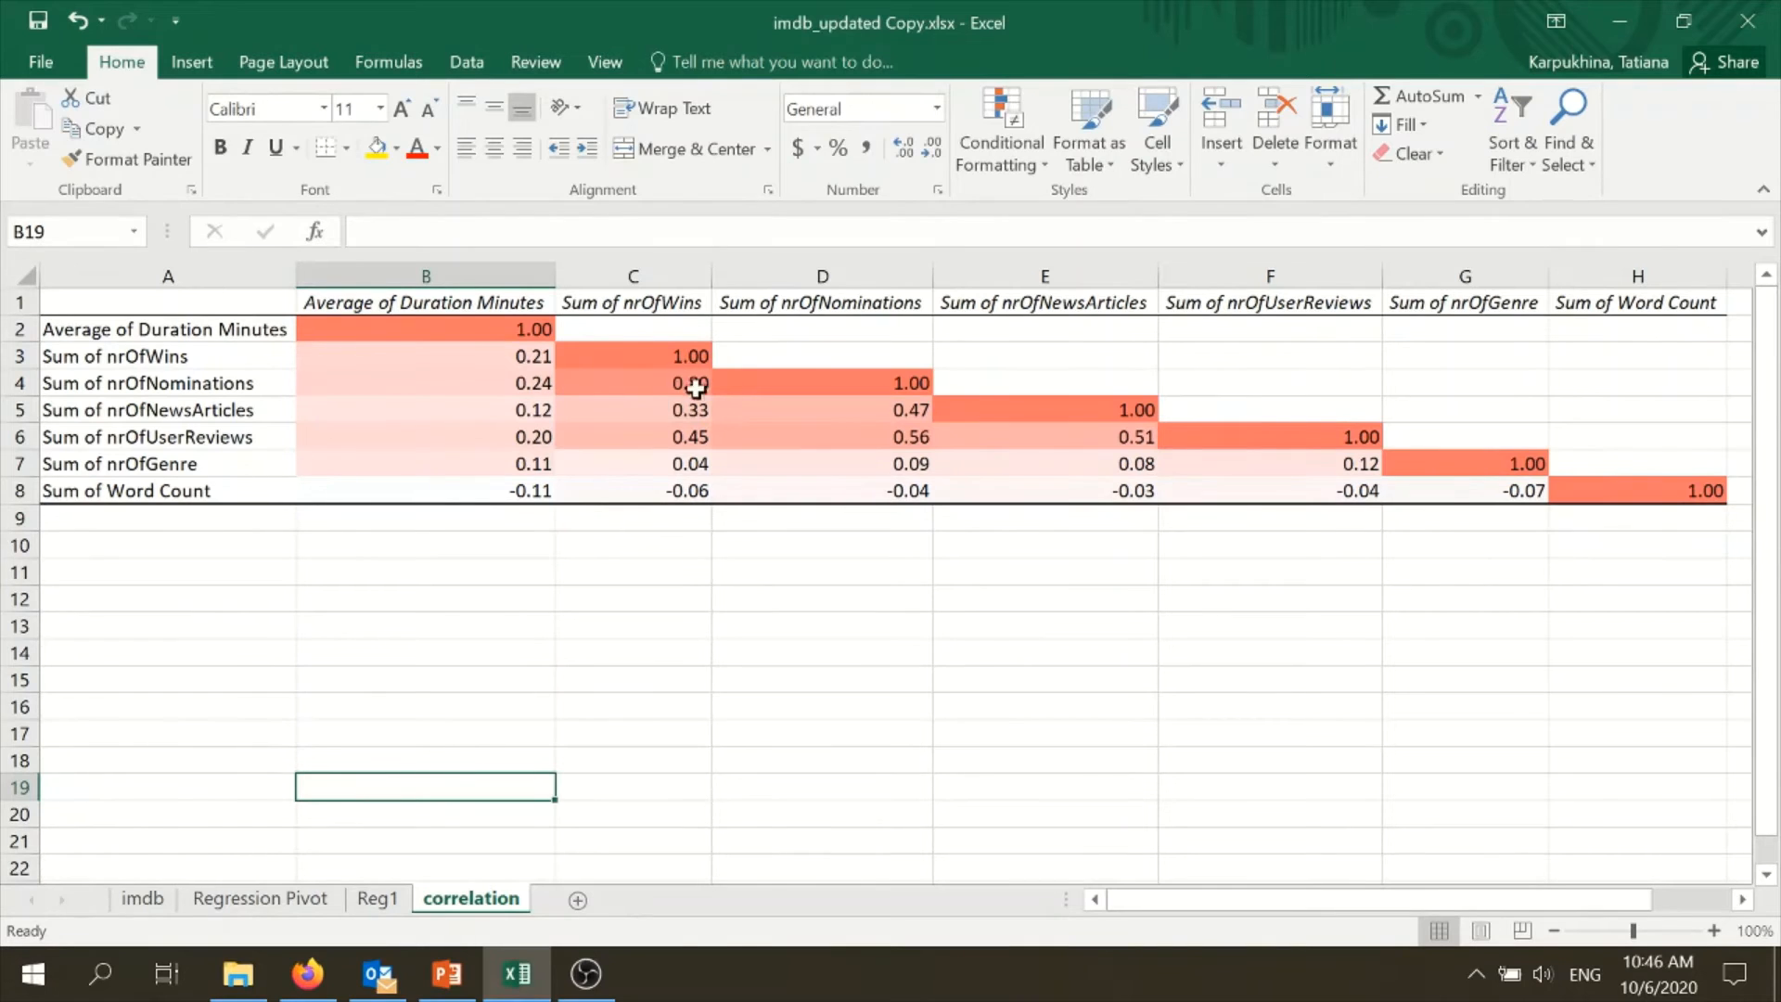
left_click(378, 904)
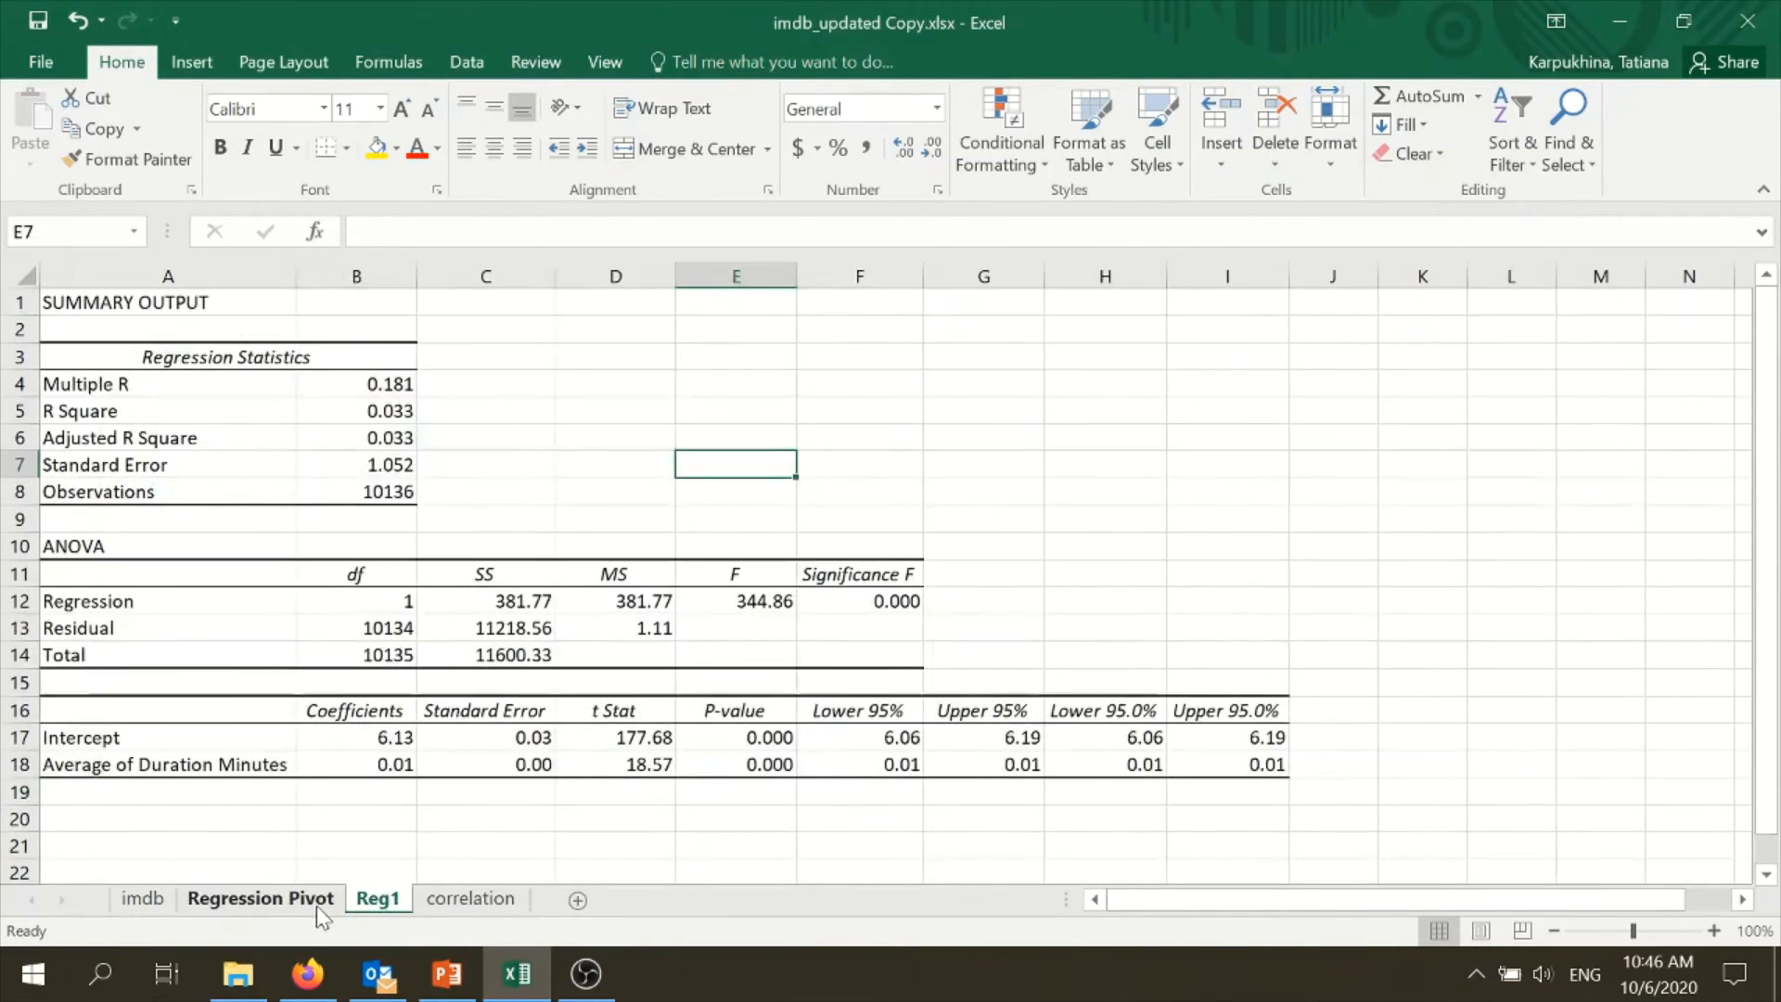
left_click(315, 905)
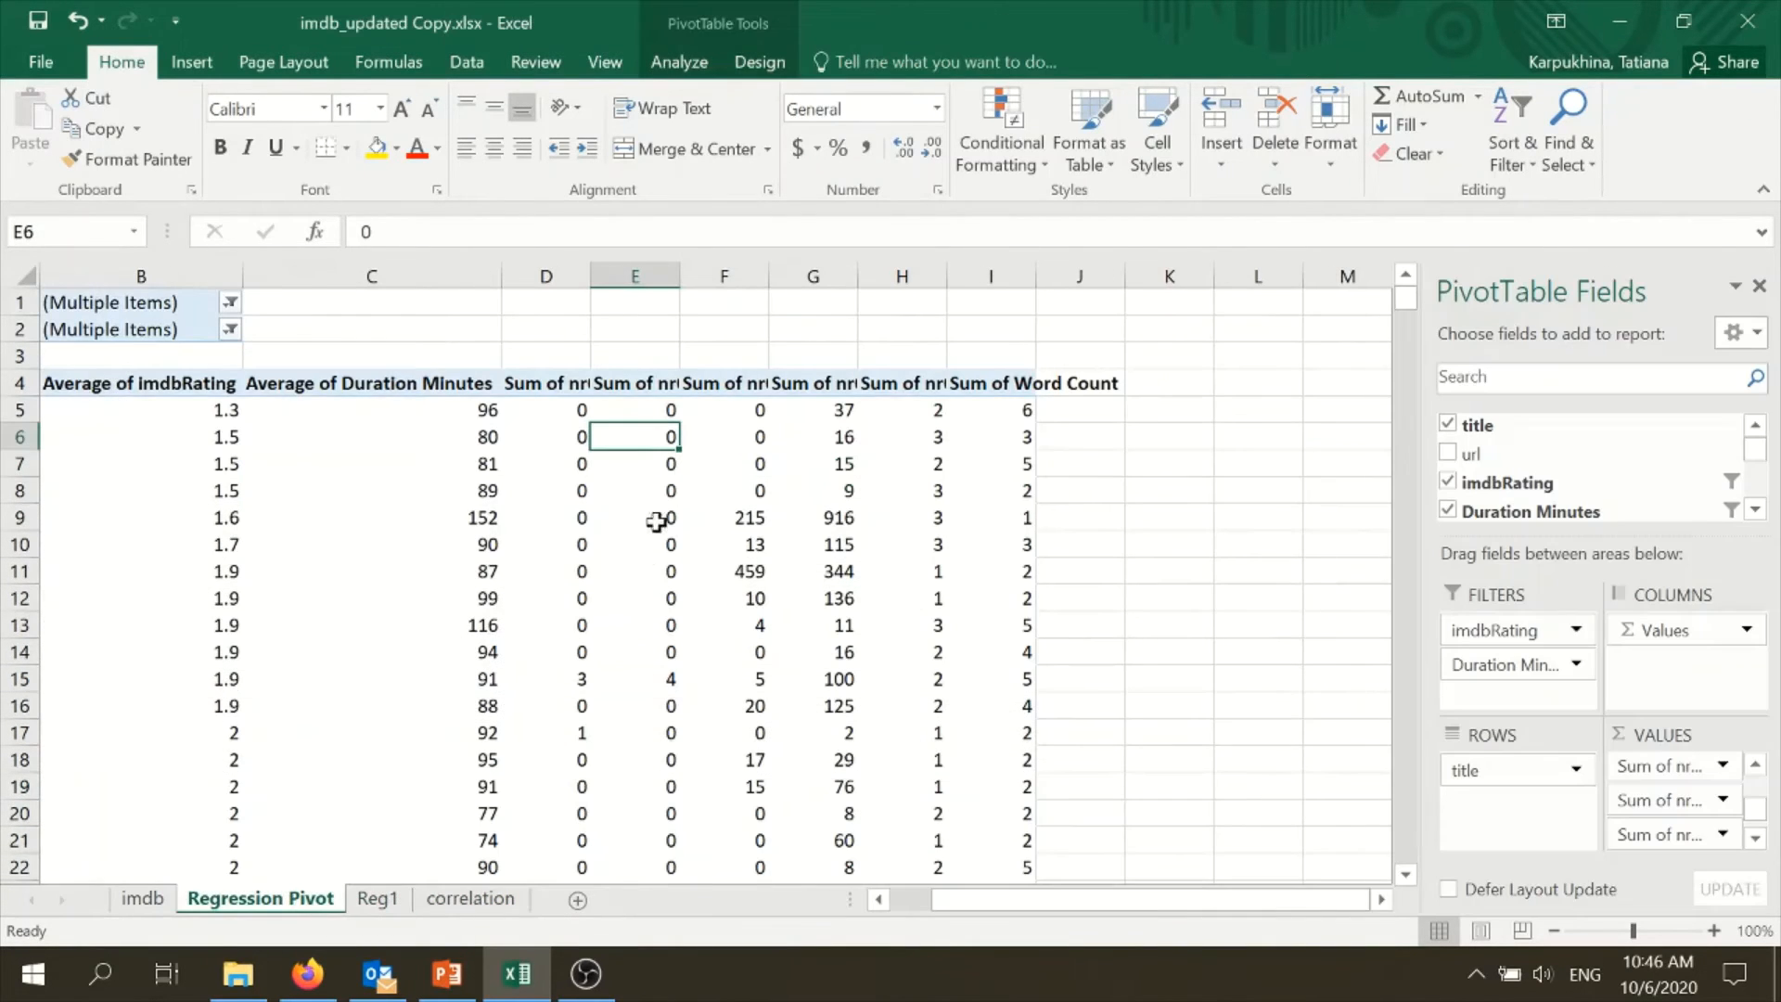
left_click(1755, 509)
left_click(1755, 509)
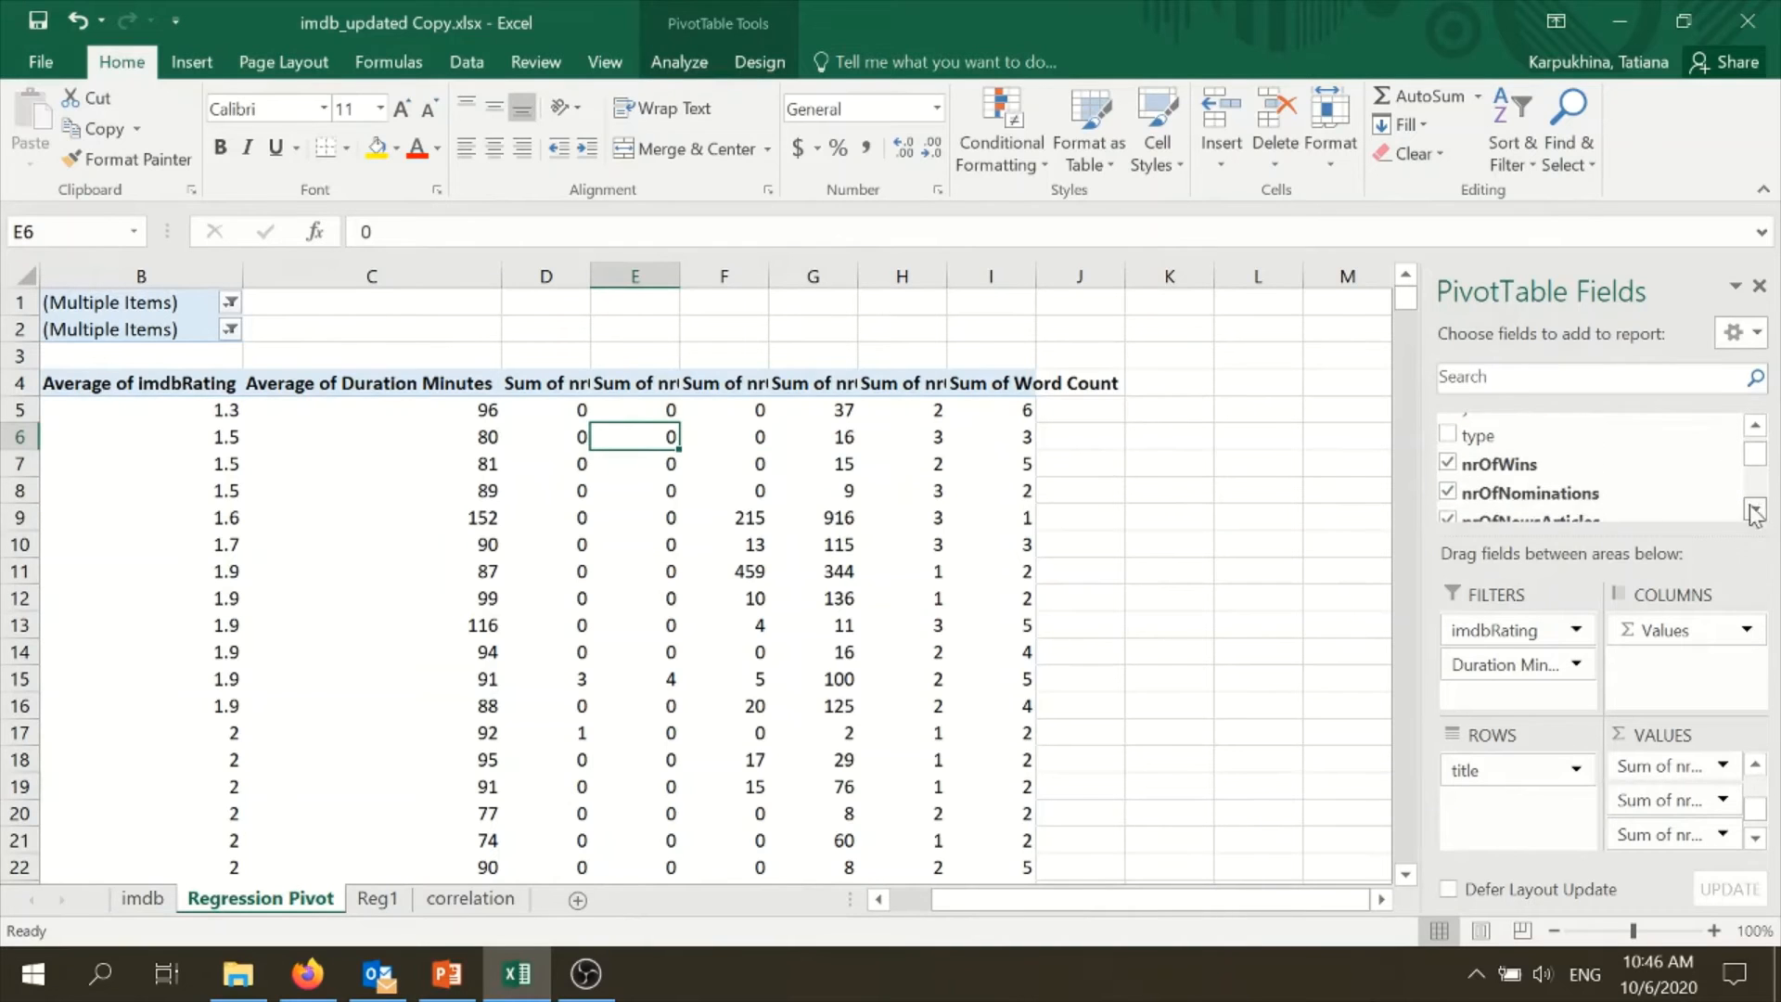
left_click(1447, 493)
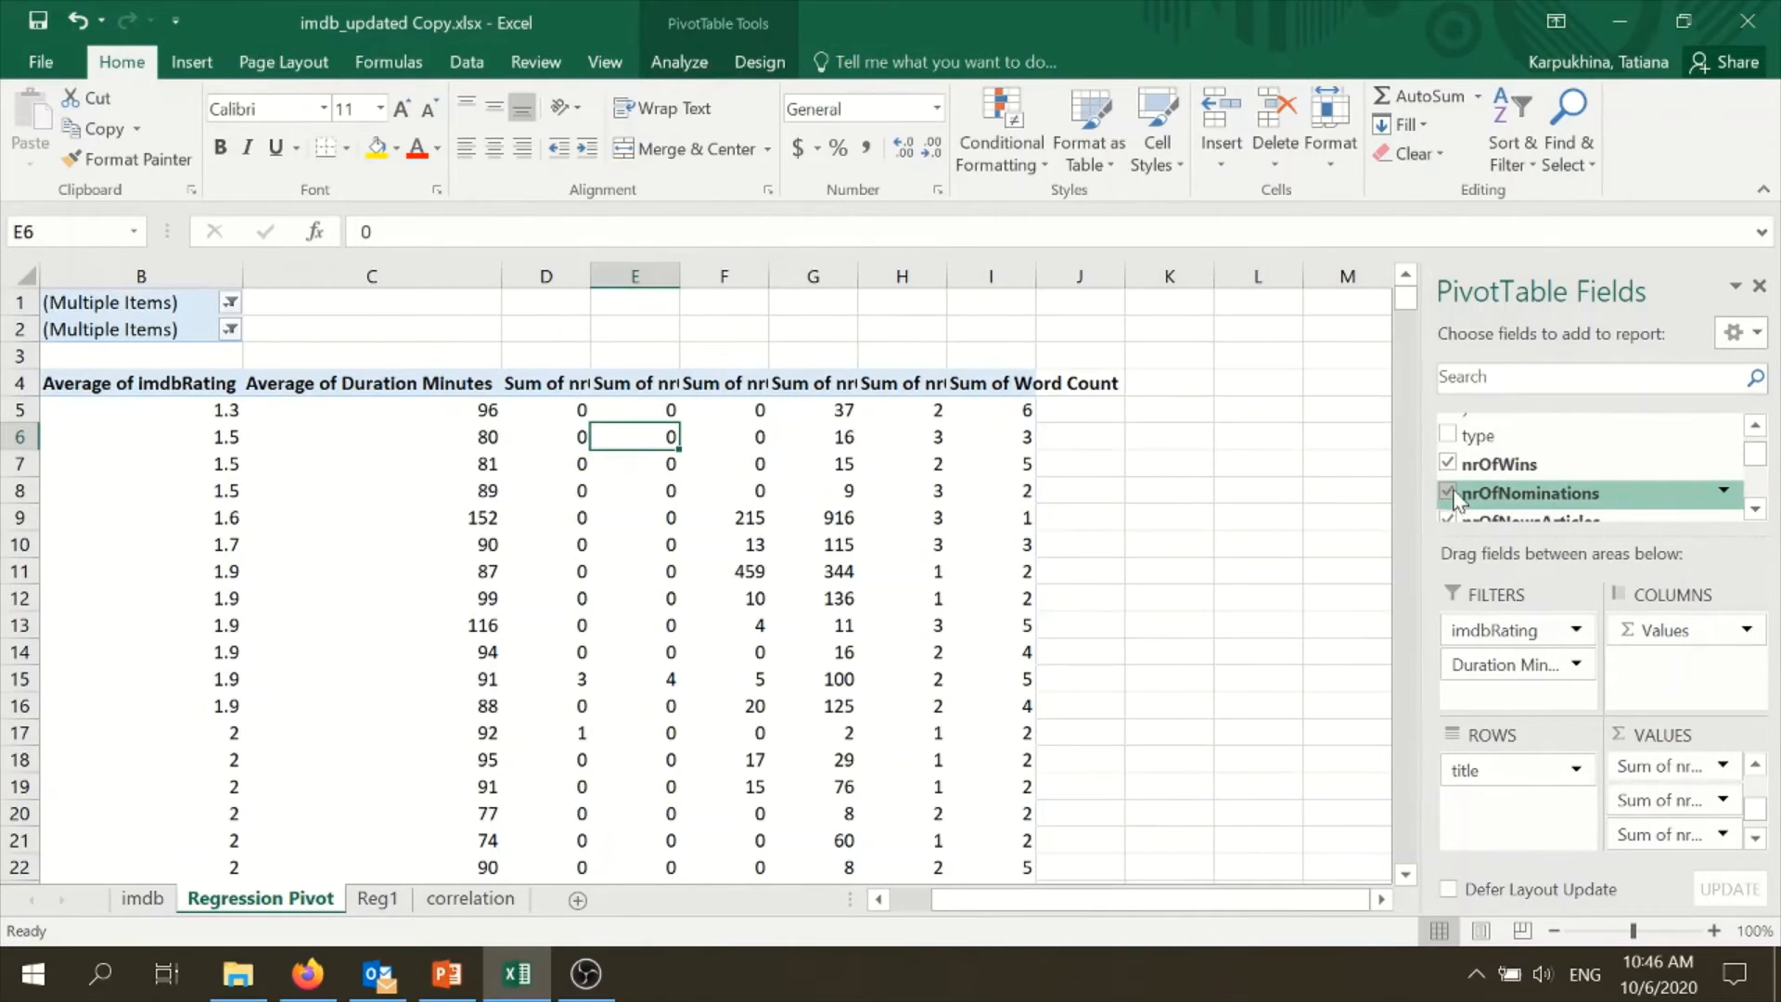
- Check the correlations of nrOfNewsArticles on the correlation sheet, and remove nrOfNewsArticles from the regression pivot table
left_click(1755, 509)
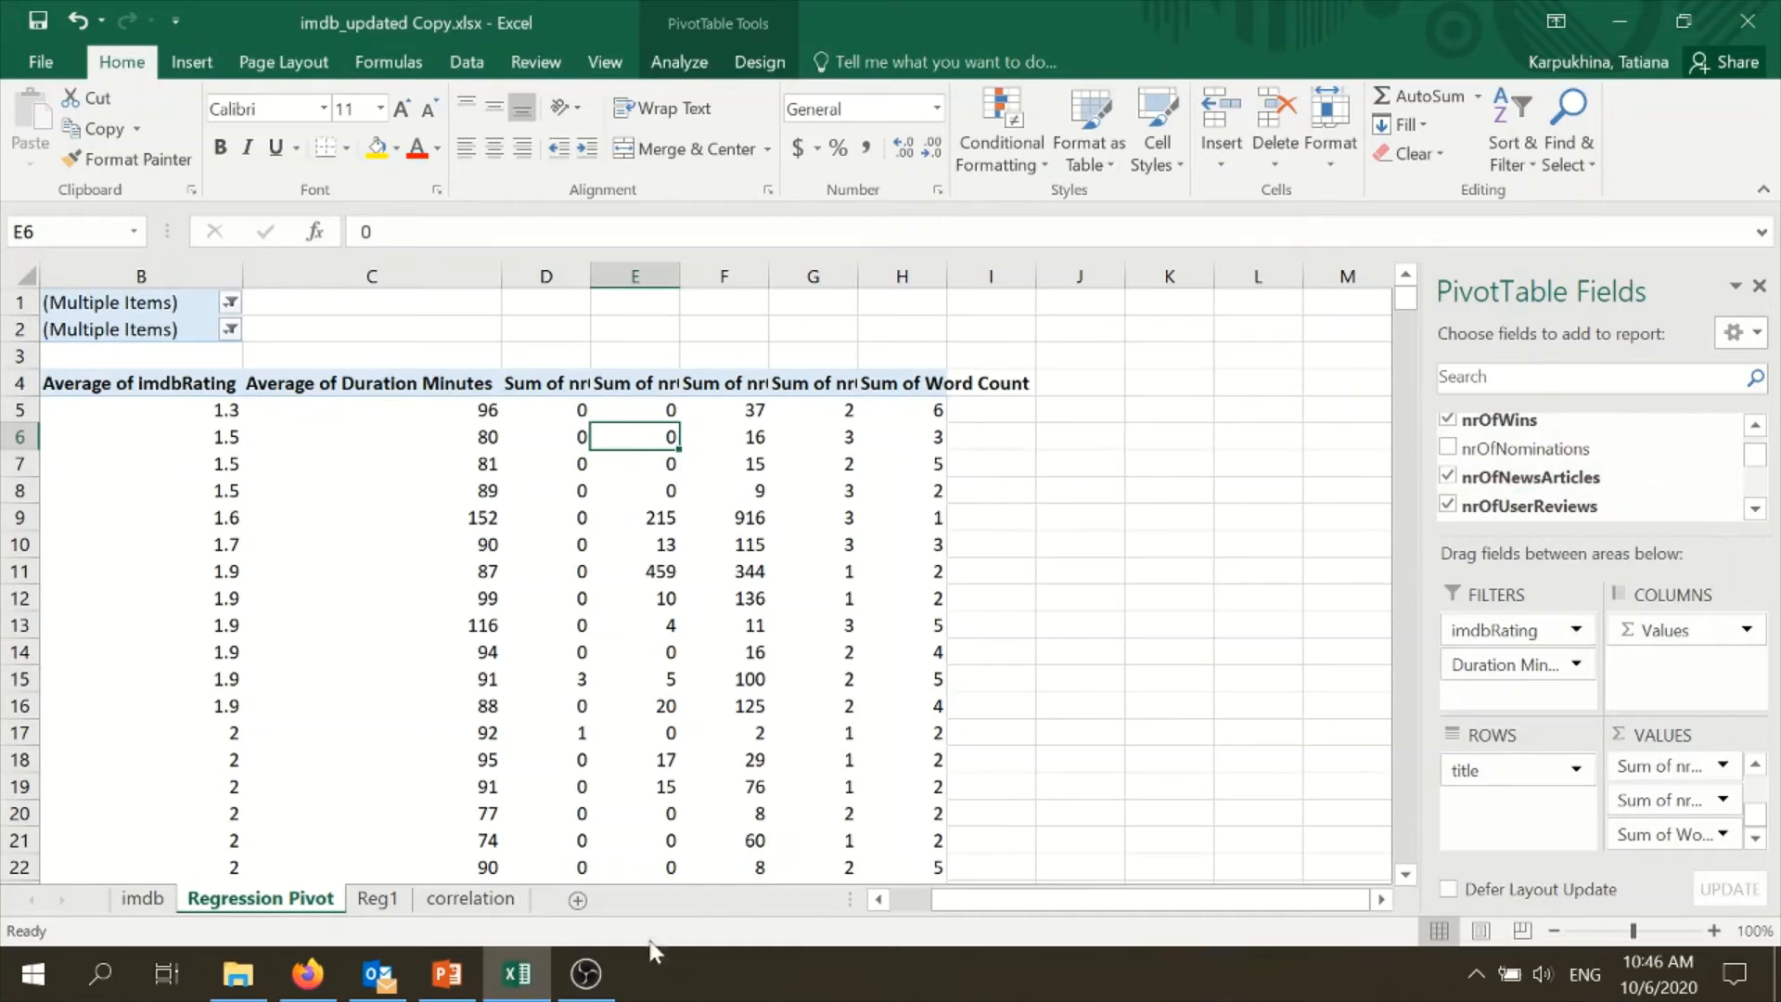
left_click(461, 911)
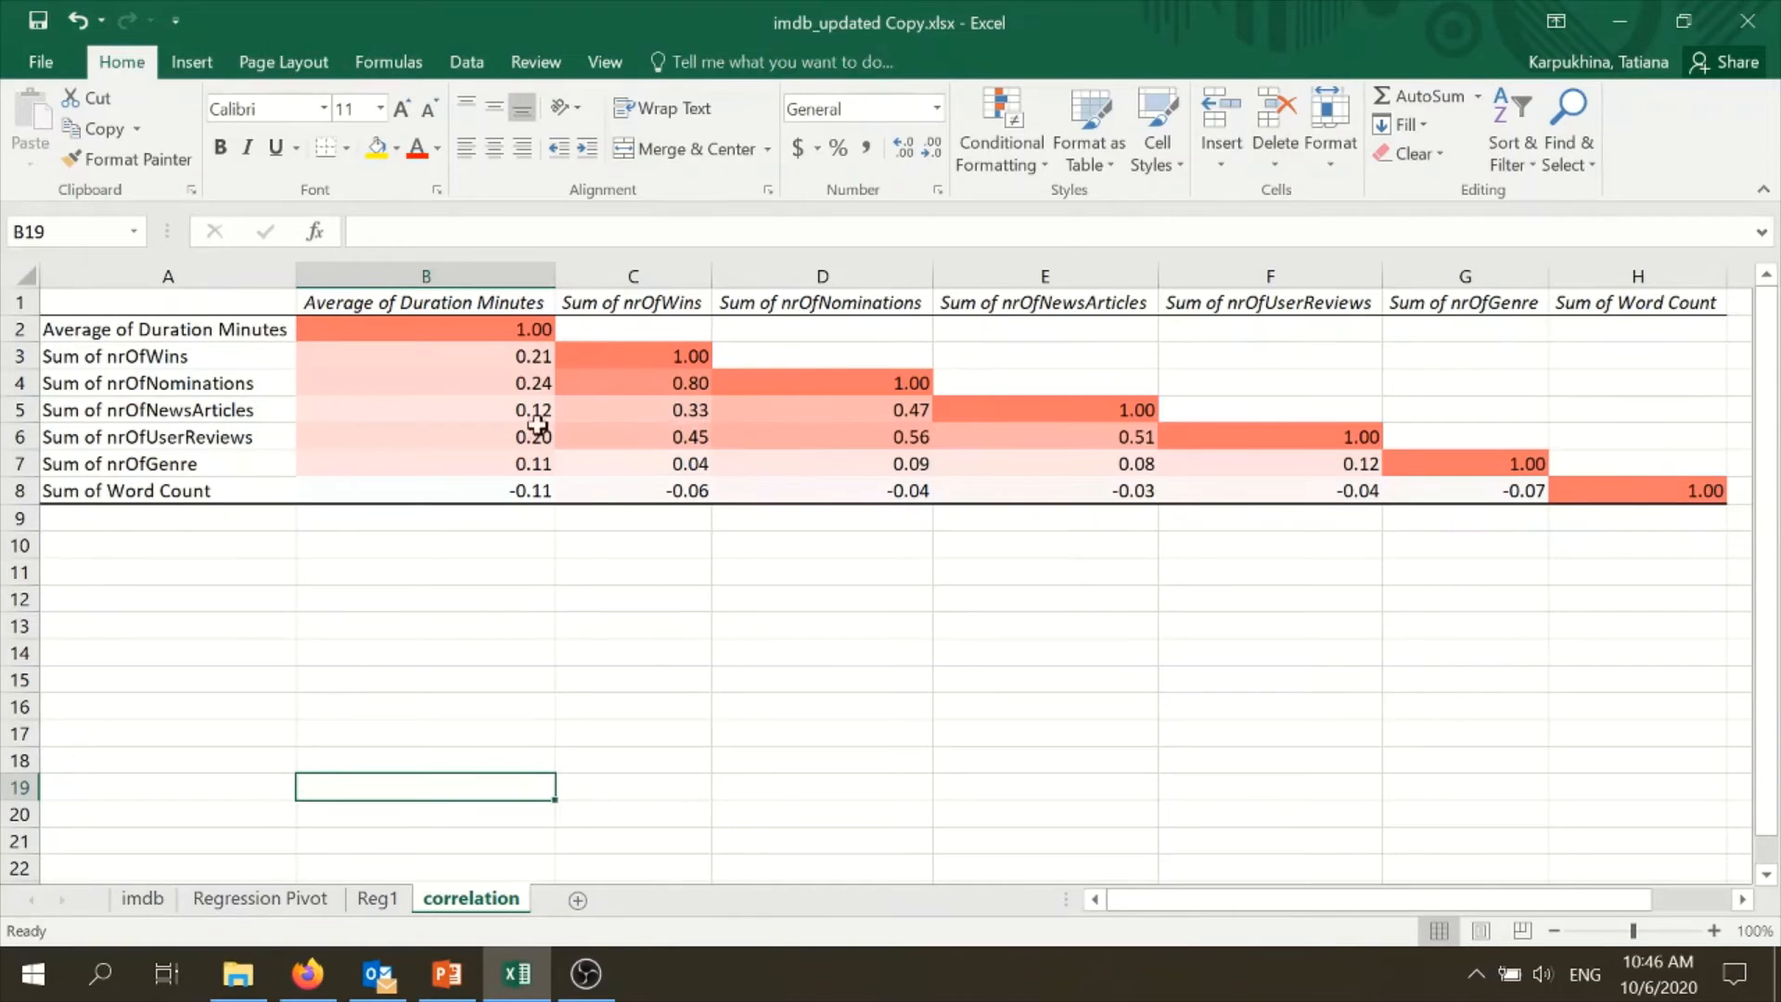
left_click(374, 901)
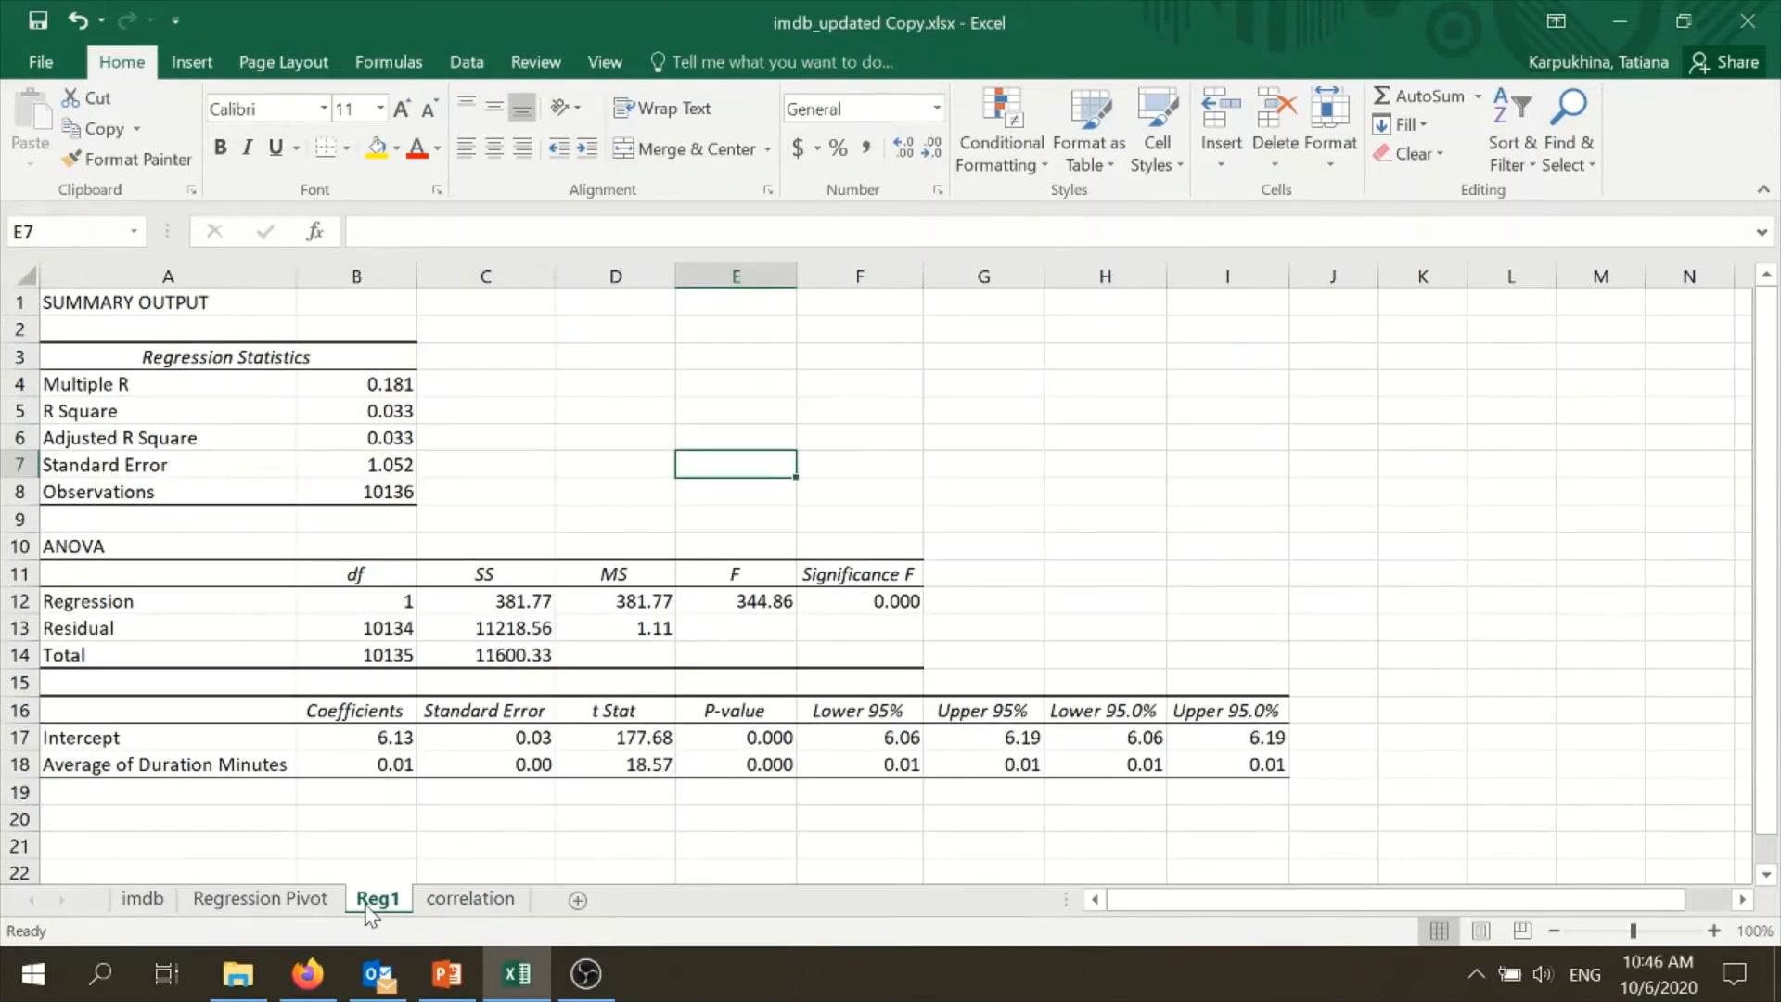
left_click(311, 904)
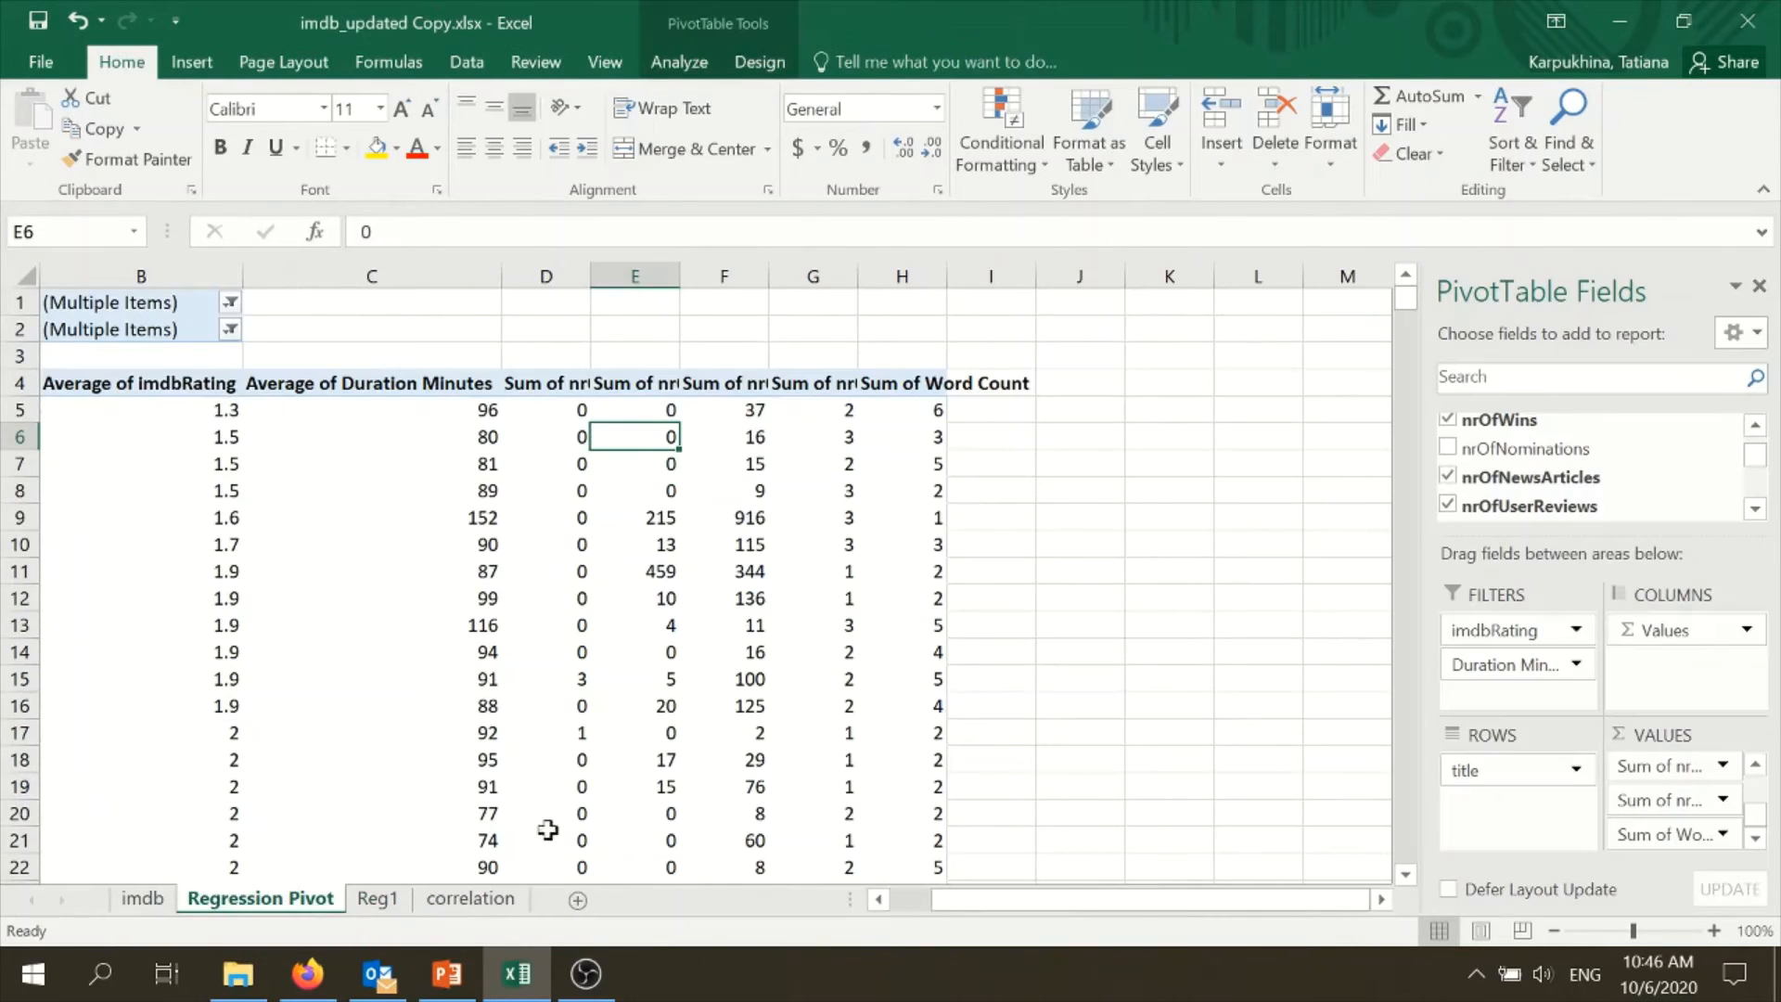
left_click(1447, 475)
- Review the correlations of nrOfUserReviews on the correlation sheet, and remove nrOfUserReviews from the regression pivot table
left_click(1754, 510)
left_click(1754, 509)
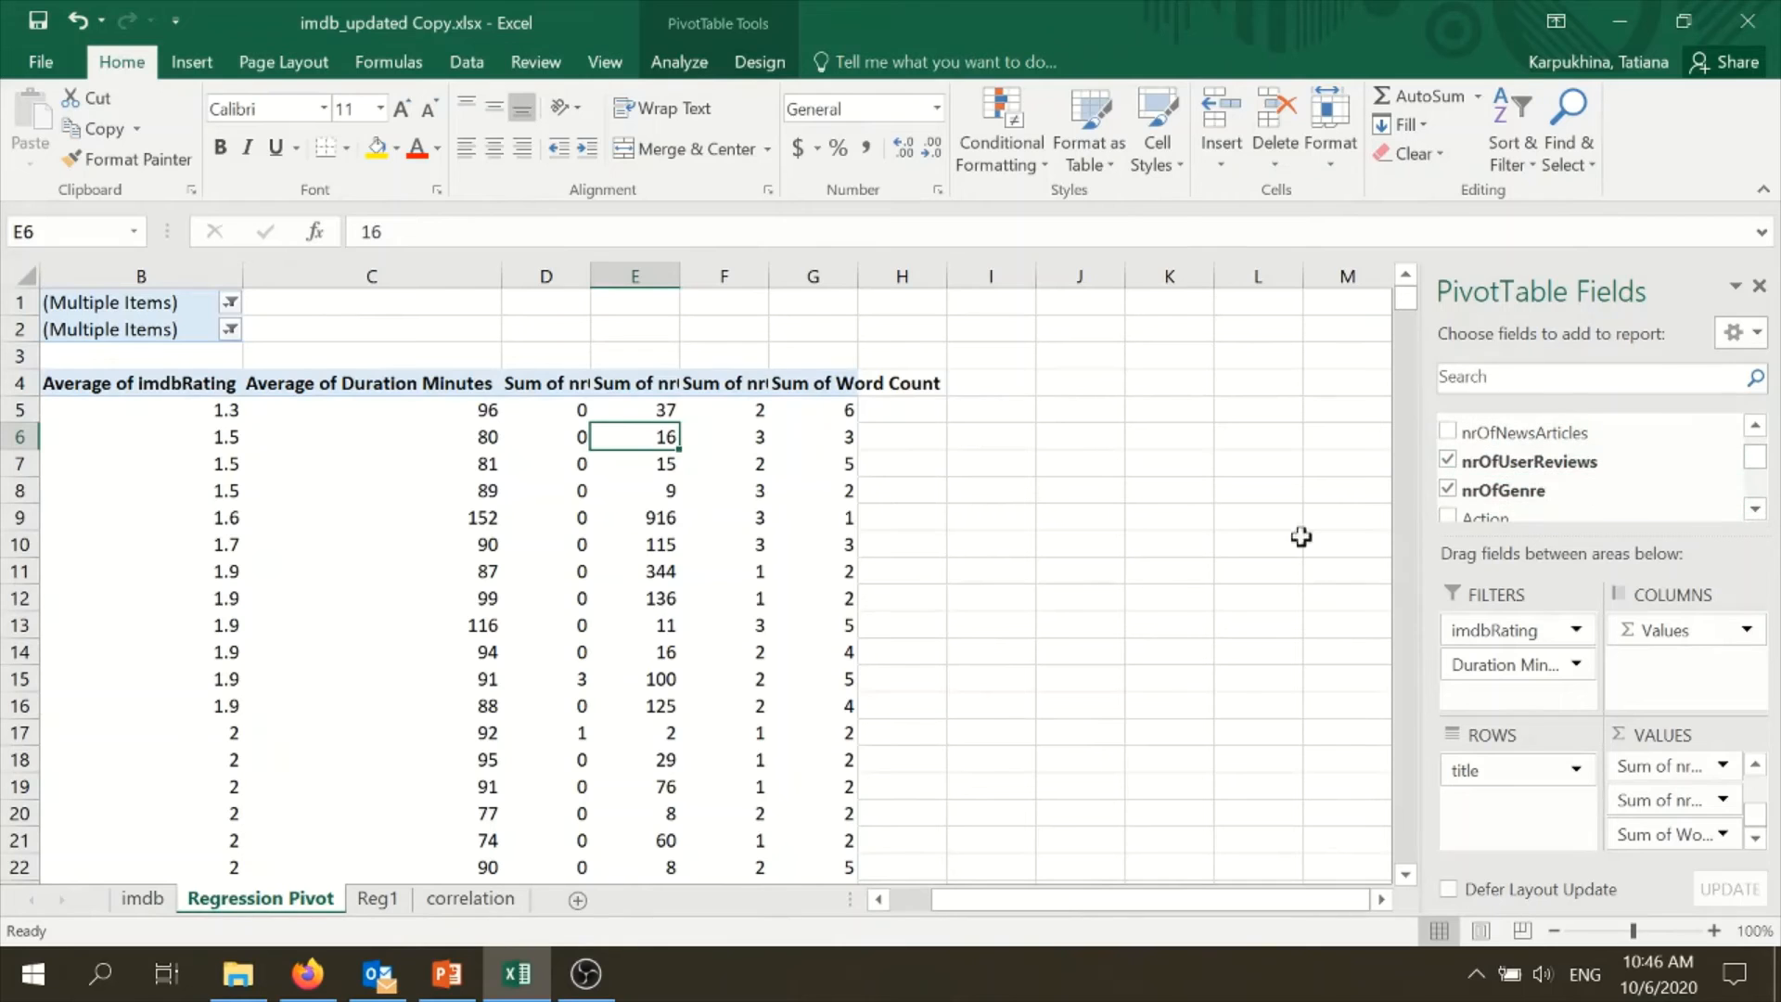
left_click(470, 898)
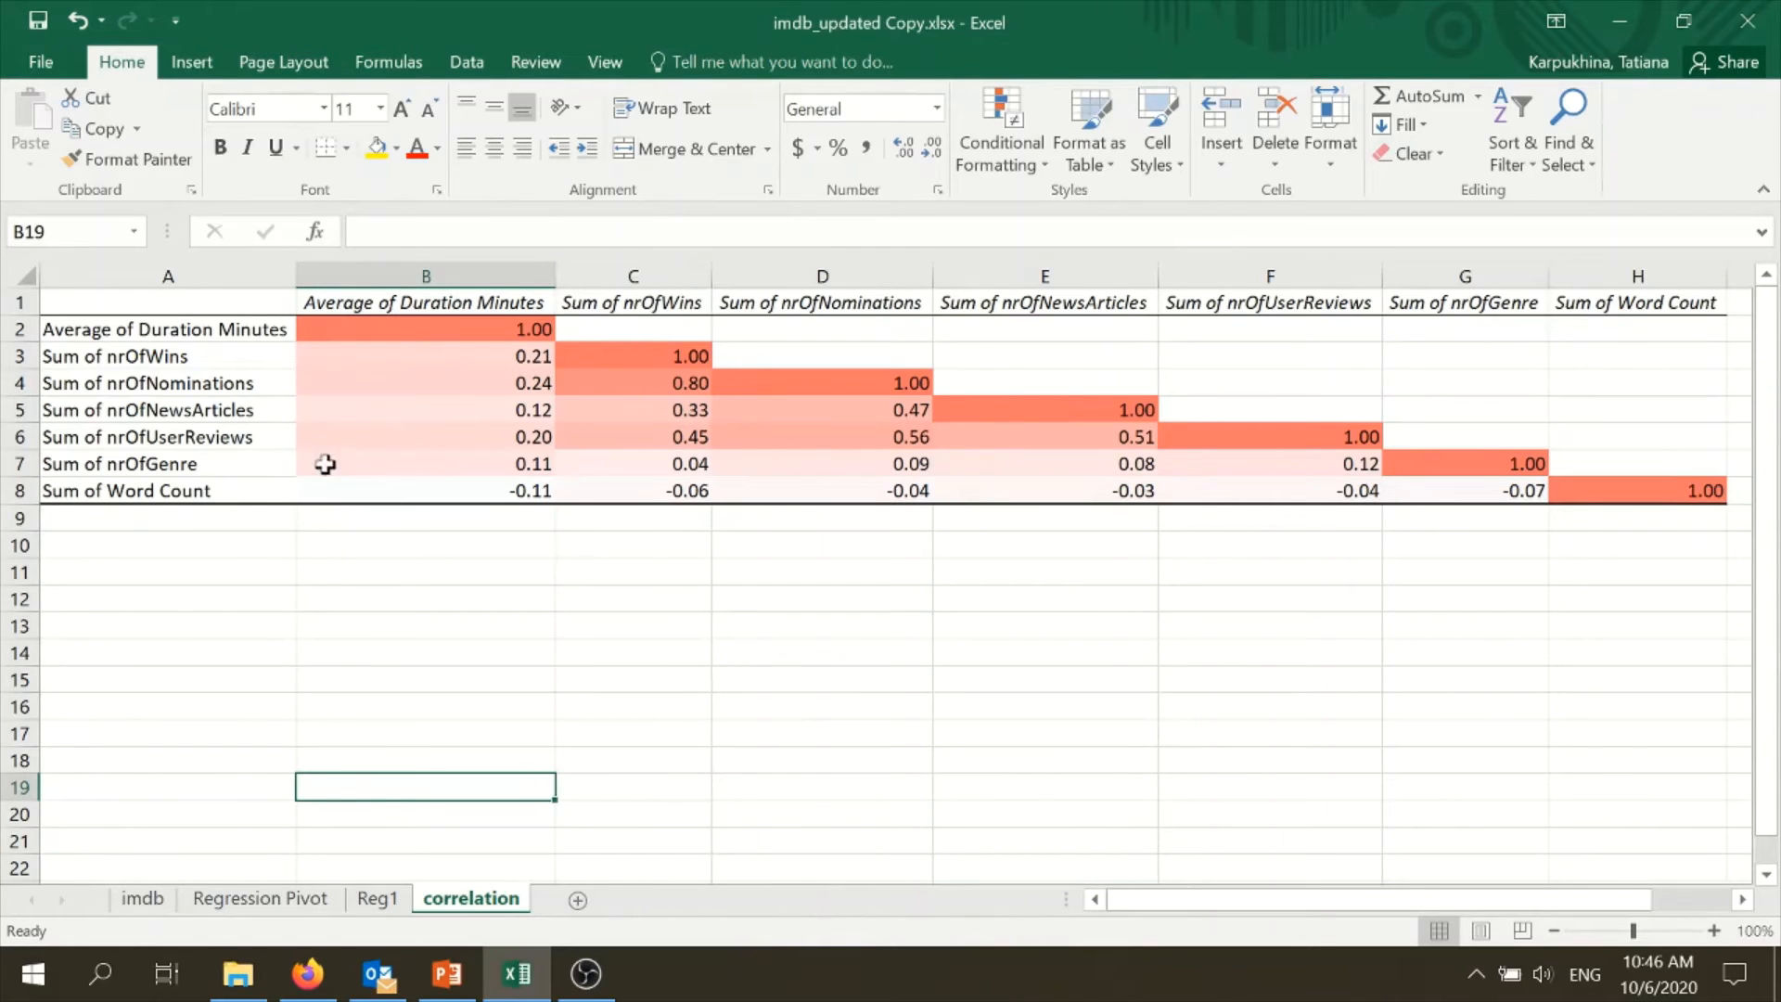
left_click(269, 898)
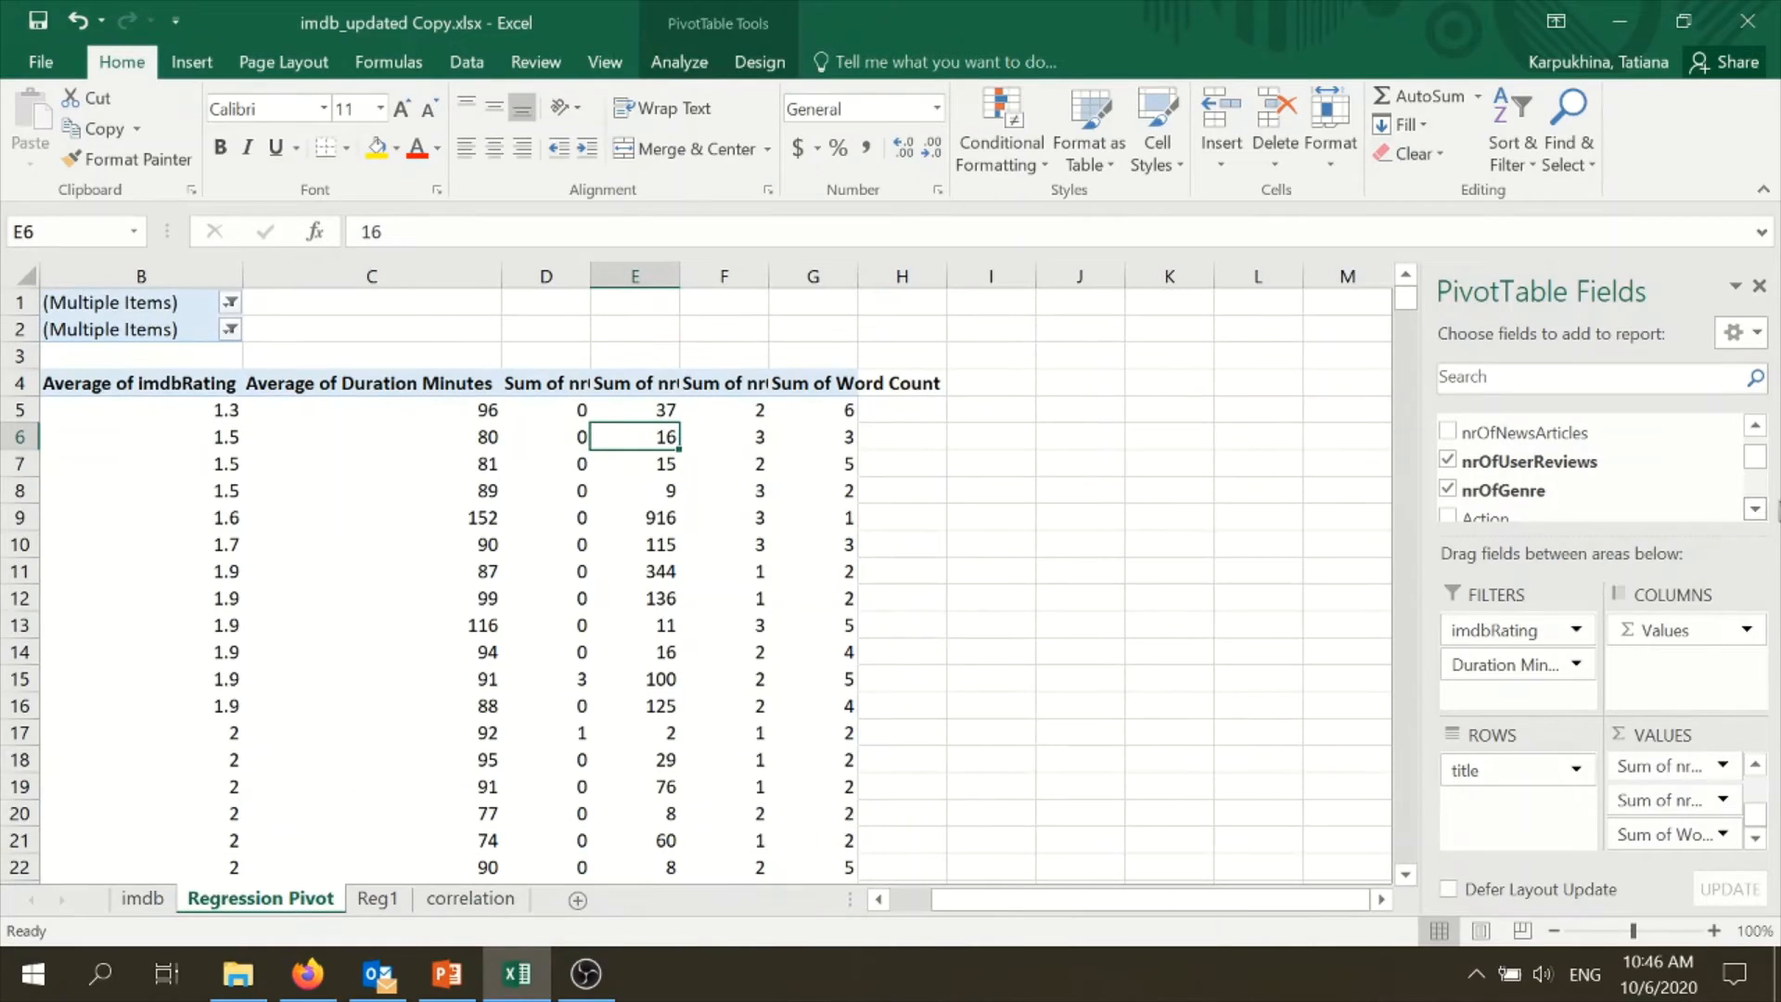
left_click(1754, 509)
left_click(1754, 509)
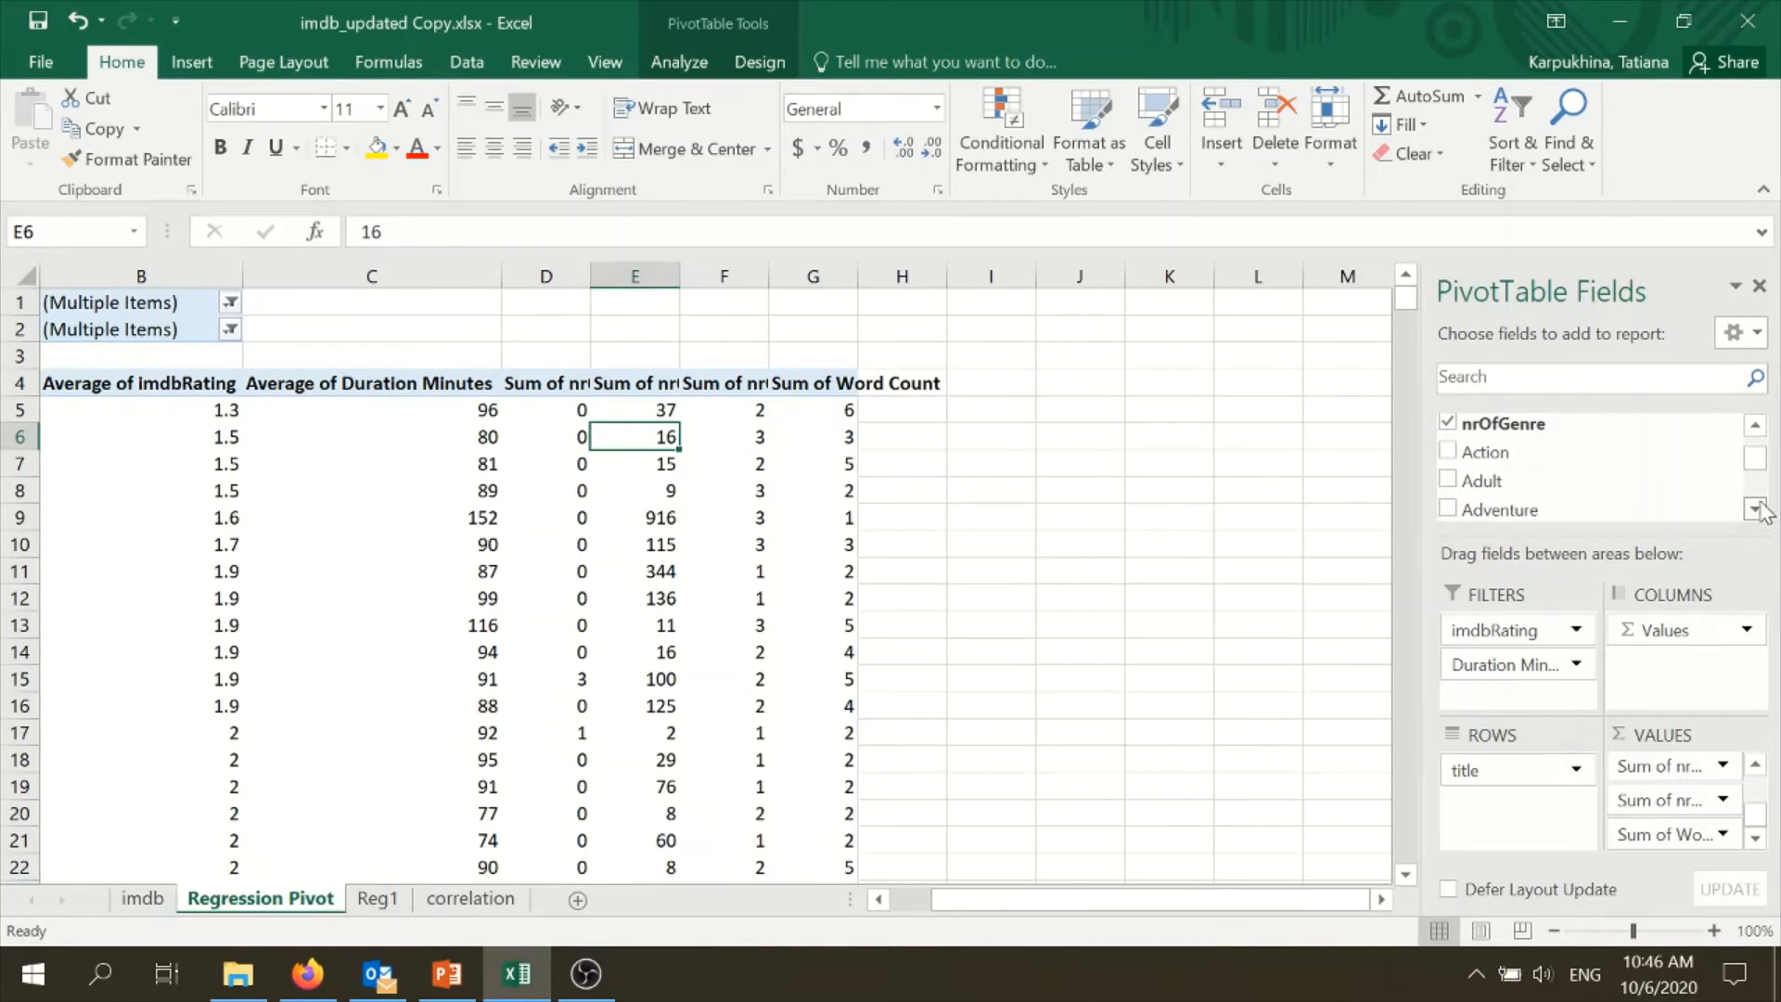
left_click(1754, 427)
left_click(1755, 427)
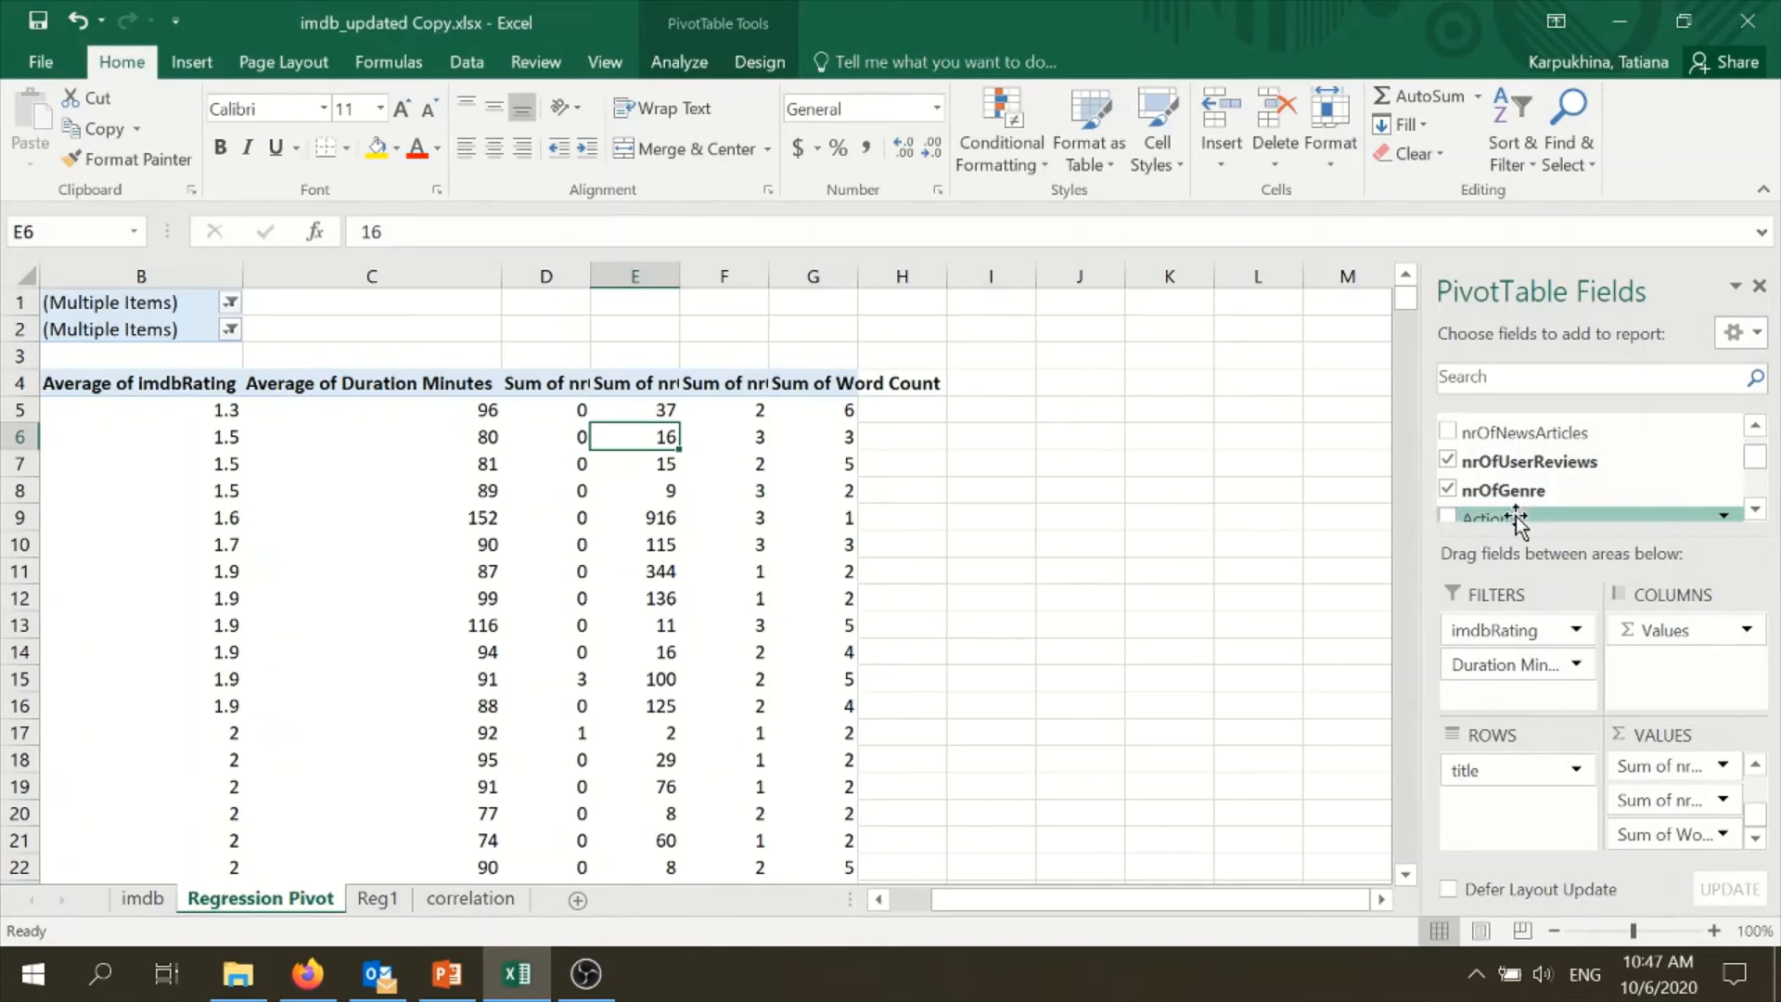
left_click(1449, 462)
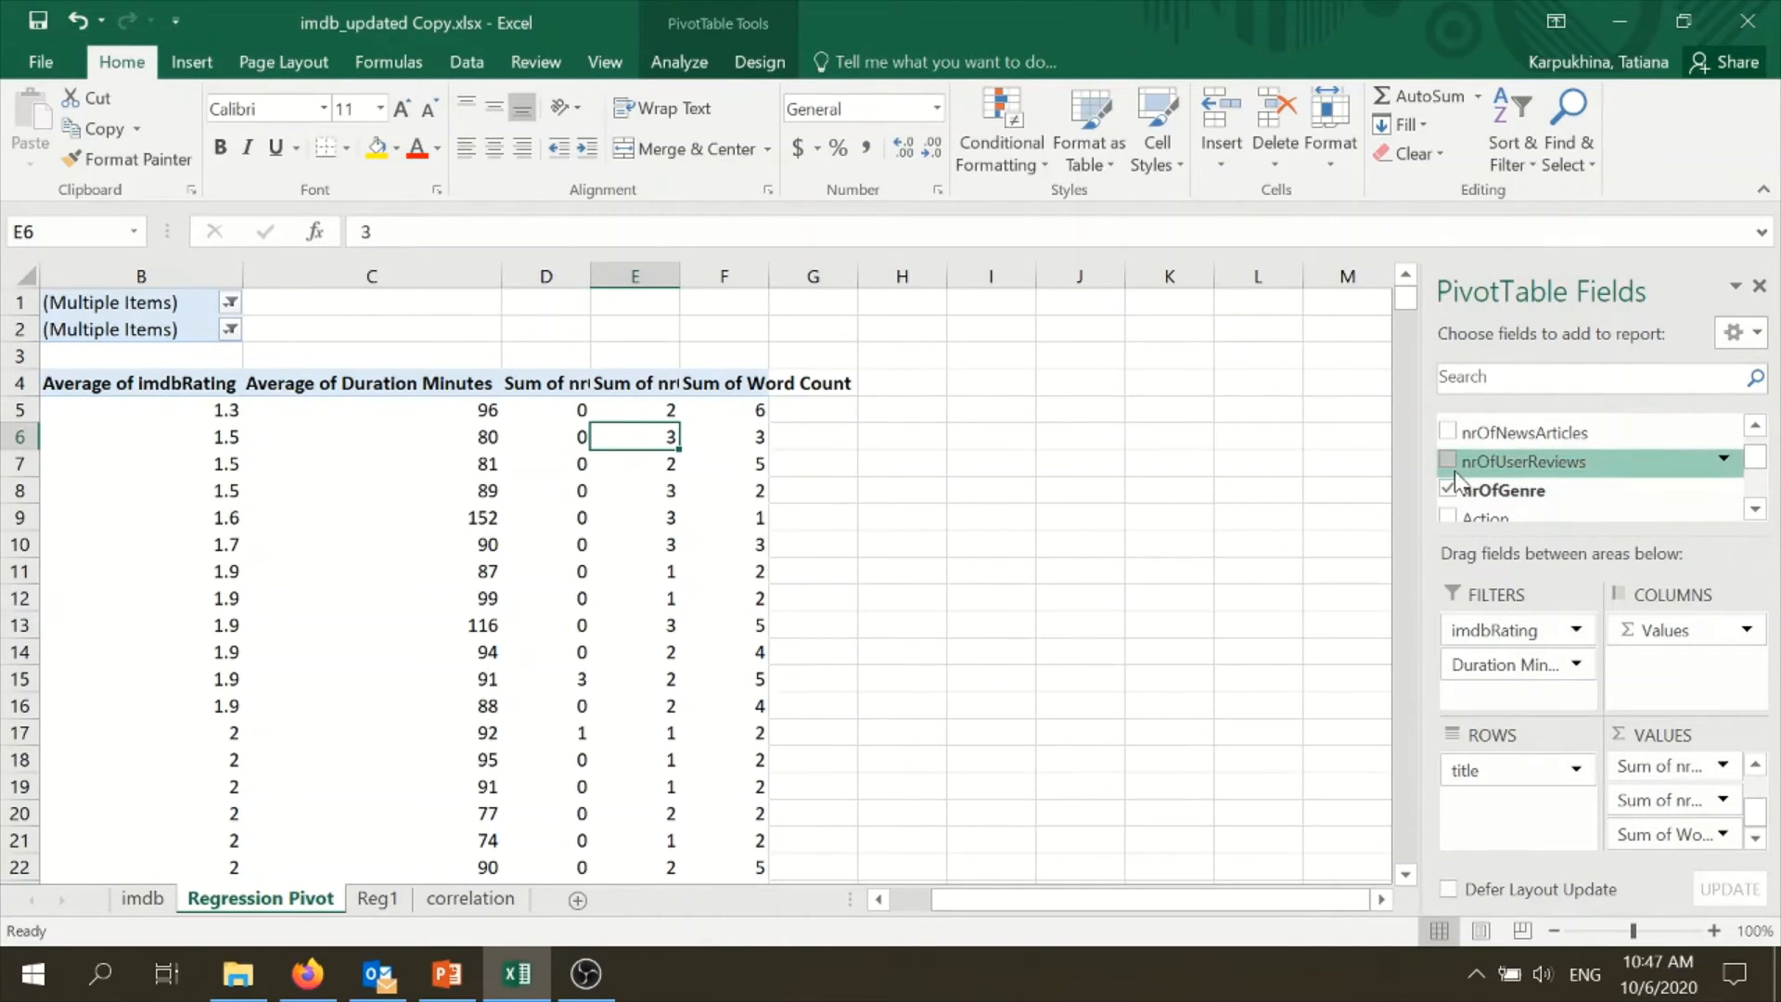
- Recheck the correlations of the remaining variables on the correlation sheet, and return to the Regression Pivot sheet
left_click(485, 911)
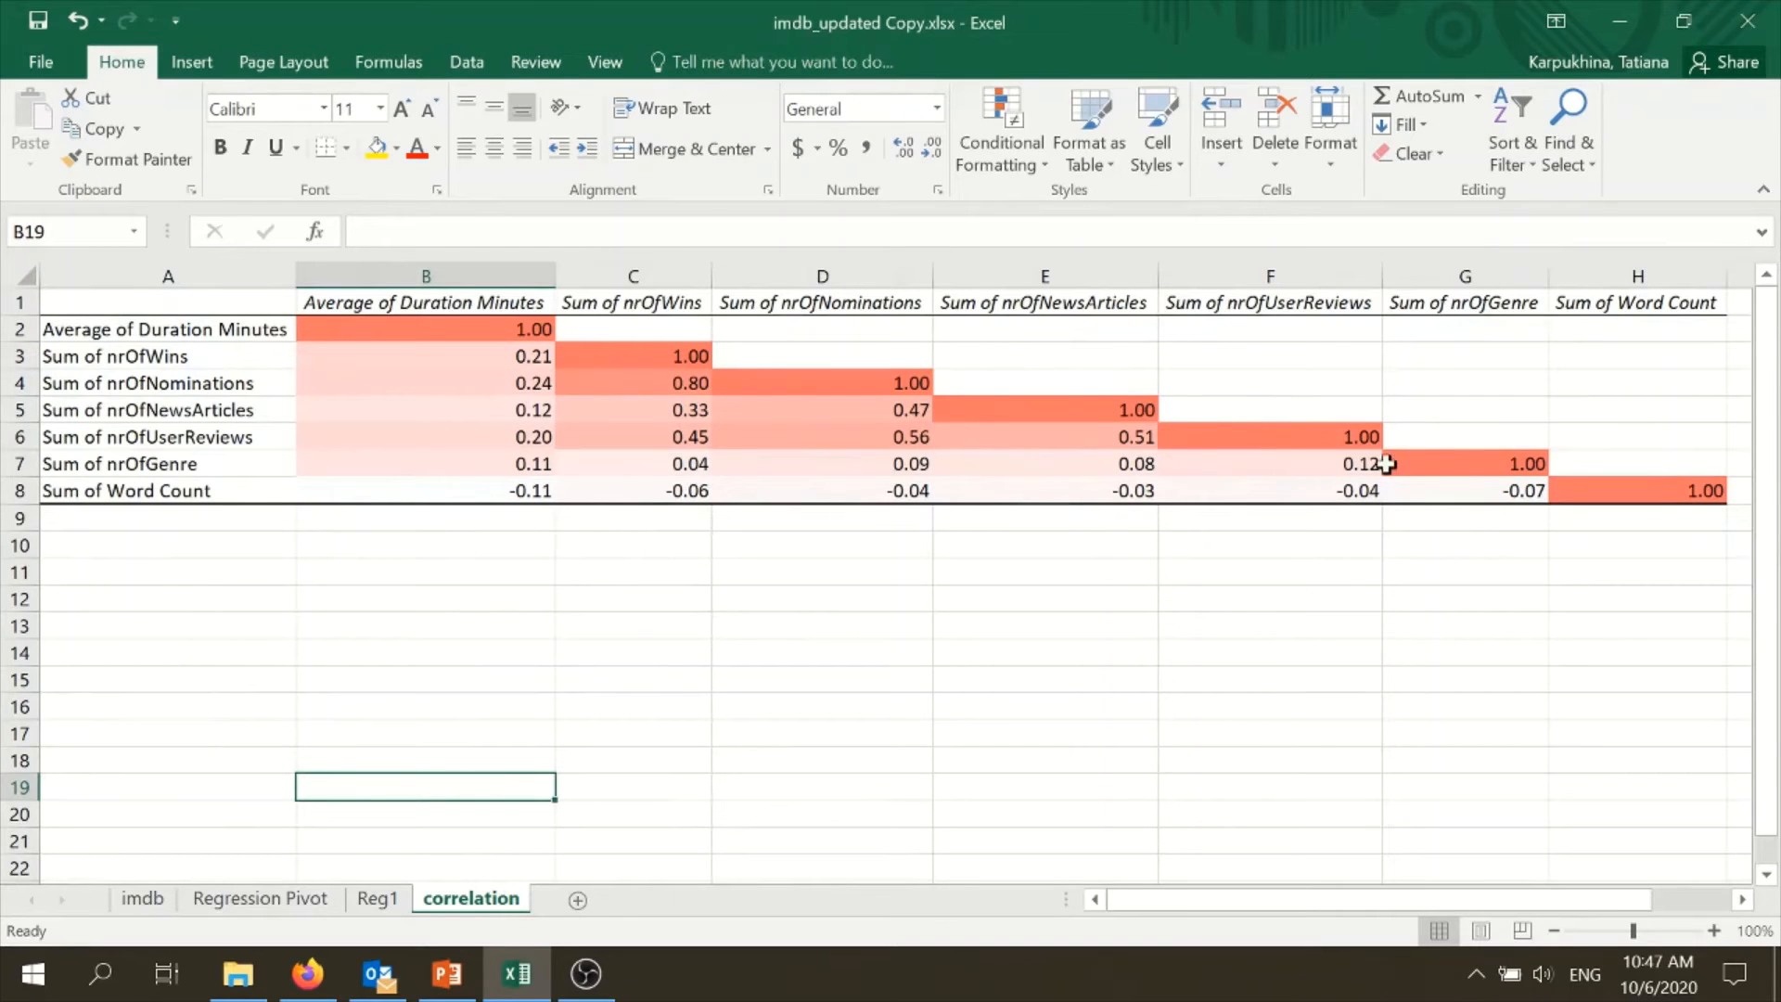
left_click(377, 902)
left_click(259, 898)
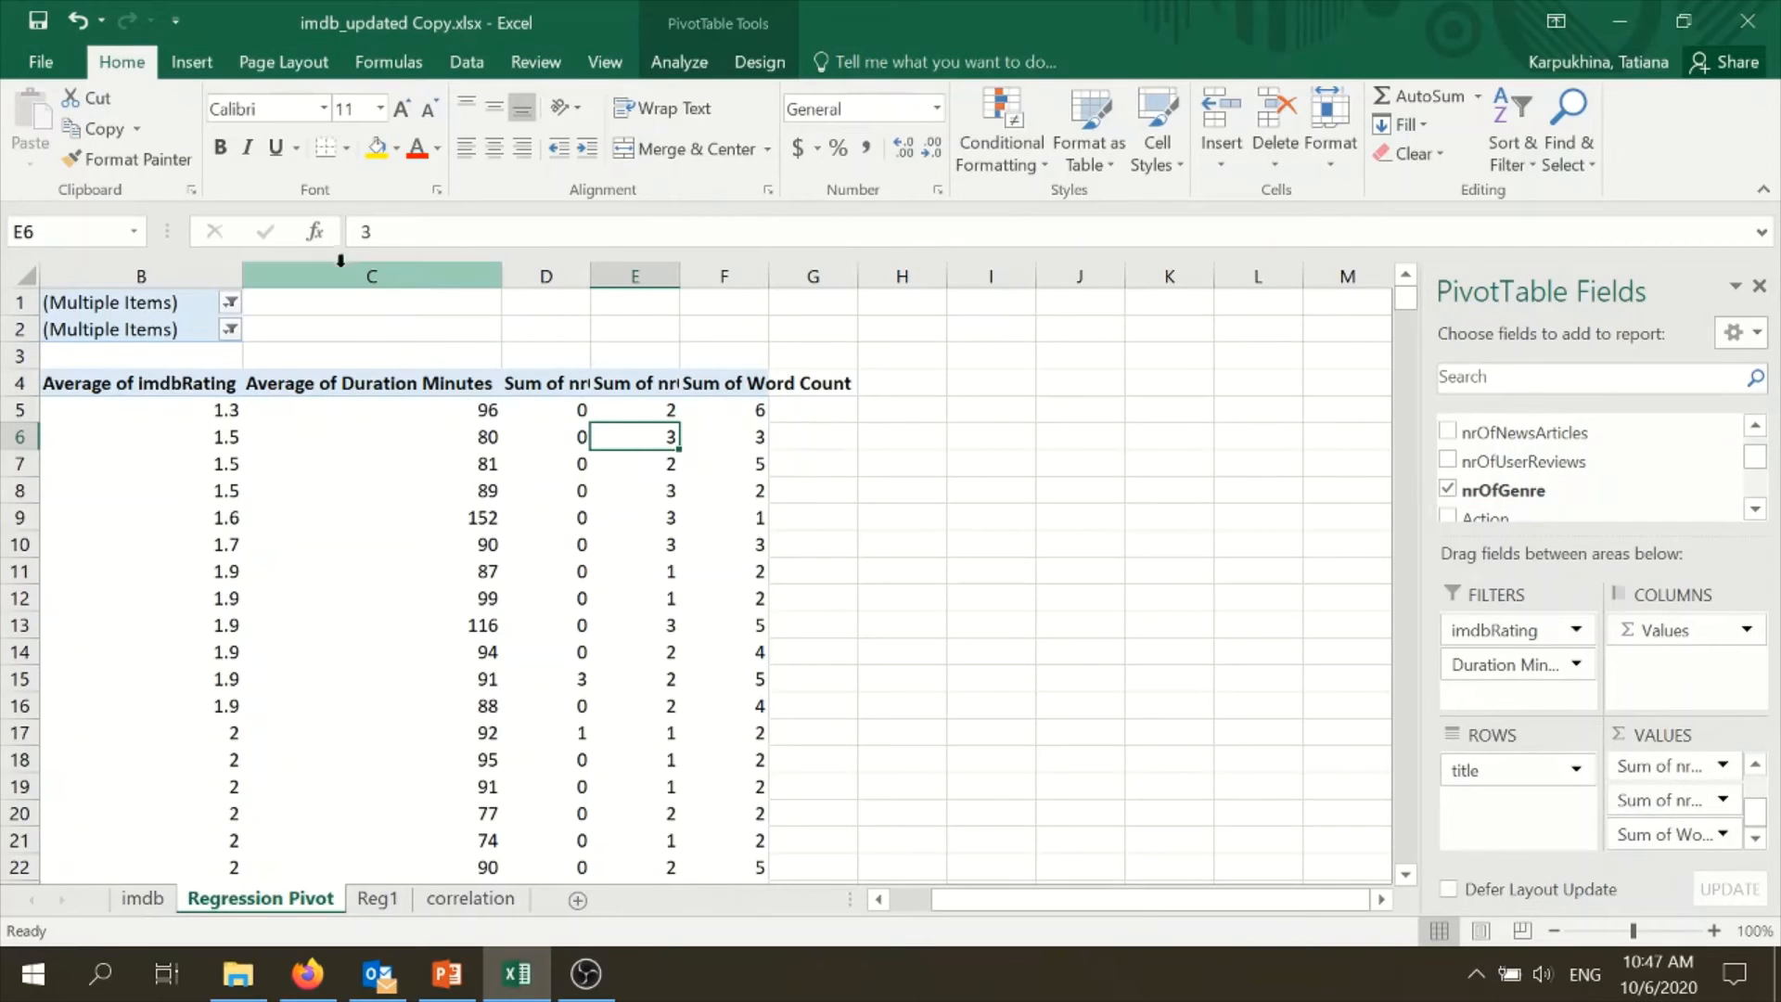
- Widen columns D to F of the regression pivot table to fit their headers, and bring the Row Labels column back into view
left_click(529, 277)
left_click_drag(590, 276, 928, 277)
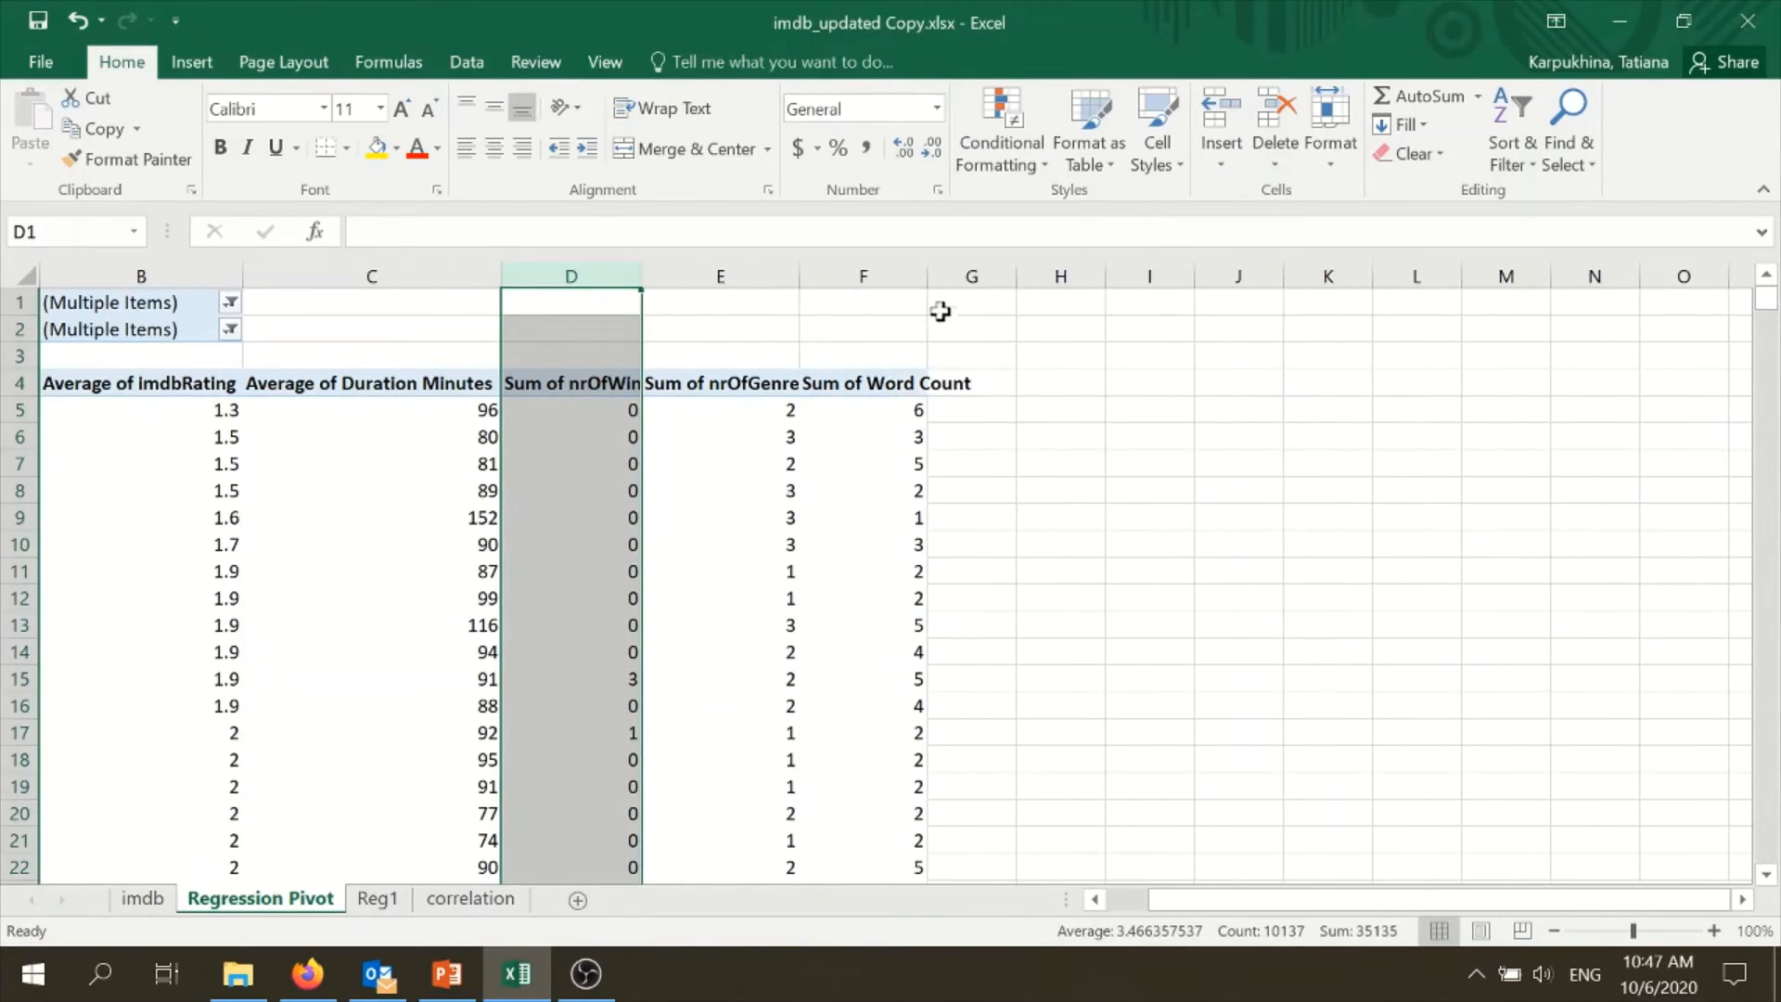
left_click_drag(1171, 898, 1113, 897)
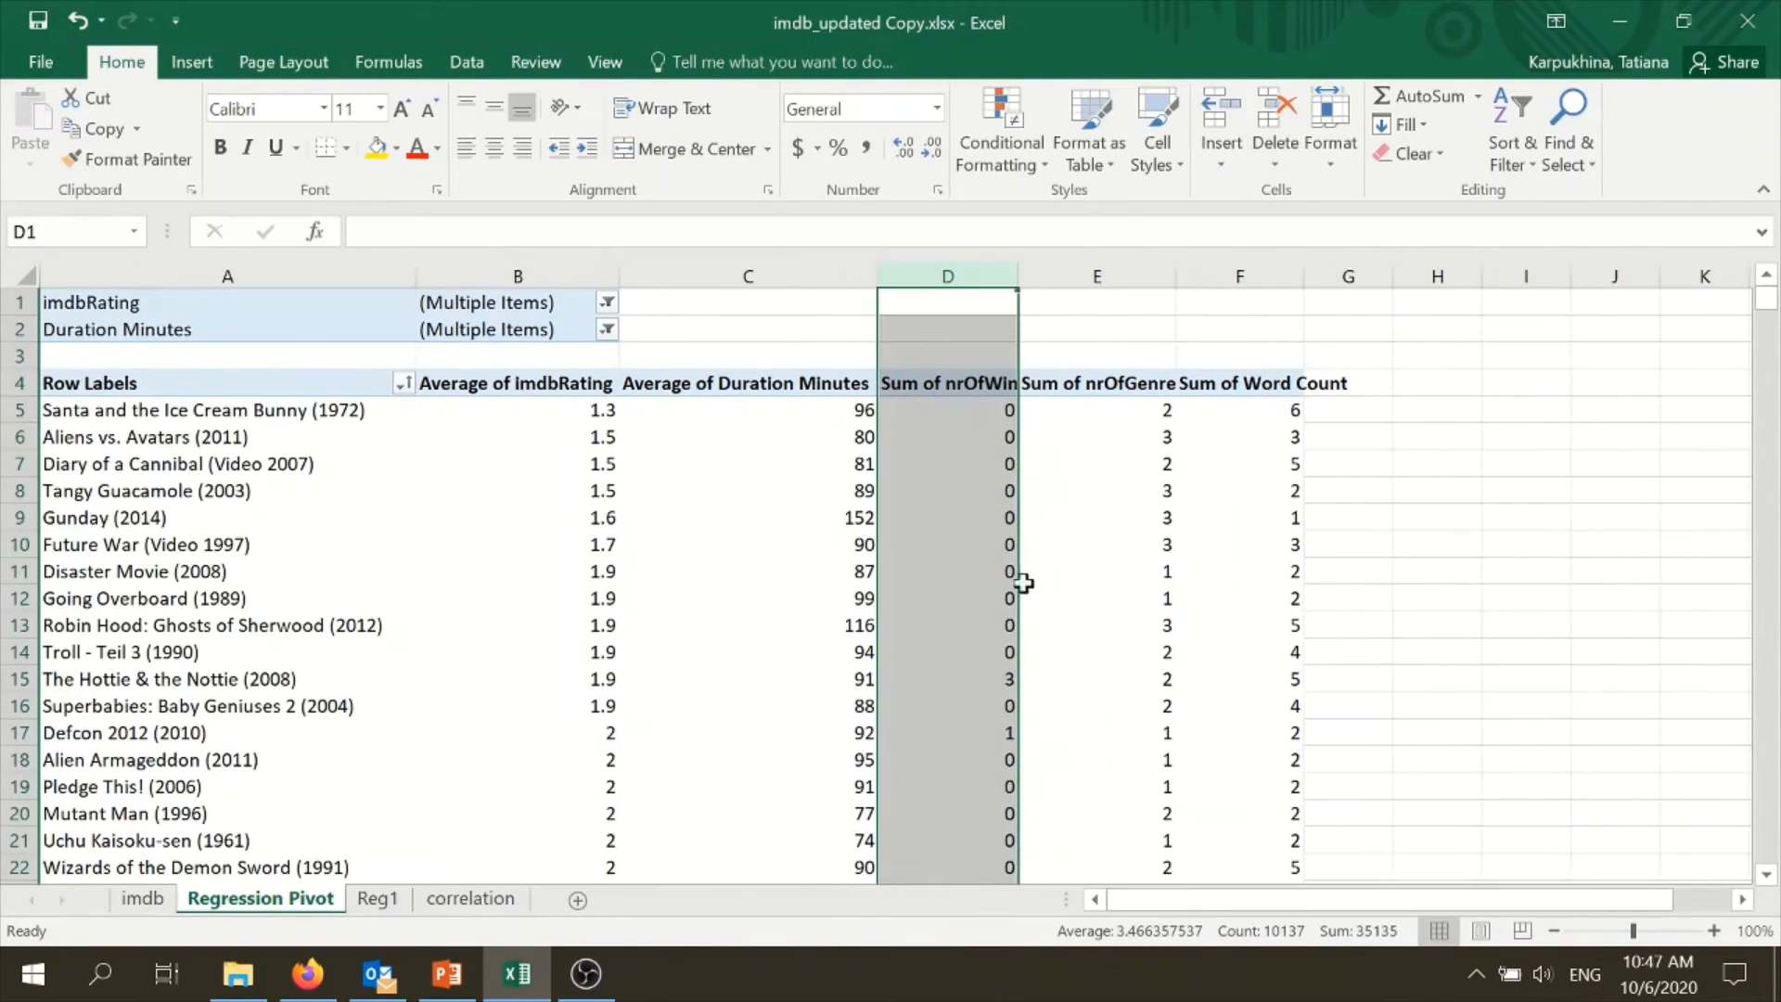
left_click(789, 469)
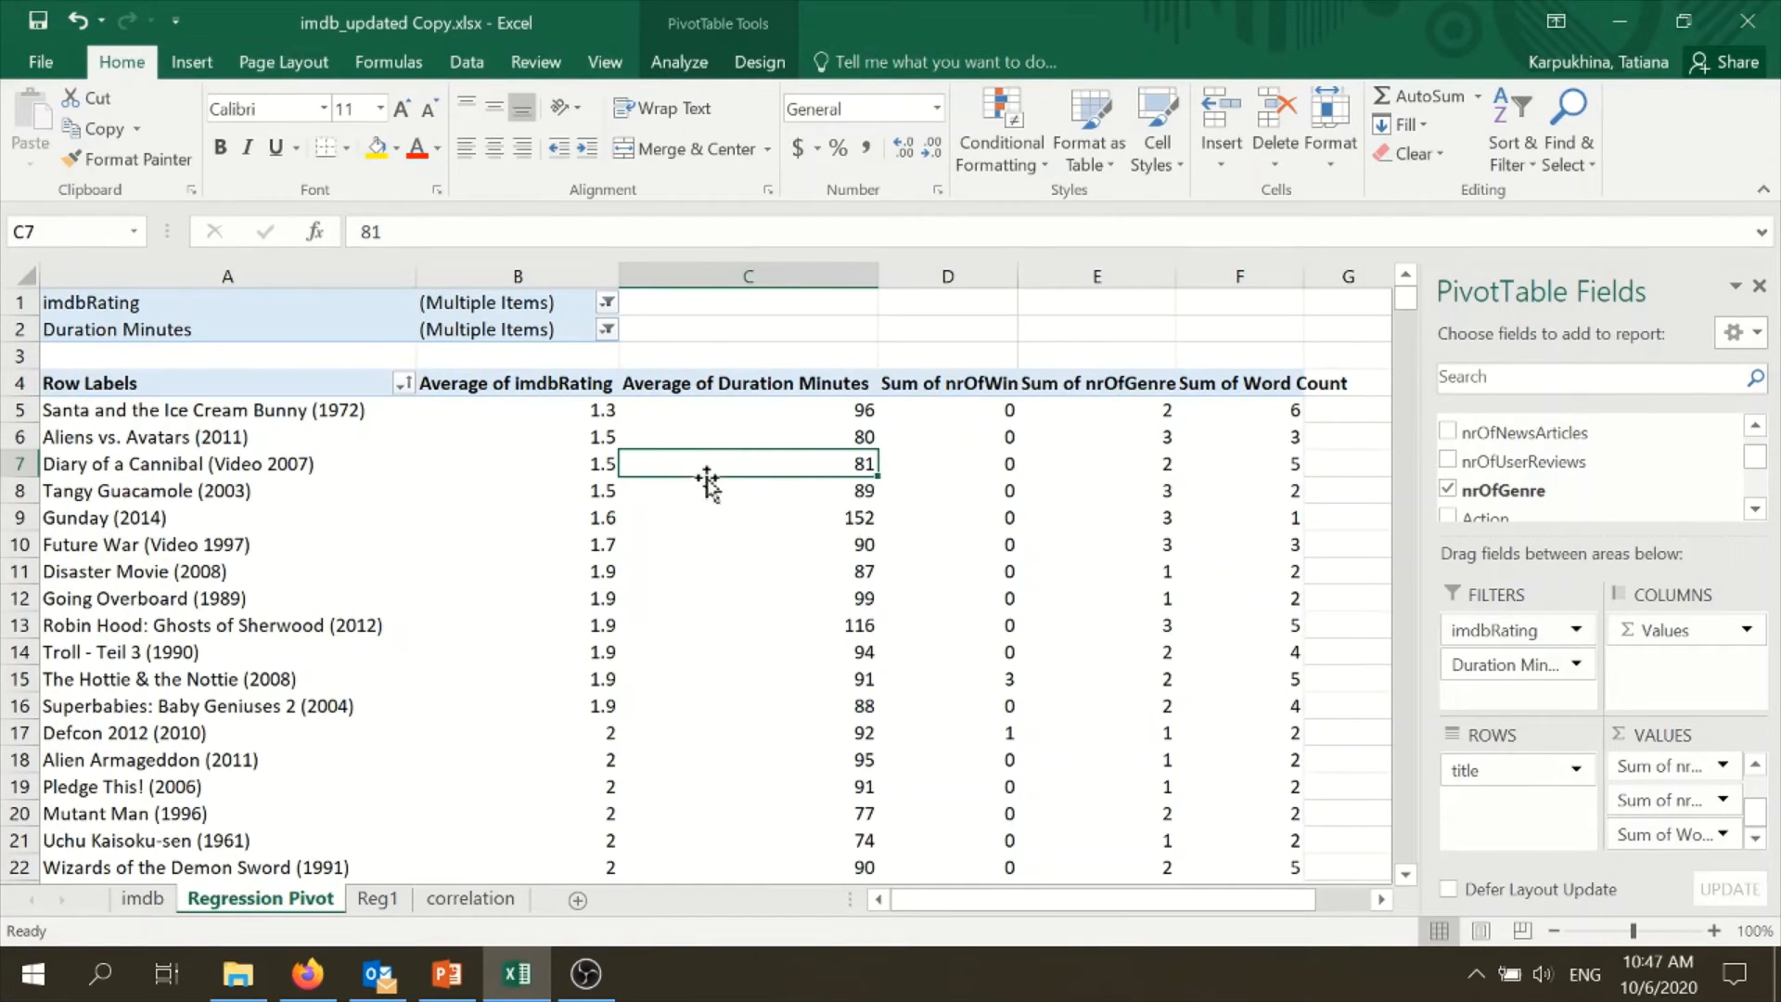
mouse_move(981, 524)
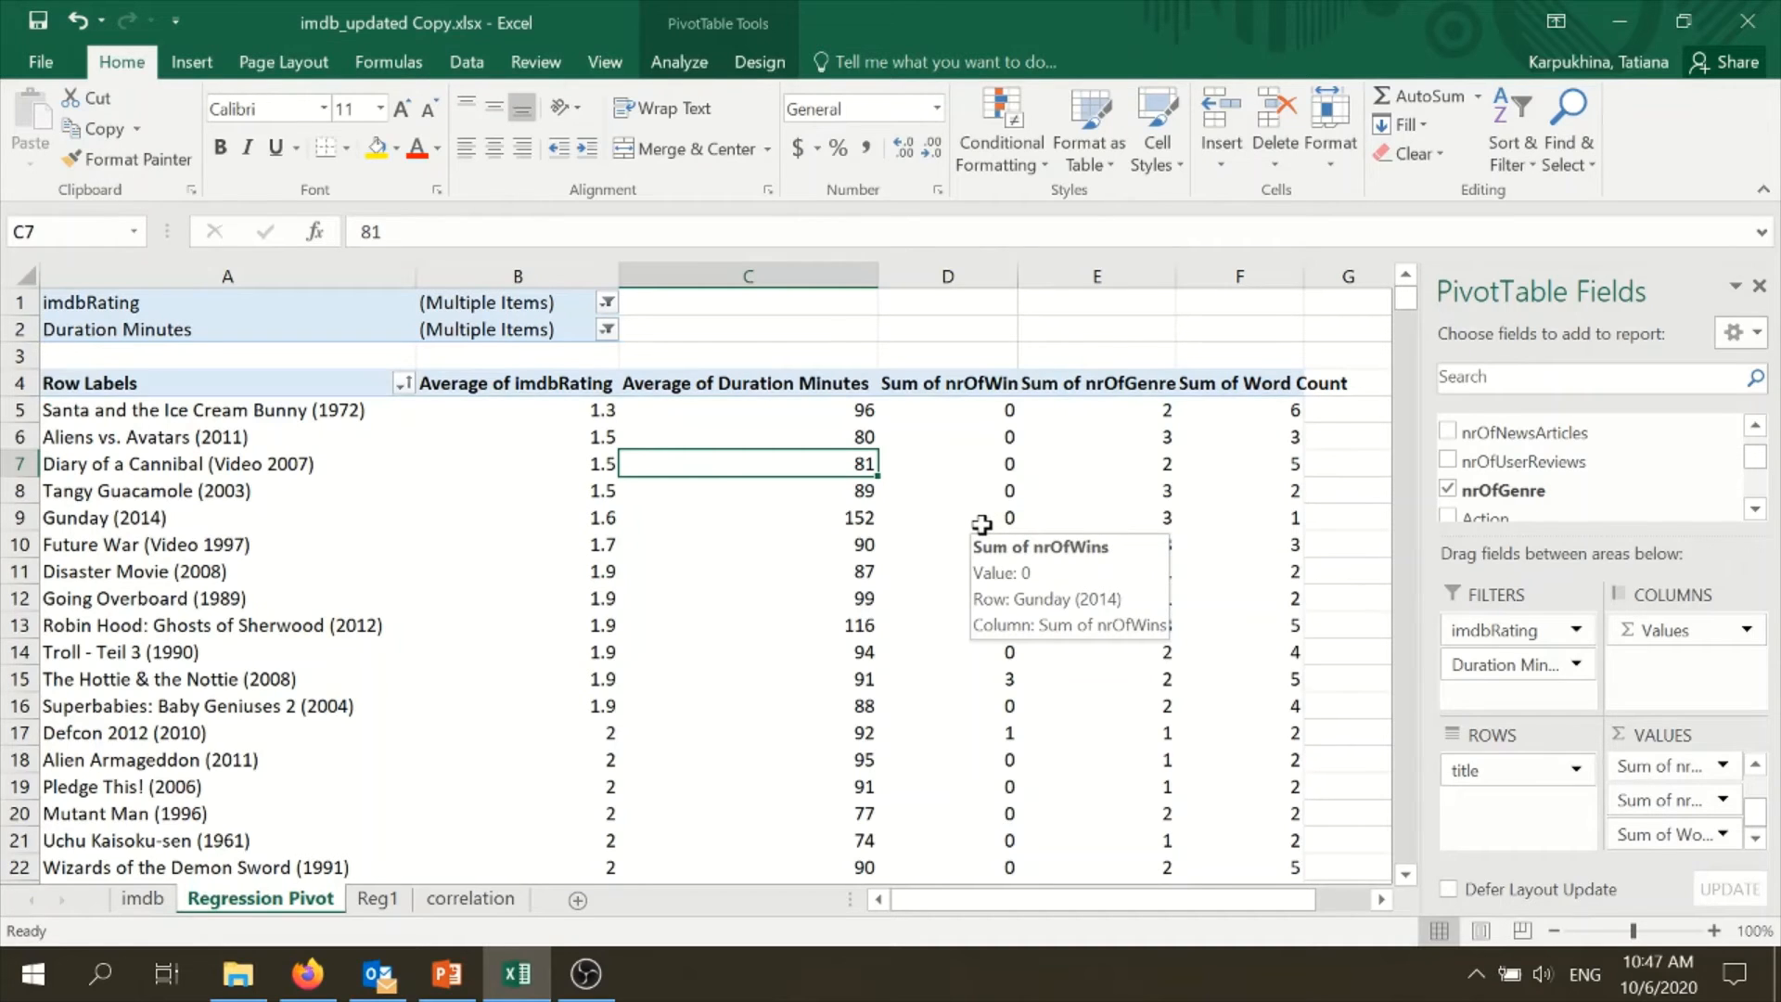
left_click(270, 389)
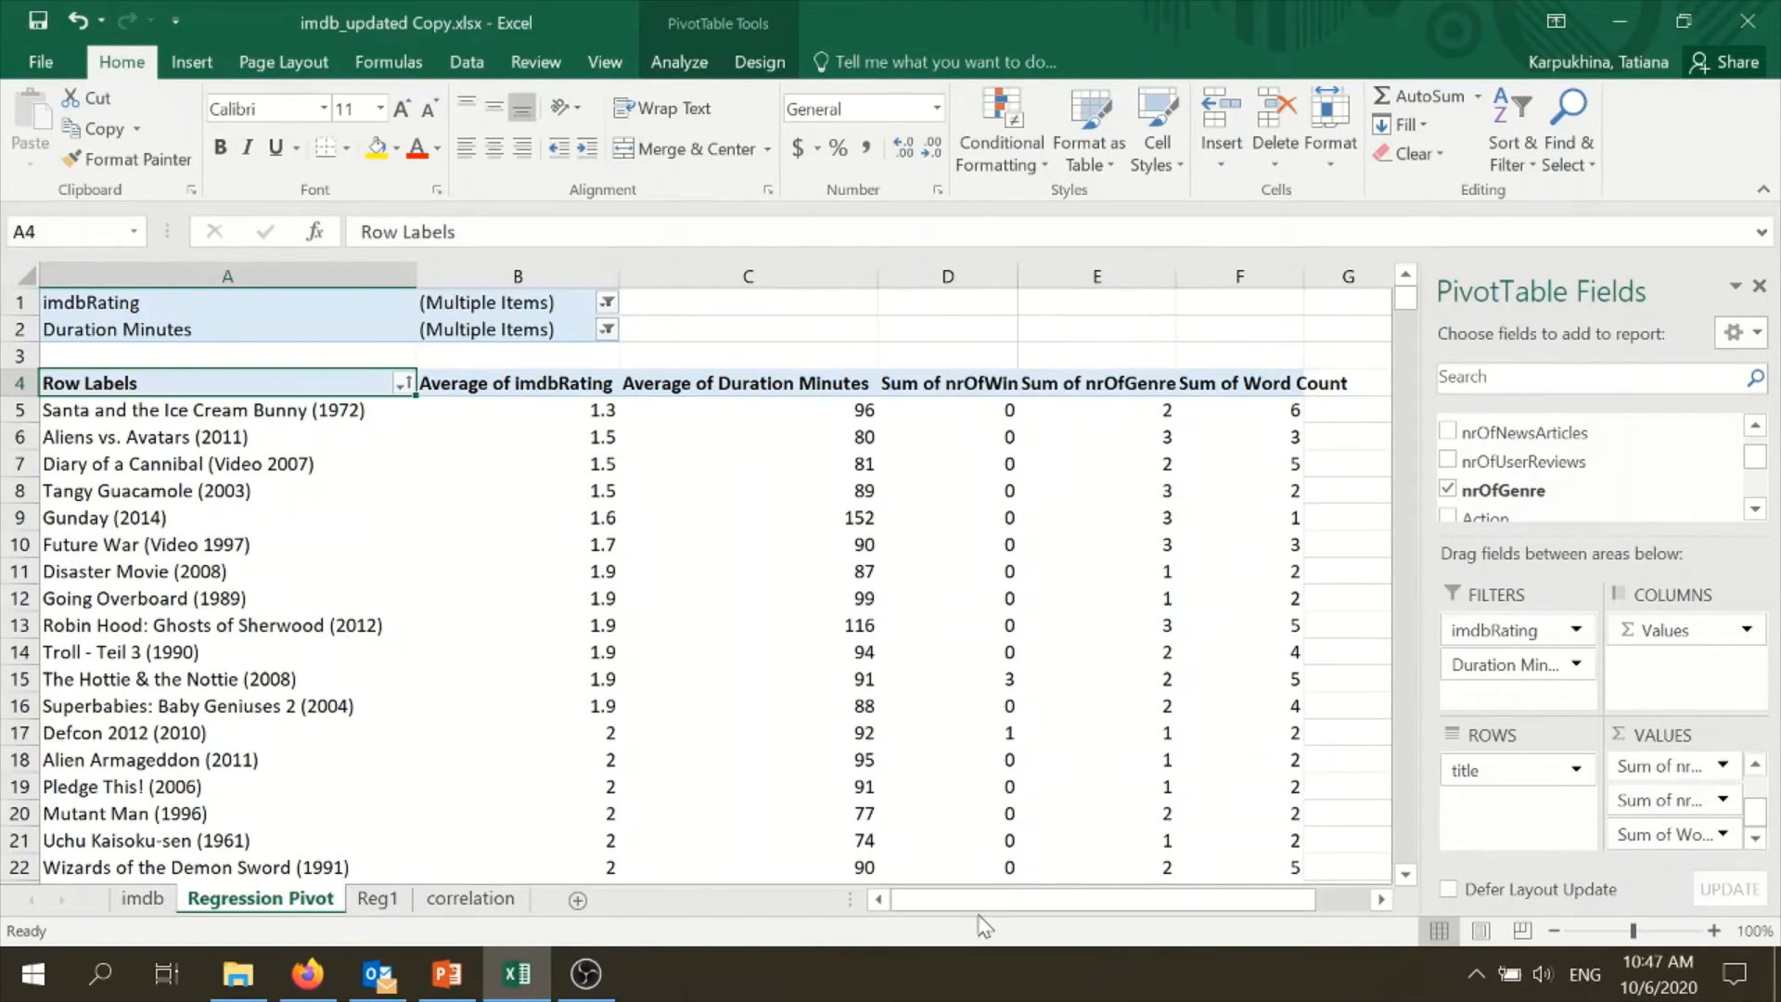
- Open the Regression tool from the data analysis tools for the Regression Pivot sheet
left_click(911, 680)
left_click(691, 61)
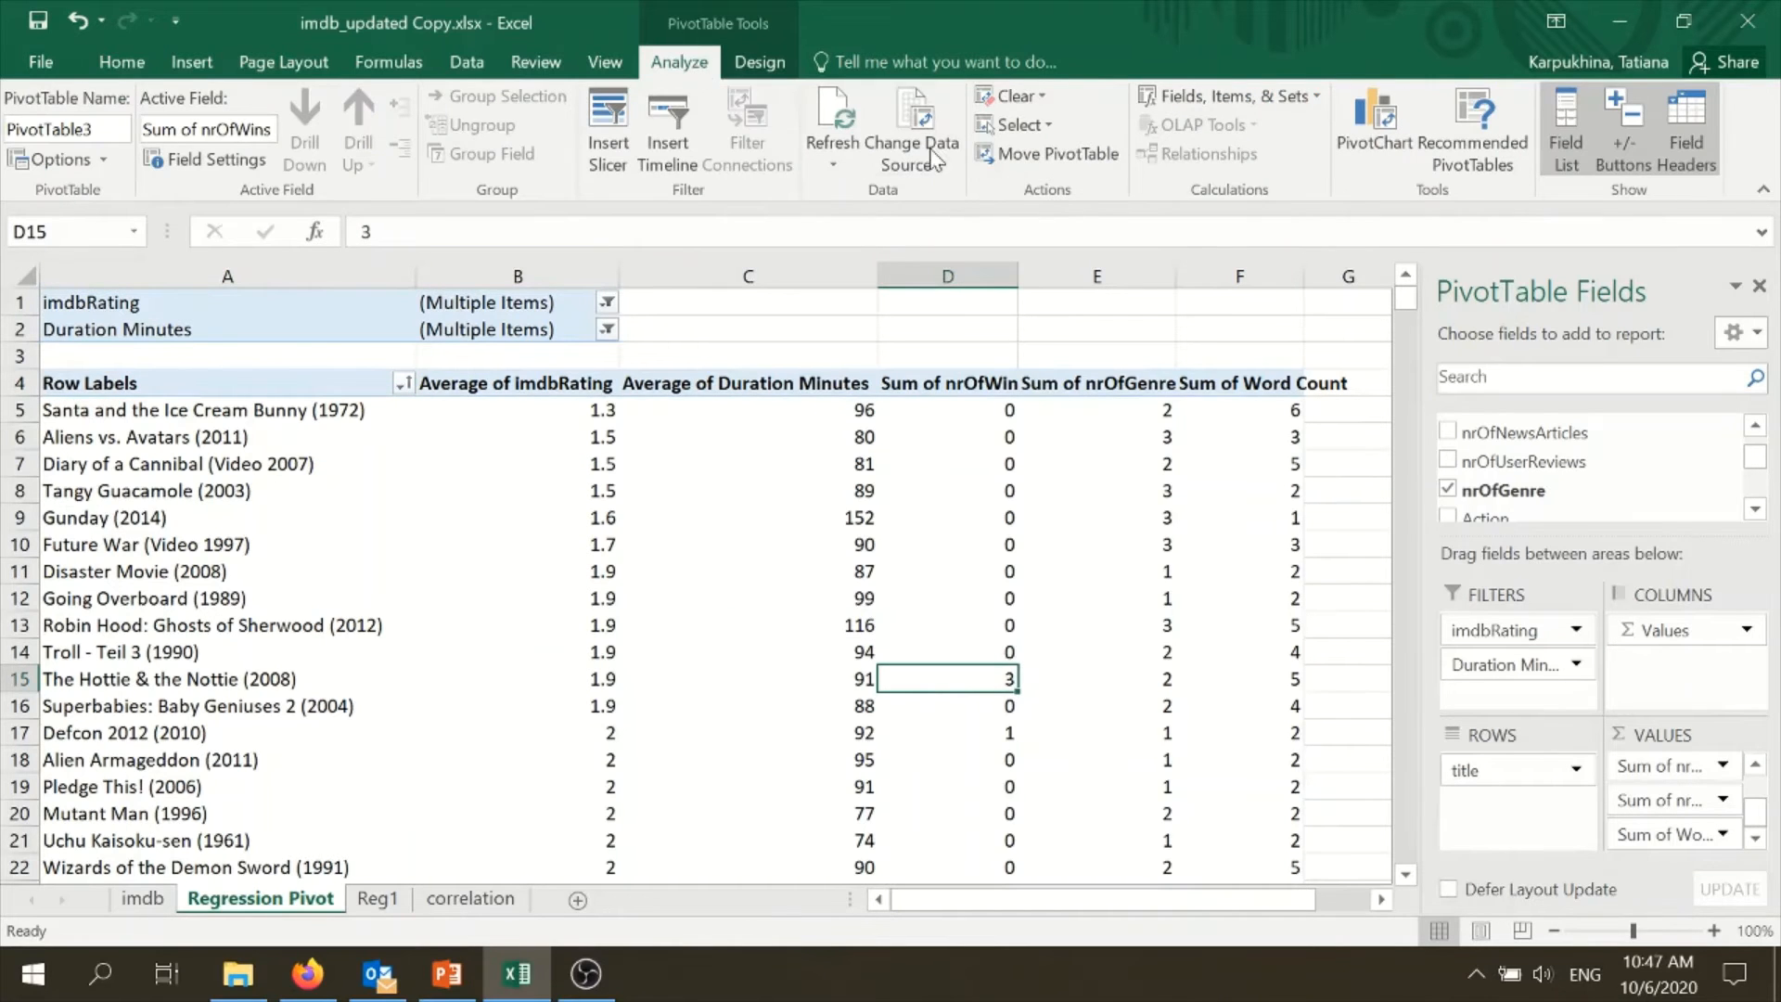
left_click(746, 63)
left_click(679, 61)
left_click(468, 63)
left_click(1544, 100)
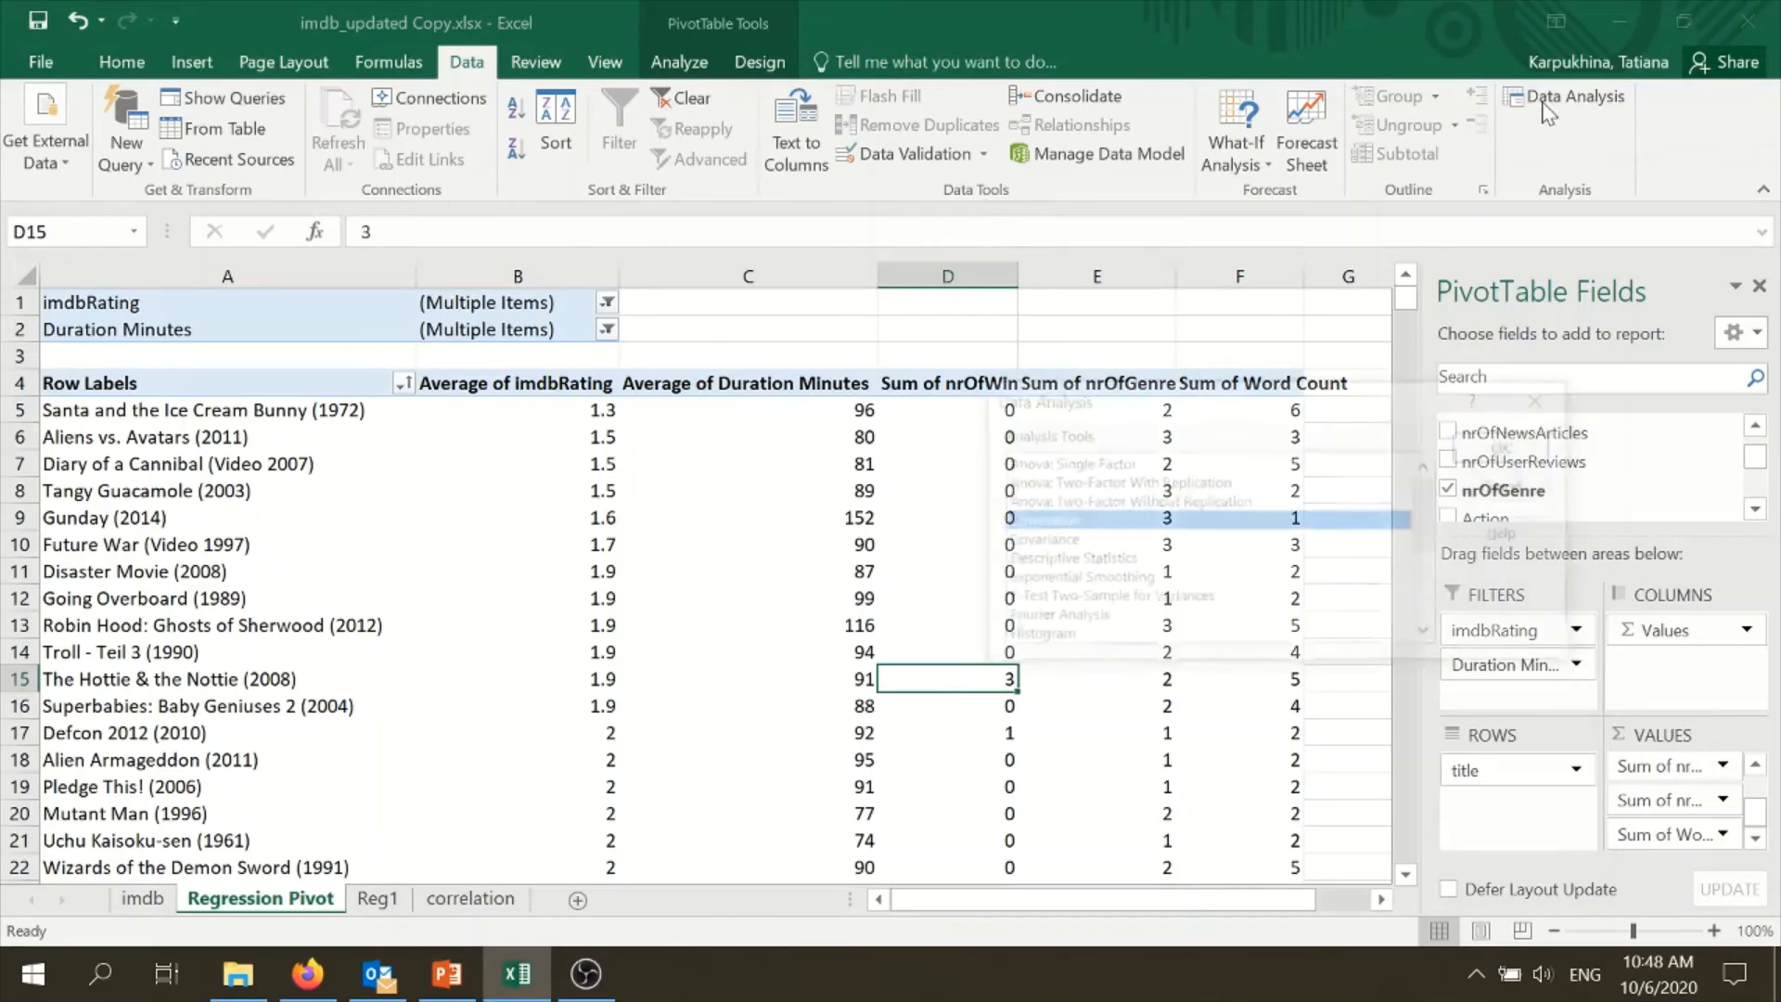
scroll(1150, 556, "down", 3)
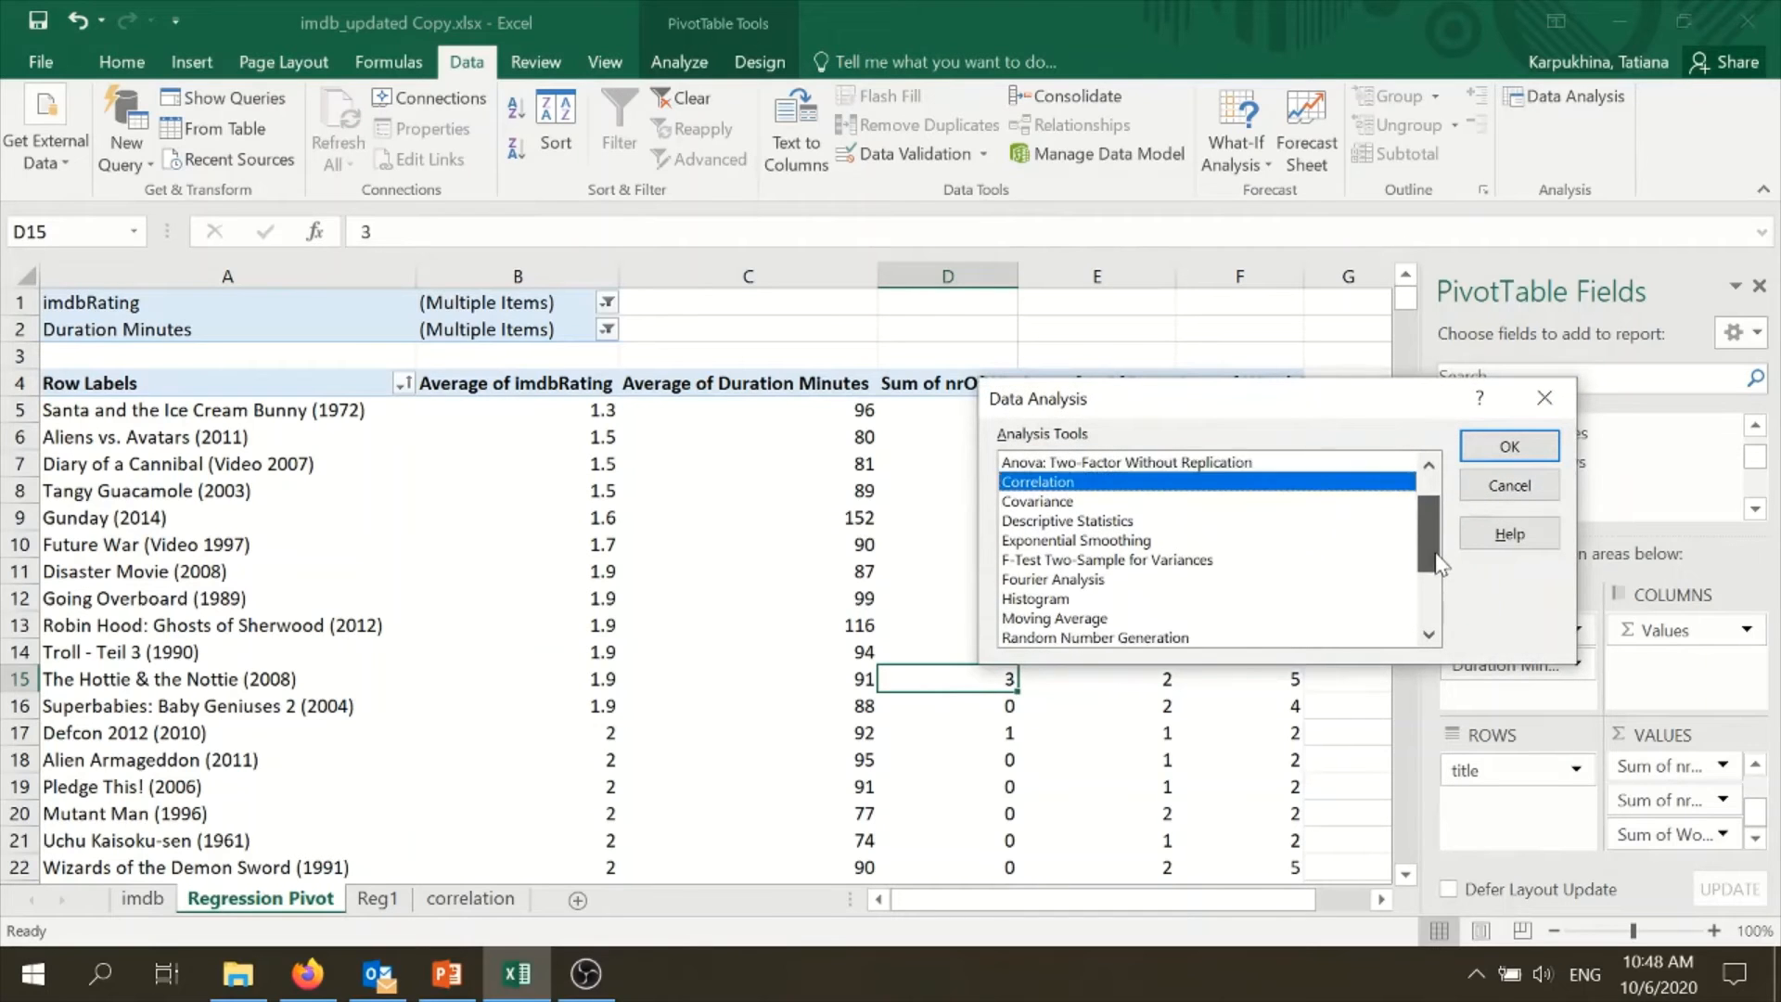
left_click(1076, 541)
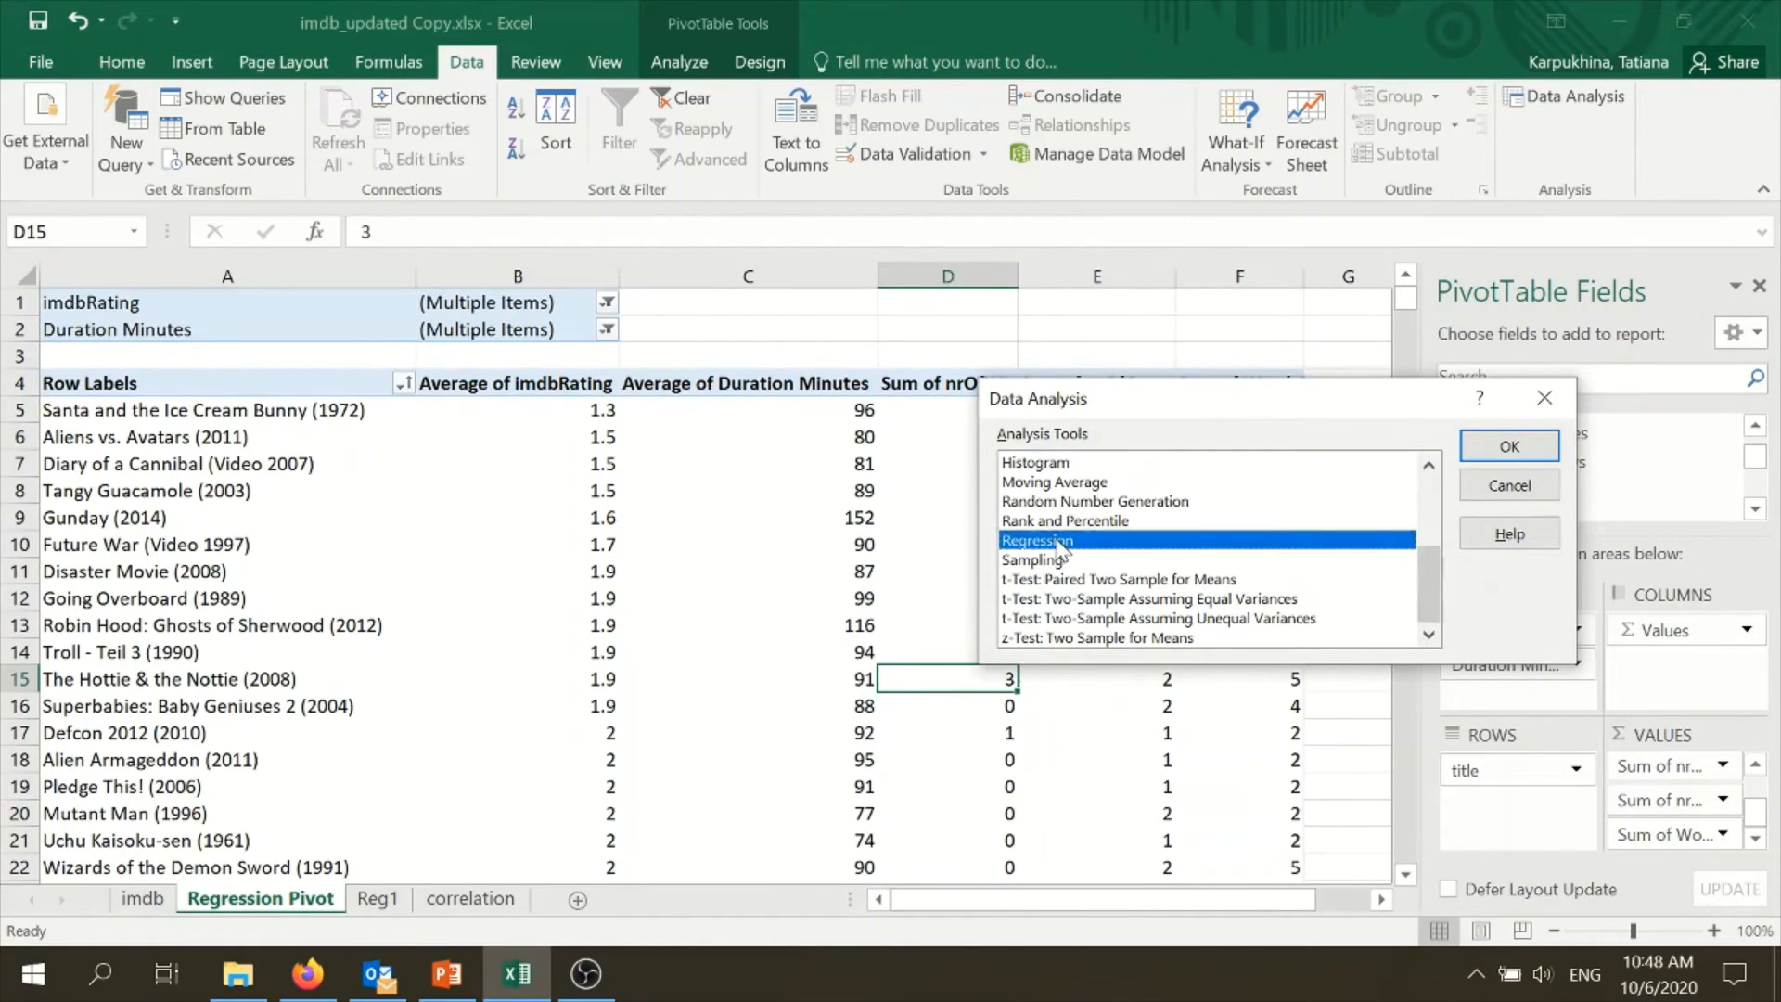
left_click(1509, 446)
- Clear both regression input ranges and set the Y range to the Average of imdbRating column, $B$4:$B$10140
left_click(1347, 333)
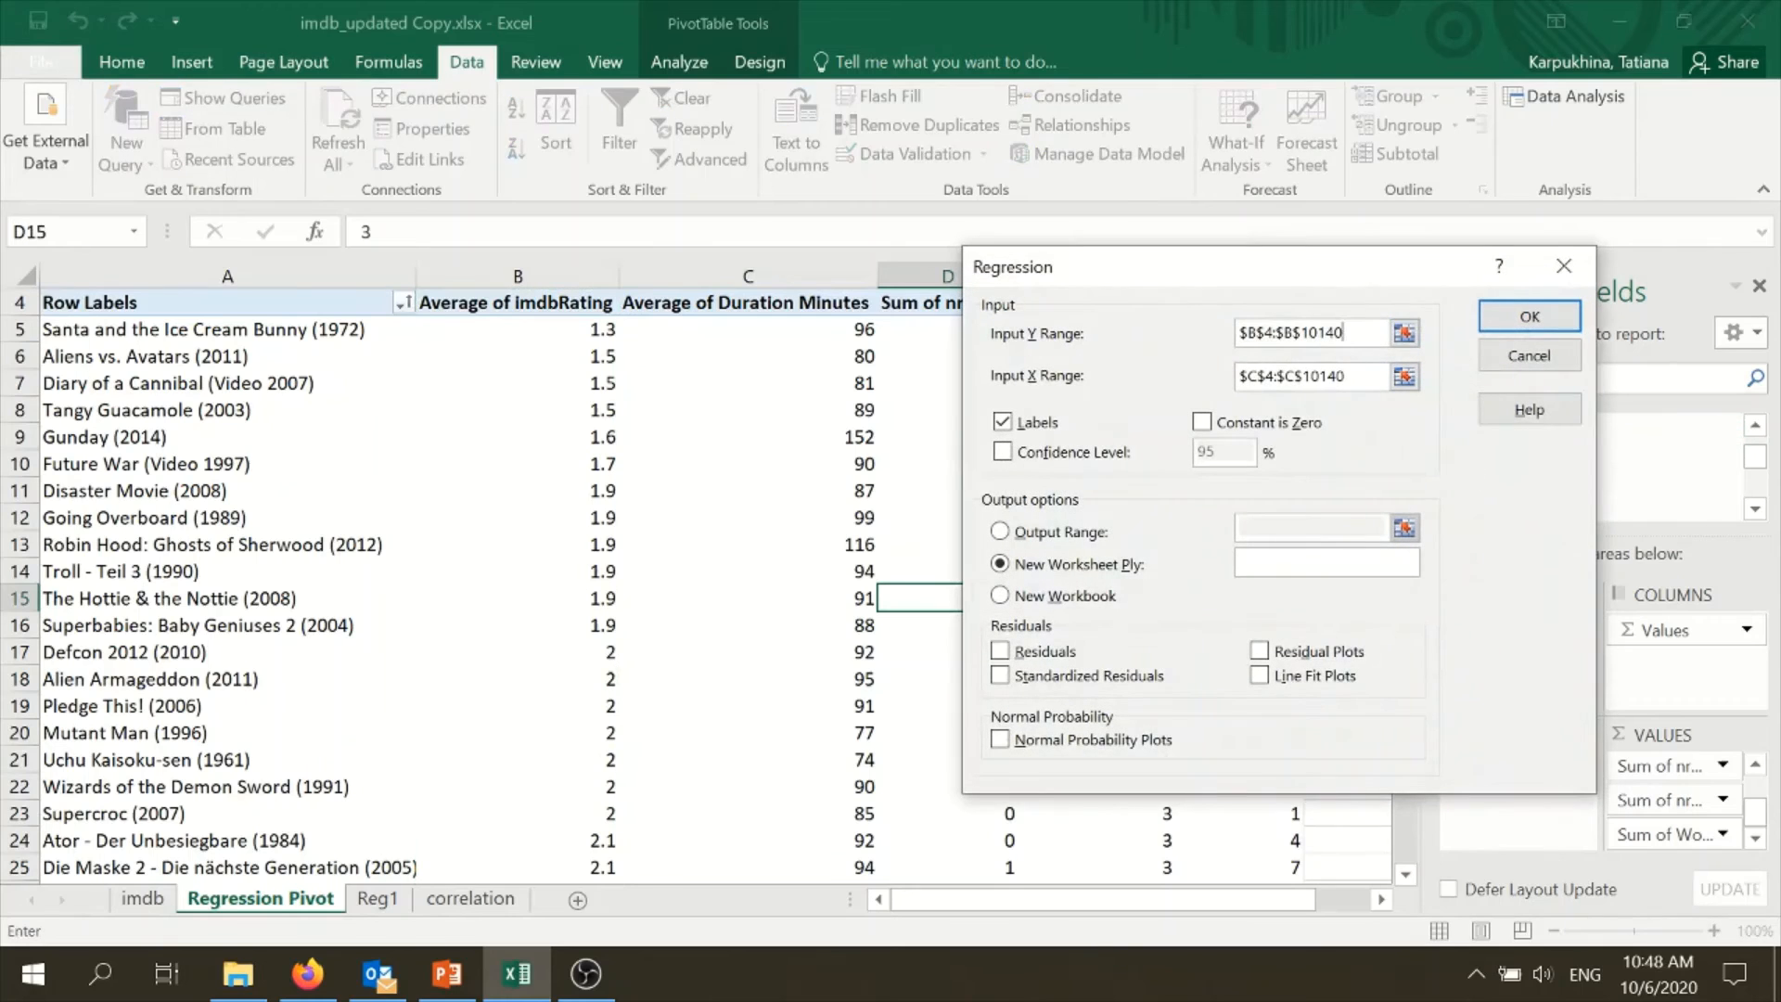
left_click_drag(1347, 333, 1176, 332)
key("BackSpace")
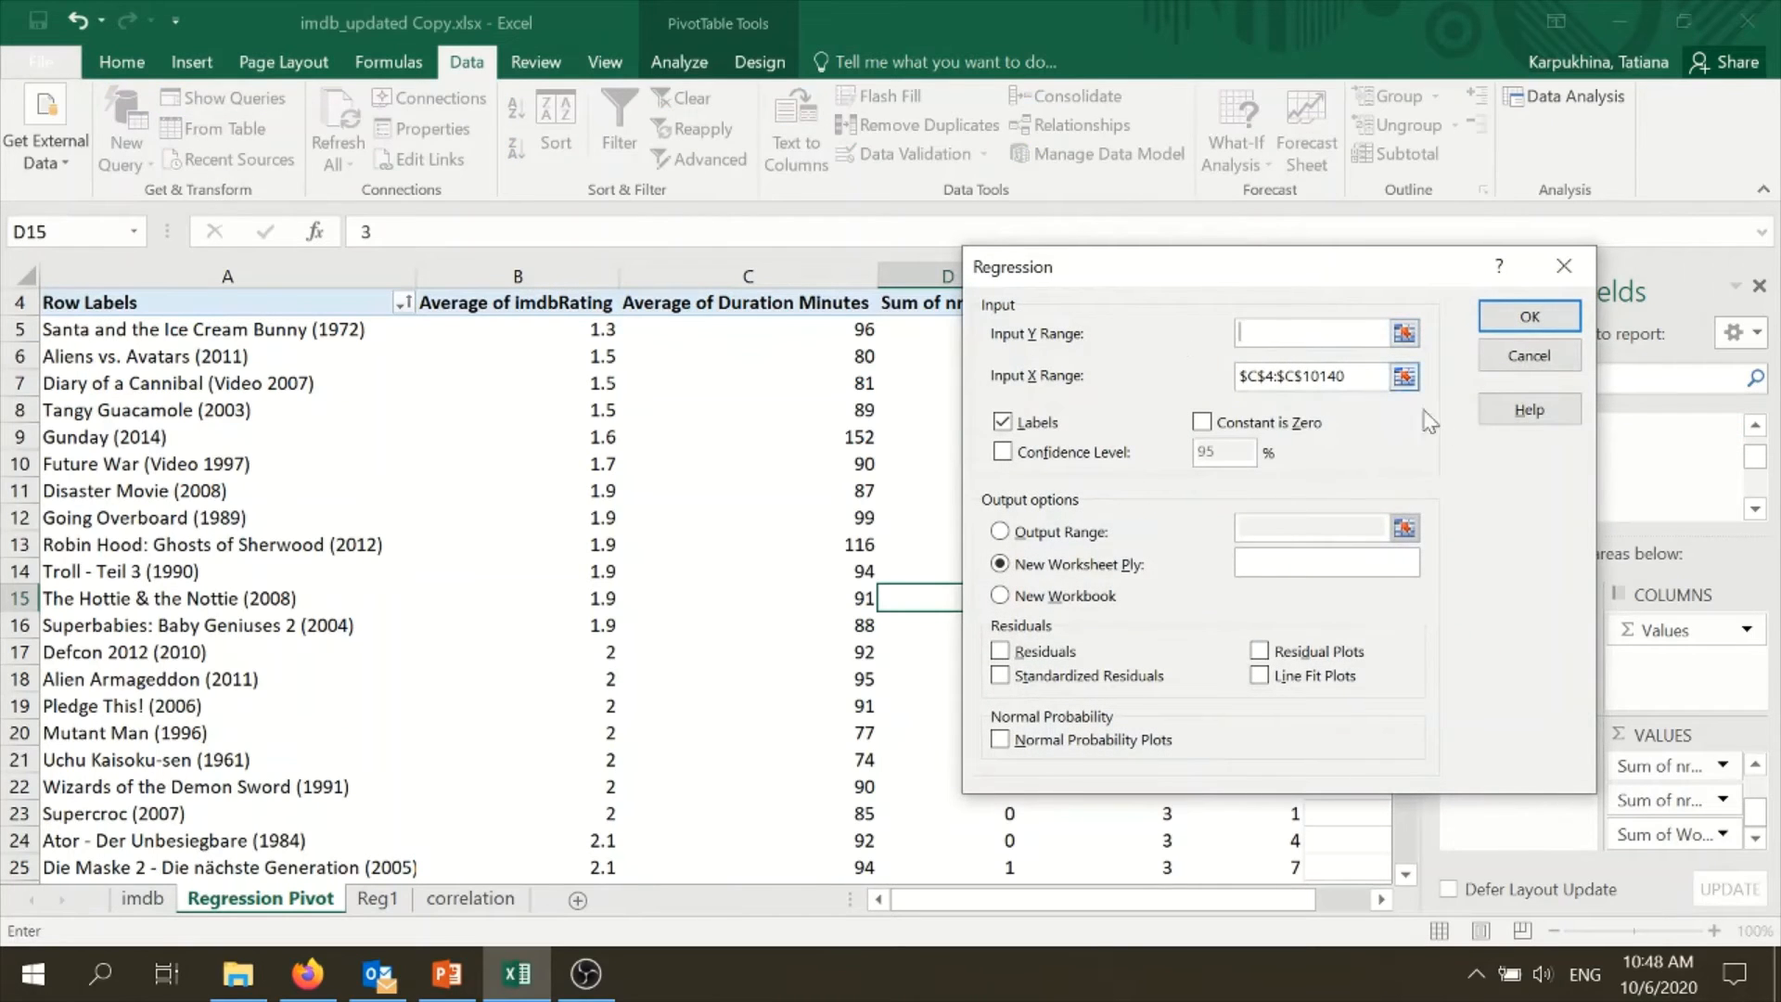
left_click_drag(1357, 375, 1197, 385)
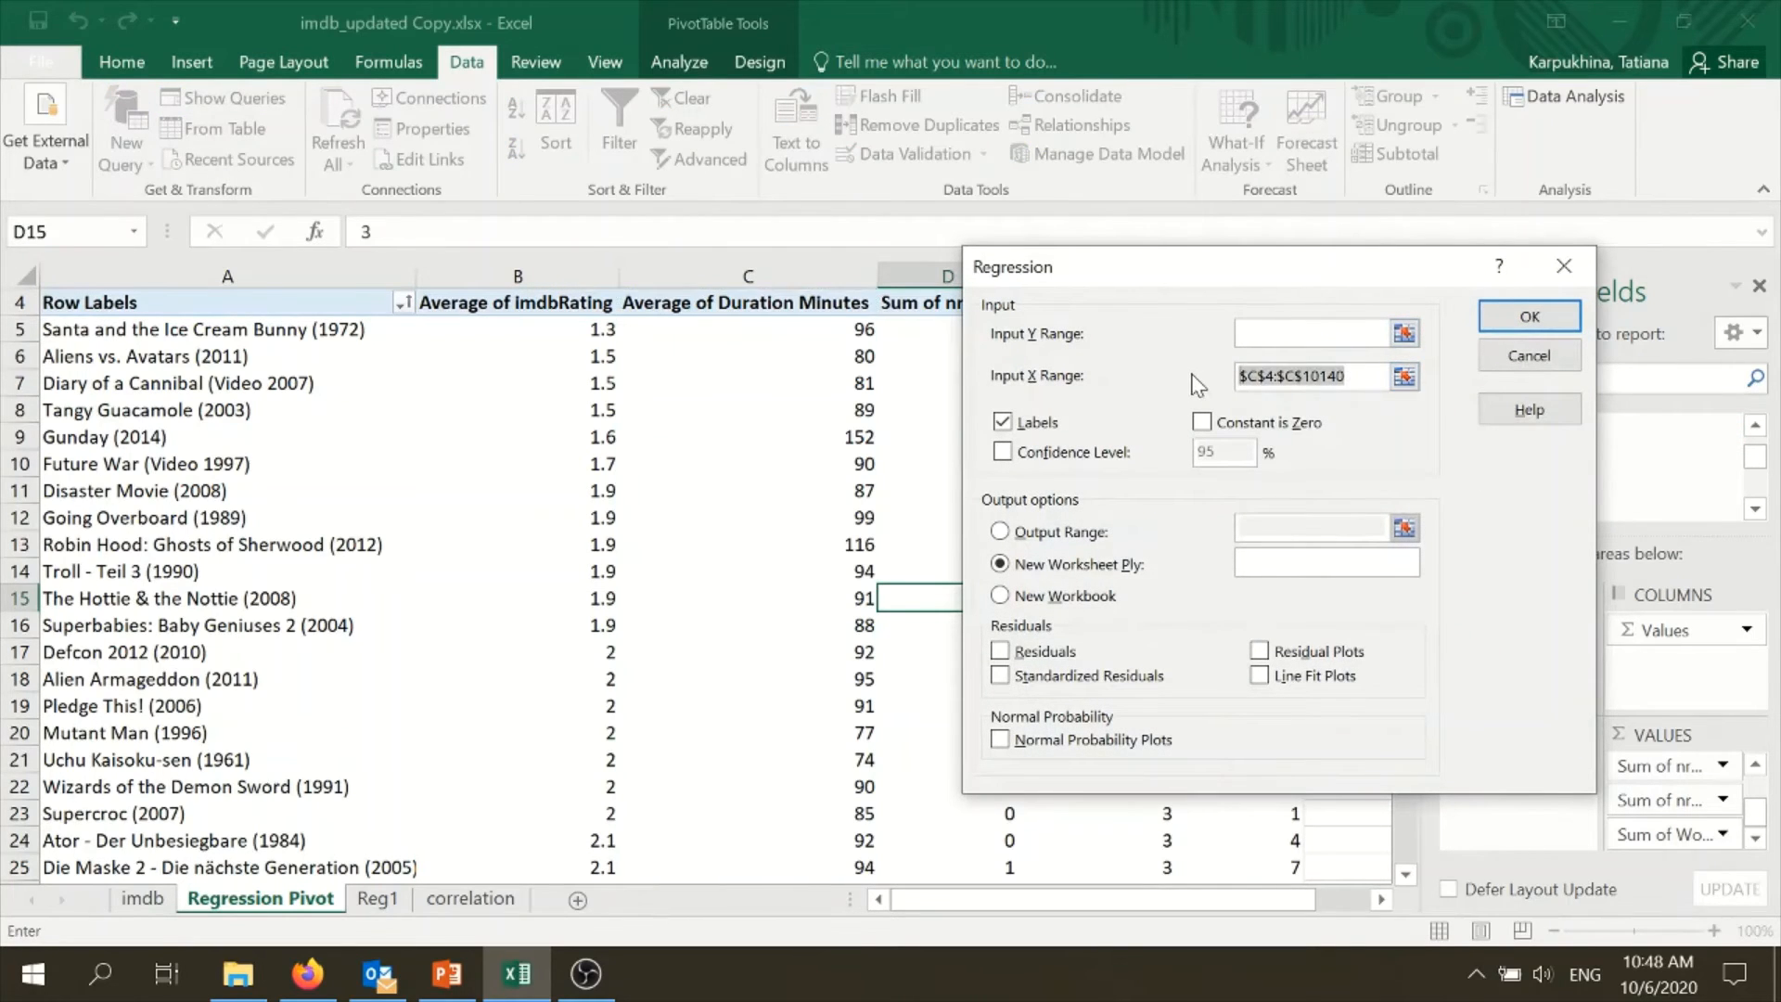
key("BackSpace")
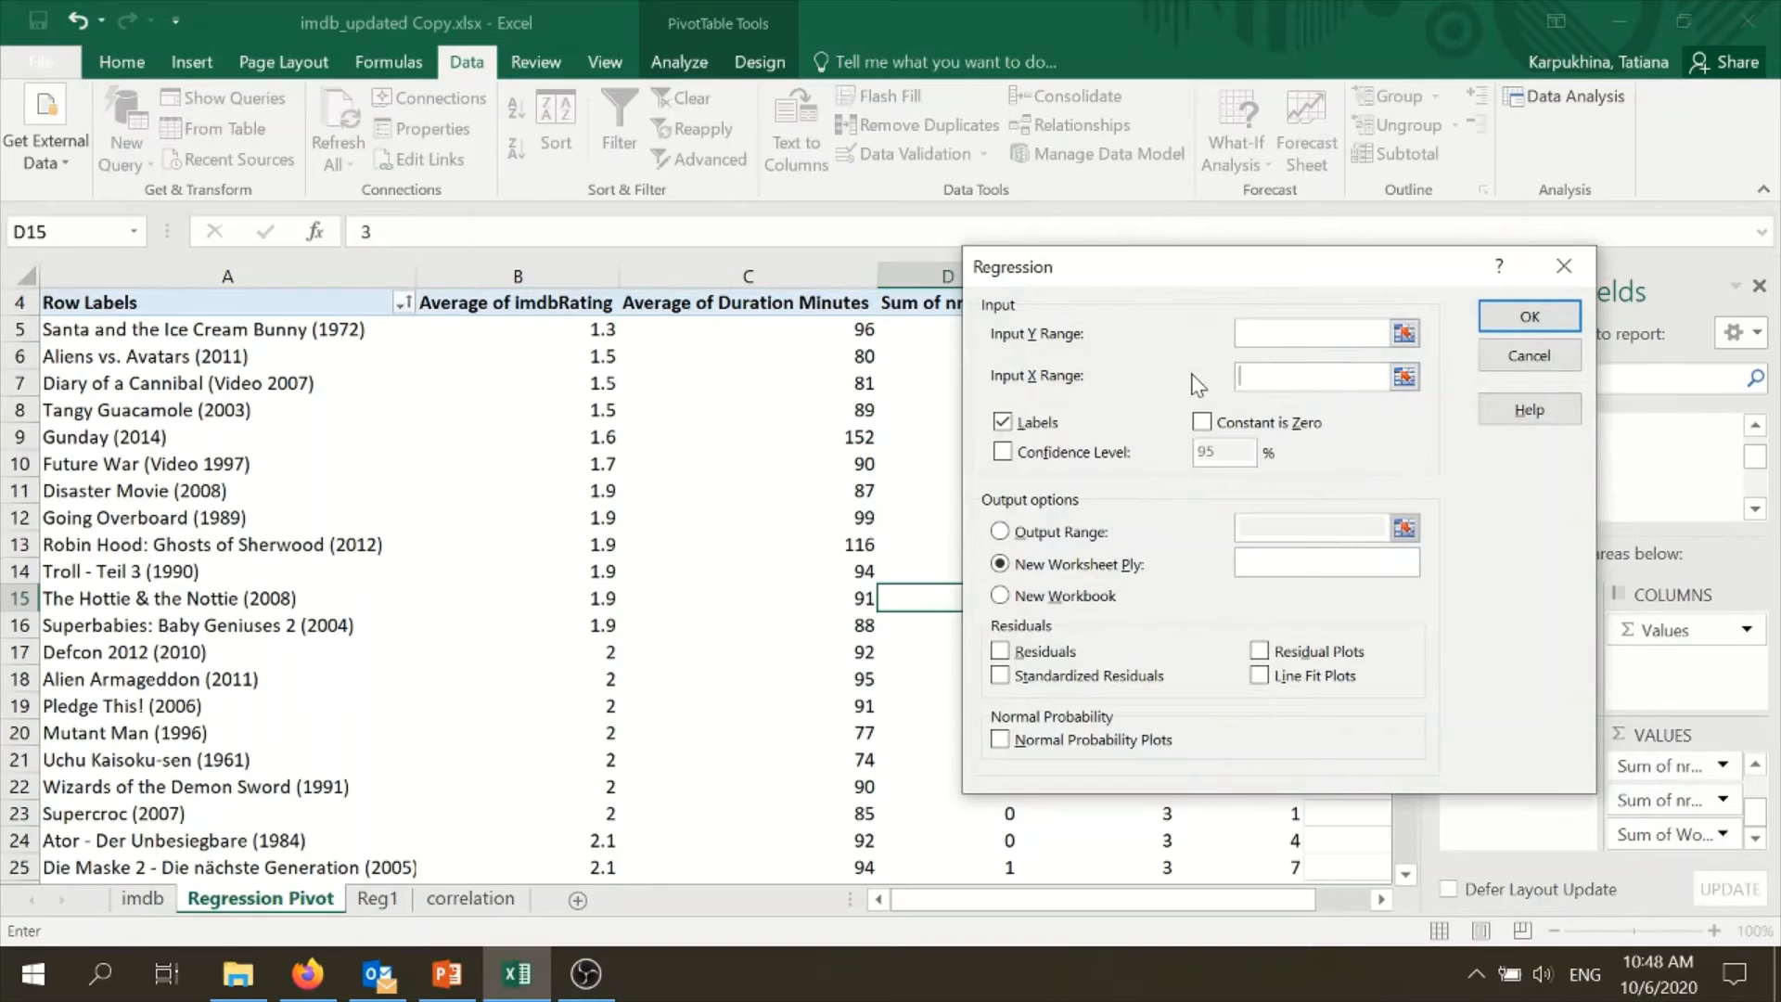
left_click(508, 306)
key("ctrl+shift+Down")
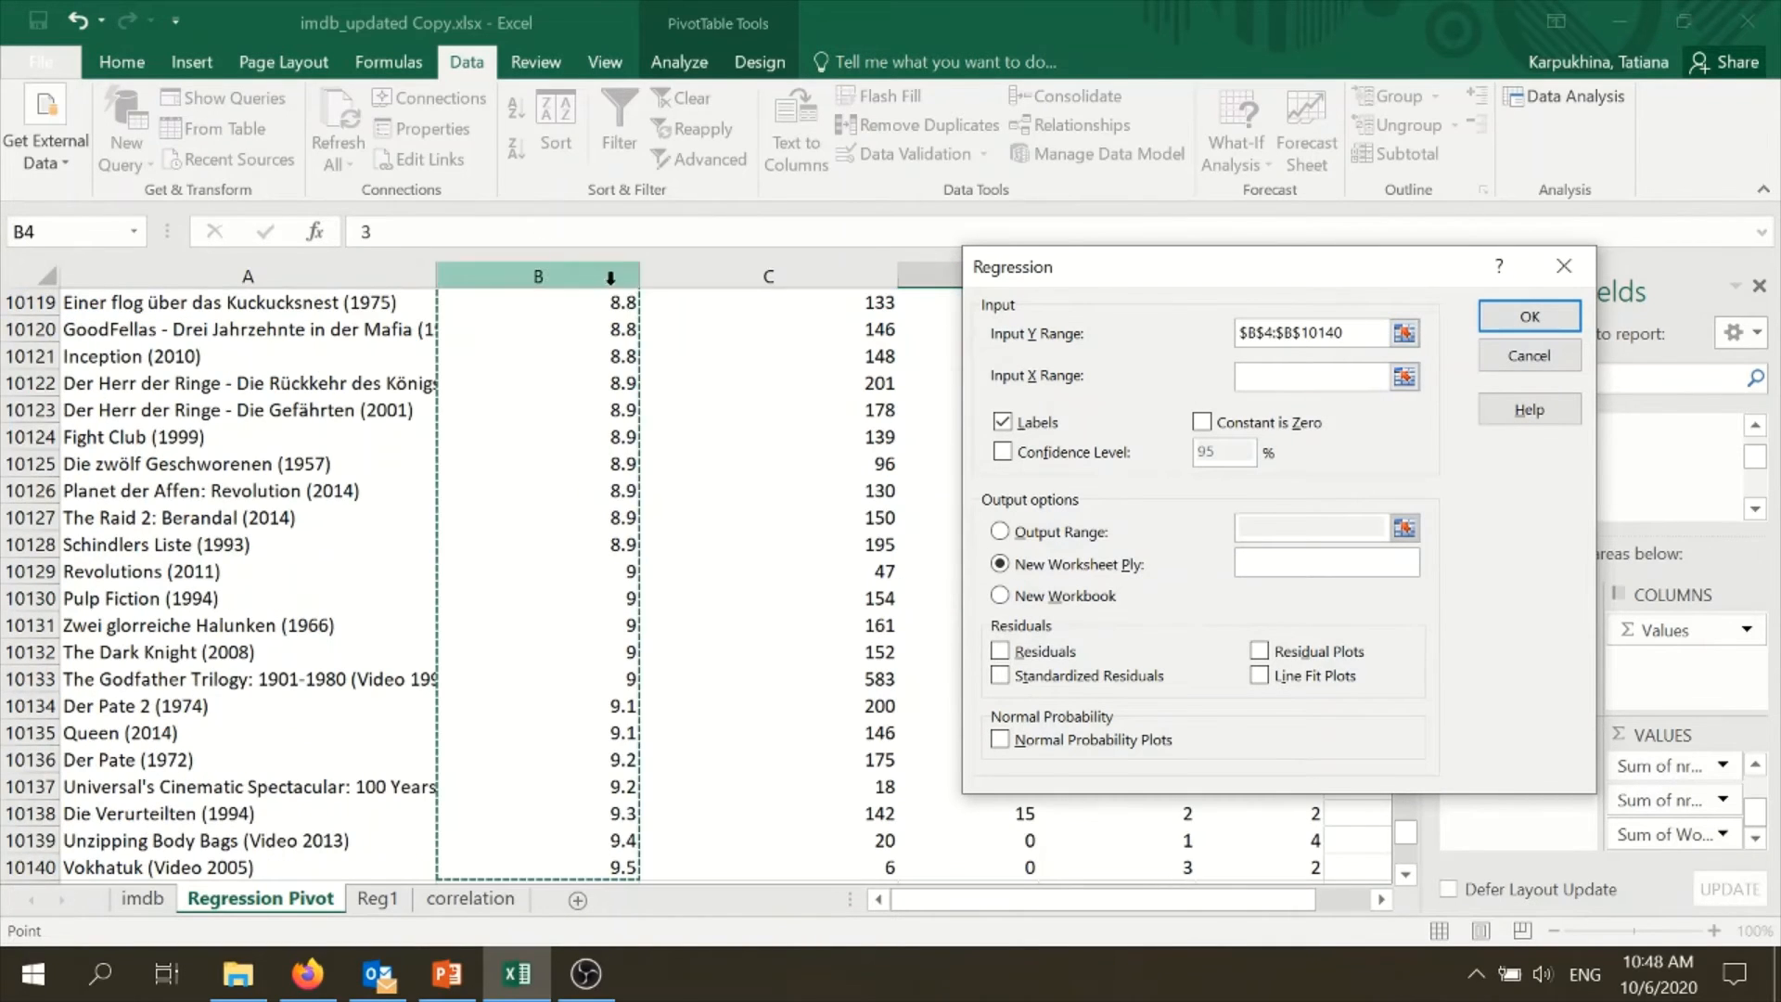
scroll(603, 728, "up", 2)
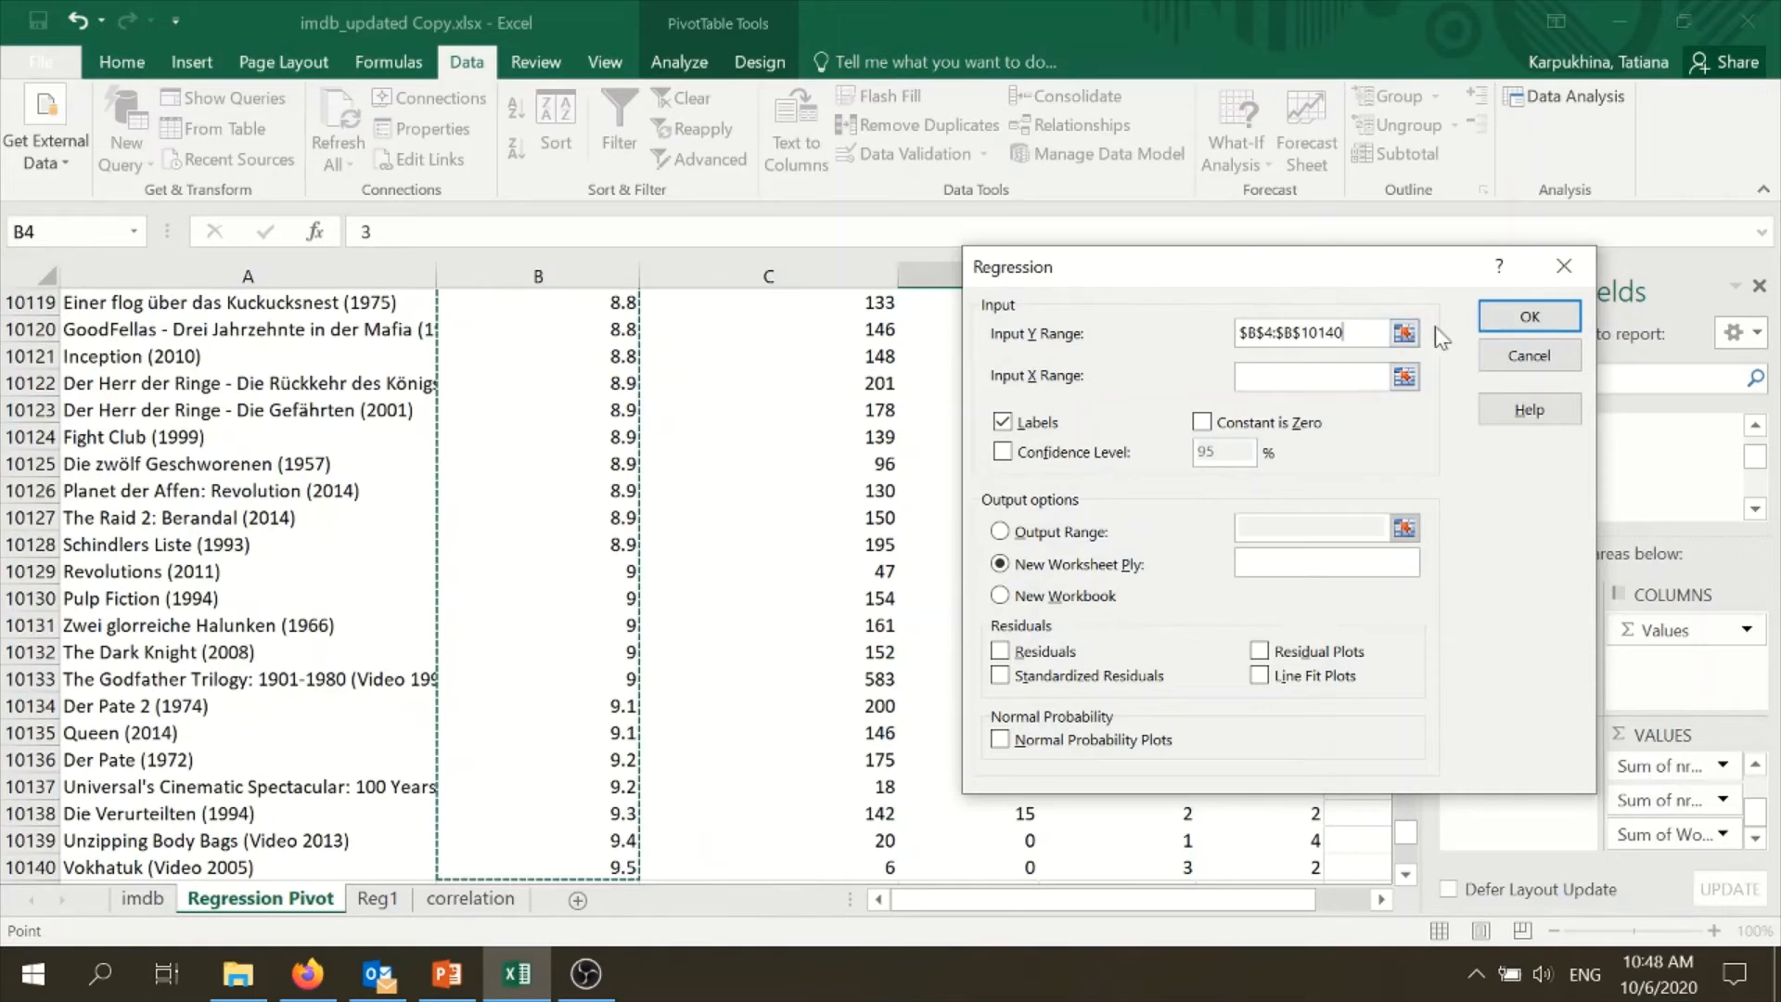
- Set the X range to the four explanatory variable columns, $C$4:$F$10140, and run the regression with labels to a new worksheet
left_click_drag(1310, 280, 765, 306)
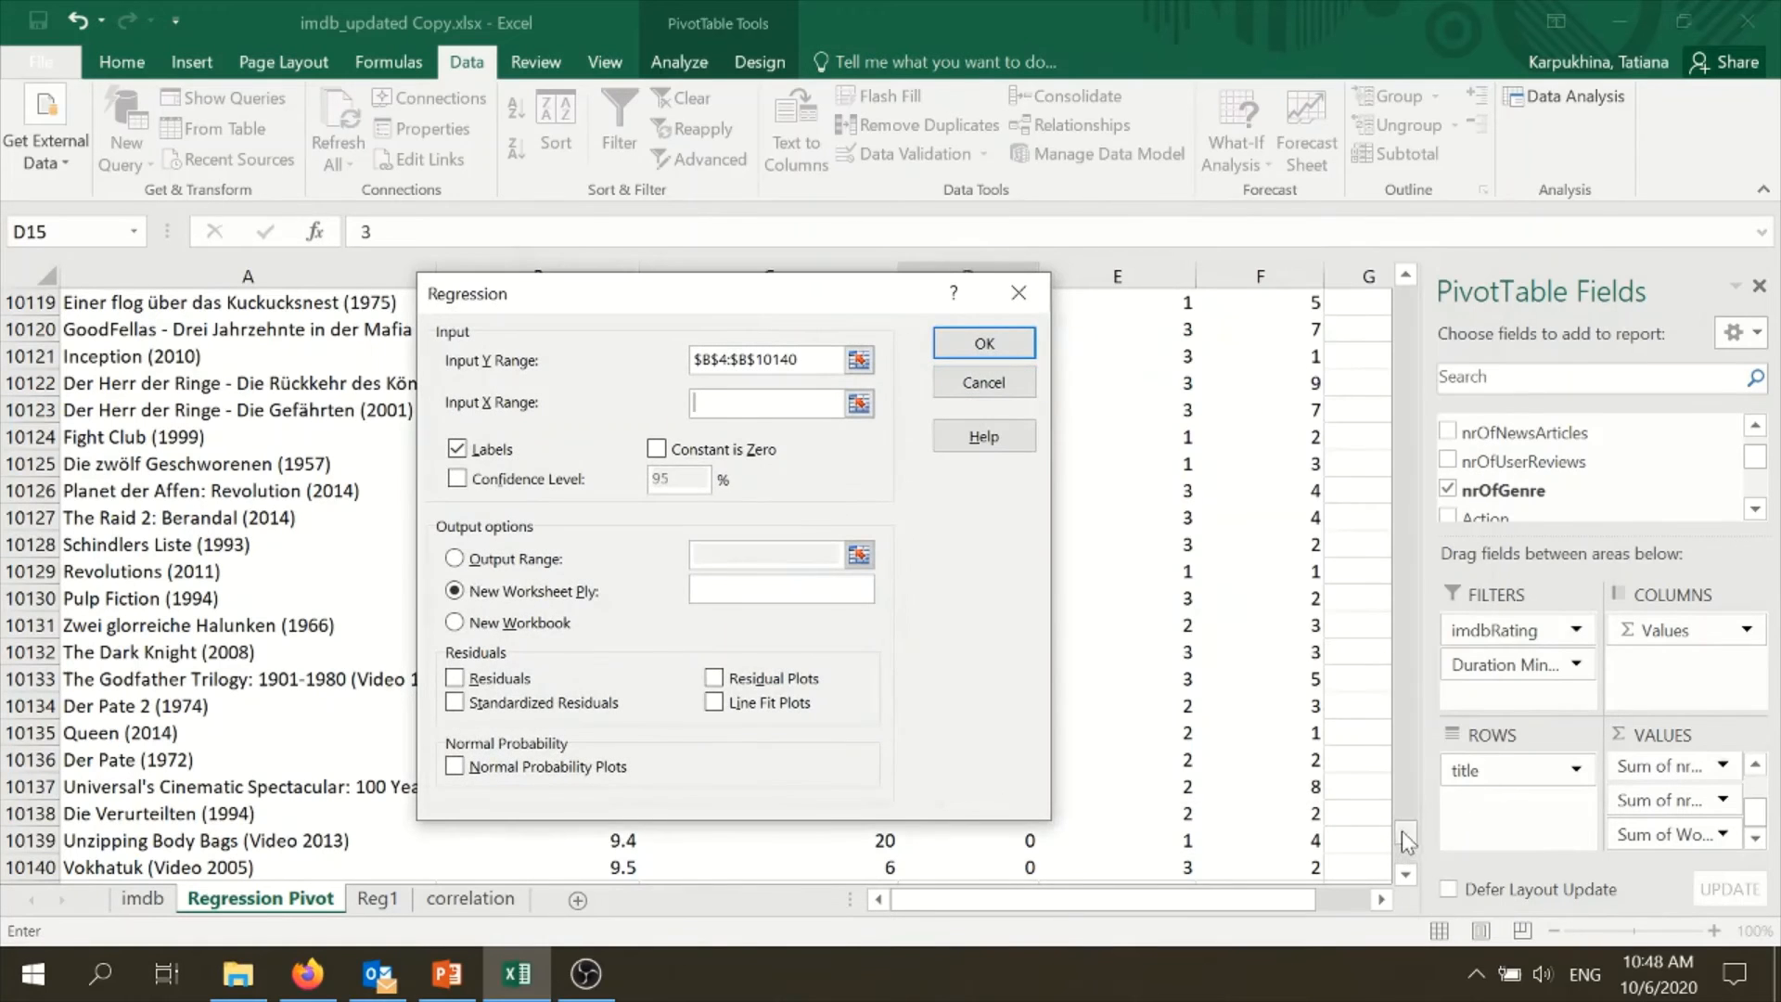
left_click_drag(1403, 833, 1327, 264)
left_click_drag(843, 306, 1445, 458)
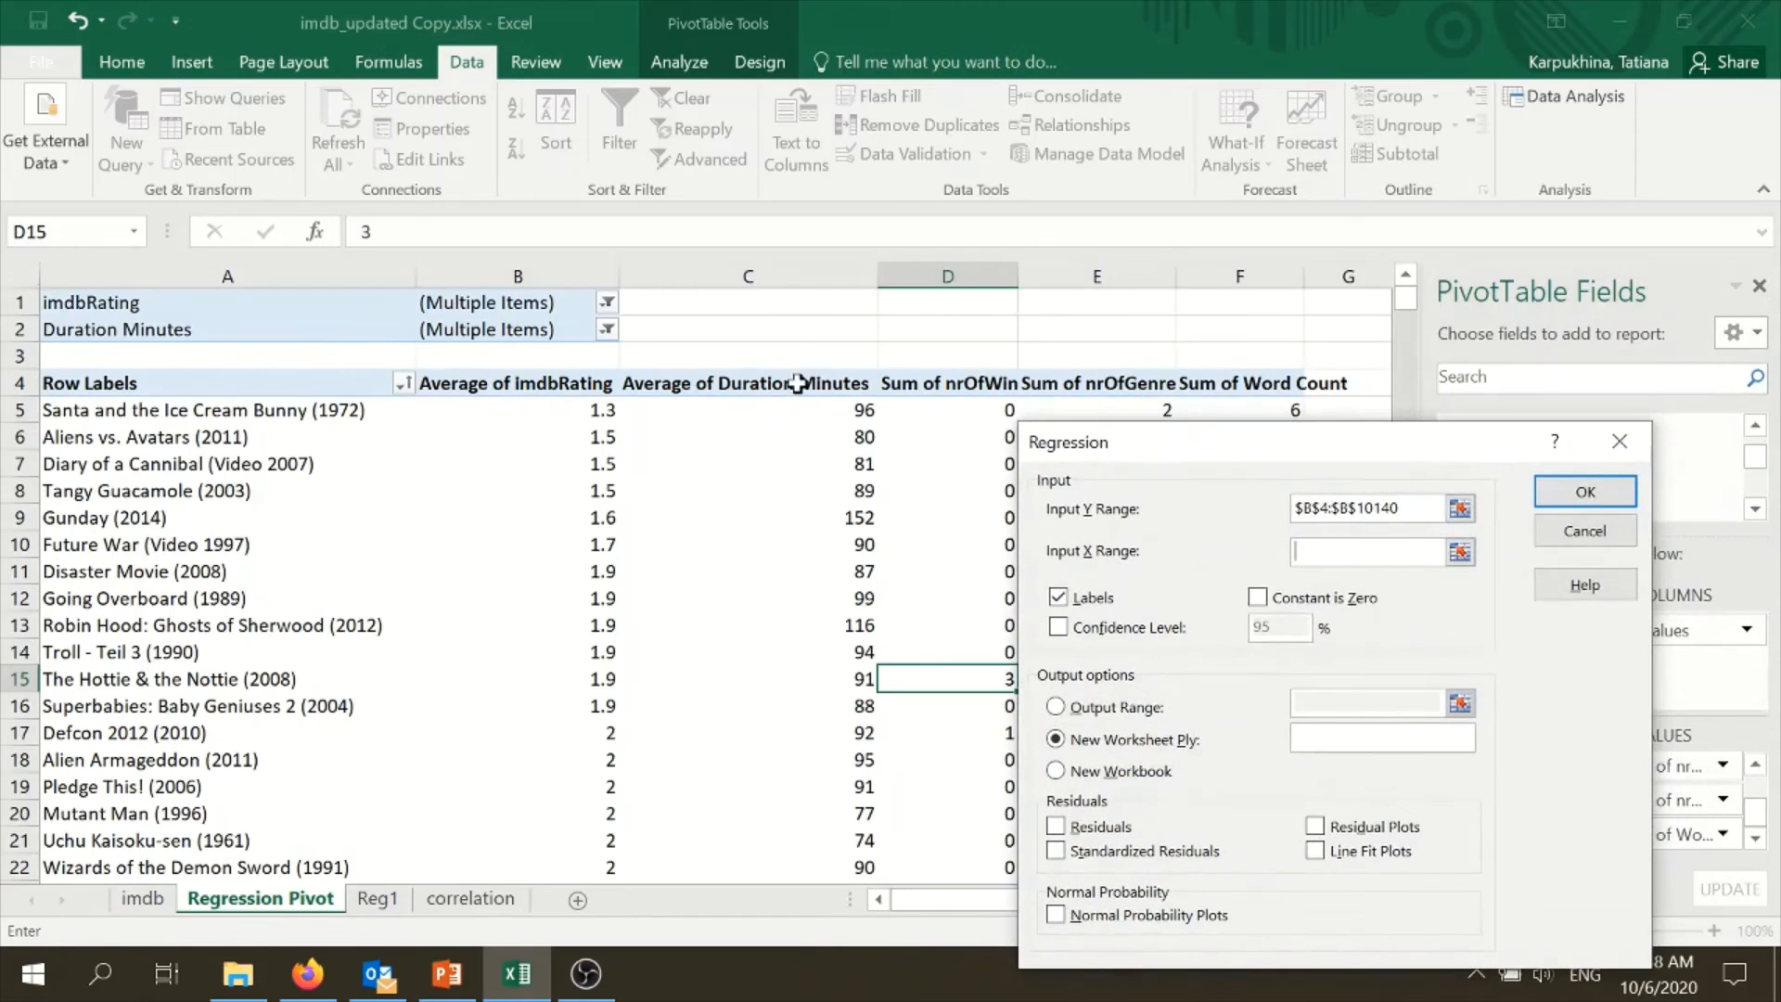
left_click_drag(798, 383, 1216, 409)
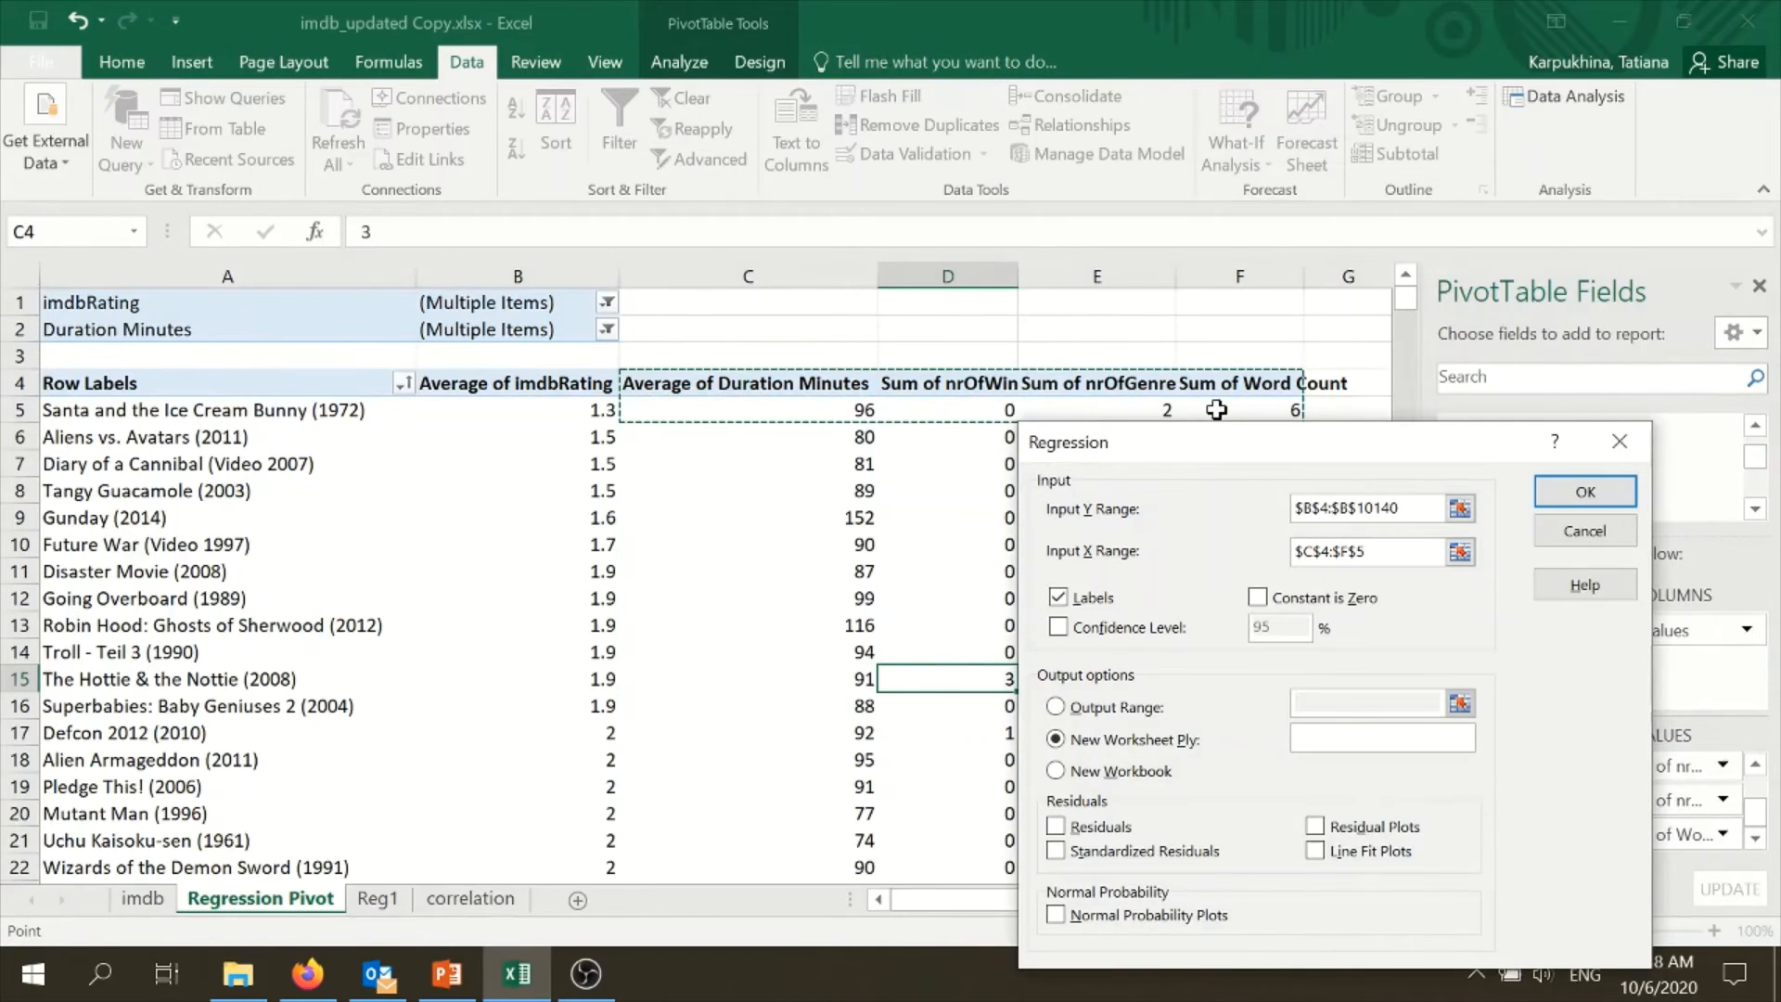
key("ctrl+shift+Down")
left_click_drag(1285, 467, 1101, 289)
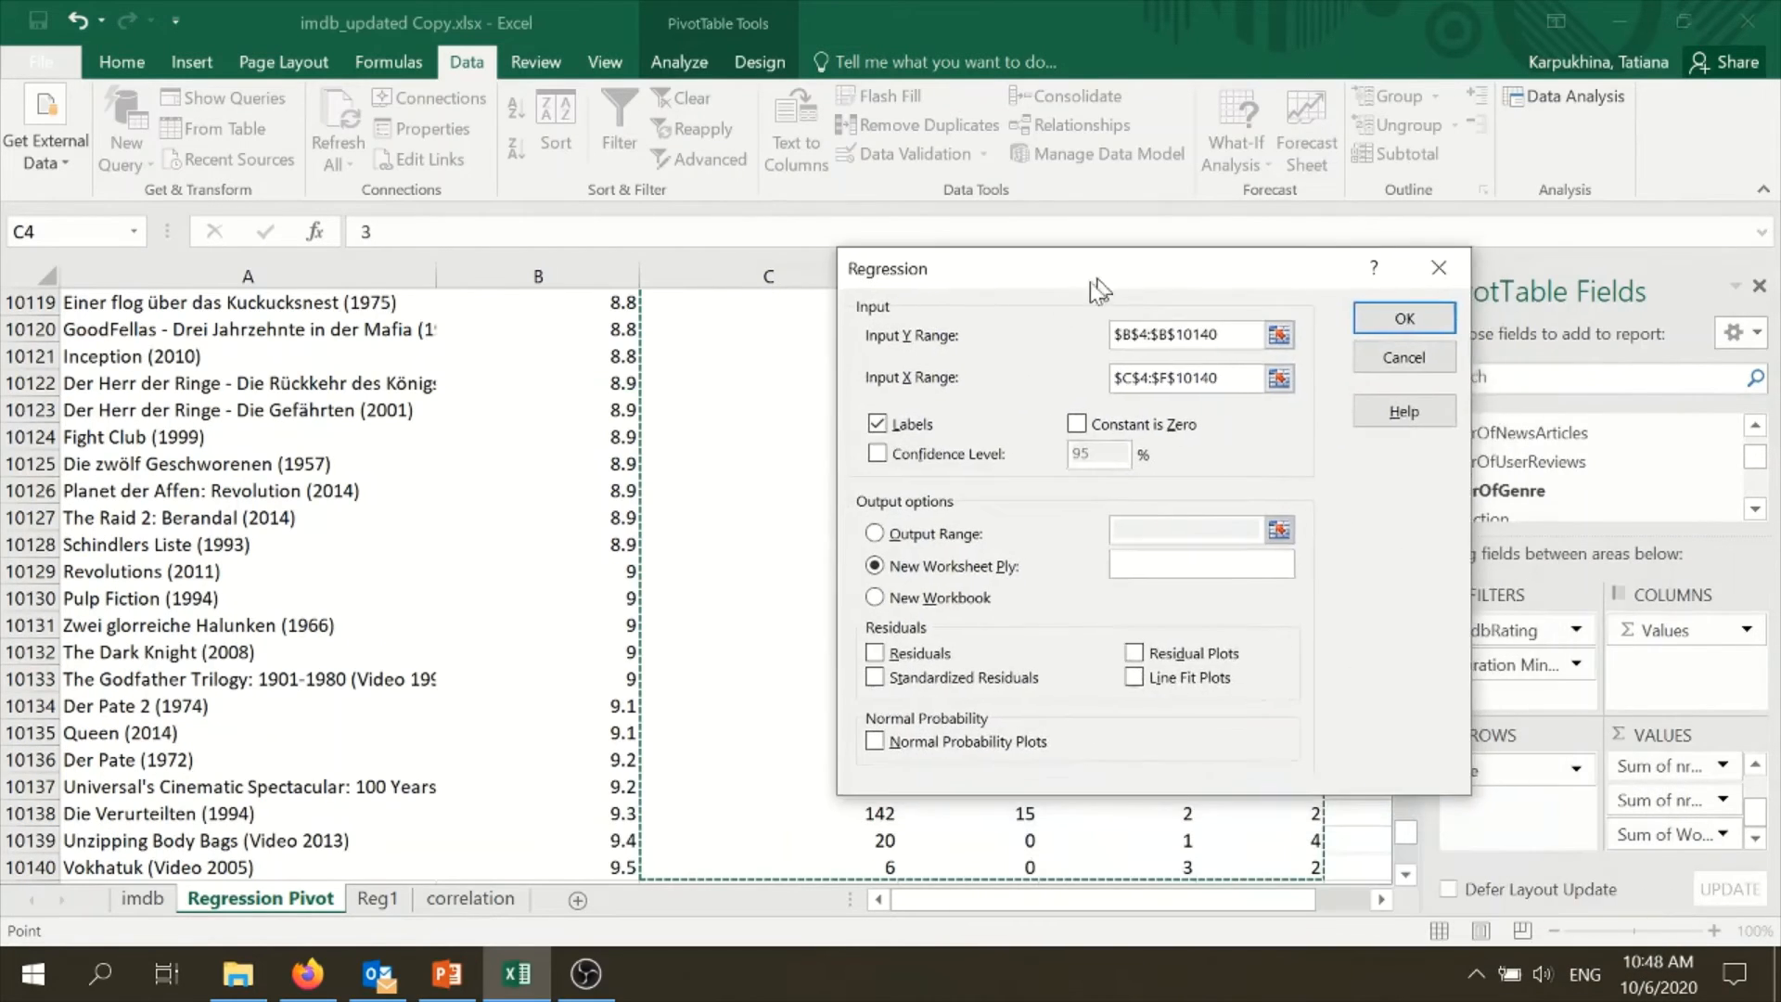
left_click(1396, 318)
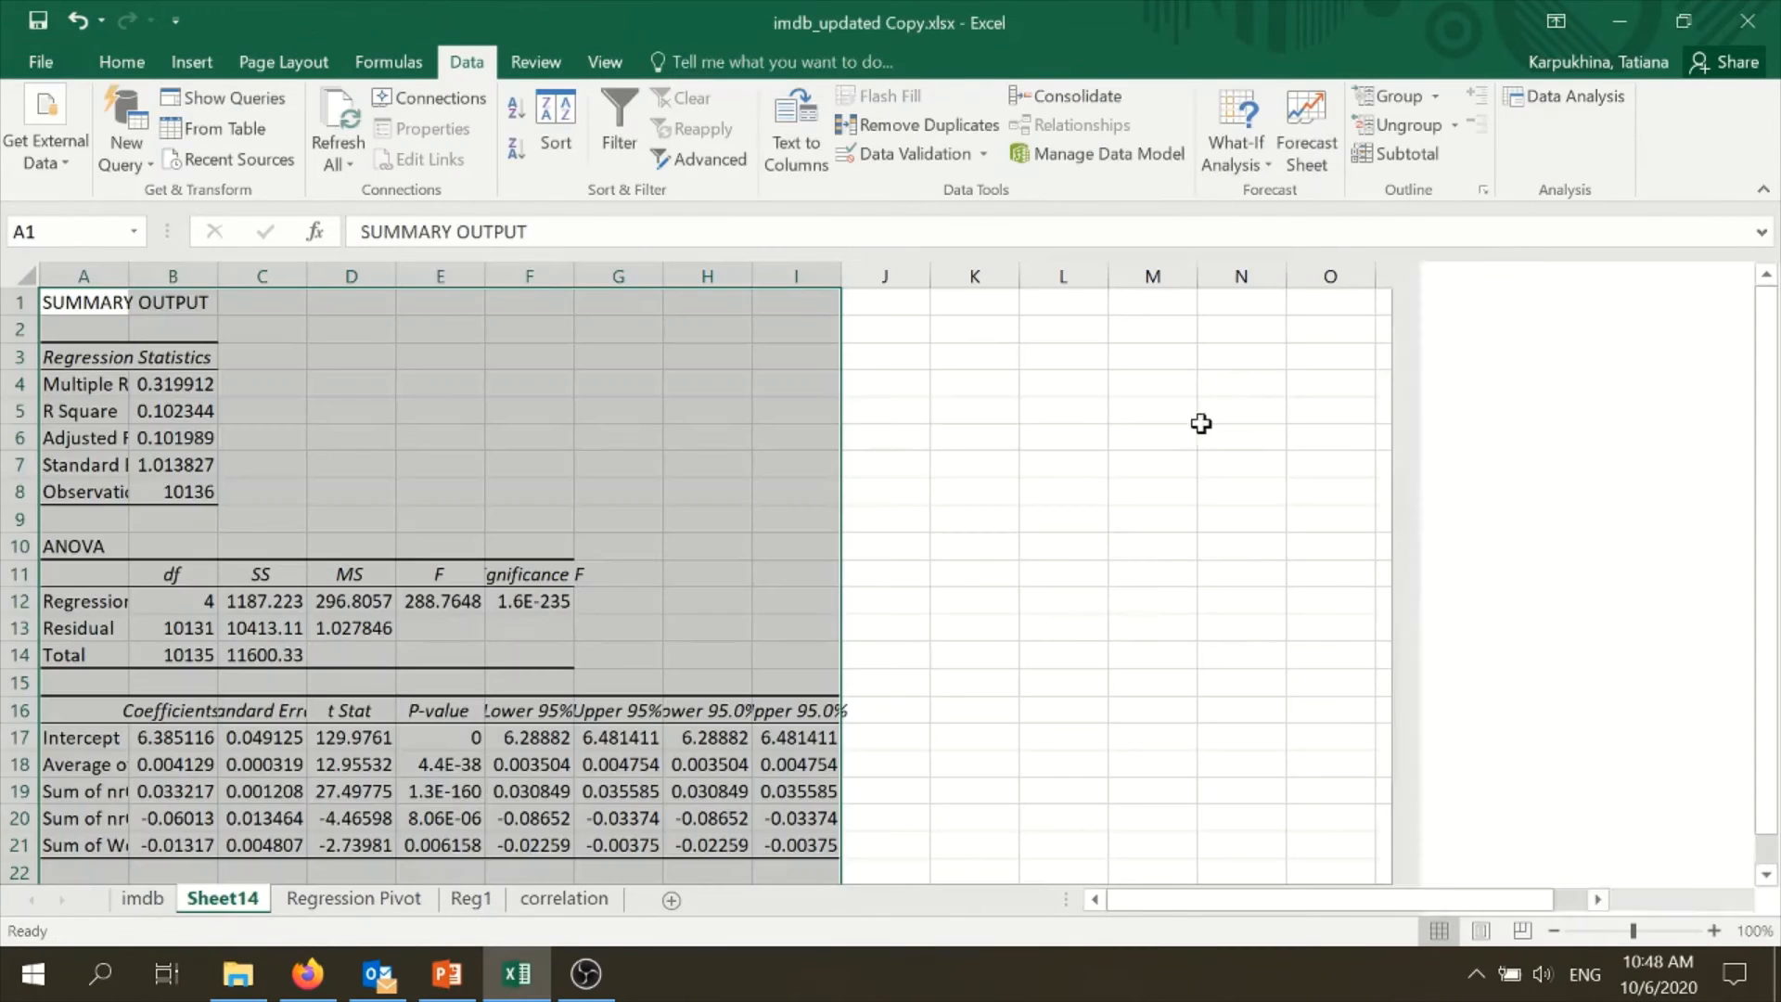
- Move the new regression output sheet after the correlation sheet and rename it Reg2
left_click_drag(211, 905, 649, 896)
right_click(595, 901)
left_click(659, 634)
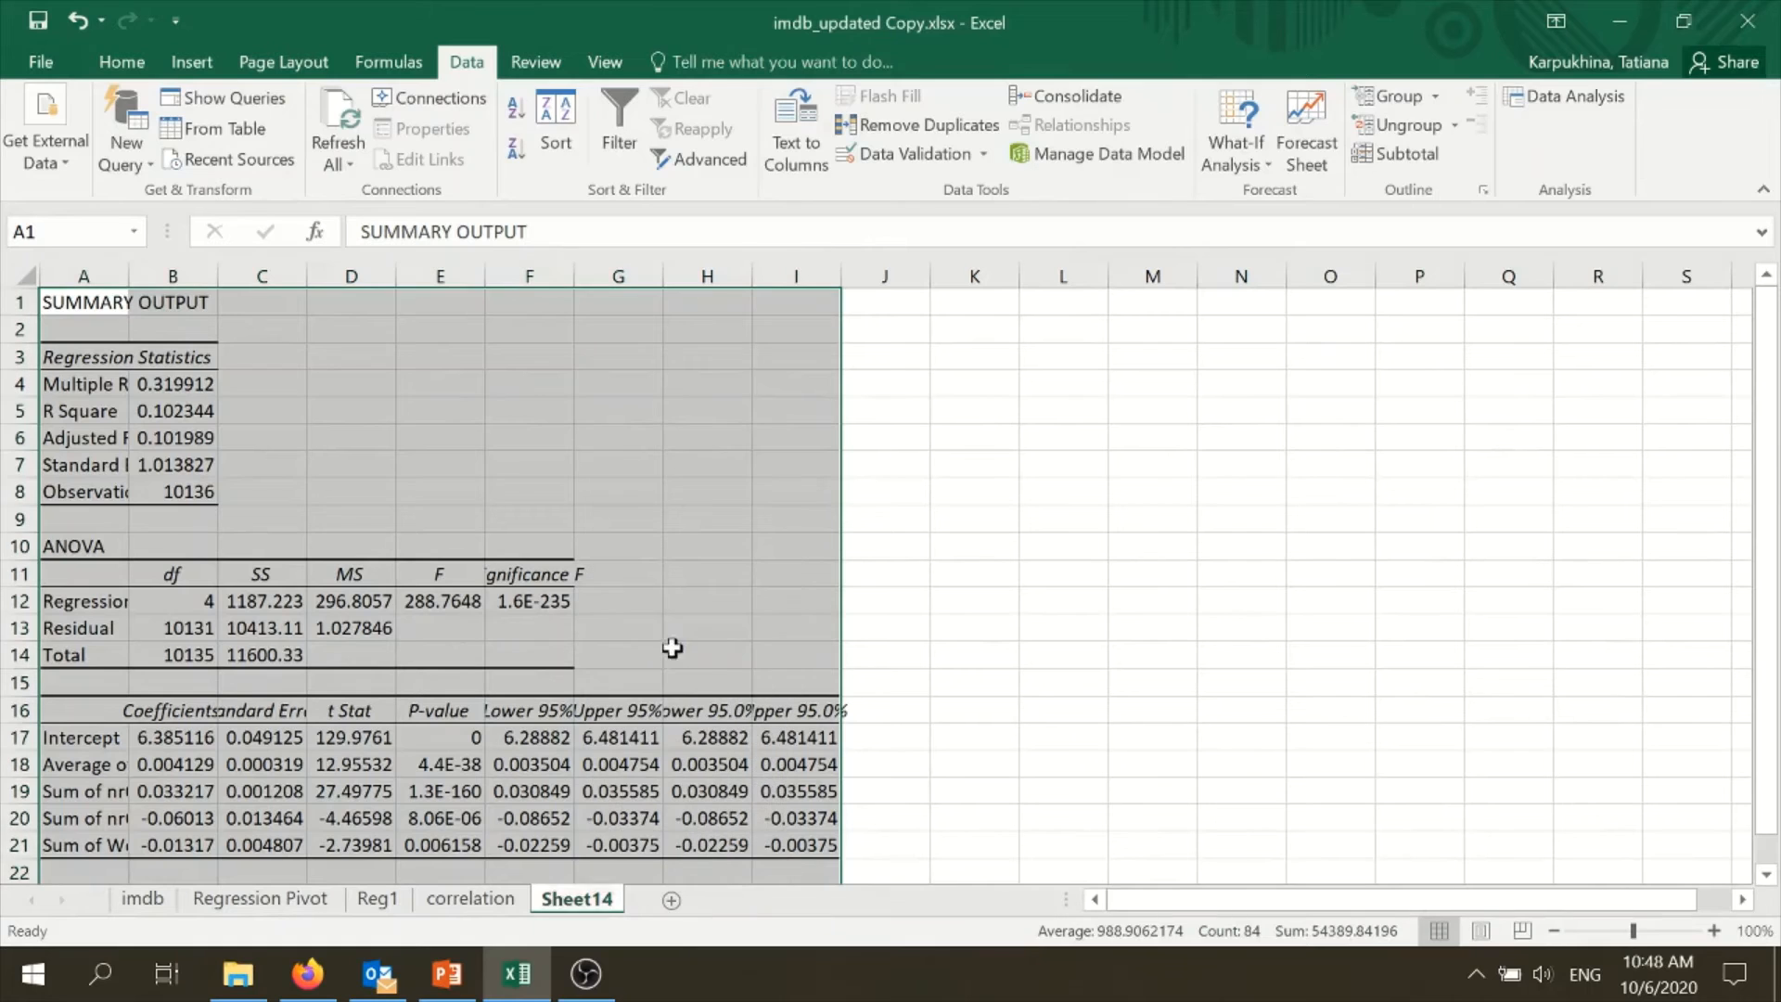
type("Reg")
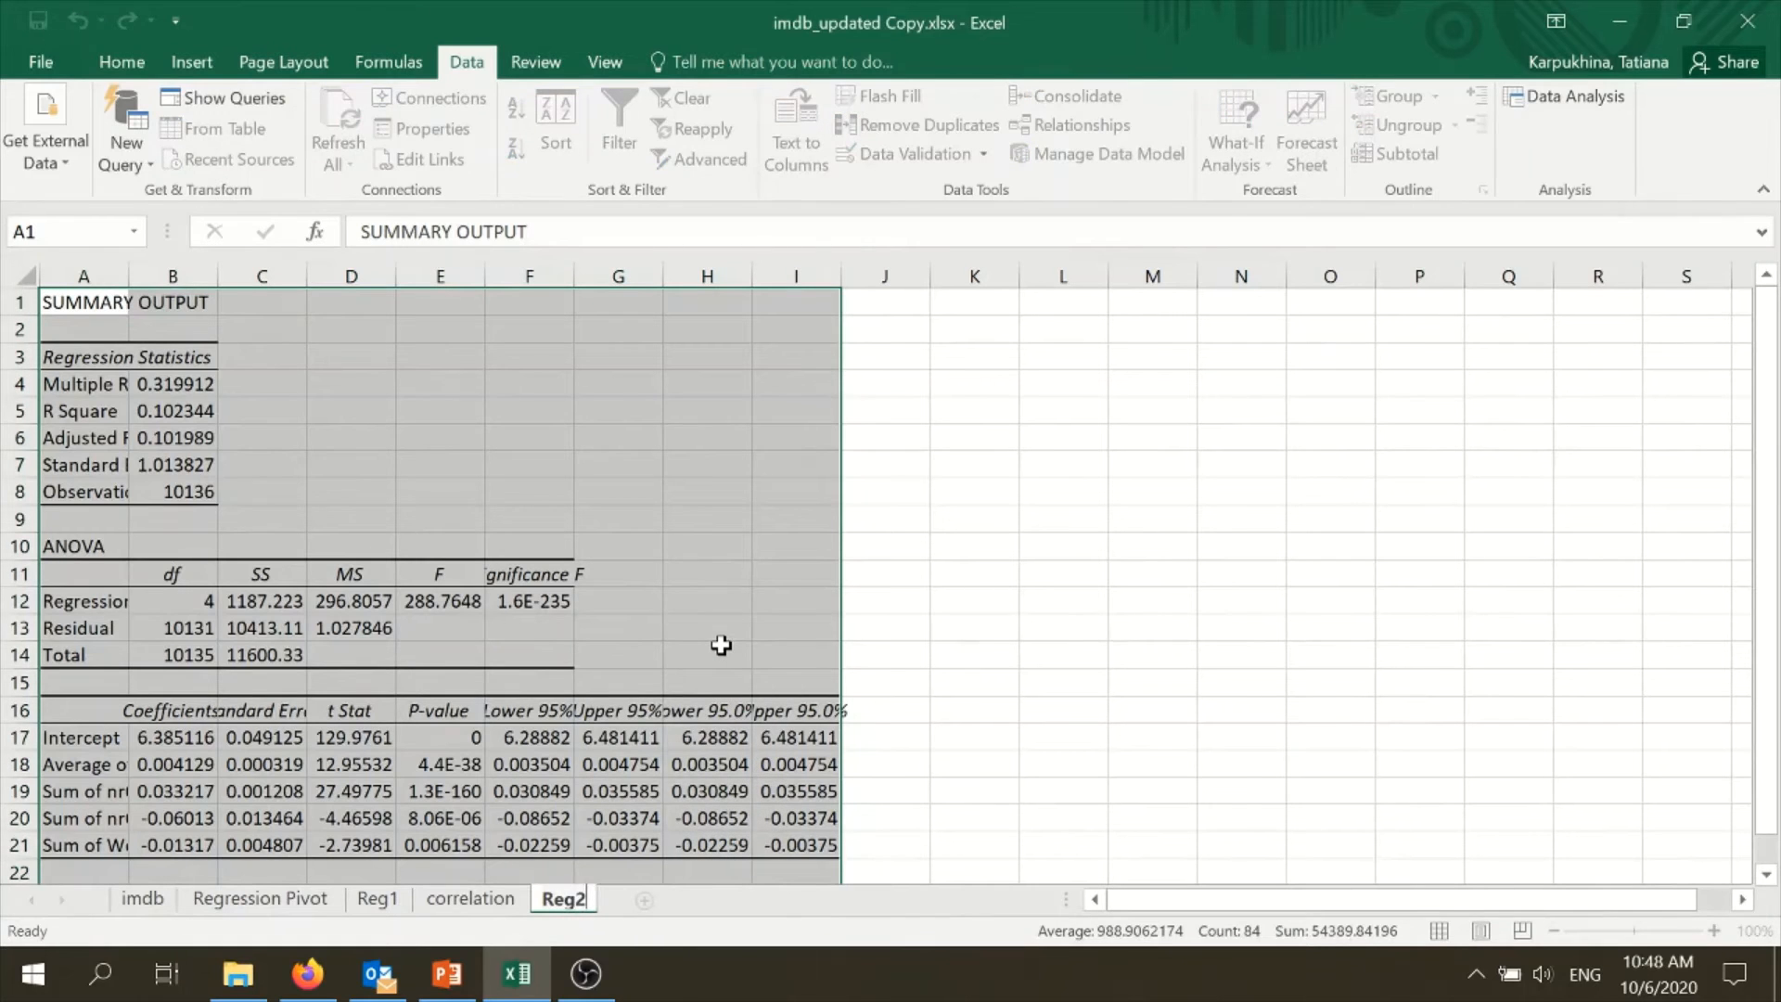
type("2")
left_click(938, 687)
- Autofit columns A to I of the regression output on the Reg2 sheet
left_click_drag(102, 275, 836, 282)
double_click(837, 281)
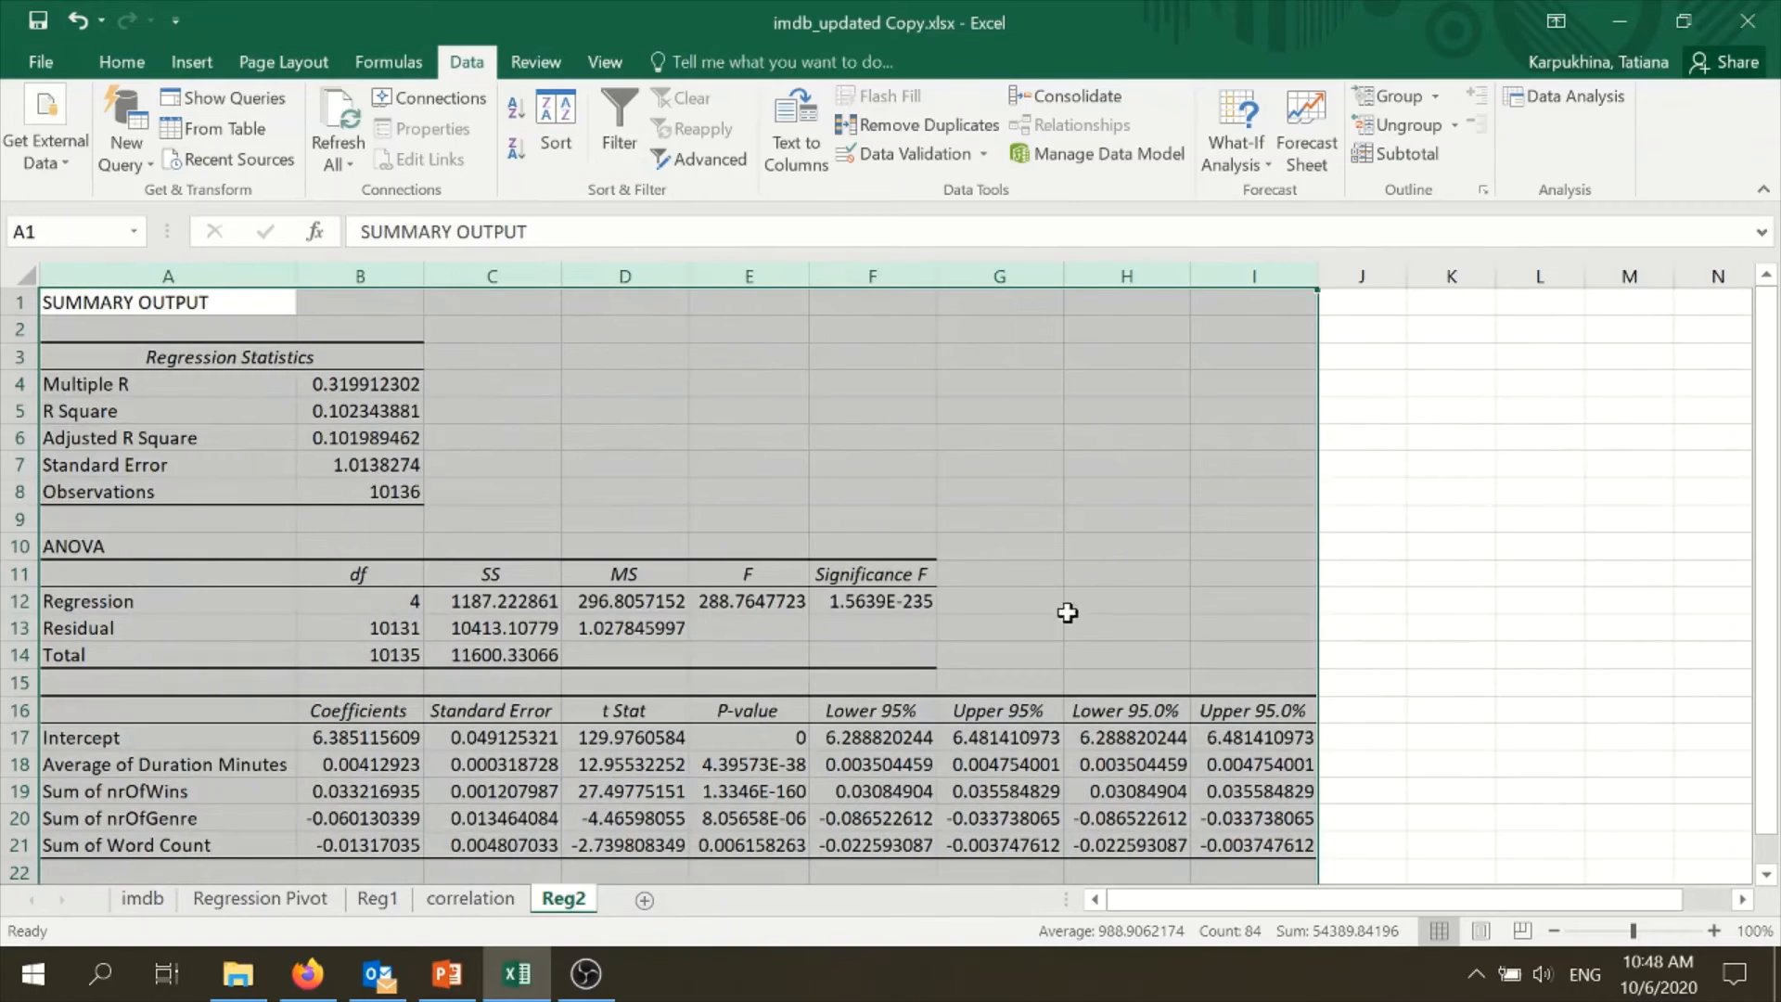
left_click(1119, 711)
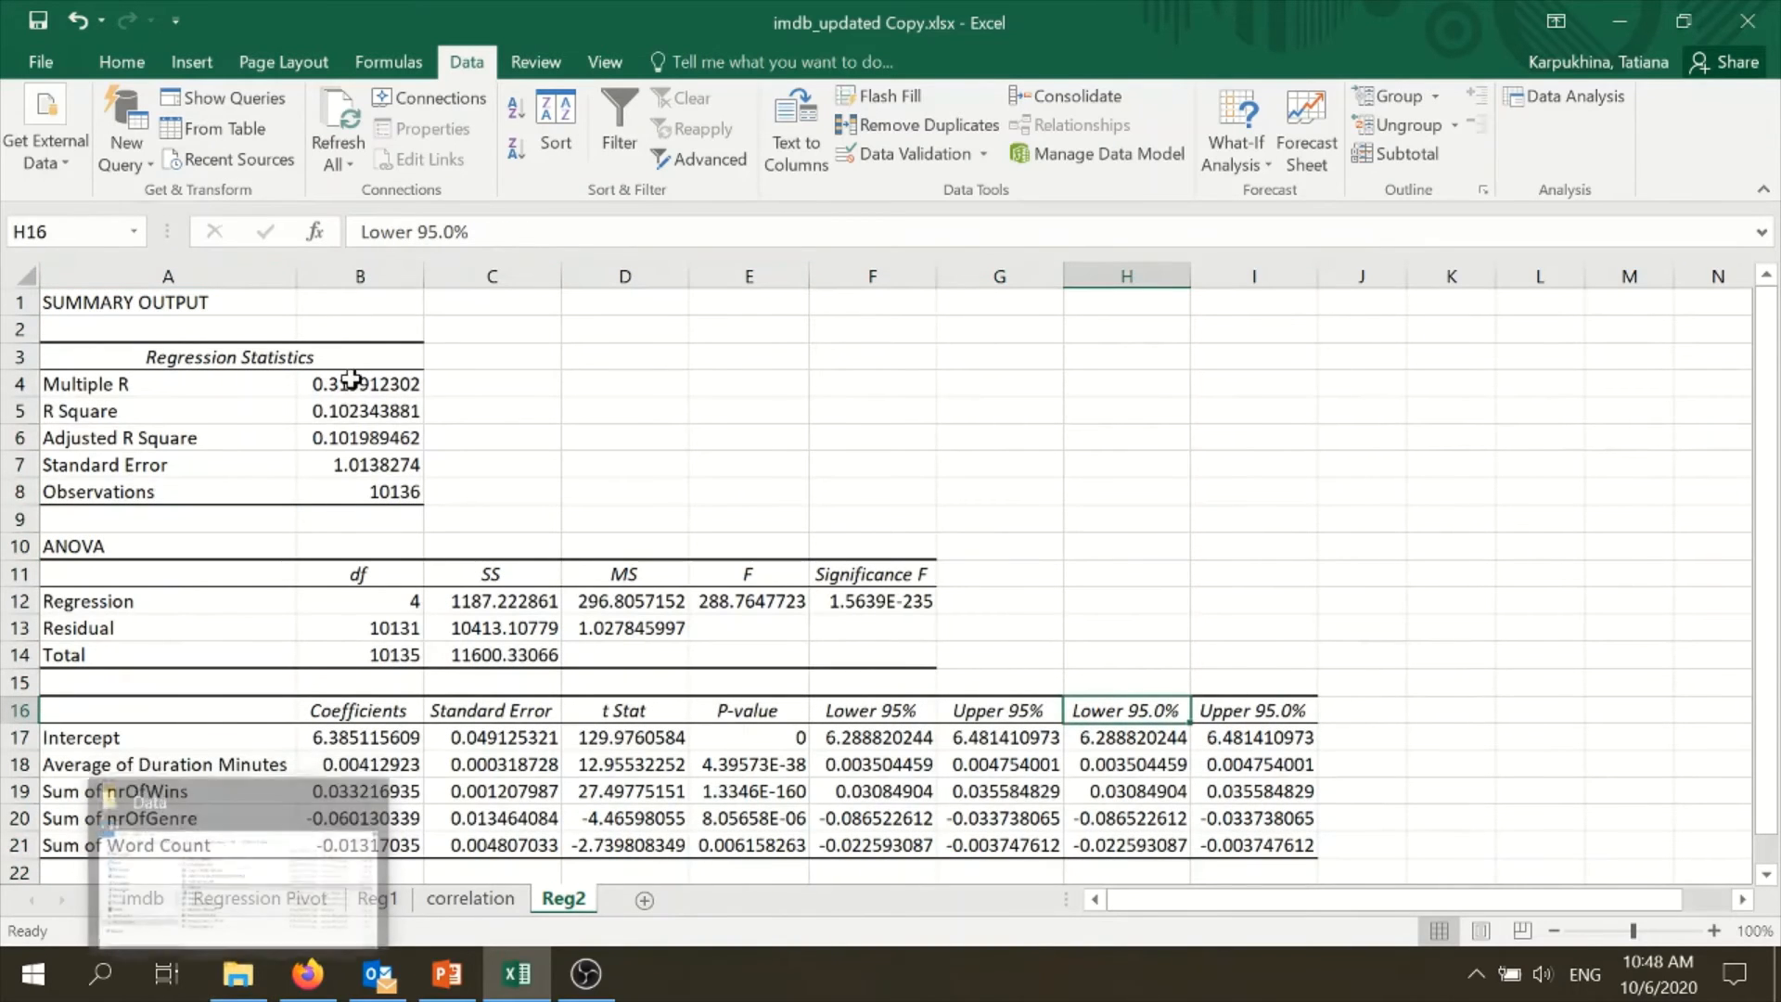
- Format the regression output values in B4:I21 as numbers with two decimal places
left_click_drag(350, 384, 1299, 840)
right_click(901, 828)
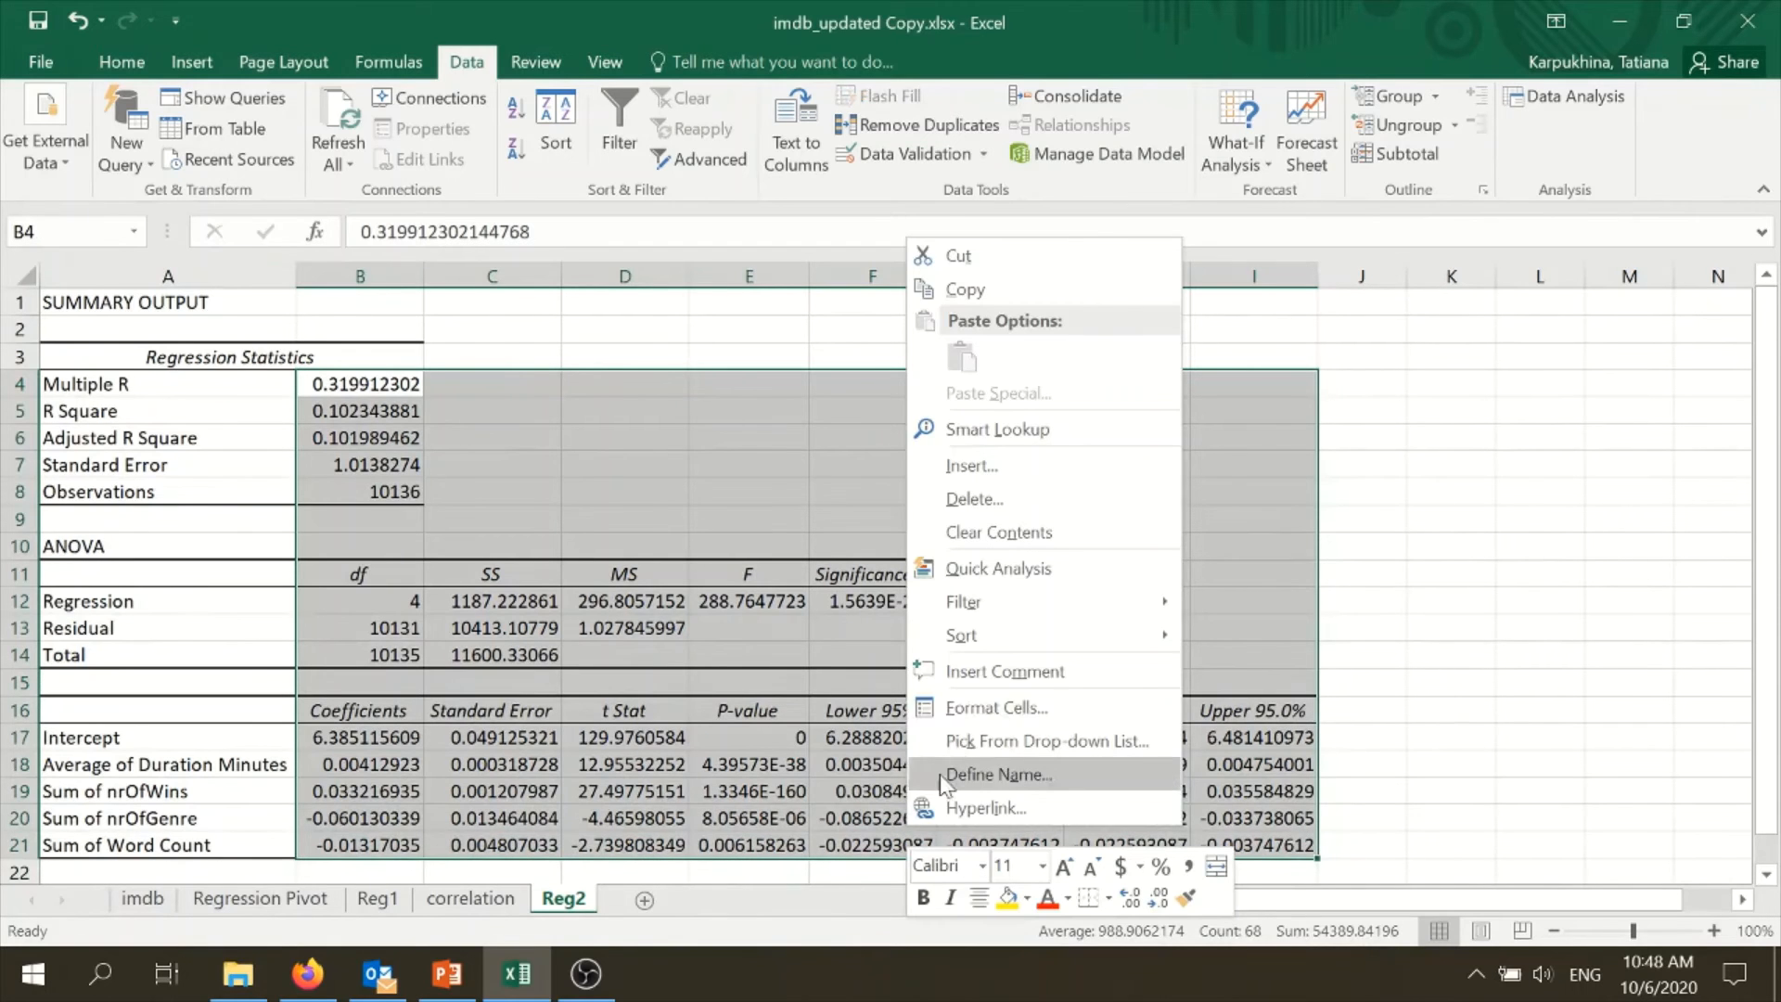
left_click(974, 707)
left_click(734, 407)
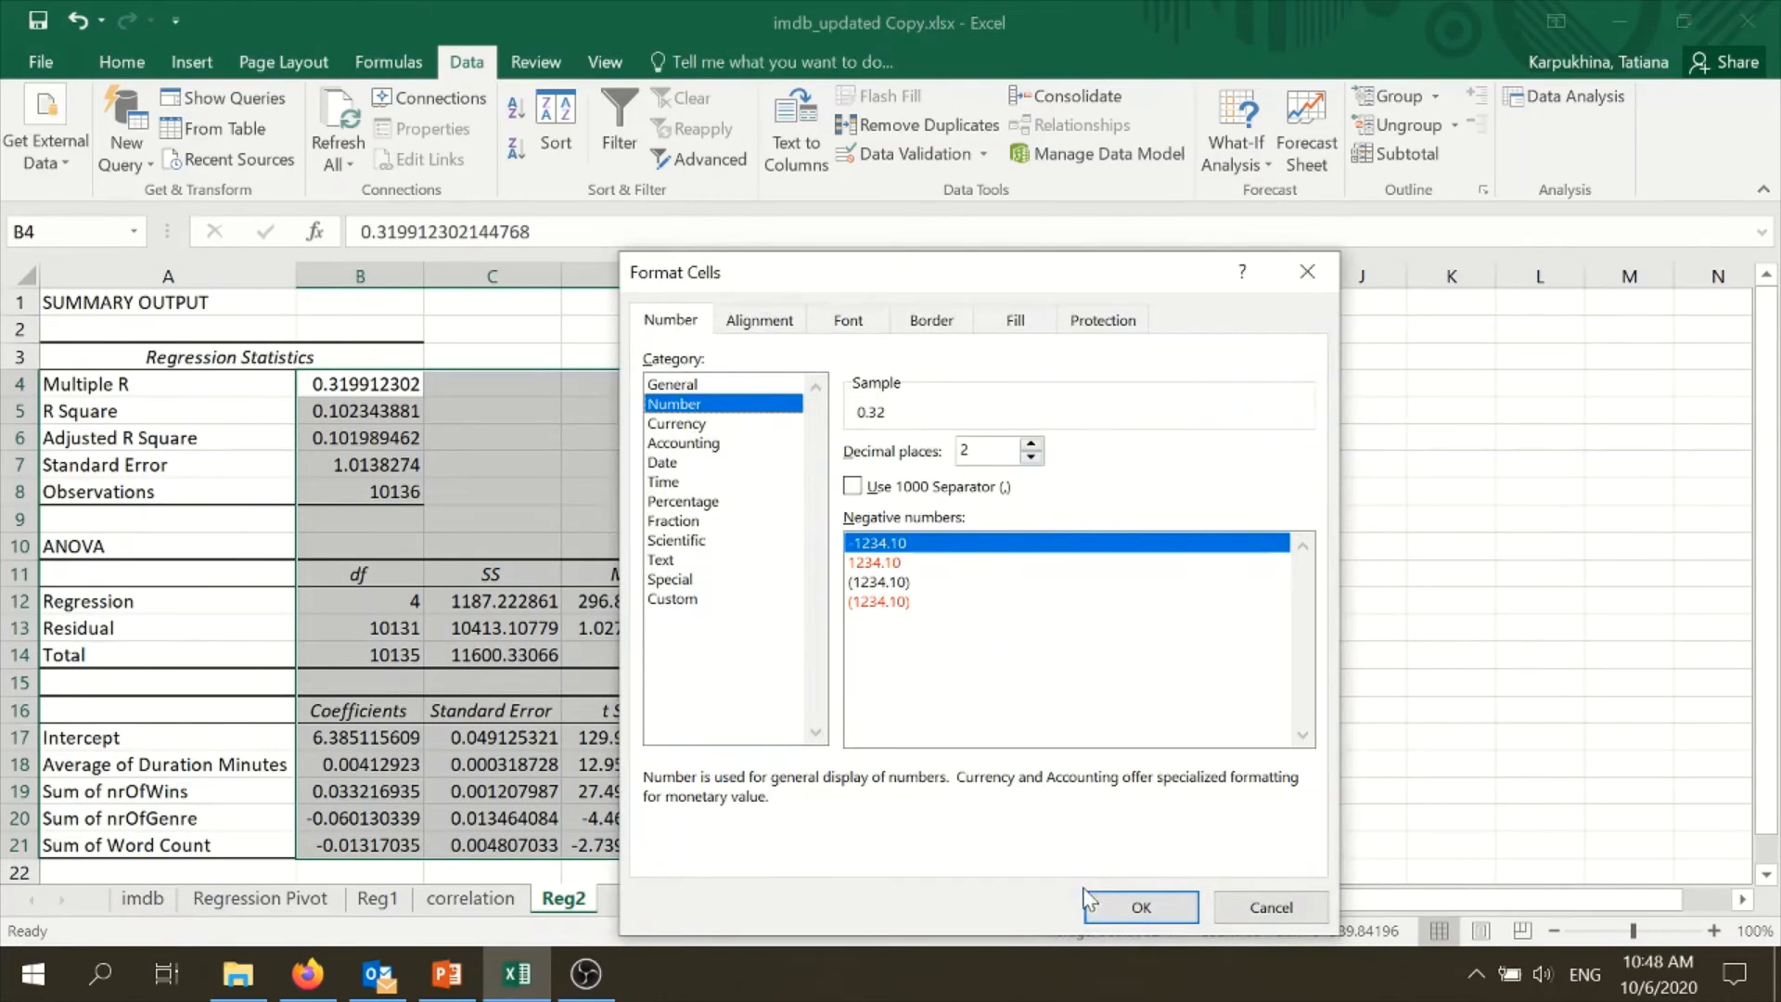
left_click(1140, 908)
left_click(877, 819)
- Format the P-values in E17:E21 and the Significance F value in F12 with three decimal places
left_click(777, 742)
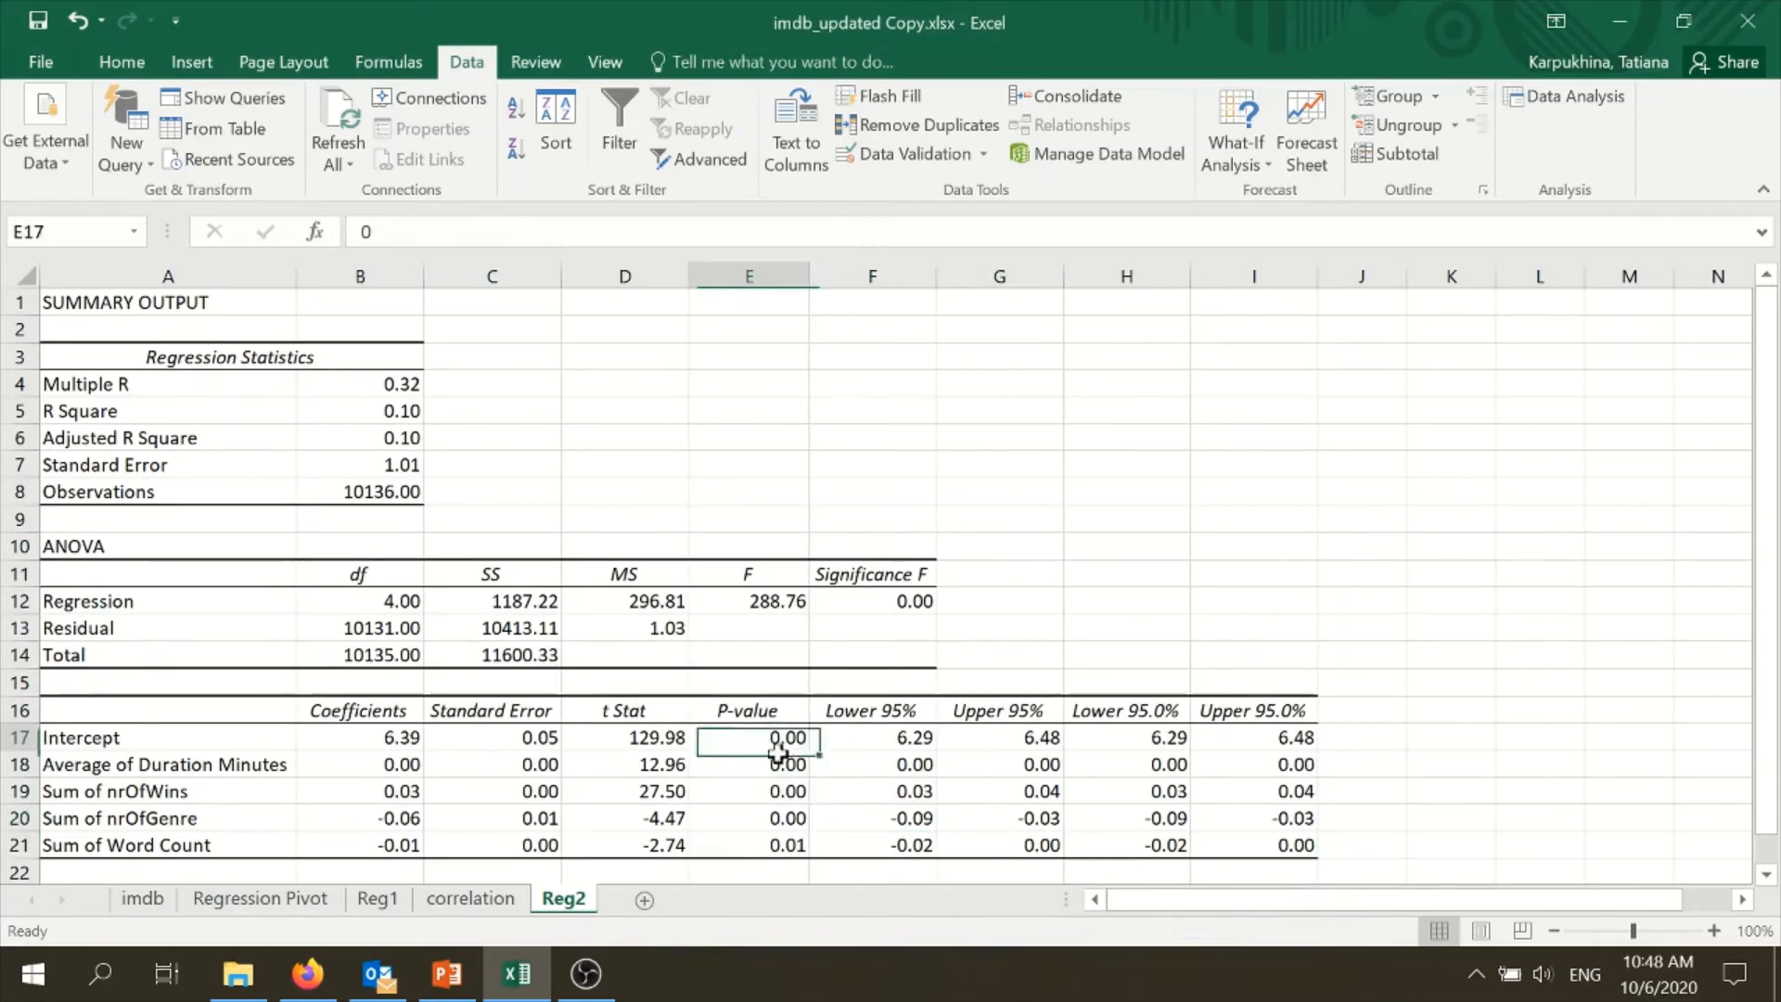
left_click_drag(778, 750, 784, 844)
left_click(904, 607, "ctrl")
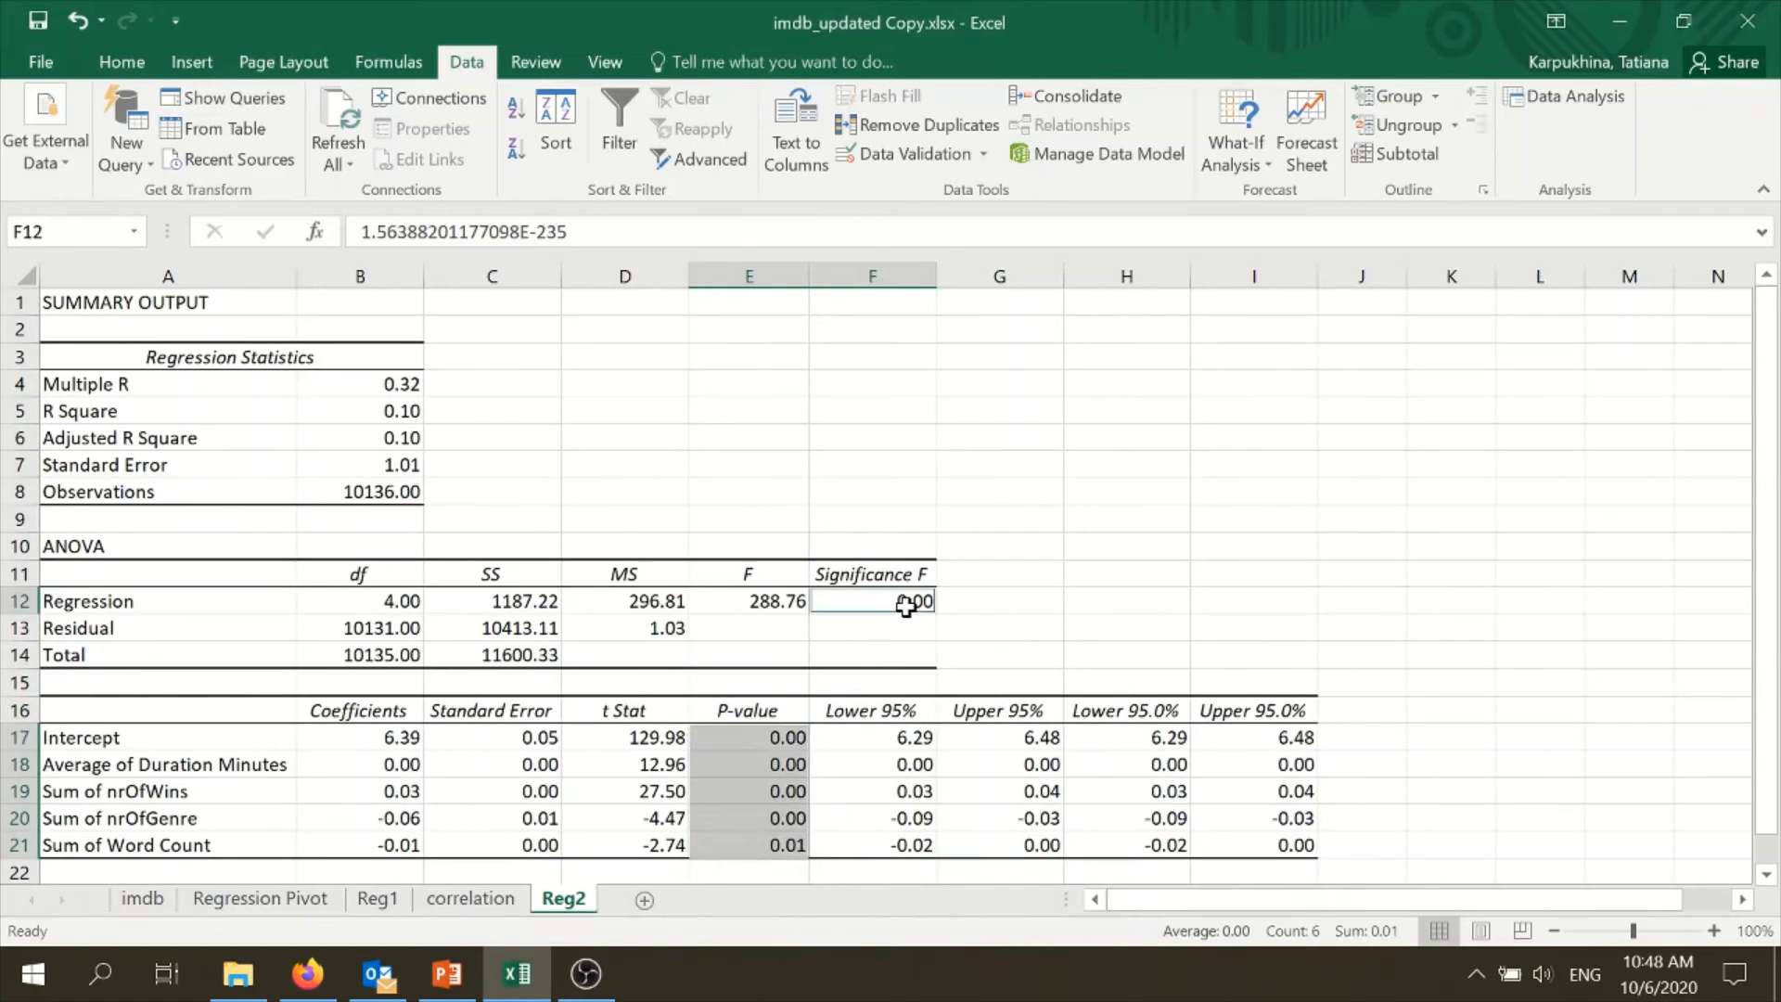
right_click(907, 603)
left_click(1030, 831)
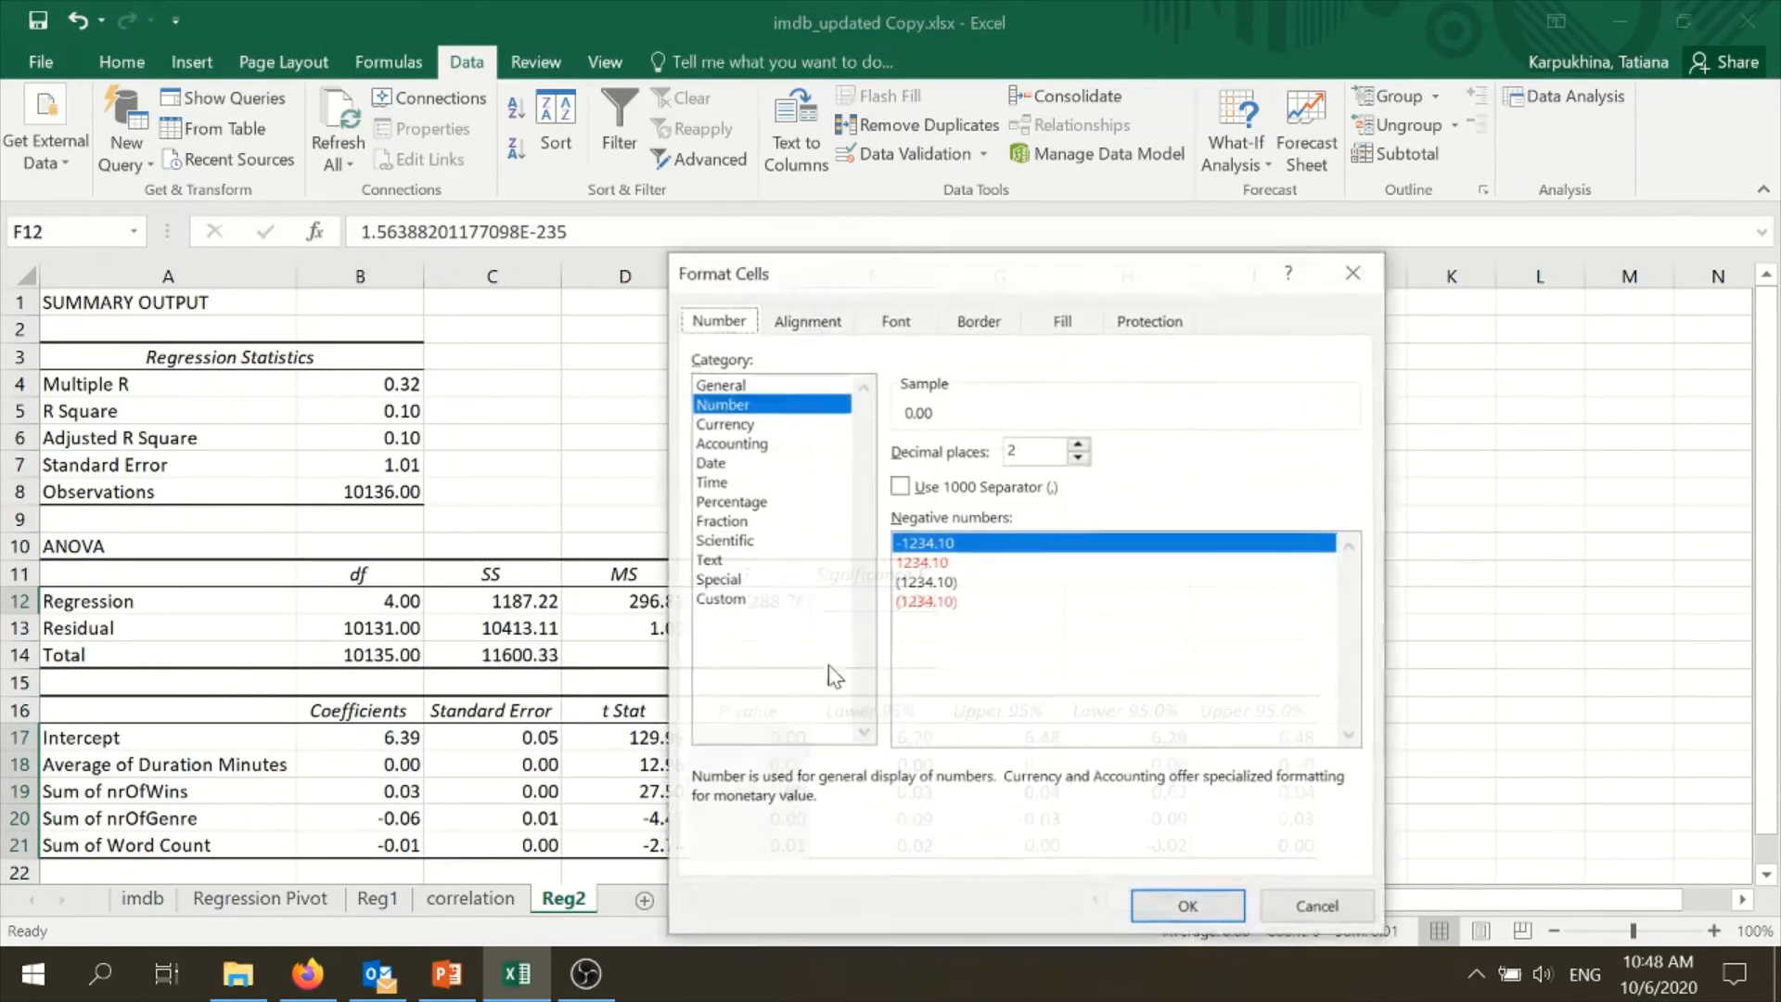
left_click(1077, 444)
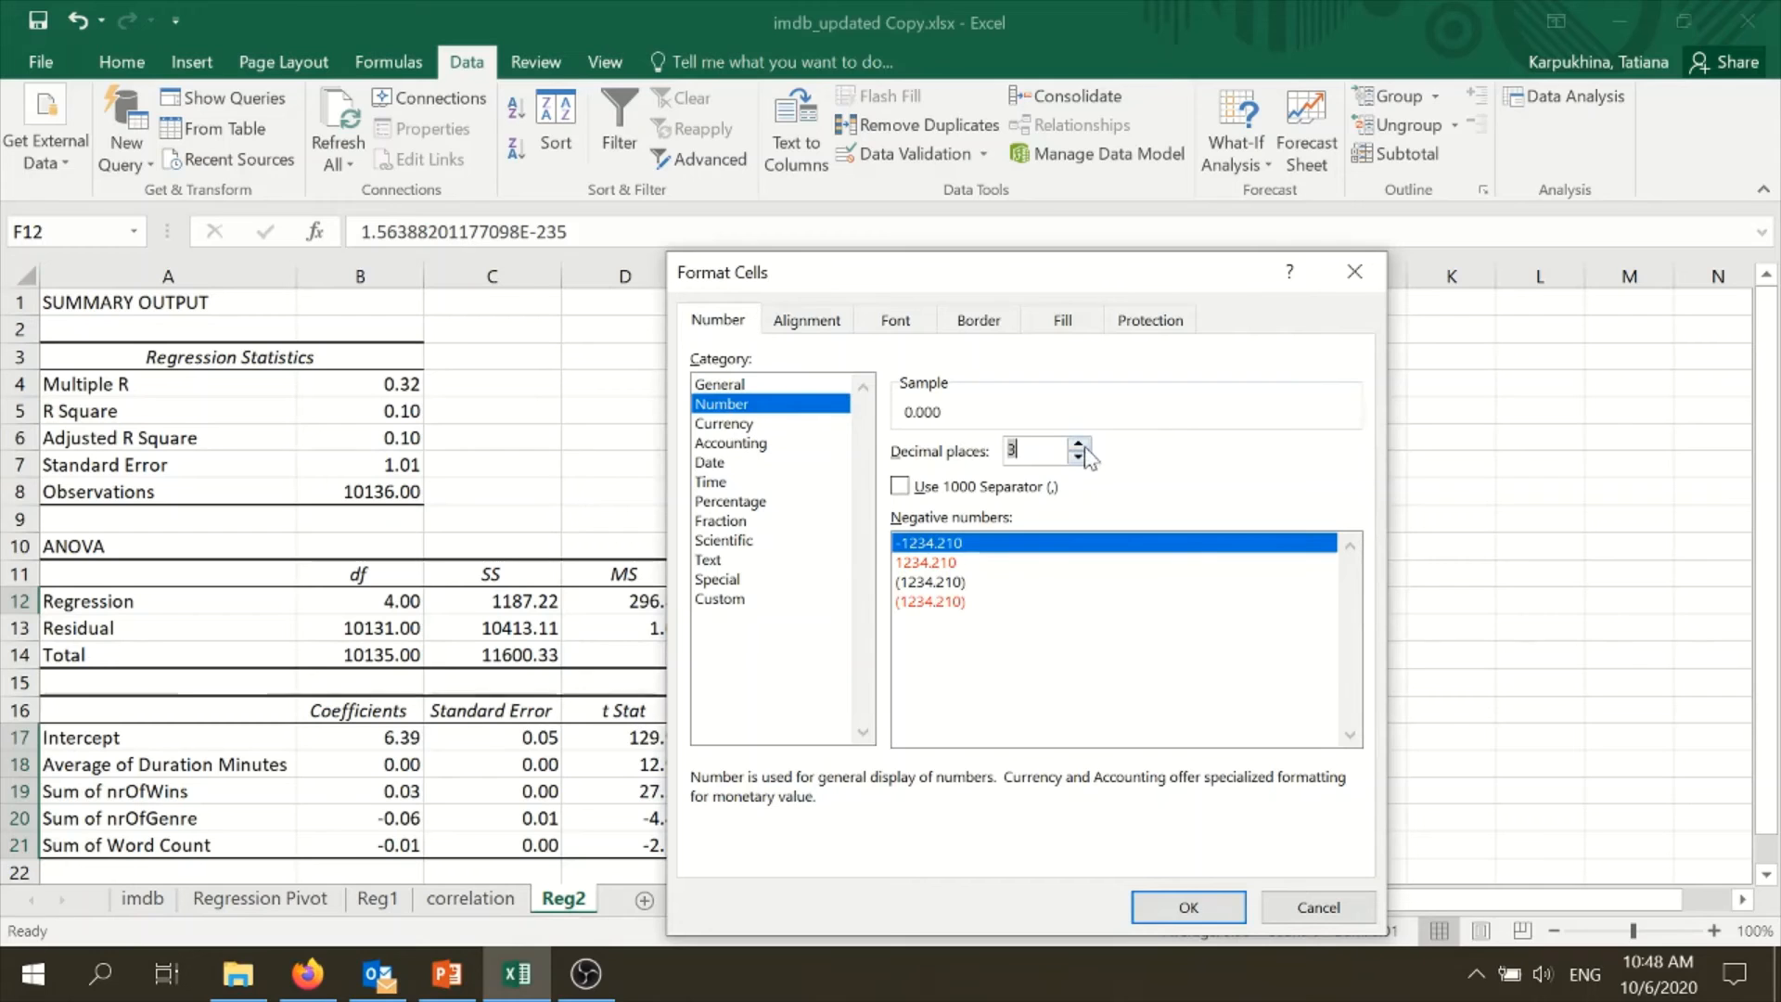
left_click(1191, 906)
left_click(1234, 467)
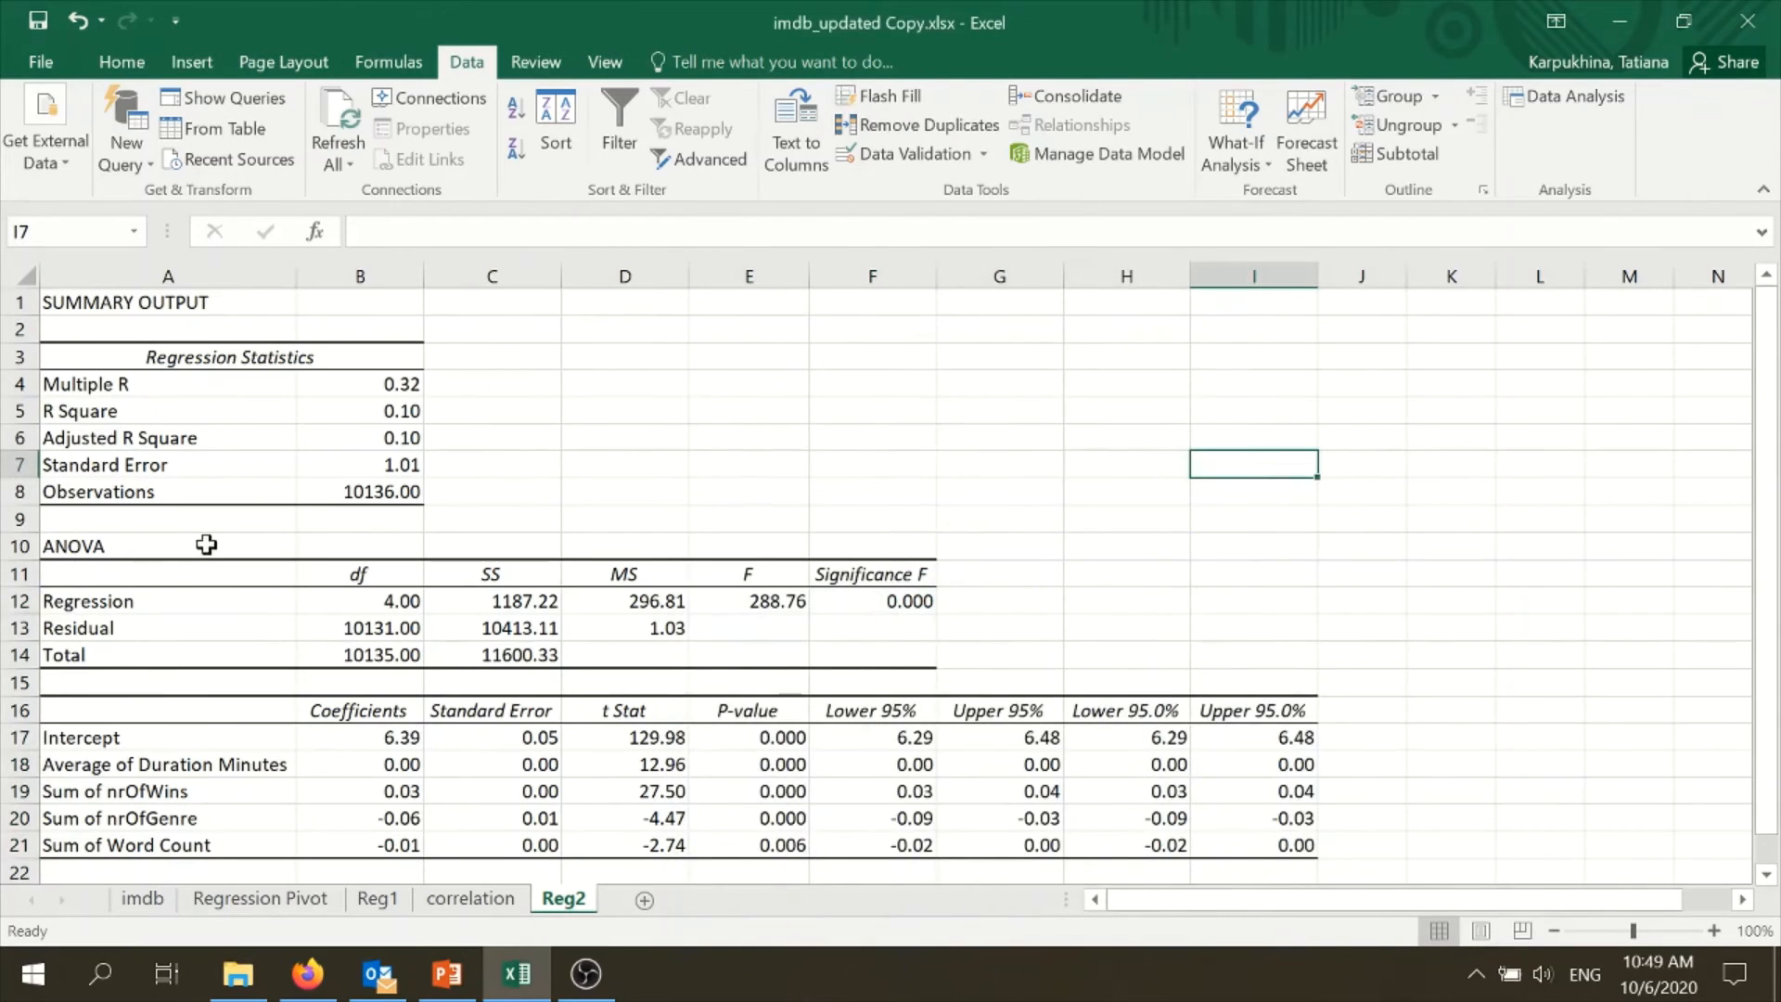
- Examine the ANOVA table, its Significance F, and the P-values of the coefficients on the Reg2 sheet
left_click_drag(200, 545, 882, 640)
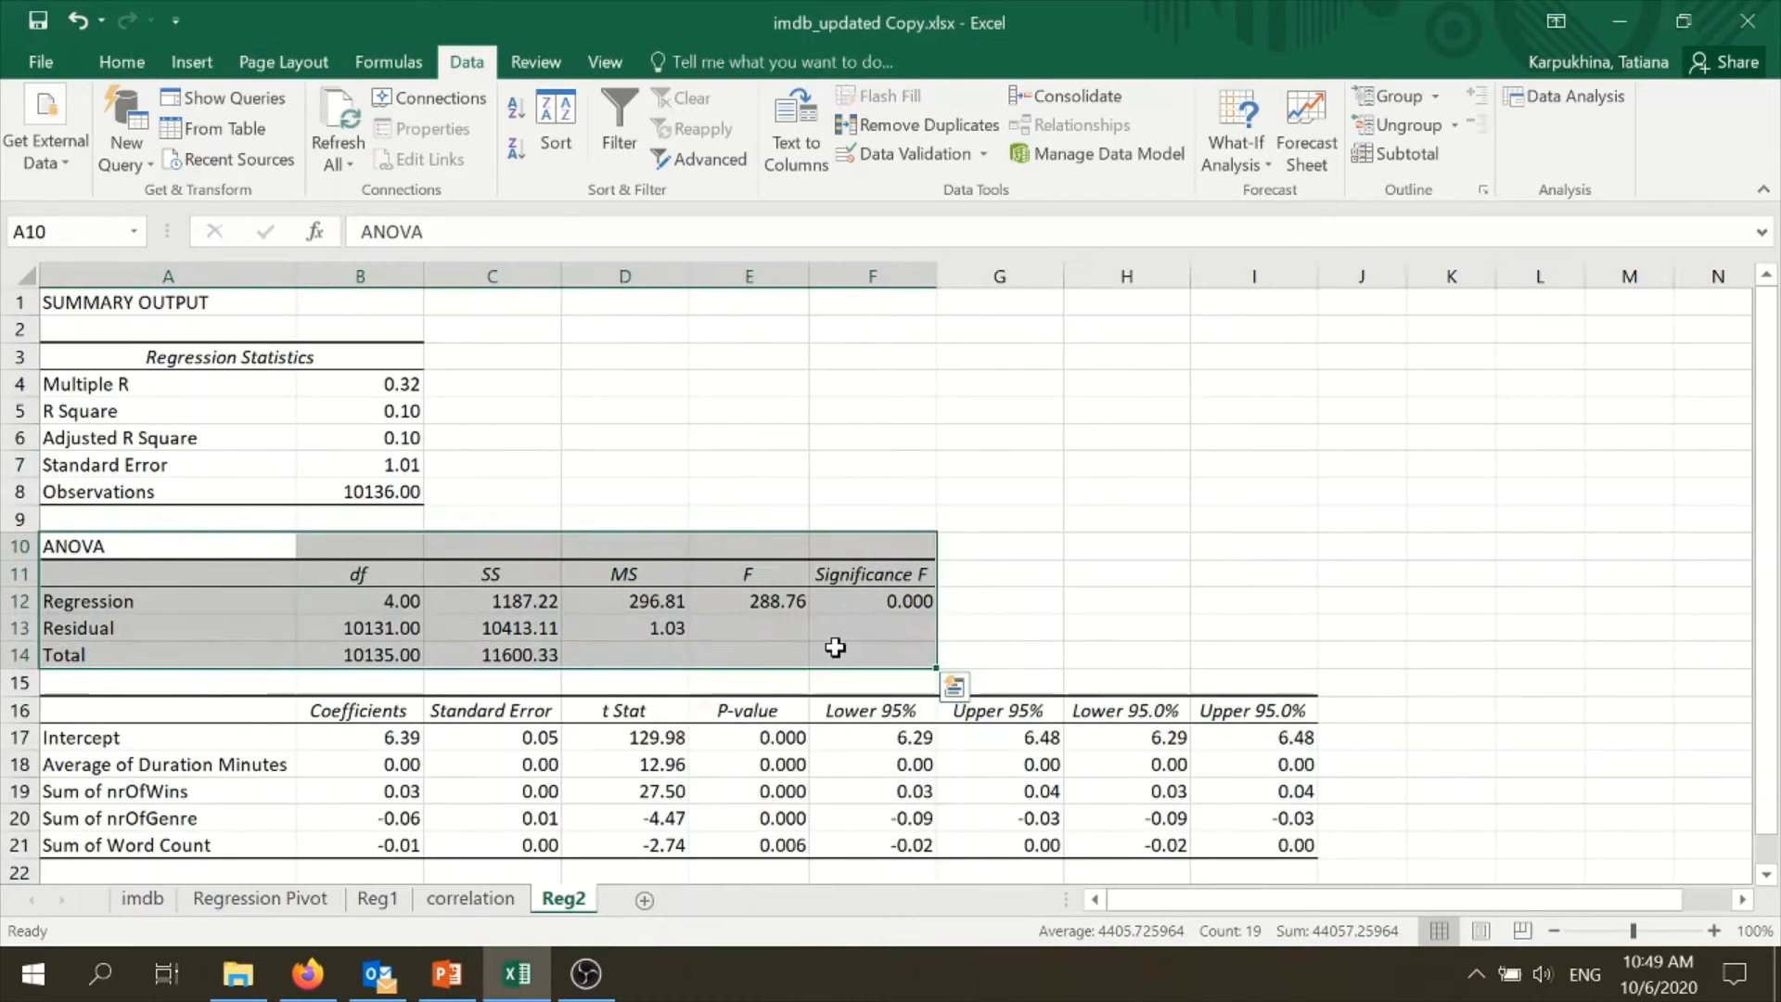
left_click(893, 603)
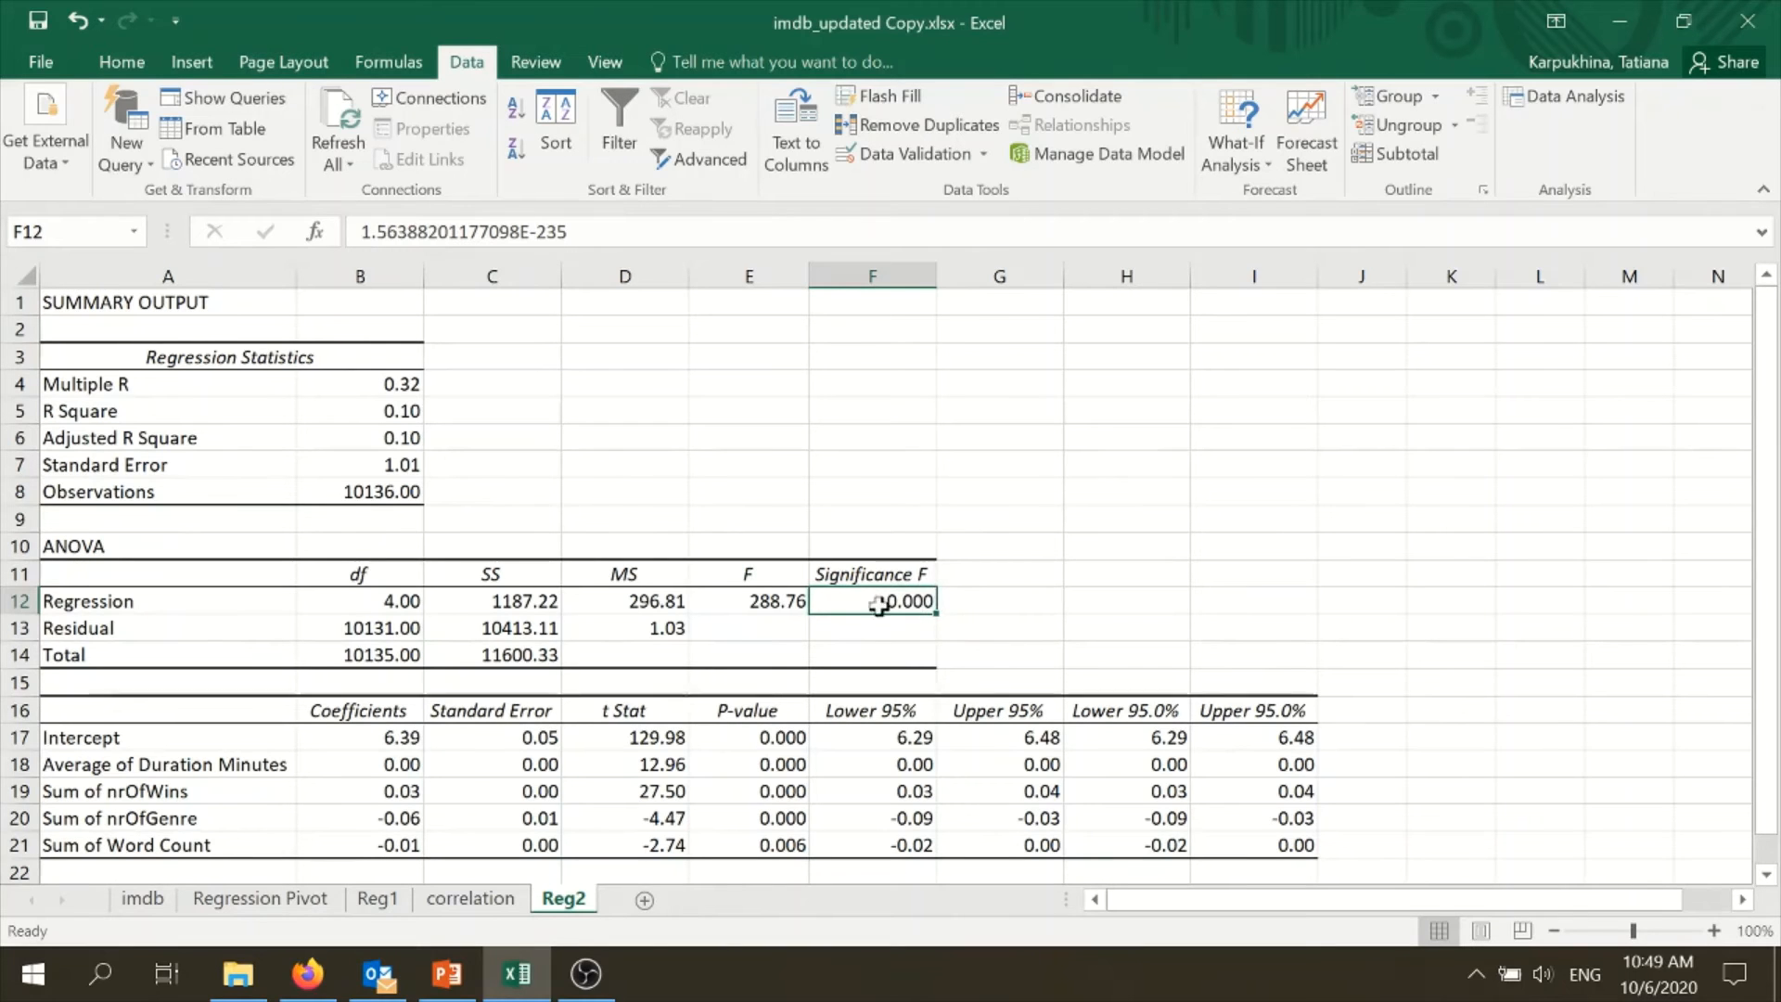
scroll(789, 603, "down", 2)
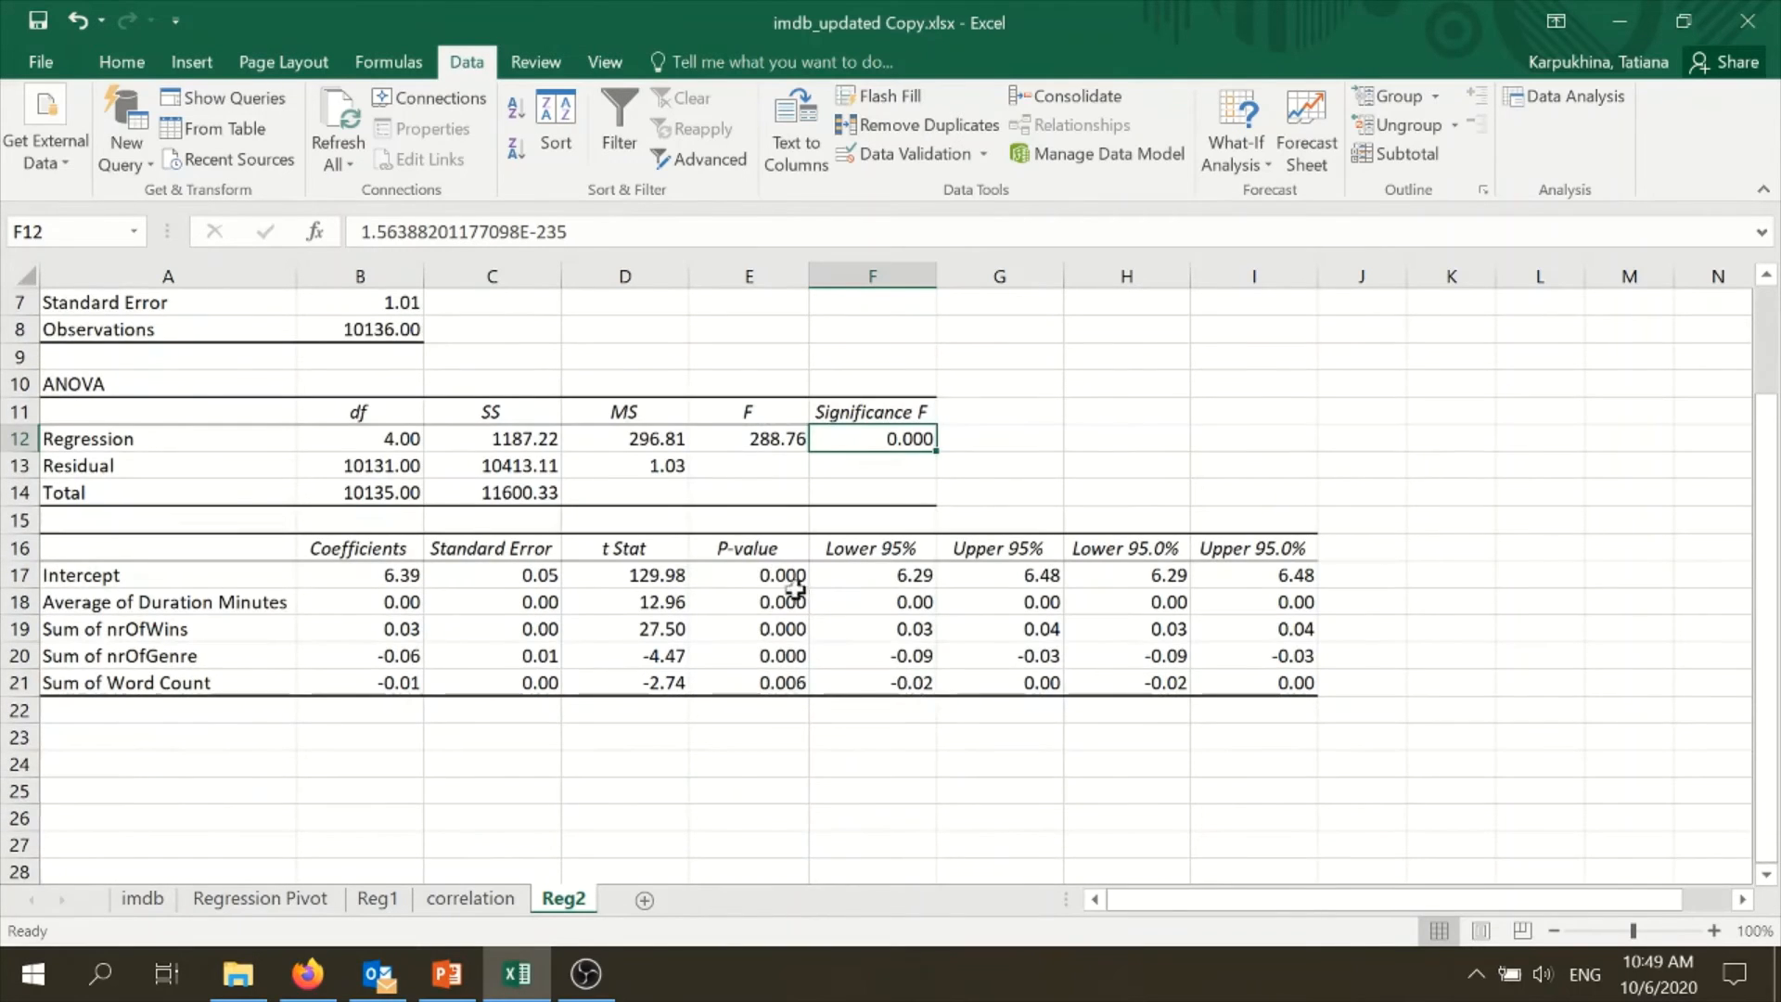
left_click_drag(789, 575, 788, 685)
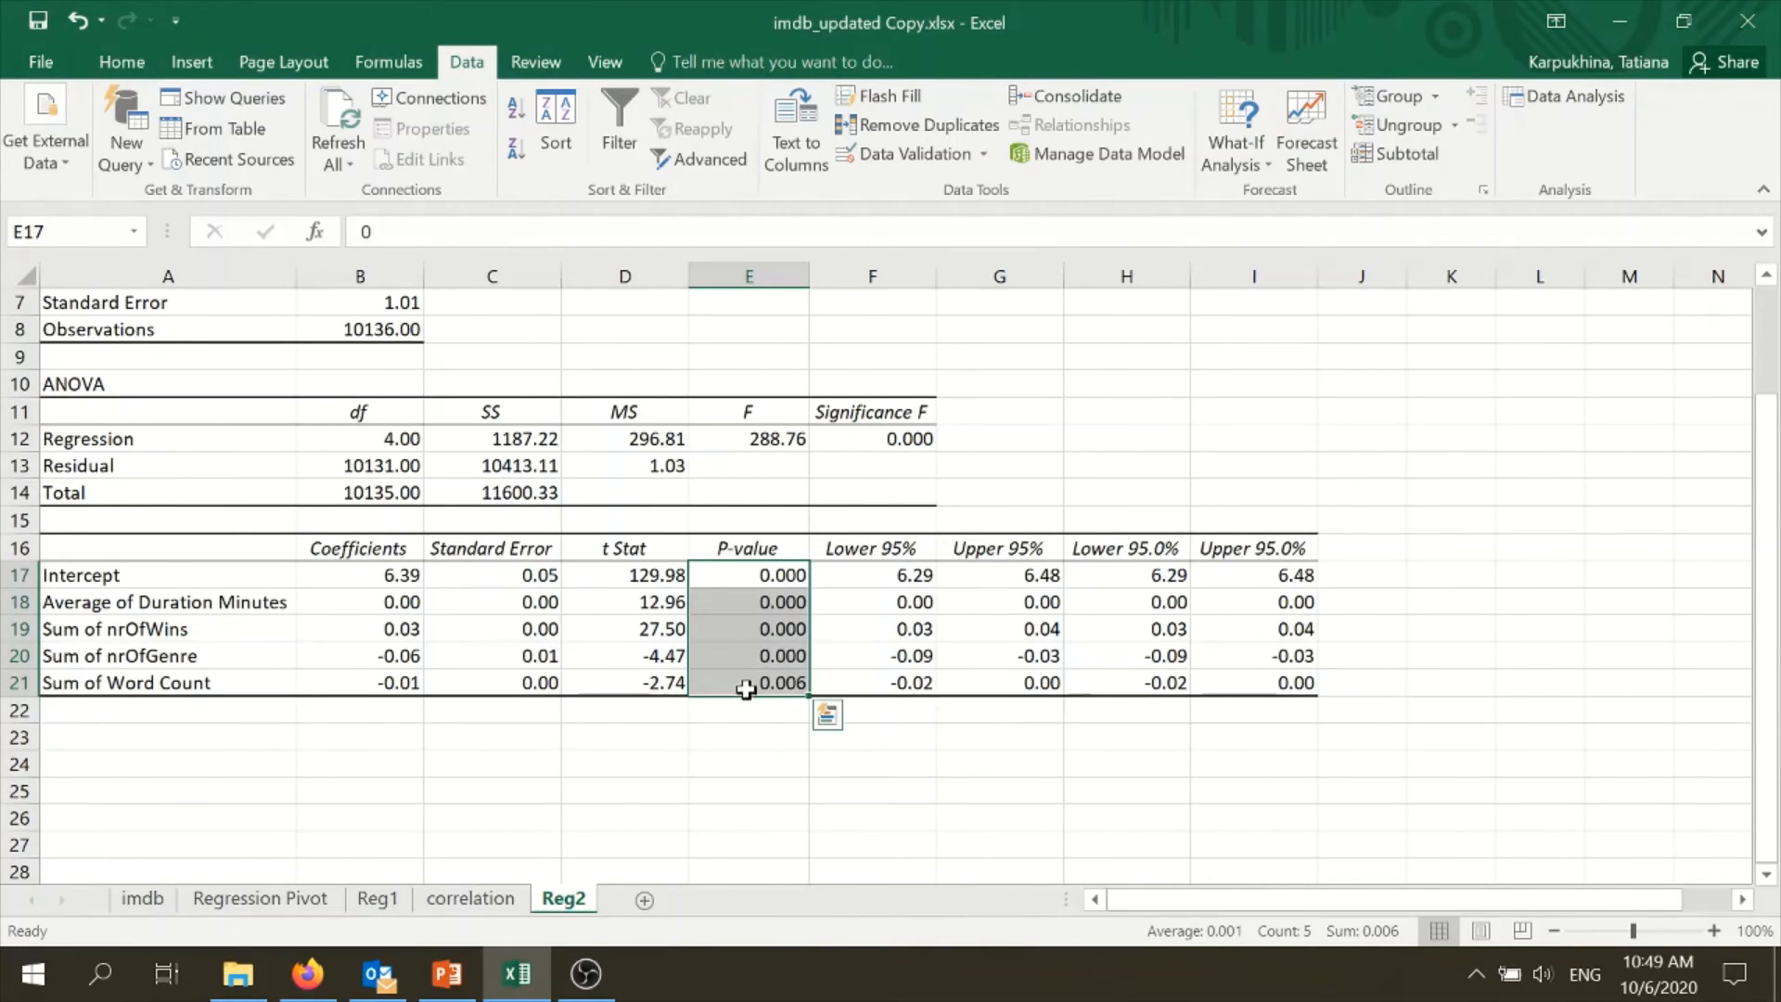
scroll(724, 491, "up", 2)
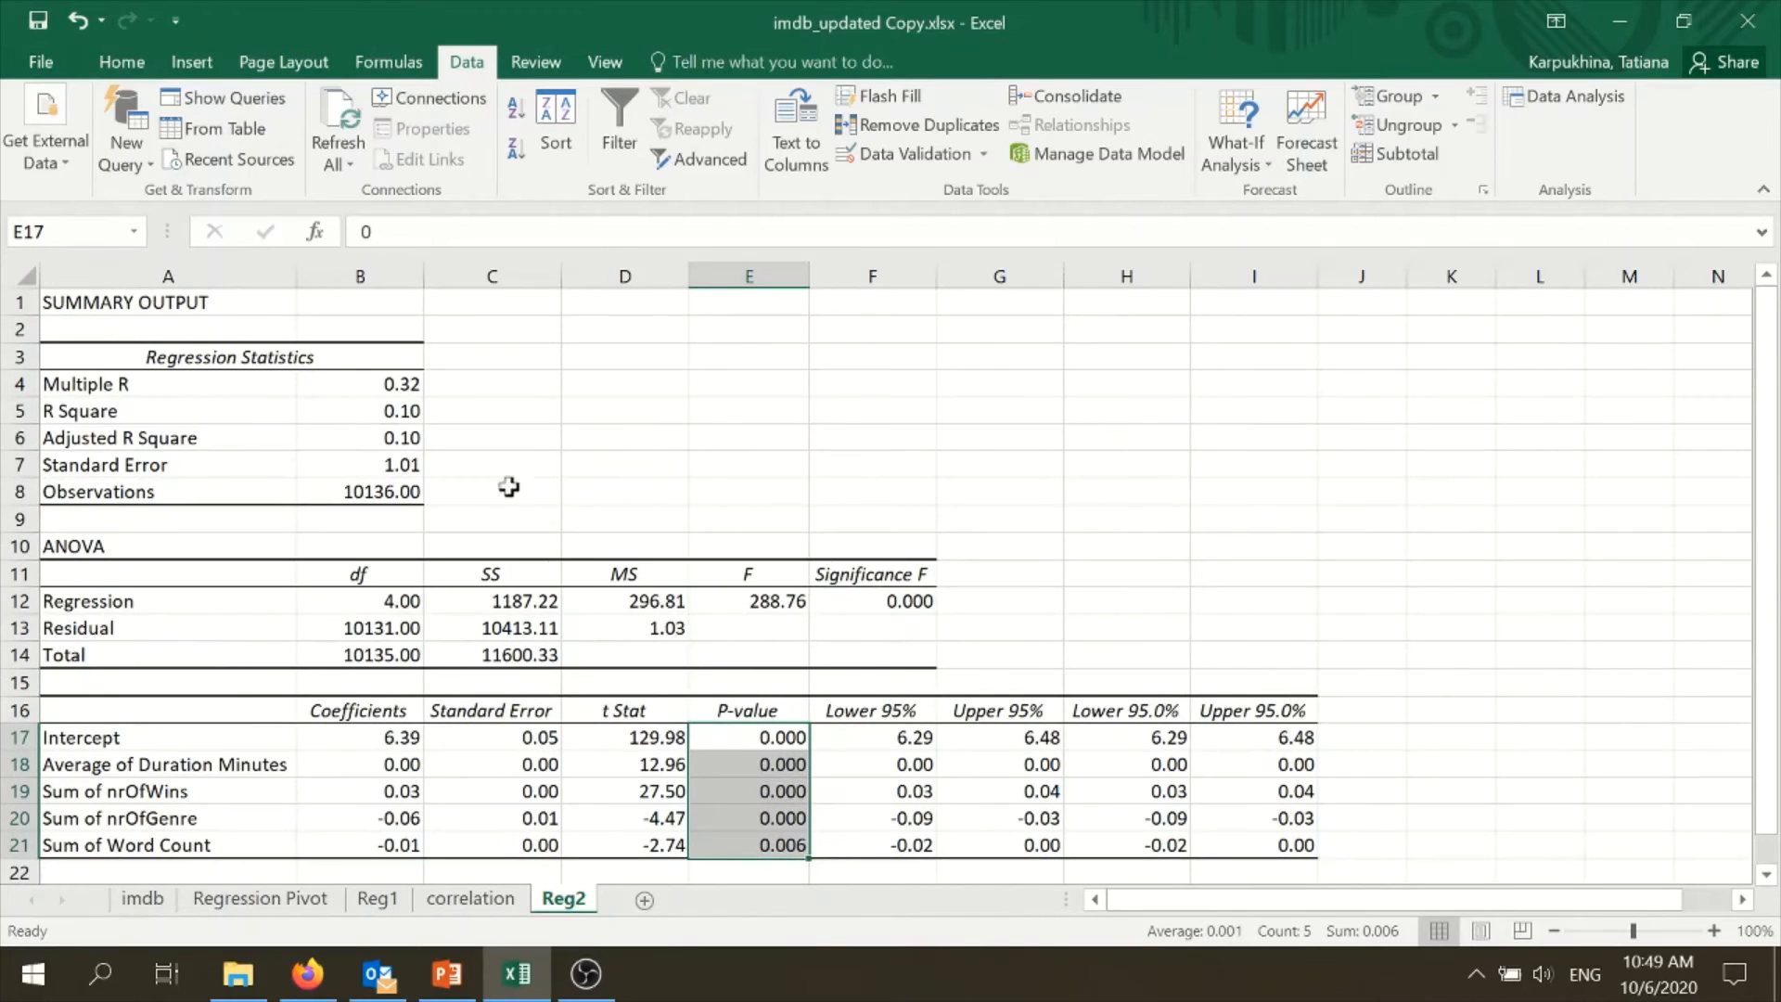
- Examine the R Square, the Adjusted R Square and the intercept coefficient in the regression output on Reg2
left_click(381, 411)
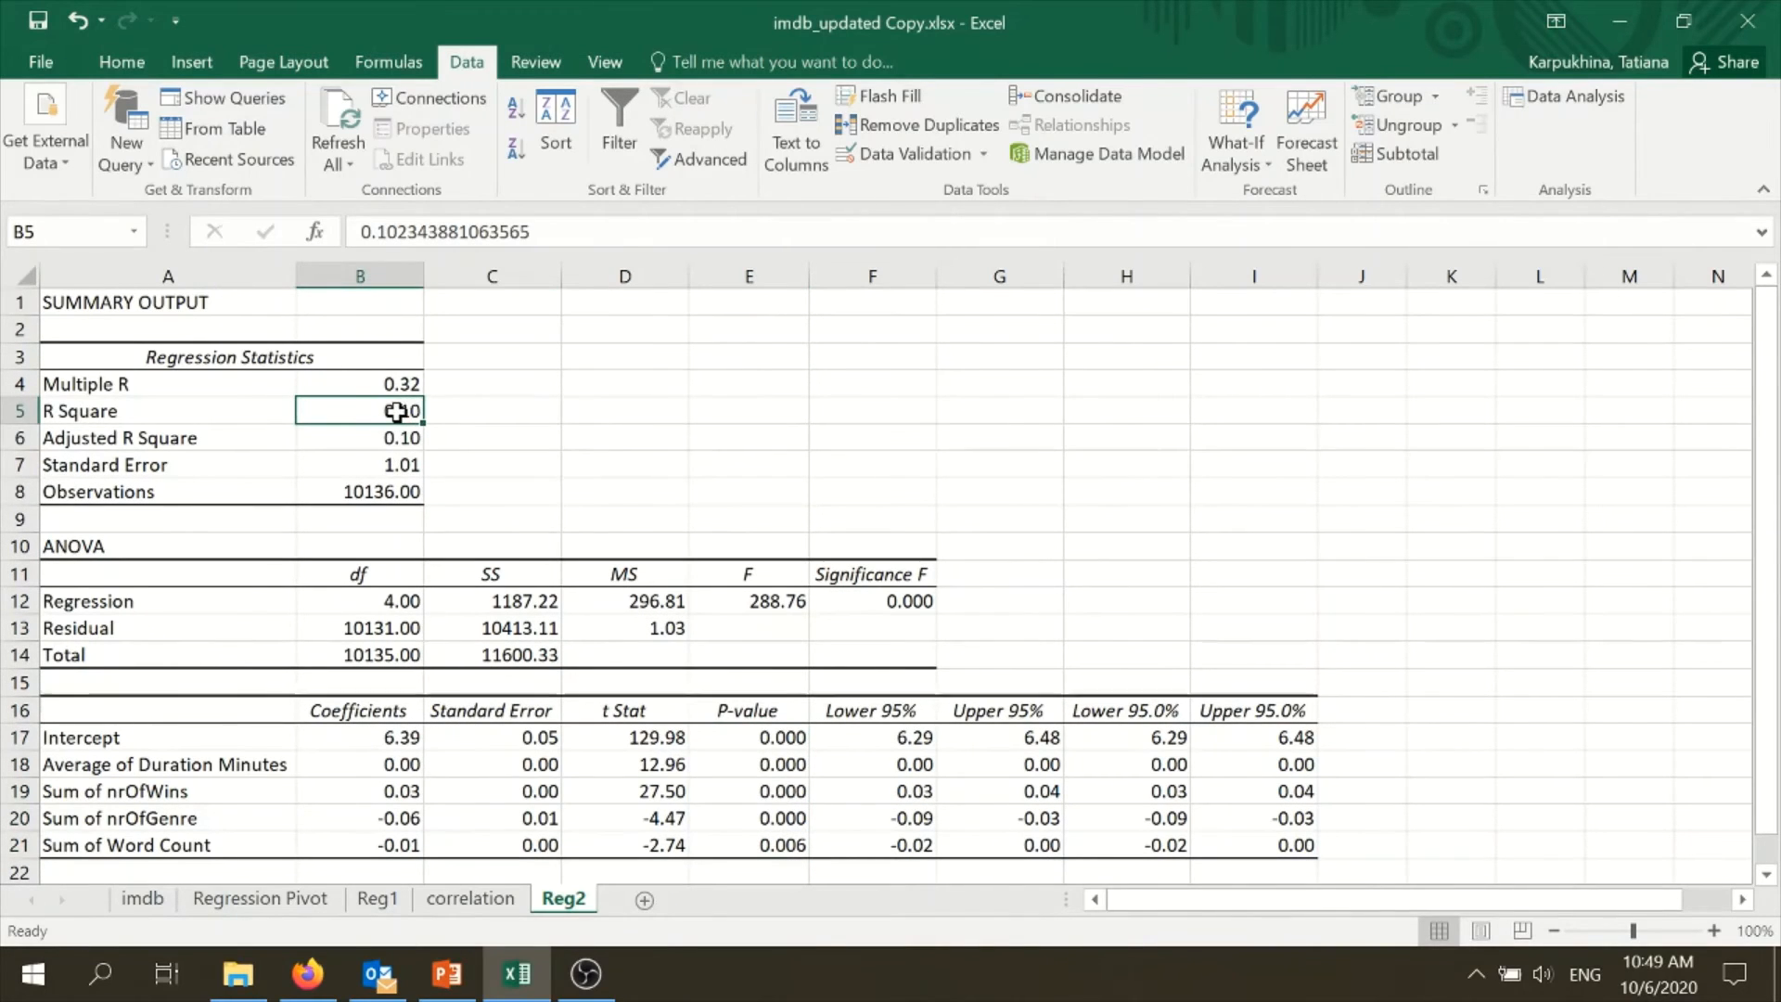
left_click(397, 438)
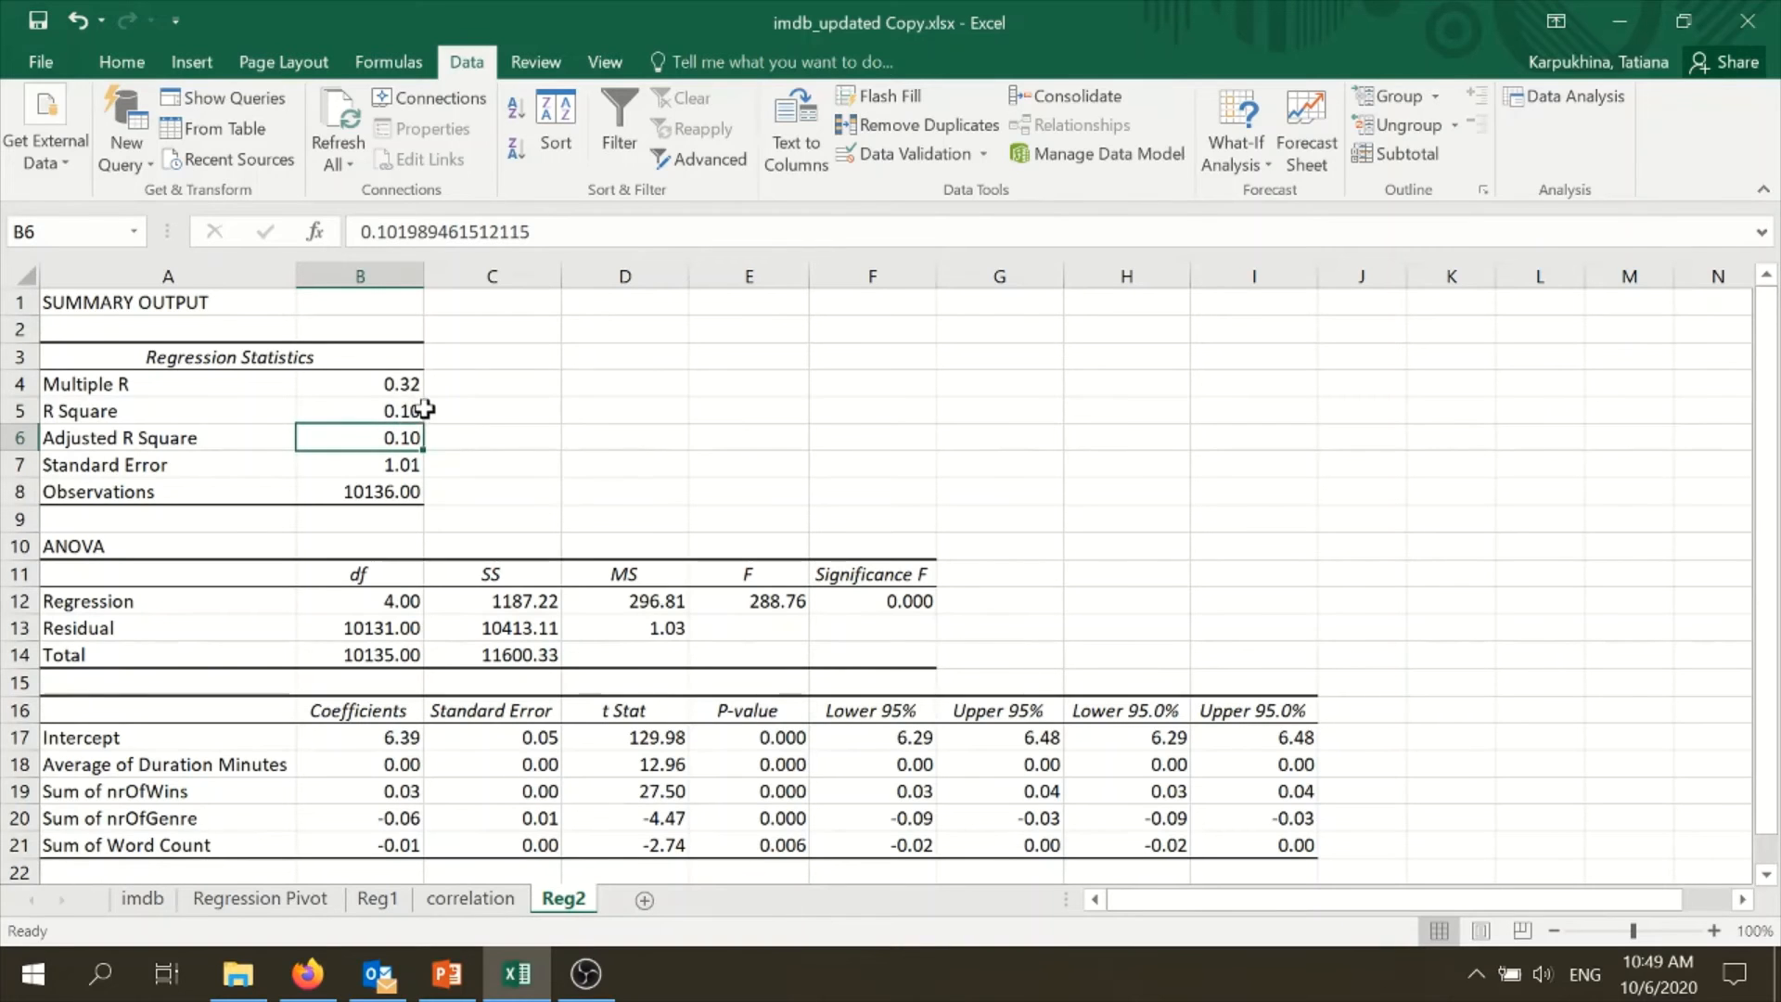
scroll(408, 408, "down", 1)
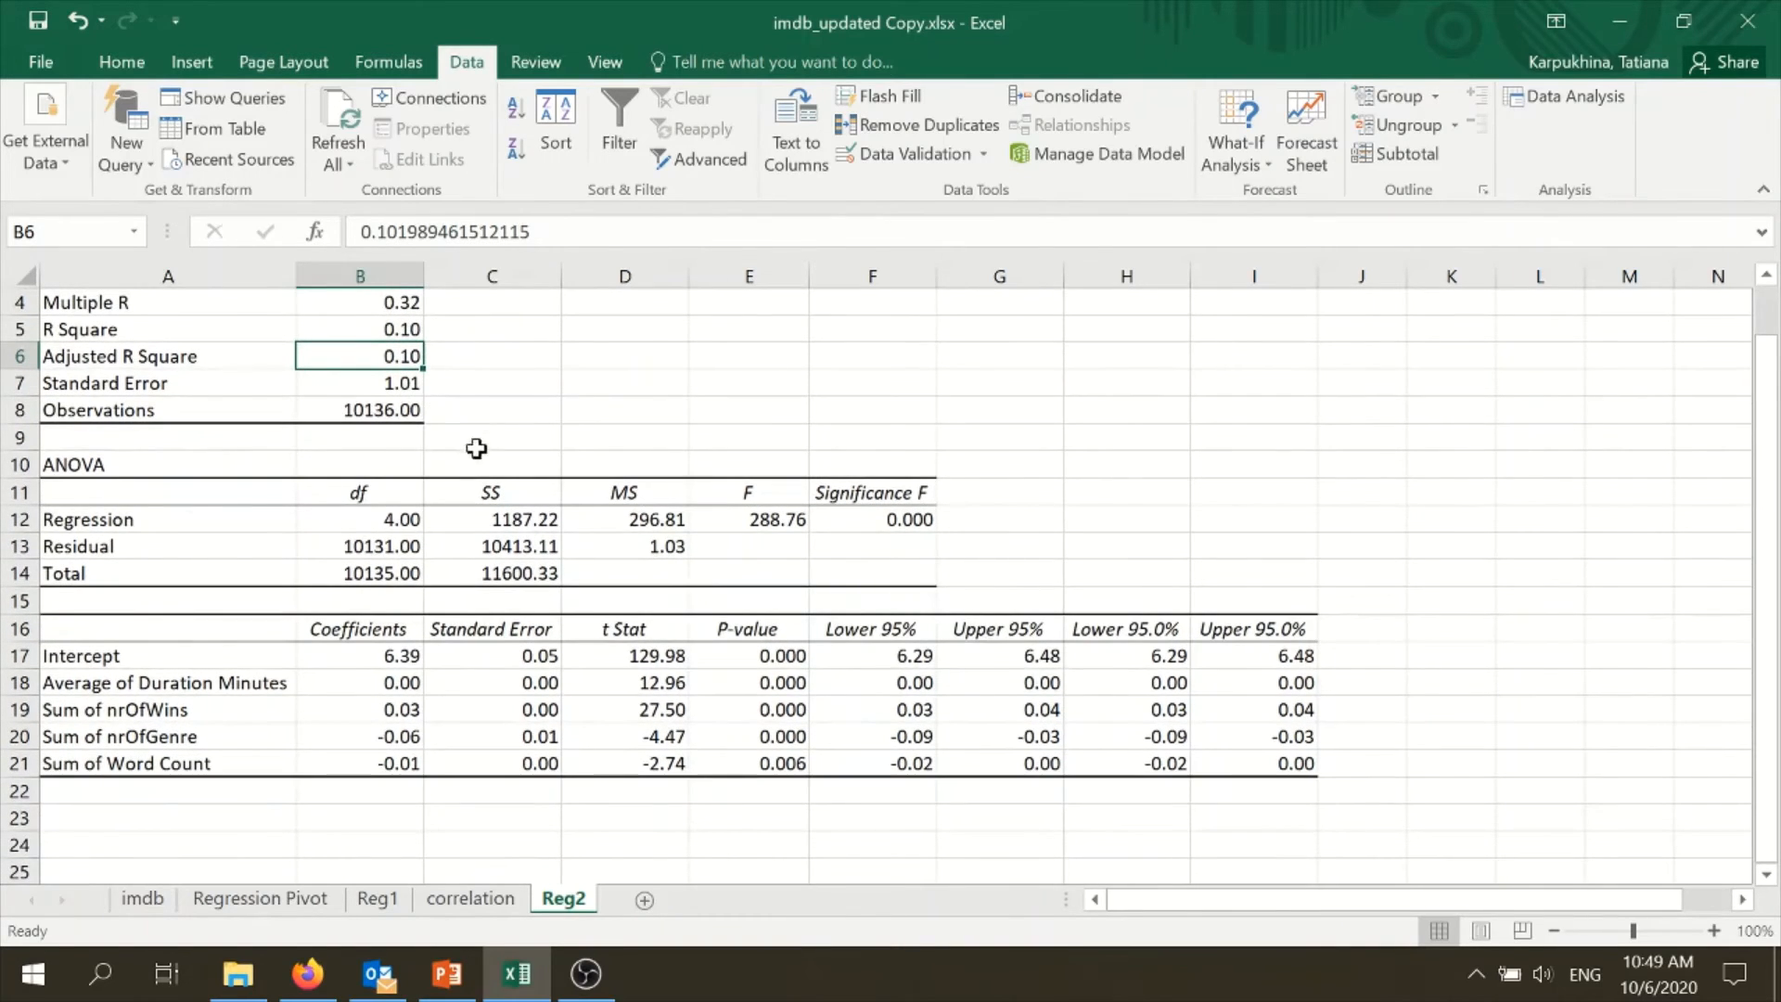
left_click_drag(402, 656, 407, 762)
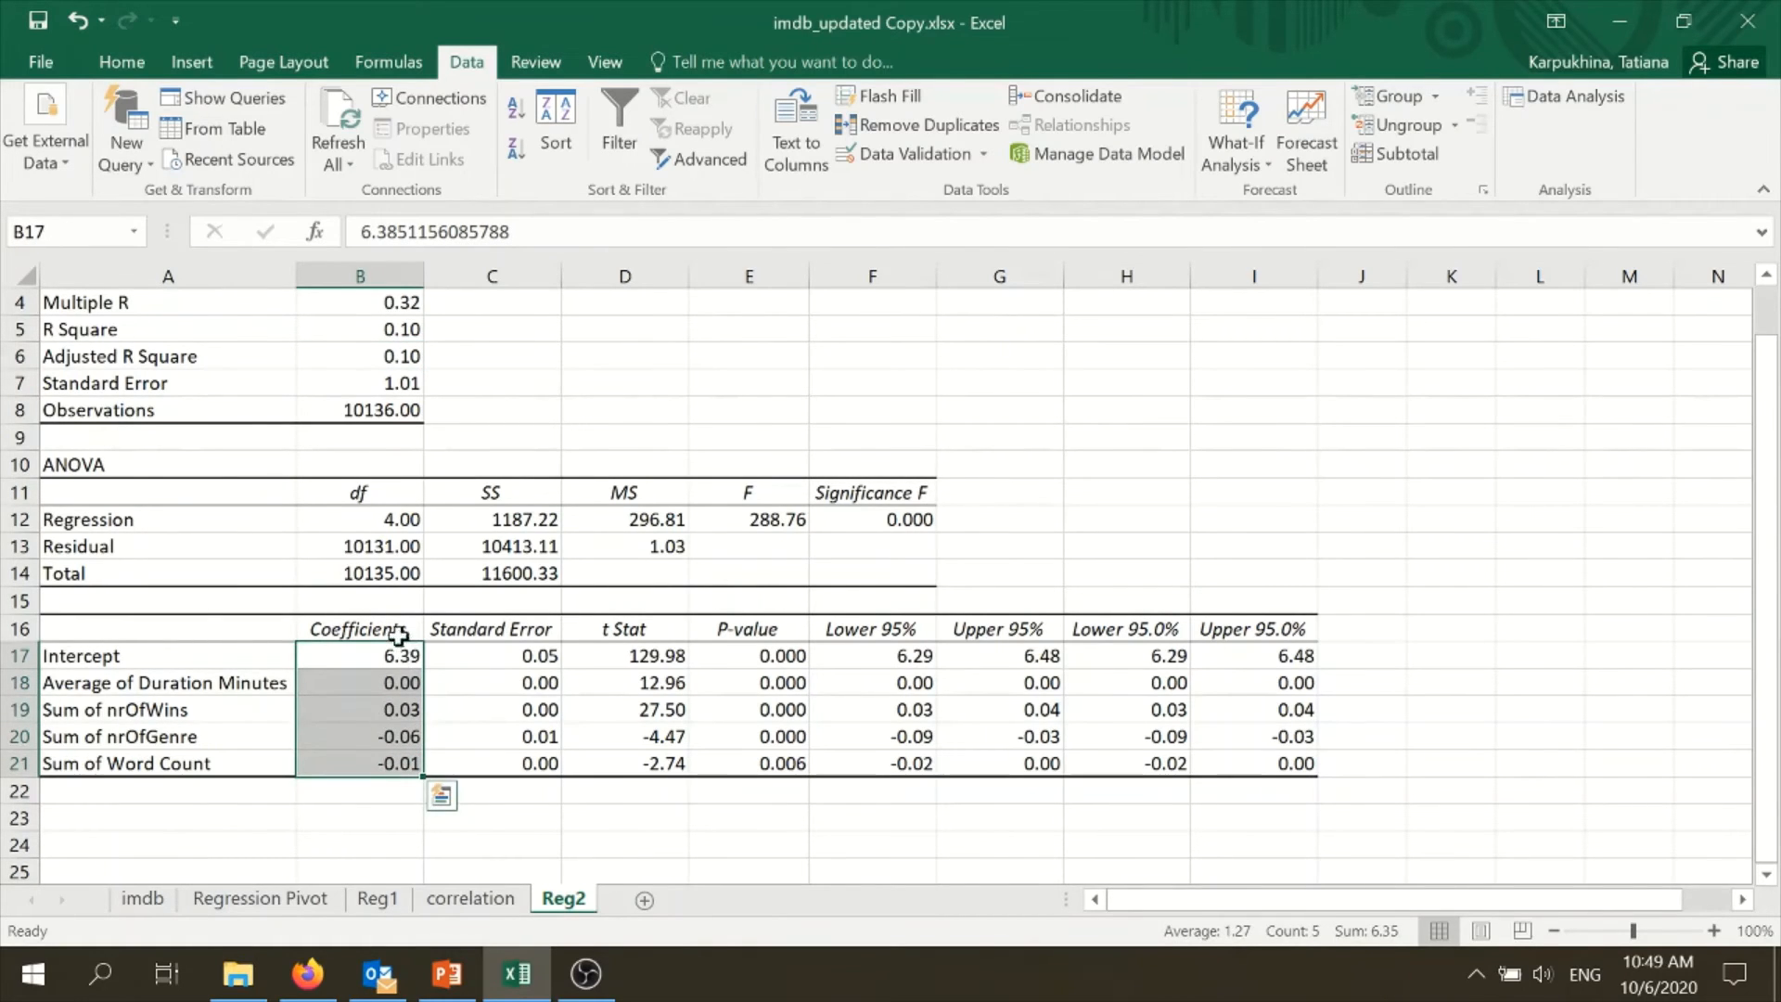
left_click(386, 682)
left_click(258, 664)
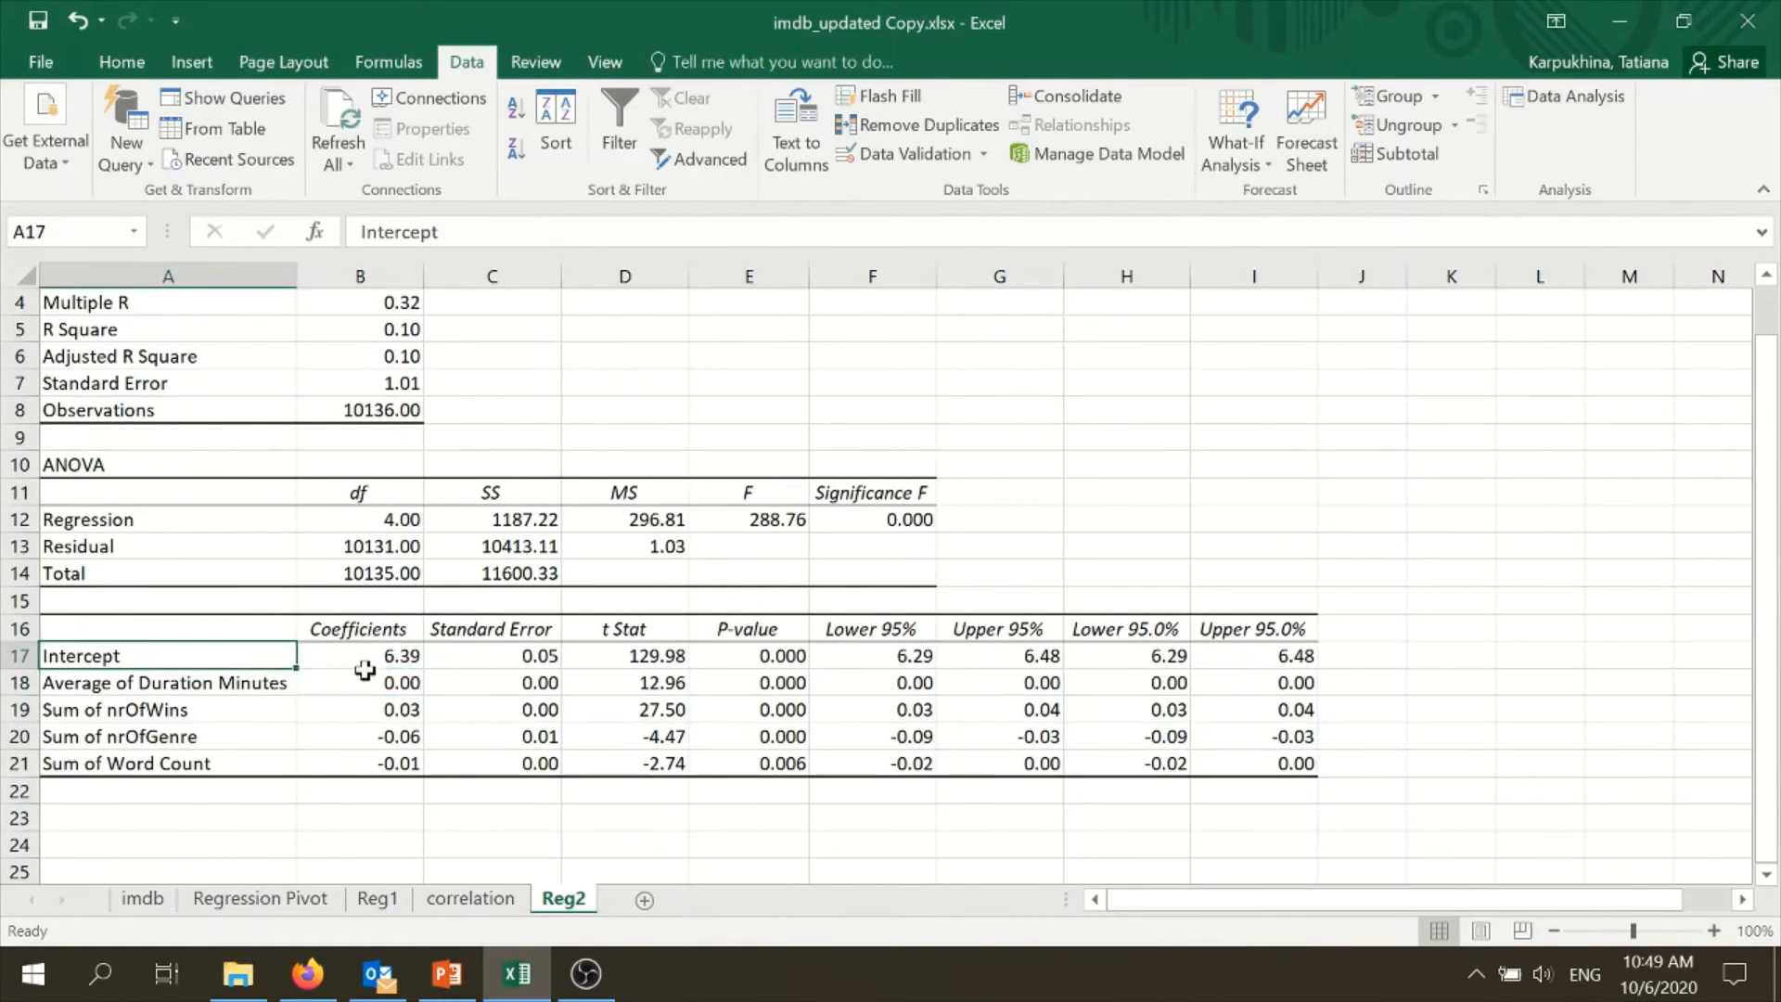
left_click(366, 660)
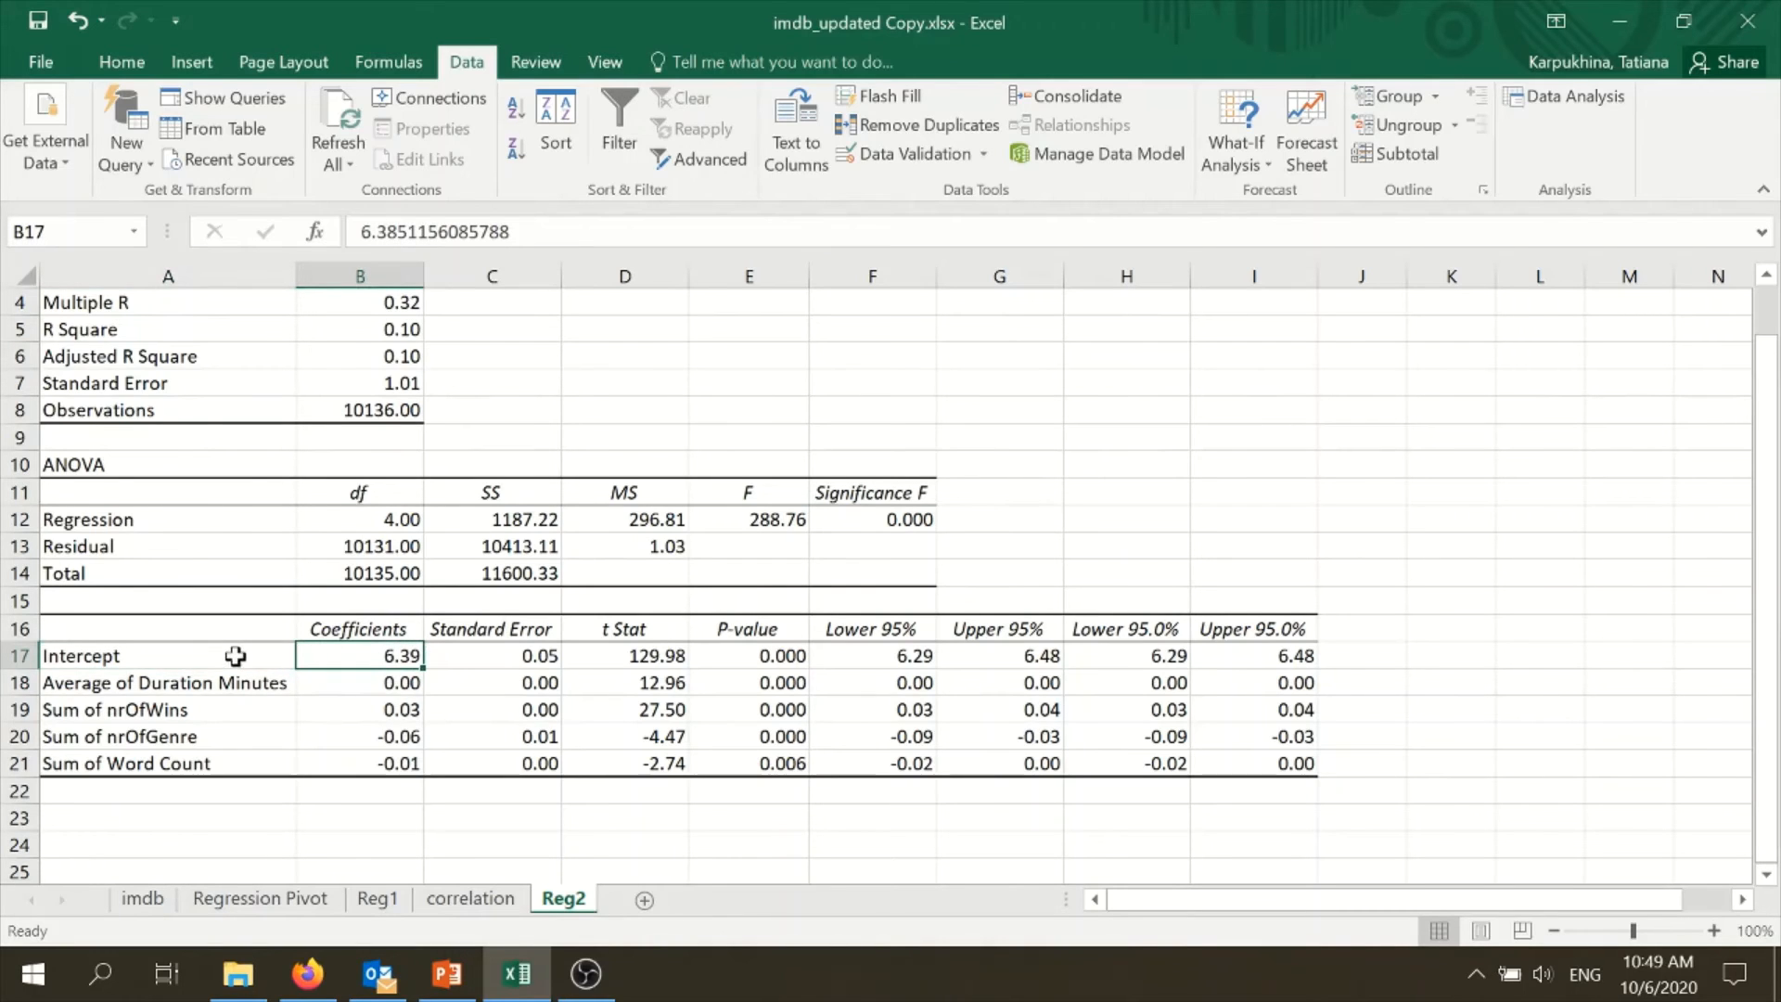
left_click_drag(239, 659, 361, 661)
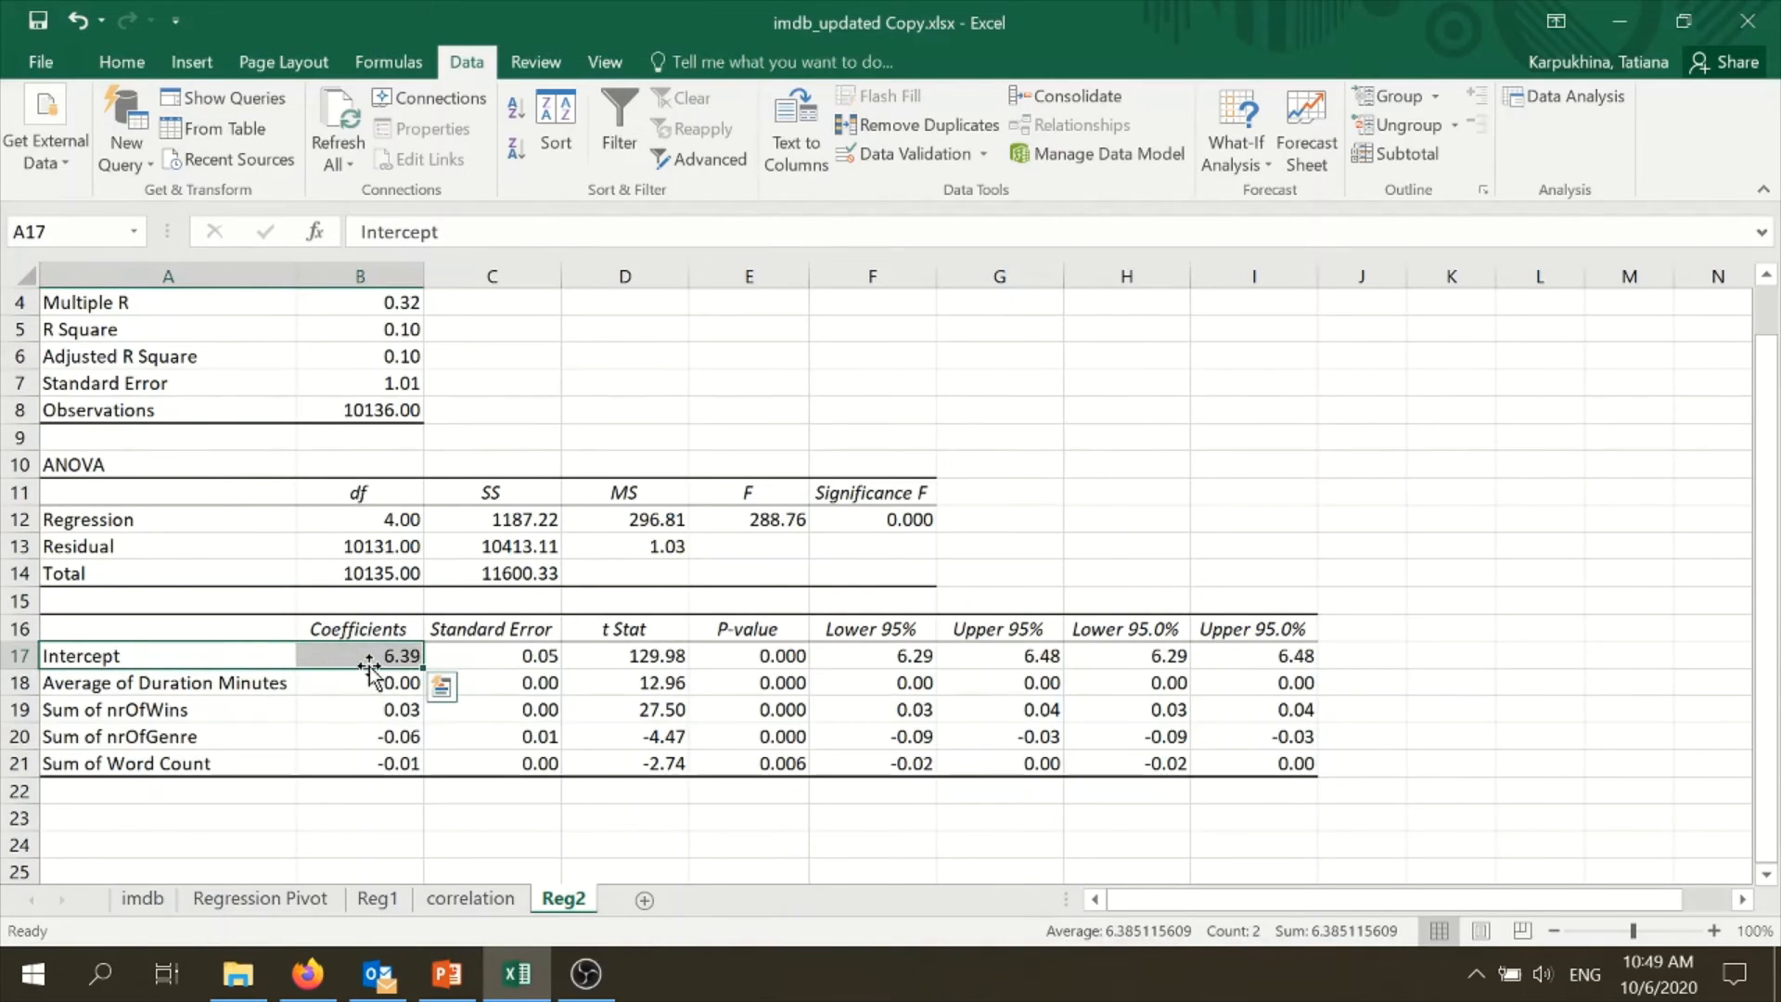
- Examine the coefficients of Average of Duration Minutes, Sum of nrOfWins, Sum of nrOfGenre and Sum of Word Count on Reg2
left_click(376, 682)
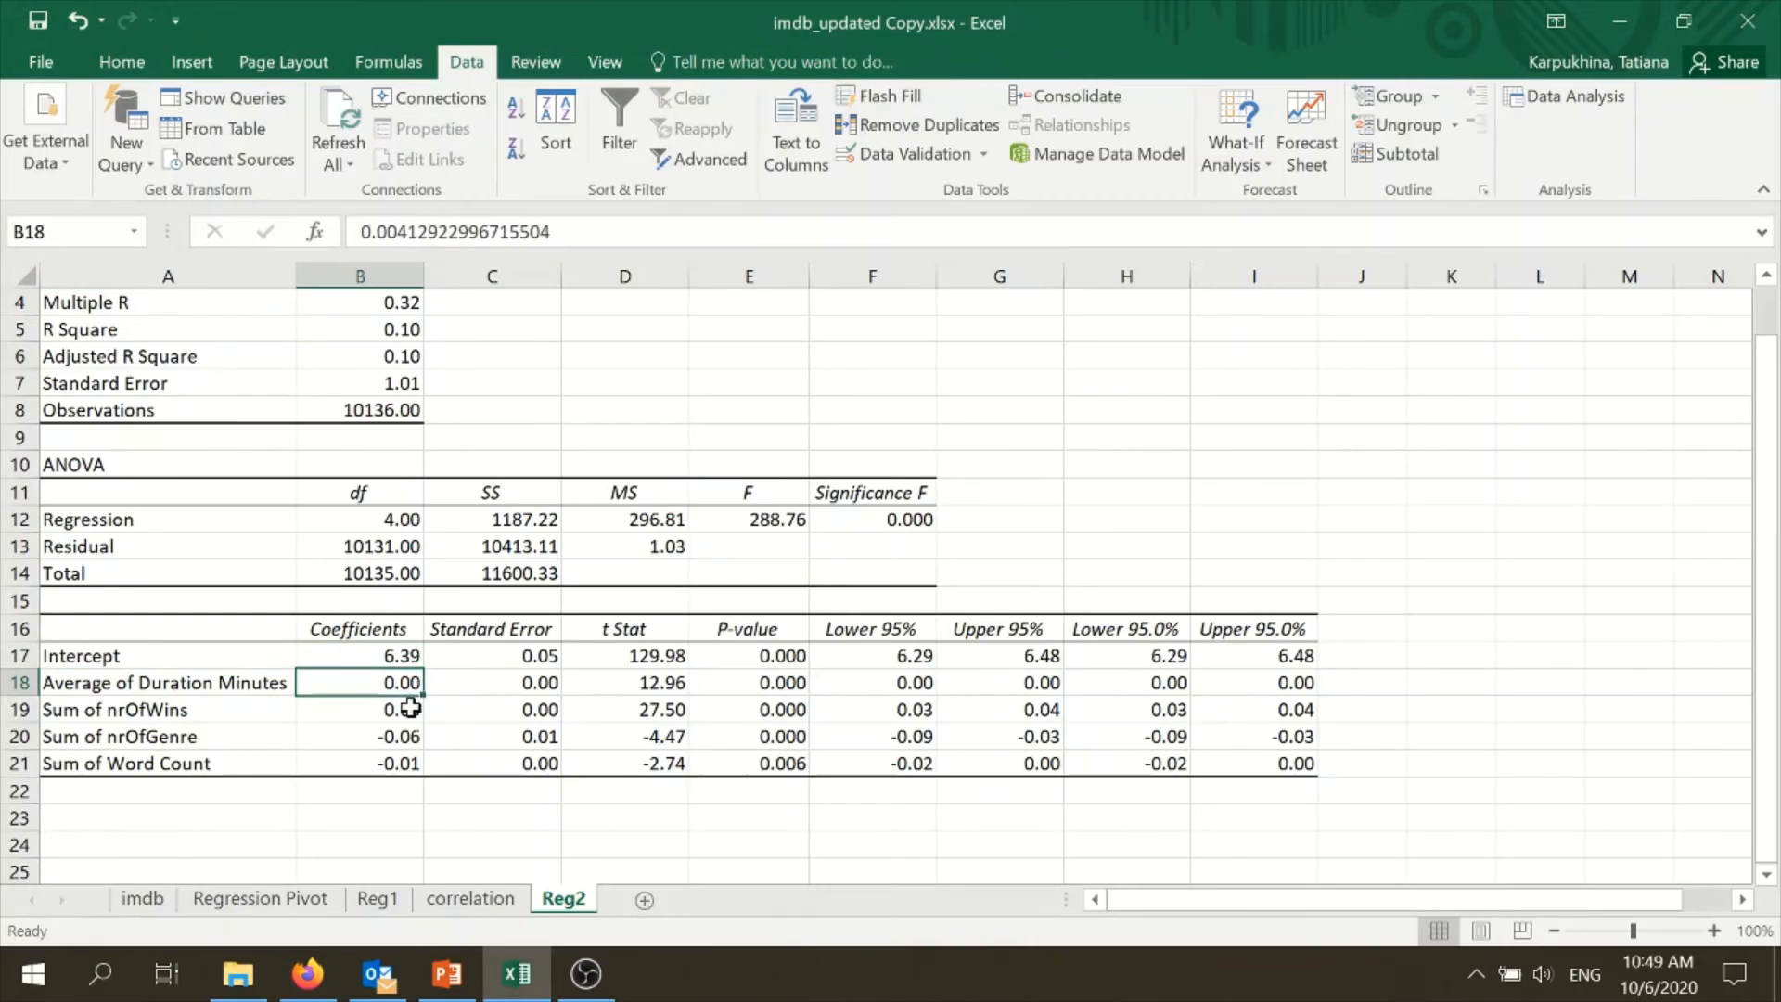
left_click(241, 689)
left_click(358, 684)
left_click(370, 759)
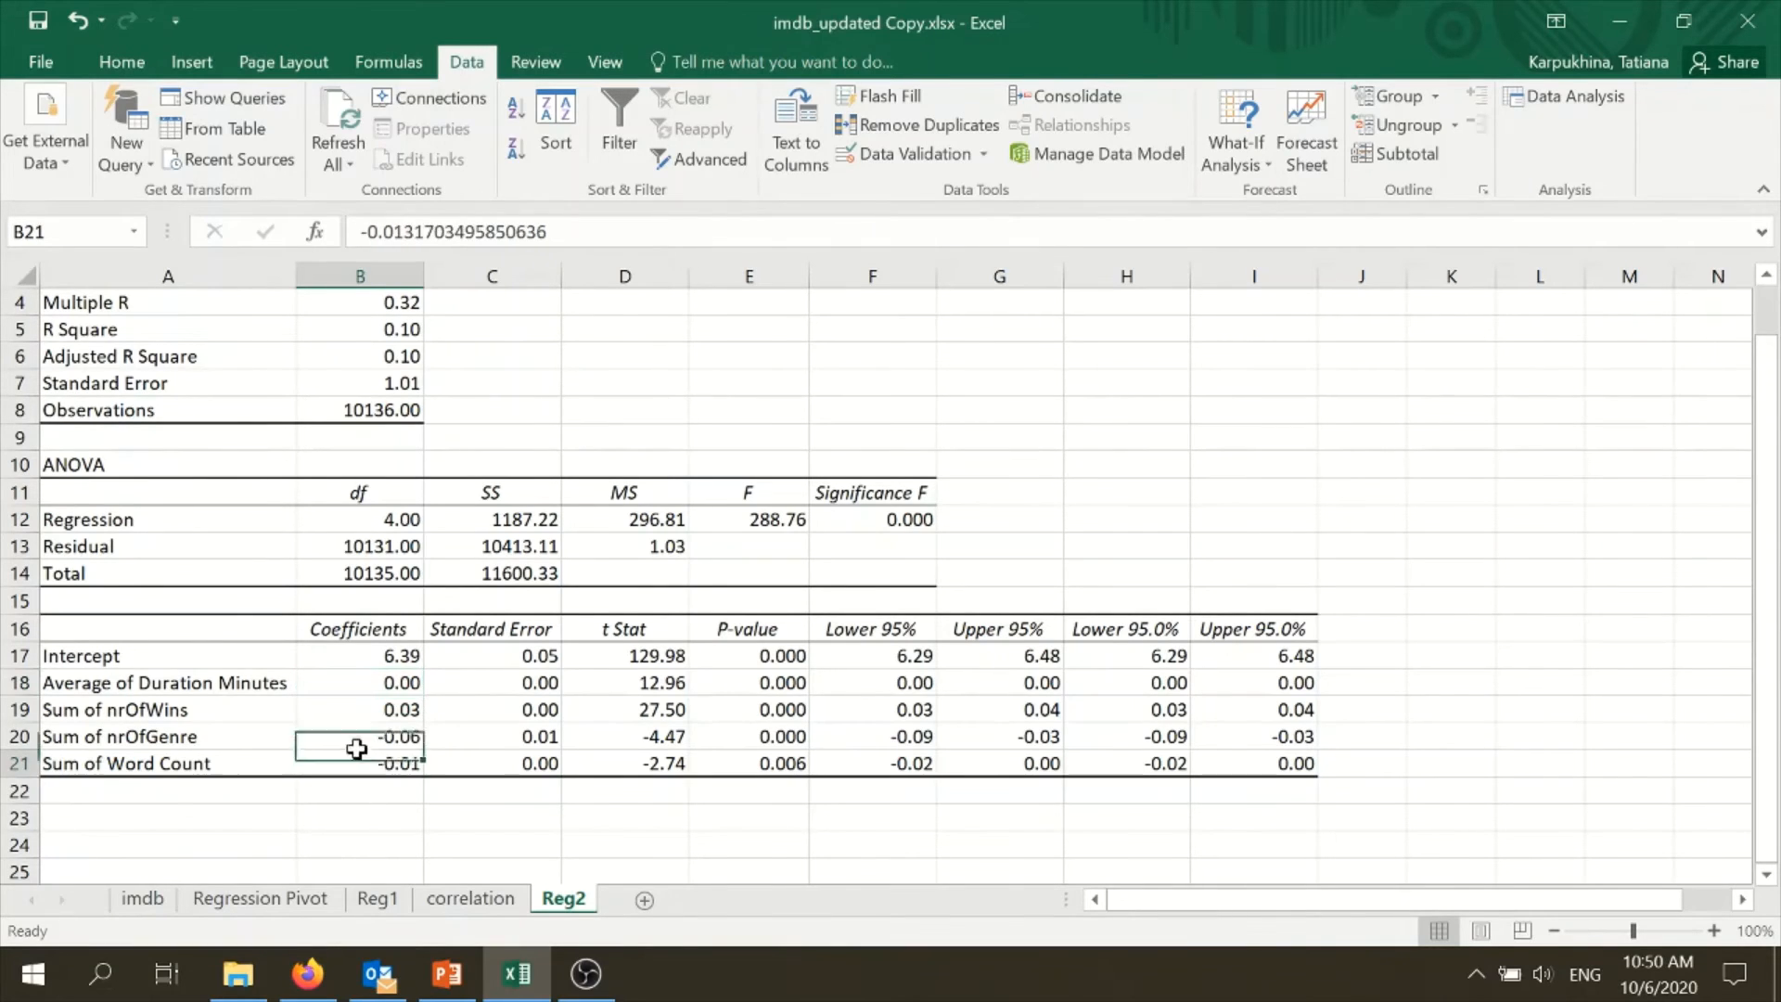
left_click(239, 712)
left_click(375, 707)
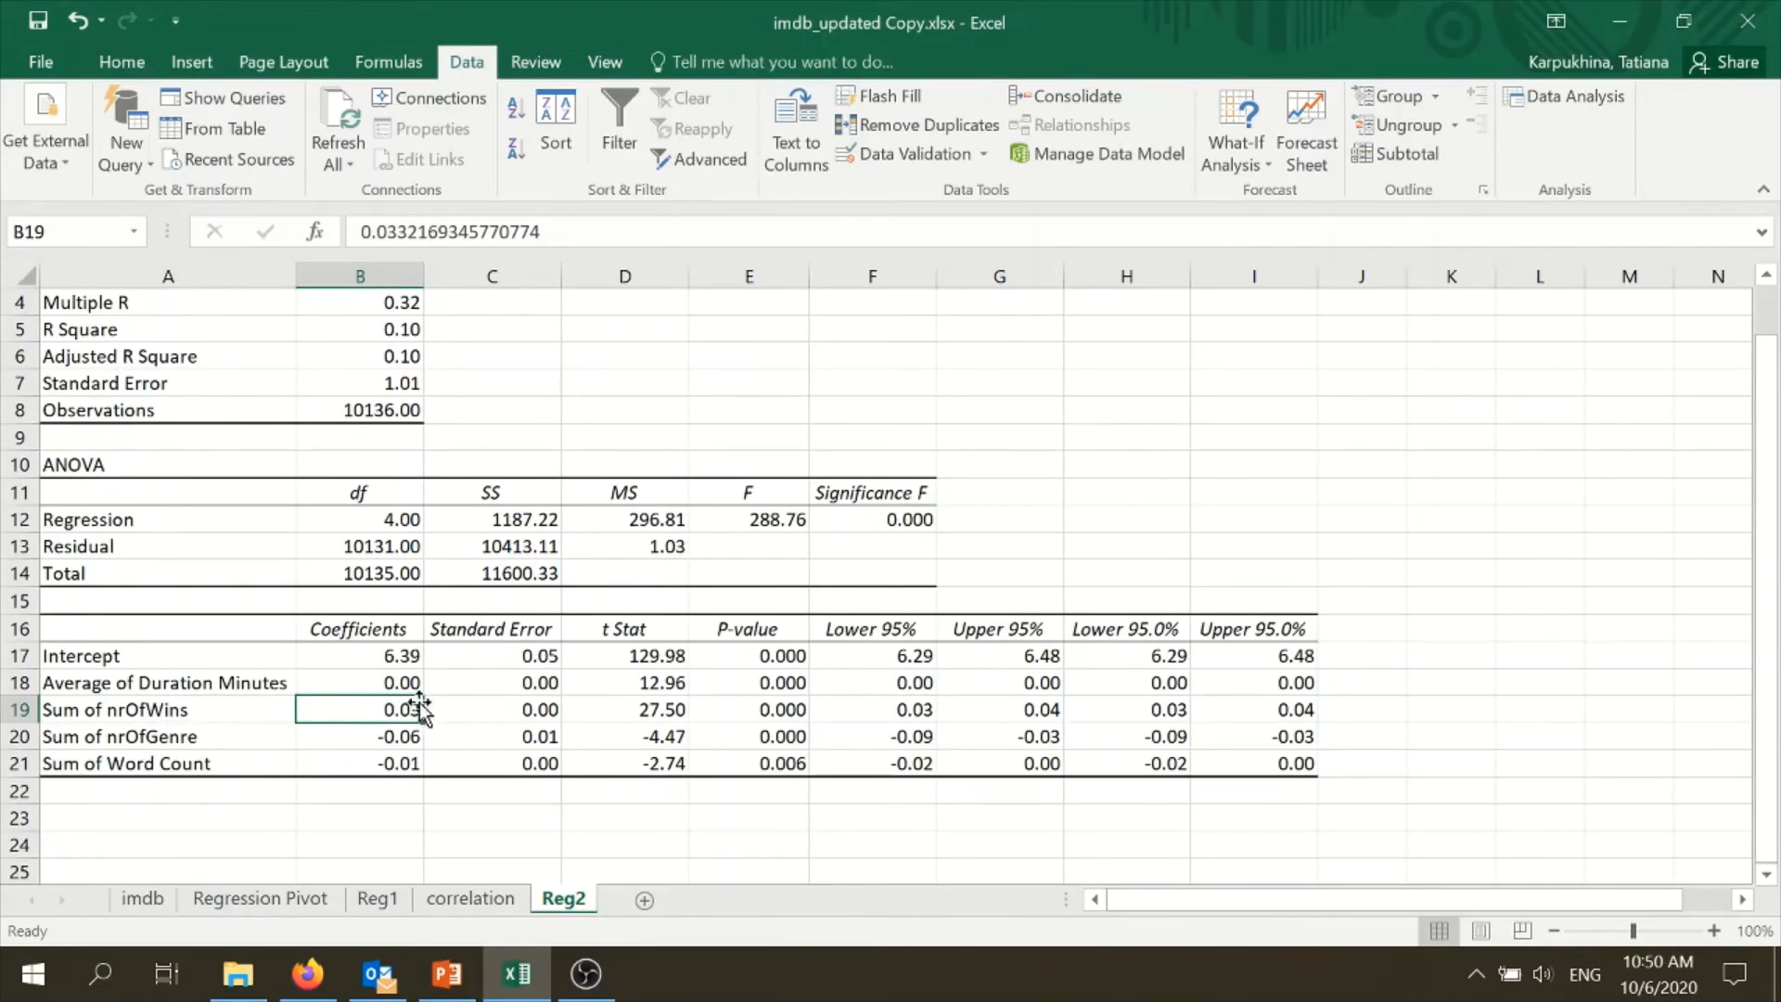
left_click(390, 742)
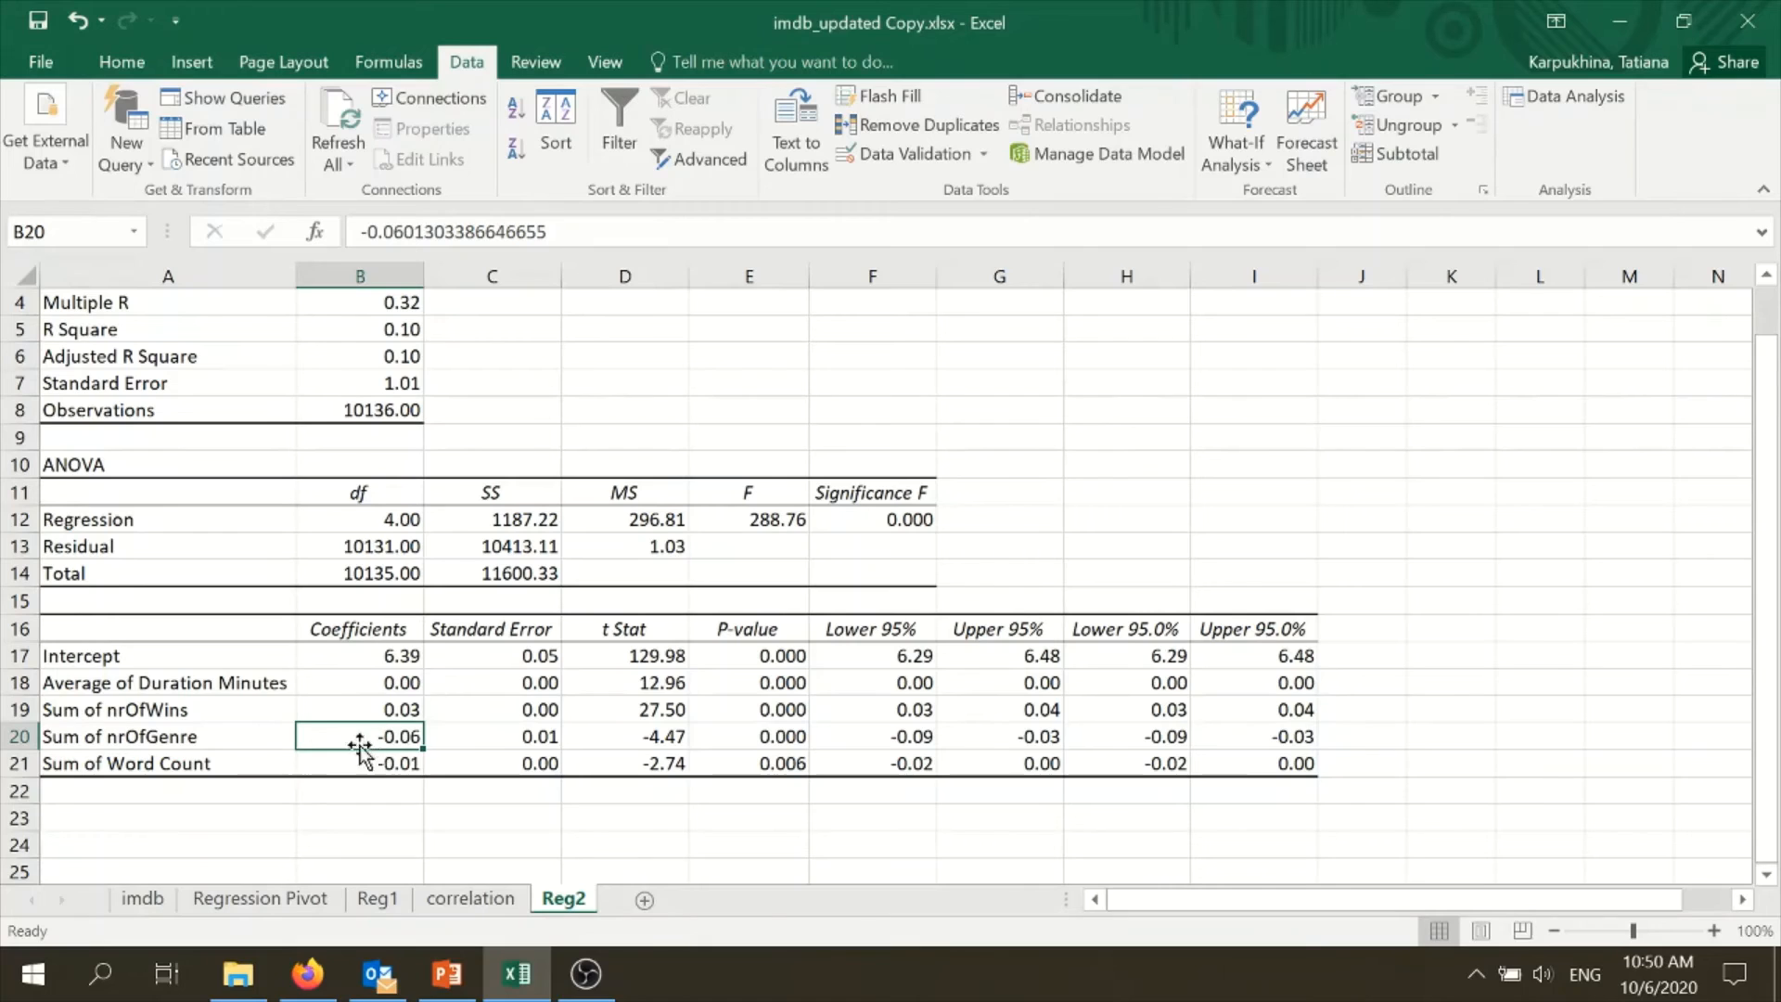
left_click(239, 763)
left_click(401, 766)
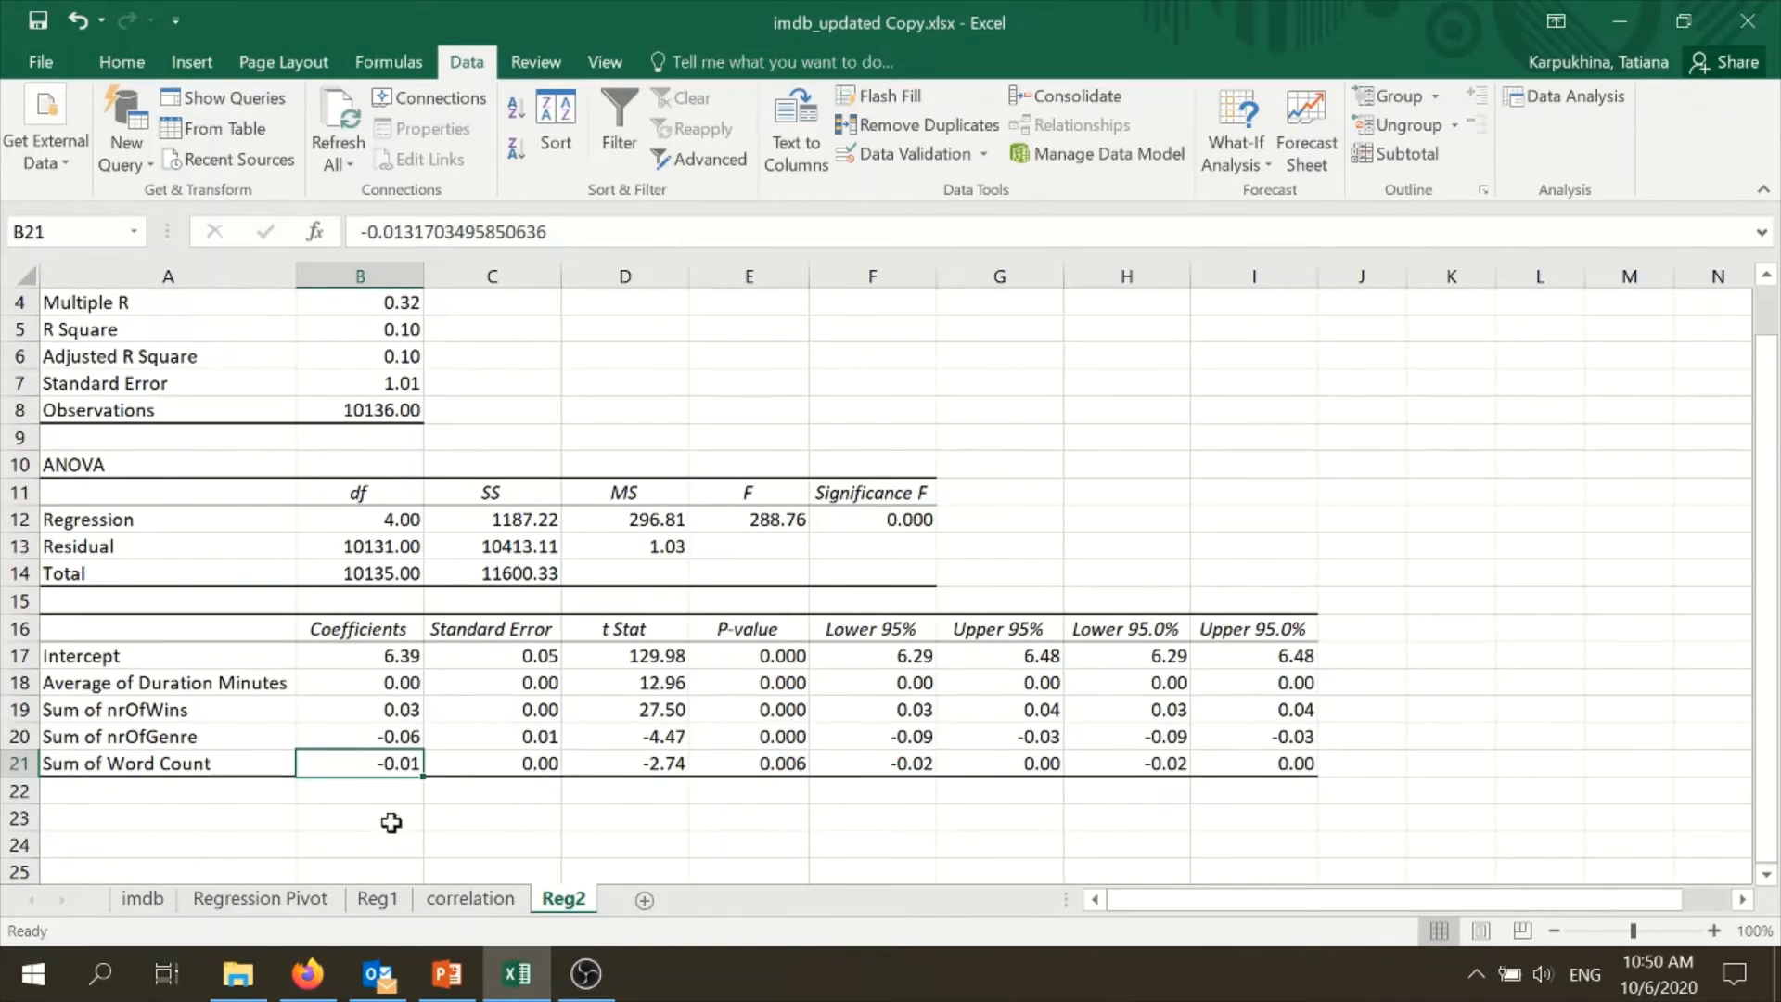
left_click(428, 790)
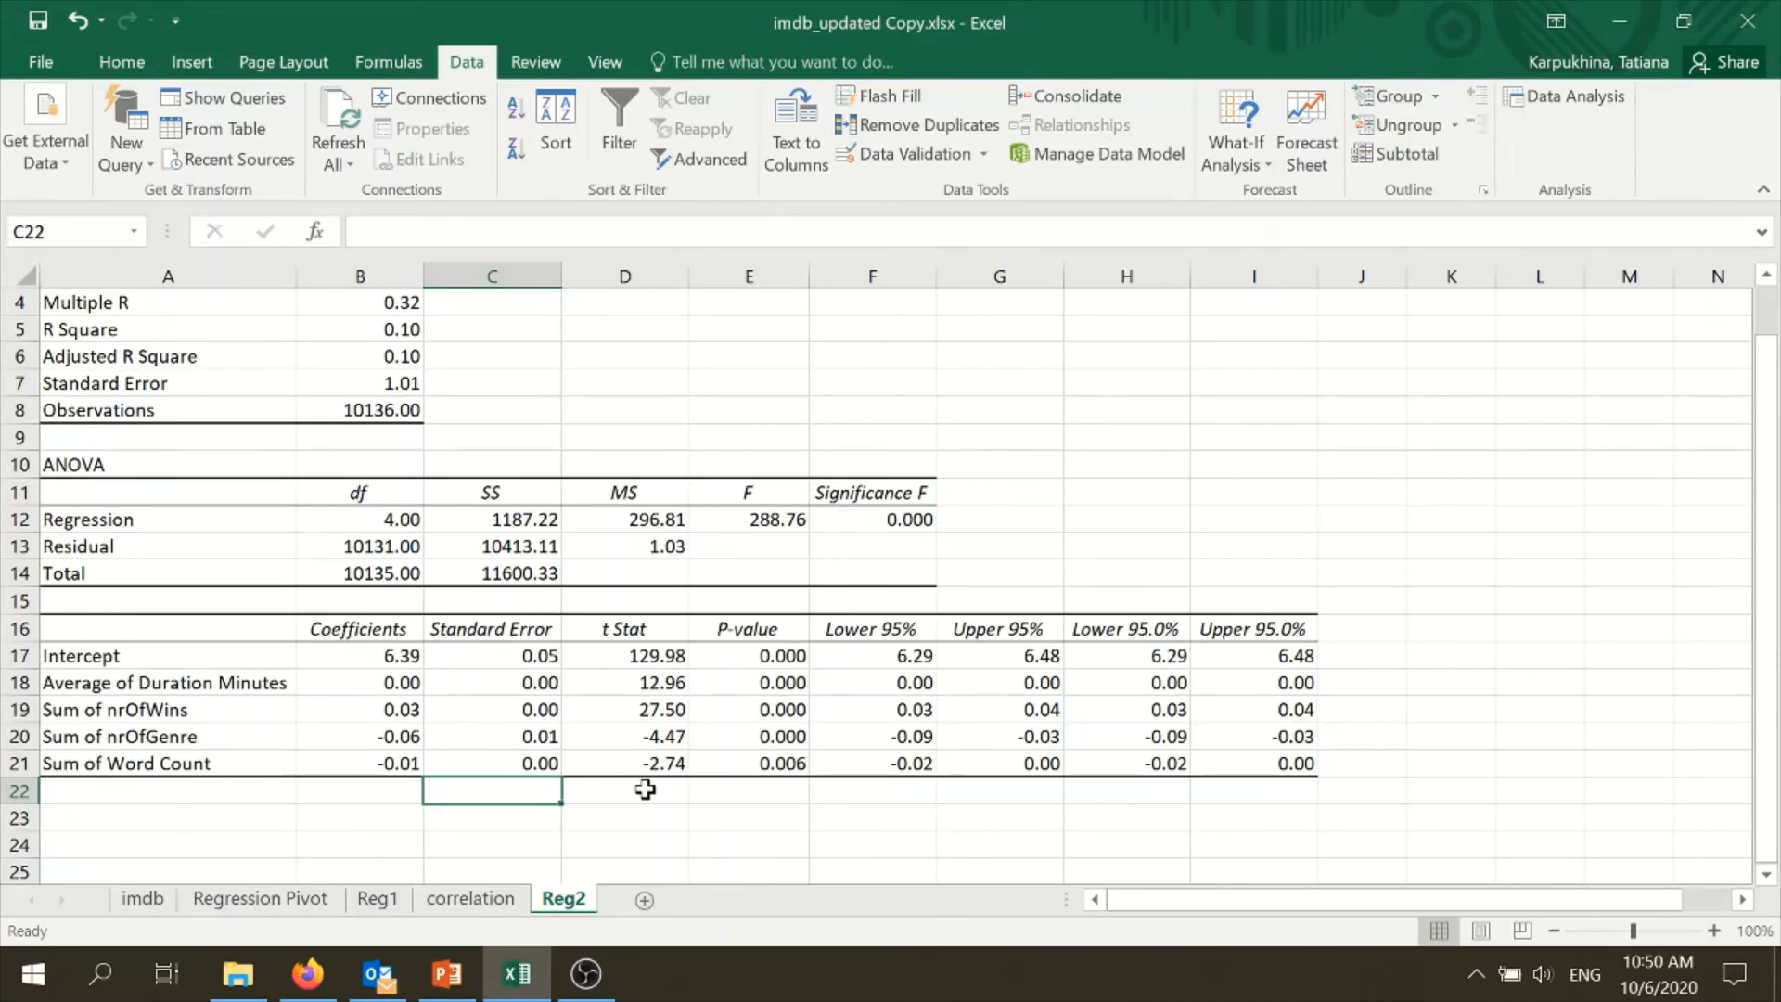
left_click(657, 842)
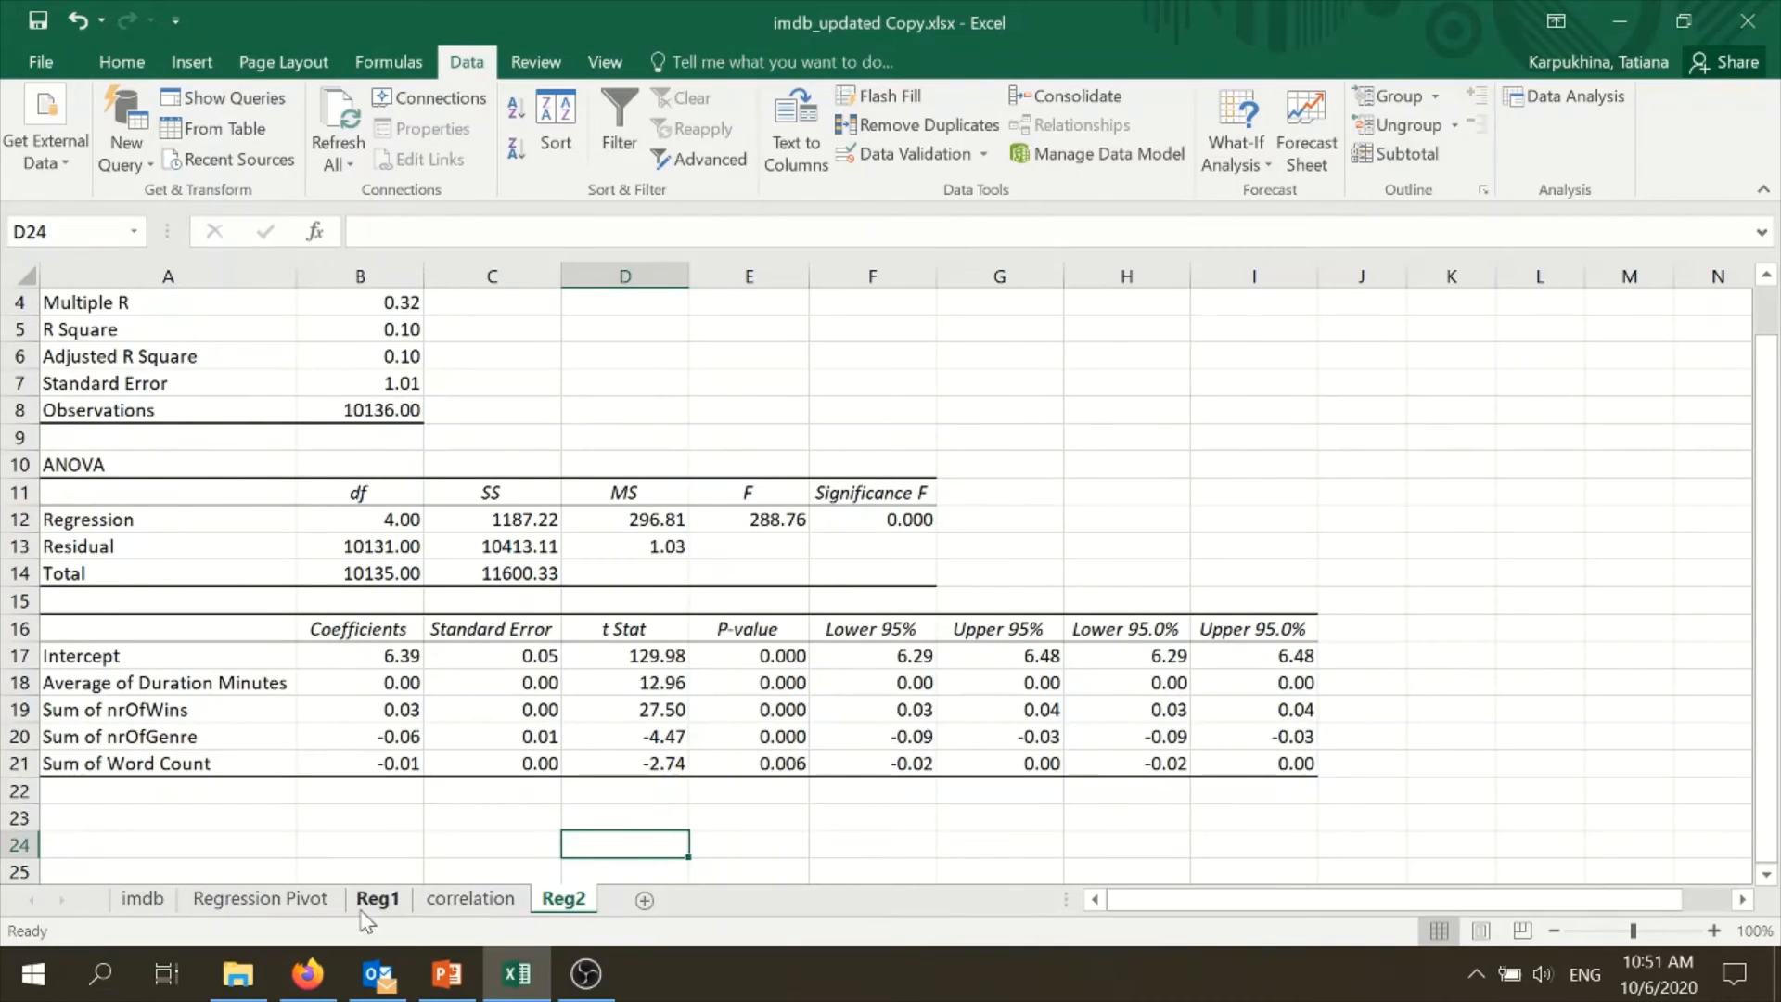
- Look through the available pivot table fields on the Regression Pivot sheet for further variables to include
left_click(309, 900)
left_click_drag(1406, 834, 1356, 223)
left_click(1759, 506)
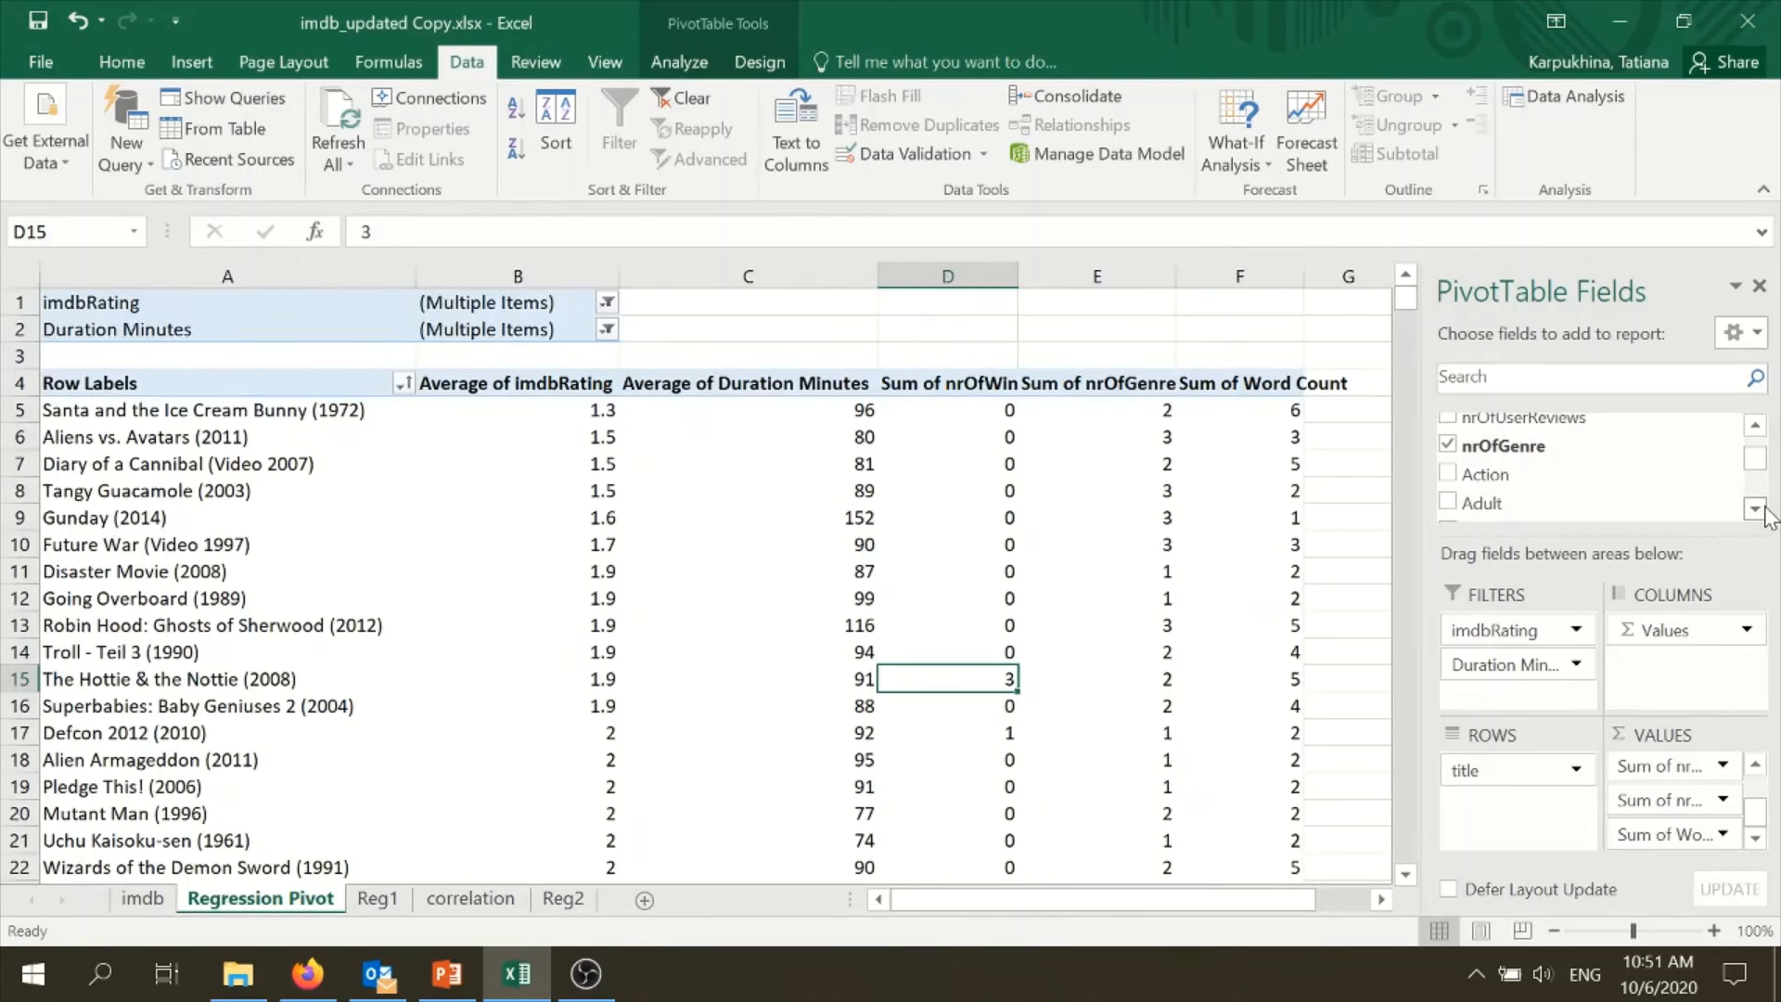
left_click(1758, 506)
left_click(1759, 506)
left_click(1755, 429)
left_click(1755, 508)
left_click(1755, 508)
left_click(1755, 509)
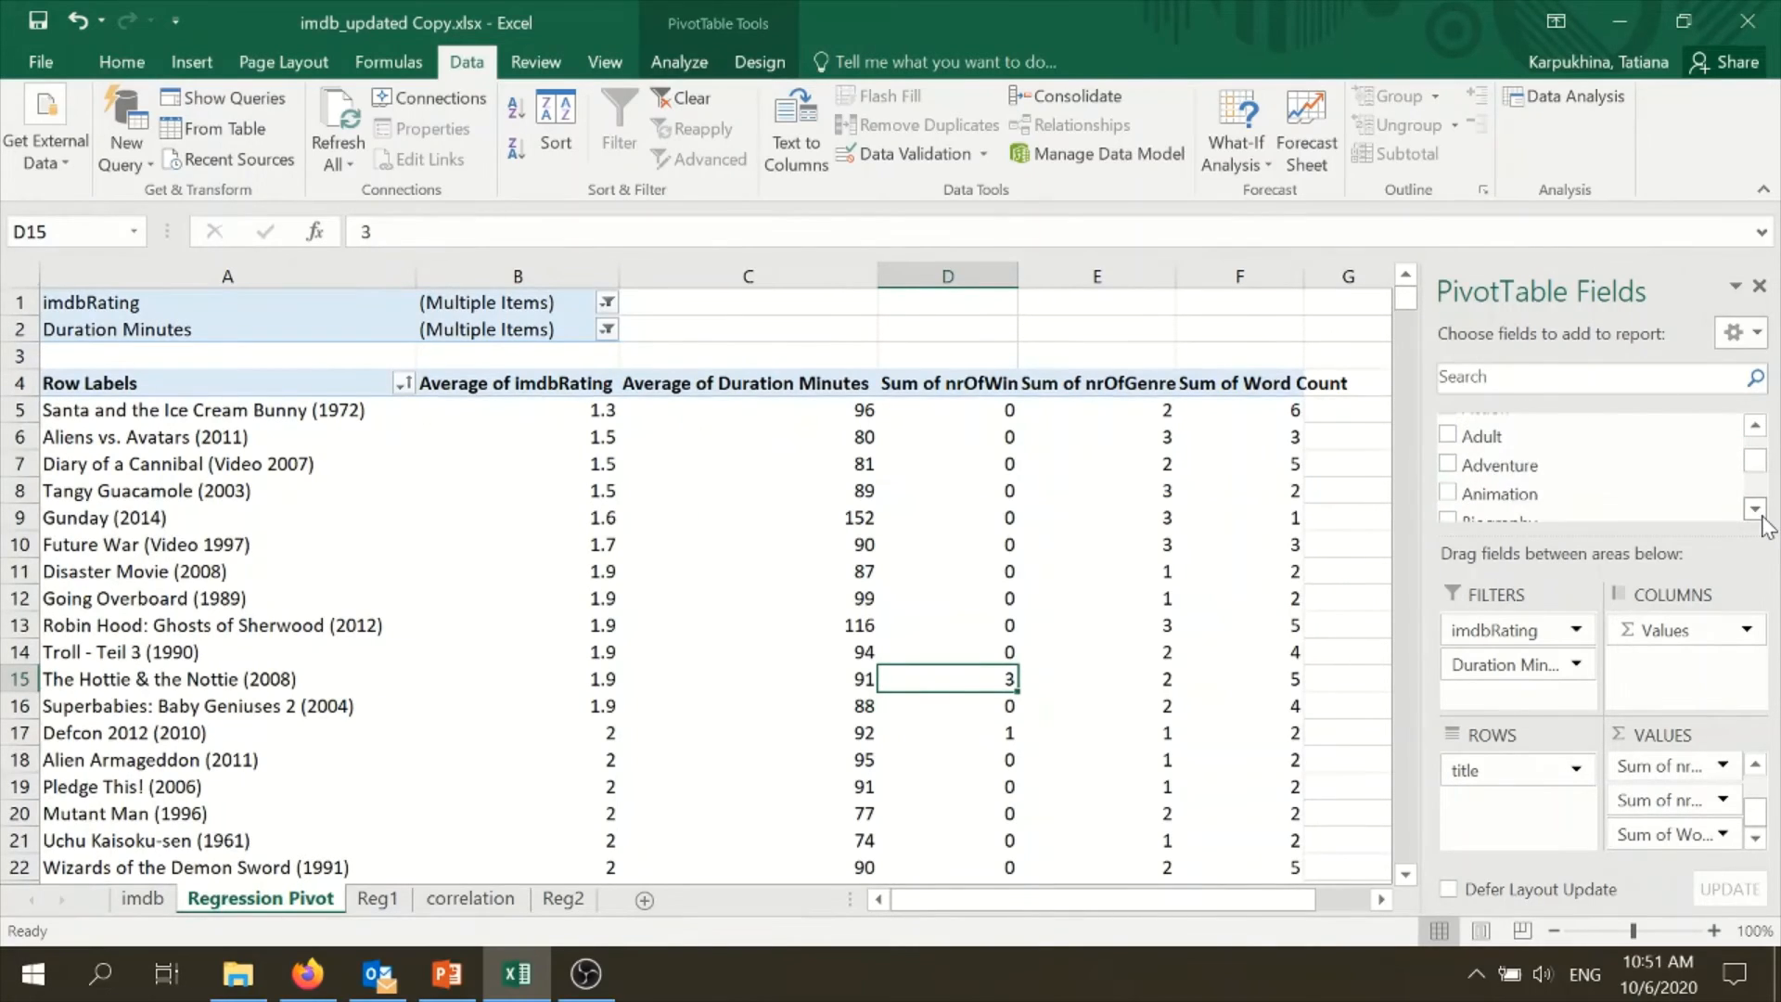
left_click_drag(1754, 468, 1750, 444)
left_click(1763, 509)
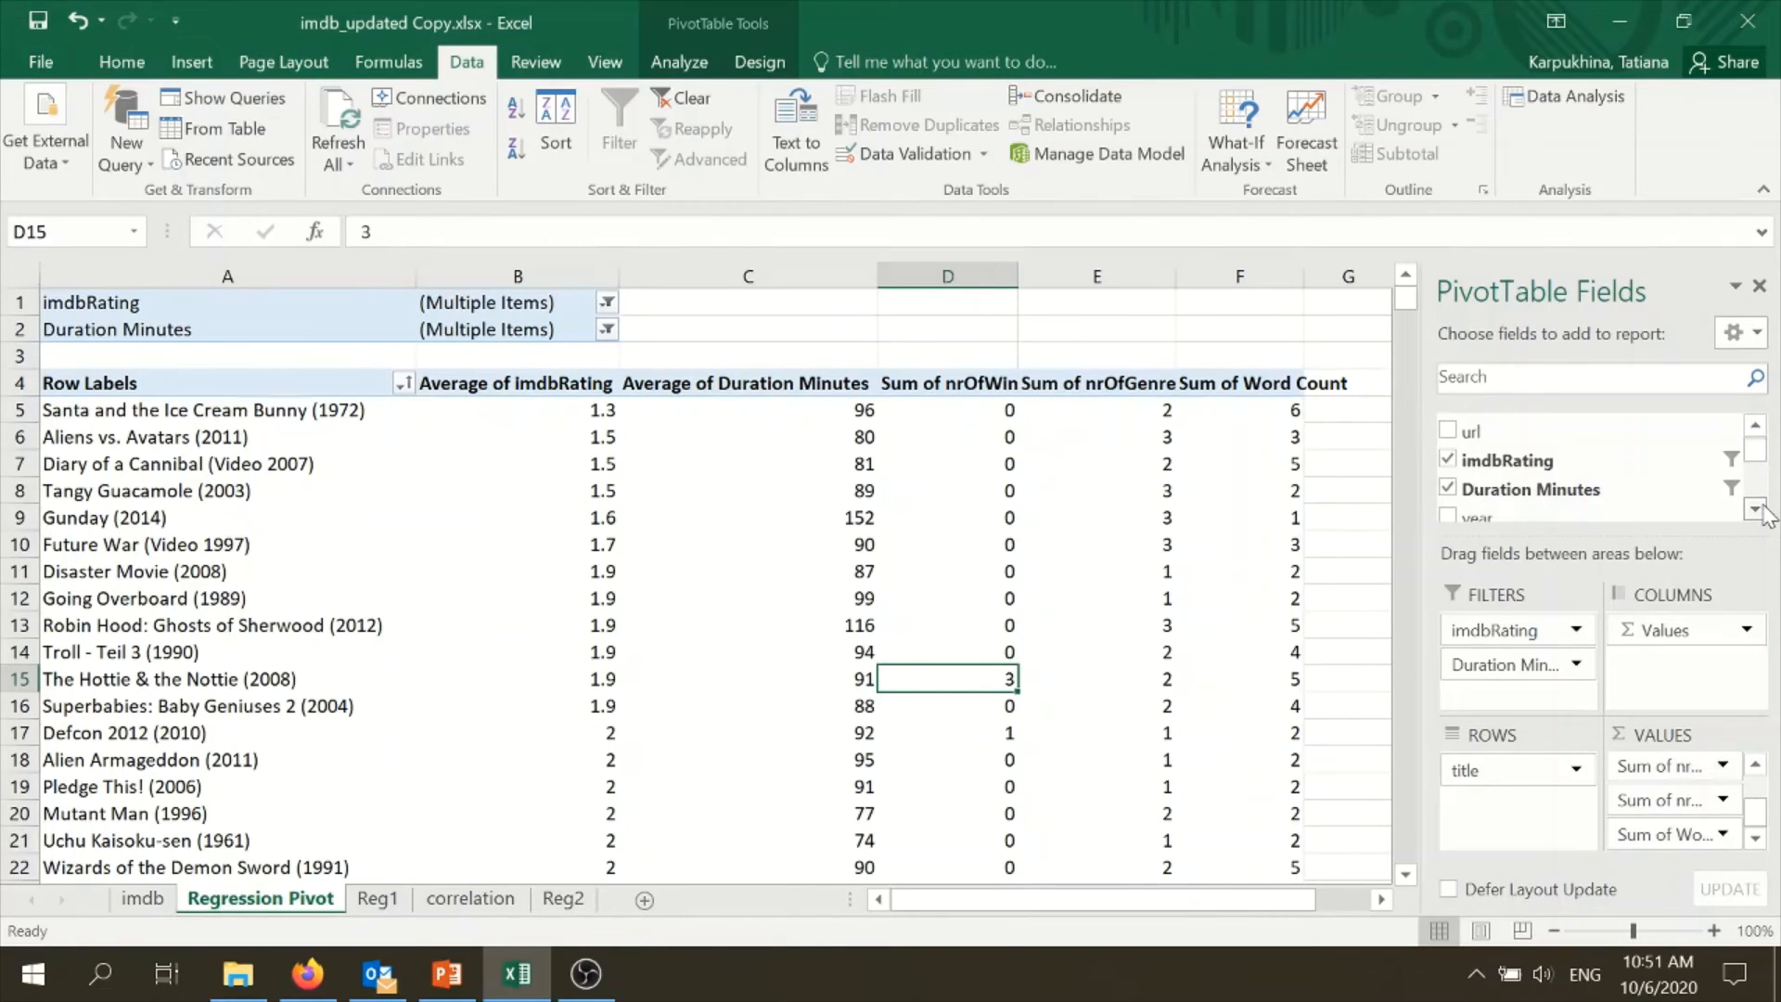
left_click(1763, 508)
left_click(1763, 508)
left_click(1763, 508)
left_click(1755, 508)
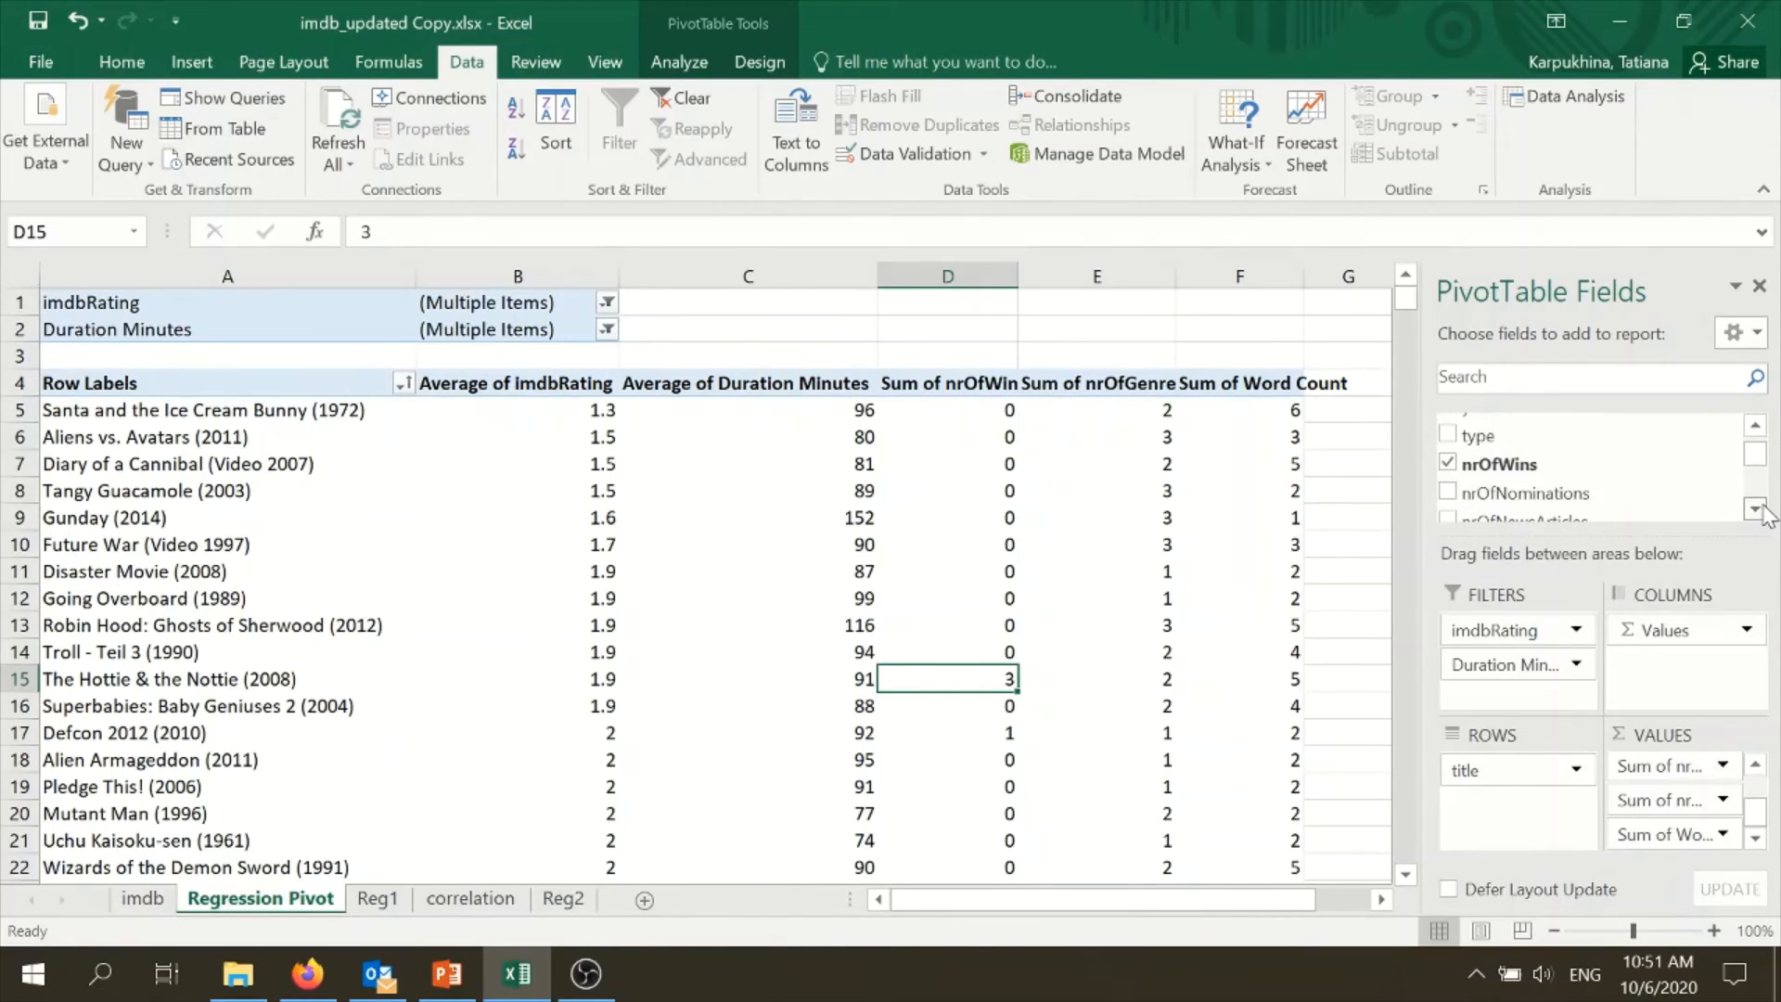
left_click(1755, 509)
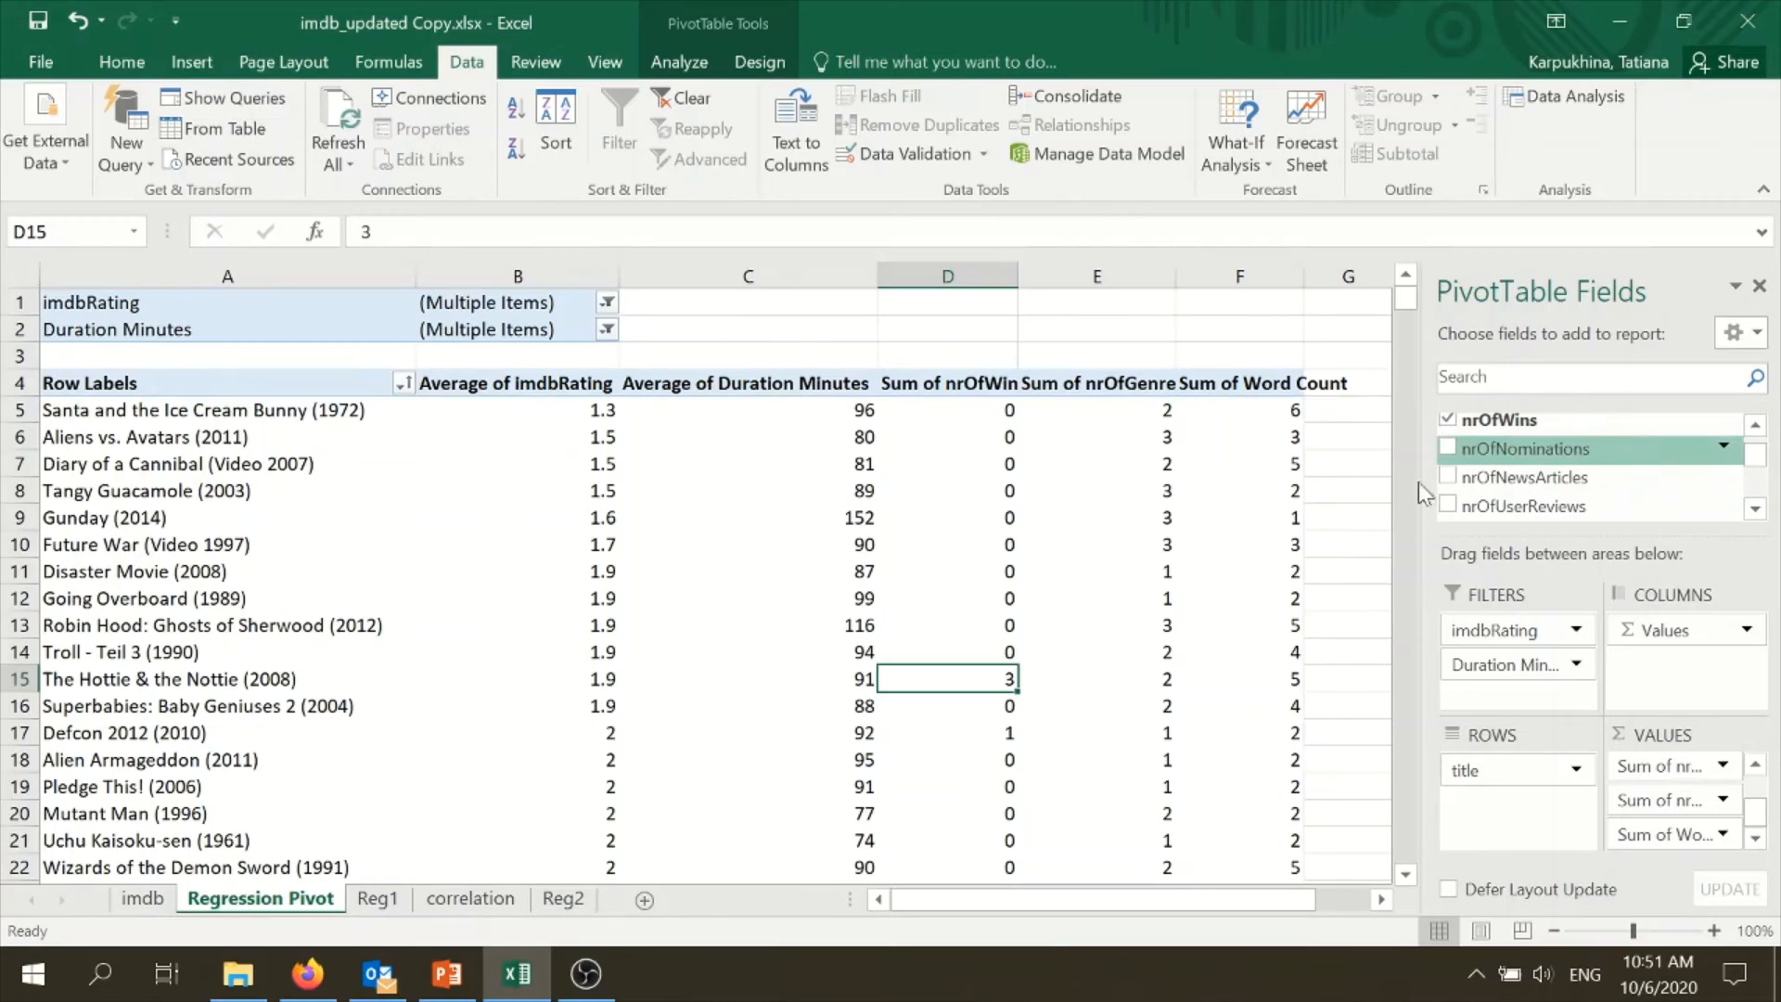
- Review the genre indicator columns on the imdb sheet and return to the Reg2 sheet
left_click(143, 898)
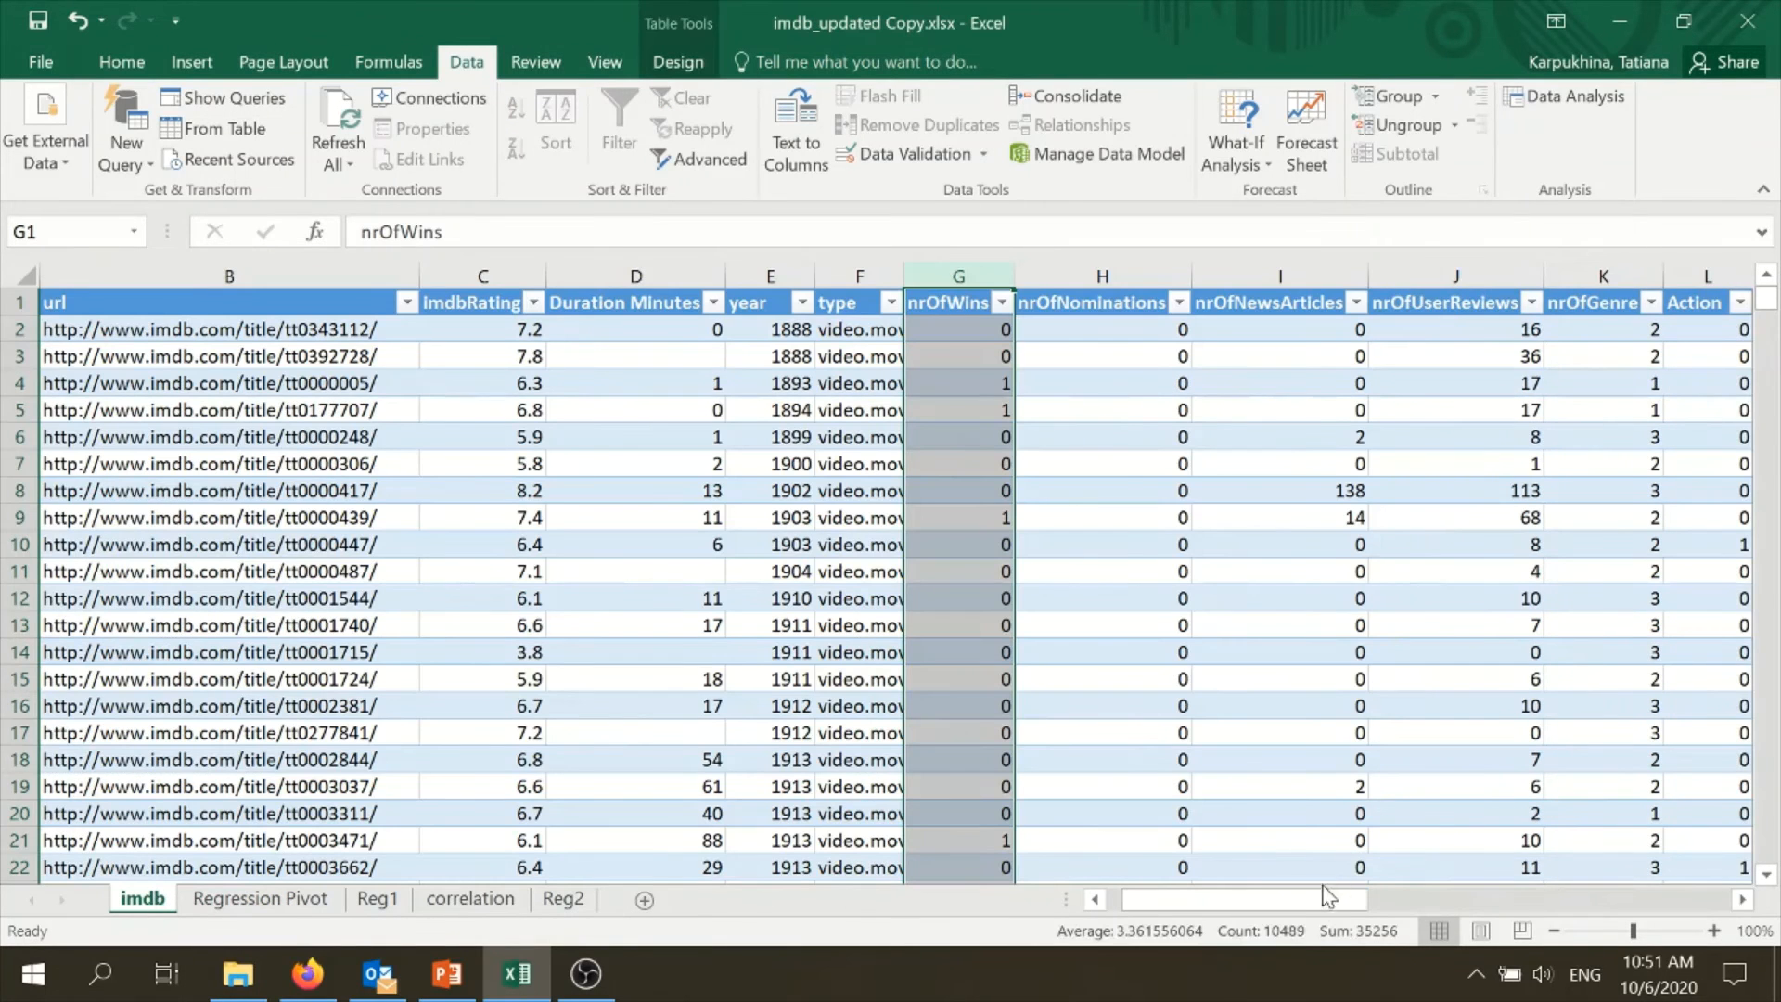
left_click_drag(1326, 898, 1440, 903)
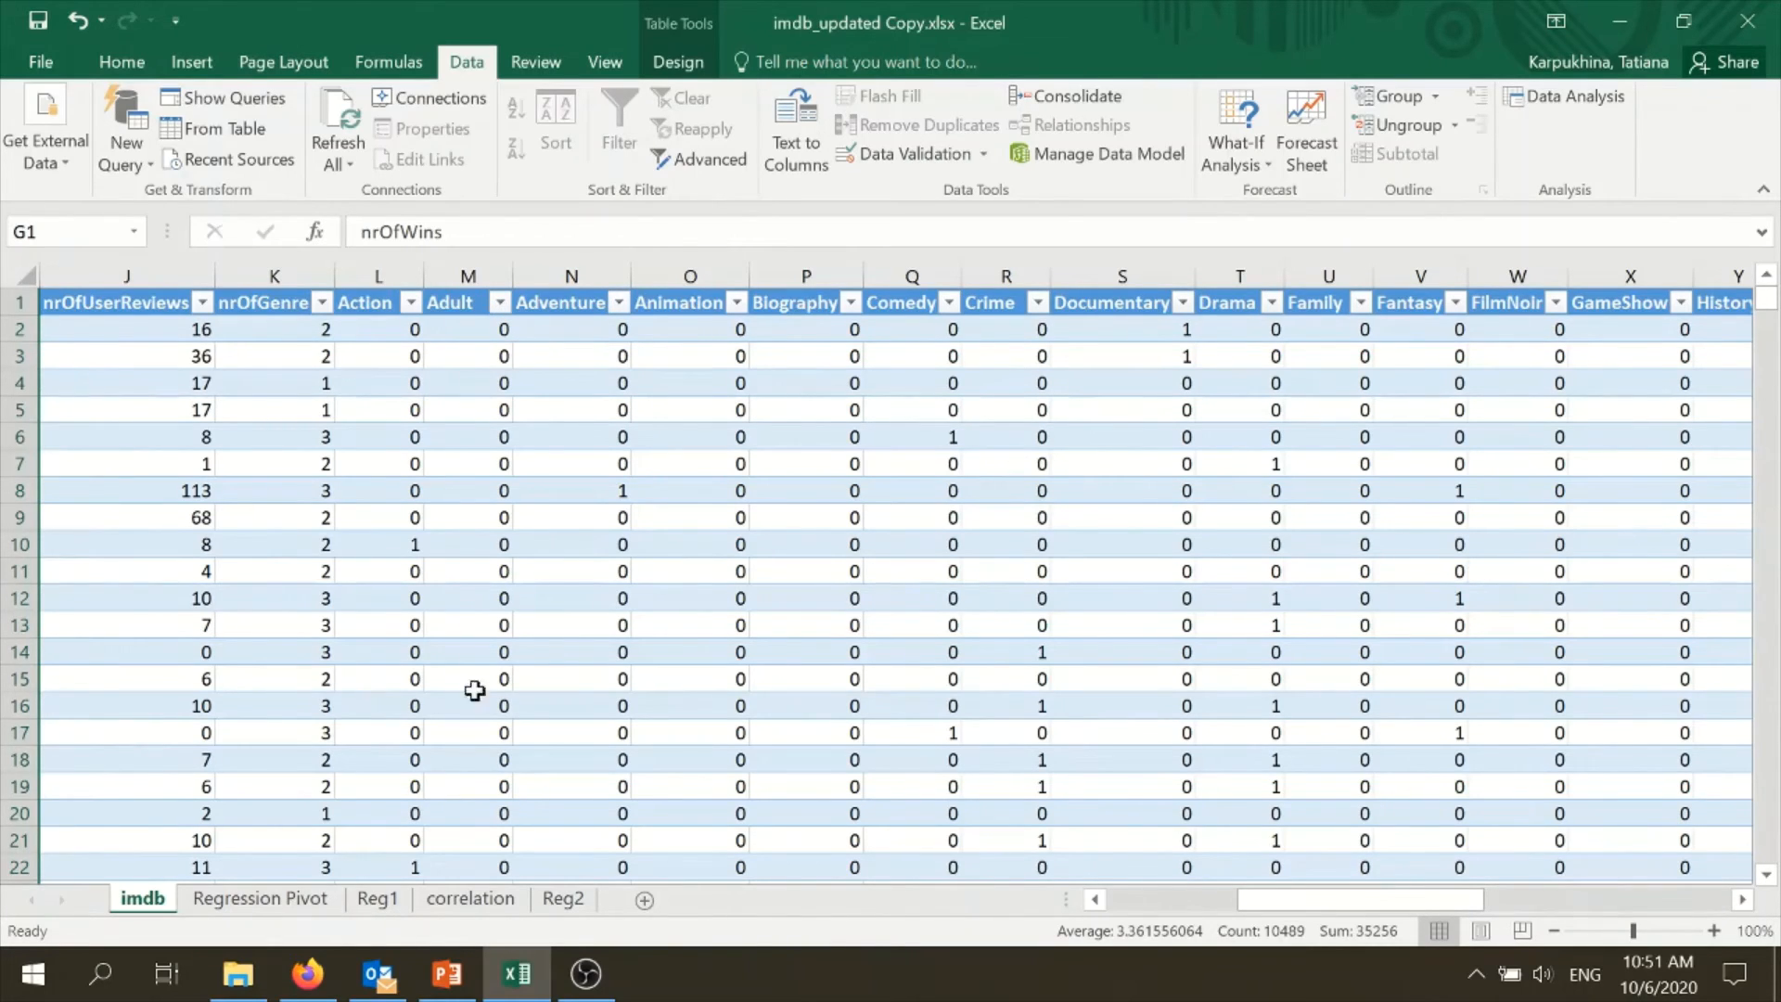
left_click(477, 899)
left_click(562, 899)
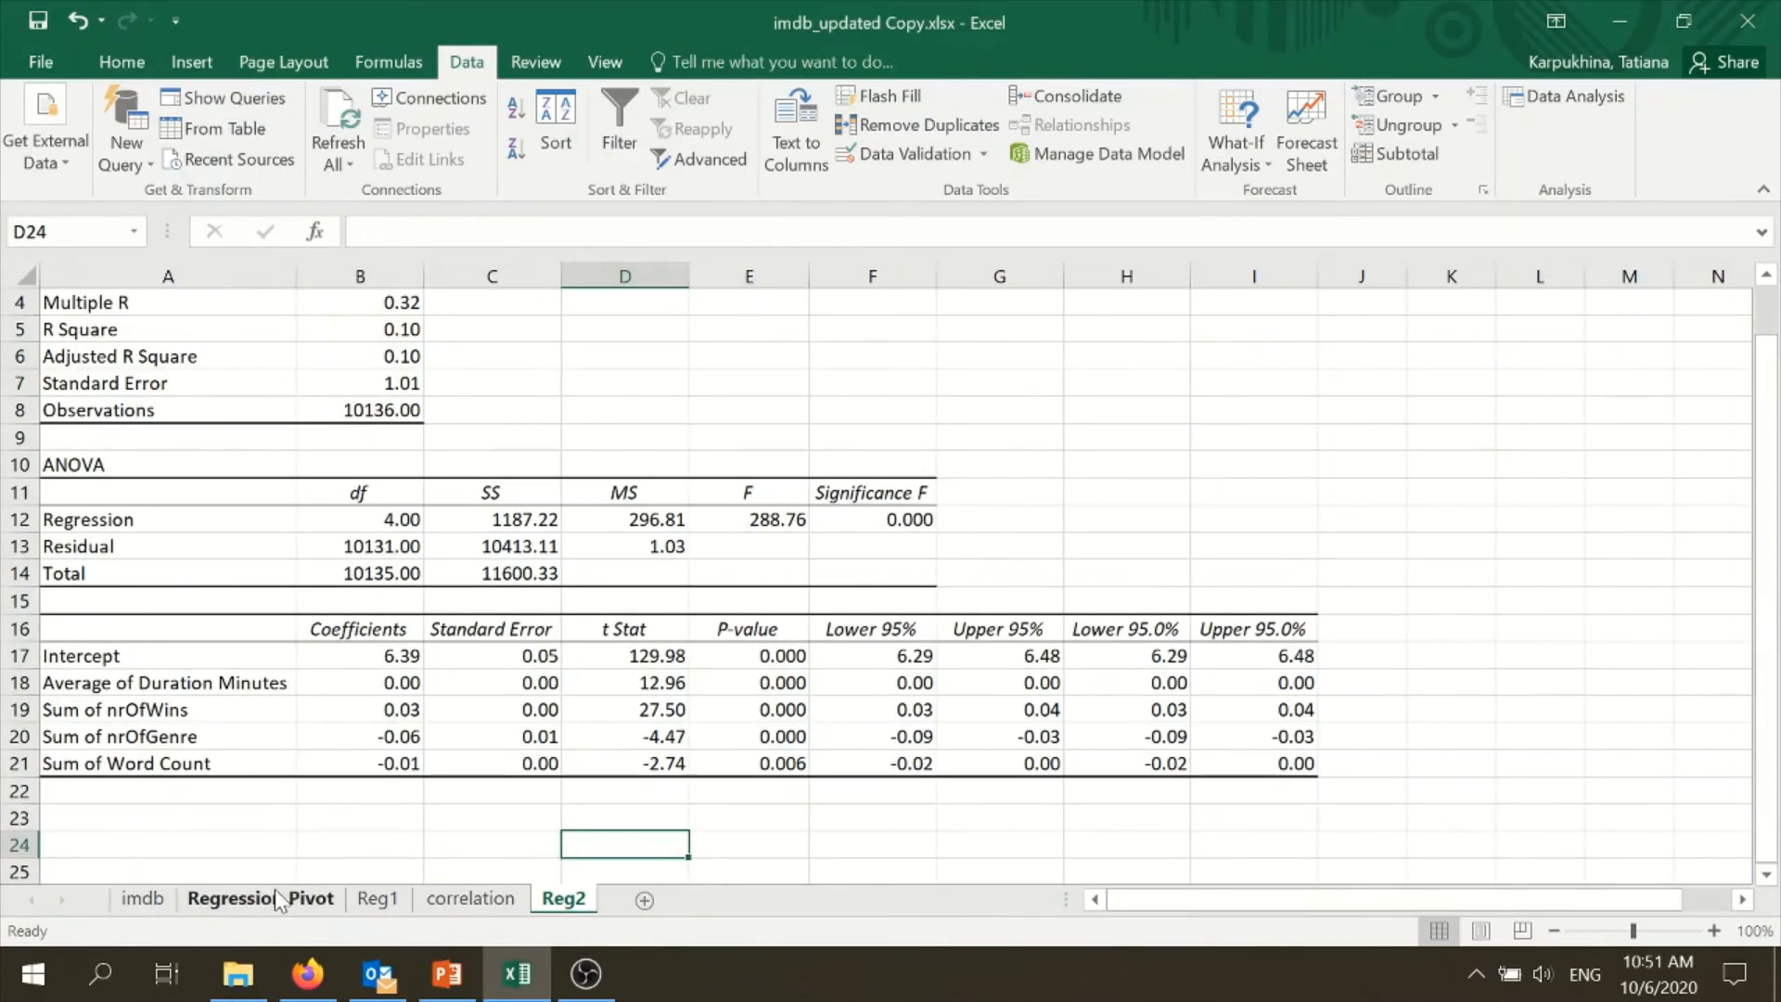
- Add the Action field to the values of the pivot table on the Regression Pivot sheet
left_click(285, 900)
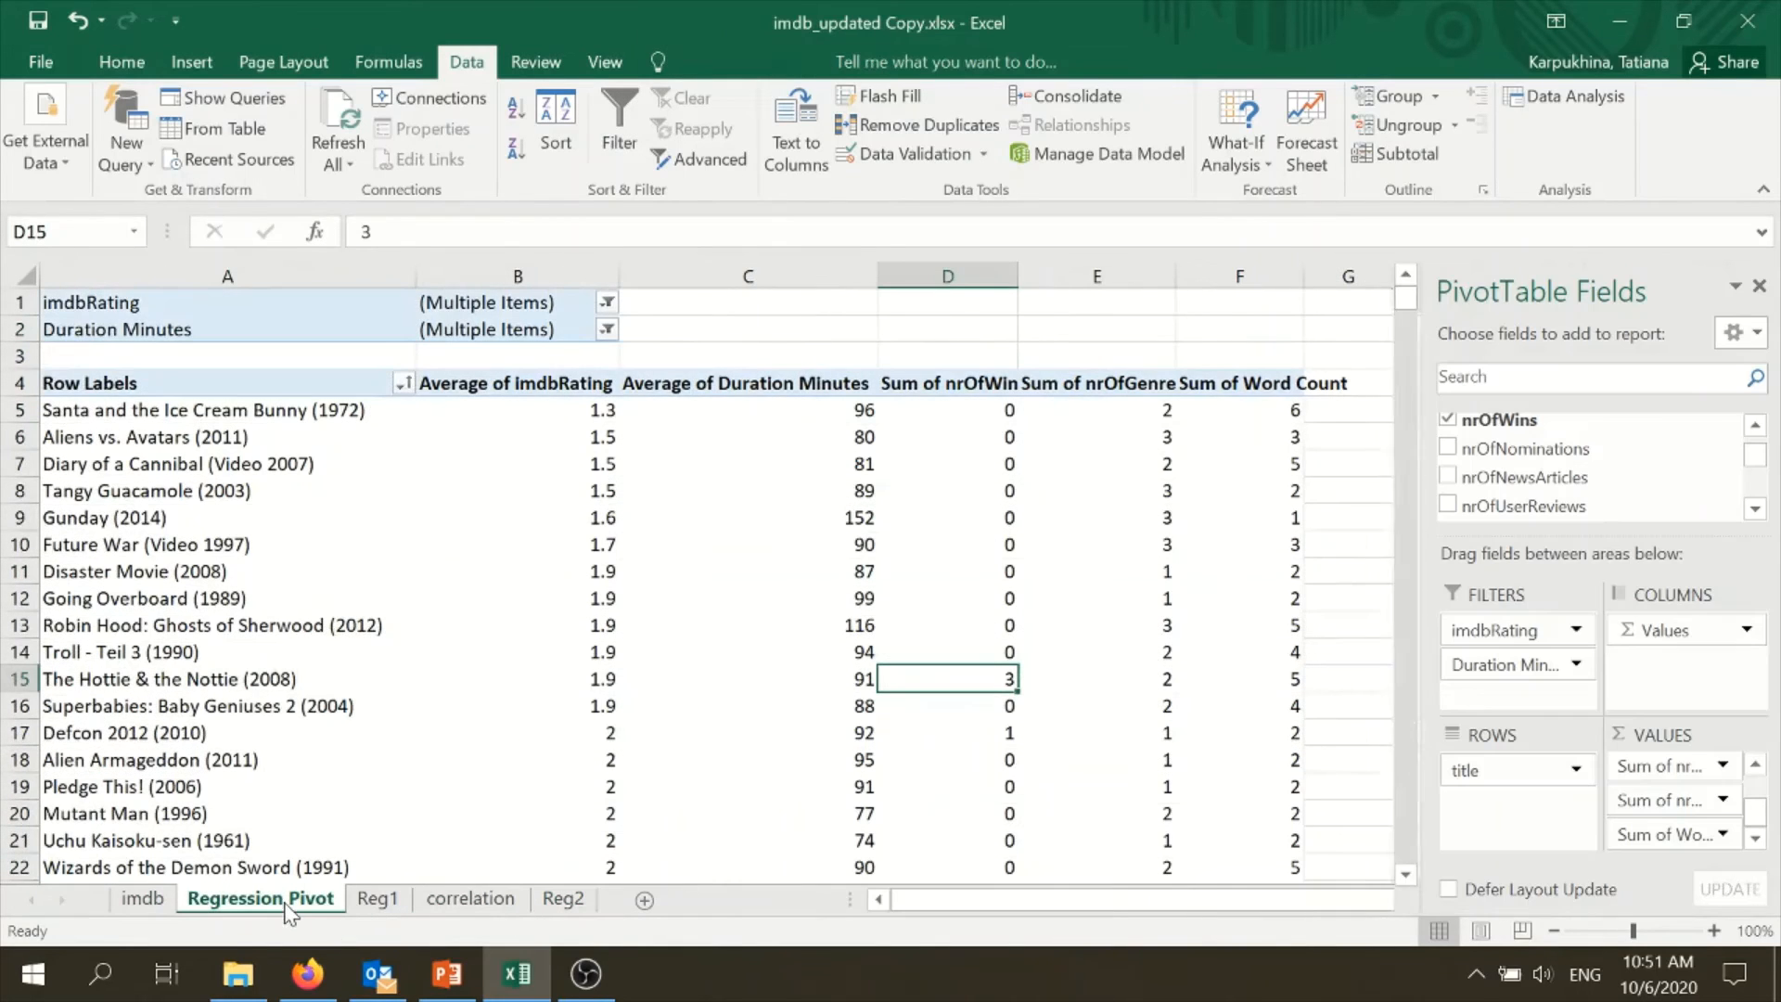
left_click(1762, 510)
left_click(1763, 510)
left_click(1763, 511)
left_click(1762, 510)
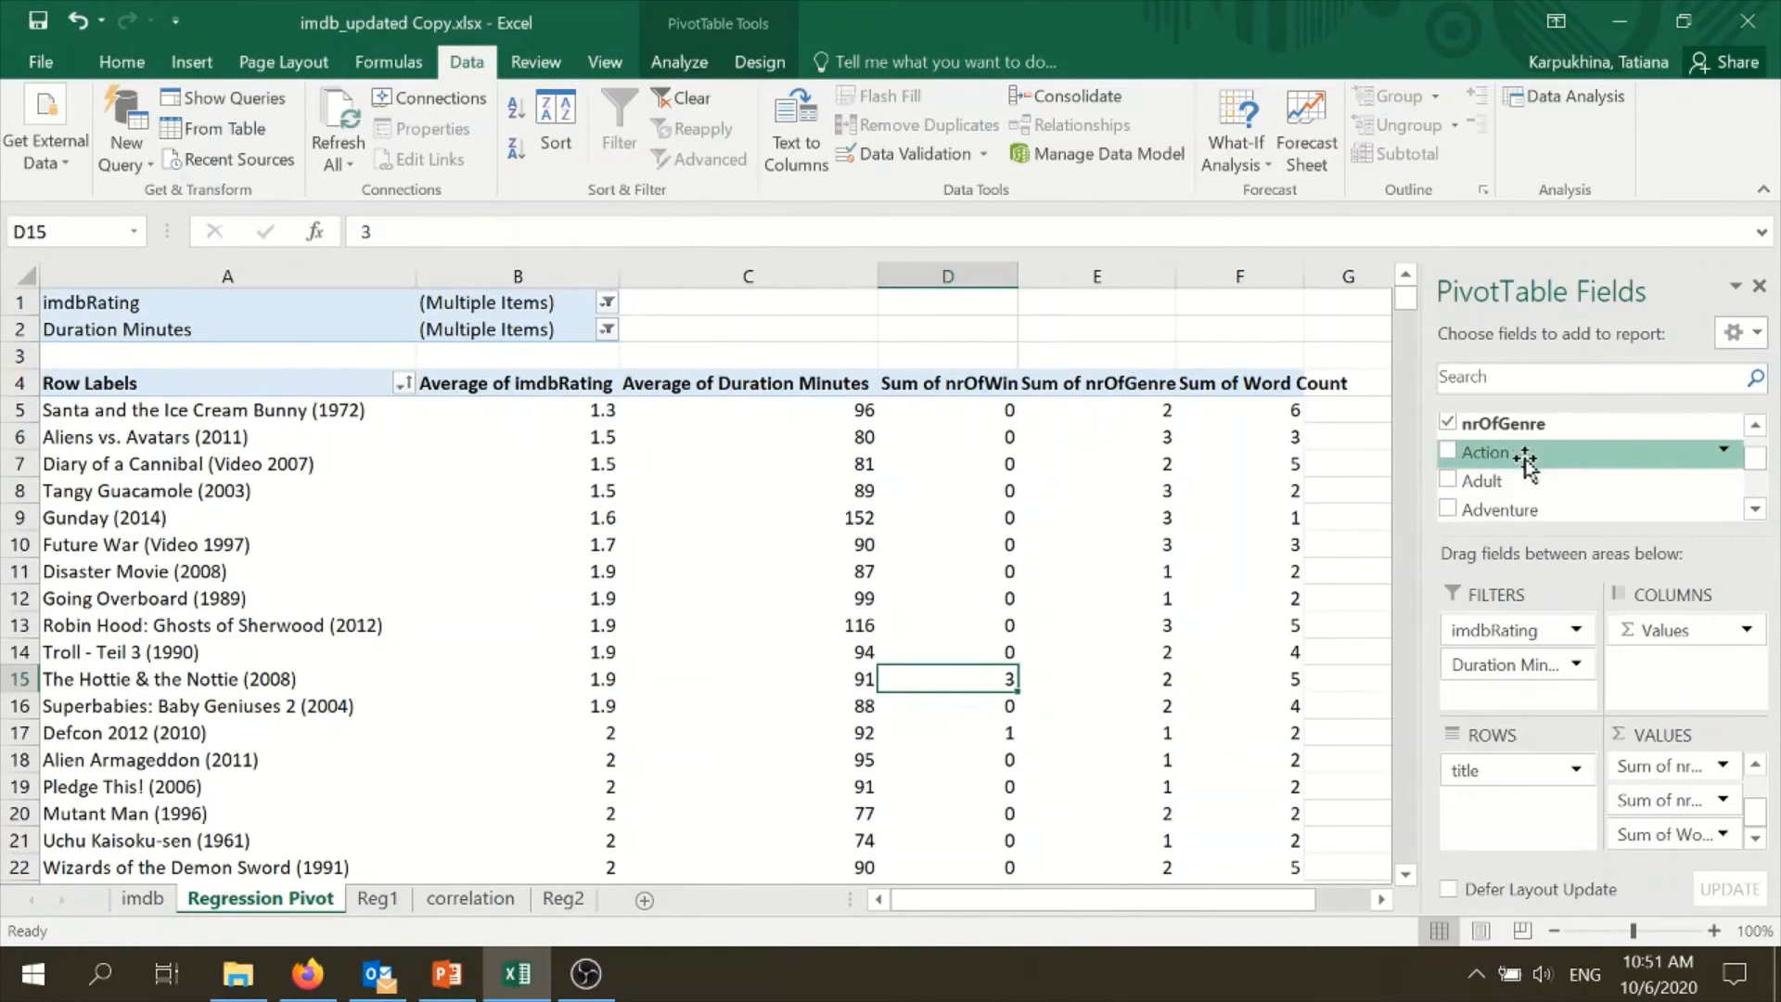
left_click_drag(1526, 455, 1707, 835)
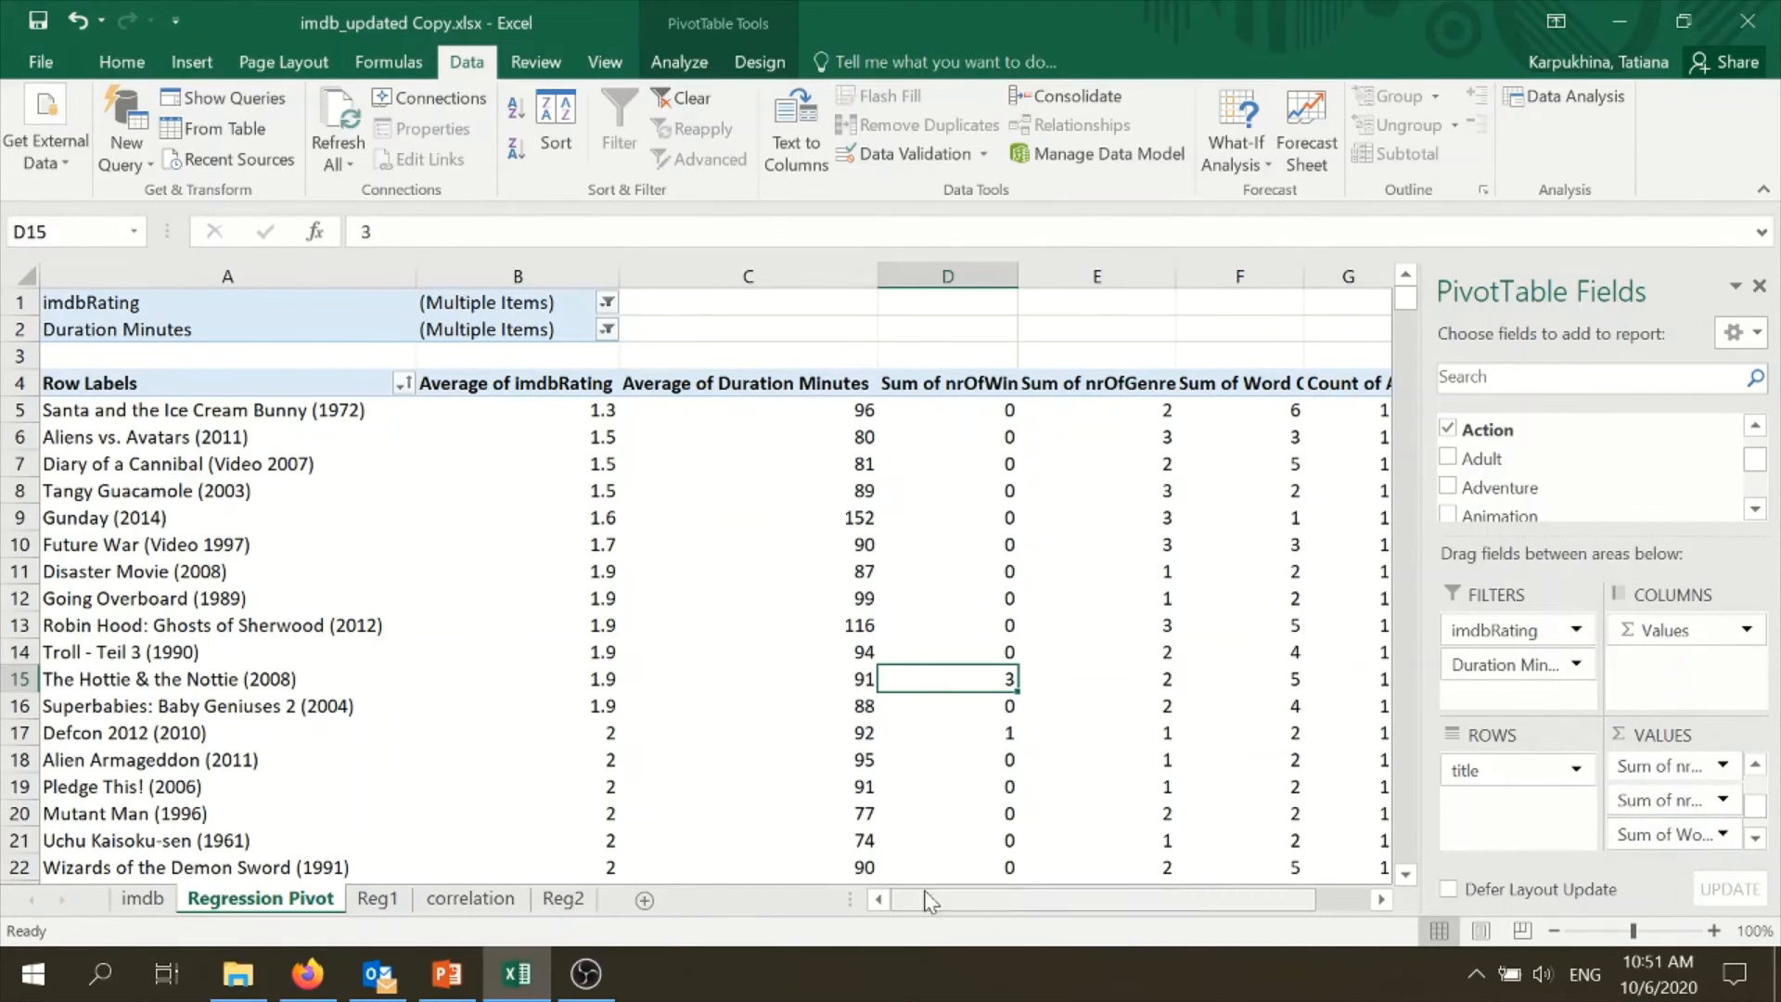
left_click_drag(1043, 893, 1084, 893)
scroll(1049, 612, "down", 6)
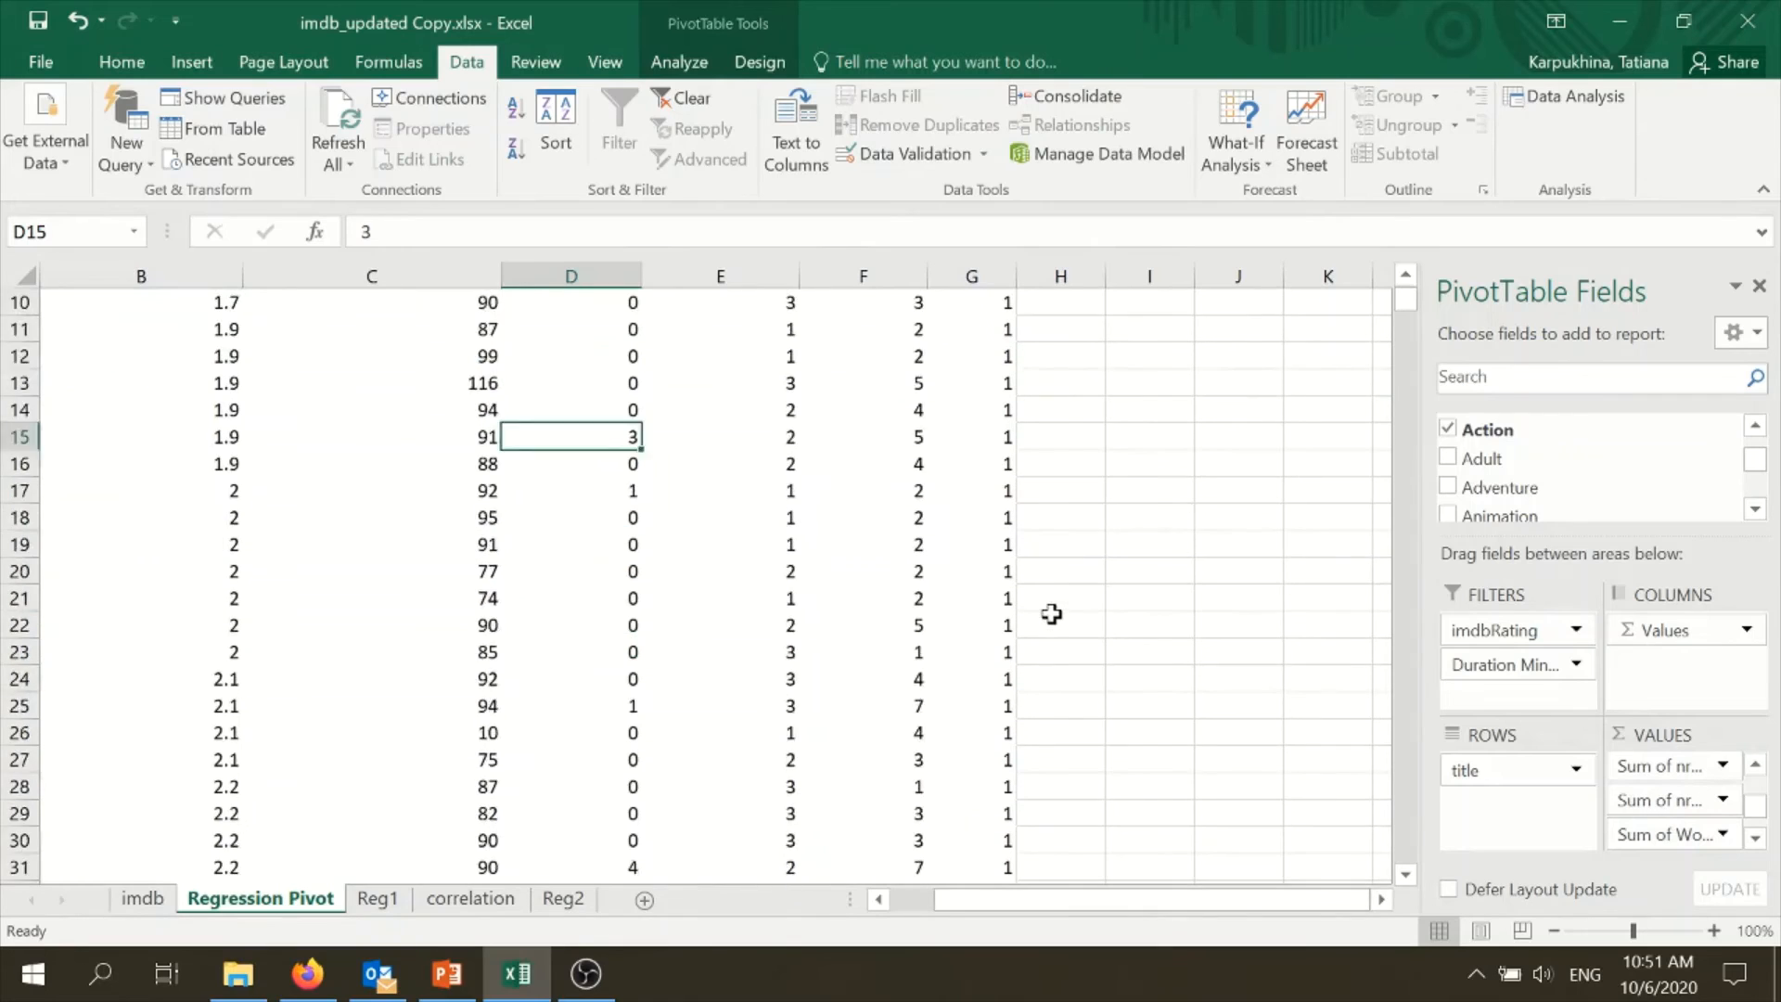
scroll(1051, 620, "up", 7)
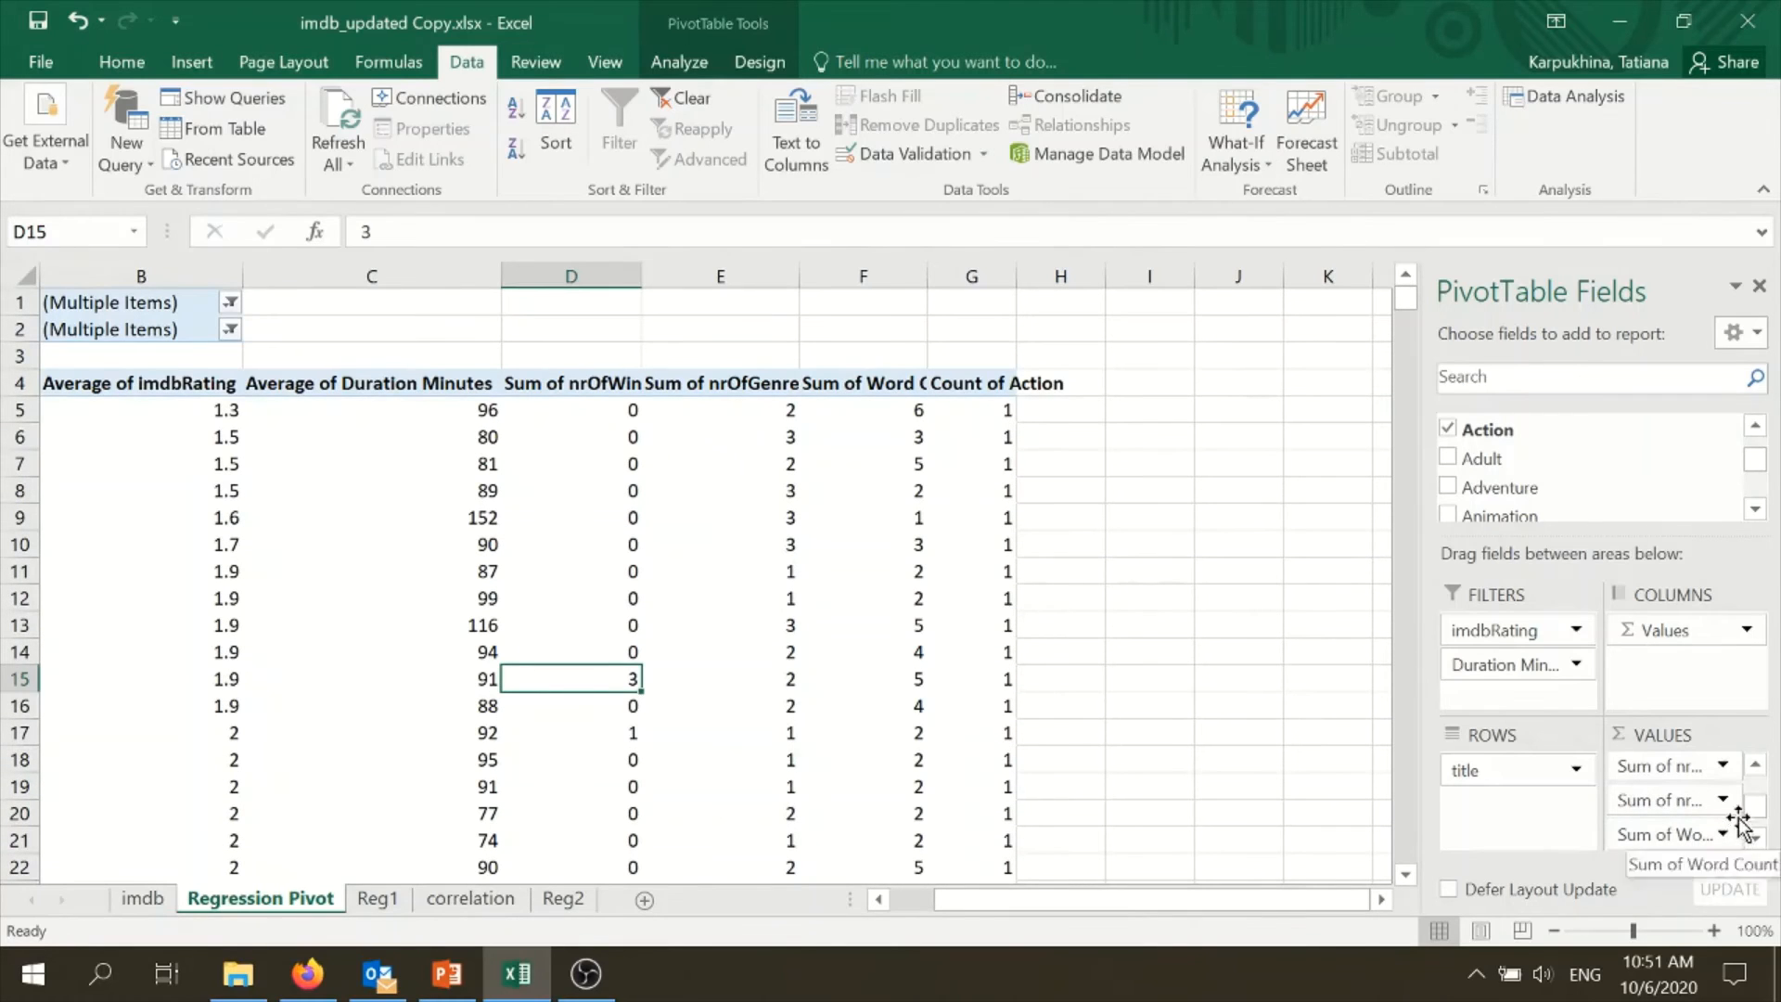
right_click(974, 414)
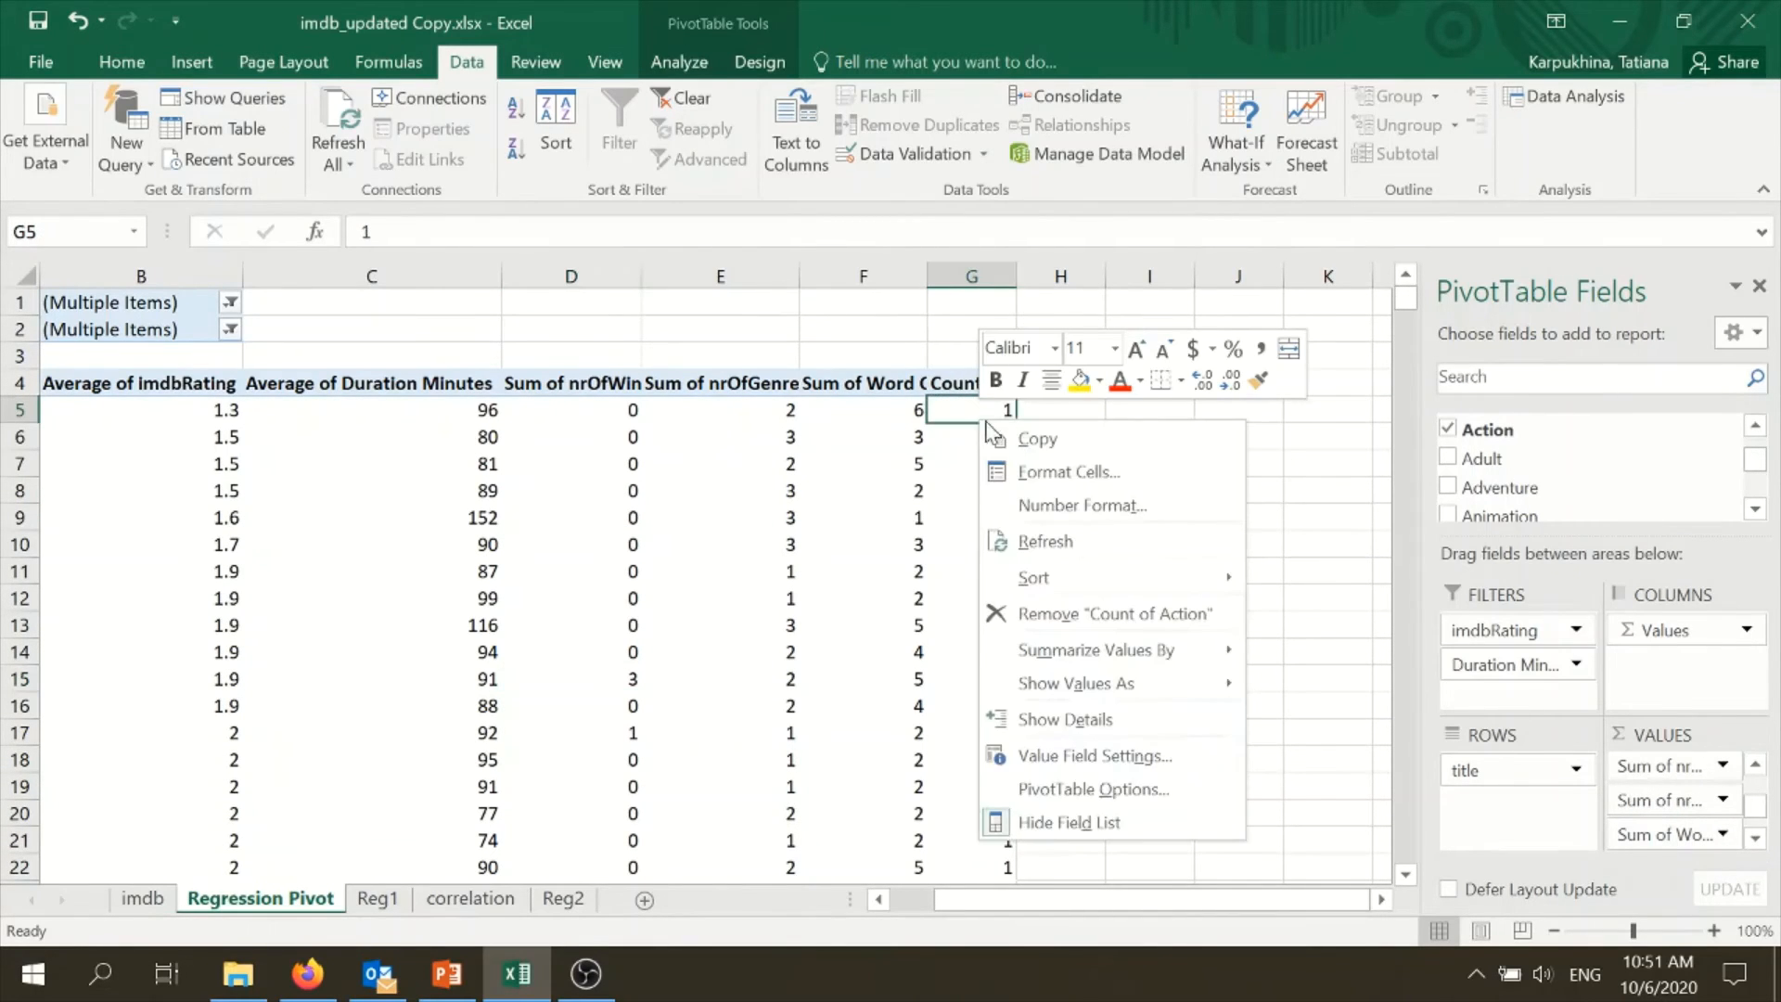
left_click(1100, 822)
right_click(958, 547)
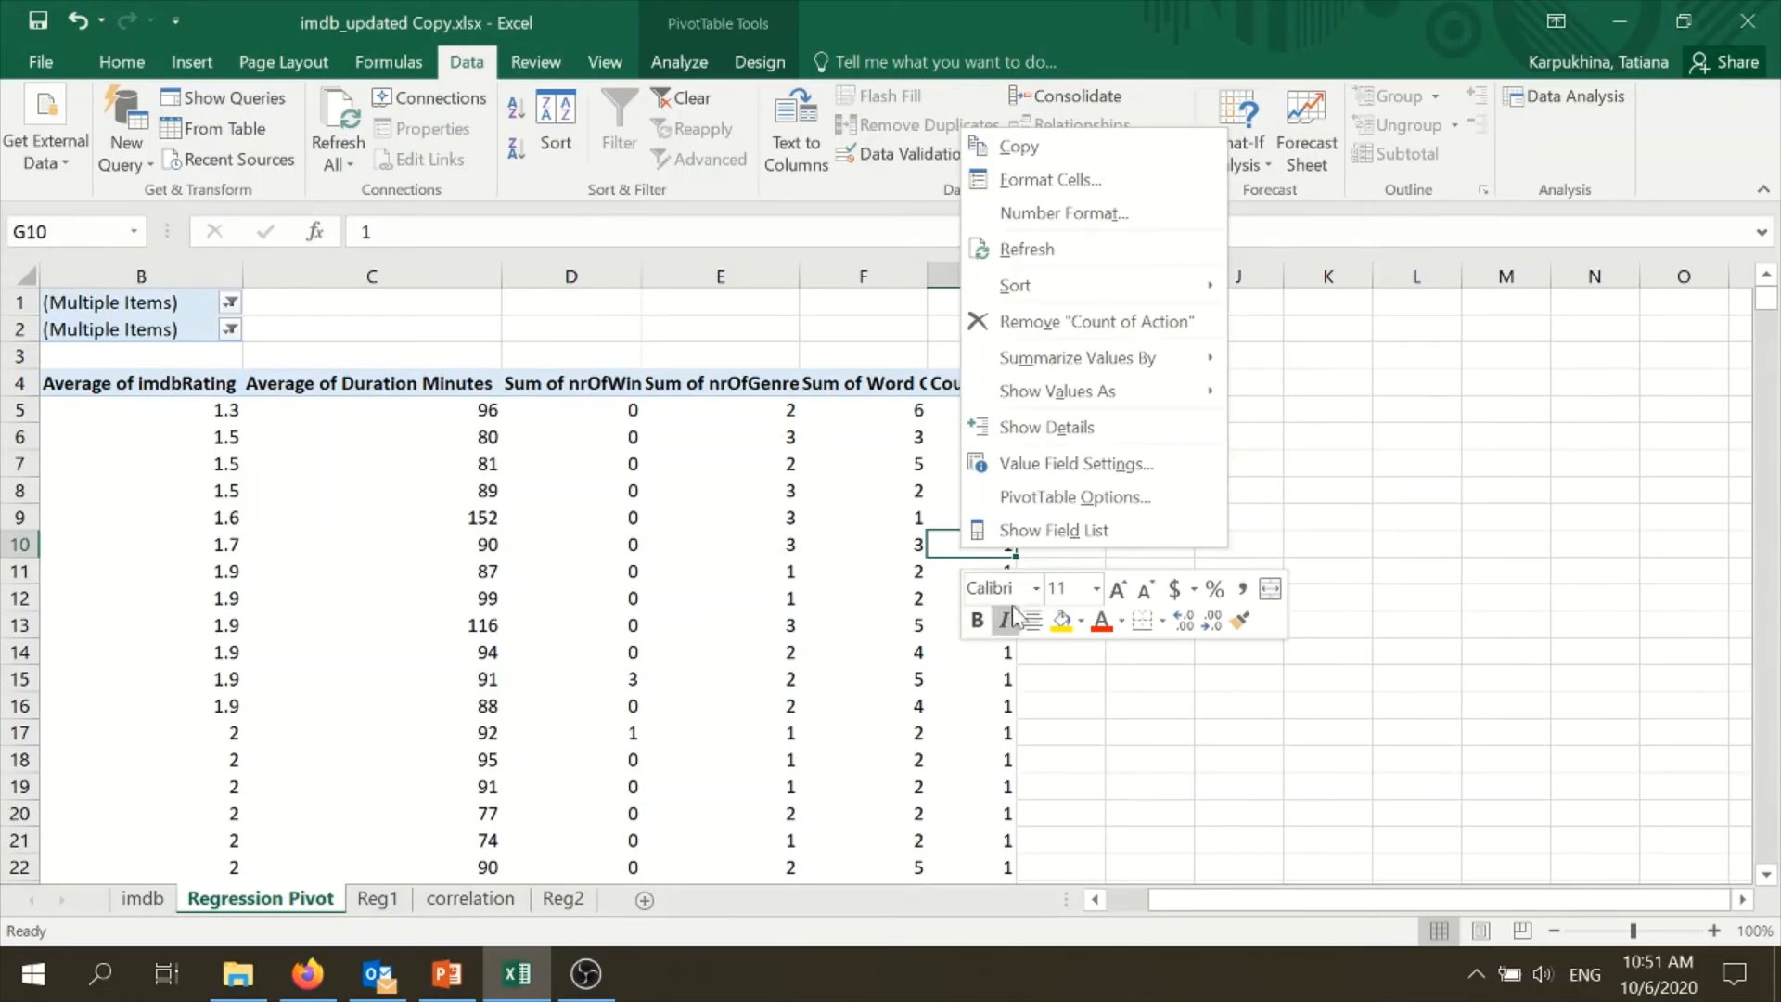
left_click(1021, 538)
- Change the summary calculation of the pivot table's Action values to Sum
right_click(981, 489)
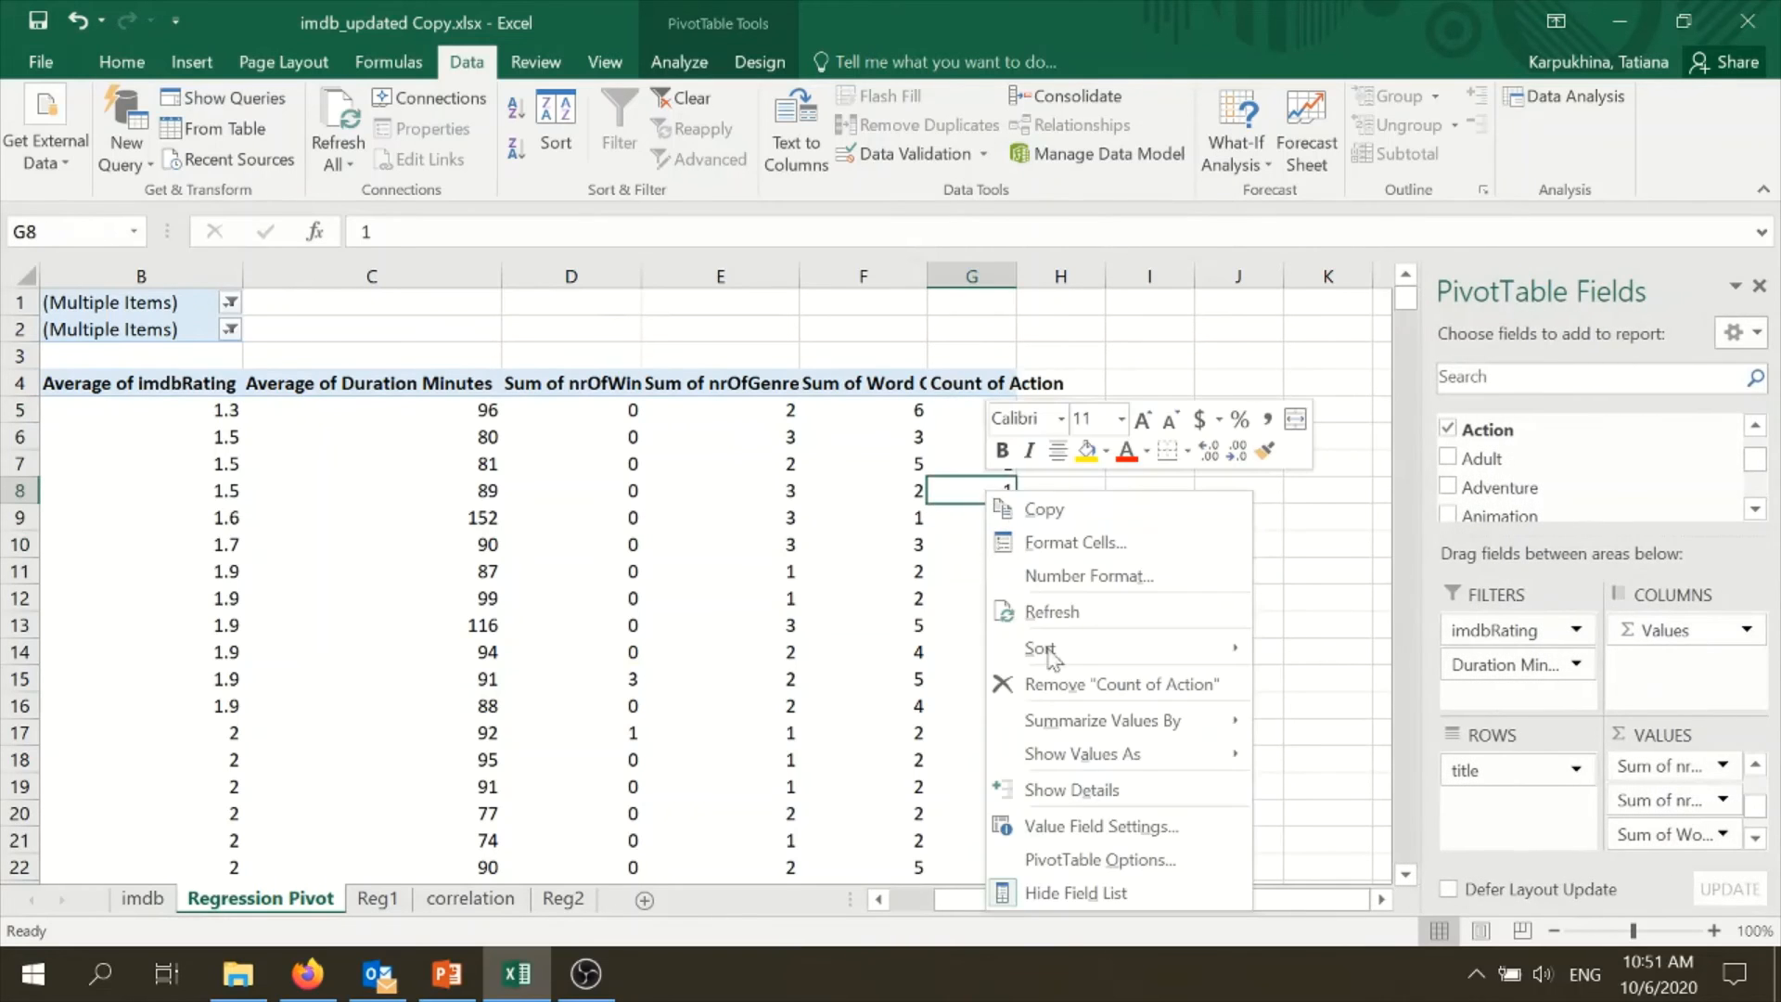
left_click(1101, 825)
left_click(872, 733)
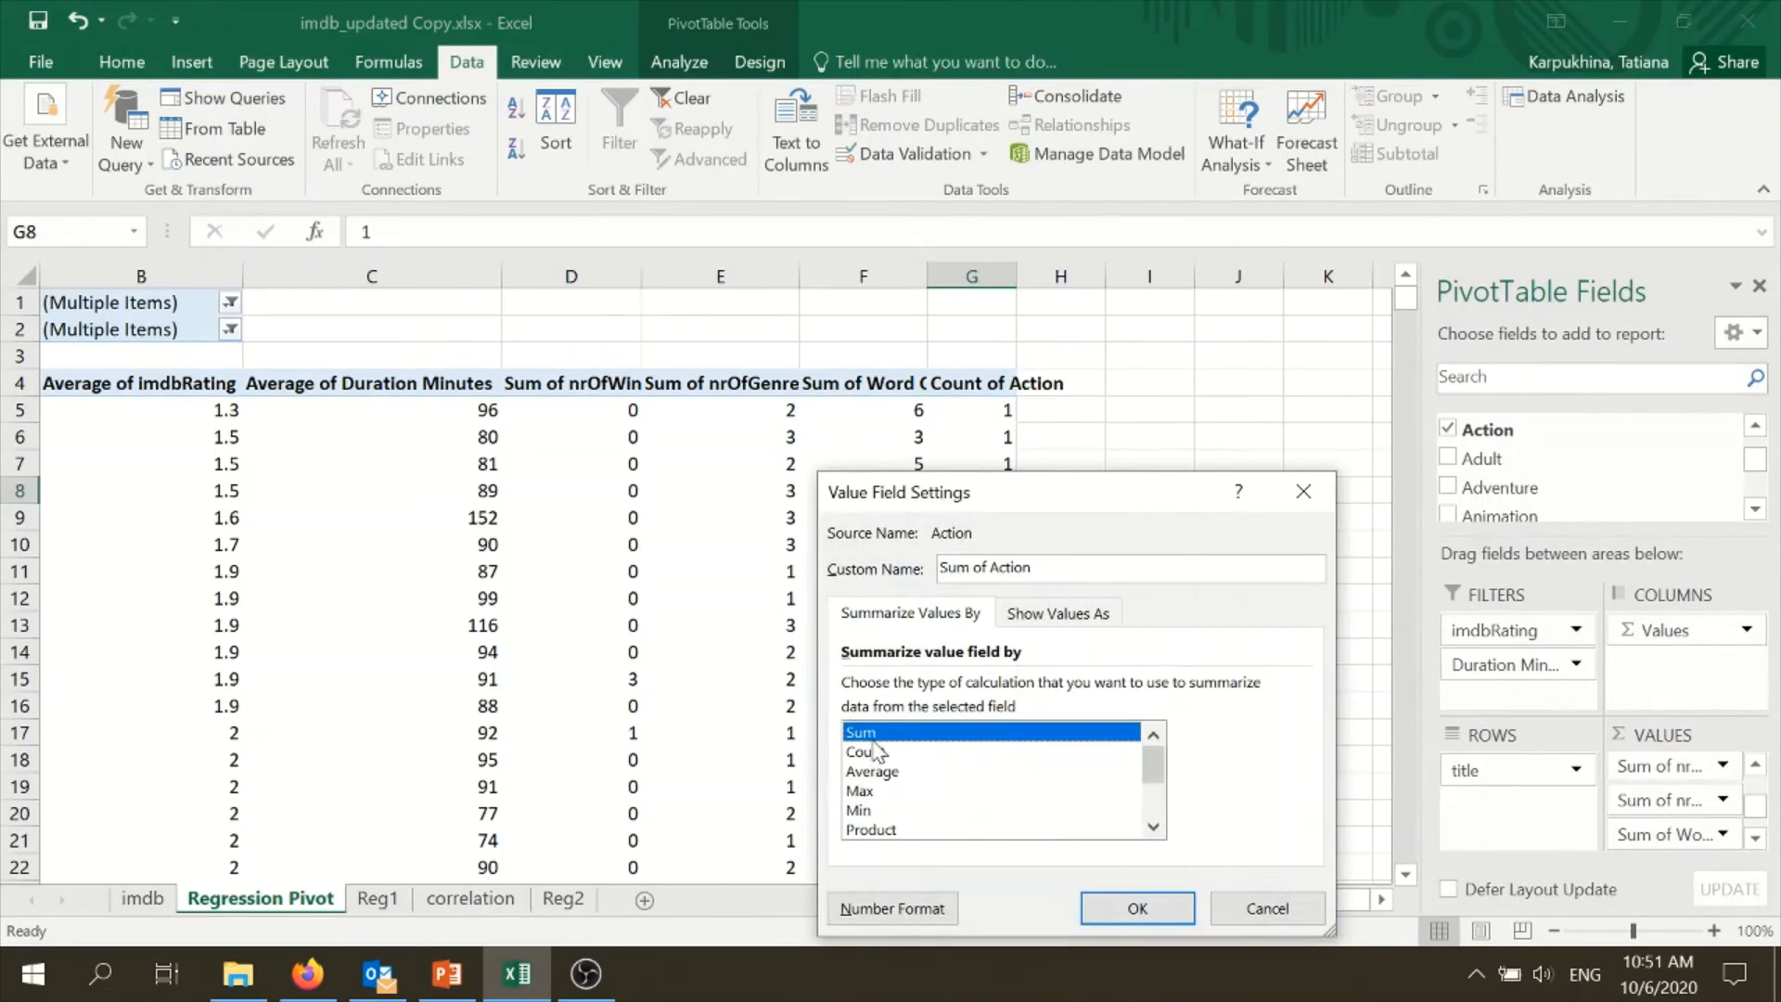
left_click(1133, 907)
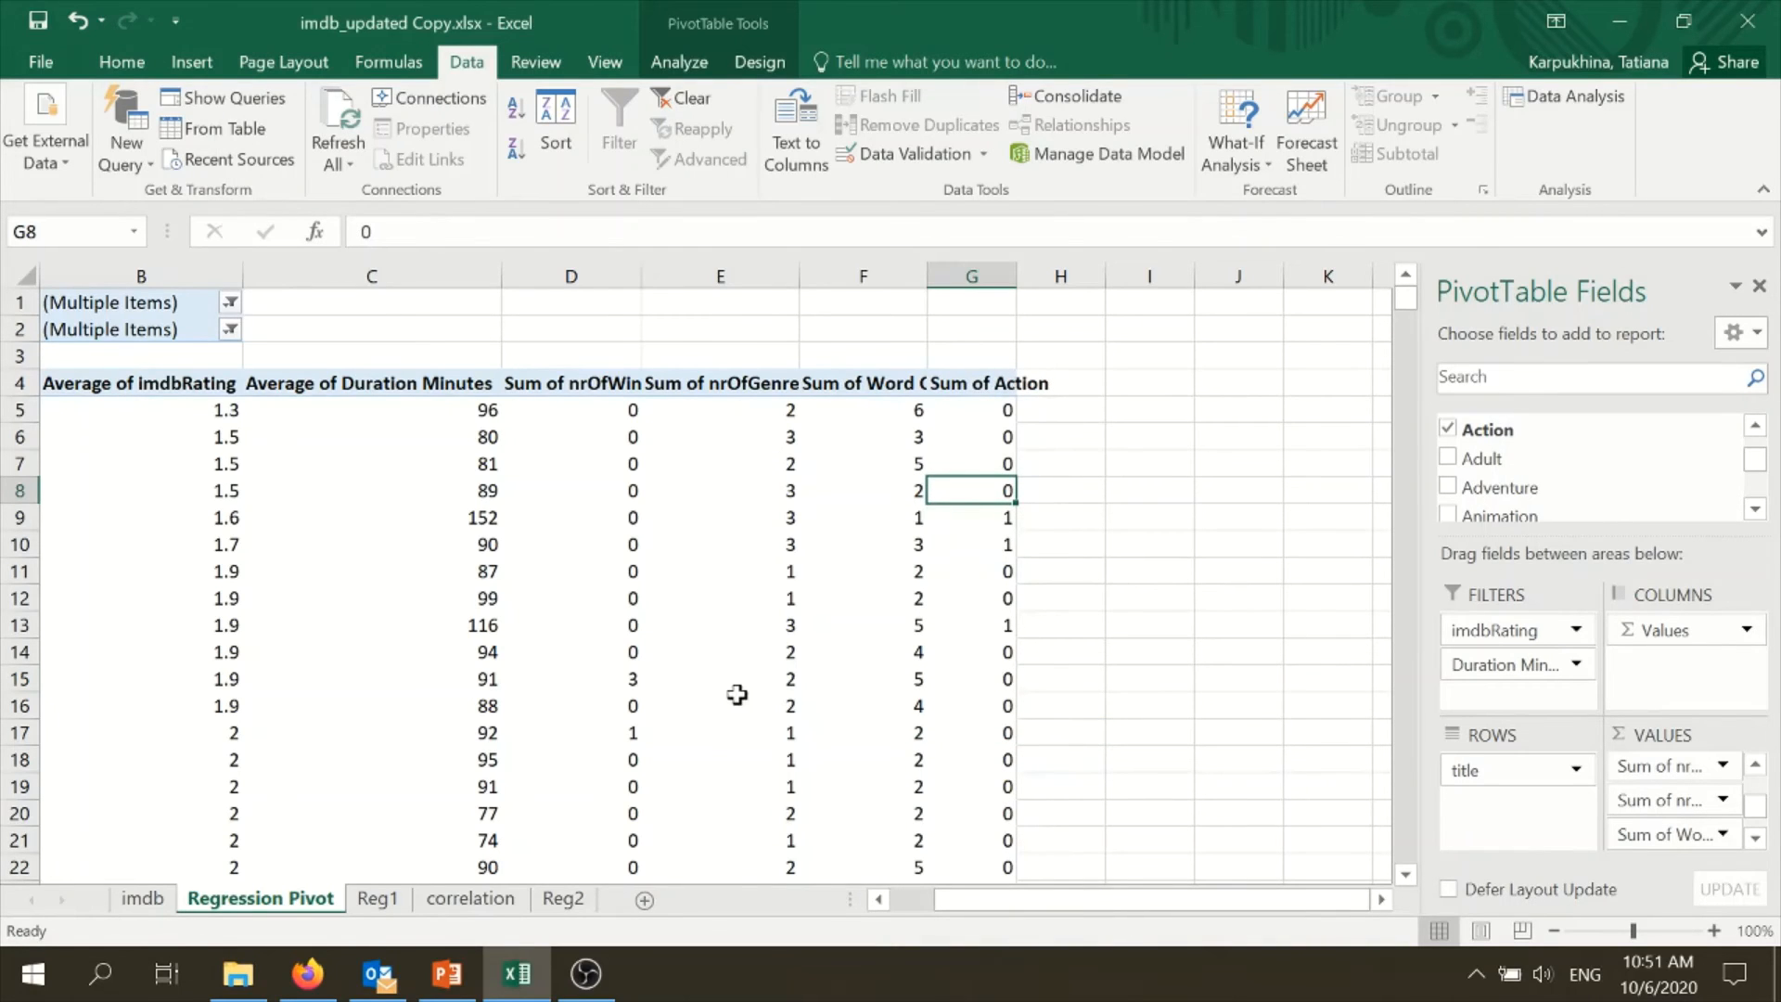
left_click(980, 389)
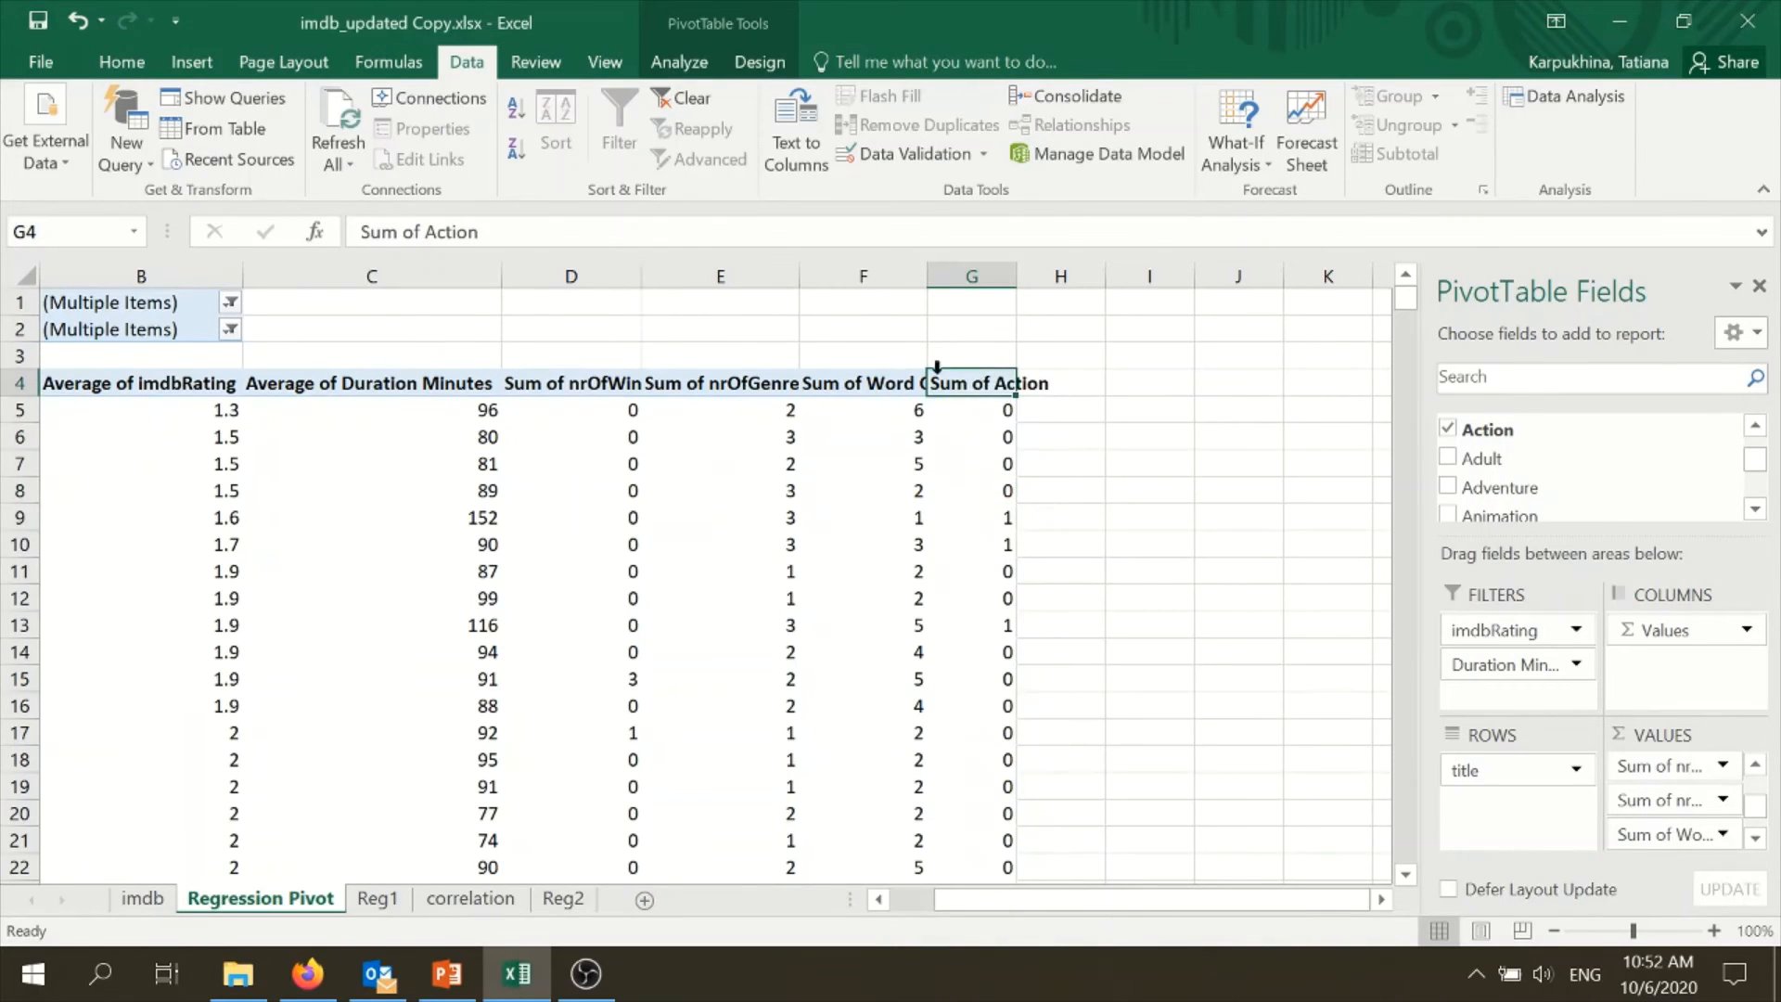
left_click_drag(1022, 903, 1024, 900)
left_click_drag(1020, 899, 969, 898)
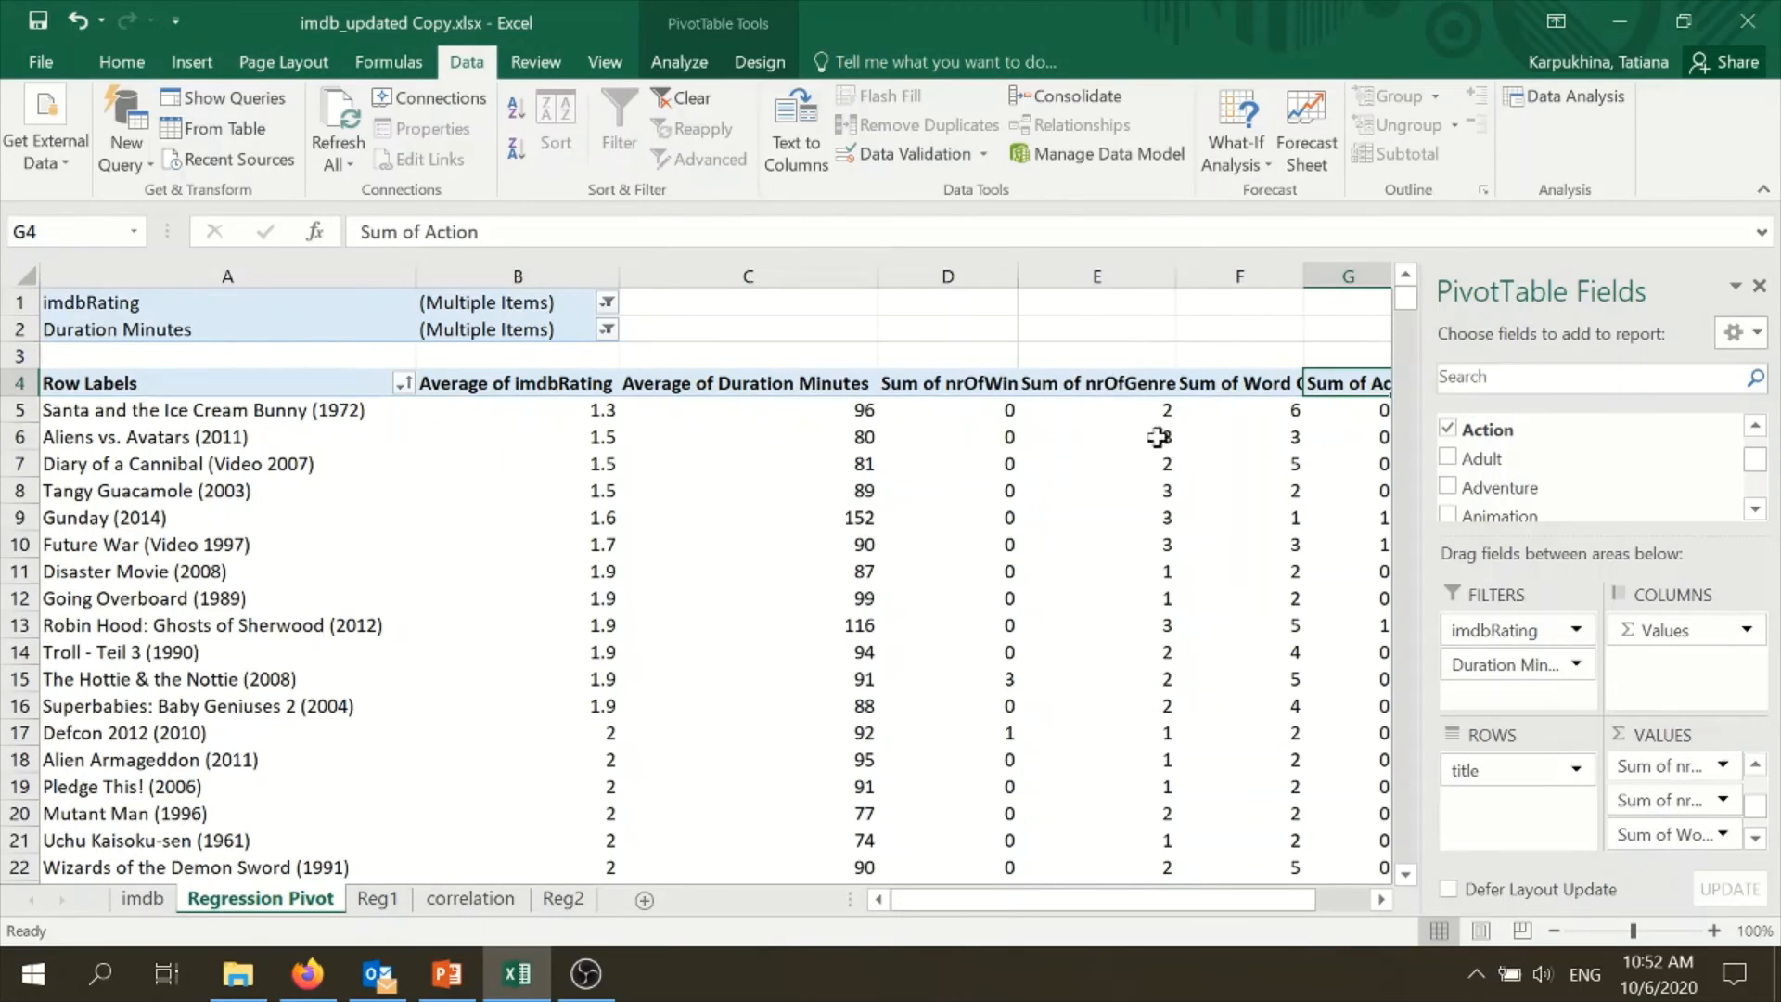
left_click_drag(1753, 459, 1760, 452)
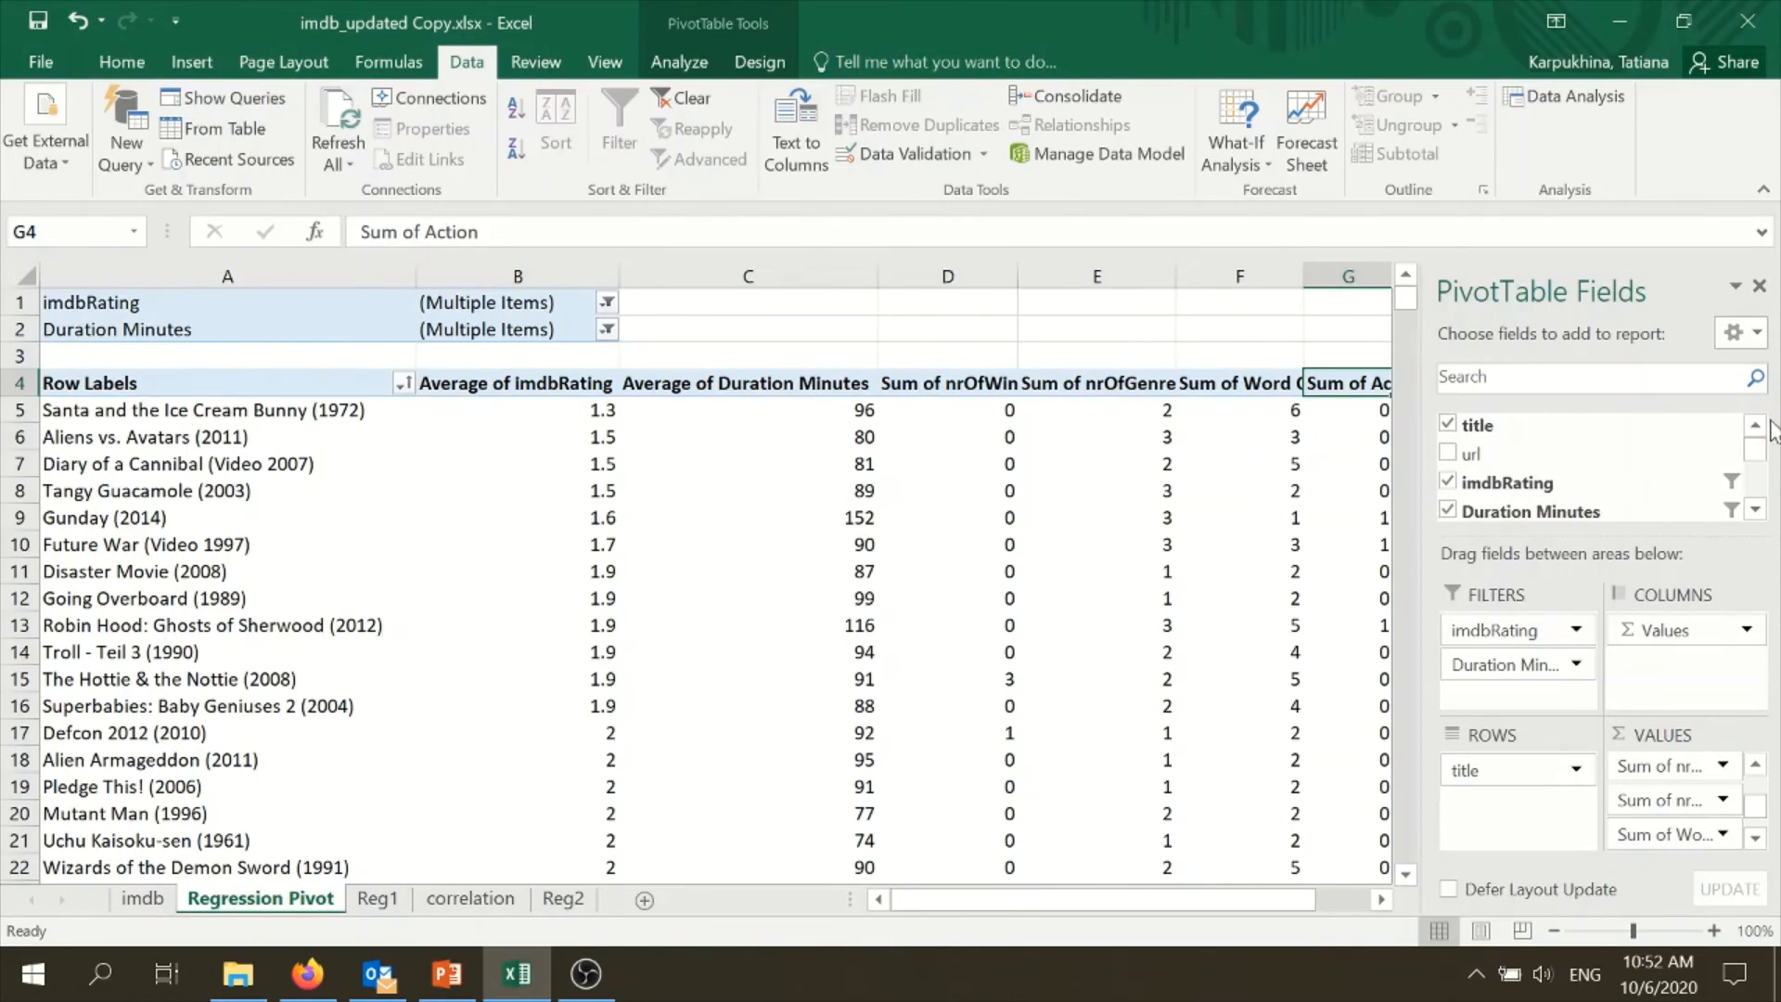
- Remove the nrOfGenre field from the pivot table on the Regression Pivot sheet
left_click(1756, 510)
left_click(1756, 510)
left_click(1756, 510)
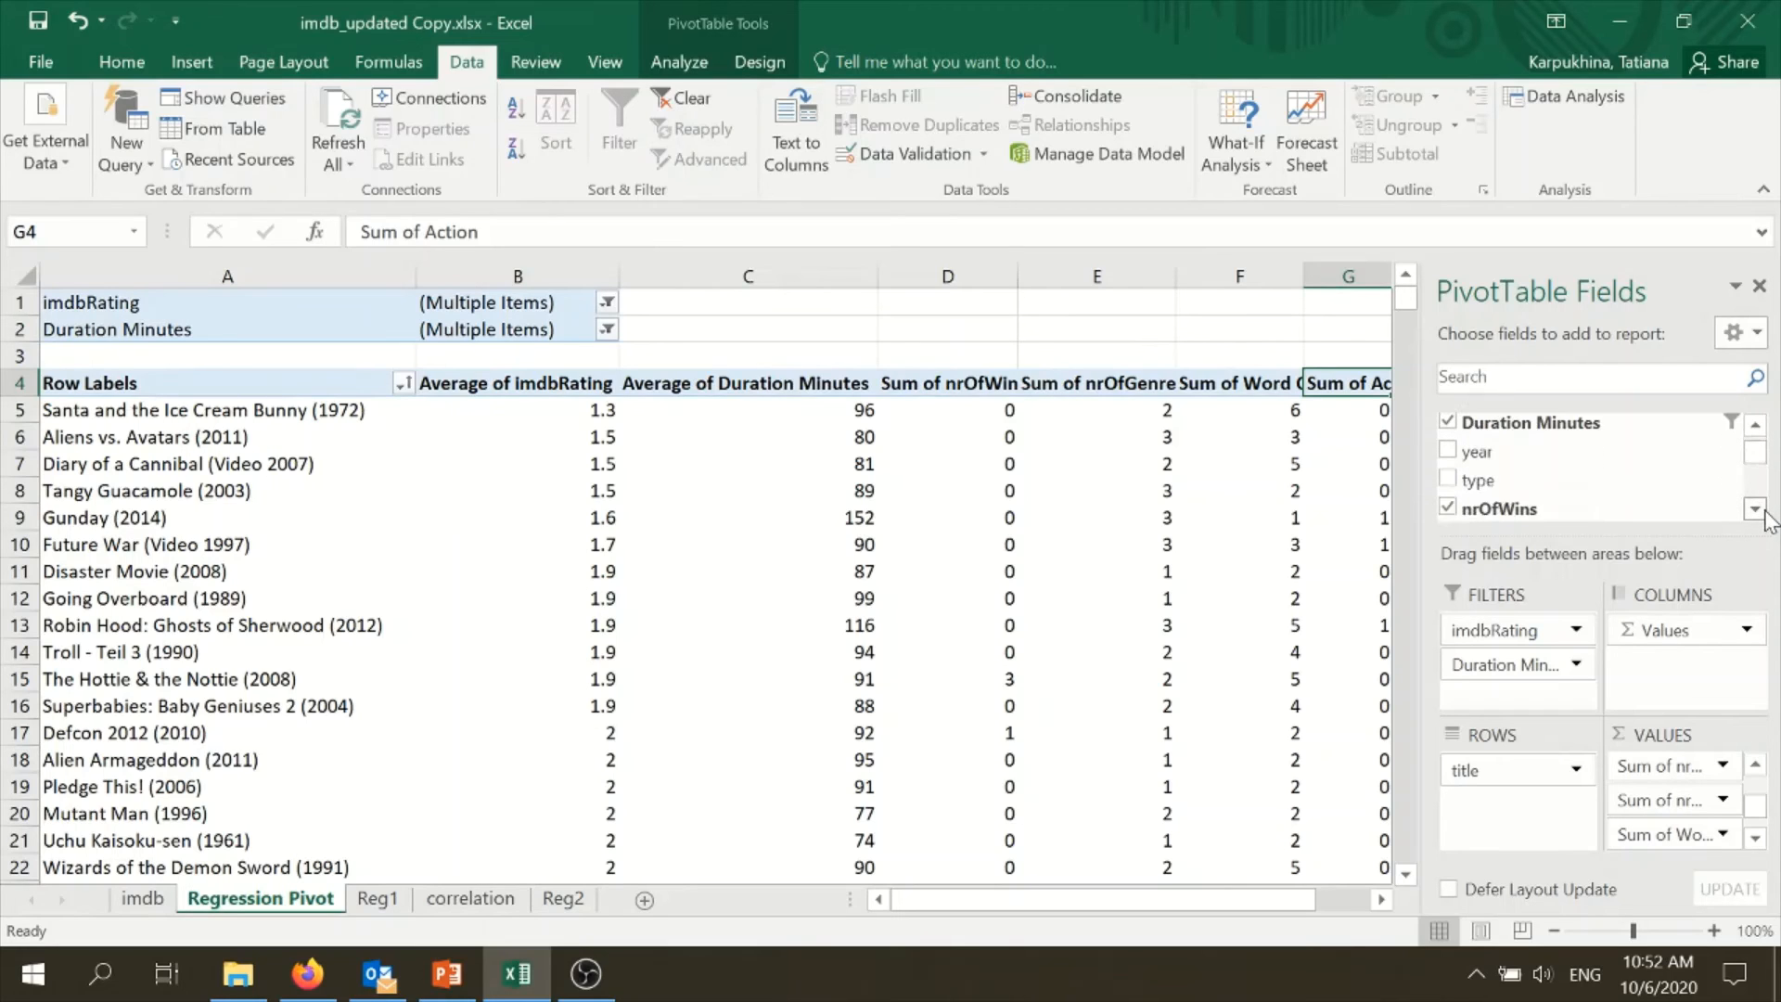
left_click(1756, 510)
left_click(1763, 513)
left_click(1762, 512)
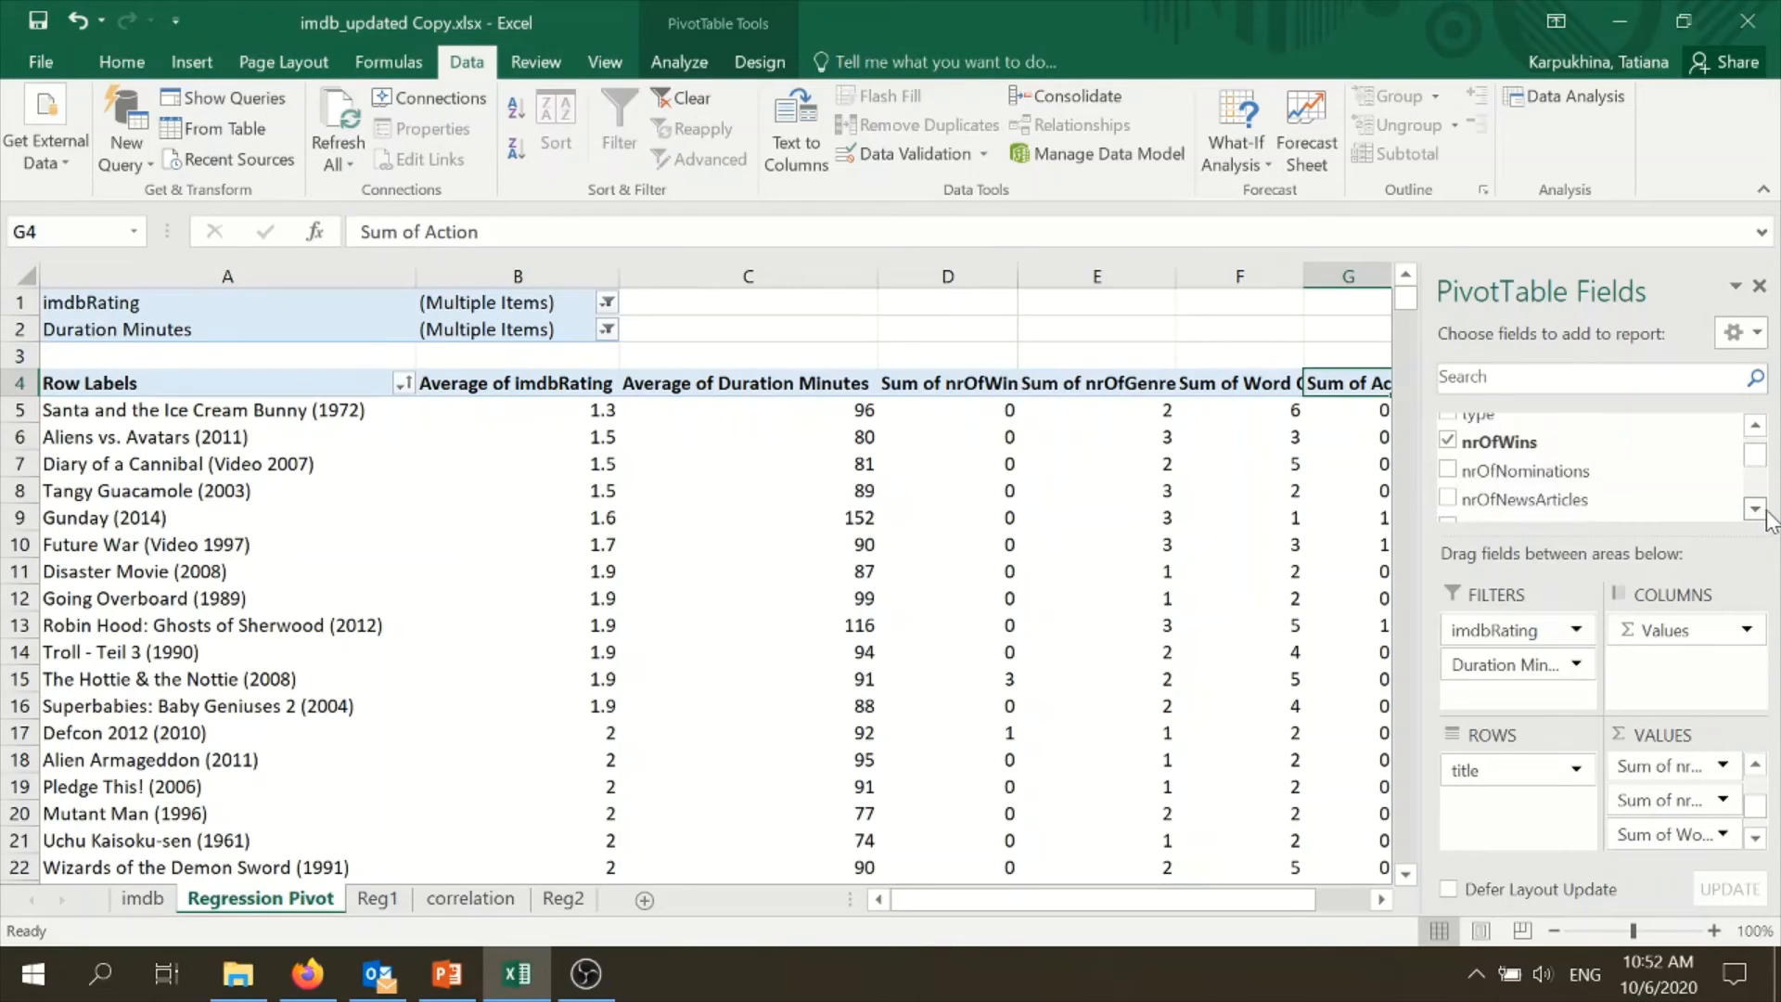
left_click(1755, 426)
left_click(1755, 426)
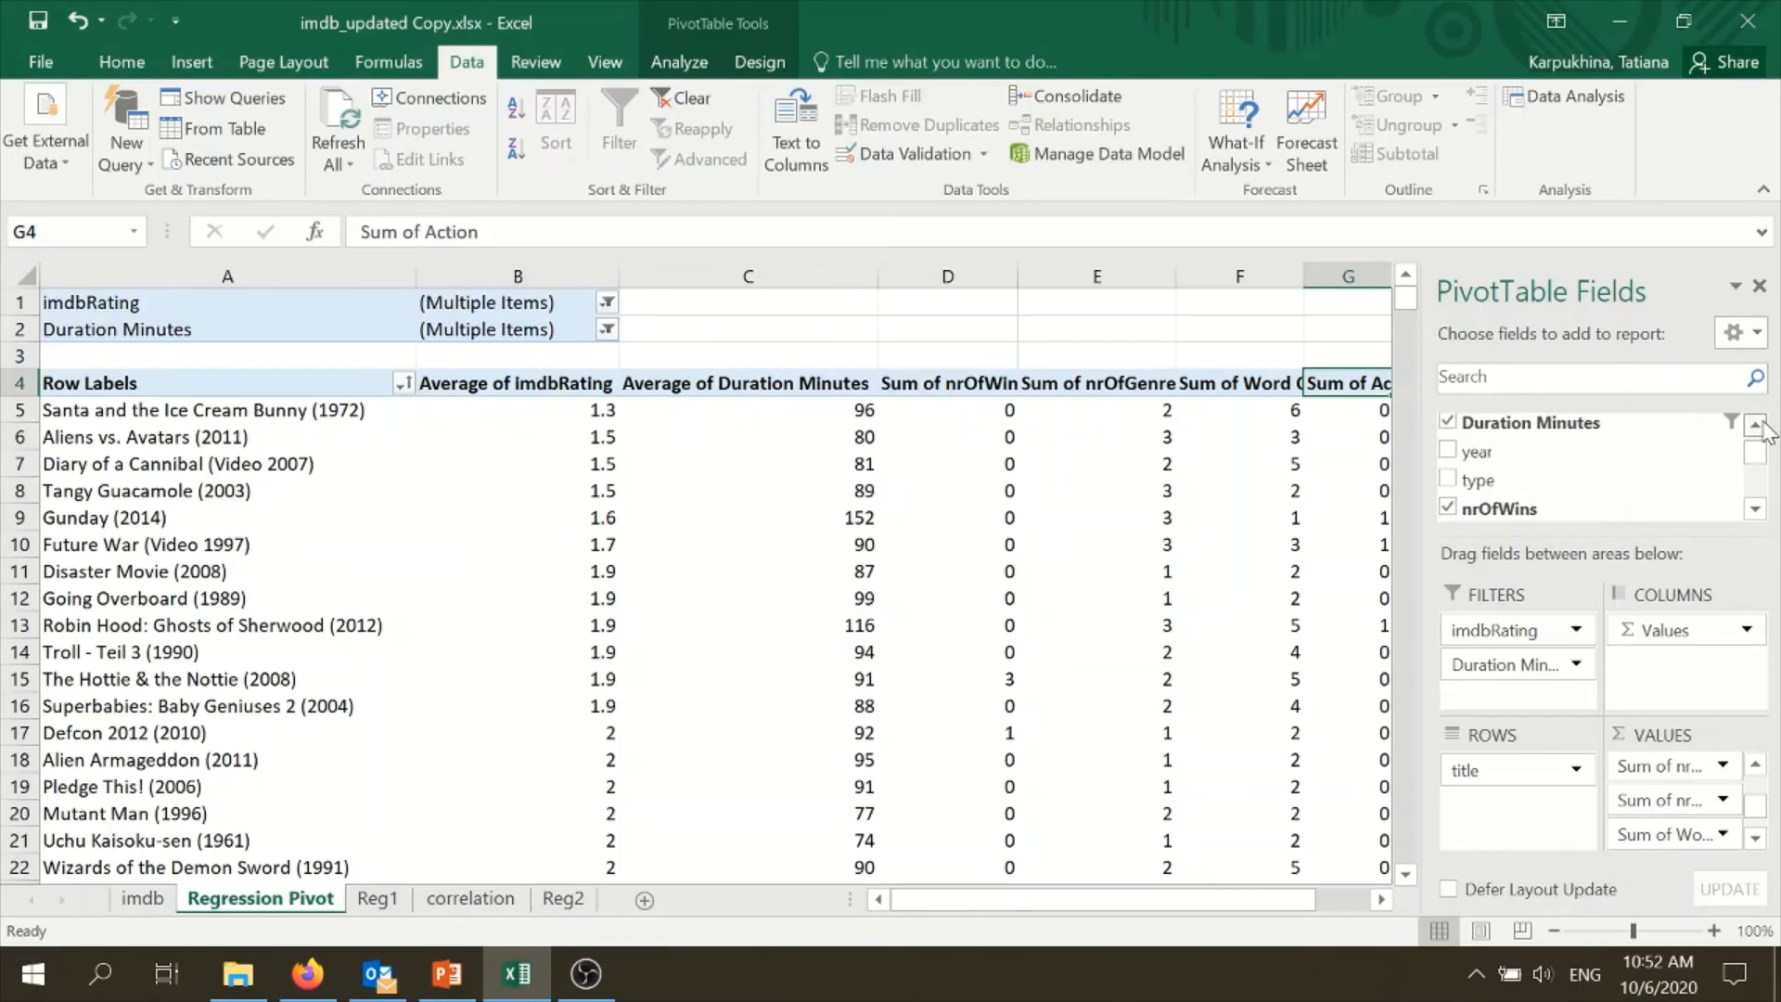
left_click(1755, 425)
left_click(1755, 508)
left_click(1755, 509)
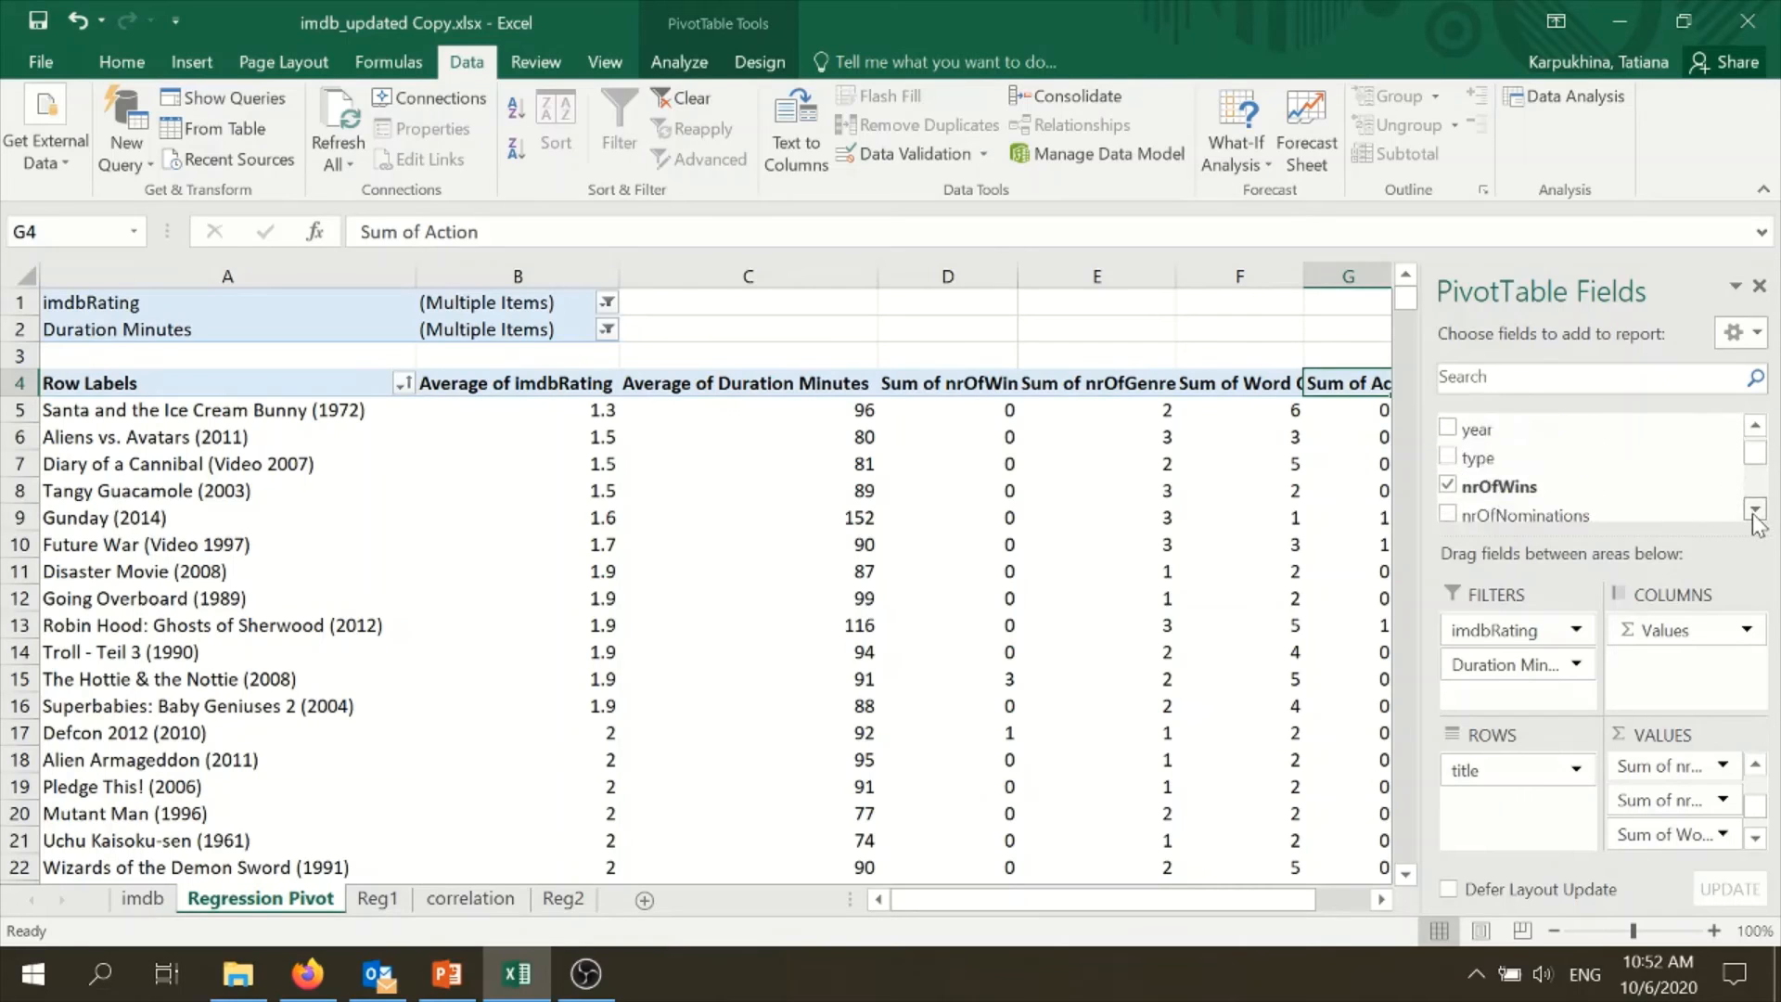
left_click(1755, 509)
left_click(1755, 508)
left_click(1755, 508)
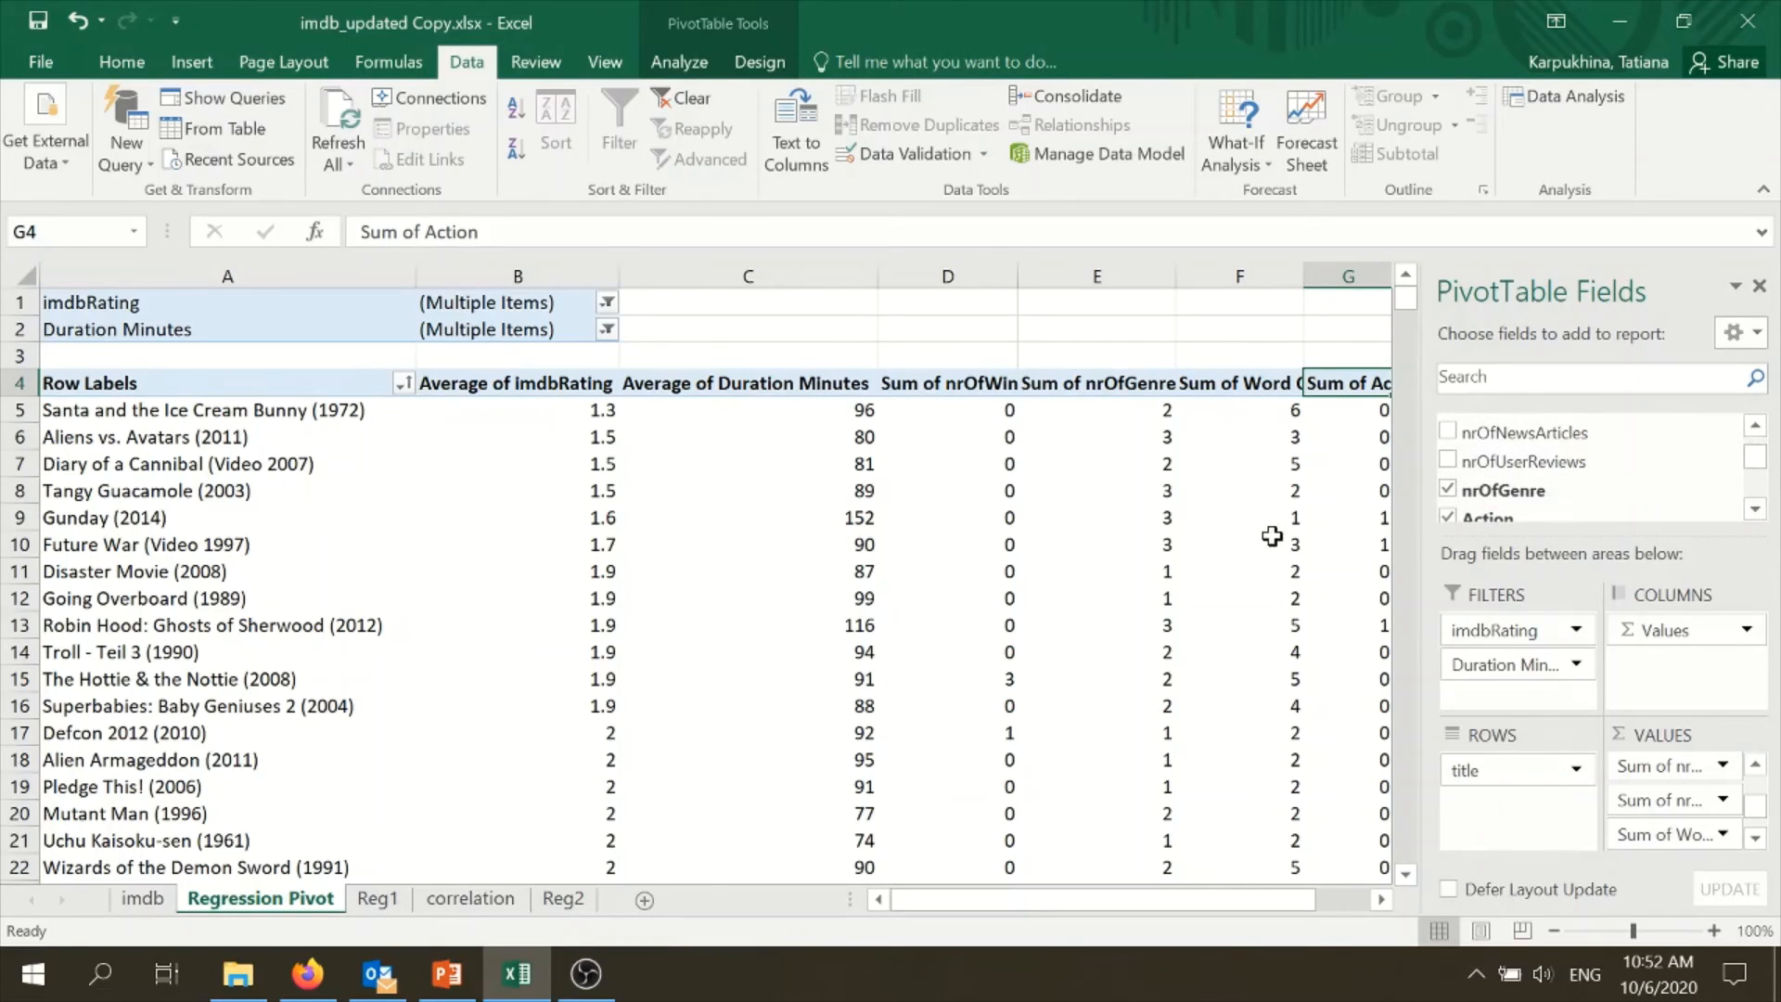
left_click(1447, 491)
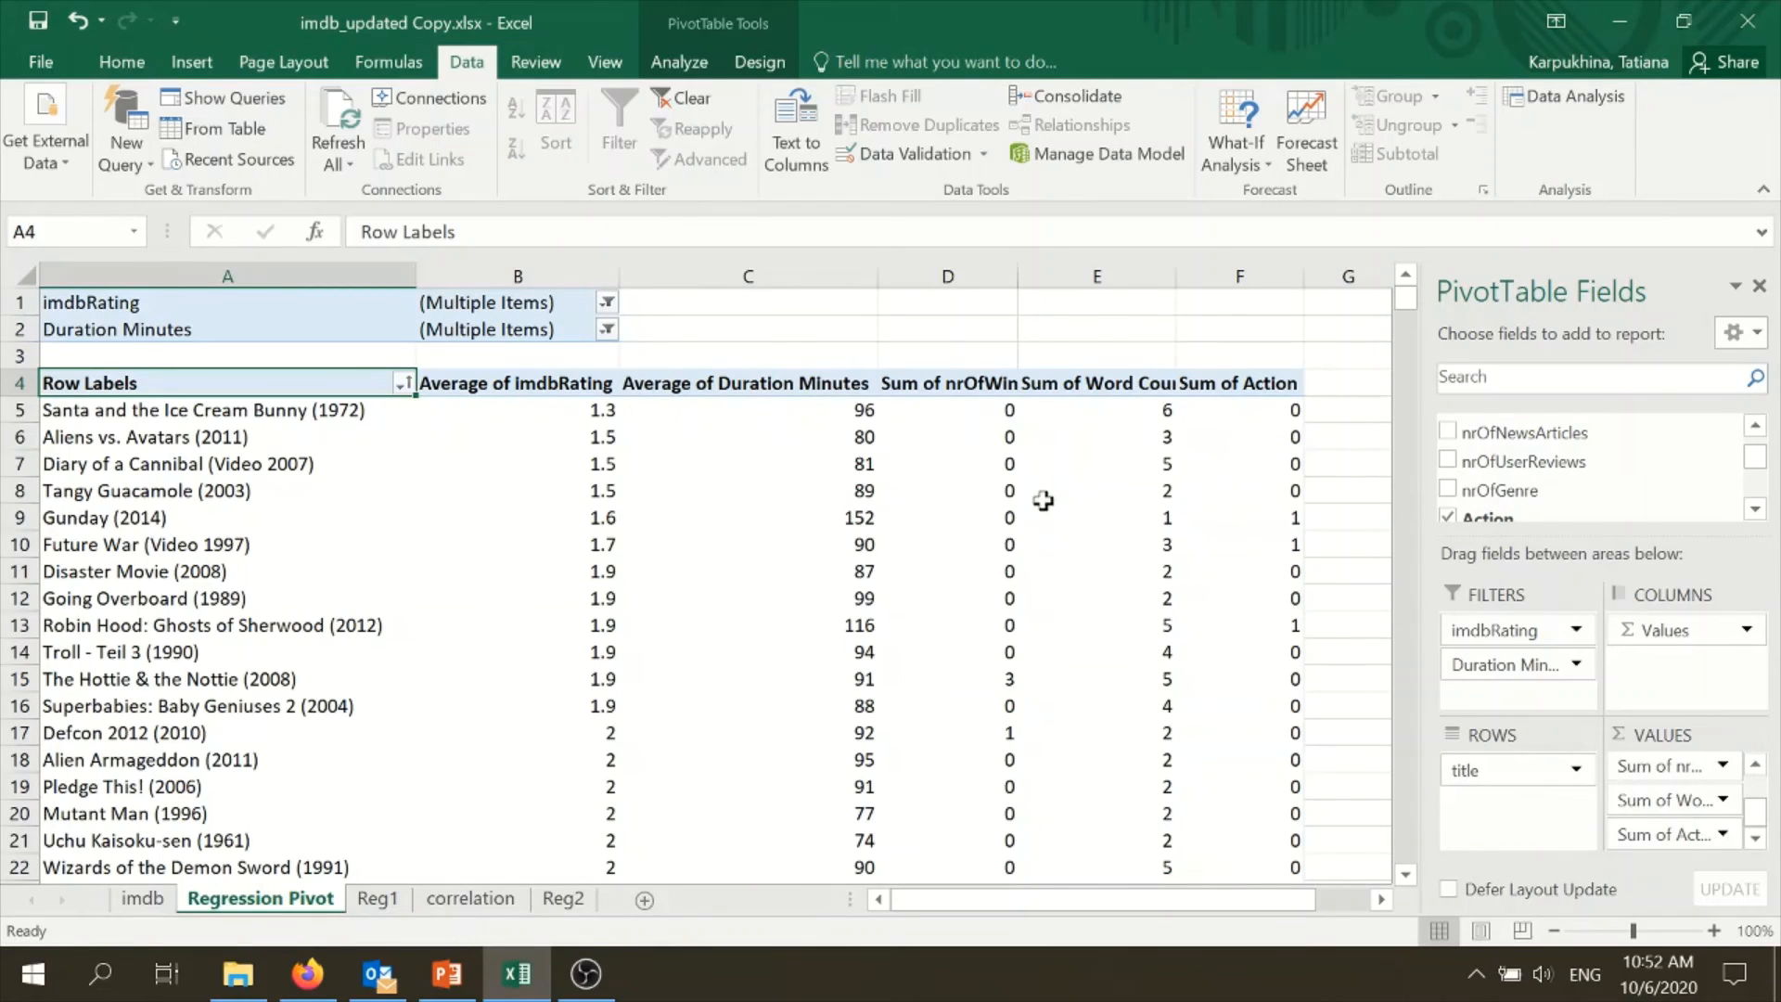
- Start a Regression data analysis with the average imdbRating column, $B$4:$B$10140, as the Y range
left_click(1564, 102)
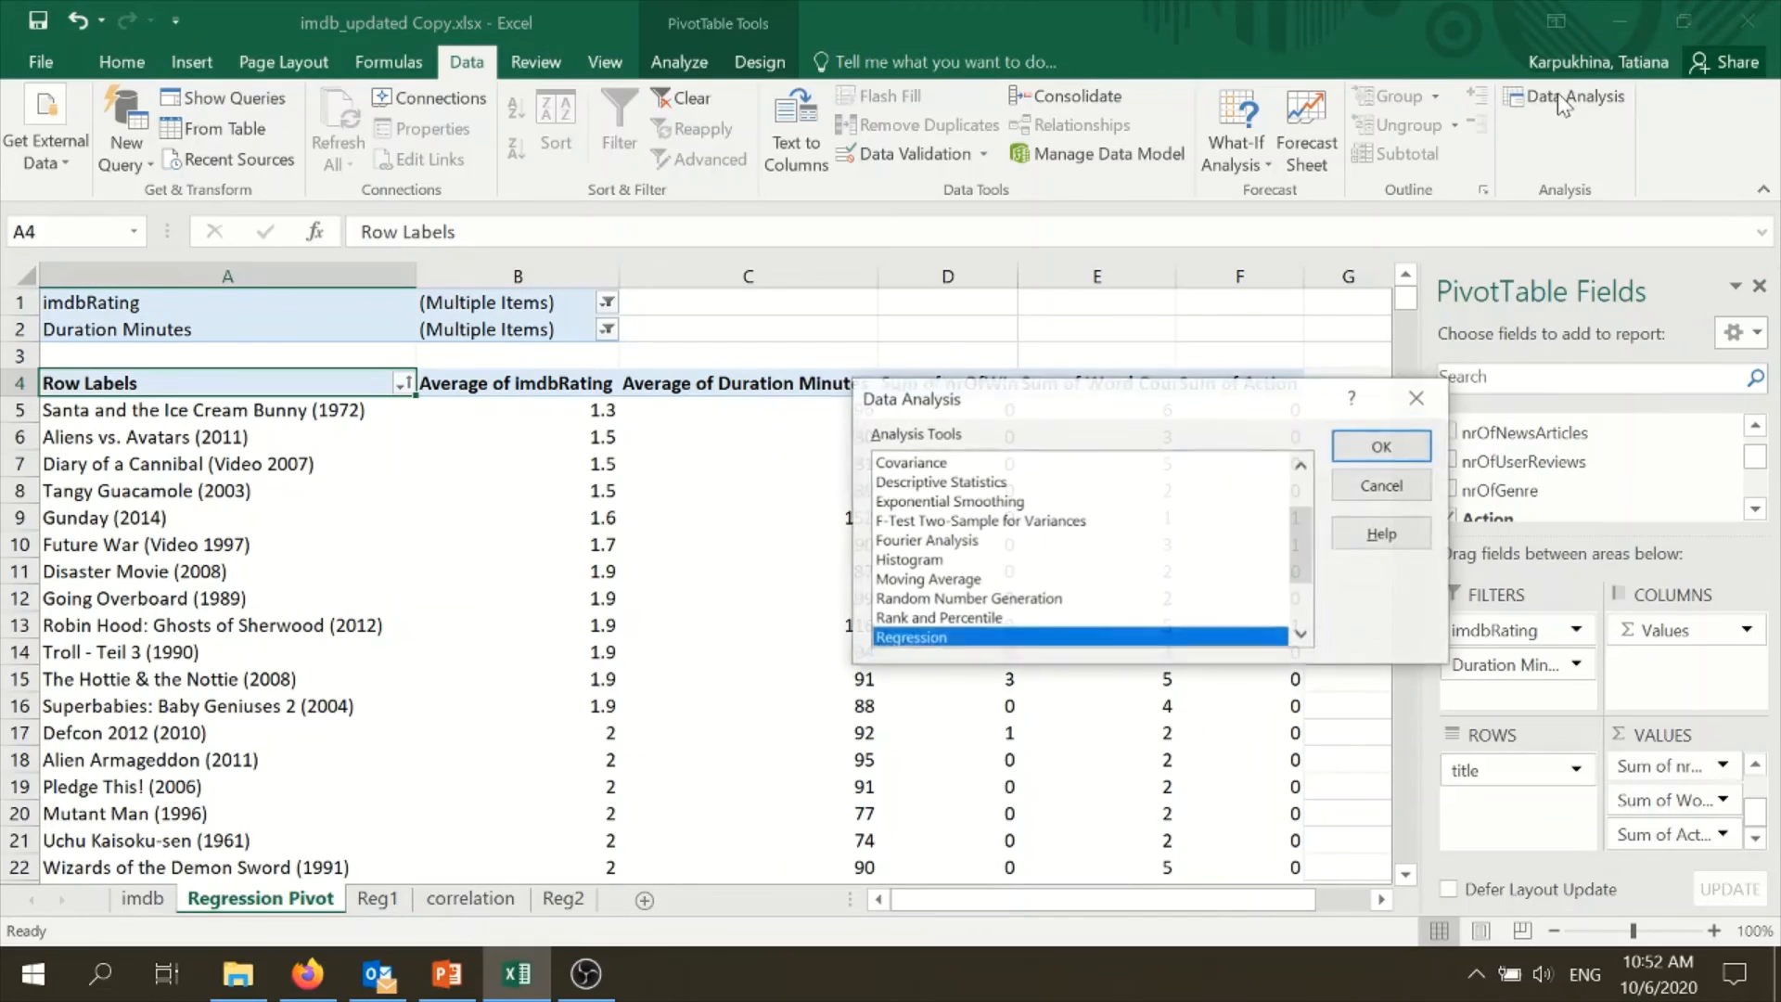
left_click(1381, 446)
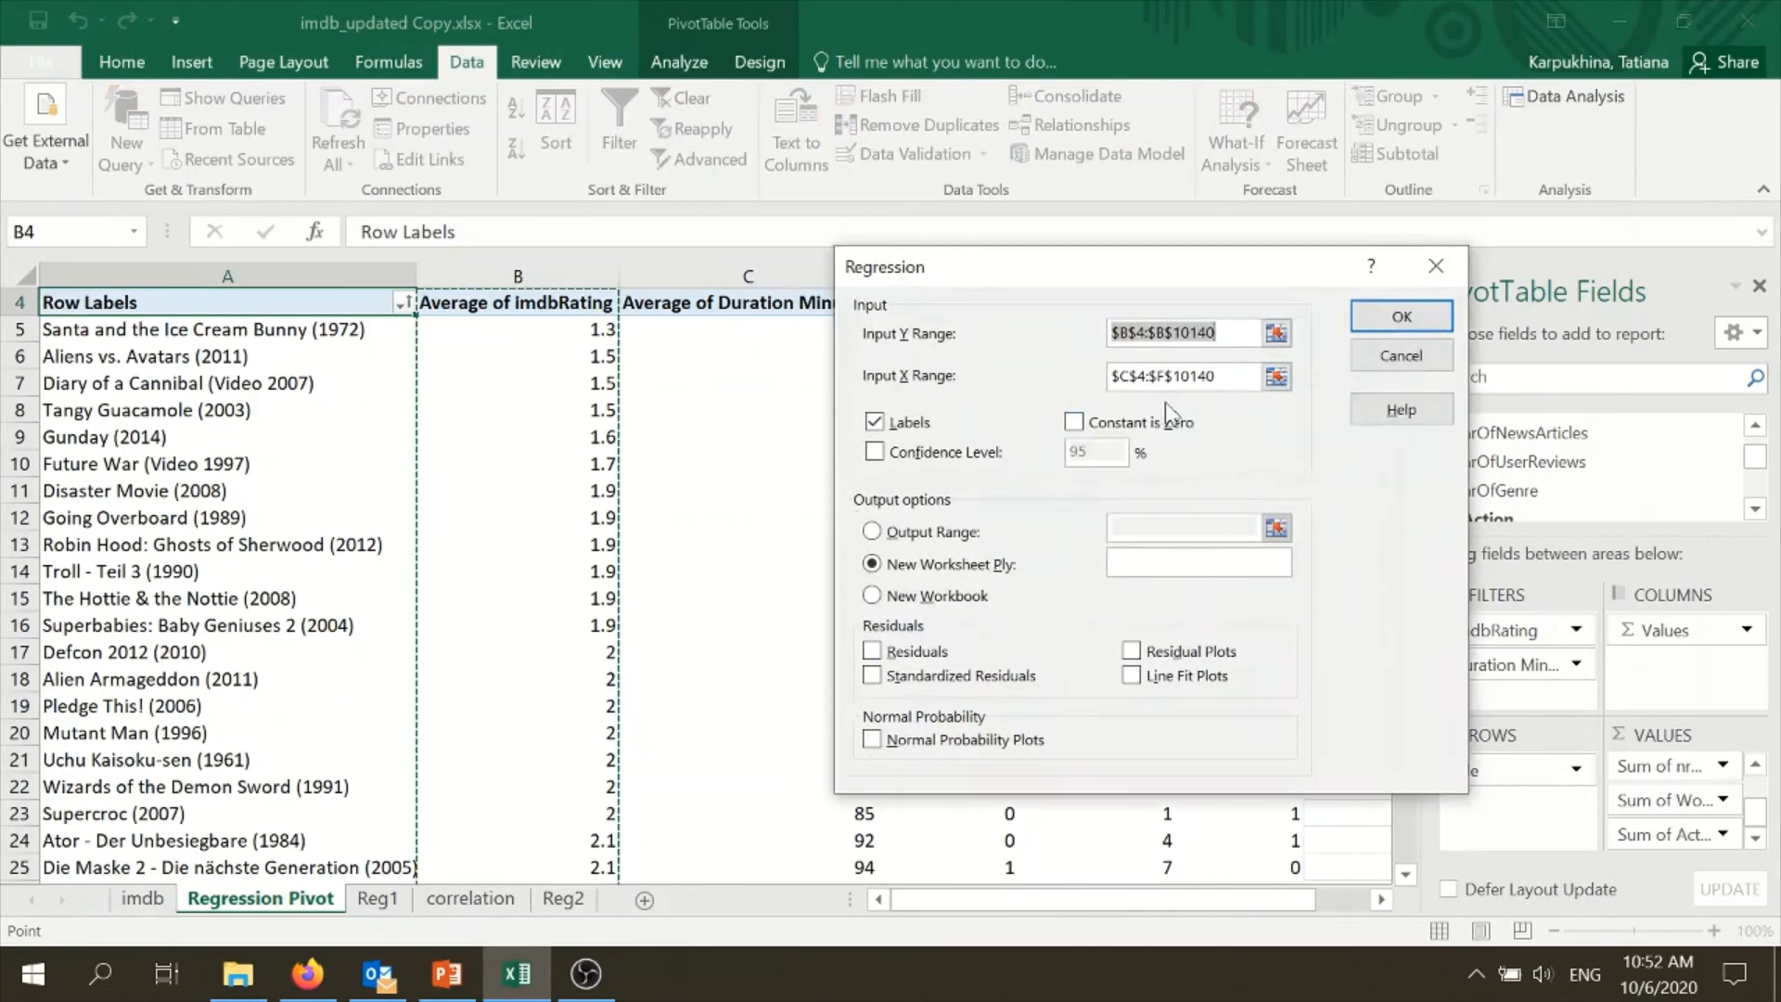
key("Delete")
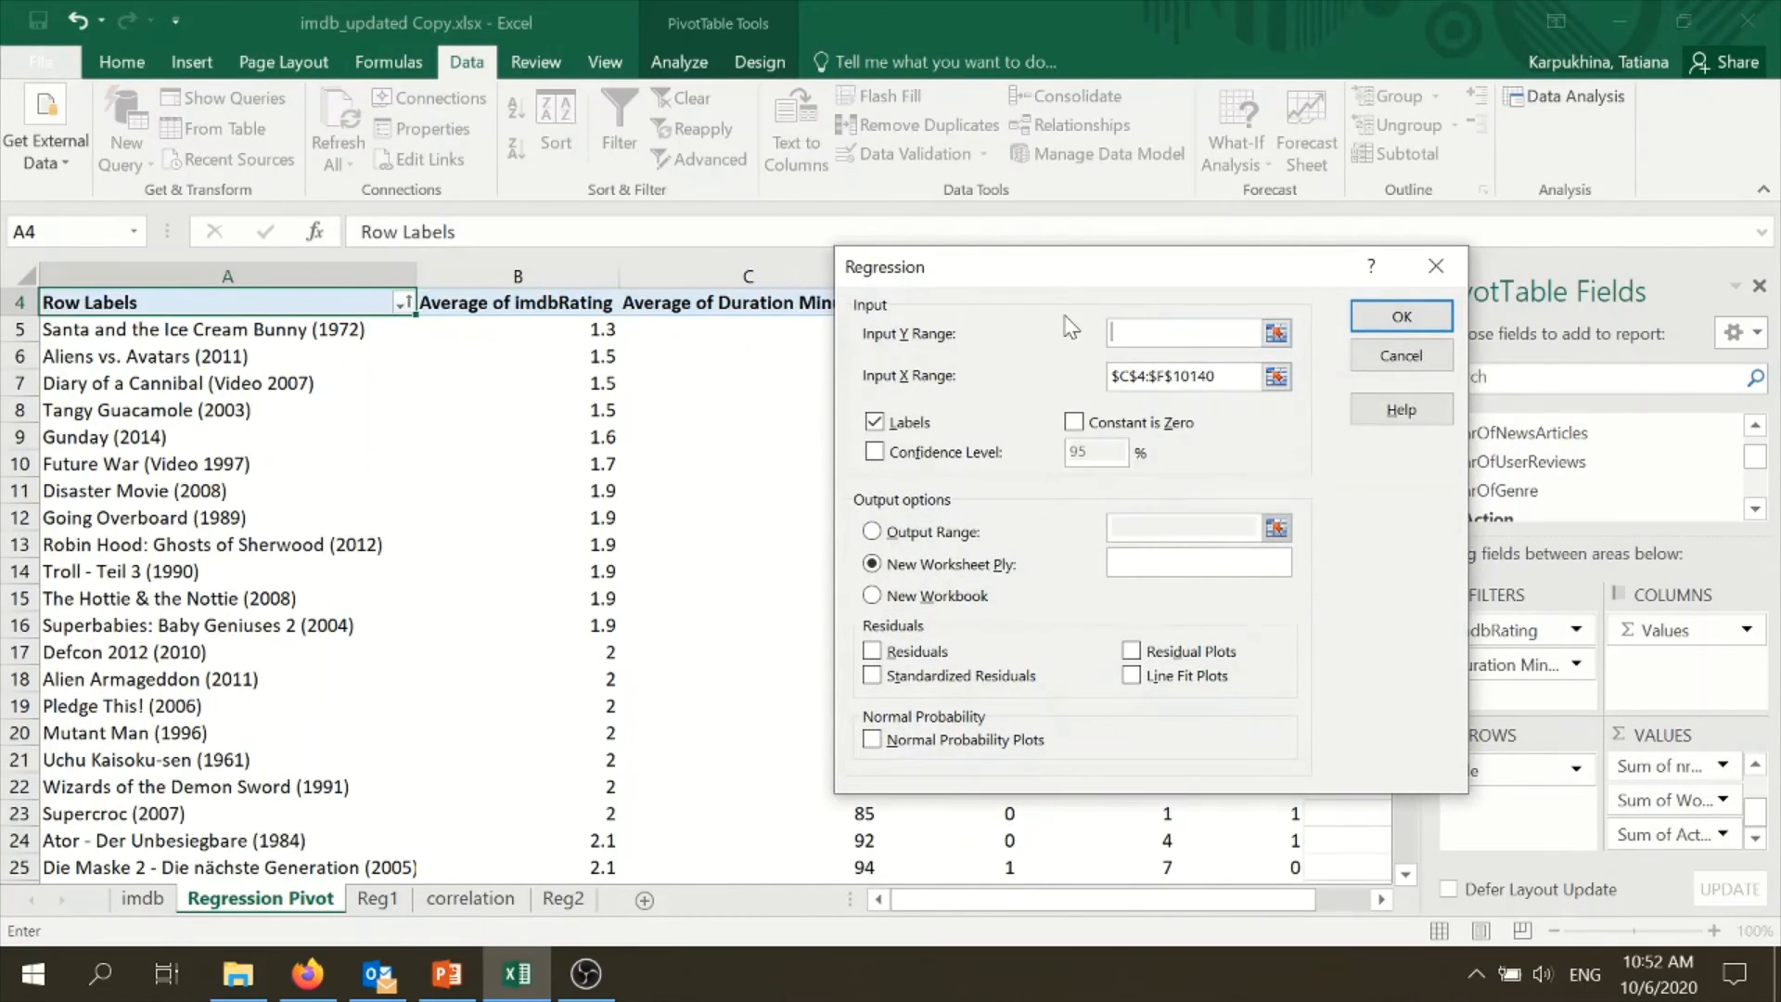
left_click(483, 302)
key("ctrl+shift+Down")
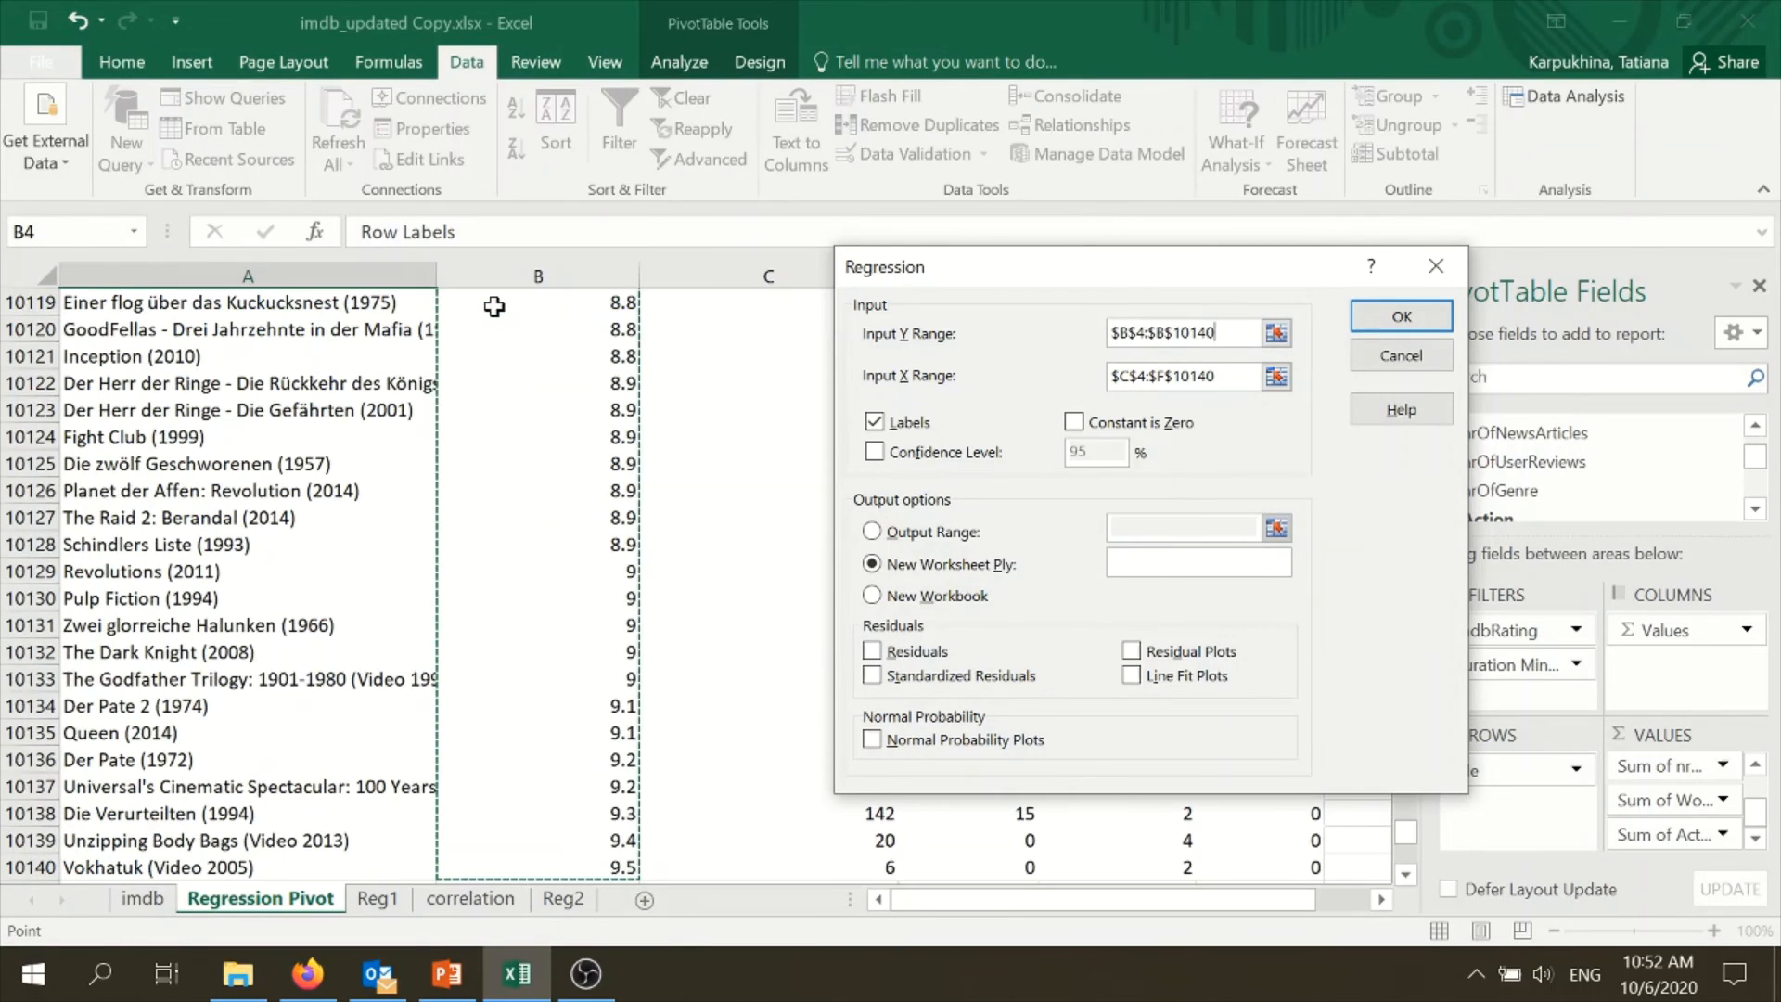
- Set the regression's X range to $C$4:$F$10140 and run it with labels, output to a new worksheet
key("Tab")
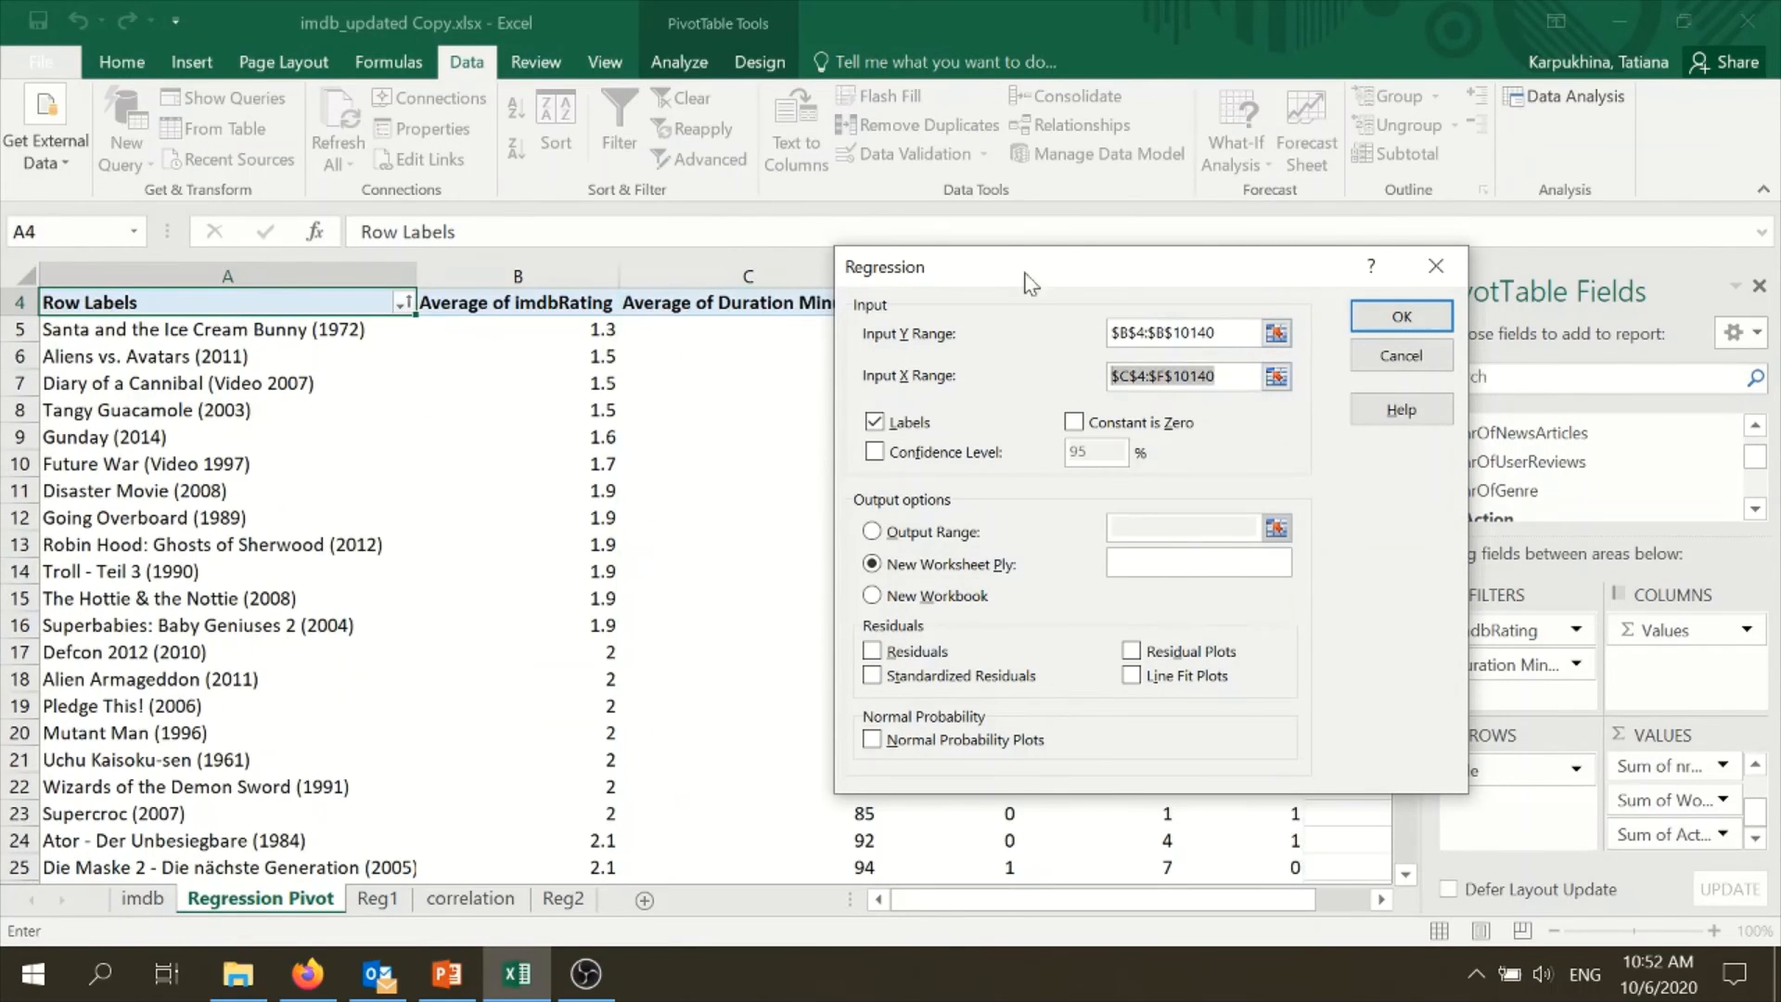
left_click_drag(1042, 250, 1482, 238)
key("BackSpace")
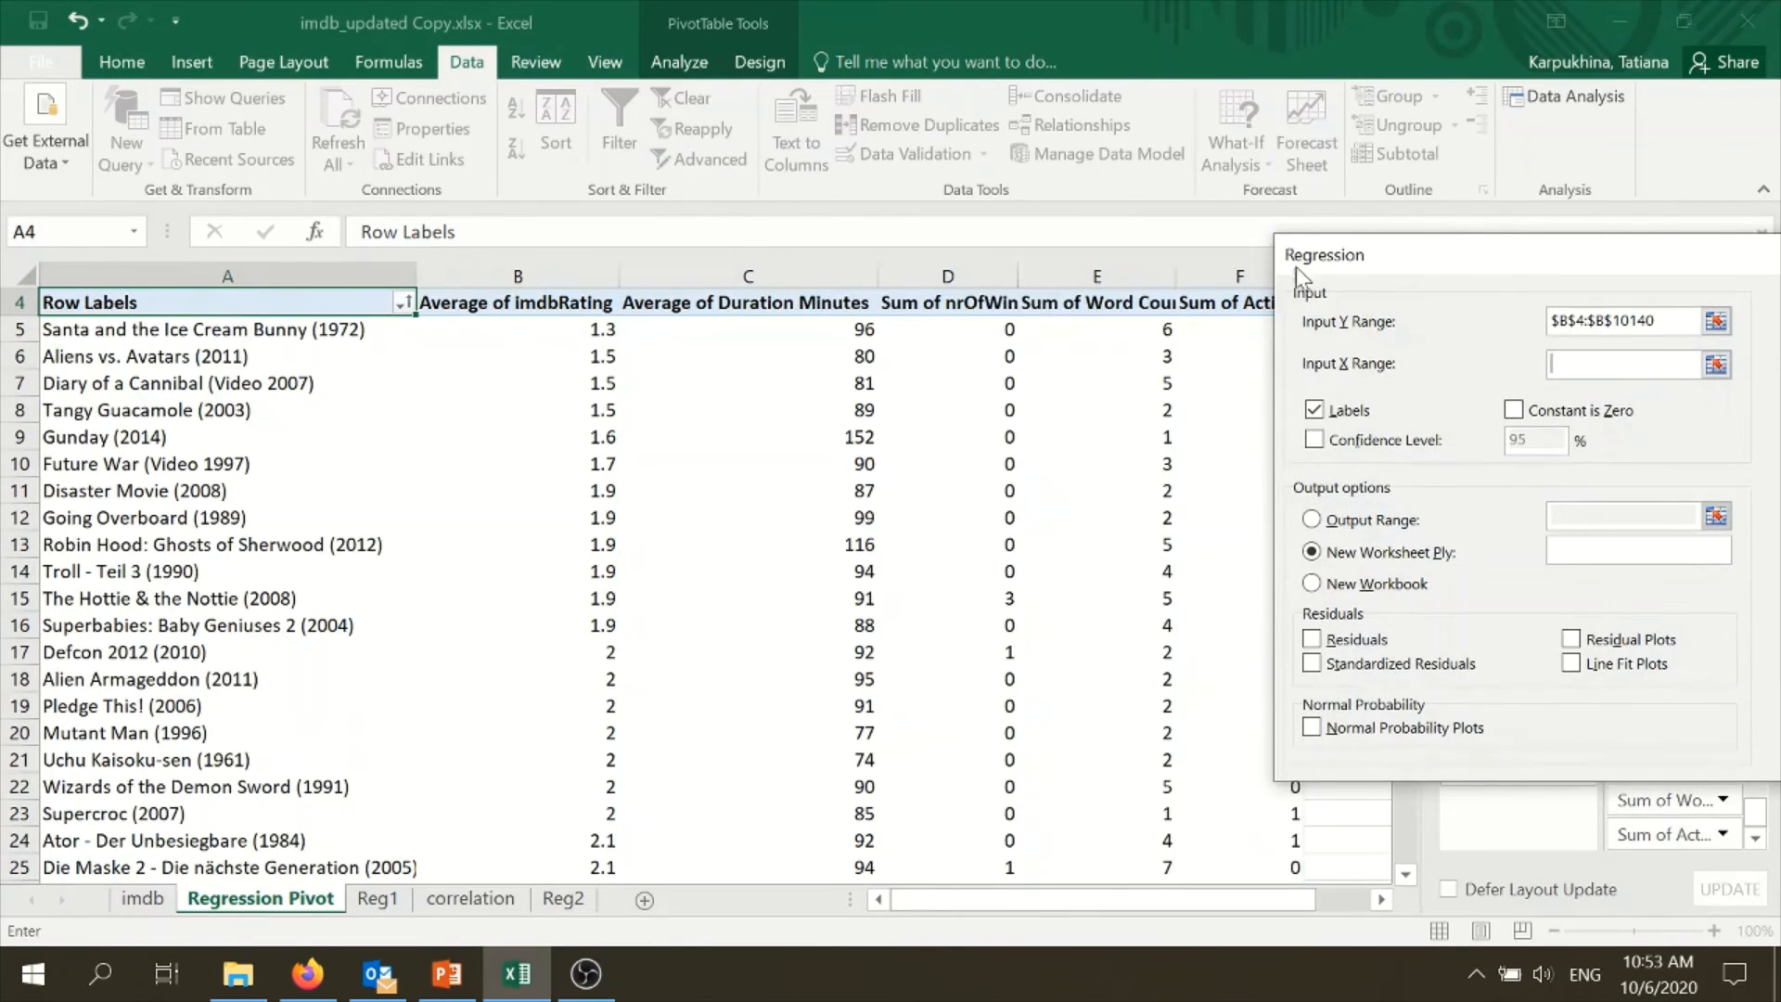
scroll(1020, 508, "up", 1)
left_click_drag(784, 371, 1255, 466)
key("ctrl+shift+Down")
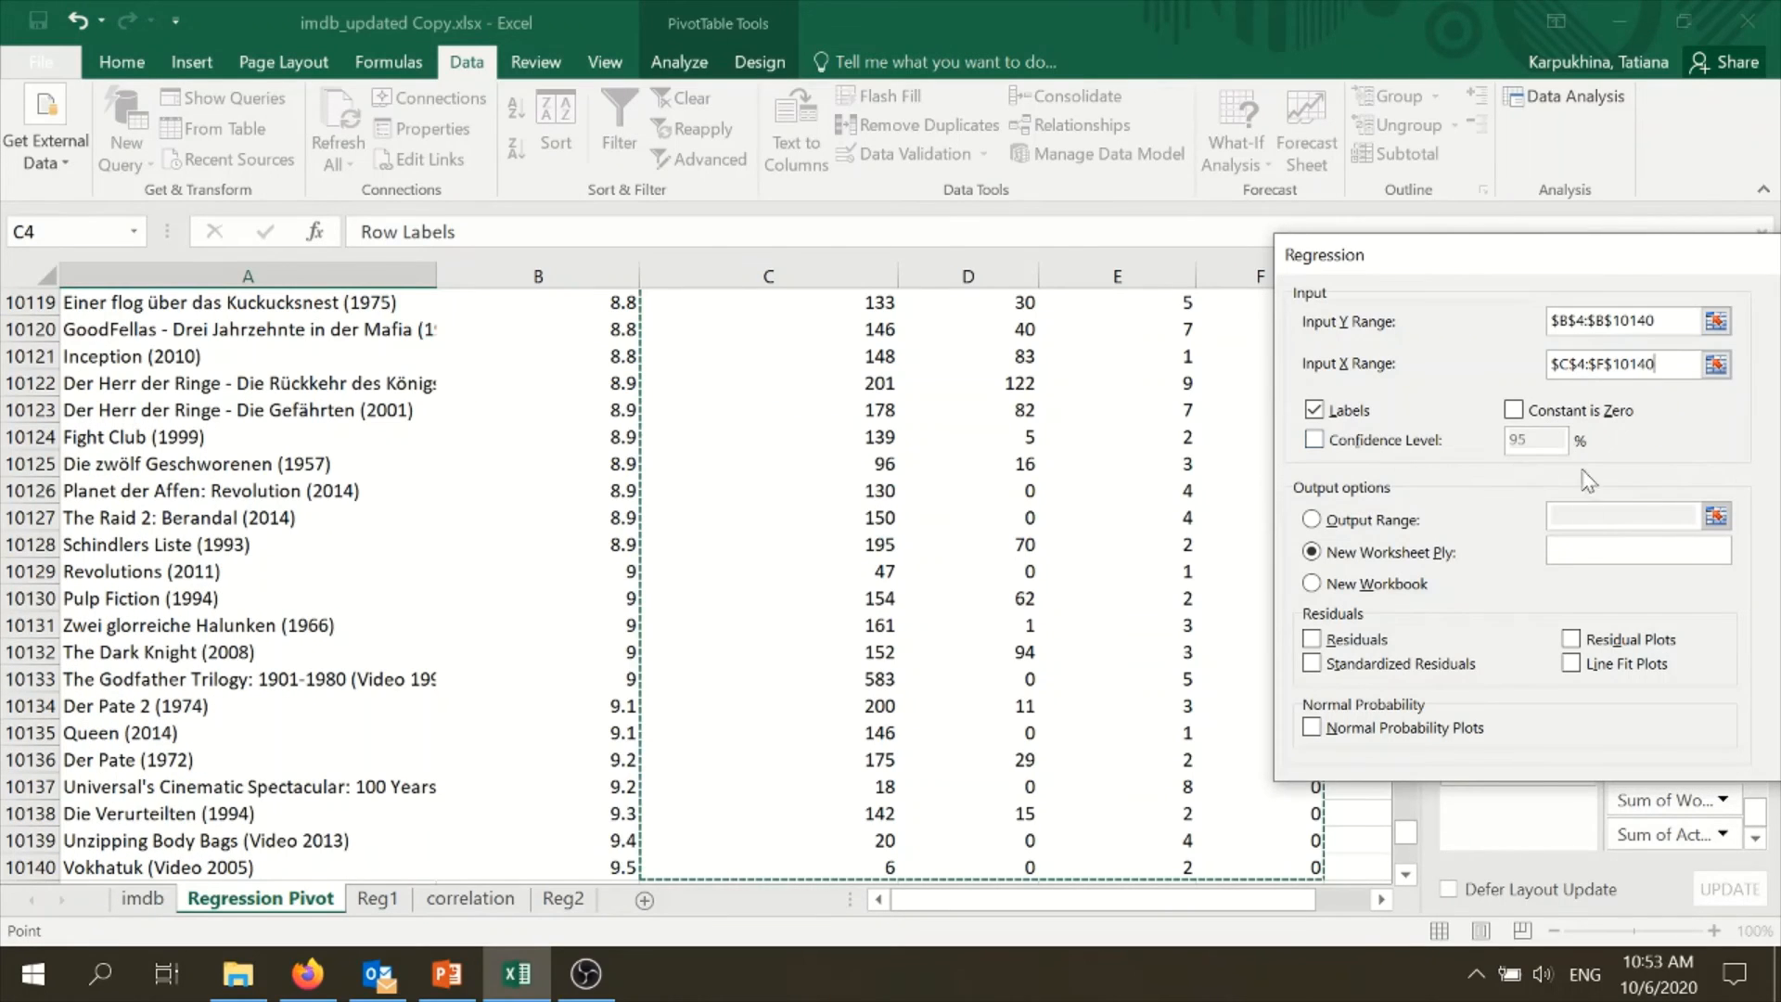
left_click_drag(1431, 276, 932, 215)
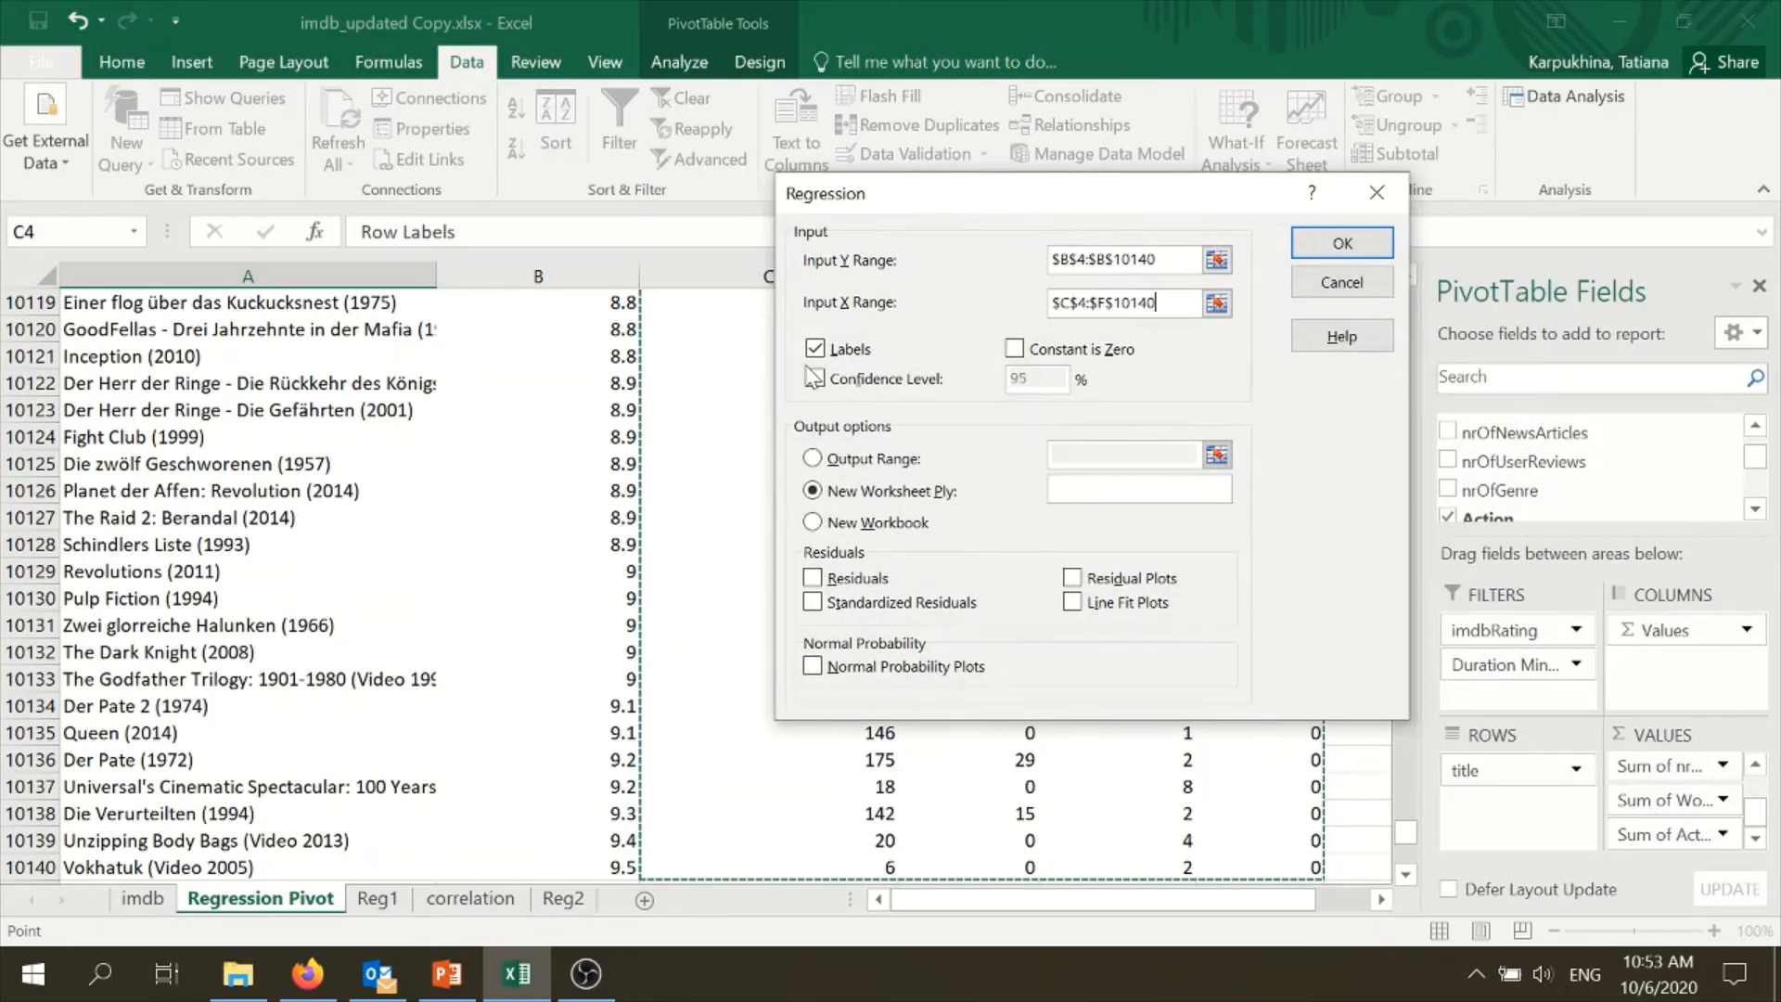
left_click(1391, 244)
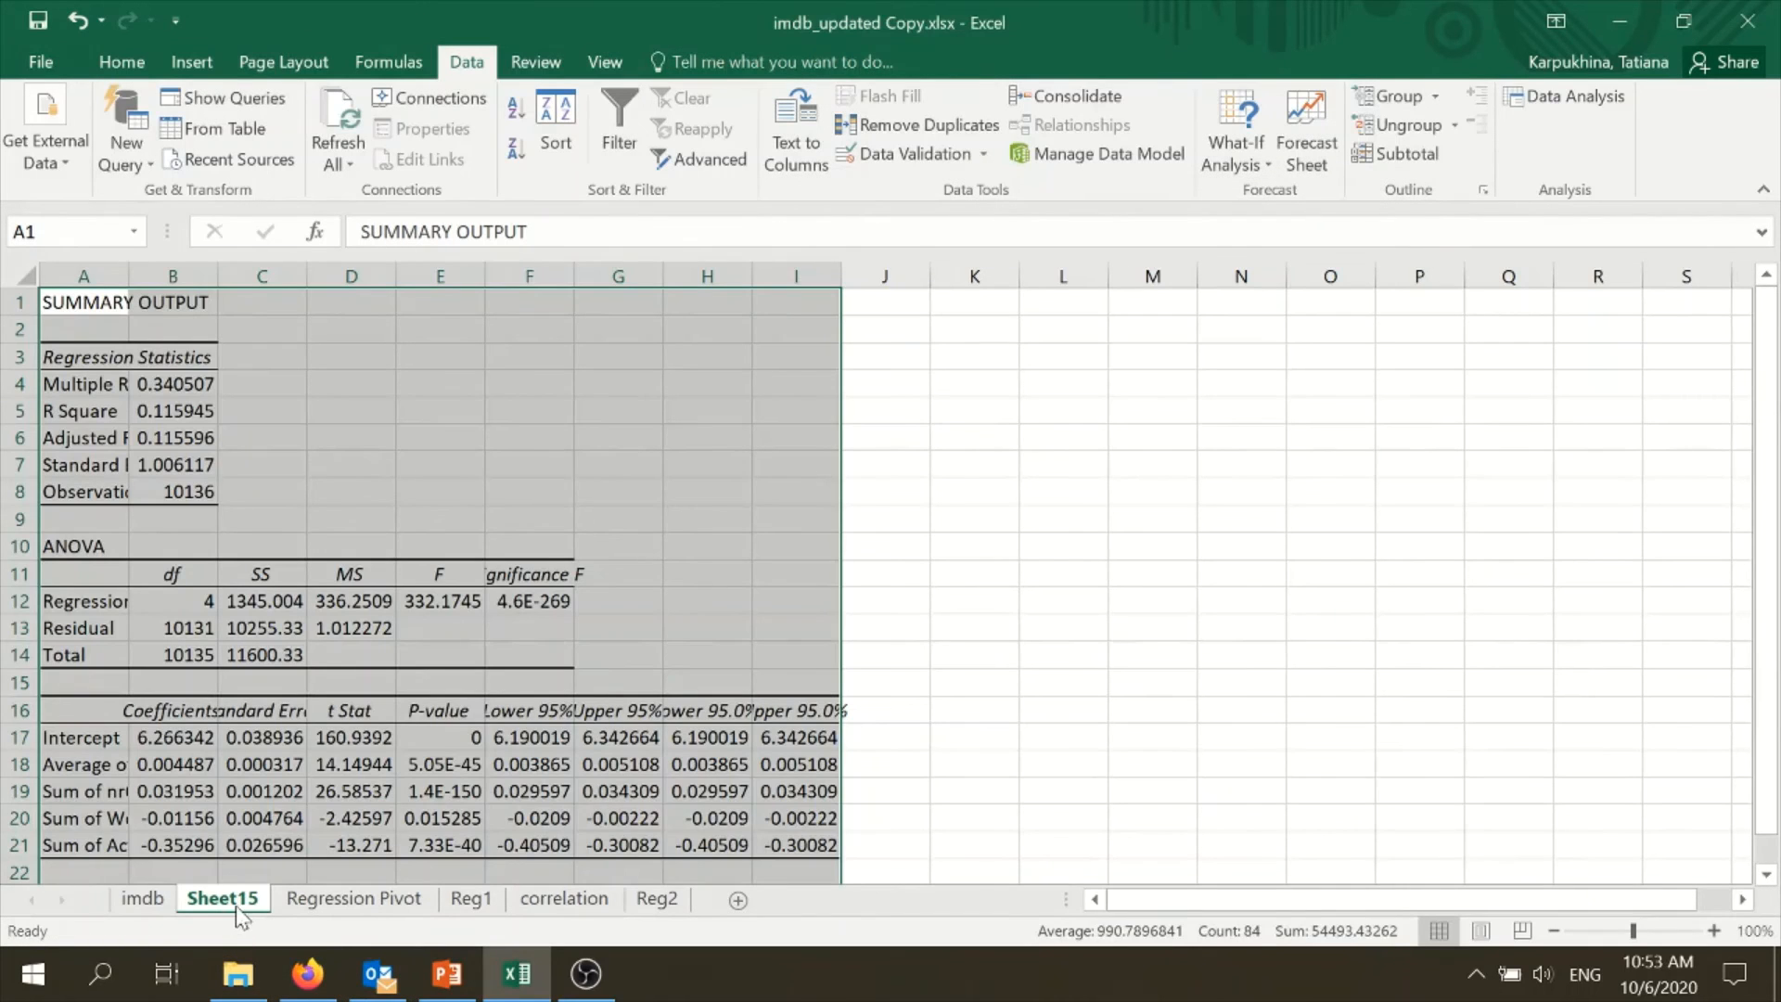
- Move the new regression output sheet after Reg2 and rename it Reg3
left_click_drag(223, 898, 645, 898)
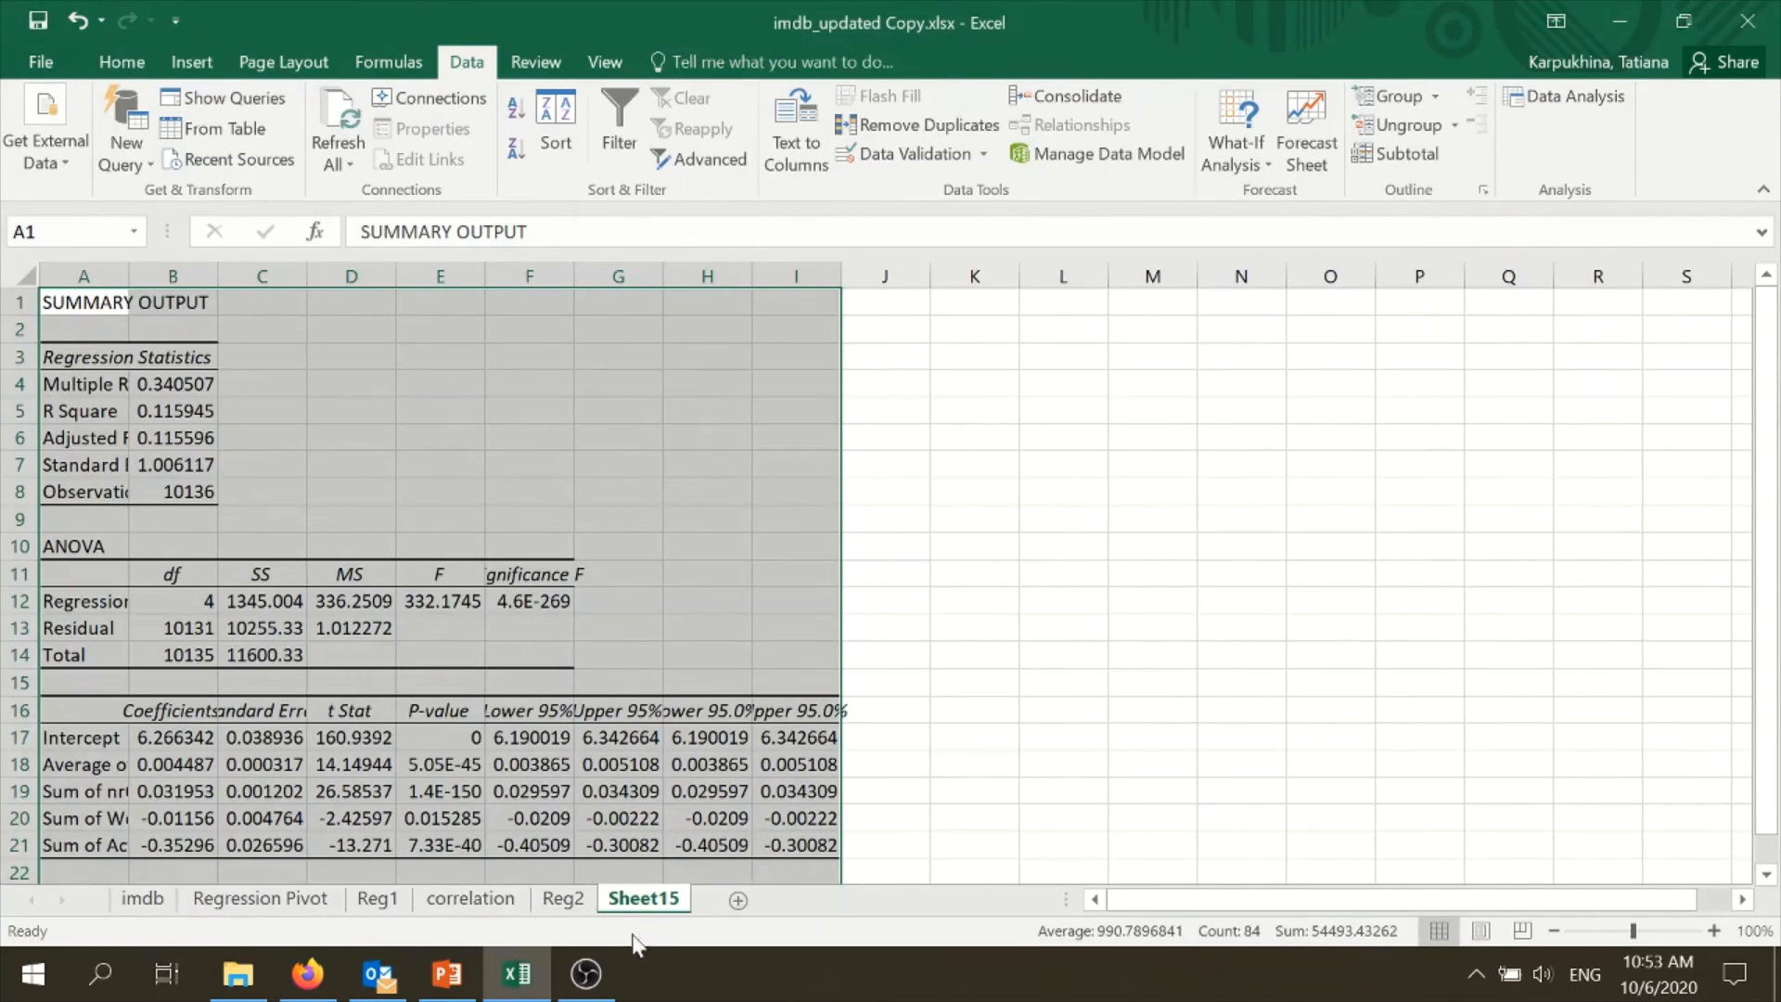
right_click(627, 905)
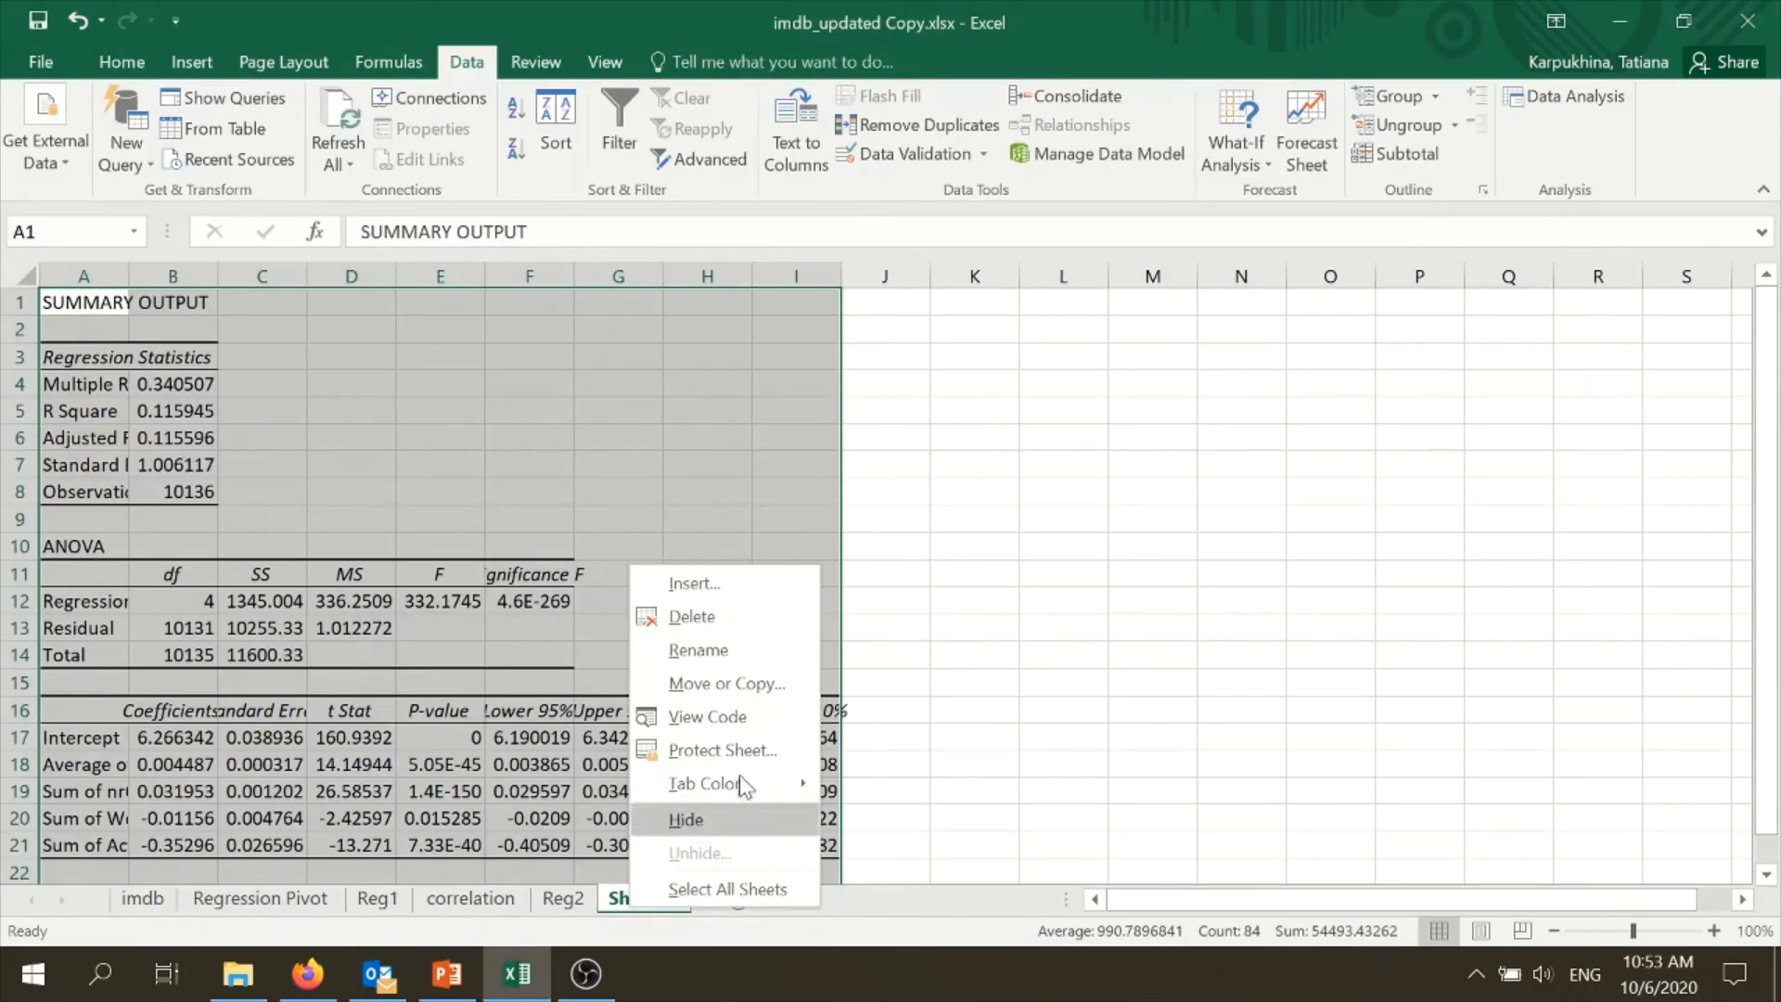
left_click(731, 661)
type("Reg3")
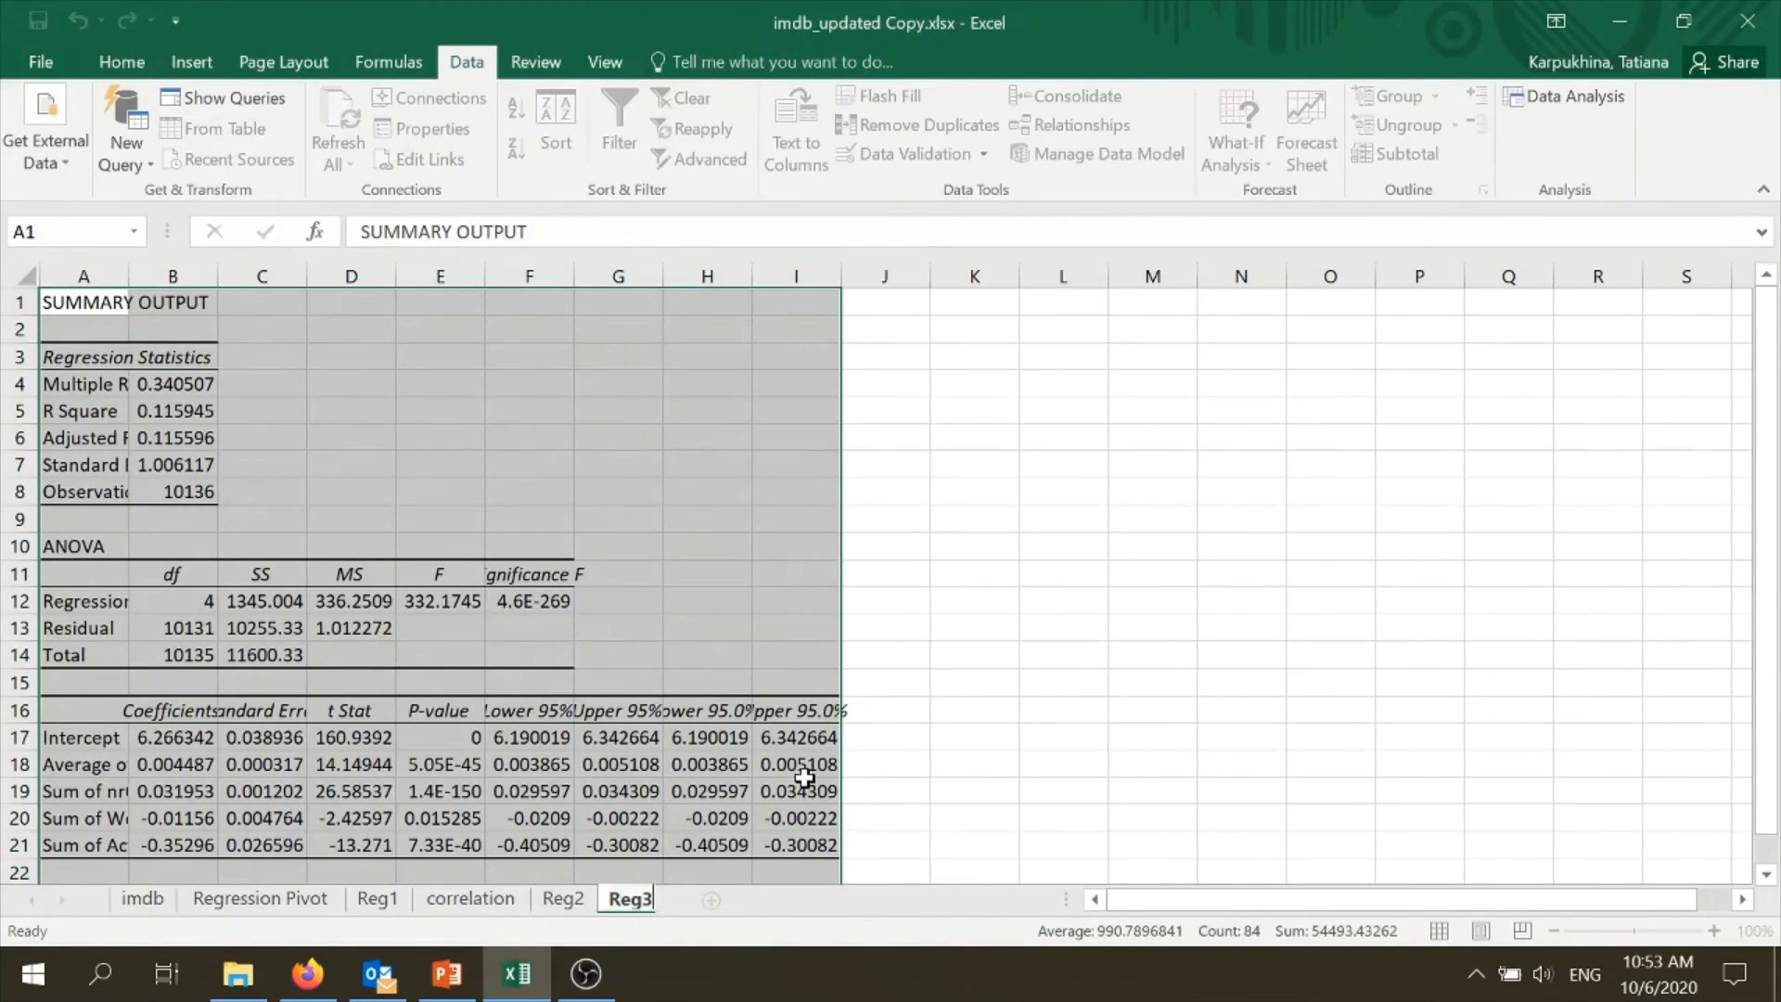
left_click(1152, 763)
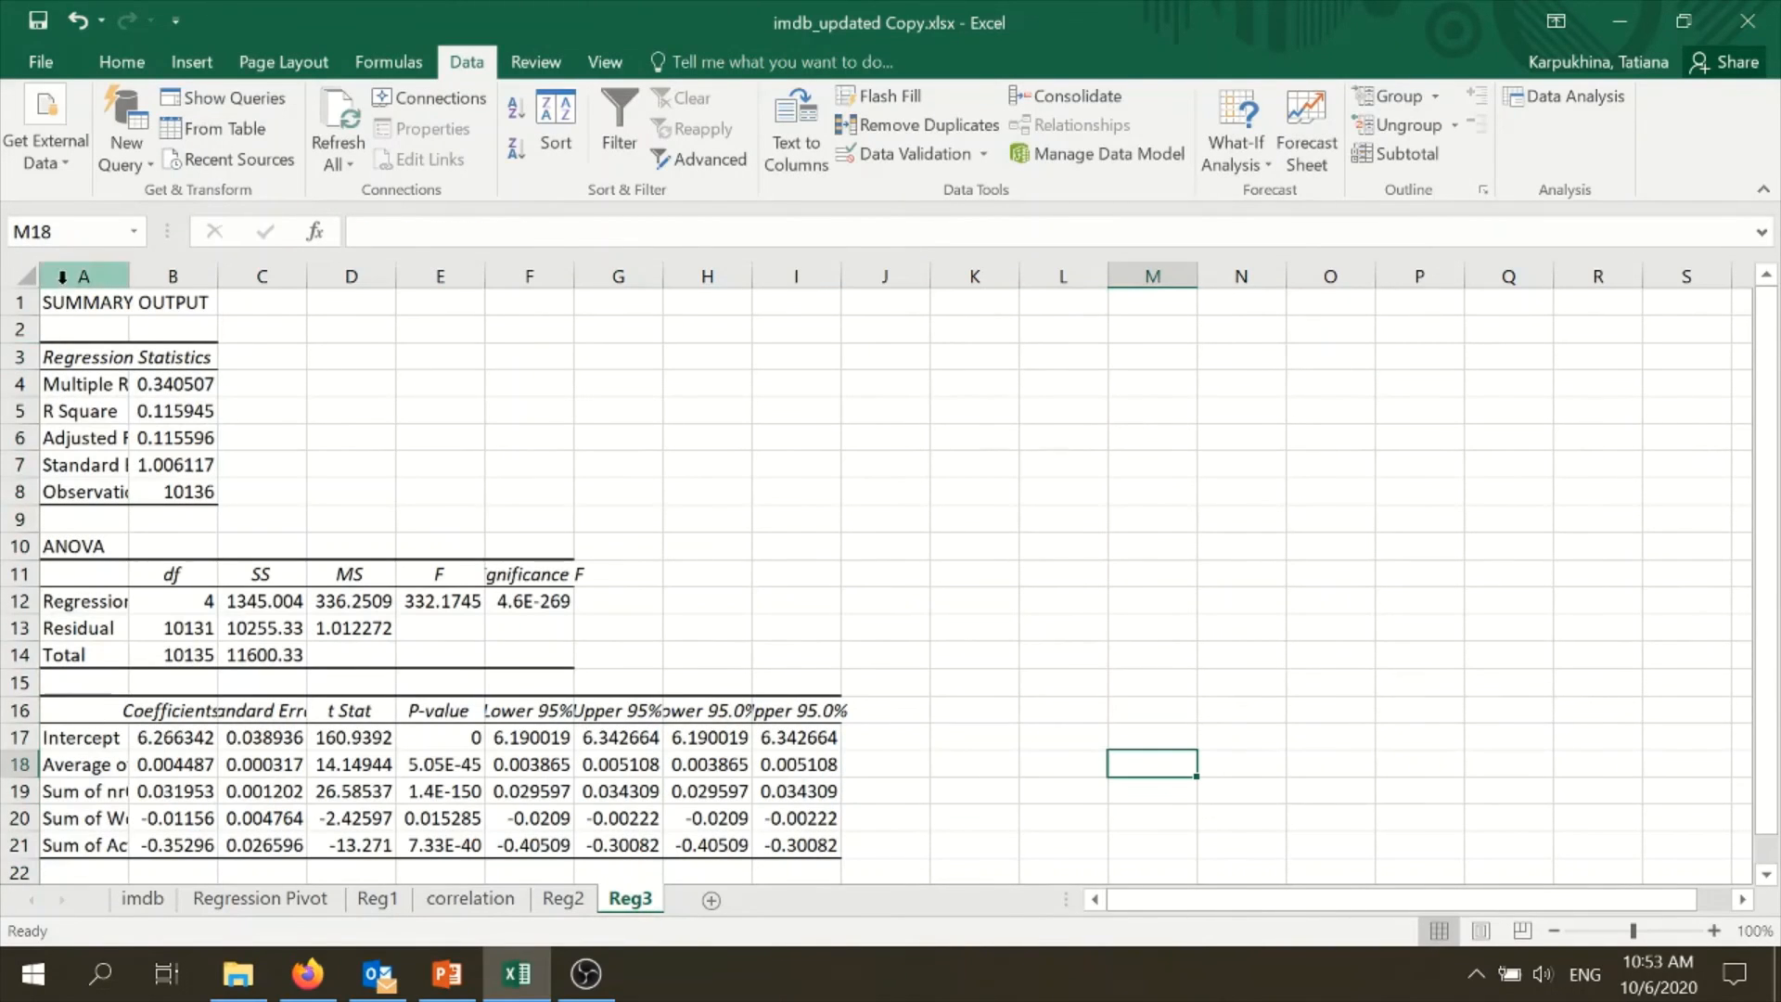
- Format the regression output in A4:I21 on Reg3 as Number with two decimal places
mouse_move(70, 380)
left_mouse_down()
mouse_move(449, 820)
mouse_move(795, 819)
mouse_move(810, 783)
mouse_move(528, 683)
mouse_move(46, 311)
mouse_move(34, 390)
mouse_move(75, 375)
left_mouse_up()
right_click(792, 784)
key("Escape")
right_click(74, 375)
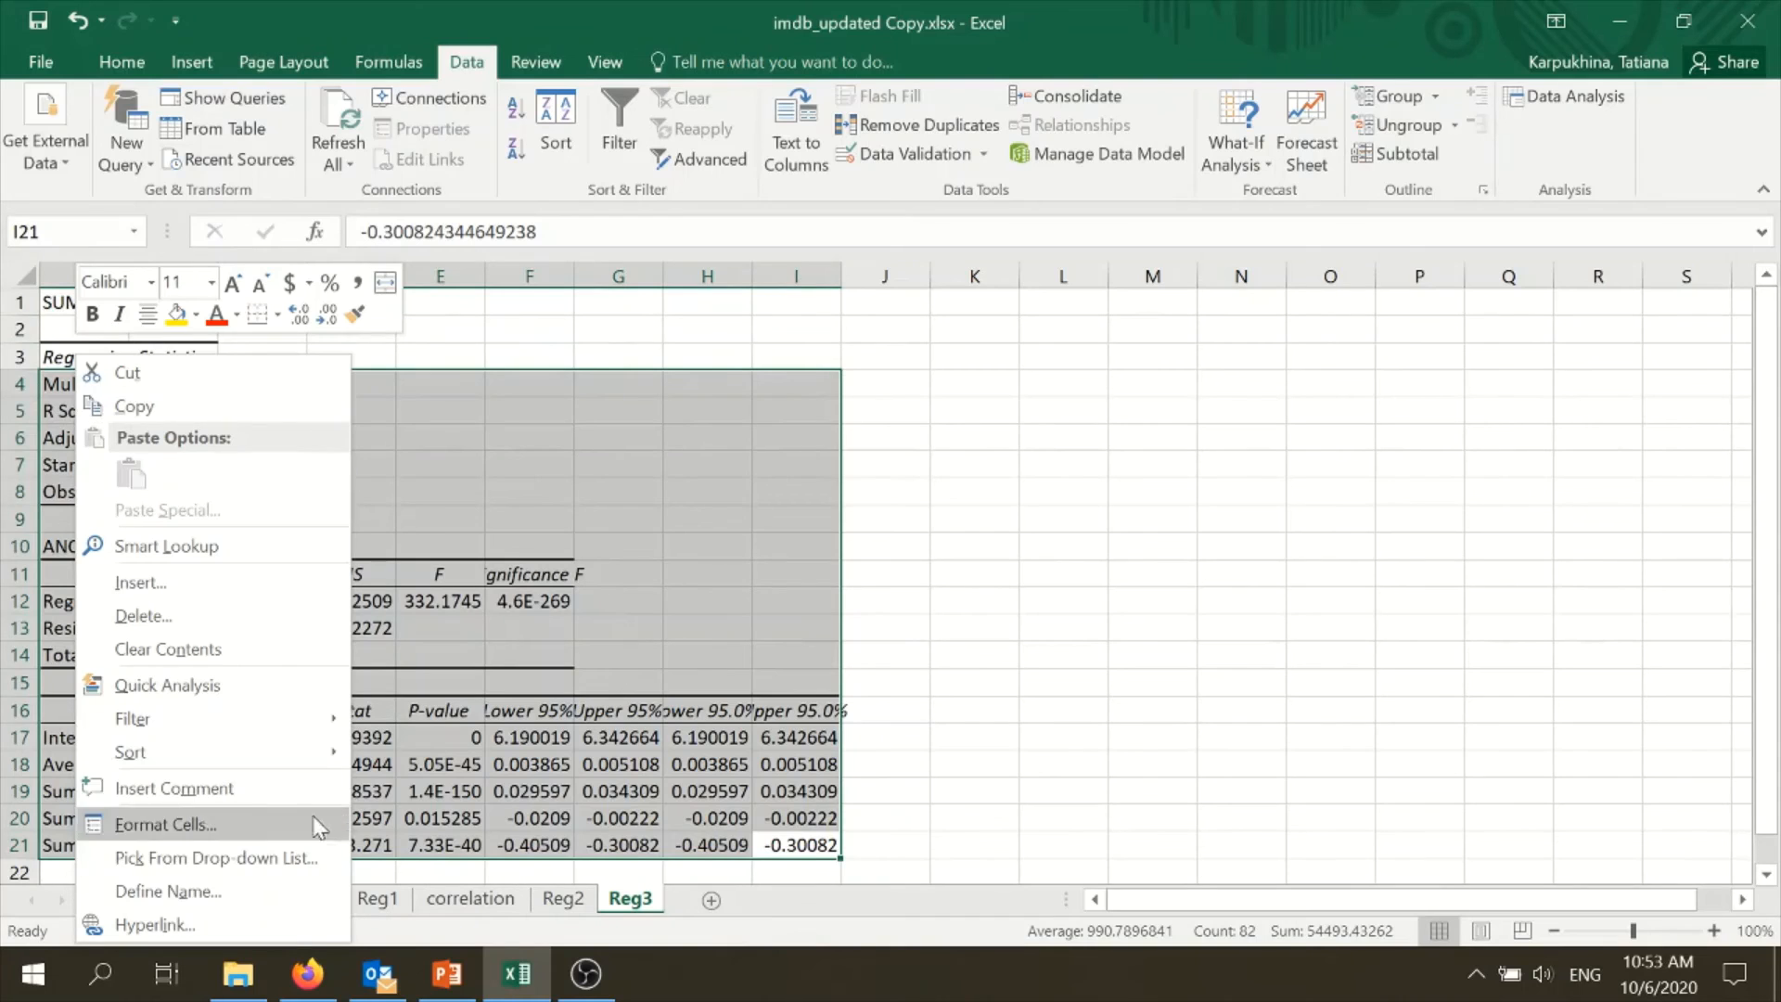
left_click(297, 833)
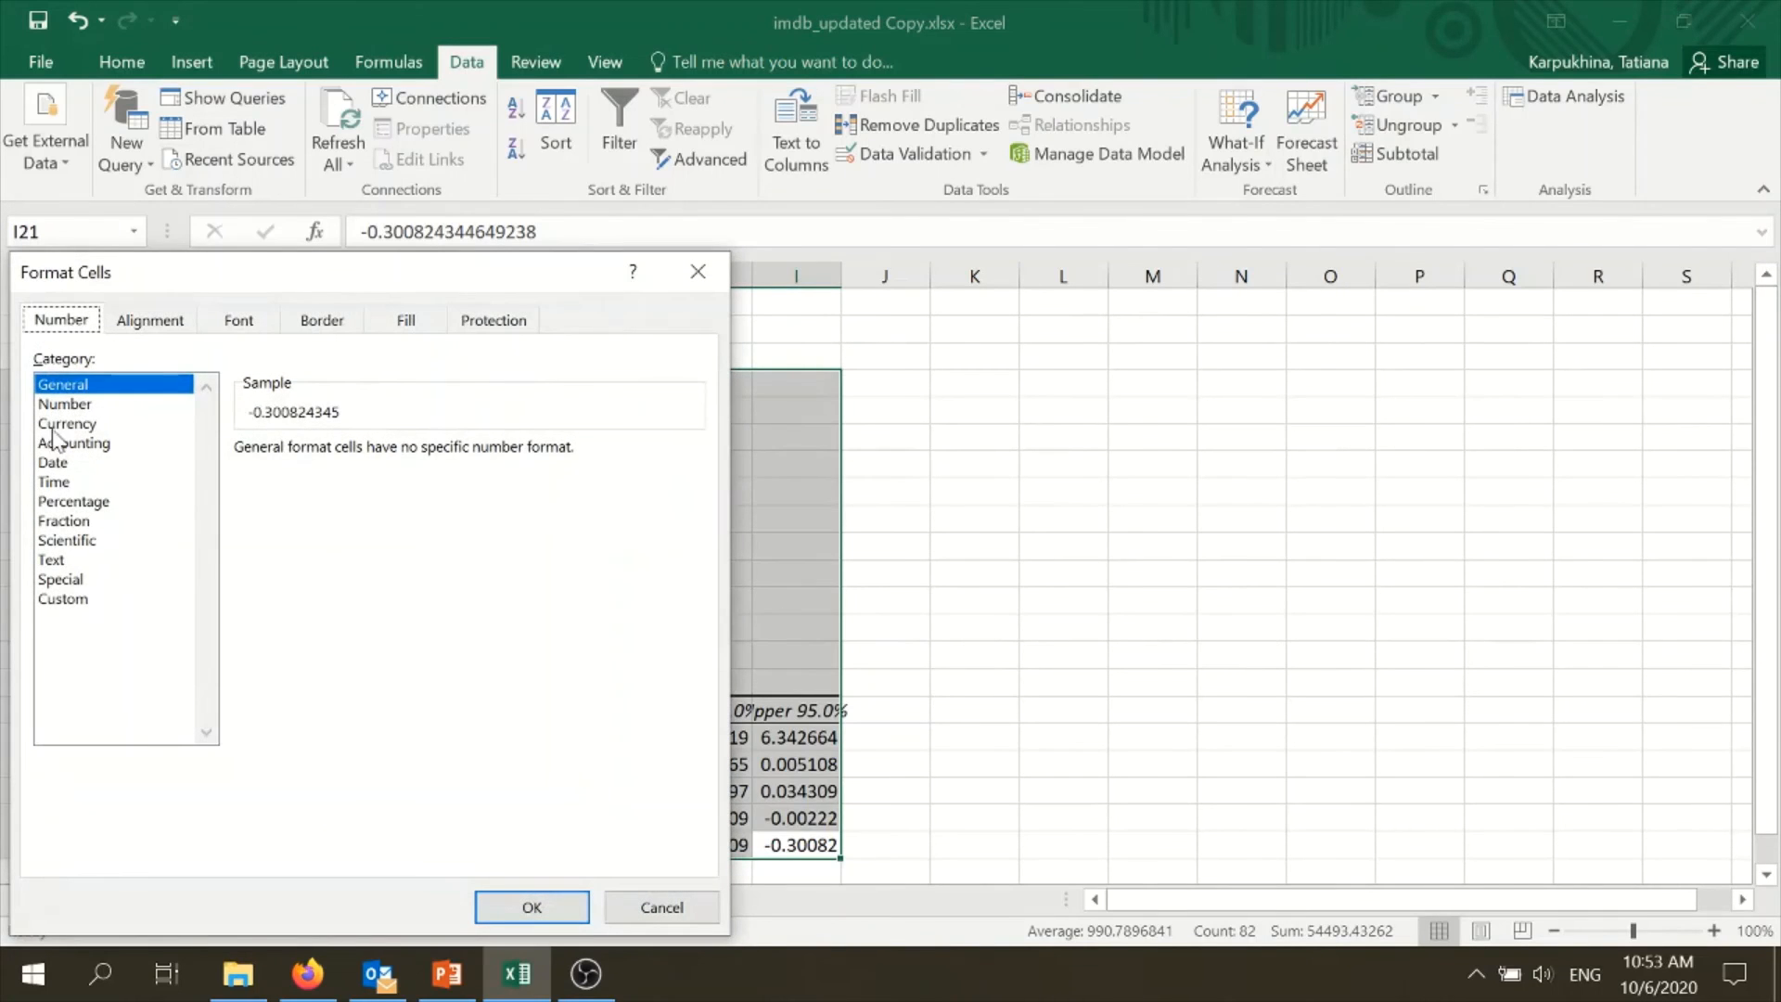
left_click(72, 408)
left_click(531, 906)
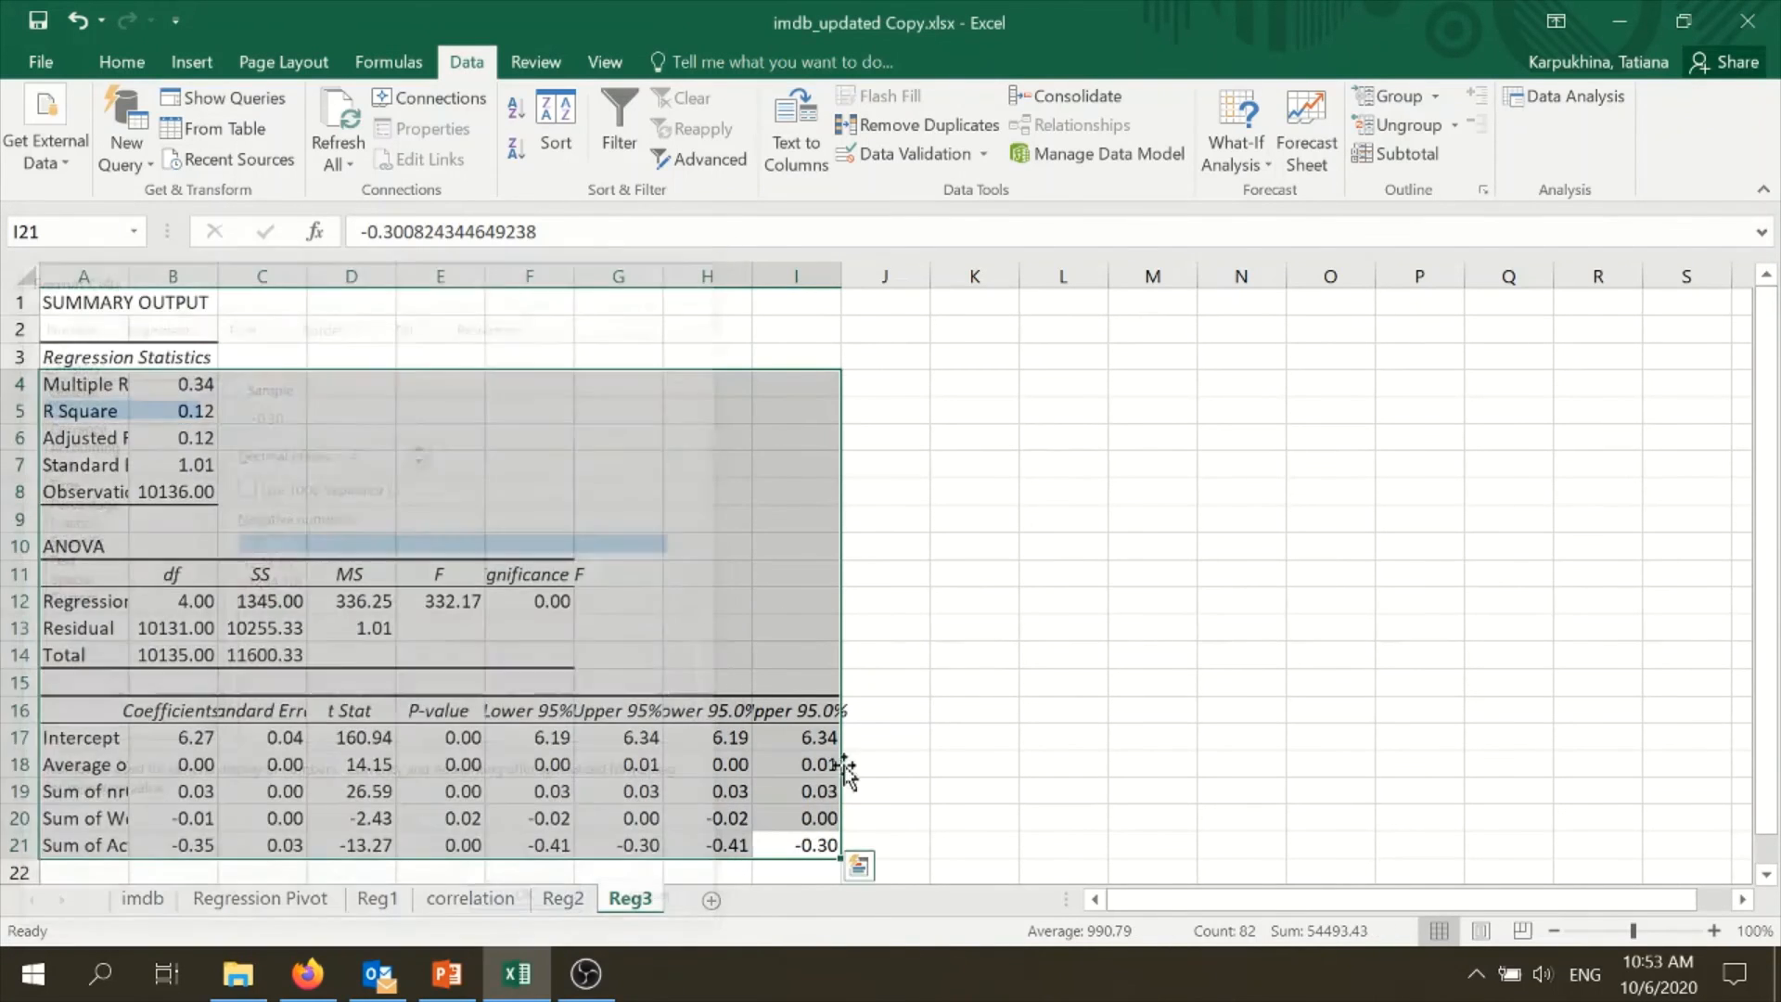
- Format the coefficient P-values in E17:E21 and the Significance F in F12 with three decimal places
scroll(881, 691, "down", 2)
left_click(688, 662)
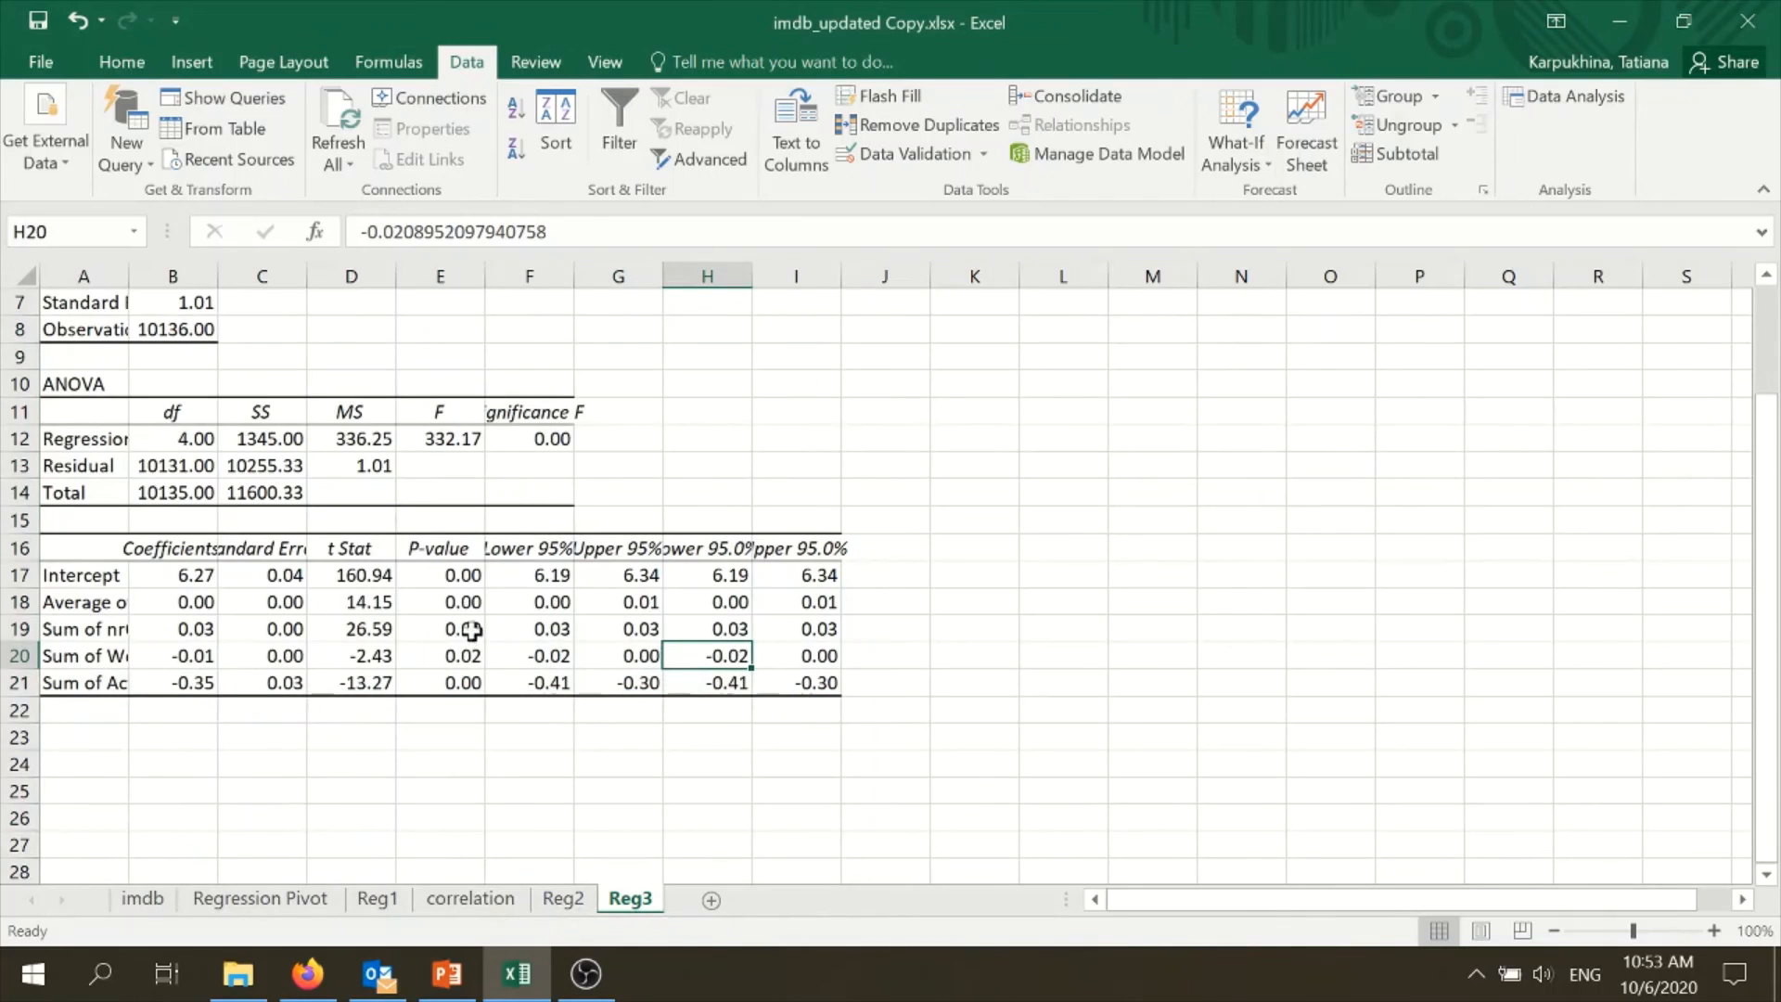
left_click_drag(454, 576, 468, 684)
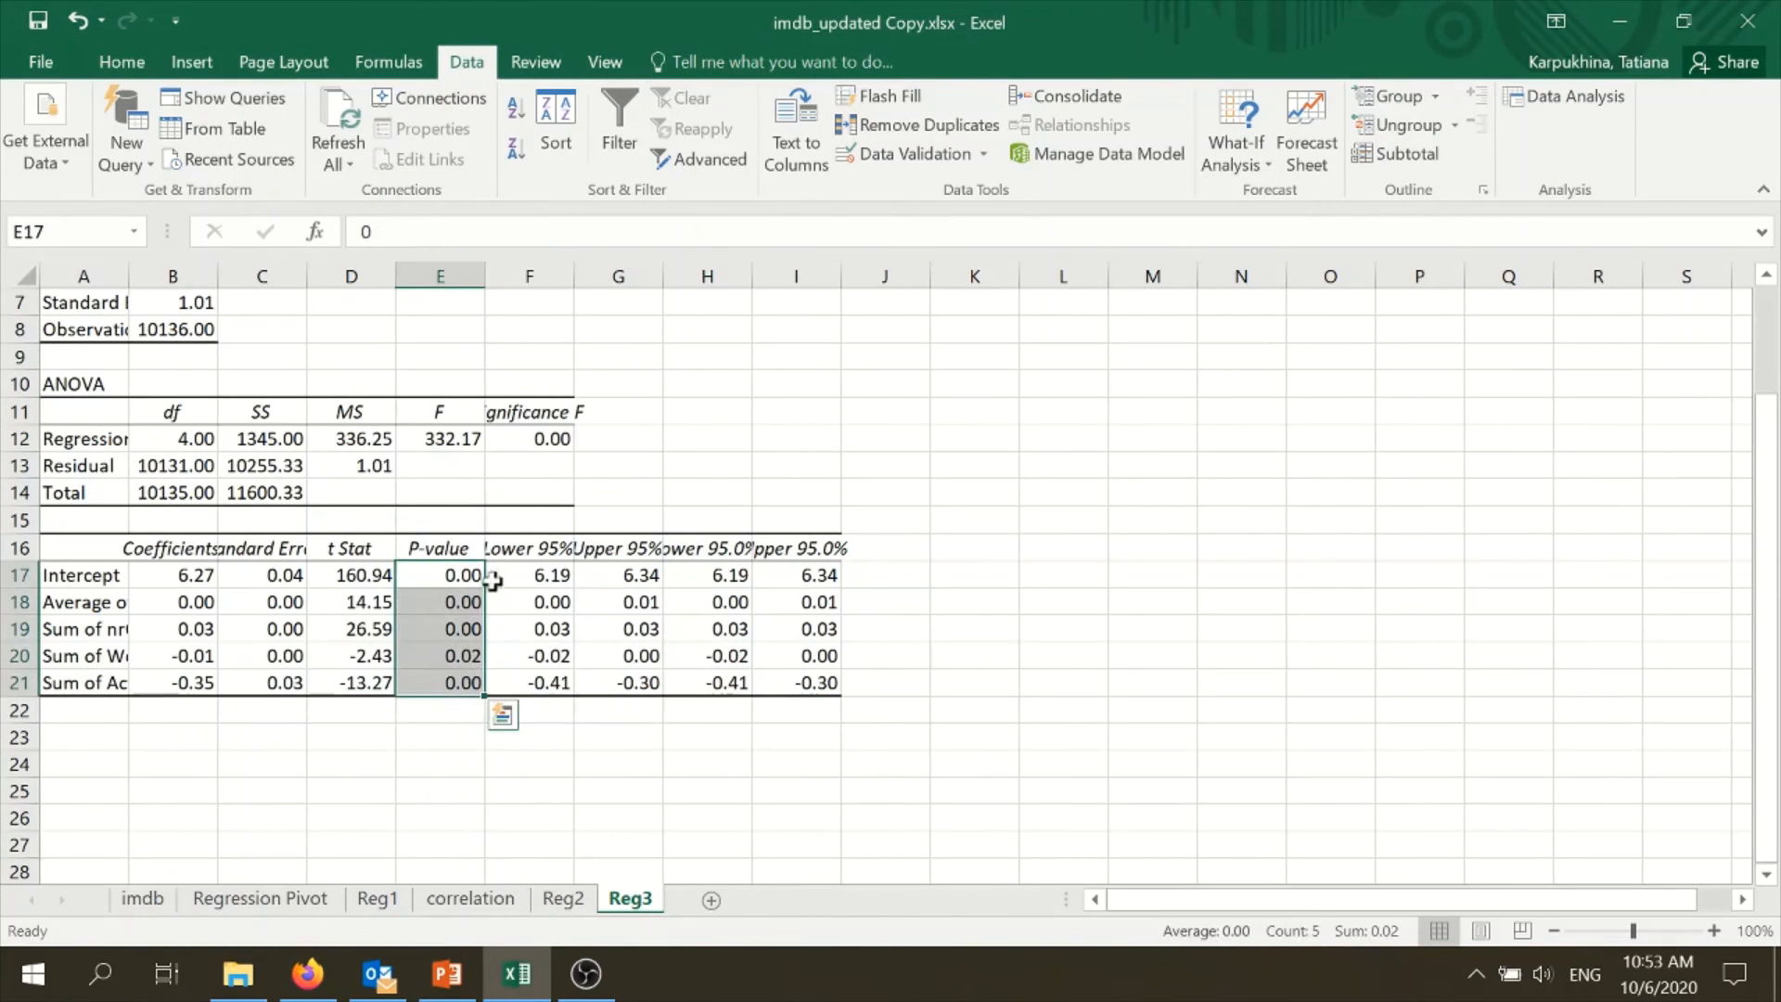
left_click(552, 438, "ctrl")
right_click(552, 438)
left_click(645, 806)
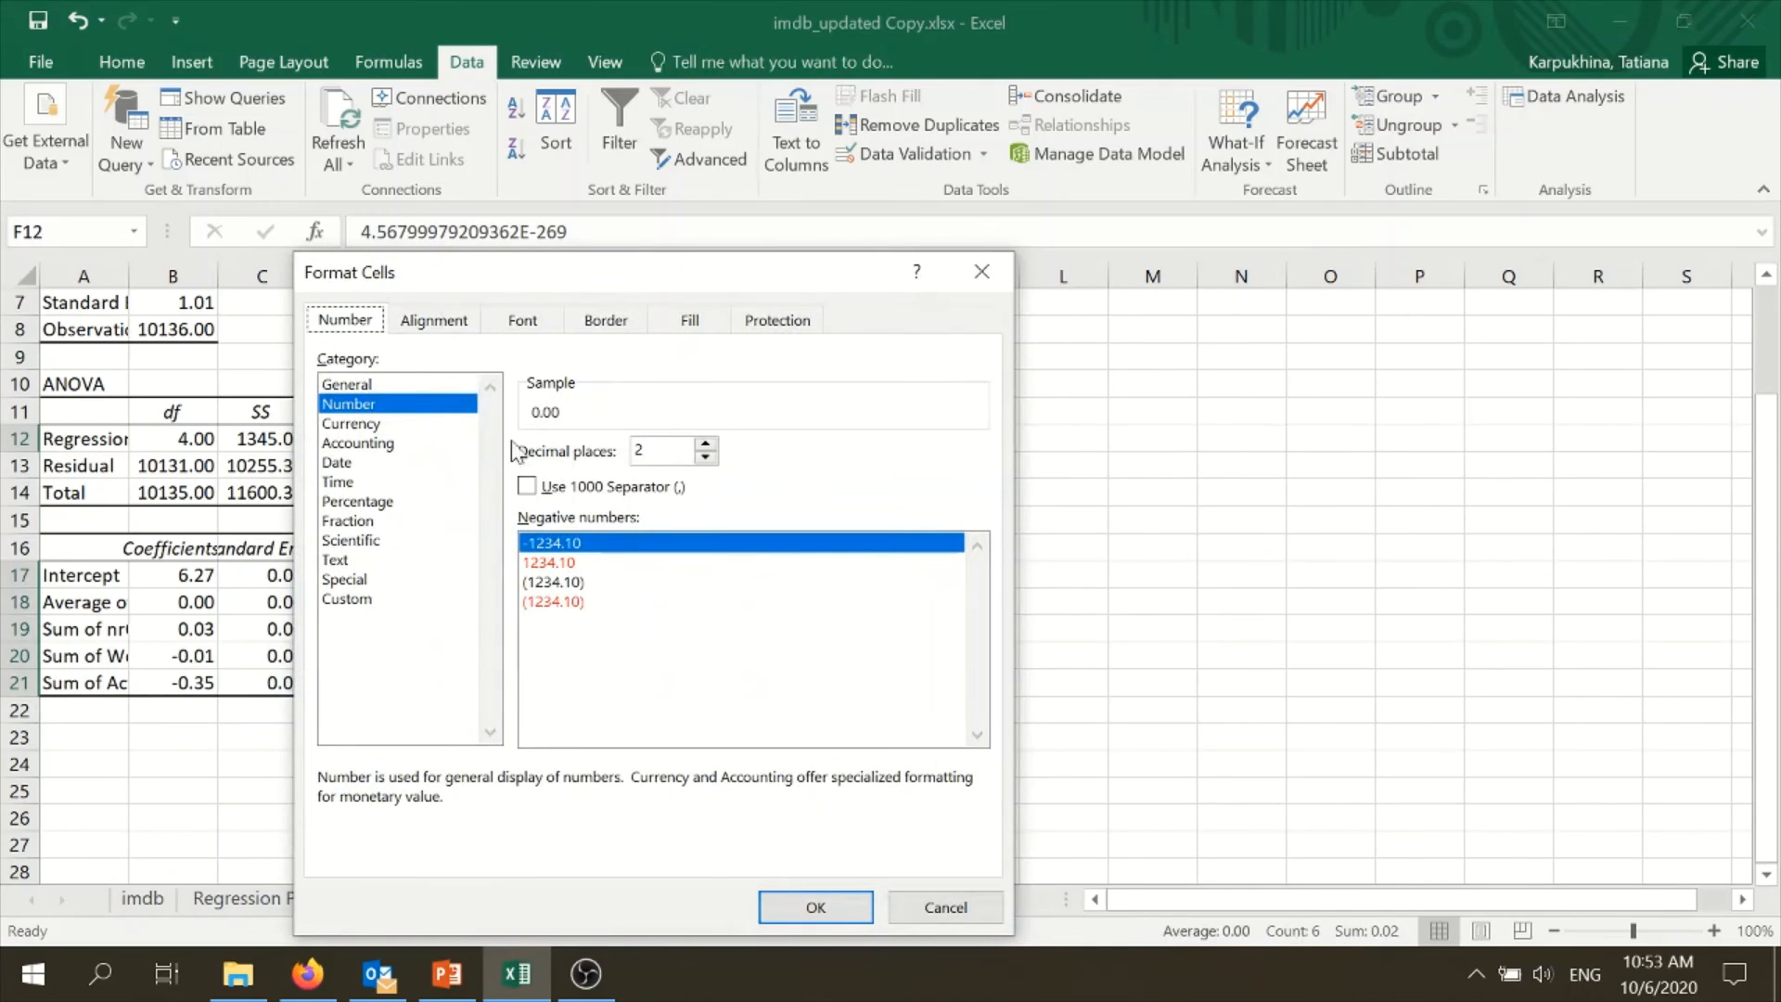
left_click(706, 443)
left_click(815, 906)
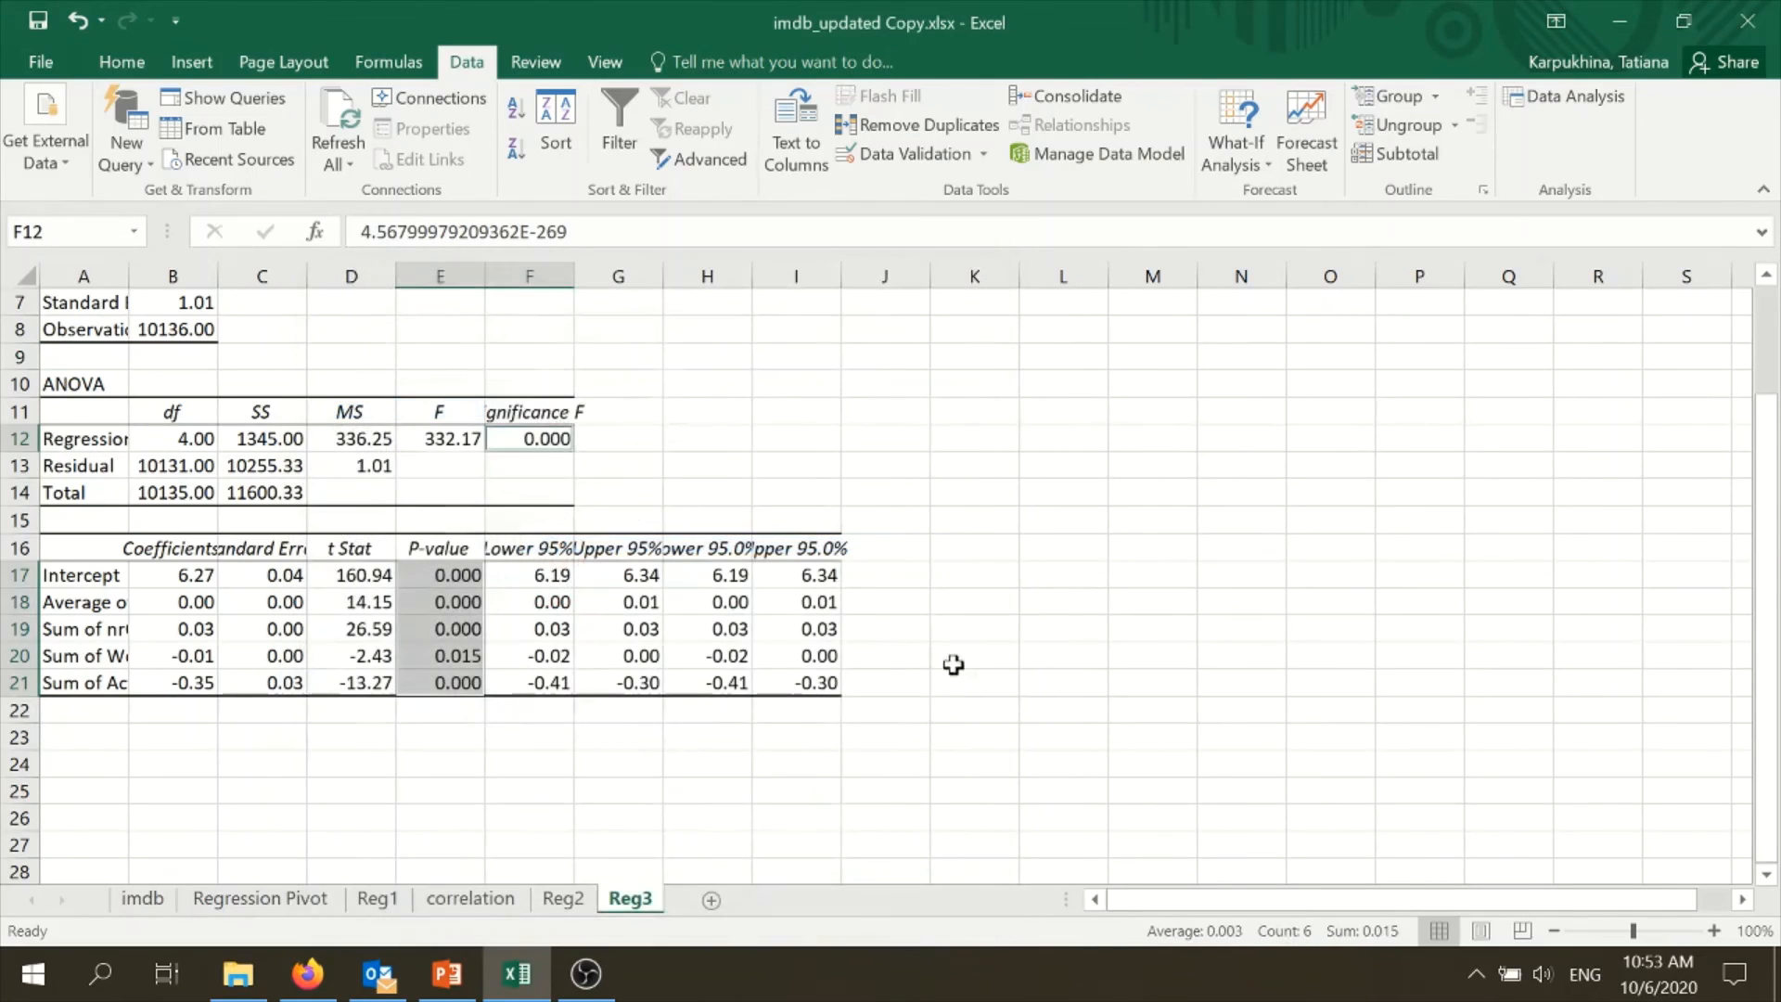
left_click(1058, 629)
- Fit column A to its labels and slightly widen columns B to I on Reg3
left_click_drag(1162, 903, 1139, 898)
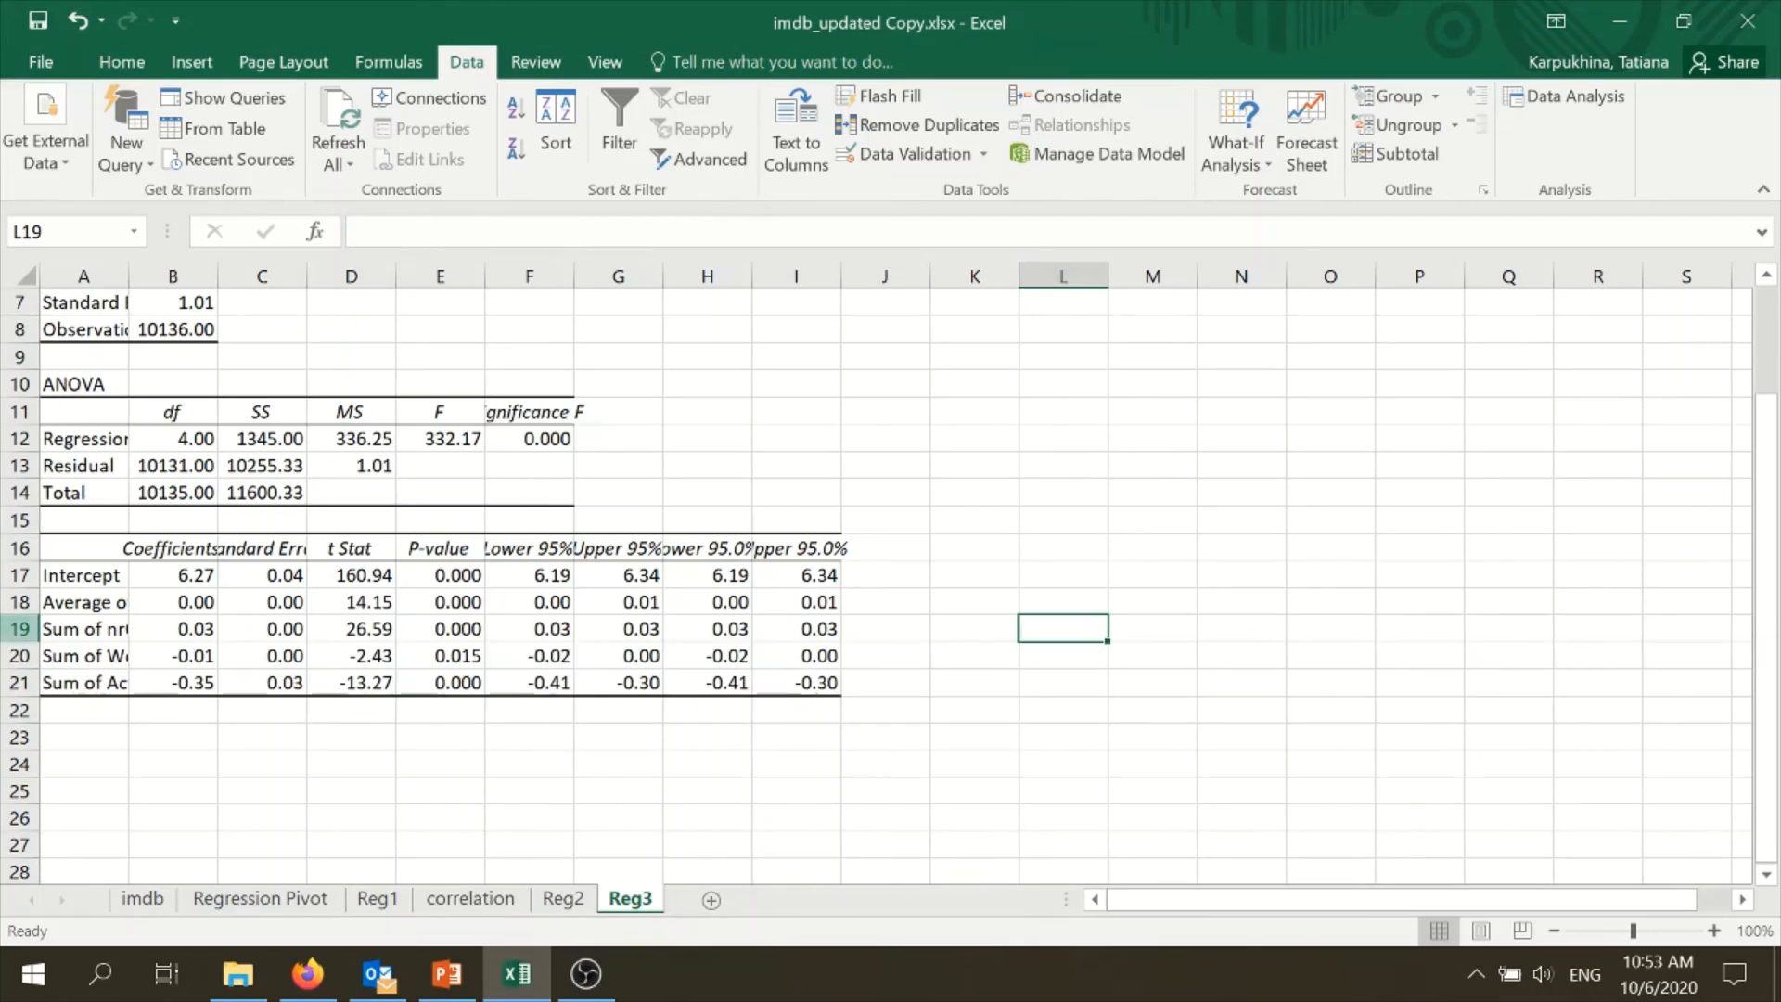
left_click_drag(126, 267, 127, 264)
double_click(127, 264)
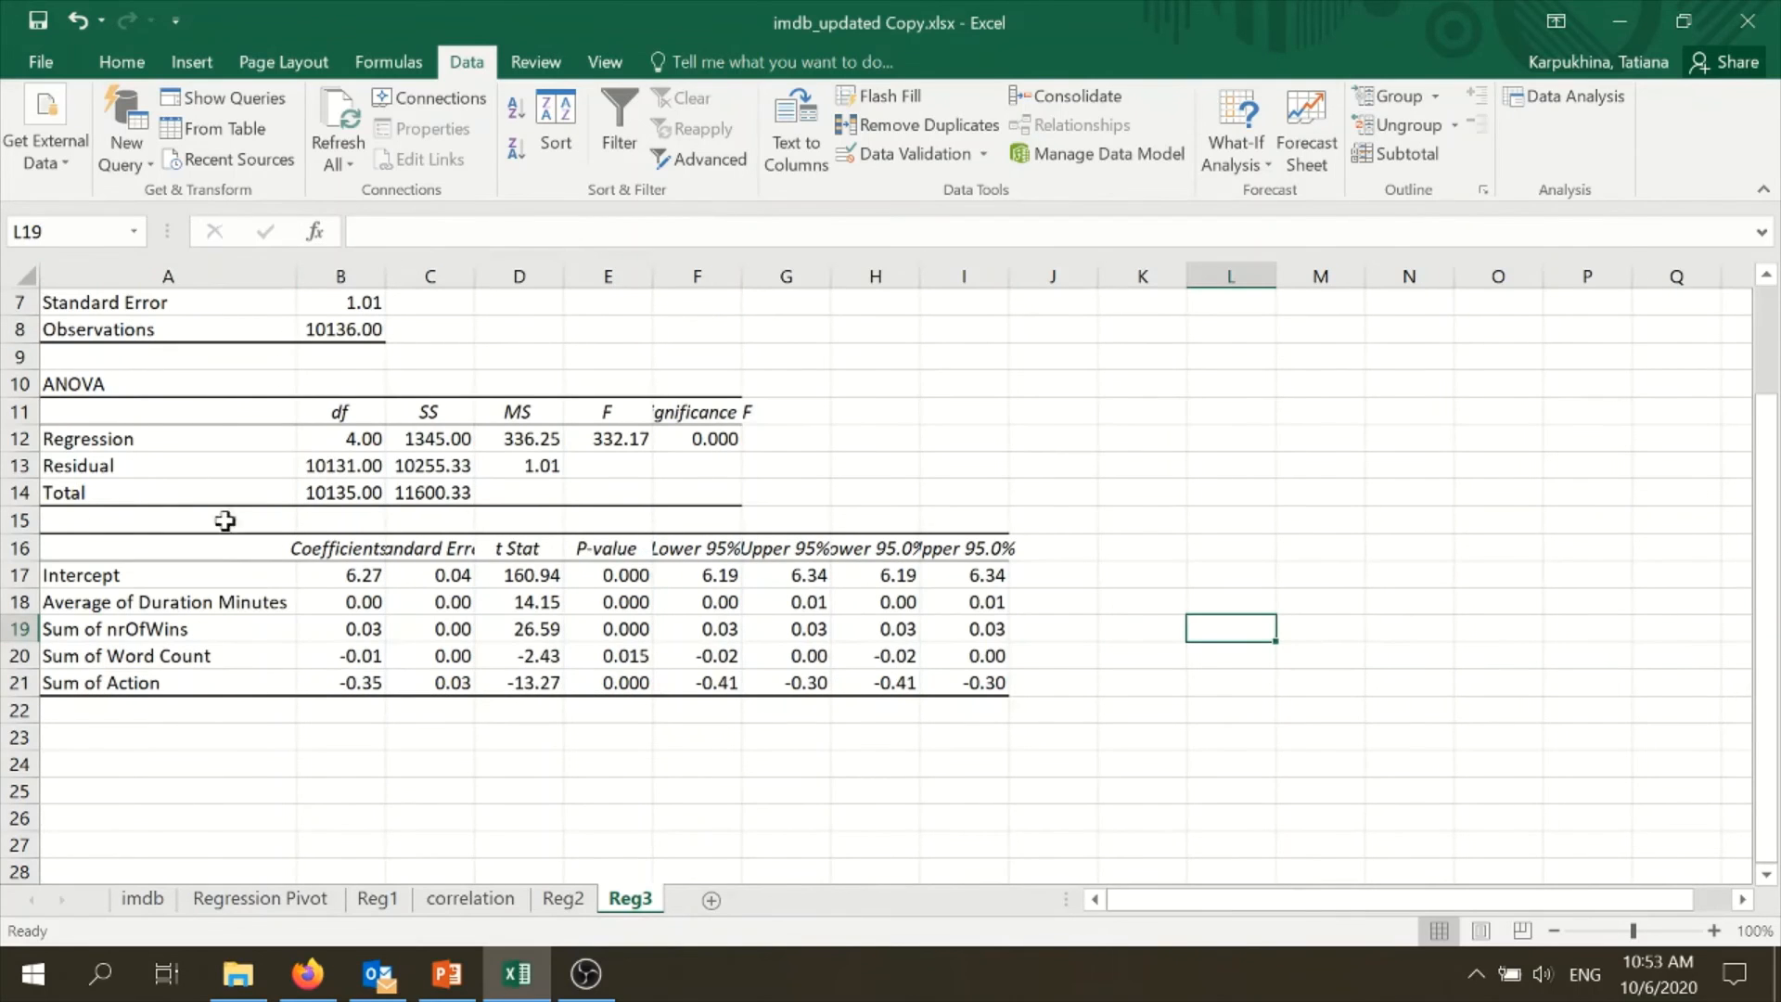
left_click_drag(339, 278, 1008, 271)
left_click(997, 276)
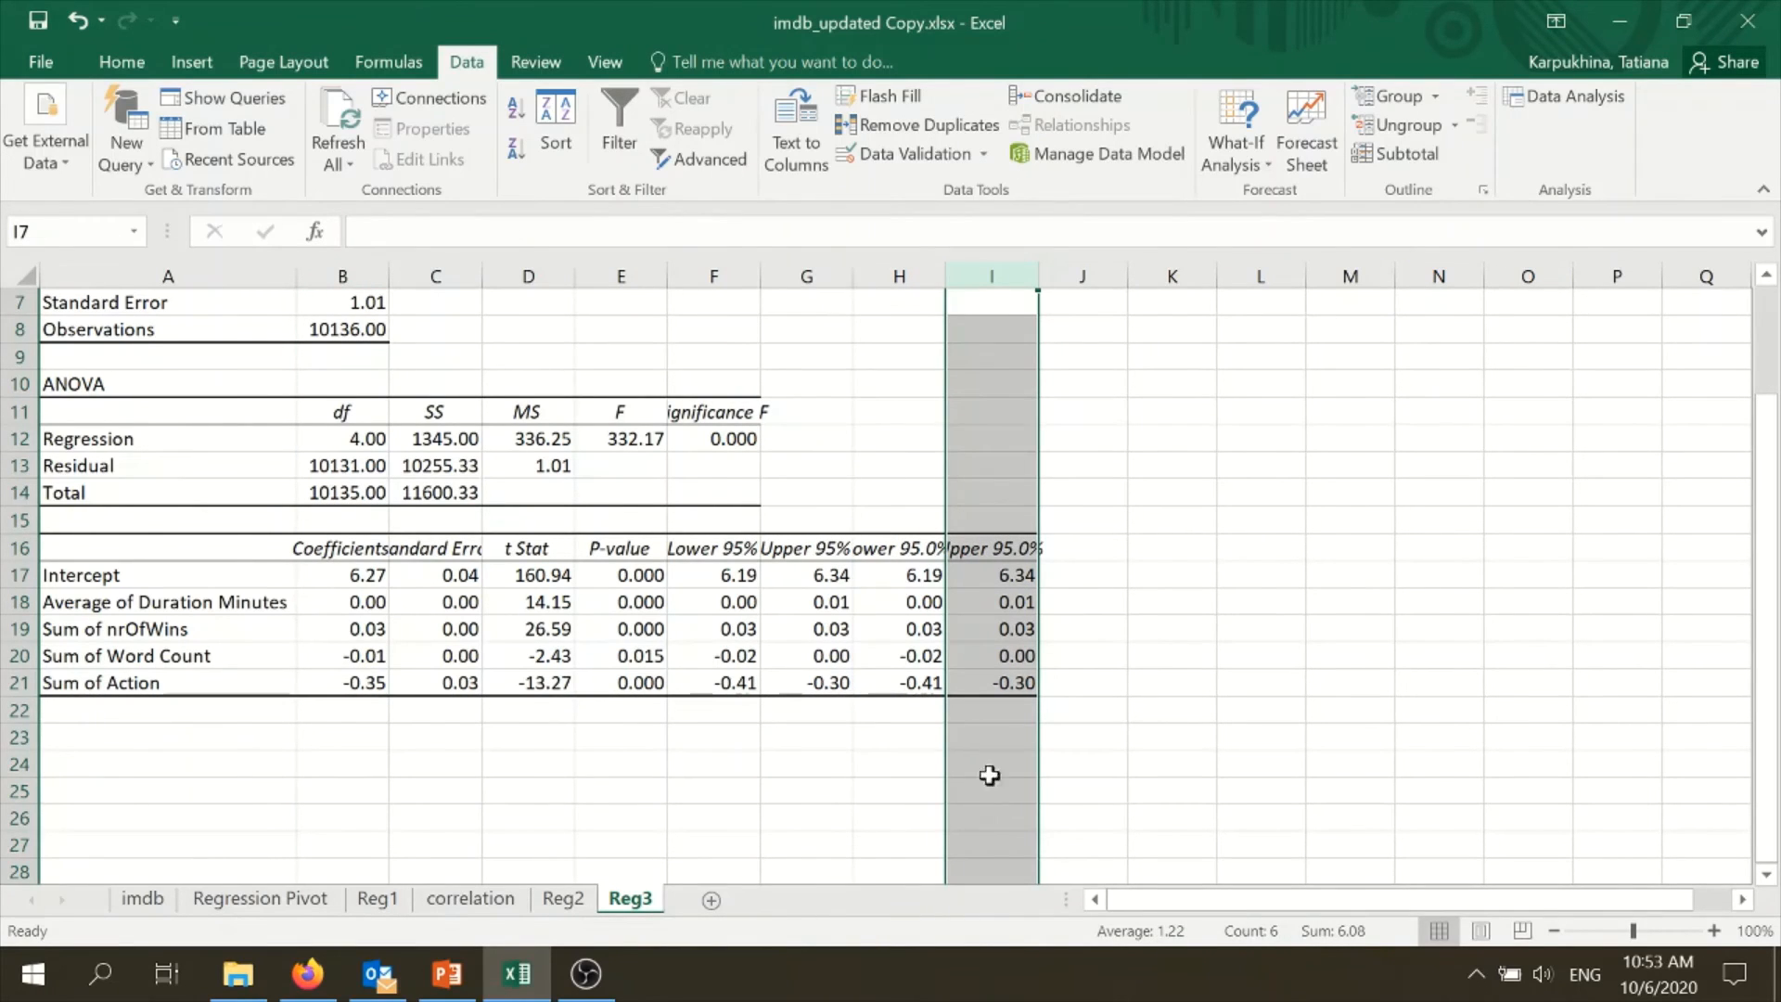
- Examine the Significance F, the coefficient P-values, and the R Square and Adjusted R Square on Reg3
left_click(739, 445)
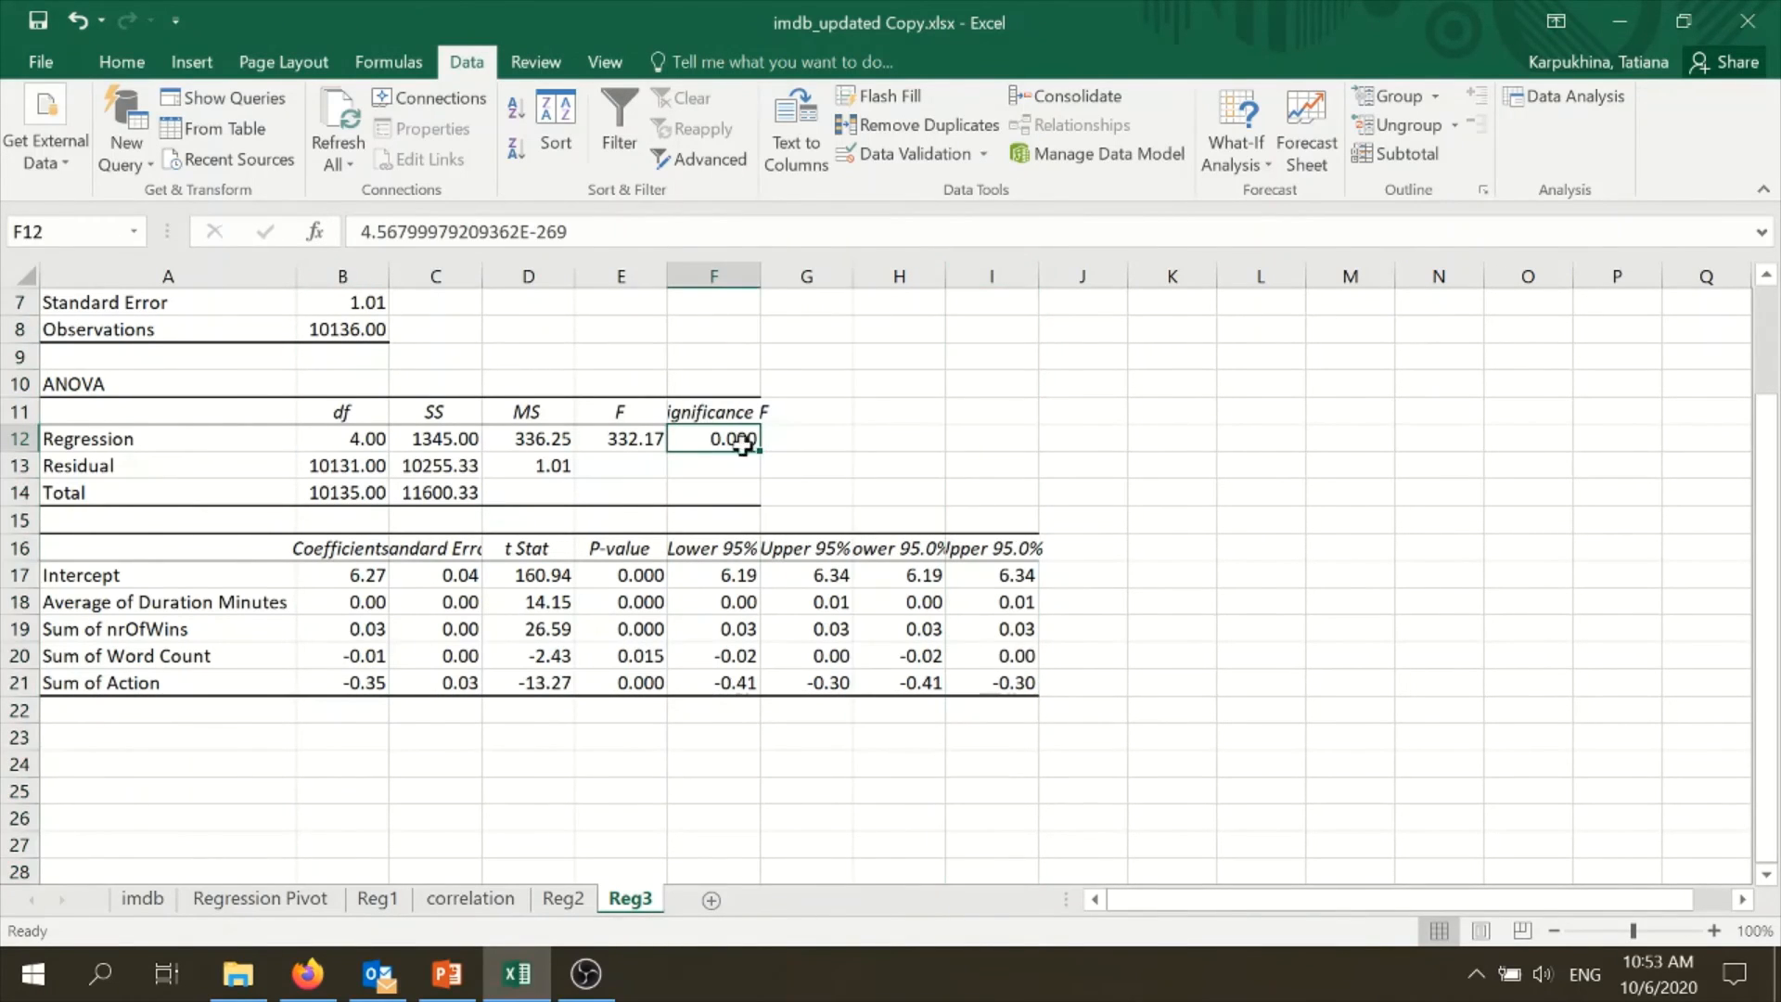
scroll(752, 443, "up", 2)
scroll(732, 481, "down", 1)
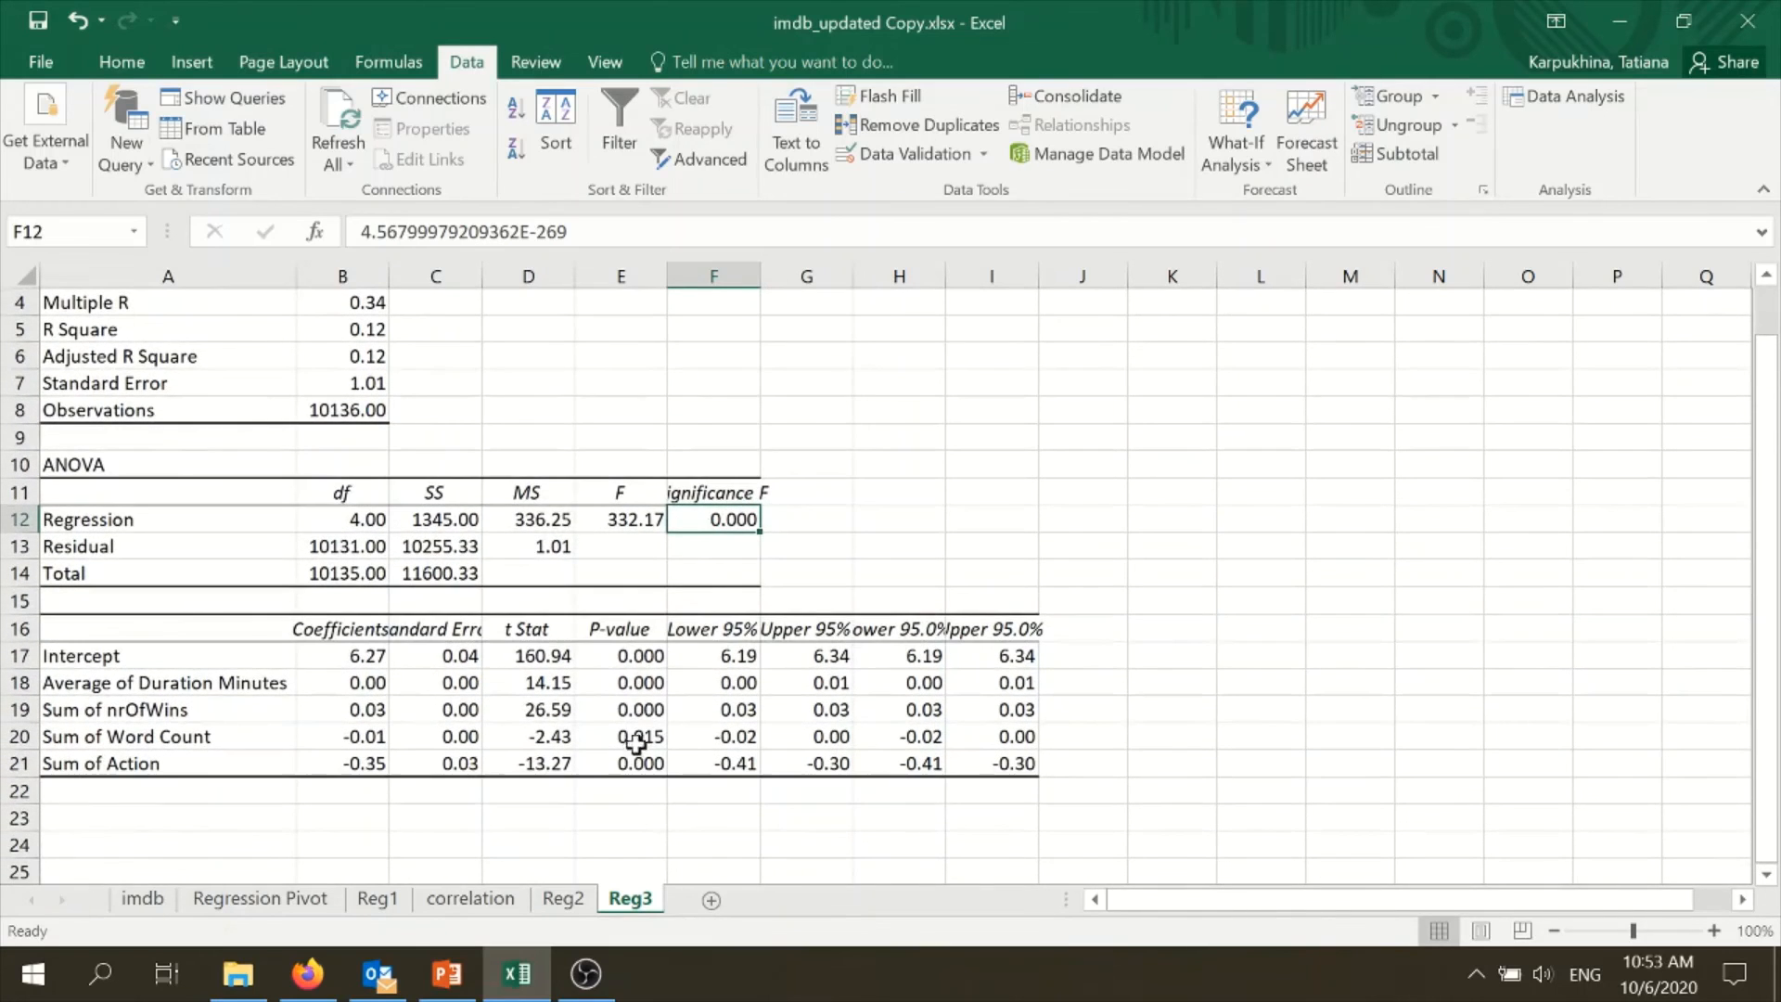
left_click_drag(628, 655, 619, 760)
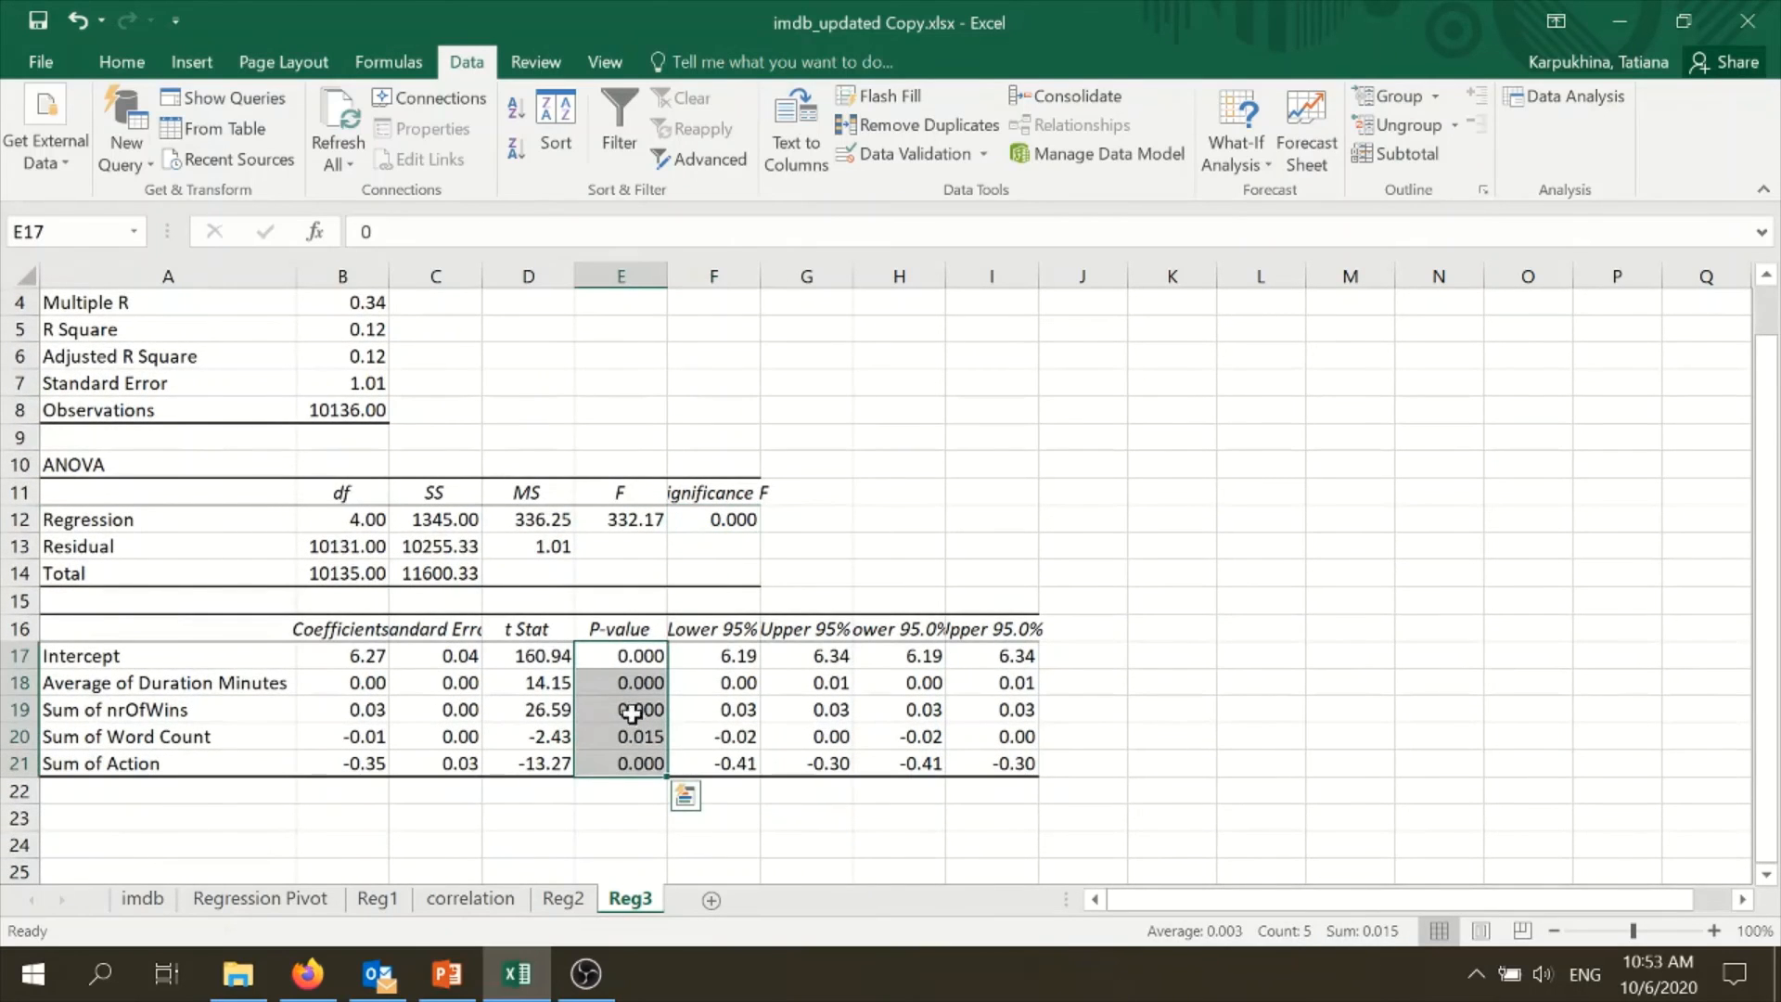
scroll(631, 712, "up", 1)
scroll(397, 386, "down", 1)
scroll(425, 457, "up", 1)
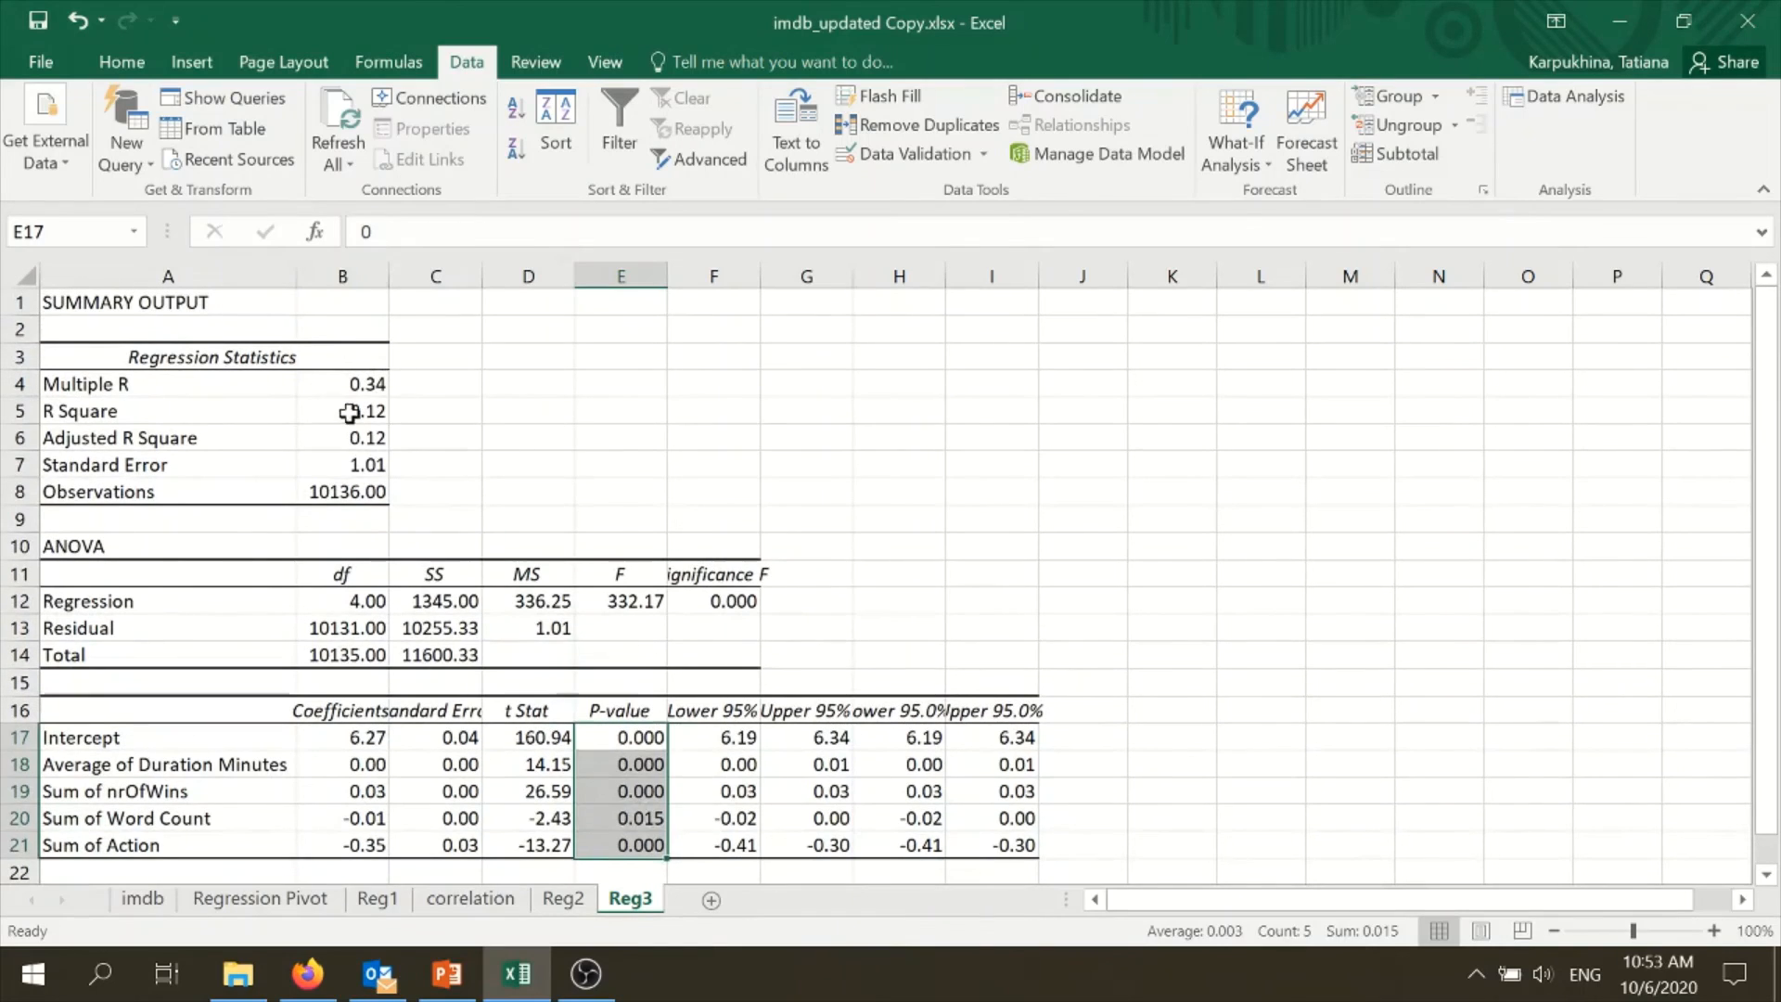
left_click_drag(349, 413, 345, 438)
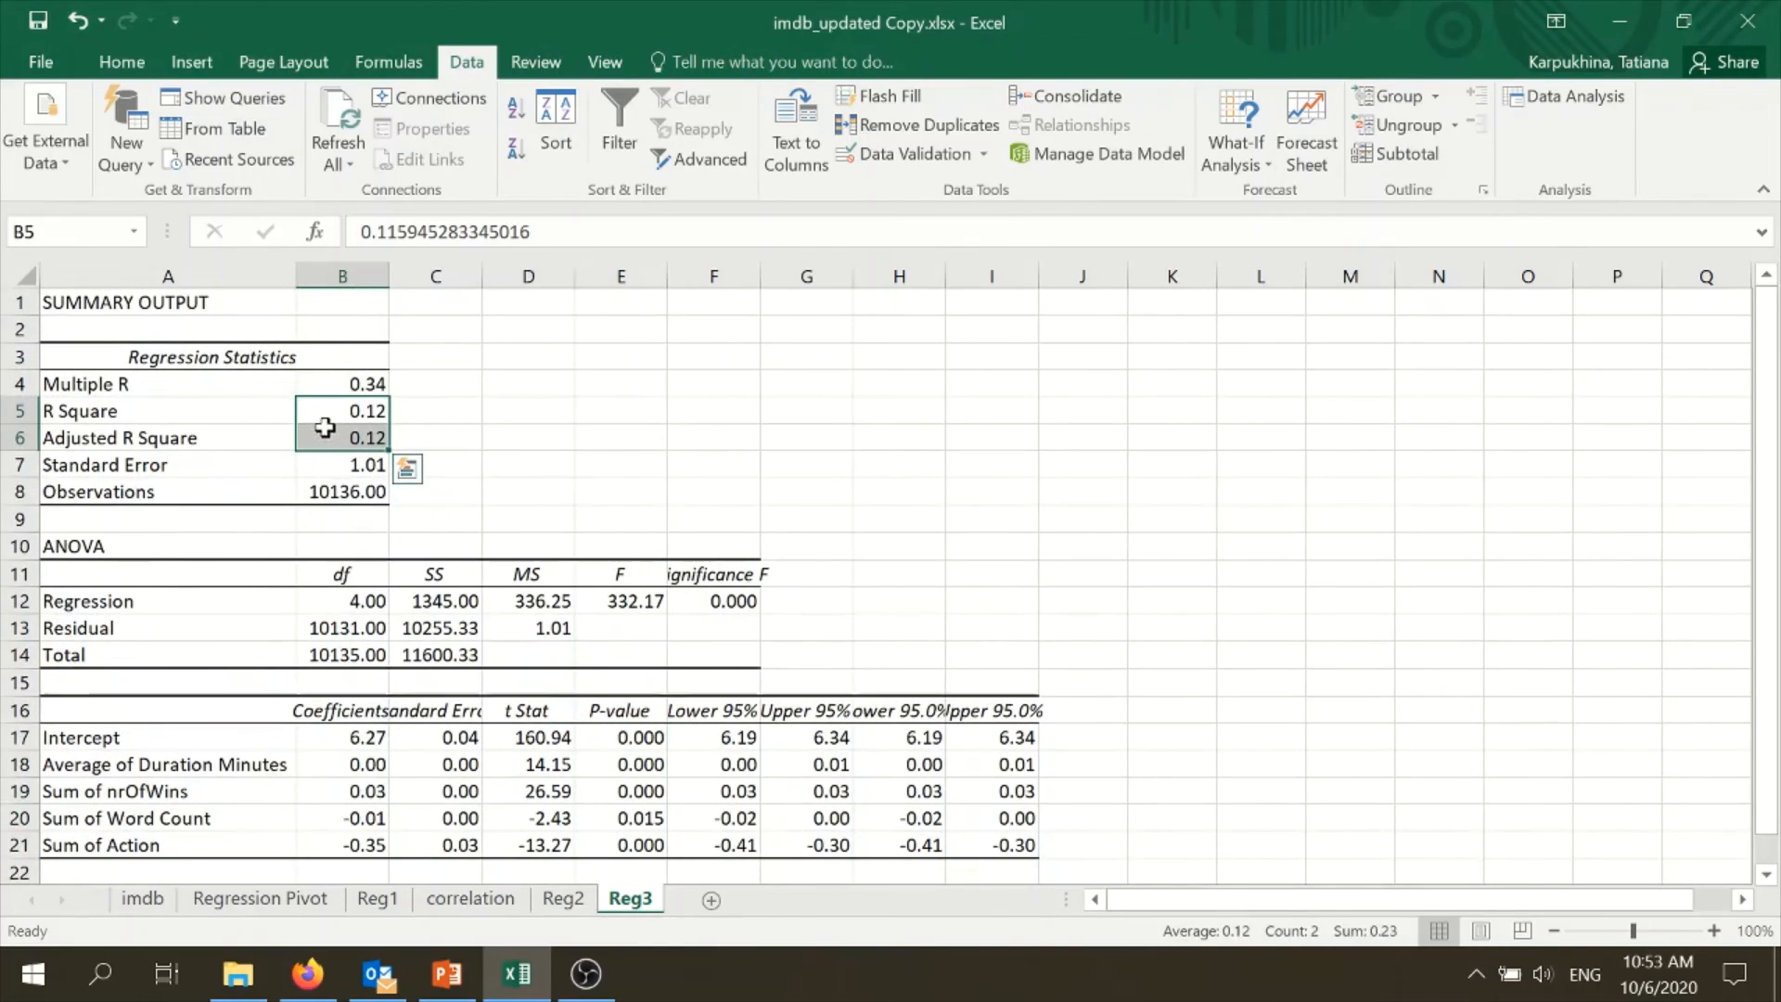
left_click(338, 429)
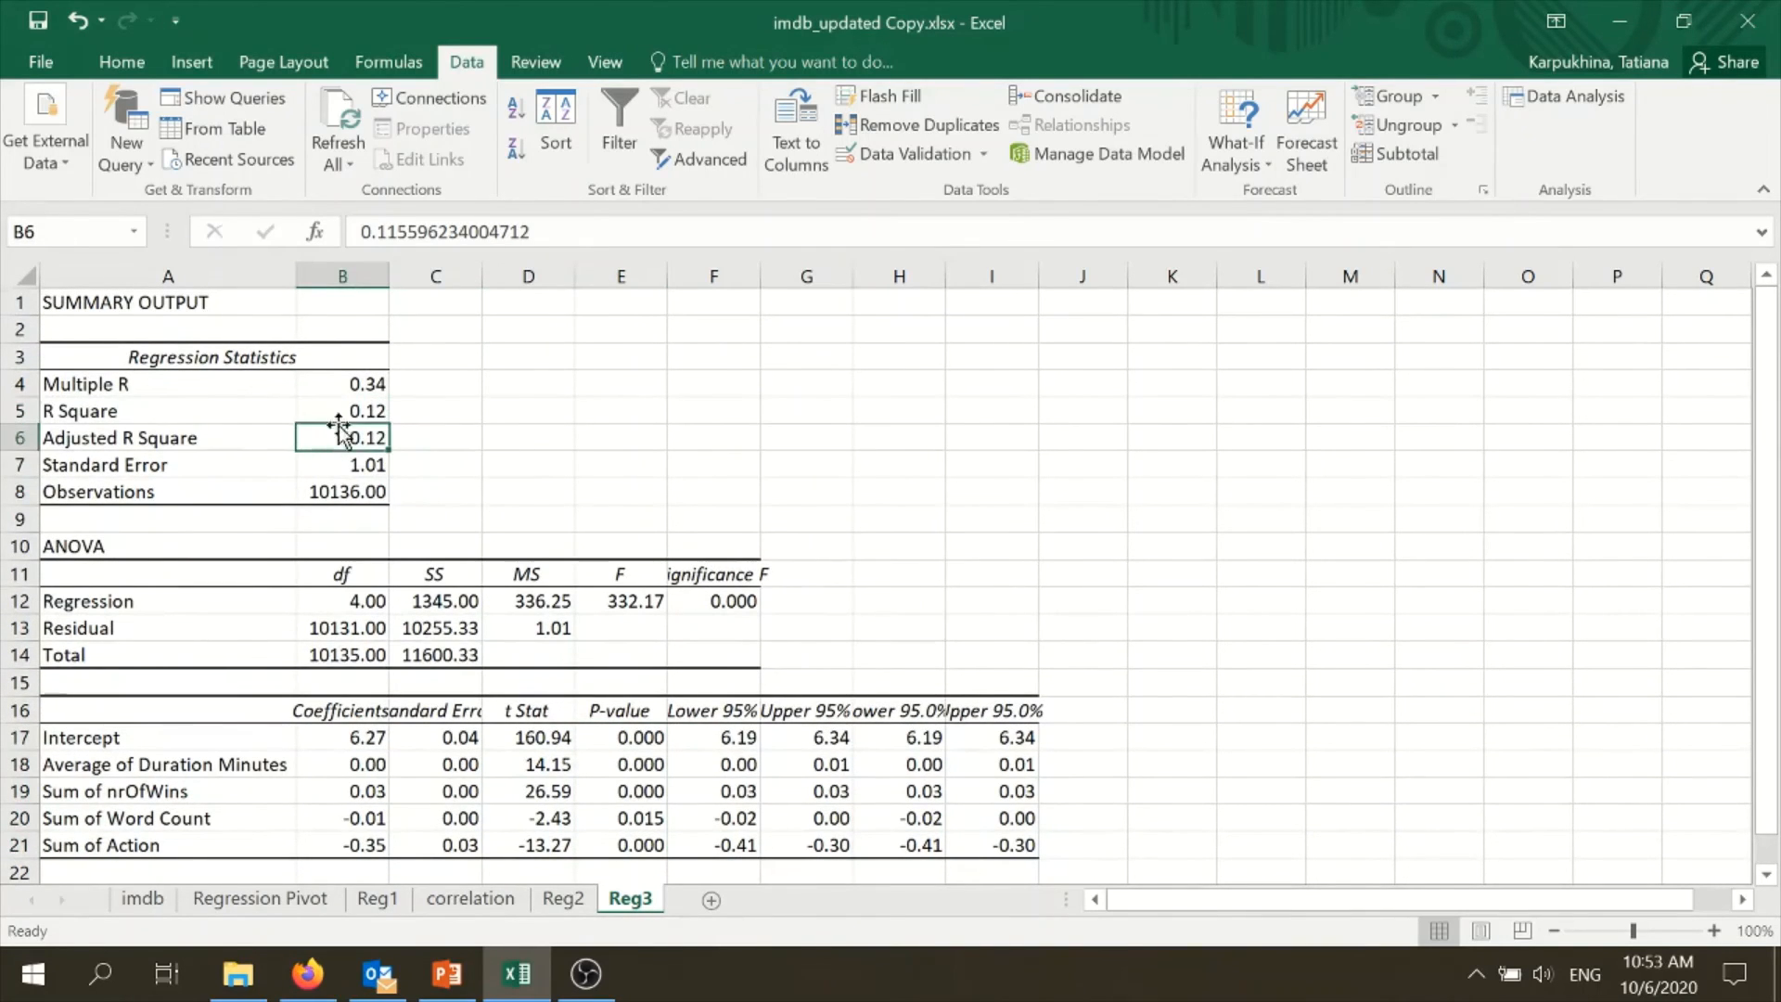
- Compare the full-precision R Square in B5 with the Adjusted R Square in B6, and review the coefficient P-values in E17:E21
left_click(341, 411)
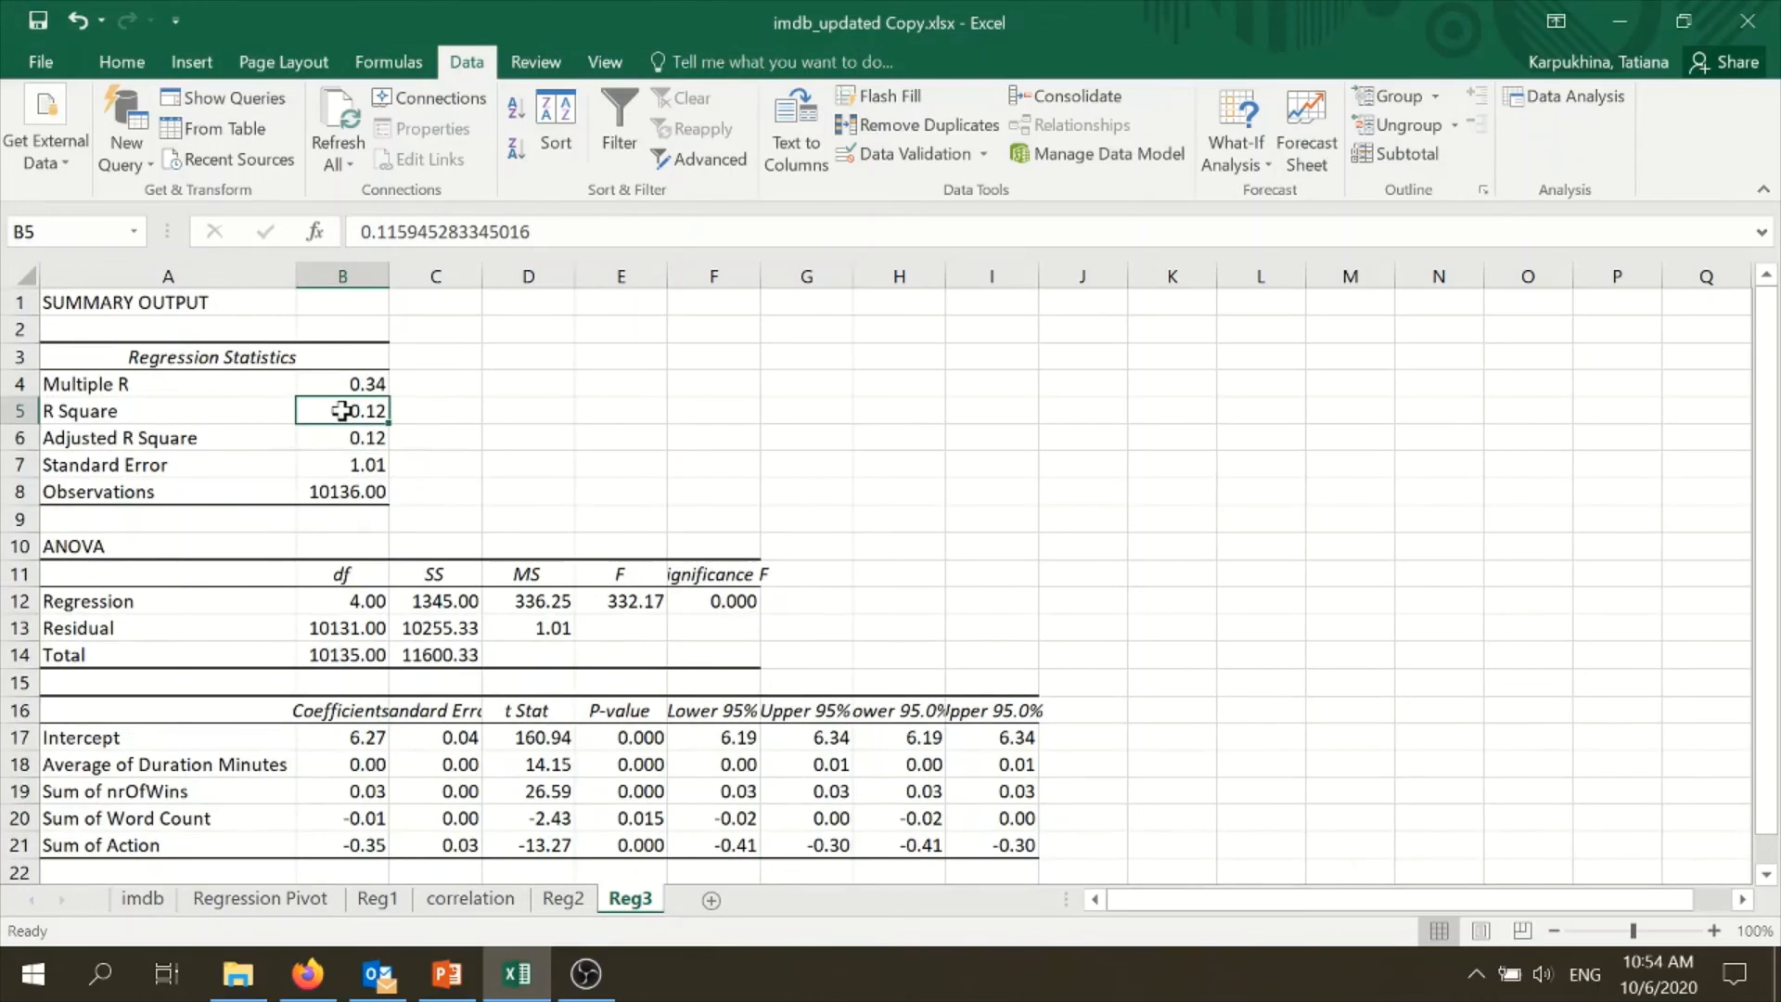
left_click(347, 439)
left_click(357, 411)
left_click(373, 434)
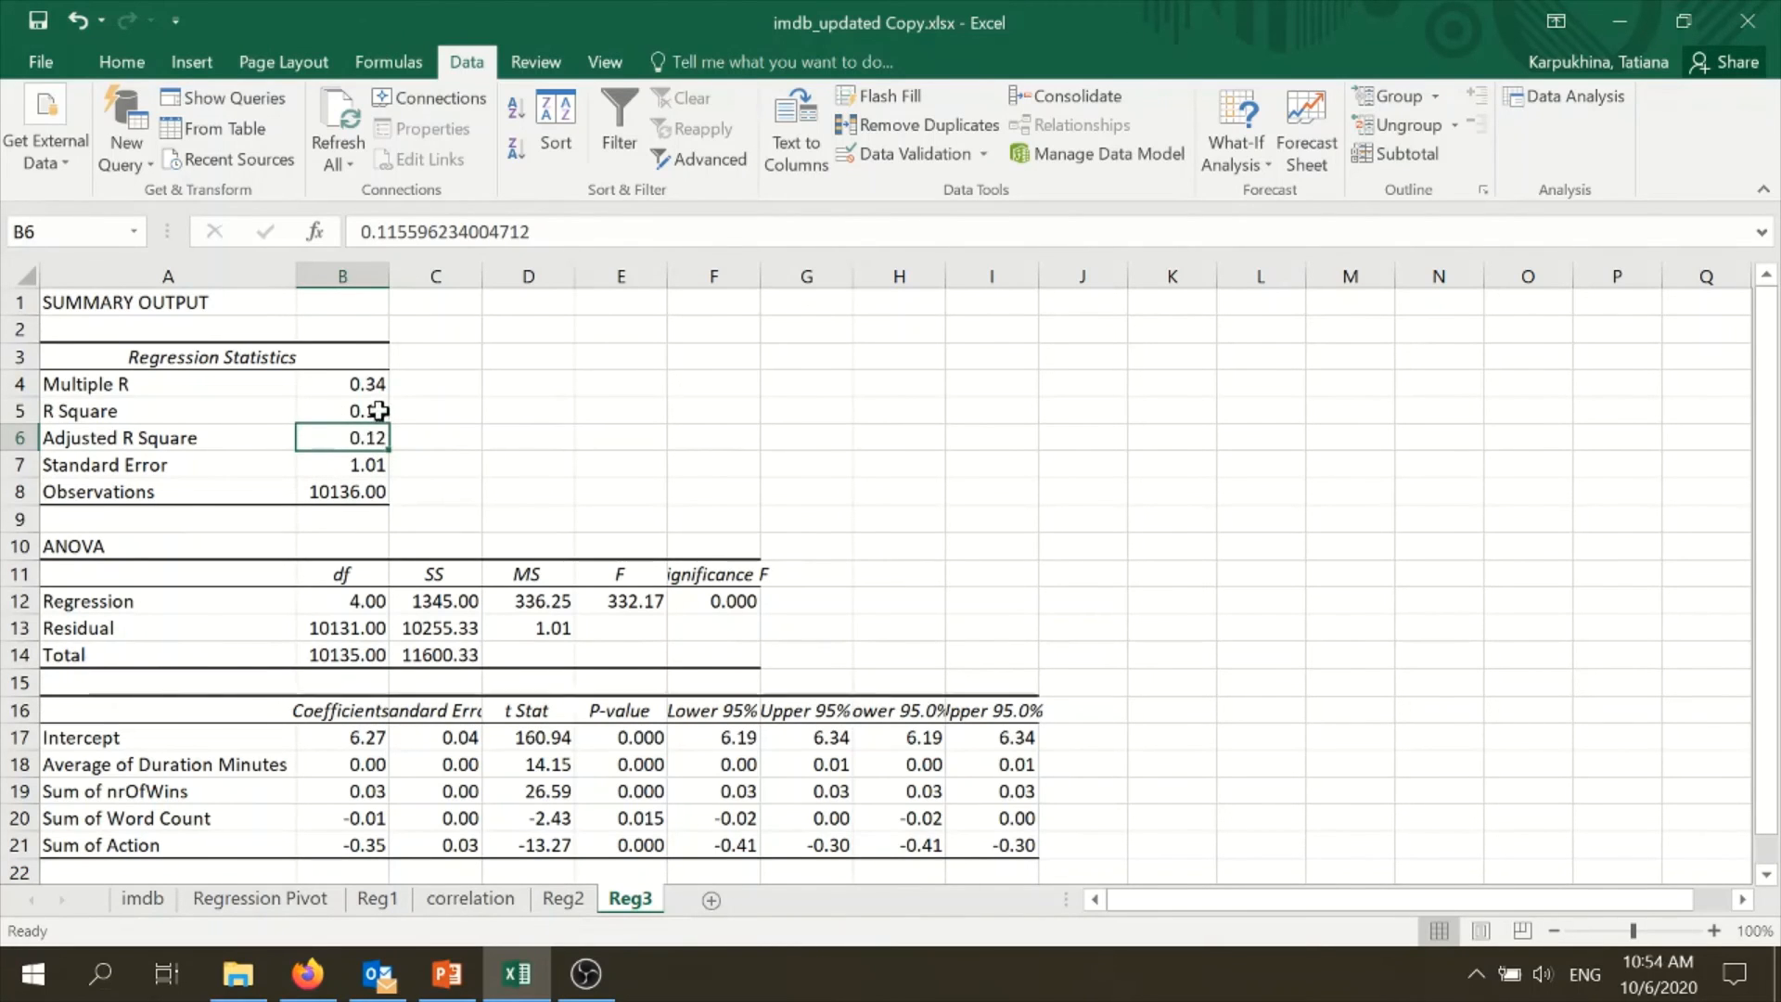
left_click(366, 410)
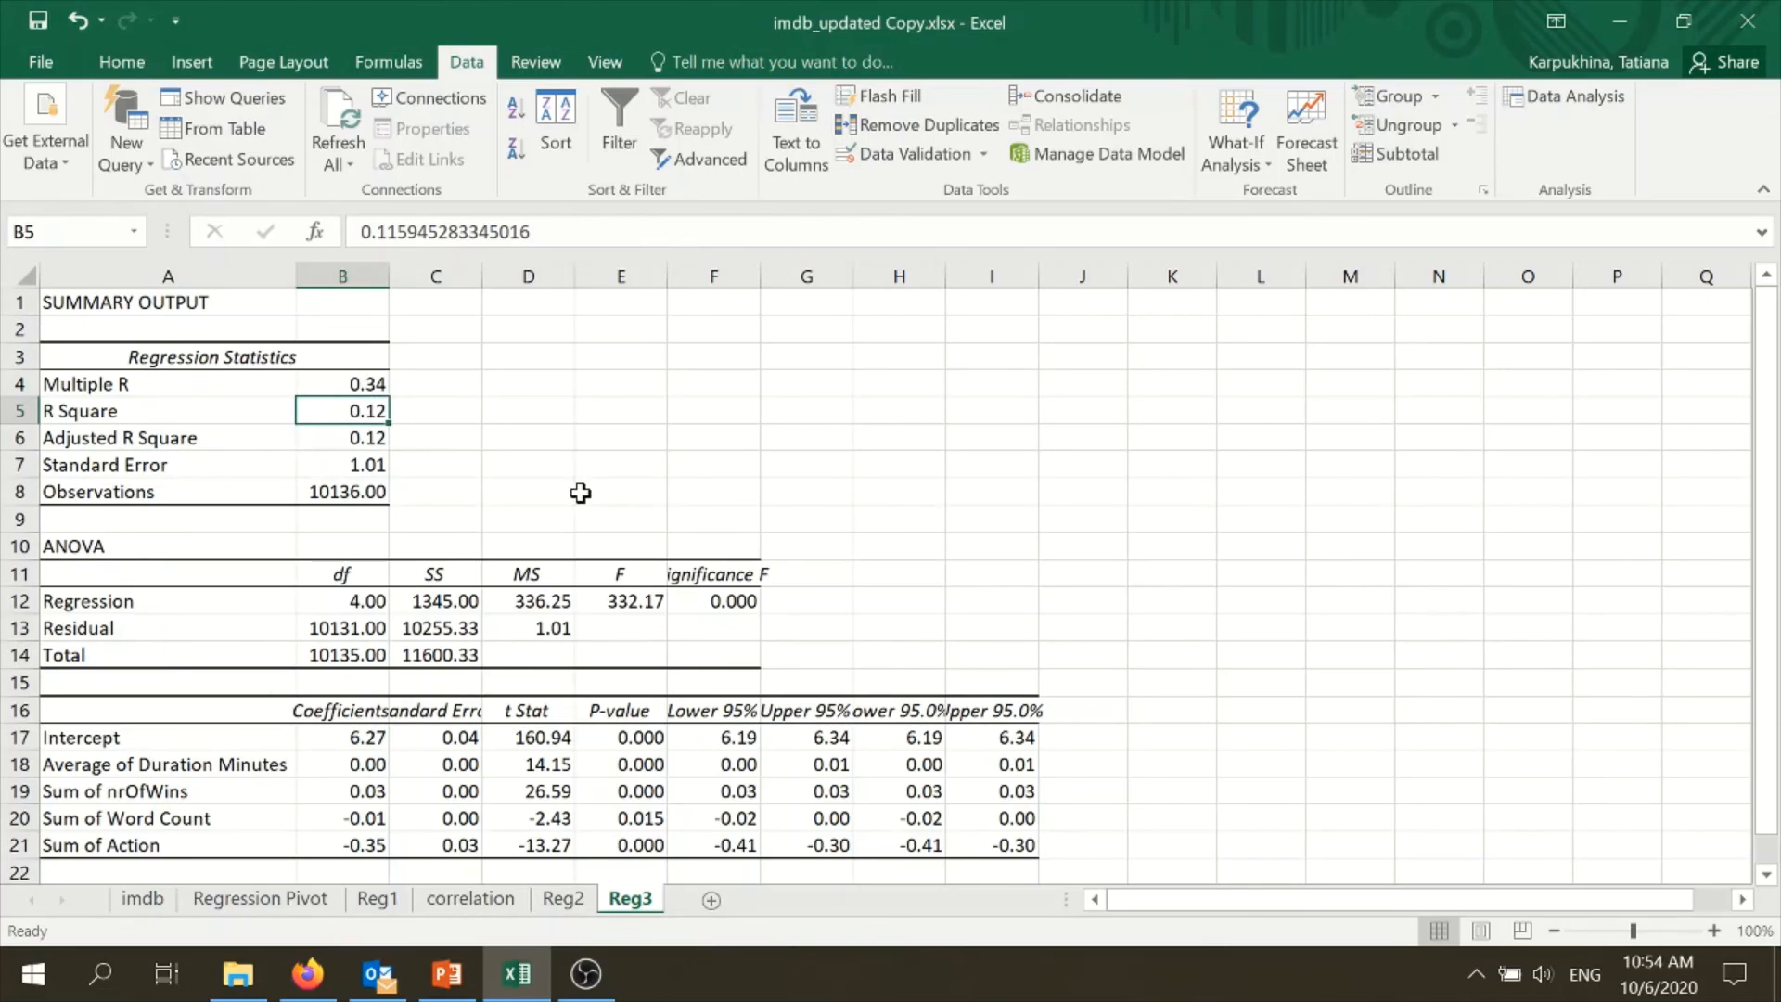
left_click(355, 429)
scroll(707, 482, "down", 1)
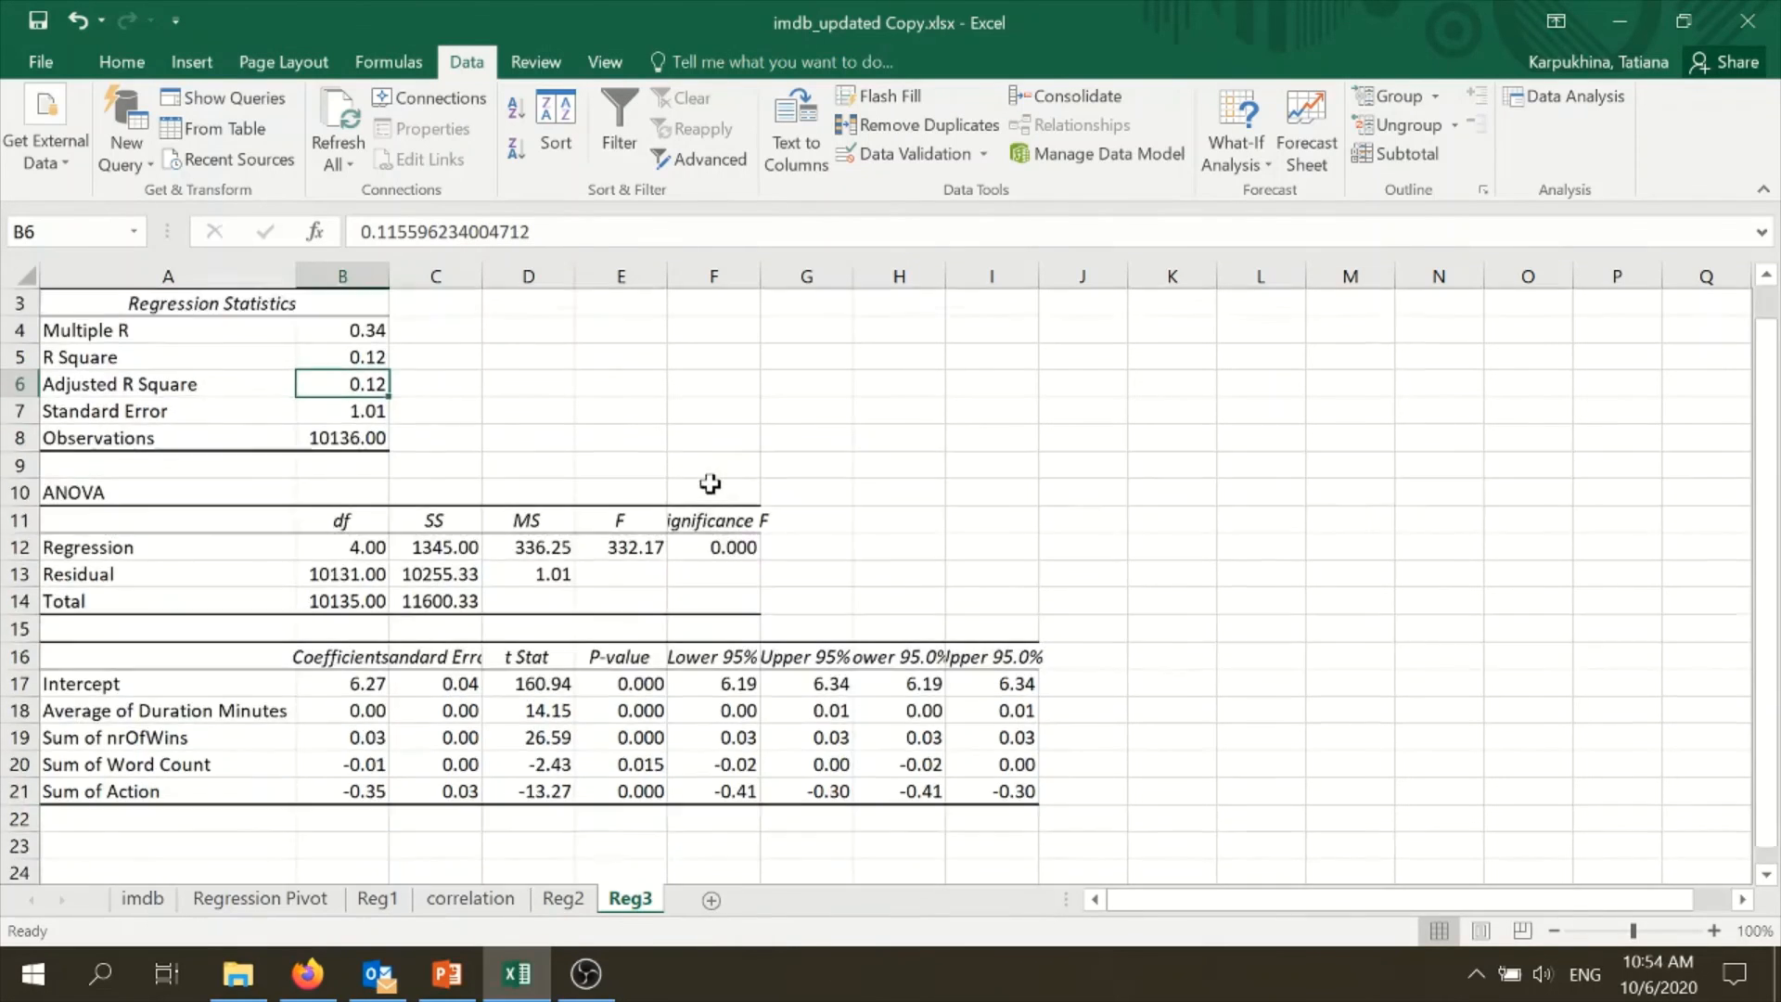
left_click_drag(625, 655, 620, 759)
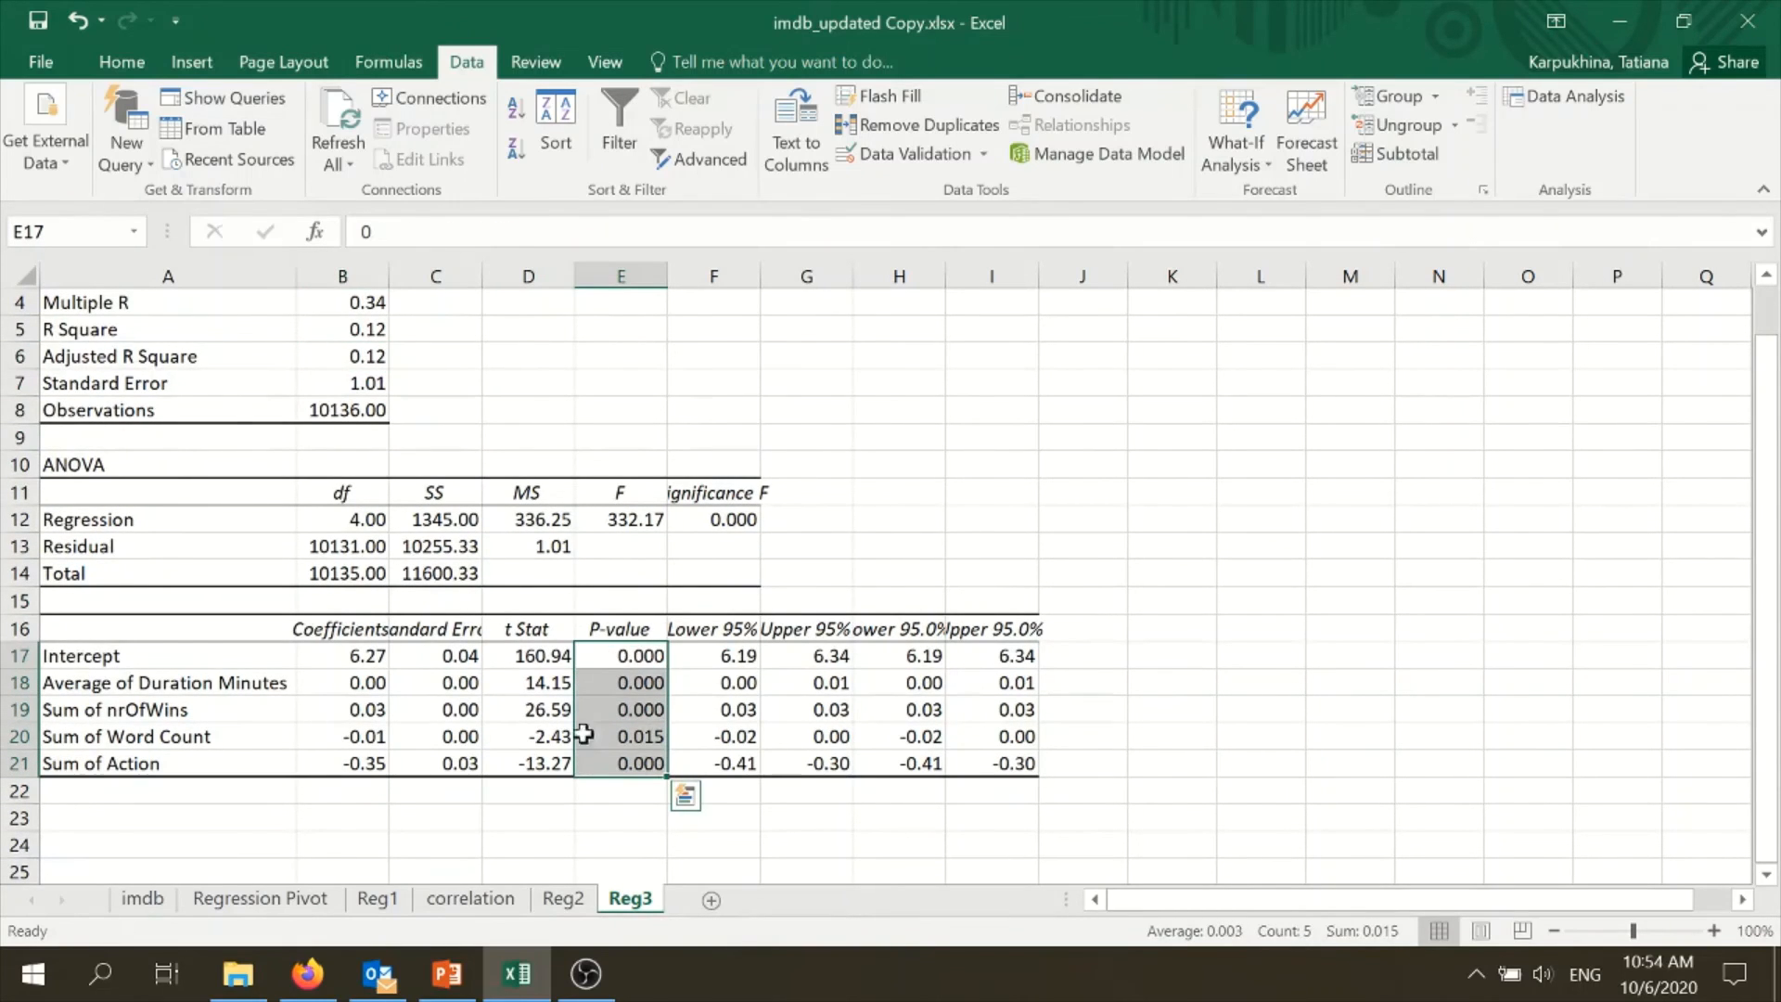
- Extend the Sum of Action label in A21 on Reg3 to read "Sum of Action (0=No/1=Yes)"
left_click(366, 768)
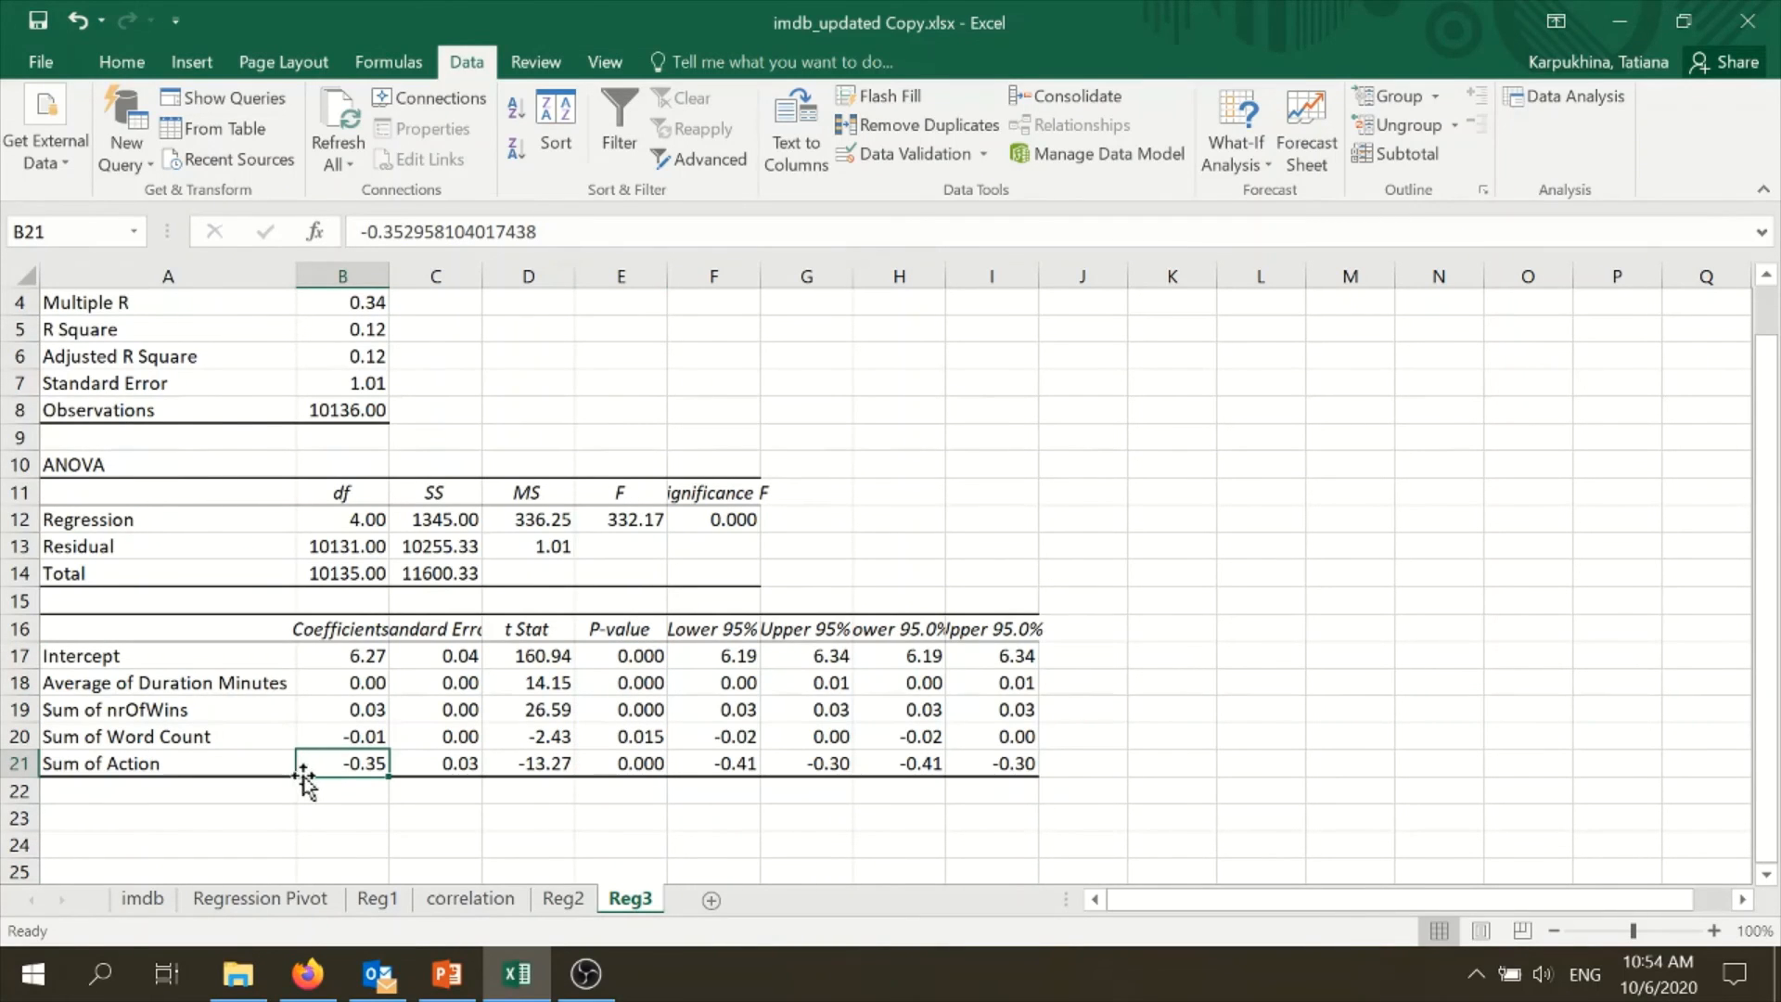
left_click(272, 757)
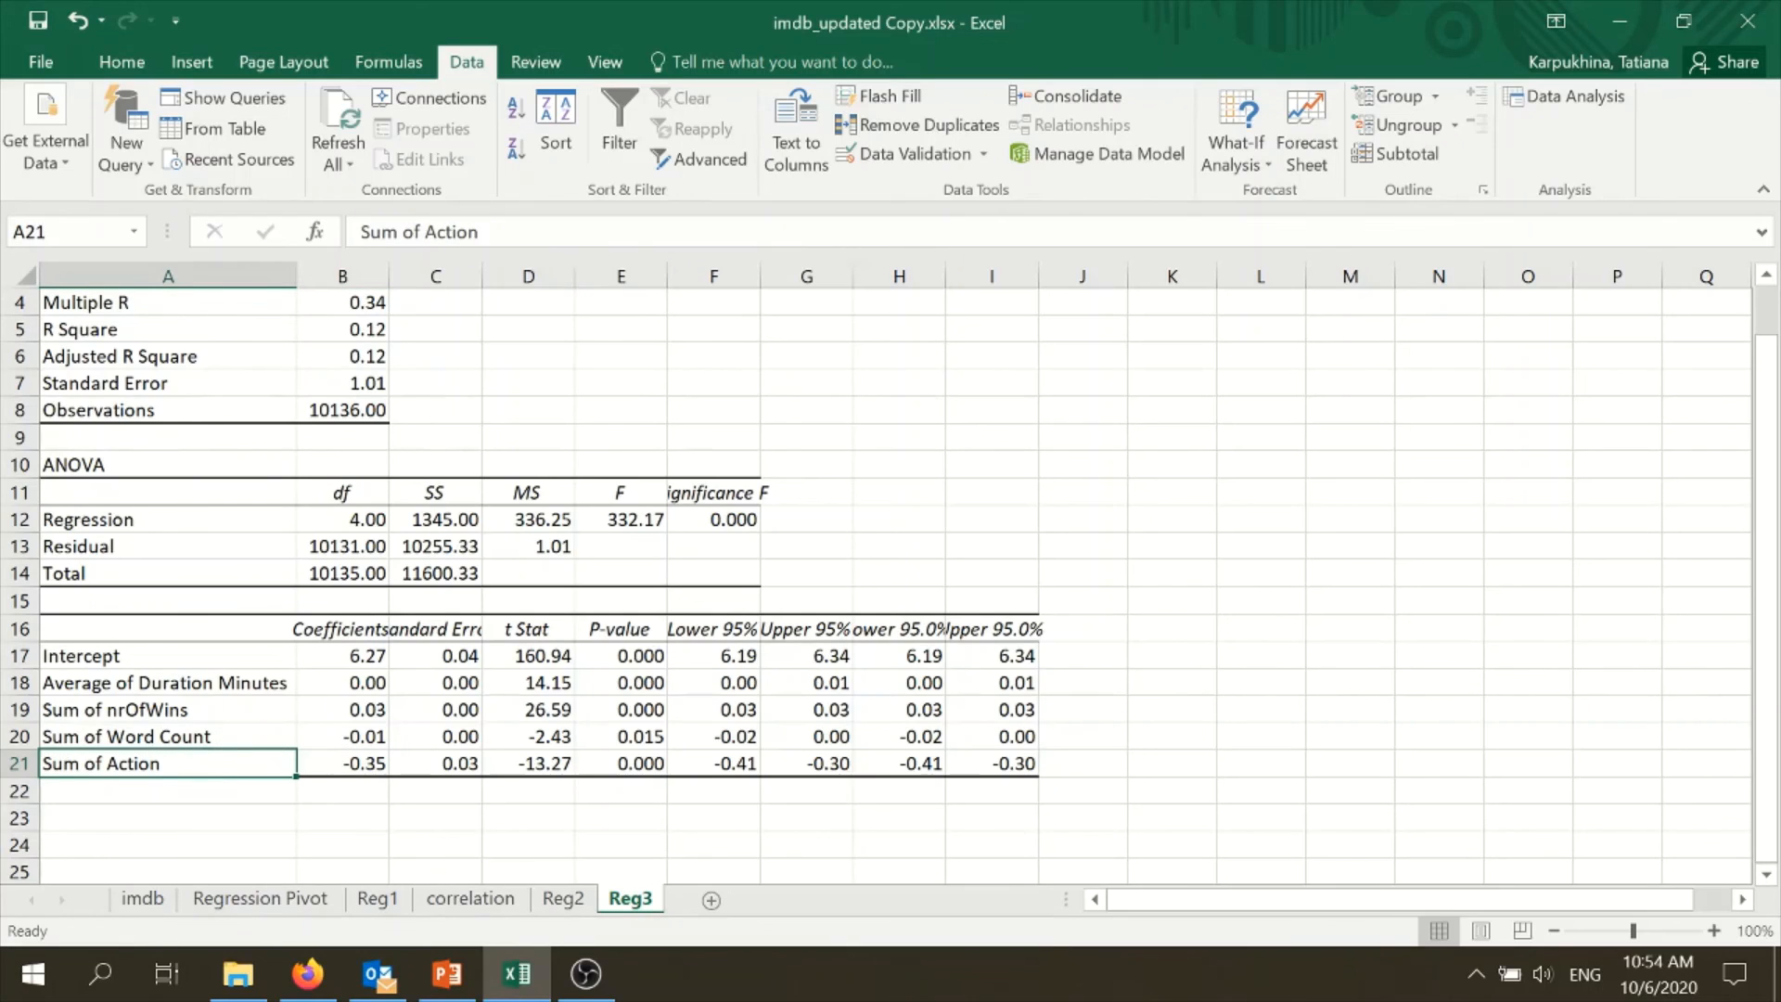
left_click(480, 231)
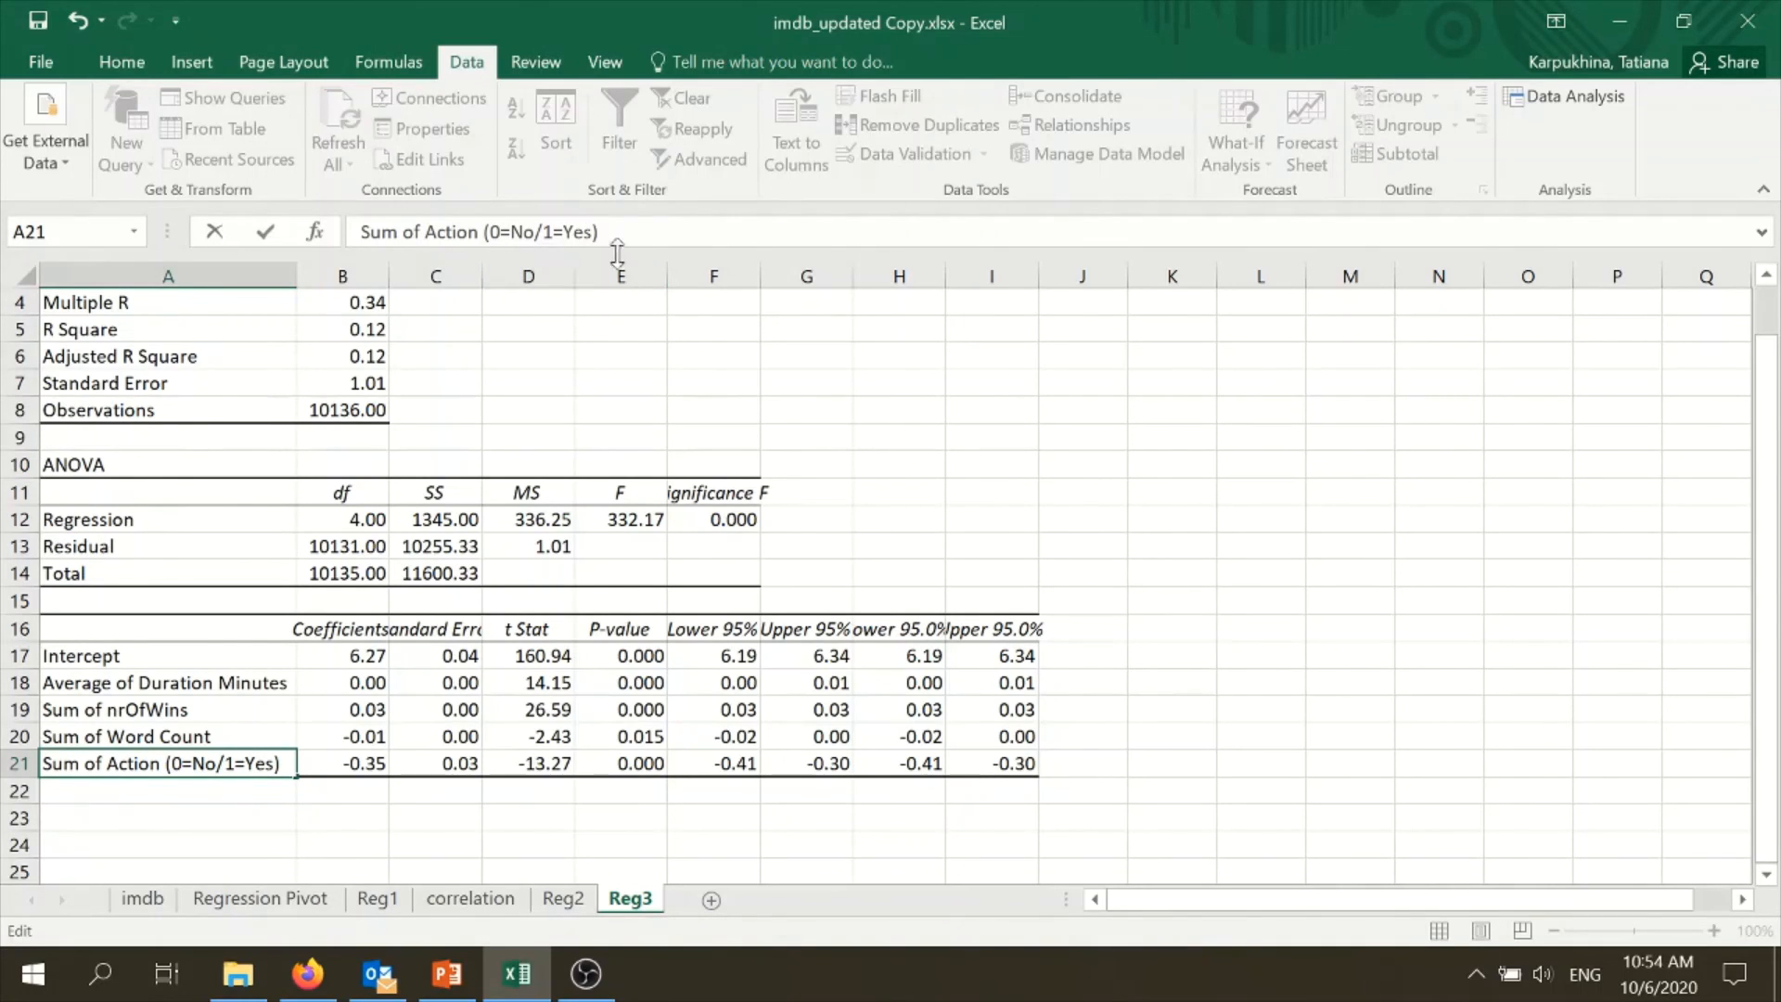
left_click(357, 809)
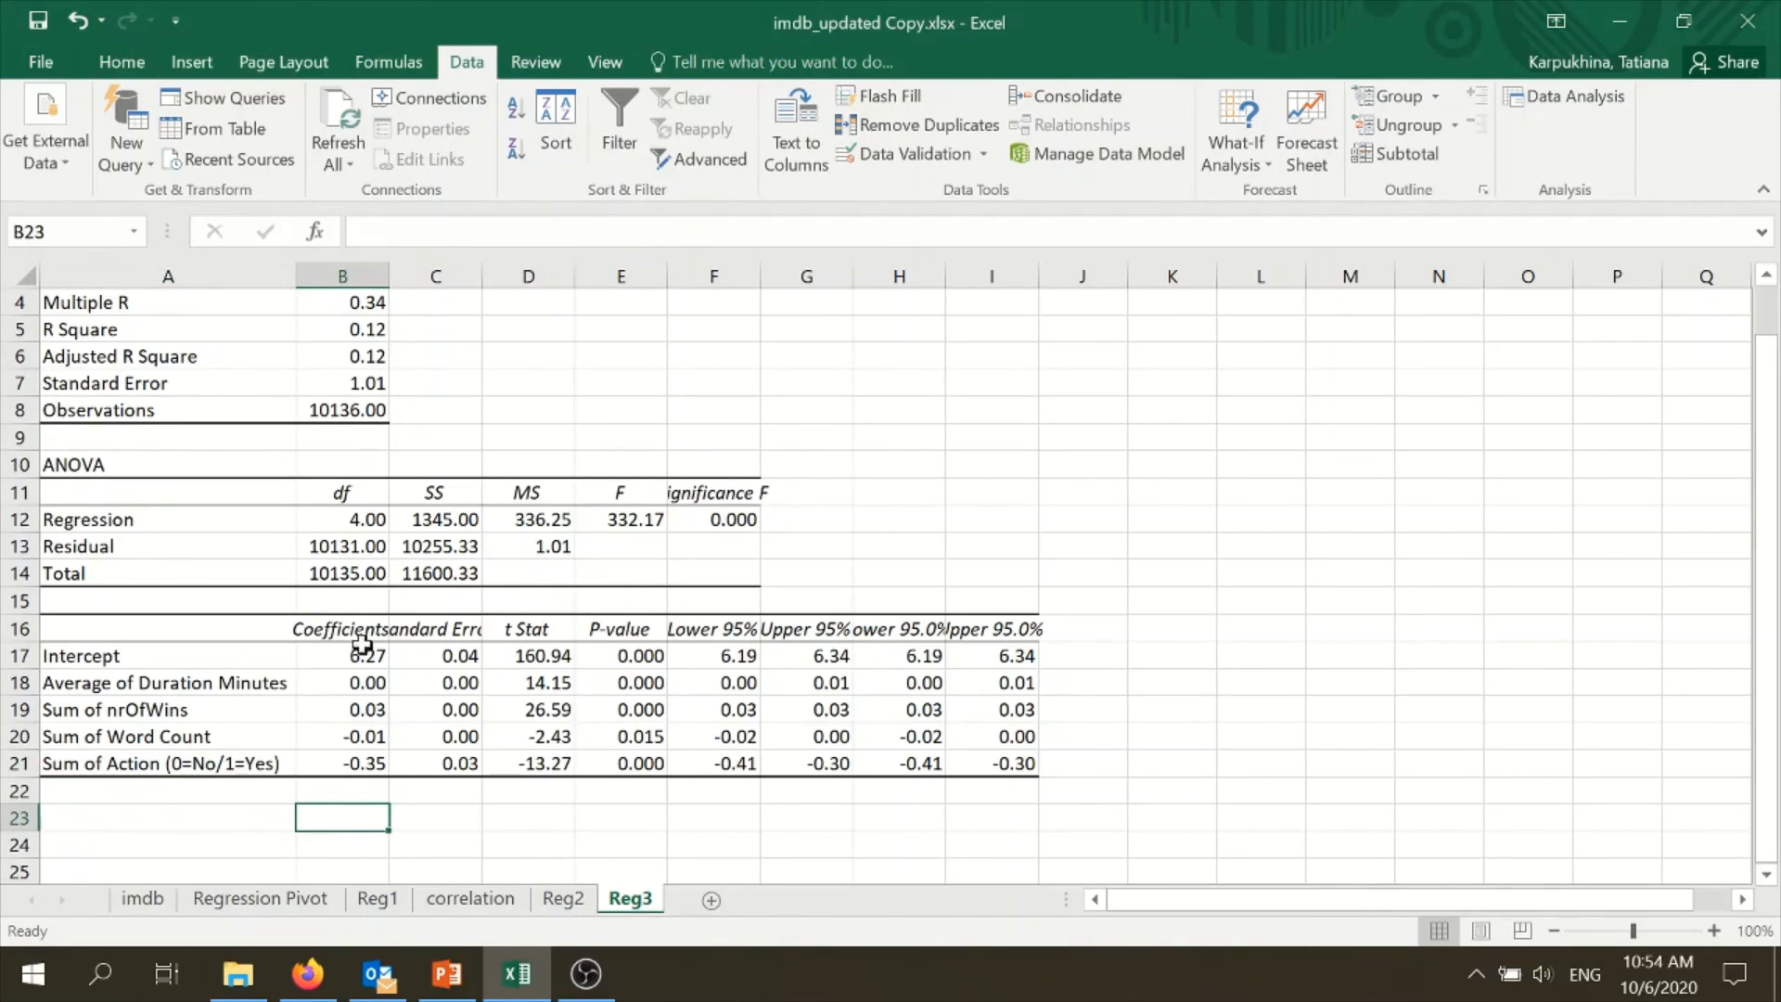
- Examine the 0/1 coding of Action and the coefficients for Action, Word Count, nrOfWins and Duration Minutes on Reg3
left_click(293, 766)
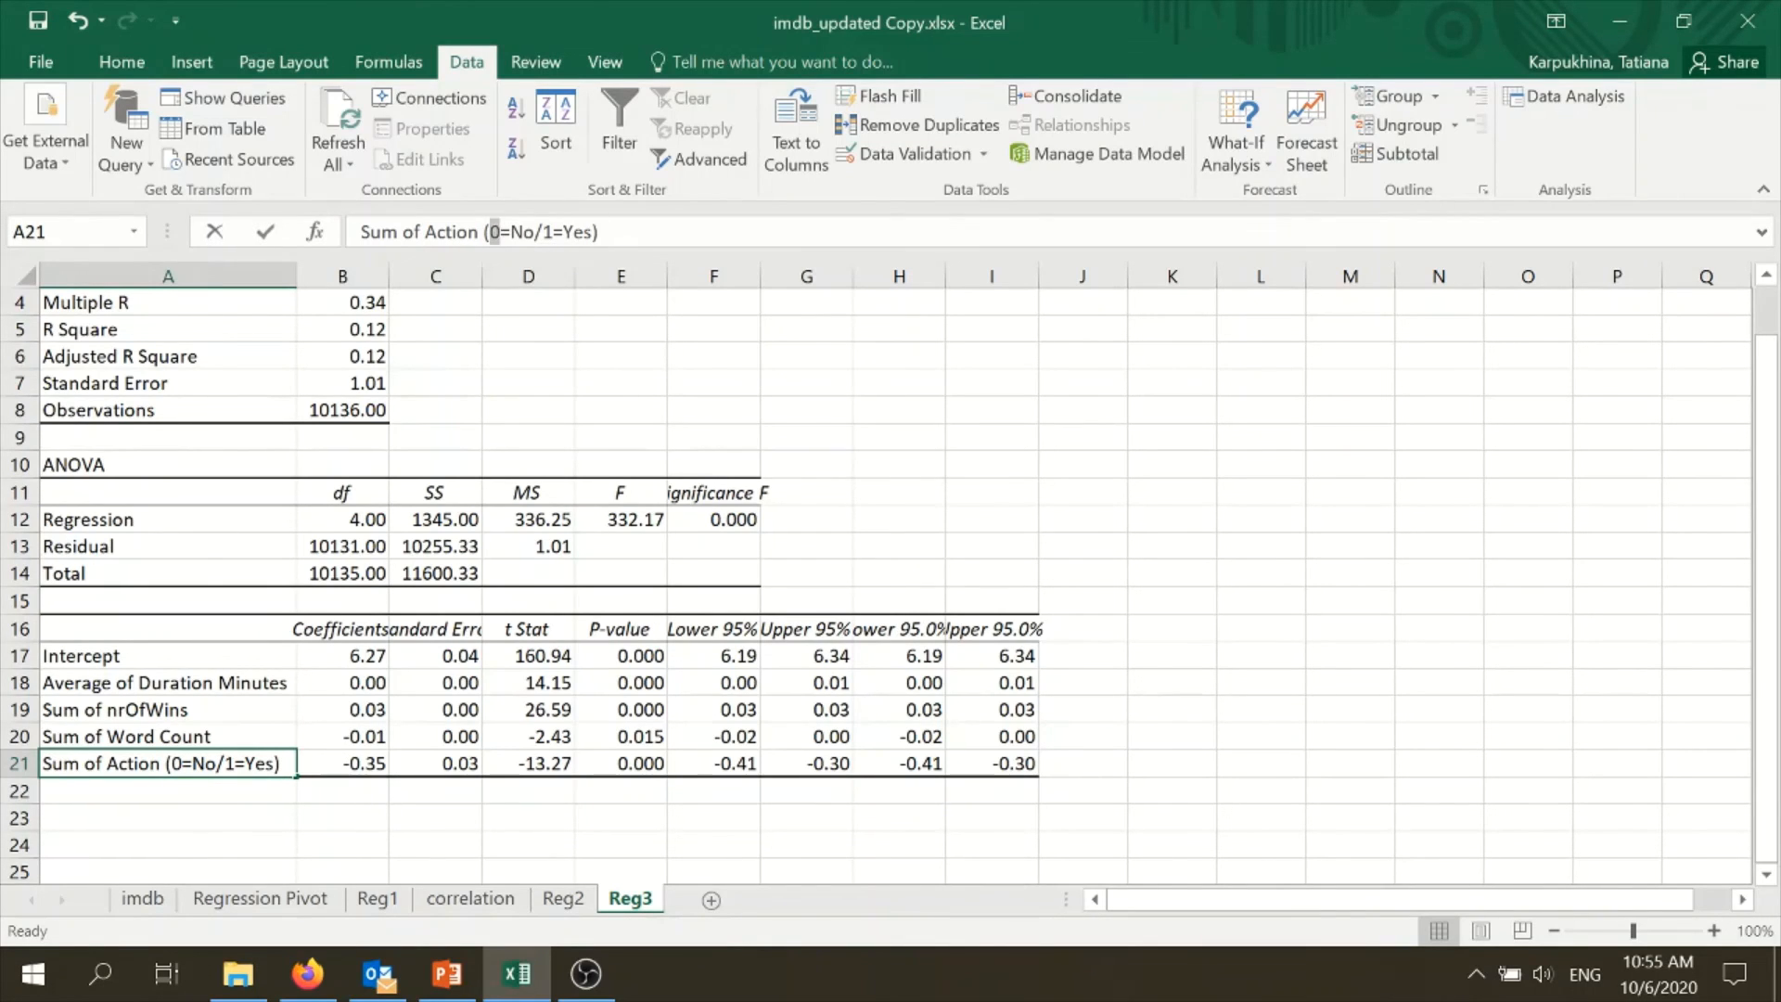
double_click(547, 231)
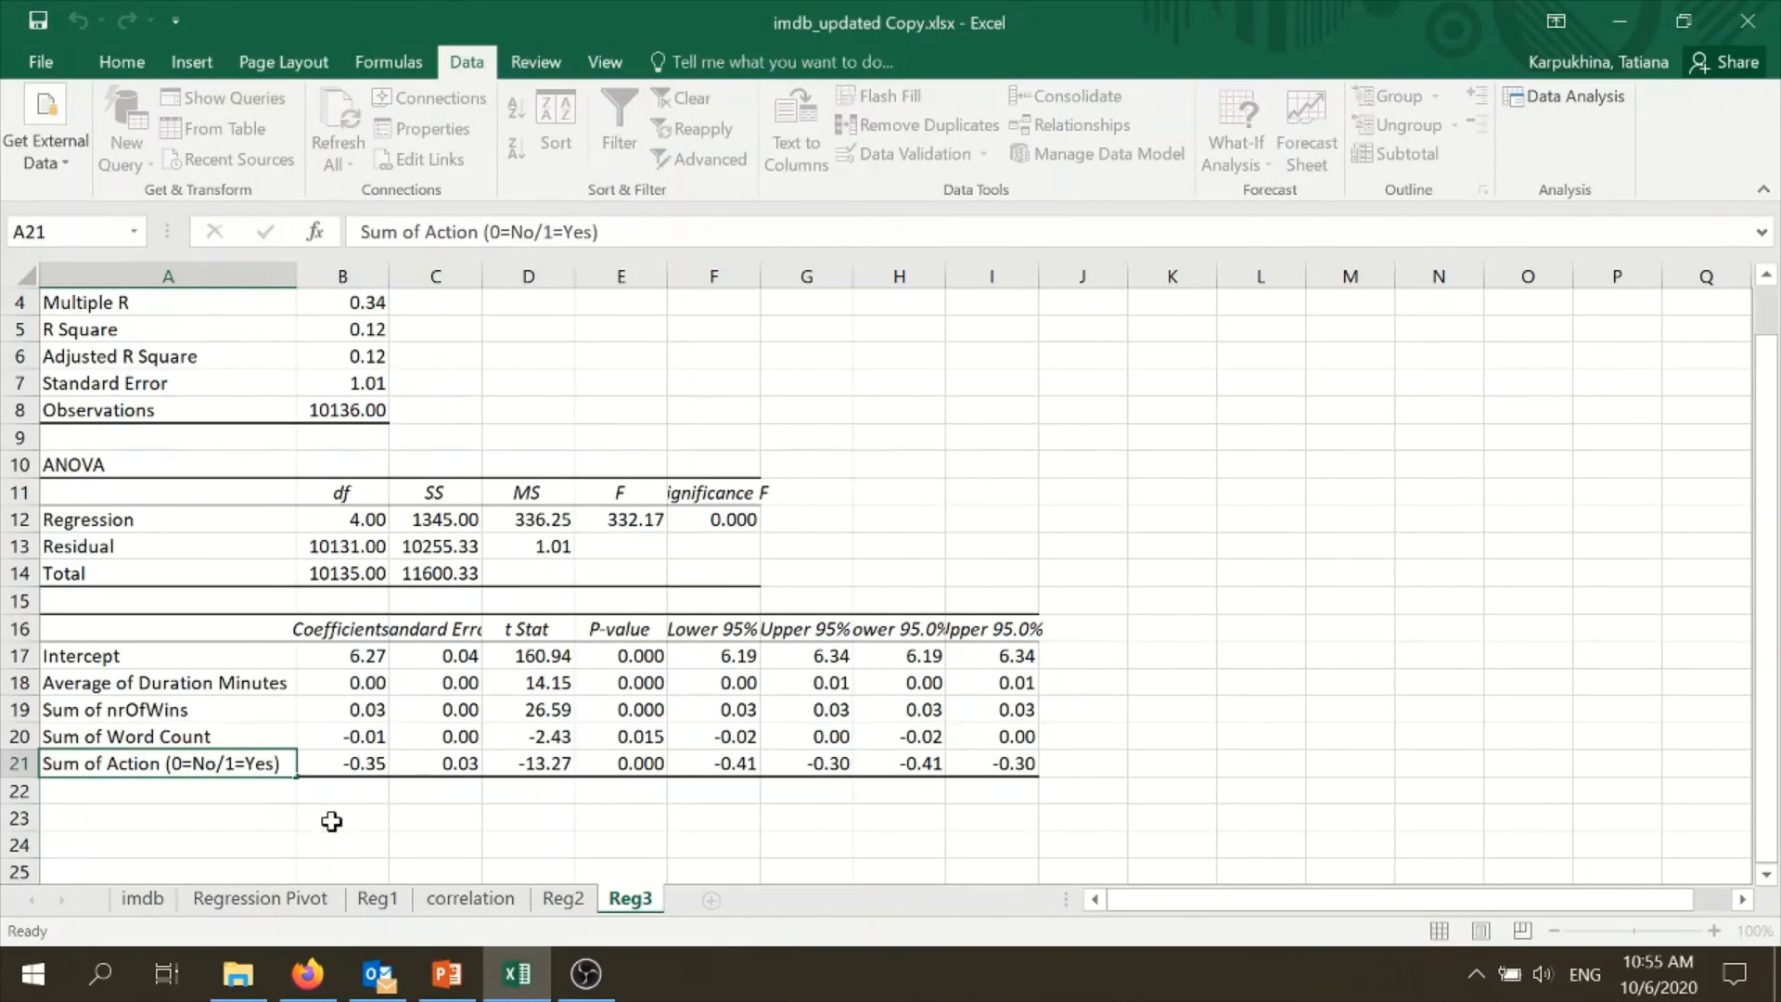
left_click(330, 818)
left_click(238, 766)
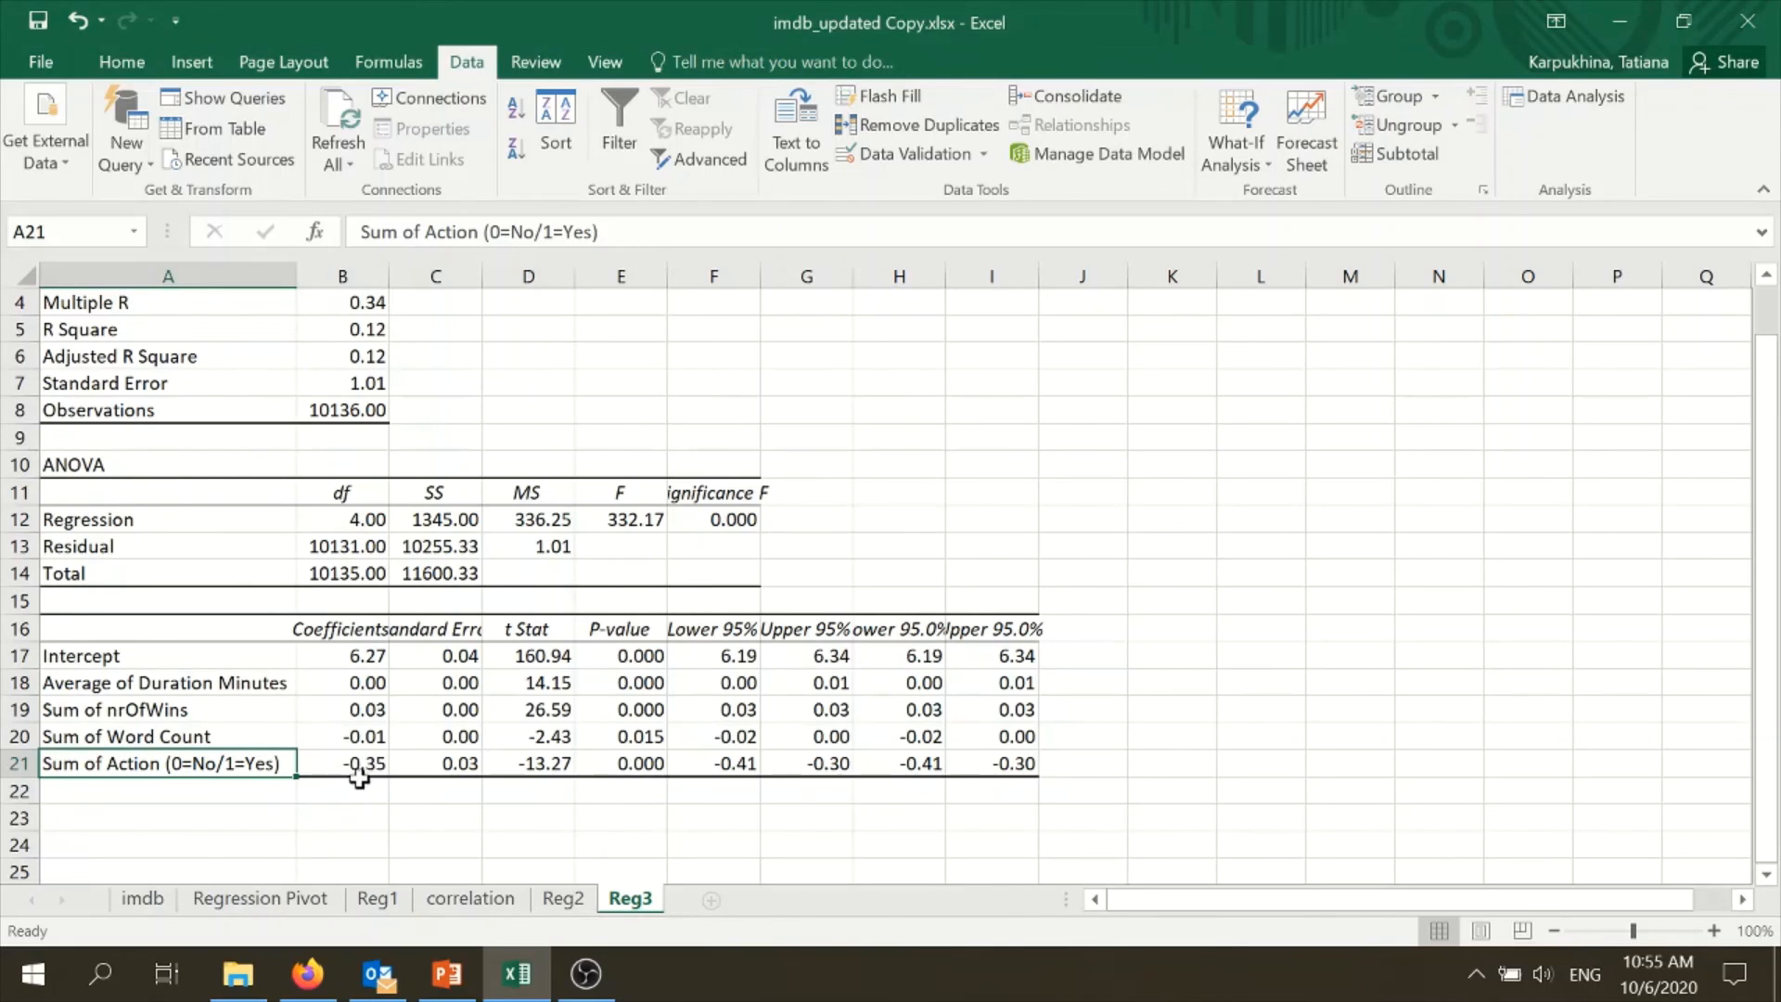
left_click(246, 740)
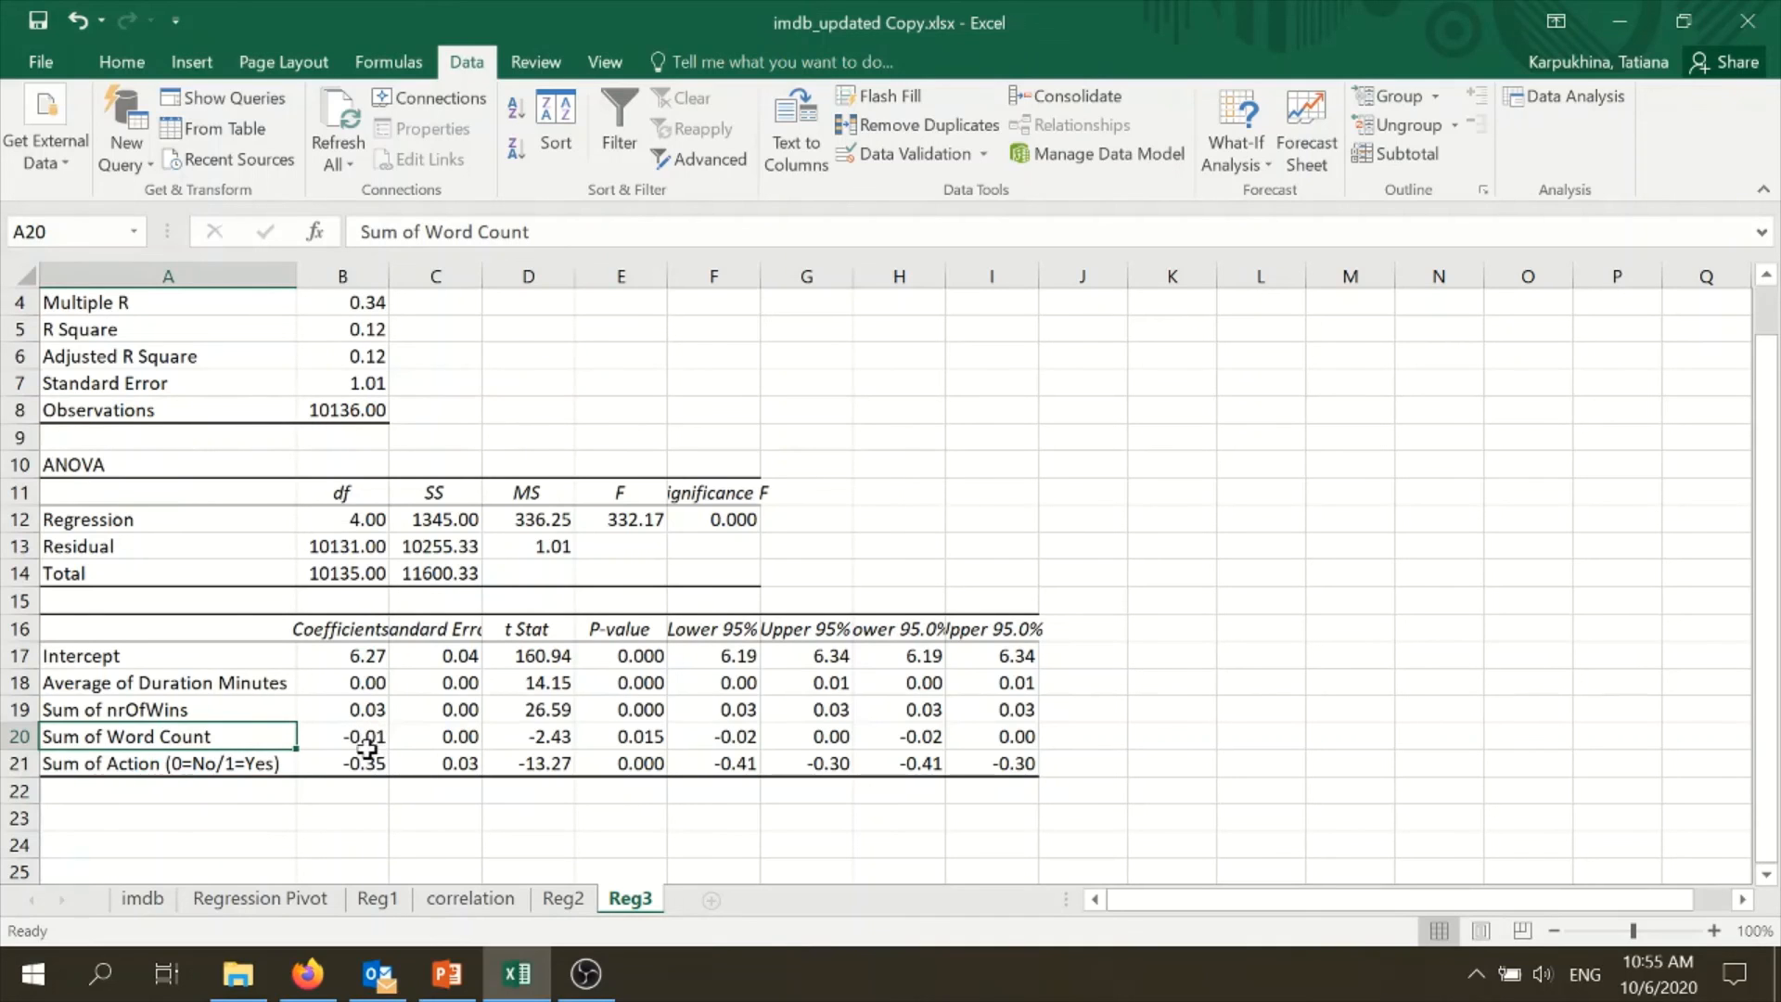
left_click(249, 710)
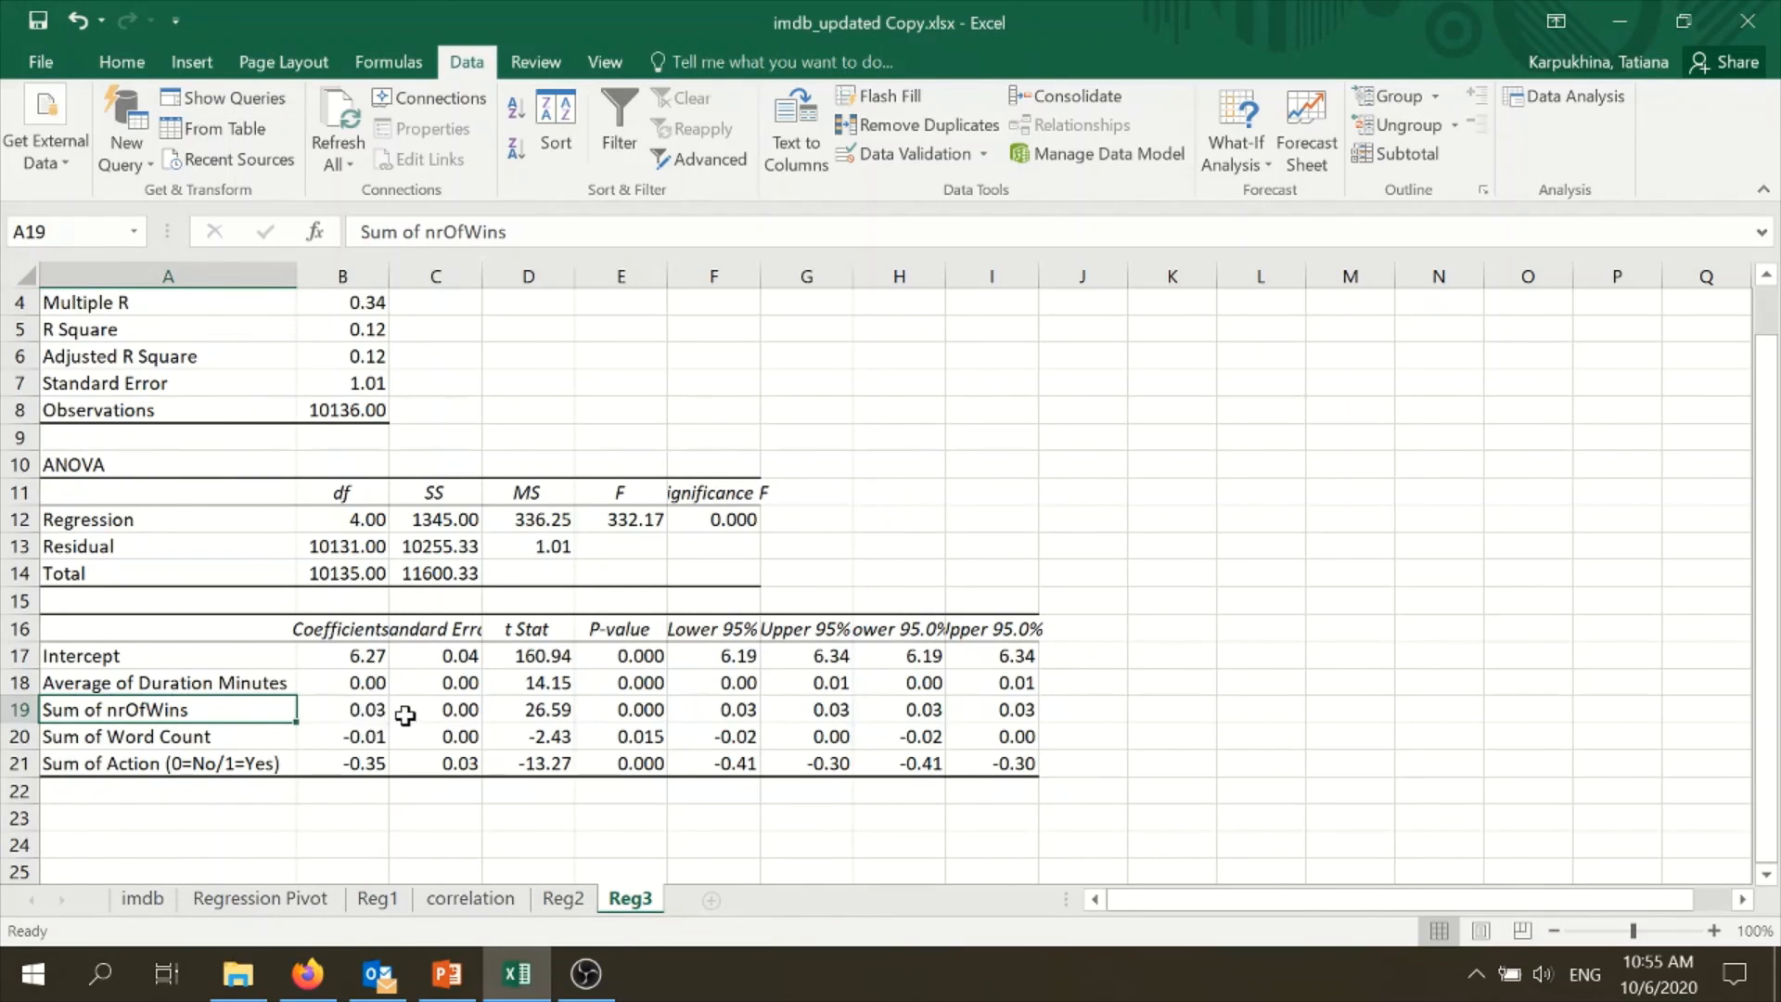
left_click(345, 689)
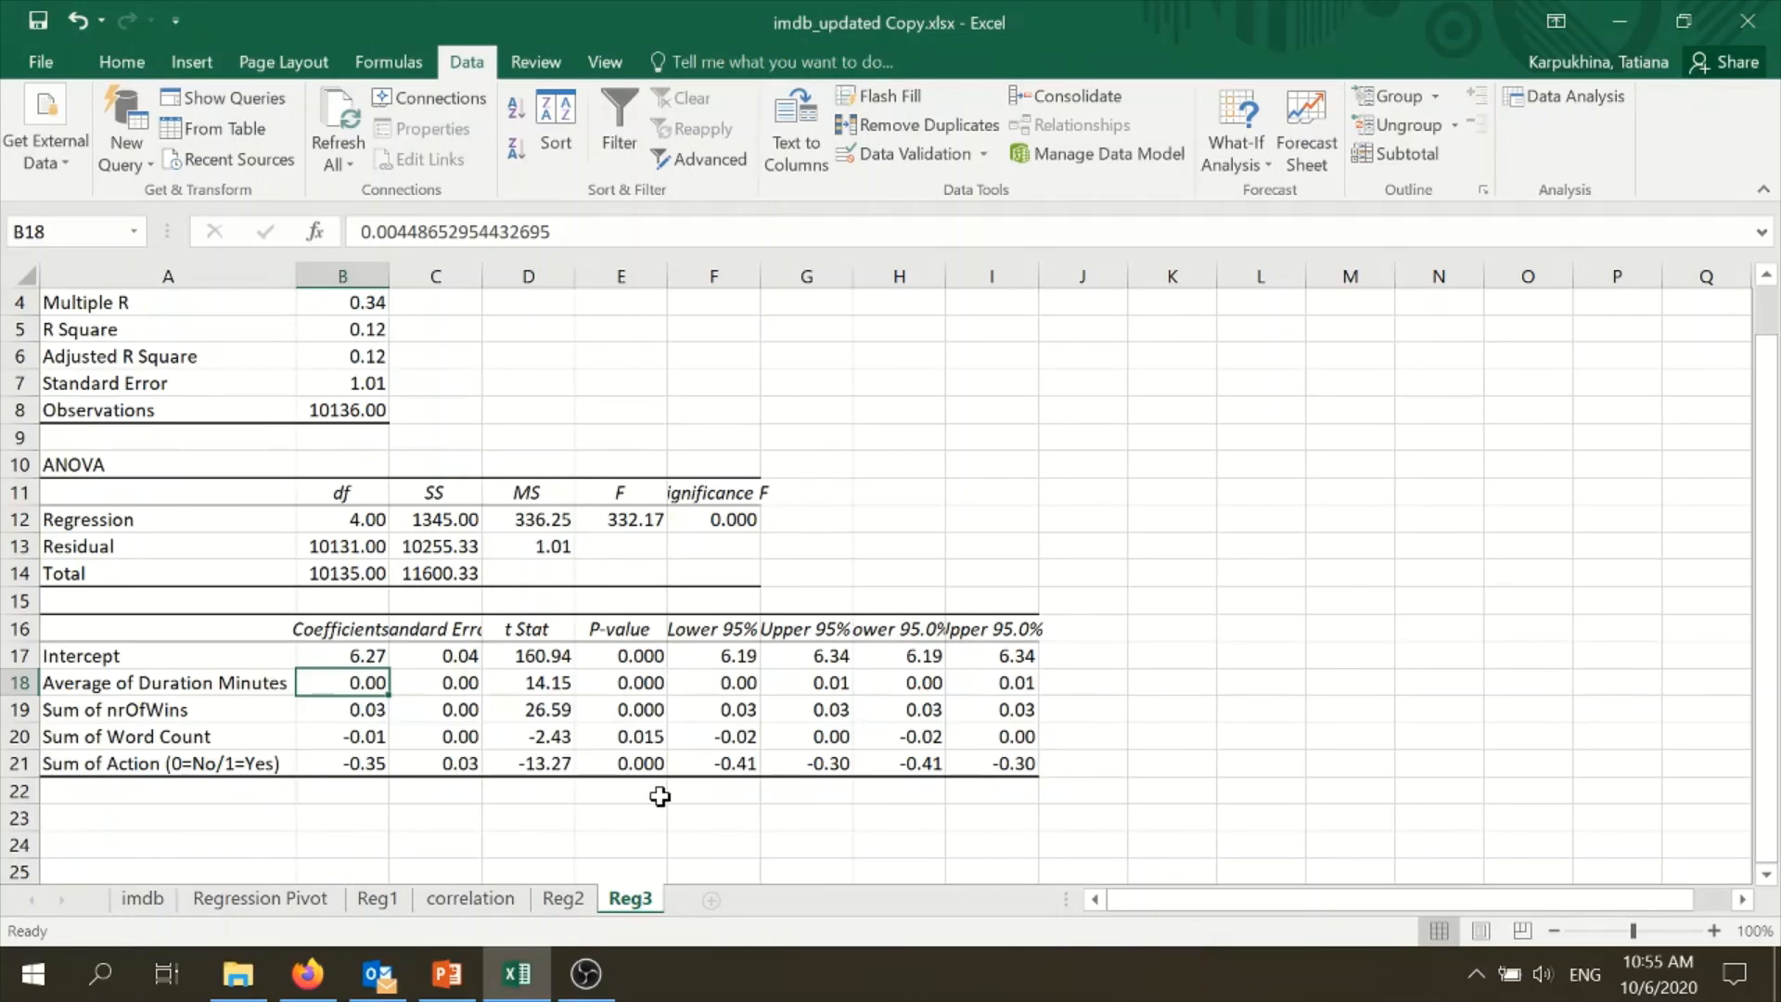
left_click(660, 797)
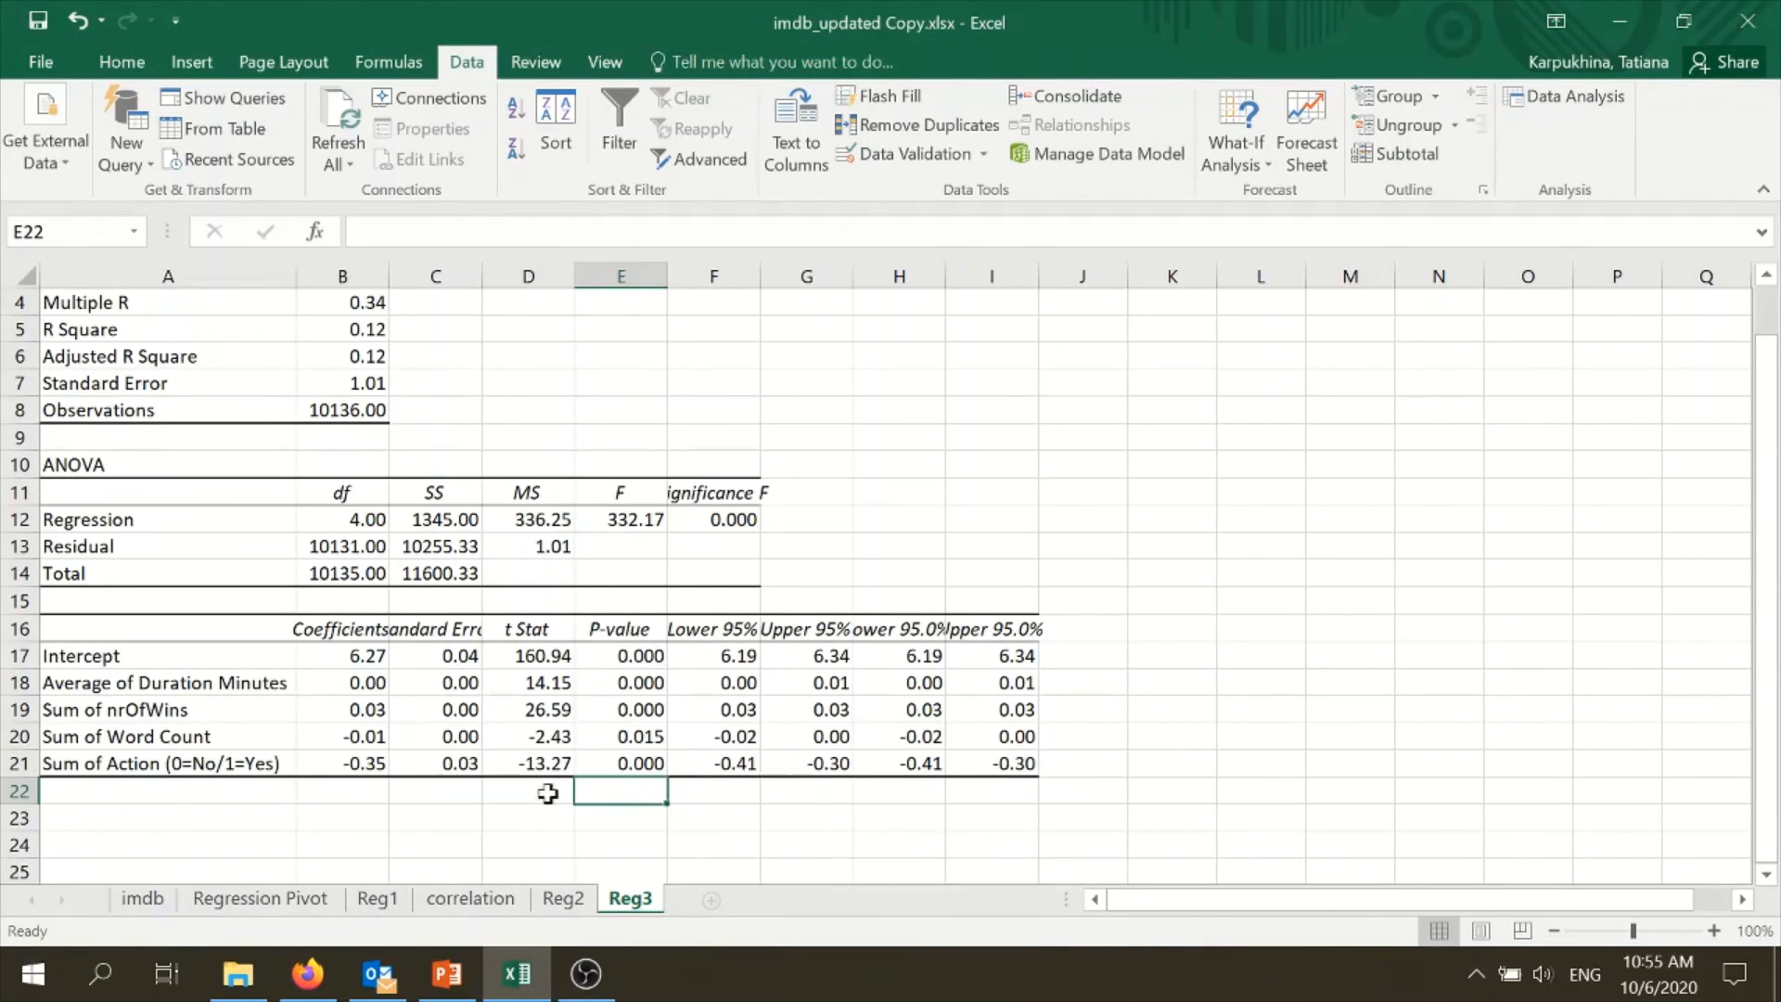
- Review the genre fields listed around Action for the Regression Pivot, and check the Action P-value in E21 on Reg3
left_click(312, 902)
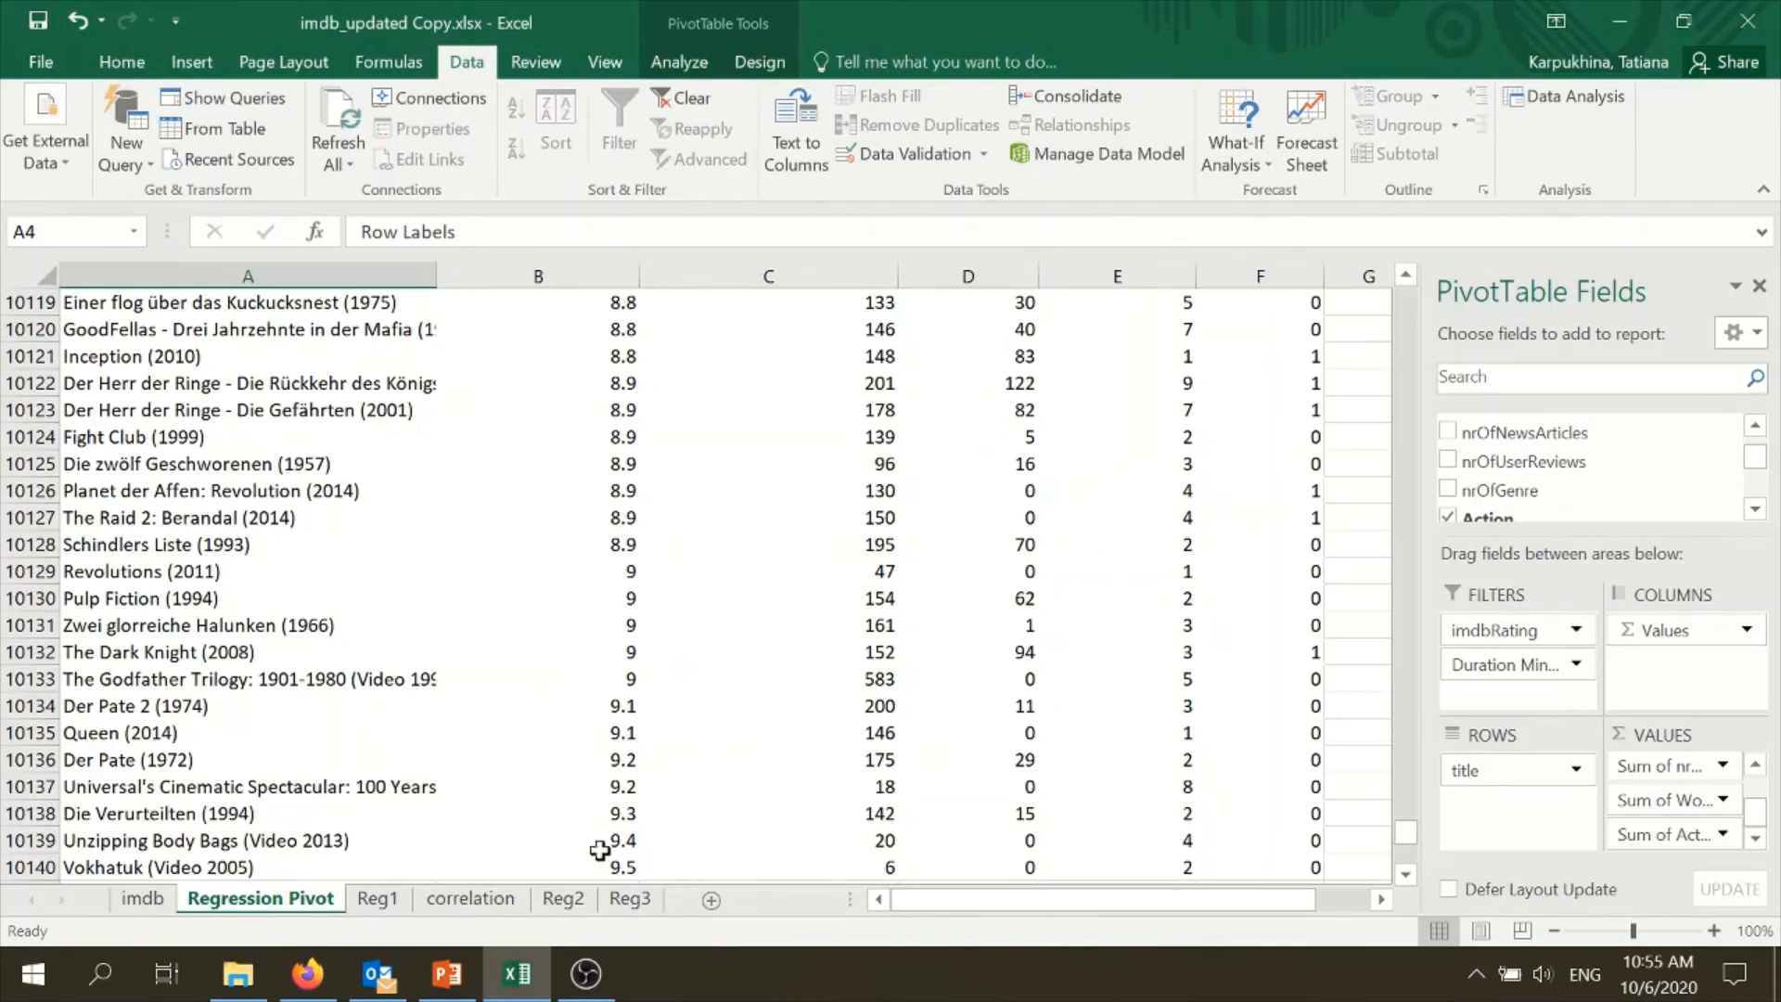
scroll(1610, 444, "down", 1)
left_click_drag(1759, 461, 1761, 472)
left_click(1762, 476)
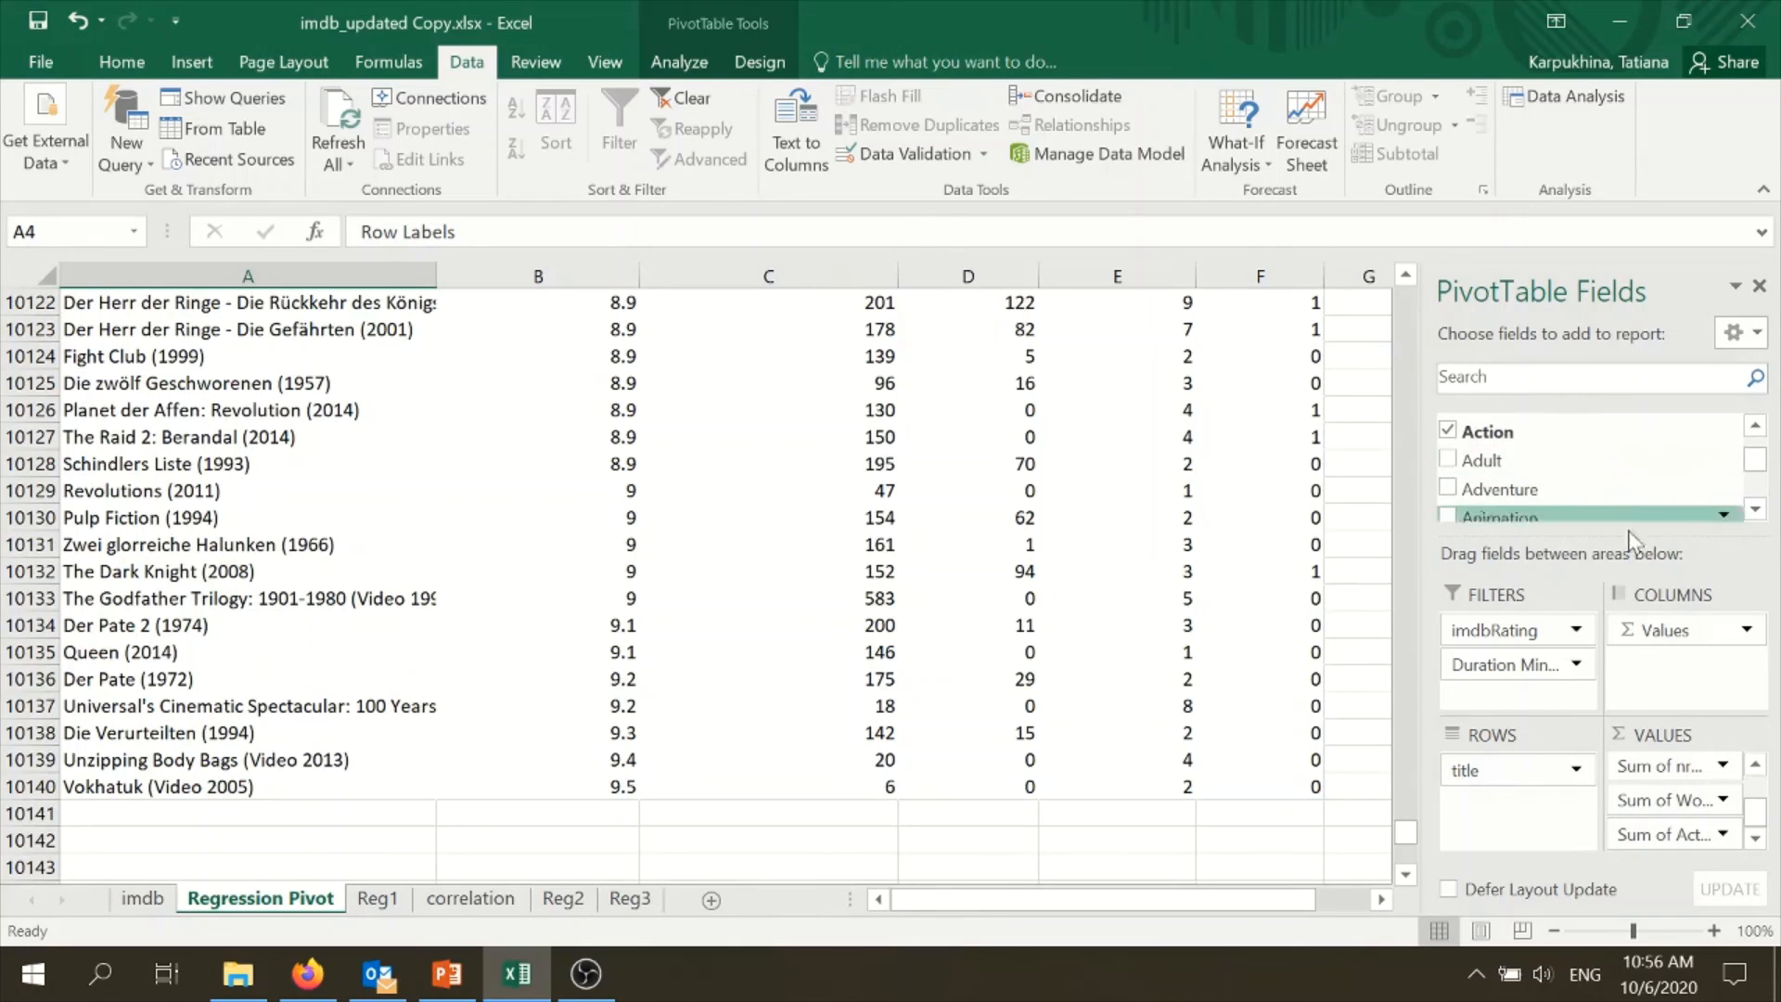
left_click(631, 902)
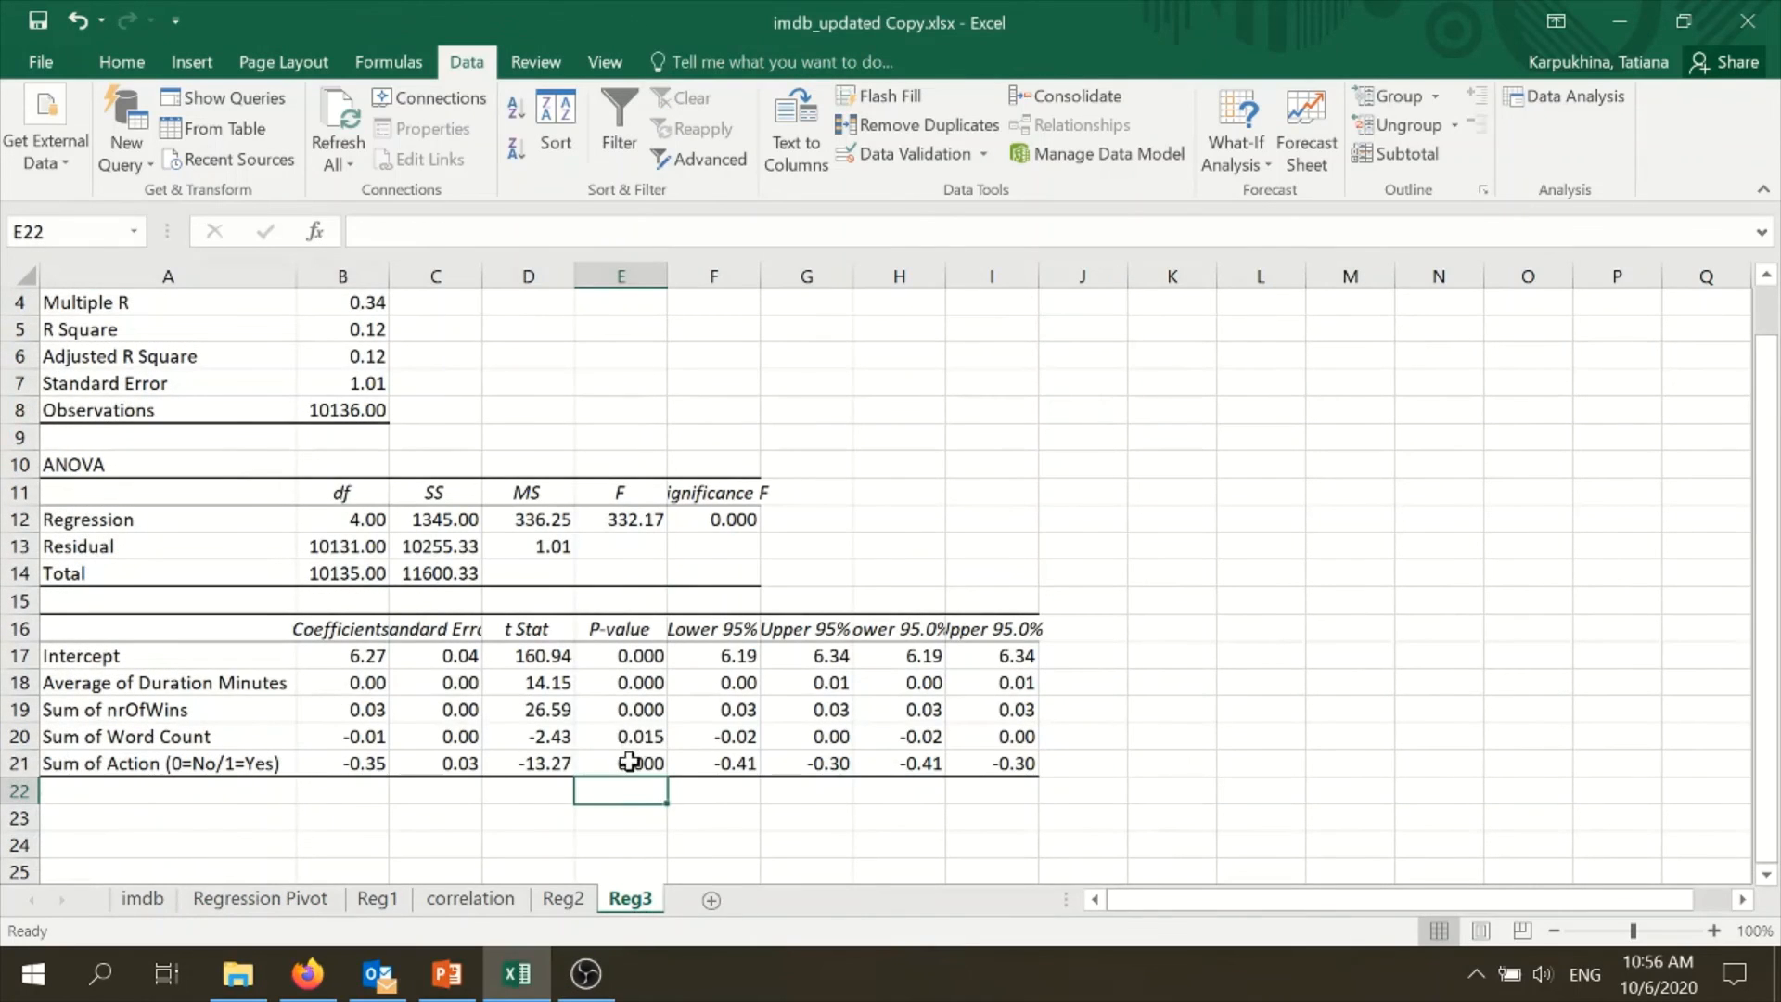
left_click(617, 761)
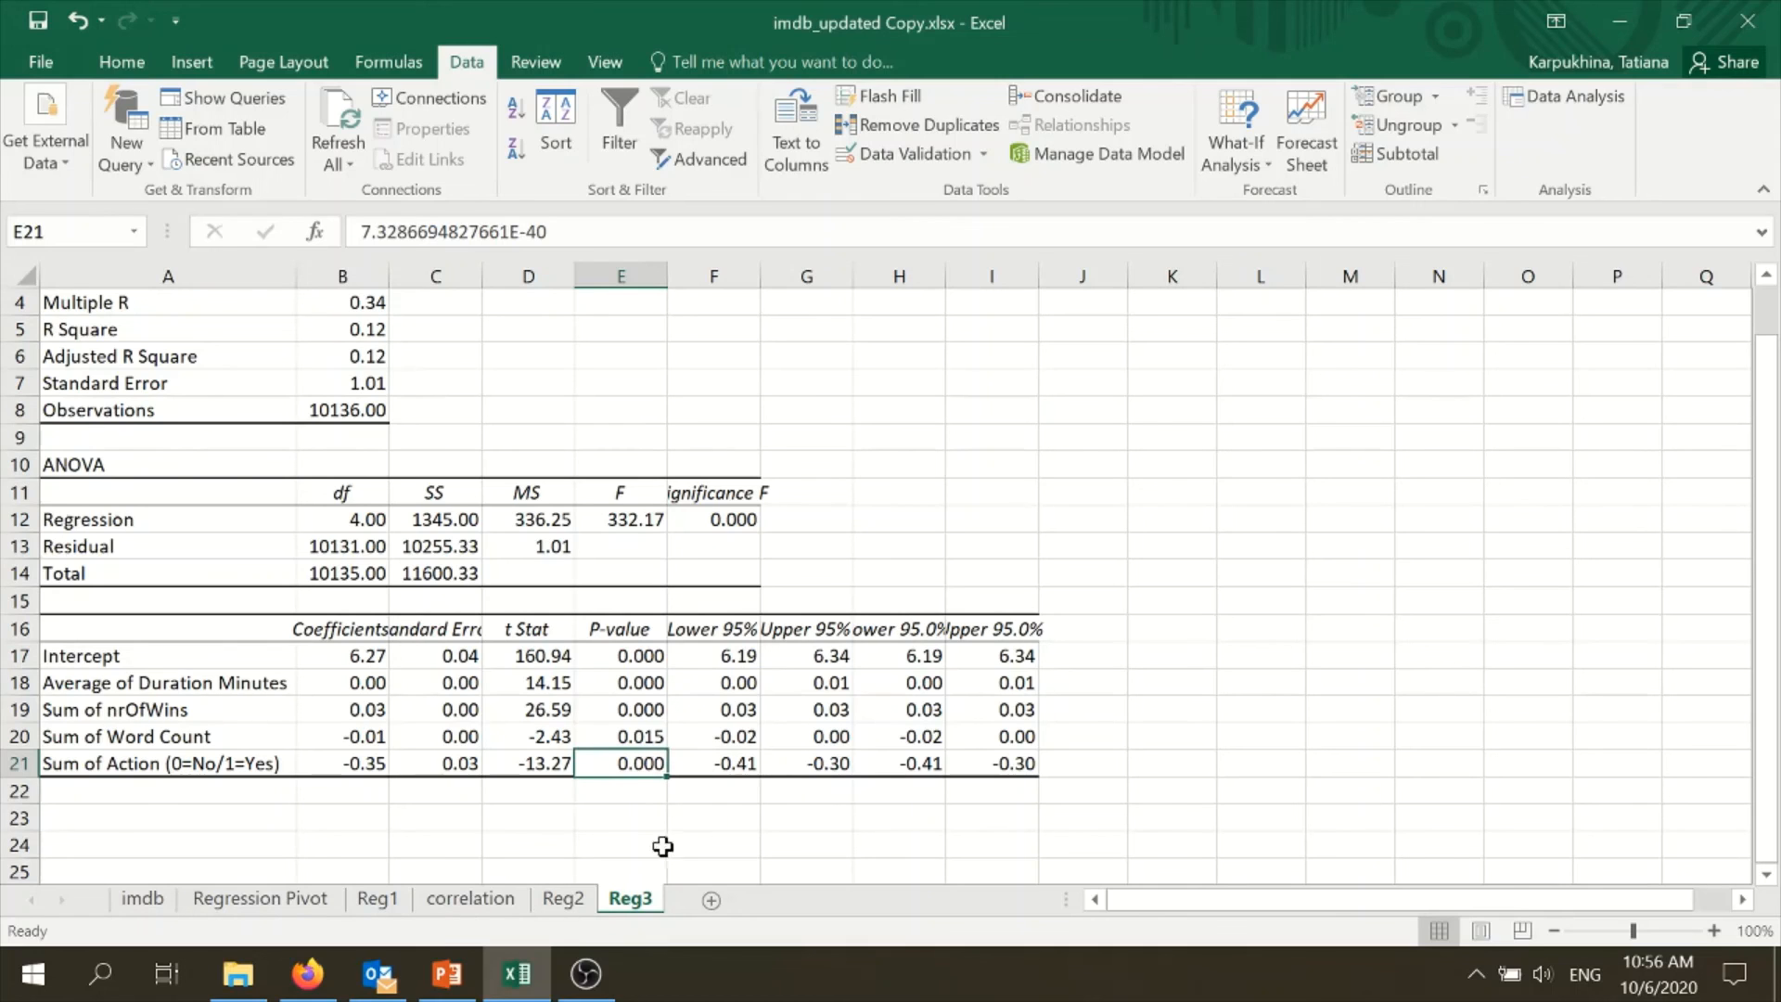
left_click(283, 900)
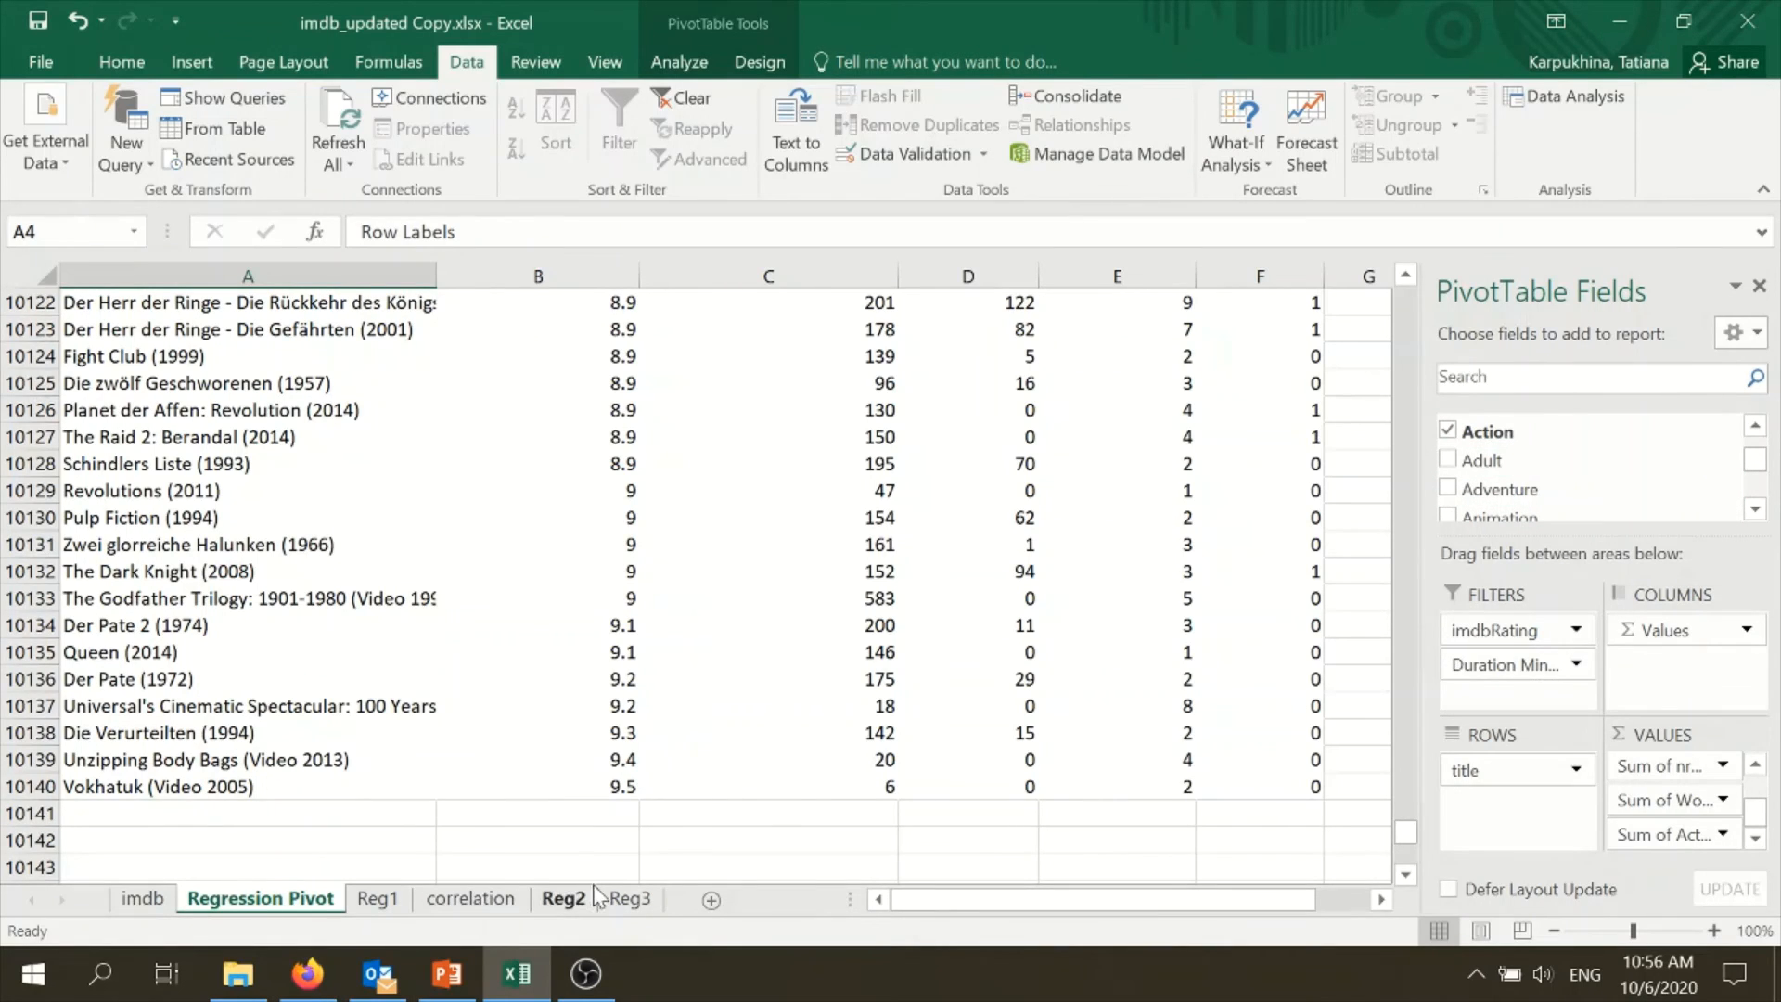
left_click(630, 898)
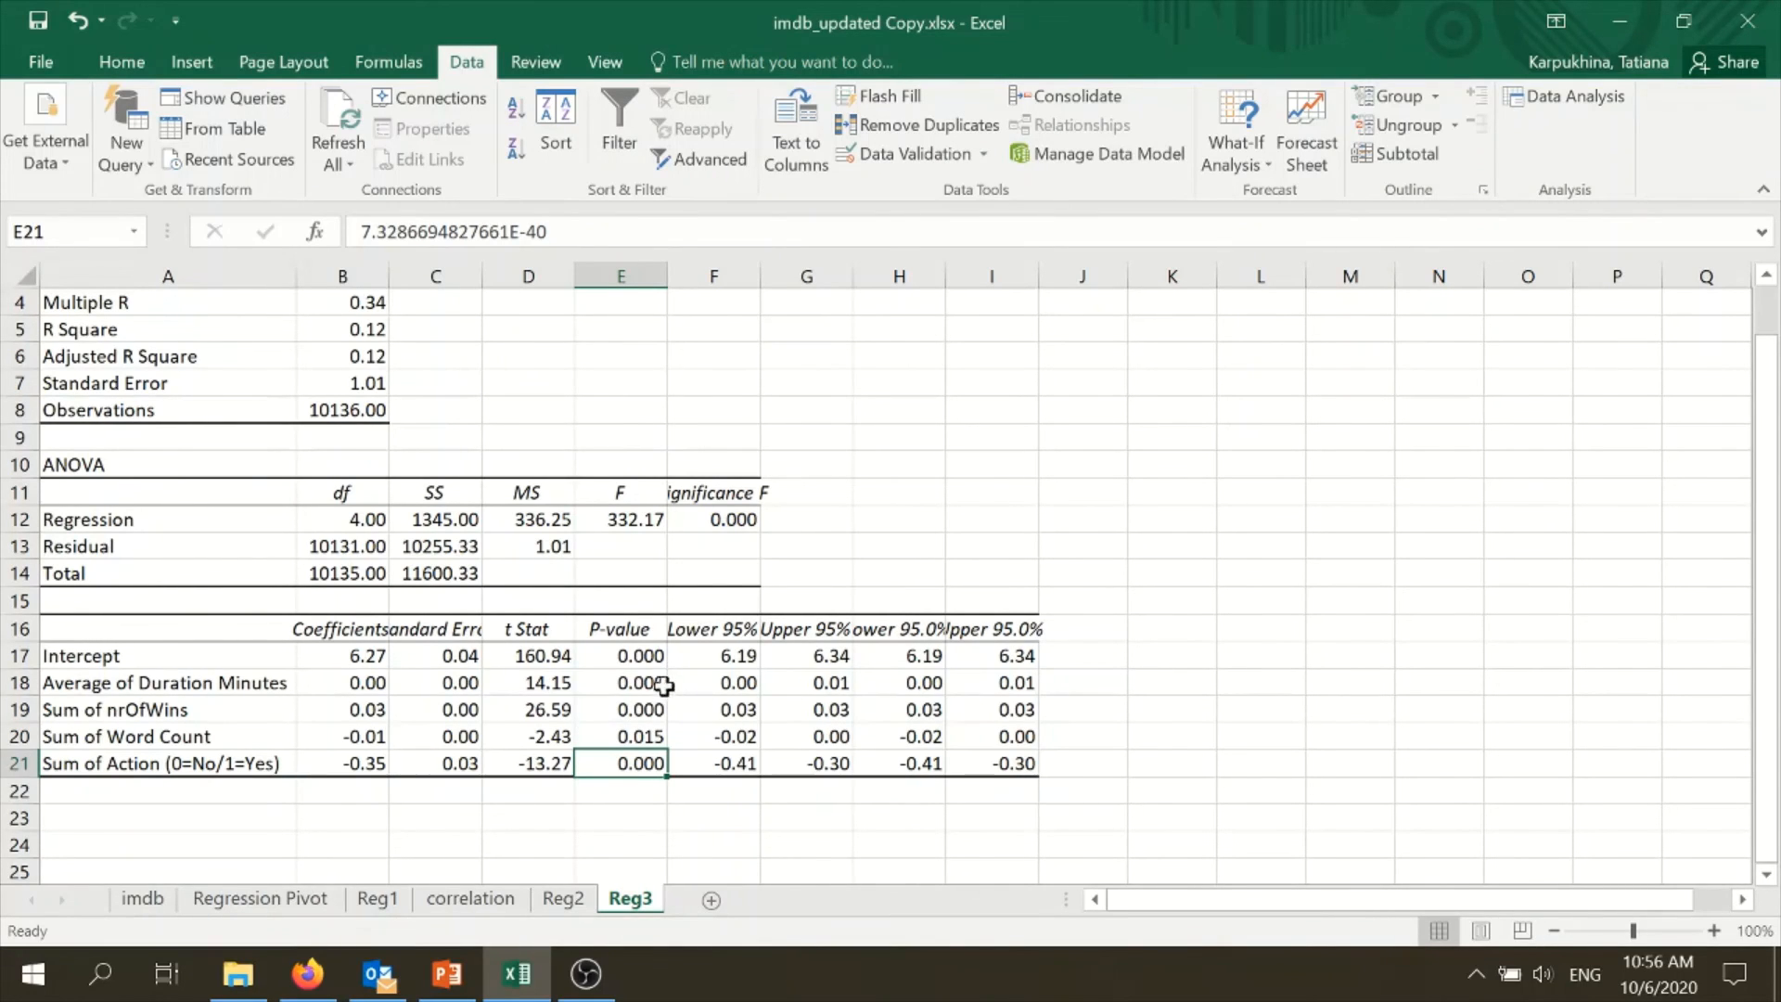
left_click(307, 911)
left_click_drag(1759, 450, 1768, 501)
scroll(1762, 501, "up", 10)
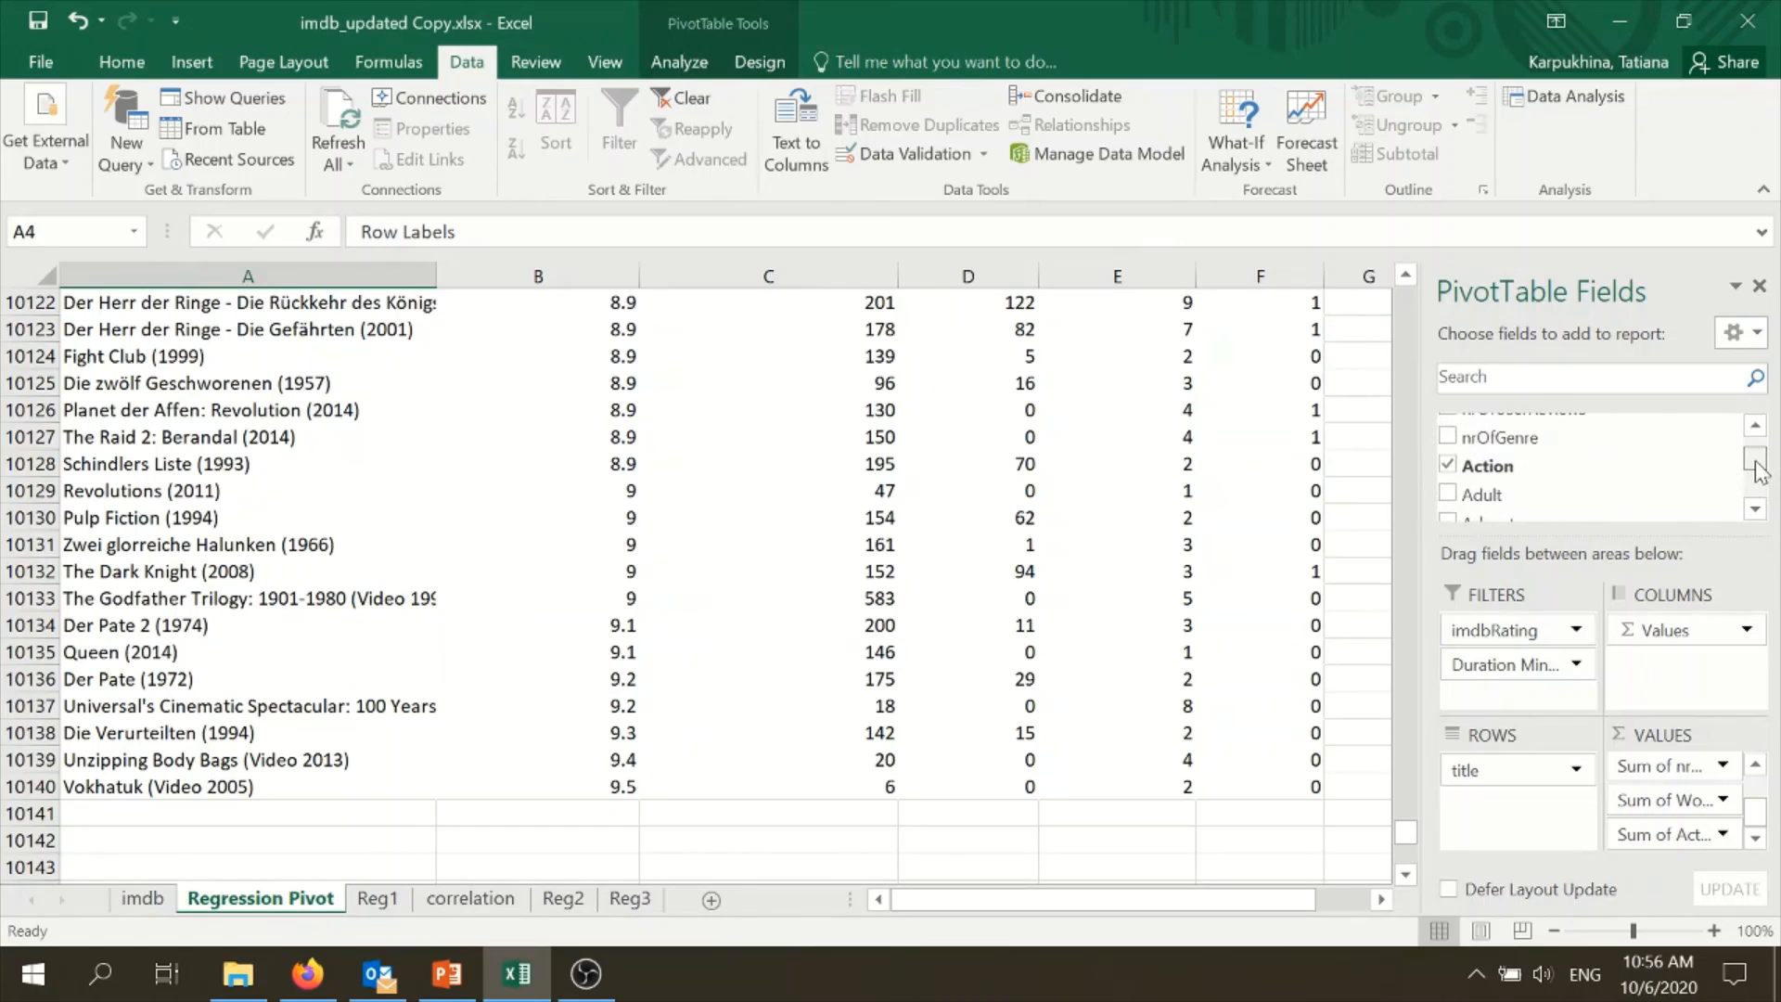
left_click(1759, 506)
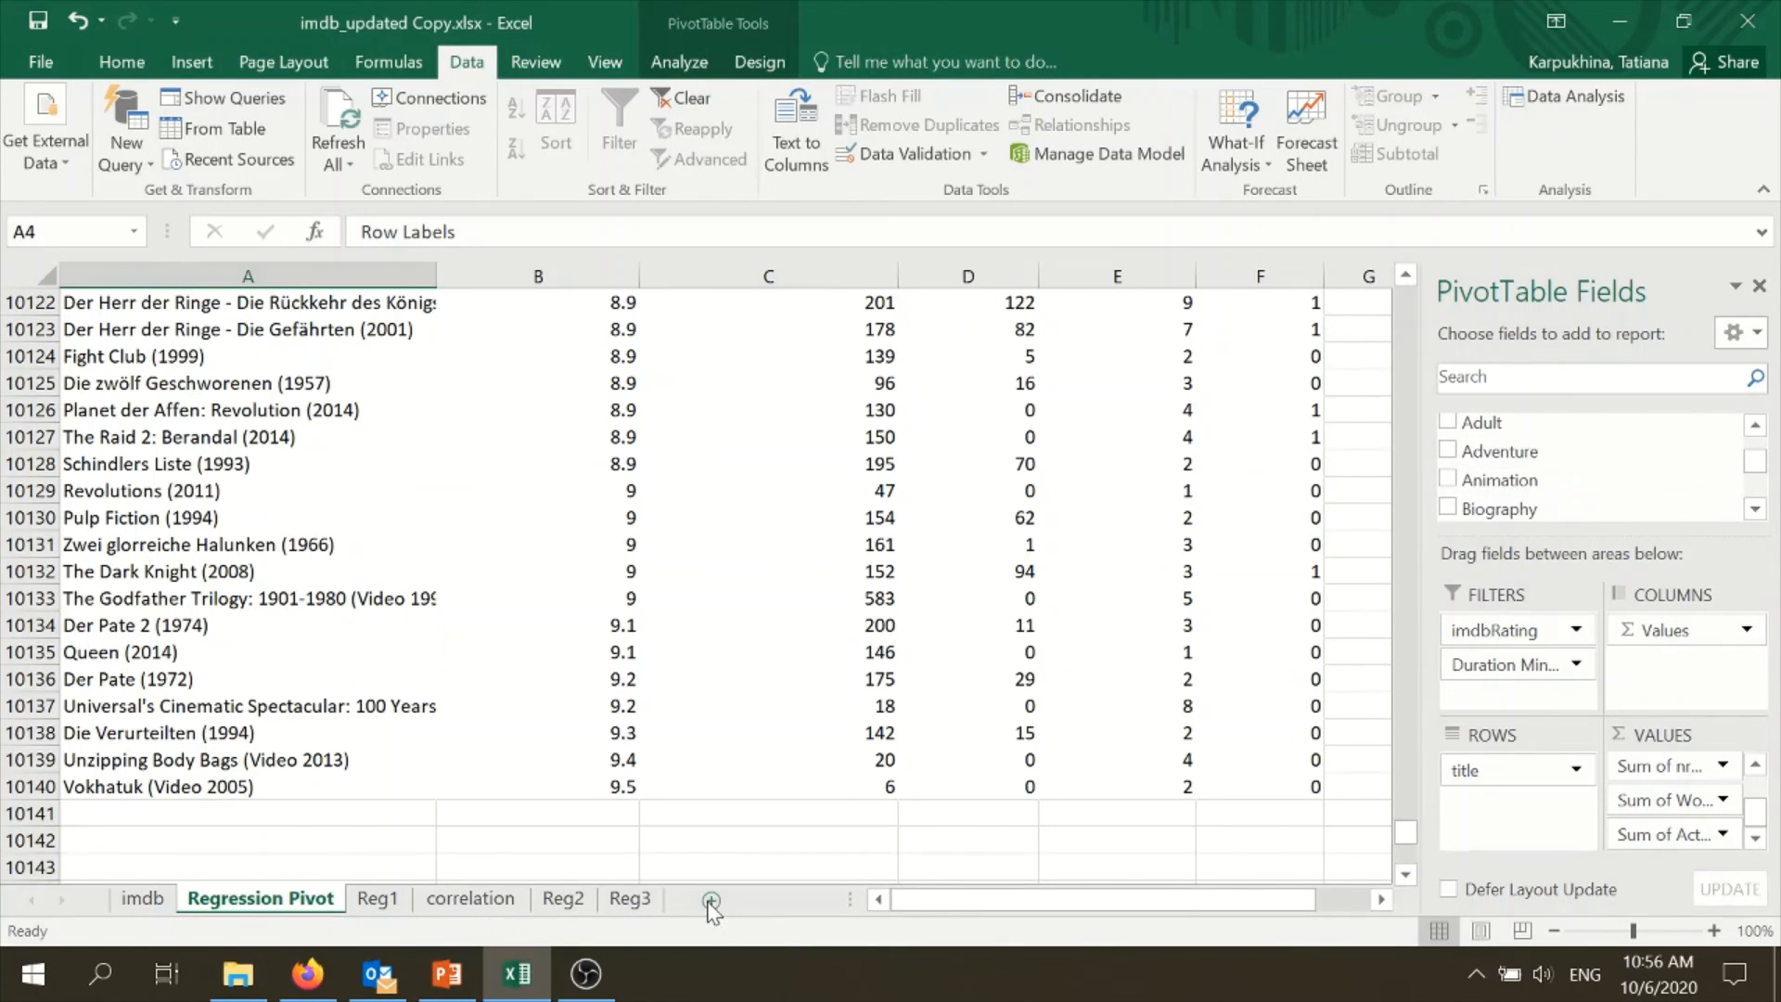
left_click(630, 897)
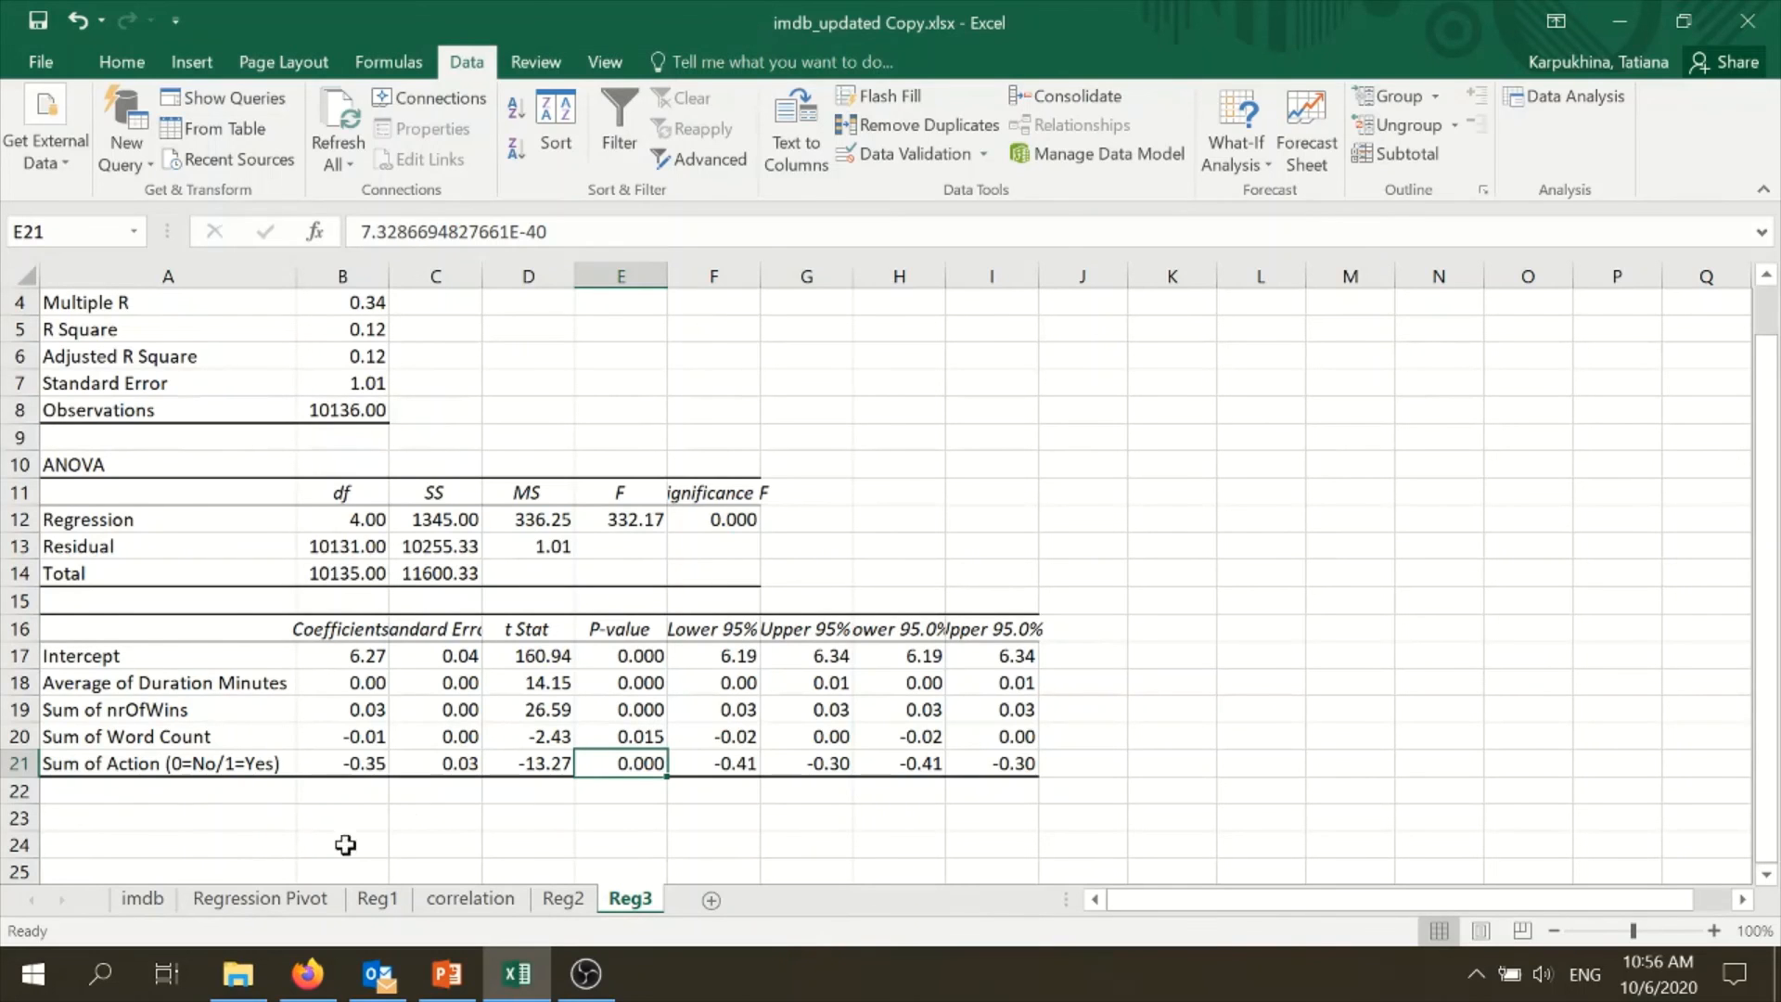
- Examine the predictor columns C to F from the header row of the Regression Pivot, and return to Reg3
left_click(260, 898)
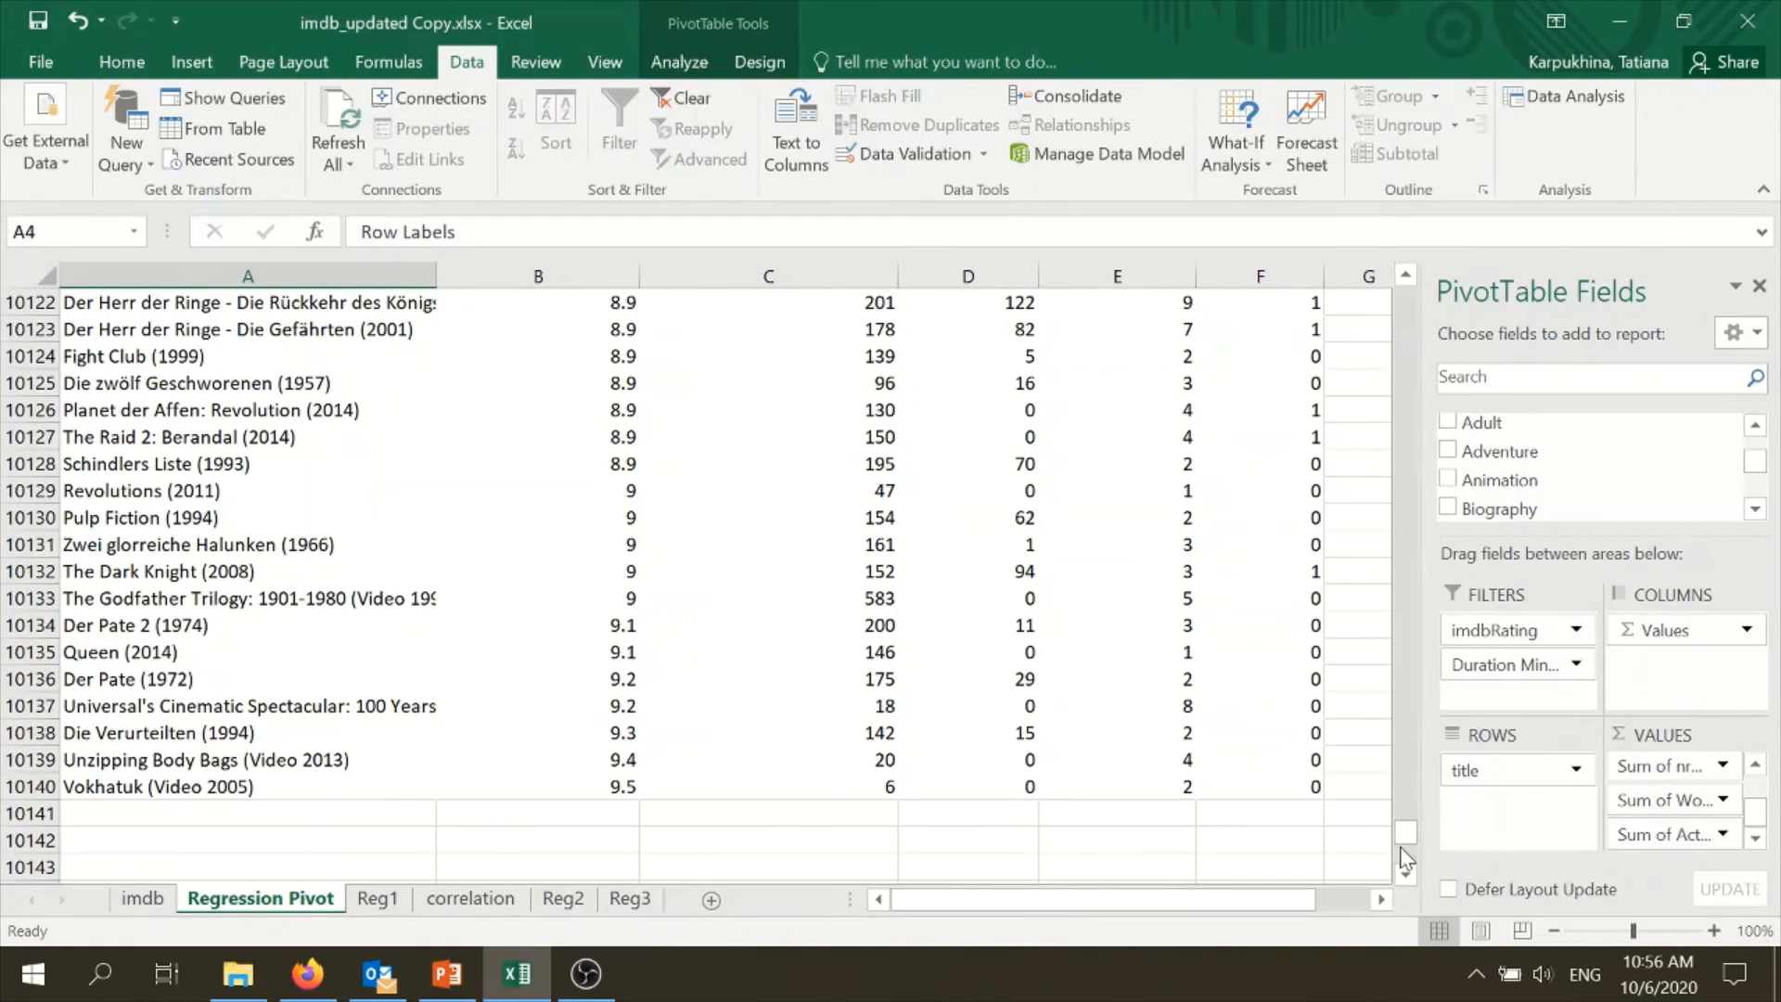
left_click_drag(1405, 831, 1280, 300)
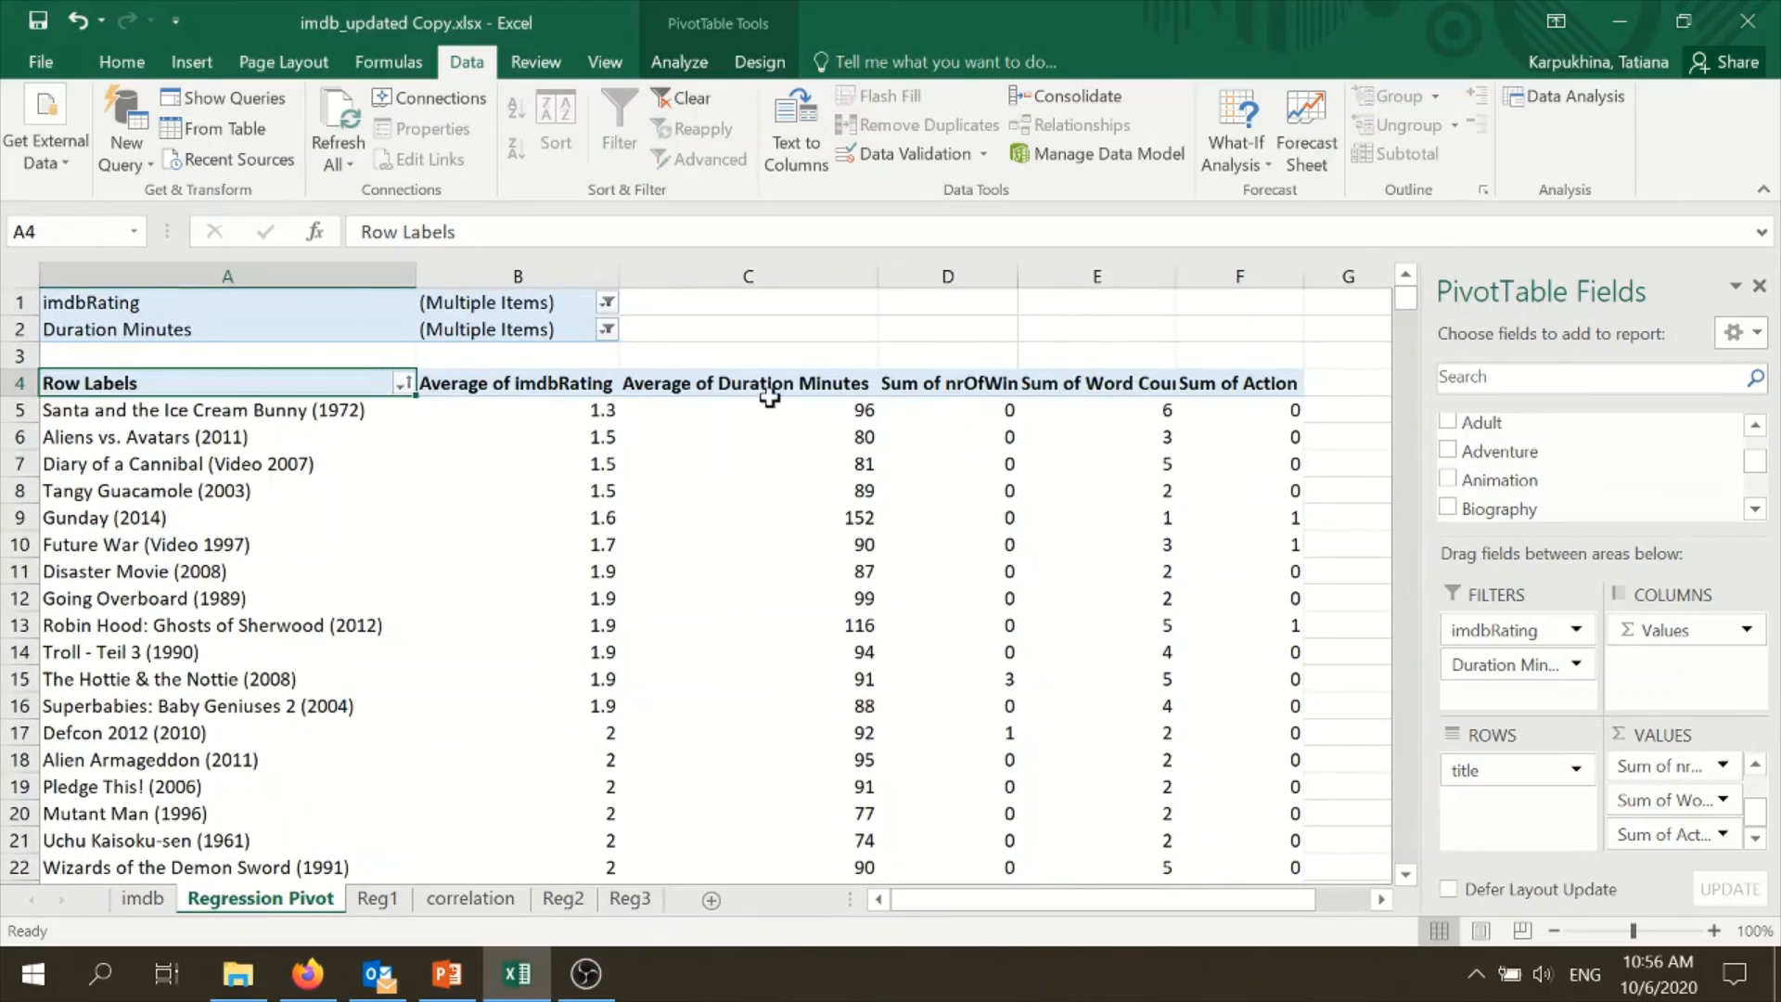
left_click_drag(775, 409, 1243, 510)
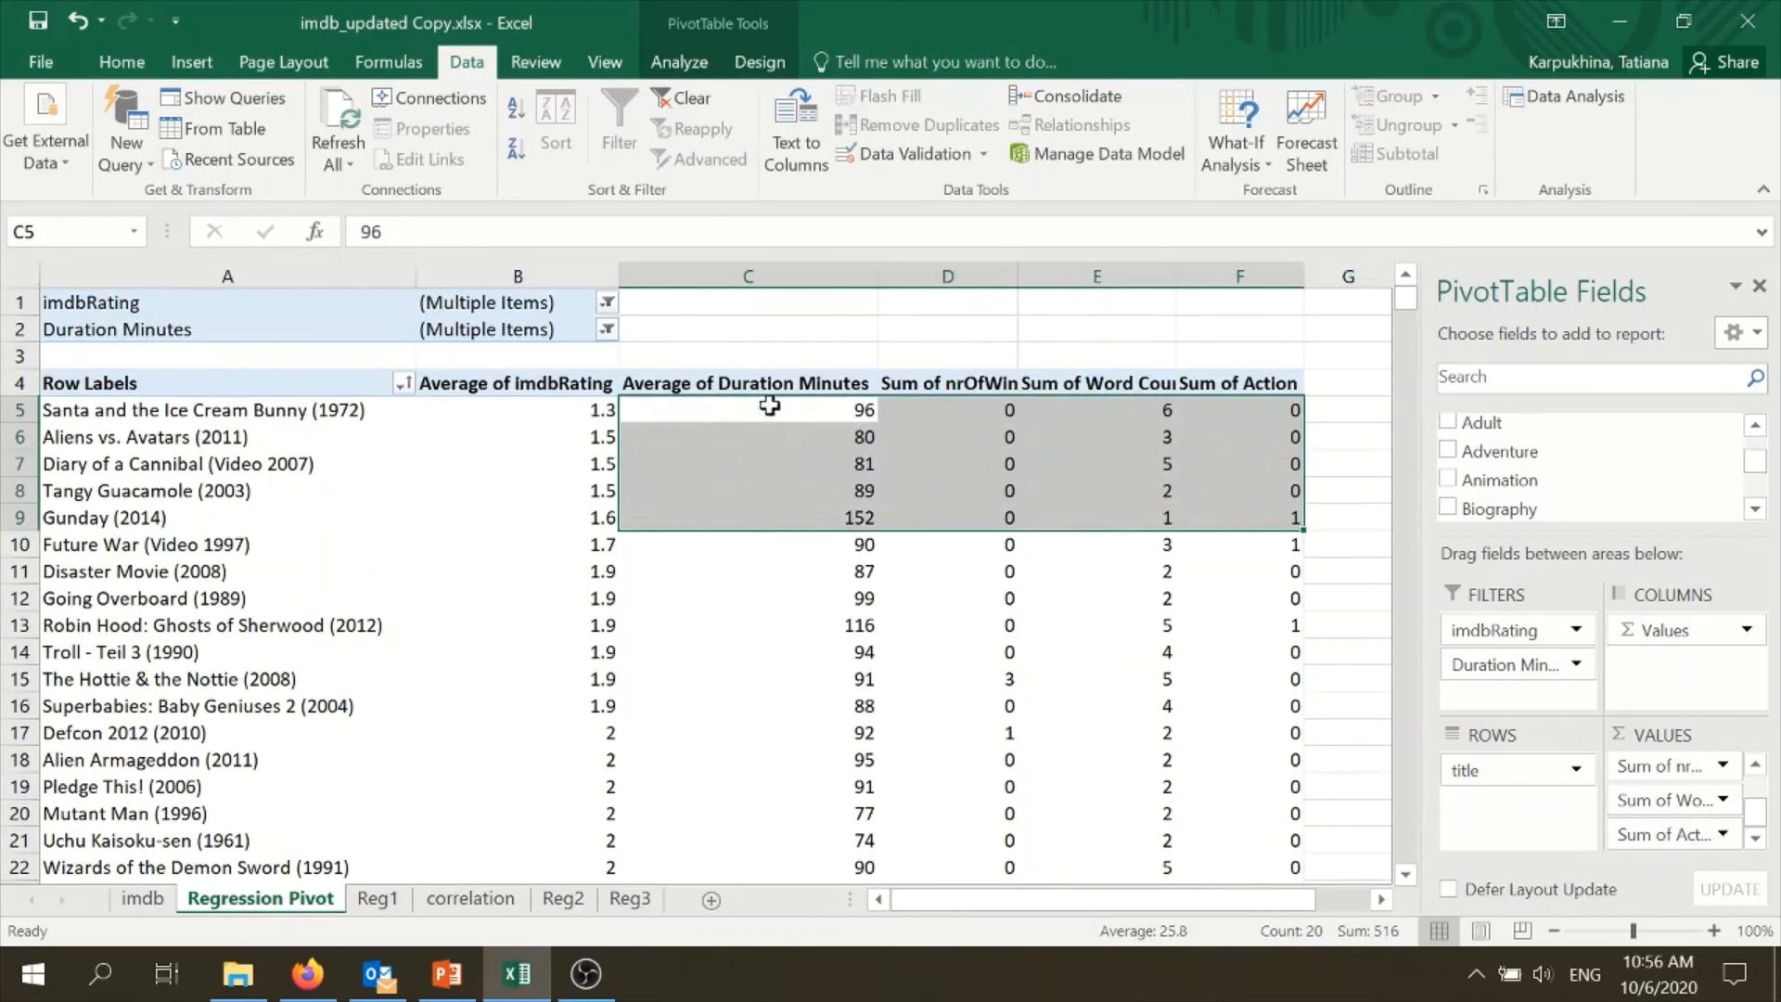
left_click_drag(835, 383, 1194, 824)
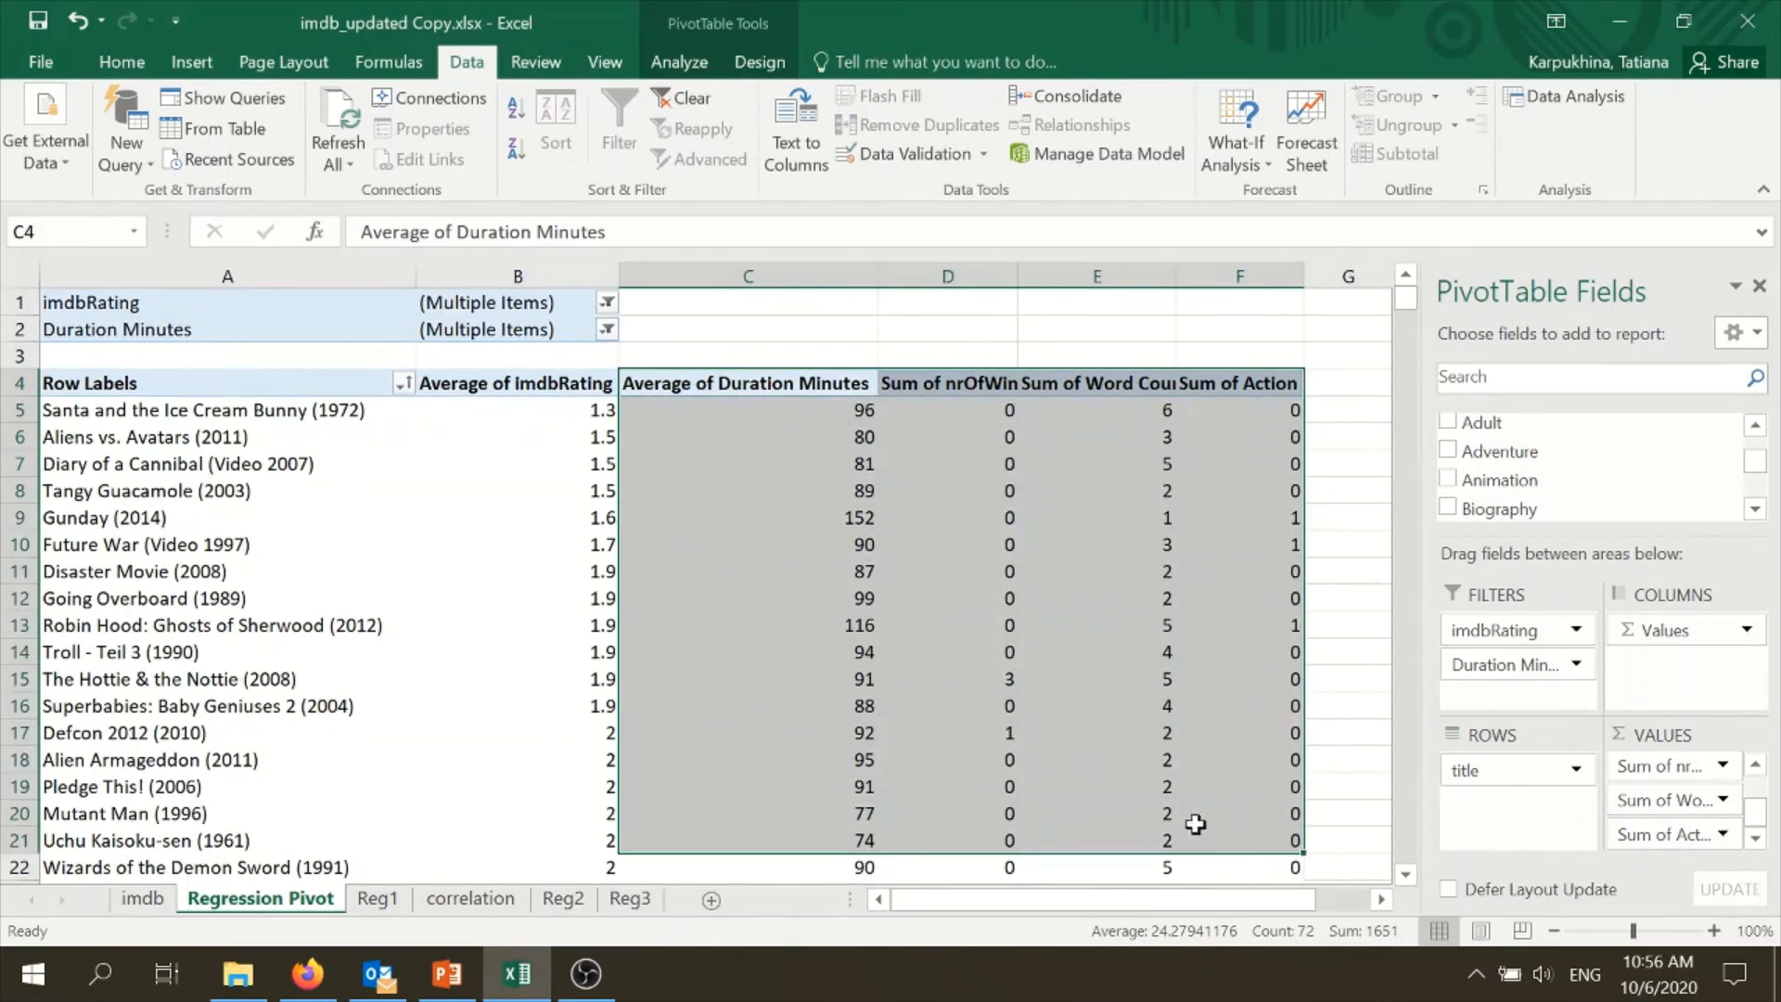
mouse_move(1024, 570)
left_click(924, 323)
left_click(915, 458)
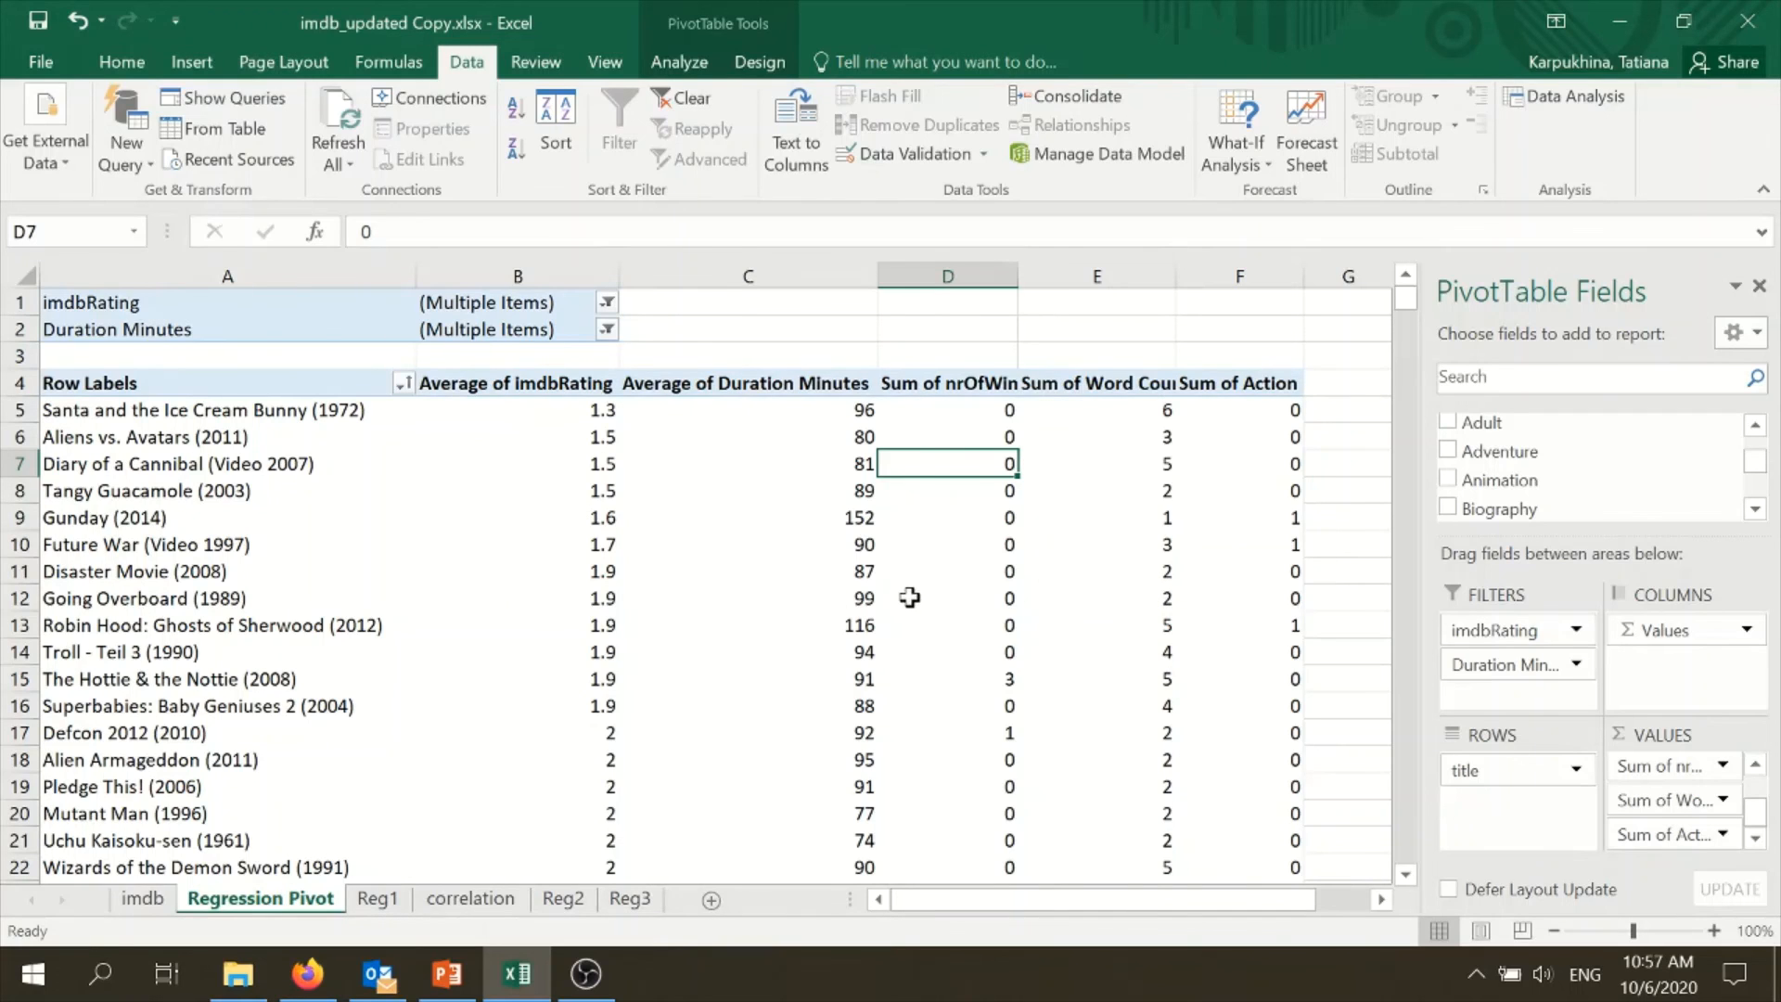
left_click(628, 898)
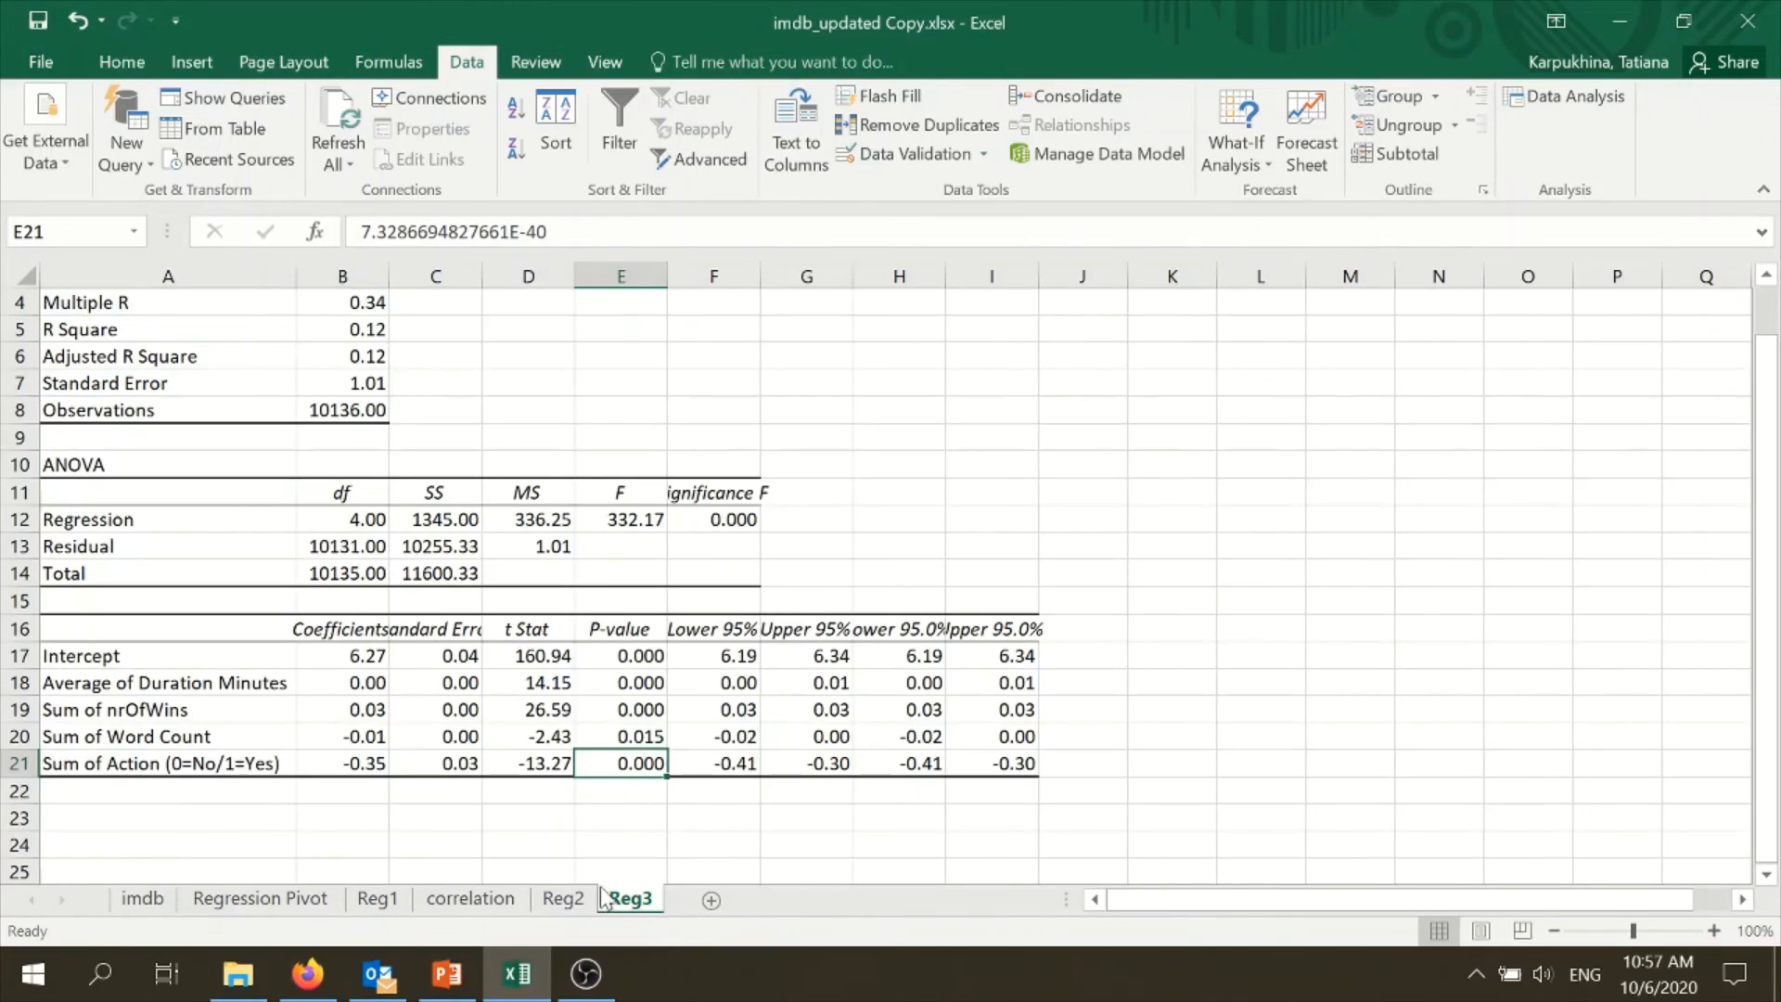